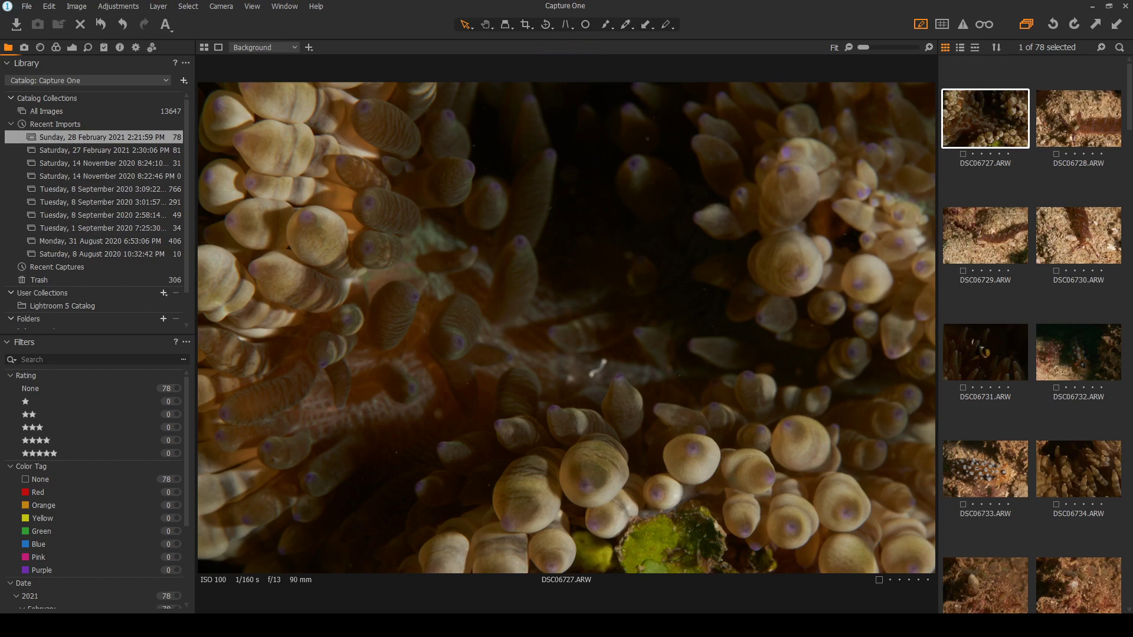
Step through nudibranch shots DSC06728, DSC06729 and DSC06730, returning to DSC06729
left_click(1058, 129)
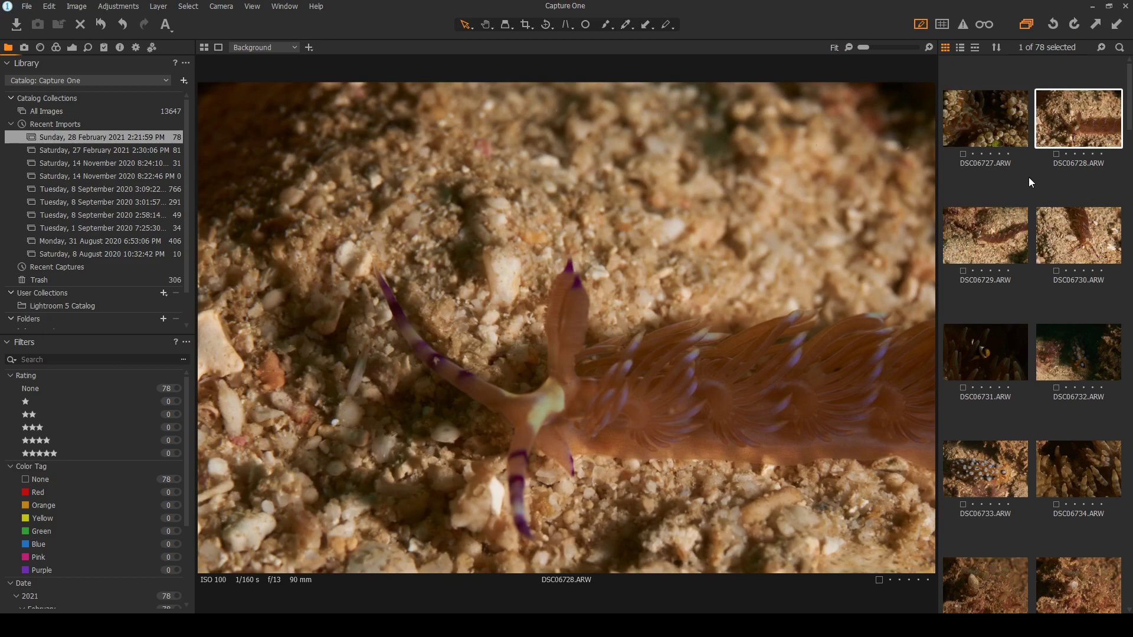
left_click(1000, 131)
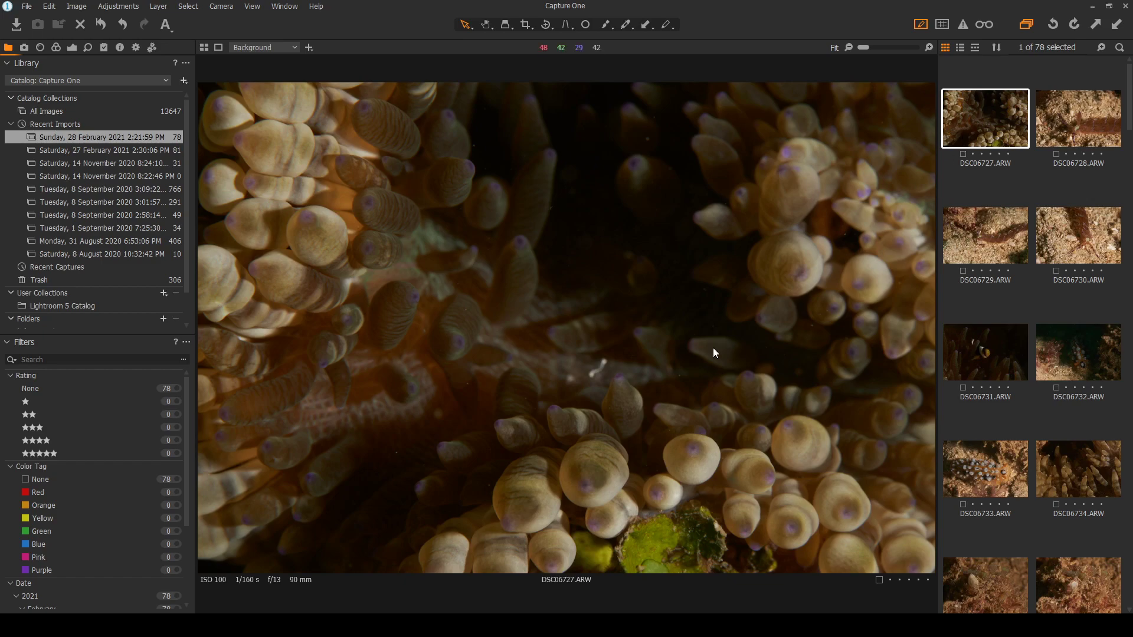
left_click(1092, 124)
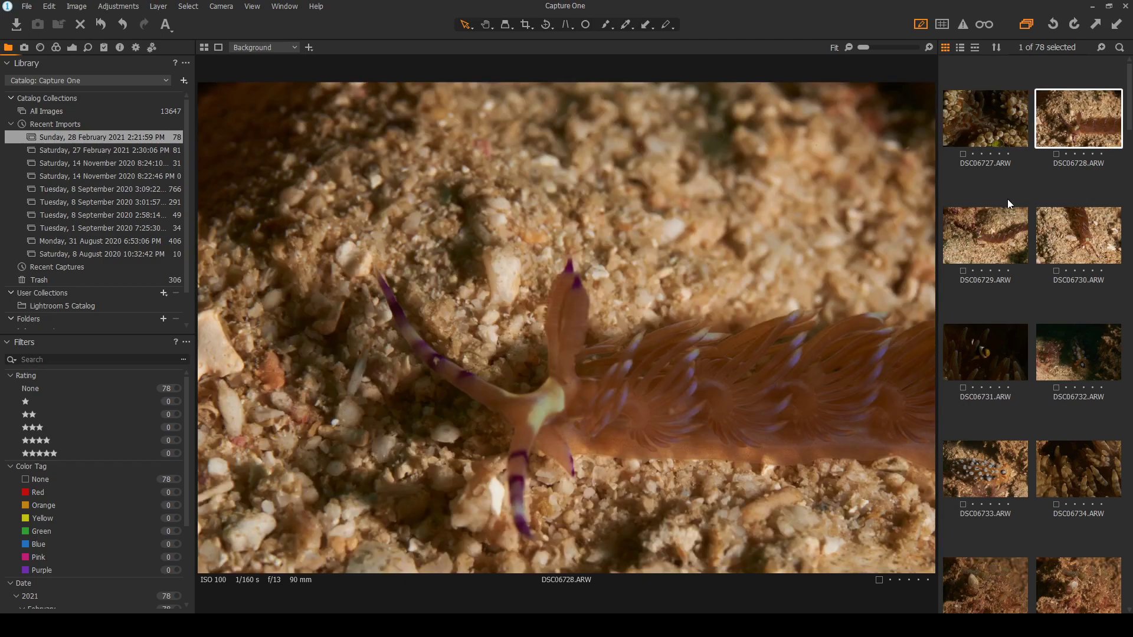
left_click(979, 247)
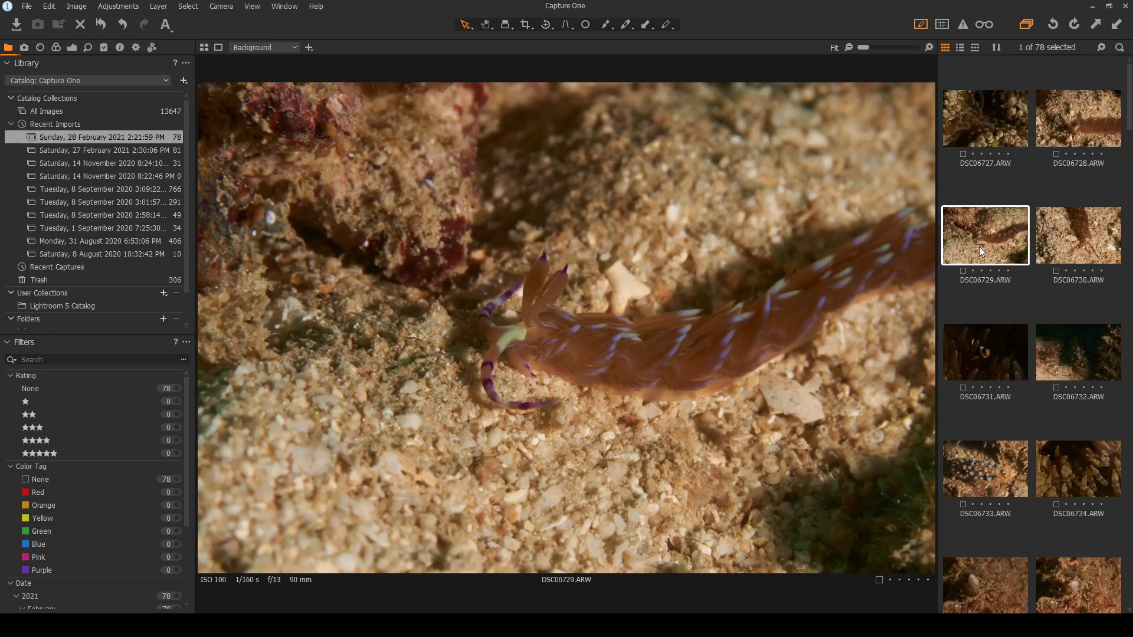
left_click(1073, 246)
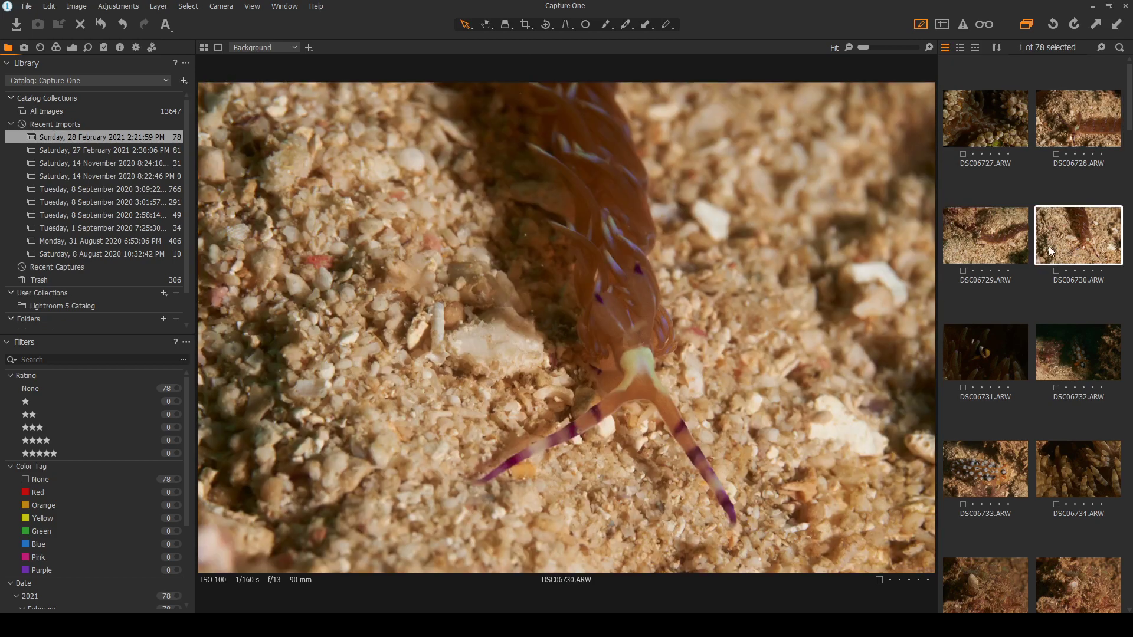
left_click(982, 243)
Compare DSC06729 repeatedly against DSC06728 and DSC06730, settling on DSC06729
left_click(1071, 126)
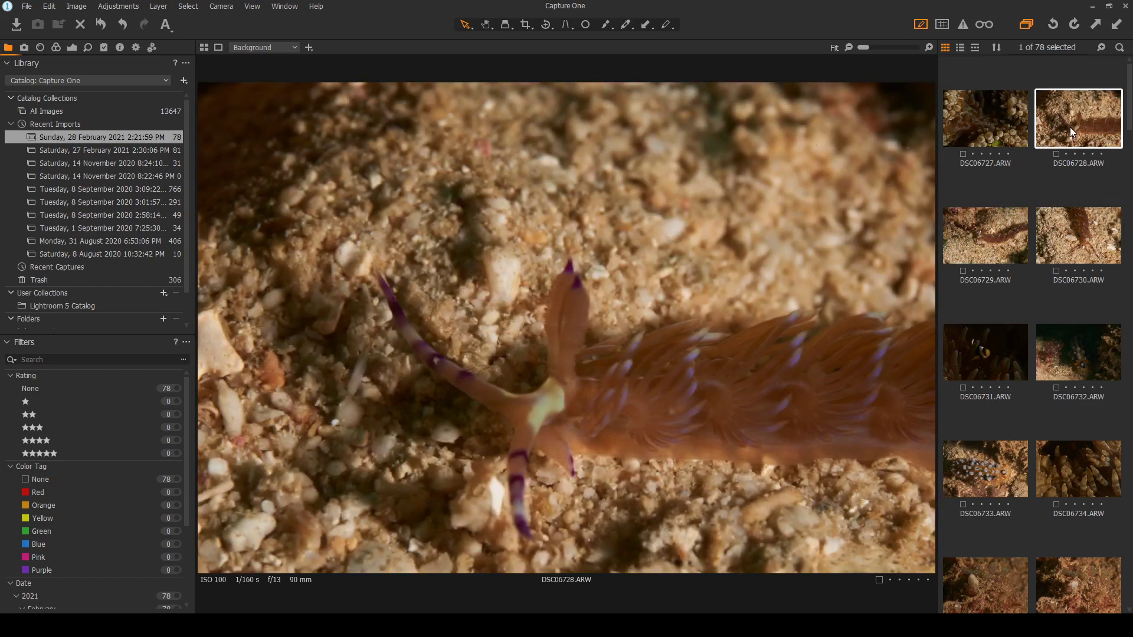
left_click(989, 231)
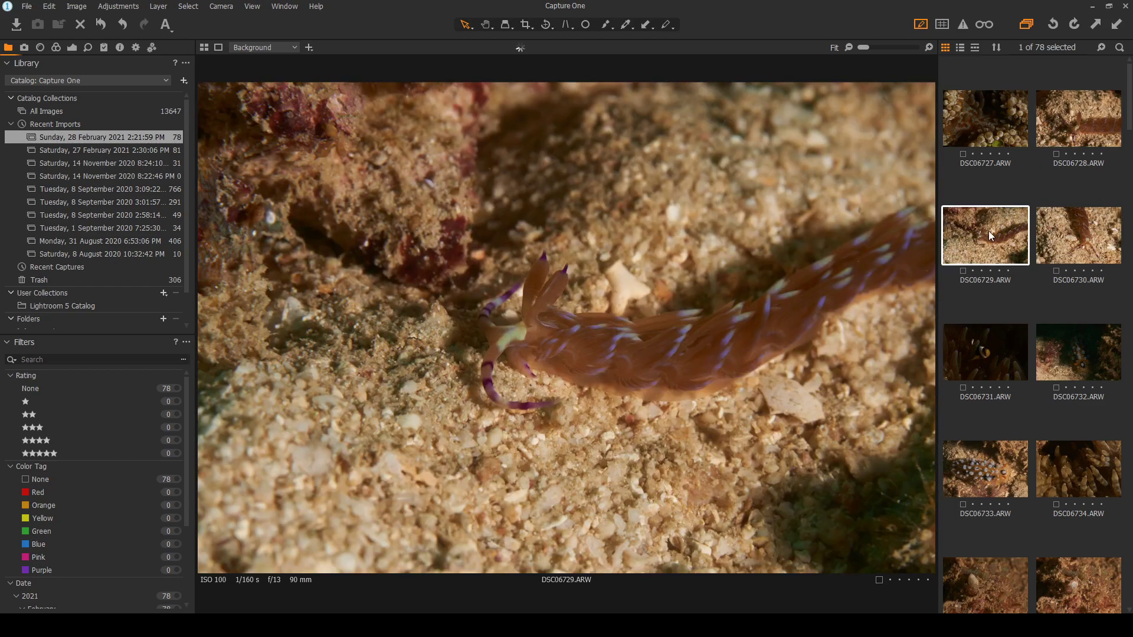
left_click(1073, 232)
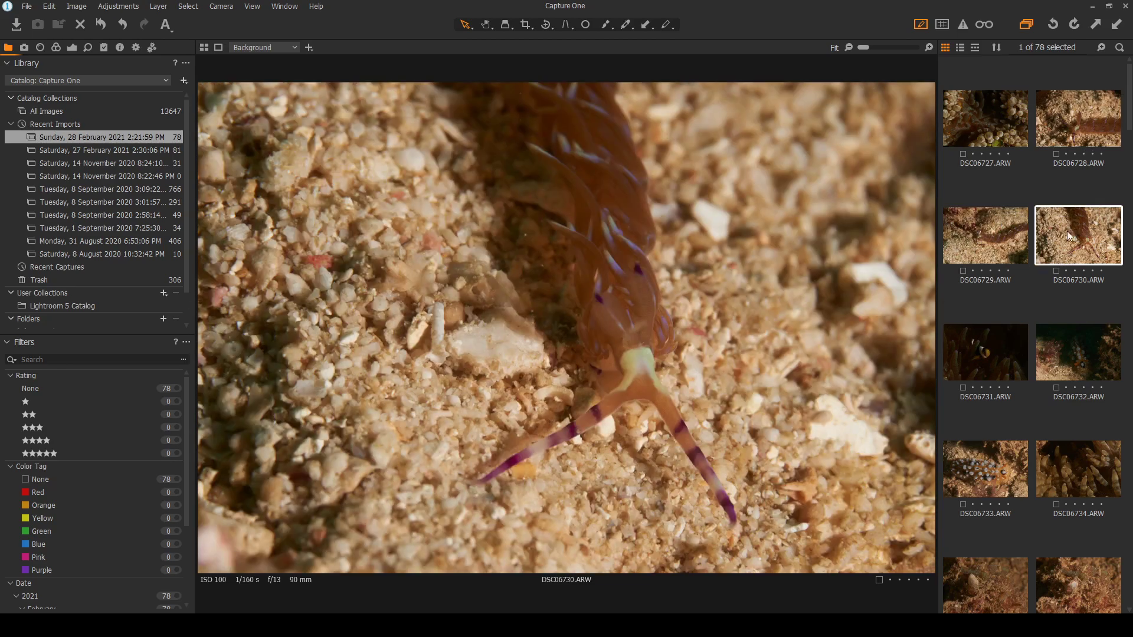
left_click(993, 229)
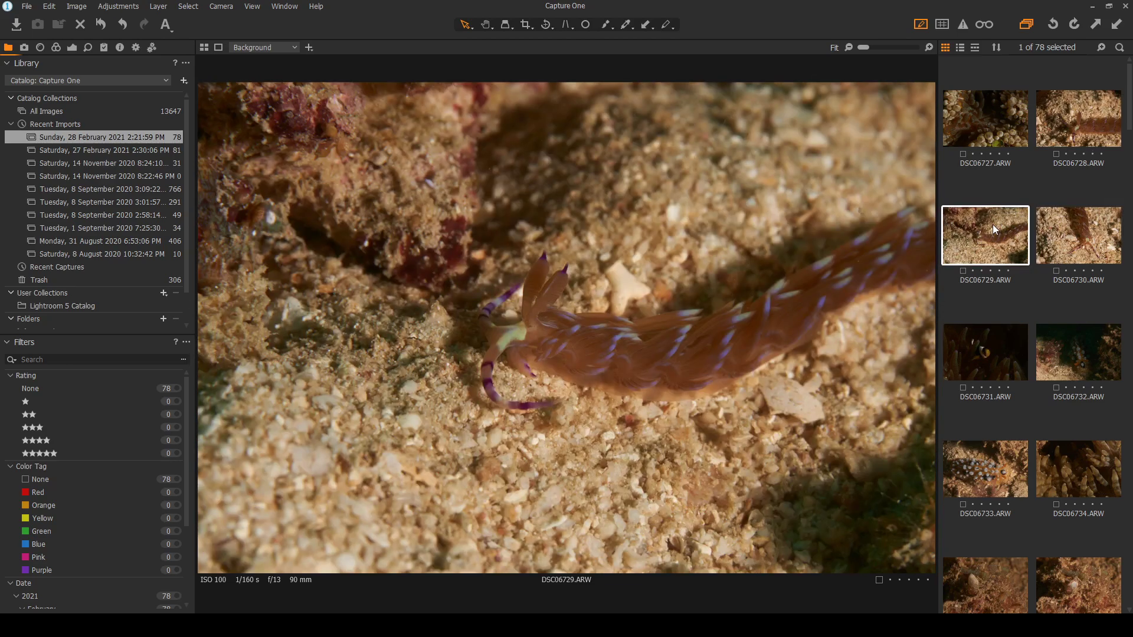
left_click(1067, 123)
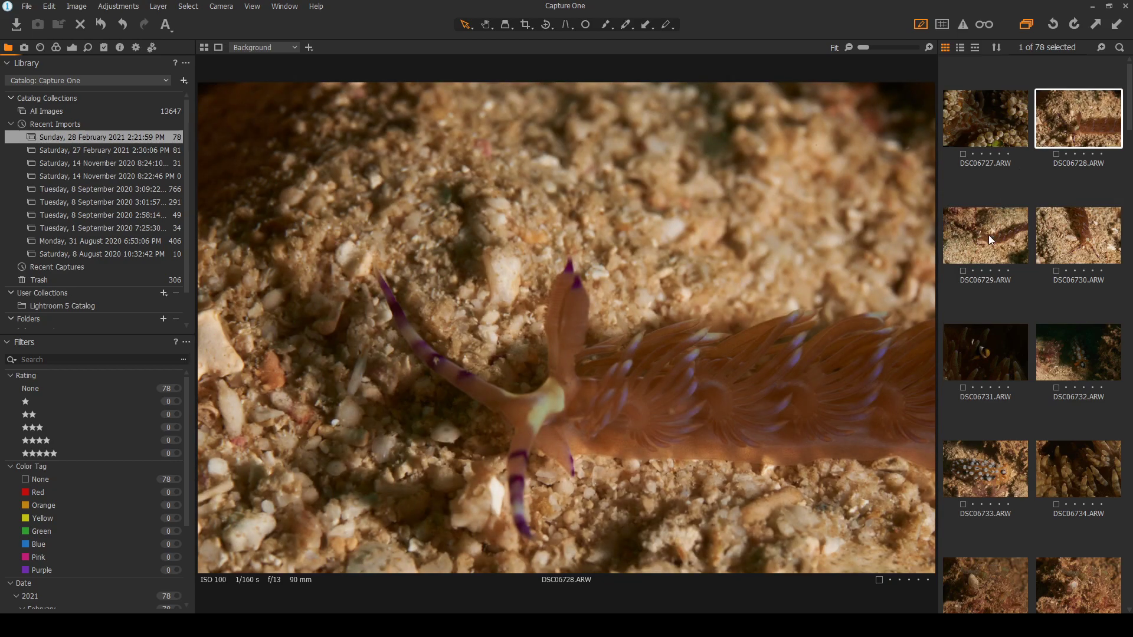
left_click(989, 235)
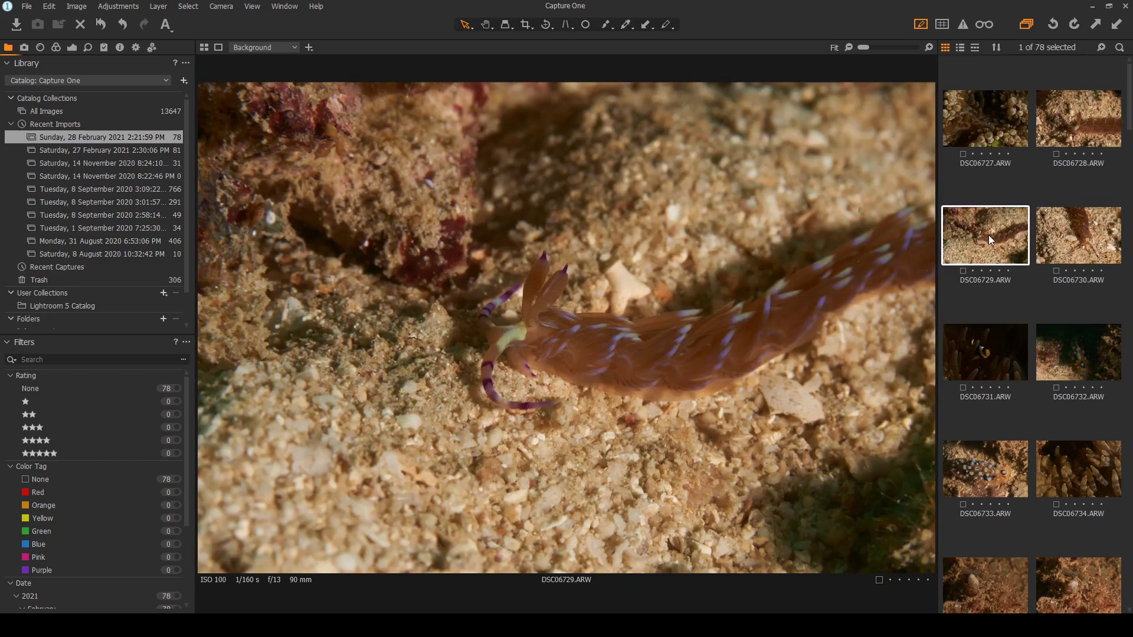
left_click(1082, 112)
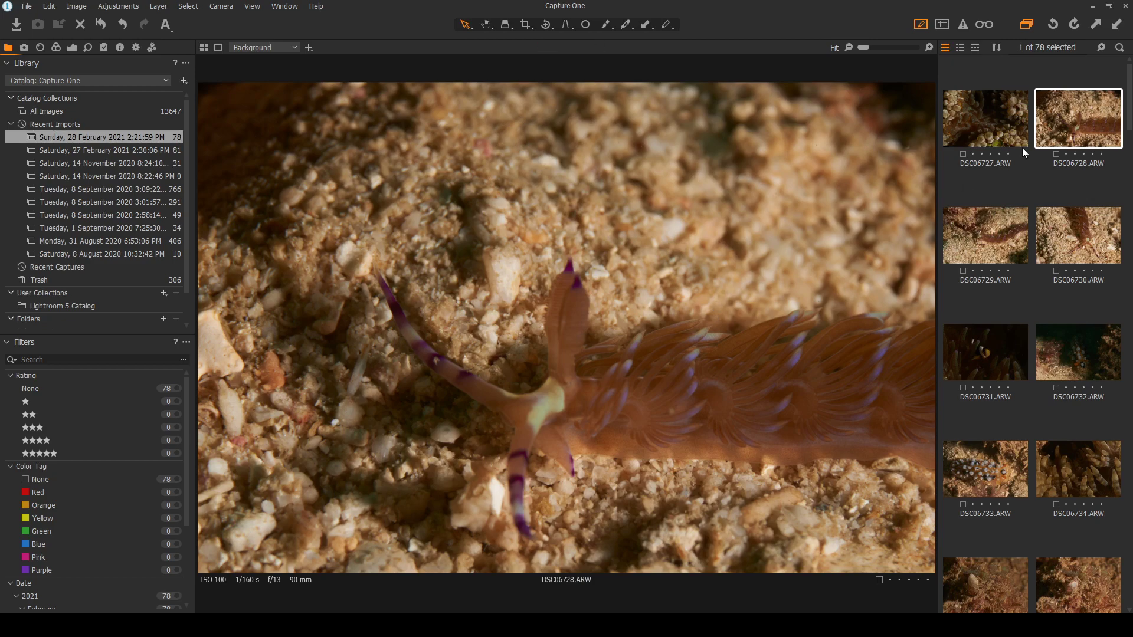
left_click(992, 254)
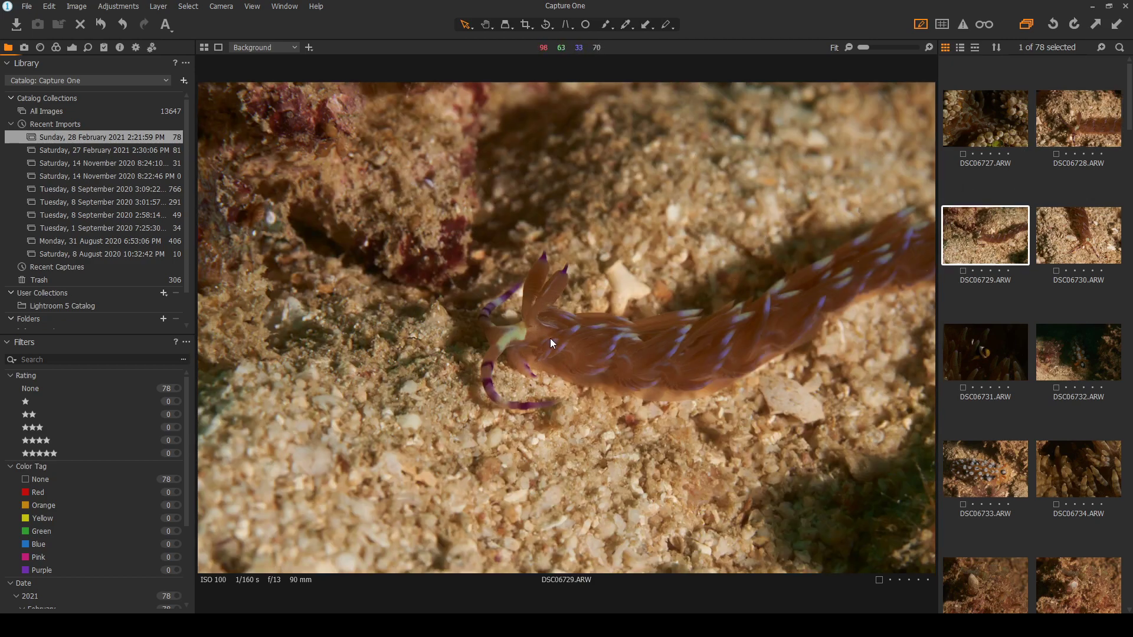
Zoom into the nudibranch's head in DSC06729 at 100%, then back out to Fit
scroll(518, 327, "up", 3)
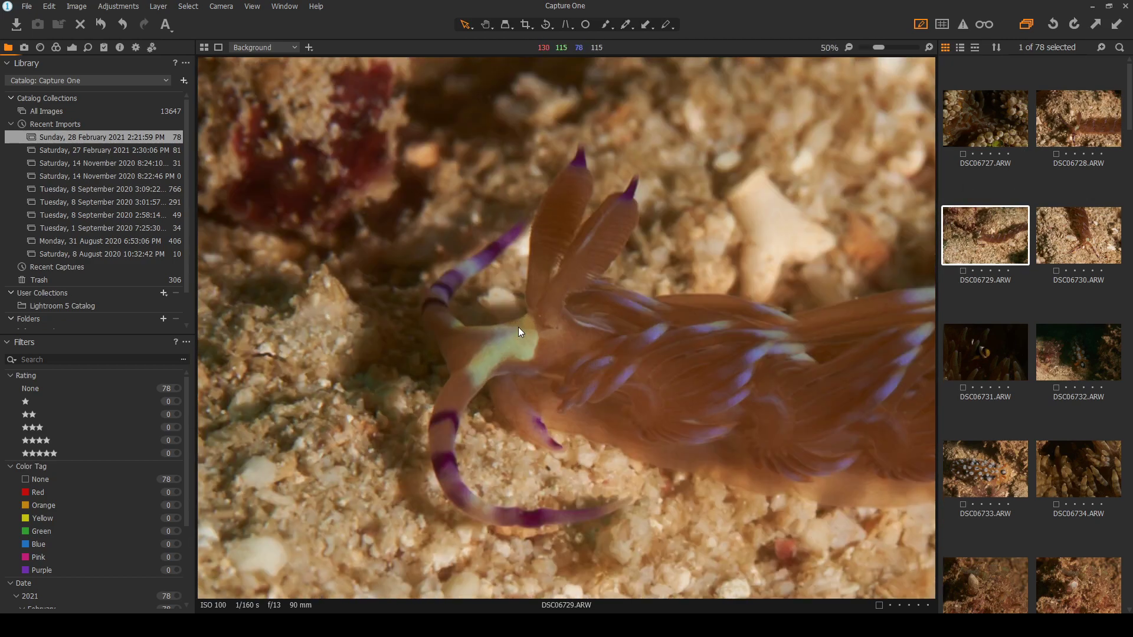
scroll(518, 327, "up", 1)
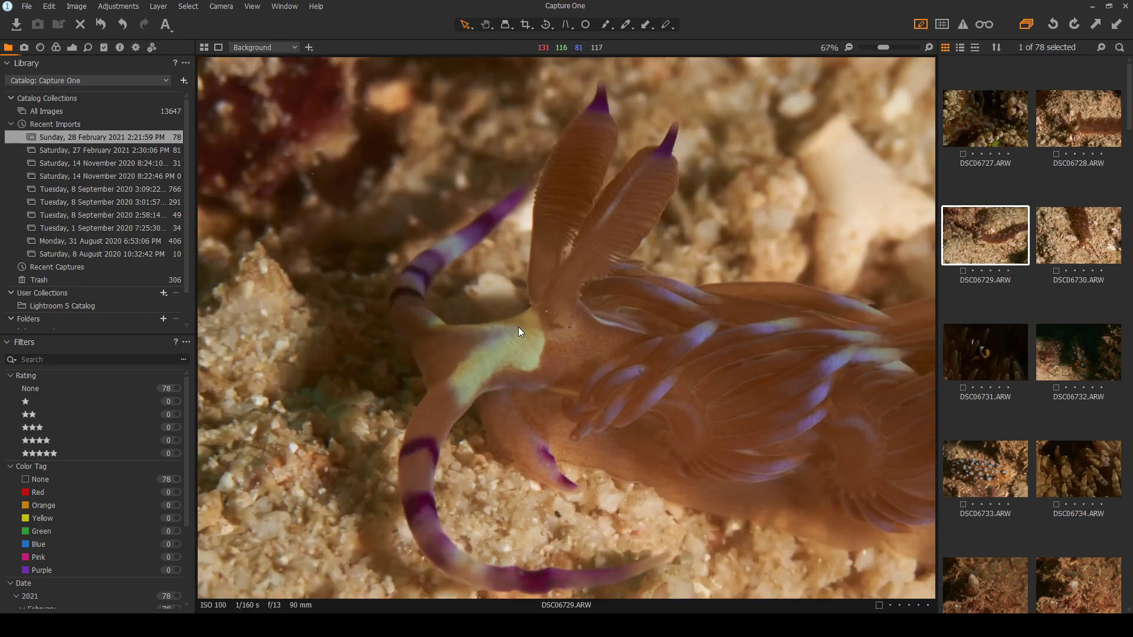
scroll(518, 327, "up", 1)
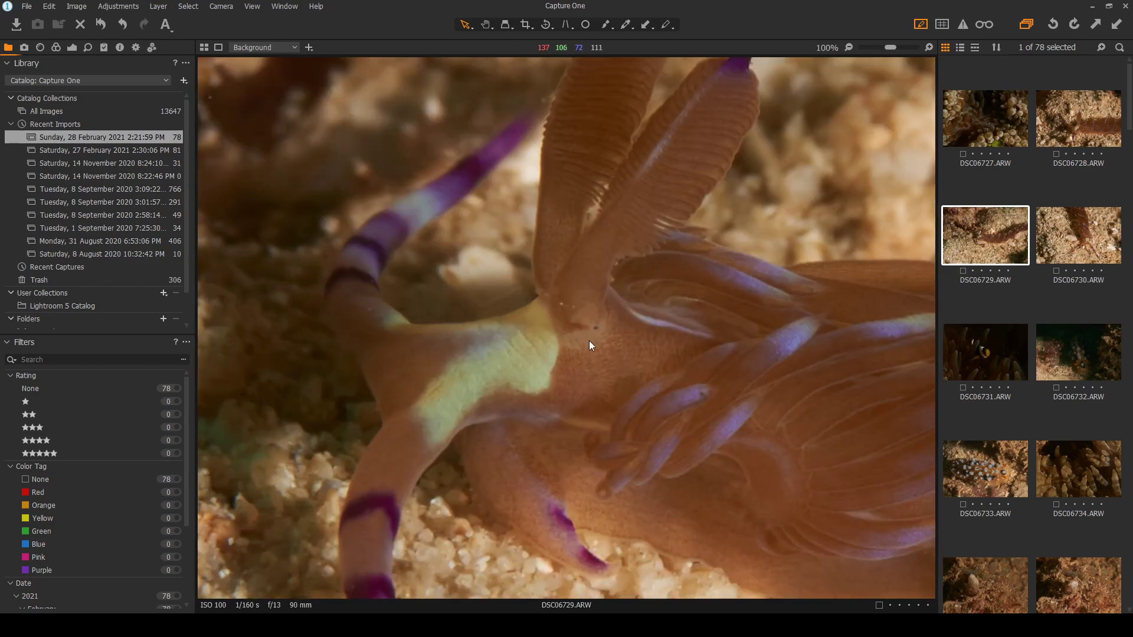
scroll(593, 338, "down", 1)
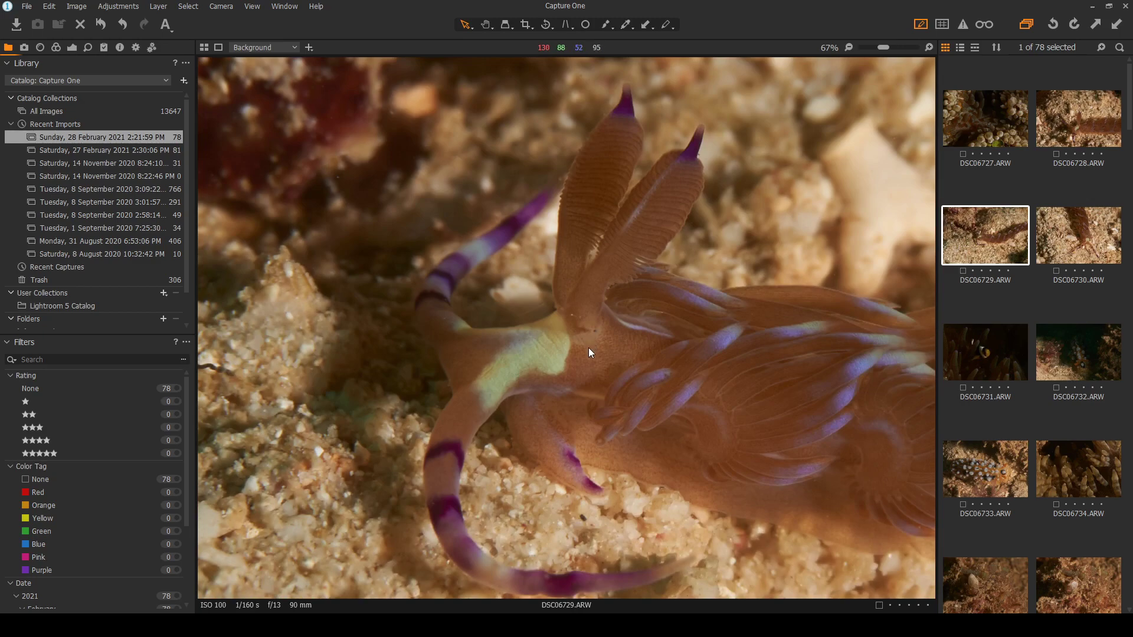
scroll(583, 345, "down", 1)
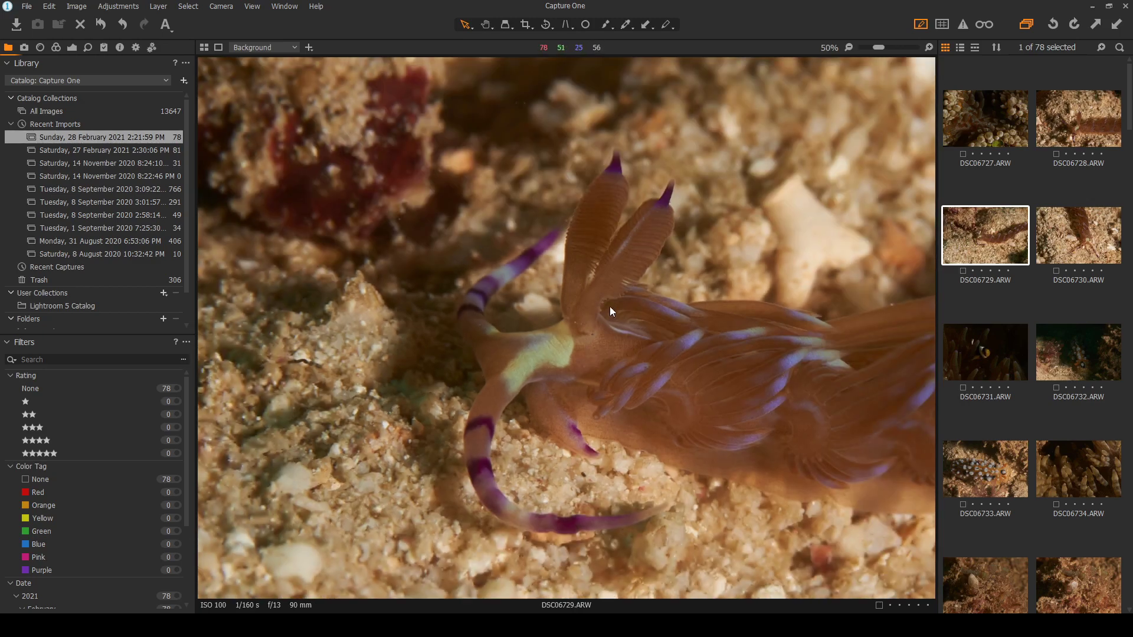
scroll(597, 341, "up", 2)
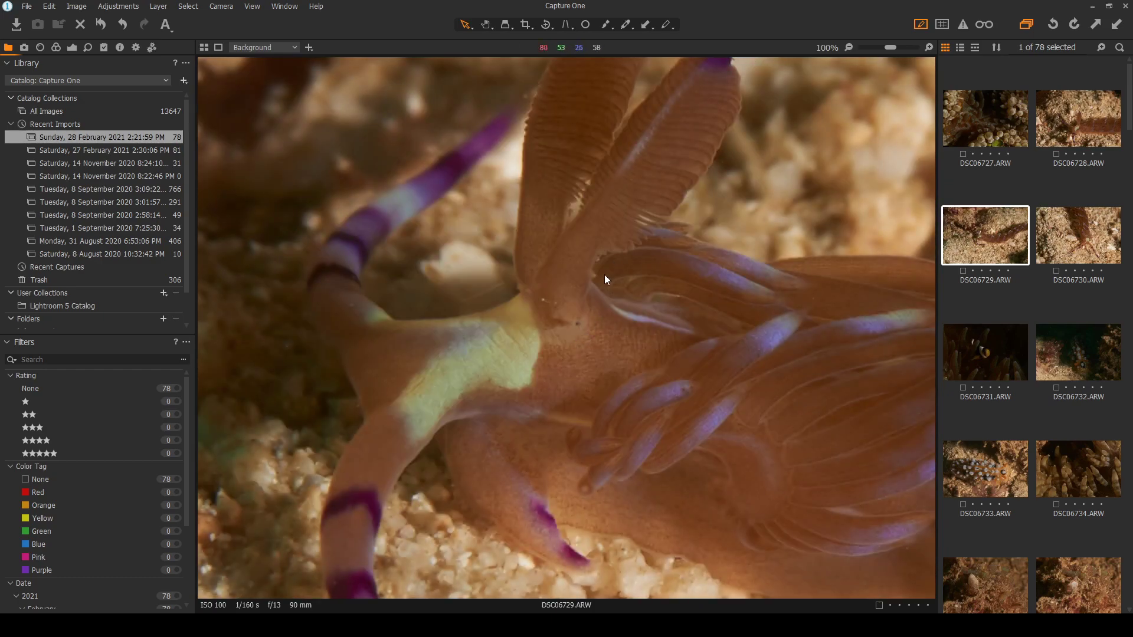
scroll(607, 276, "down", 1)
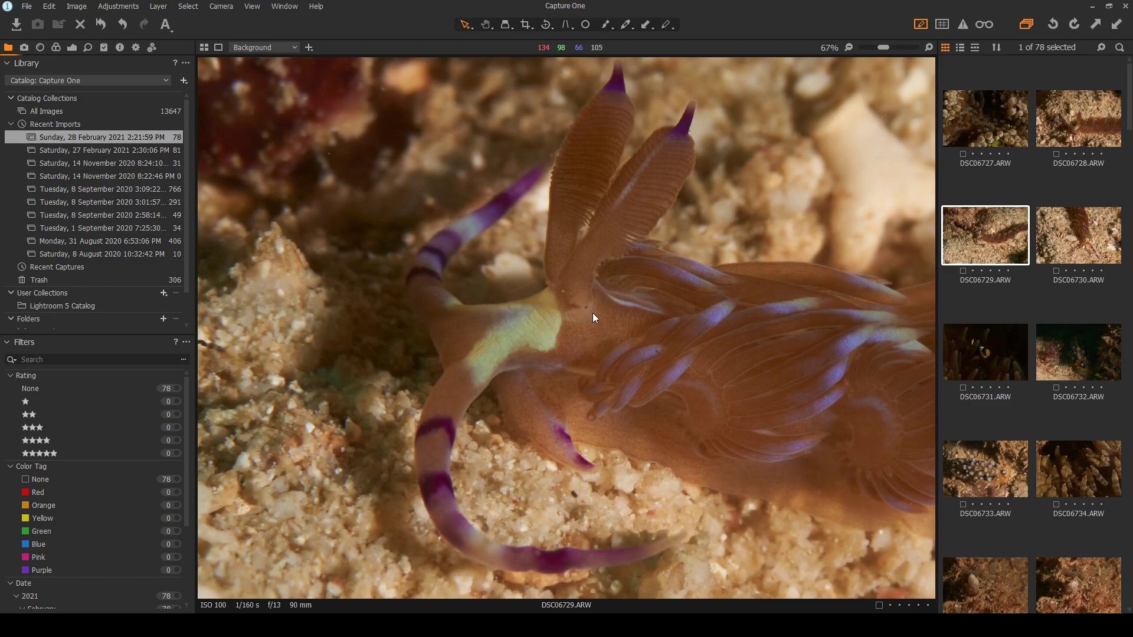
scroll(614, 378, "down", 4)
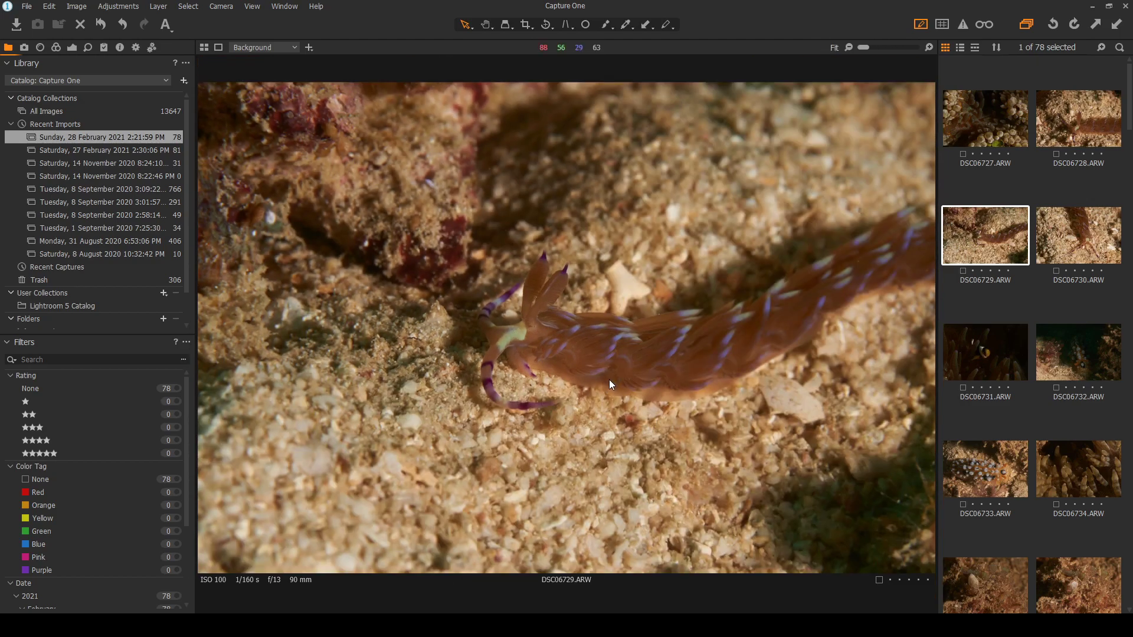
Flip to DSC06730 and DSC06728, reselect DSC06729, and show the Color tools
left_click(1081, 235)
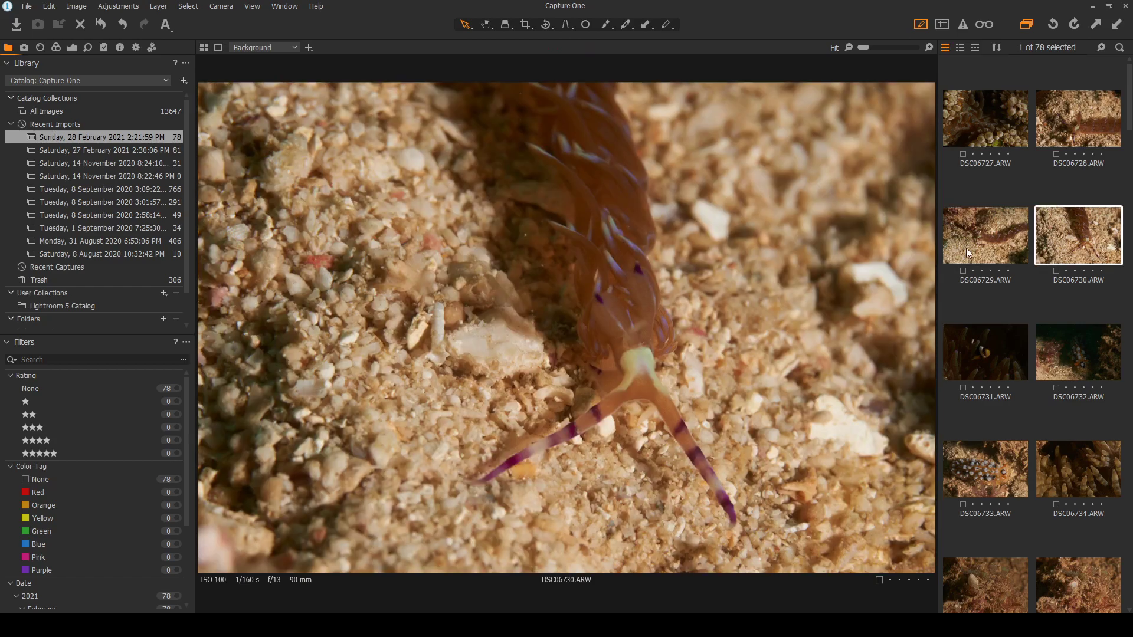
left_click(985, 236)
key("Left")
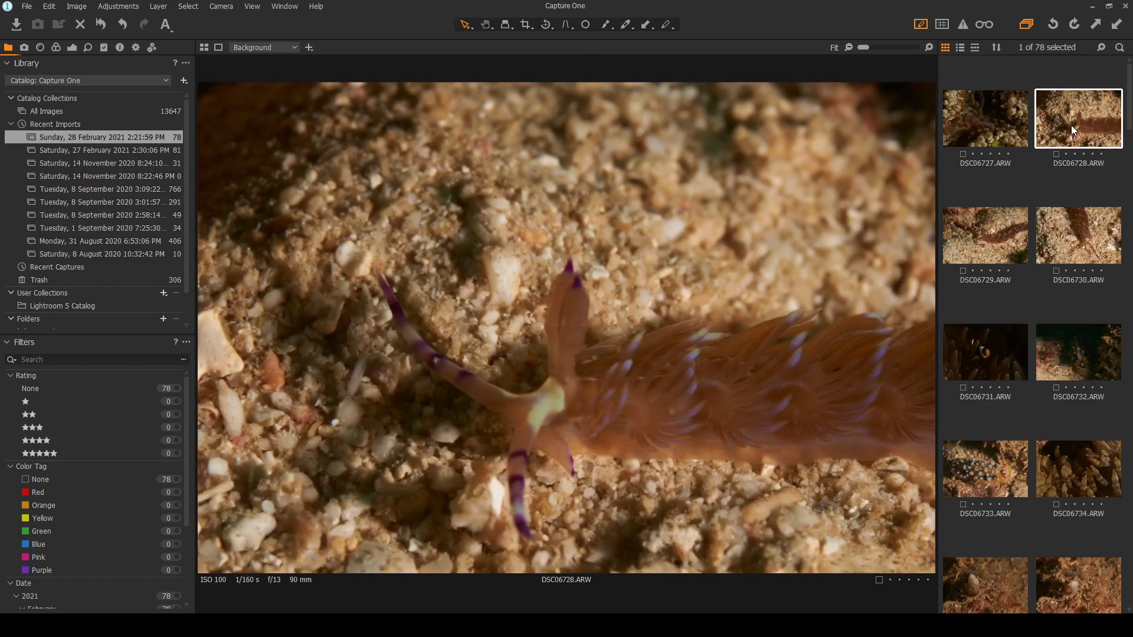
left_click(989, 238)
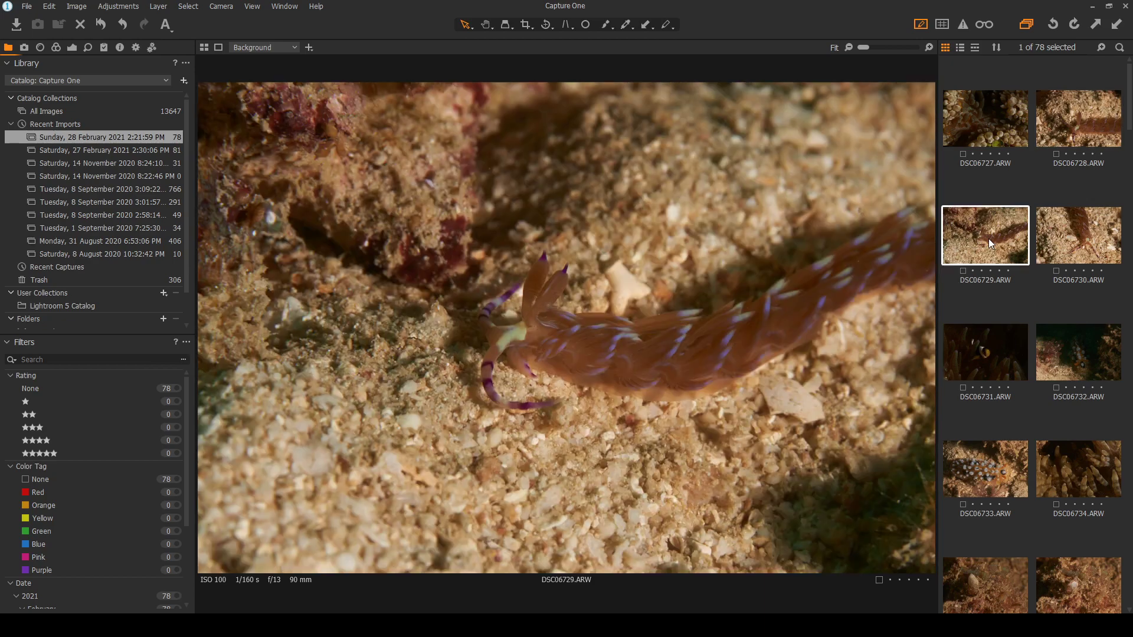
left_click(56, 48)
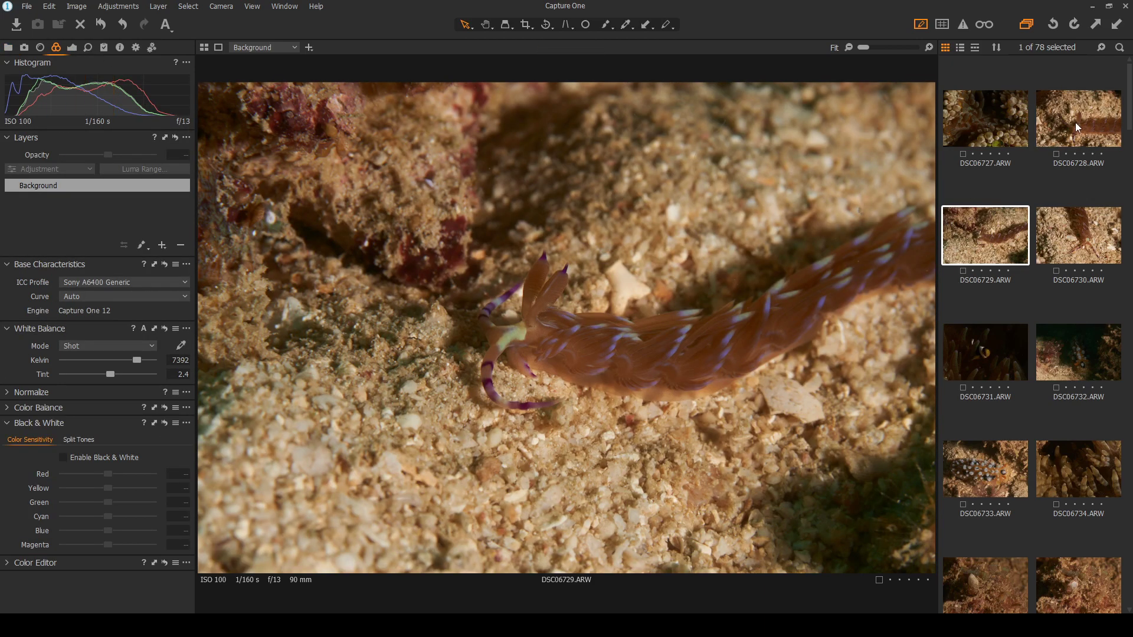
View DSC06730, DSC06729 and DSC06728, checking DSC06728's sharpness at 100% then Fit
scroll(496, 150, "up", 1)
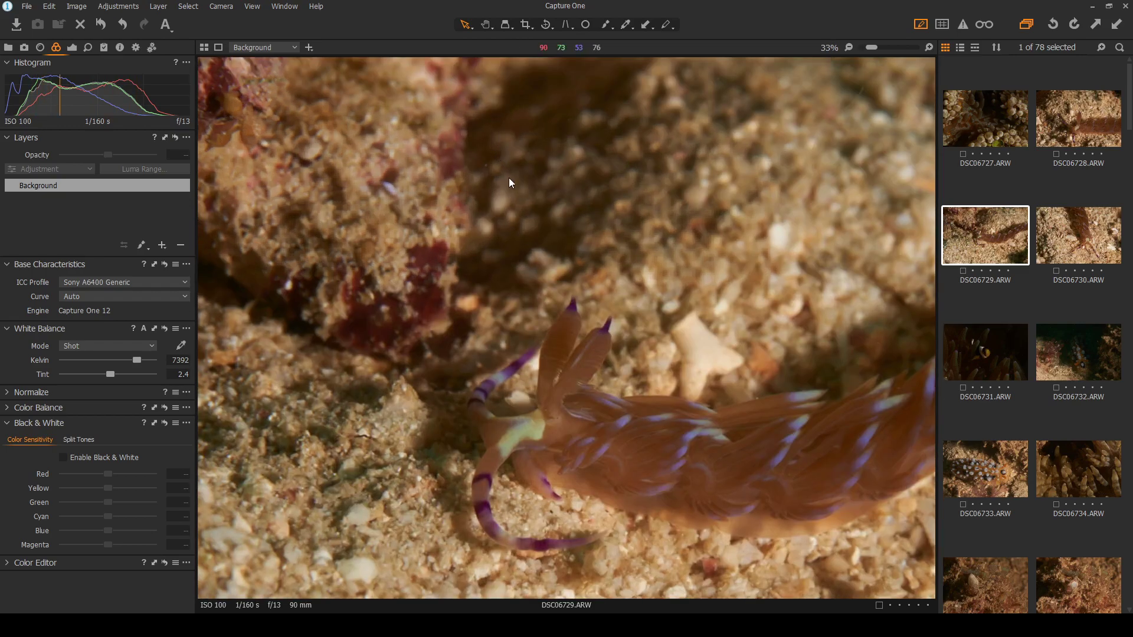
scroll(495, 151, "up", 1)
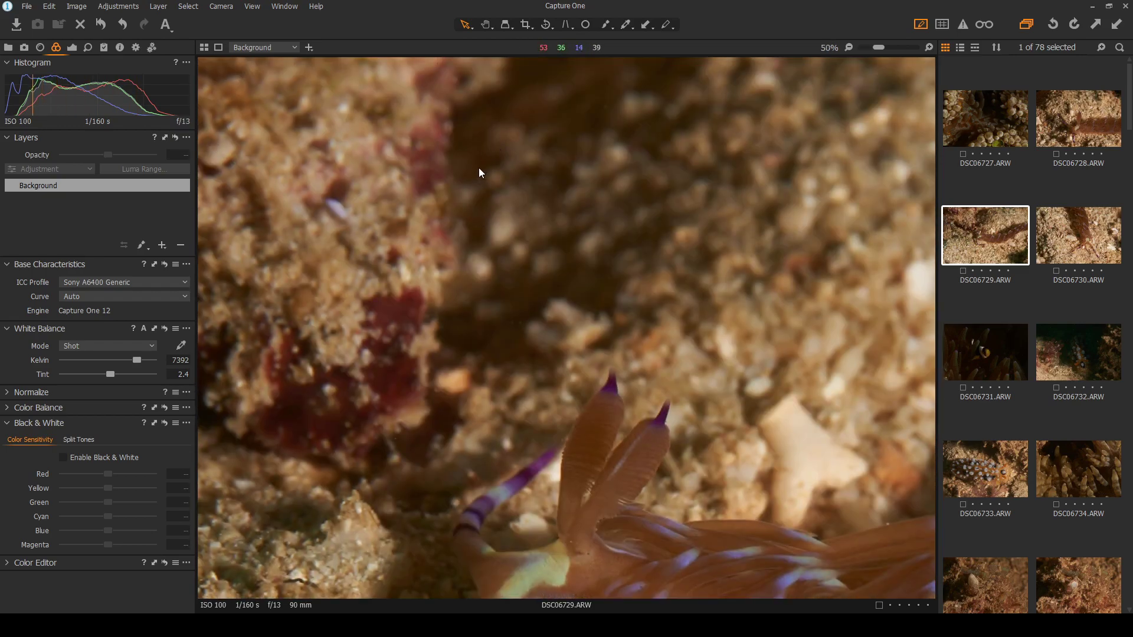
scroll(673, 235, "down", 2)
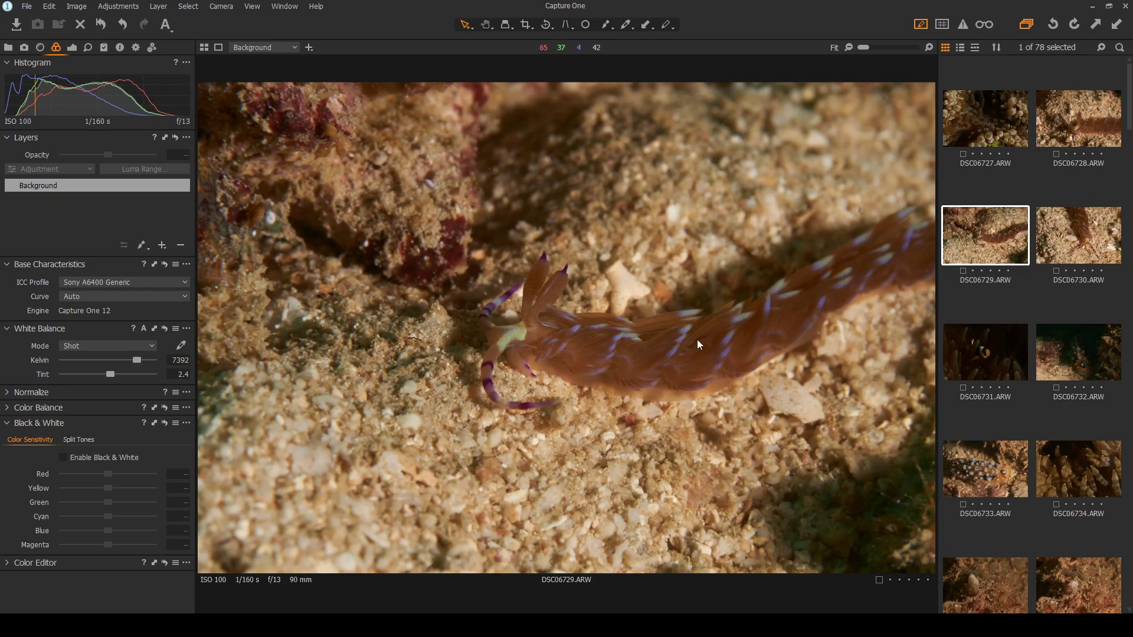
left_click(1069, 237)
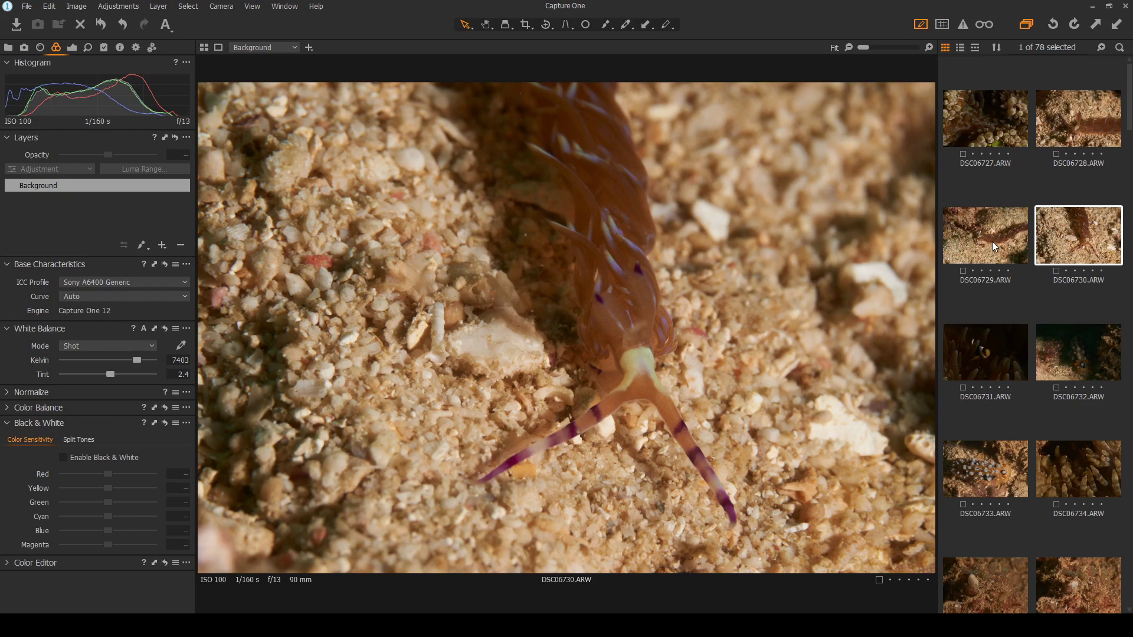
left_click(992, 242)
left_click(1086, 237)
left_click(1092, 122)
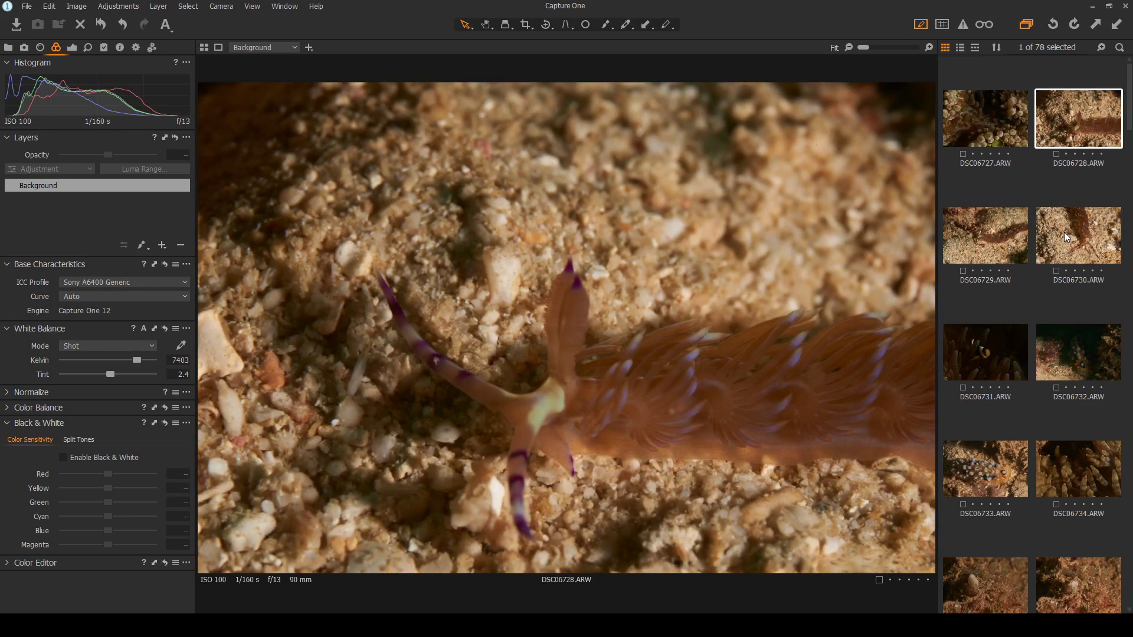
double_click(562, 392)
double_click(562, 392)
Compare with anemone shot DSC06727, then inspect DSC06729's nudibranch detail at 100% and Fit
left_click(1005, 132)
left_click(1092, 120)
left_click(996, 232)
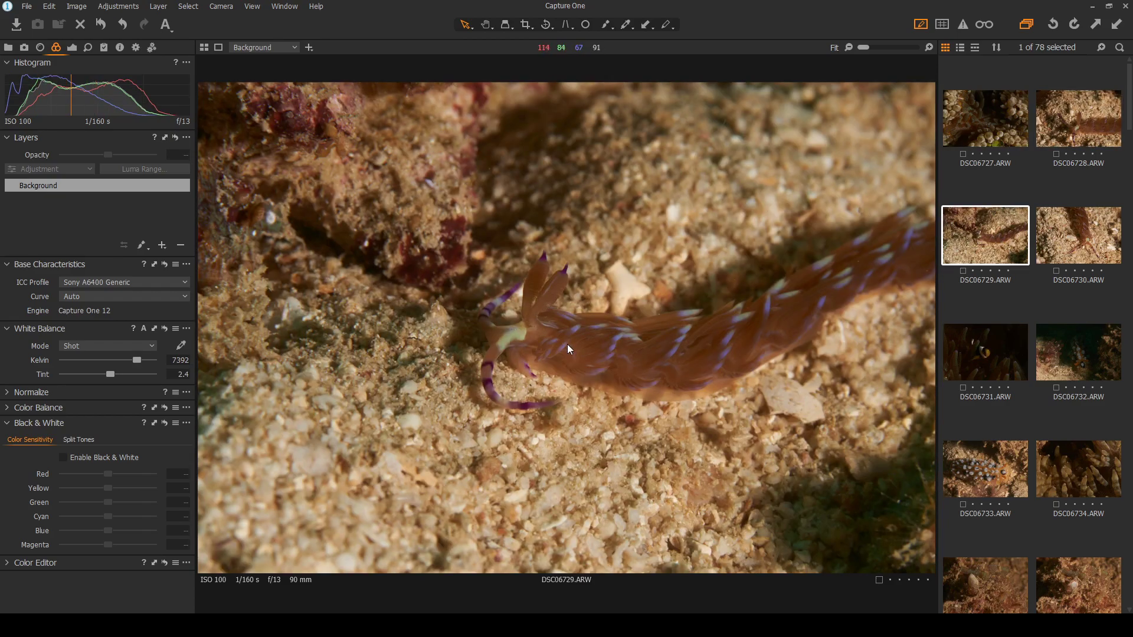
scroll(515, 338, "up", 4)
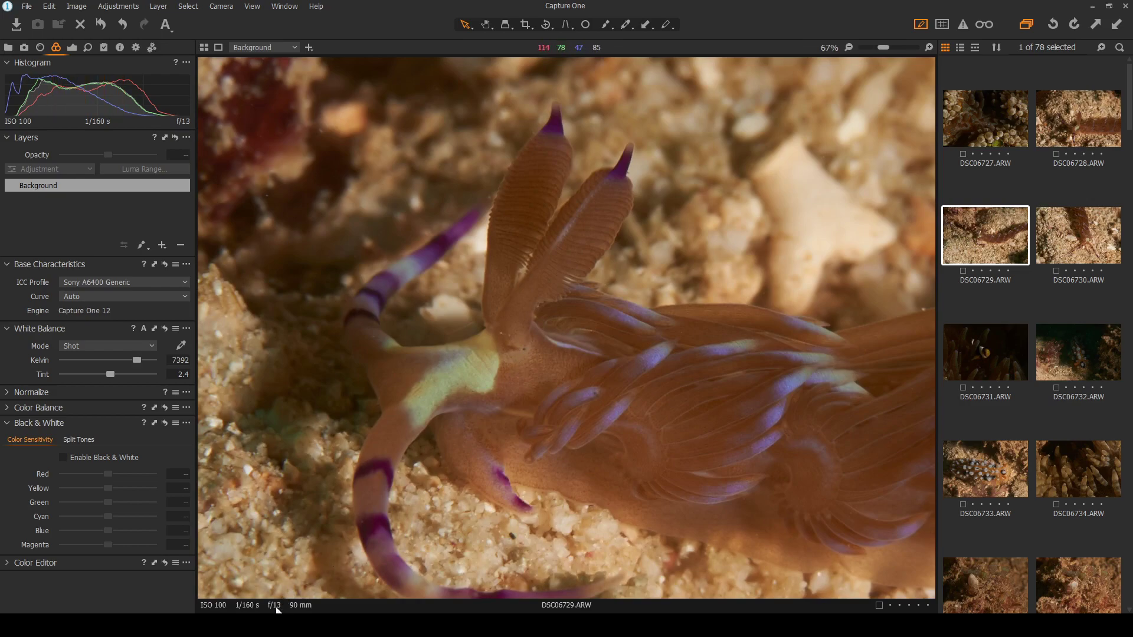
left_click(585, 355)
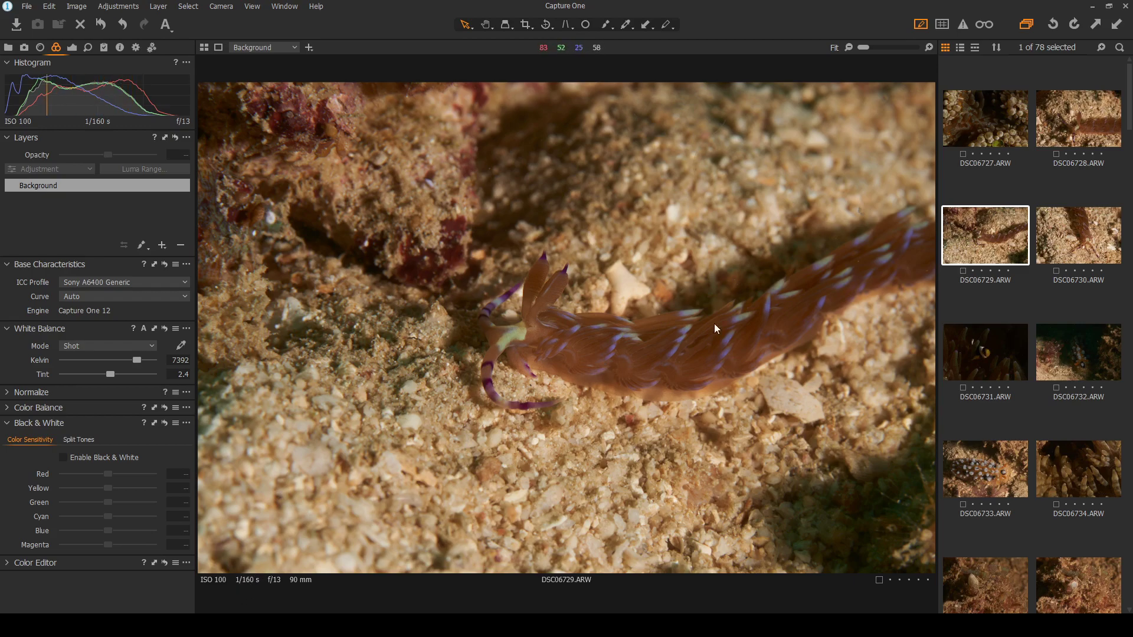
left_click(712, 296)
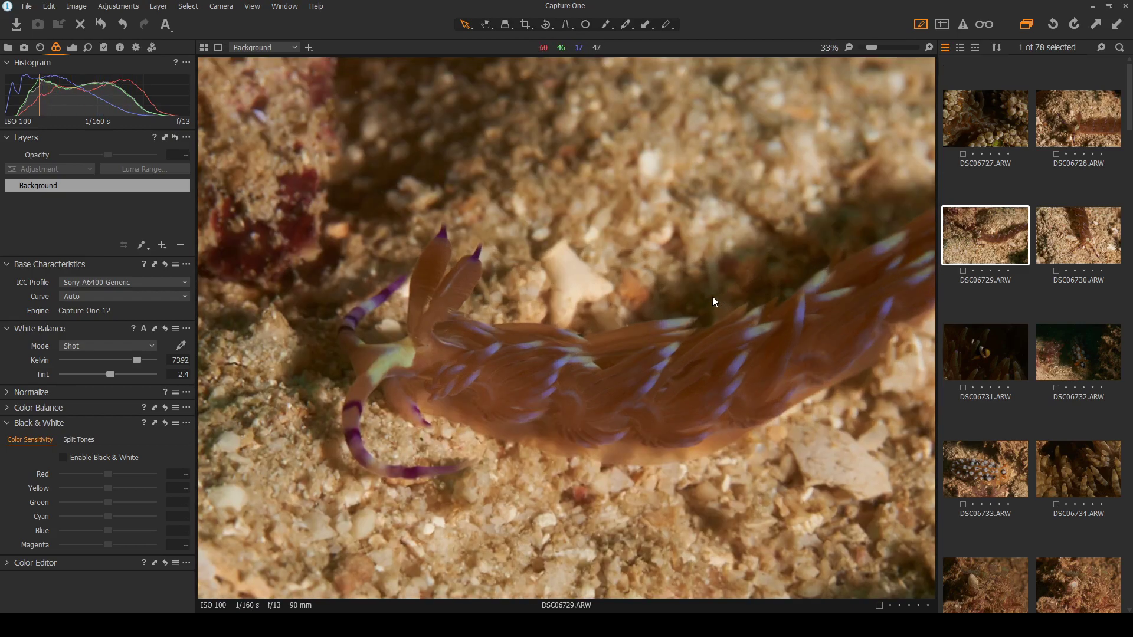
left_click(713, 296)
Zoom in on the nudibranch's head in DSC06730, then return to DSC06729
left_click(1083, 234)
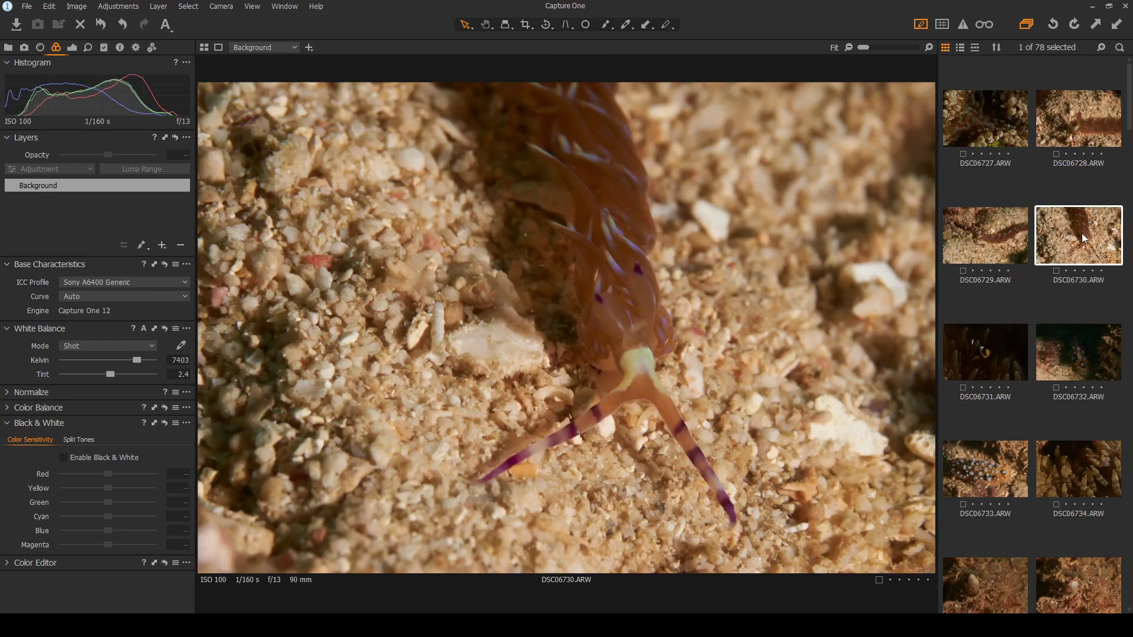
left_click(606, 337)
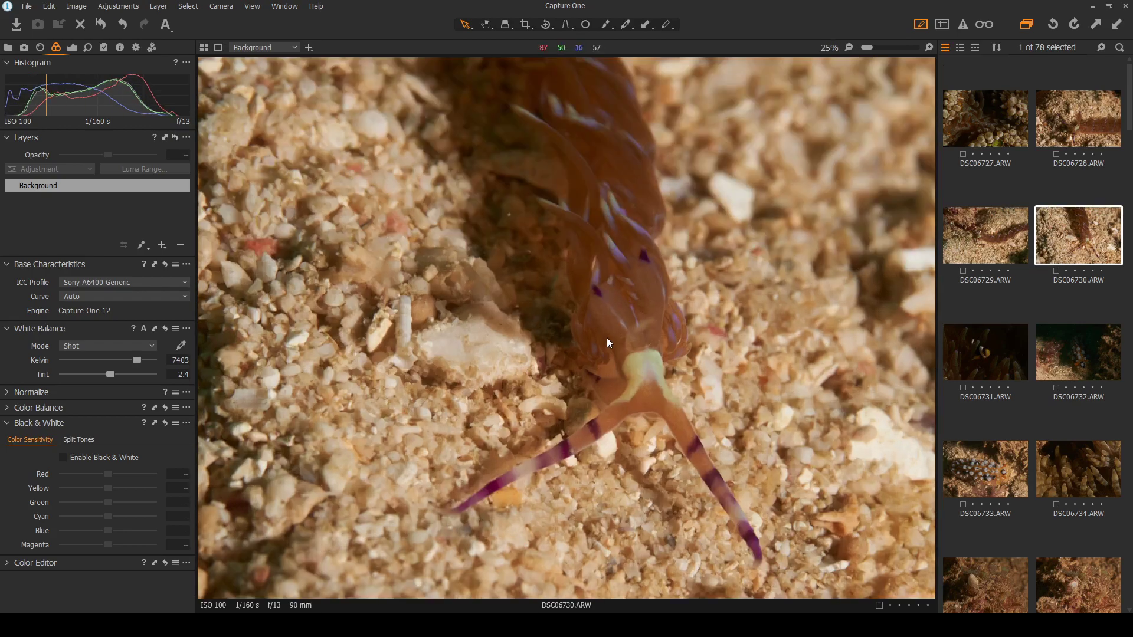
left_click(625, 341)
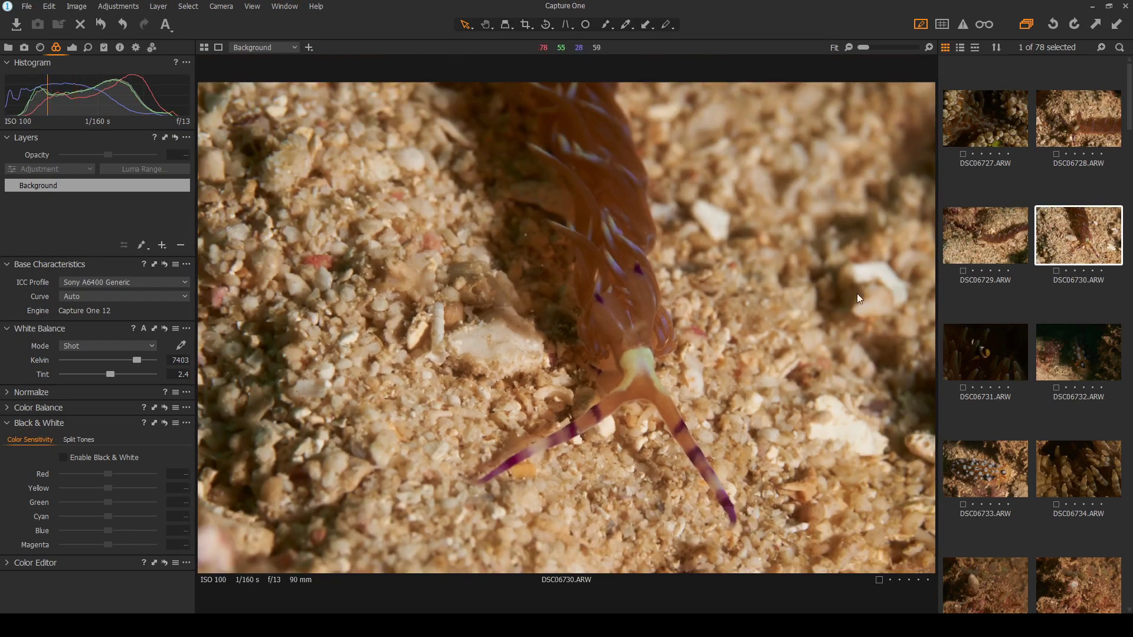
left_click(993, 236)
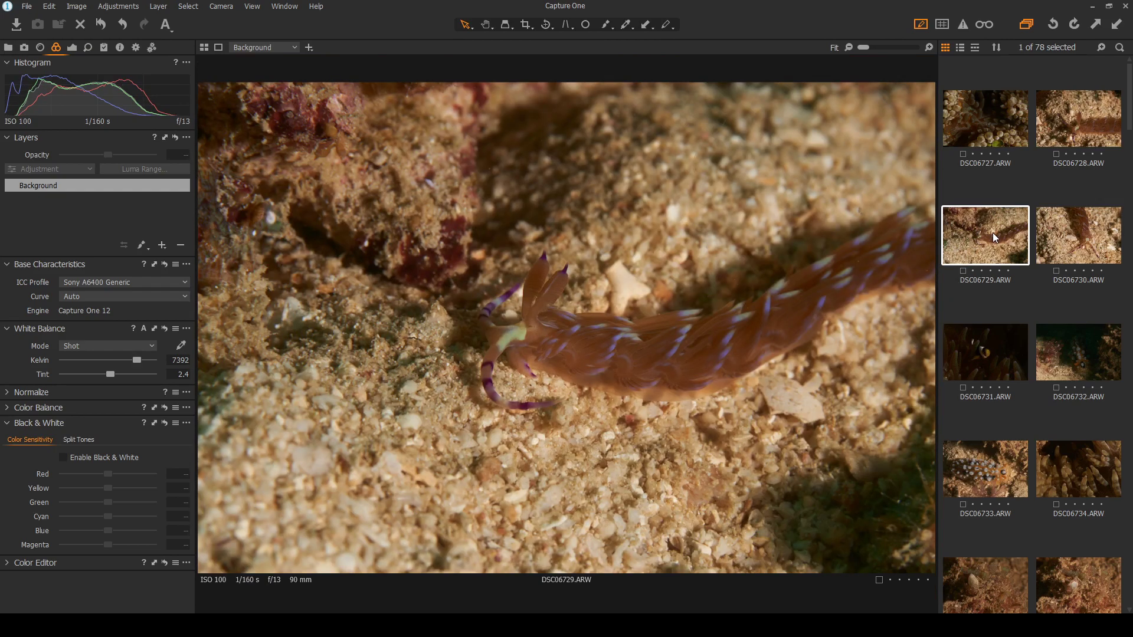
Open clownfish photo DSC06731 and bring up its Exposure tools, all still at 0
left_click(979, 354)
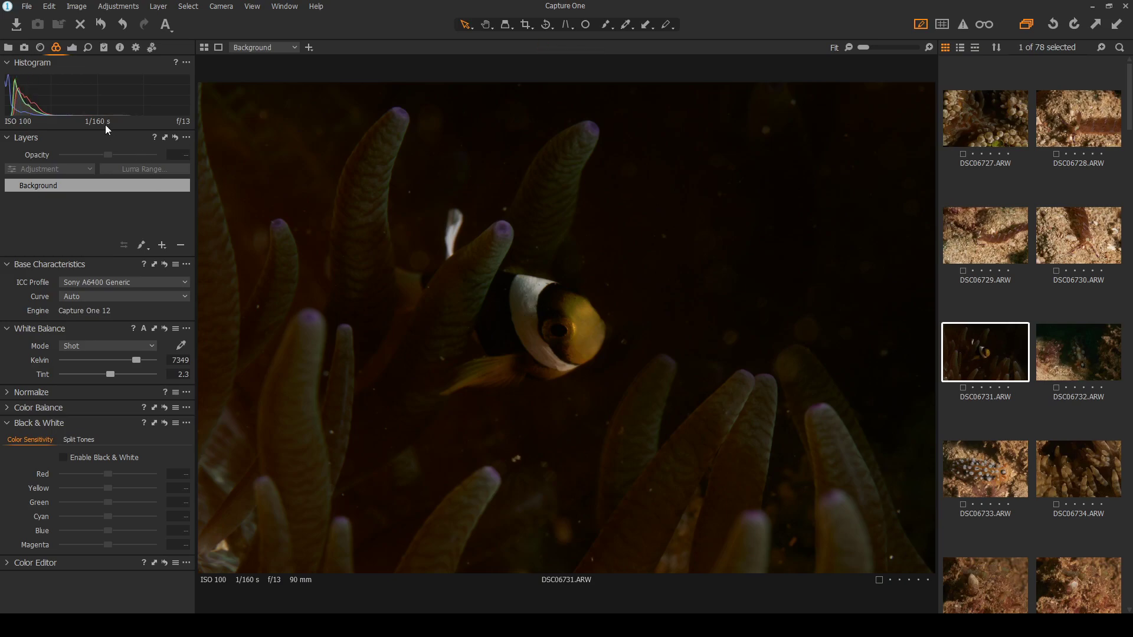
left_click(72, 47)
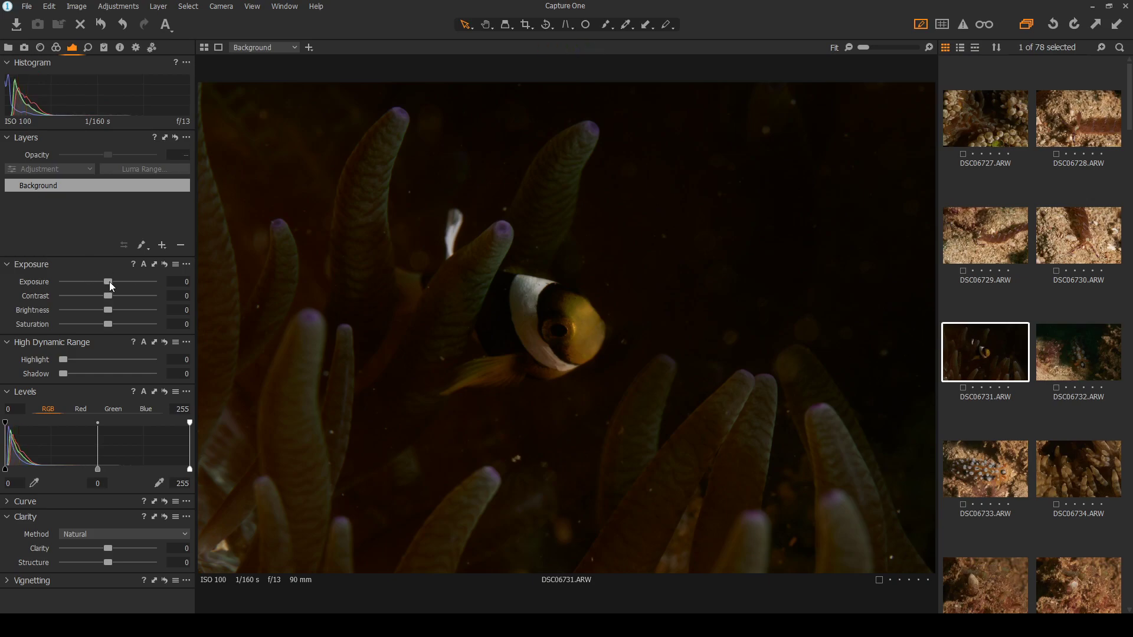
Set DSC06731's exposure to 0.53 and add a new adjustment layer, Layer 1
left_click_drag(109, 282, 115, 282)
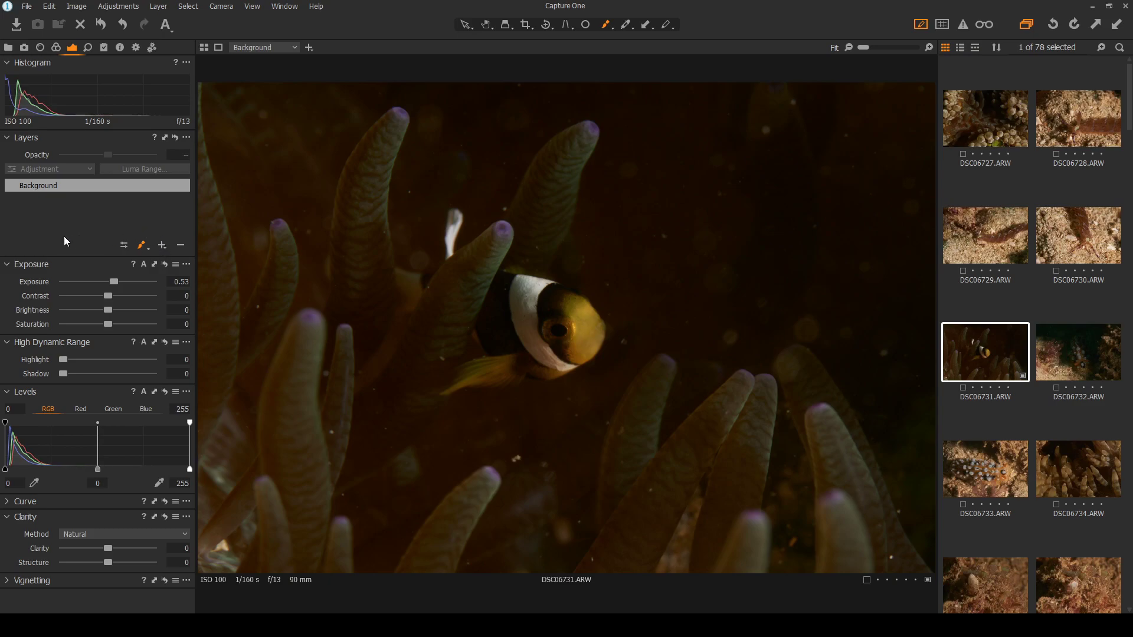
left_click(163, 245)
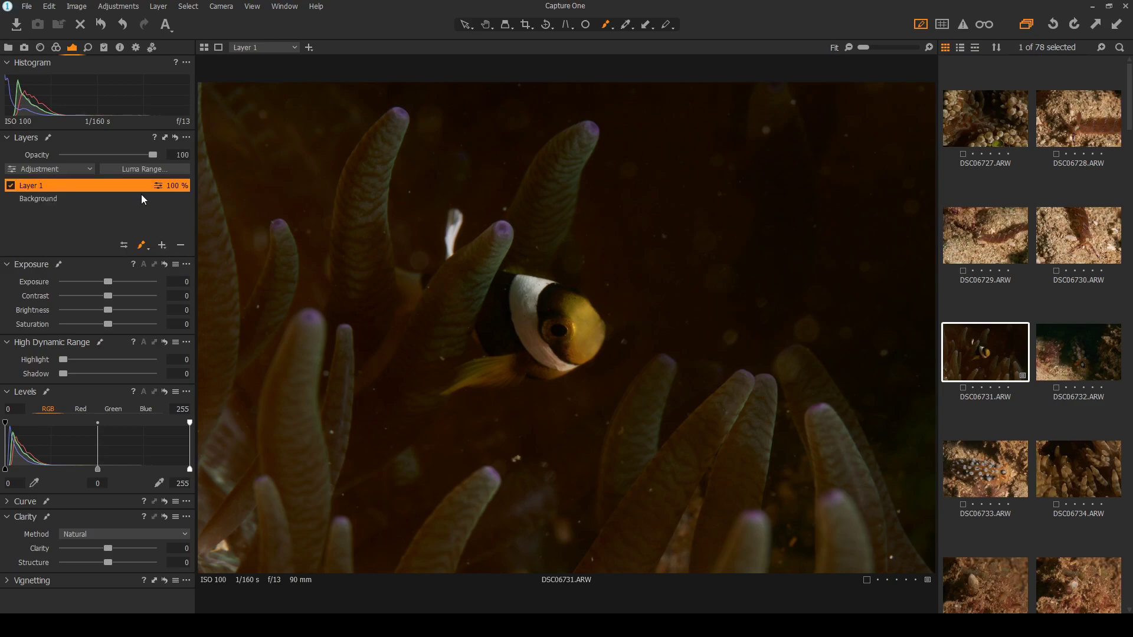
Delete the extra adjustment layer and add a heal repair layer, Repair Layer 1
left_click(180, 245)
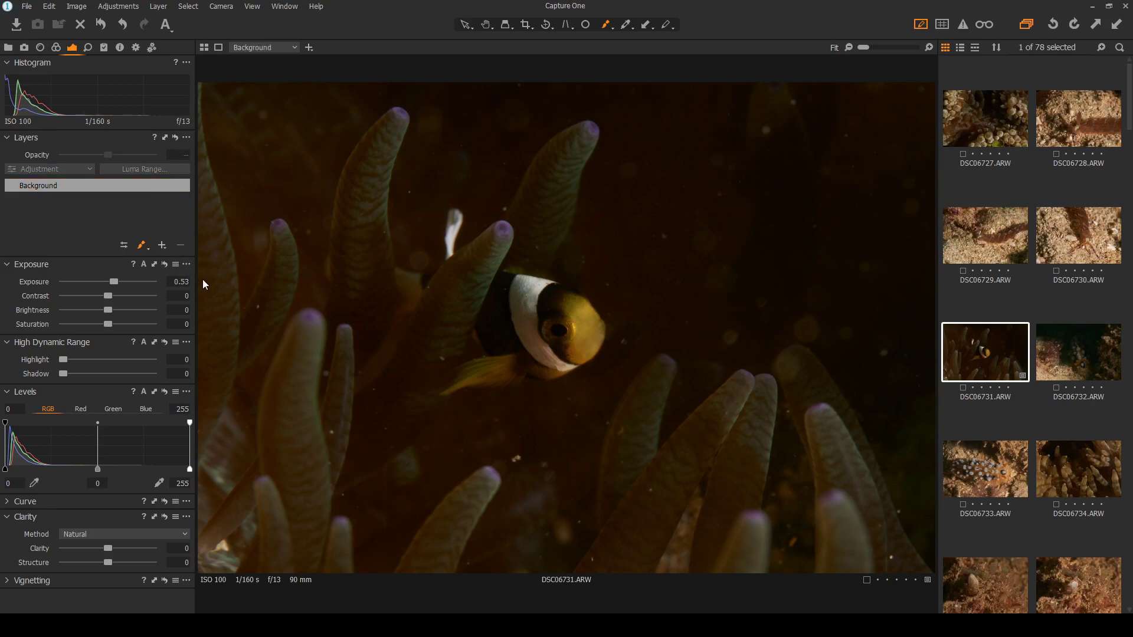
key("q")
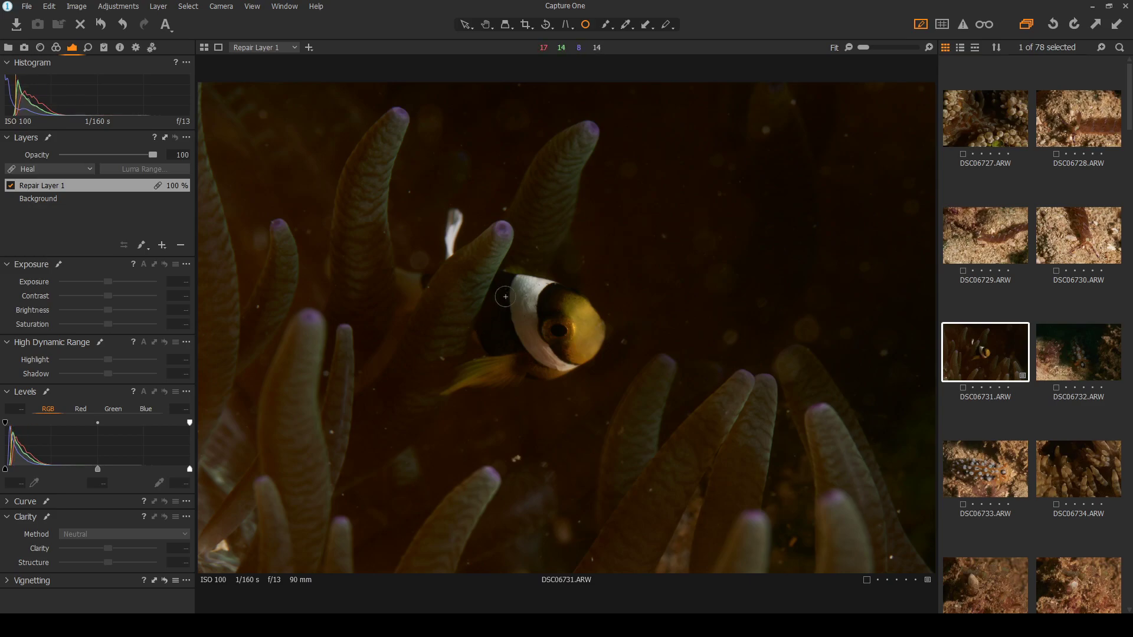
Zoom in and heal two bright specks beside the anemone tentacle, shrinking each heal circle
scroll(608, 306, "up", 3)
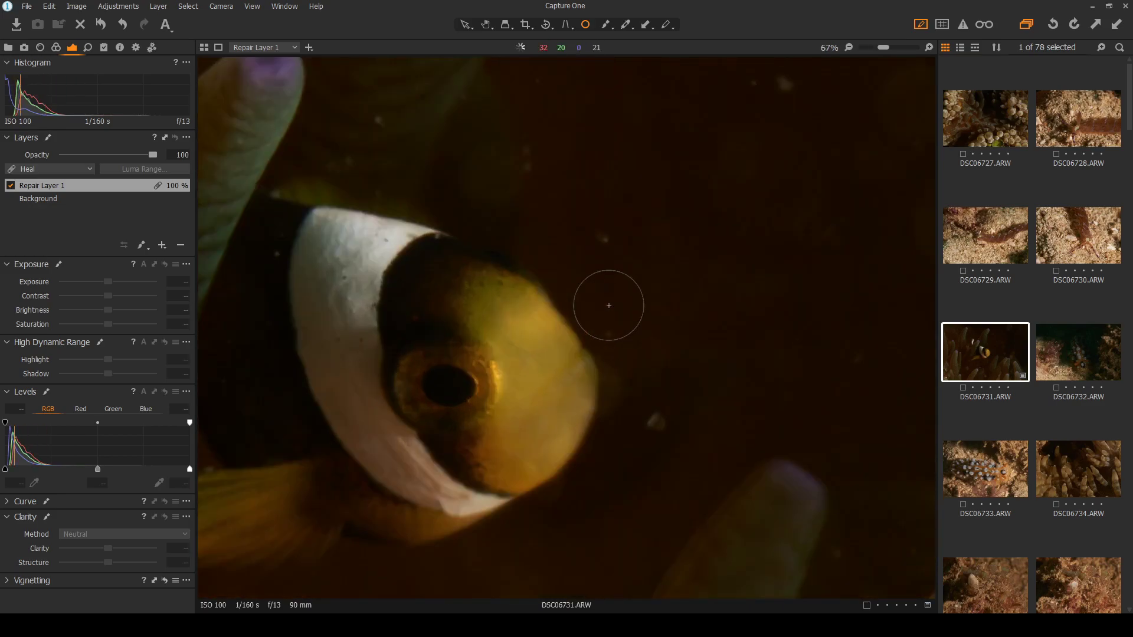
scroll(652, 303, "down", 3)
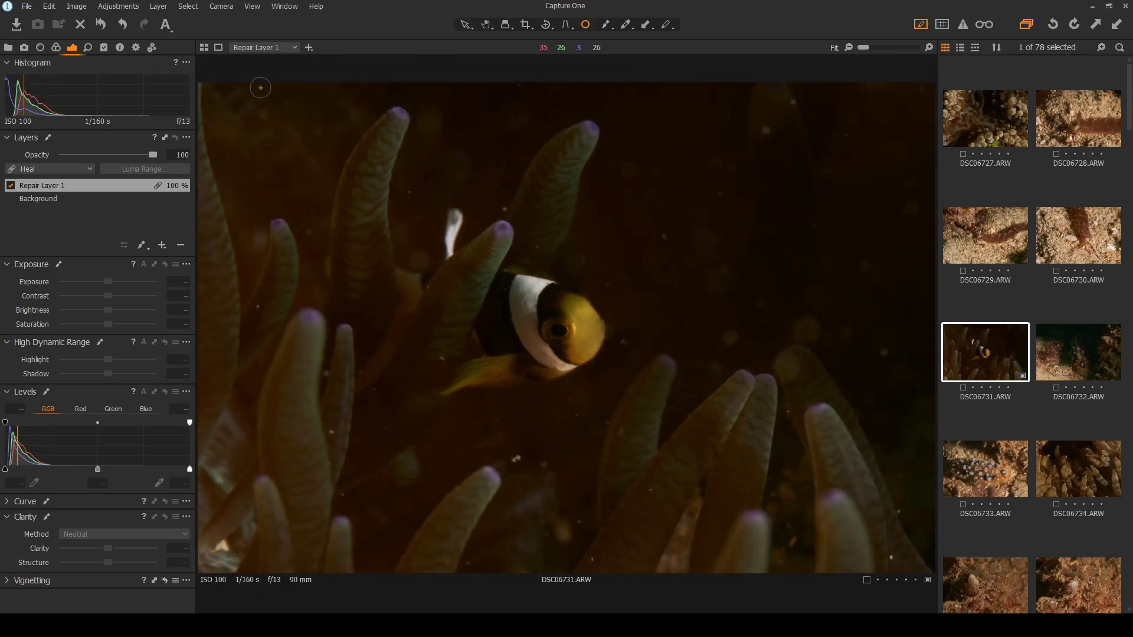
scroll(269, 91, "up", 3)
left_click(314, 157)
left_click_drag(343, 139, 333, 144)
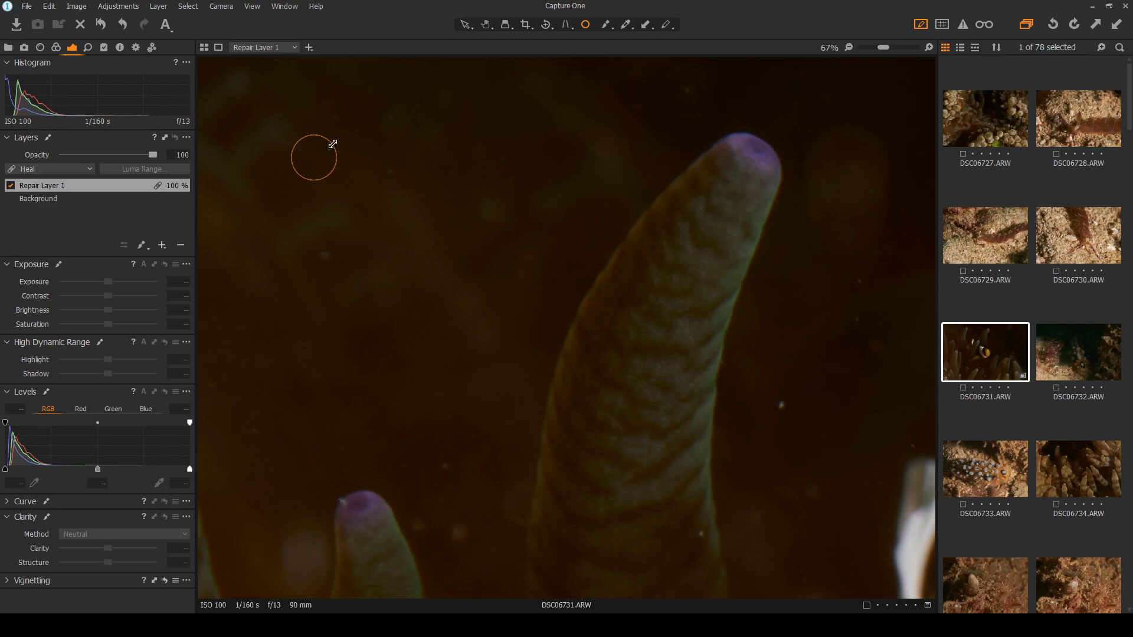
left_click(325, 256)
left_click_drag(353, 238, 332, 249)
Heal specks lower in the dark water and on the left, resizing and nudging spots
left_click(450, 470)
left_click(253, 428)
left_click_drag(285, 412, 274, 423)
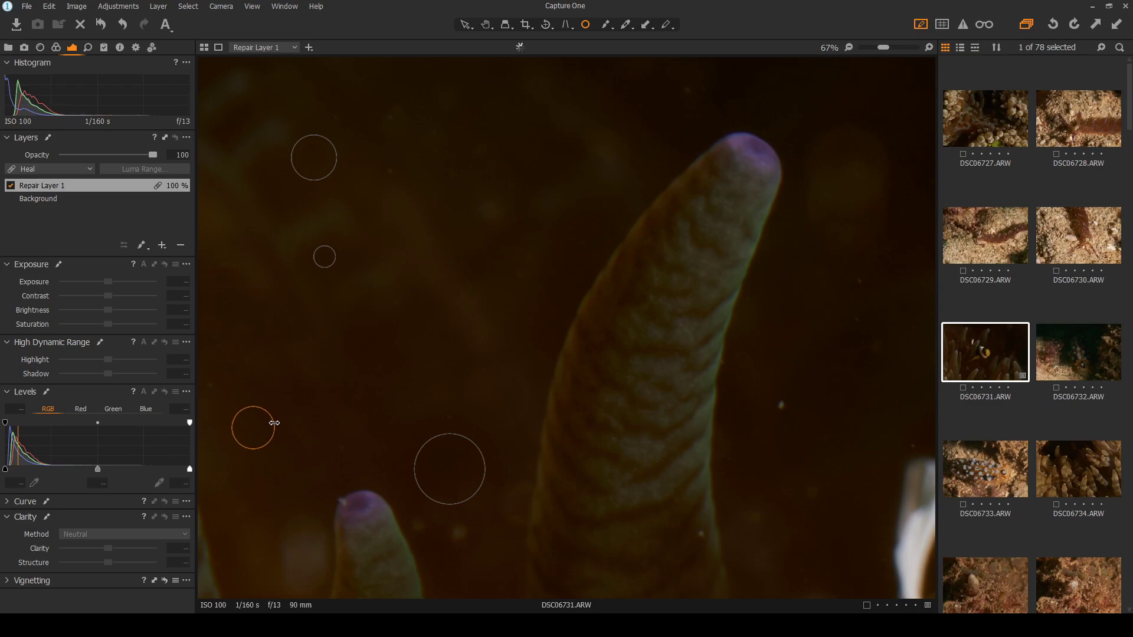
left_click(211, 387)
left_click_drag(237, 363, 222, 382)
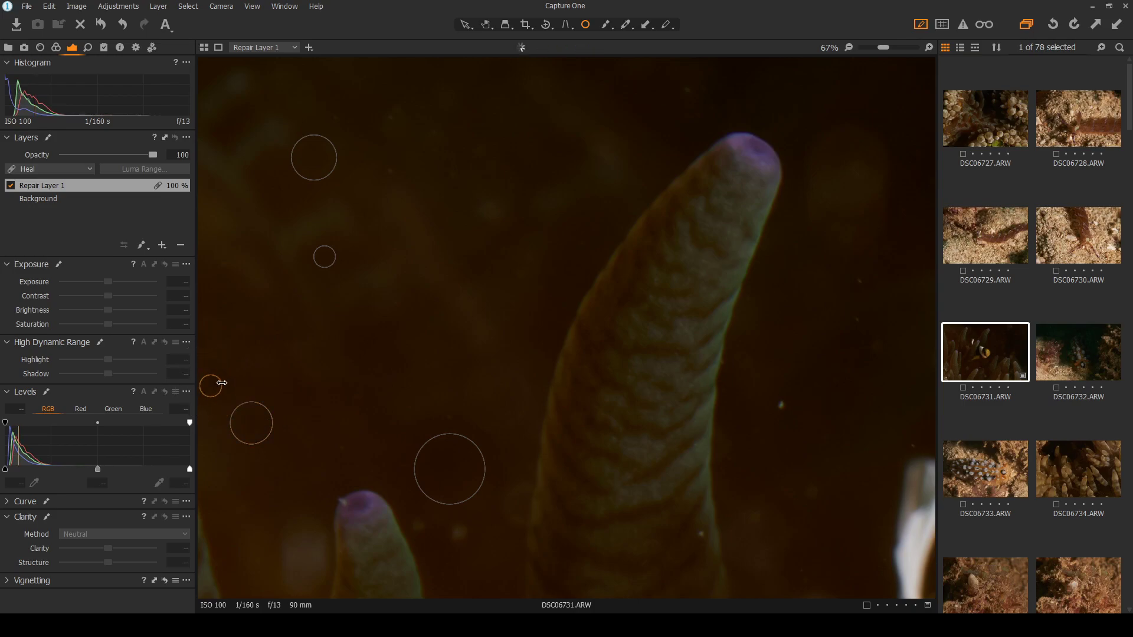
left_click(460, 472)
mouse_move(460, 472)
left_mouse_down()
mouse_move(491, 478)
mouse_move(447, 474)
mouse_move(454, 458)
left_mouse_up()
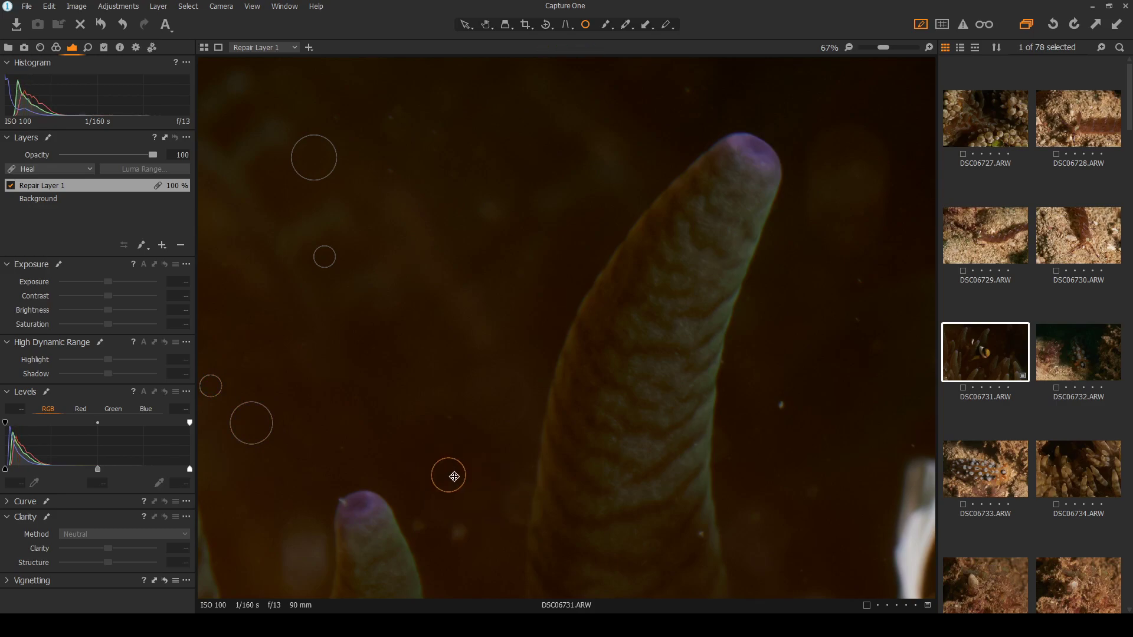
left_click(441, 530)
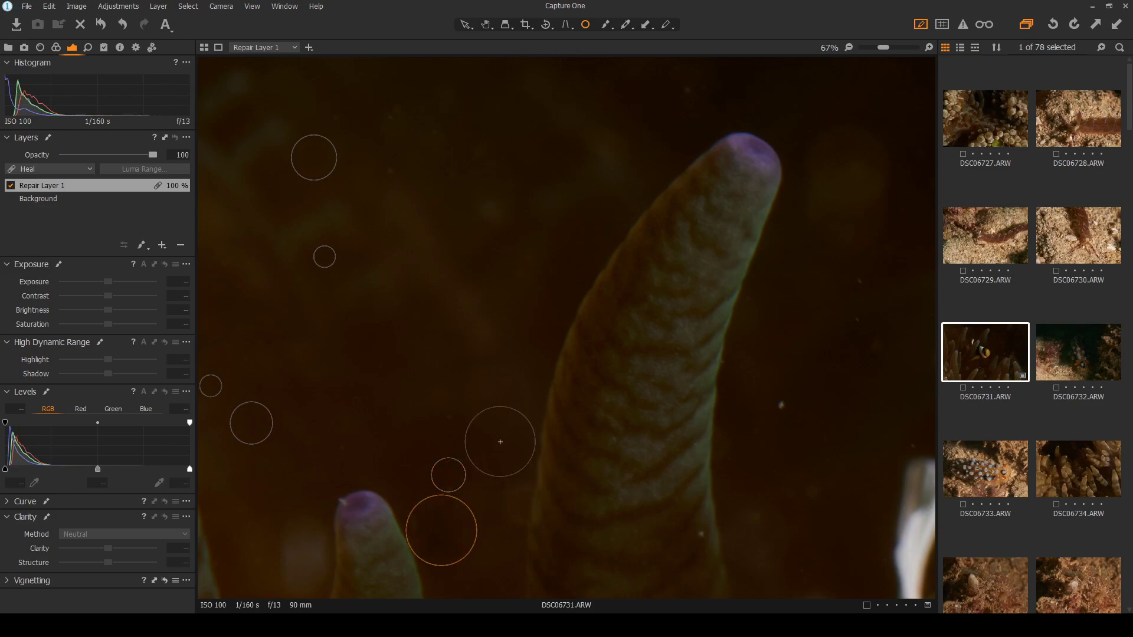
Hide and show the heal spots at Fit view to review the cleanup
left_click(461, 26)
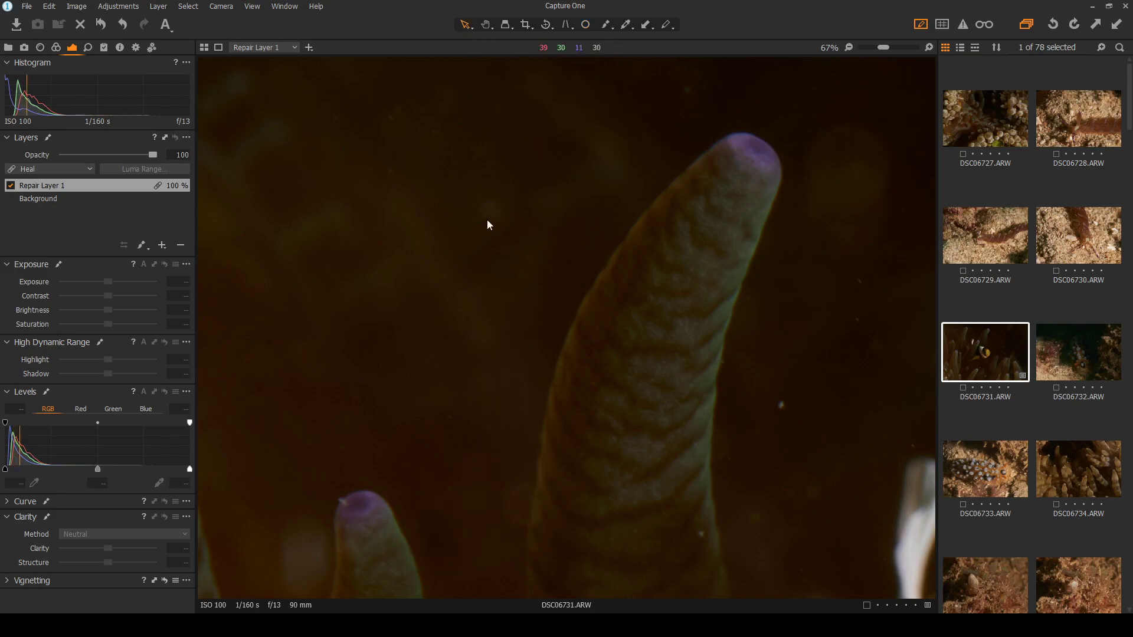
double_click(486, 281)
left_click(586, 25)
left_click(466, 24)
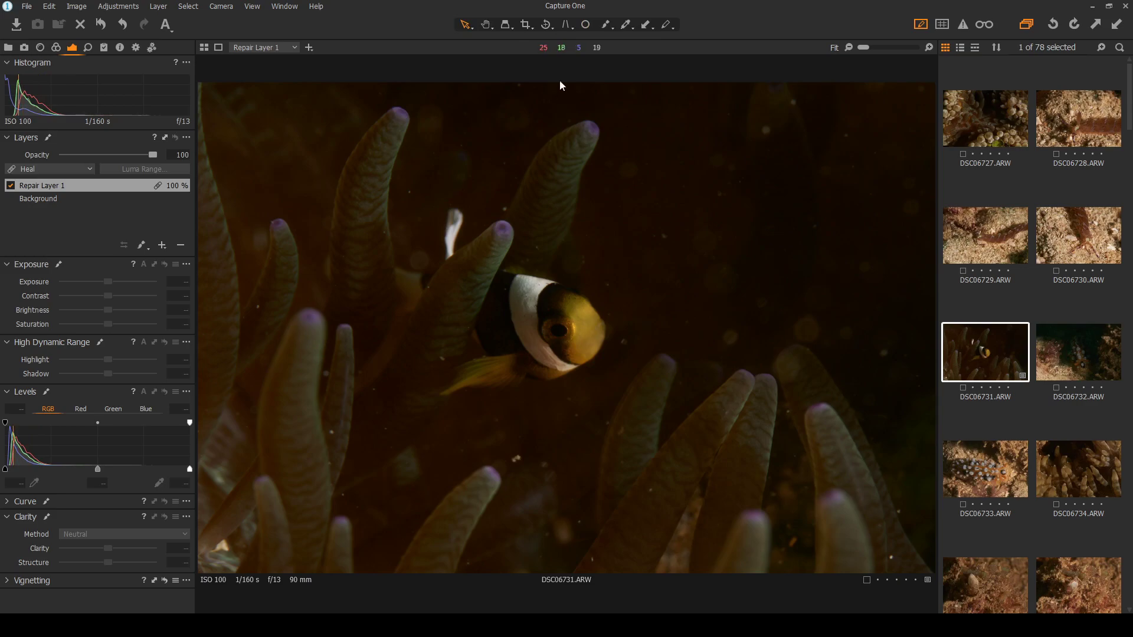
Heal a speck near the top right and another below, resizing both heal circles
left_click(585, 24)
scroll(800, 71, "up", 3)
scroll(808, 58, "up", 3)
left_click(688, 157)
left_click_drag(769, 91, 716, 129)
left_click(433, 425)
left_click_drag(490, 336, 467, 367)
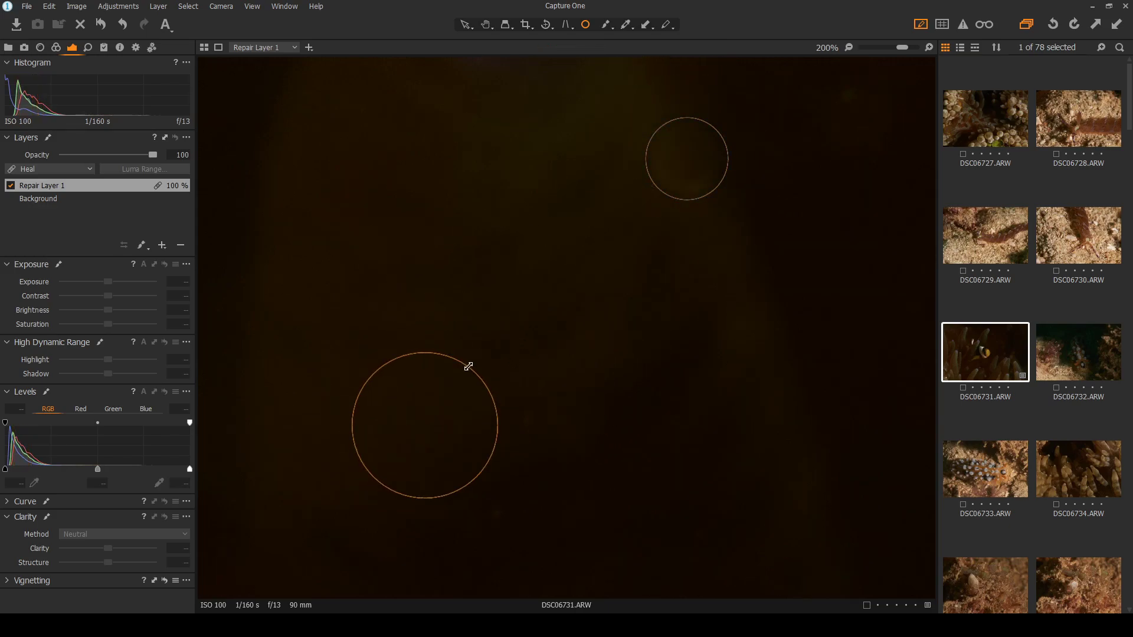
left_click_drag(727, 145, 731, 146)
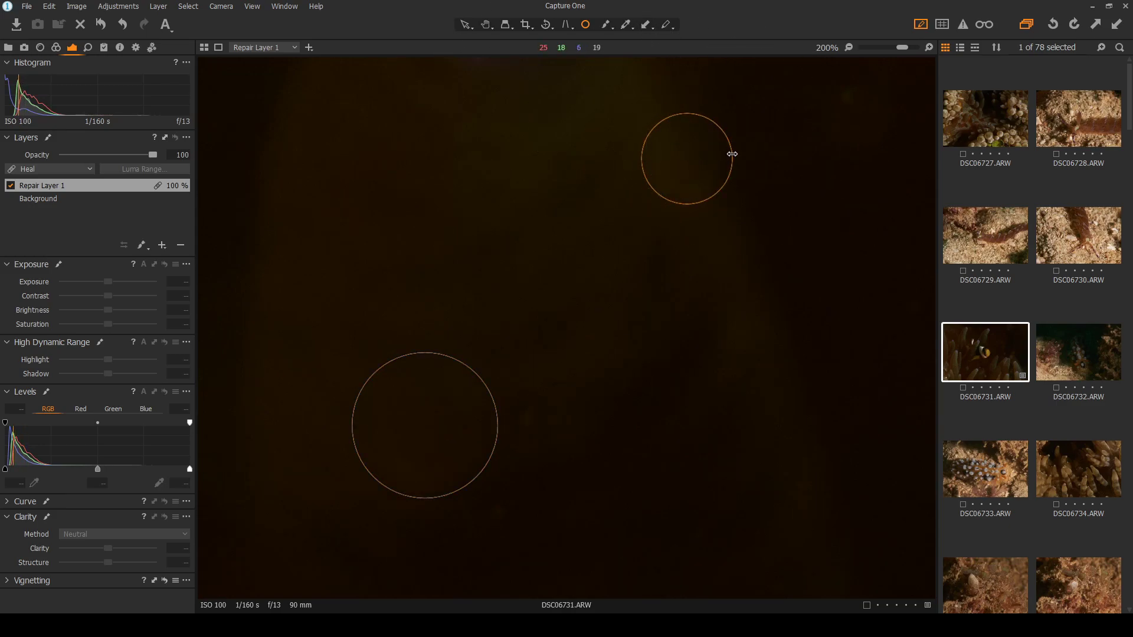
left_click_drag(732, 154, 735, 153)
After reviewing, heal specks in the upper water and on the left, shrinking each circle
left_click(466, 24)
scroll(508, 261, "down", 6)
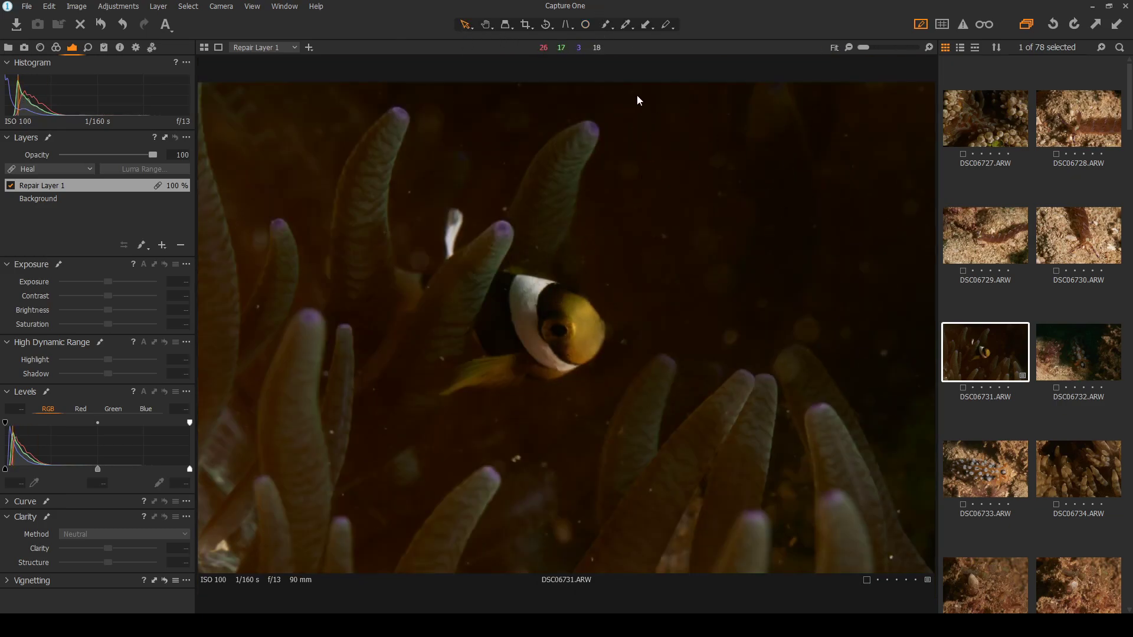
left_click(587, 26)
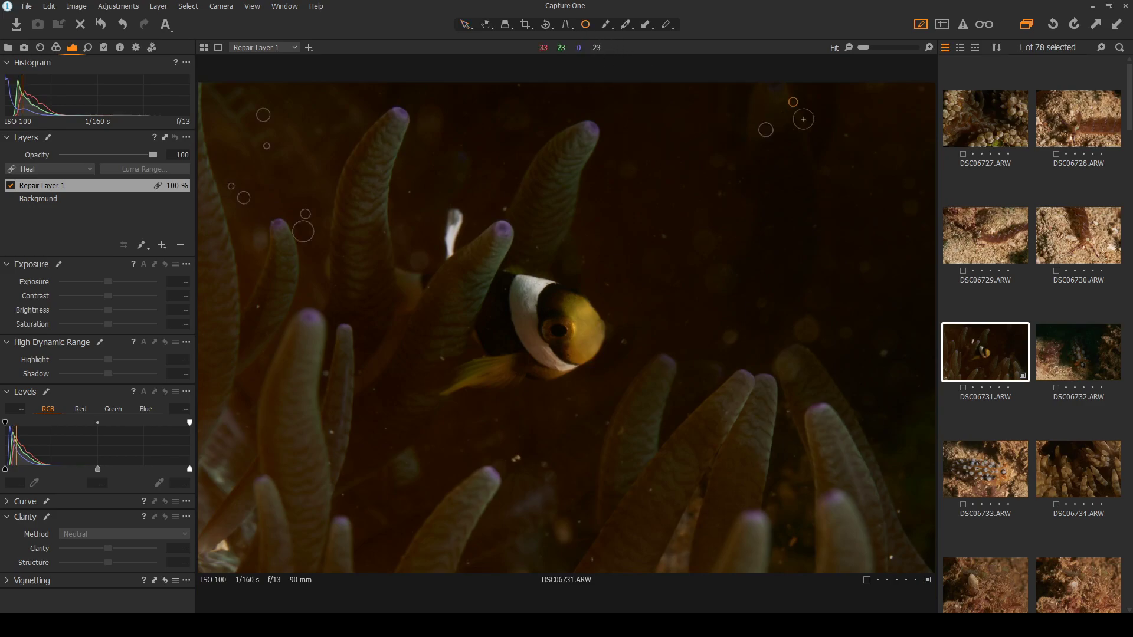
scroll(895, 106, "up", 5)
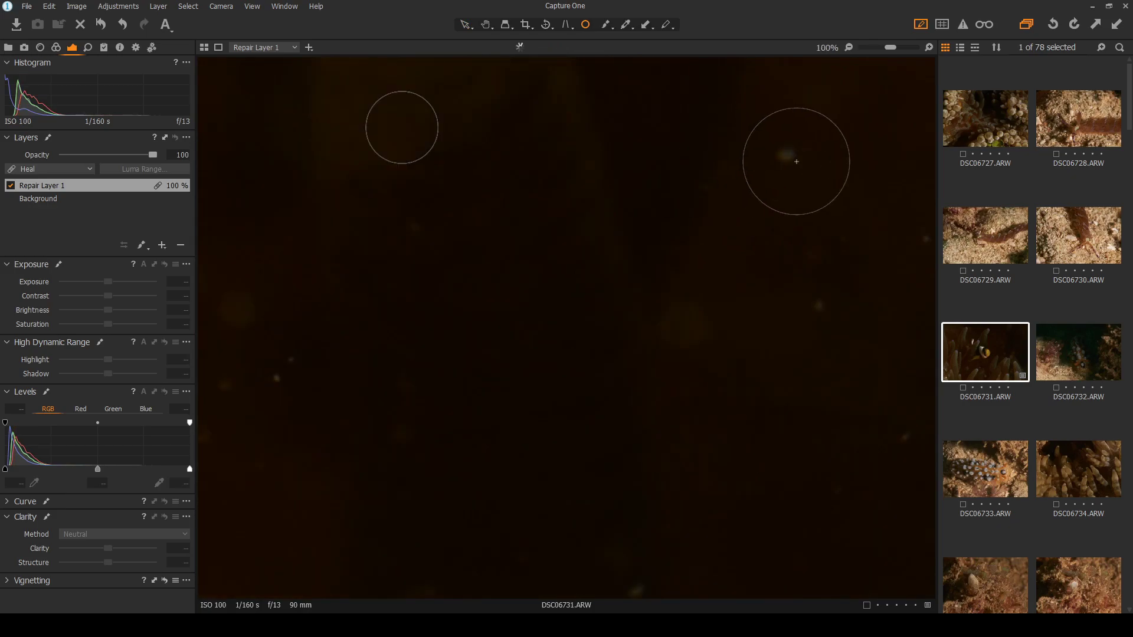
left_click(785, 154)
left_click_drag(822, 114, 806, 130)
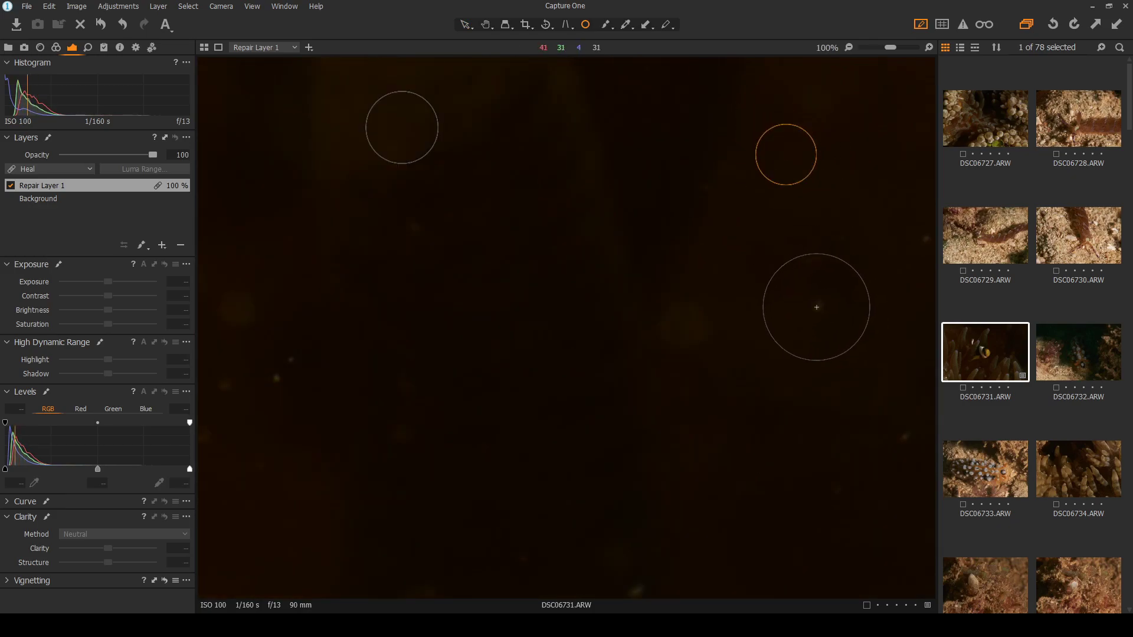
left_click(286, 370)
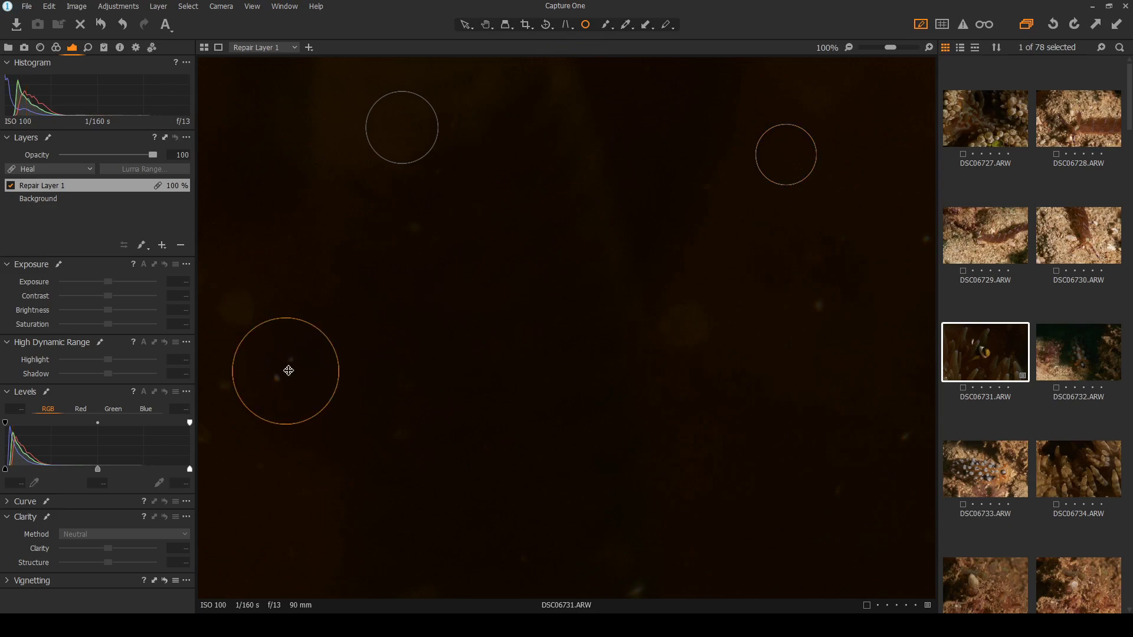
left_click_drag(329, 342, 306, 352)
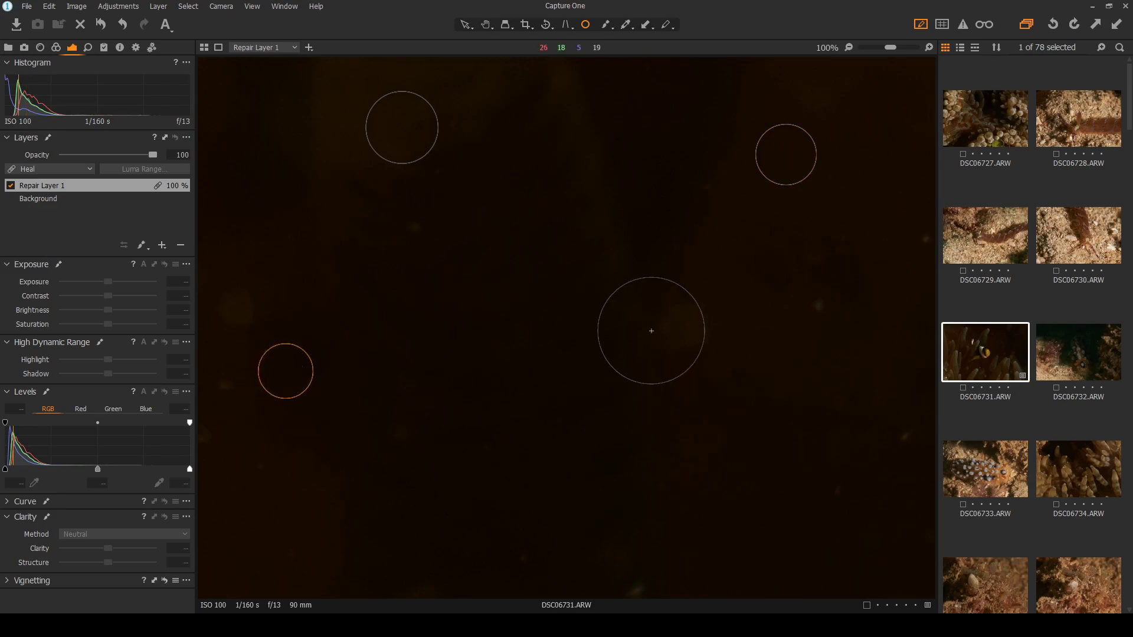
Heal three specks along the right side and right edge, sizing each circle to fit
left_click(819, 306)
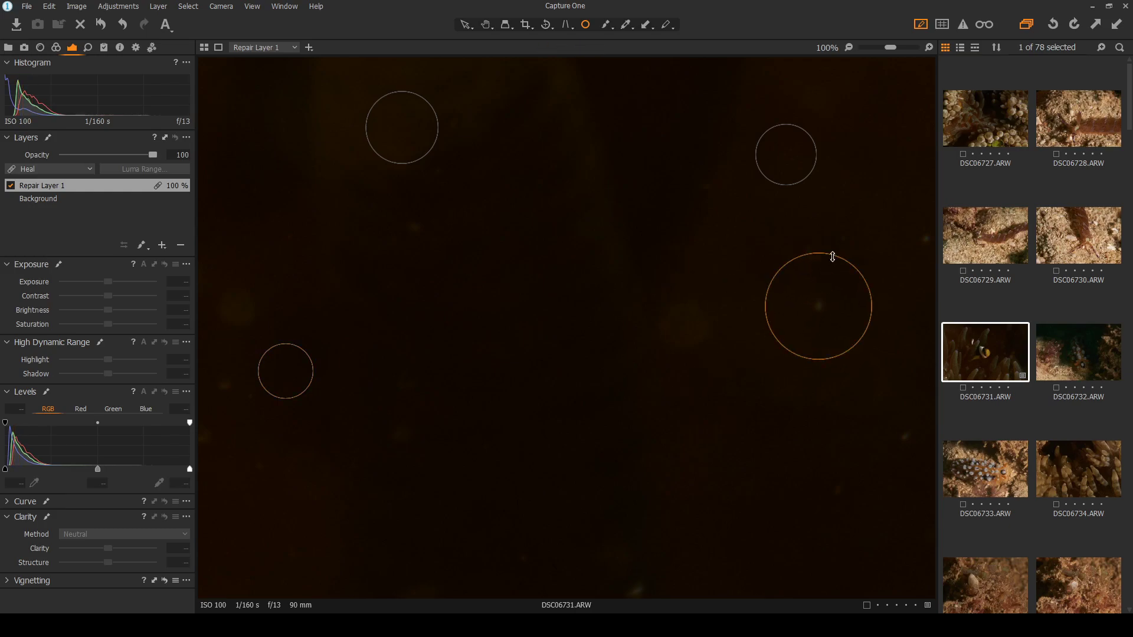
left_click_drag(836, 258, 835, 284)
left_click(924, 239)
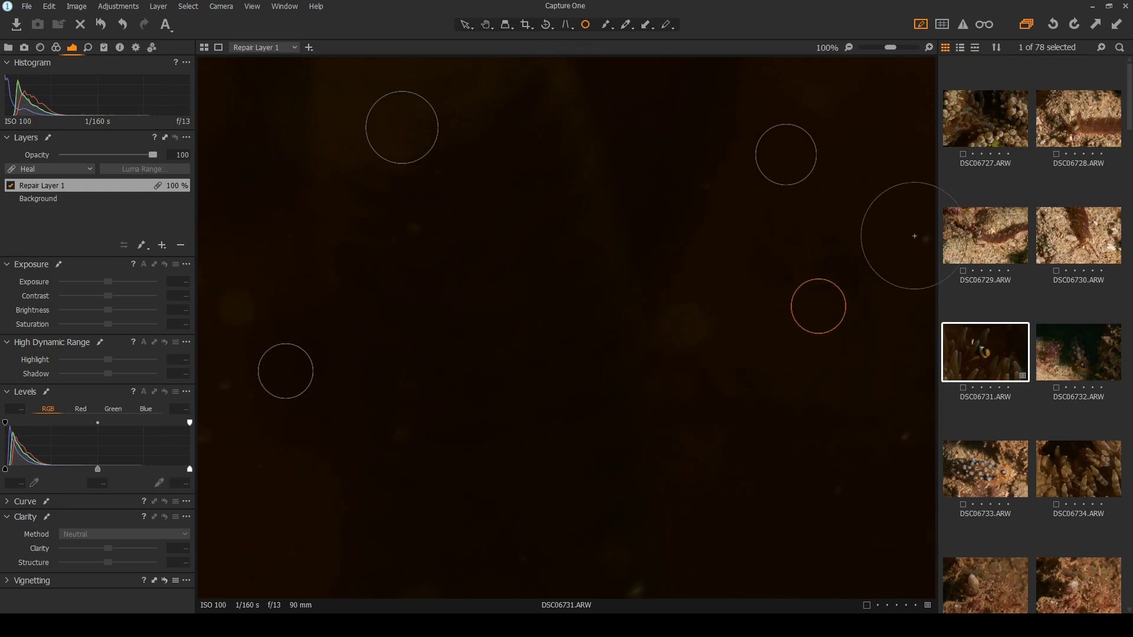
left_click_drag(881, 202, 907, 227)
left_click(908, 438)
left_click_drag(913, 384, 912, 420)
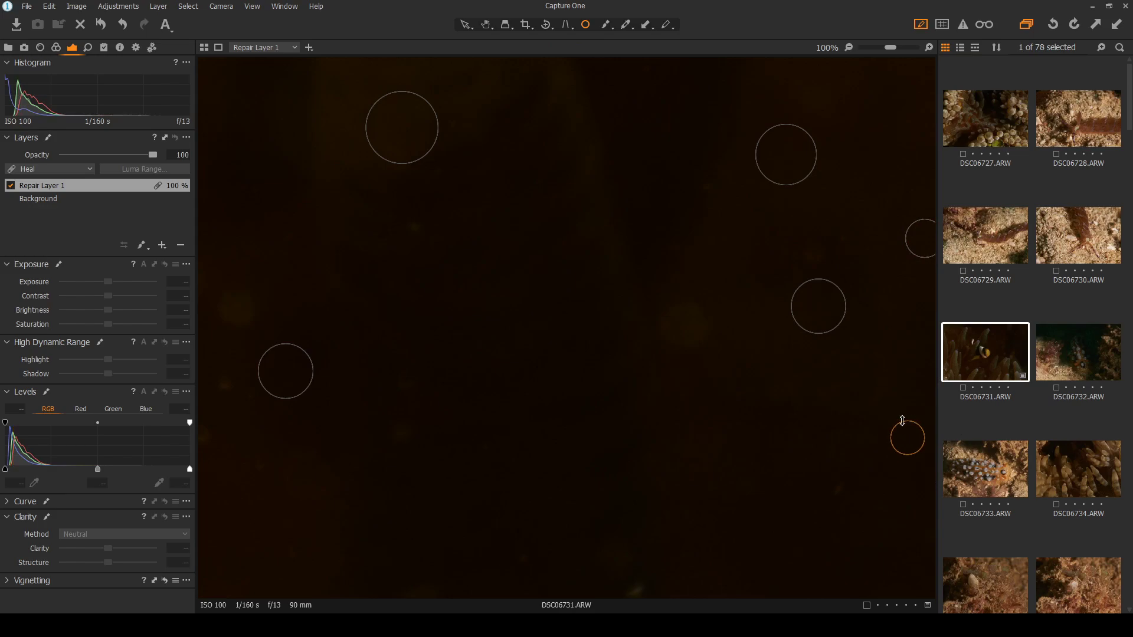
scroll(848, 419, "down", 5)
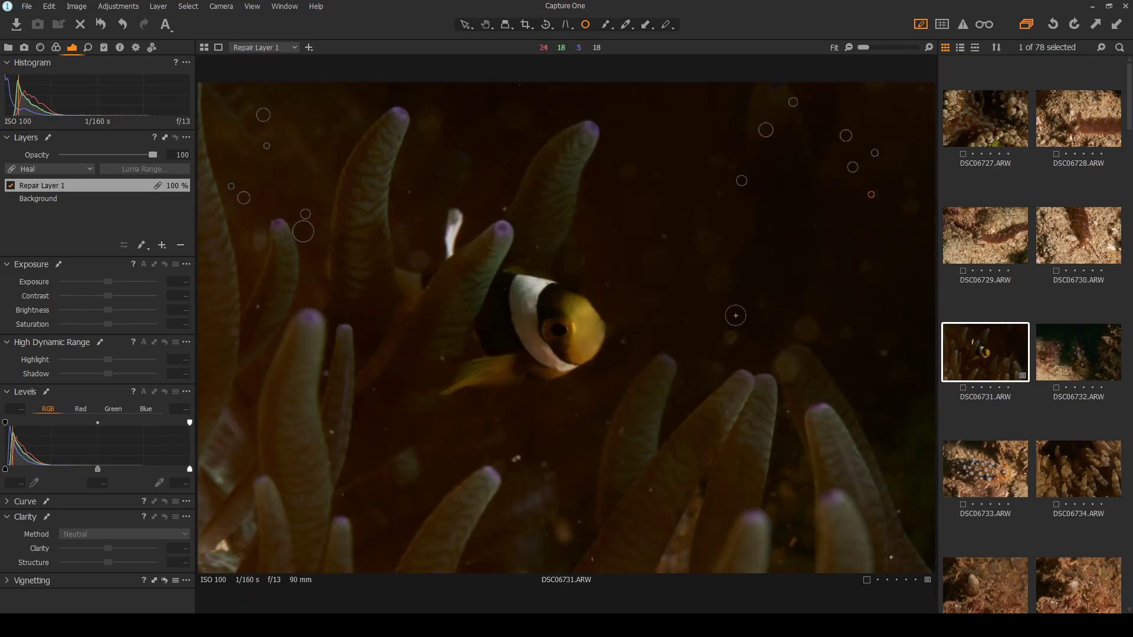
Heal three more specks below and right of the fish, then toggle spots to check
left_click(516, 458)
left_click(732, 336)
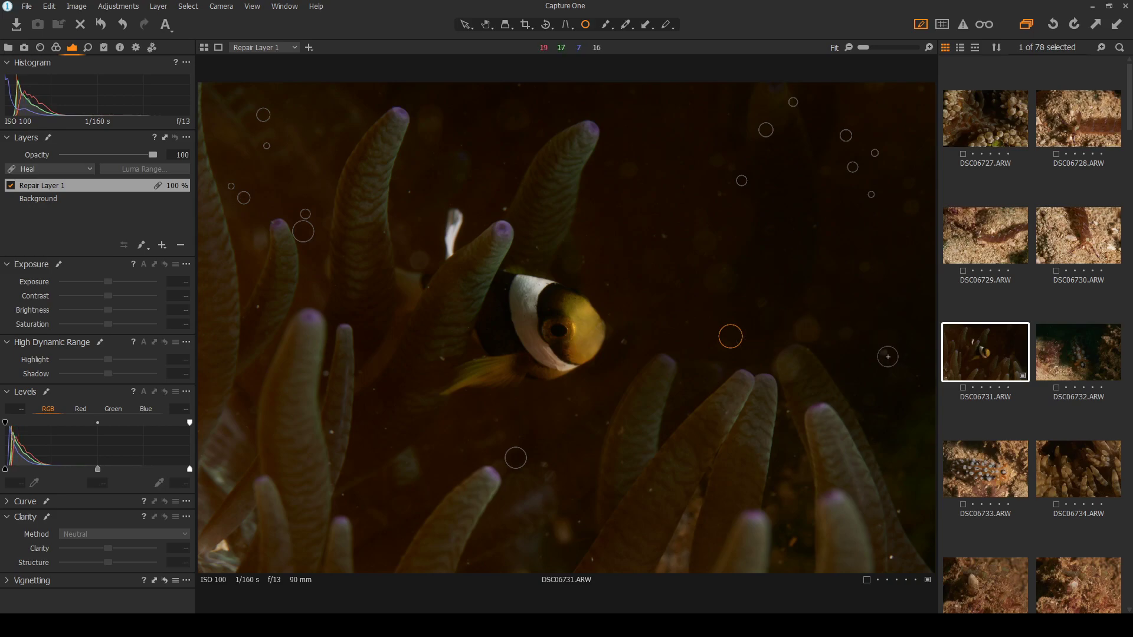
left_click(806, 329)
left_click(466, 26)
left_click(584, 26)
Add Layer 1 and brush a small mask onto the water right of the clownfish
left_click(189, 252)
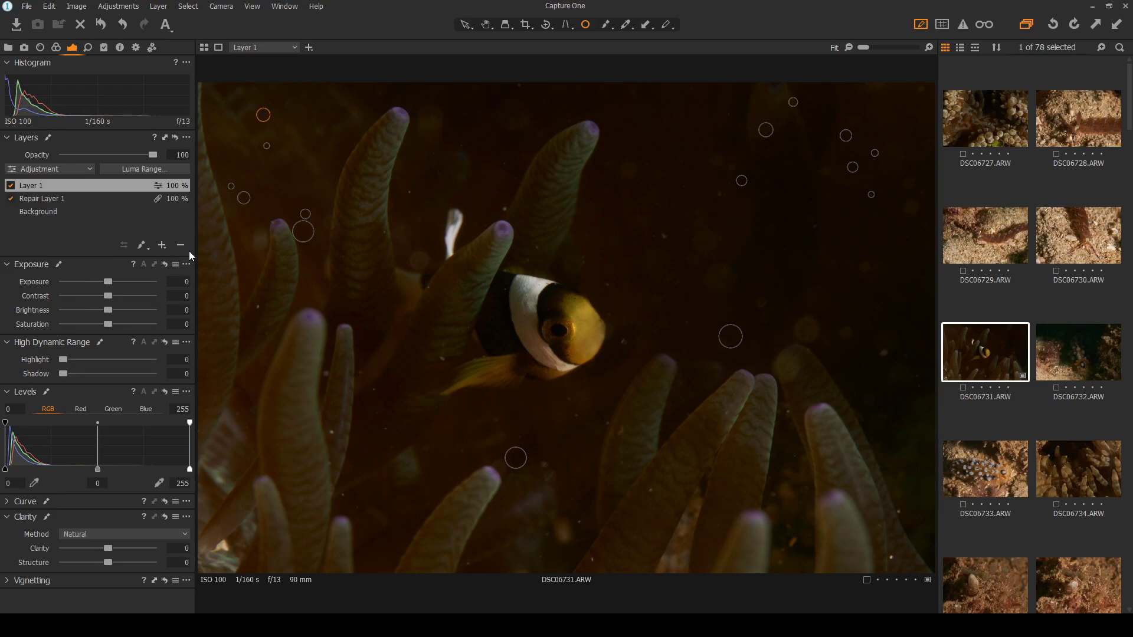
left_click(605, 26)
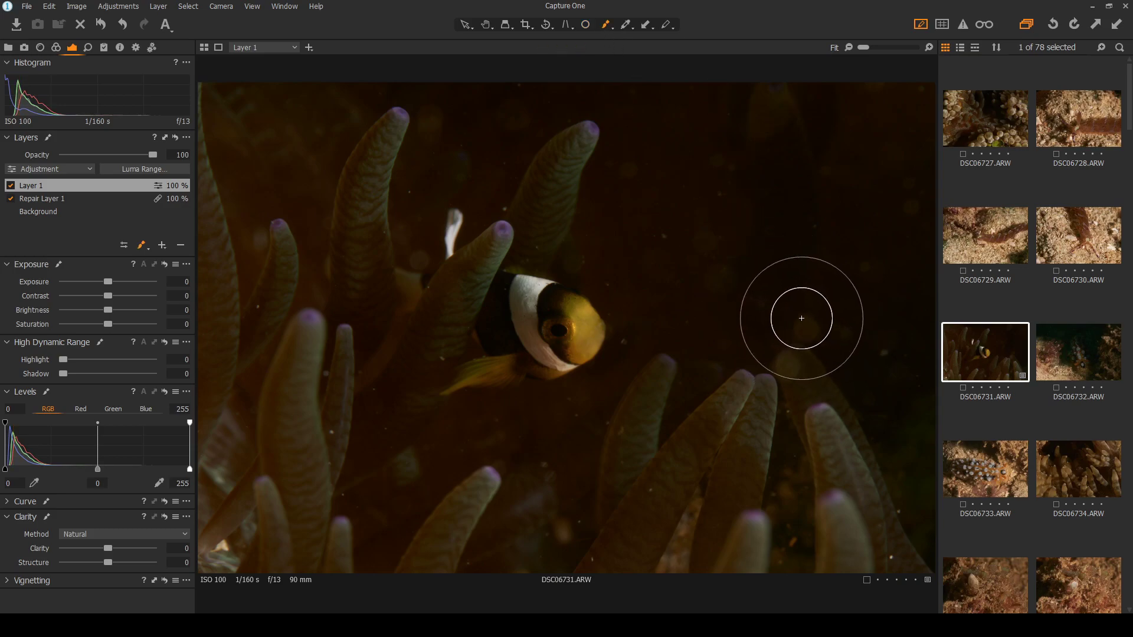
key("bracketleft")
key("bracketleft")
key("bracketleft")
key("bracketleft")
key("bracketleft")
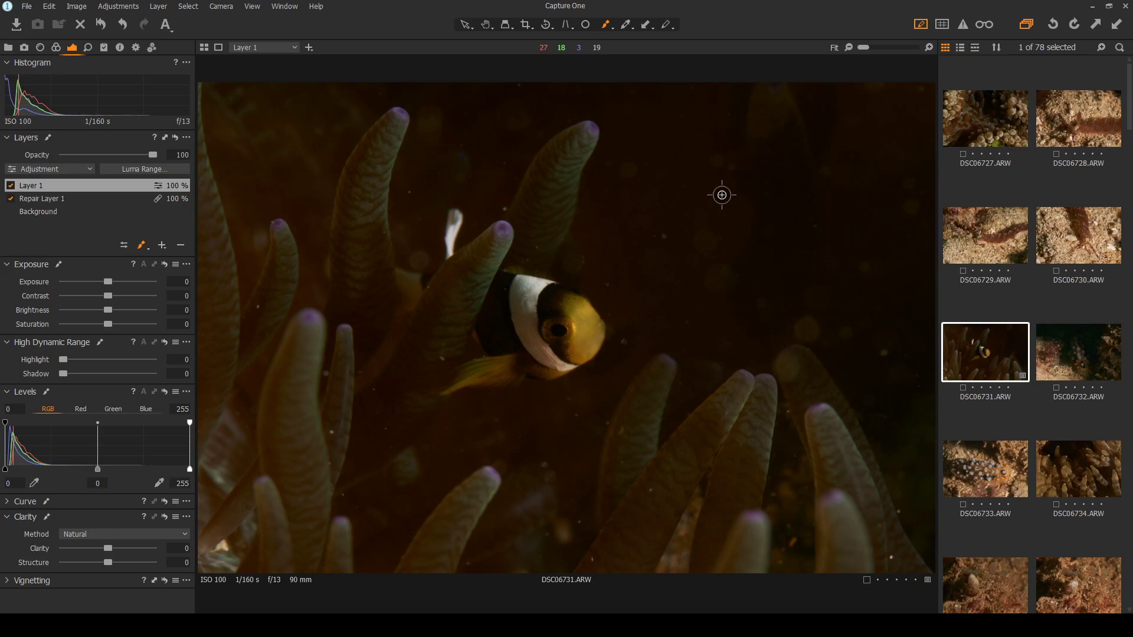
scroll(824, 302, "up", 5)
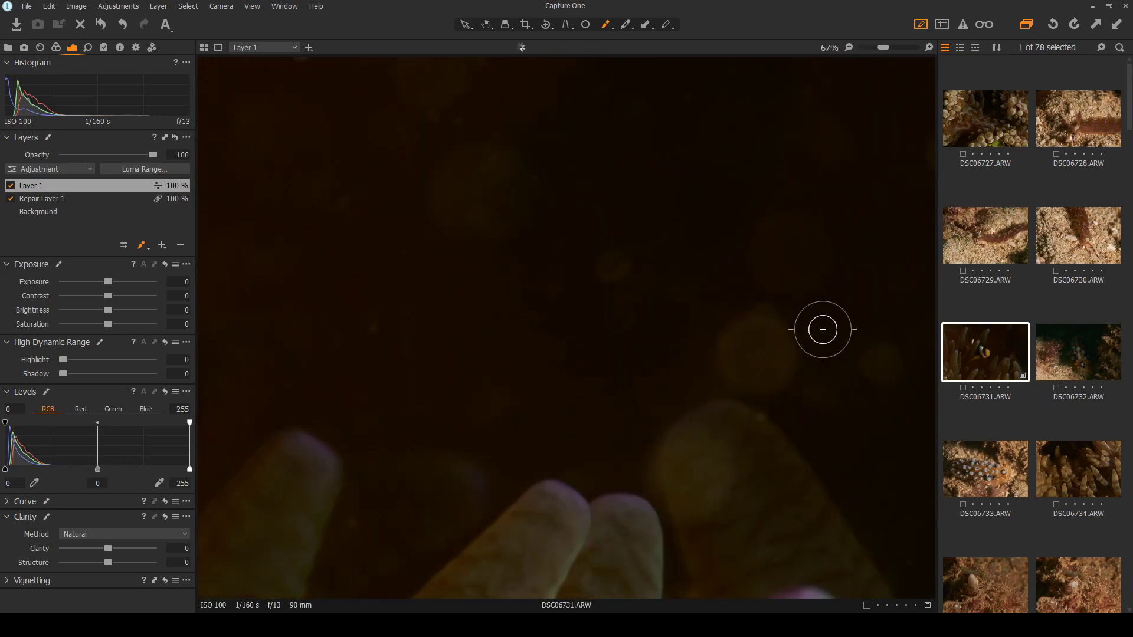
mouse_move(725, 336)
left_mouse_down()
mouse_move(699, 378)
mouse_move(721, 394)
mouse_move(752, 367)
mouse_move(748, 348)
mouse_move(734, 345)
mouse_move(718, 372)
mouse_move(747, 366)
mouse_move(740, 341)
mouse_move(723, 343)
mouse_move(700, 358)
mouse_move(713, 384)
mouse_move(744, 366)
mouse_move(741, 336)
mouse_move(715, 331)
mouse_move(695, 375)
mouse_move(755, 336)
left_mouse_up()
scroll(540, 223, "down", 1)
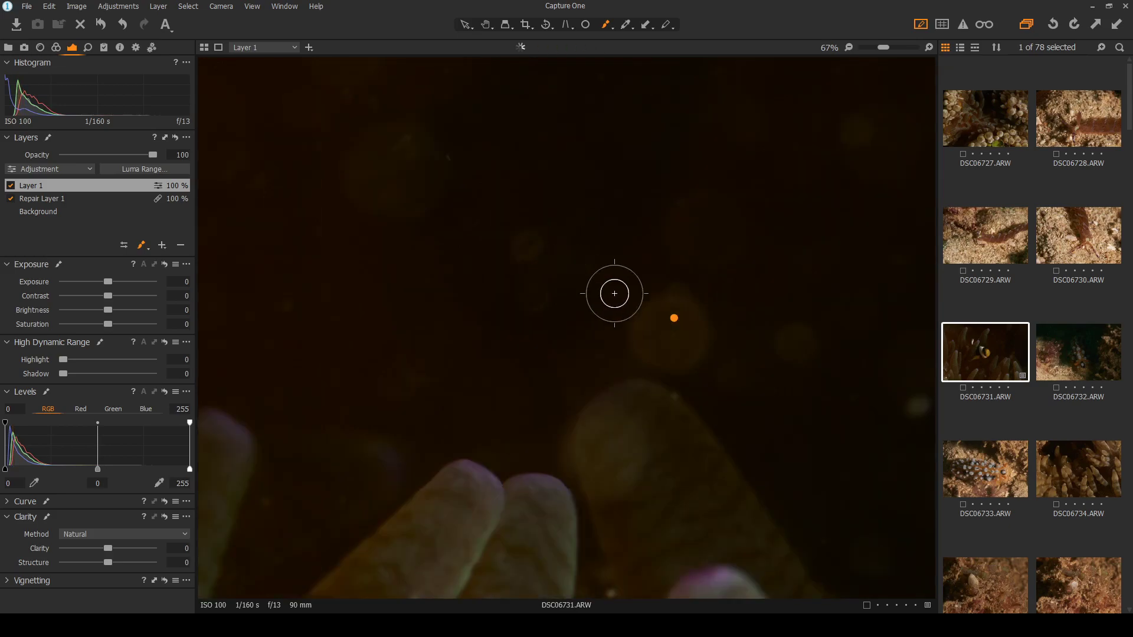
scroll(592, 319, "down", 2)
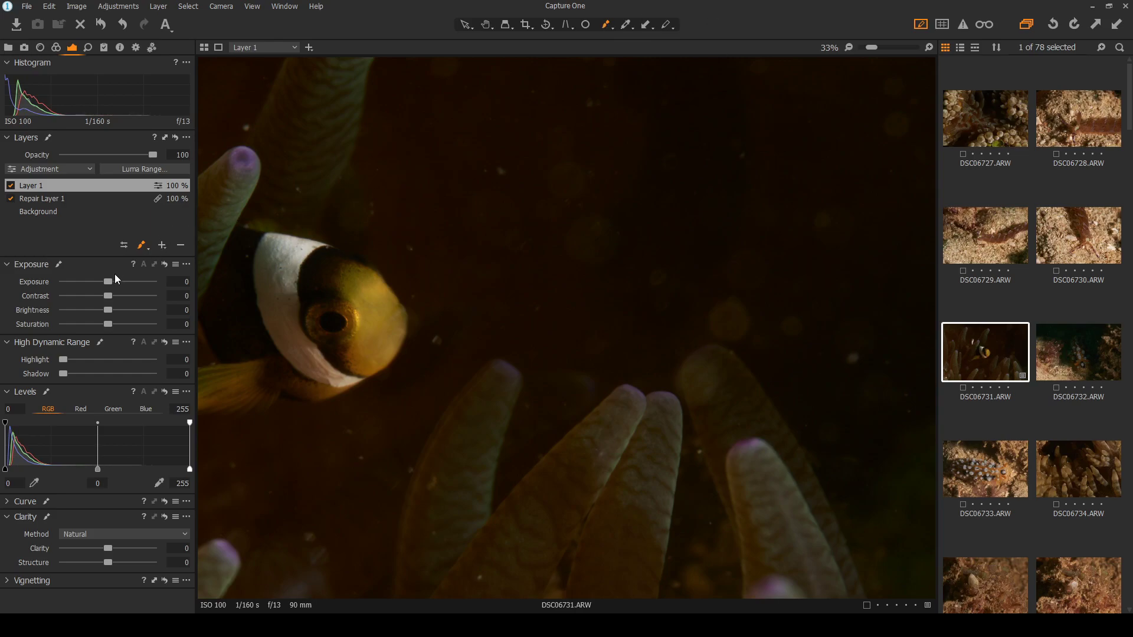
Lower Layer 1's exposure in small steps to -0.63, reviewing at Fit and against the heal spots
left_click_drag(108, 283, 101, 284)
key("ctrl+0")
scroll(838, 336, "up", 5)
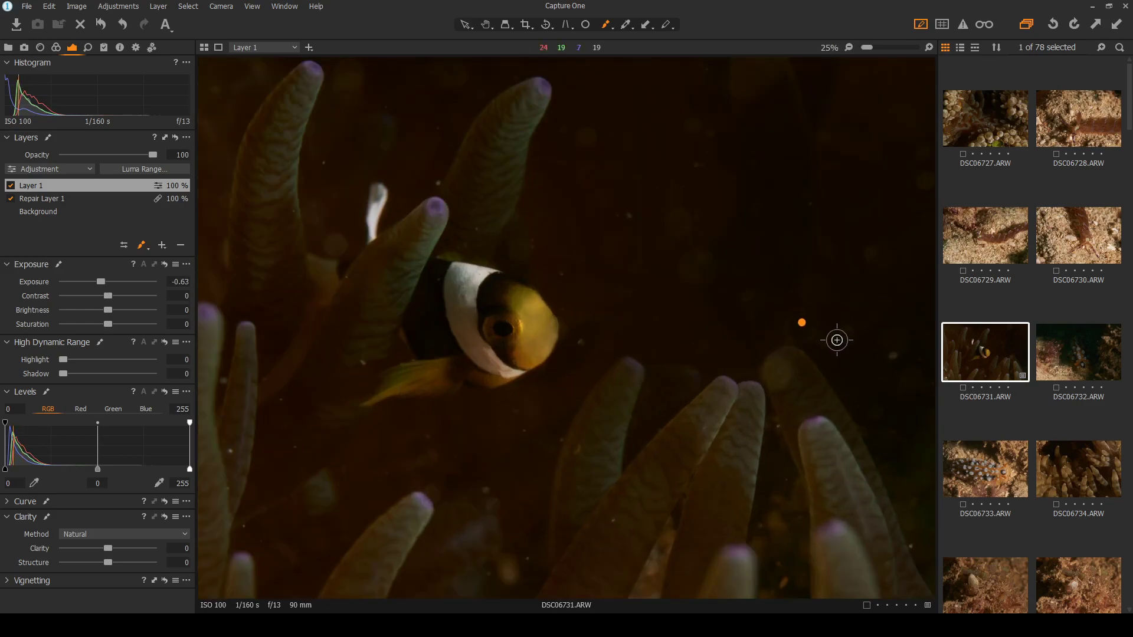
left_click_drag(105, 281, 108, 281)
mouse_move(767, 239)
left_mouse_down()
mouse_move(701, 256)
mouse_move(689, 233)
mouse_move(697, 207)
mouse_move(759, 169)
mouse_move(792, 170)
mouse_move(824, 203)
mouse_move(820, 267)
mouse_move(833, 234)
mouse_move(834, 257)
mouse_move(789, 291)
mouse_move(754, 290)
mouse_move(712, 265)
mouse_move(718, 292)
mouse_move(755, 306)
mouse_move(801, 305)
mouse_move(721, 261)
left_mouse_up()
scroll(721, 261, "down", 6)
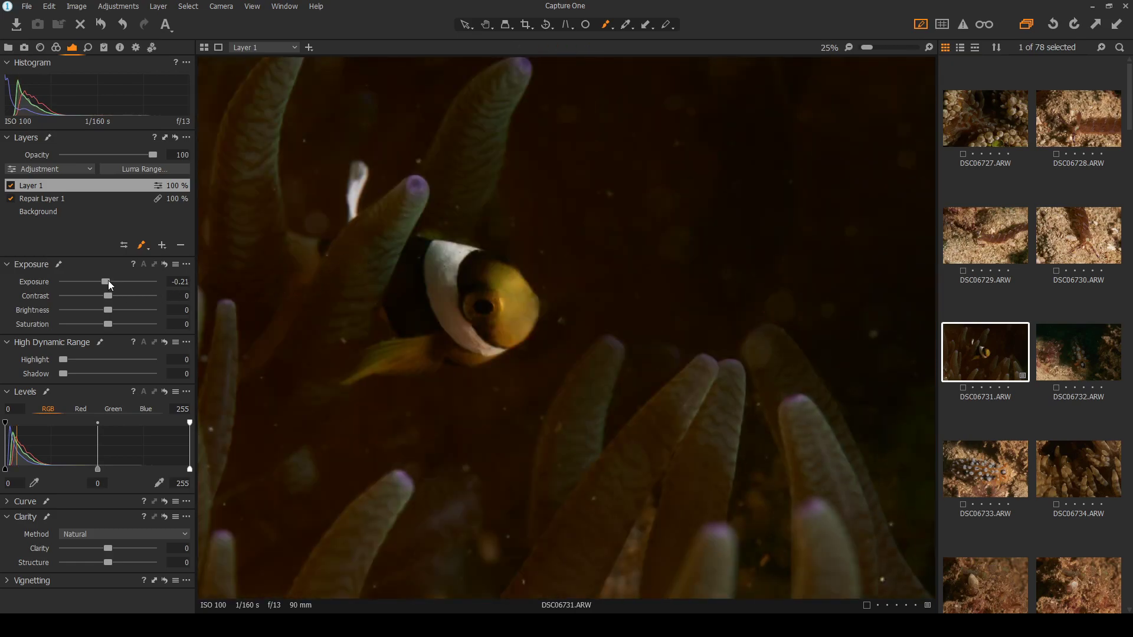
left_click_drag(106, 280, 104, 281)
scroll(725, 329, "down", 1)
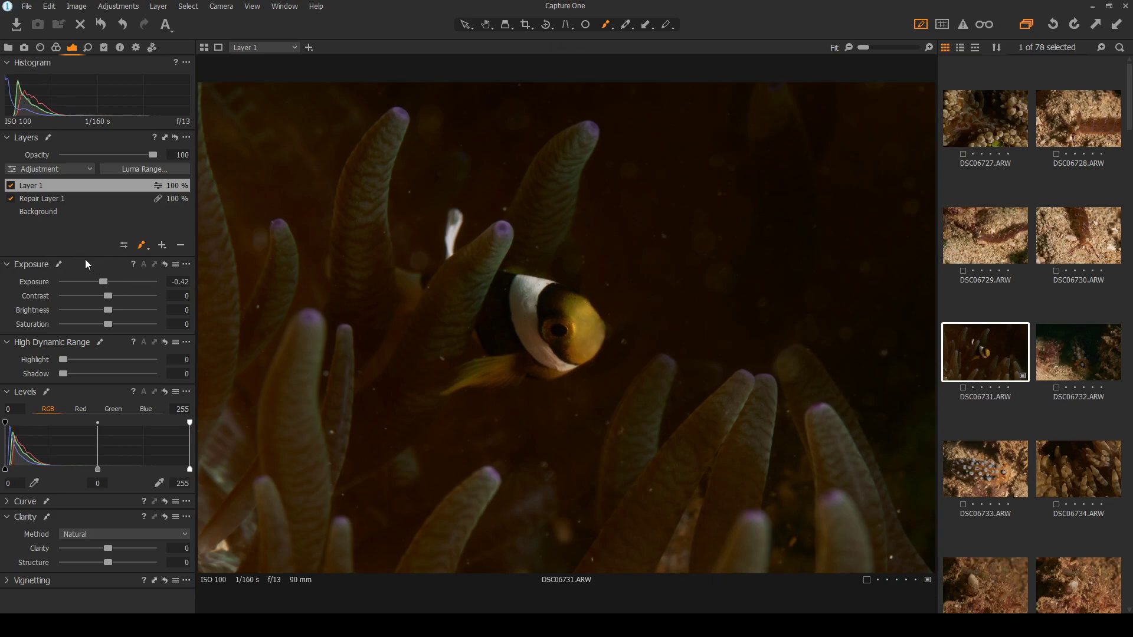
left_click_drag(101, 281, 101, 281)
left_click(584, 26)
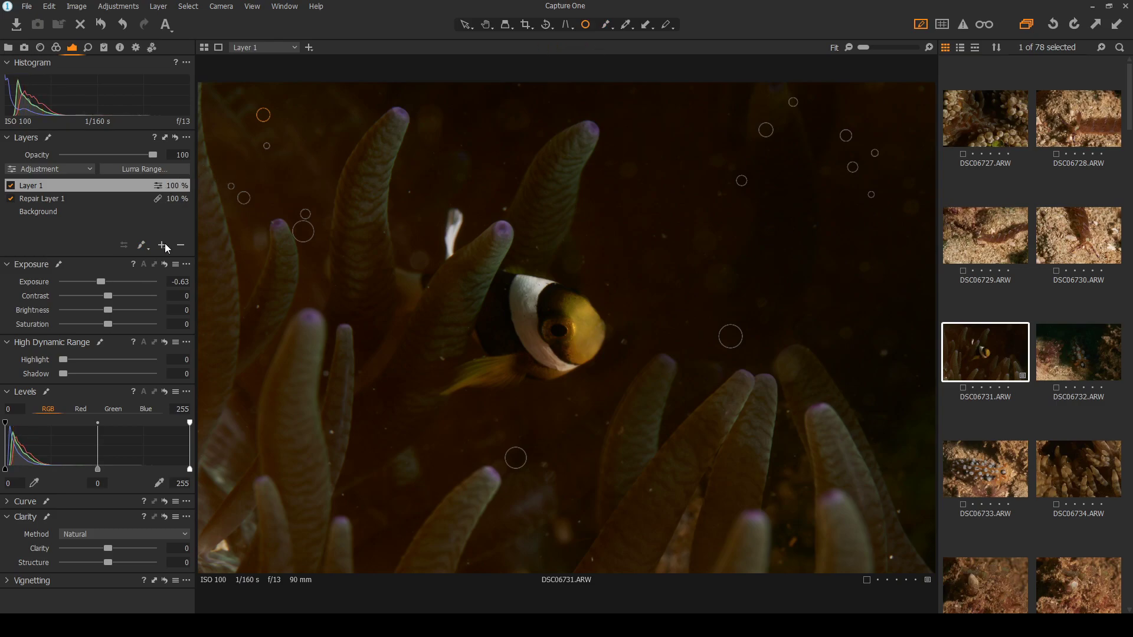
left_click(607, 28)
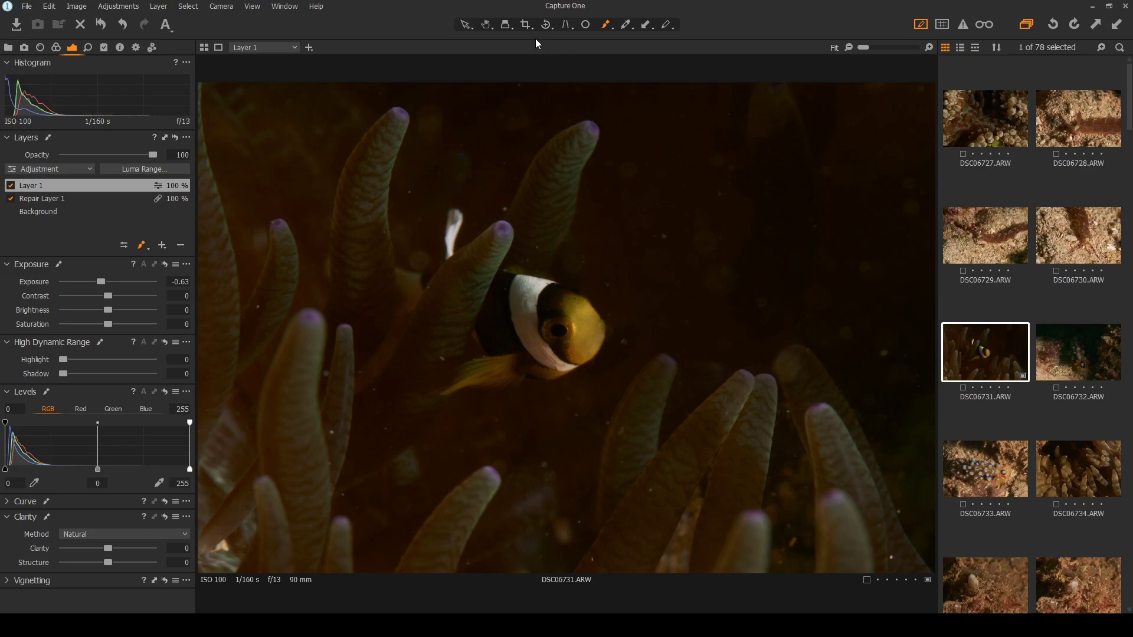
Extend Layer 1's mask right of the fish and clone clean water over the background blotches
scroll(805, 248, "up", 2)
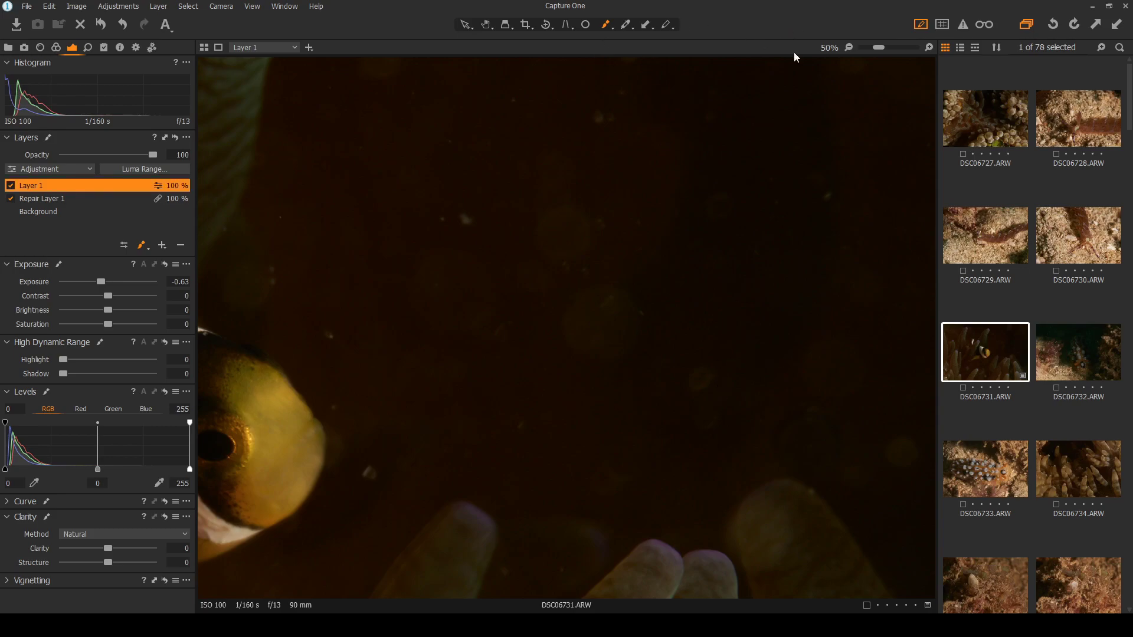
left_click_drag(809, 434, 788, 444)
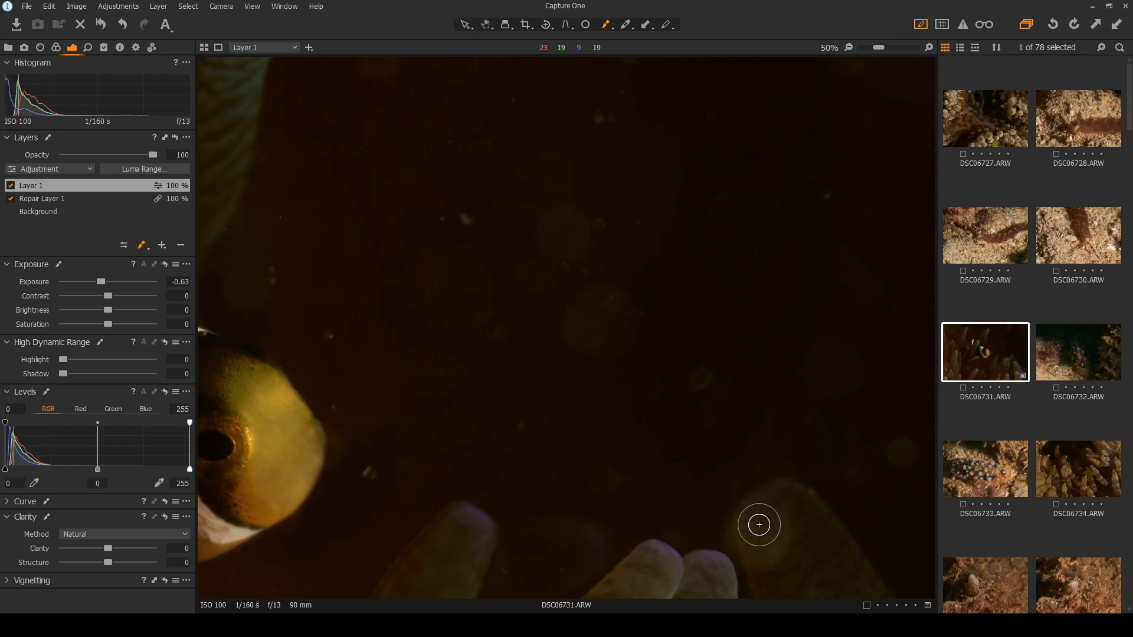
key("shift")
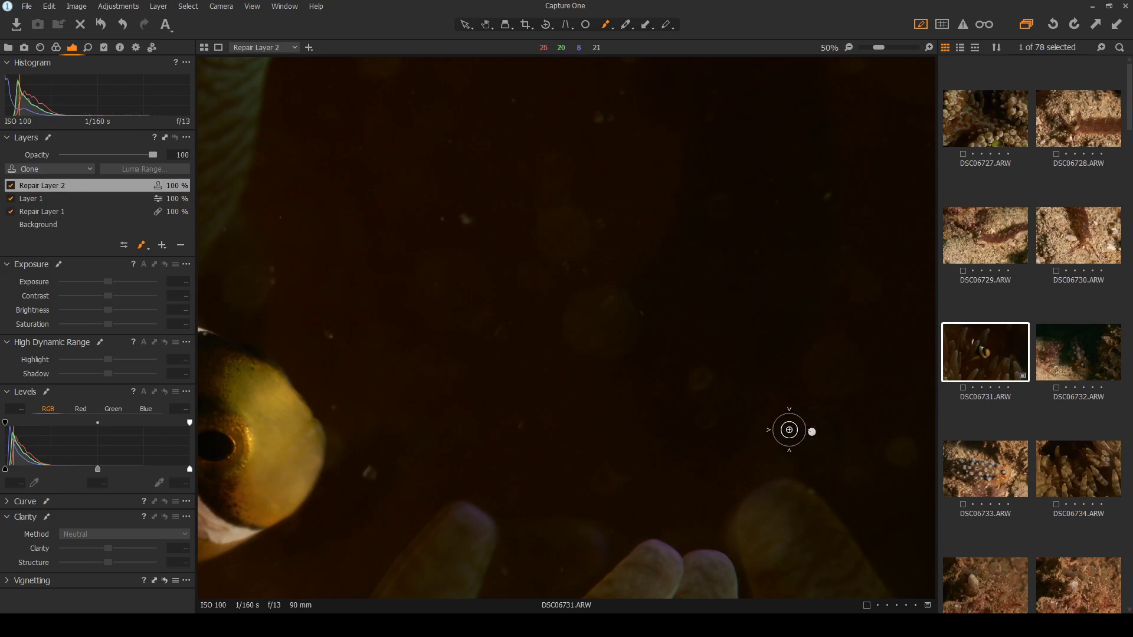
left_click(791, 426)
mouse_move(791, 454)
left_mouse_down()
mouse_move(836, 445)
mouse_move(809, 423)
mouse_move(820, 452)
mouse_move(802, 455)
mouse_move(825, 416)
mouse_move(804, 448)
left_mouse_up()
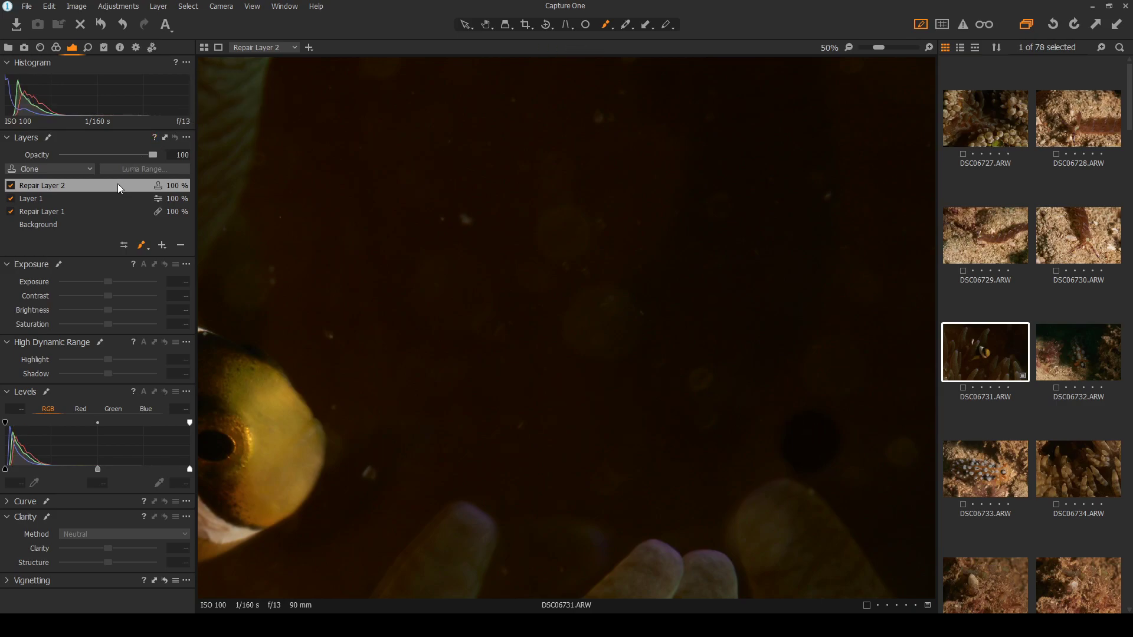
left_click(112, 198)
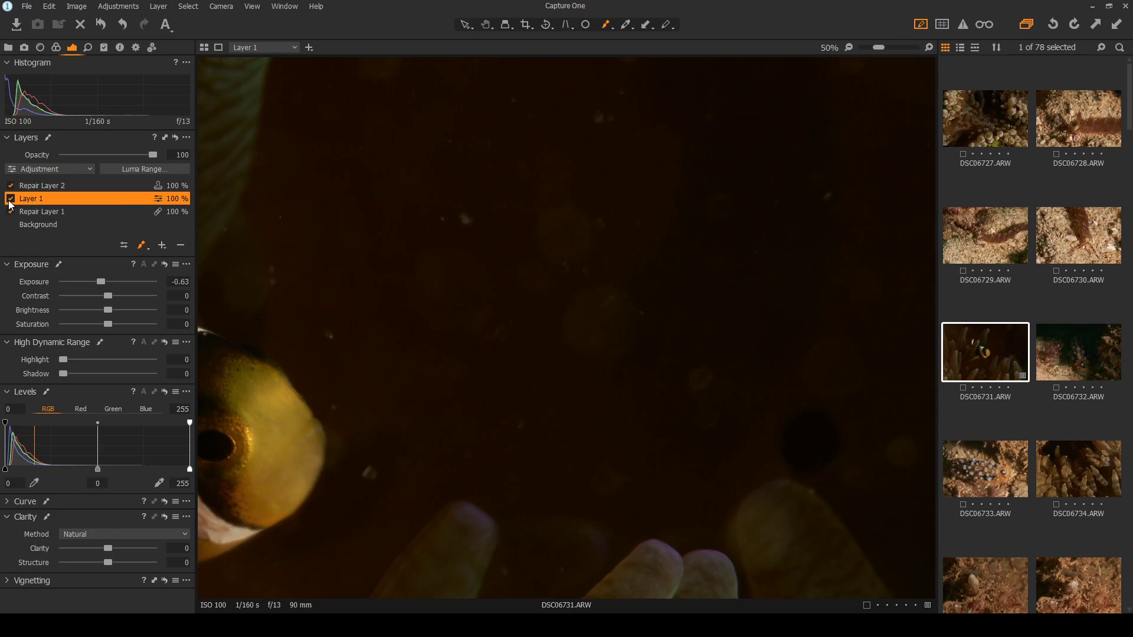
left_click(10, 198)
left_click(83, 187)
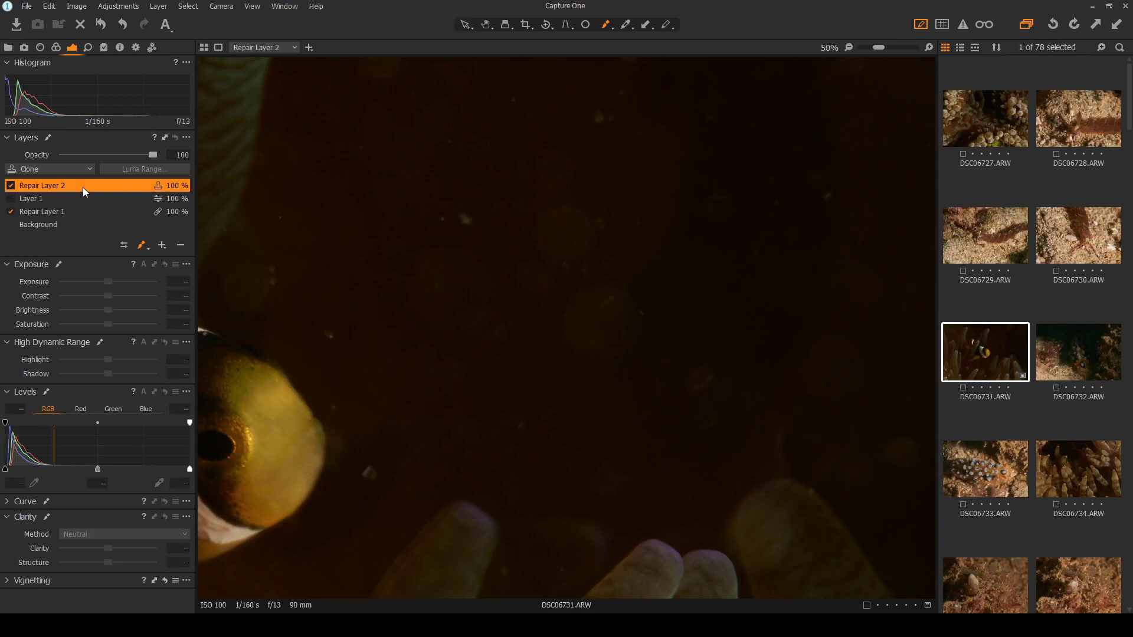
left_click_drag(796, 450, 797, 458)
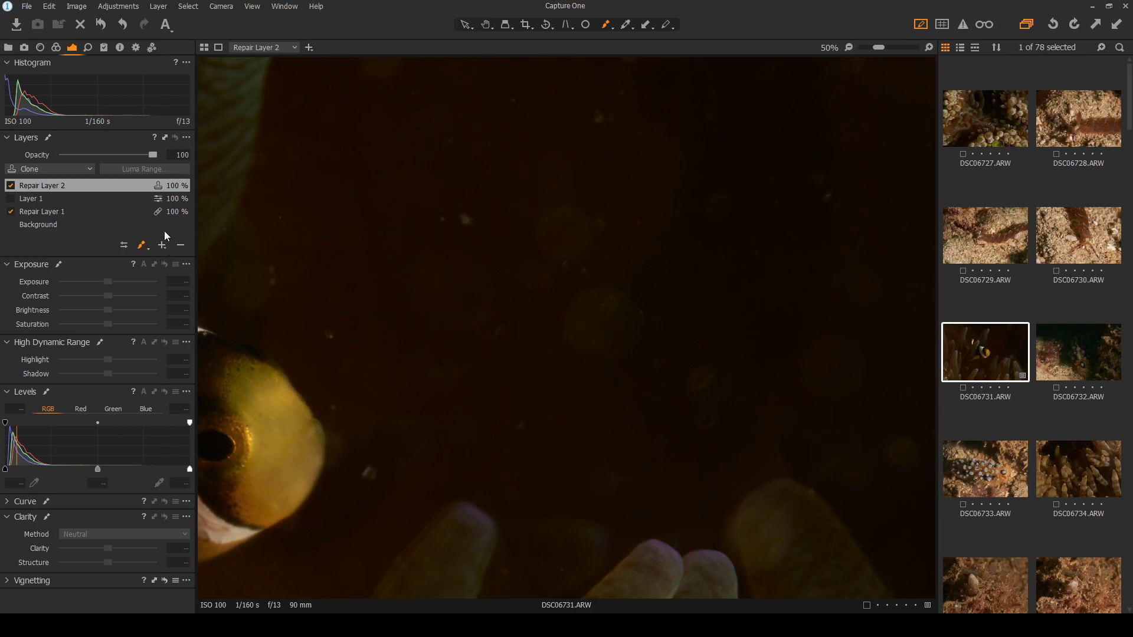
Delete and restore the clone layer, clone a top-centre spot, and move its source to cleaner water
left_click(180, 245)
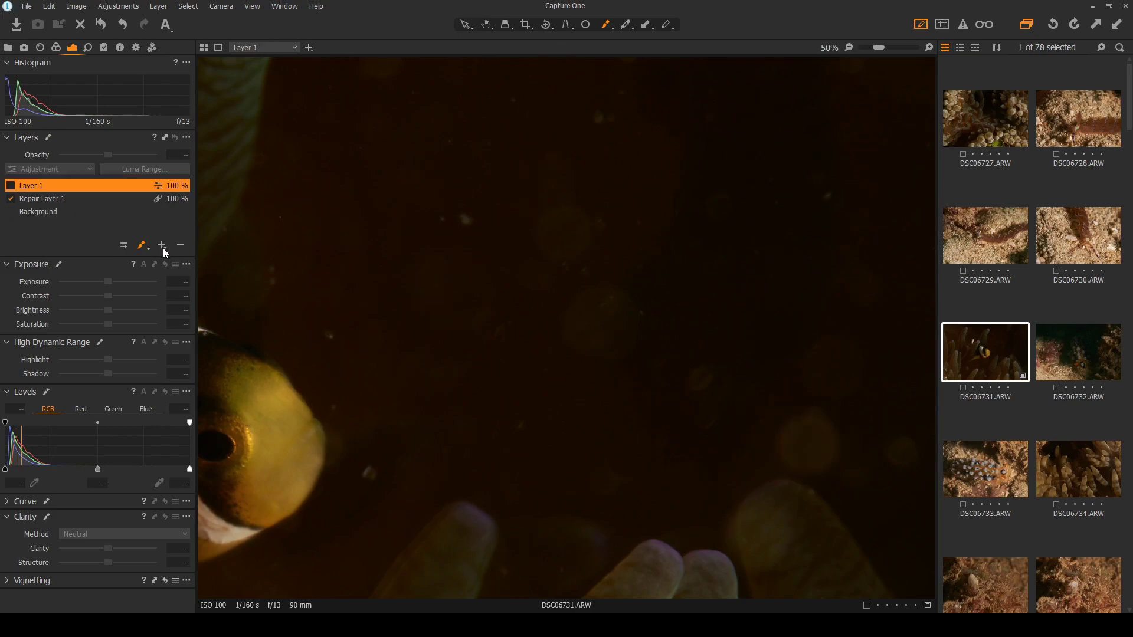
key("ctrl+z")
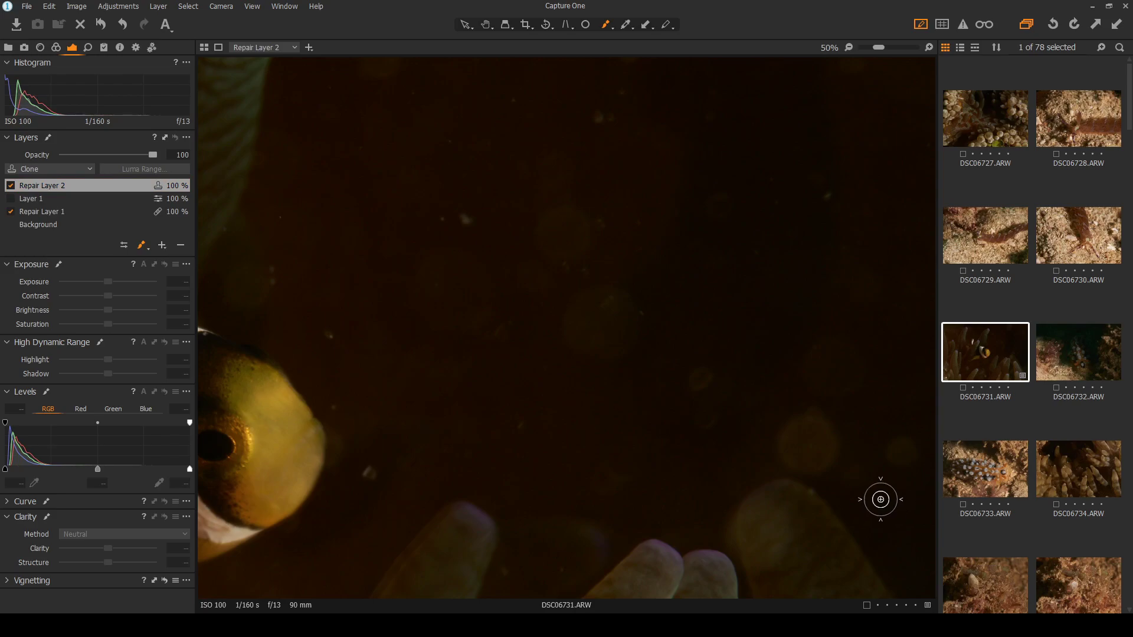
scroll(885, 500, "up", 5)
scroll(655, 317, "down", 3)
mouse_move(597, 216)
left_mouse_down()
mouse_move(582, 205)
mouse_move(552, 211)
mouse_move(523, 238)
mouse_move(533, 276)
mouse_move(590, 285)
mouse_move(619, 240)
mouse_move(578, 198)
mouse_move(572, 232)
mouse_move(591, 218)
mouse_move(597, 236)
mouse_move(575, 248)
left_mouse_up()
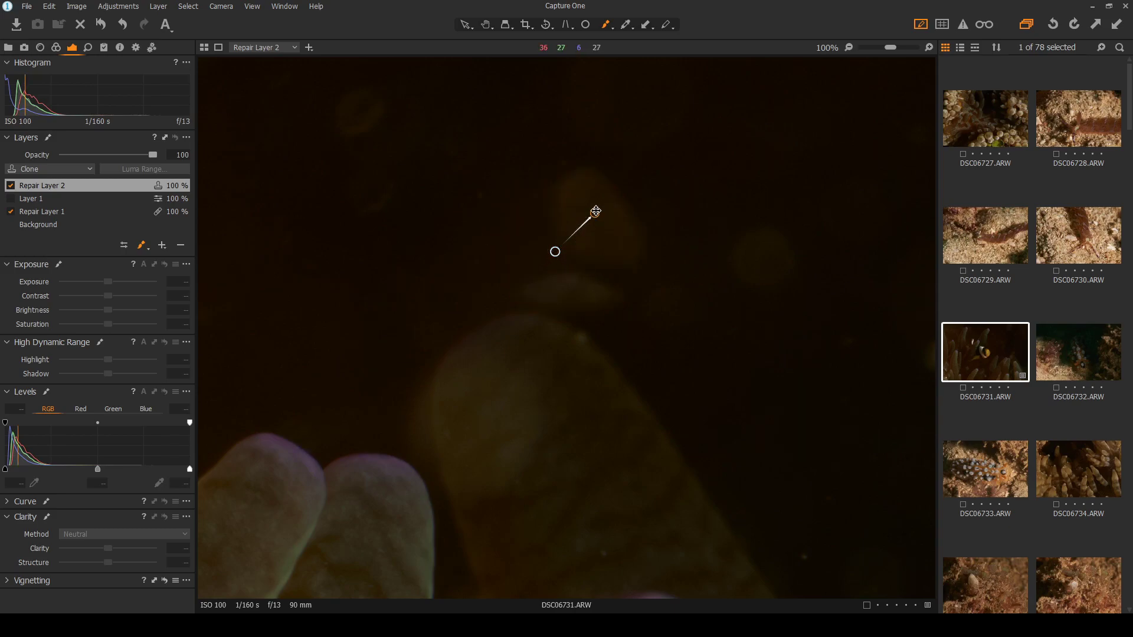
mouse_move(554, 251)
left_mouse_down()
mouse_move(420, 225)
mouse_move(513, 170)
mouse_move(795, 348)
mouse_move(789, 402)
mouse_move(816, 323)
mouse_move(763, 301)
mouse_move(799, 311)
left_mouse_up()
scroll(788, 402, "down", 4)
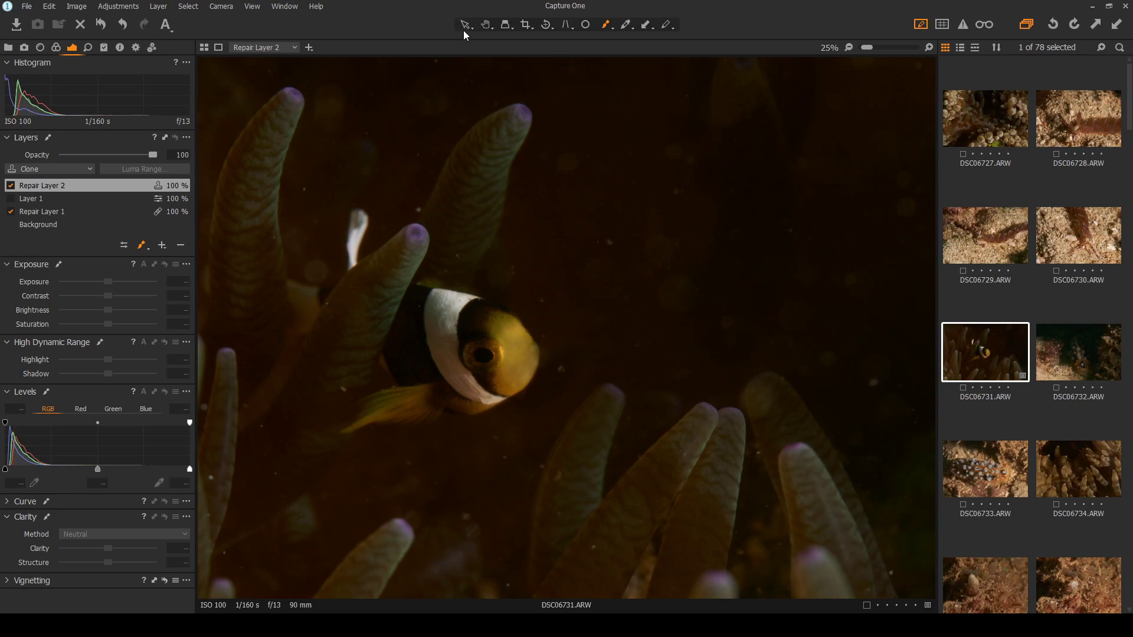
Delete the darkening adjustment layer and heal an enlarged spot over a speck above the fish
left_click(105, 197)
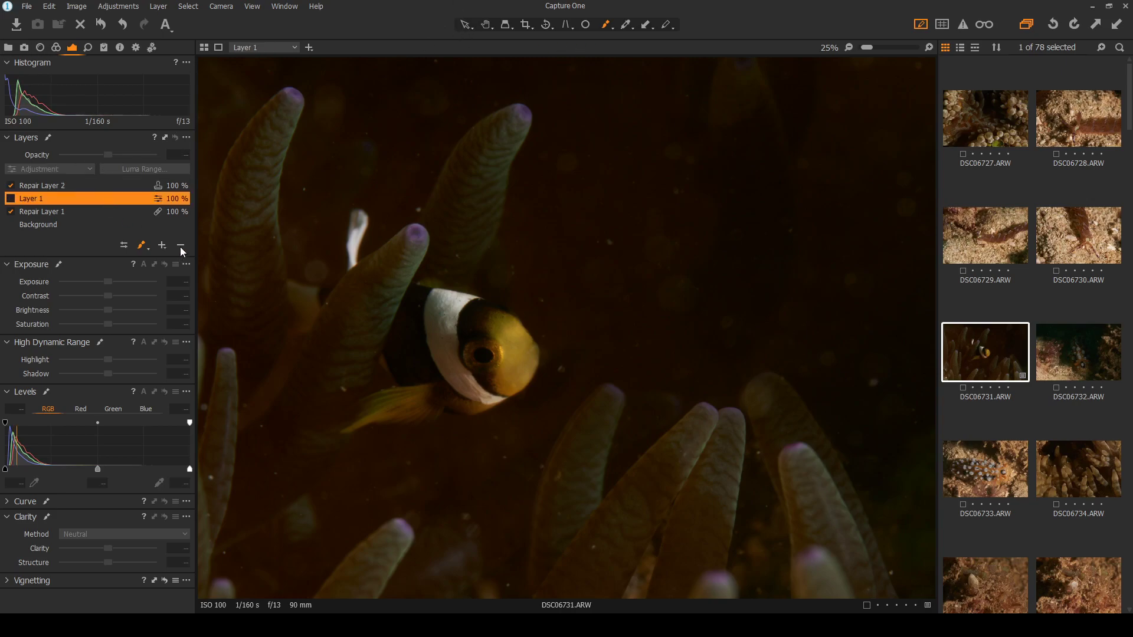
left_click(181, 246)
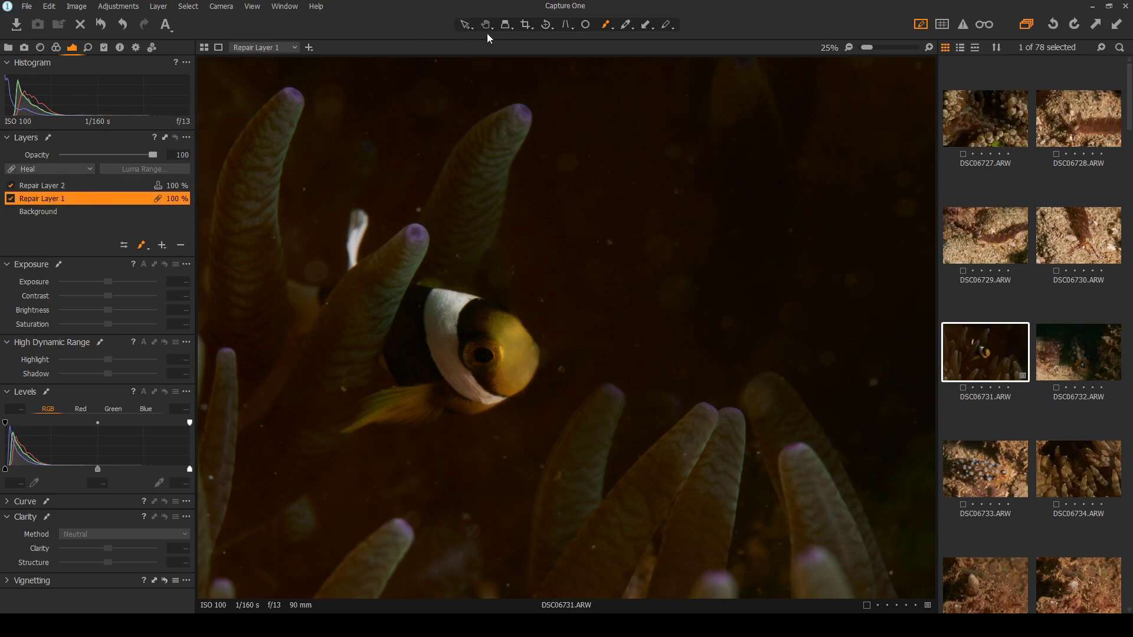
left_click(585, 24)
scroll(745, 233, "up", 1)
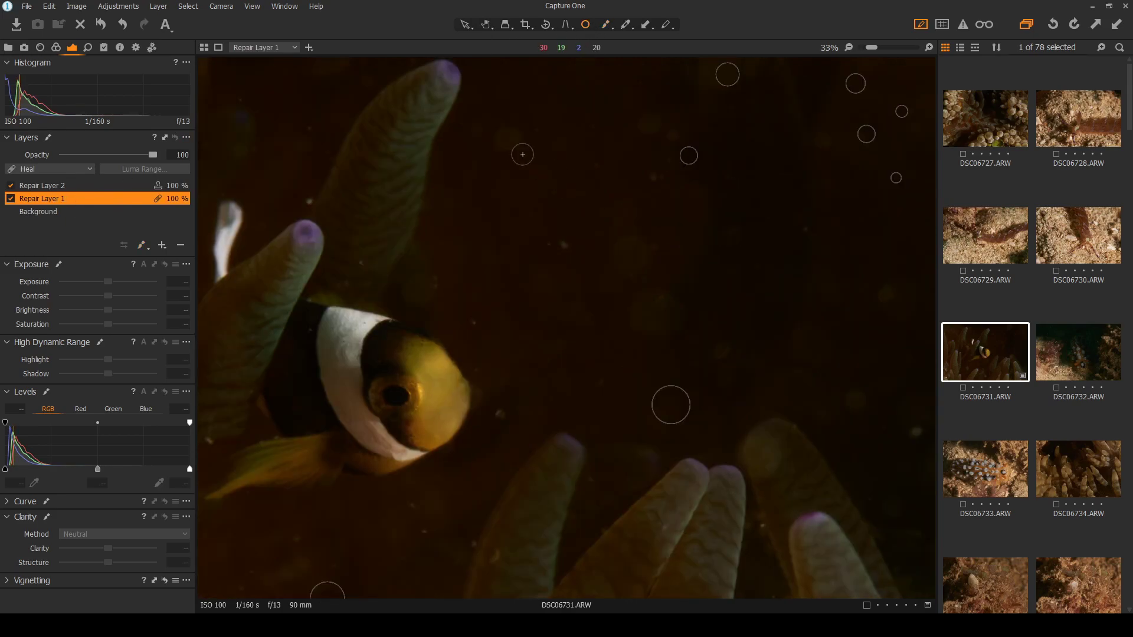
scroll(550, 233, "up", 2)
left_click(553, 259)
left_click_drag(579, 258, 584, 259)
Heal specks near the top right and in the water, then make Background the edited layer
left_click(750, 125)
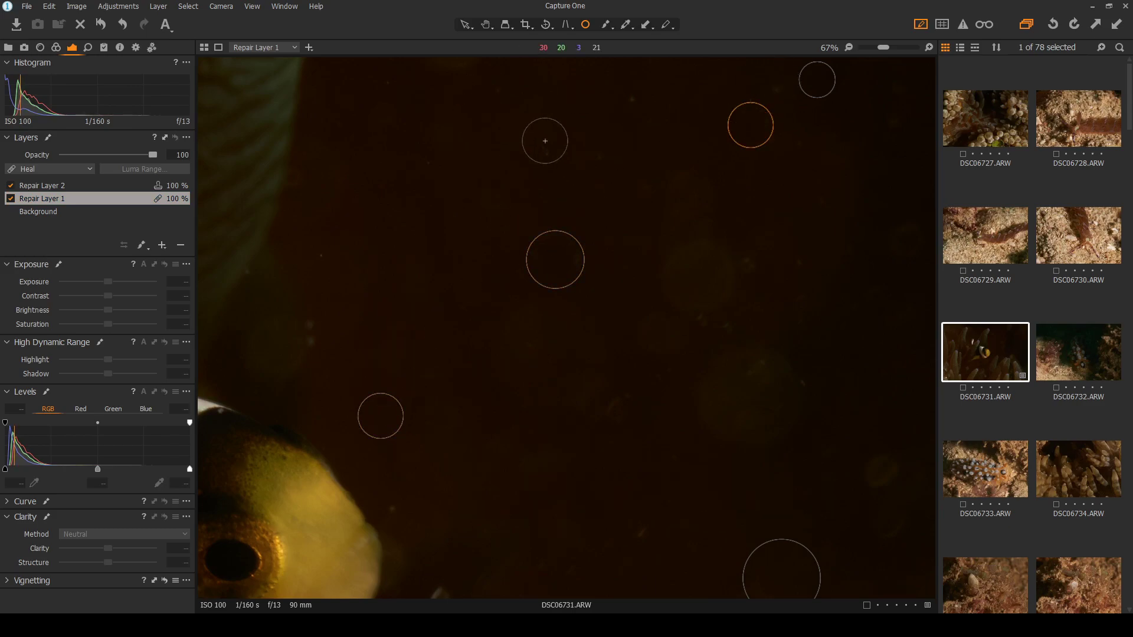
scroll(547, 325, "down", 3)
left_click(874, 384)
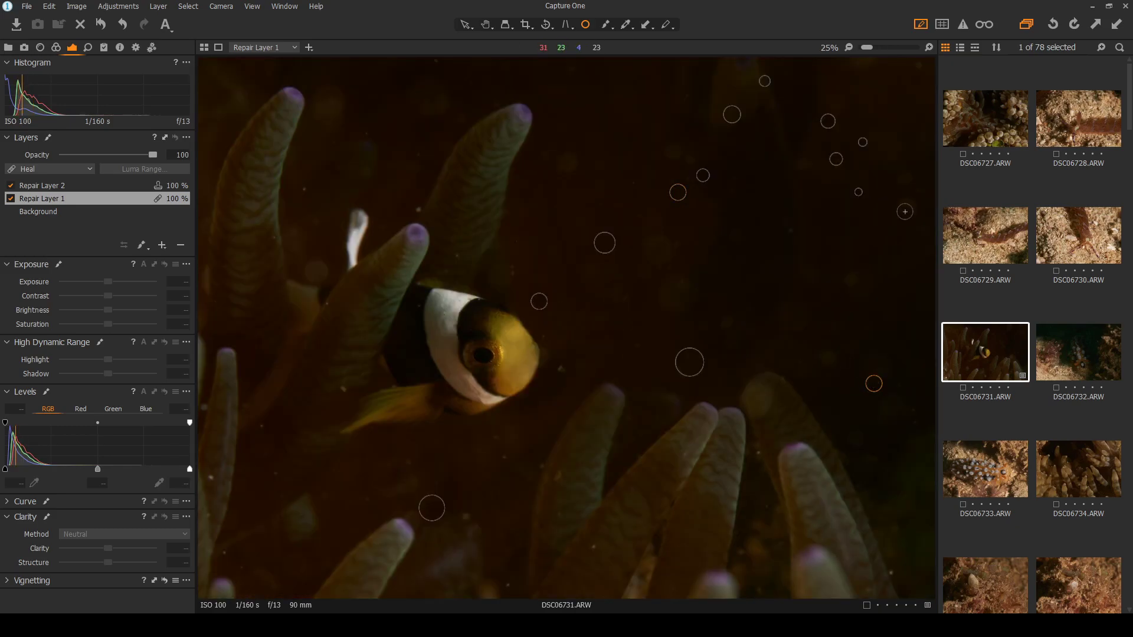
scroll(584, 147, "down", 1)
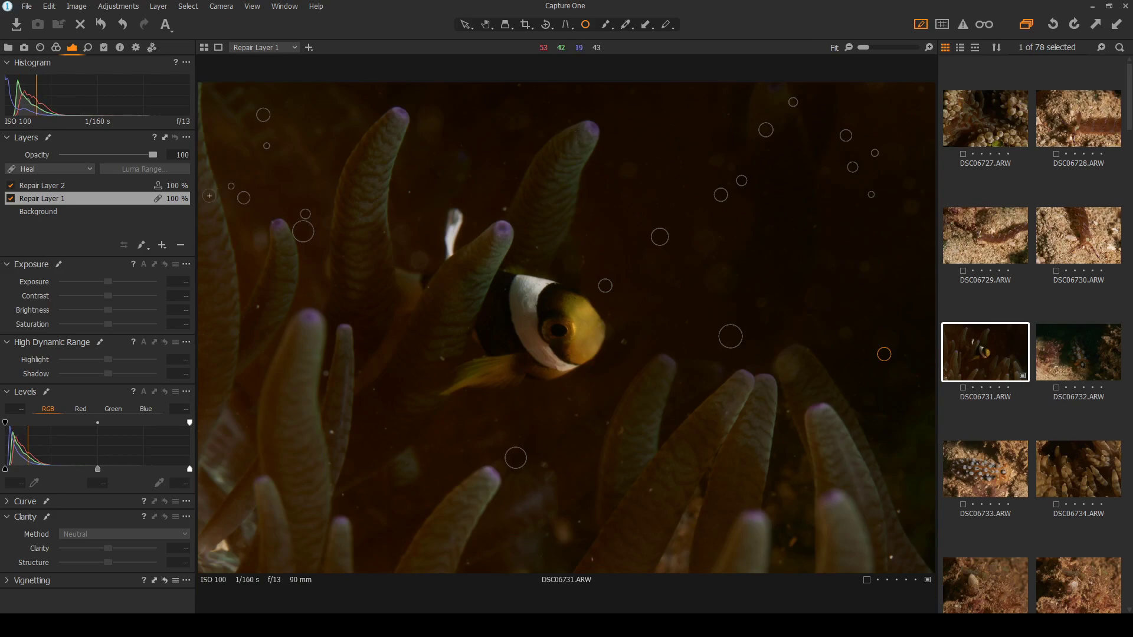
left_click(39, 215)
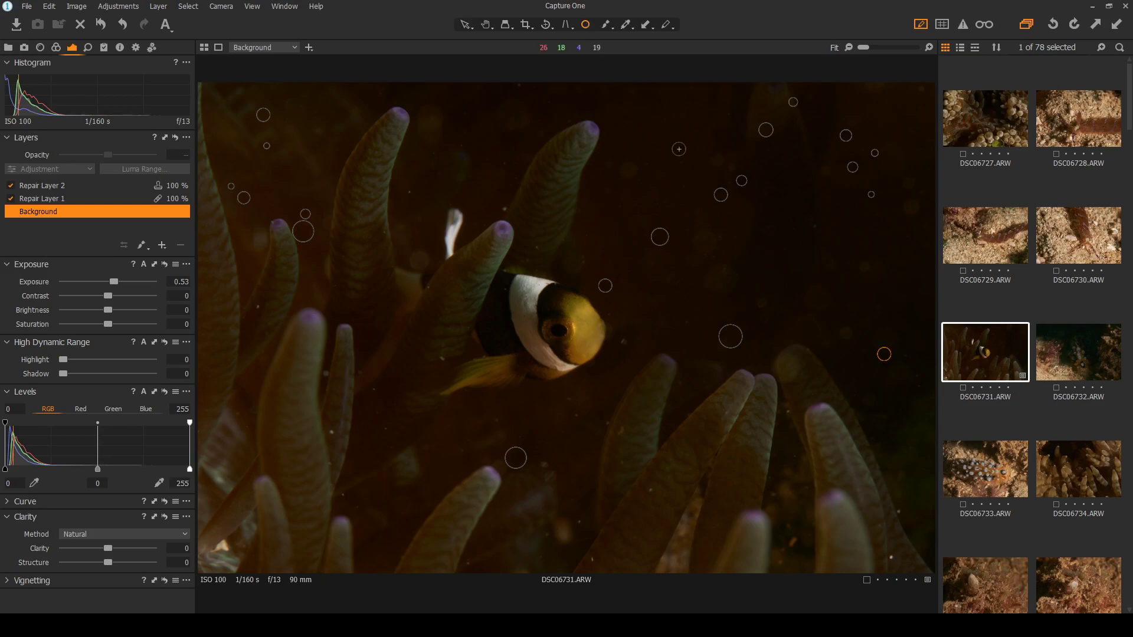
Heal a speck near the anemone tip, resizing the spot and moving its source to cleaner water
scroll(655, 115, "up", 4)
left_click(584, 265)
mouse_move(608, 270)
left_mouse_down()
mouse_move(641, 265)
mouse_move(594, 278)
left_mouse_up()
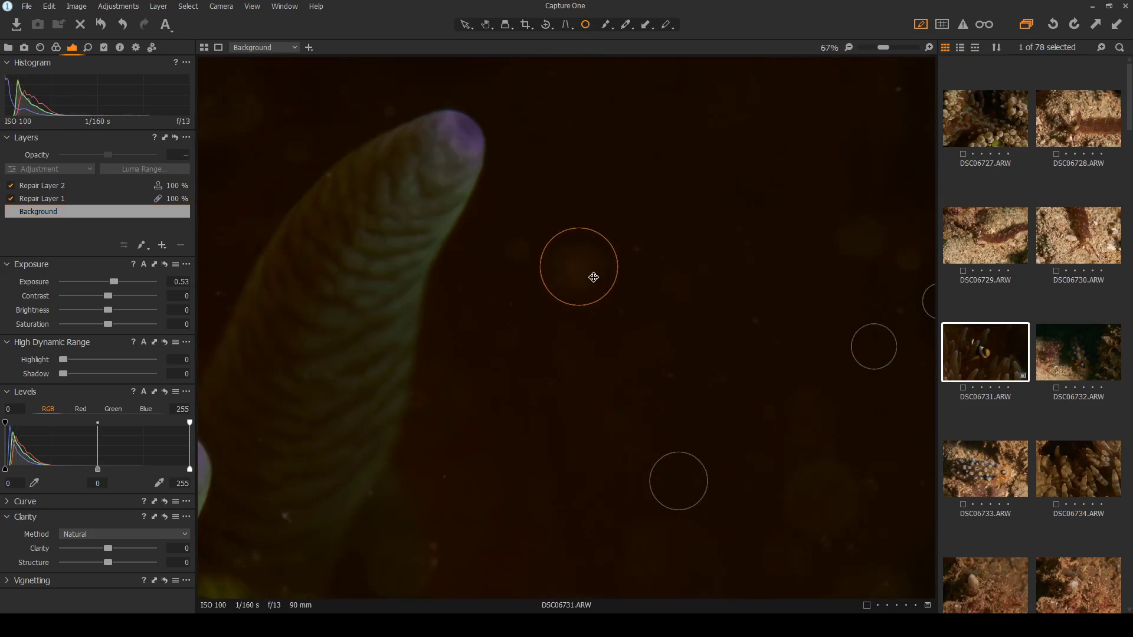
left_click_drag(518, 289, 520, 218)
scroll(844, 230, "down", 2)
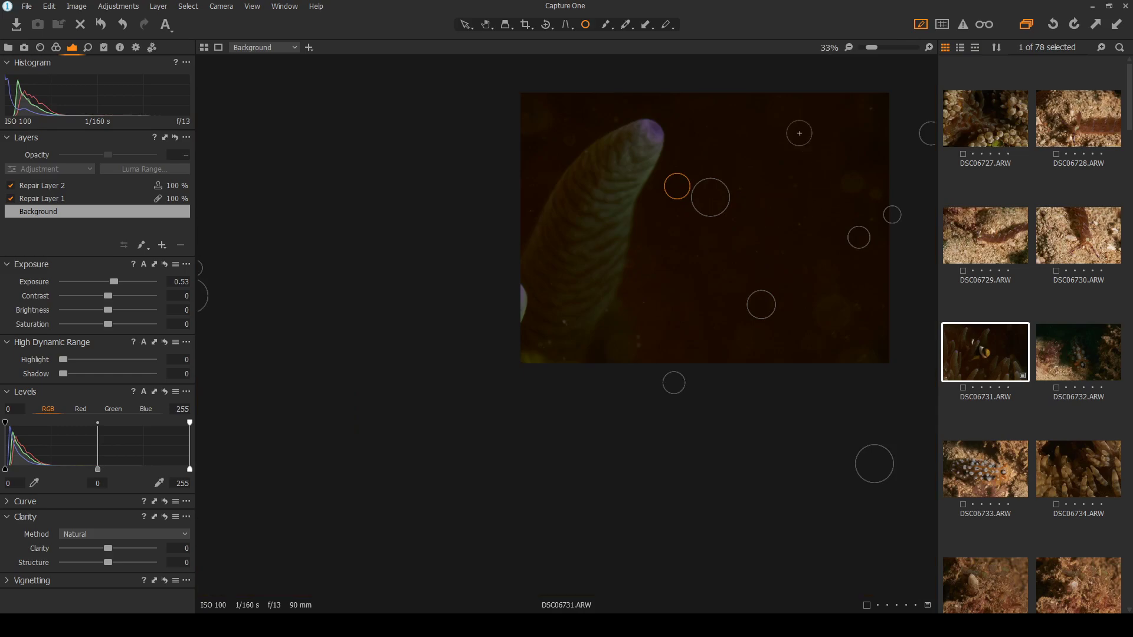
scroll(502, 253, "up", 2)
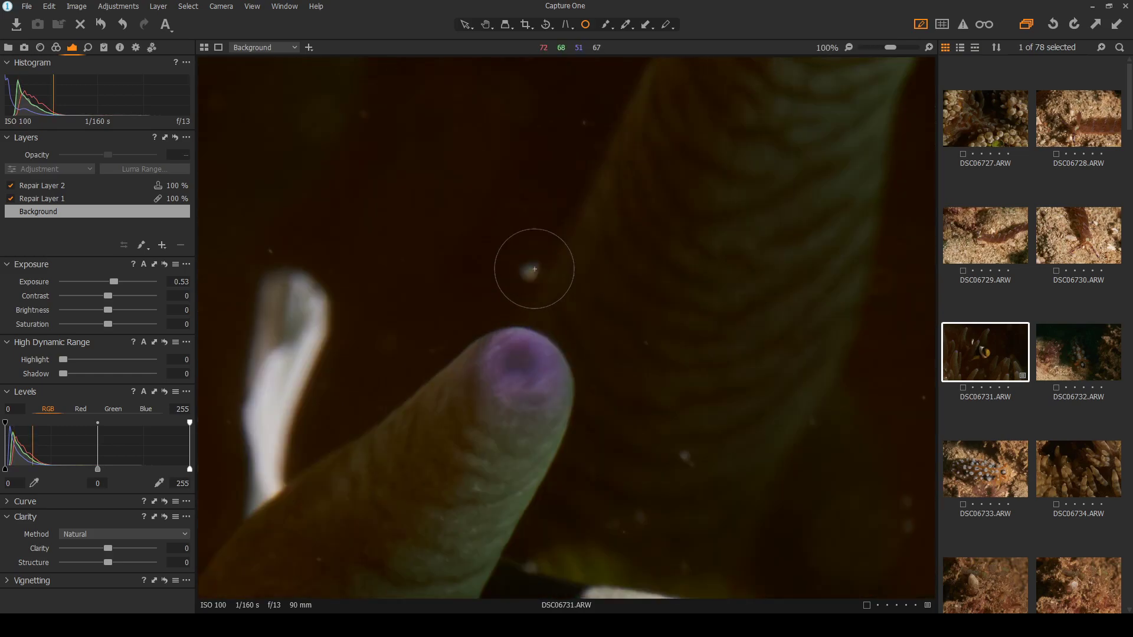
left_click_drag(524, 232, 529, 267)
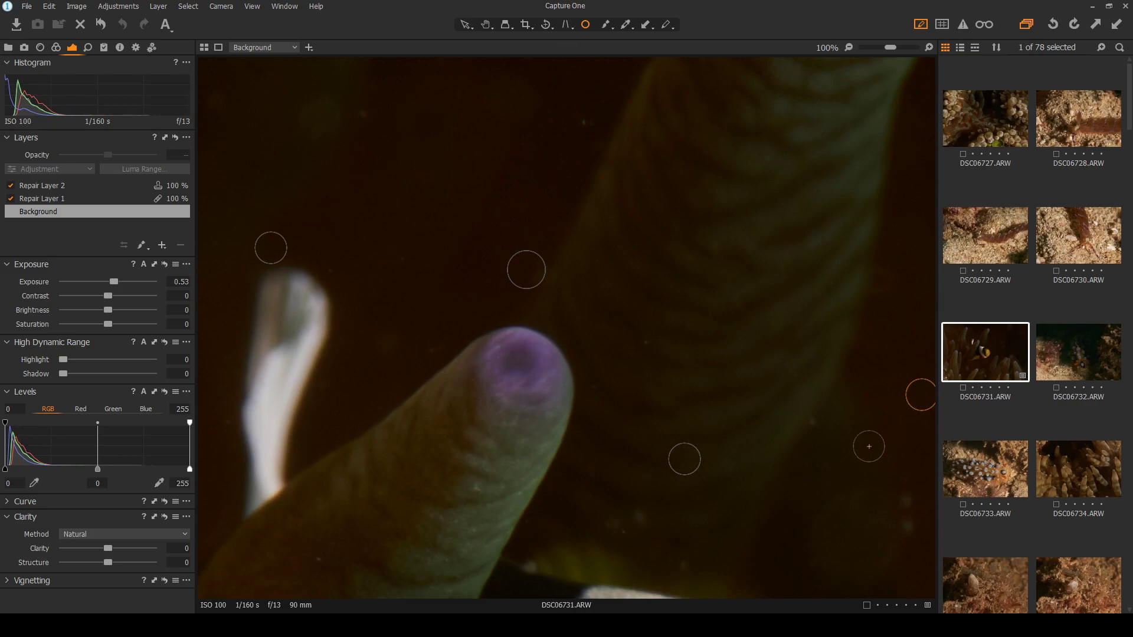
key("ctrl+0")
Heal specks beside the left tentacle, in the dark water, near the bottom and at lower right
scroll(303, 396, "up", 5)
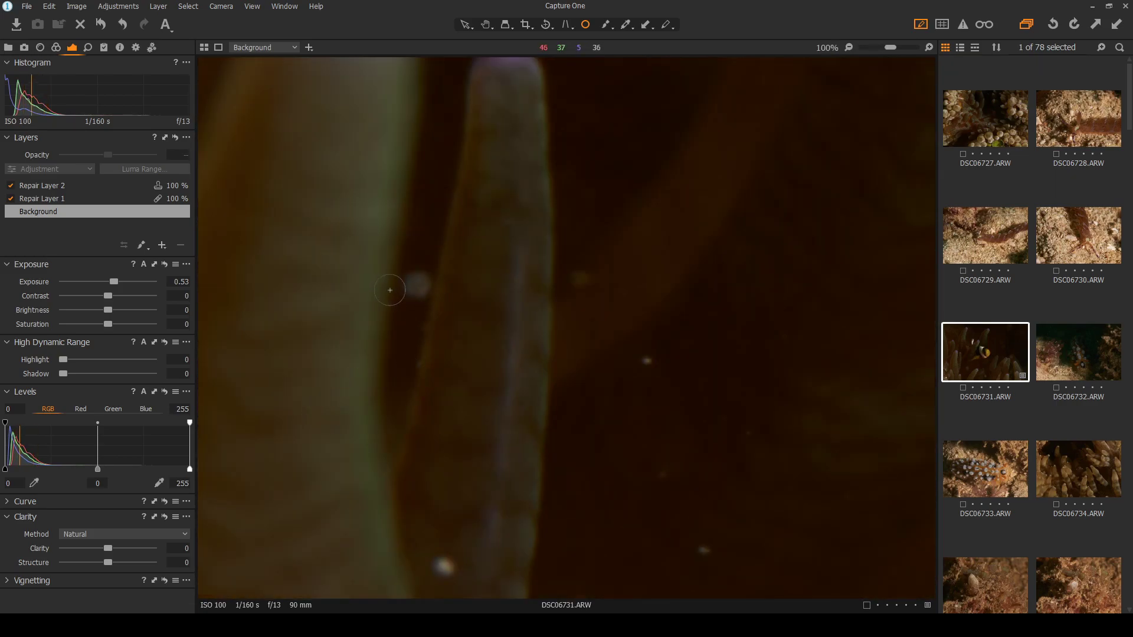
left_click(420, 285)
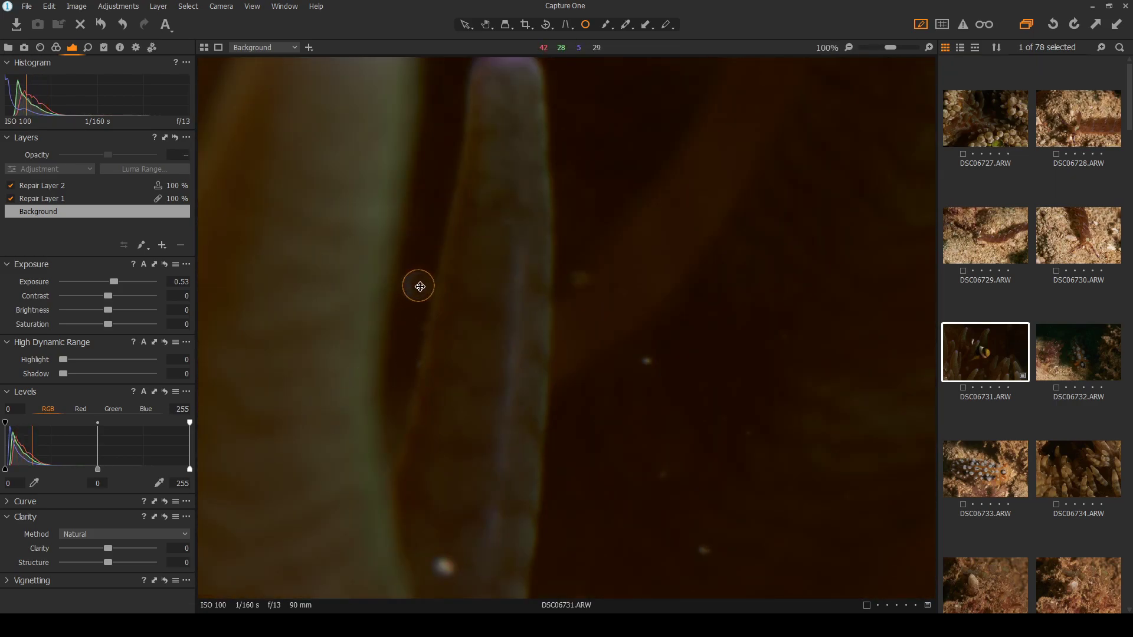
left_click_drag(433, 288, 441, 292)
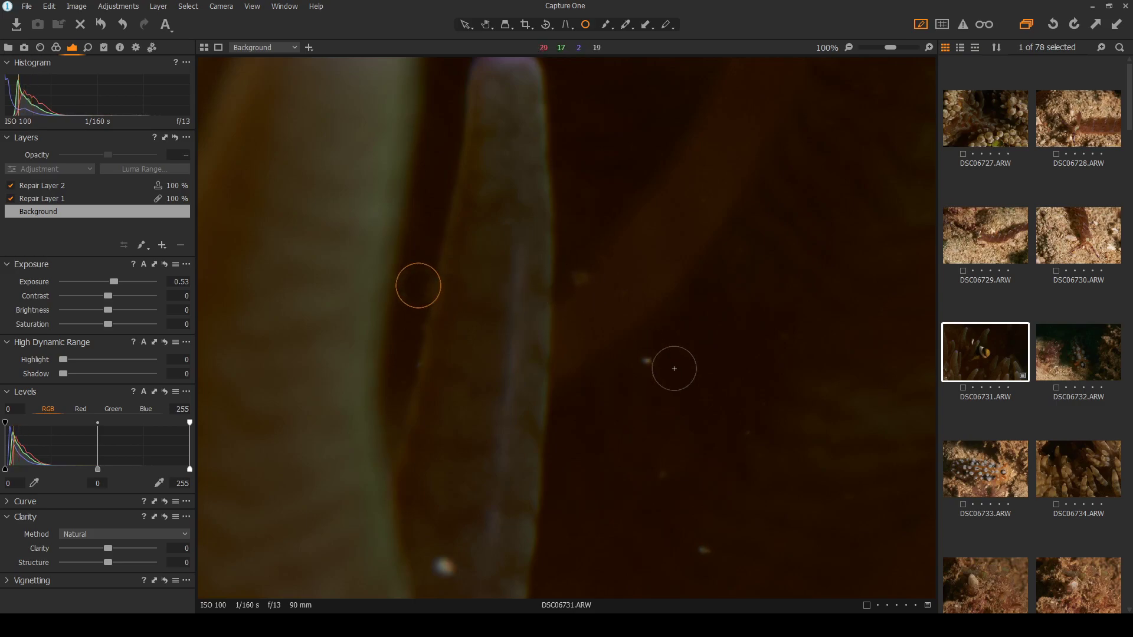
left_click(650, 361)
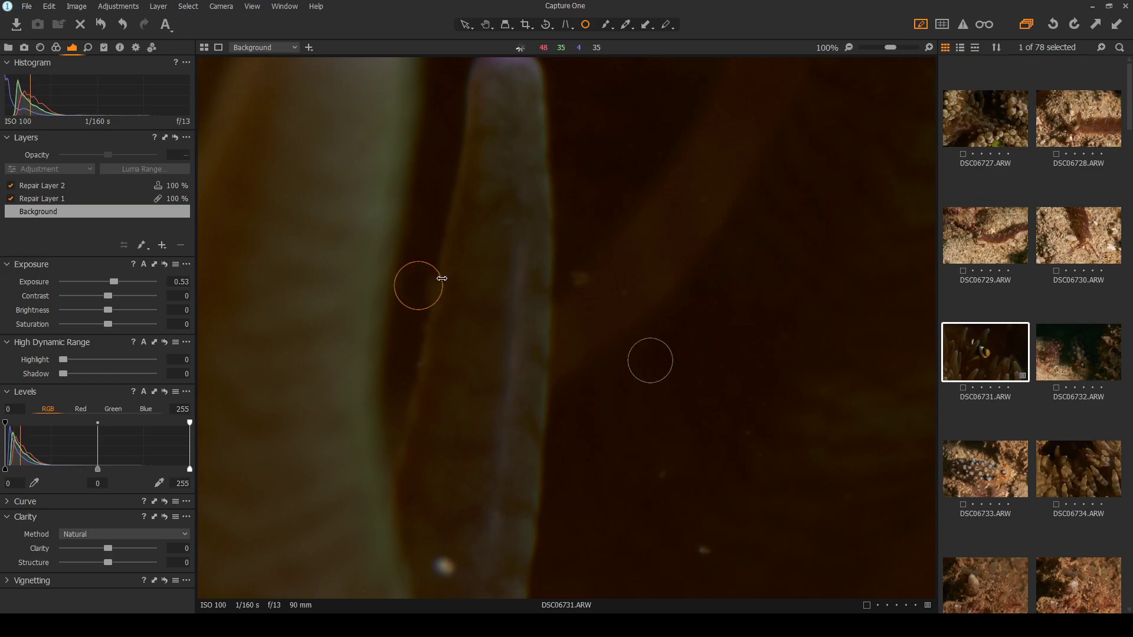
left_click_drag(420, 289, 417, 288)
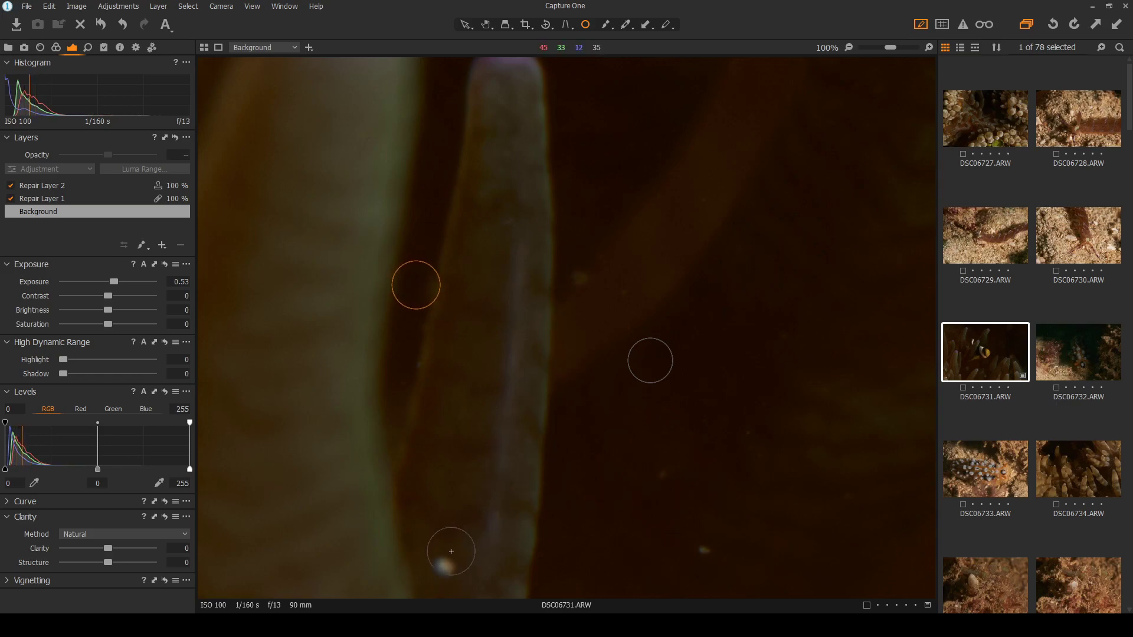
left_click(443, 567)
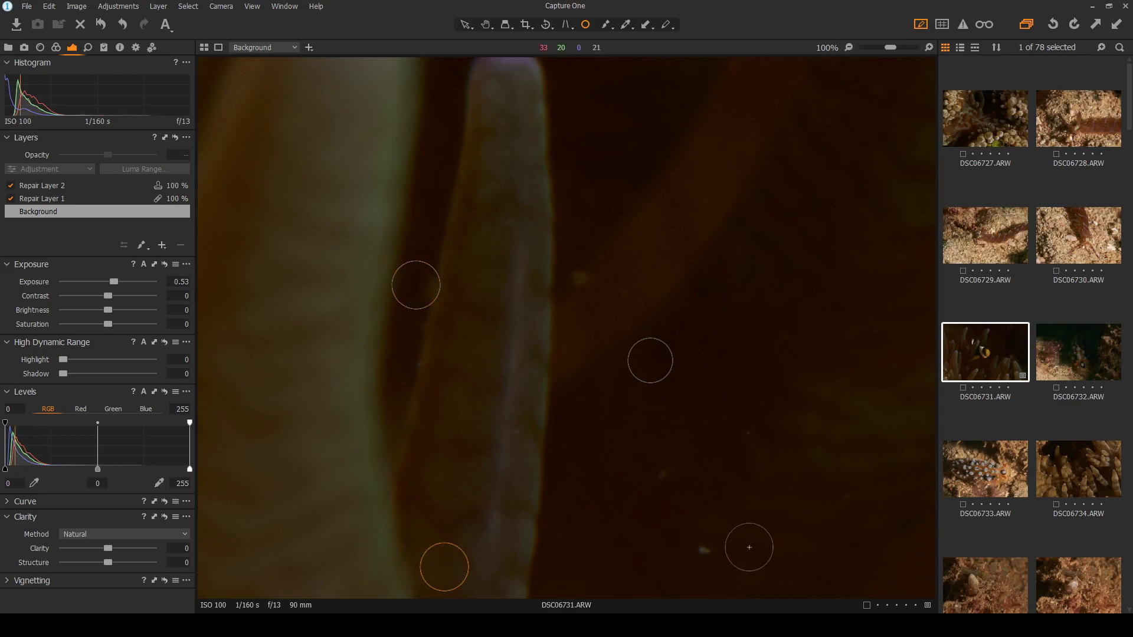
left_click(702, 549)
left_click_drag(713, 526, 708, 535)
left_click(663, 474)
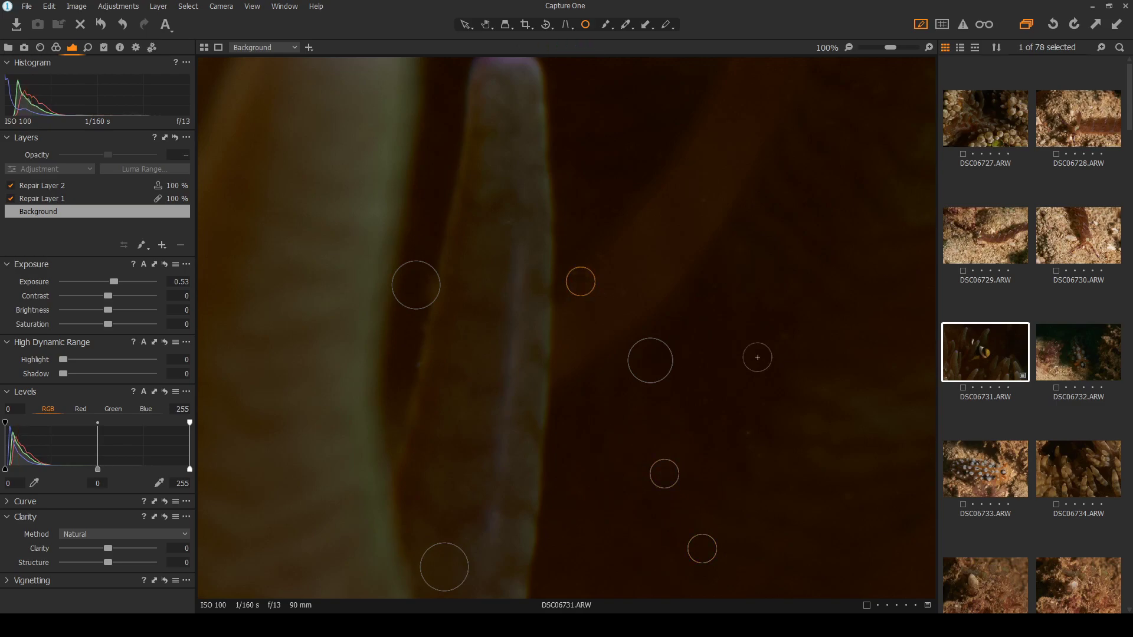
key("ctrl+0")
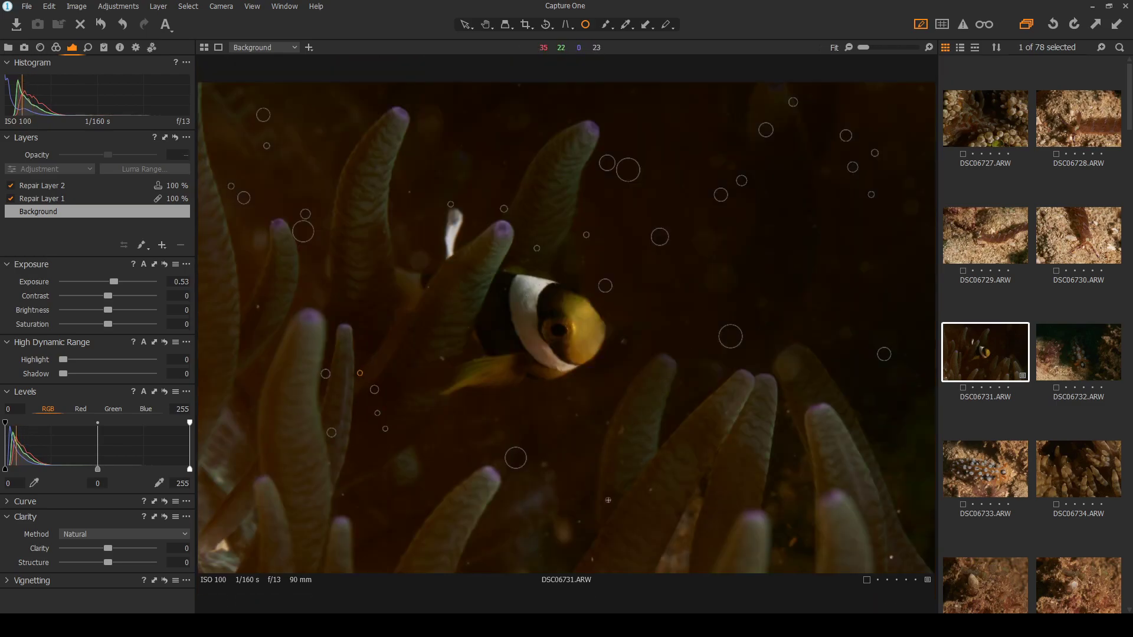
Preview the cleaned photo, then heal two specks in the water below the fish
left_click(465, 26)
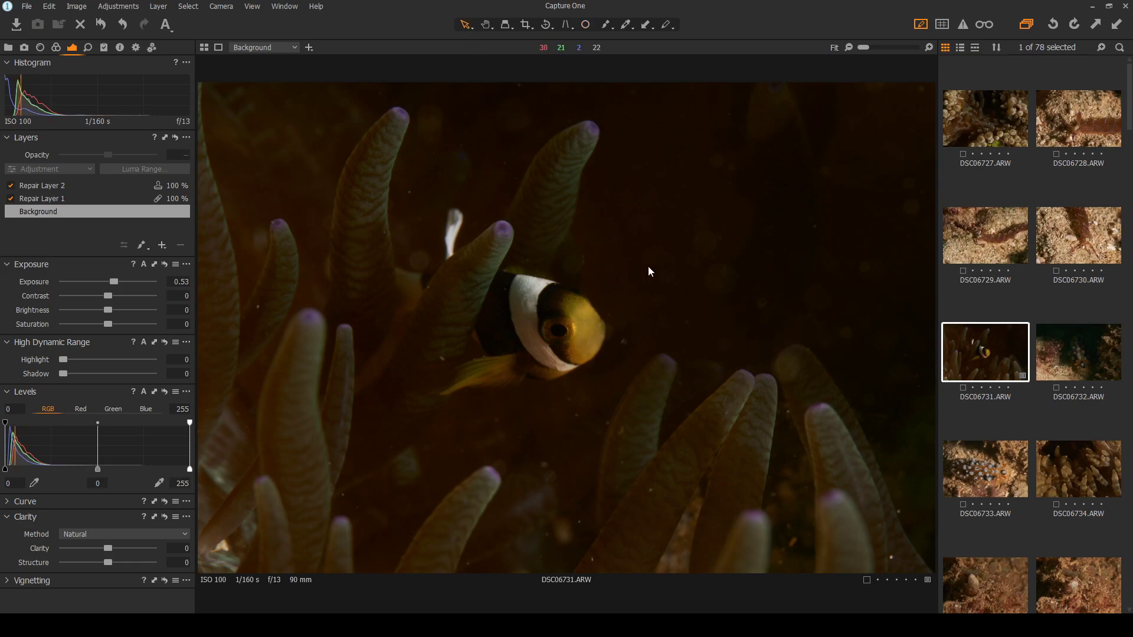
scroll(571, 447, "up", 4)
left_click_drag(571, 447, 576, 288)
left_click(586, 27)
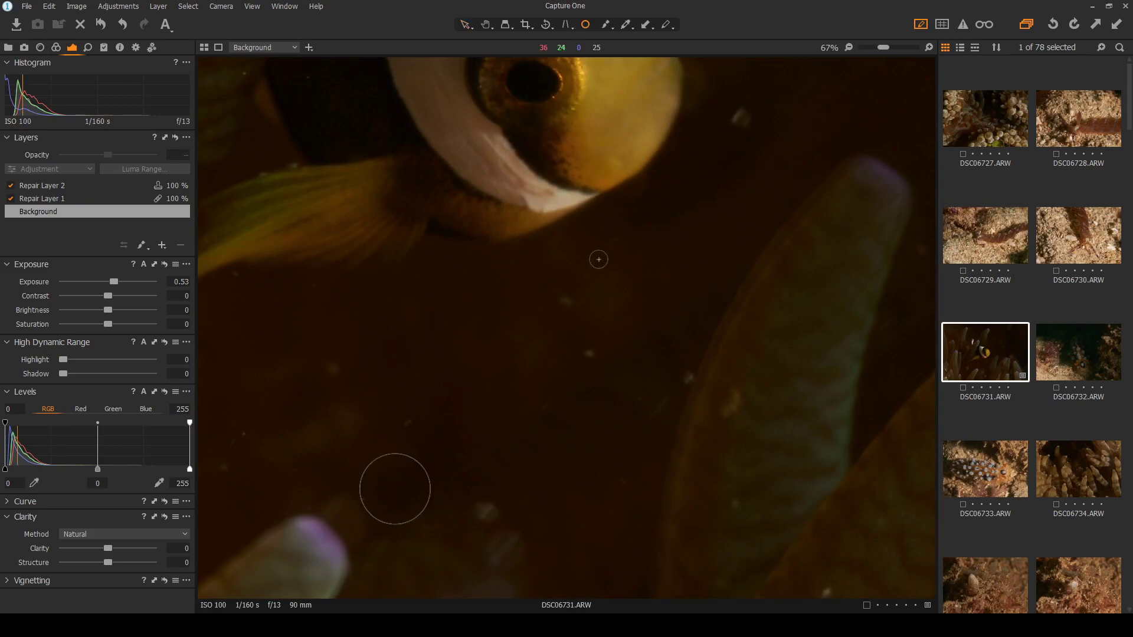
scroll(597, 254, "up", 2)
left_click(548, 323)
left_click(584, 401)
Heal specks in the lower-left water, along the tentacle edge and beside the fish's head
left_click(309, 503)
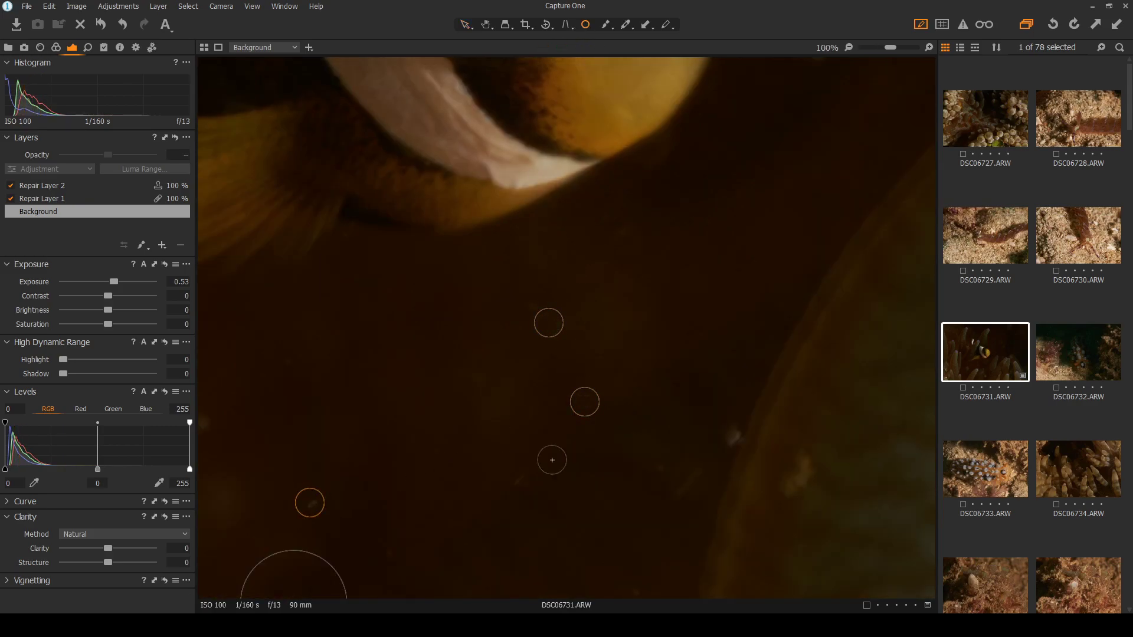
left_click(733, 436)
left_click(802, 475)
left_click_drag(817, 476, 833, 480)
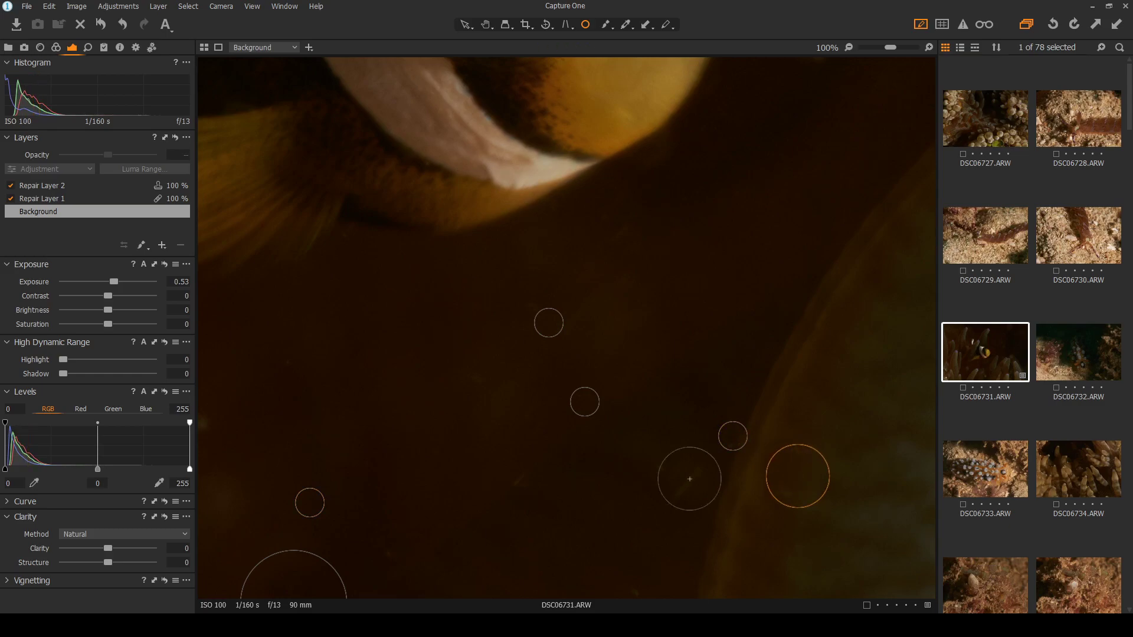
scroll(498, 443, "down", 1)
left_click(302, 427)
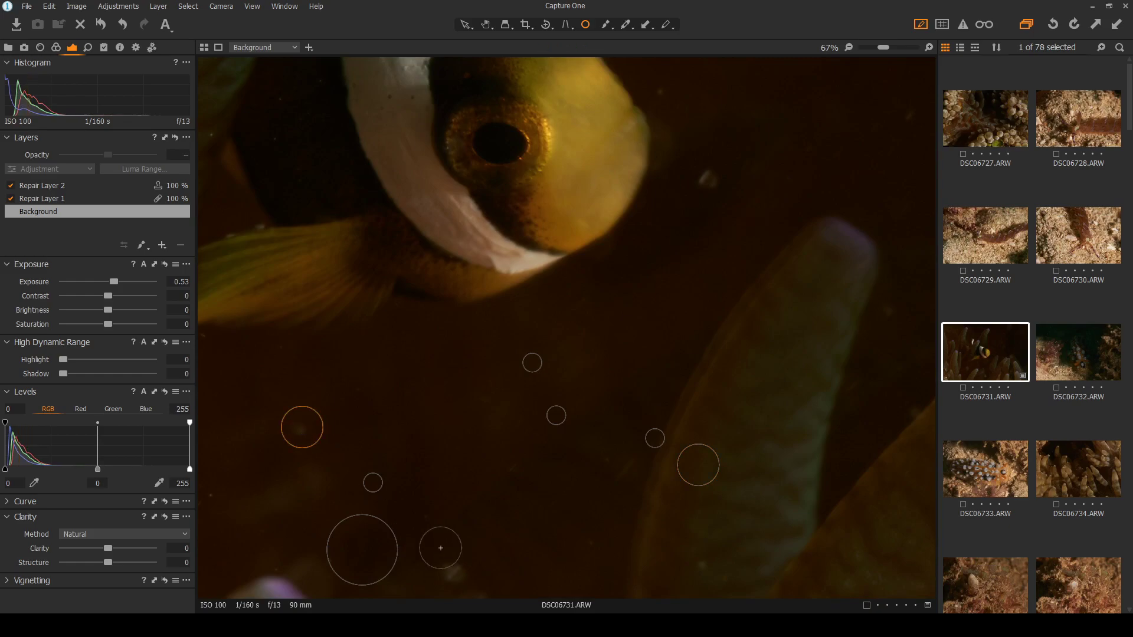
left_click(708, 183)
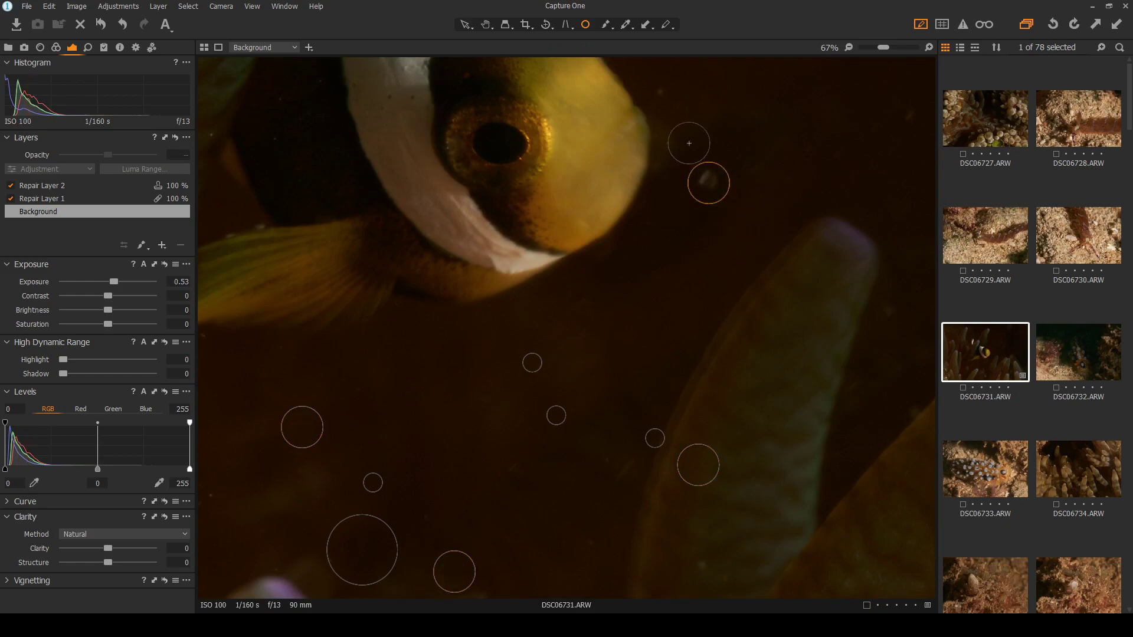
left_click_drag(661, 96, 669, 92)
key("ctrl+0")
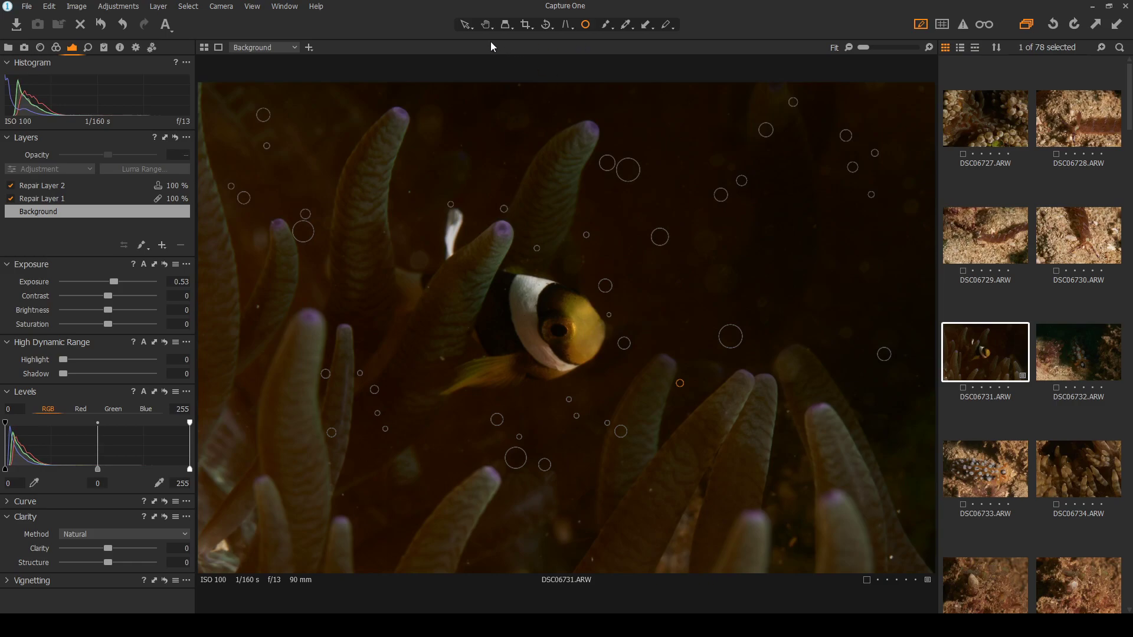
Review the result, then heal specks between the tentacles and in the upper-right water, resizing spots
left_click(466, 24)
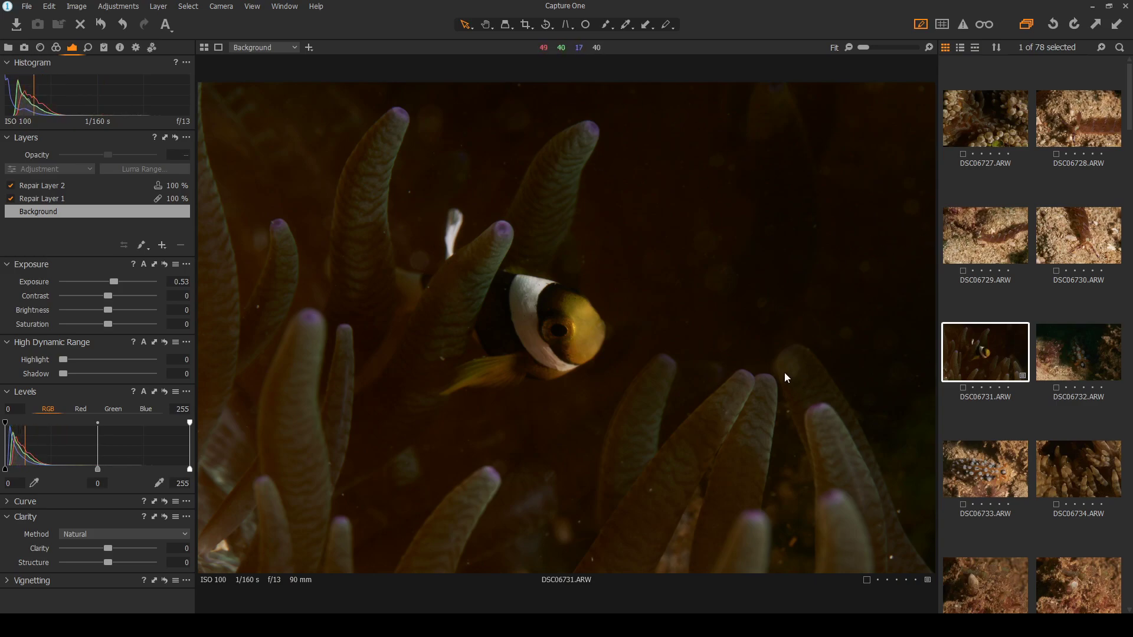
left_click(586, 25)
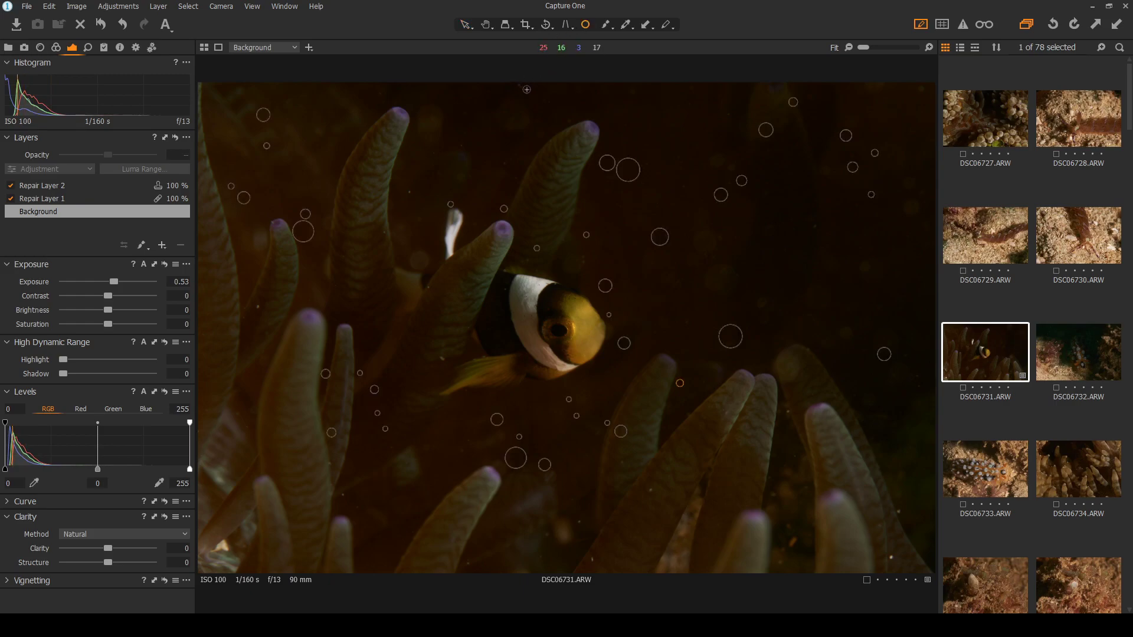
scroll(522, 265, "up", 2)
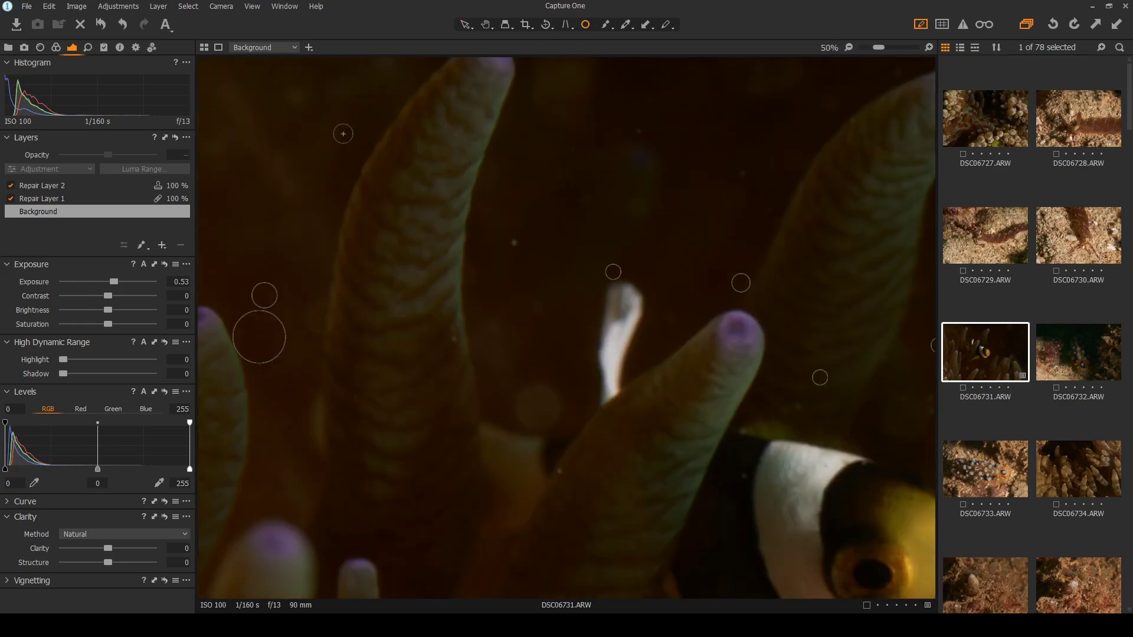
left_click(523, 265)
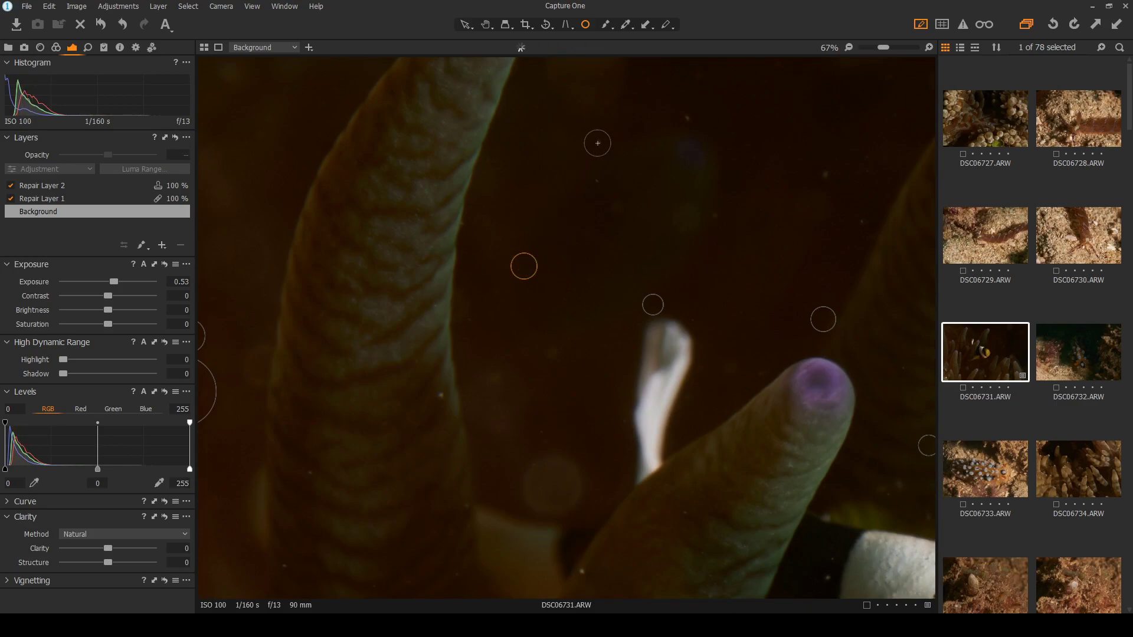
left_click_drag(602, 159, 602, 197)
left_click(826, 174)
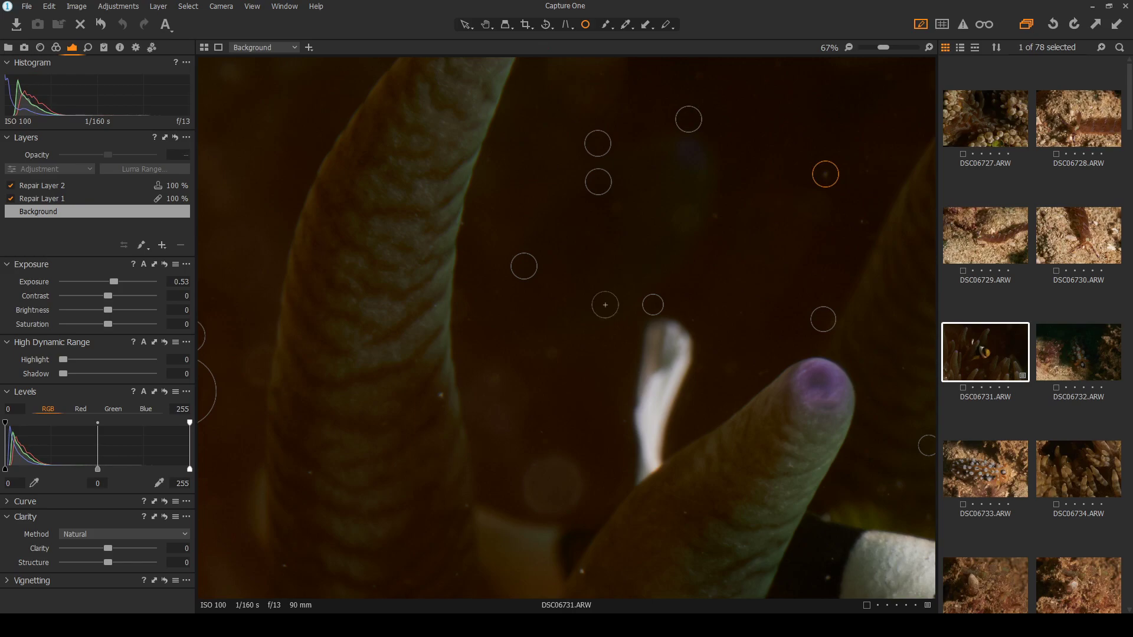
scroll(428, 421, "up", 3)
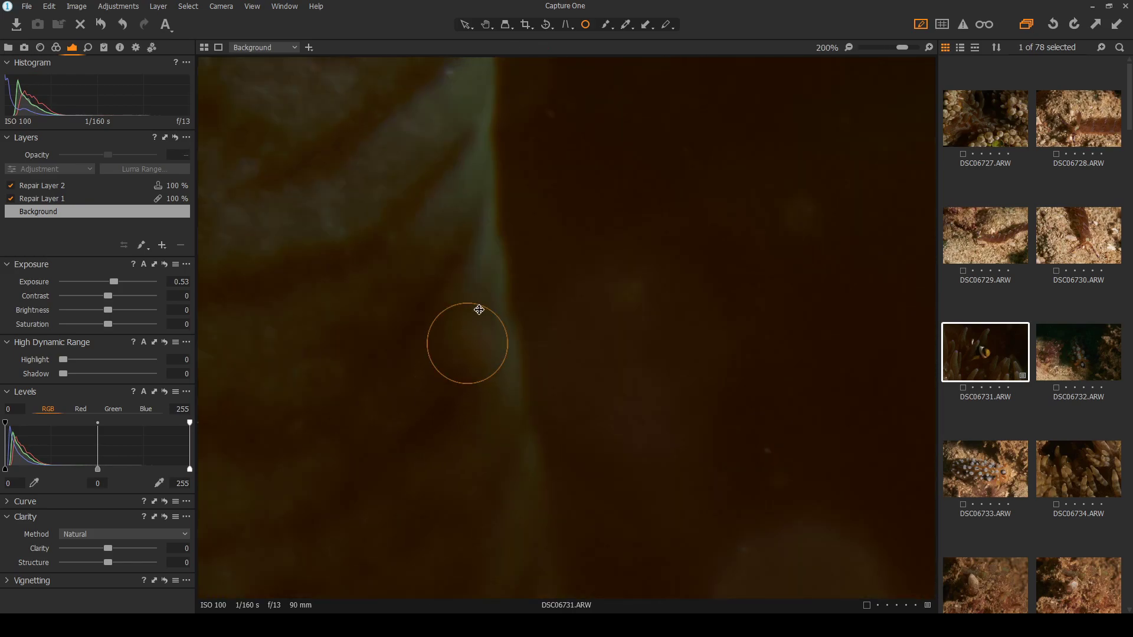
left_click_drag(480, 312, 477, 311)
scroll(463, 299, "down", 3)
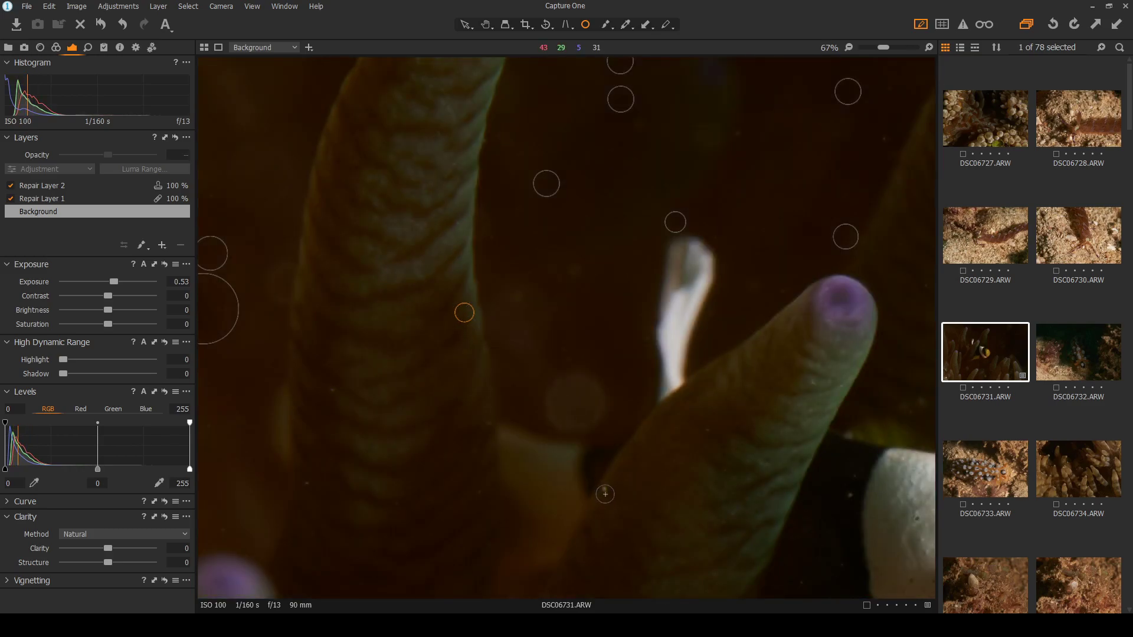
scroll(602, 488, "up", 3)
left_click_drag(620, 462, 601, 461)
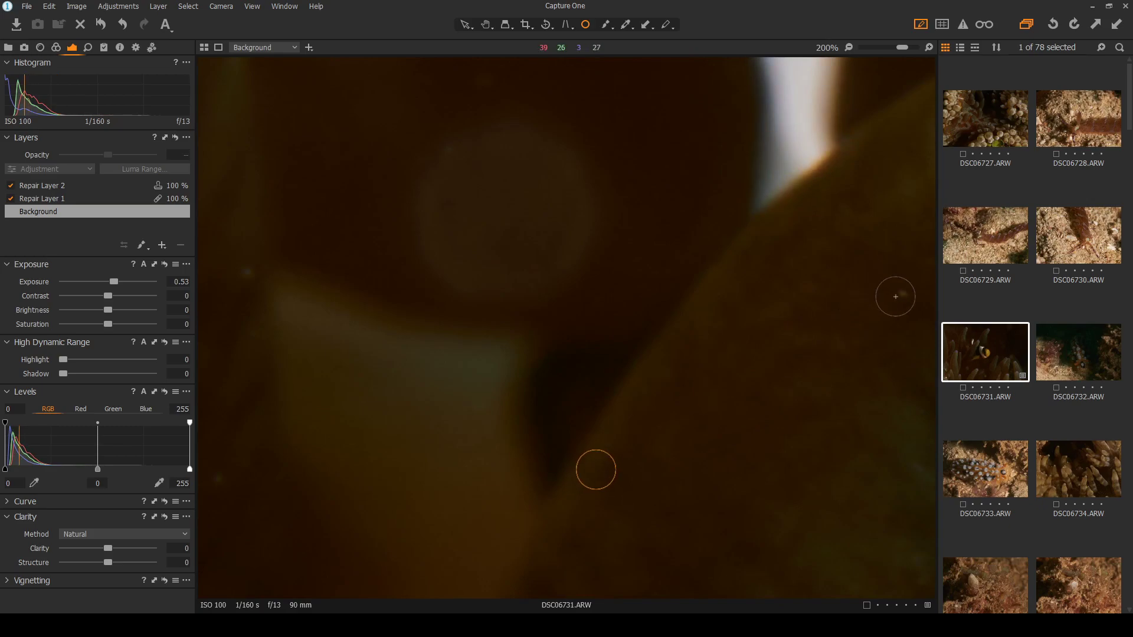
scroll(671, 320, "down", 4)
Heal bright specks in the dark water, beside the tentacle and in the upper dark water
scroll(367, 259, "up", 3)
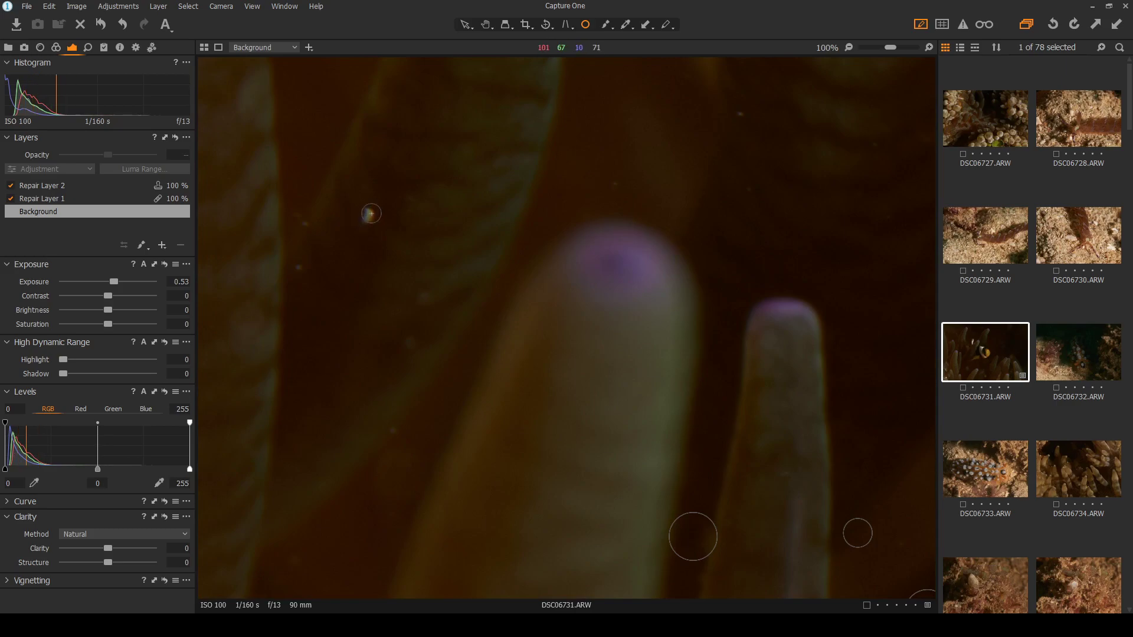
left_click(370, 214)
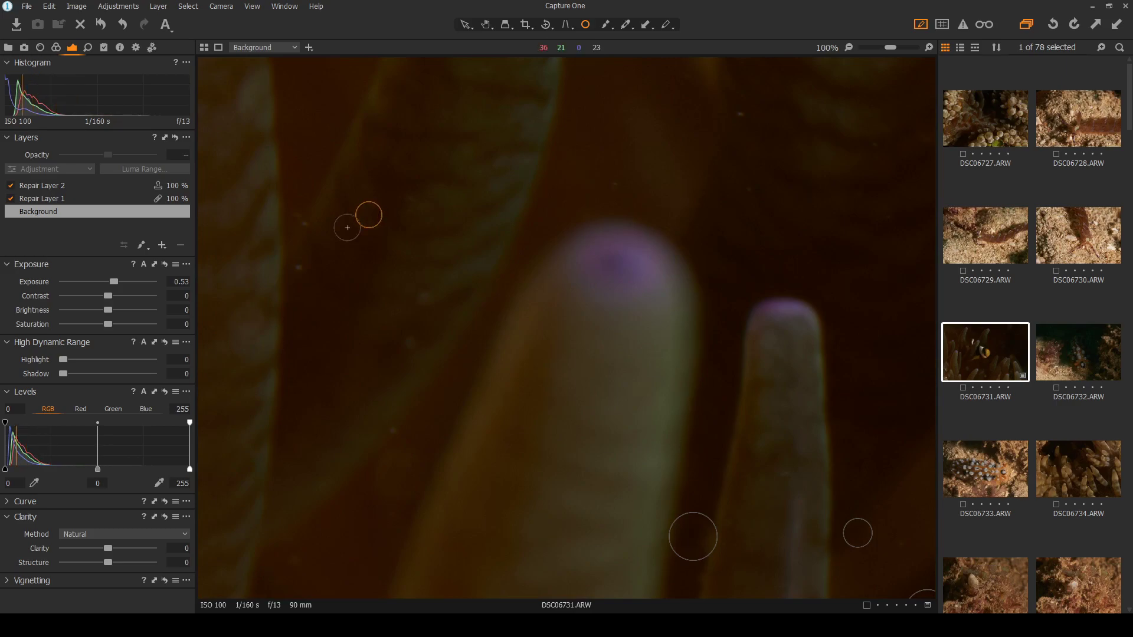
left_click(299, 268)
left_click_drag(312, 269, 310, 269)
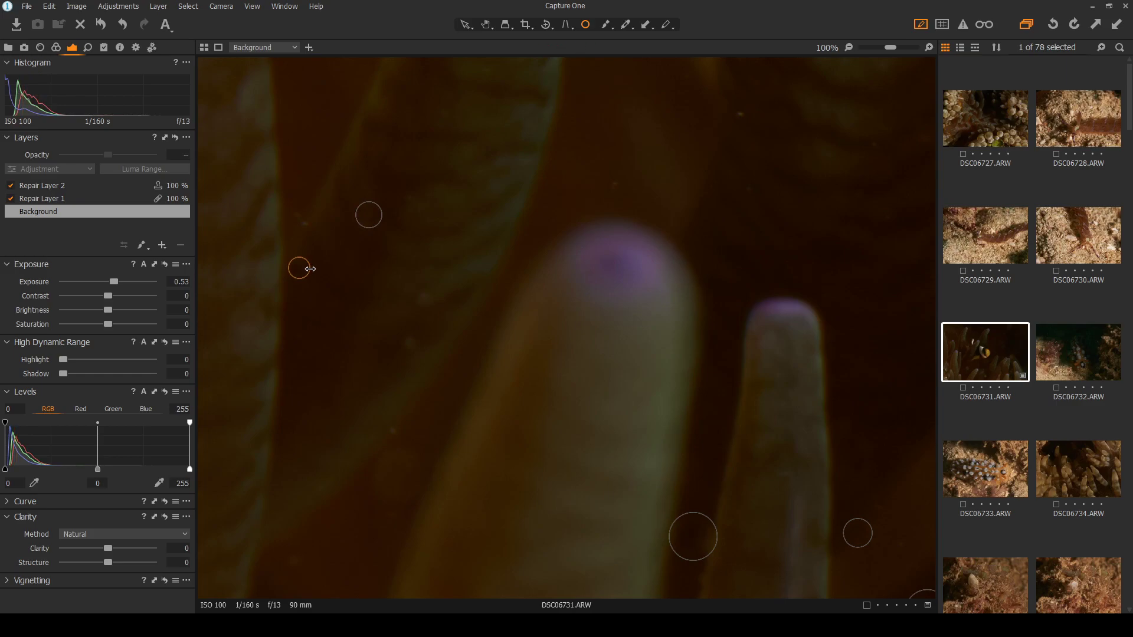
left_click(411, 343)
left_click(394, 432)
left_click(421, 298)
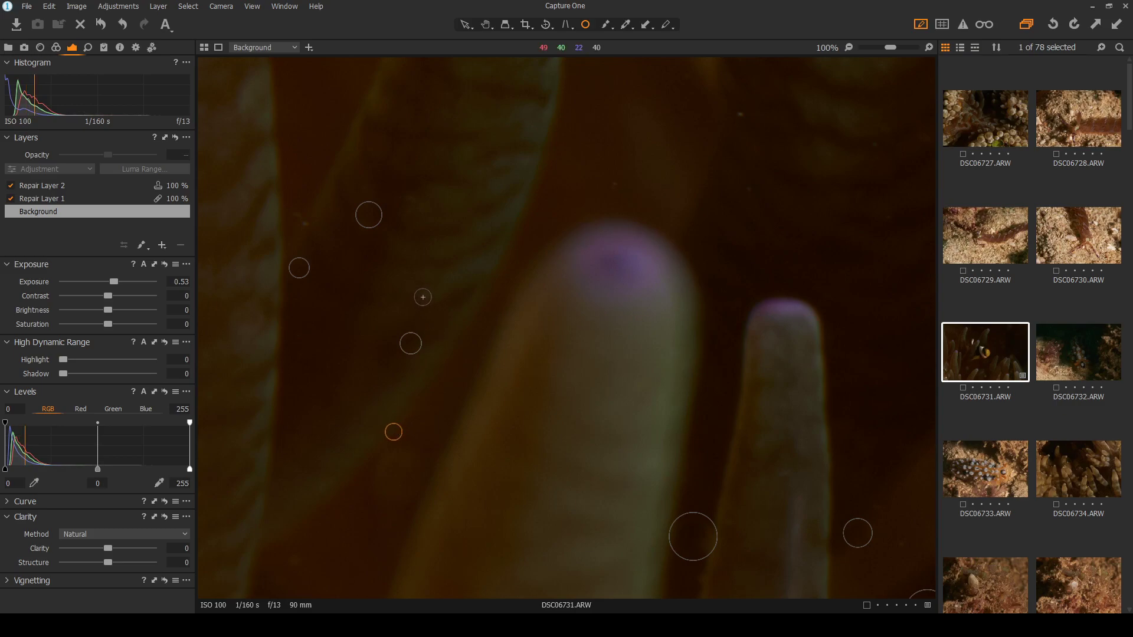
left_click(615, 185)
left_click(741, 116)
left_click(305, 225)
key("ctrl+0")
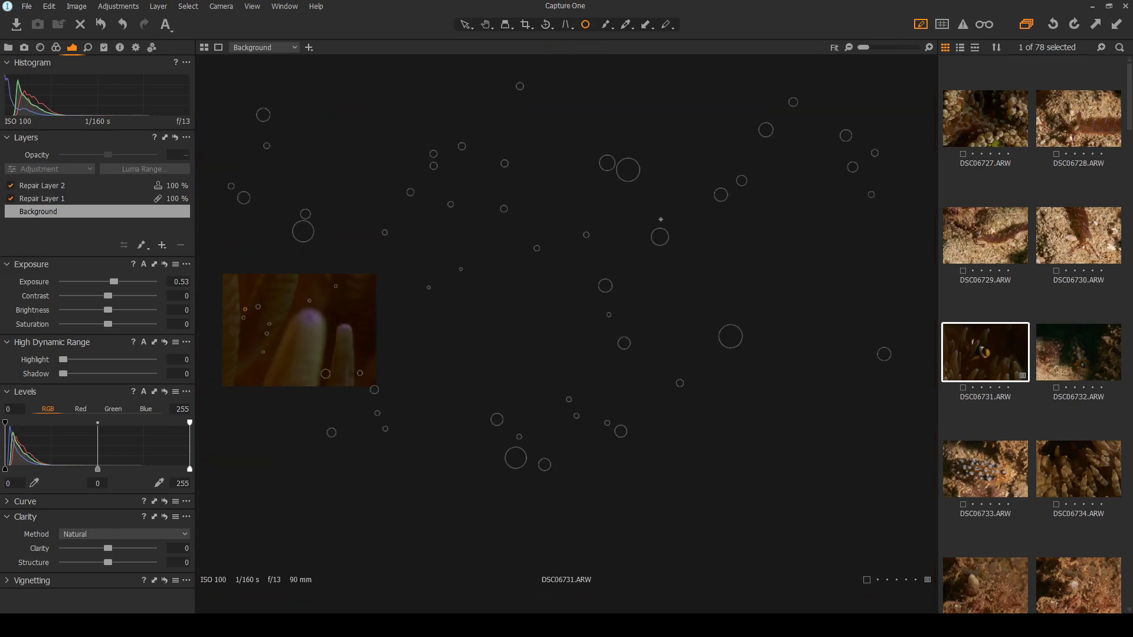
Review the photo, then heal two more small specks in the dark water near the fin
left_click(469, 28)
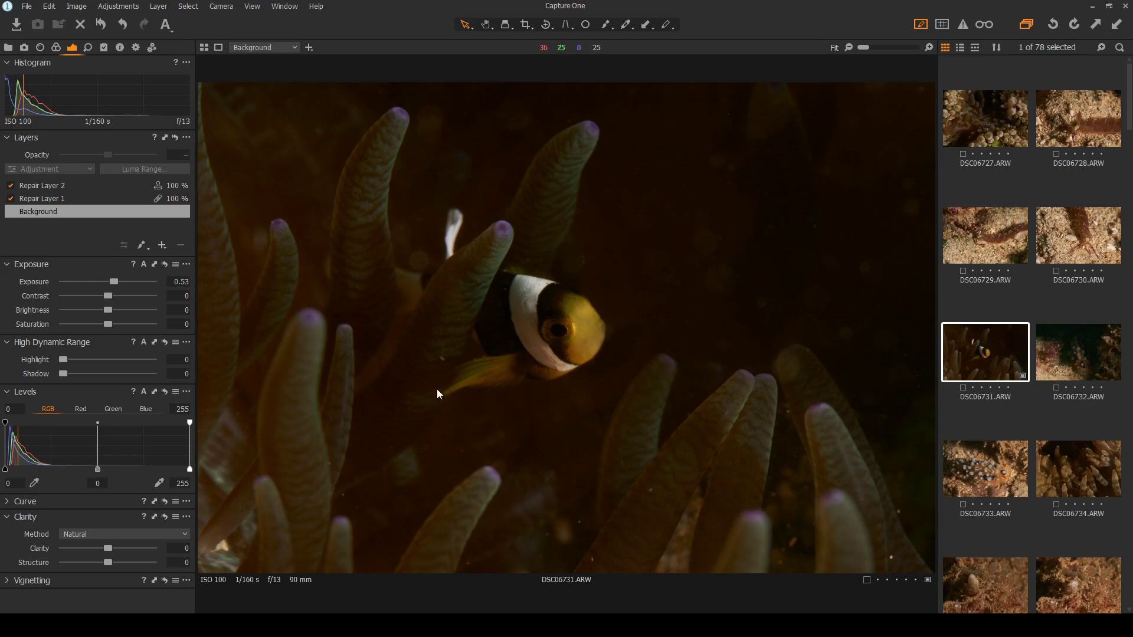
scroll(427, 398, "up", 3)
left_click(584, 26)
scroll(437, 253, "up", 1)
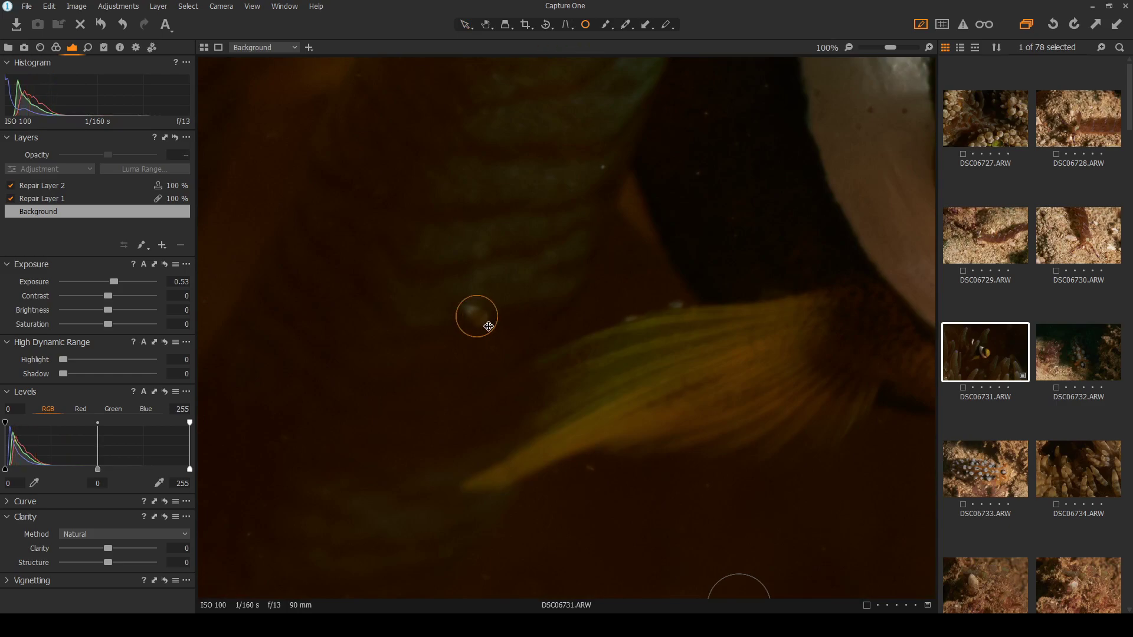
scroll(466, 354, "down", 3)
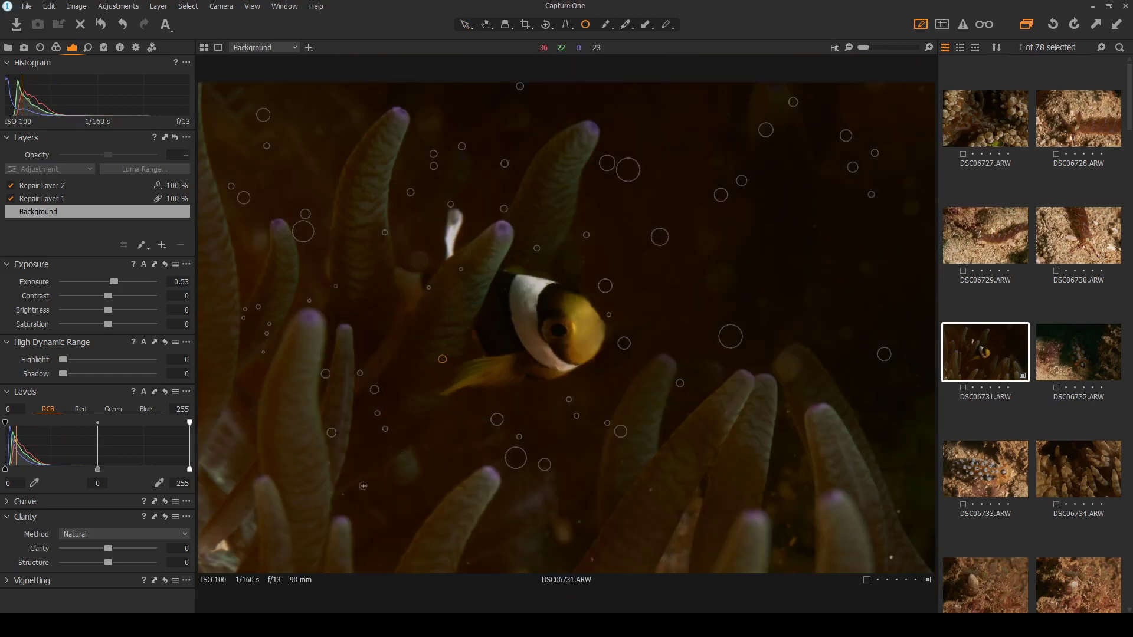
scroll(399, 467, "up", 2)
left_click(407, 451)
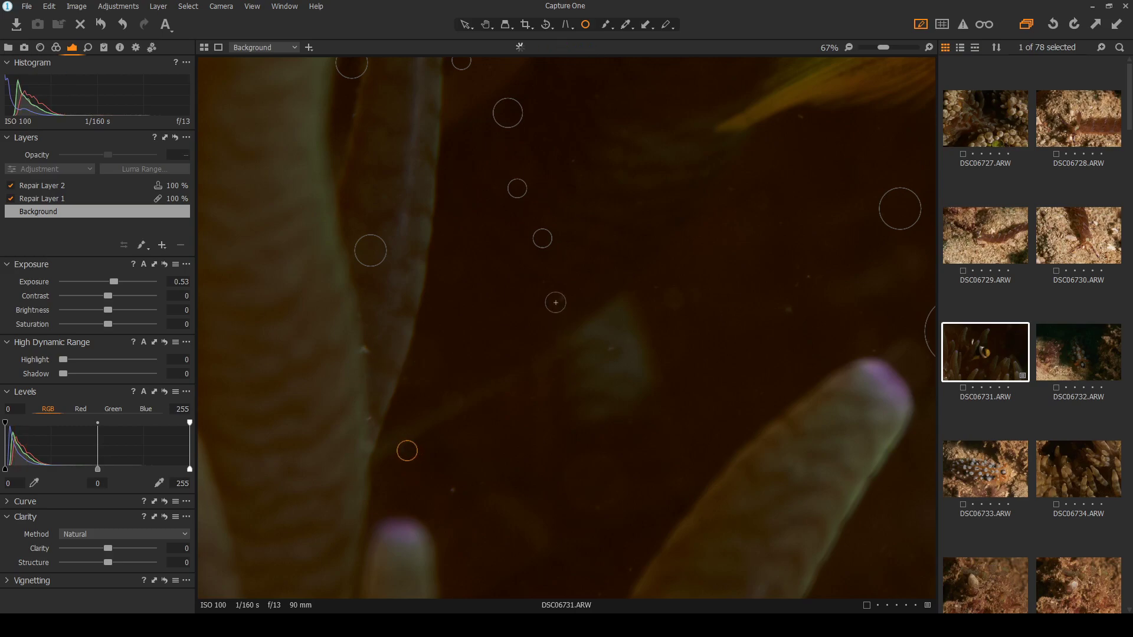
left_click(787, 311)
key("ctrl+0")
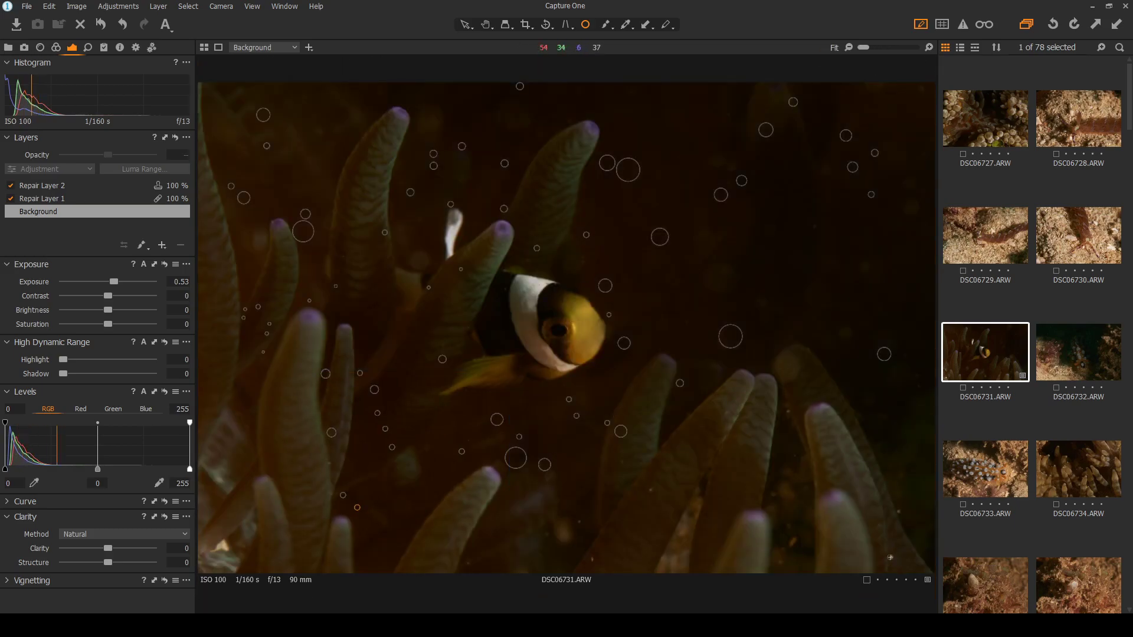
Heal the specks in the dark gaps between the anemone tentacles and lower in the image
scroll(903, 549, "up", 3)
left_click(870, 474)
left_click(852, 584)
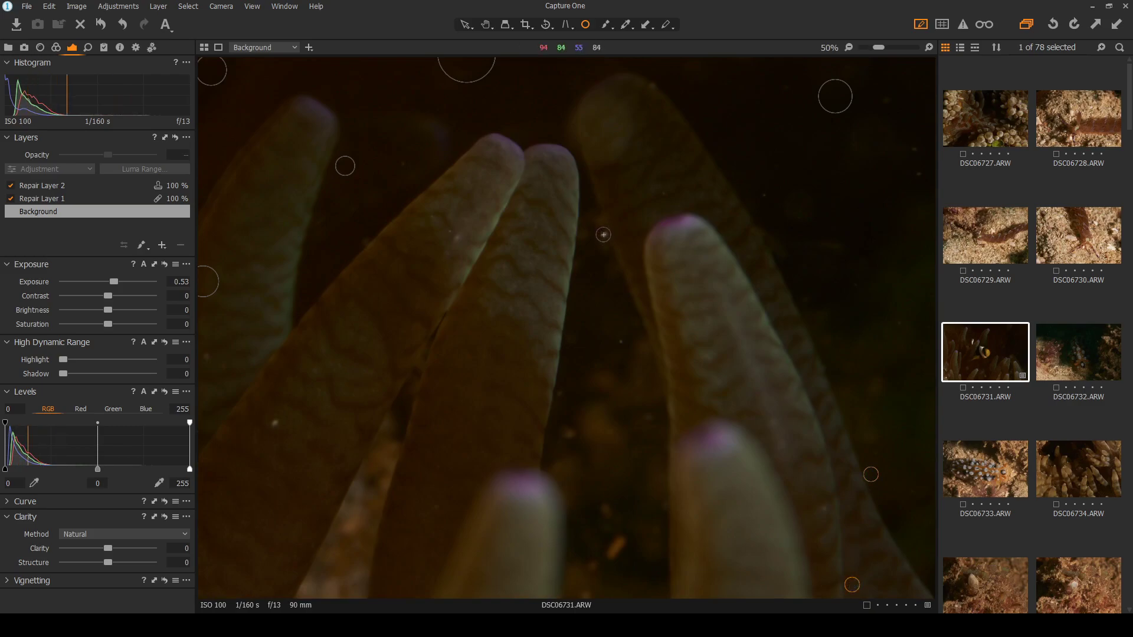
left_click(603, 235)
left_click(275, 424)
left_click(620, 343)
left_click(568, 434)
left_click_drag(578, 433, 581, 433)
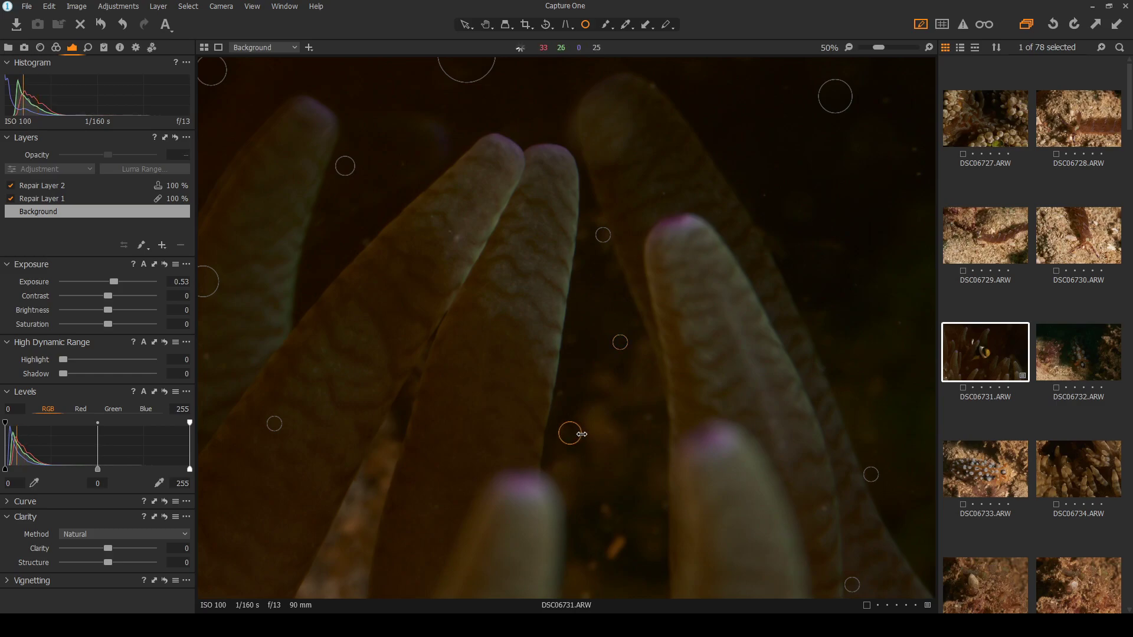
key("ctrl+0")
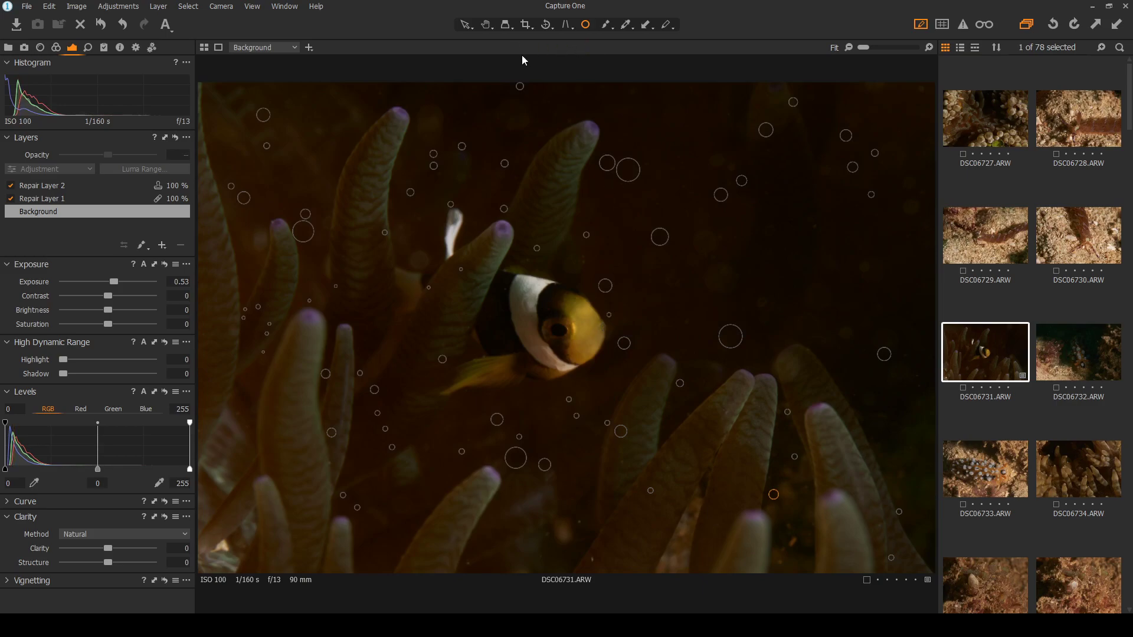
left_click(466, 25)
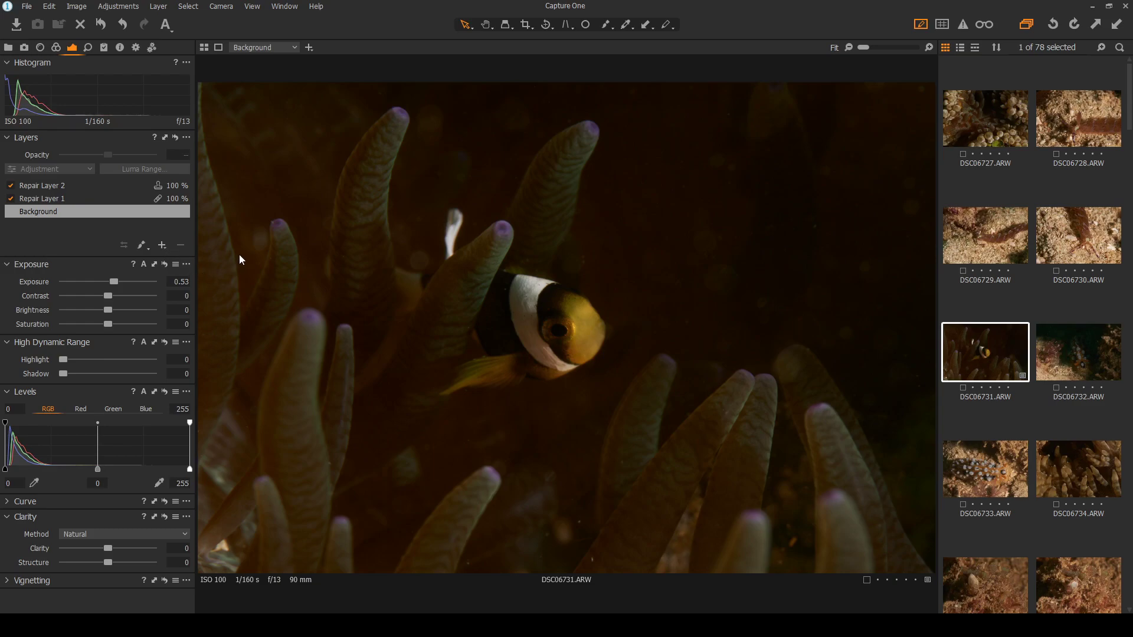
Add a new adjustment layer and paint its mask over the dark water on the right
left_click(162, 244)
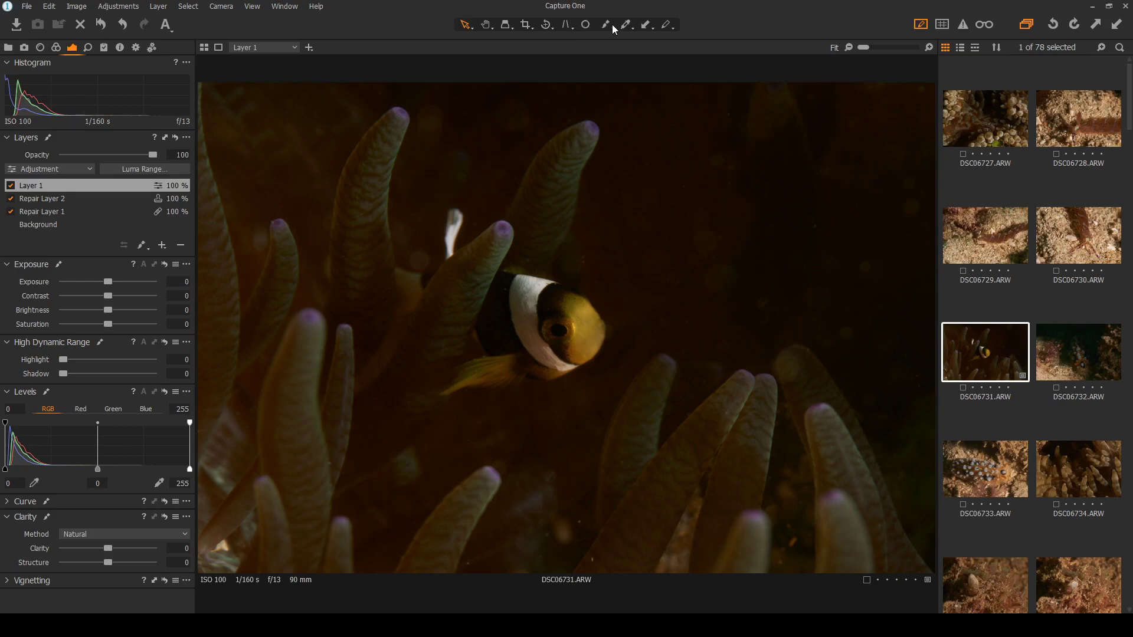
left_click(606, 26)
key("bracketright")
key("bracketright")
key("bracketright")
key("bracketright")
key("bracketright")
key("bracketright")
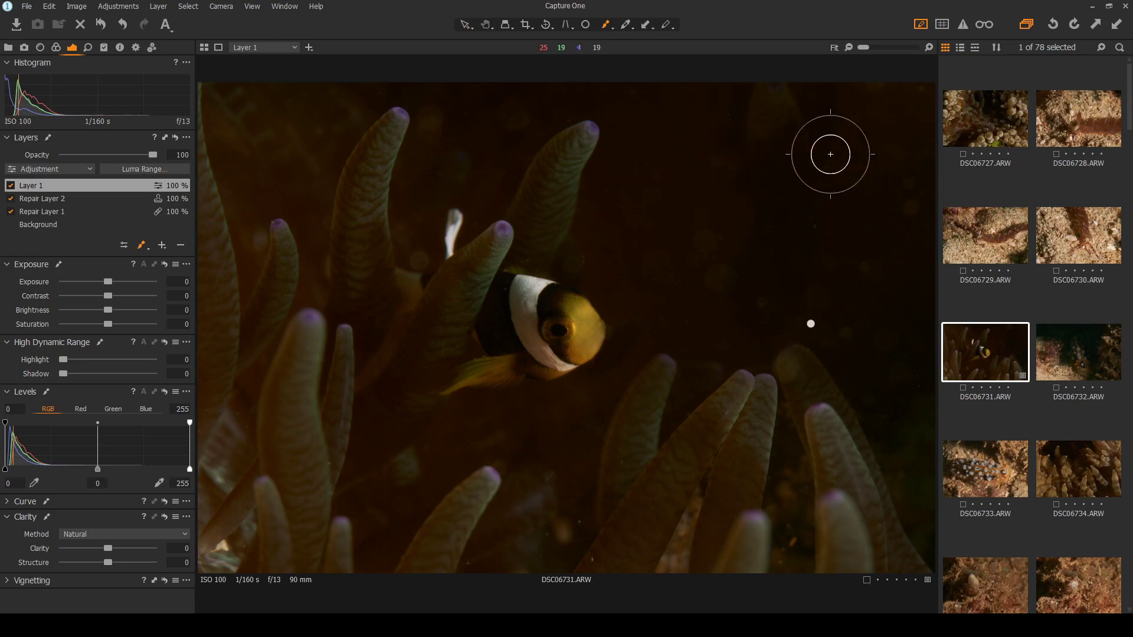
mouse_move(889, 120)
left_mouse_down()
mouse_move(920, 121)
mouse_move(914, 105)
mouse_move(899, 282)
mouse_move(905, 439)
mouse_move(928, 525)
mouse_move(855, 298)
mouse_move(832, 161)
mouse_move(840, 105)
mouse_move(854, 241)
mouse_move(855, 111)
mouse_move(888, 97)
mouse_move(831, 106)
left_mouse_up()
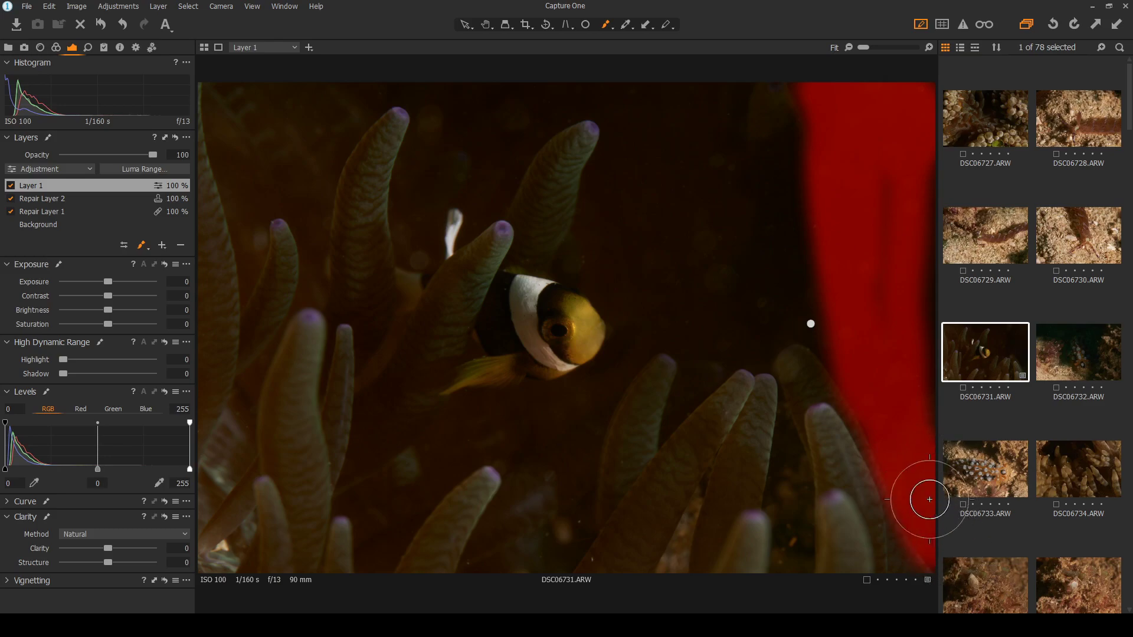
mouse_move(851, 347)
left_mouse_down()
mouse_move(762, 297)
mouse_move(702, 328)
mouse_move(773, 296)
mouse_move(781, 309)
mouse_move(803, 301)
mouse_move(820, 322)
mouse_move(750, 335)
mouse_move(707, 363)
mouse_move(792, 317)
mouse_move(782, 315)
mouse_move(812, 192)
mouse_move(810, 98)
mouse_move(827, 150)
mouse_move(787, 125)
mouse_move(723, 195)
left_mouse_up()
key("m")
Extend the mask over the water above the upper-left tentacles and beneath the fish
key("bracketright")
key("bracketright")
key("bracketright")
key("bracketright")
key("bracketright")
key("bracketright")
key("bracketright")
mouse_move(736, 191)
left_mouse_down()
mouse_move(700, 190)
mouse_move(684, 240)
mouse_move(717, 263)
mouse_move(743, 263)
mouse_move(784, 198)
mouse_move(770, 197)
mouse_move(800, 174)
mouse_move(878, 144)
mouse_move(918, 205)
mouse_move(909, 428)
mouse_move(923, 334)
mouse_move(860, 235)
left_mouse_up()
key("bracketleft")
key("bracketleft")
key("bracketleft")
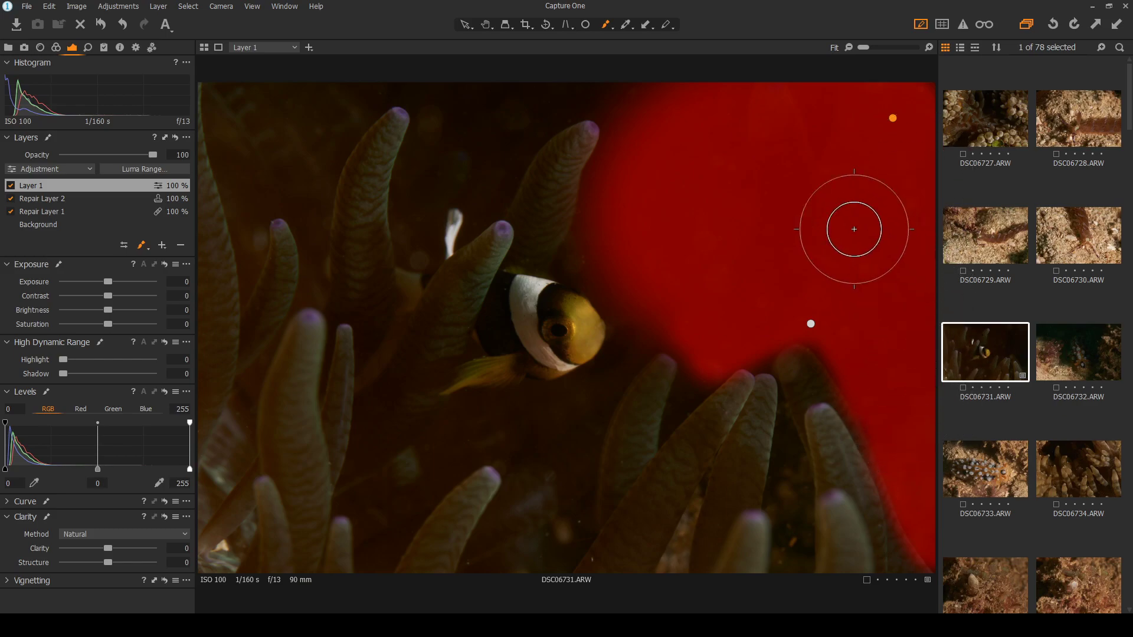
mouse_move(507, 126)
left_mouse_down()
mouse_move(438, 149)
mouse_move(441, 181)
mouse_move(493, 158)
mouse_move(503, 109)
mouse_move(548, 79)
mouse_move(598, 74)
mouse_move(538, 90)
mouse_move(636, 89)
mouse_move(547, 93)
mouse_move(415, 206)
mouse_move(472, 165)
mouse_move(421, 98)
mouse_move(442, 99)
mouse_move(403, 71)
mouse_move(267, 101)
mouse_move(370, 76)
mouse_move(284, 99)
mouse_move(266, 124)
mouse_move(317, 88)
mouse_move(322, 124)
mouse_move(333, 119)
mouse_move(277, 121)
mouse_move(271, 145)
mouse_move(310, 151)
mouse_move(258, 177)
left_mouse_up()
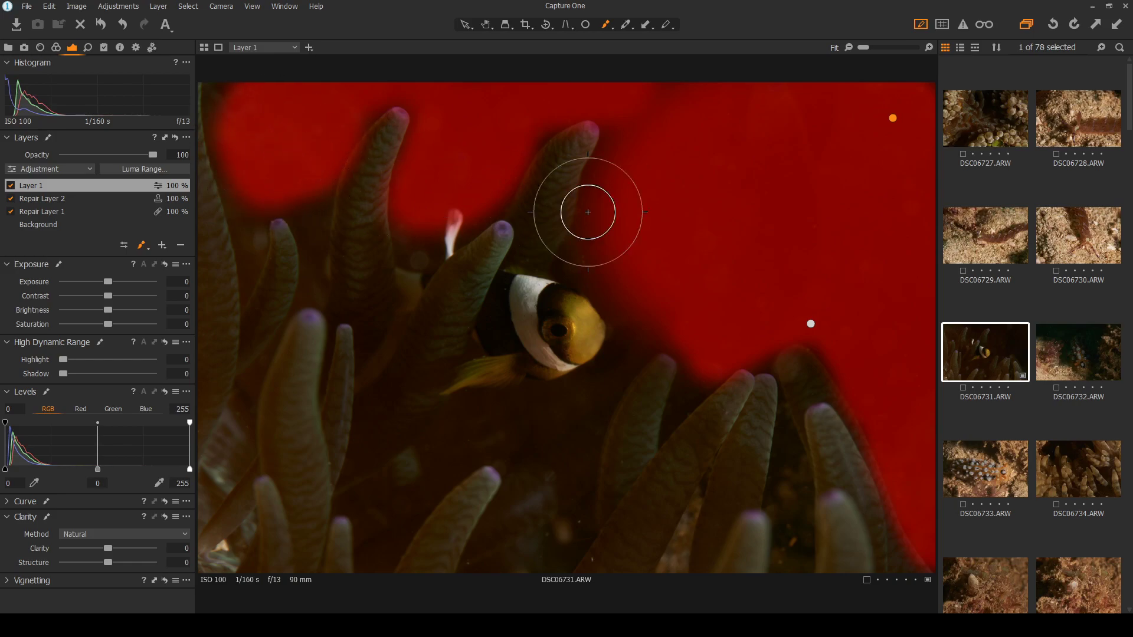
mouse_move(515, 430)
left_mouse_down()
mouse_move(568, 411)
mouse_move(634, 330)
mouse_move(575, 396)
mouse_move(597, 407)
mouse_move(508, 563)
mouse_move(523, 537)
mouse_move(520, 436)
mouse_move(463, 461)
mouse_move(459, 444)
mouse_move(404, 518)
left_mouse_up()
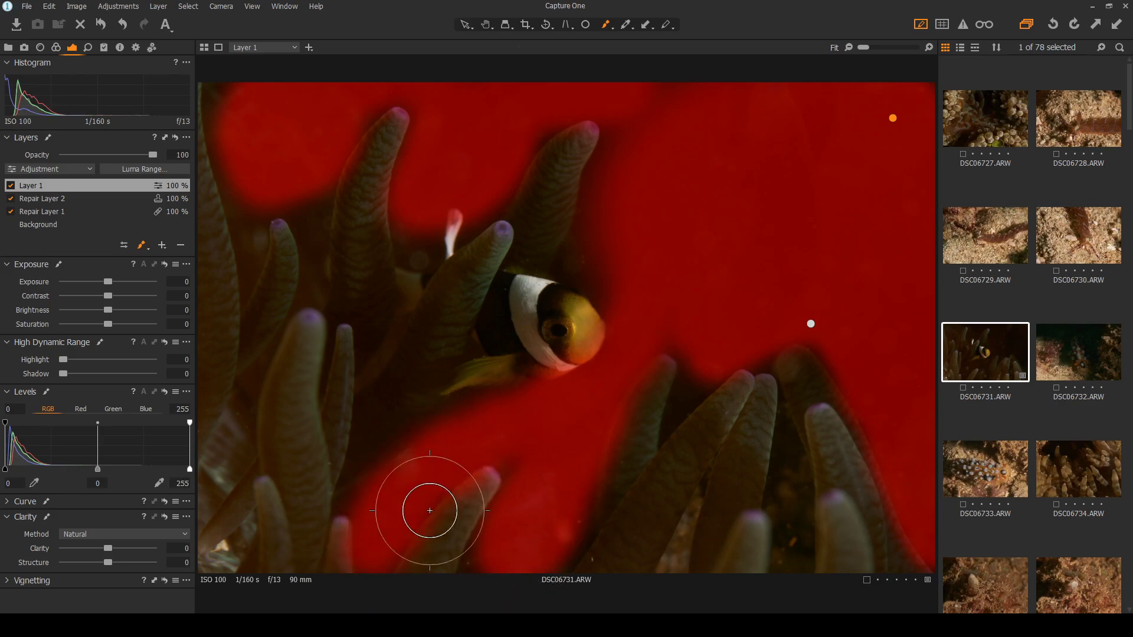
key("m")
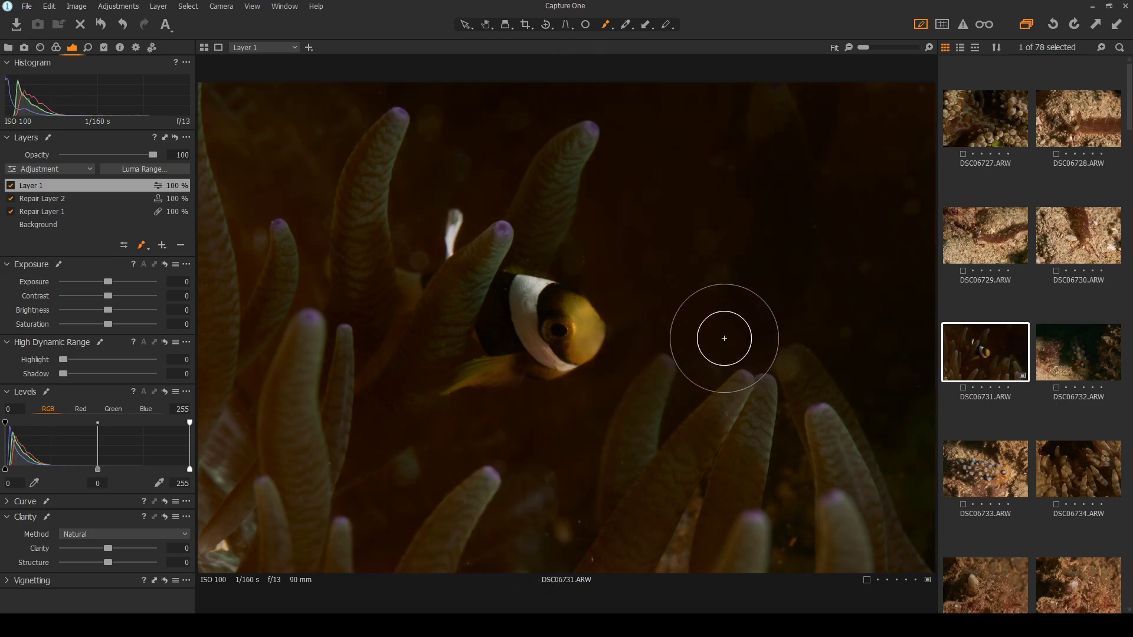
key("m")
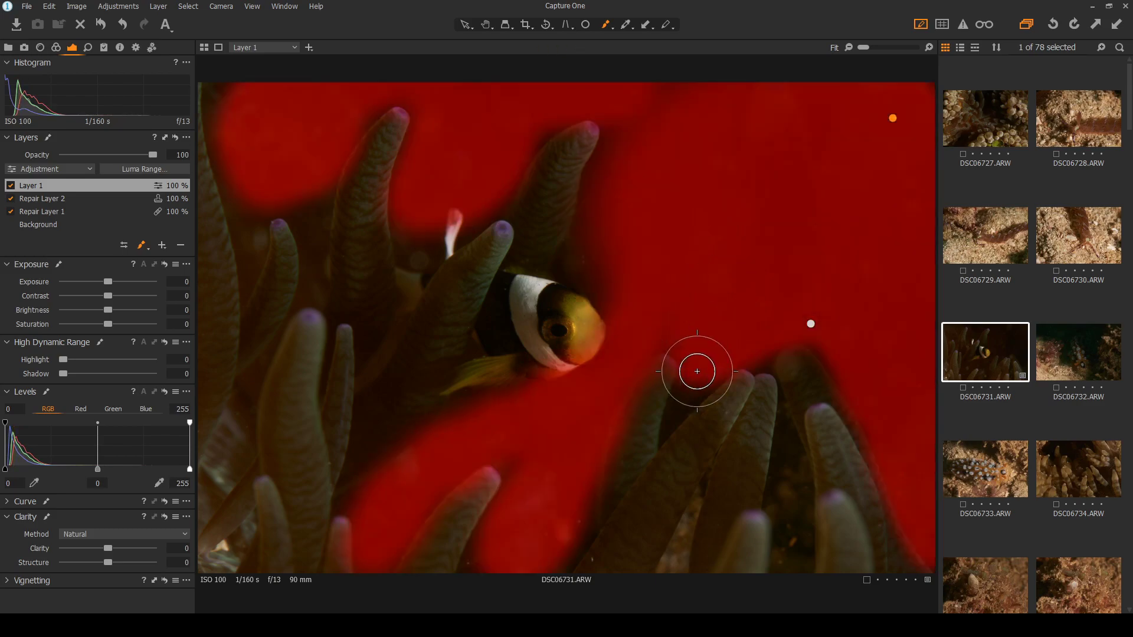
key("m")
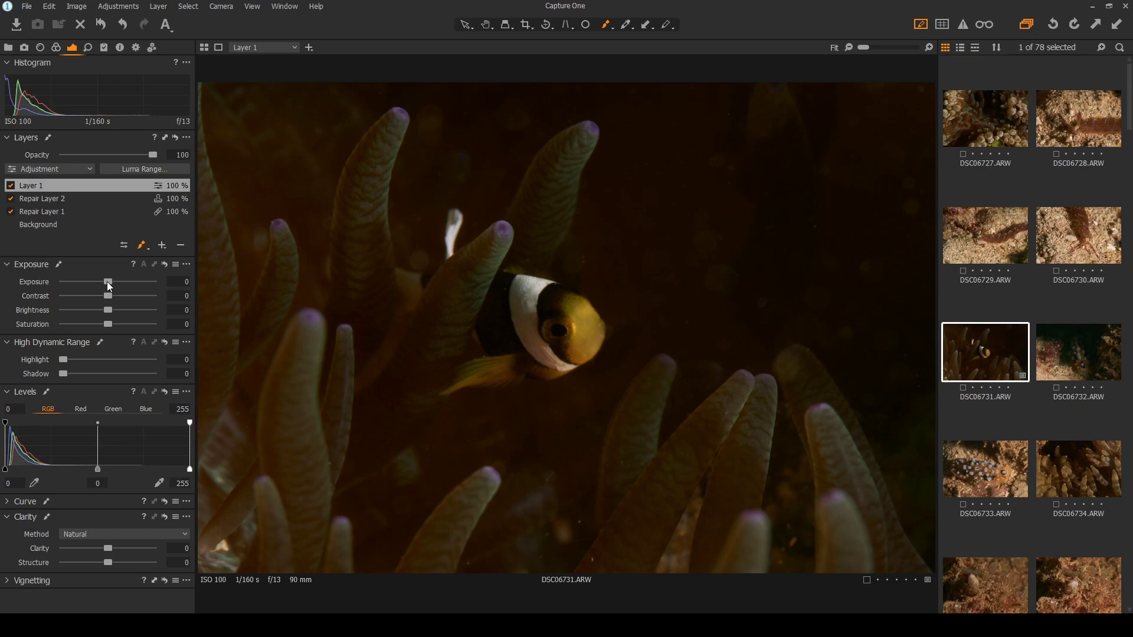
Compare Layer 1 with Background by toggling it off and on, then show the spot-removal marks
scroll(107, 281, "down", 3)
scroll(107, 281, "down", 2)
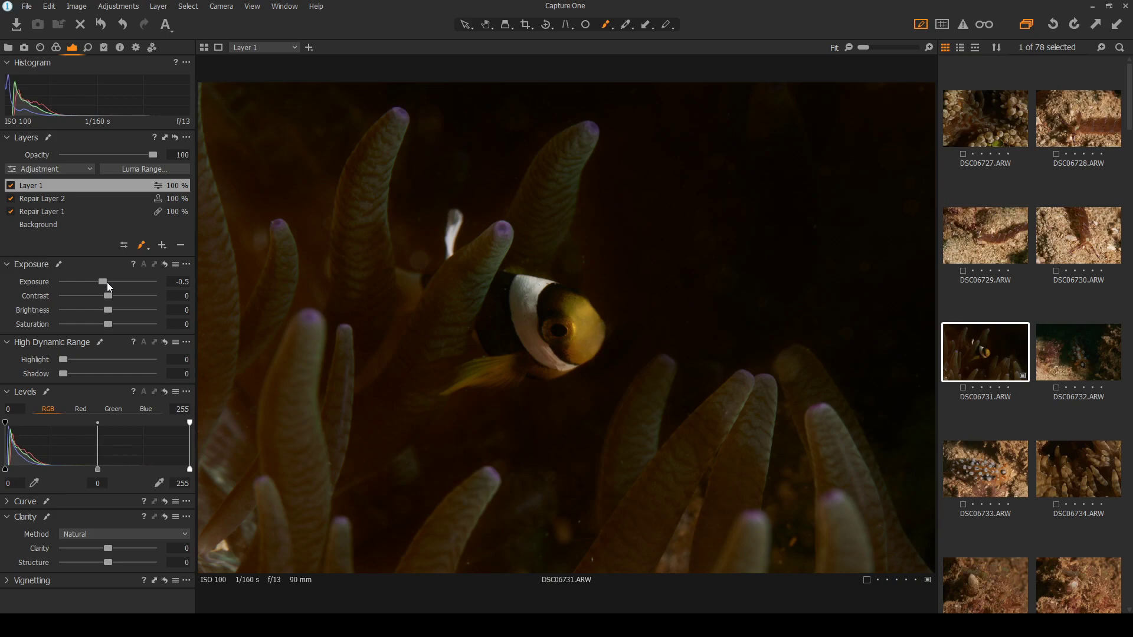
scroll(107, 282, "up", 1)
left_click(75, 225)
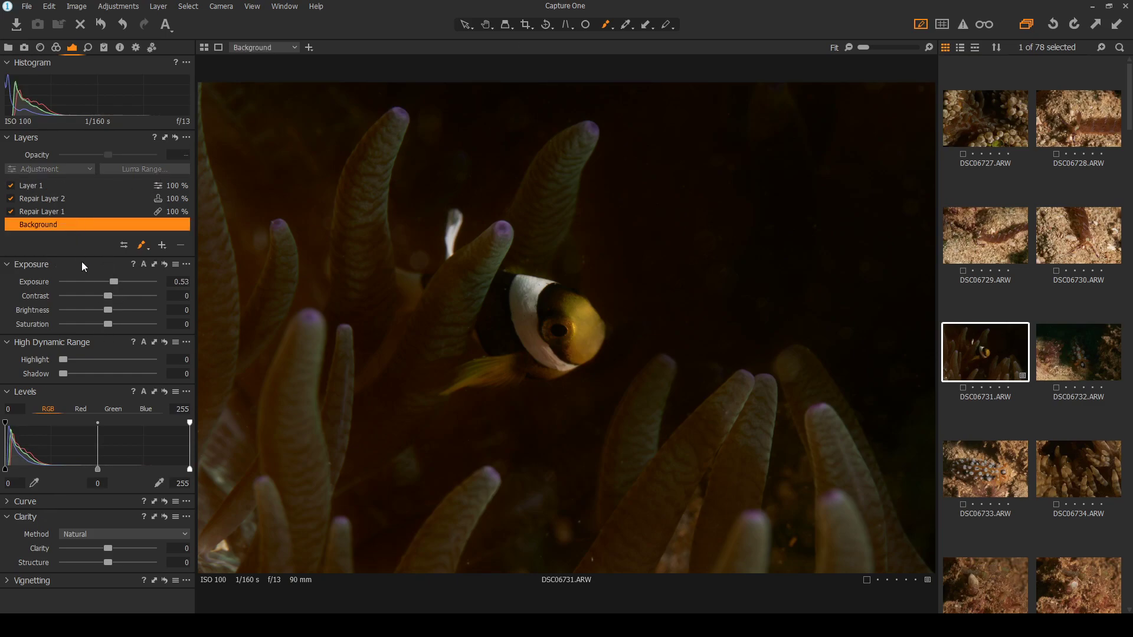
left_click(52, 187)
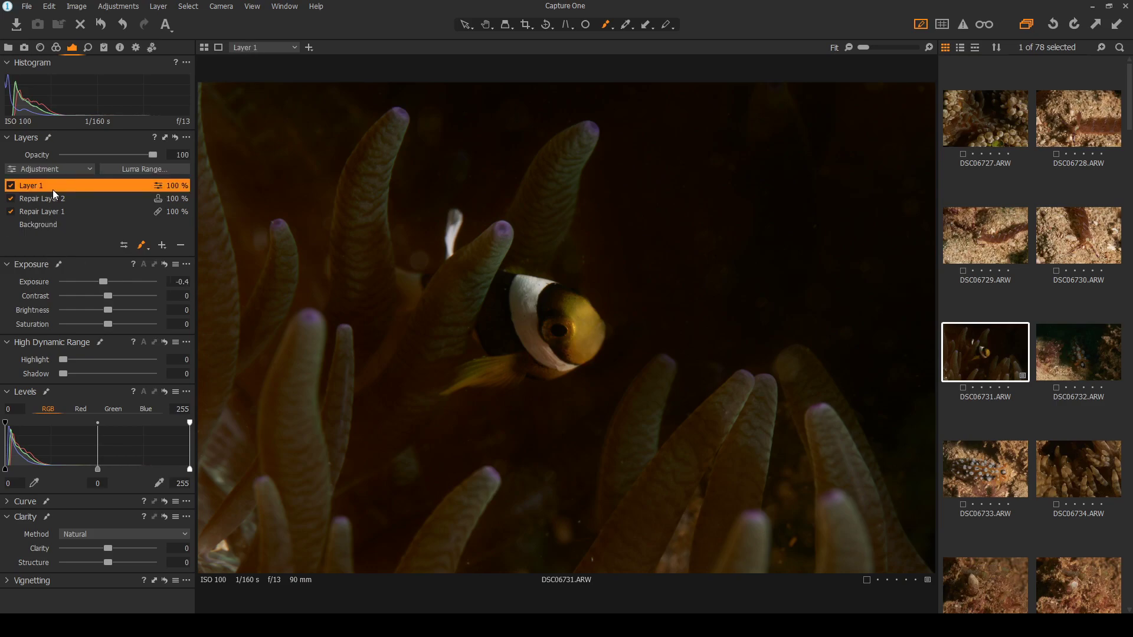
left_click(10, 187)
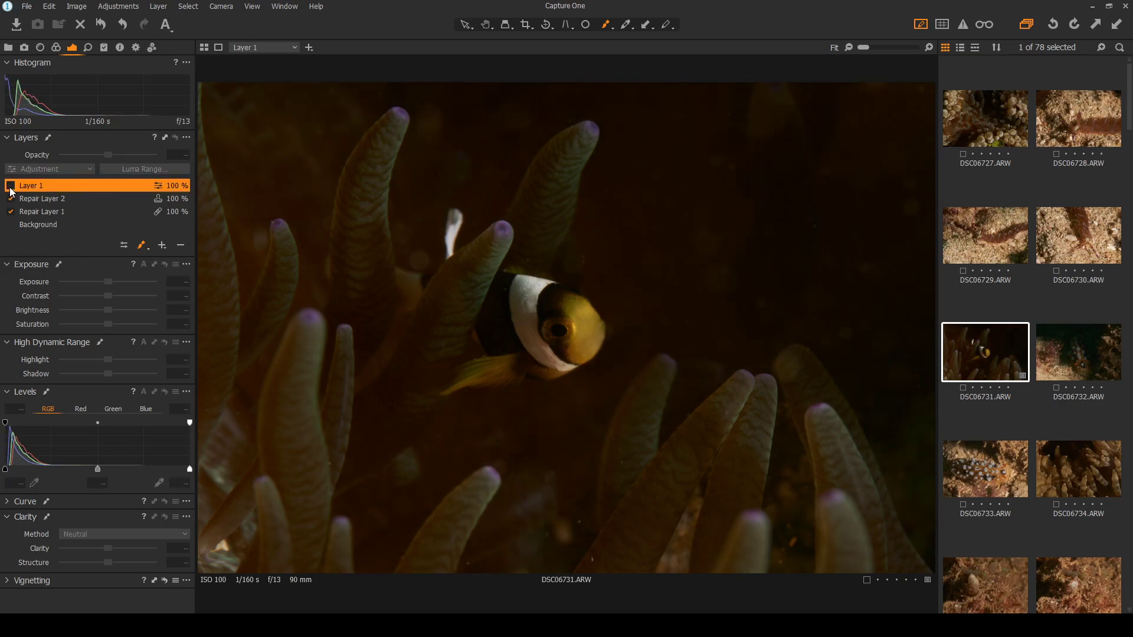
left_click(10, 187)
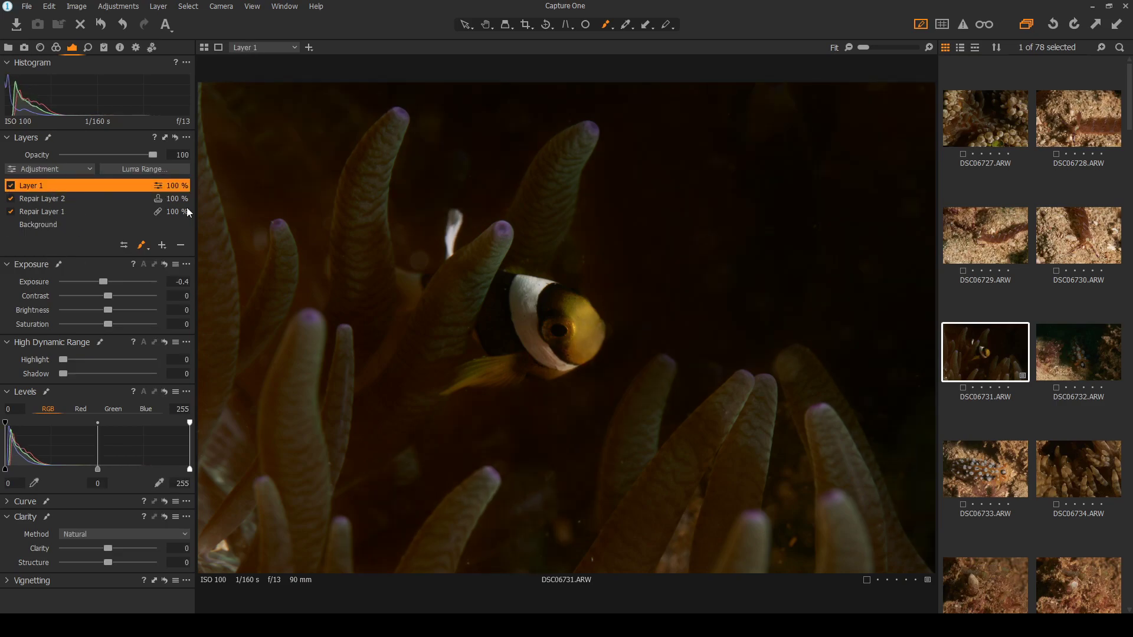
scroll(549, 283, "up", 1)
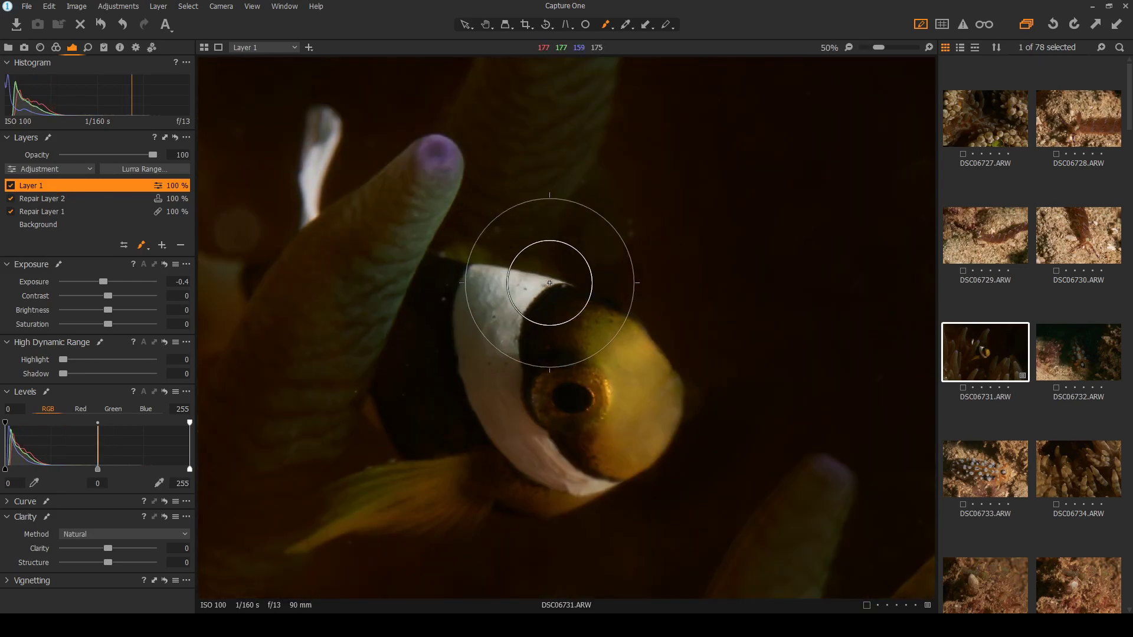
scroll(550, 280, "down", 1)
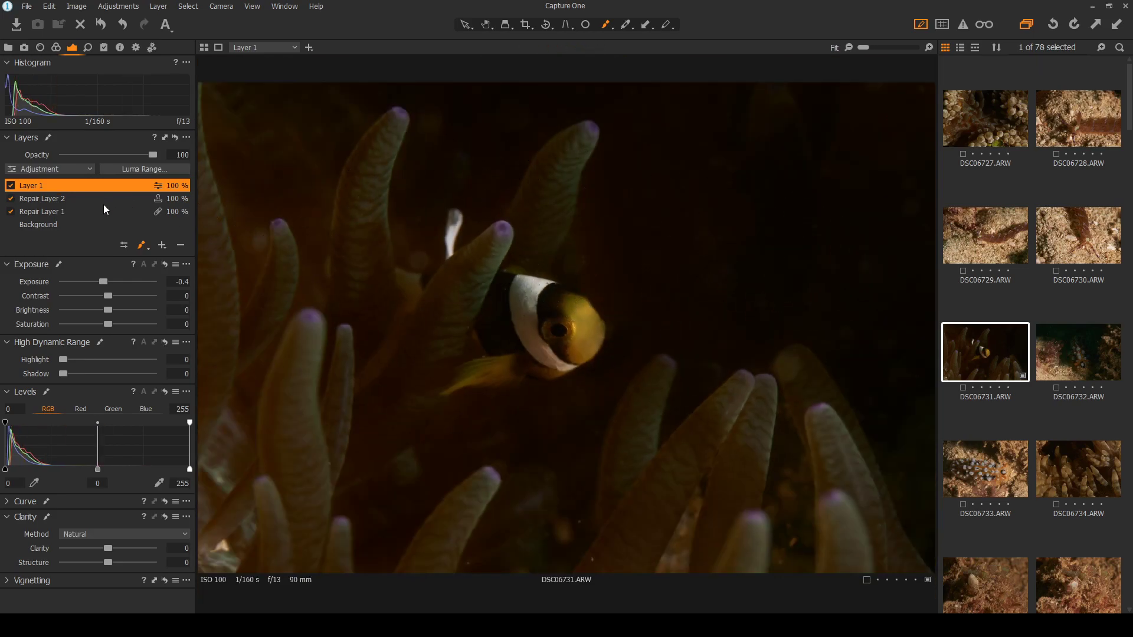
left_click(586, 25)
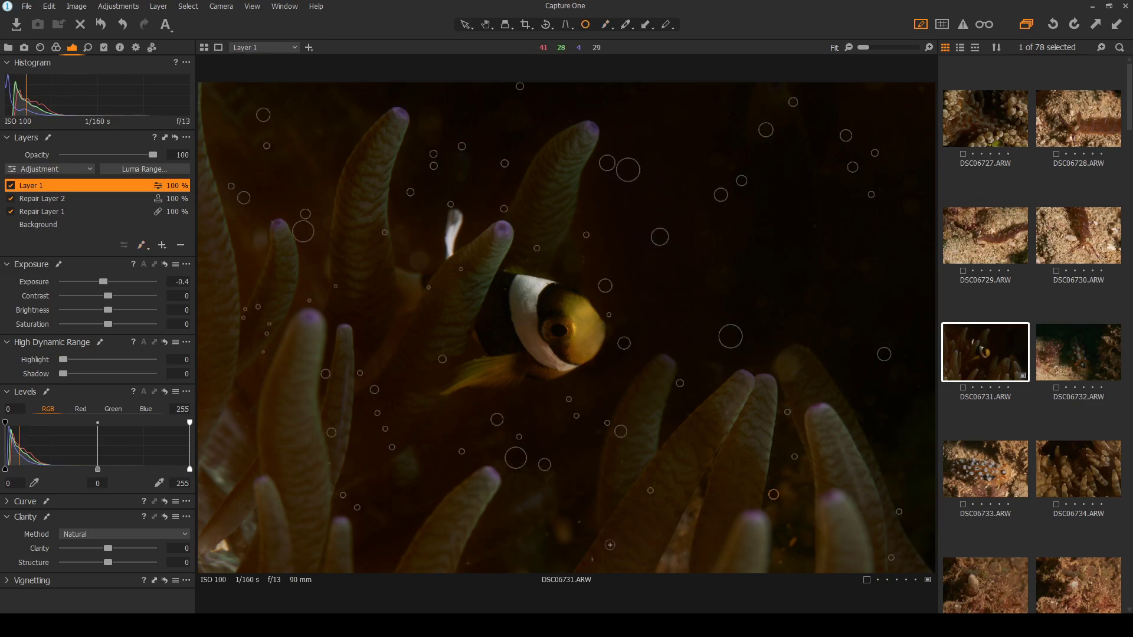
Zoom to 50% and undo the two spot removals made on Layer 1
scroll(590, 561, "up", 2)
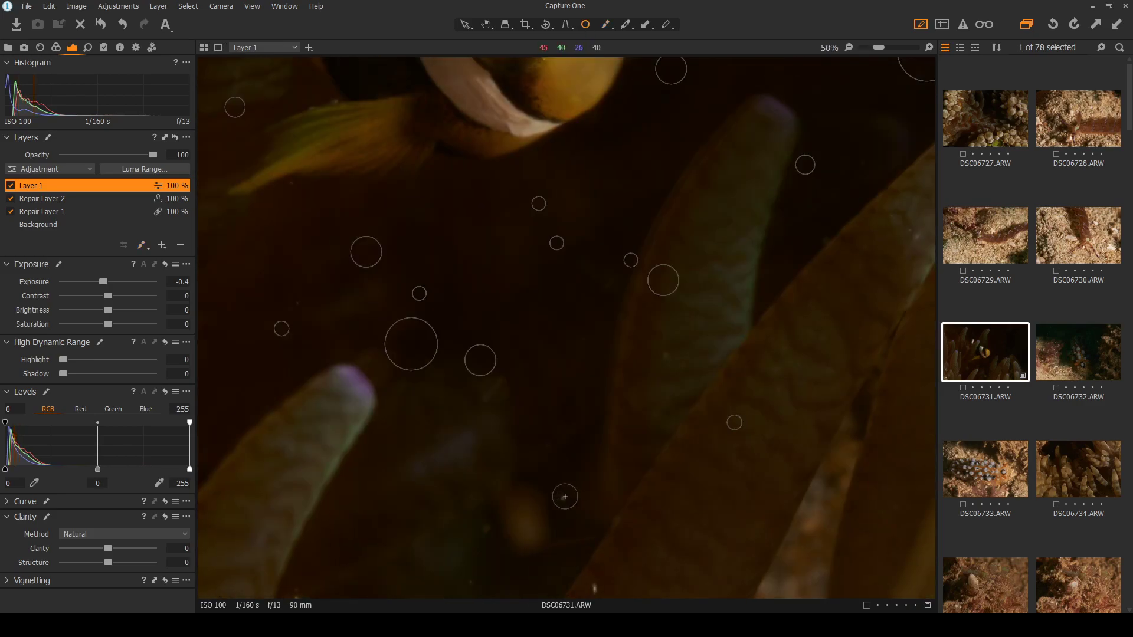
left_click(485, 530)
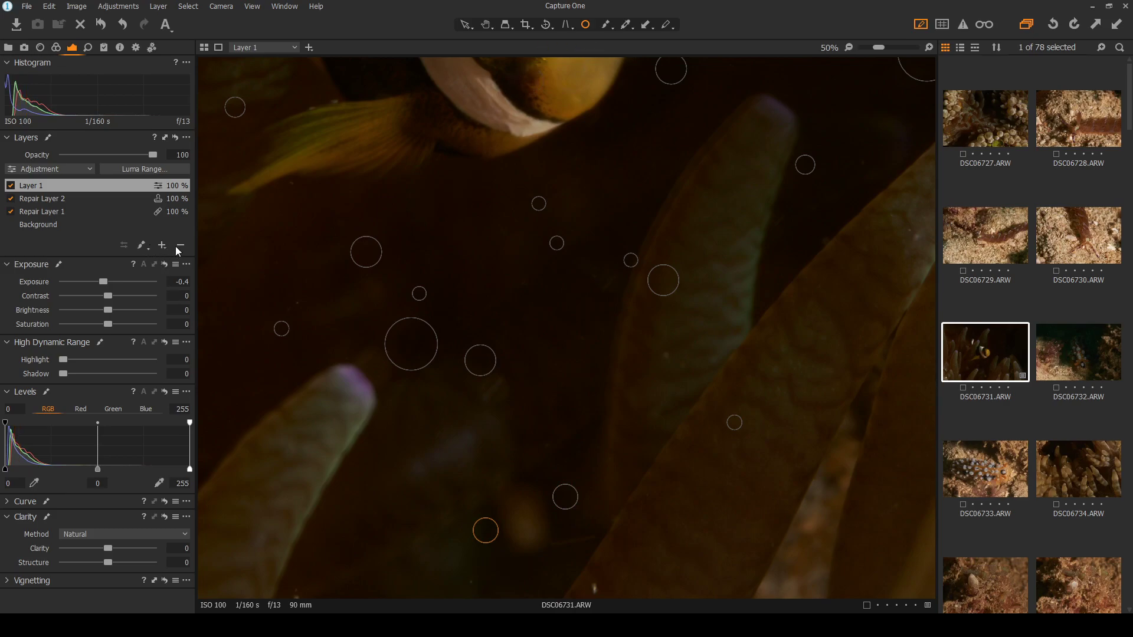
left_click(122, 24)
left_click(122, 23)
Heal three backscatter specks in the dark water below the clownfish on Repair Layer 1
left_click(73, 211)
left_click(563, 497)
left_click(484, 527)
left_click(593, 588)
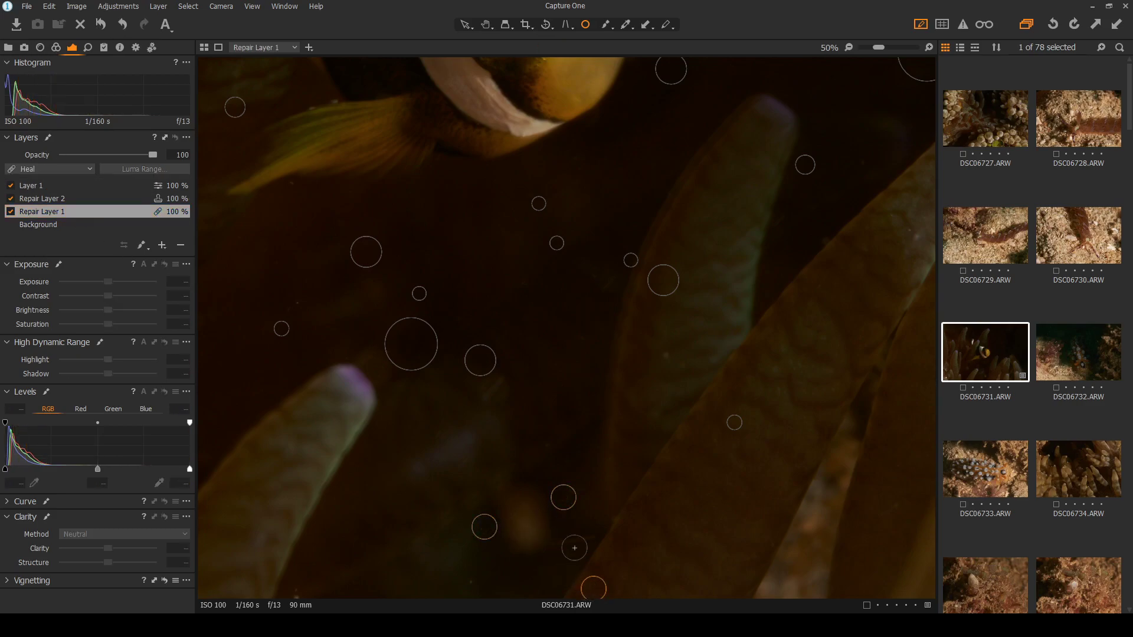
Fit the photo to view and review the heal spots on the Background and Repair Layer 1
key("ctrl+0")
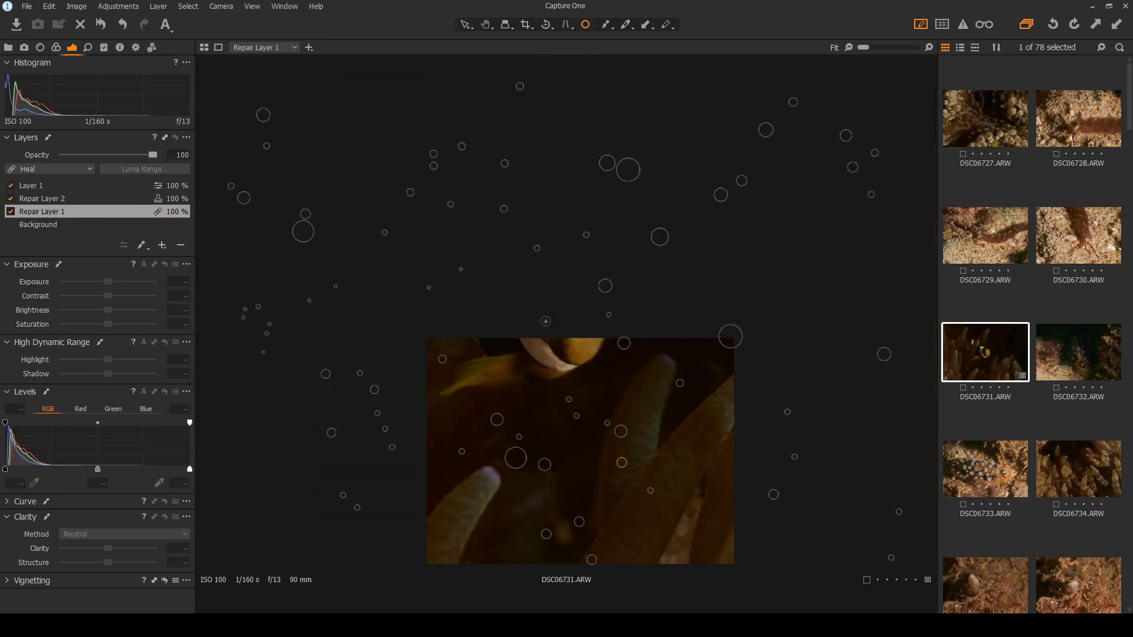
left_click(465, 23)
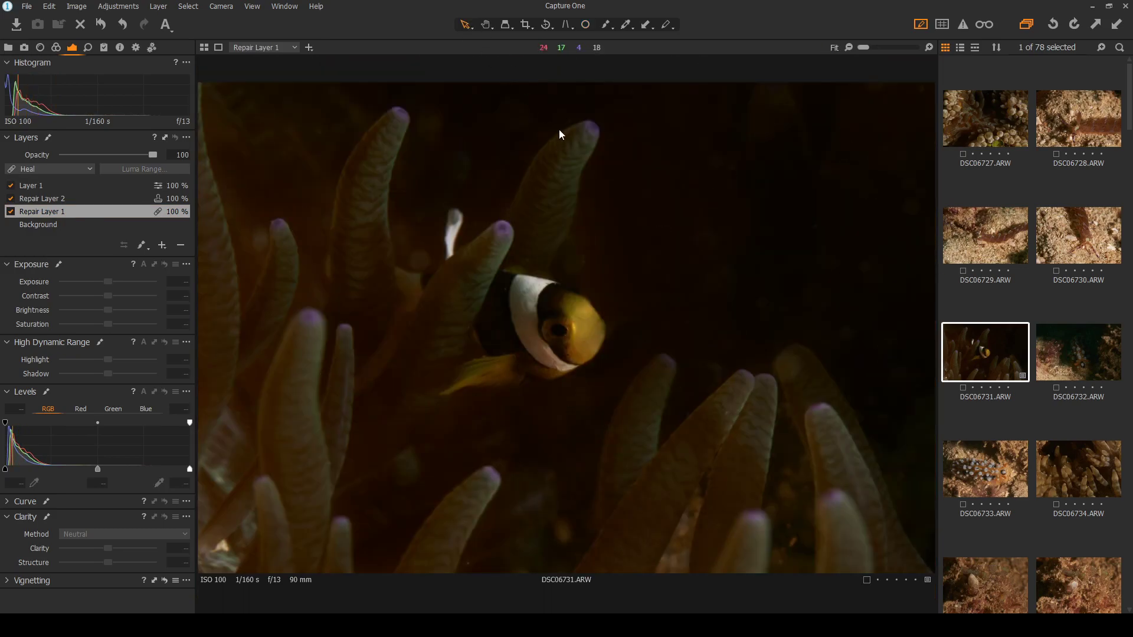
left_click(75, 226)
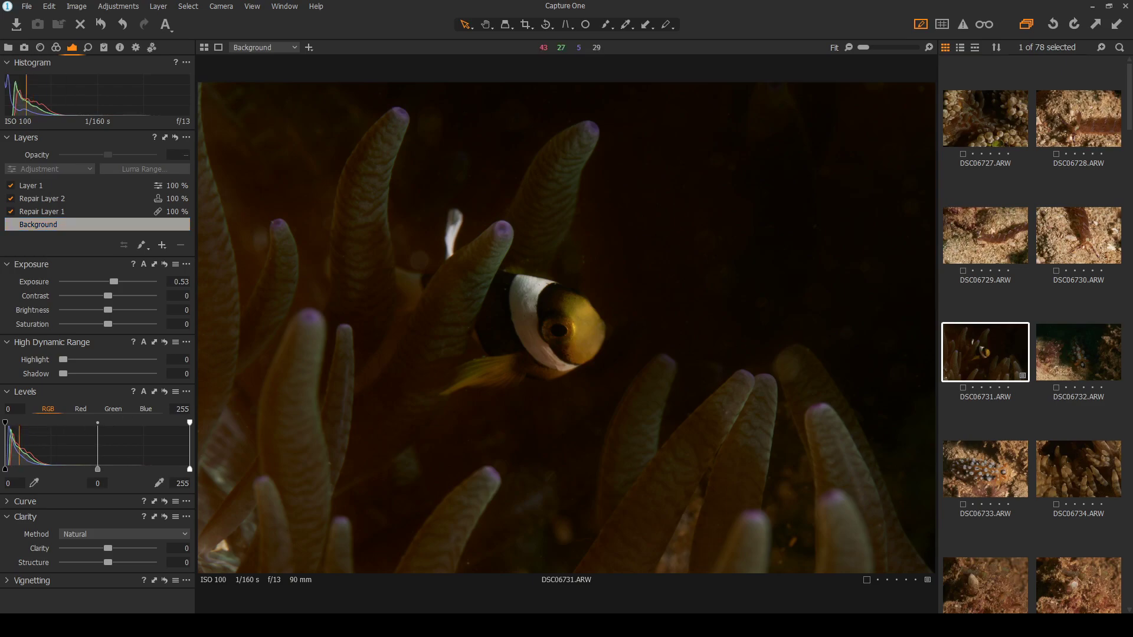
left_click(70, 225)
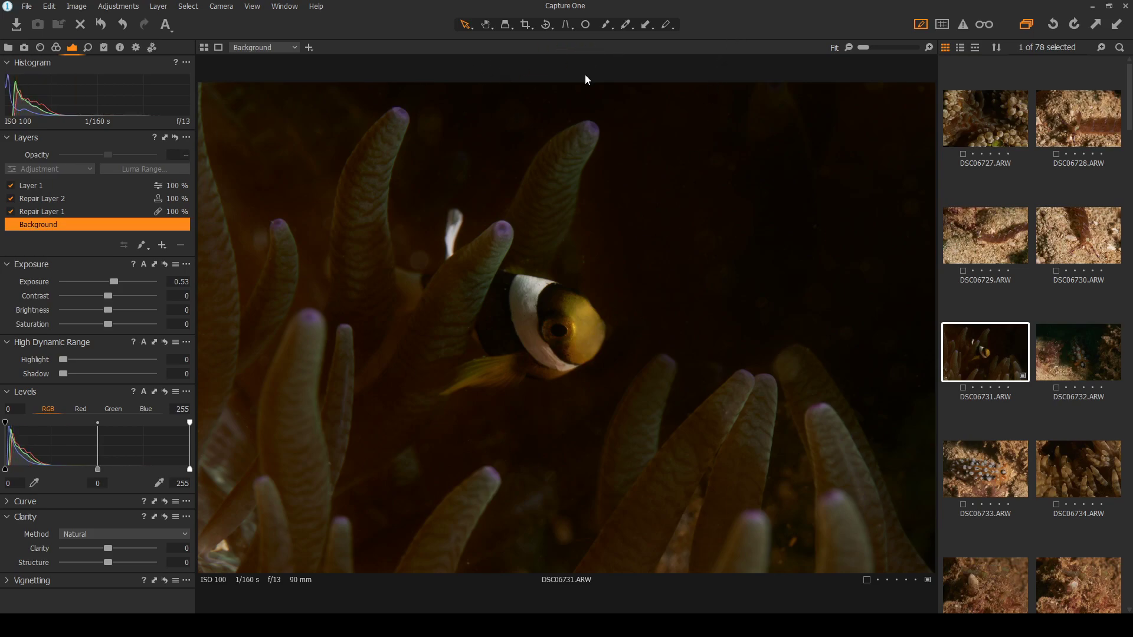
left_click(96, 211)
left_click(587, 24)
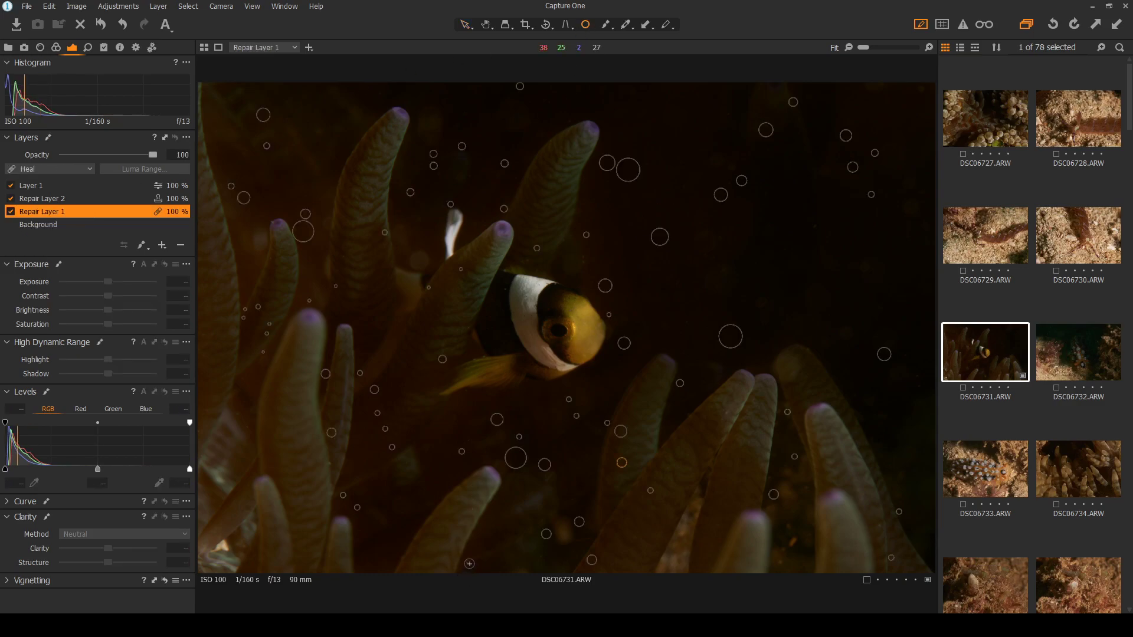
left_click(465, 26)
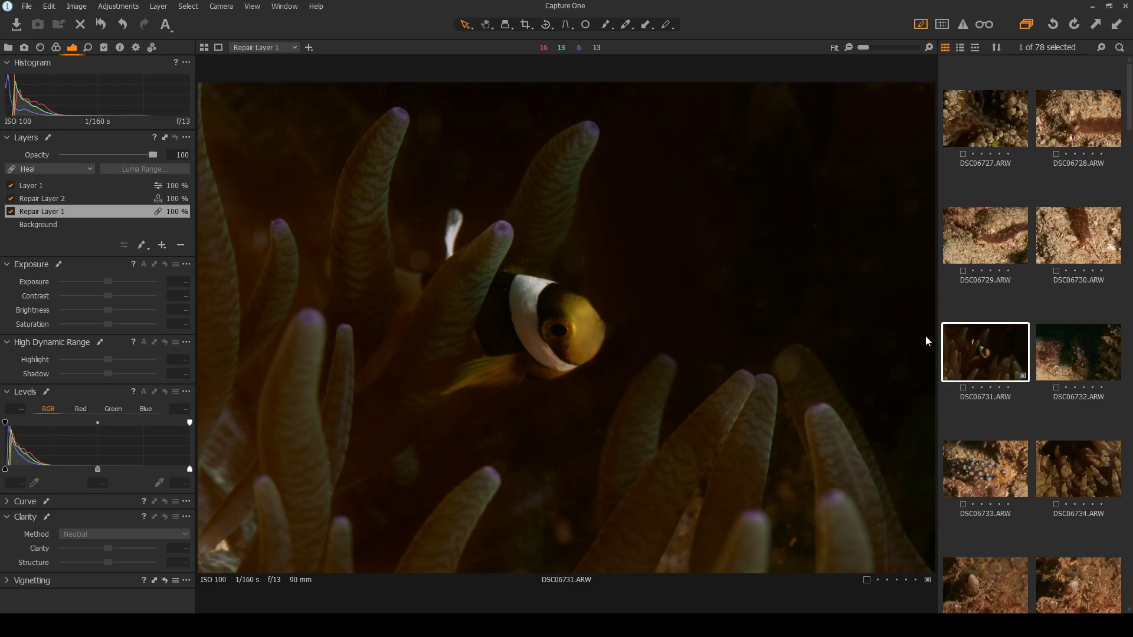
Raise the Background exposure, set Layer 1's exposure to -0.77, and check at 50% zoom
left_click(65, 228)
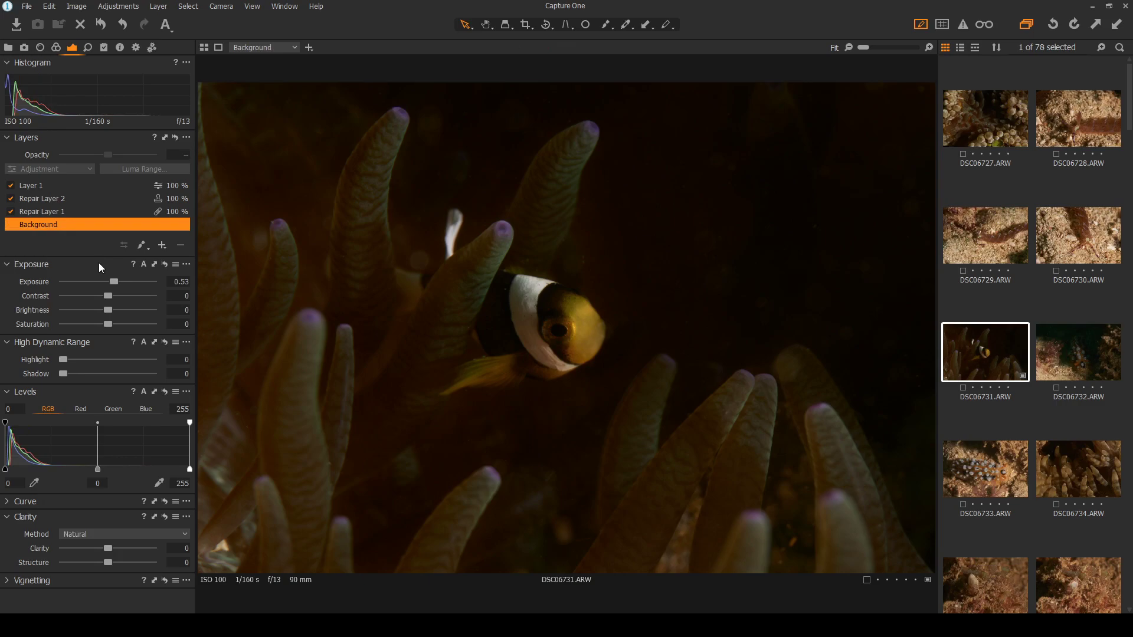
left_click_drag(115, 283, 119, 284)
left_click(83, 186)
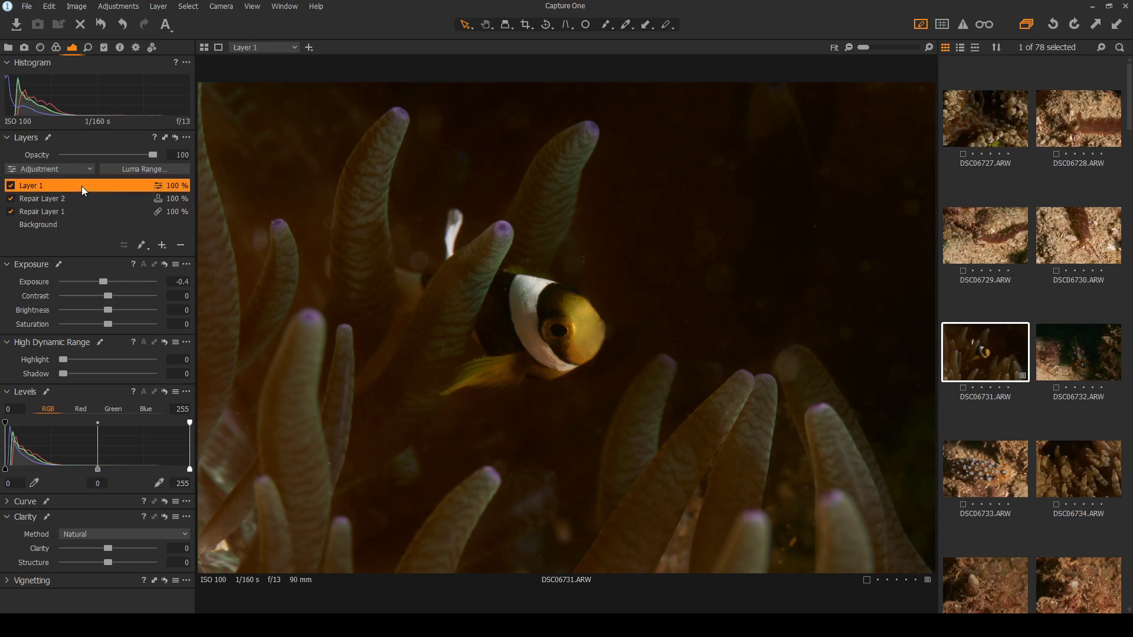
left_click_drag(104, 282, 99, 283)
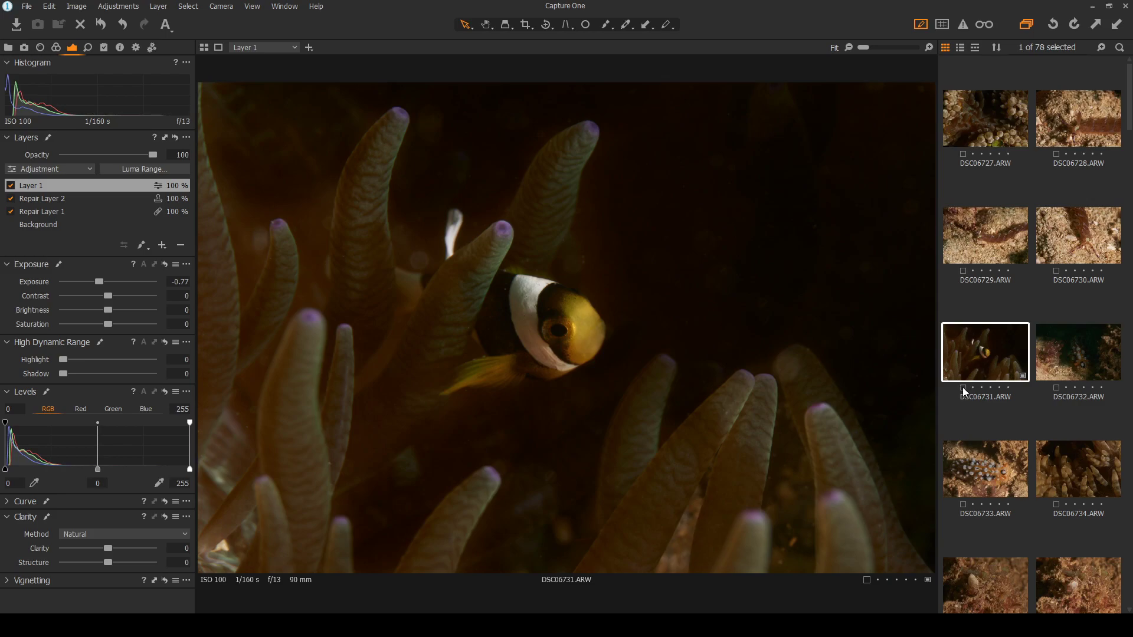
scroll(538, 311, "up", 2)
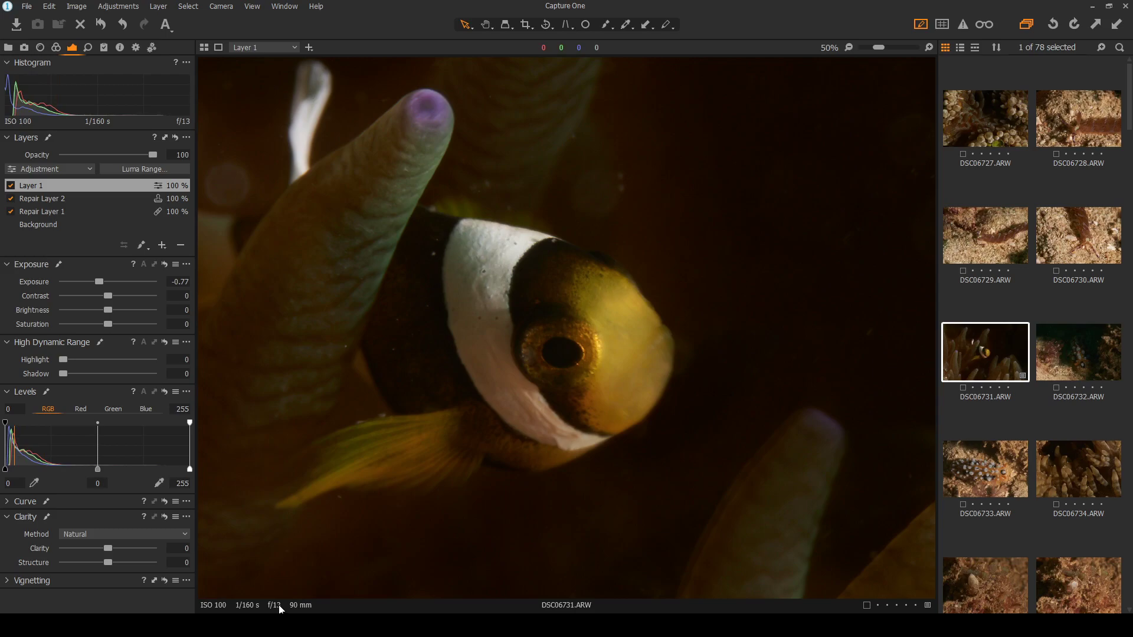
scroll(517, 403, "down", 2)
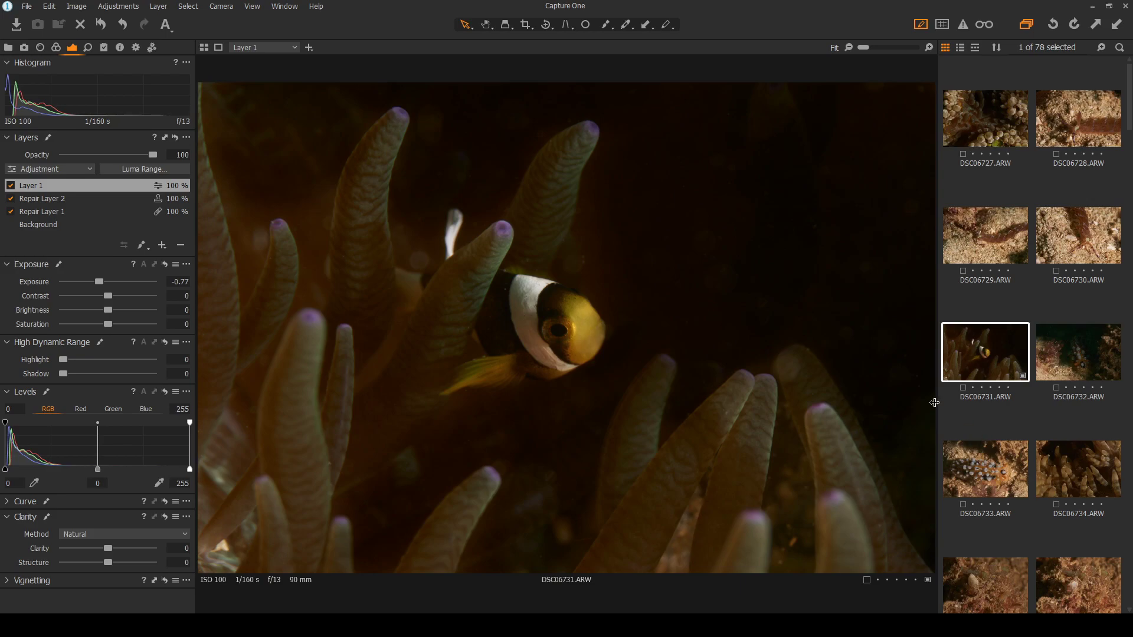
Tag clownfish photo DSC06731 green, then move on to nudibranch photo DSC06732
left_click(954, 423)
left_click(999, 359)
key("plus")
left_click(954, 421)
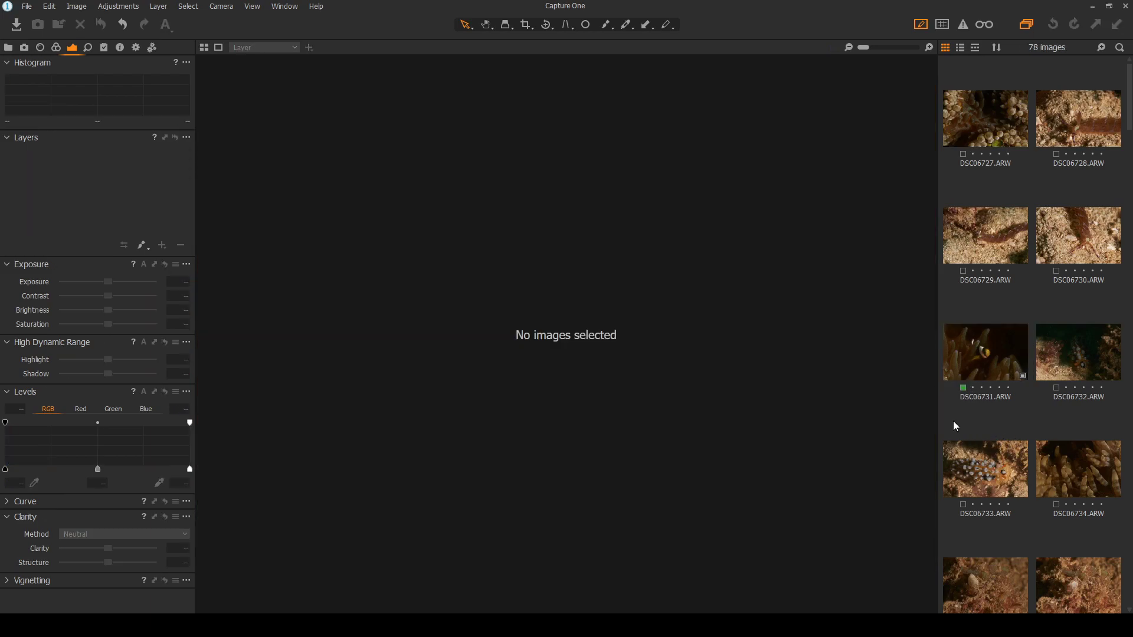
left_click(994, 343)
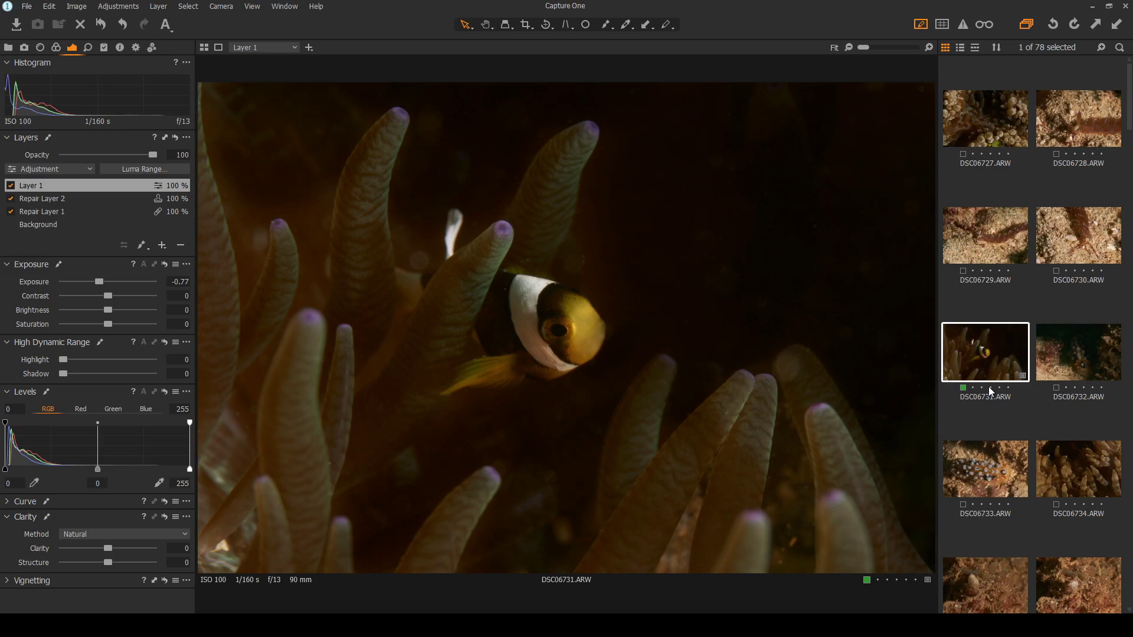
left_click(1075, 354)
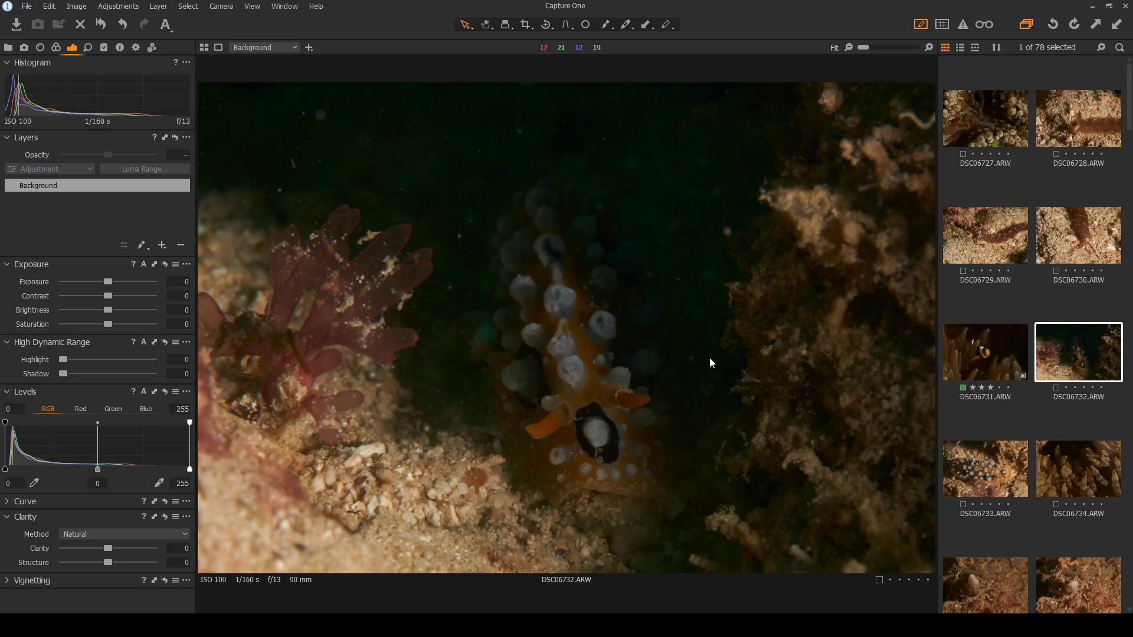
Open the orange nudibranch photo DSC06733 from the browser
left_click(1003, 466)
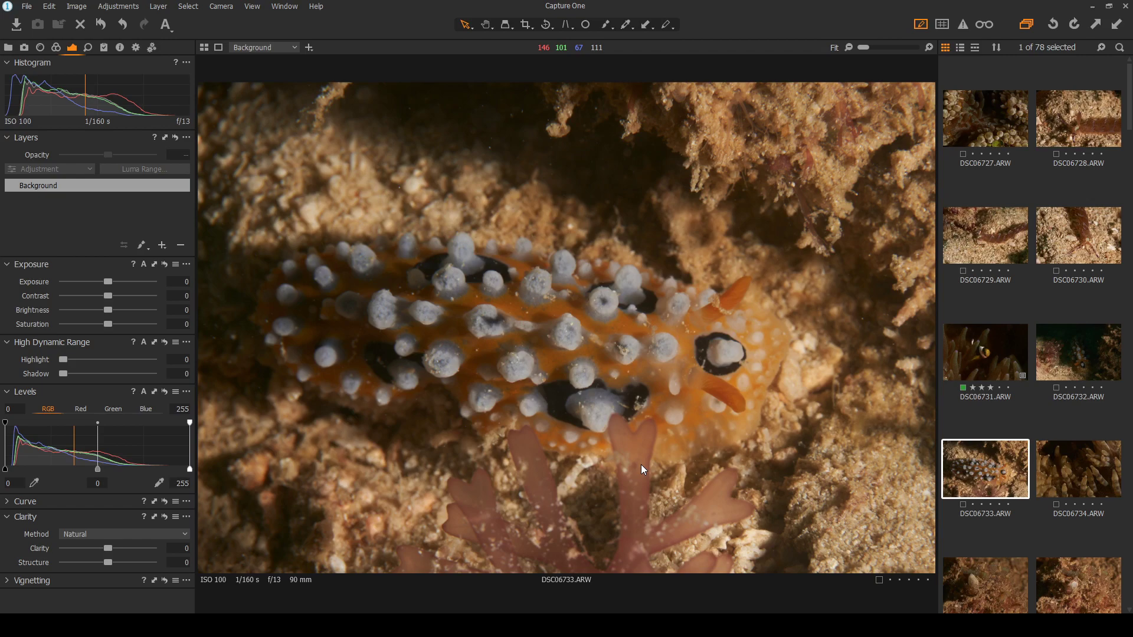
Return to the darker nudibranch photo DSC06732 in the browser
left_click(1088, 364)
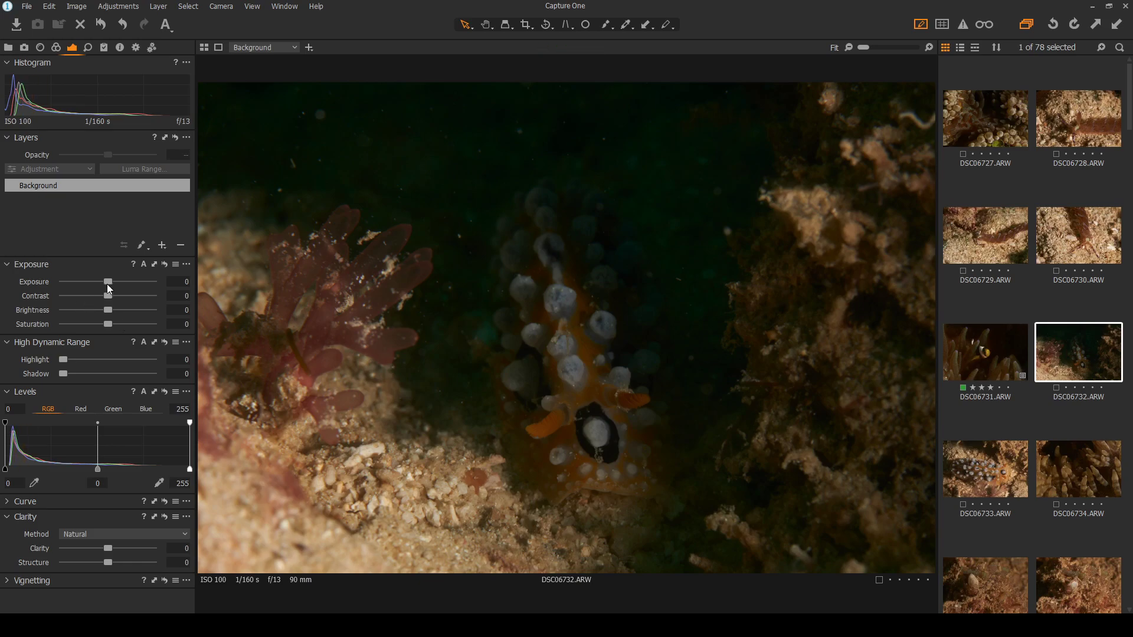
Set DSC06732 to exposure 1.16, highlight 100 and shadow 29, checking at 50% zoom
left_click_drag(111, 284, 127, 285)
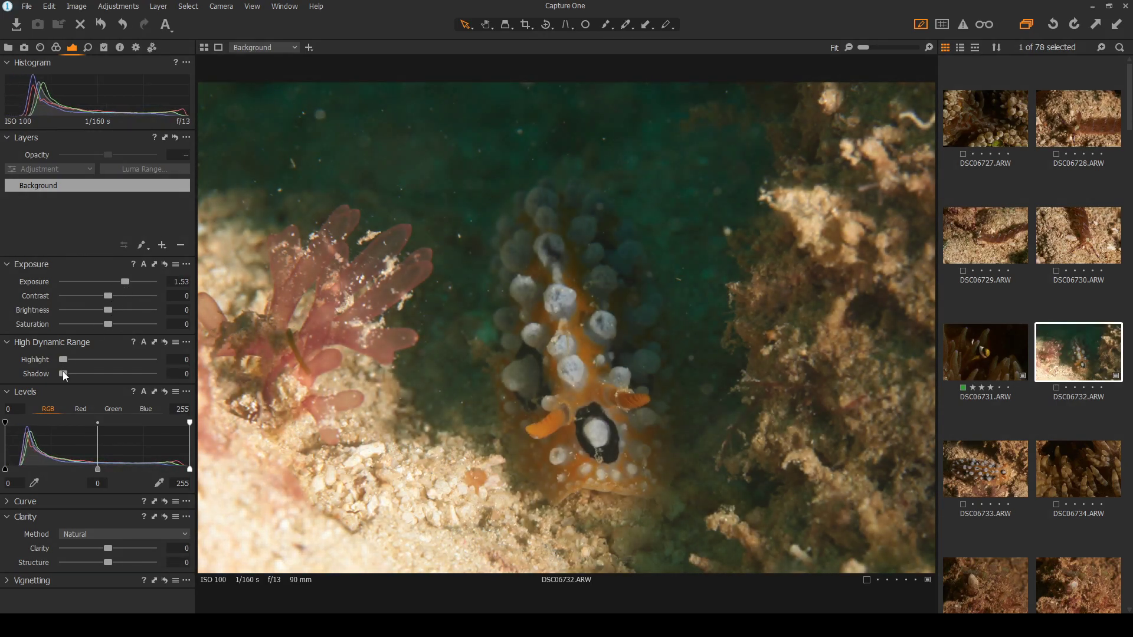
left_click_drag(66, 363, 157, 359)
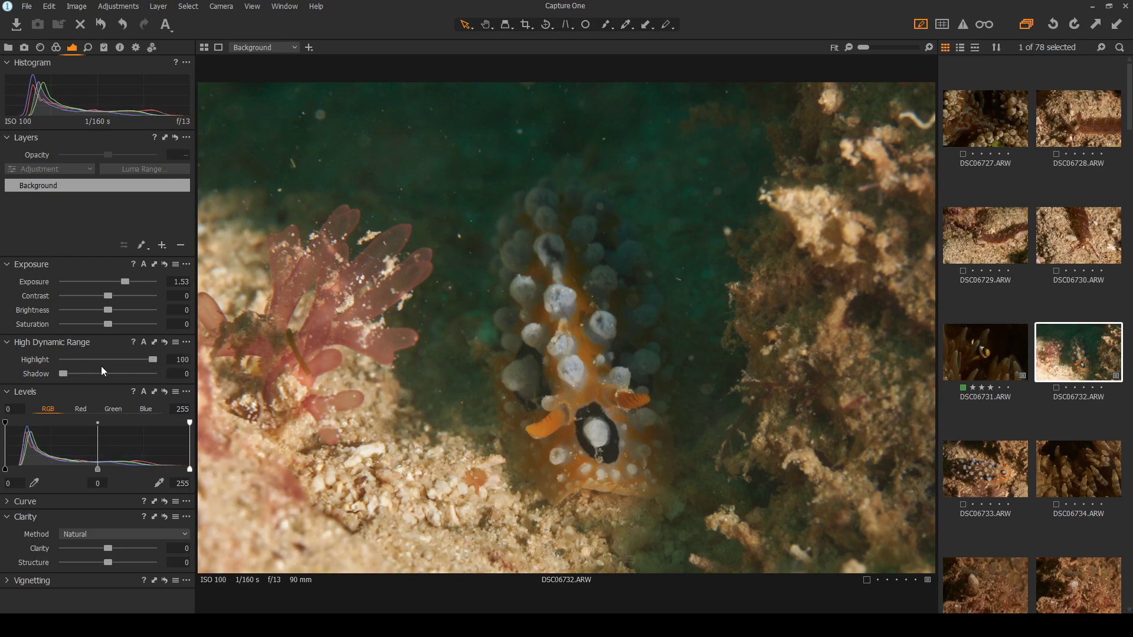
left_click_drag(63, 372, 88, 376)
left_click_drag(121, 289, 116, 287)
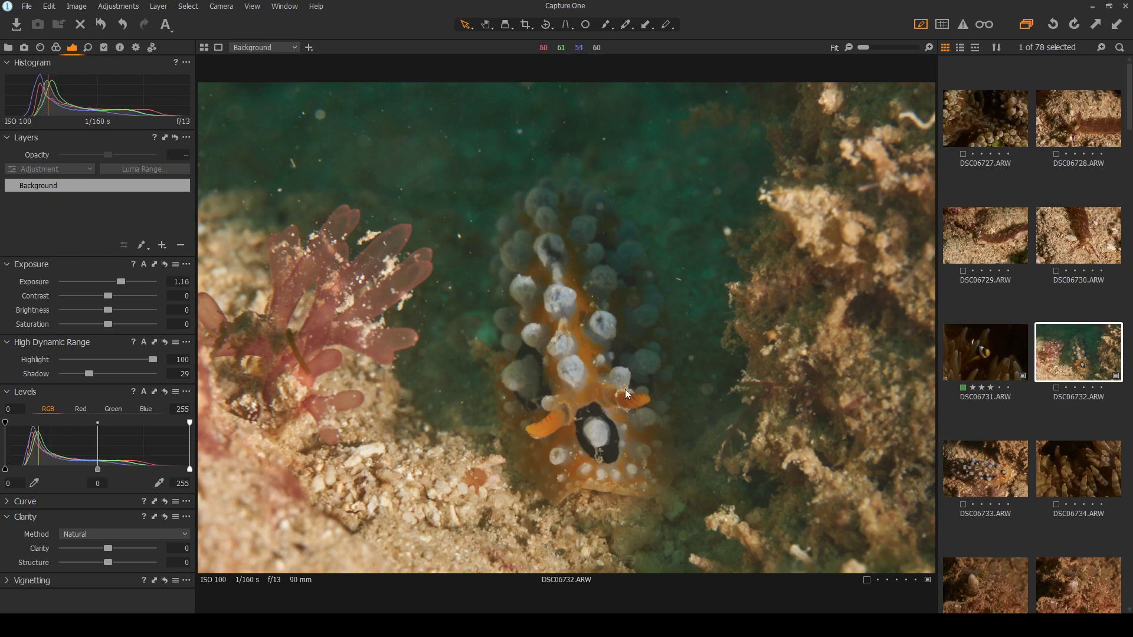
scroll(578, 380, "up", 3)
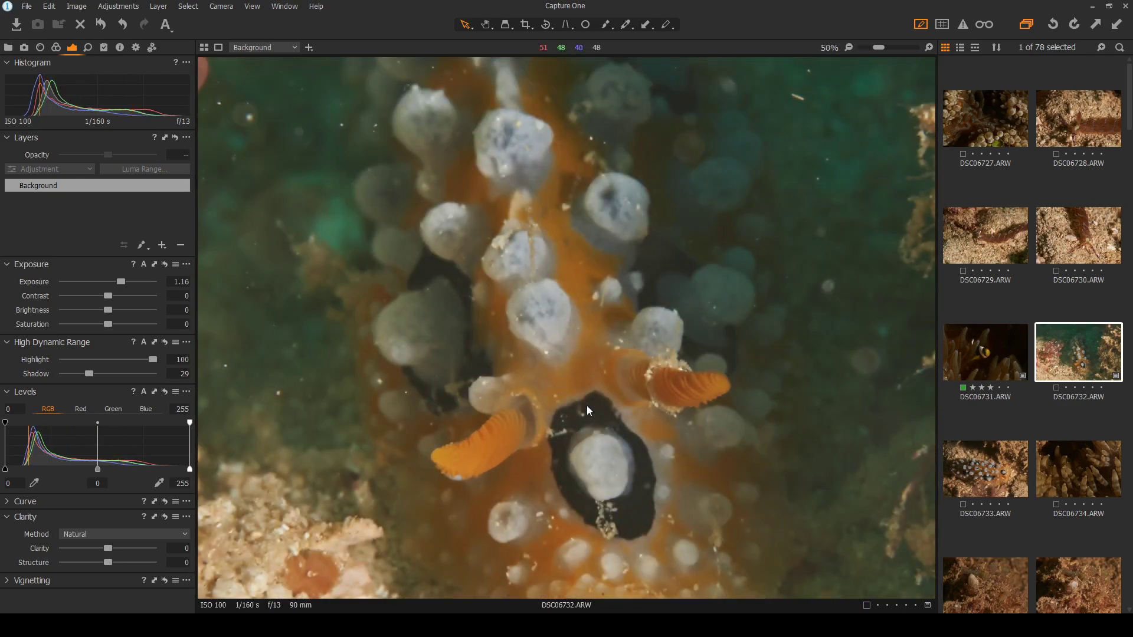
scroll(586, 405, "down", 3)
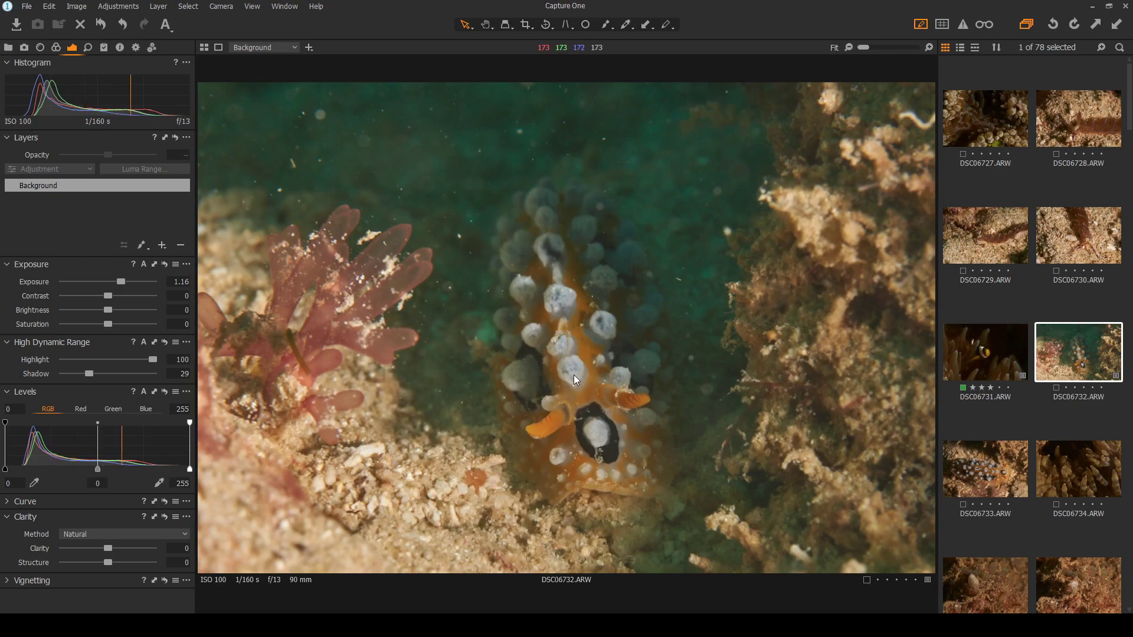
On DSC06733, set highlight to 100, shadow to 13 and exposure to 0.42
left_click(961, 478)
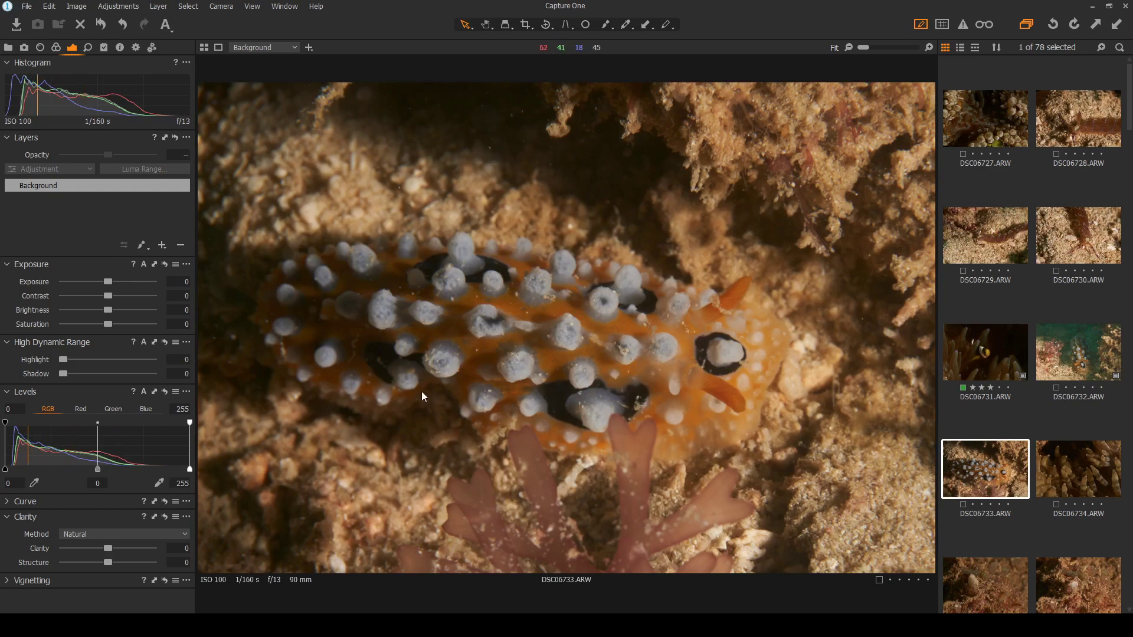
left_click_drag(67, 372, 161, 356)
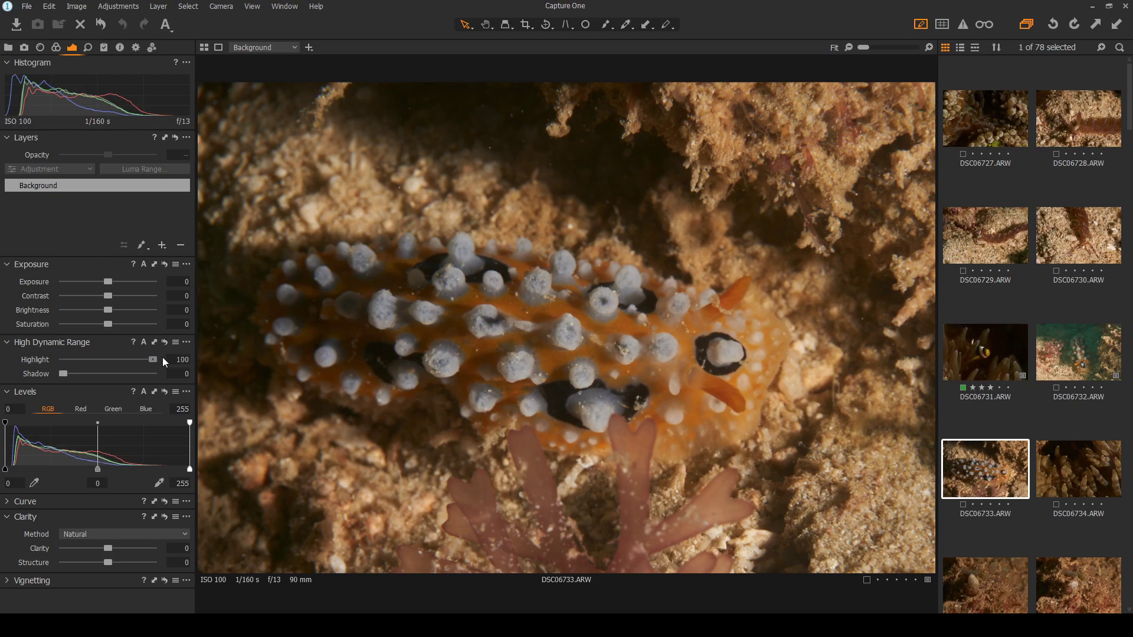
left_click_drag(62, 374, 73, 376)
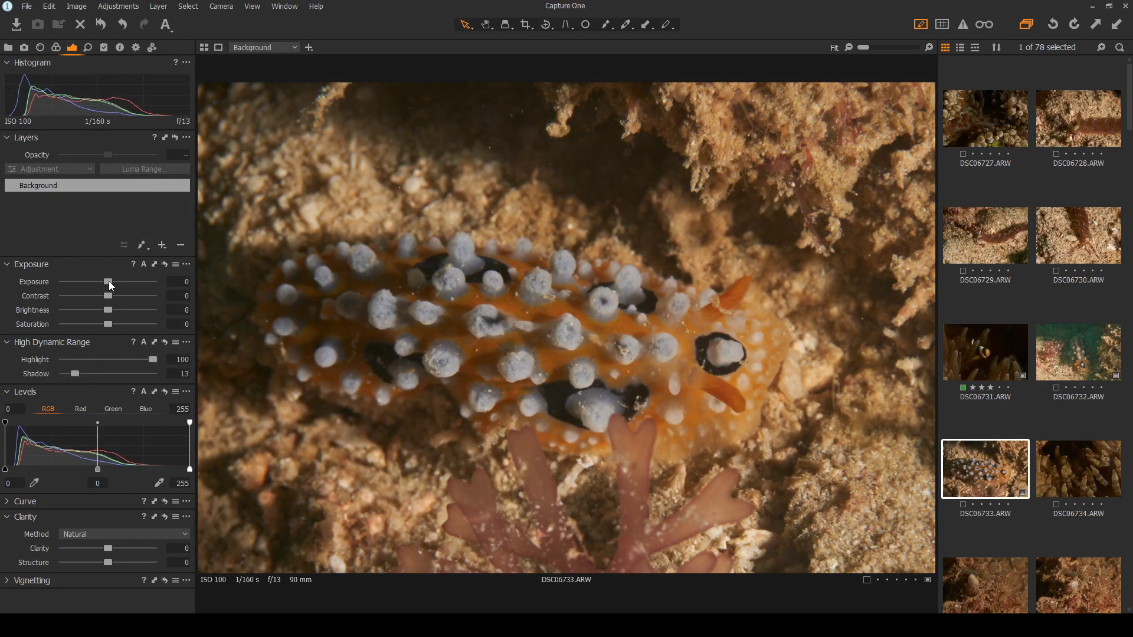
left_click_drag(108, 284, 113, 281)
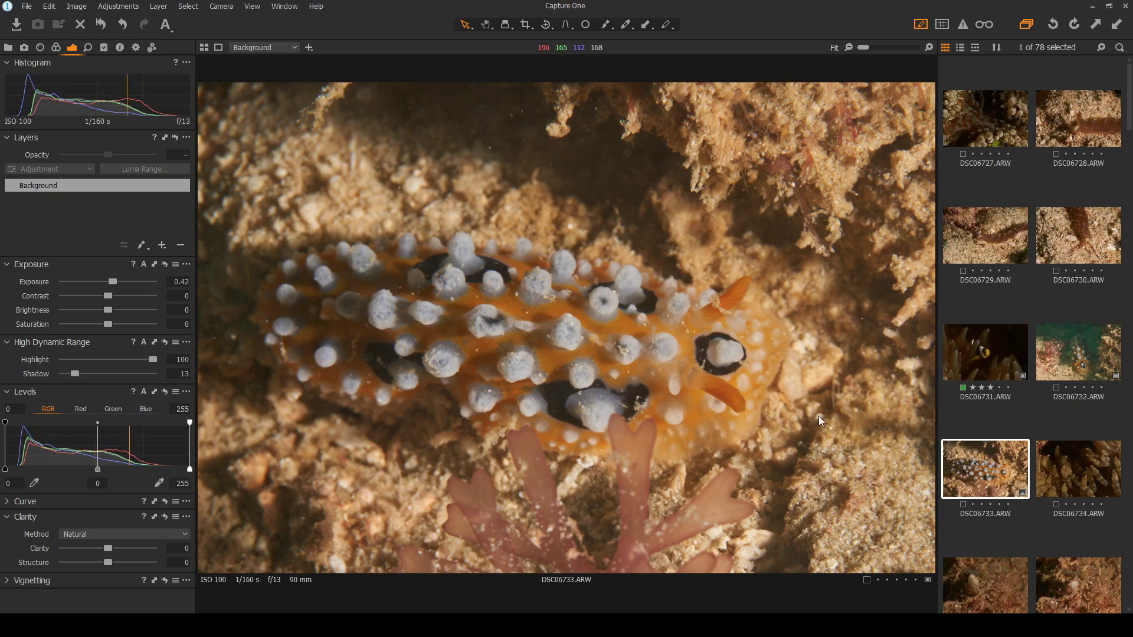
left_click(1081, 459)
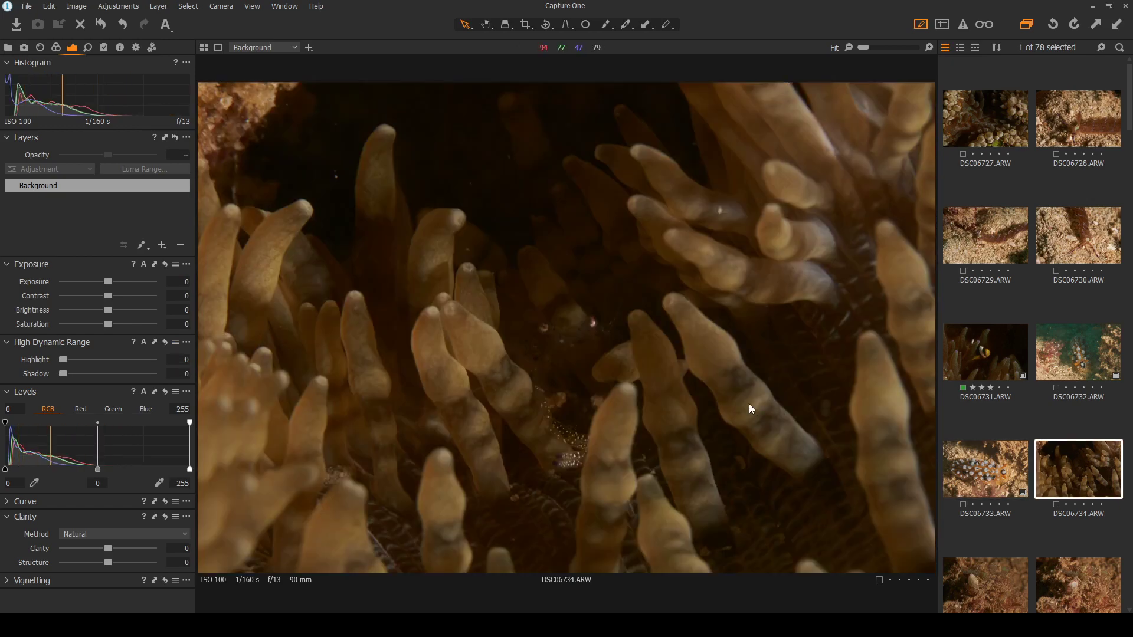
left_click(1006, 493)
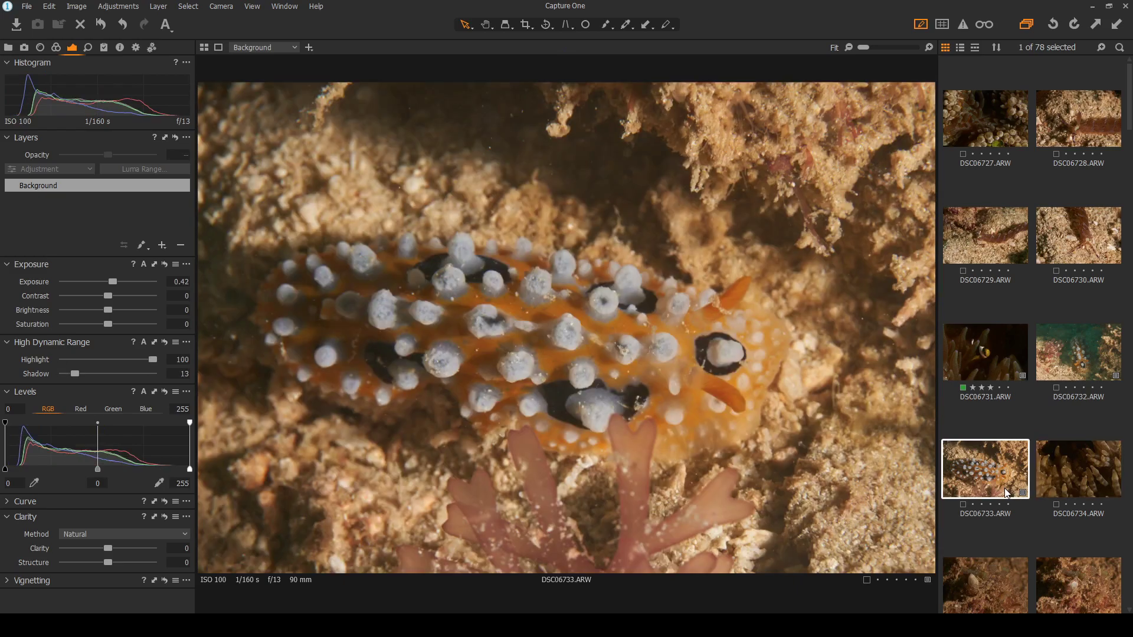
left_click(1075, 474)
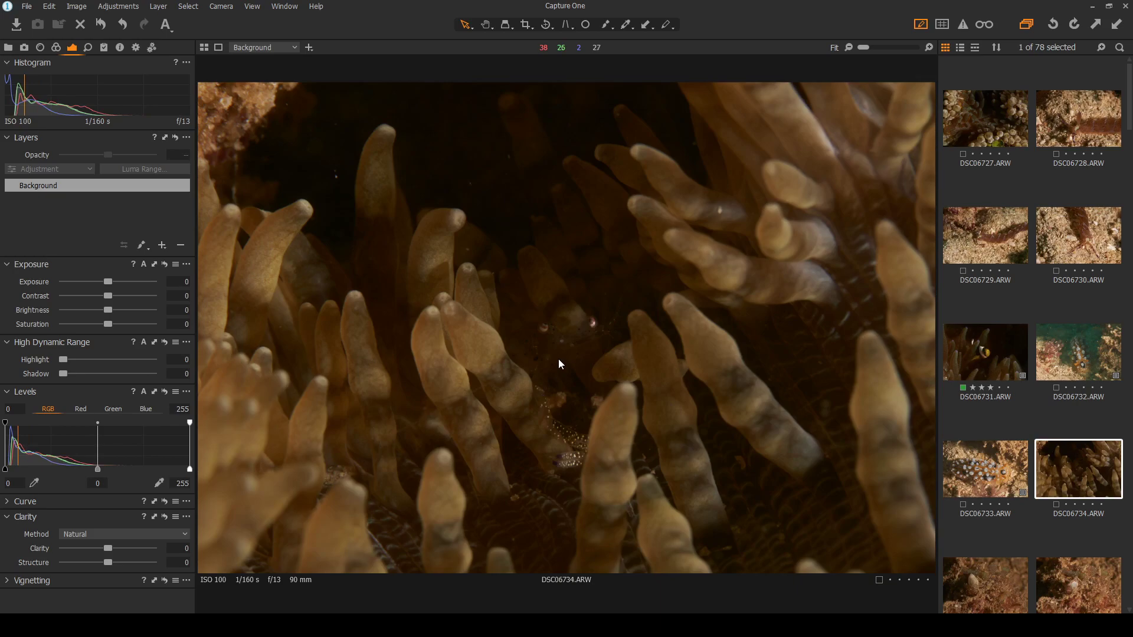
scroll(548, 365, "up", 3)
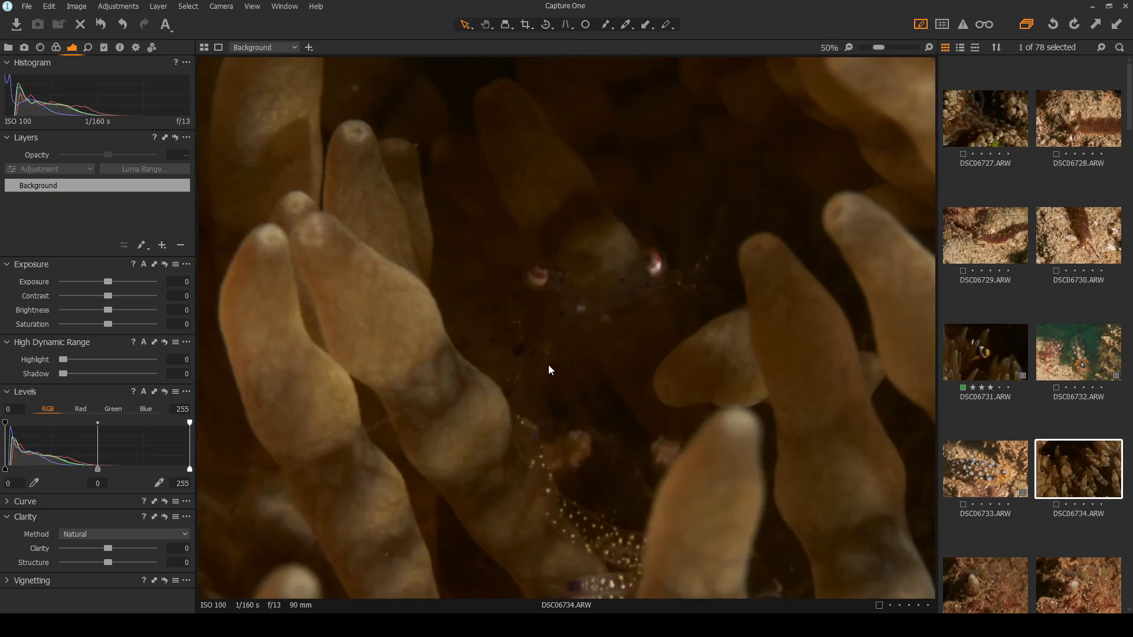
scroll(548, 364, "down", 3)
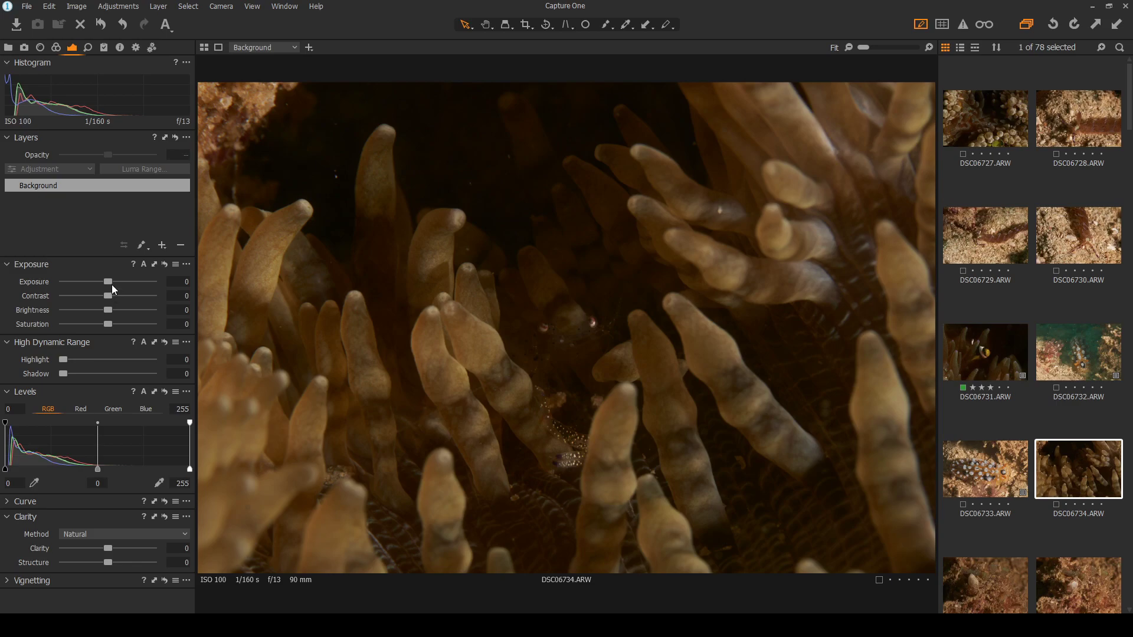
Keep exposure at 0, set highlight and shadow recovery to 100, and contrast to 5
left_click_drag(108, 282, 114, 286)
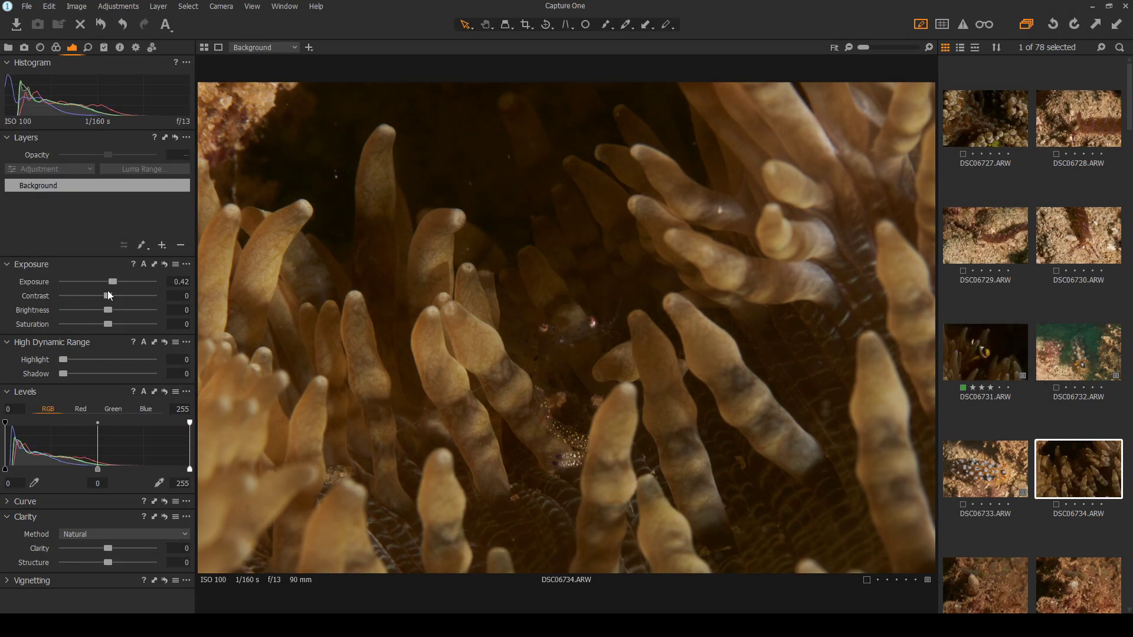
left_click(165, 264)
left_click_drag(65, 373, 157, 352)
left_click_drag(59, 375, 176, 370)
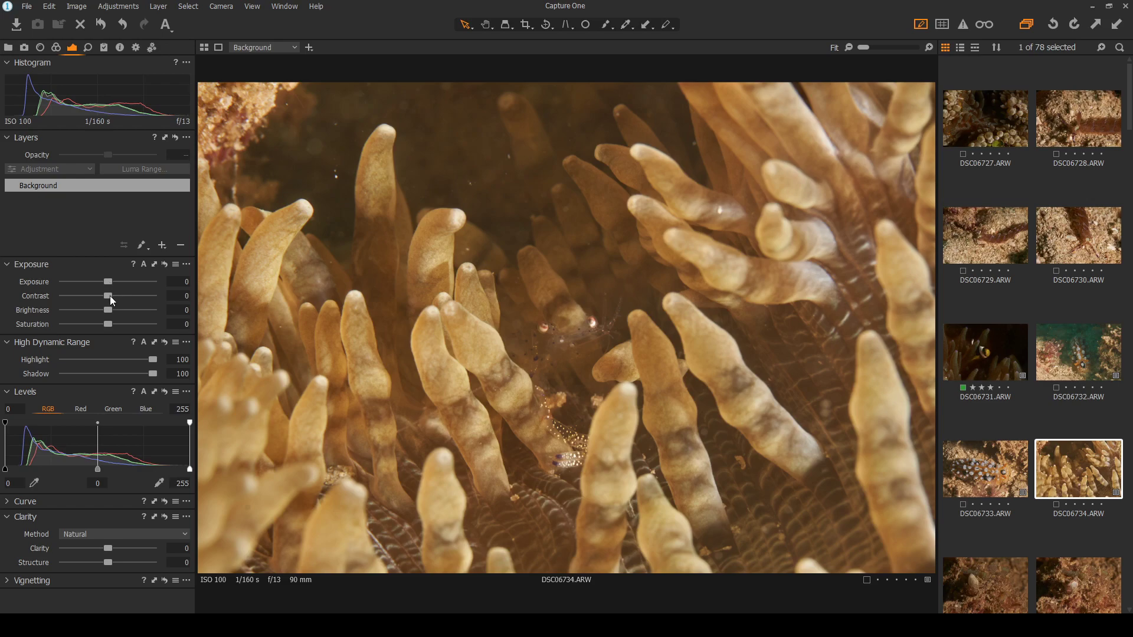
left_click_drag(110, 296, 114, 294)
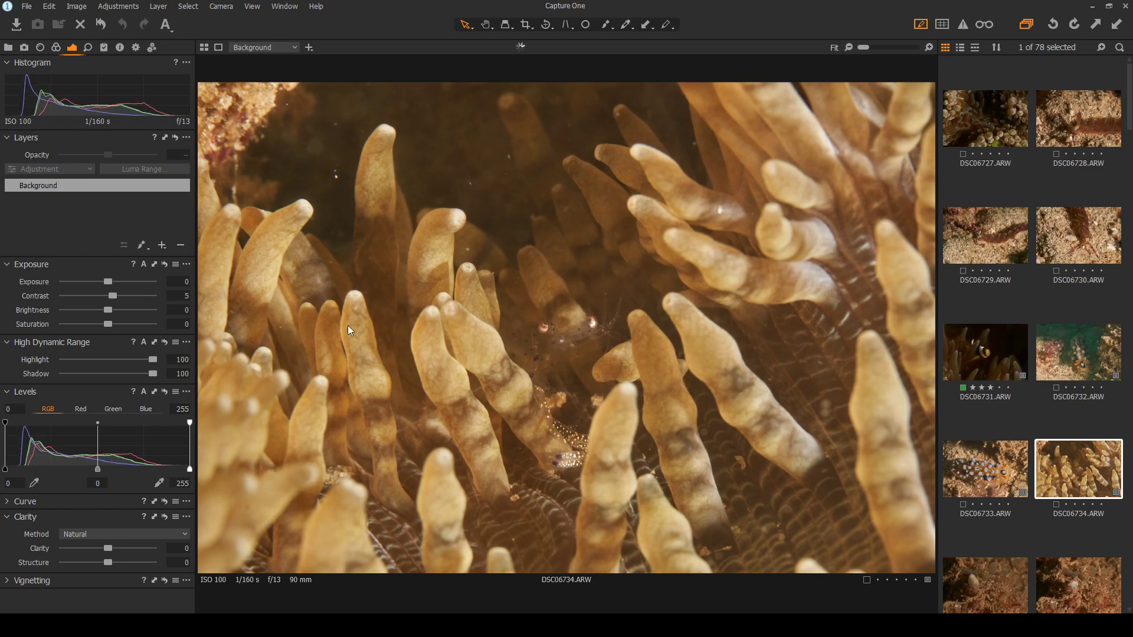
scroll(555, 363, "up", 1)
scroll(551, 362, "up", 1)
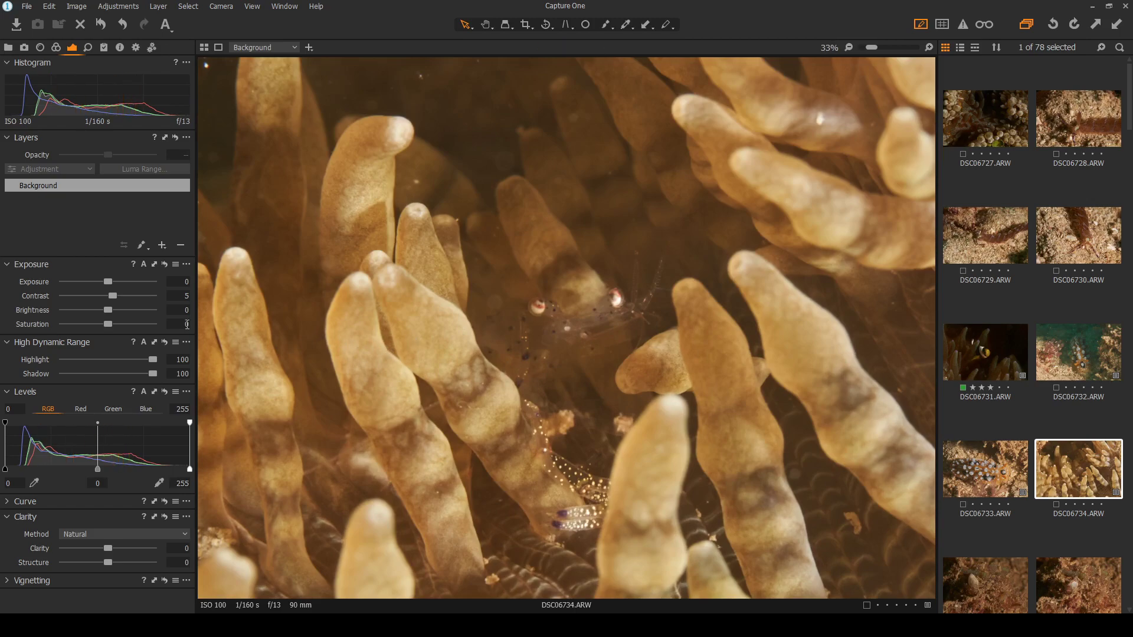
scroll(462, 346, "up", 1)
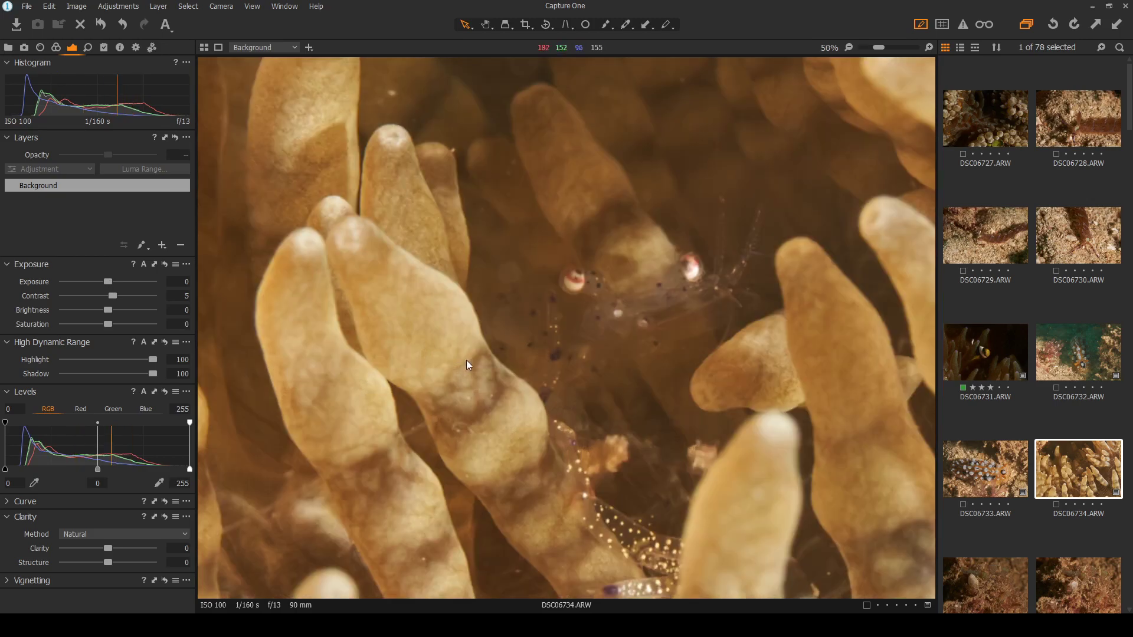
scroll(529, 373, "down", 3)
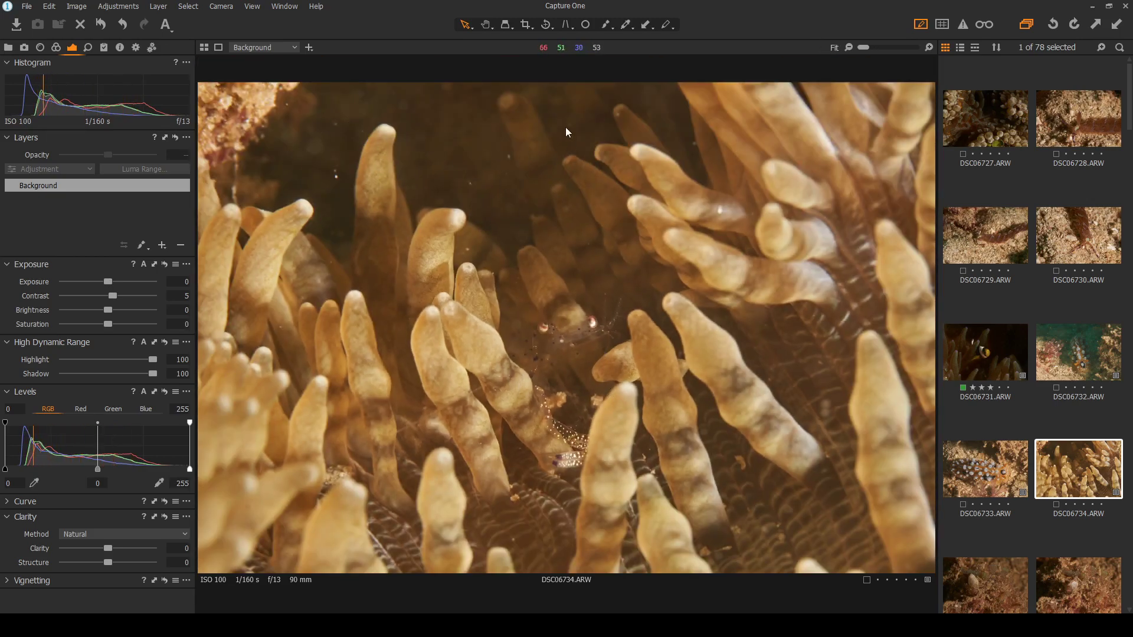
scroll(539, 359, "up", 2)
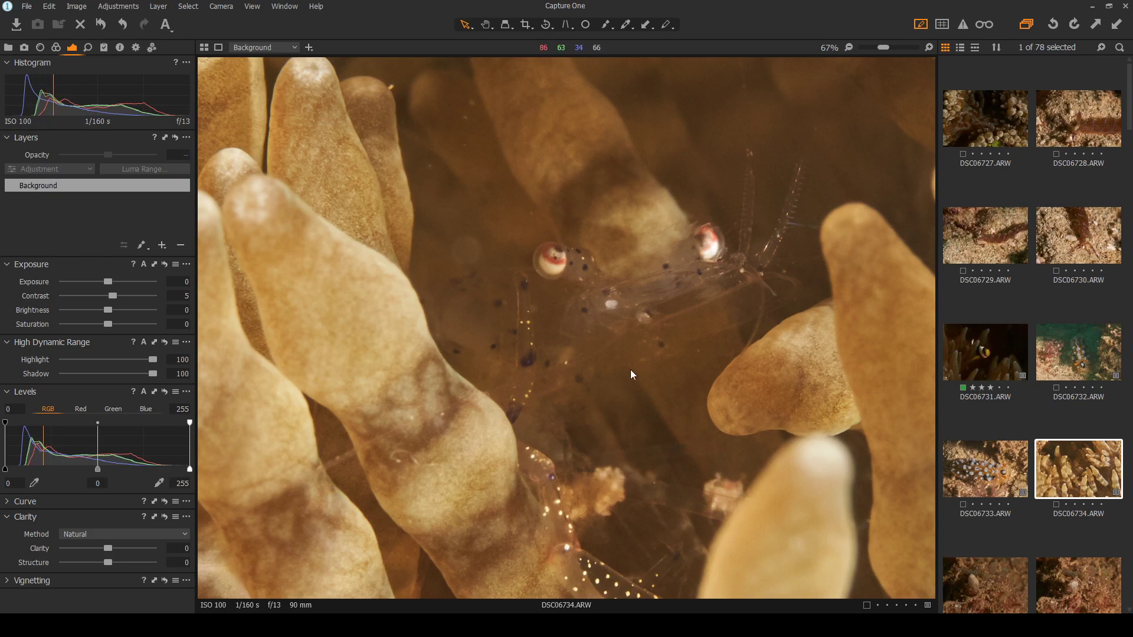
scroll(625, 377, "down", 3)
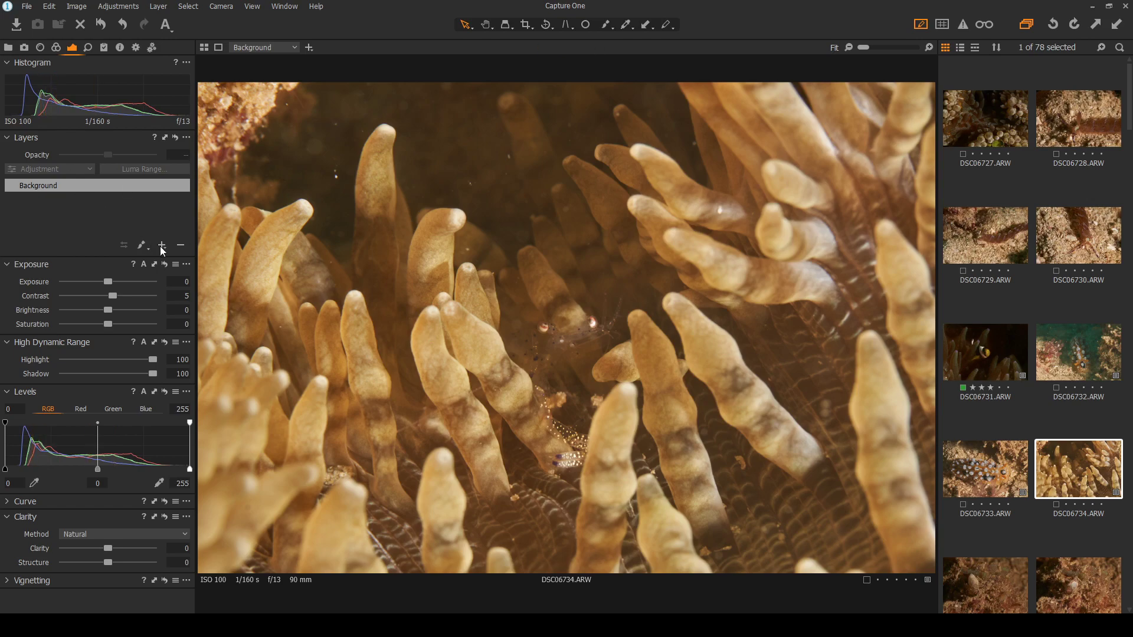
Add a heal repair layer and heal nine backscatter specks across the water
left_click(201, 290)
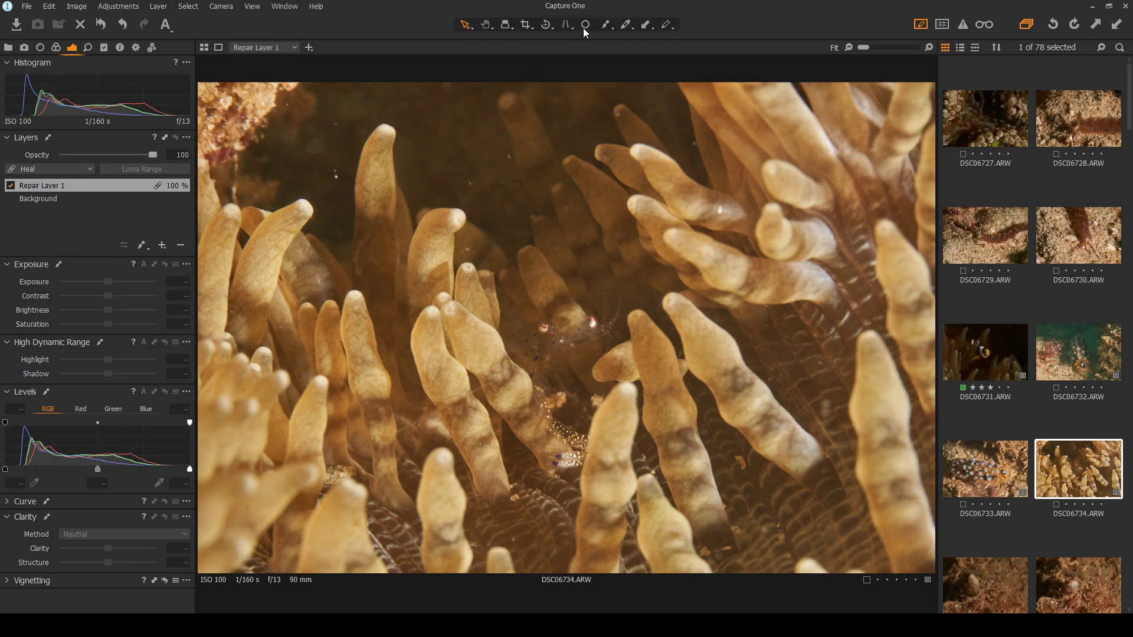
left_click(336, 175)
left_click(470, 184)
left_click(508, 157)
left_click(508, 171)
left_click(468, 250)
left_click(568, 127)
left_click(618, 114)
left_click(692, 145)
left_click(289, 101)
left_click(465, 26)
Zoom in and out and fit the whole shrimp photo to inspect the healed water
scroll(471, 409, "up", 1)
scroll(617, 473, "up", 1)
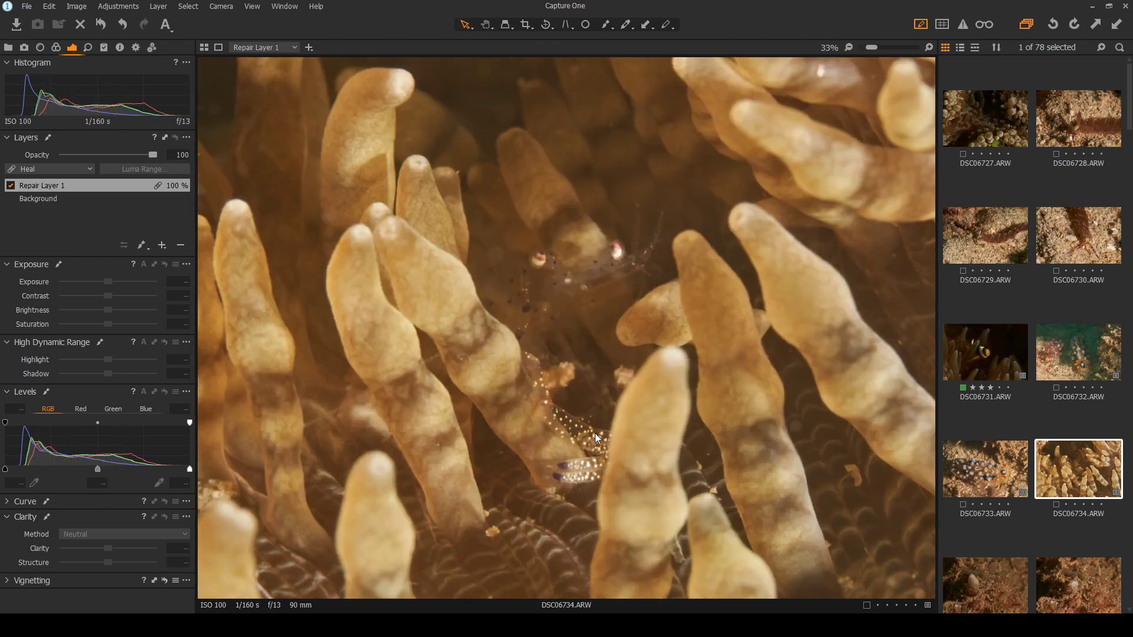
scroll(452, 356, "up", 1)
scroll(621, 335, "down", 1)
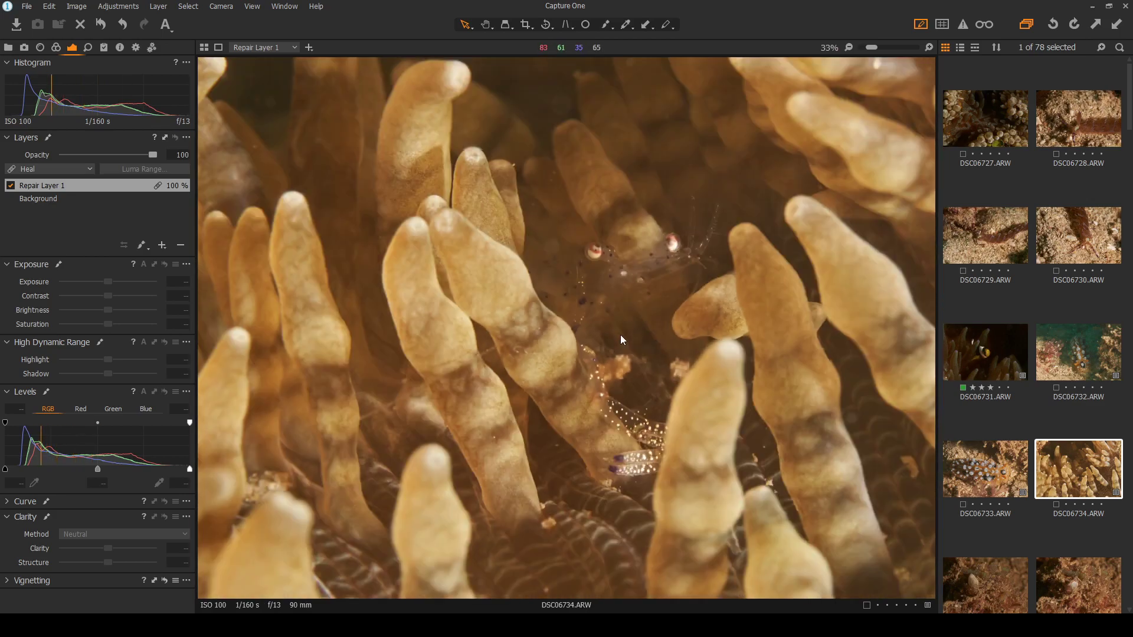
scroll(770, 356, "down", 1)
scroll(769, 357, "down", 1)
scroll(580, 370, "up", 1)
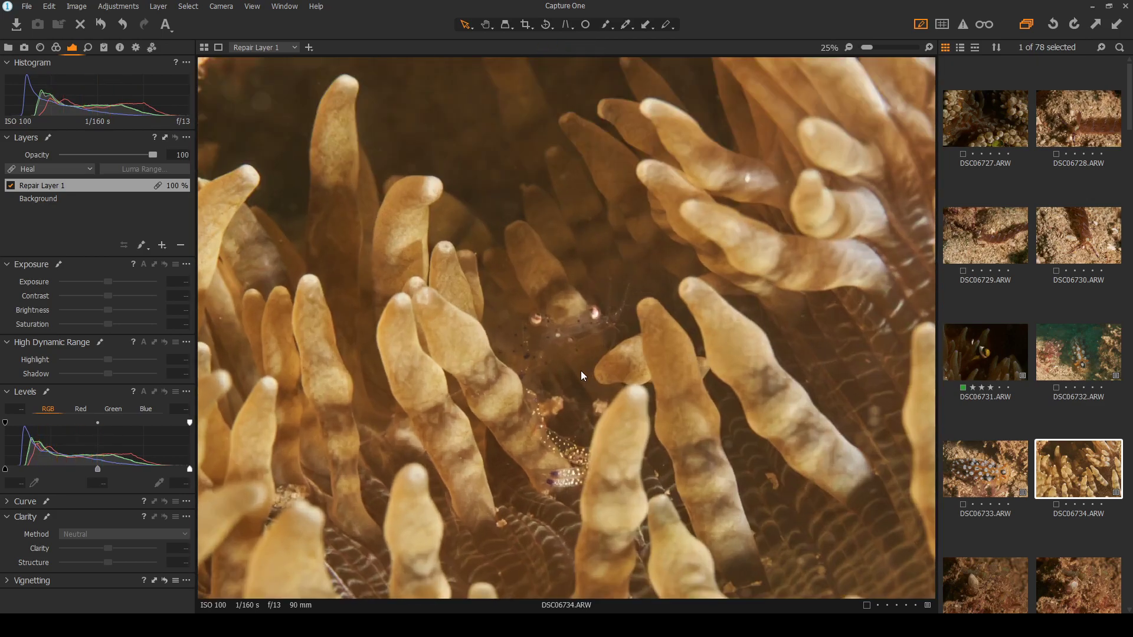
scroll(567, 392, "up", 1)
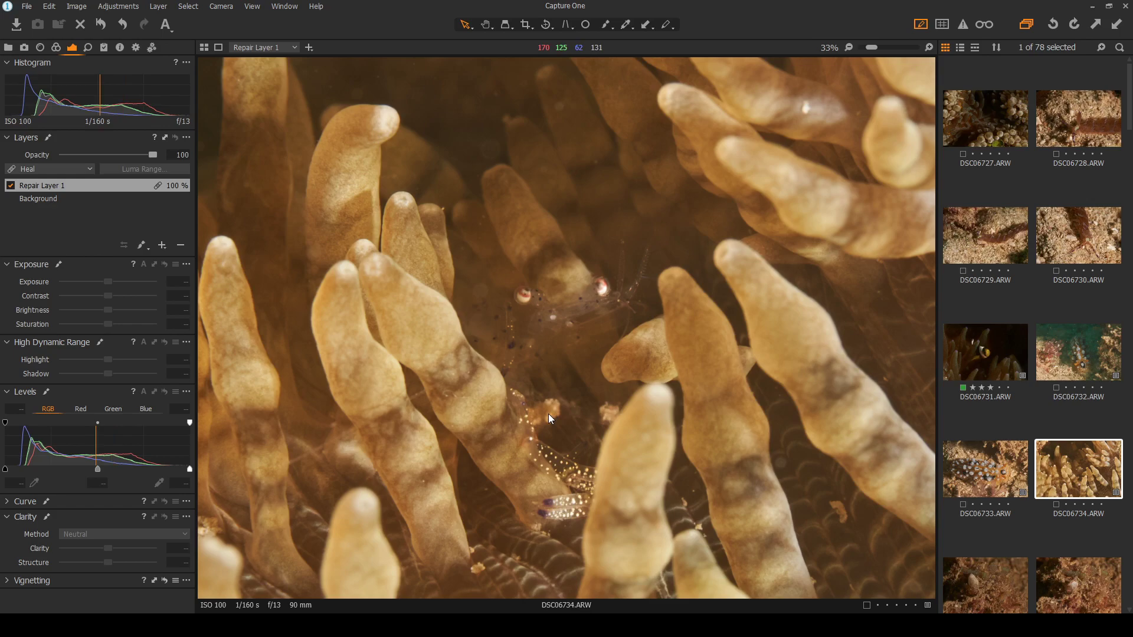
key("ctrl+0")
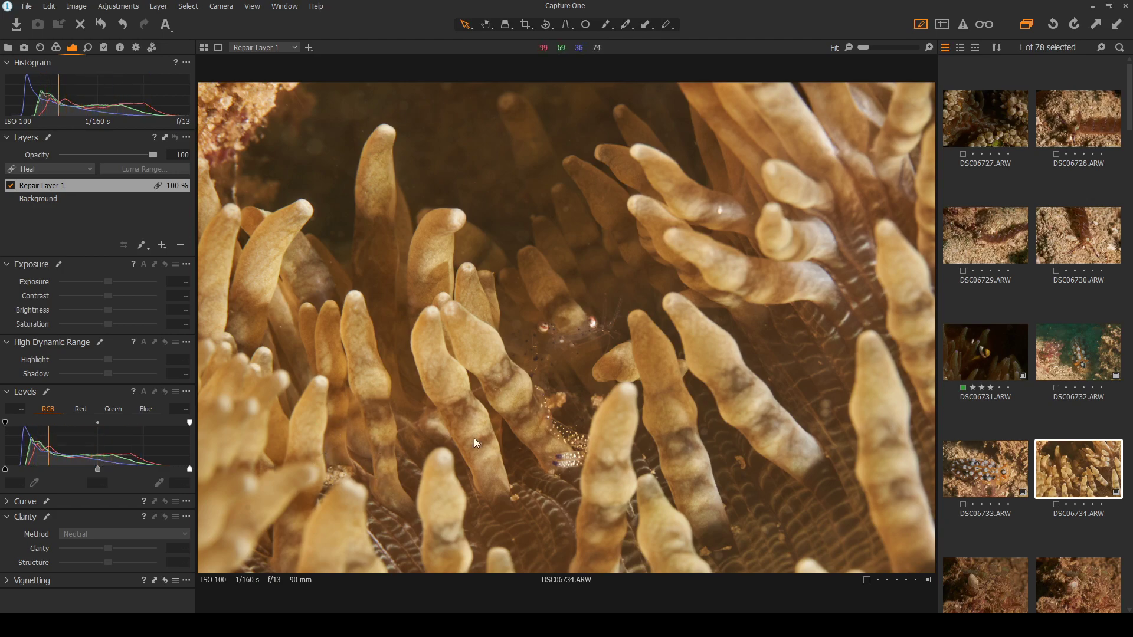
scroll(261, 522, "up", 3)
scroll(347, 498, "down", 3)
scroll(523, 395, "up", 3)
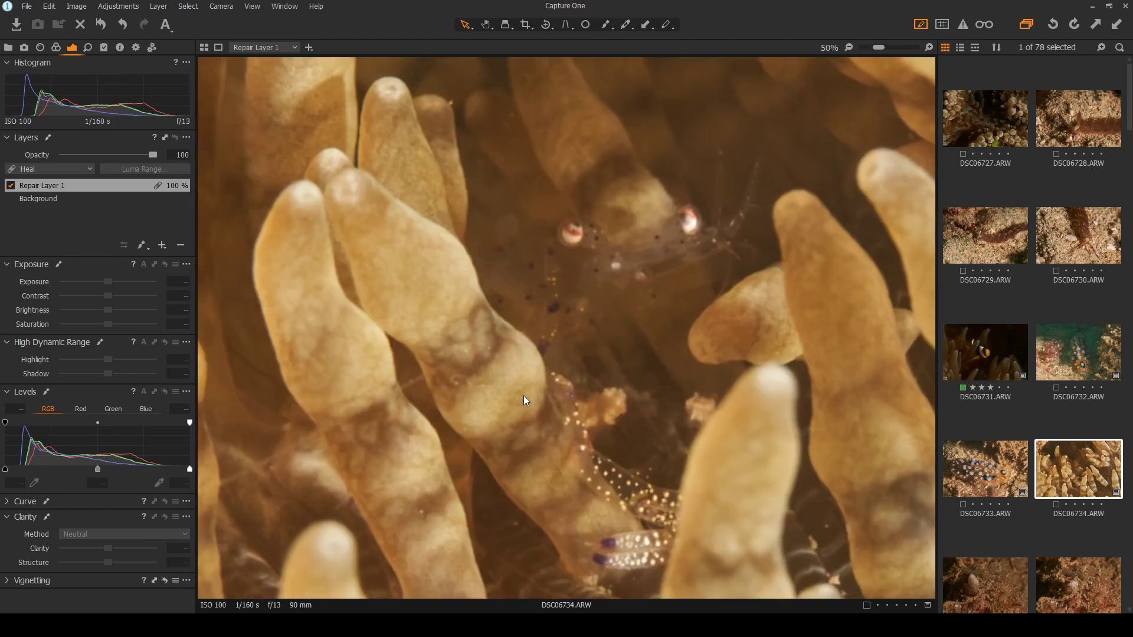
scroll(523, 396, "down", 3)
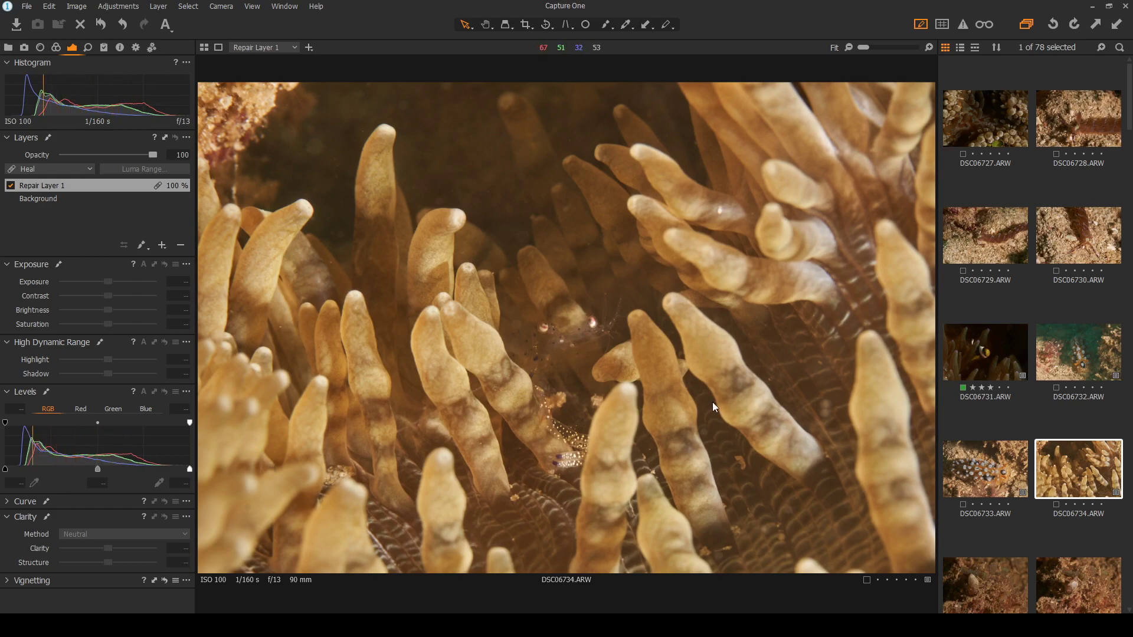
scroll(544, 379, "up", 1)
scroll(543, 379, "down", 1)
scroll(535, 354, "up", 1)
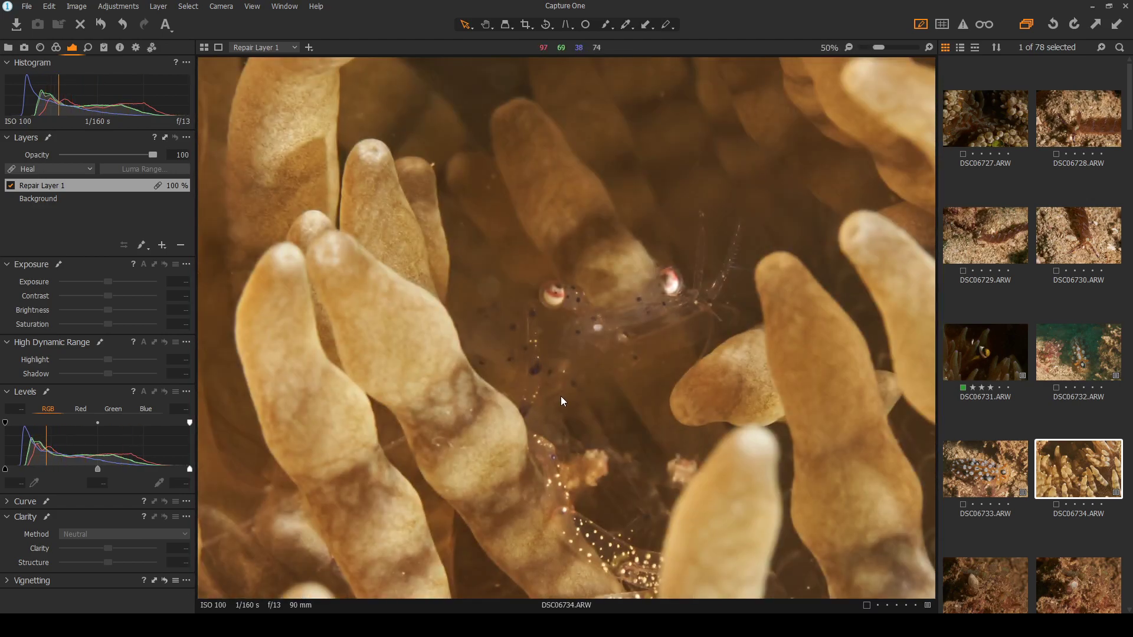
scroll(589, 417, "down", 1)
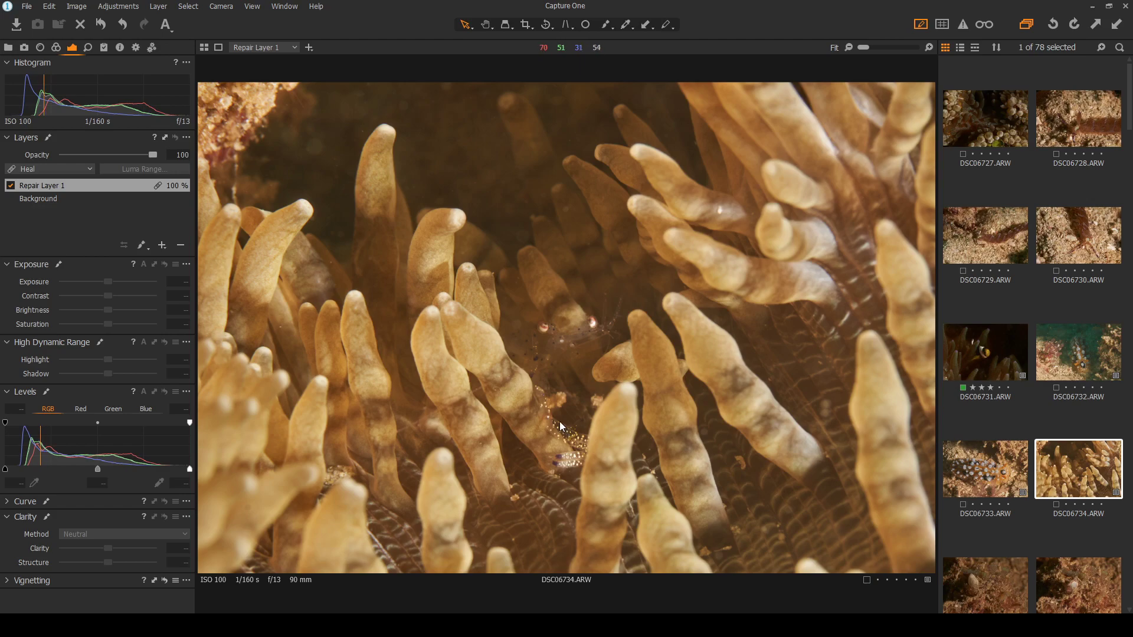
scroll(1045, 468, "down", 1)
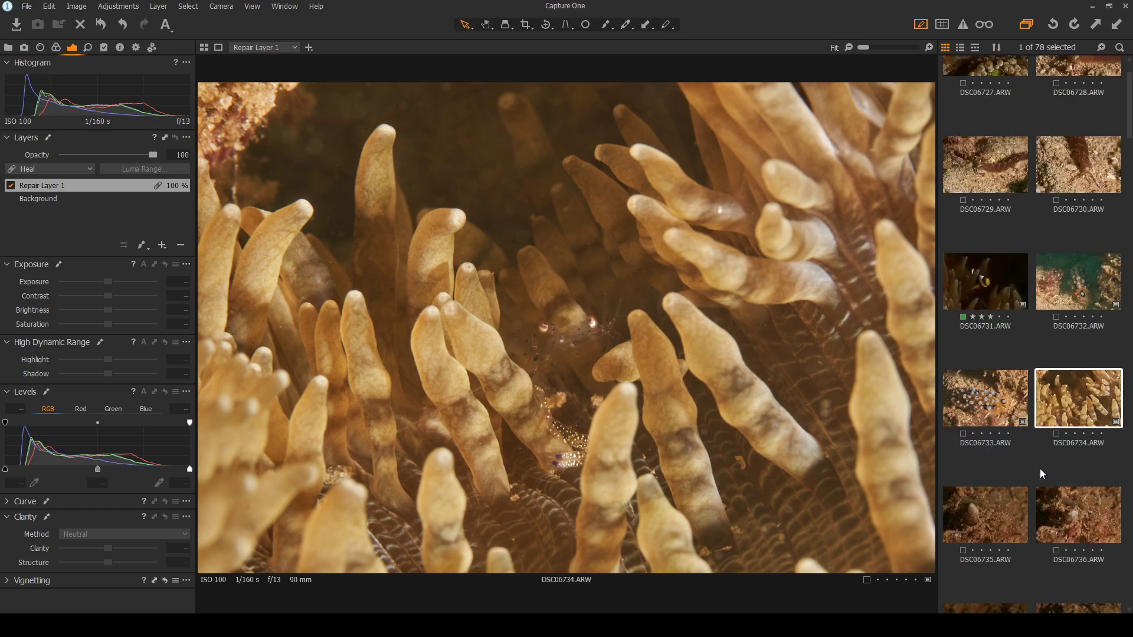
left_click(989, 522)
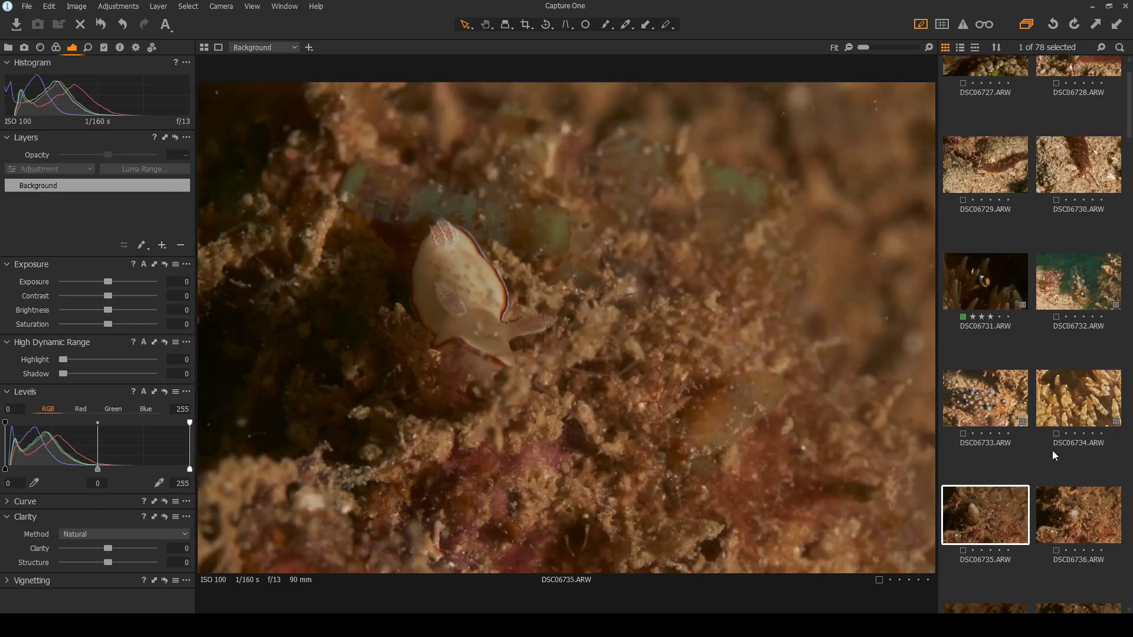
left_click(1075, 405)
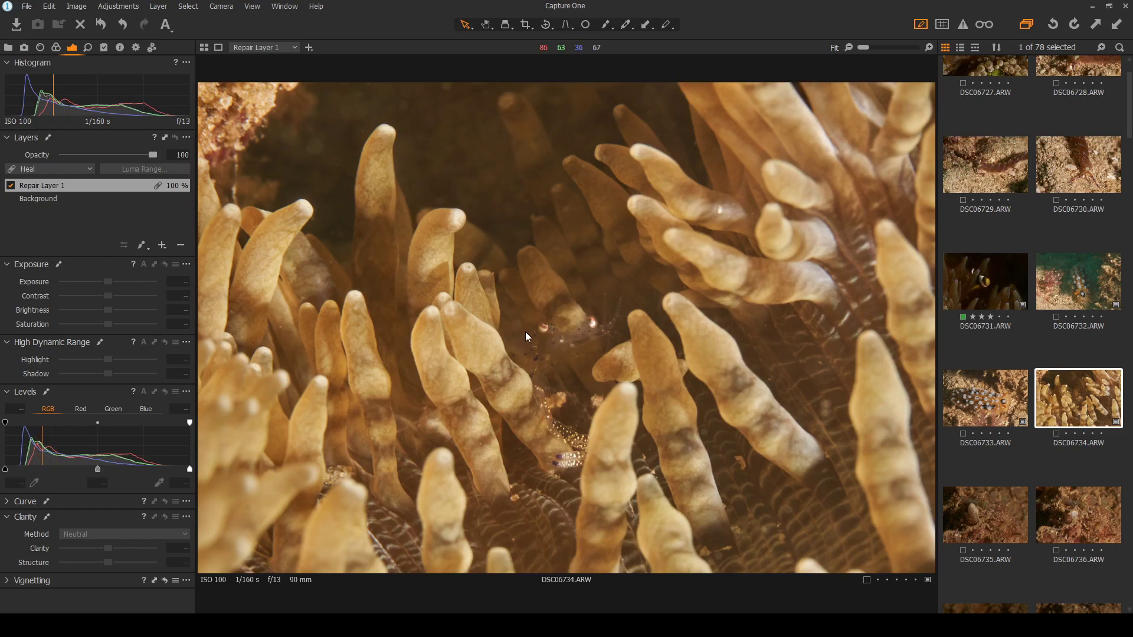
scroll(516, 399, "up", 2)
scroll(564, 386, "up", 1)
scroll(562, 385, "down", 1)
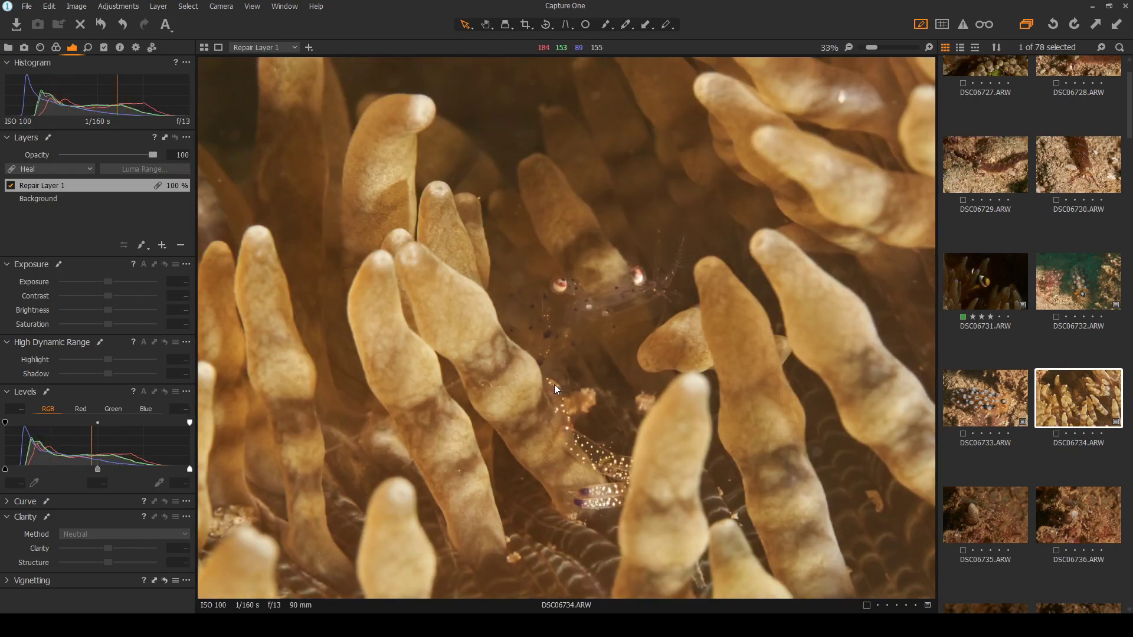
scroll(553, 383, "down", 1)
scroll(554, 383, "down", 1)
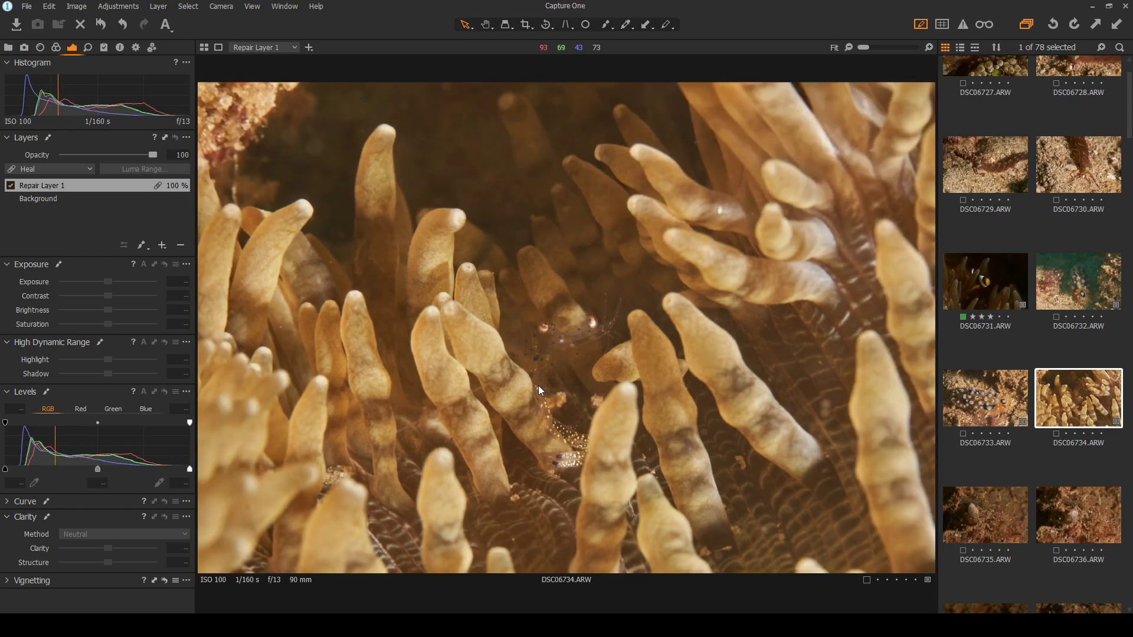
scroll(538, 385, "up", 2)
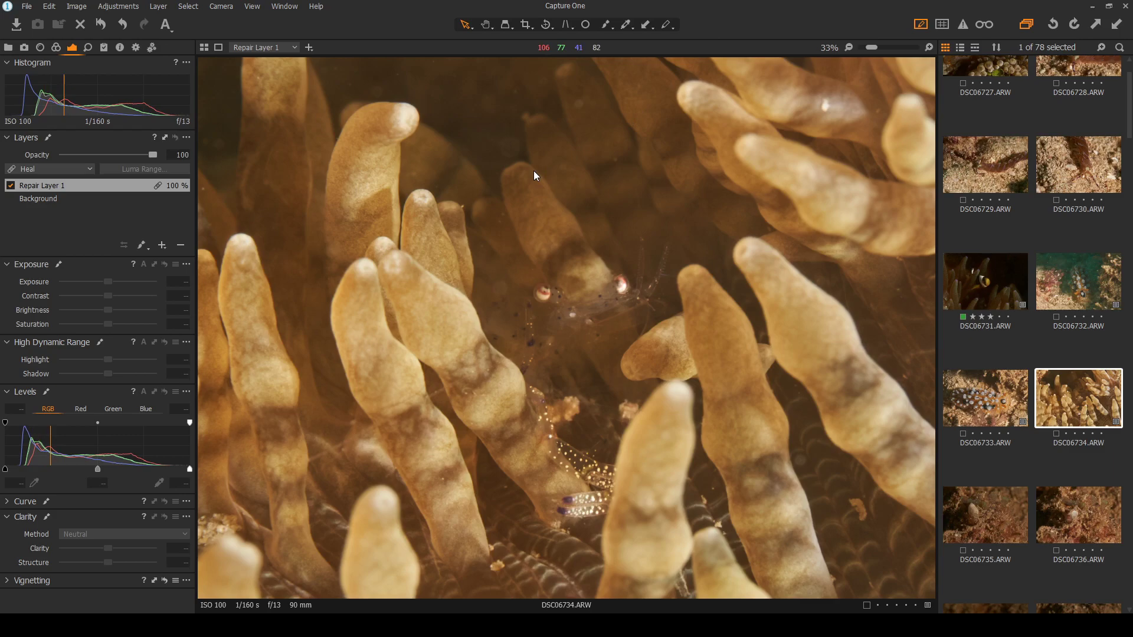
Fit the whole shrimp photo DSC06734 in view and zoom to inspect it
key("ctrl+0")
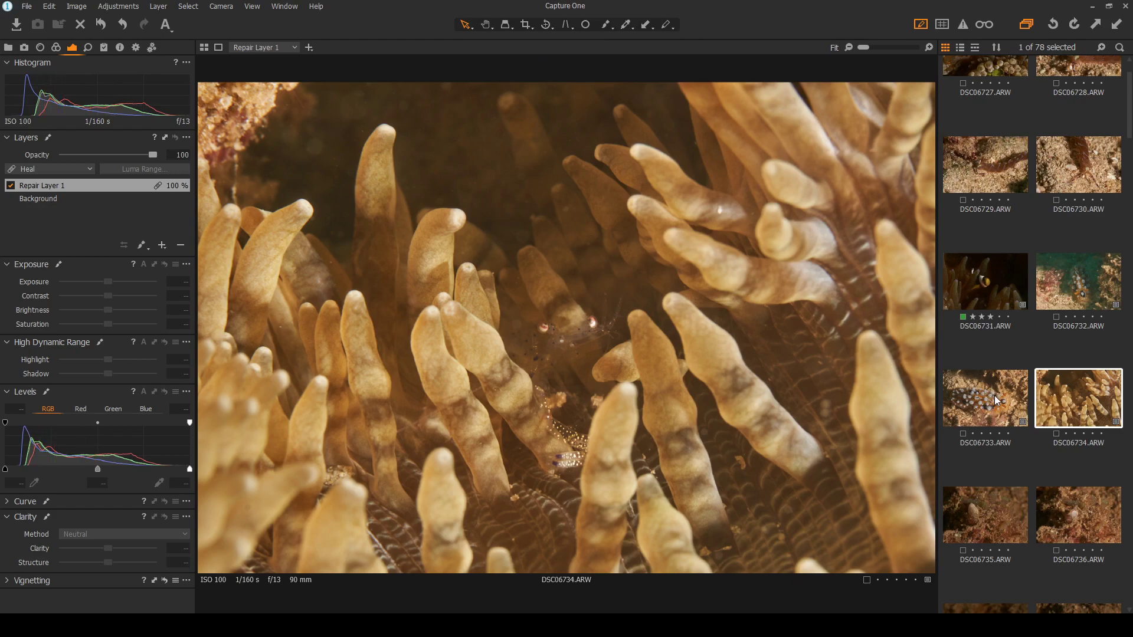
scroll(994, 398, "down", 5)
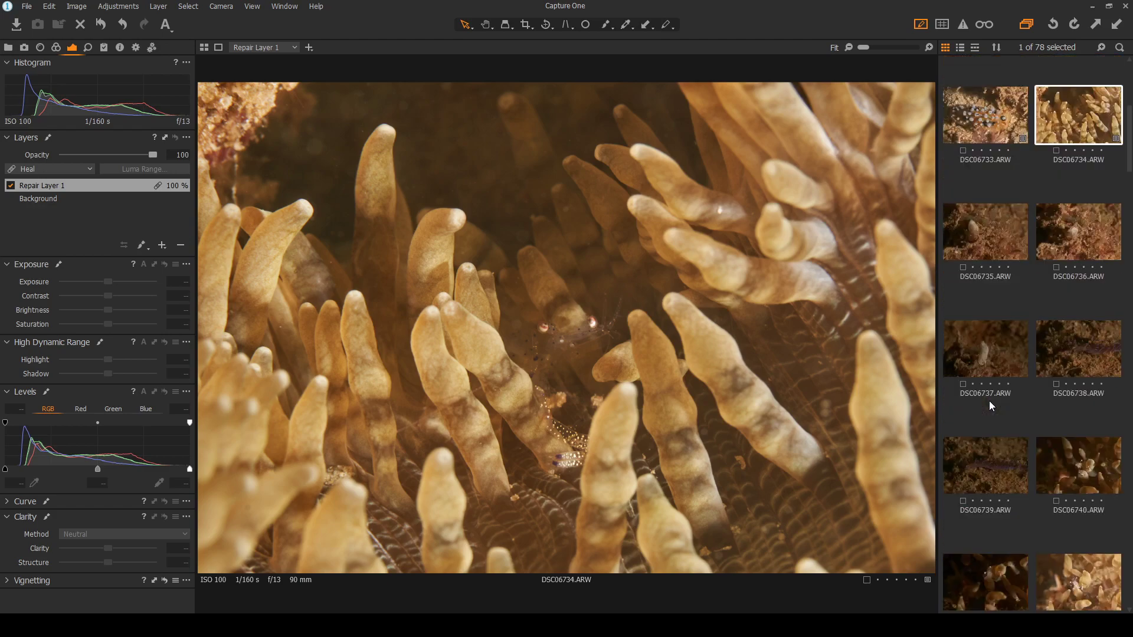
scroll(989, 402, "up", 2)
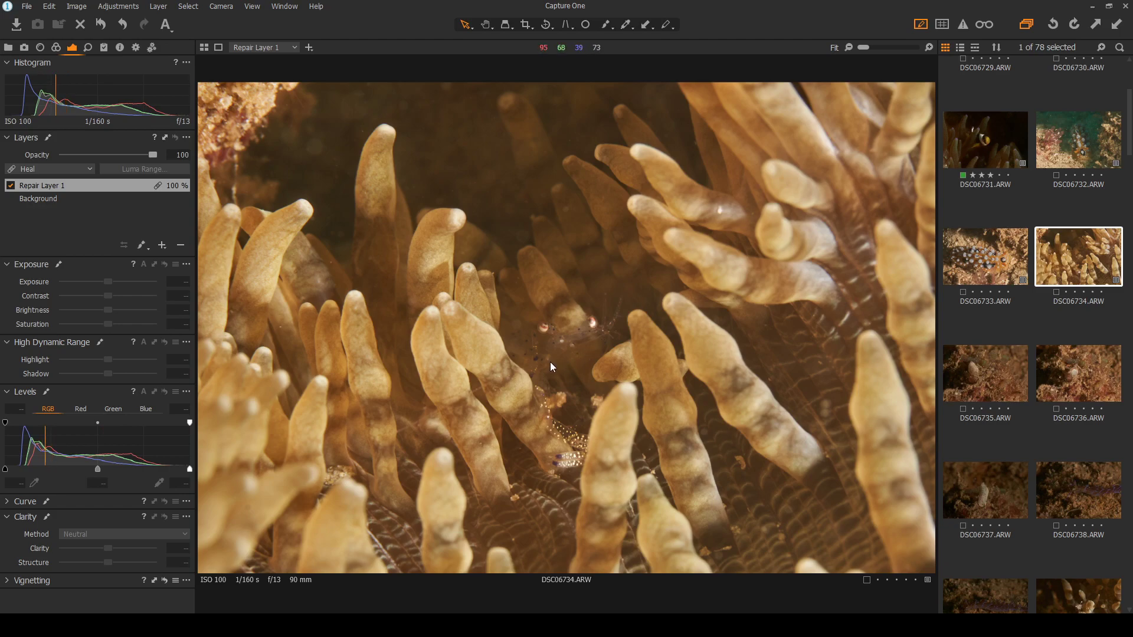
scroll(550, 362, "up", 2)
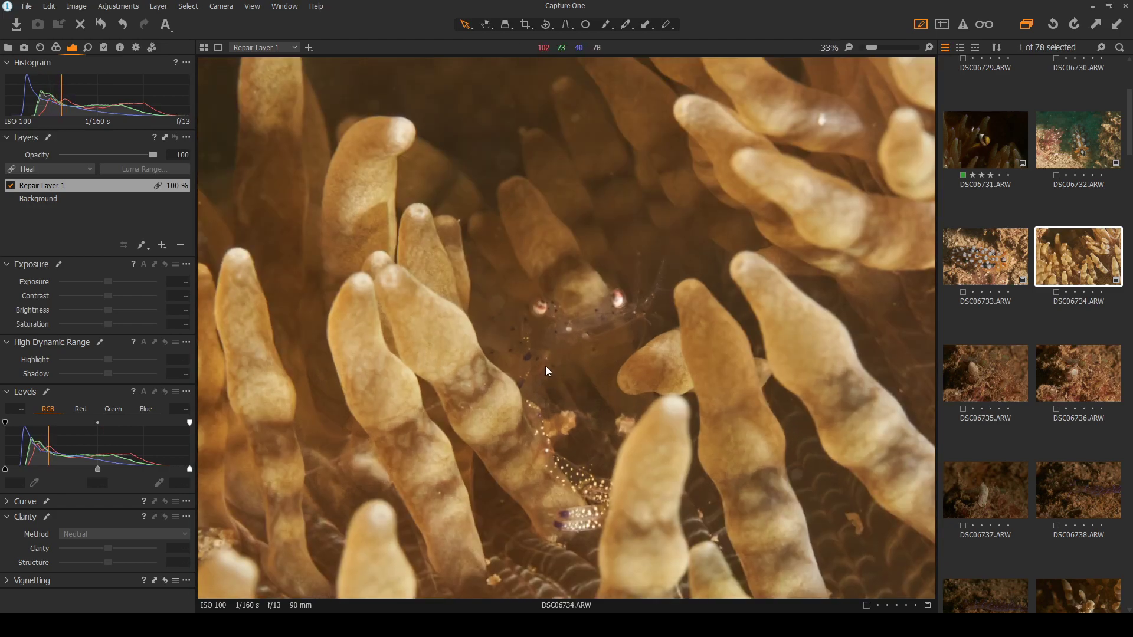
scroll(545, 367, "up", 1)
scroll(545, 367, "down", 1)
Heal a backscatter speck in the water and an enlarged spot beside the shrimp's eye
left_click(581, 26)
left_click(575, 116)
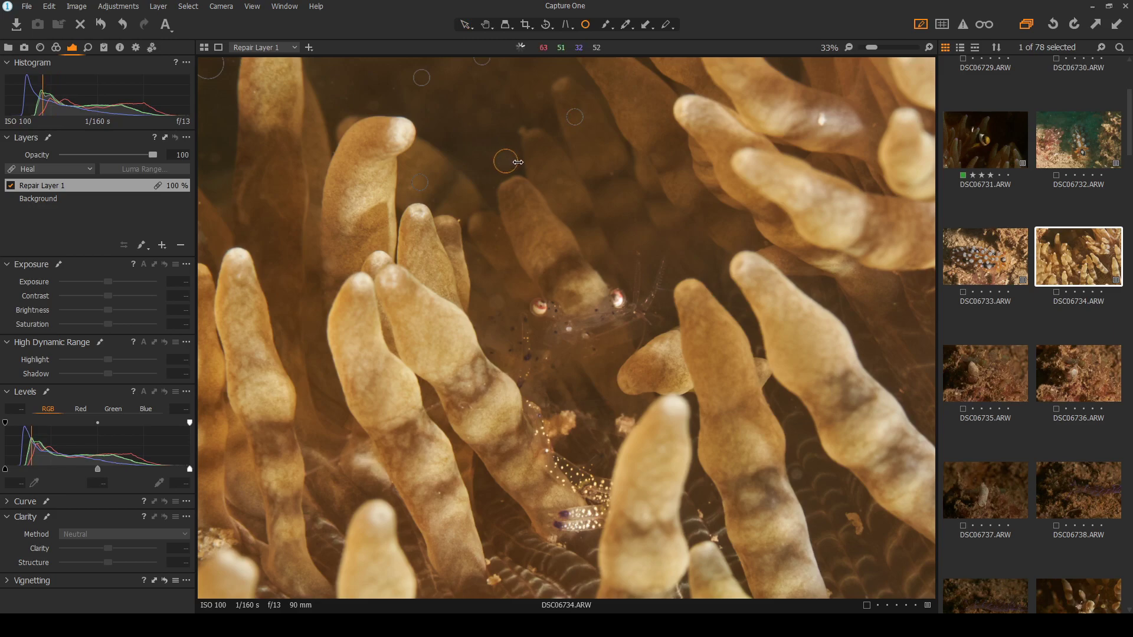
scroll(508, 158, "up", 2)
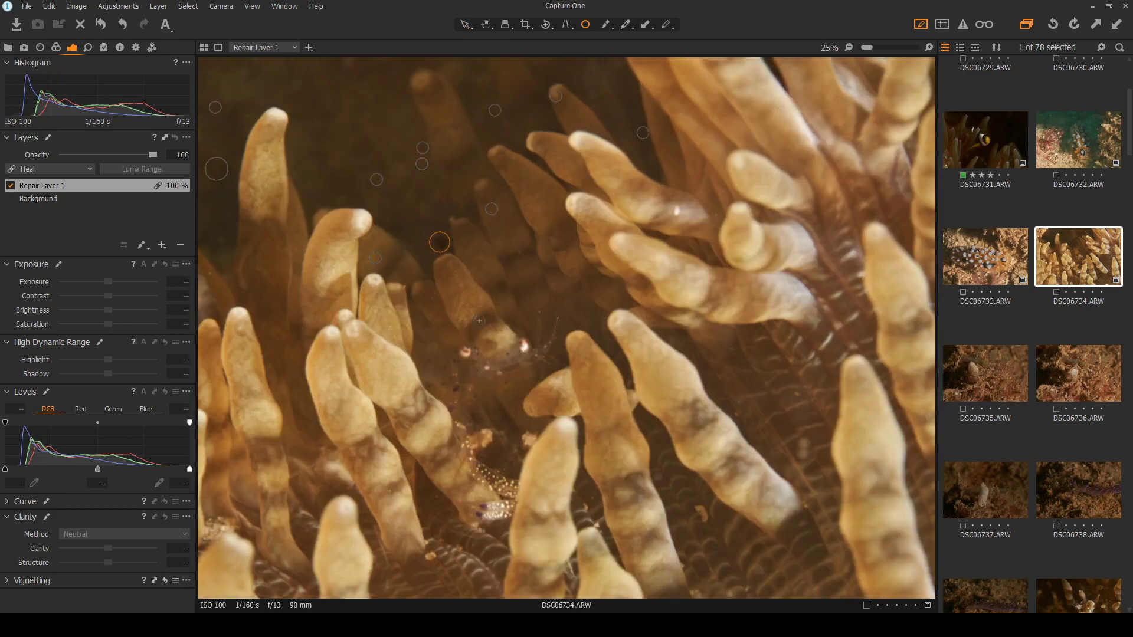
scroll(448, 334, "up", 1)
left_click(430, 296)
left_click_drag(479, 296, 493, 294)
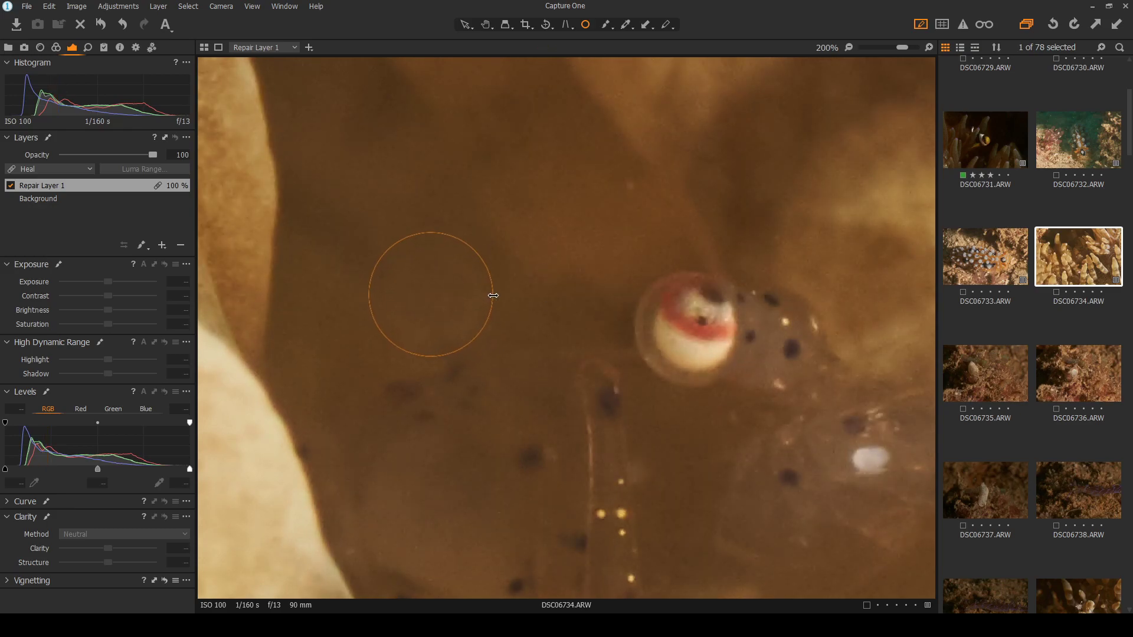
scroll(586, 293, "down", 5)
Check the result, then heal two more bright specks on Repair Layer 1 and fit the photo
left_click(466, 24)
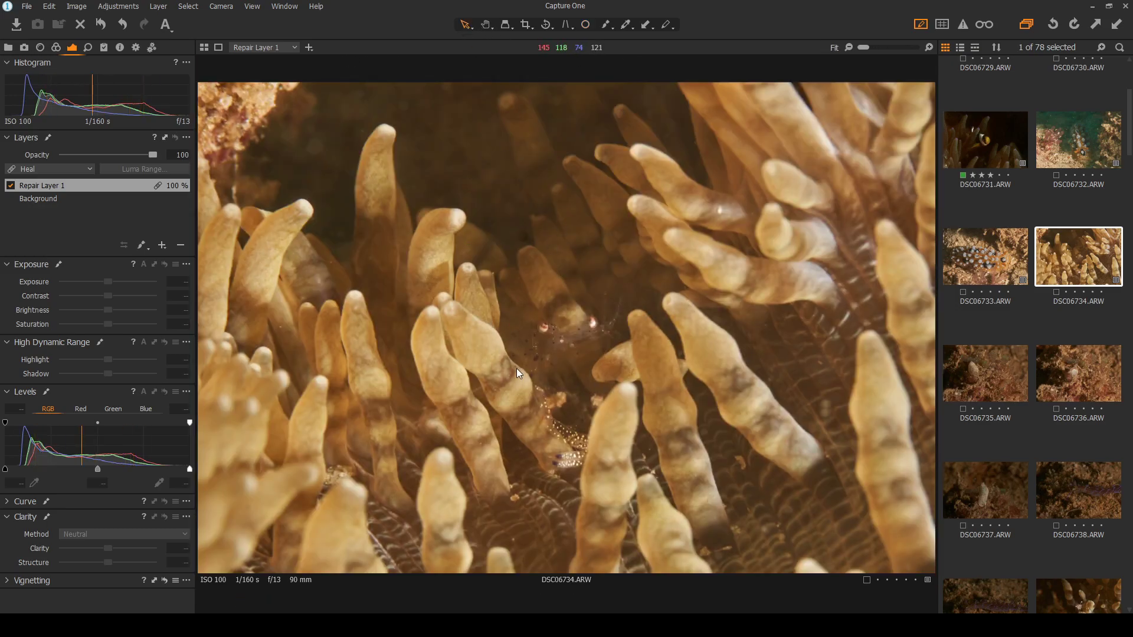
left_click(58, 198)
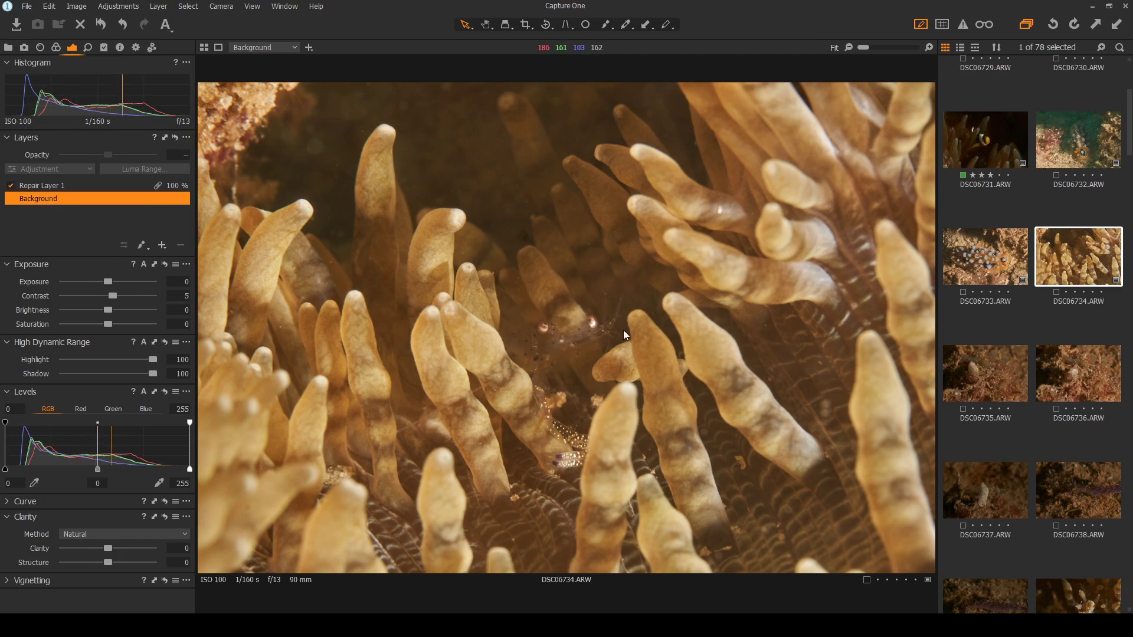
left_click(584, 25)
left_click(68, 185)
scroll(341, 289, "up", 5)
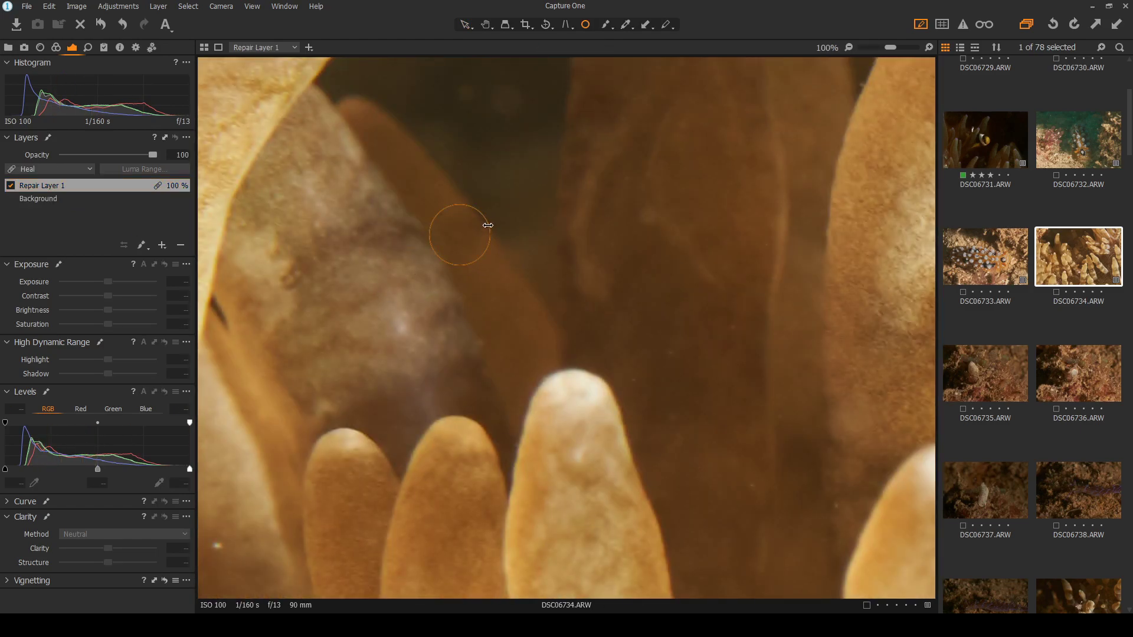
left_click(458, 237)
left_click(216, 548)
left_click_drag(230, 530, 229, 534)
key("ctrl+0")
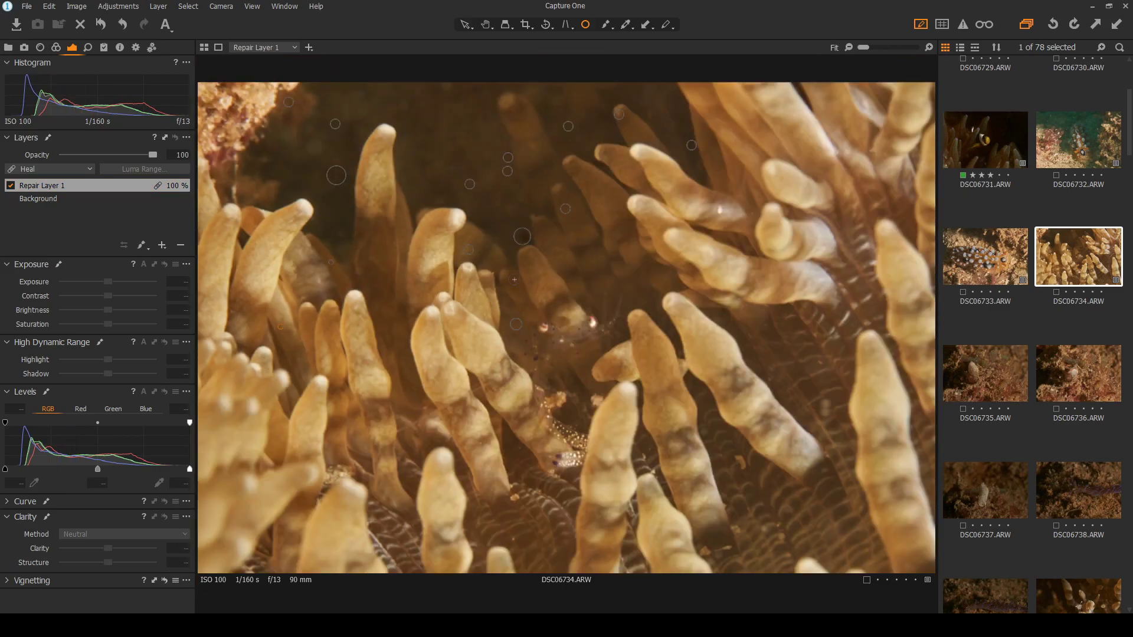
On the Background layer, set contrast to 11 and reset exposure back to 0
left_click(62, 200)
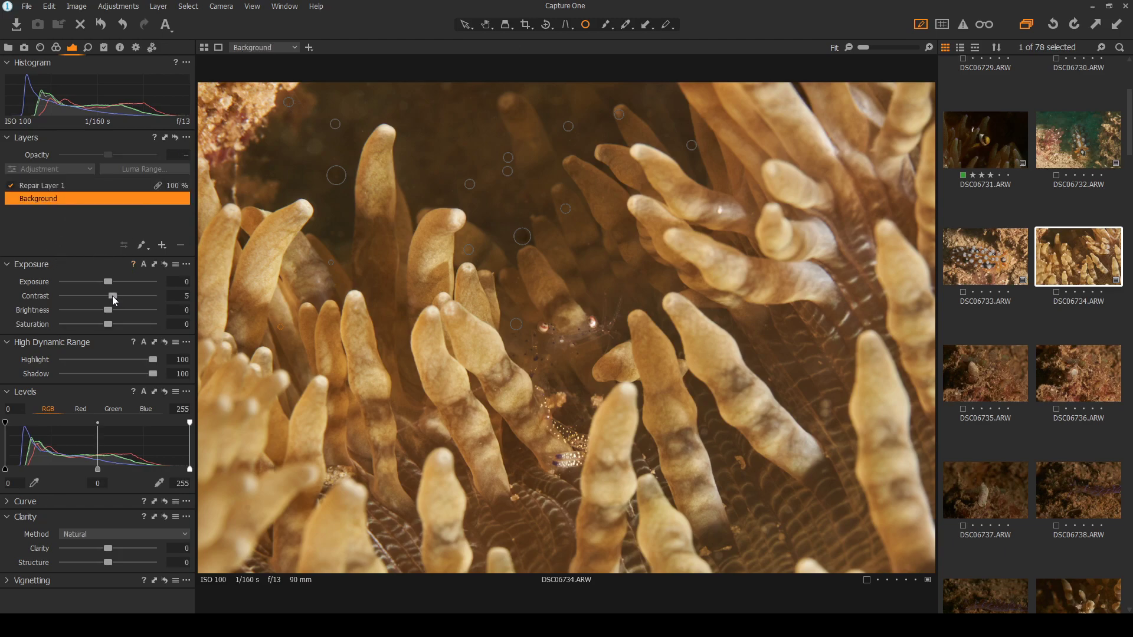
left_click_drag(113, 296, 120, 294)
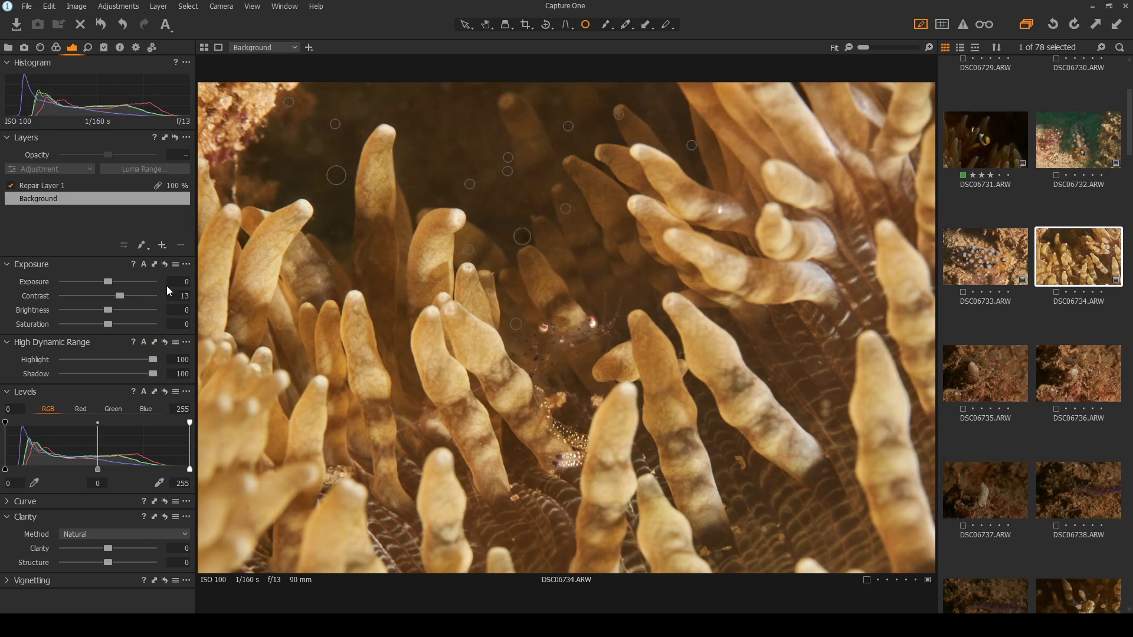
left_click(122, 28)
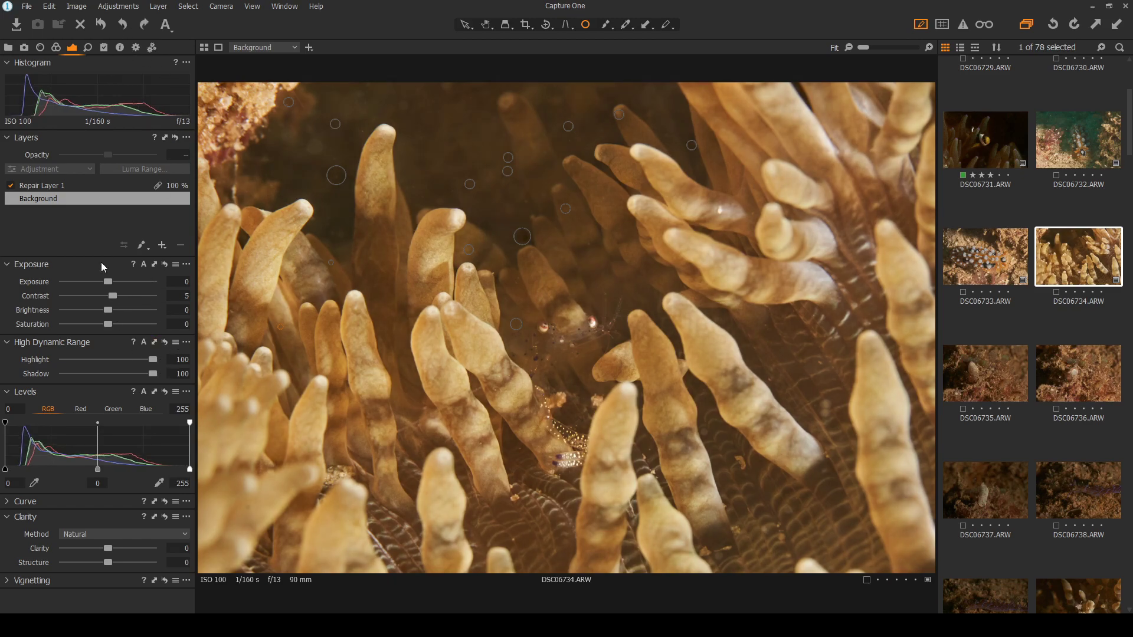
left_click_drag(112, 296, 118, 299)
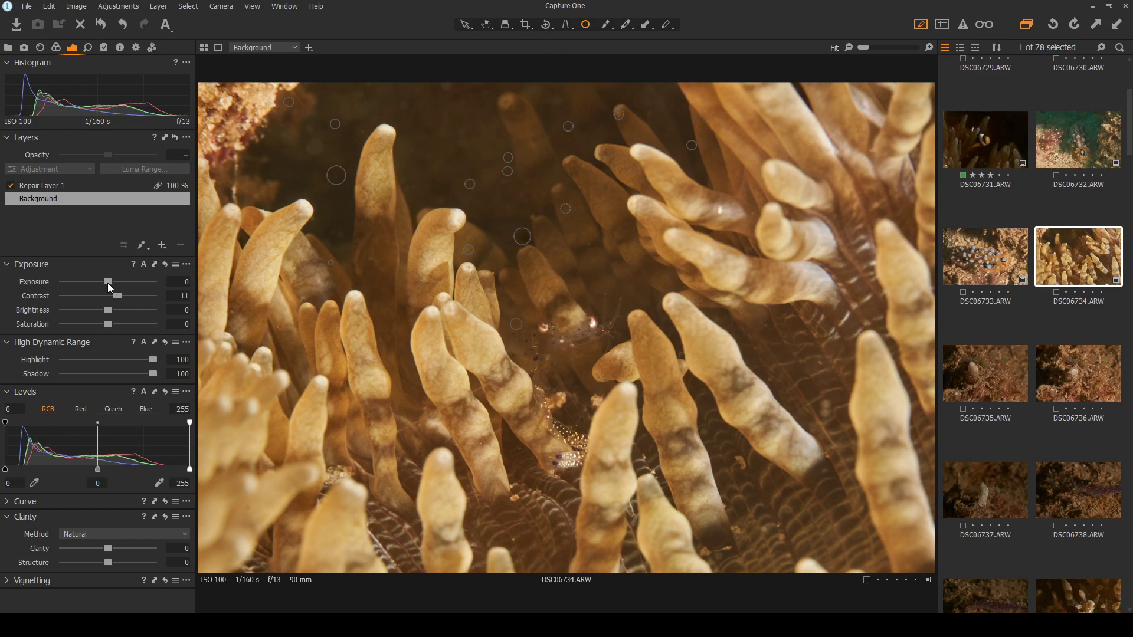
left_click_drag(108, 286, 113, 287)
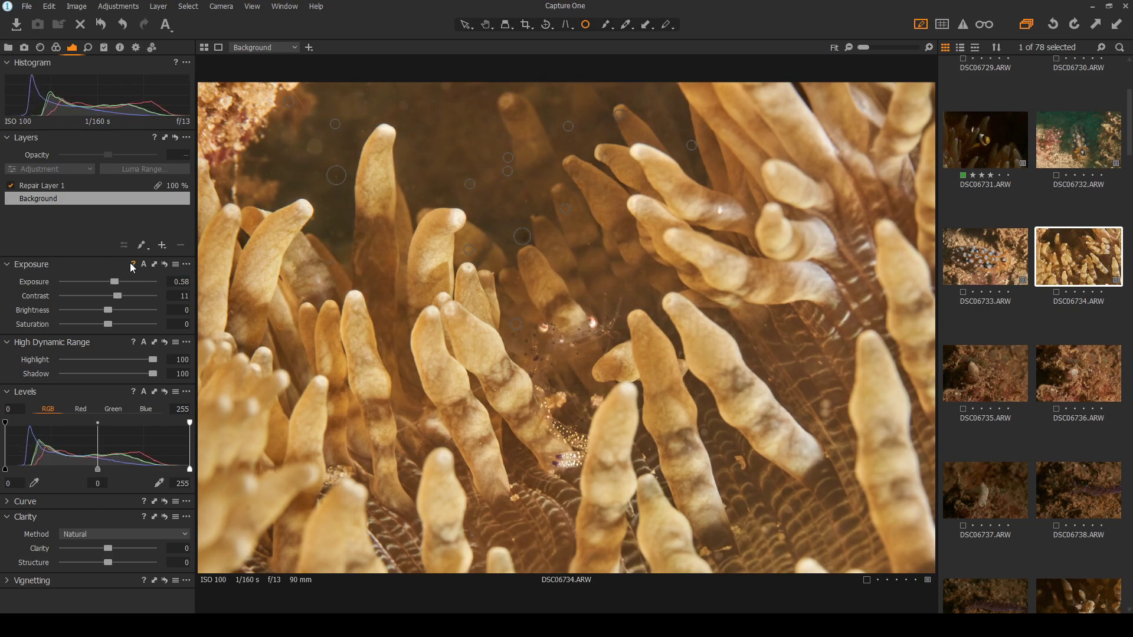
left_click(123, 27)
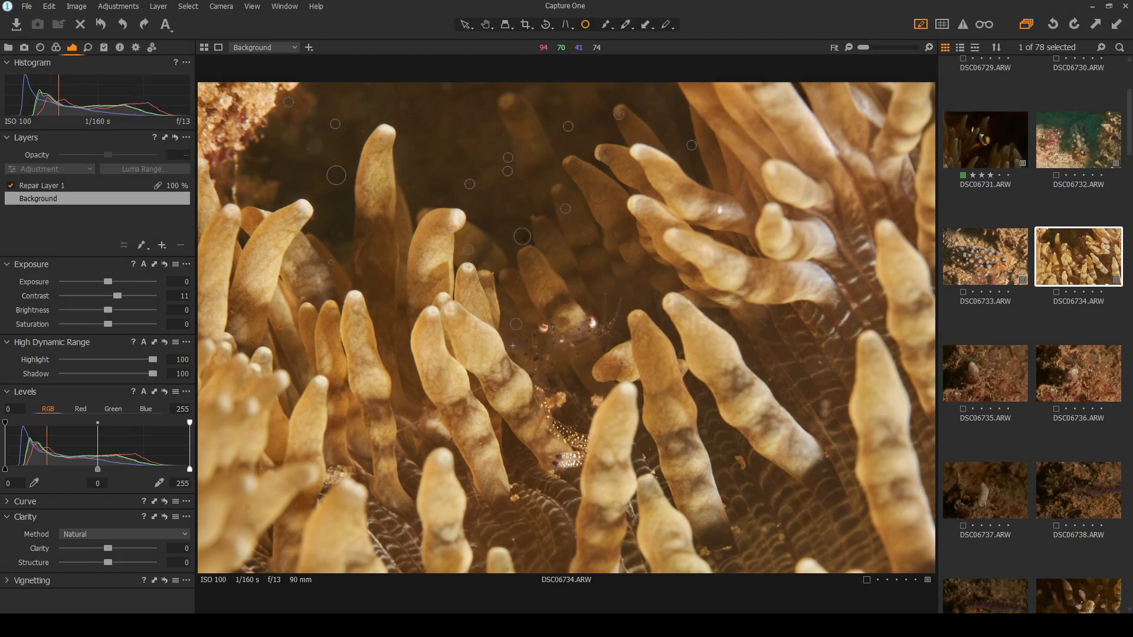
scroll(512, 344, "up", 3)
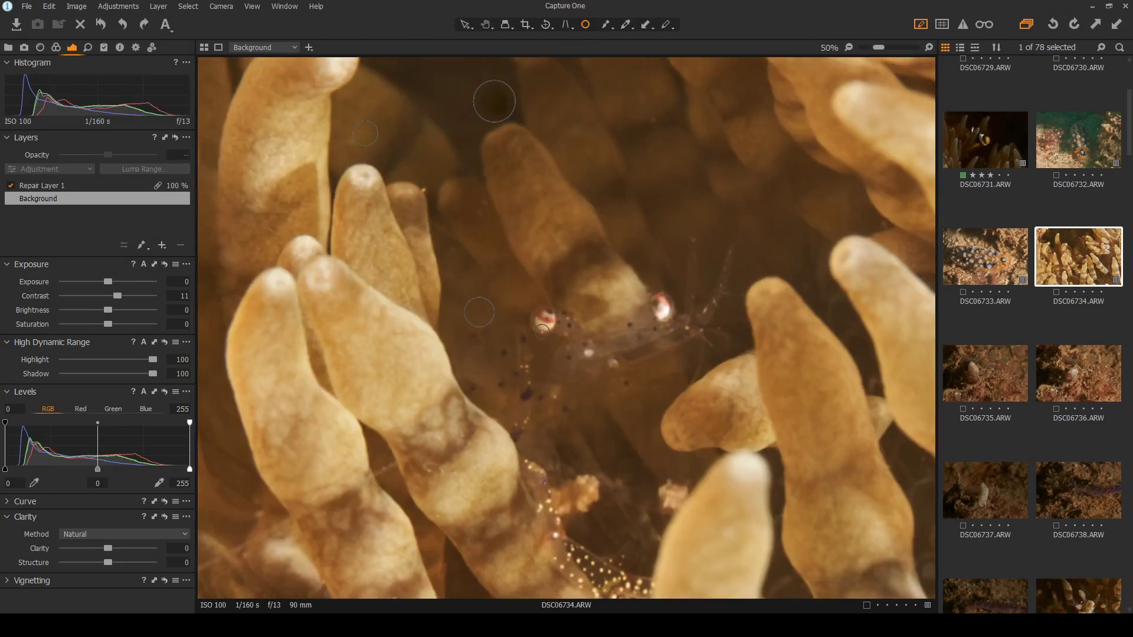
scroll(581, 354, "down", 3)
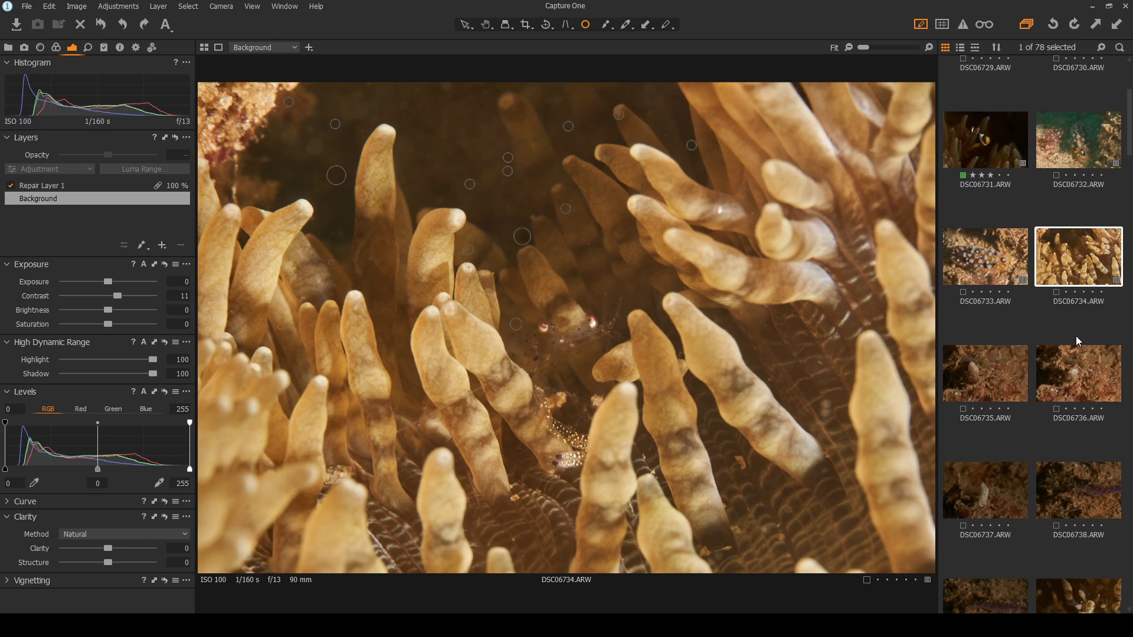
Give the shrimp photo DSC06734 a green colour tag and a four-star rating
key("plus")
left_click(463, 26)
left_click(1093, 292)
scroll(519, 377, "up", 1)
scroll(515, 376, "up", 1)
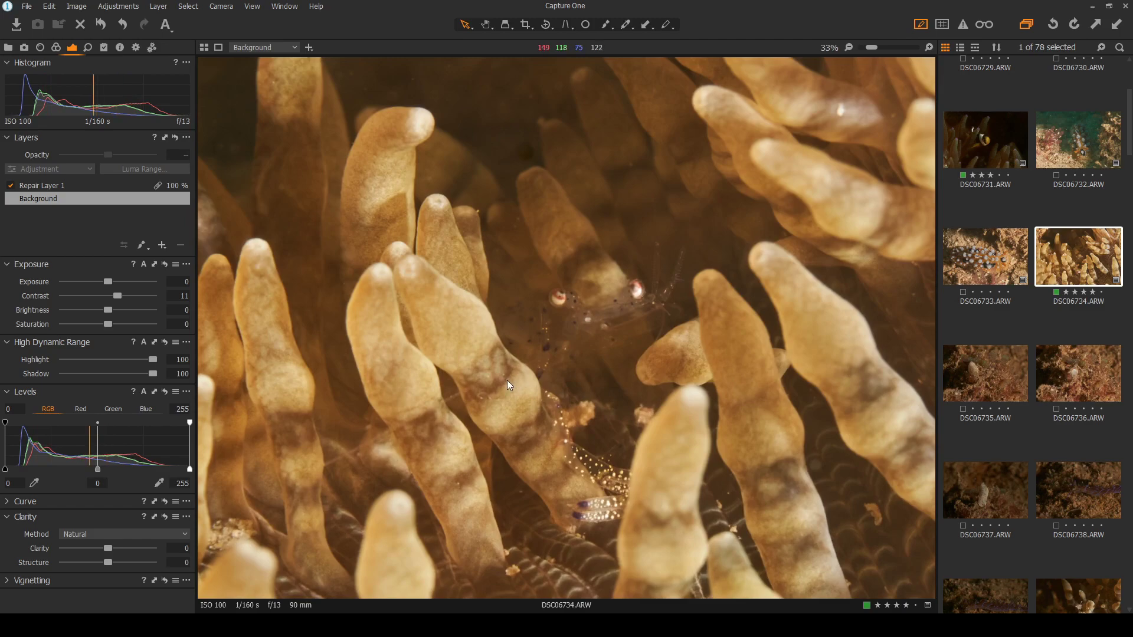
scroll(508, 380, "down", 2)
scroll(507, 380, "up", 1)
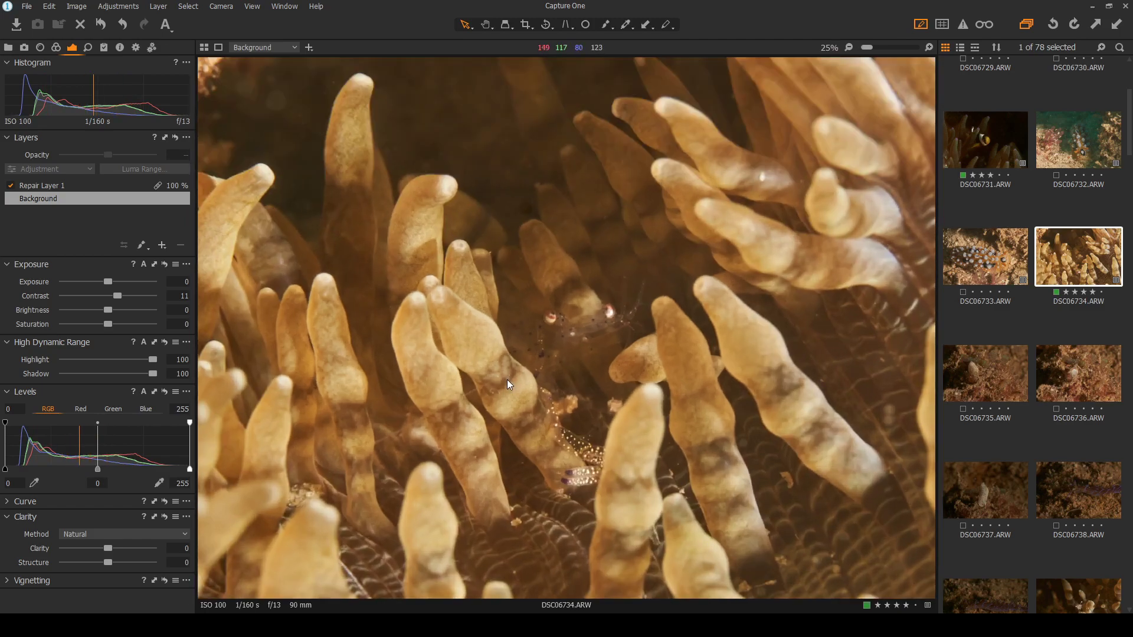
scroll(508, 380, "up", 1)
Heal a dark speck in the background water on Repair Layer 1 and view the whole photo
left_click(584, 25)
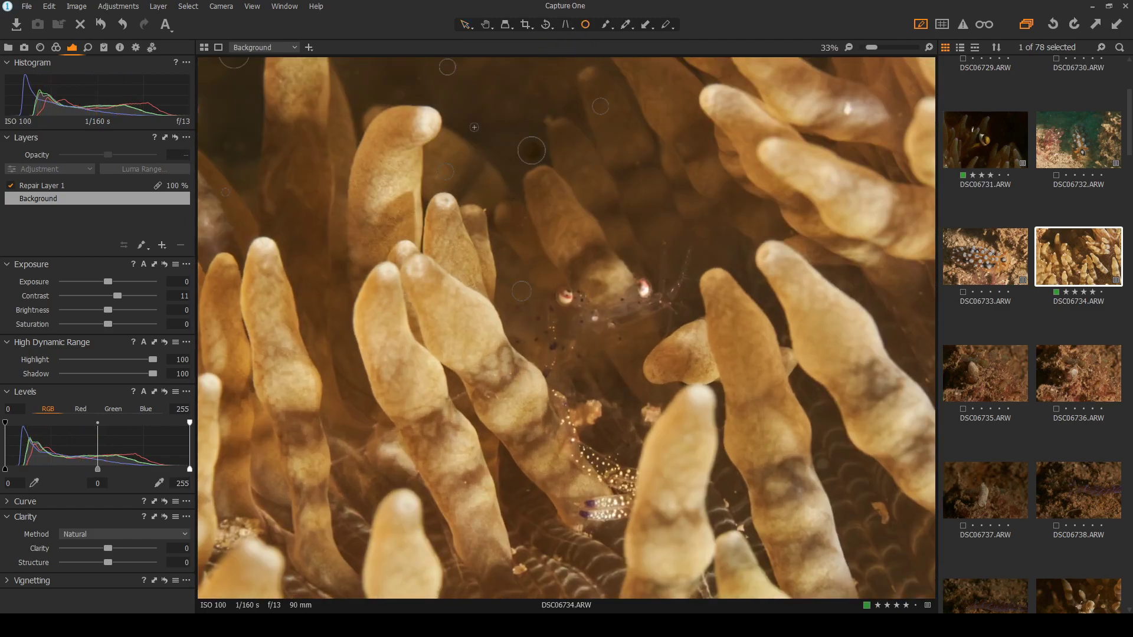
left_click(57, 189)
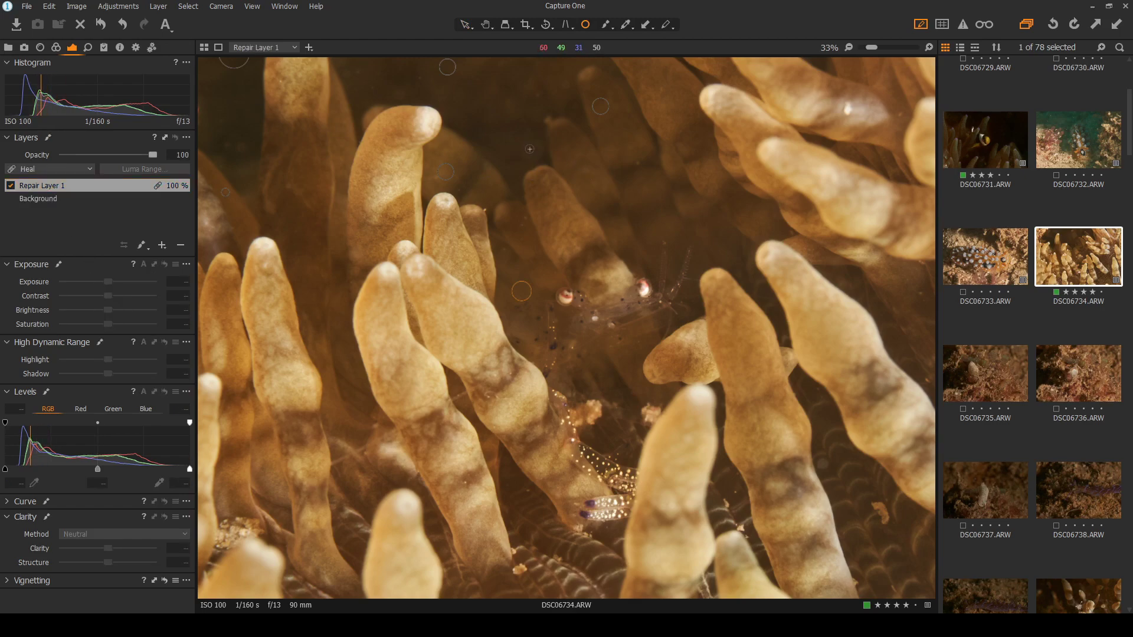
scroll(531, 144, "up", 3)
left_click(569, 253)
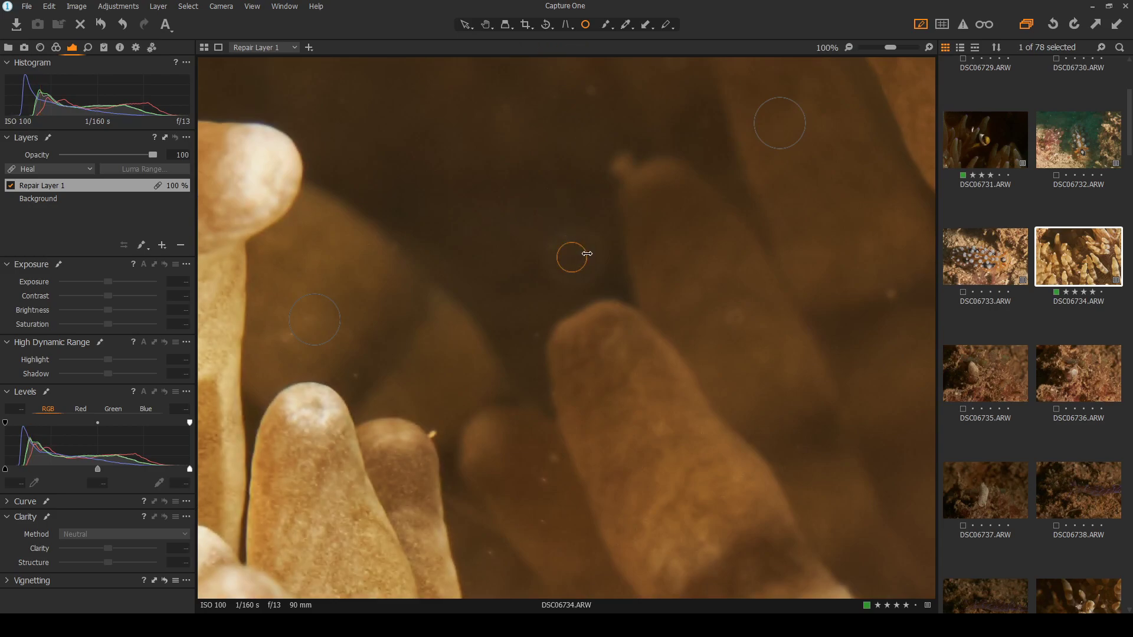
left_click_drag(589, 252, 622, 253)
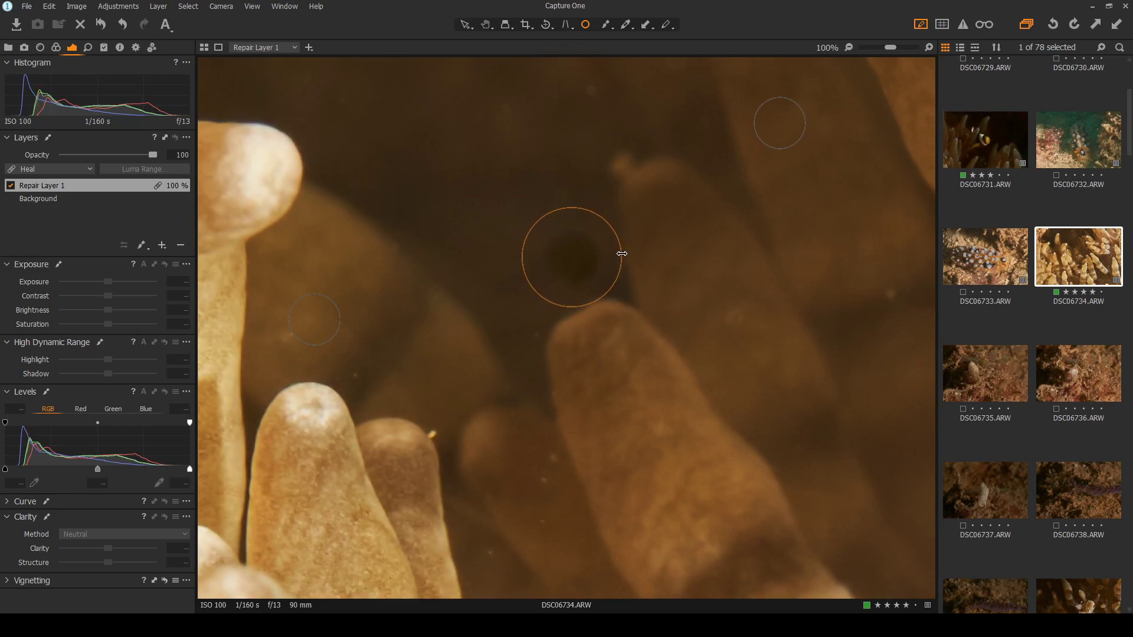
left_click(465, 24)
double_click(677, 253)
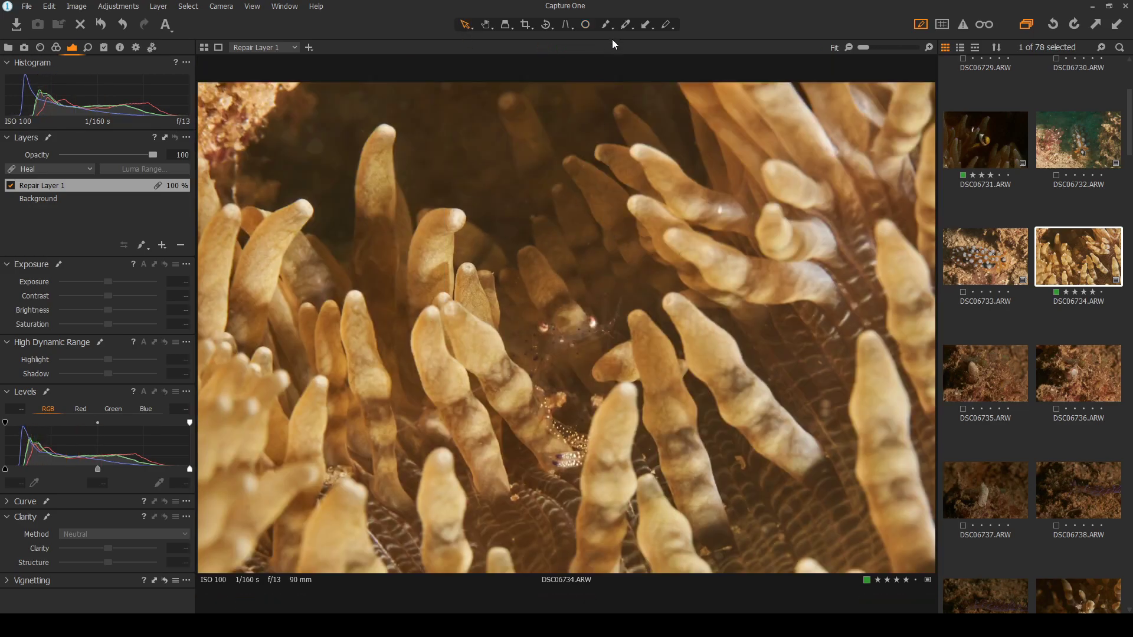
scroll(514, 404, "up", 2)
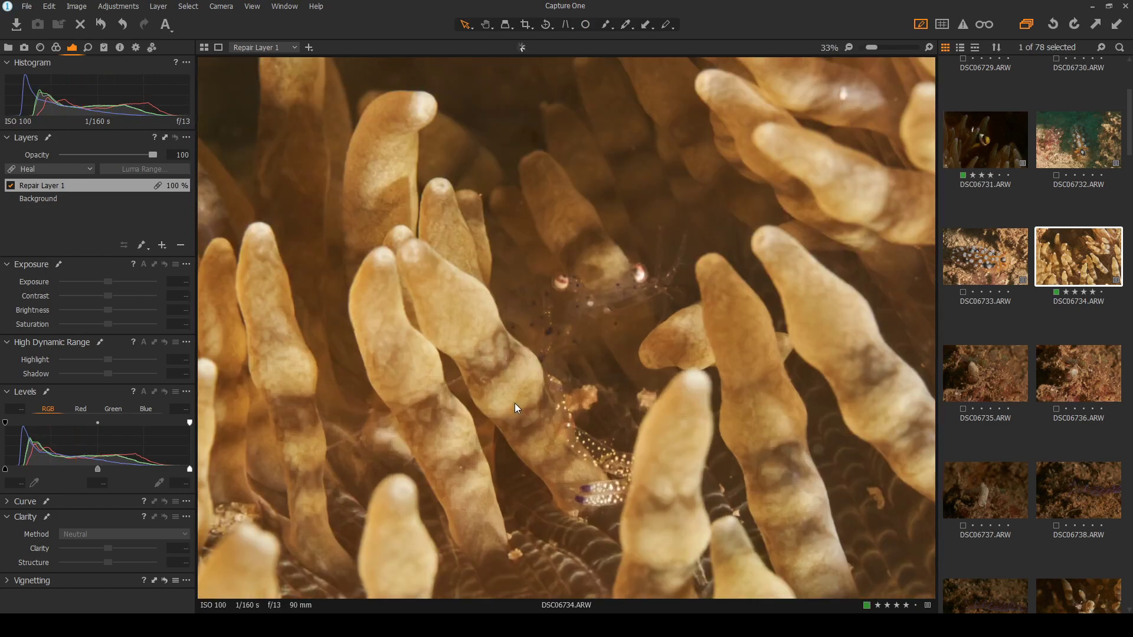
scroll(515, 402, "up", 1)
double_click(602, 316)
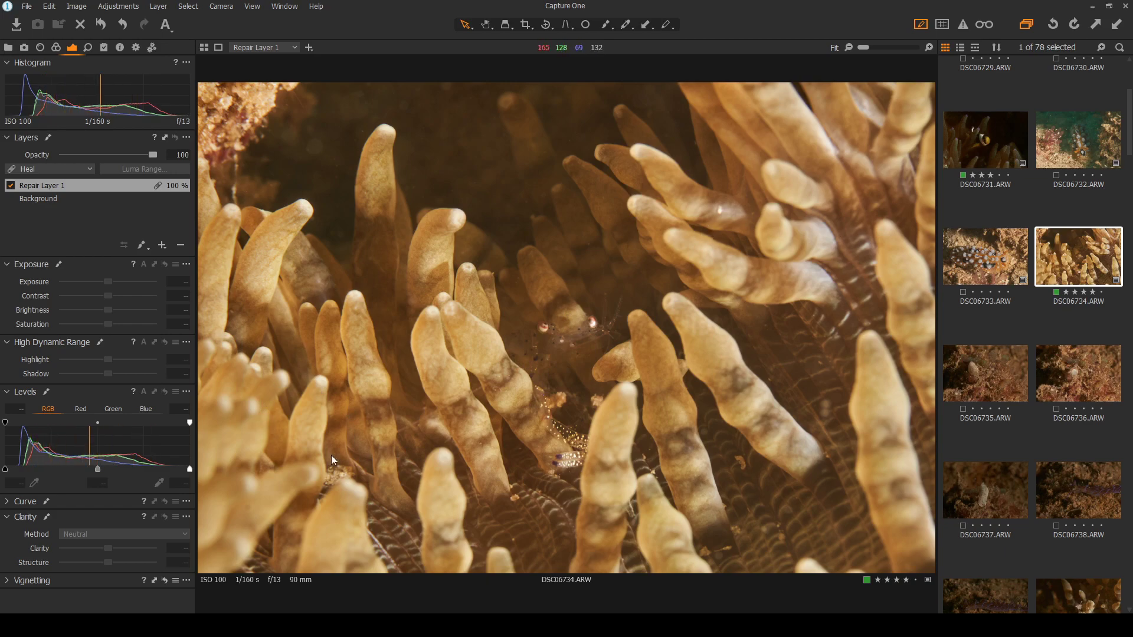
Show DSC06735, the pale sea slug on brown reef, in the viewer
left_click(989, 381)
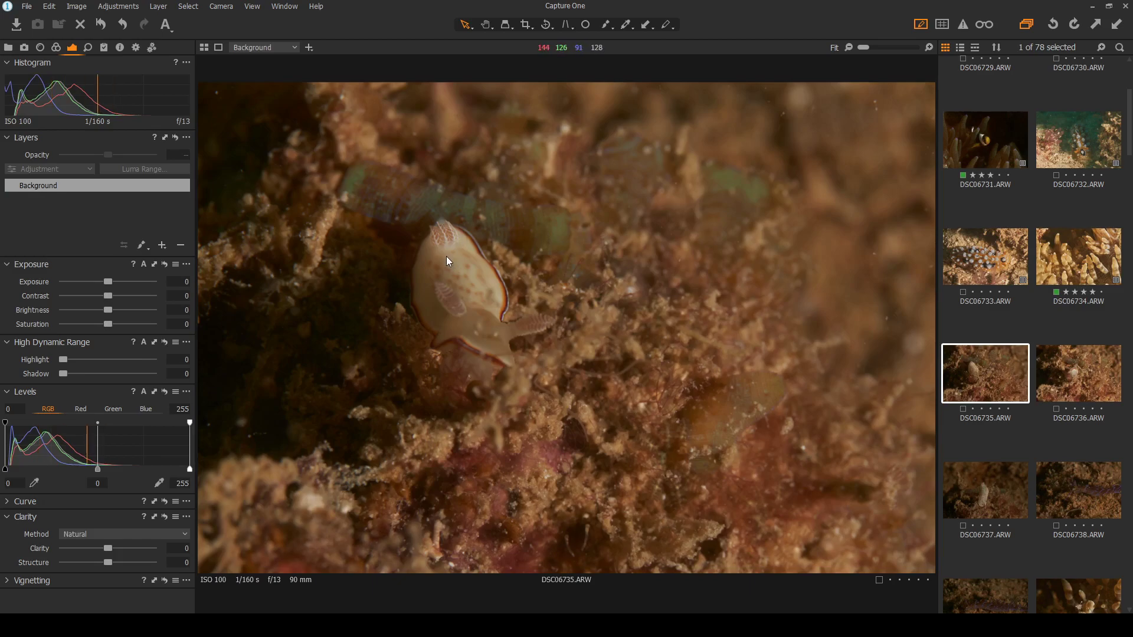
scroll(447, 256, "up", 1)
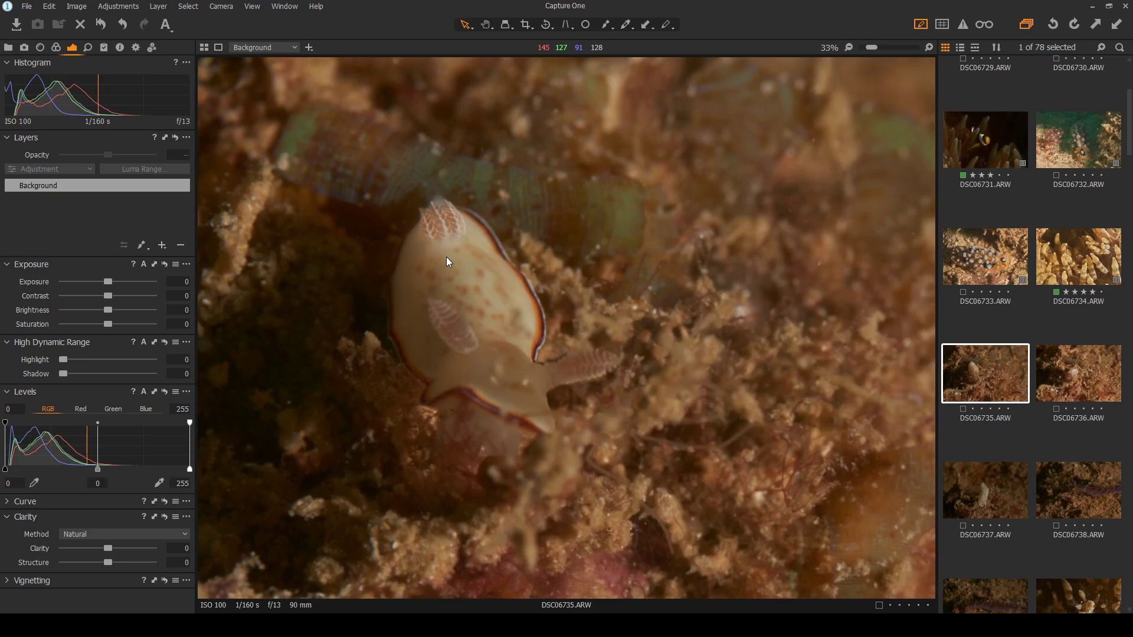
left_click(1076, 380)
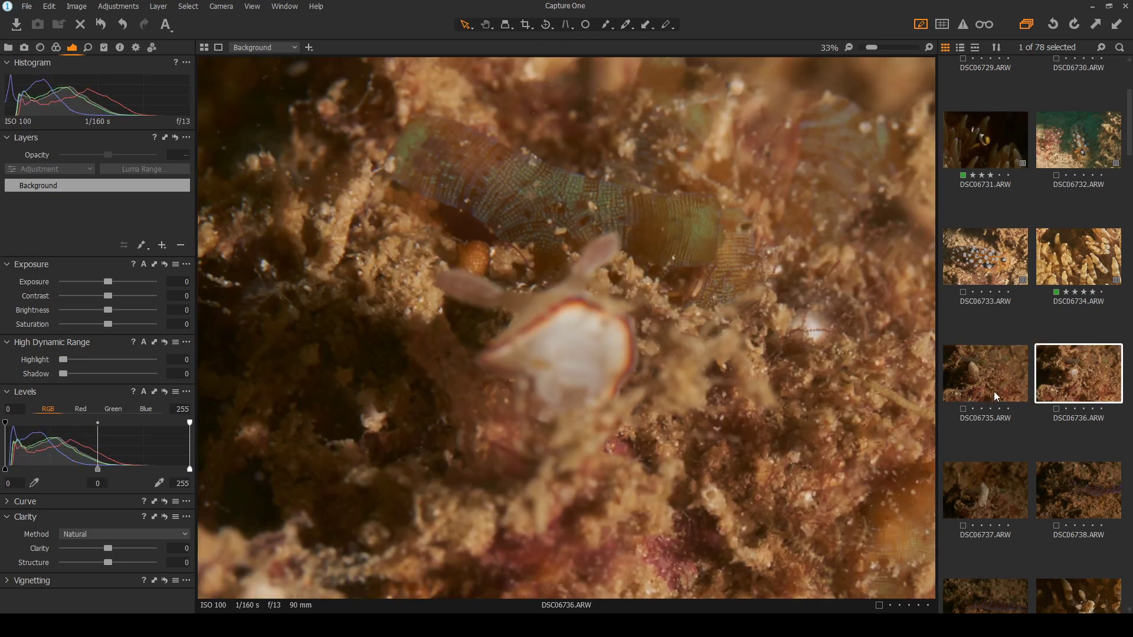
left_click(987, 493)
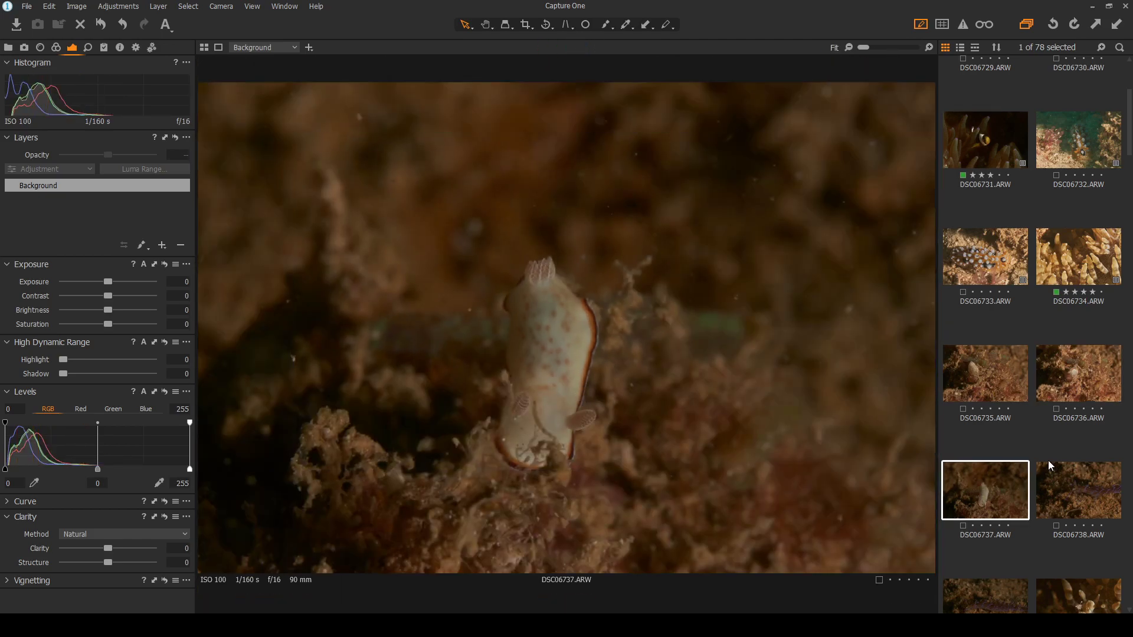
left_click(1001, 381)
left_click(990, 498)
left_click(990, 389)
scroll(435, 273, "up", 2)
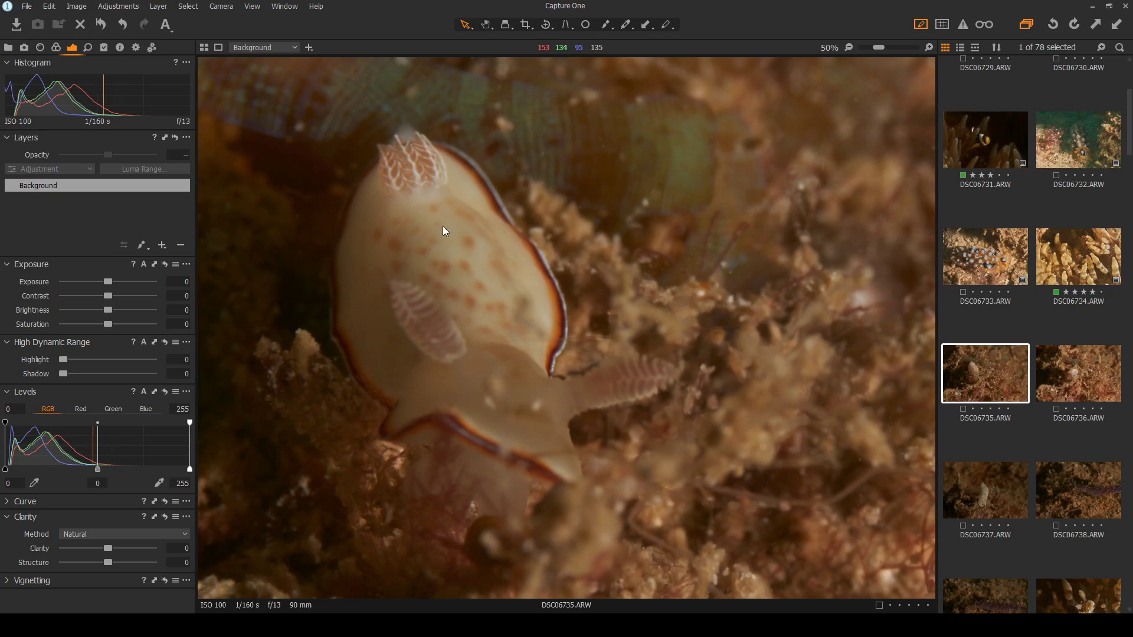
scroll(449, 236, "down", 3)
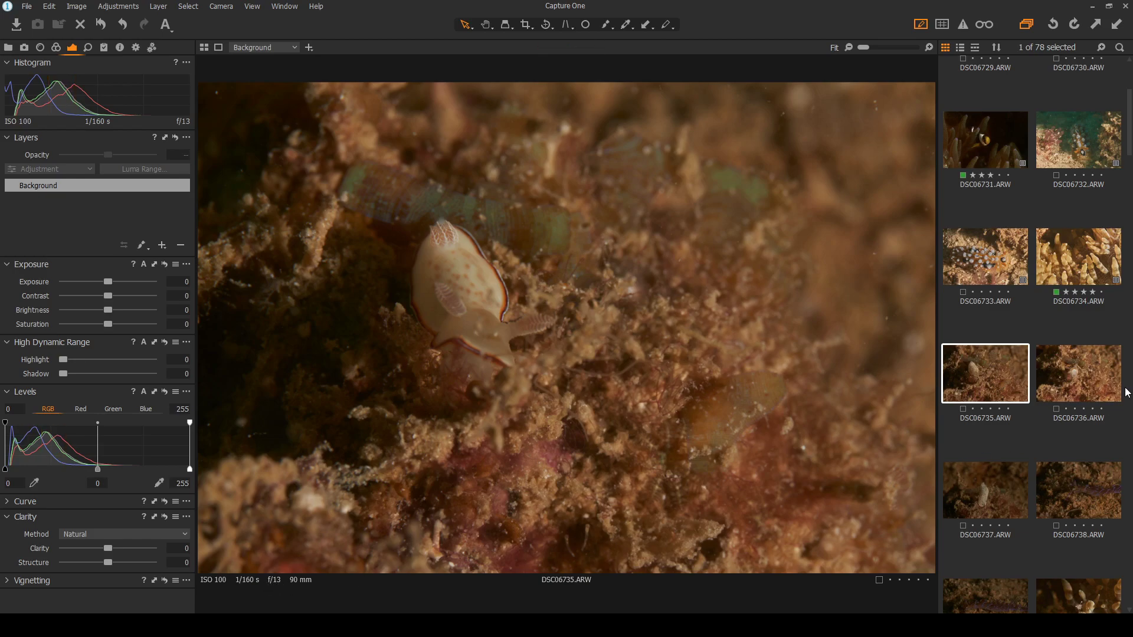
left_click(1079, 380)
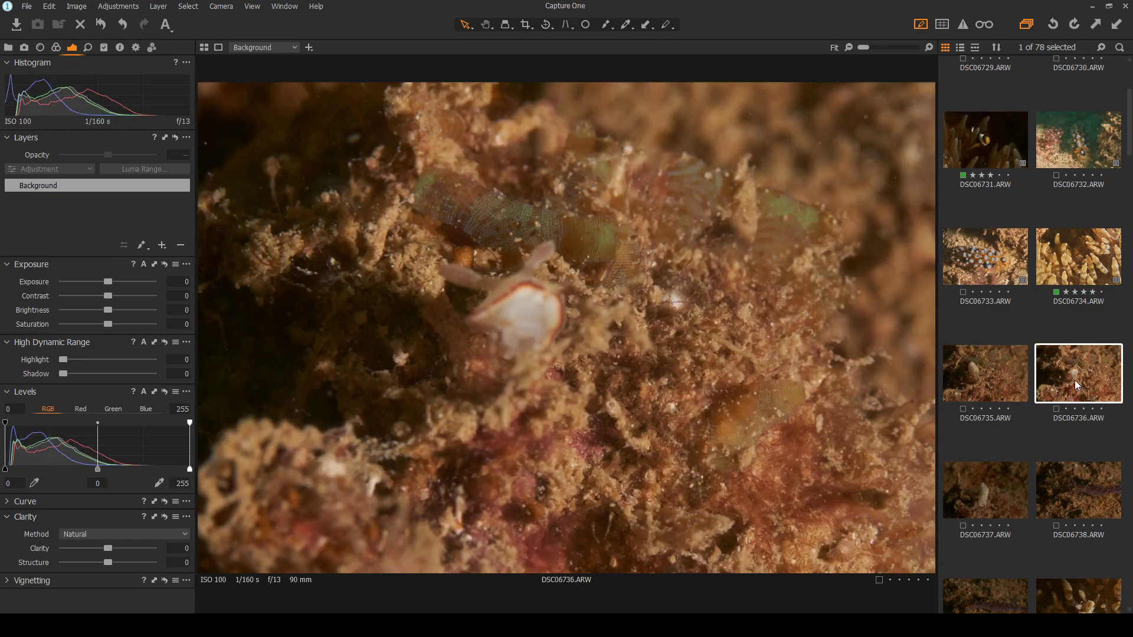
left_click(1002, 384)
left_click(991, 508)
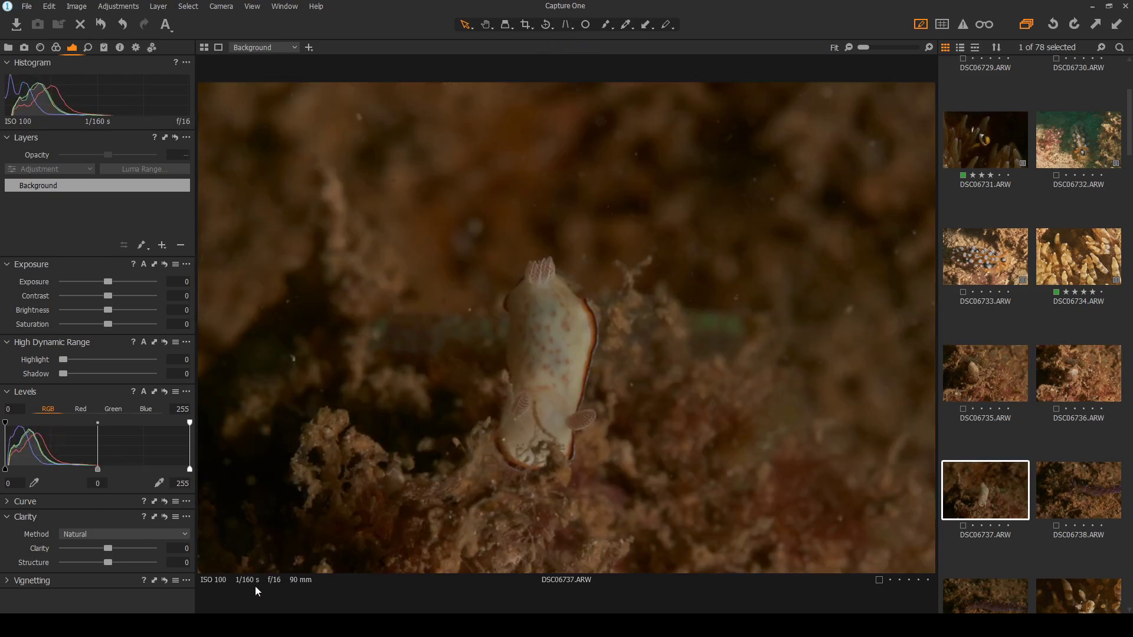
left_click(1064, 486)
left_click(979, 489)
scroll(980, 488, "down", 1)
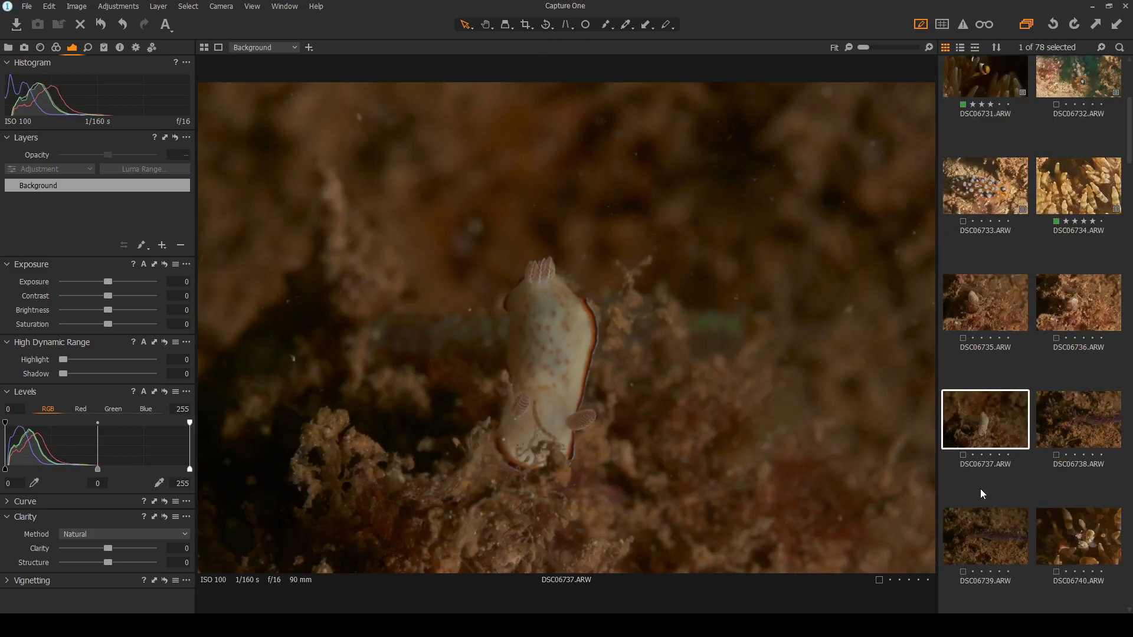
left_click(997, 536)
left_click(1082, 538)
scroll(1072, 534, "down", 1)
scroll(1072, 533, "down", 1)
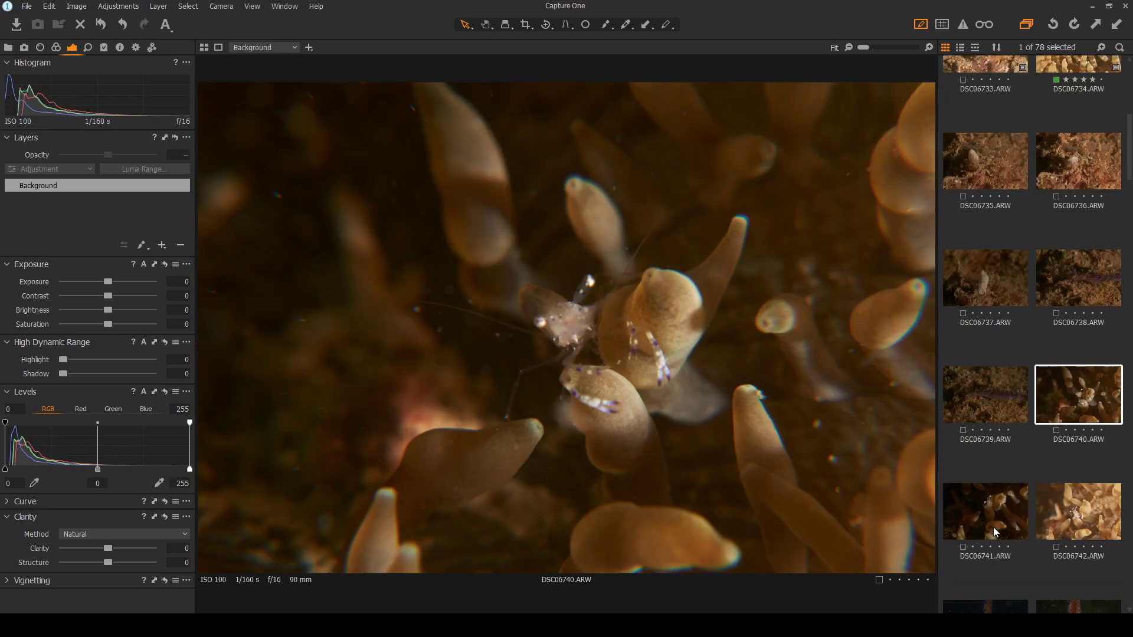
left_click(990, 519)
left_click(1075, 522)
scroll(1016, 508, "up", 4)
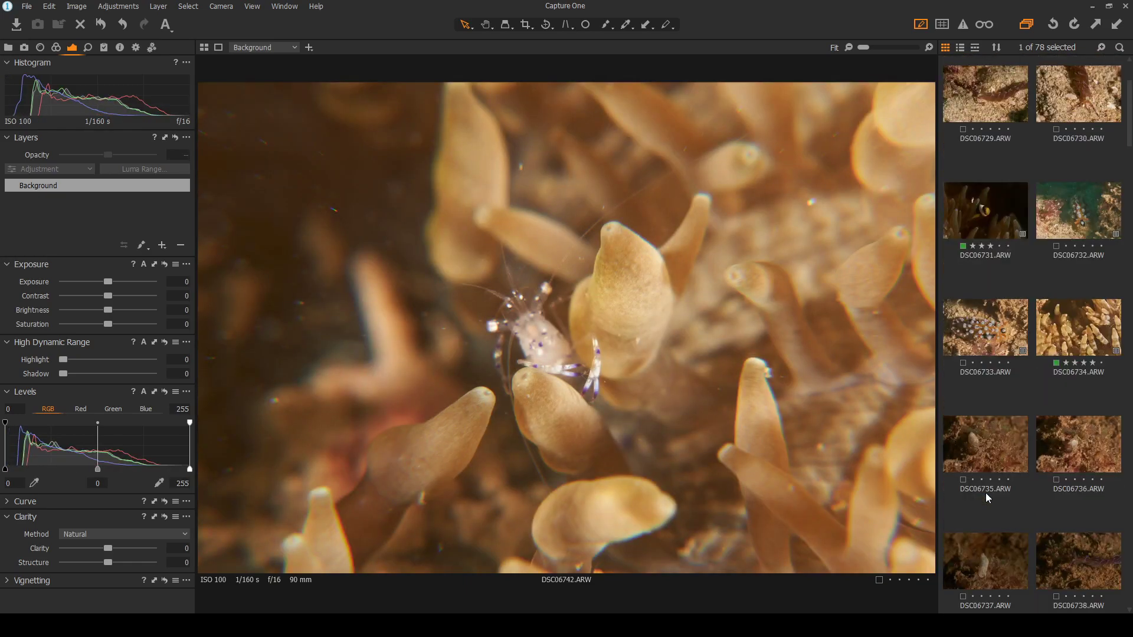
left_click(987, 441)
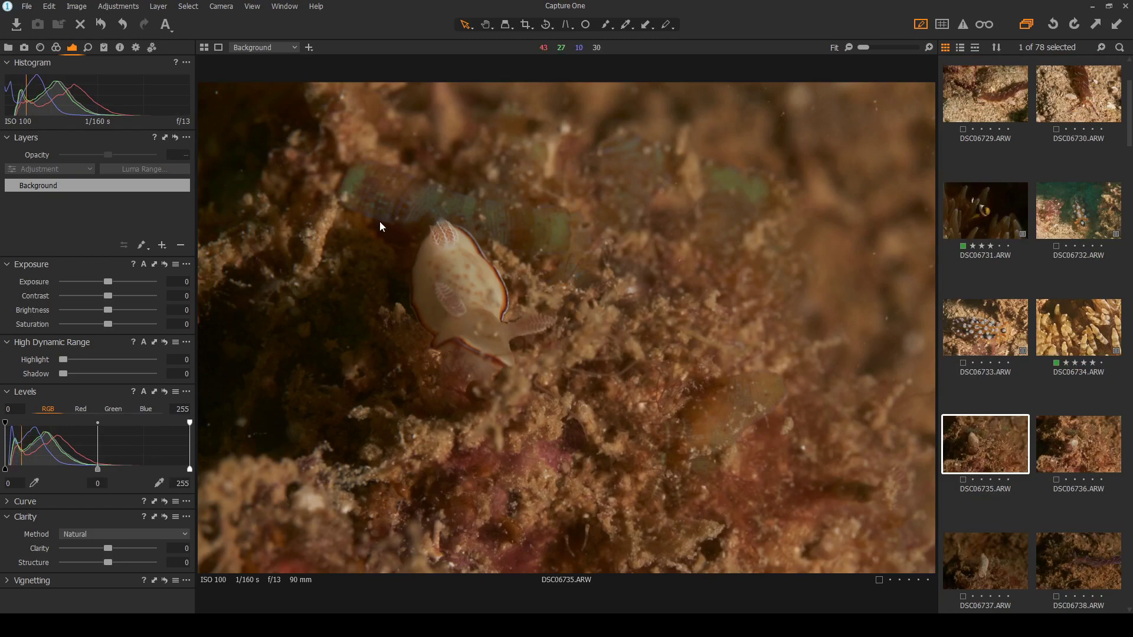
scroll(426, 264, "up", 1)
scroll(995, 473, "down", 1)
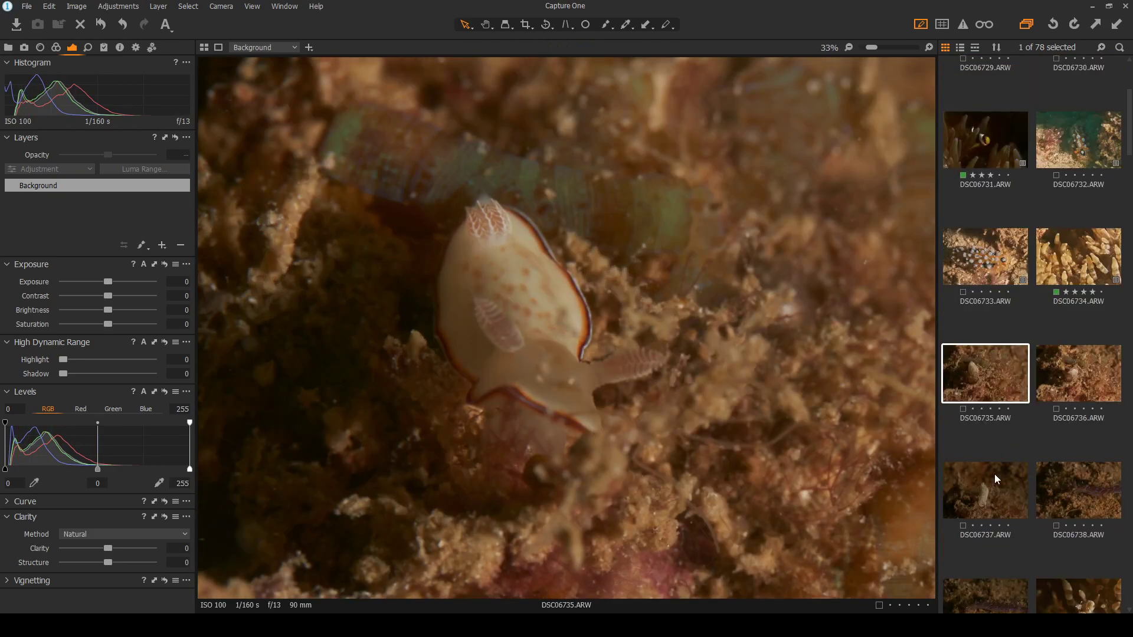
left_click(994, 474)
scroll(533, 448, "down", 1)
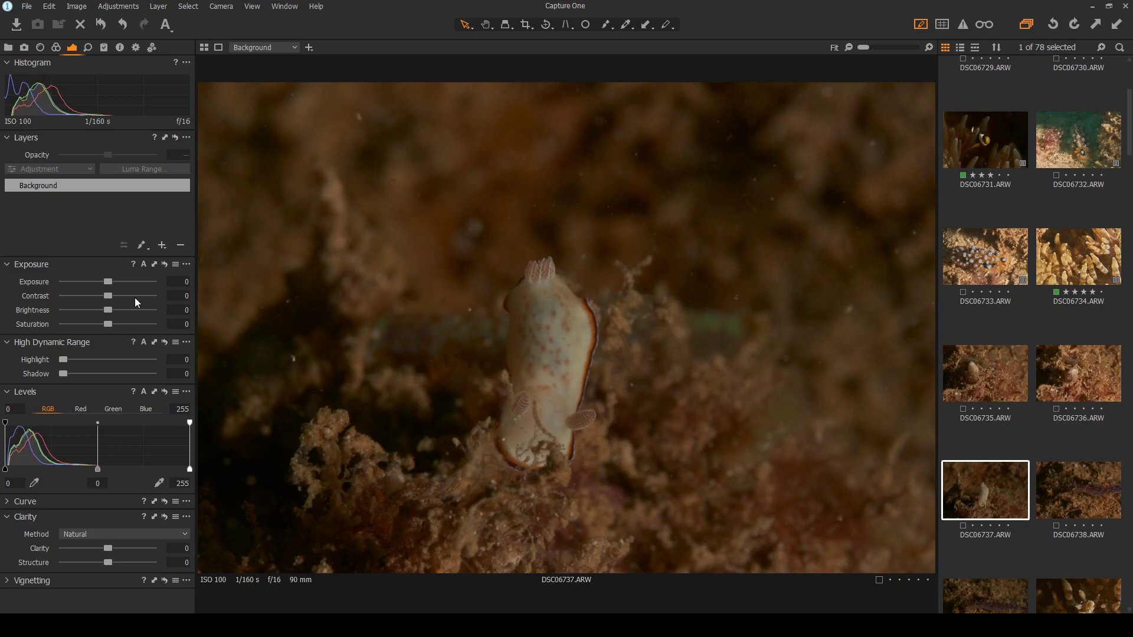
Set DSC06737's exposure to 0.89 and zoom in to check the nudibranch's lower body
left_click_drag(108, 284, 118, 281)
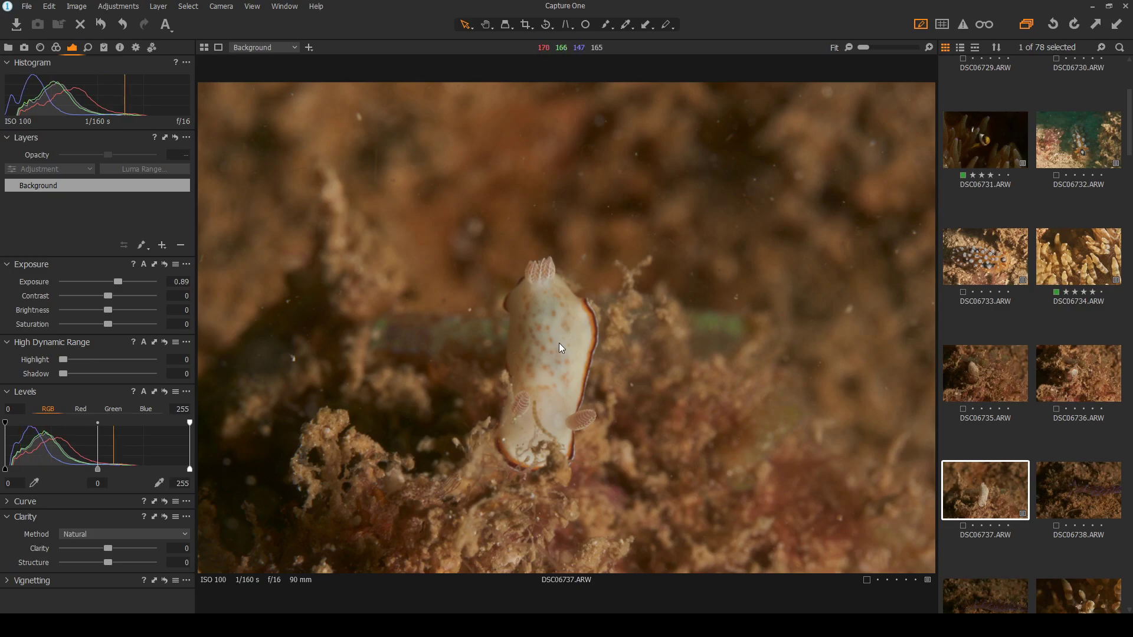
left_click(514, 428)
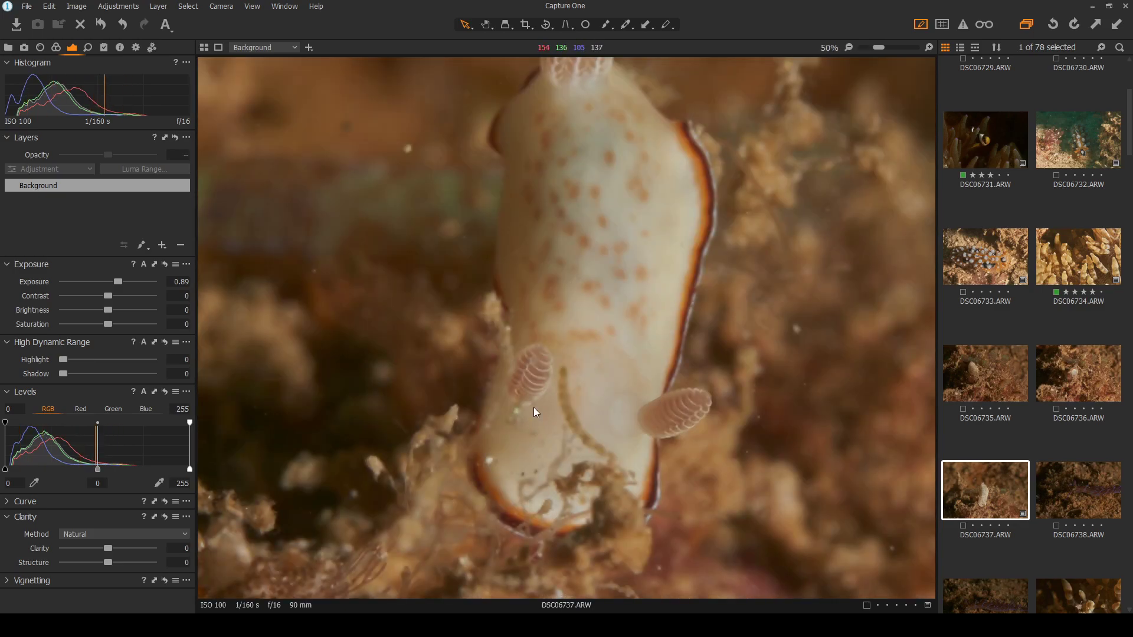
left_click(527, 405)
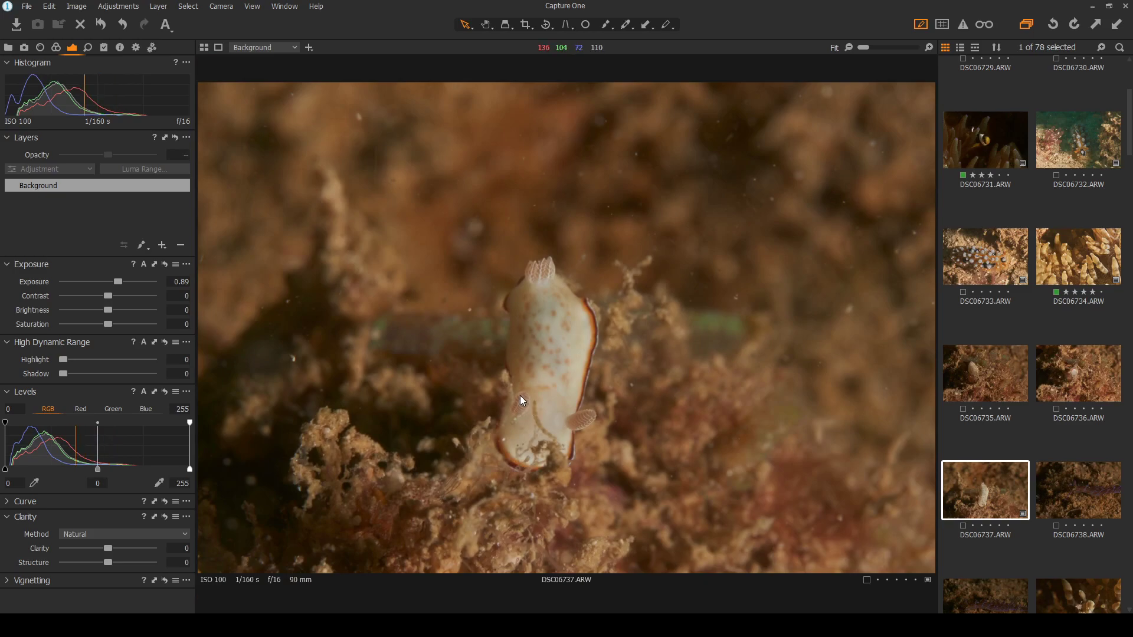
scroll(551, 420, "up", 1)
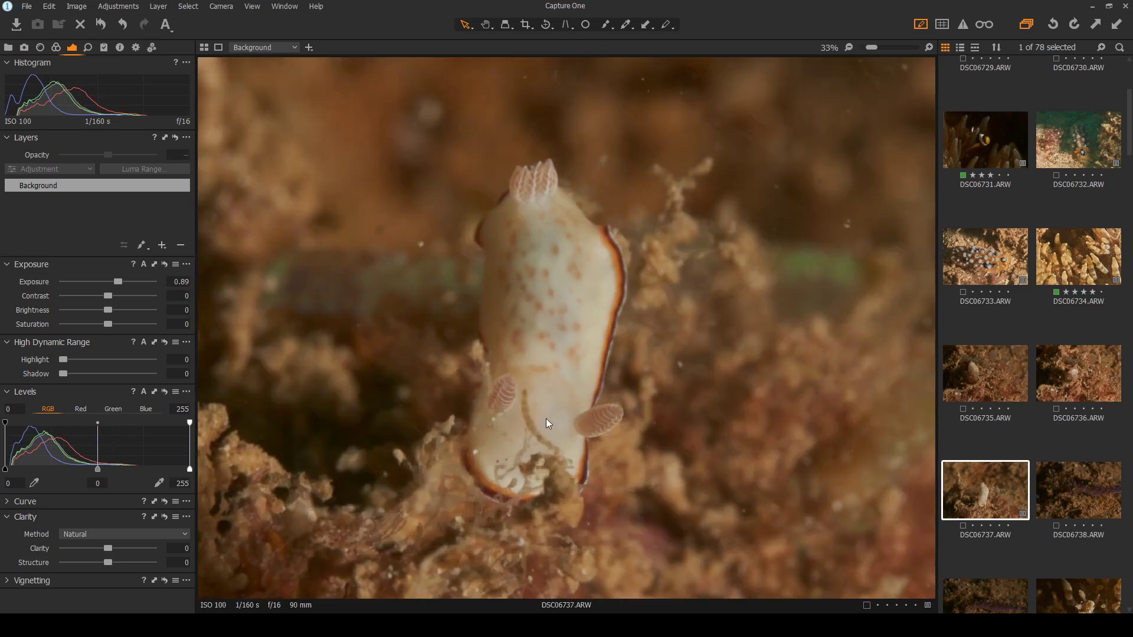
scroll(501, 413, "up", 1)
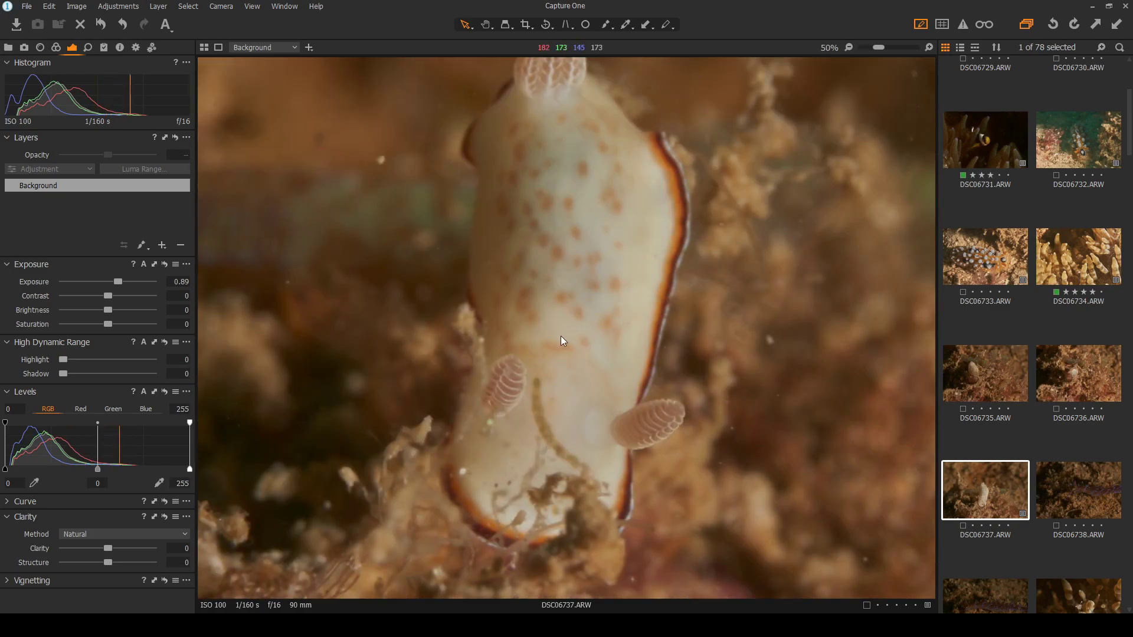
scroll(561, 335, "down", 2)
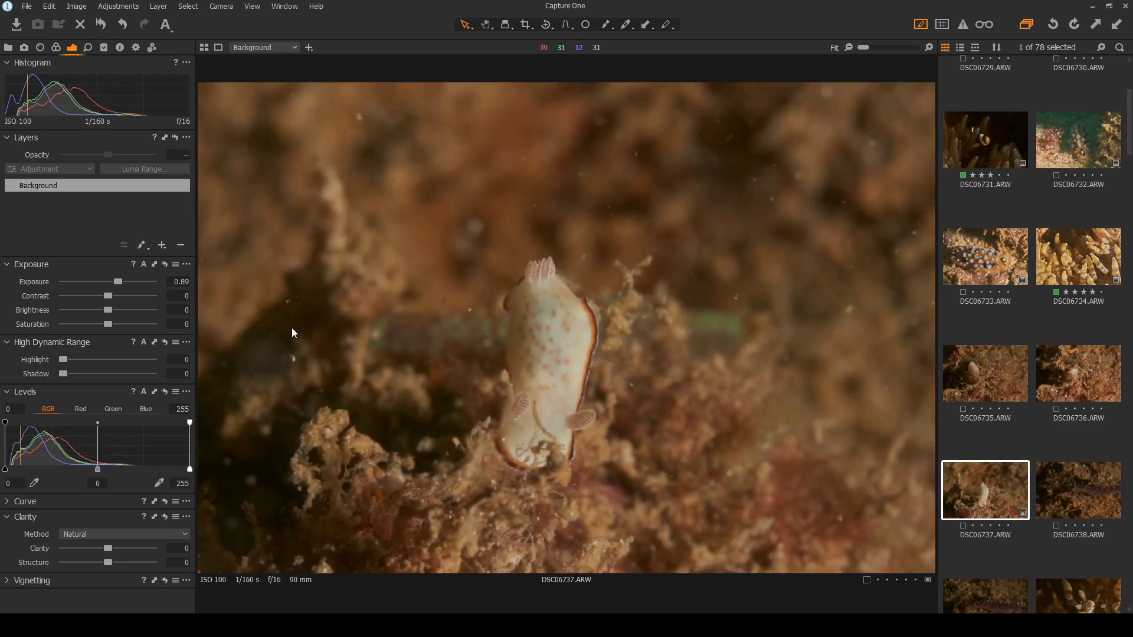
left_click(585, 24)
scroll(304, 356, "up", 2)
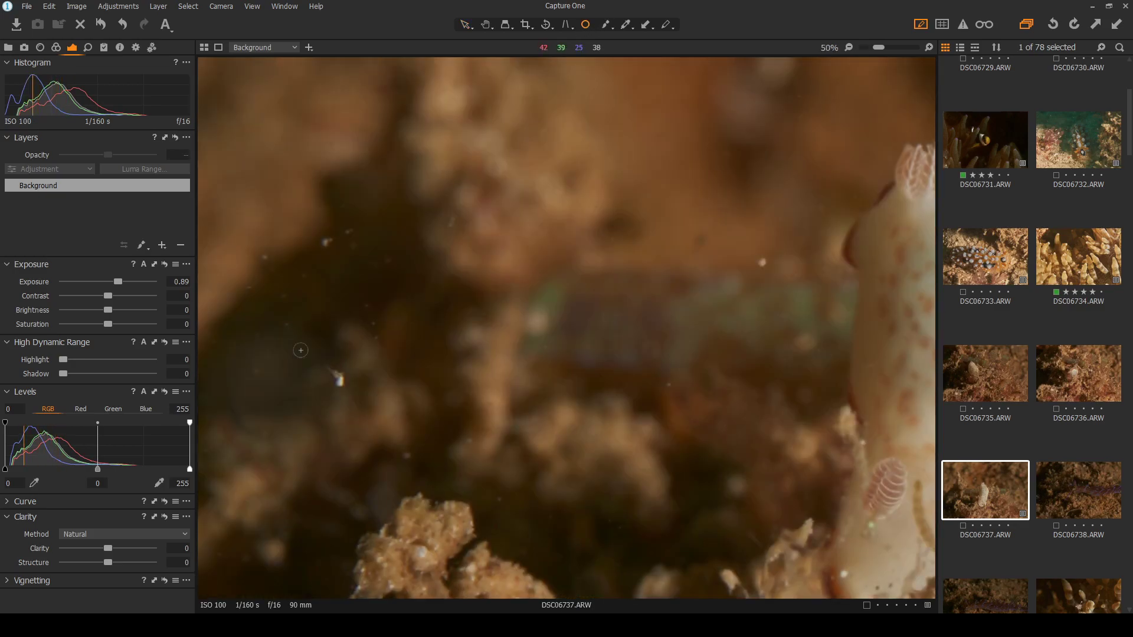
scroll(304, 356, "down", 2)
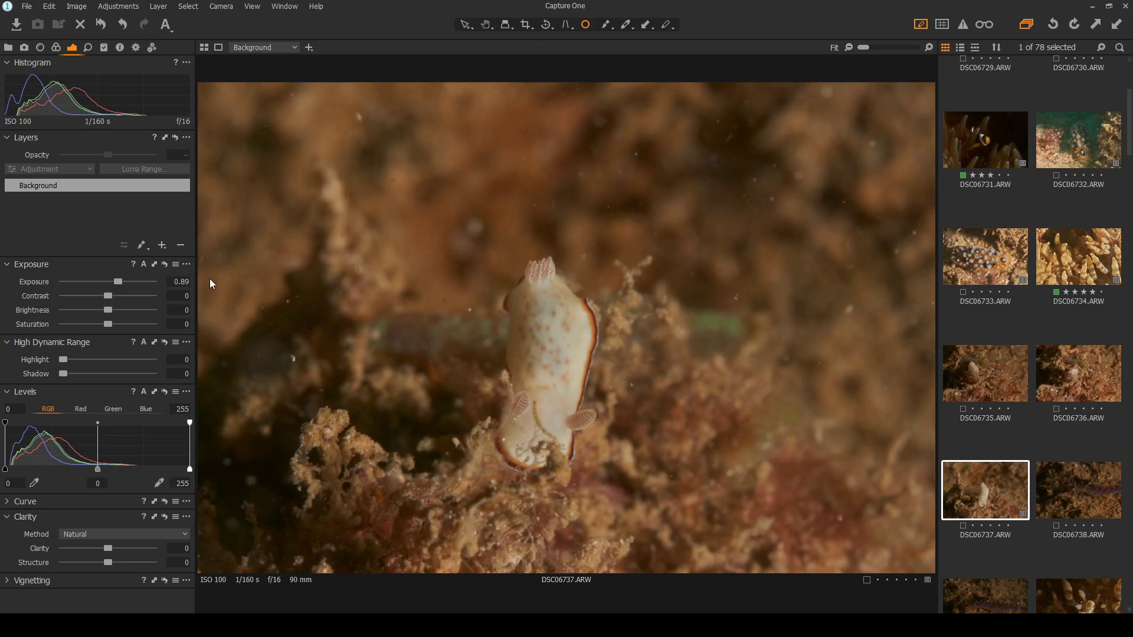
Heal about ten backscatter specks around the nudibranch on Repair Layer 1
left_click(214, 294)
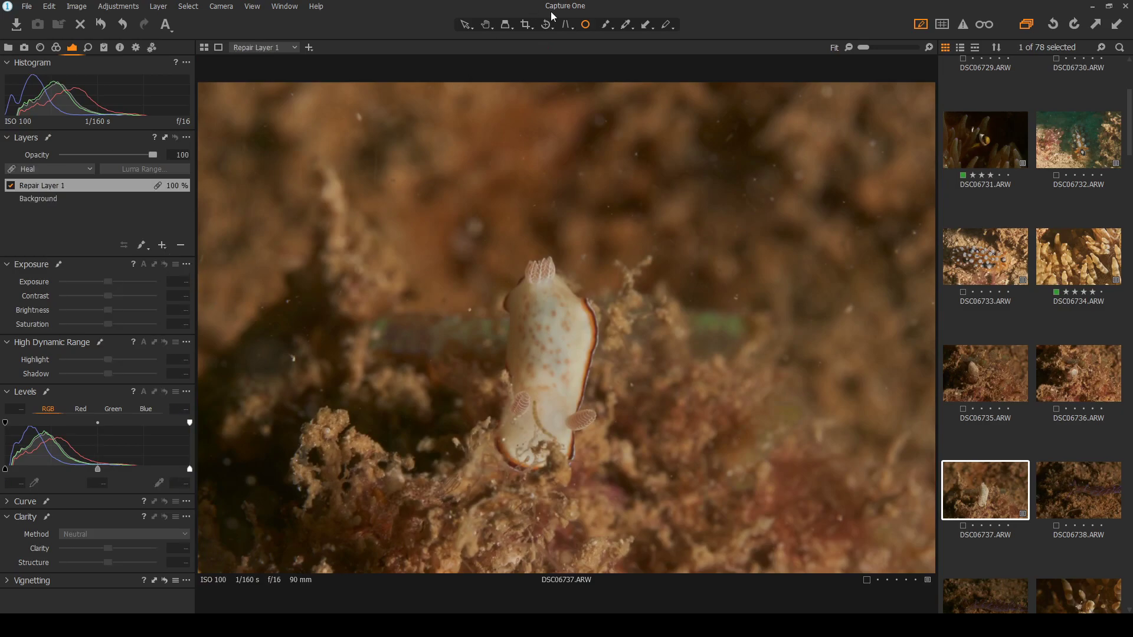
scroll(286, 373, "up", 2)
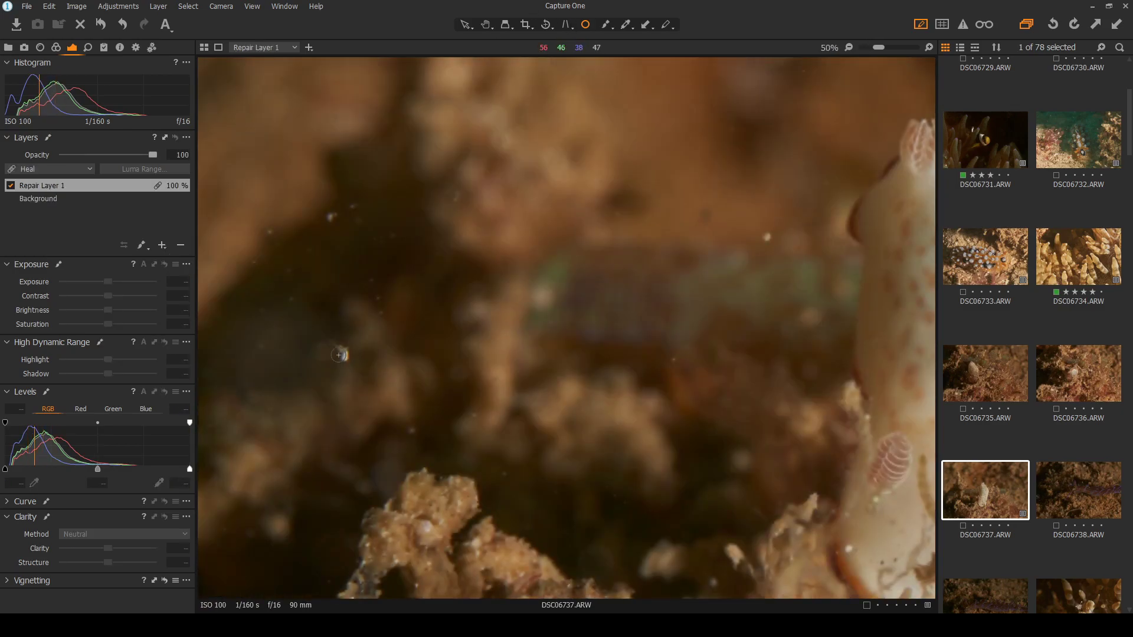
left_click_drag(350, 352, 362, 355)
left_click(332, 217)
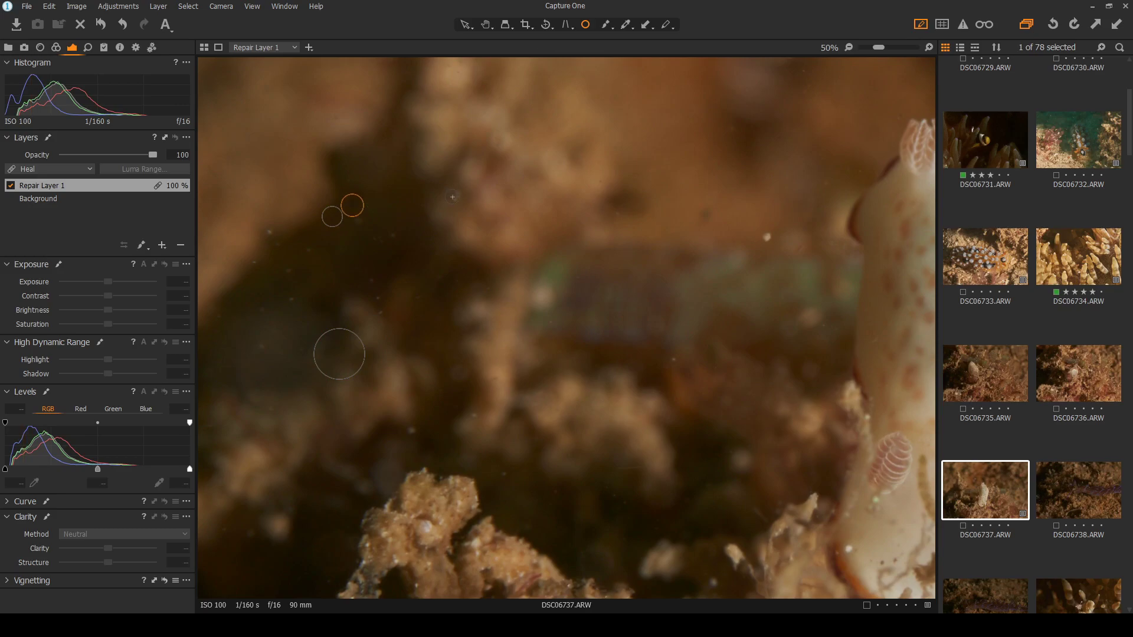
left_click(269, 231)
left_click(255, 262)
left_click(287, 269)
left_click(290, 299)
left_click(262, 343)
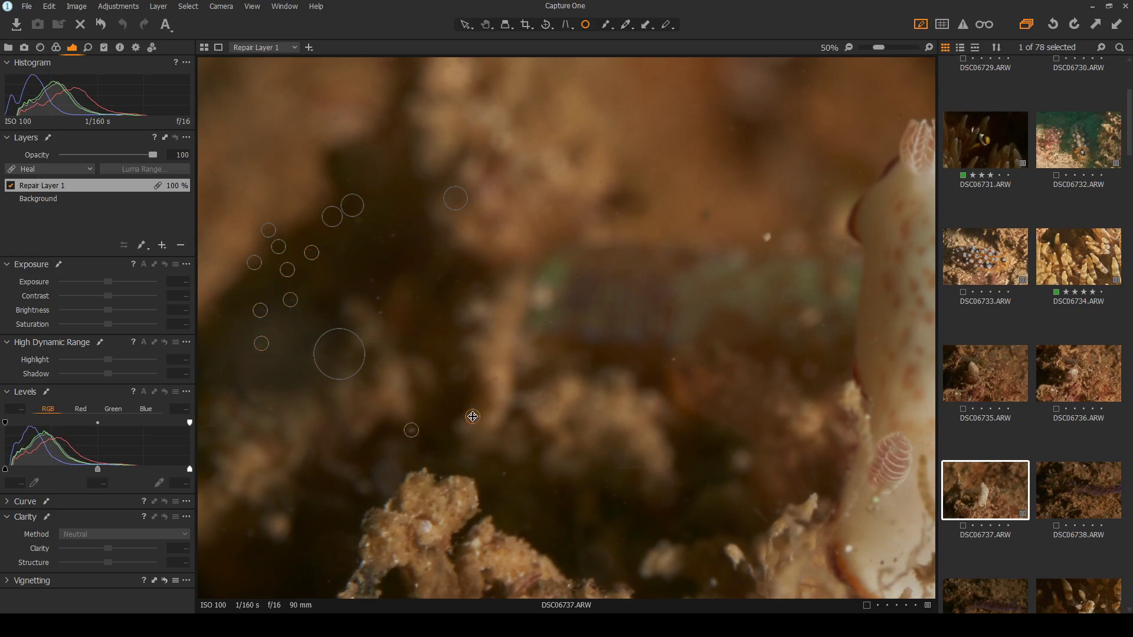
left_click(766, 236)
left_click(504, 470)
Zoom out and pan to review the healed specks, then start adjustment Layer 1 with Draw Mask
key("ctrl+minus")
scroll(721, 472, "down", 1)
scroll(584, 407, "up", 2)
left_click_drag(583, 407, 404, 481)
scroll(404, 481, "down", 2)
scroll(531, 457, "up", 4)
left_click_drag(536, 462, 666, 398)
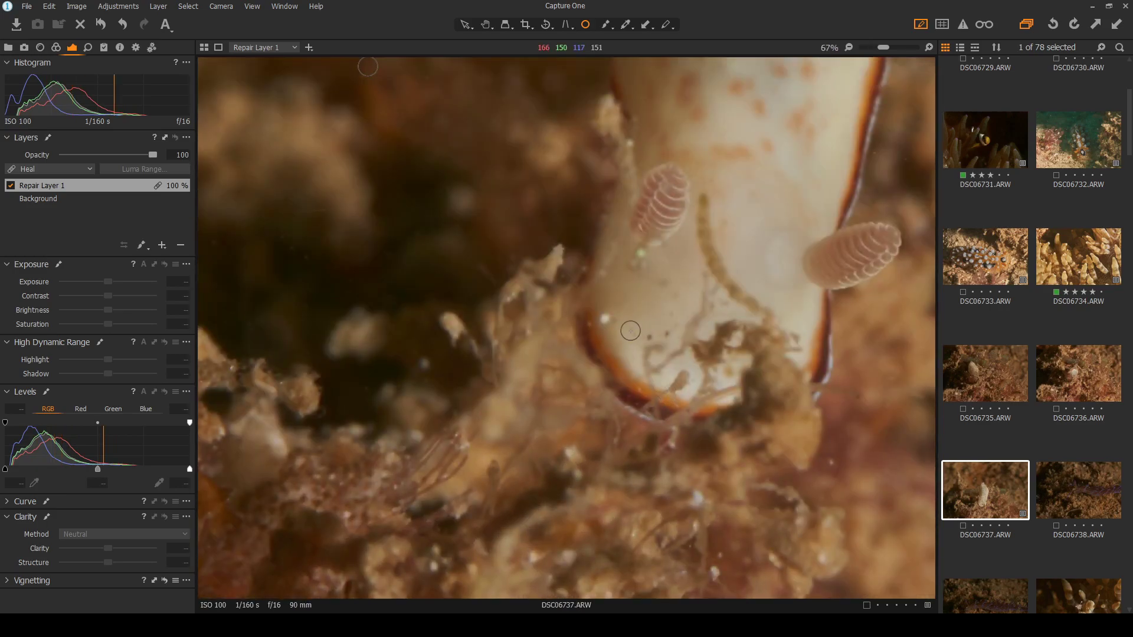
scroll(808, 323, "down", 1)
scroll(808, 323, "down", 2)
scroll(551, 336, "up", 3)
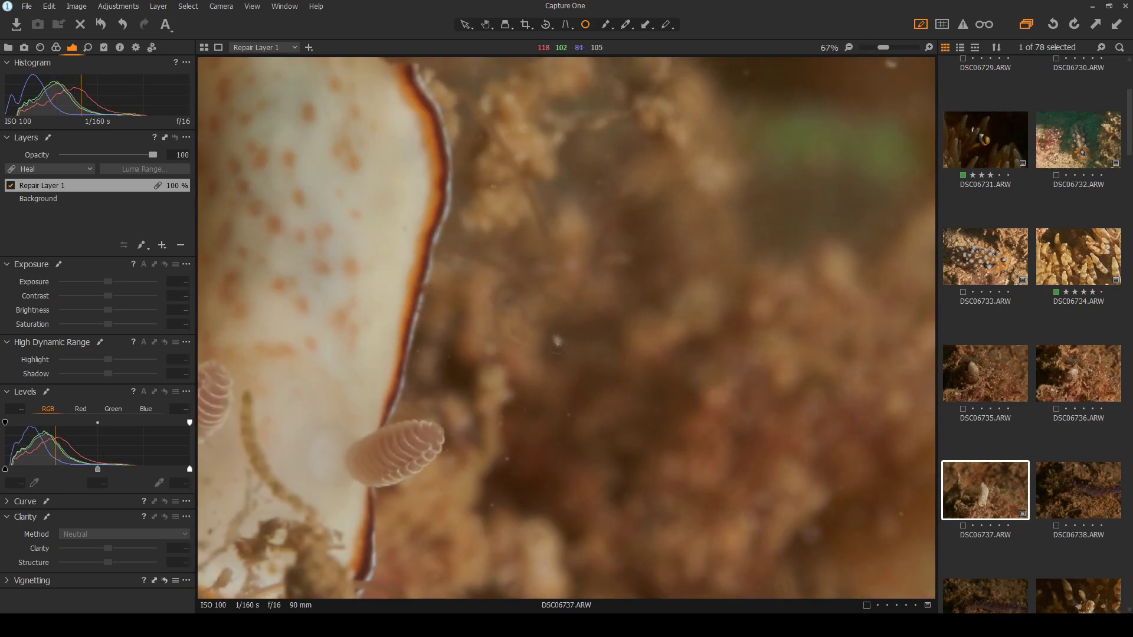
scroll(565, 337, "down", 2)
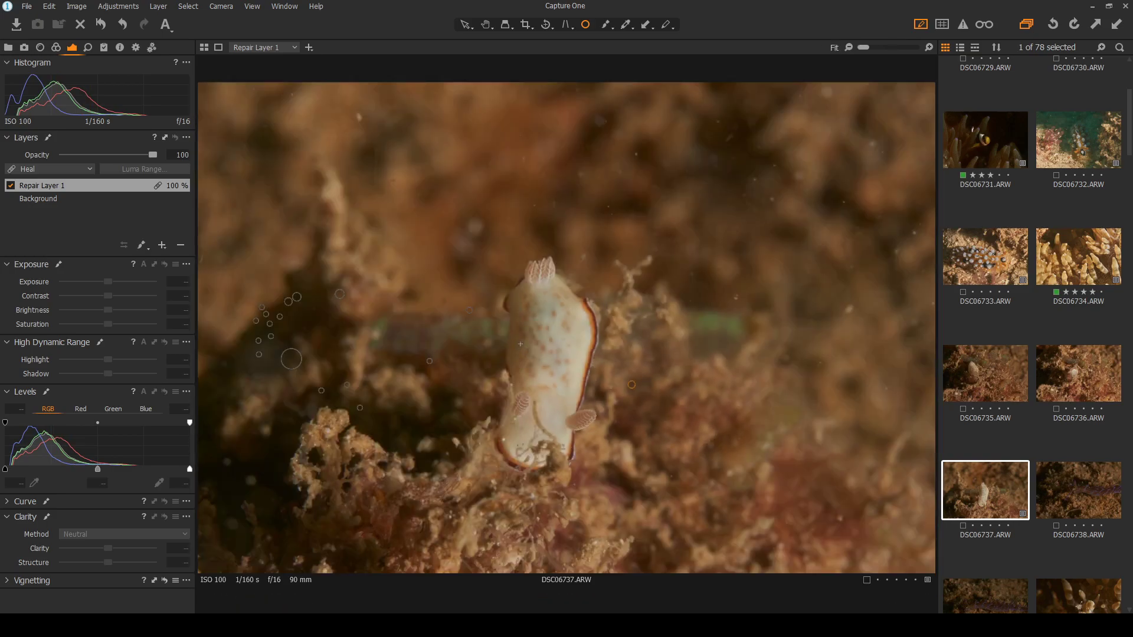
scroll(631, 384, "up", 1)
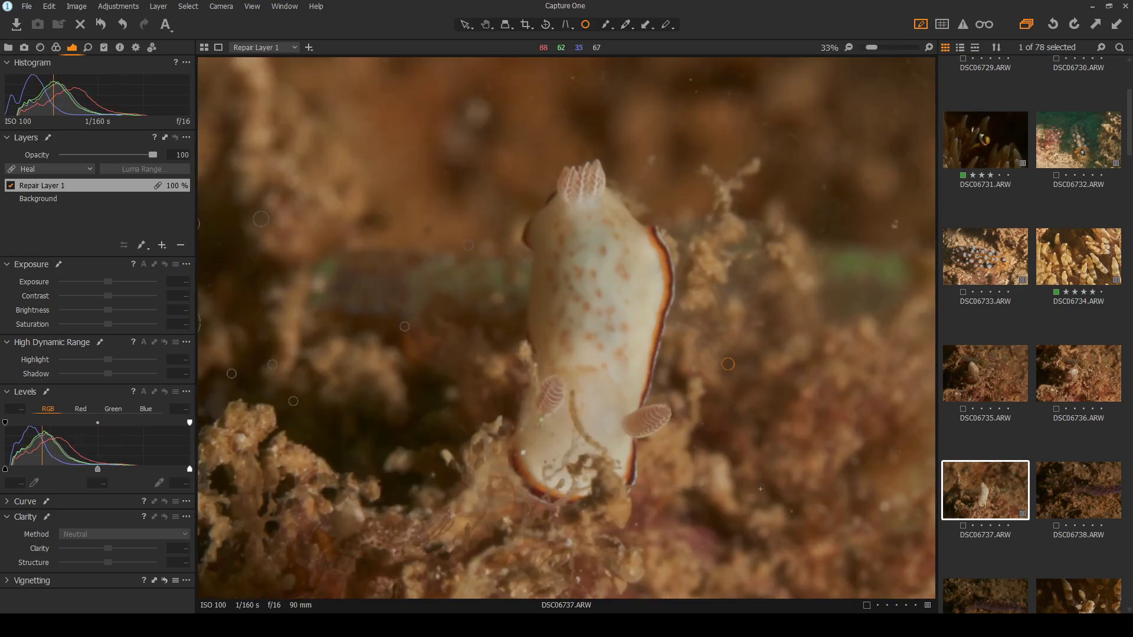
scroll(713, 303, "up", 1)
scroll(712, 302, "down", 1)
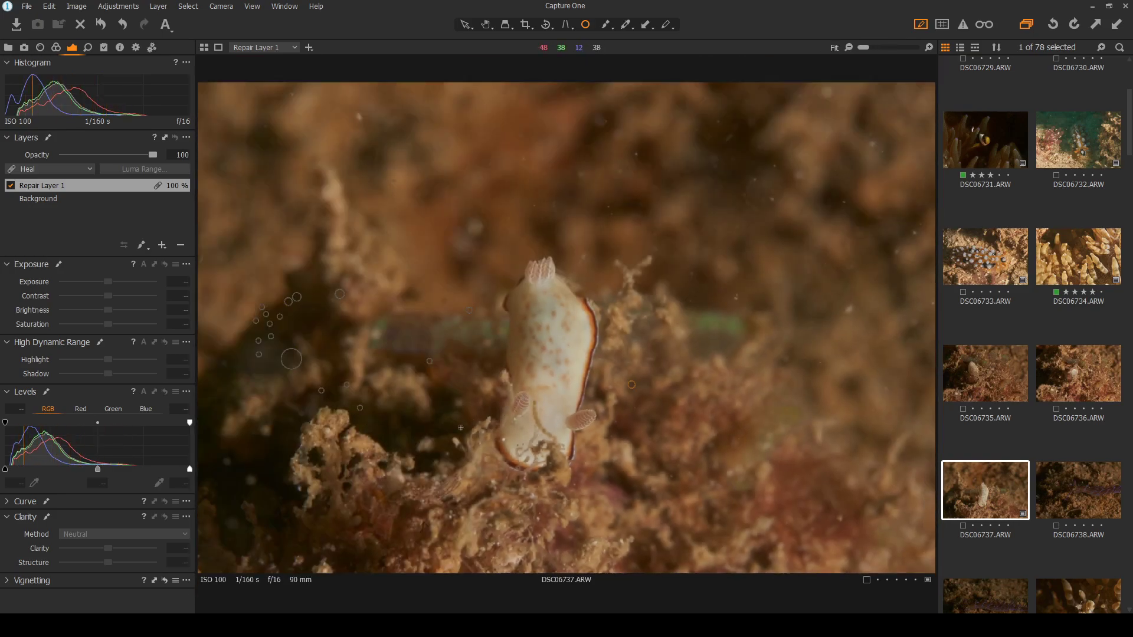
scroll(454, 432, "up", 2)
scroll(515, 425, "down", 3)
scroll(500, 397, "up", 2)
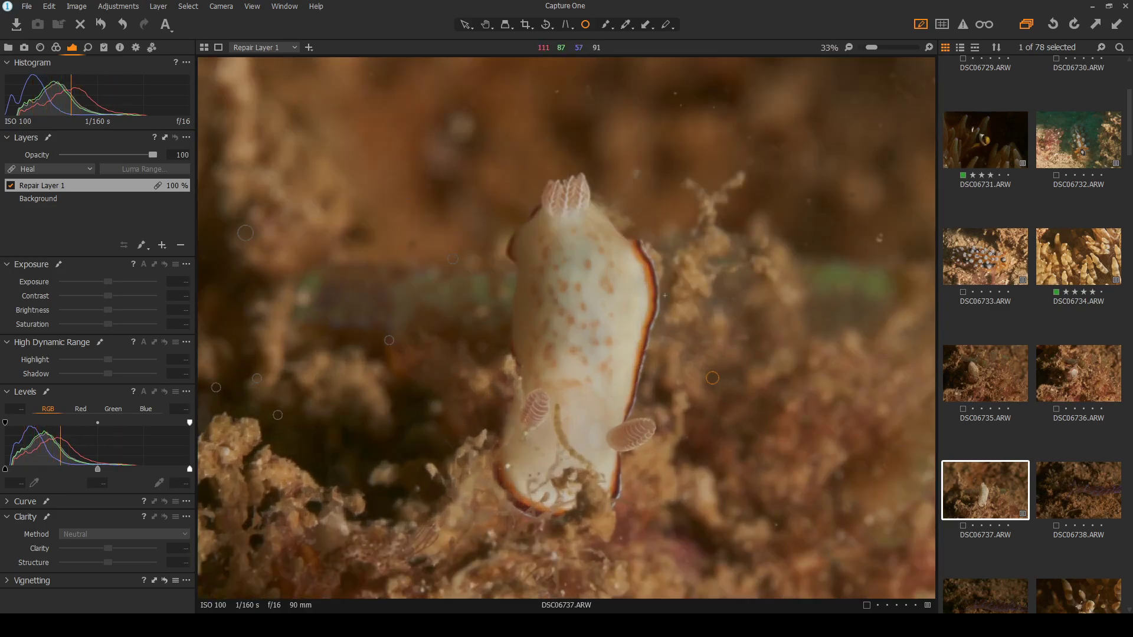
scroll(531, 169, "down", 2)
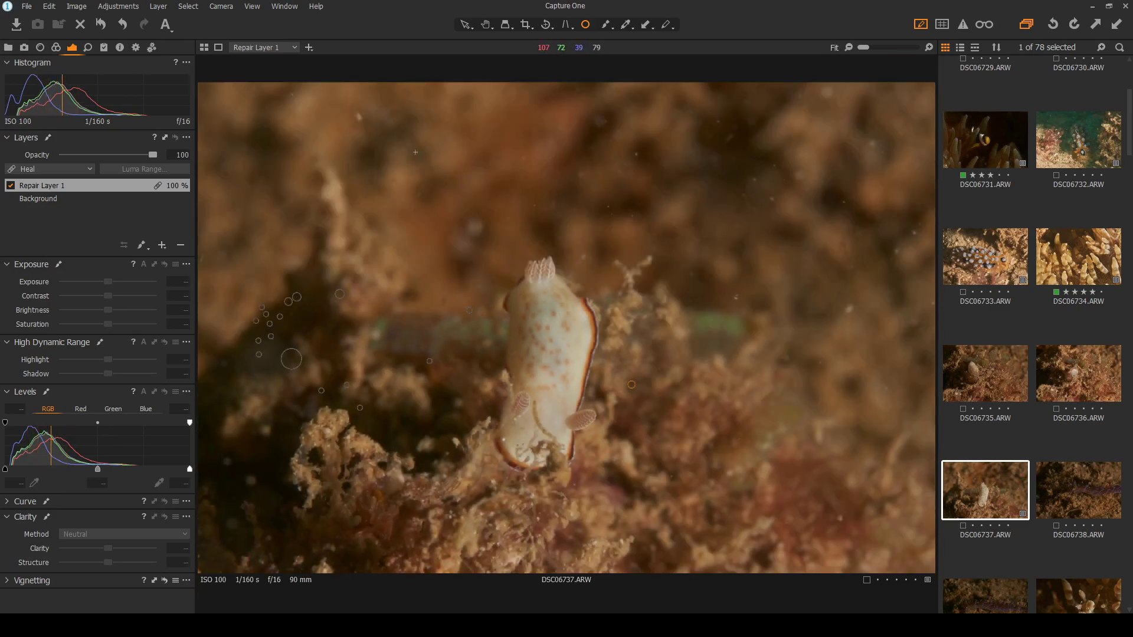
left_click(466, 24)
left_click(606, 28)
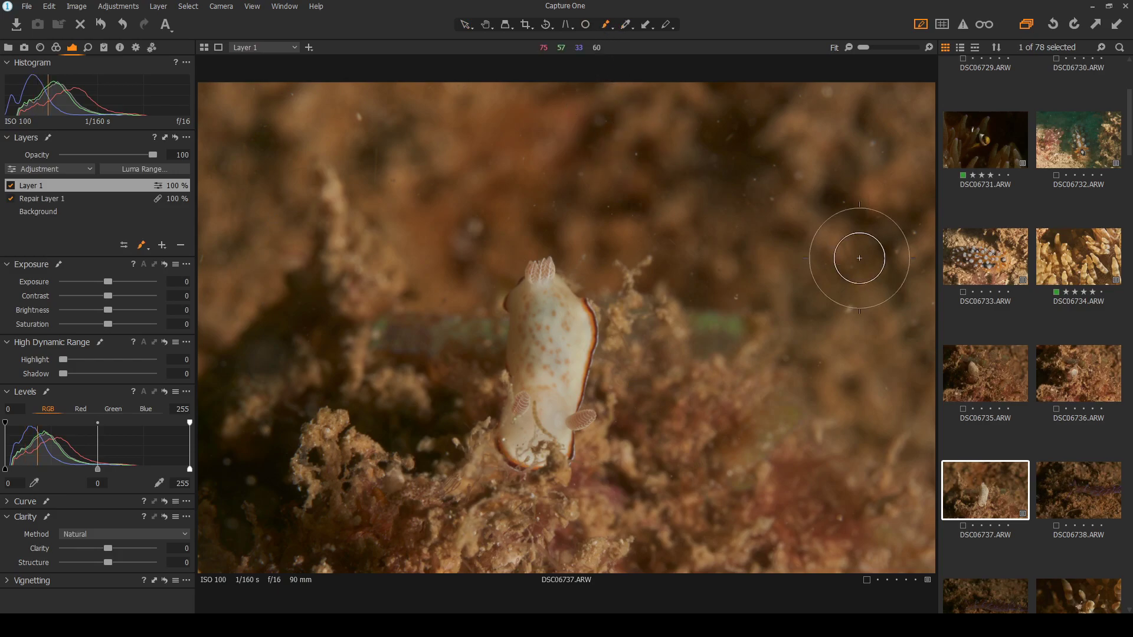
Paint a Layer 1 mask at the upper right, hide the overlay, and set exposure to -0.79
mouse_move(879, 135)
left_mouse_down()
mouse_move(810, 116)
mouse_move(910, 118)
mouse_move(719, 138)
mouse_move(928, 139)
mouse_move(921, 128)
mouse_move(191, 102)
mouse_move(348, 118)
mouse_move(229, 170)
mouse_move(260, 202)
mouse_move(228, 265)
mouse_move(256, 279)
mouse_move(551, 183)
mouse_move(895, 244)
mouse_move(813, 272)
mouse_move(856, 342)
mouse_move(923, 379)
mouse_move(831, 306)
mouse_move(735, 280)
mouse_move(700, 214)
left_mouse_up()
key("]")
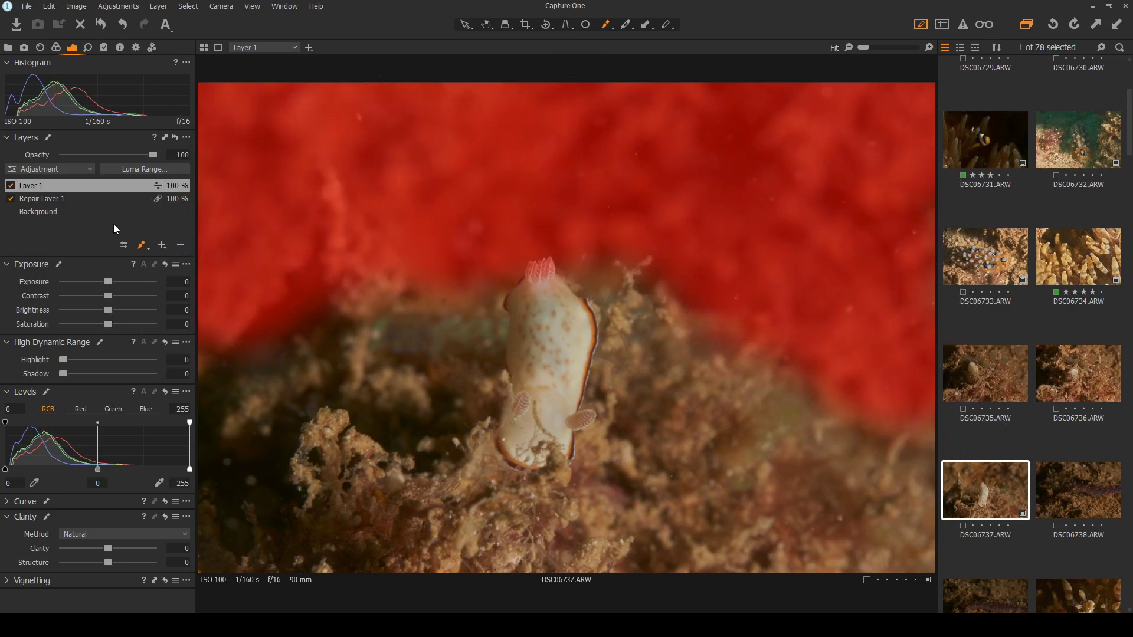
key("m")
left_click_drag(107, 284, 104, 283)
left_click_drag(102, 282, 99, 281)
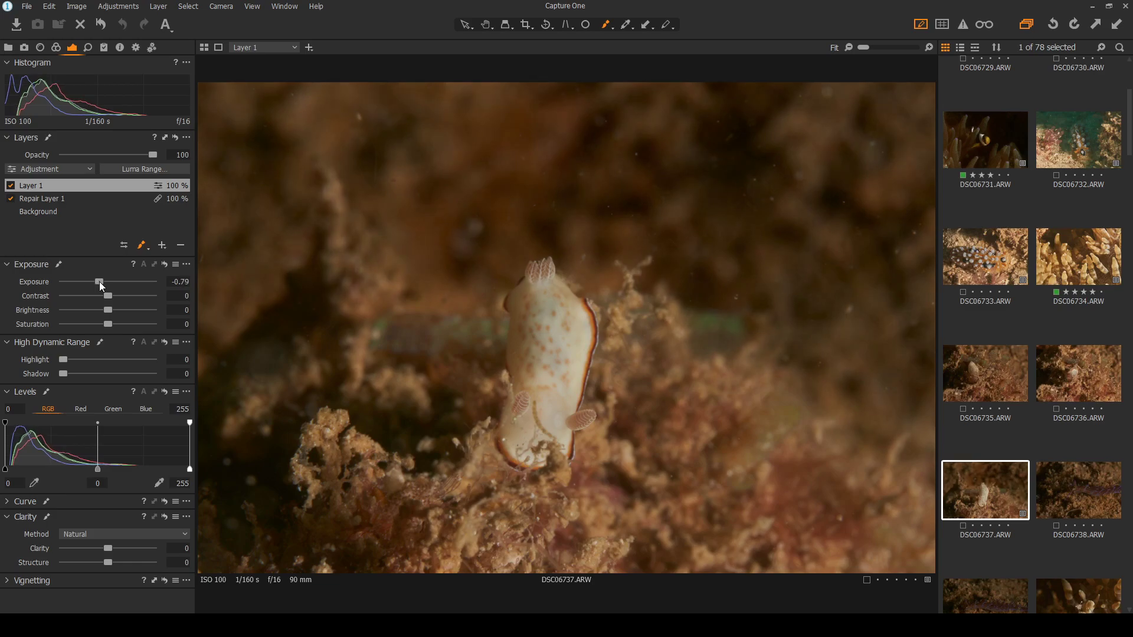
Toggle Layer 1 on and off repeatedly to compare, leaving it switched off
left_click(10, 186)
left_click(11, 185)
left_click(10, 186)
left_click(10, 186)
left_click(10, 186)
left_click(11, 186)
left_click(11, 185)
left_click(11, 186)
left_click(10, 186)
left_click(11, 186)
left_click(11, 186)
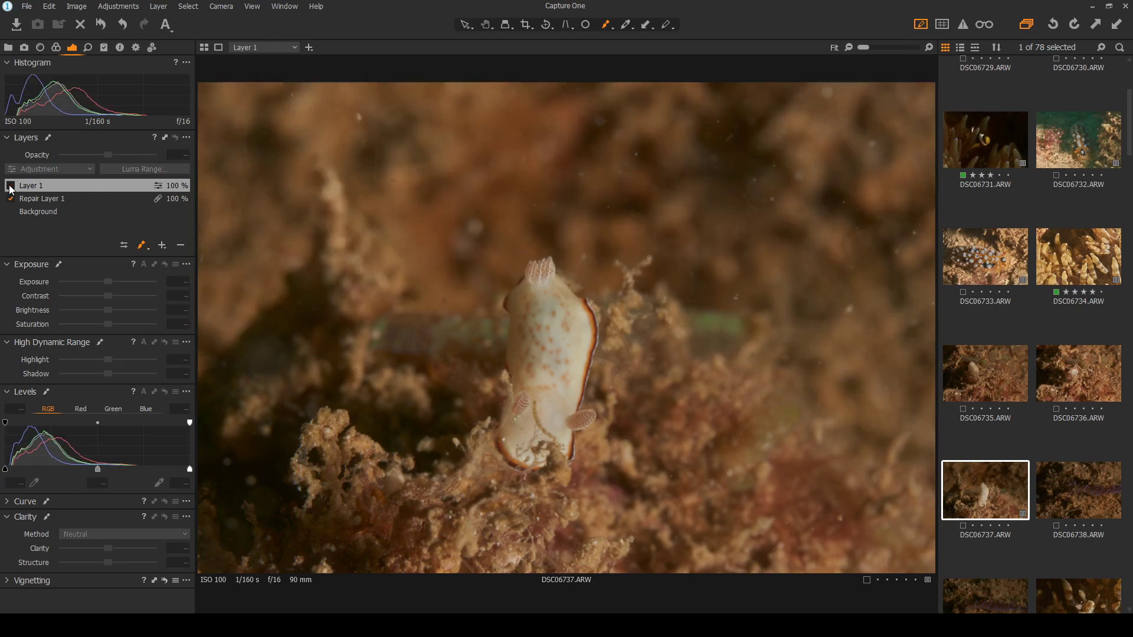
left_click(11, 186)
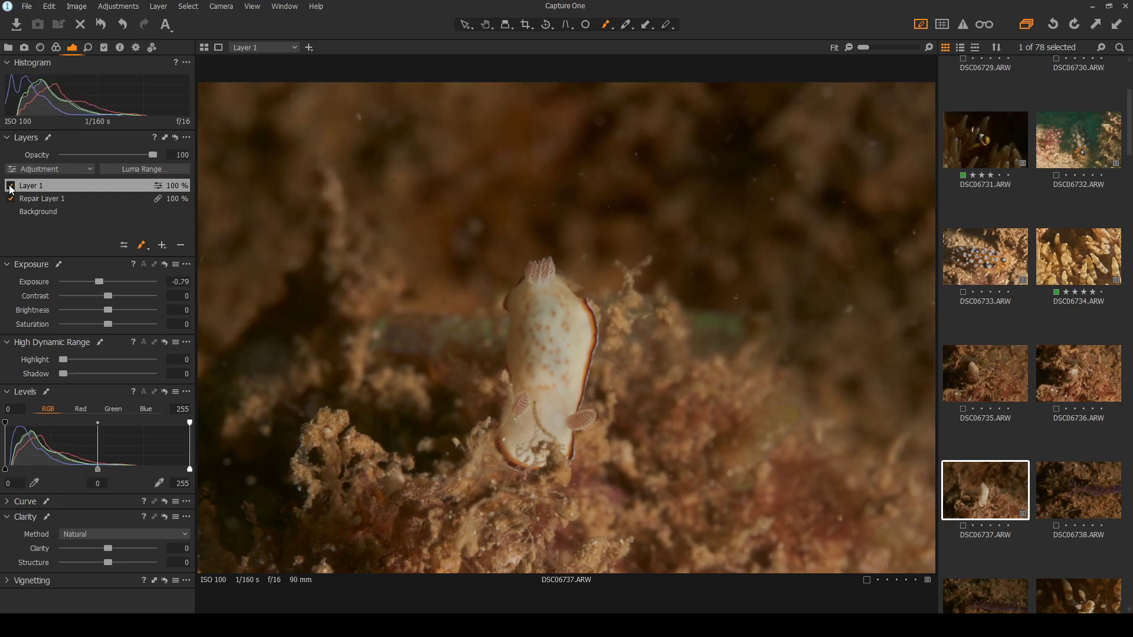
left_click(10, 186)
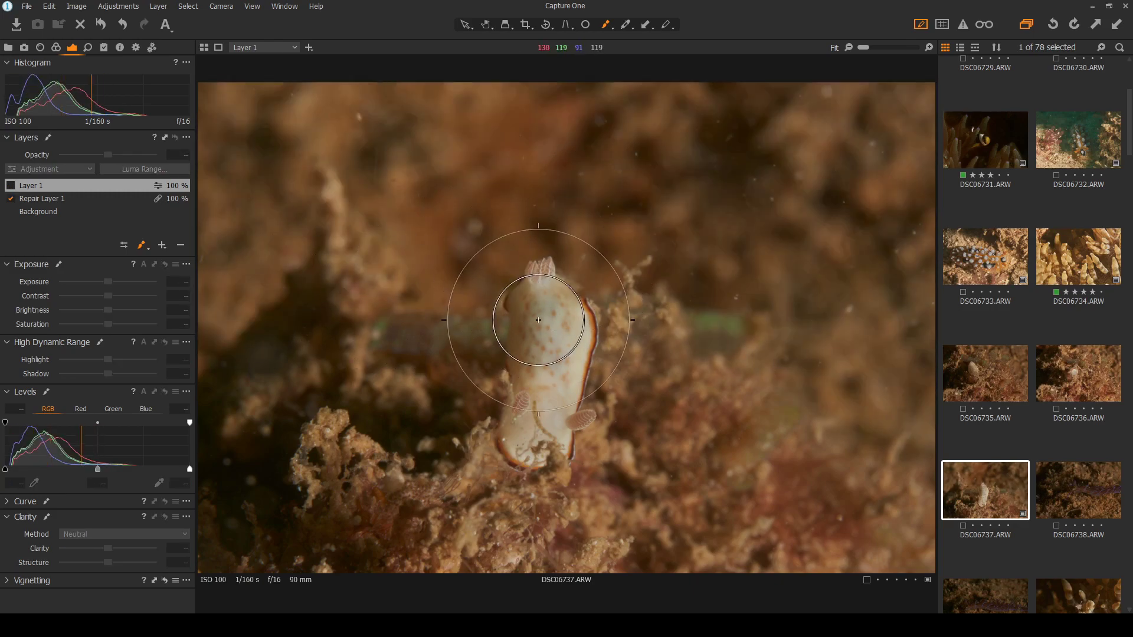
Crop the nudibranch photo tighter to about 12.54 × 10.03 in around the sea slug
left_click(525, 29)
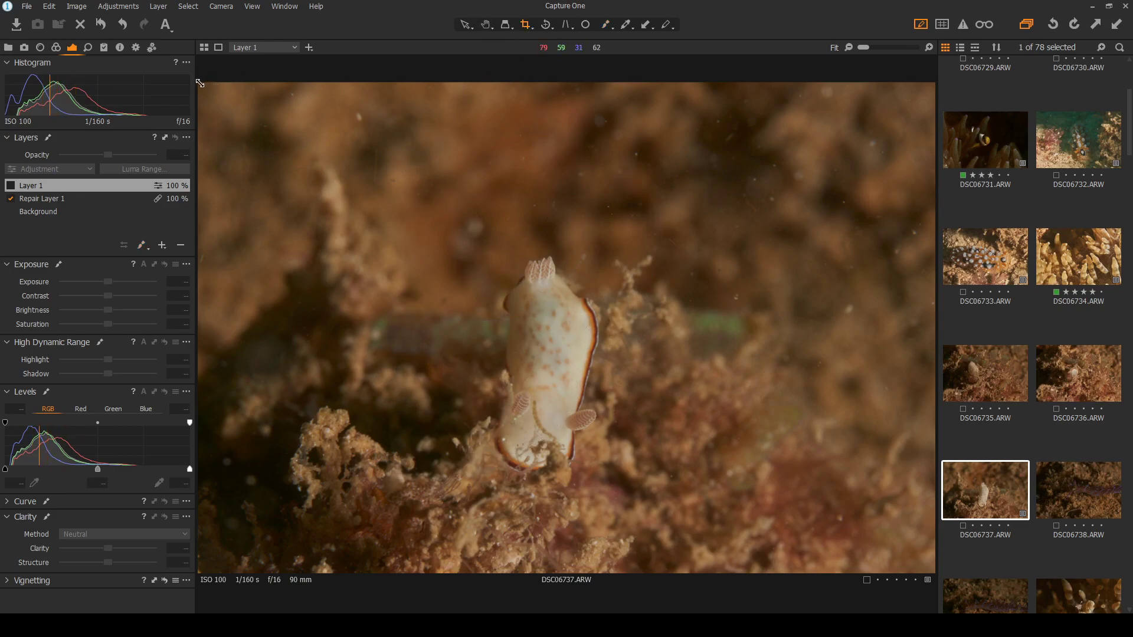
left_click_drag(201, 83, 342, 204)
left_click_drag(724, 389, 565, 354)
left_click(465, 27)
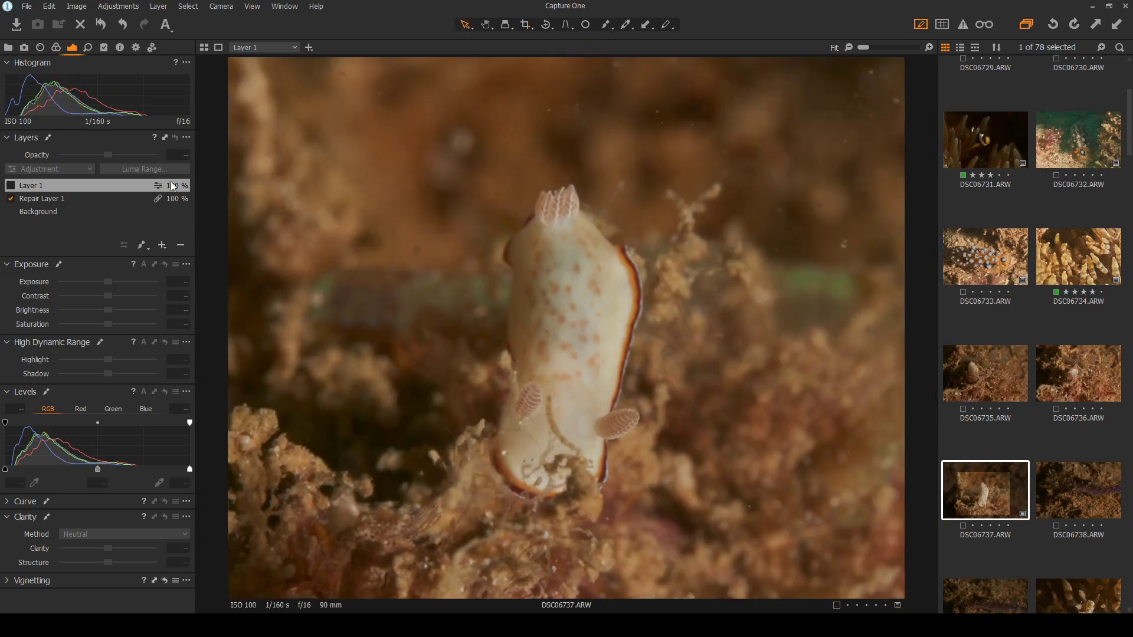
Delete the unused adjustment Layer 1
left_click(101, 187)
left_click(181, 246)
left_click(585, 24)
Heal the backscatter specks across the upper background and right of the nudibranch
left_click(339, 76)
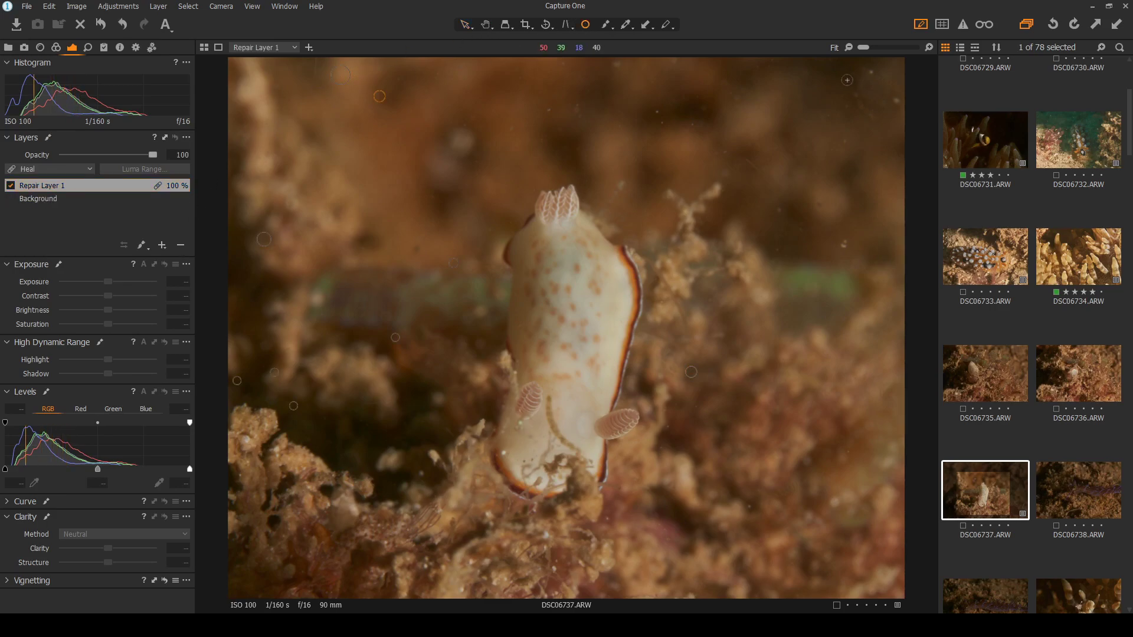
left_click(873, 72)
left_click(845, 244)
left_click(820, 205)
left_click(660, 112)
left_click(663, 124)
left_click(694, 125)
left_click(551, 109)
left_click(512, 132)
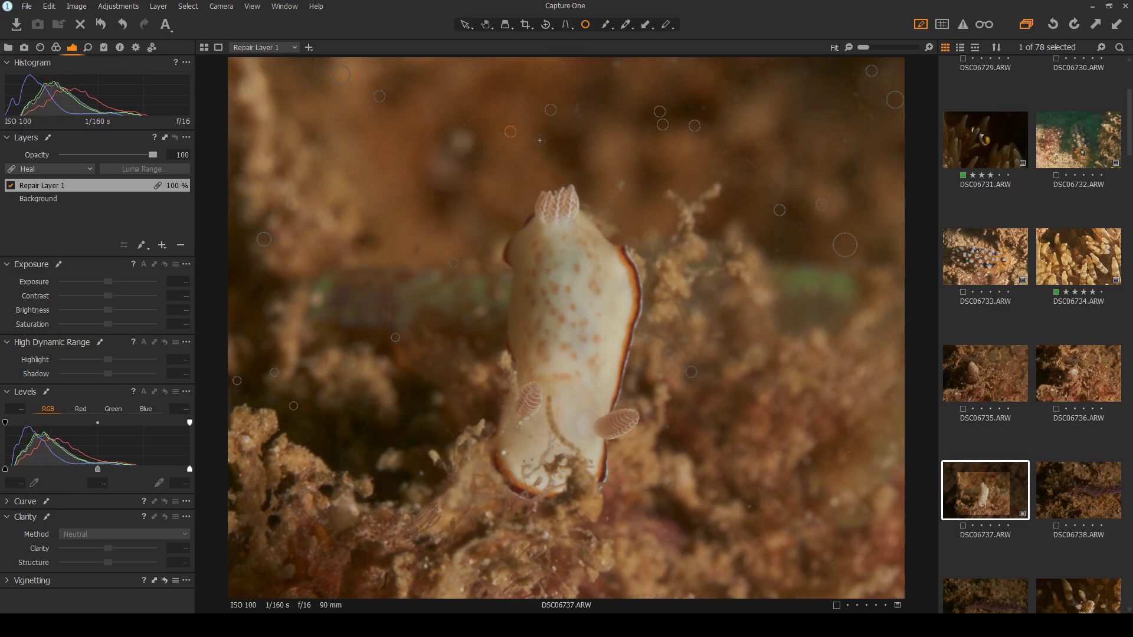
Heal more specks near the top of the photo and along the right background
left_click(617, 66)
left_click(567, 67)
left_click(738, 101)
left_click(702, 109)
left_click(845, 142)
left_click(847, 108)
Heal the specks beside the nudibranch's body
scroll(720, 440, "up", 2)
left_click(623, 393)
left_click(634, 364)
left_click(682, 326)
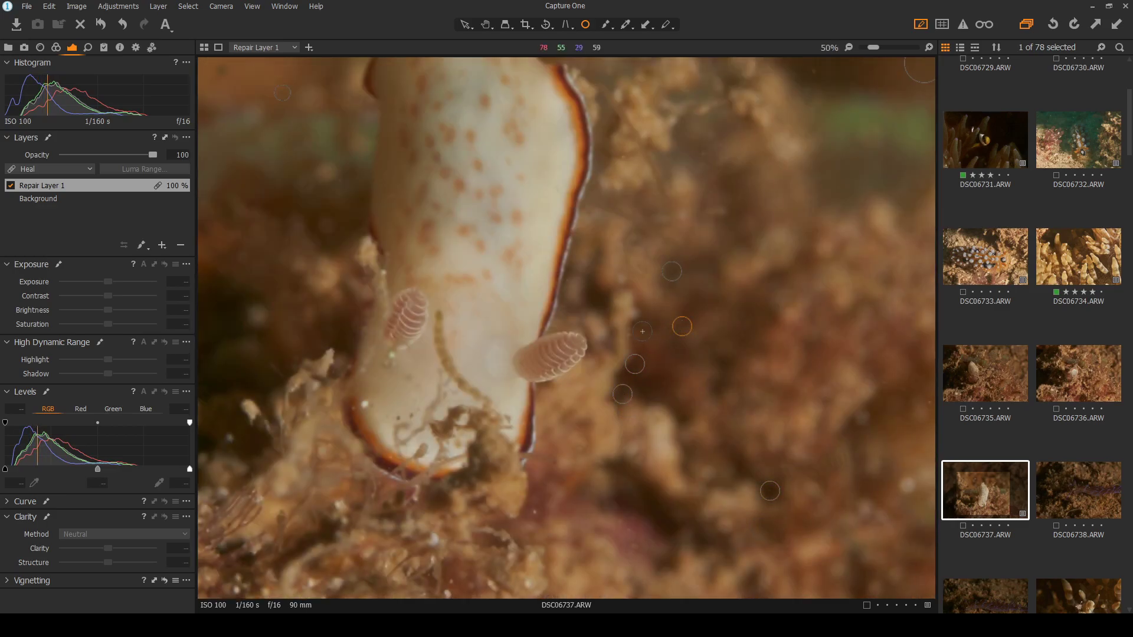
left_click(635, 334)
Heal specks above the nudibranch and upper left, enlarging one heal spot to cover its speck
scroll(687, 343, "down", 2)
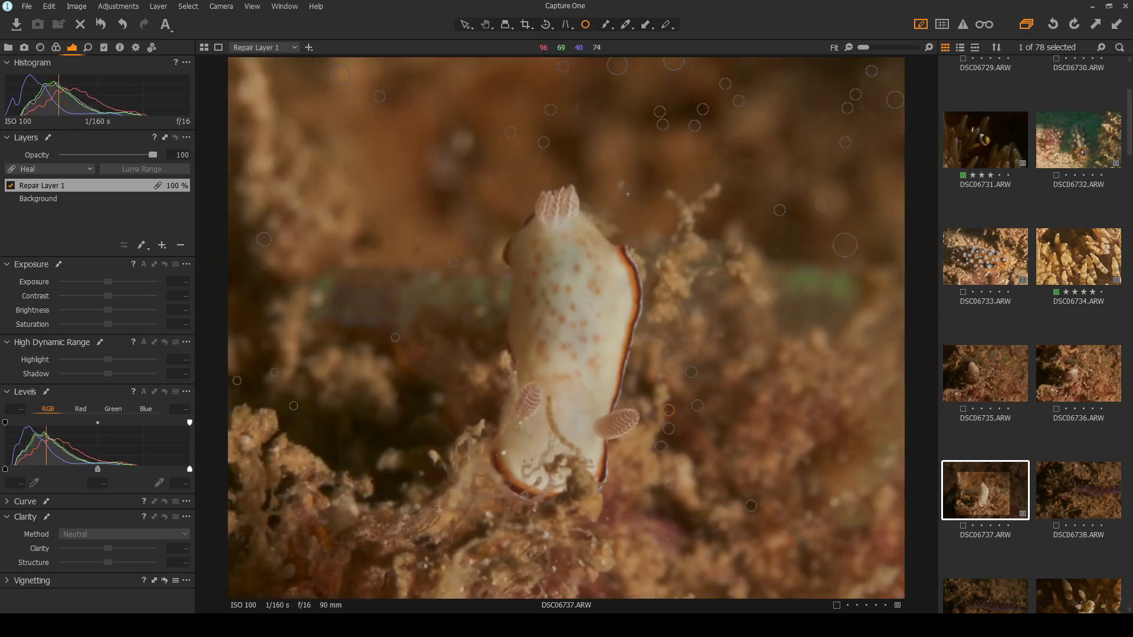
scroll(740, 161, "up", 2)
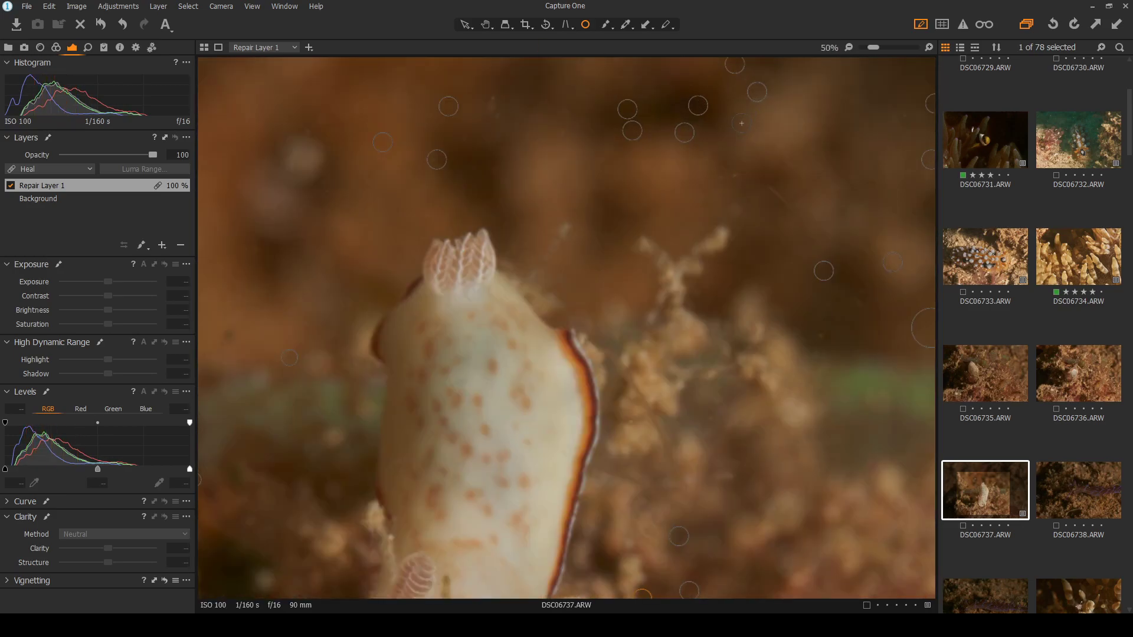
left_click(737, 191)
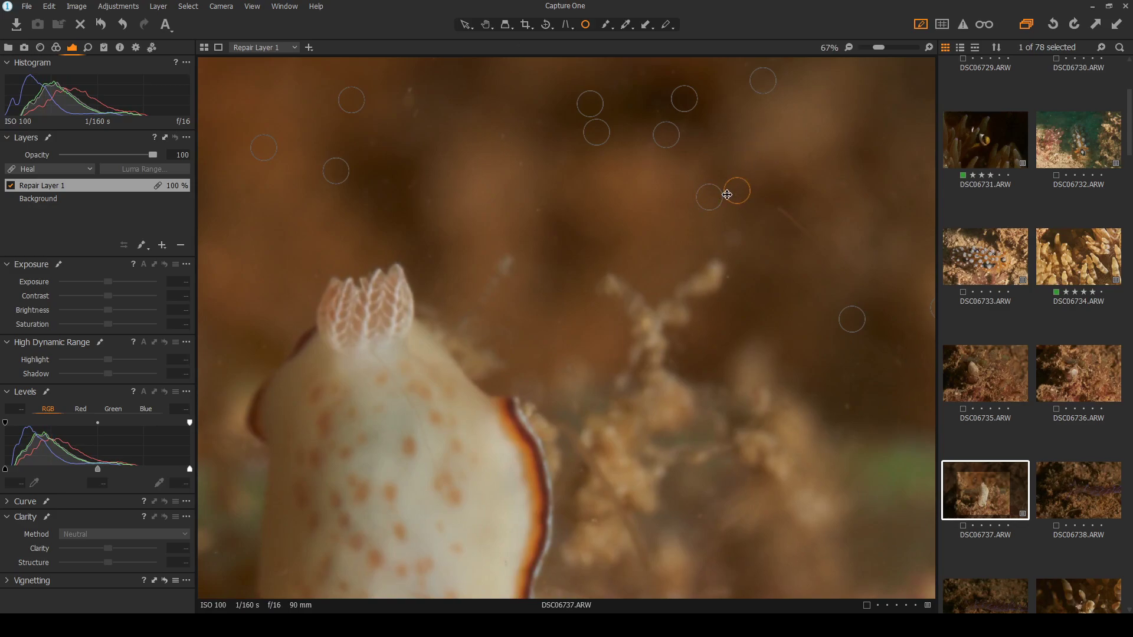
left_click(409, 99)
left_click_drag(423, 99, 436, 101)
left_click(846, 407)
Fit the whole photo in view and heal a speck beside the nudibranch's head
key("ctrl+0")
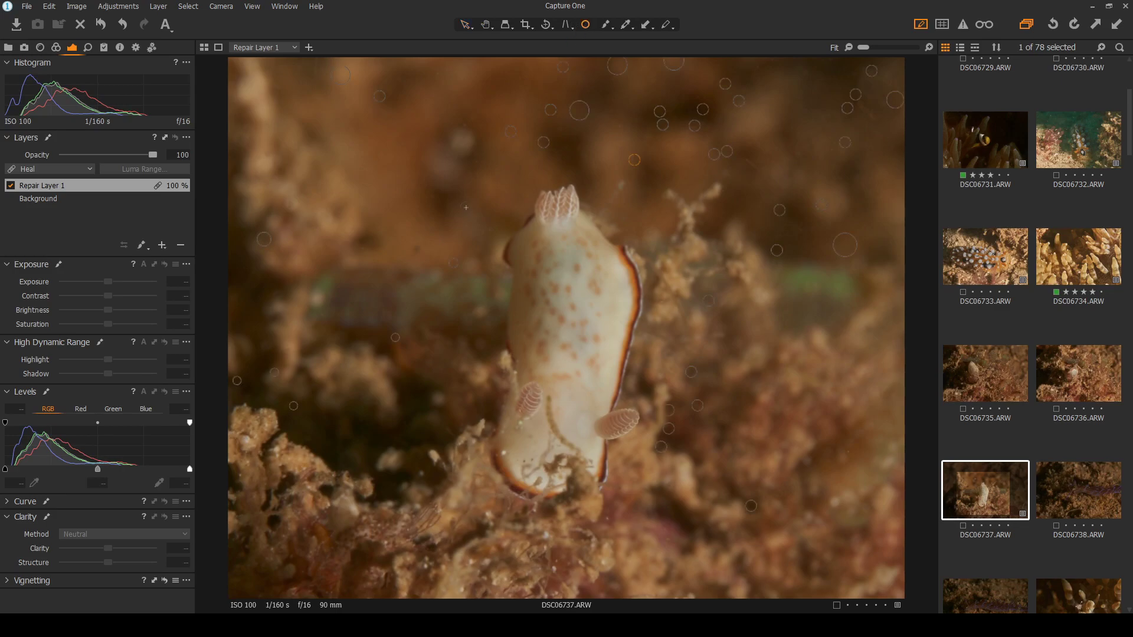
scroll(399, 243, "up", 4)
left_click(457, 263)
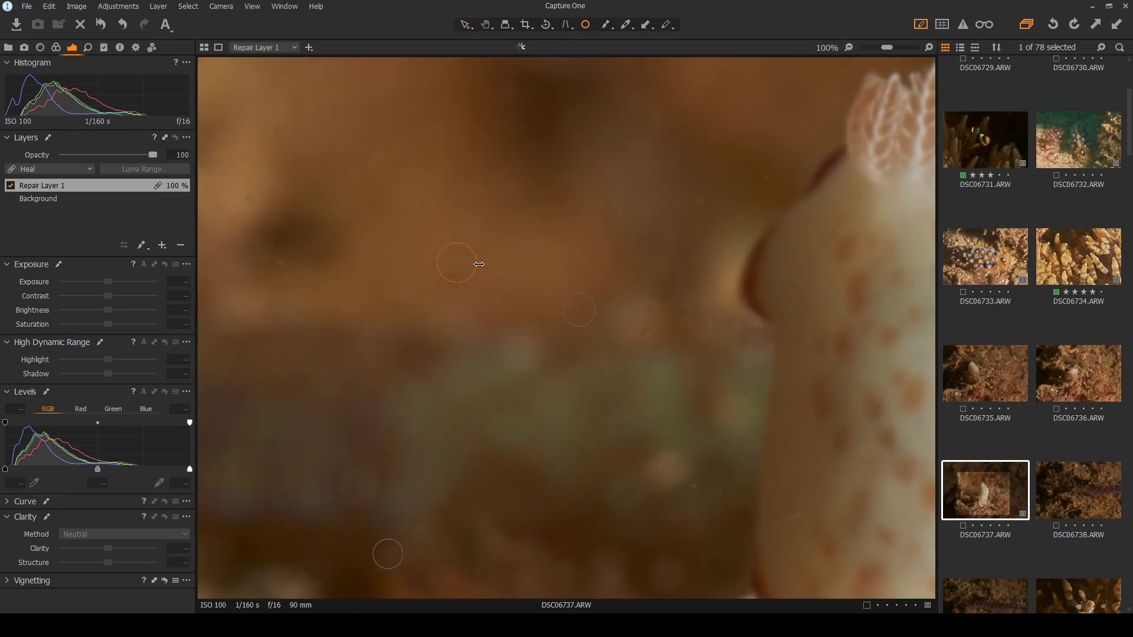
scroll(478, 265, "down", 5)
Toggle the heal spots off and on to check the cleanup, then hide them
left_click(466, 25)
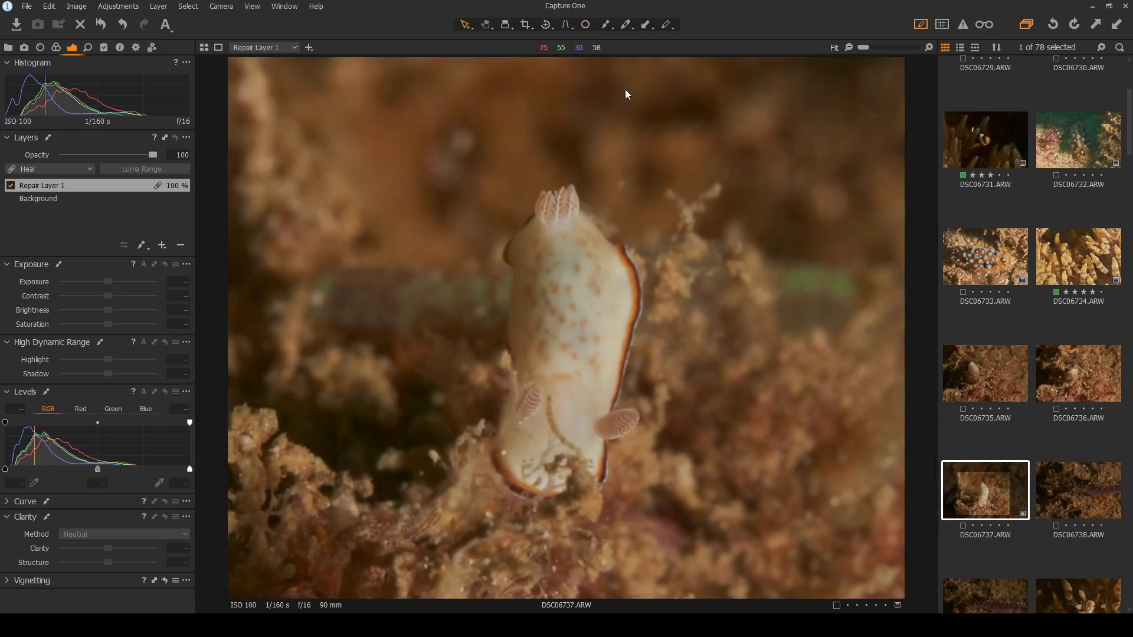
left_click(586, 25)
scroll(611, 159, "up", 1)
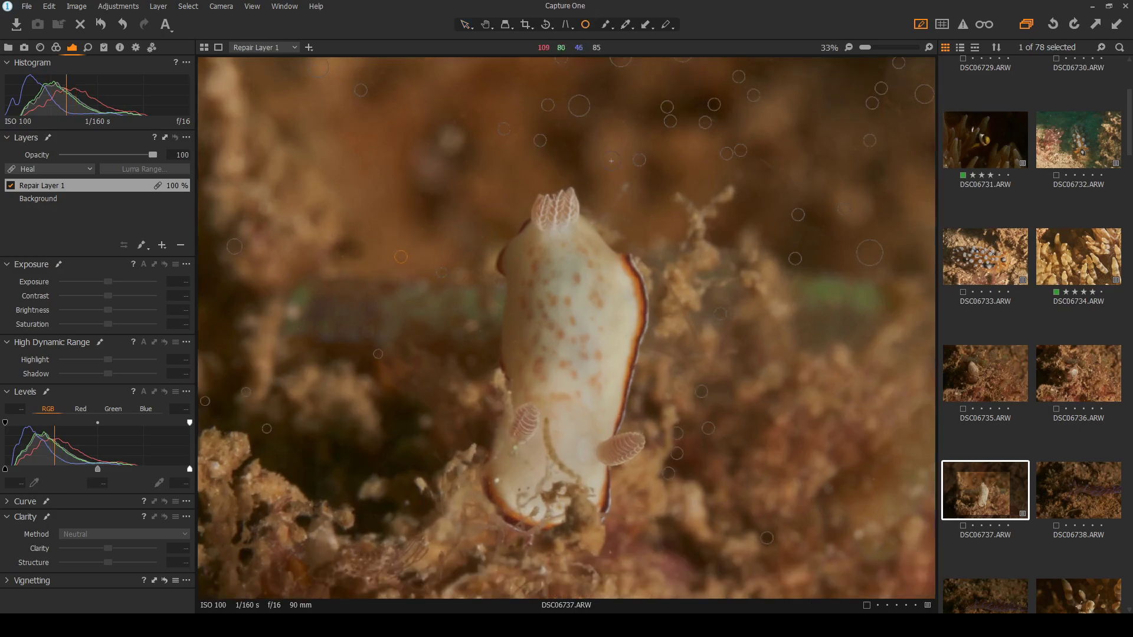
scroll(612, 160, "up", 2)
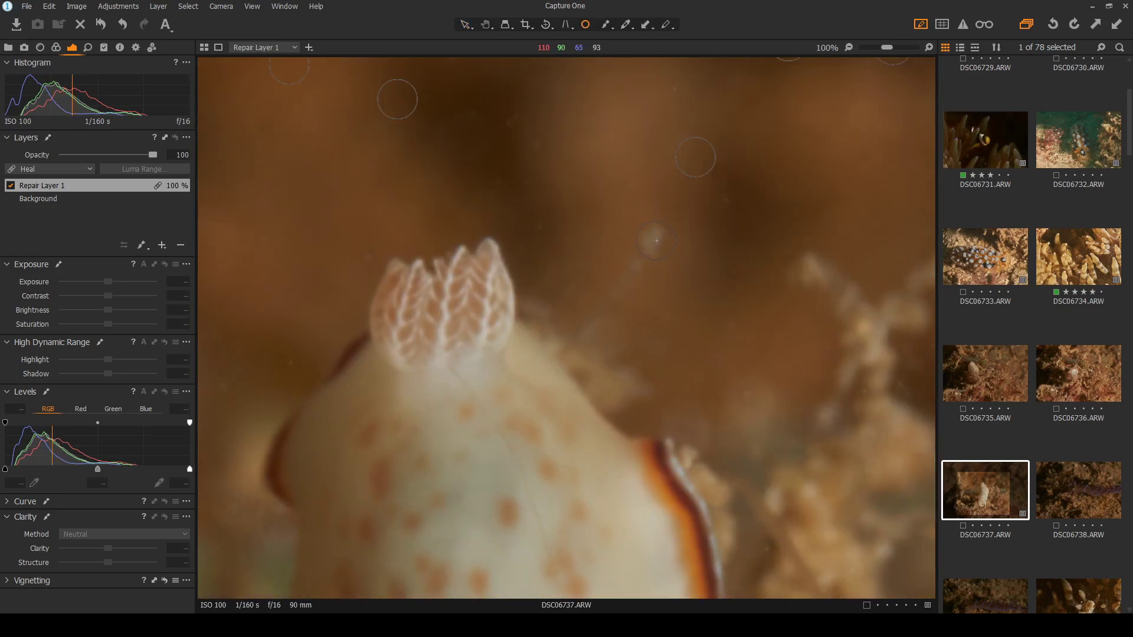
scroll(653, 241, "down", 3)
left_click(466, 26)
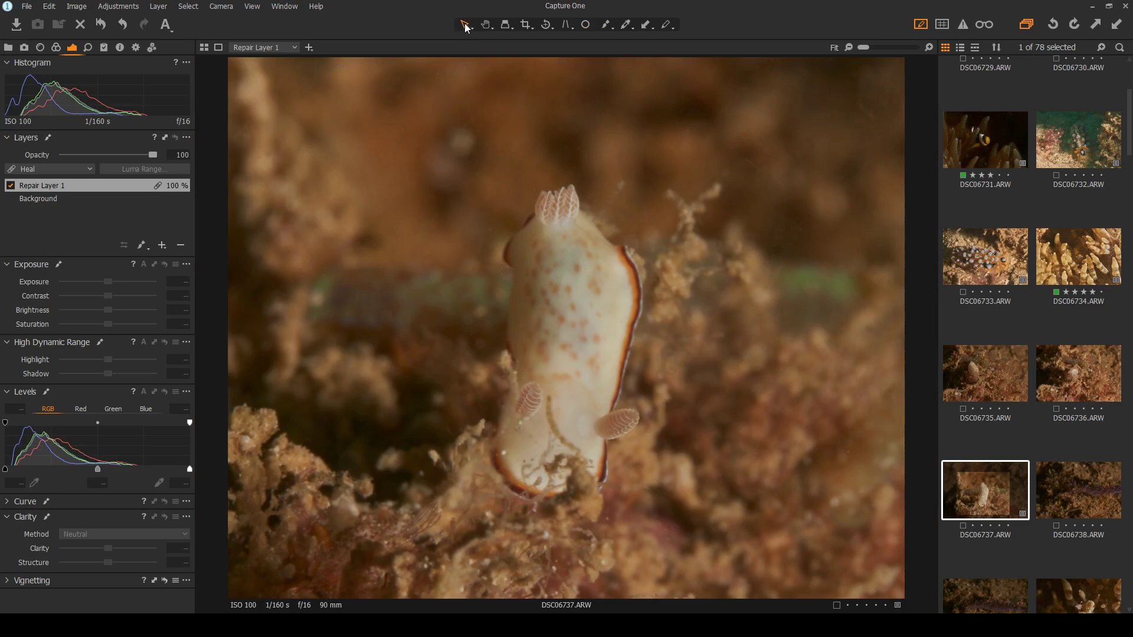
Set the Background layer's Contrast to 9 and Highlight to 100, then tag DSC06737 green
left_click(64, 201)
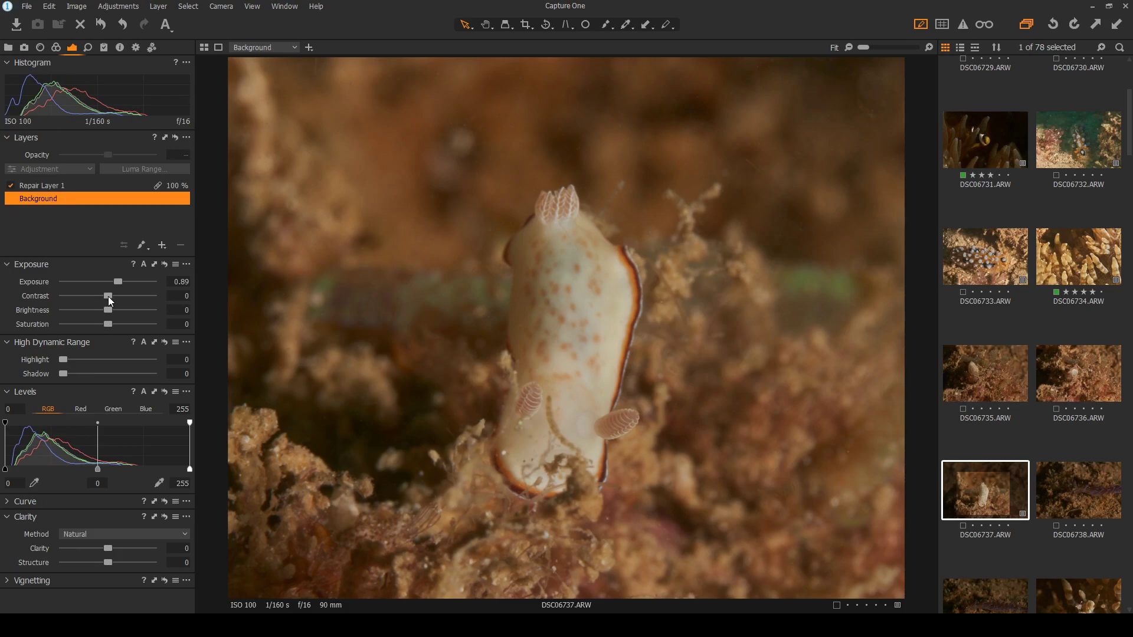
left_click_drag(109, 296, 115, 298)
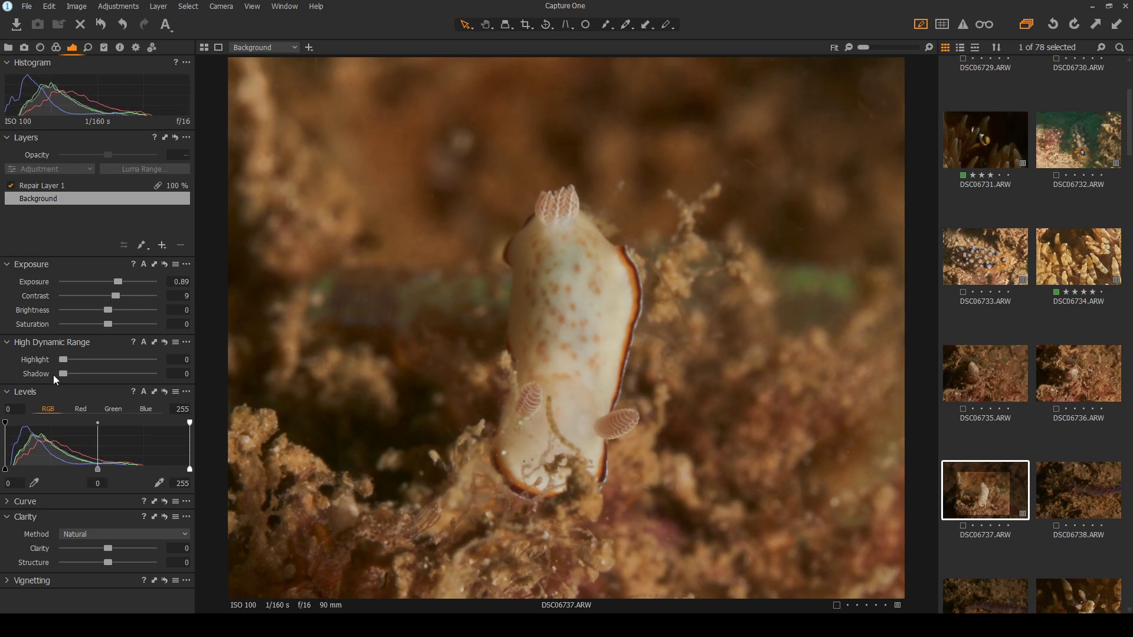
scroll(595, 368, "up", 2)
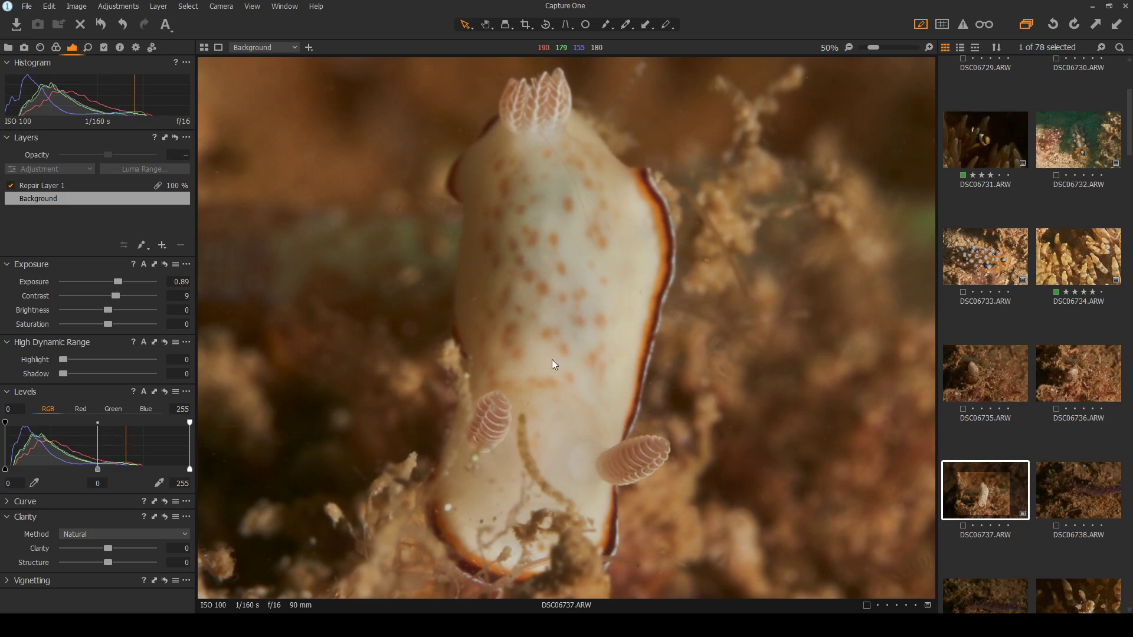
scroll(562, 337, "down", 2)
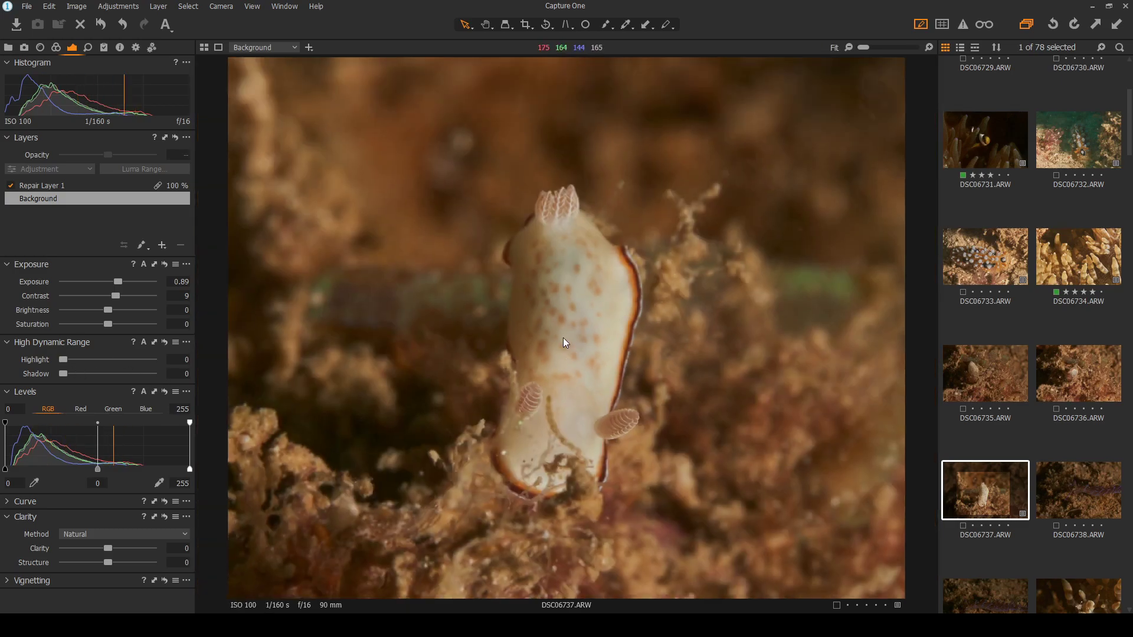
left_click_drag(63, 359, 167, 359)
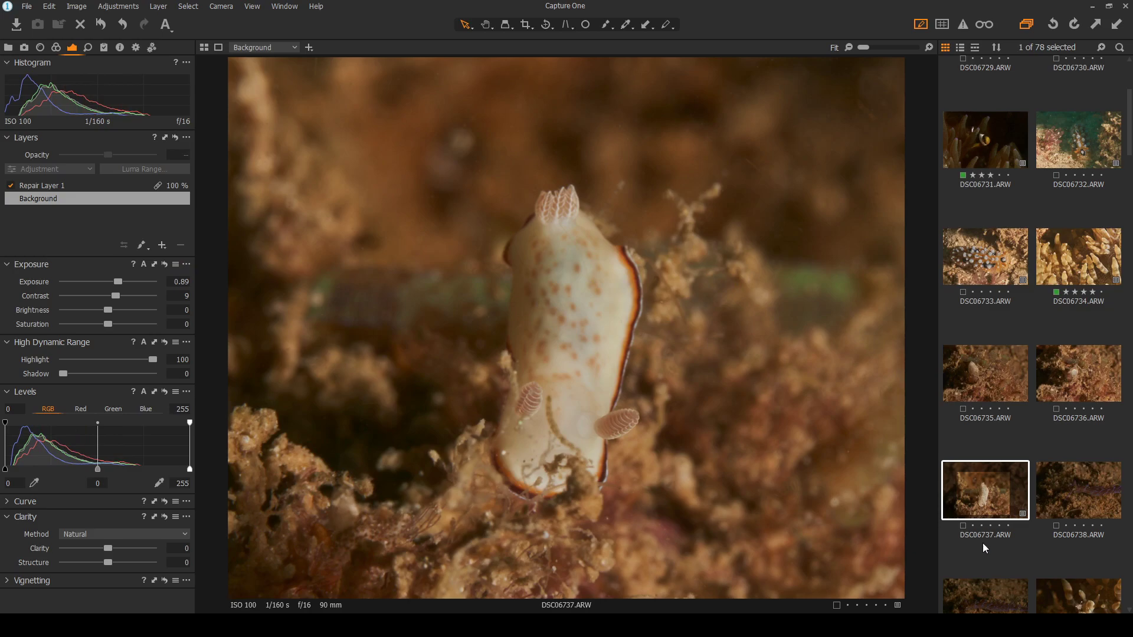
key("plus")
Rate DSC06737 three stars and flip between DSC06738 and DSC06739 to compare
left_click(991, 525)
left_click(1062, 490)
scroll(1059, 490, "down", 1)
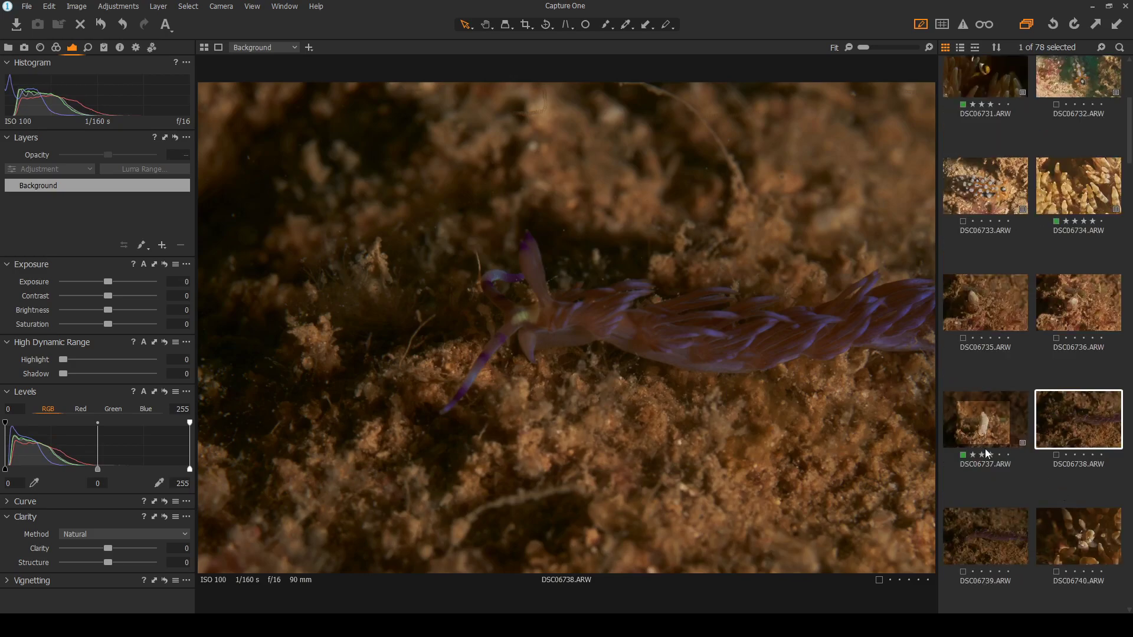
left_click(989, 544)
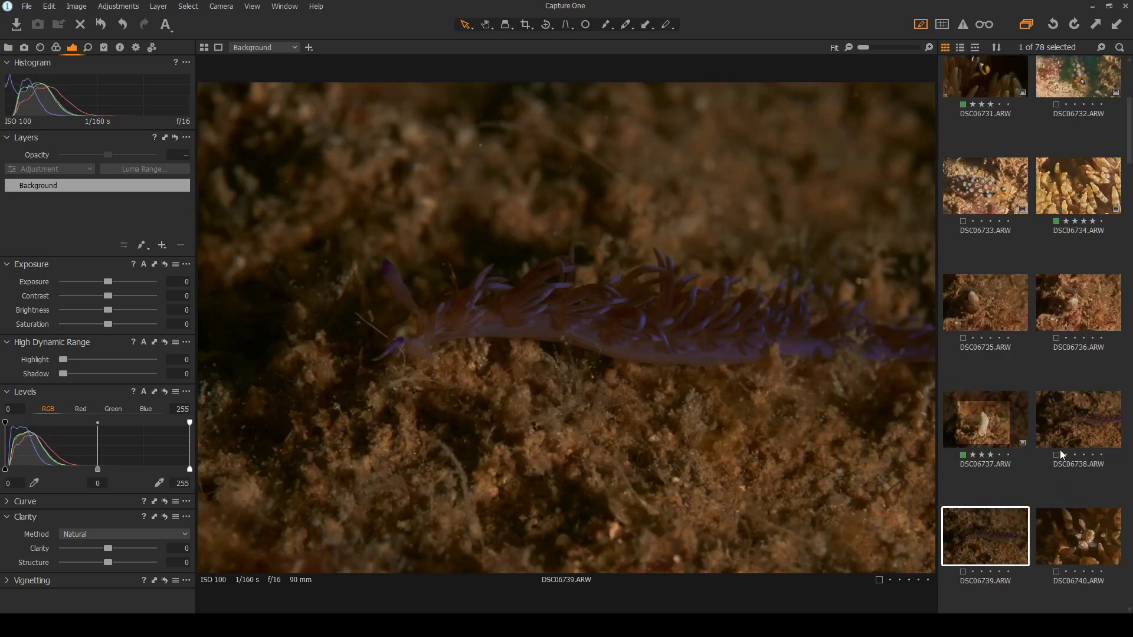
left_click(1066, 422)
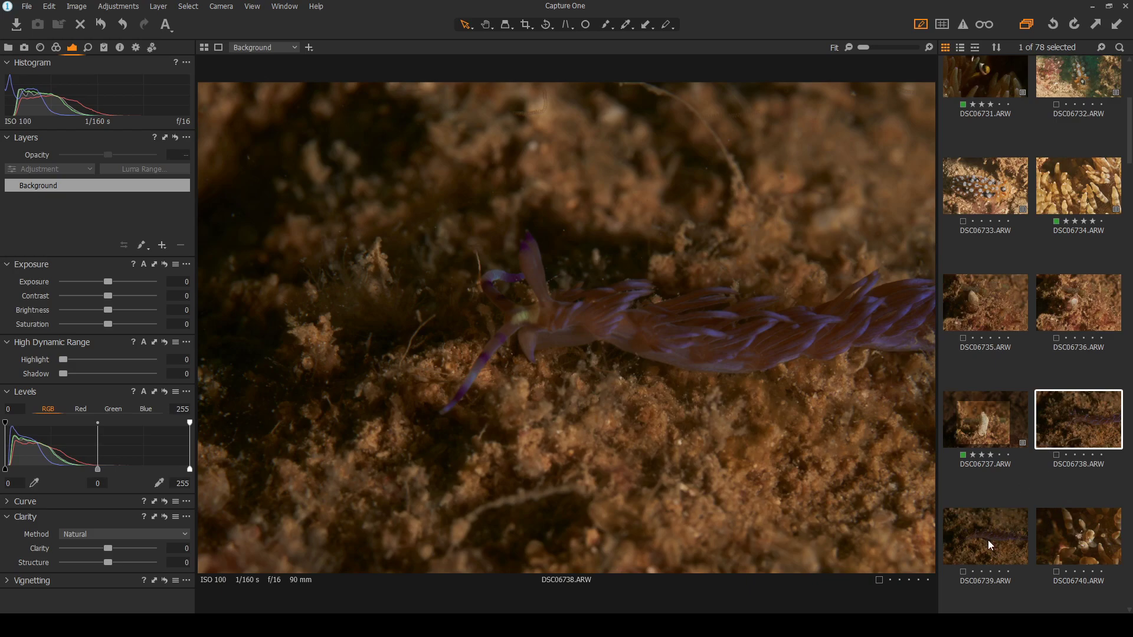
left_click(989, 542)
left_click(1073, 429)
left_click(993, 533)
left_click(1093, 420)
Brighten DSC06738 to exposure 0.89, compare it again, and load shrimp photo DSC06740
left_click_drag(109, 280, 119, 278)
left_click(988, 532)
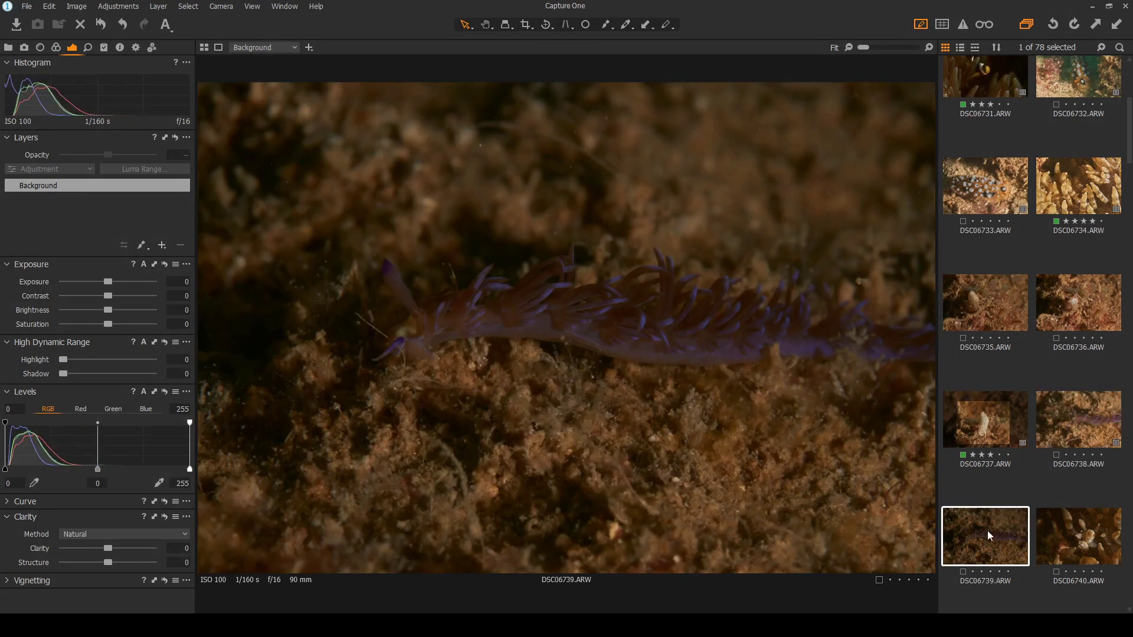
left_click(1086, 423)
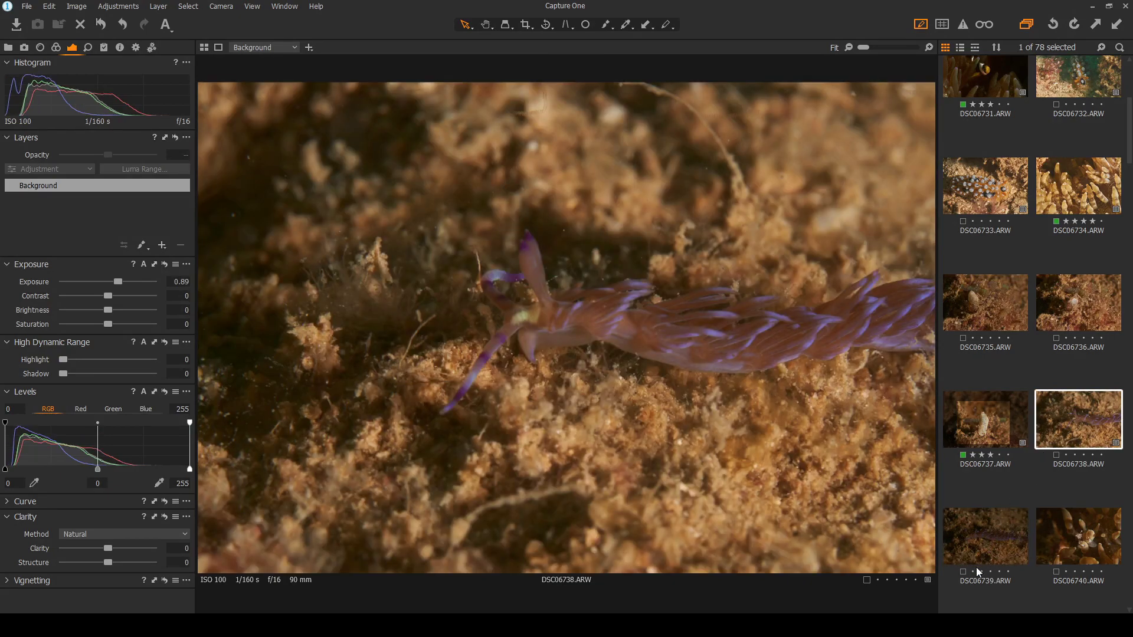
left_click(987, 553)
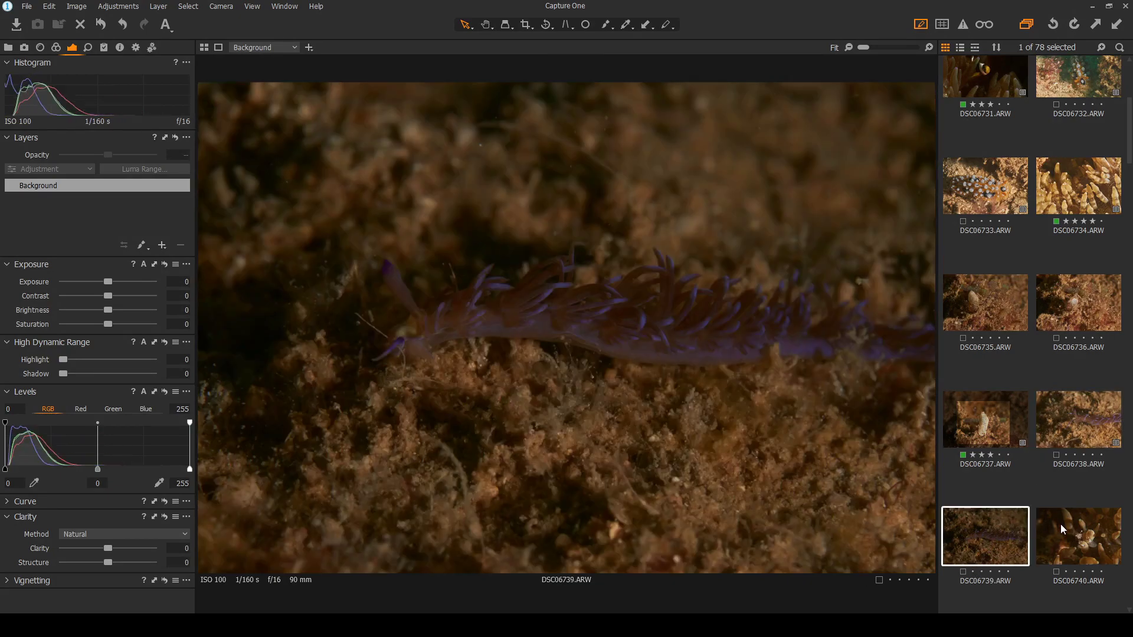
left_click(1070, 440)
left_click(1068, 537)
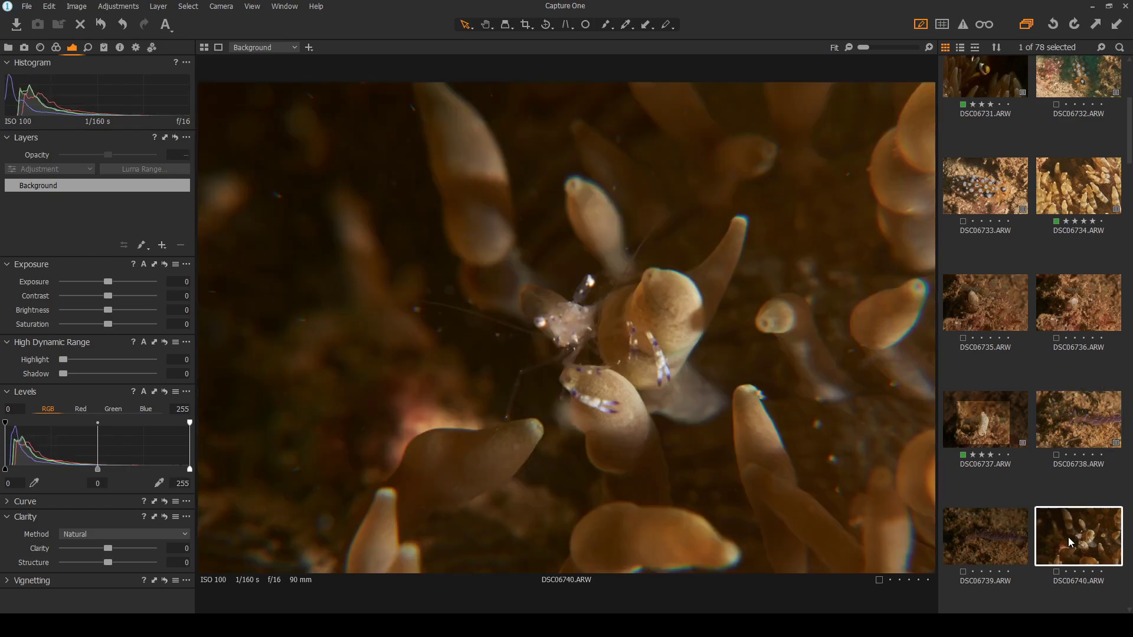
left_click(1071, 404)
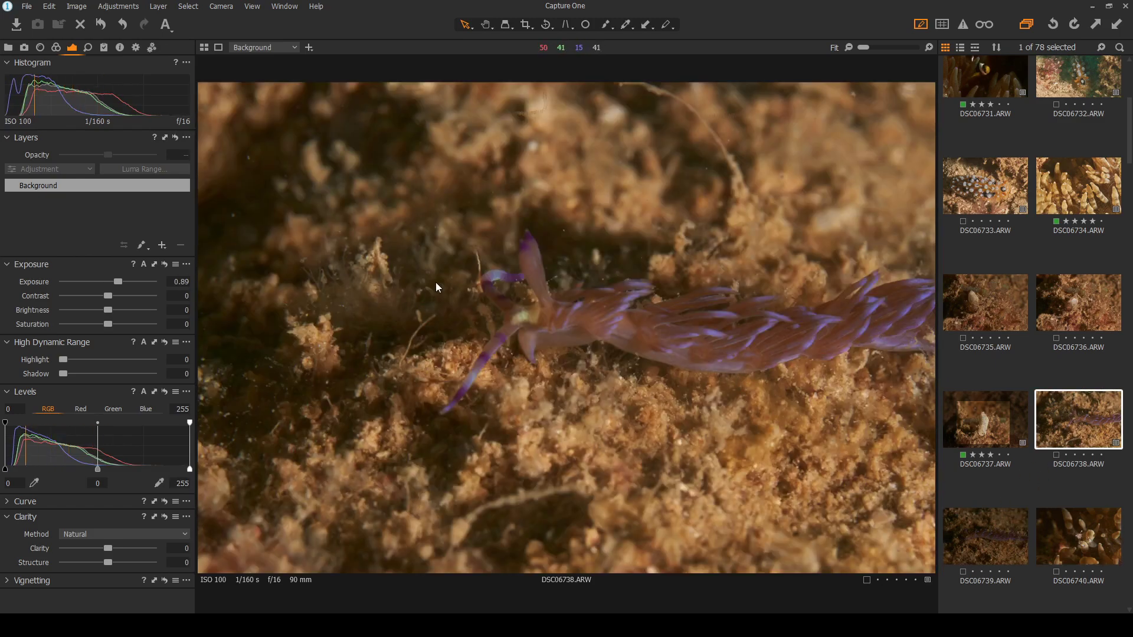
left_click(977, 546)
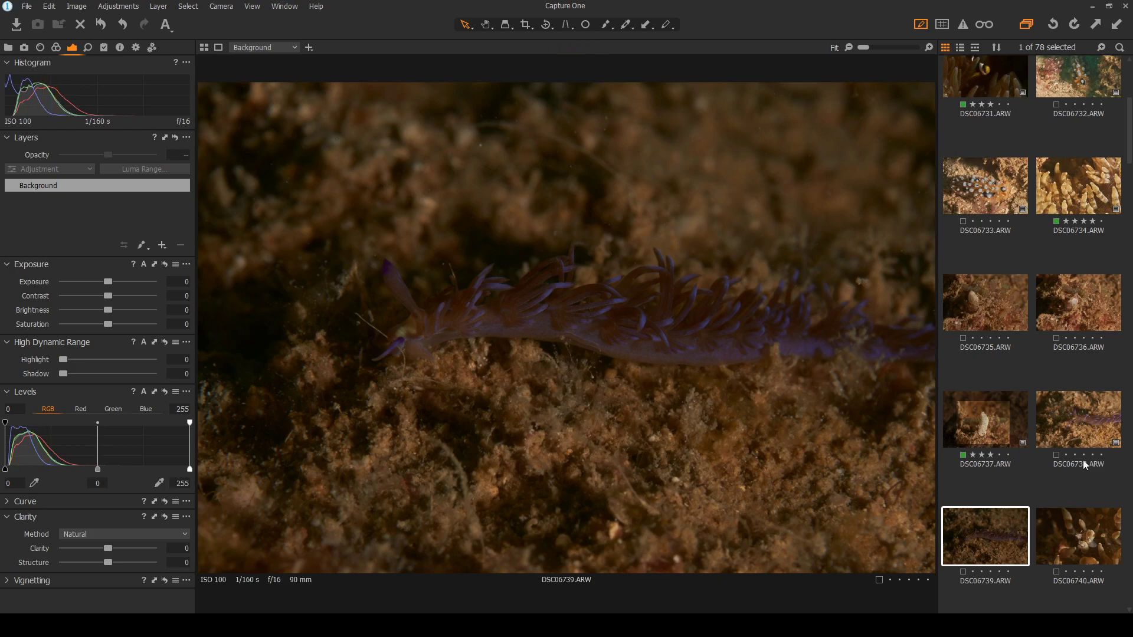
left_click(1078, 424)
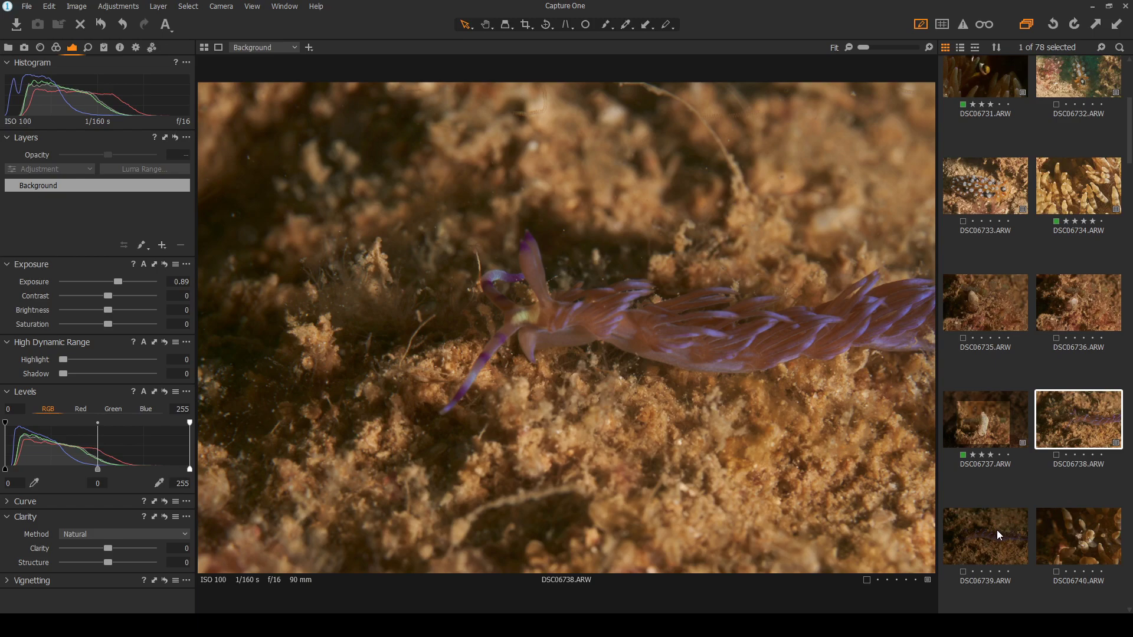
left_click(1081, 531)
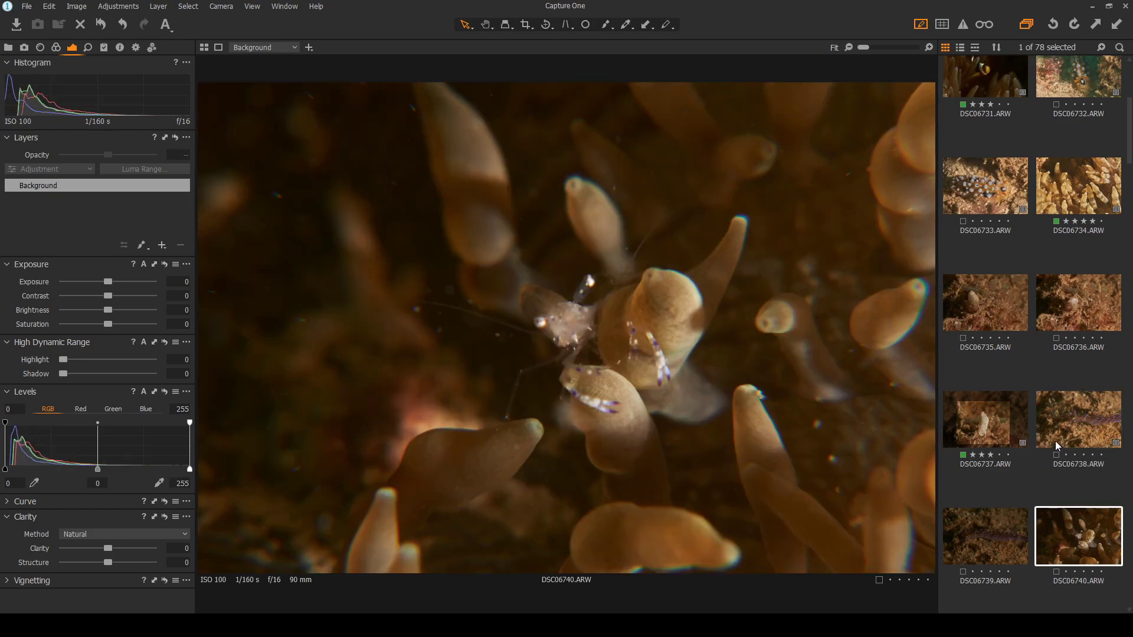
Zoom in to check focus on shrimp shots DSC06740, DSC06741 and DSC06742
double_click(557, 288)
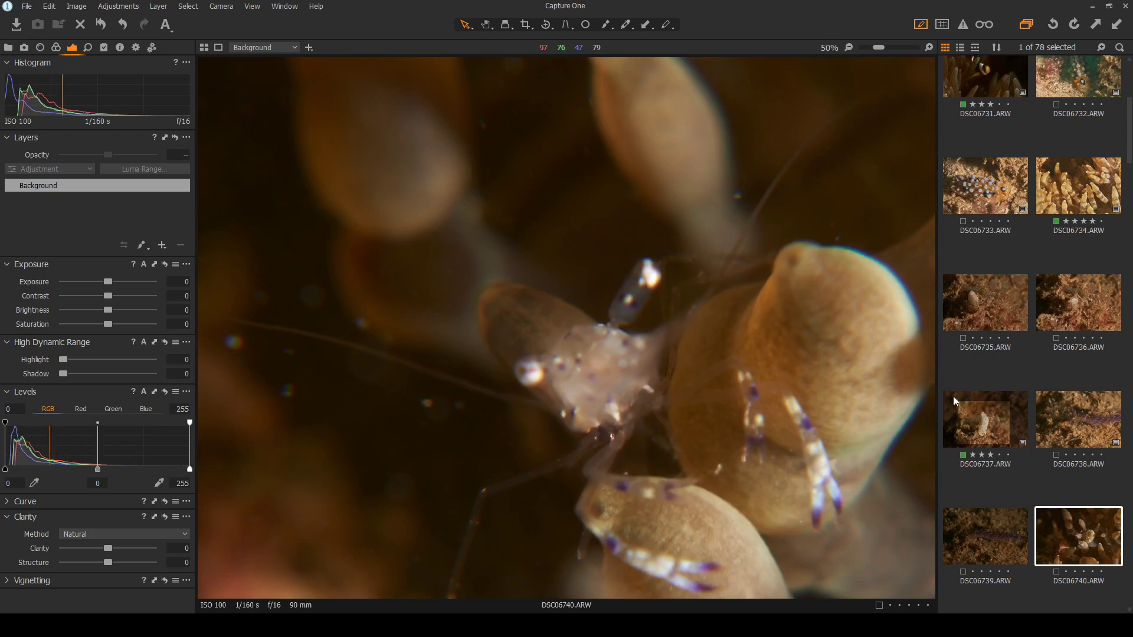
scroll(1036, 413, "down", 2)
left_click(978, 516)
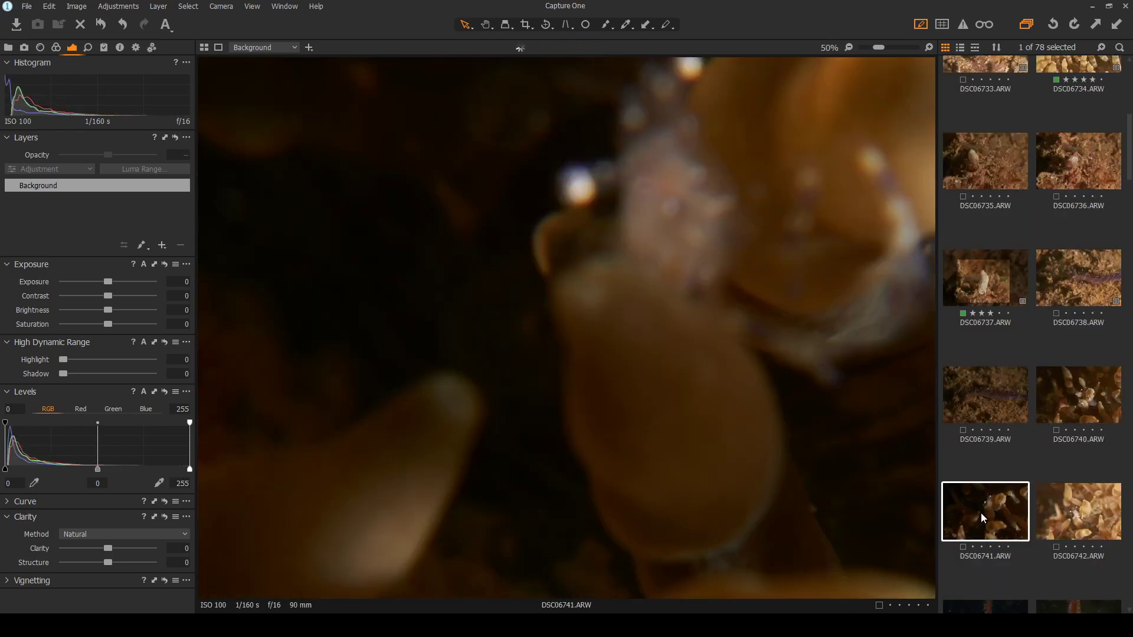
double_click(699, 262)
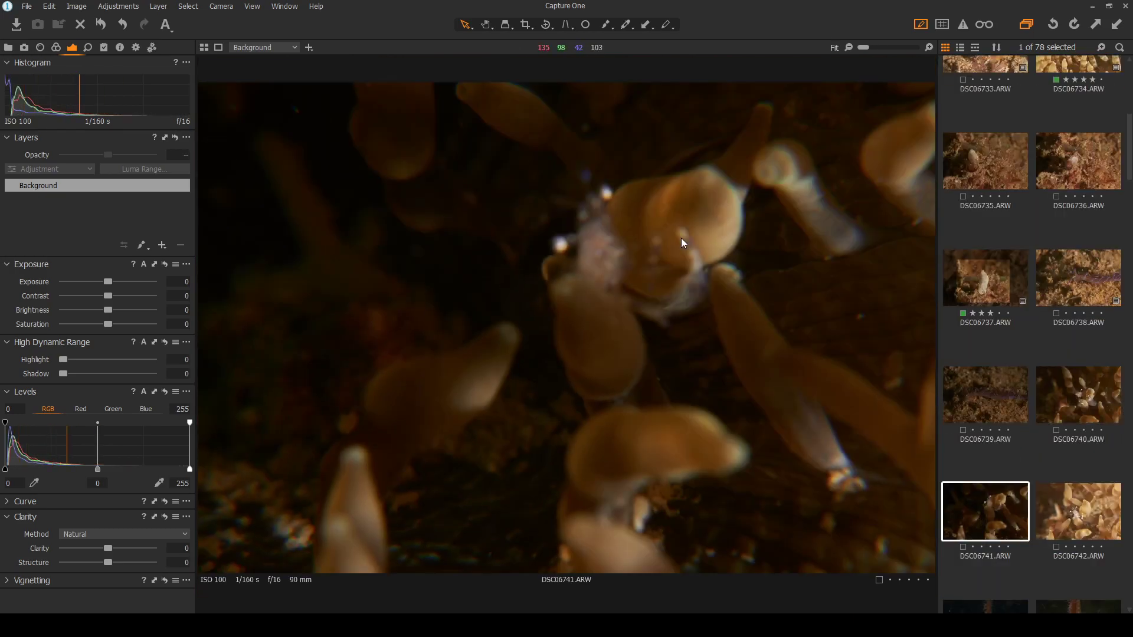
left_click(1075, 520)
double_click(499, 326)
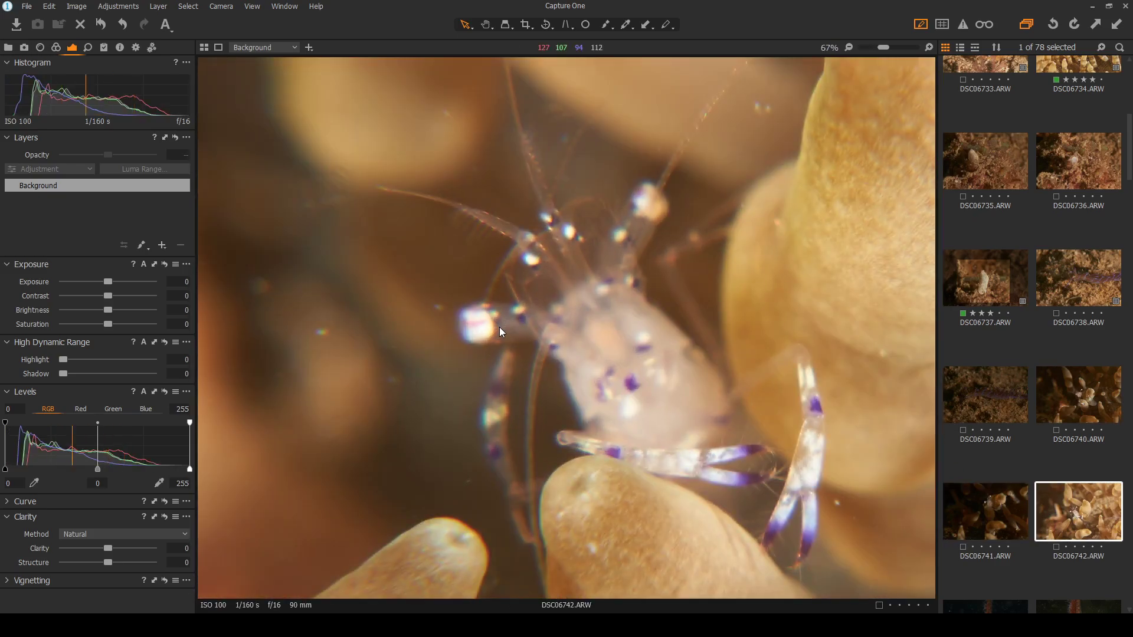
scroll(848, 533, "up", 1)
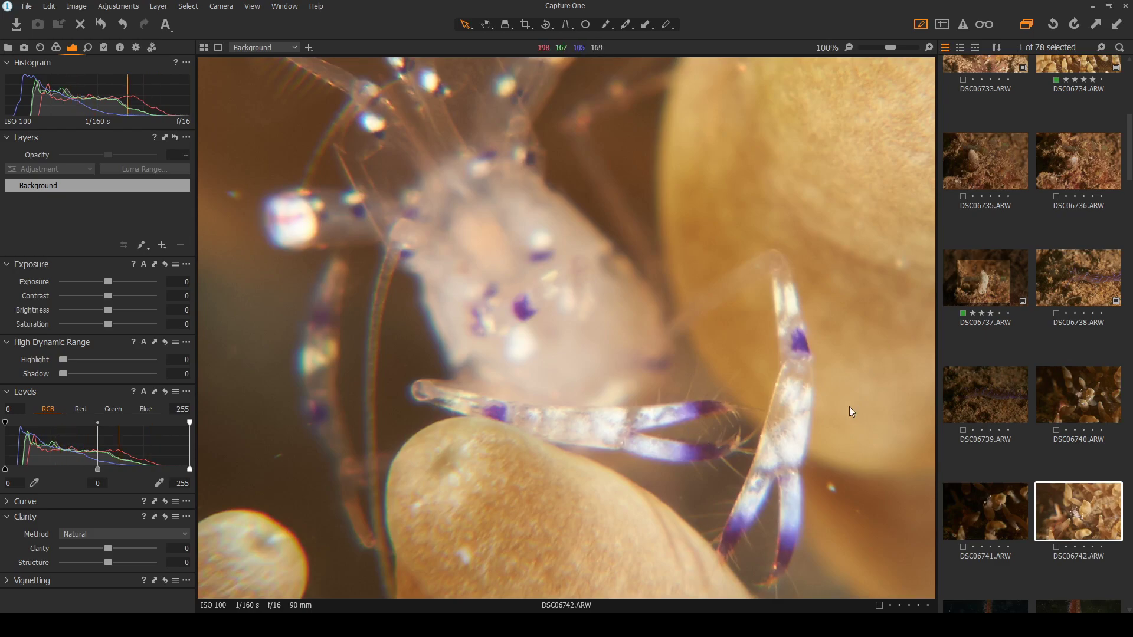
Recheck DSC06740, DSC06741 and DSC06742, toggling between full frame and close-up sharpness
left_click(1083, 405)
double_click(721, 411)
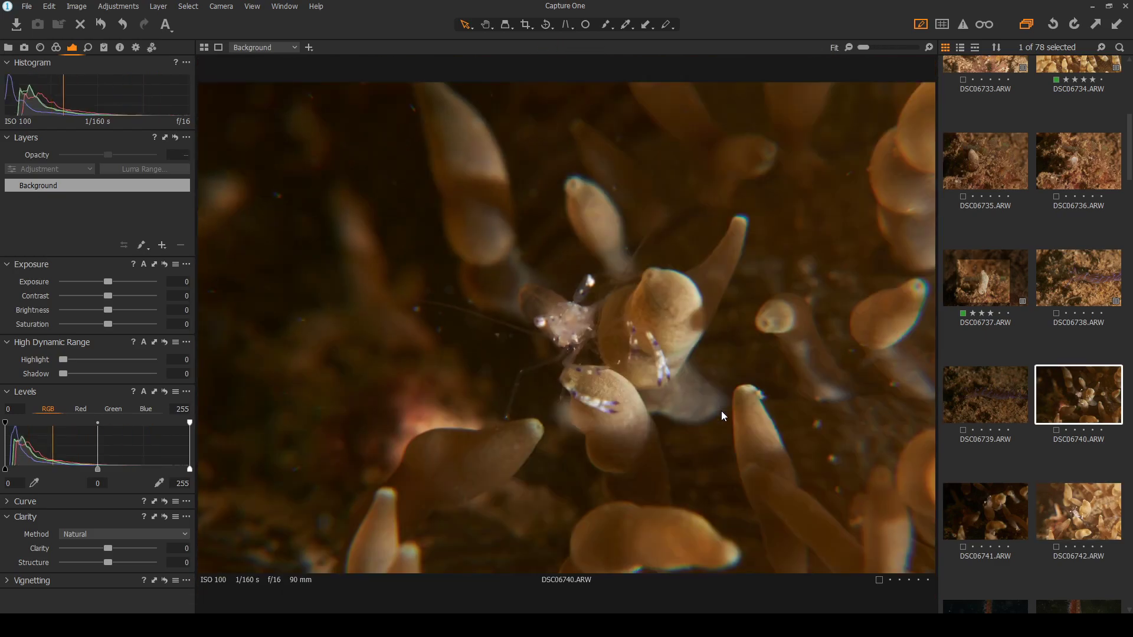
double_click(628, 376)
double_click(672, 459)
scroll(965, 465, "down", 1)
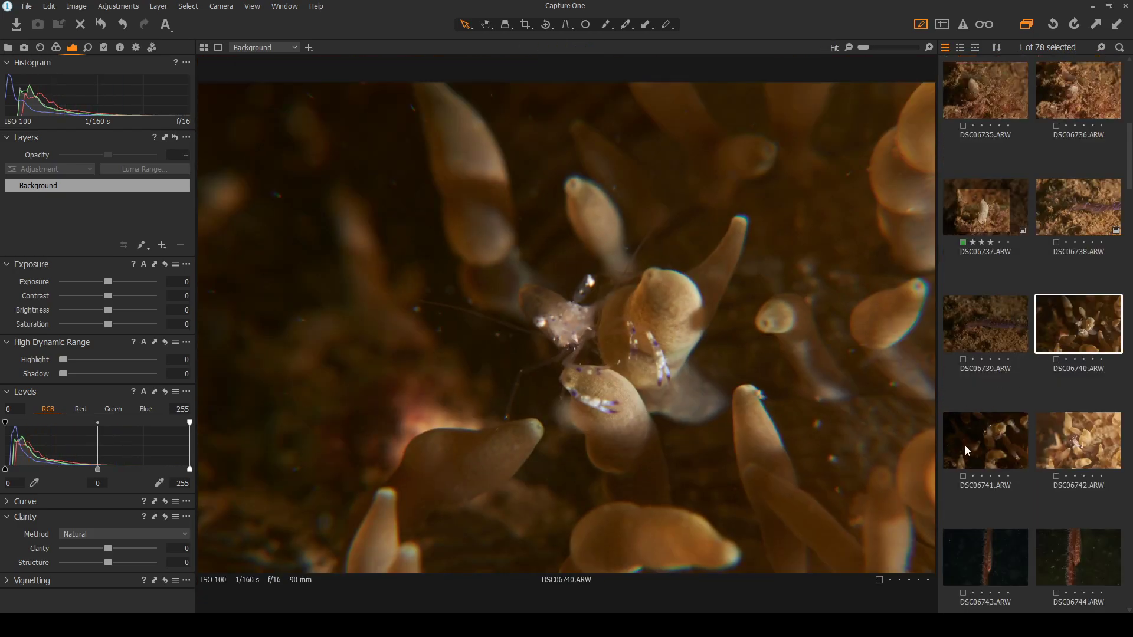
left_click(972, 447)
double_click(639, 225)
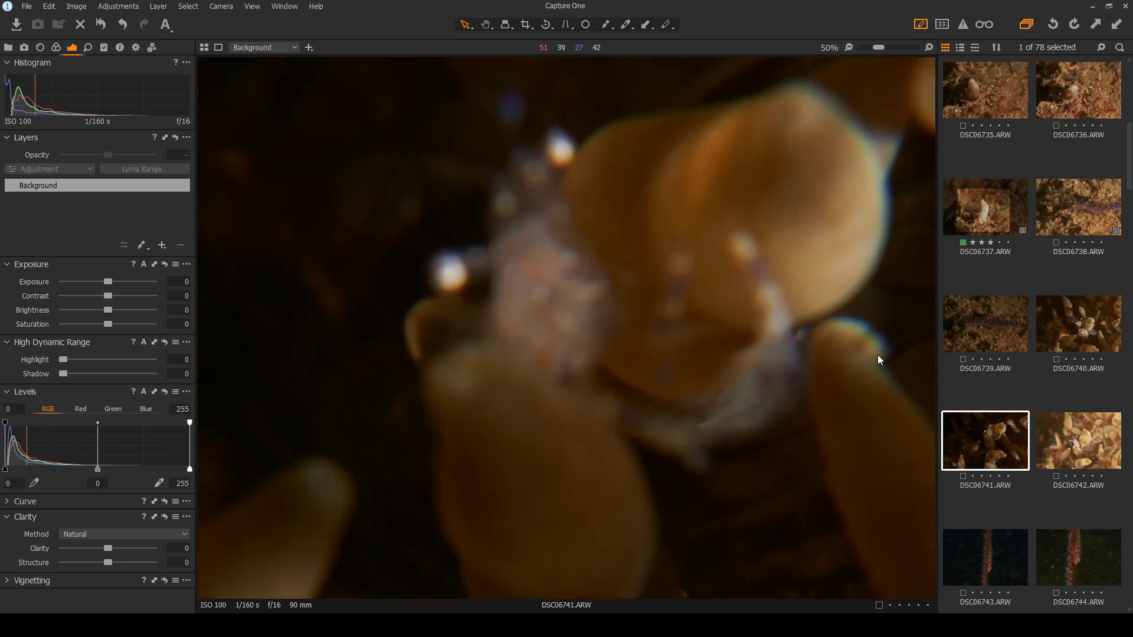
left_click(1059, 443)
double_click(566, 362)
double_click(547, 354)
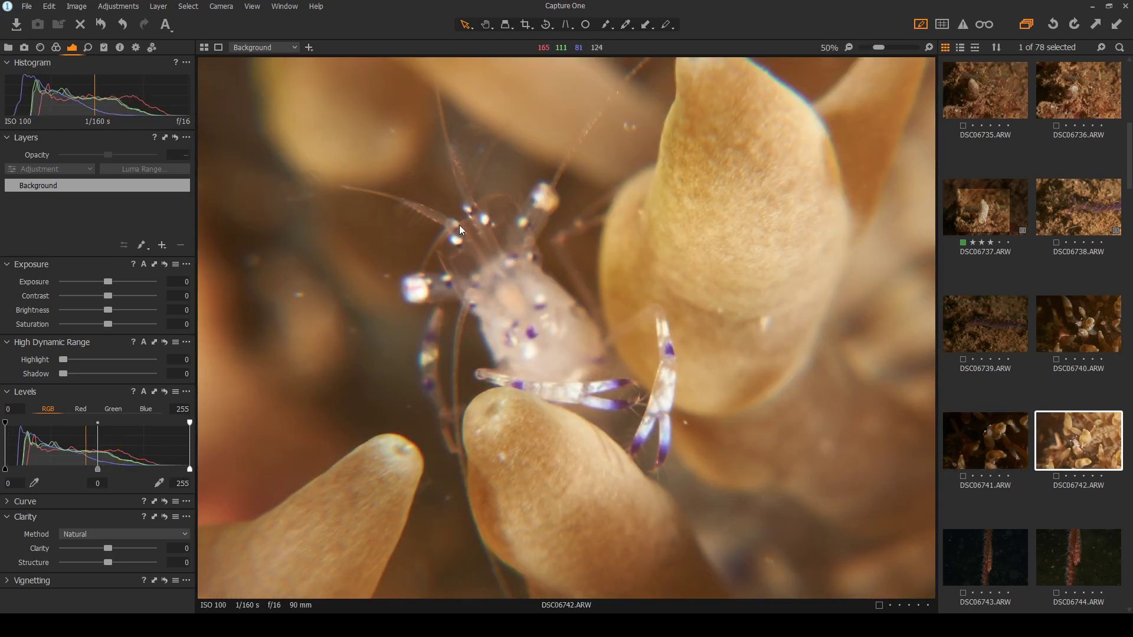
double_click(529, 292)
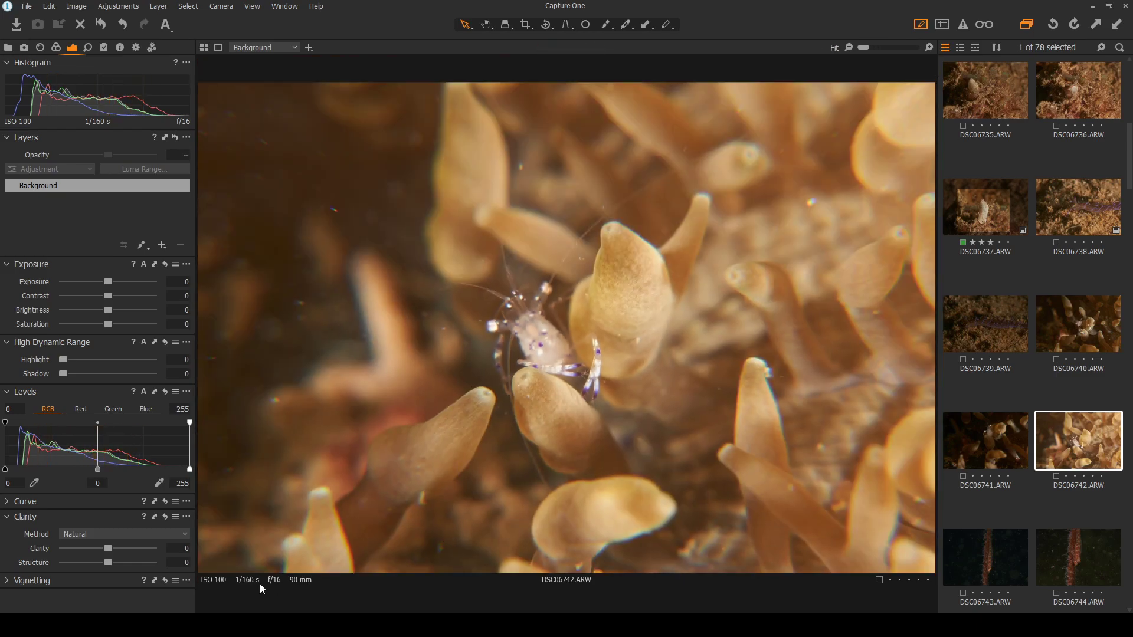
double_click(556, 313)
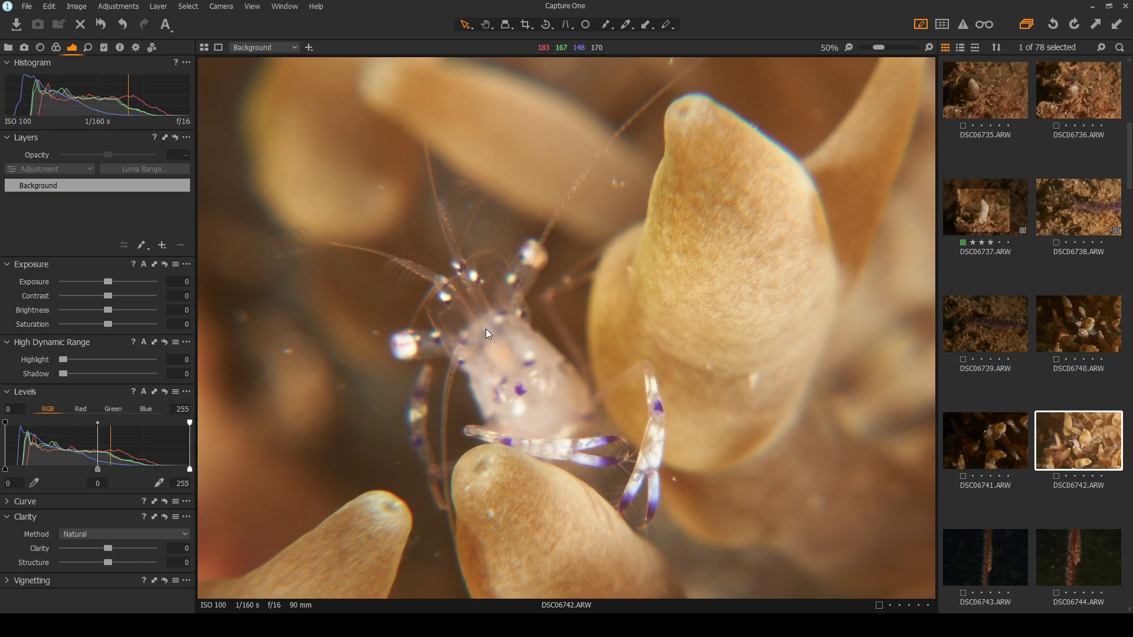
Fit DSC06742 in view, scroll the browser, and bring up goby photo DSC06743
key("ctrl+0")
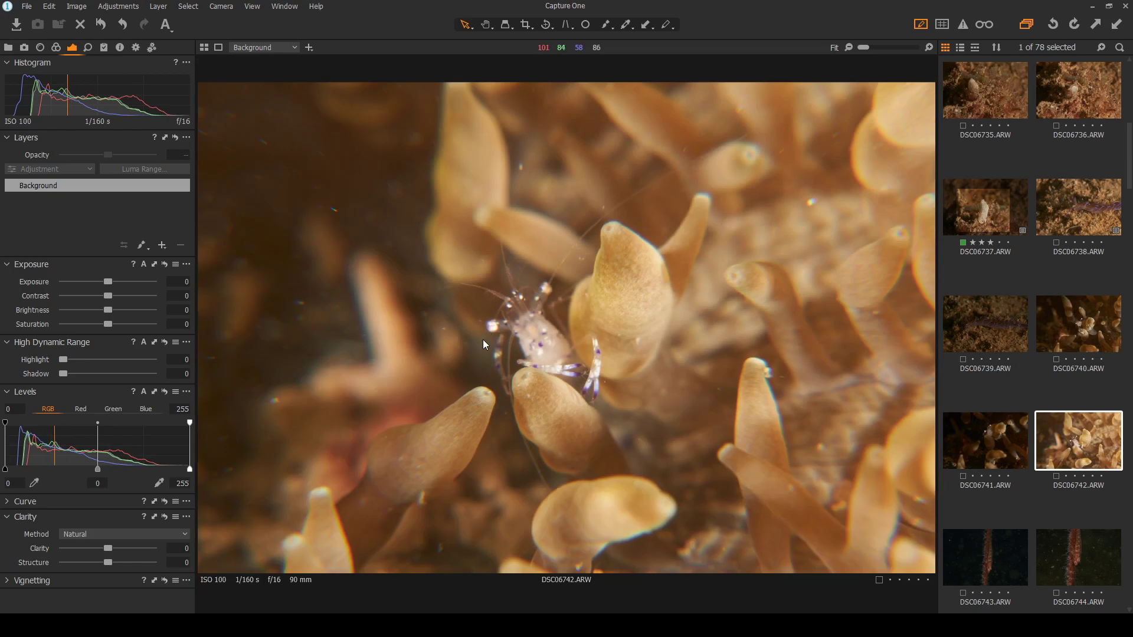
scroll(521, 327, "up", 3)
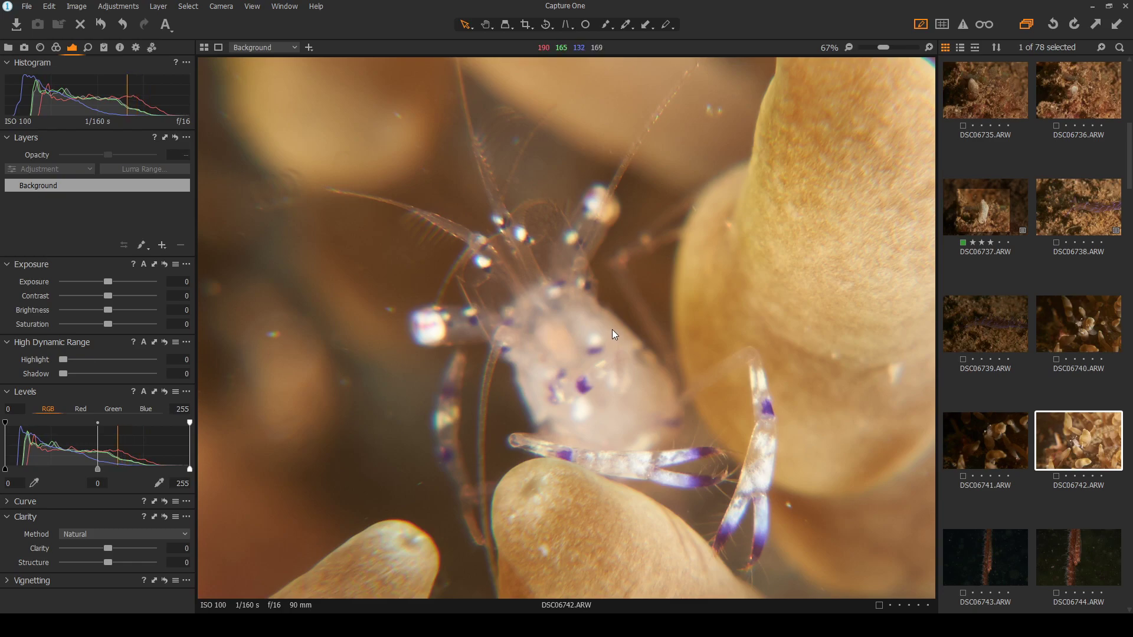
scroll(607, 335, "down", 1)
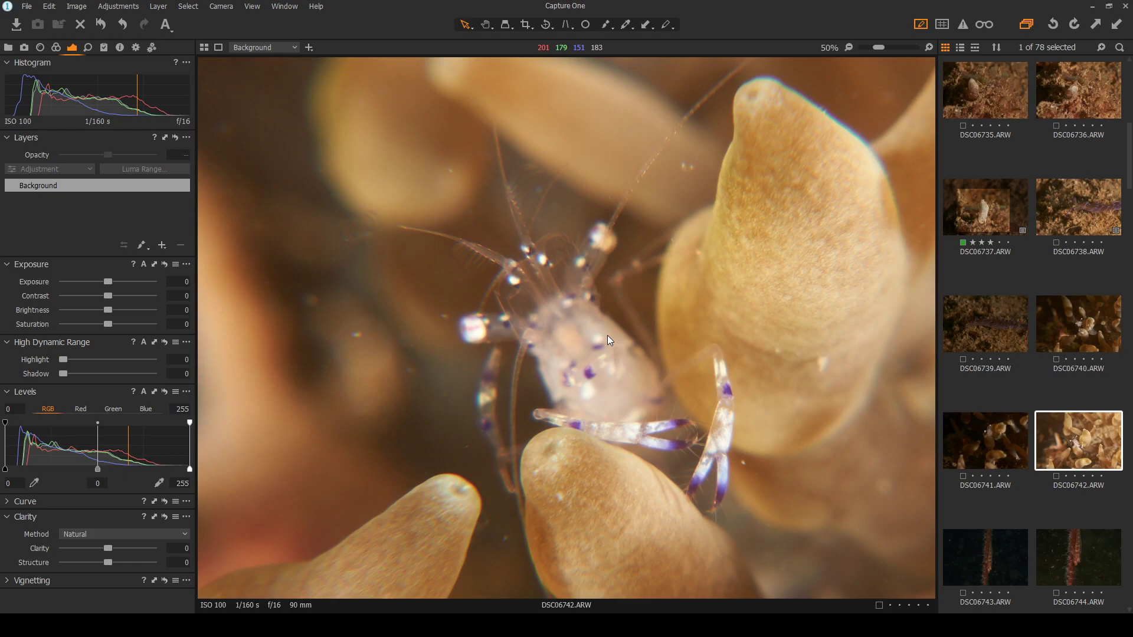
scroll(607, 335, "up", 1)
scroll(999, 458, "down", 1)
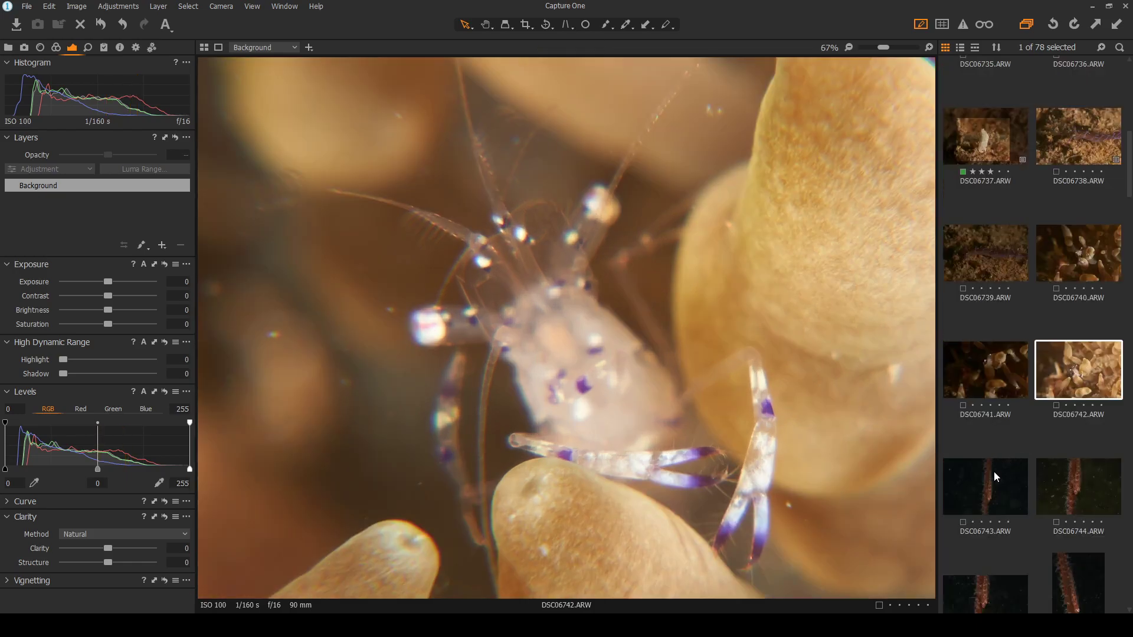
scroll(985, 385, "down", 1)
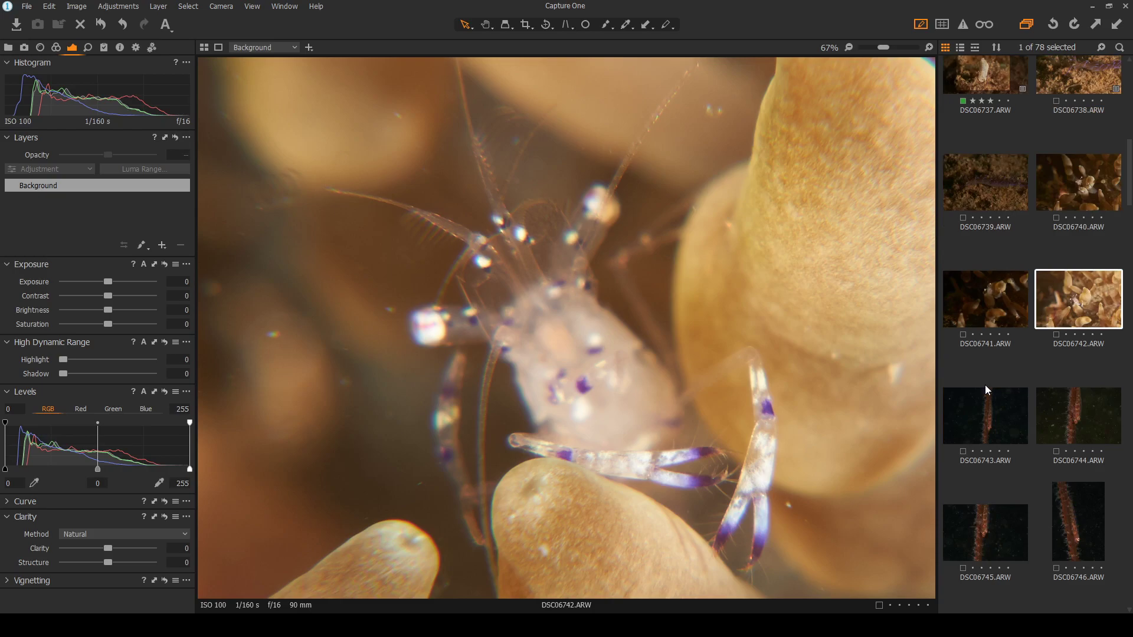
scroll(997, 403, "down", 1)
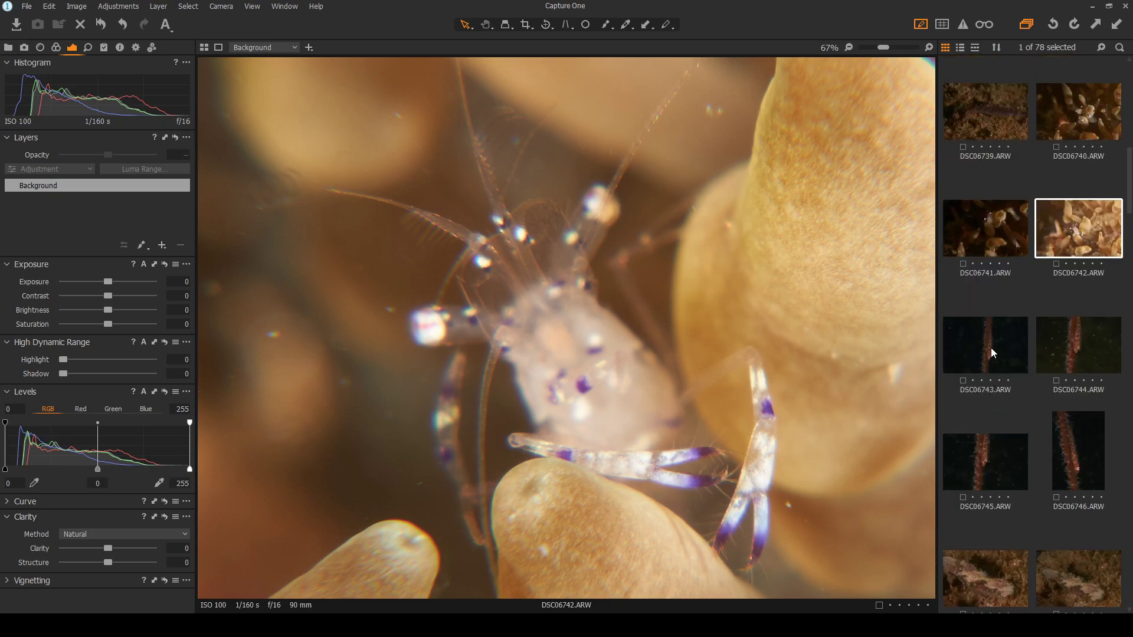
left_click(990, 348)
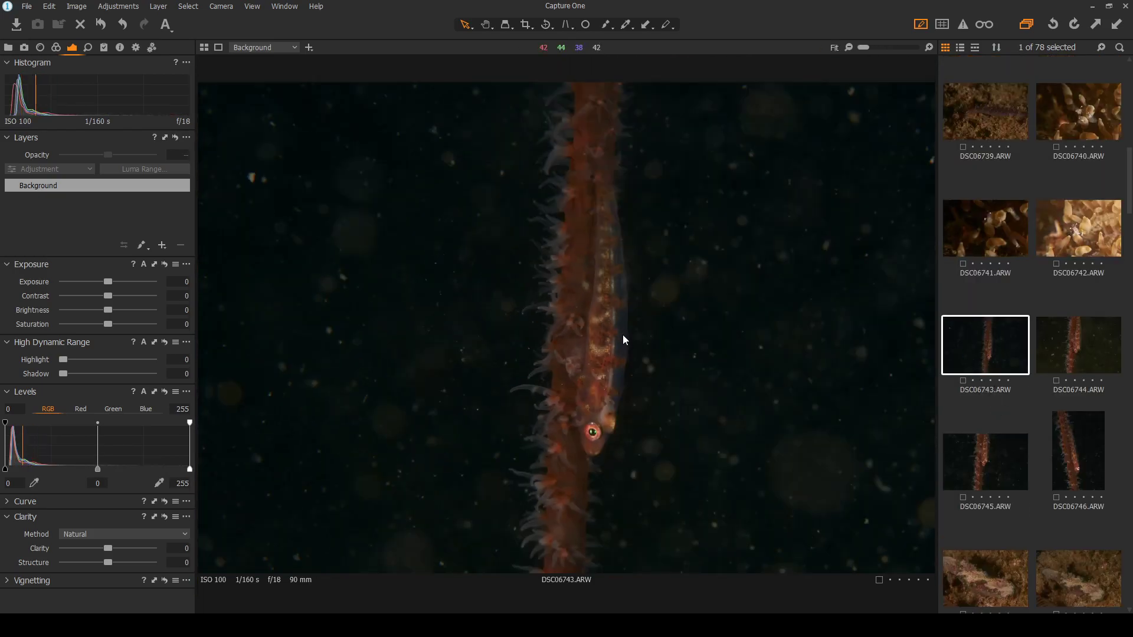
Step through goby photos DSC06744 to DSC06746, then back to DSC06745
left_click(1080, 346)
left_click(982, 456)
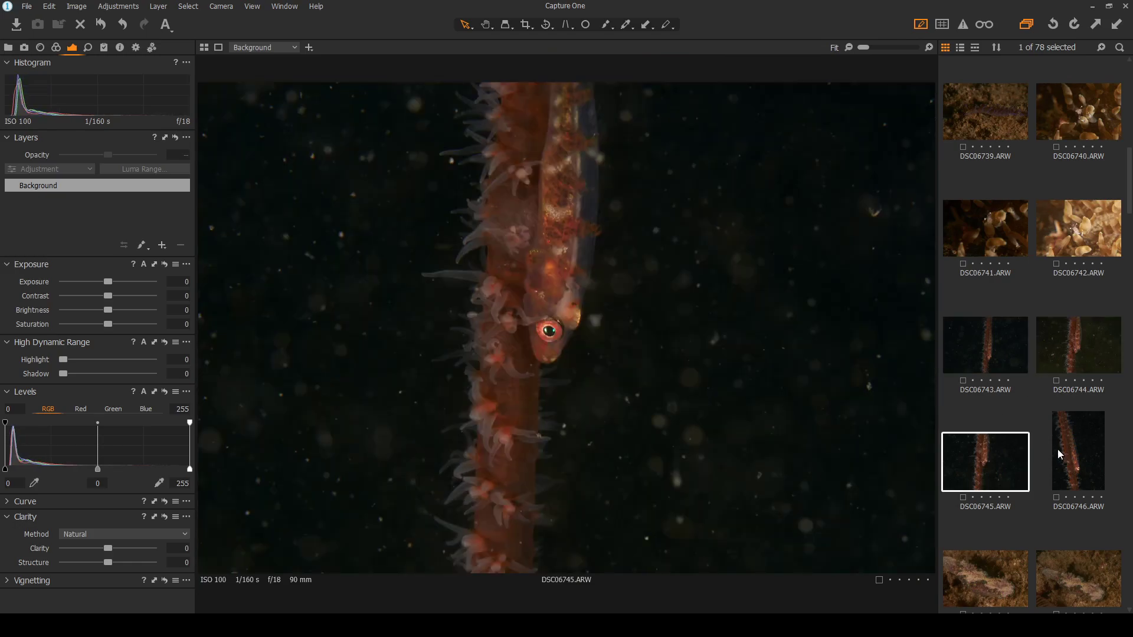
left_click(1078, 454)
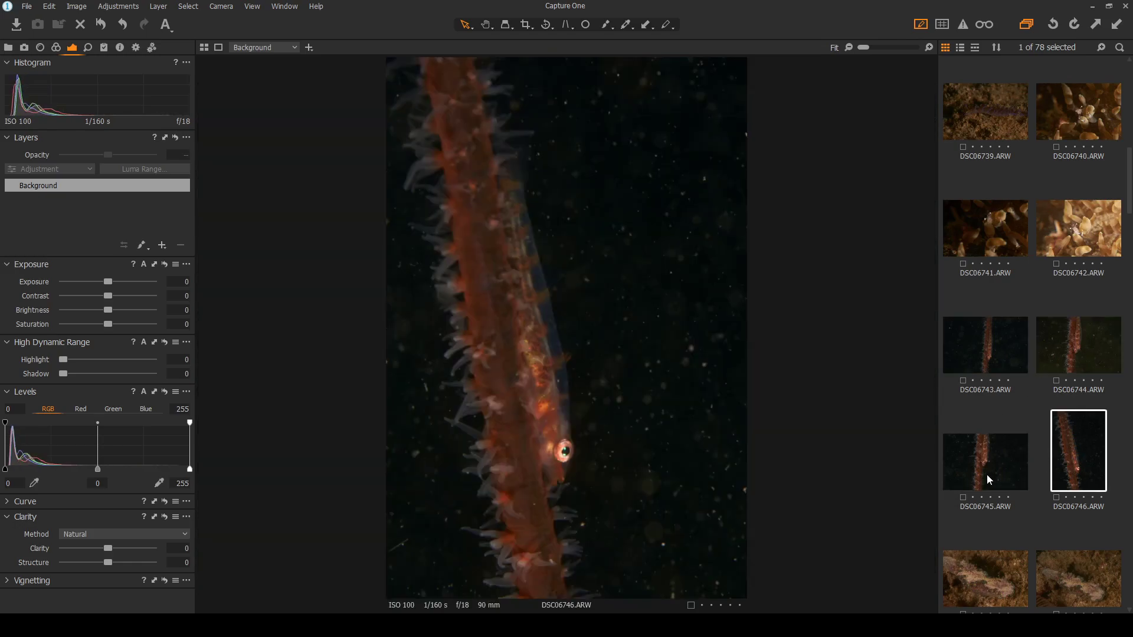
scroll(506, 281, "up", 3)
scroll(506, 281, "down", 3)
key("Left")
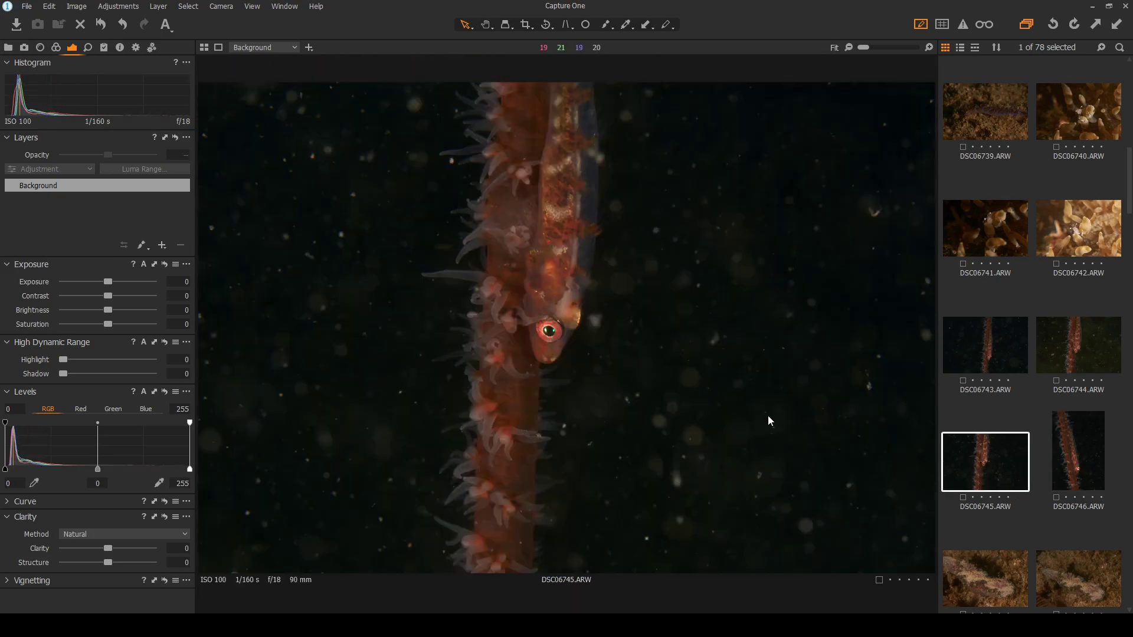
scroll(555, 259, "up", 3)
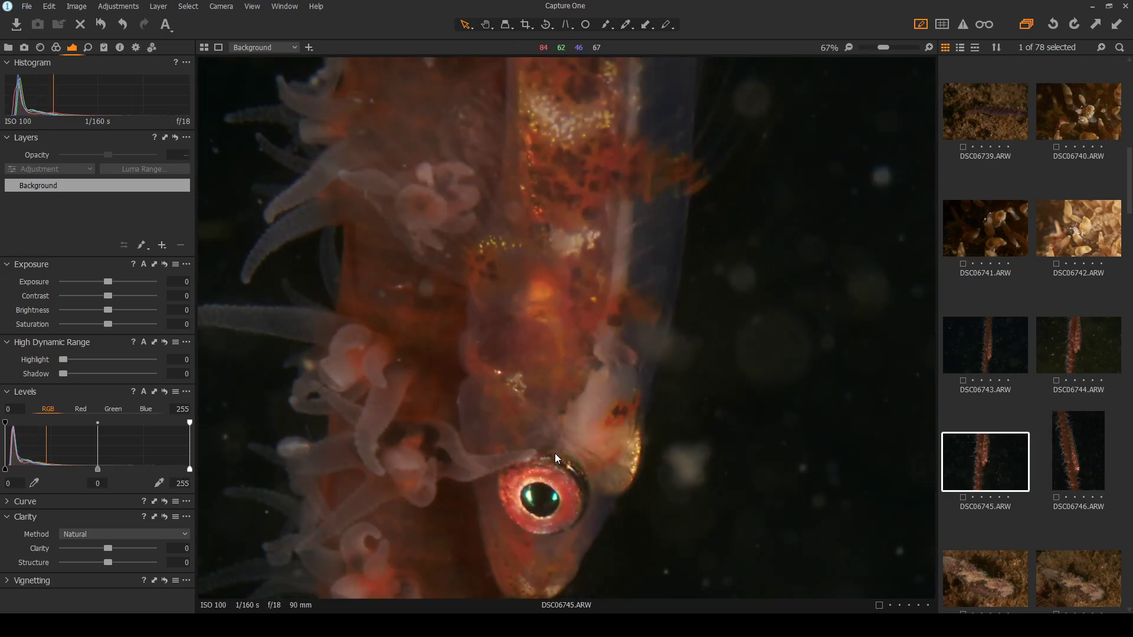
scroll(555, 453, "down", 1)
scroll(555, 453, "down", 1)
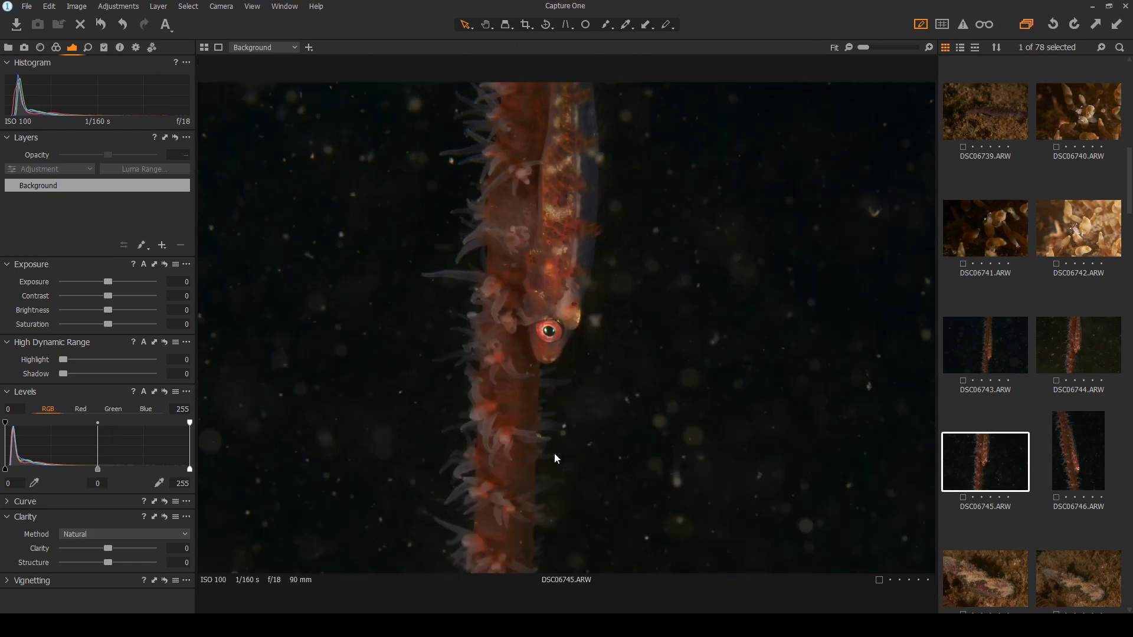
scroll(536, 325, "up", 2)
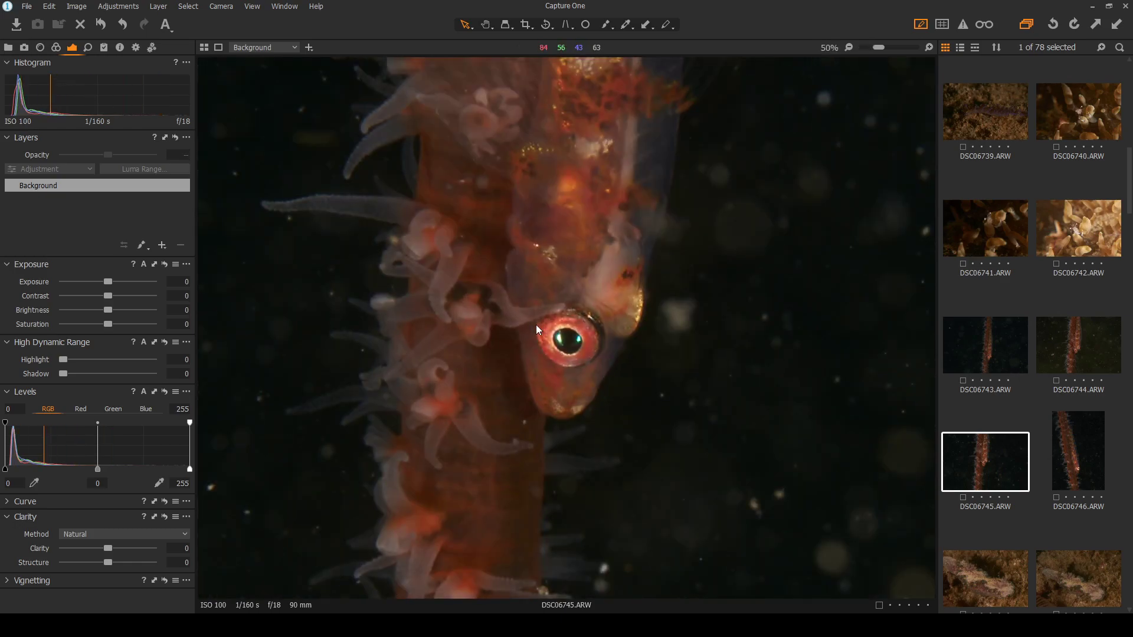
scroll(536, 326, "down", 2)
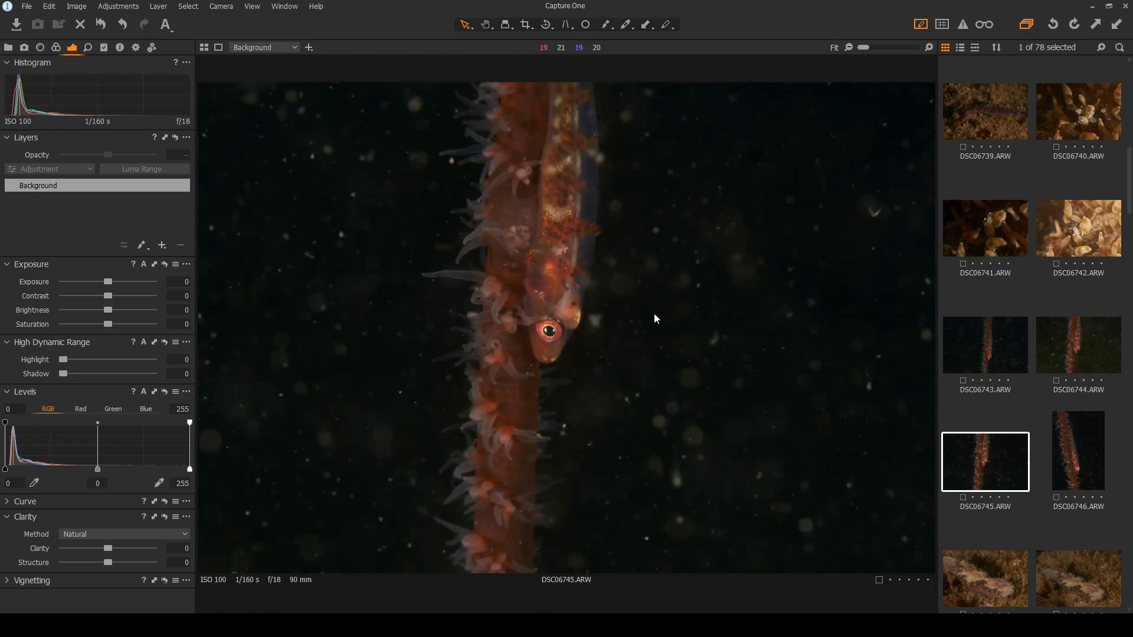
Compare DSC06743, DSC06744 and DSC06746 against DSC06745, then load DSC06745
left_click(1006, 348)
left_click(1091, 351)
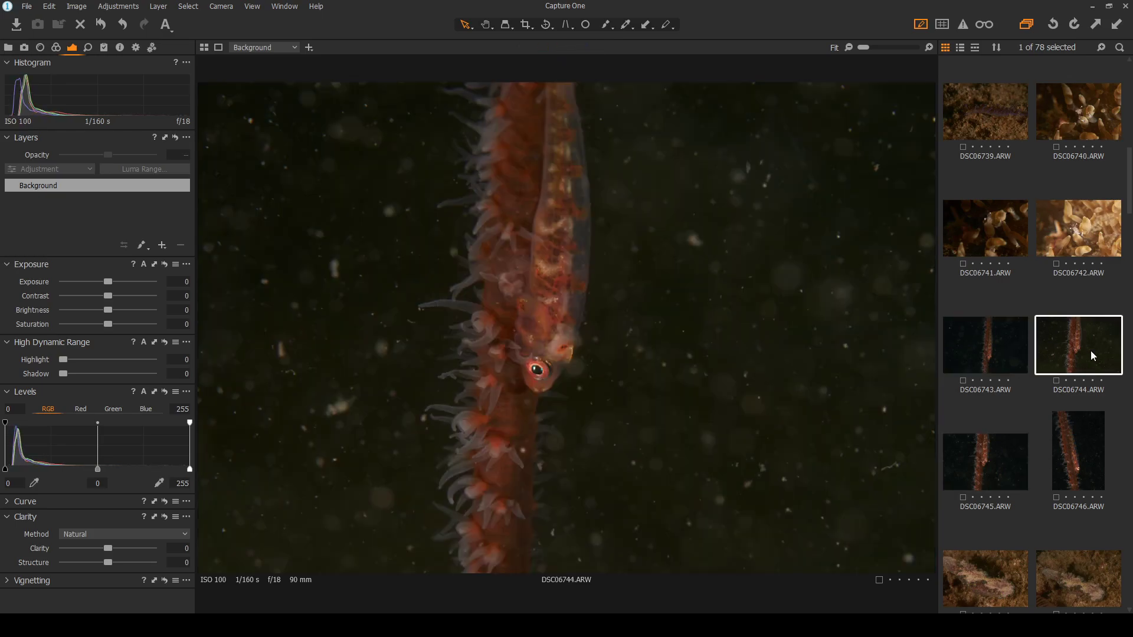
left_click(1002, 348)
left_click(980, 459)
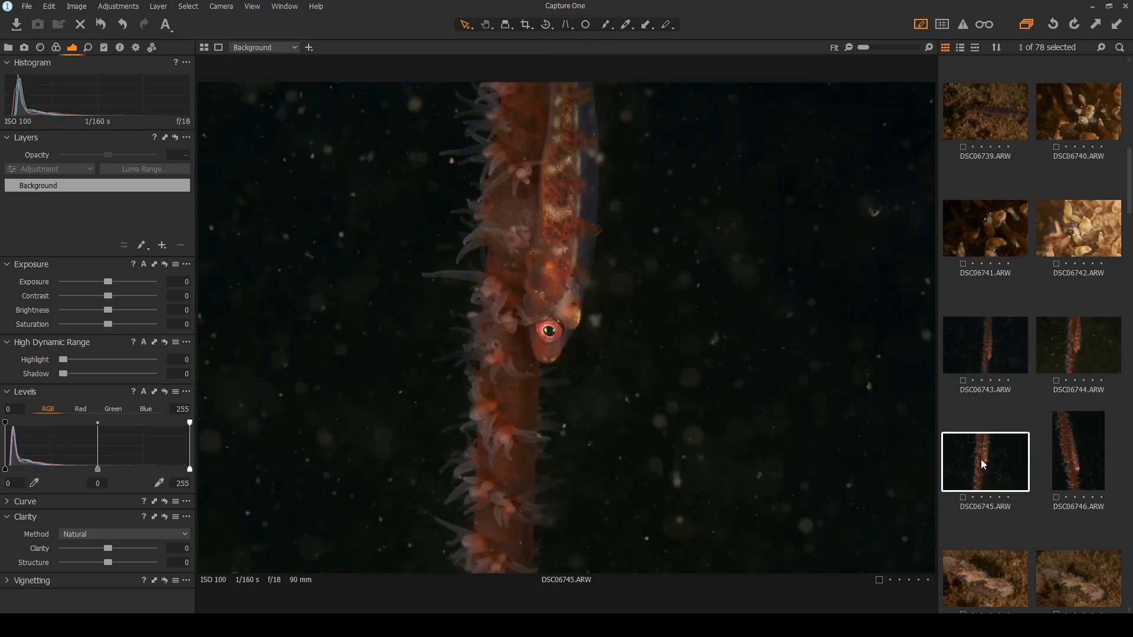
left_click(965, 357)
left_click(1080, 448)
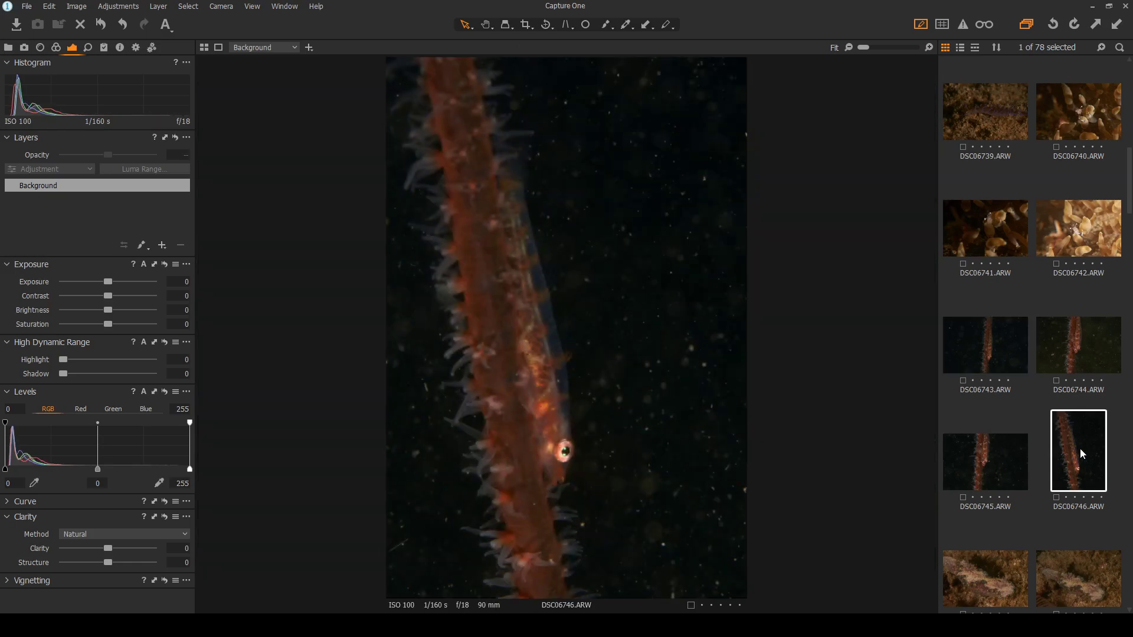
scroll(544, 455, "up", 2)
scroll(544, 455, "up", 2)
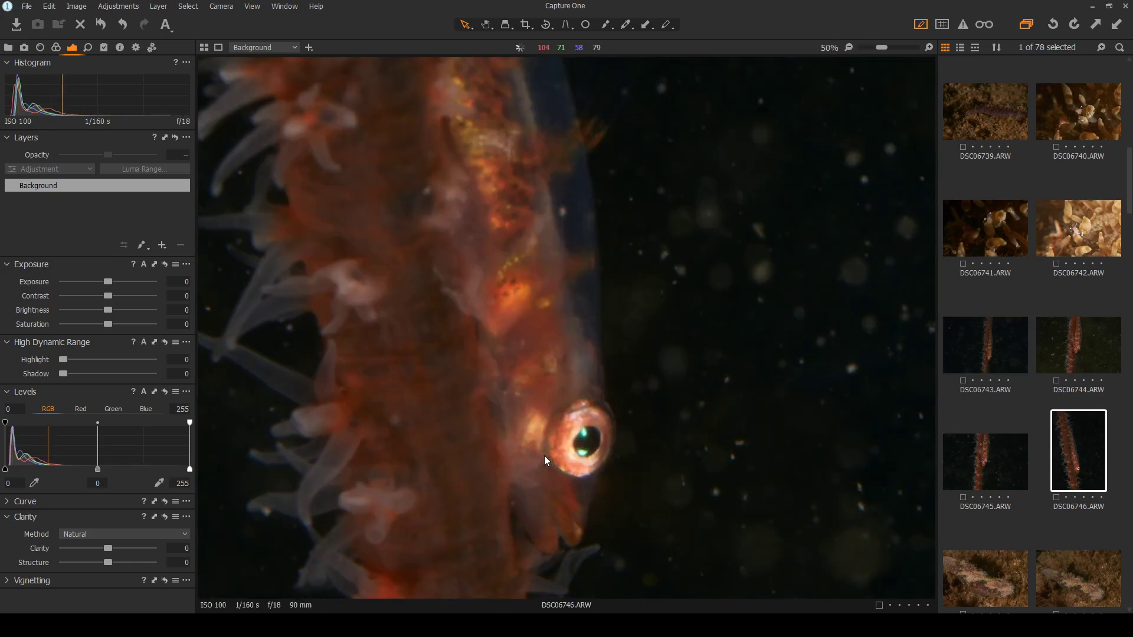
scroll(544, 456, "down", 4)
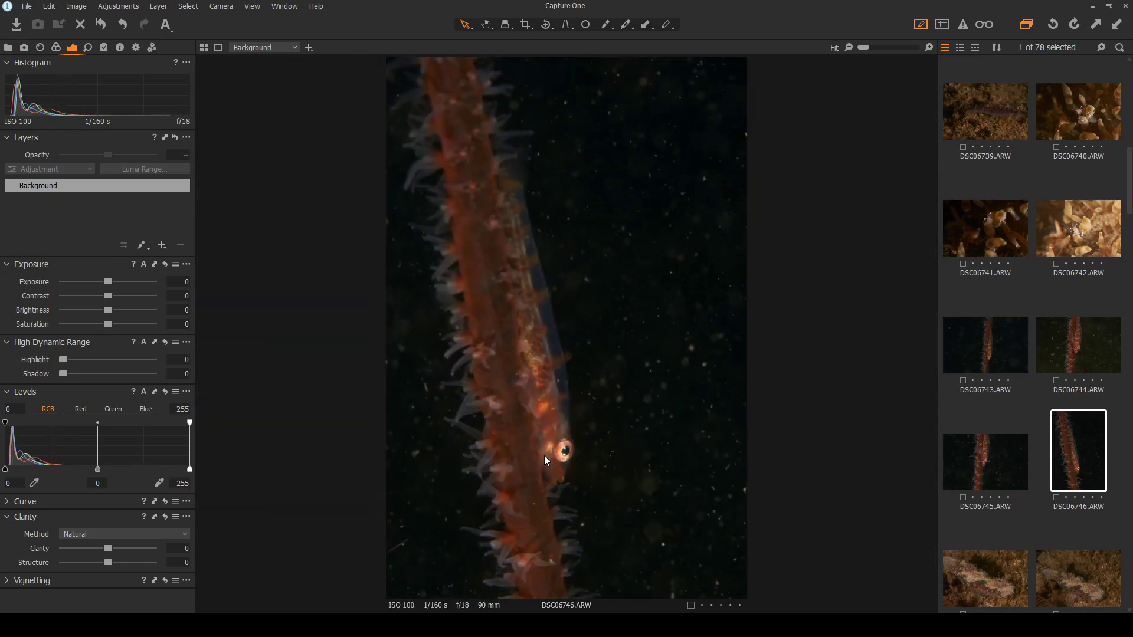
left_click(990, 464)
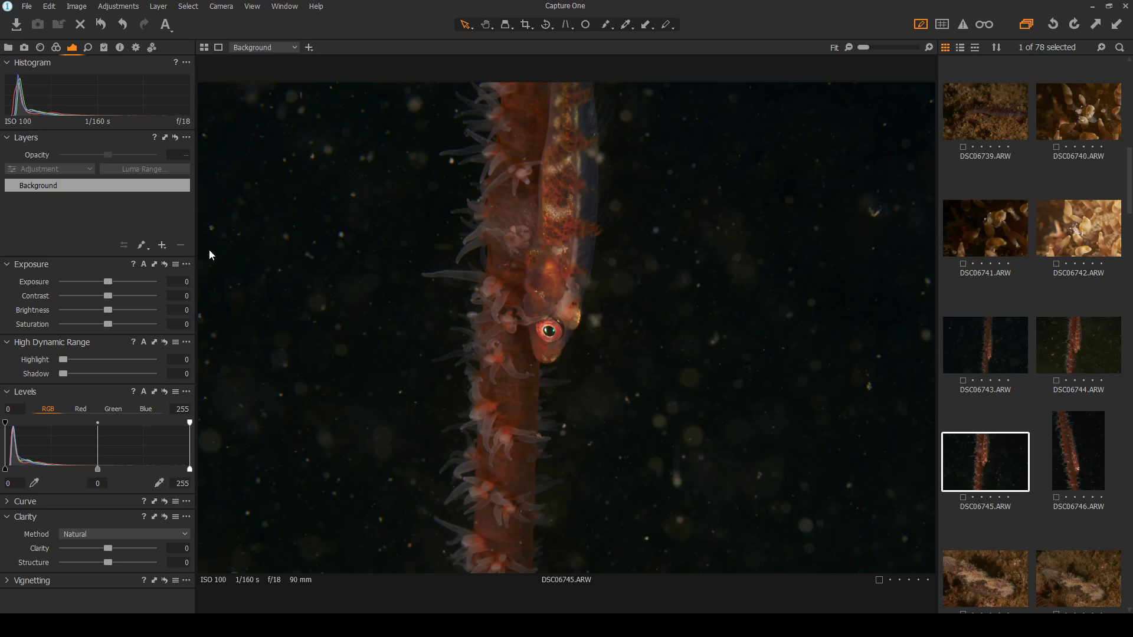
Add Layer 1, paint and darken a trial mask down the coral, then delete it to restart
key("ctrl+l")
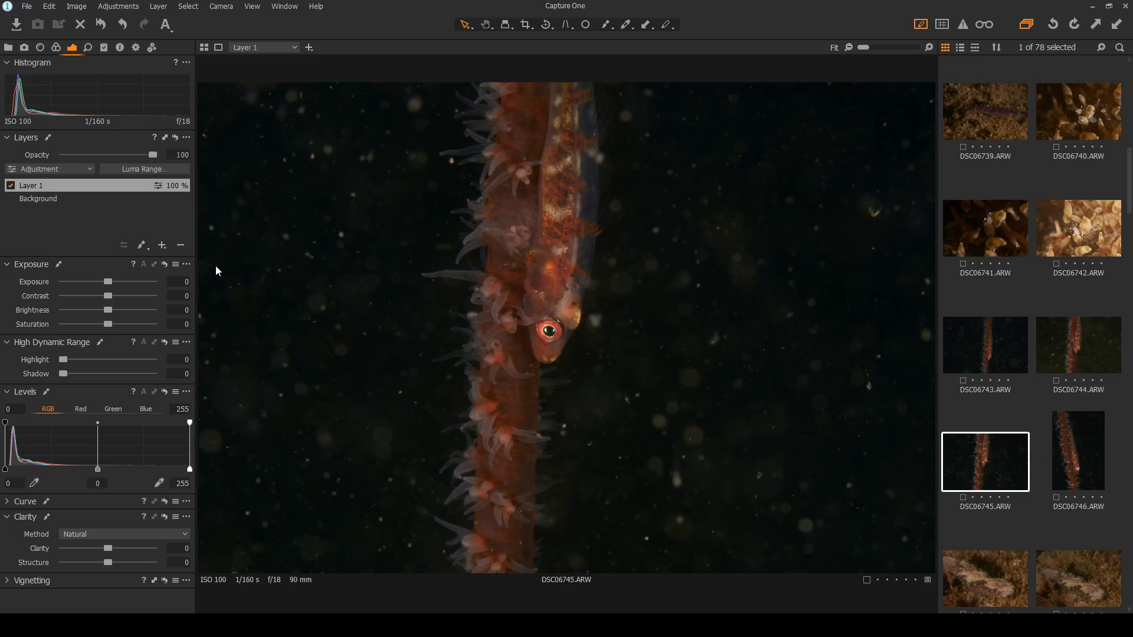
left_click(626, 25)
left_click(161, 208)
key("m")
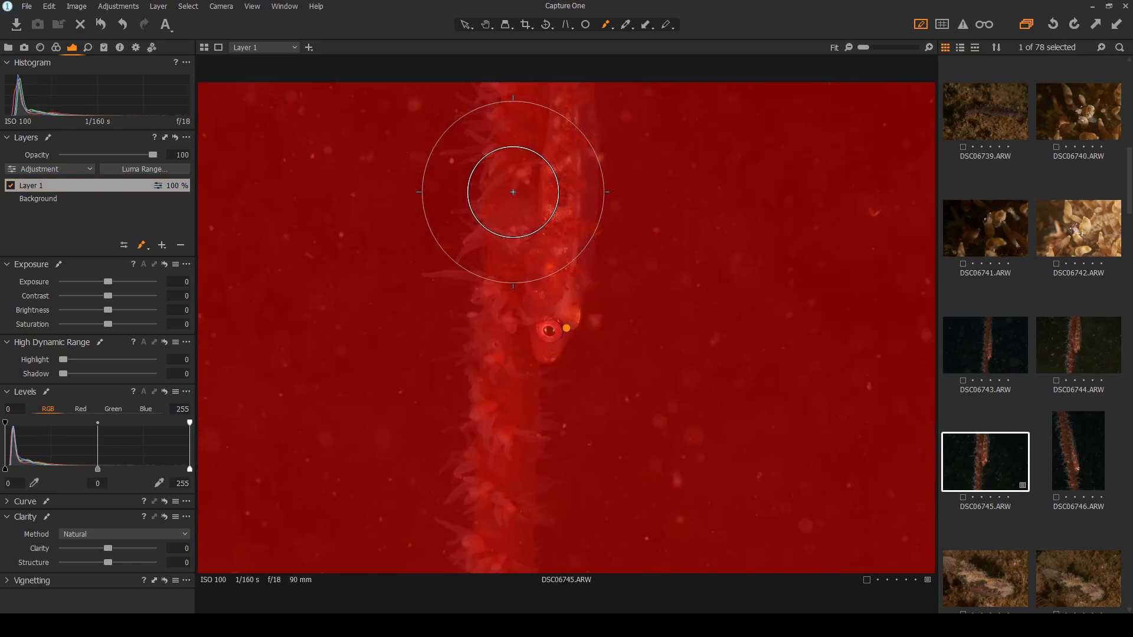
key("m")
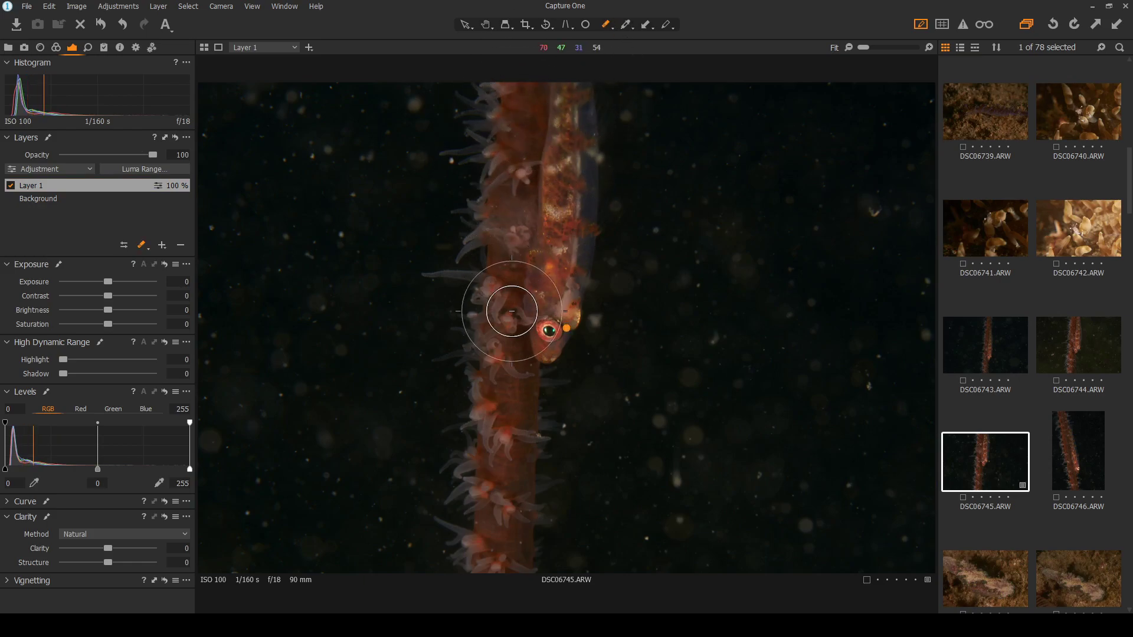
mouse_move(490, 472)
left_mouse_down()
mouse_move(501, 532)
mouse_move(496, 550)
mouse_move(496, 508)
mouse_move(488, 550)
mouse_move(506, 546)
mouse_move(499, 527)
mouse_move(486, 568)
mouse_move(515, 371)
mouse_move(489, 408)
mouse_move(527, 145)
mouse_move(512, 209)
mouse_move(512, 107)
mouse_move(518, 142)
mouse_move(550, 94)
mouse_move(562, 197)
mouse_move(564, 92)
mouse_move(529, 354)
mouse_move(560, 222)
mouse_move(538, 205)
mouse_move(505, 205)
mouse_move(512, 109)
mouse_move(470, 505)
mouse_move(474, 535)
mouse_move(521, 406)
mouse_move(494, 556)
mouse_move(558, 271)
left_mouse_up()
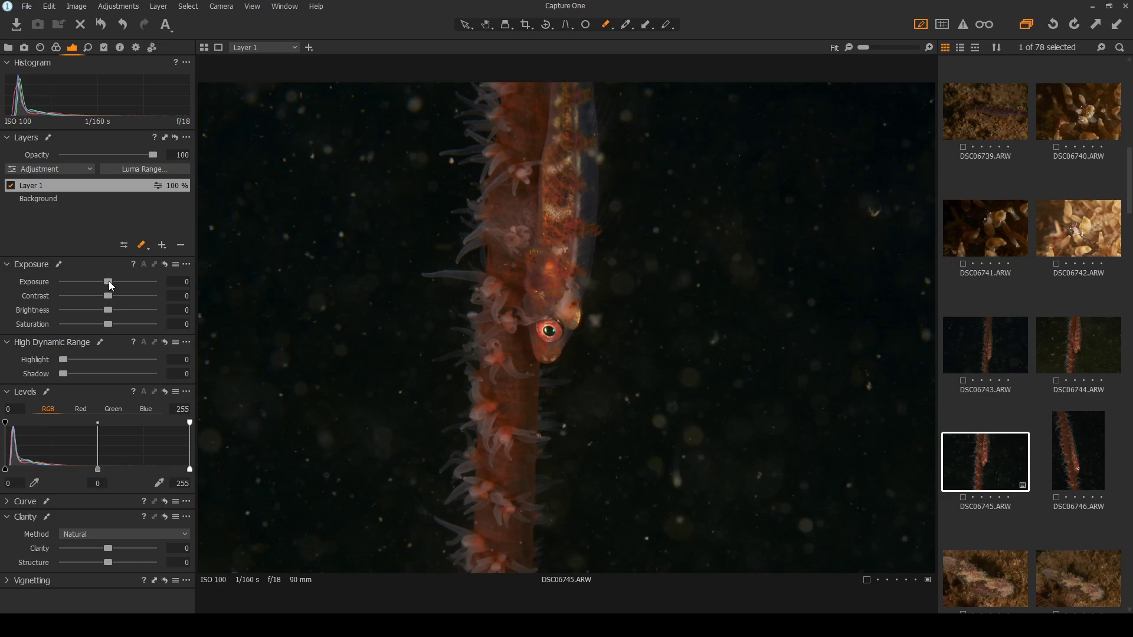
mouse_move(108, 281)
left_mouse_down()
mouse_move(86, 282)
mouse_move(103, 281)
left_mouse_up()
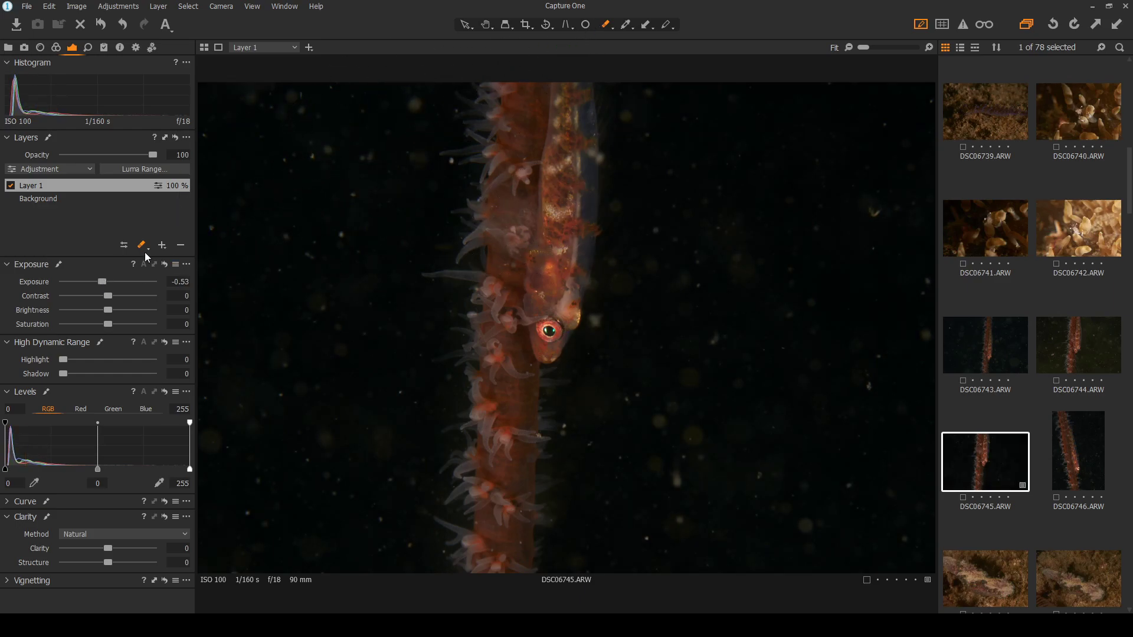
left_click(181, 246)
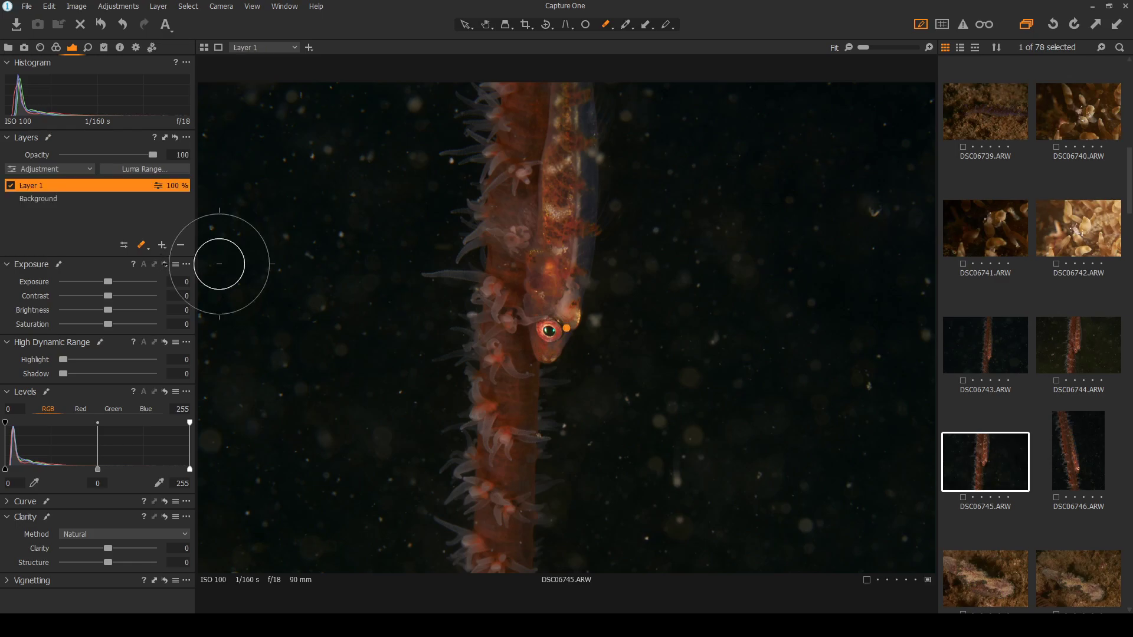
Erase the mask near the top and up the goby, and lower layer exposure to darken the water
mouse_move(536, 125)
left_mouse_down()
mouse_move(544, 92)
mouse_move(527, 142)
mouse_move(535, 117)
mouse_move(505, 367)
mouse_move(499, 550)
left_mouse_up()
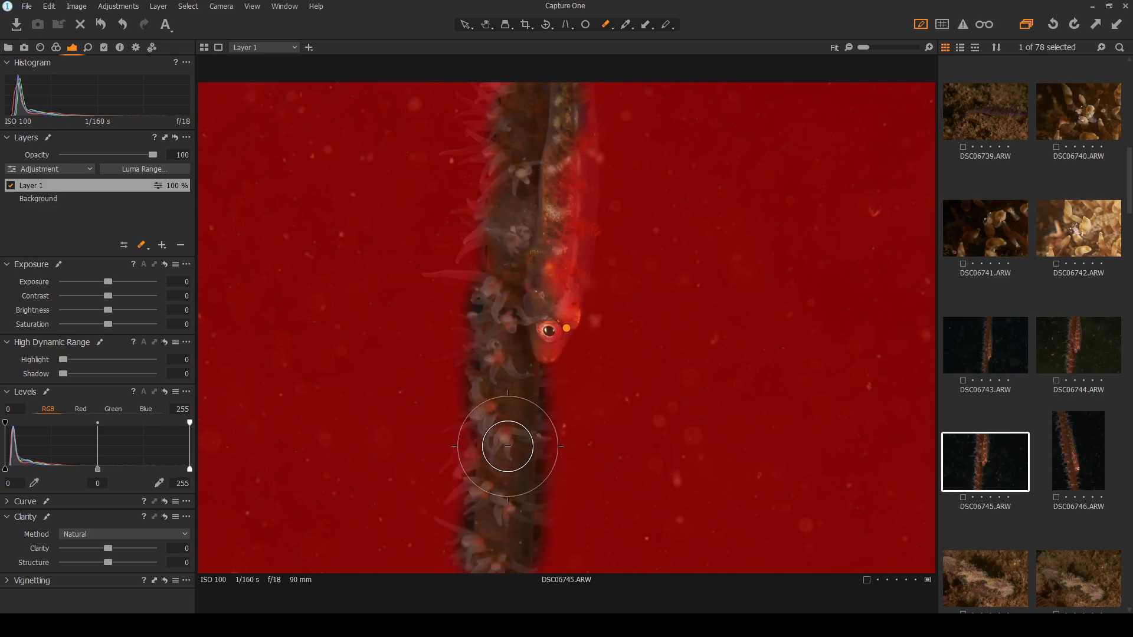
mouse_move(538, 312)
left_mouse_down()
mouse_move(552, 299)
mouse_move(568, 160)
mouse_move(563, 103)
left_mouse_up()
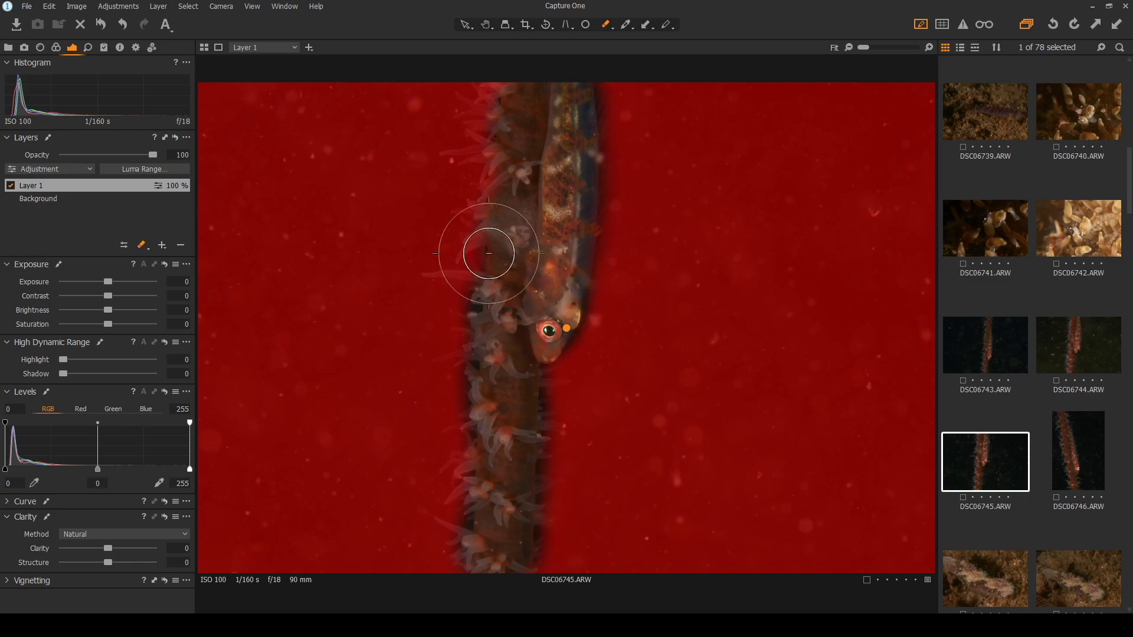
key("m")
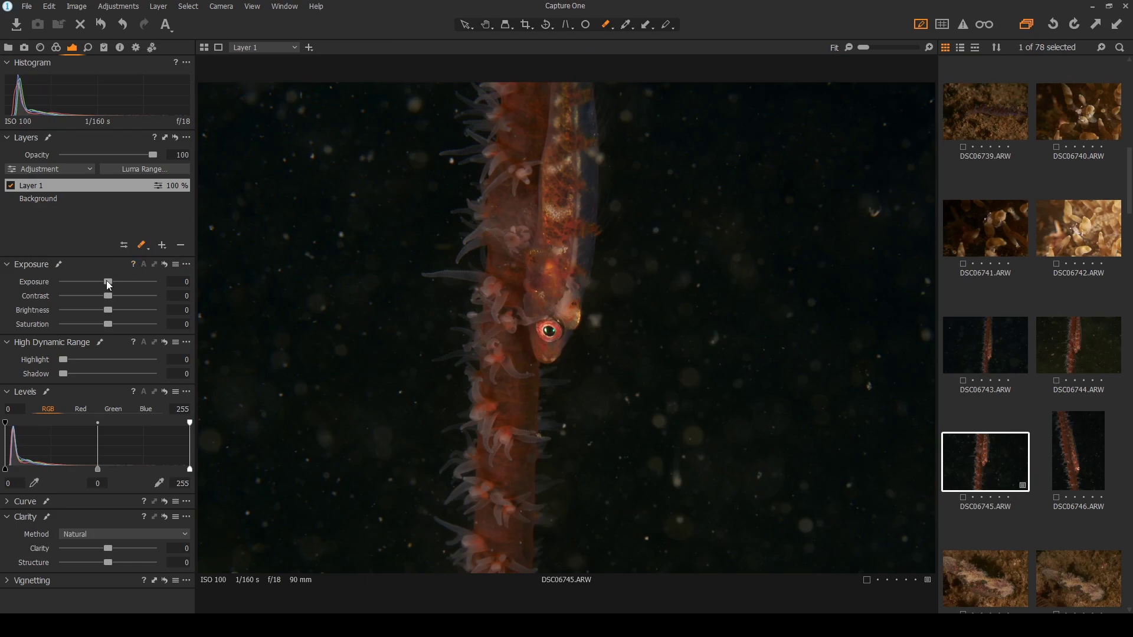
mouse_move(108, 284)
left_mouse_down()
mouse_move(72, 285)
mouse_move(90, 282)
left_mouse_up()
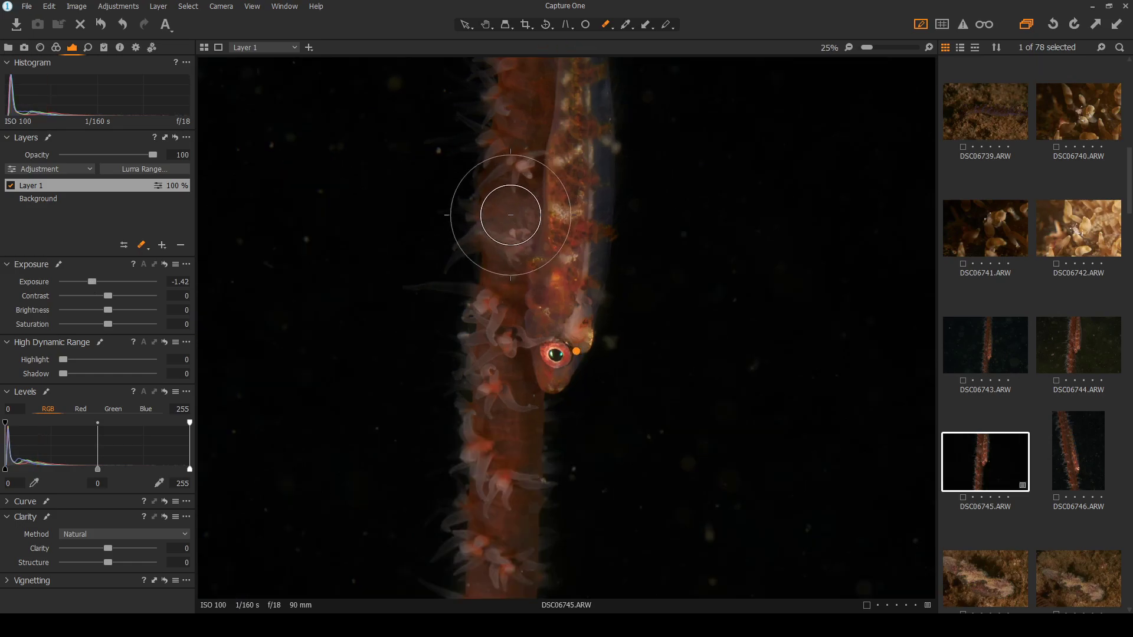
With a smaller eraser, clear the mask beside the goby and along its fin, then check
scroll(511, 210, "up", 2)
key("bracketleft")
key("bracketleft")
key("bracketleft")
key("bracketleft")
key("bracketleft")
key("bracketleft")
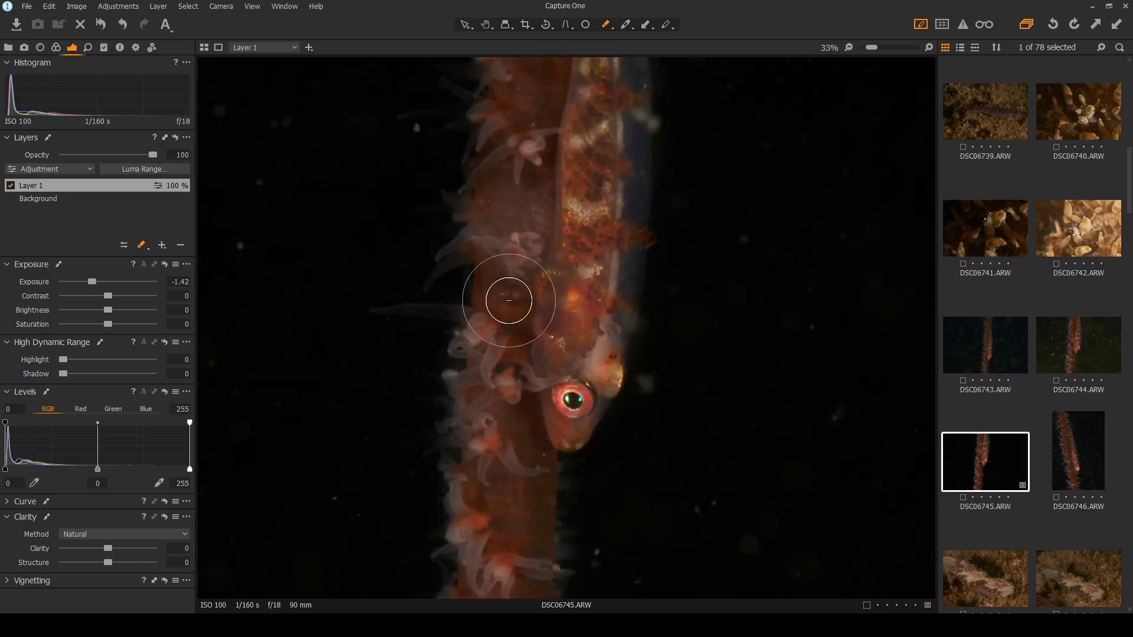
scroll(347, 313, "up", 1)
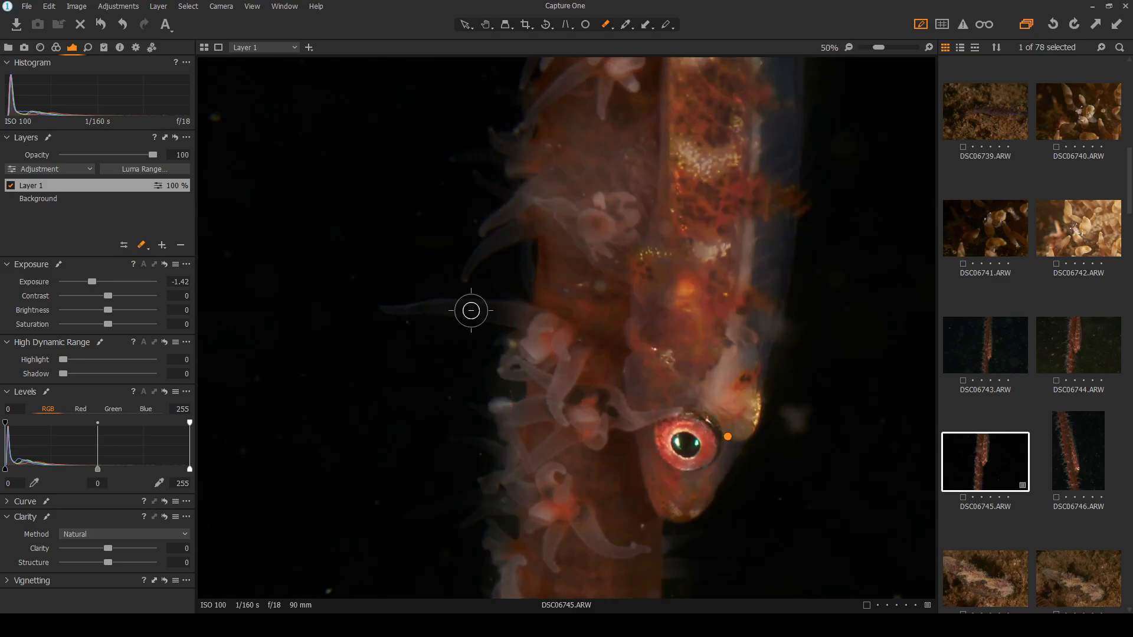
key("m")
left_click_drag(497, 313, 425, 307)
mouse_move(524, 223)
left_mouse_down()
mouse_move(477, 248)
mouse_move(536, 185)
left_mouse_up()
scroll(614, 242, "down", 2)
key("m")
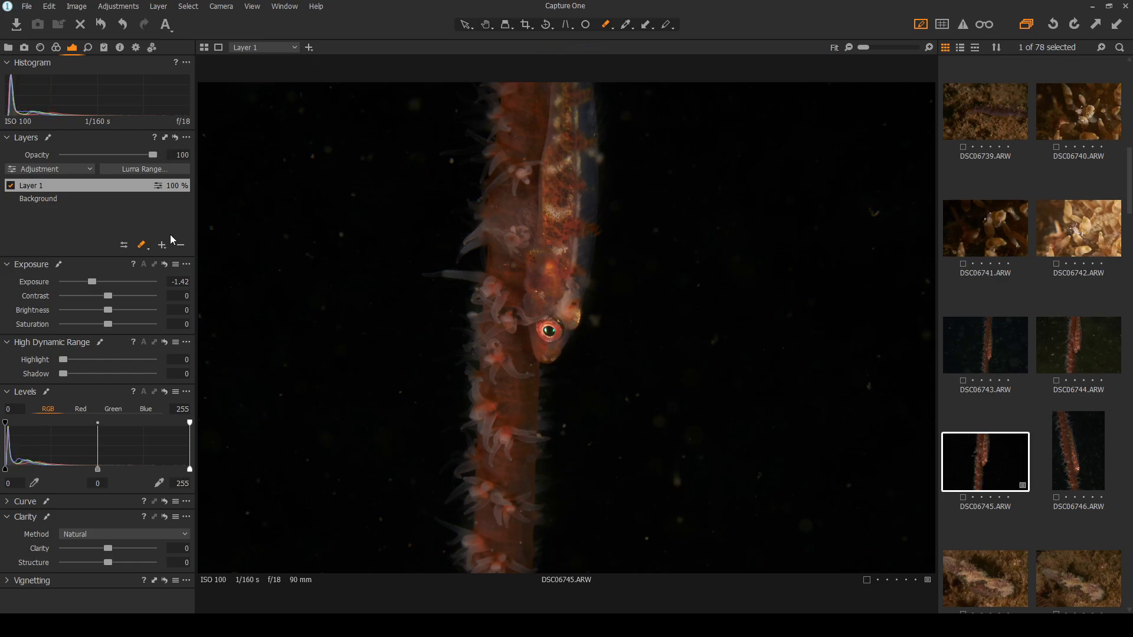
Undo the last two coral-tentacle mask erasures, then glance at DSC06743, DSC06744 and DSC06746
left_click(121, 25)
left_click(120, 24)
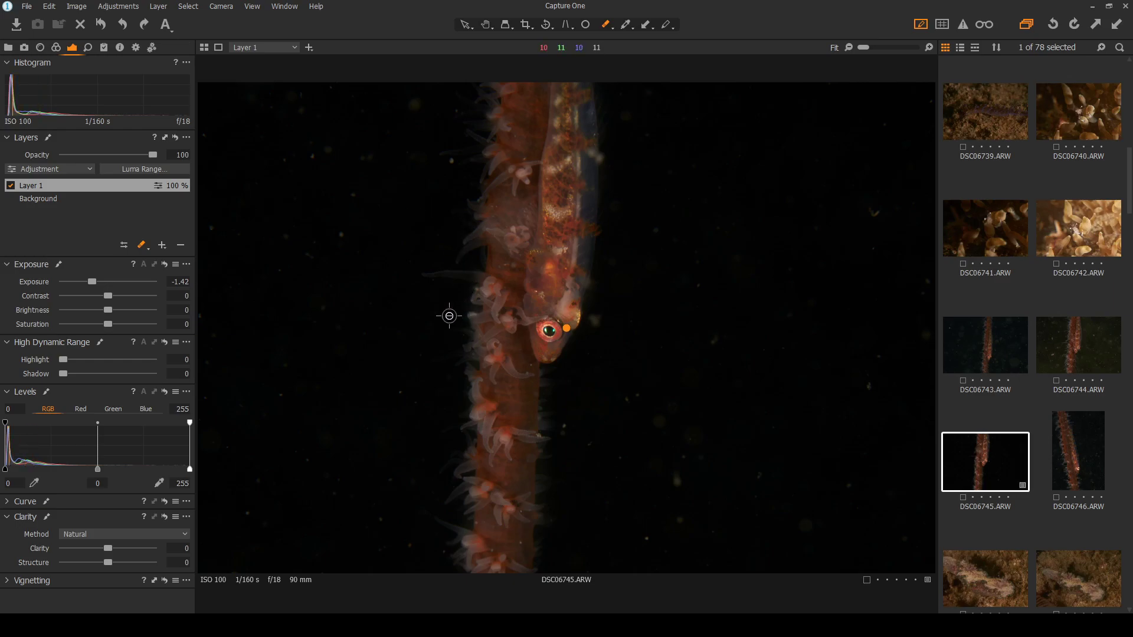
left_click(986, 361)
left_click(986, 464)
left_click(1075, 336)
left_click(1059, 436)
left_click(991, 463)
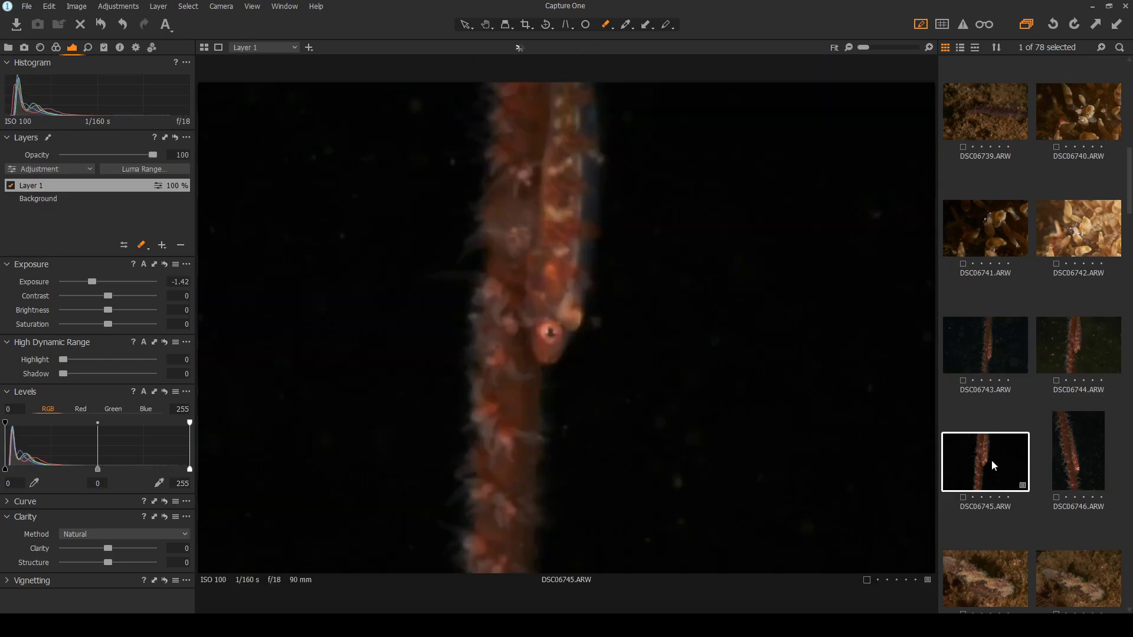
Flip repeatedly between goby shots DSC06743, DSC06744 and DSC06746, ending on the edited DSC06745
left_click(1085, 448)
left_click(1071, 360)
left_click(986, 345)
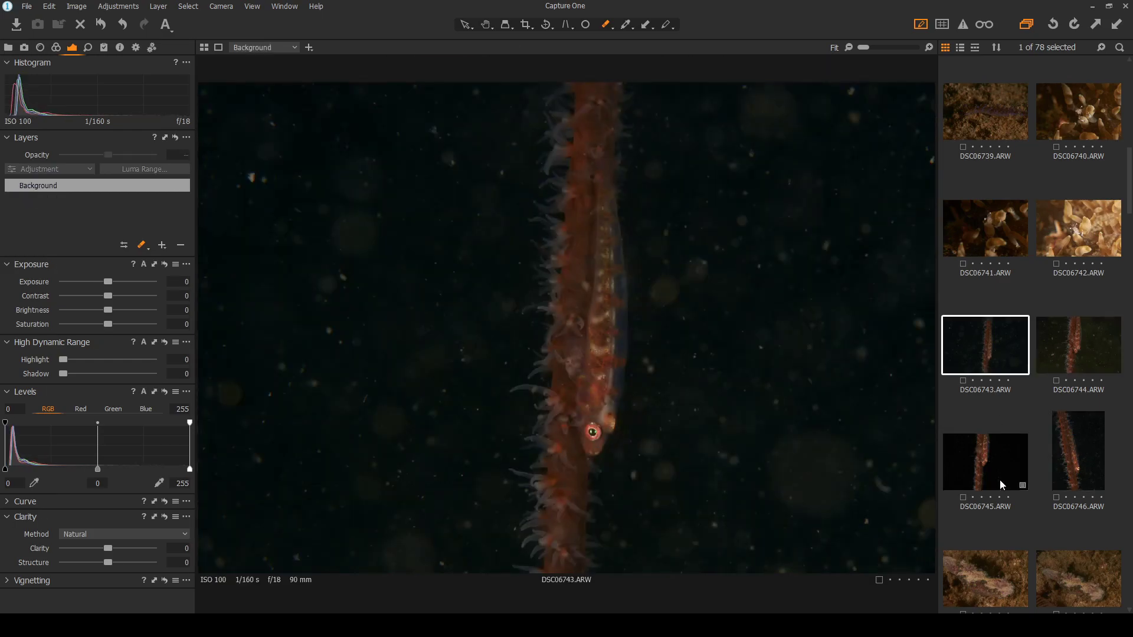
left_click(1091, 448)
left_click(1072, 346)
left_click(986, 347)
left_click(992, 450)
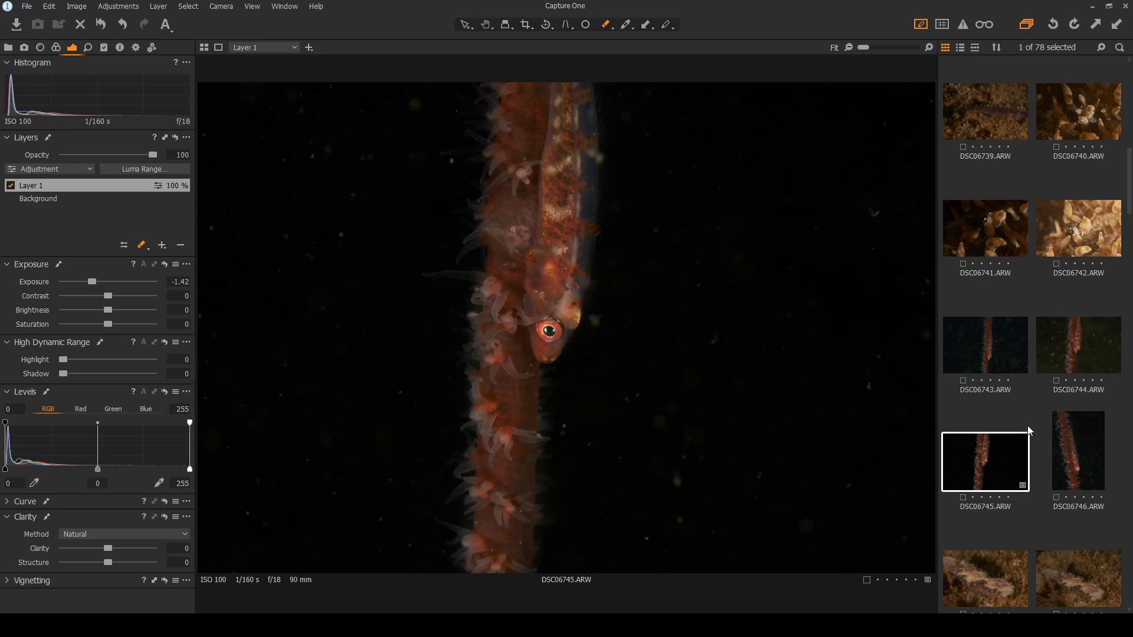
left_click(1069, 445)
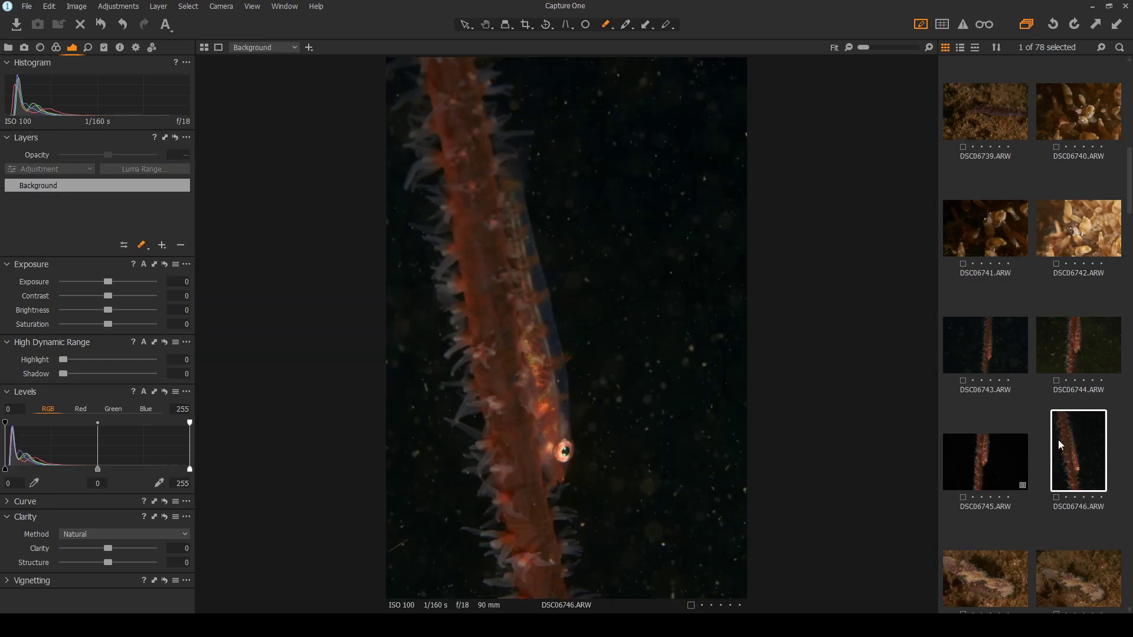
left_click(992, 471)
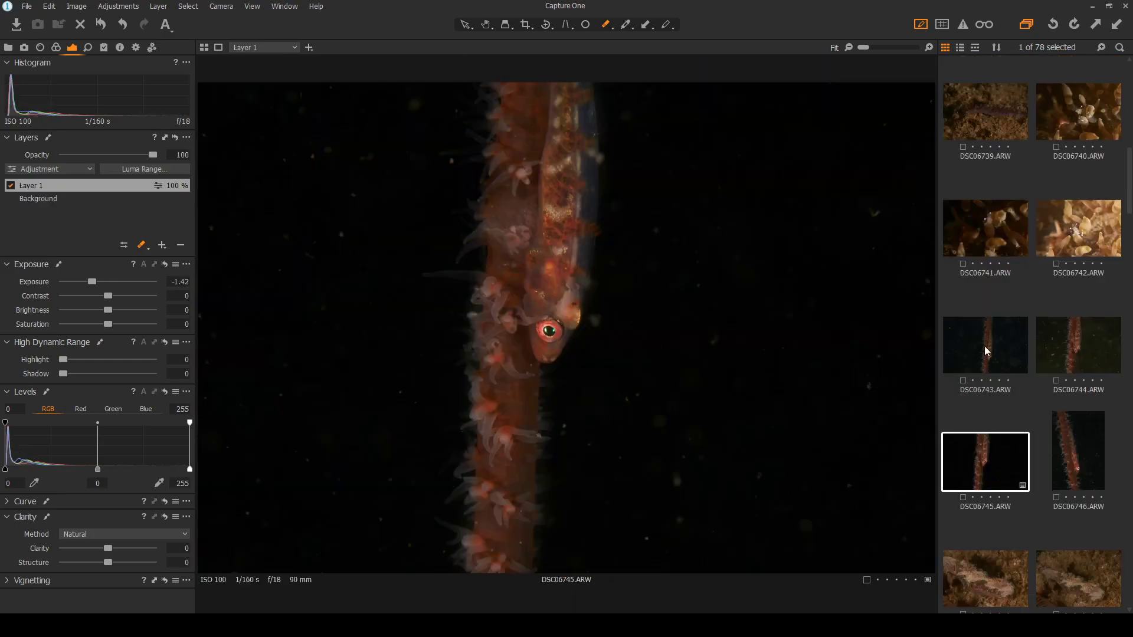
left_click(983, 354)
left_click(1093, 341)
left_click(1086, 445)
left_click(986, 459)
left_click(977, 352)
left_click(1062, 352)
left_click(978, 477)
left_click(988, 363)
left_click(996, 478)
scroll(996, 478, "down", 1)
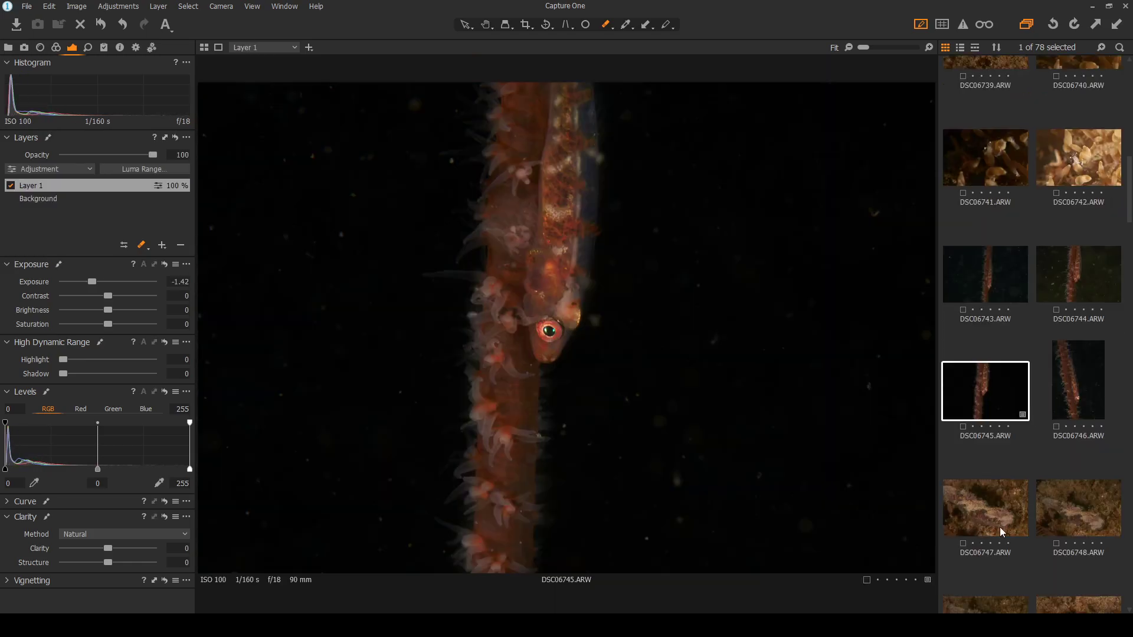
Step through nudibranch shots DSC06747 and DSC06748 and the shrimp DSC06750, landing on DSC06749
left_click(983, 508)
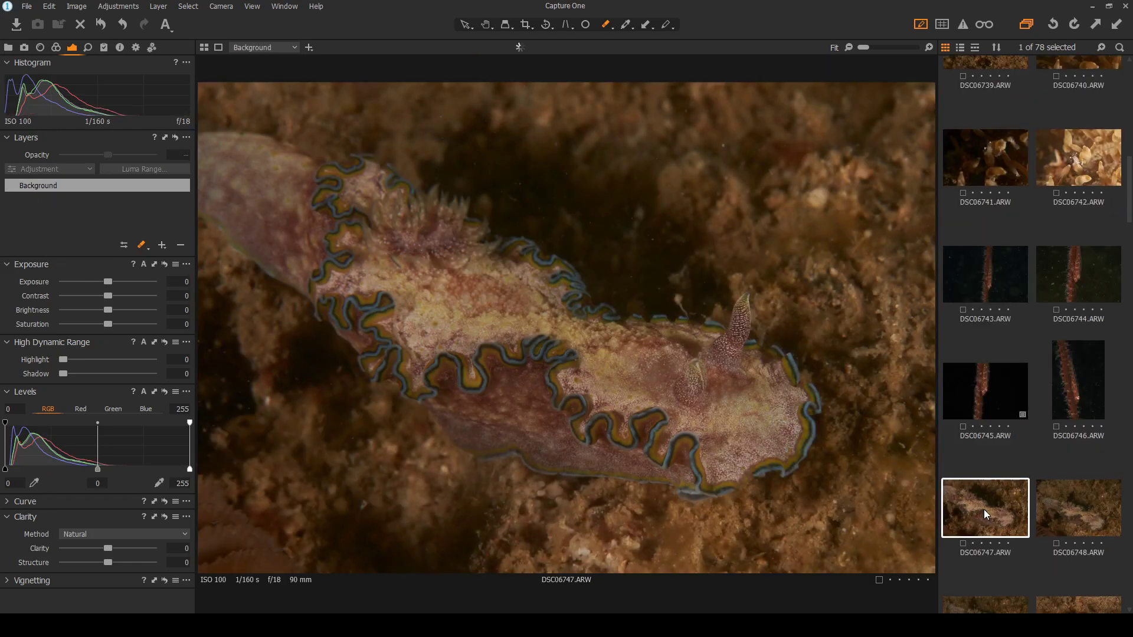
left_click(1064, 502)
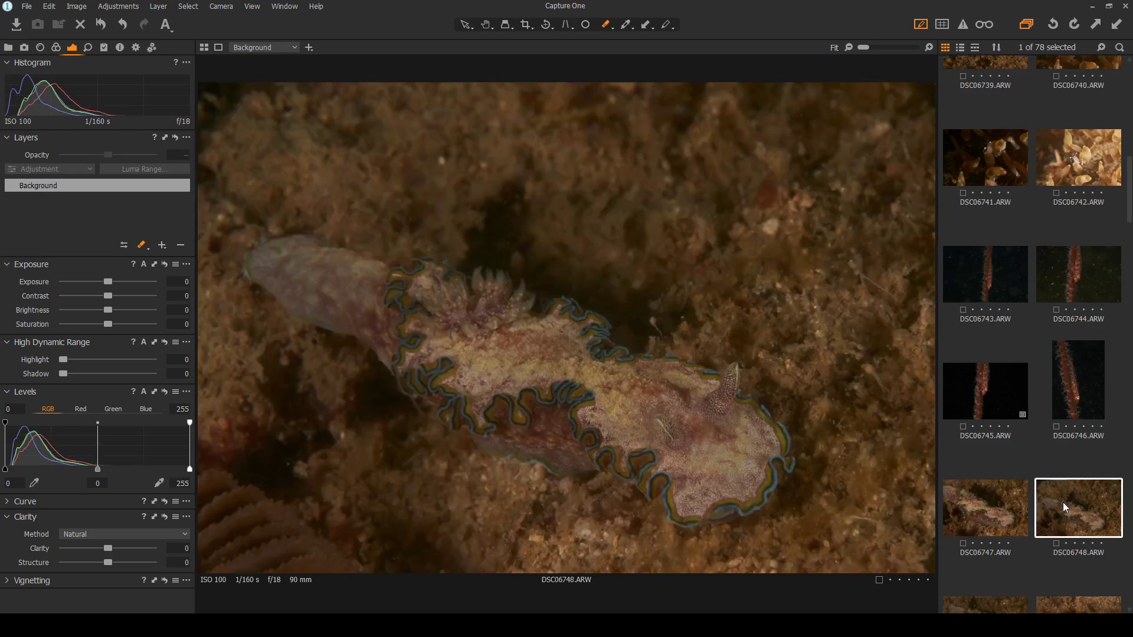
scroll(1056, 501, "down", 1)
left_click(994, 560)
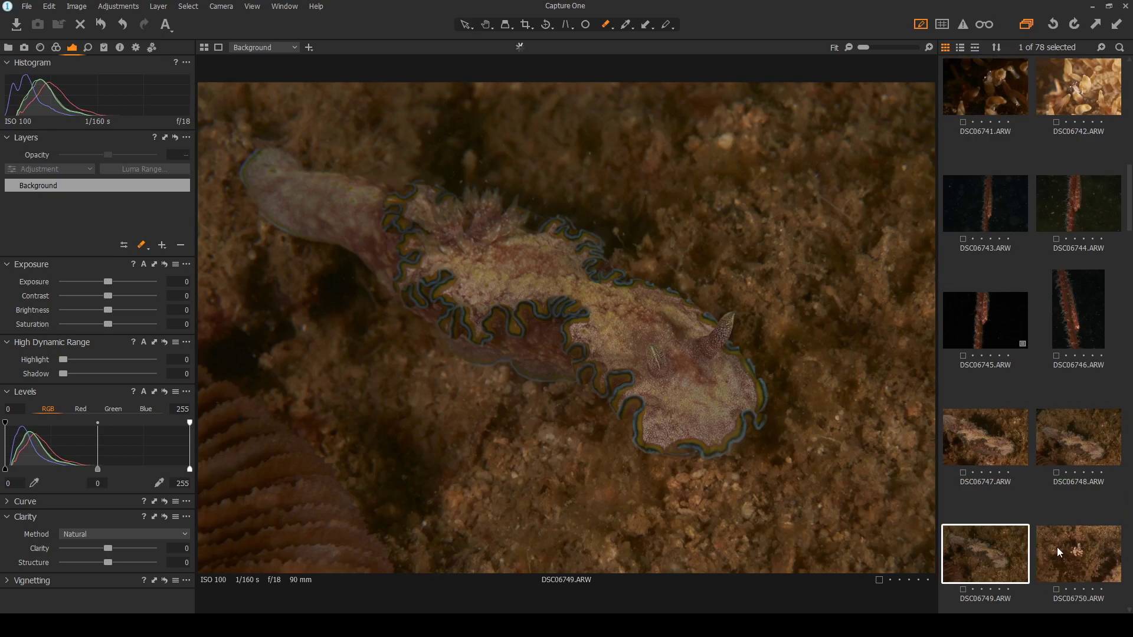
left_click(1069, 561)
left_click(990, 551)
Compare DSC06749 against DSC06747 and DSC06748, zooming to inspect and ending on DSC06749
left_click(1008, 442)
left_click(1080, 445)
left_click(993, 448)
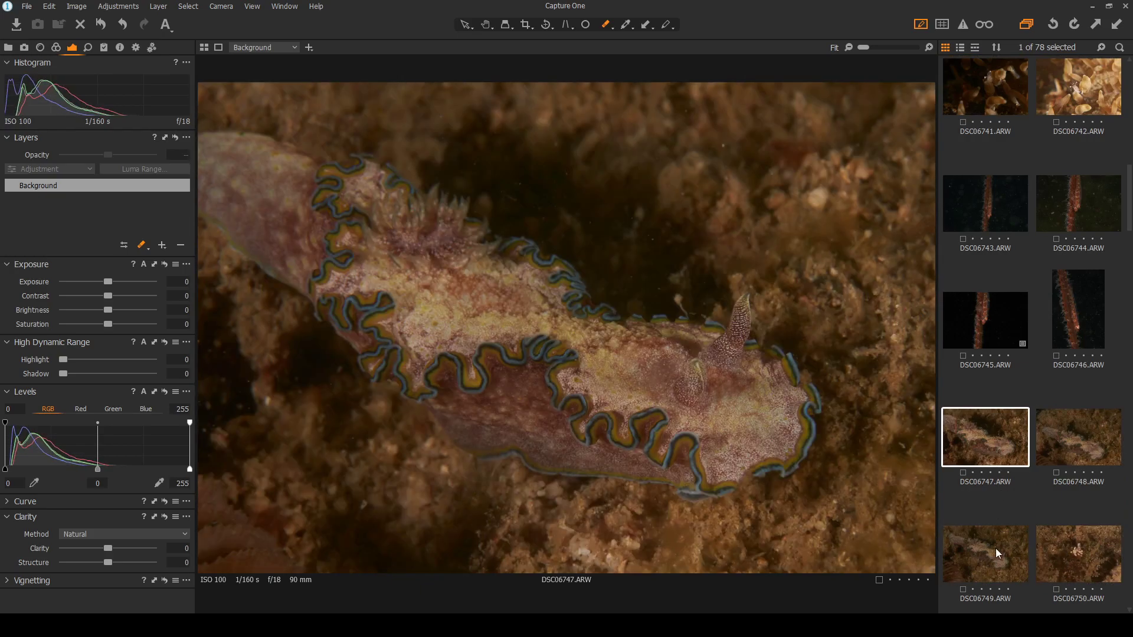
left_click(995, 555)
left_click(1003, 452)
left_click(1095, 455)
left_click(987, 445)
left_click(1077, 434)
left_click(1000, 447)
left_click(991, 549)
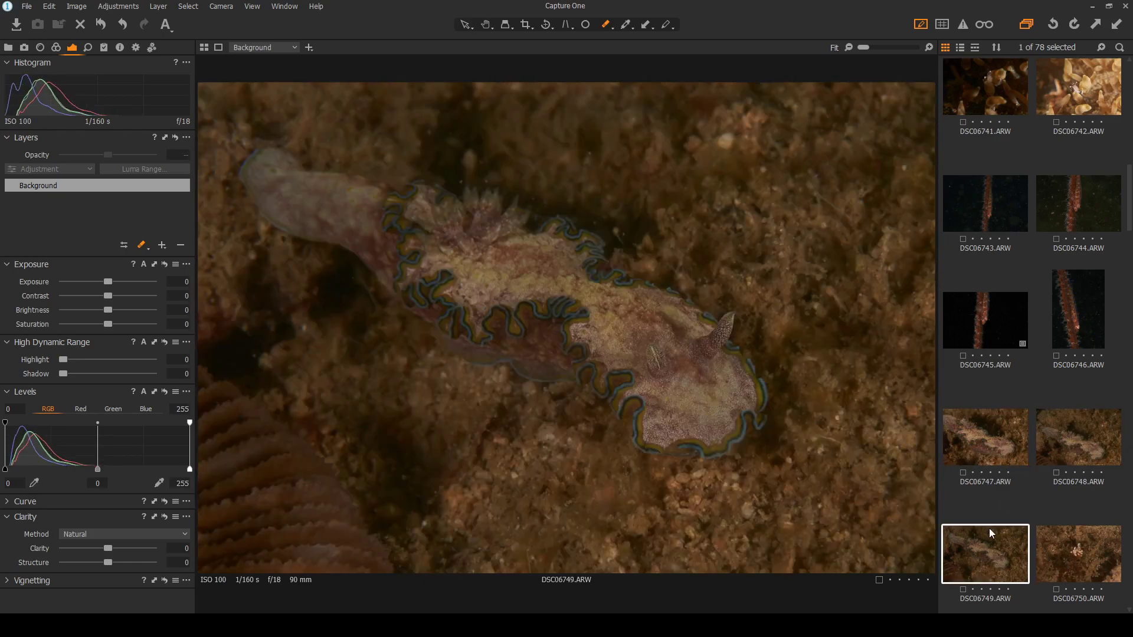
left_click(988, 457)
left_click(1093, 449)
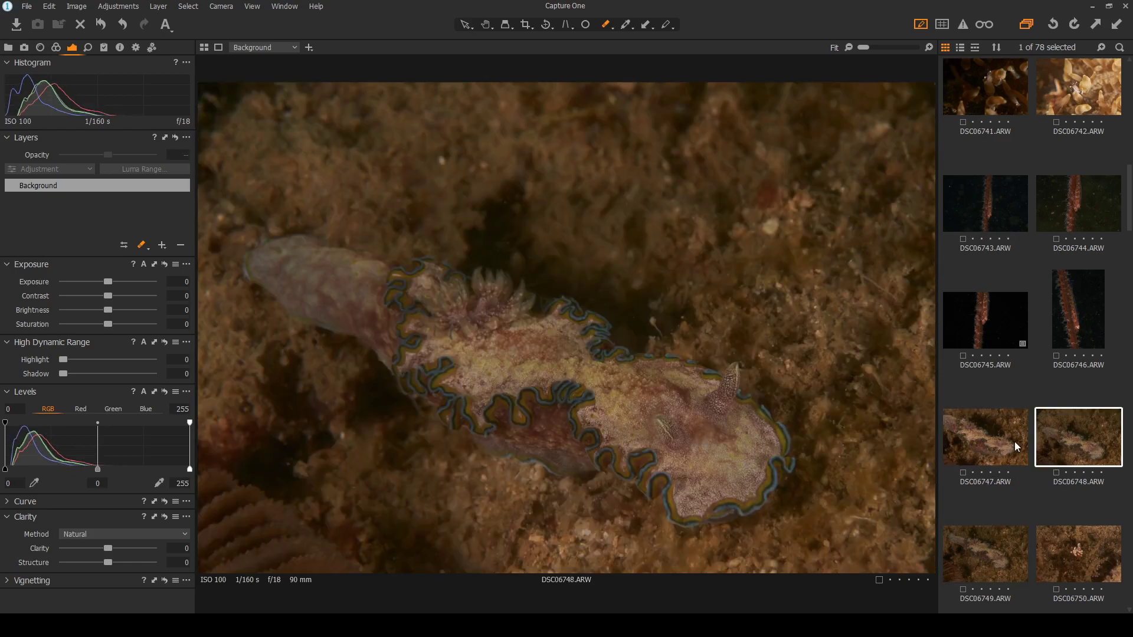
left_click(1006, 439)
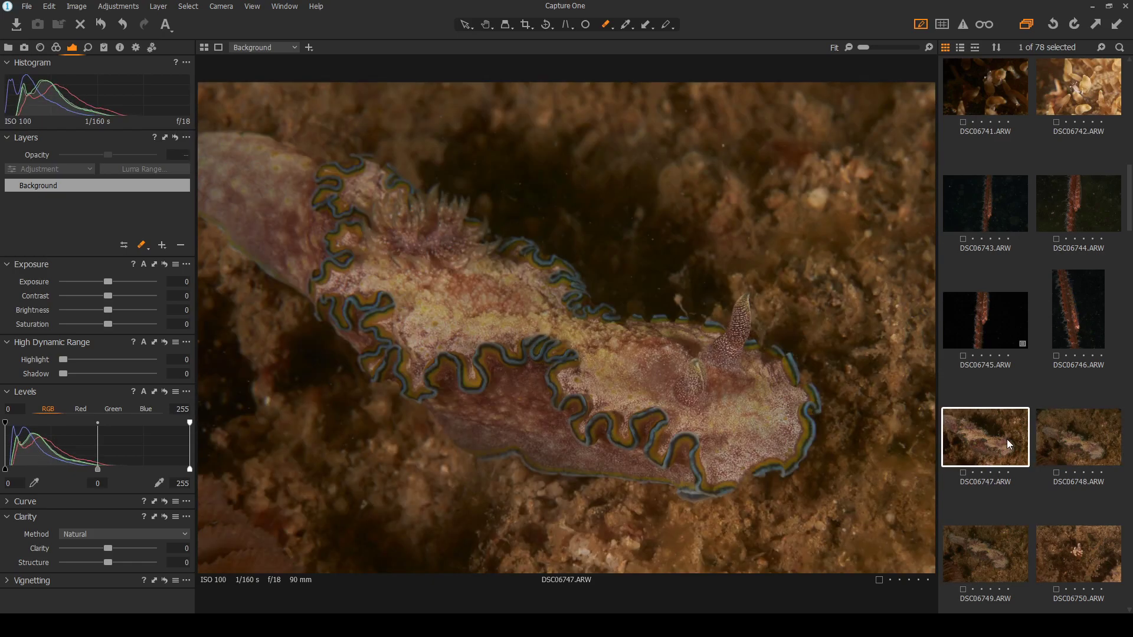
left_click(997, 551)
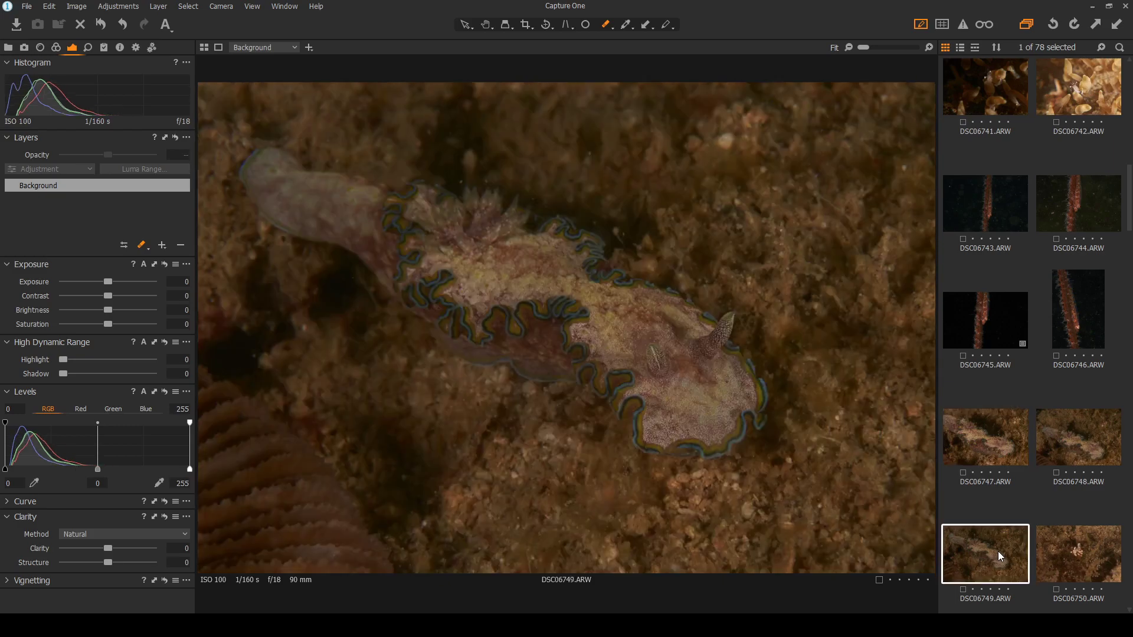
left_click(1006, 465)
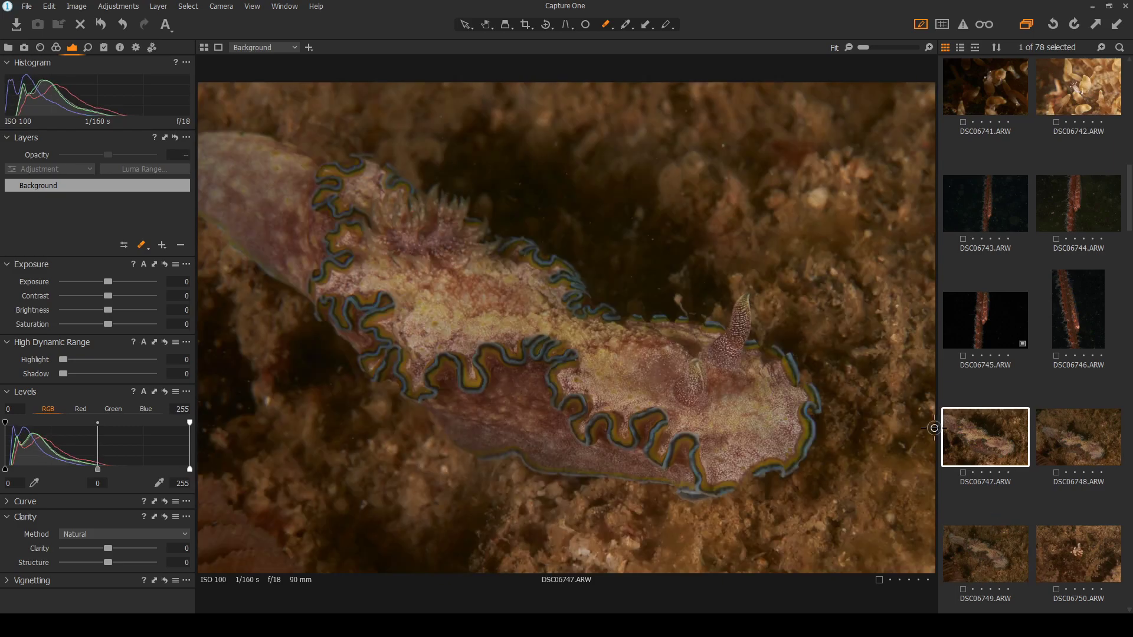
scroll(659, 399, "up", 1)
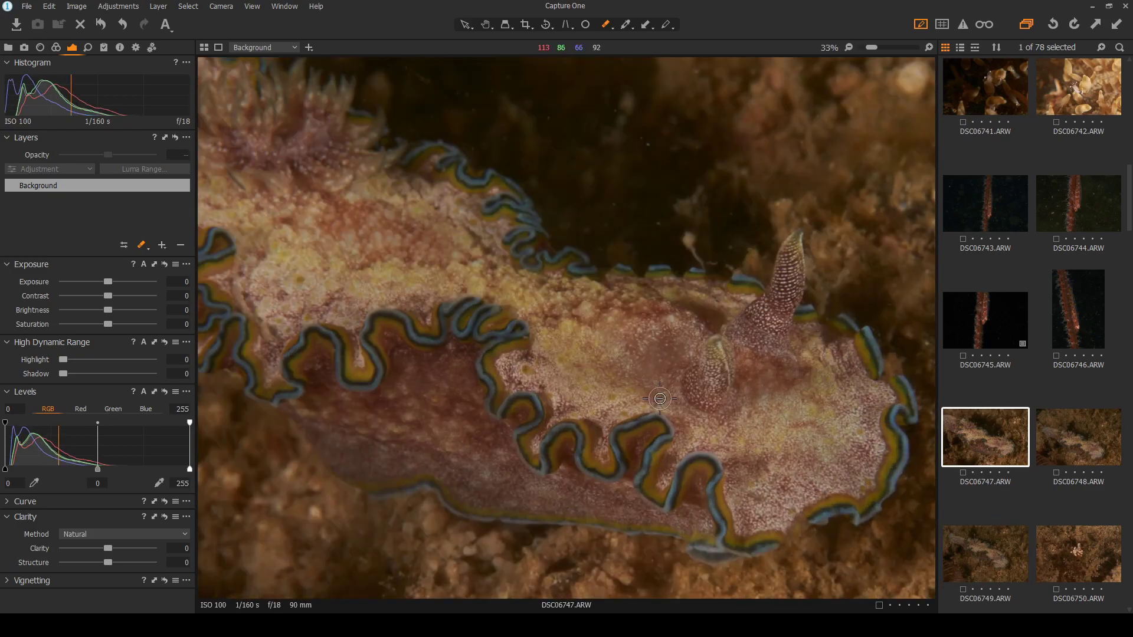
scroll(660, 399, "down", 1)
left_click(1085, 443)
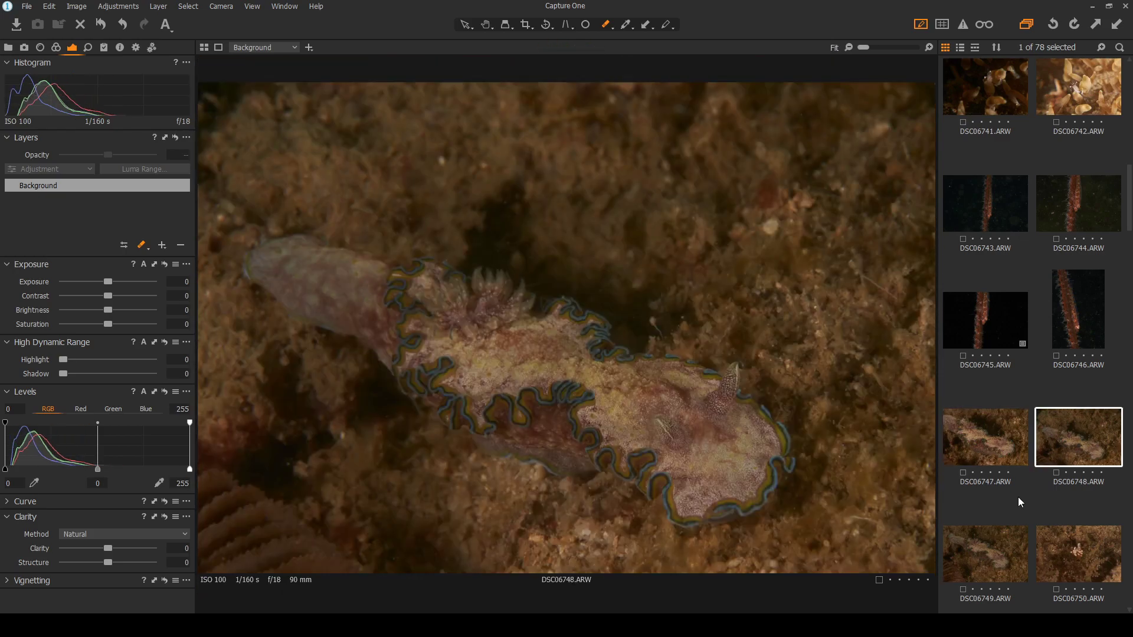
left_click(983, 560)
scroll(677, 323, "up", 1)
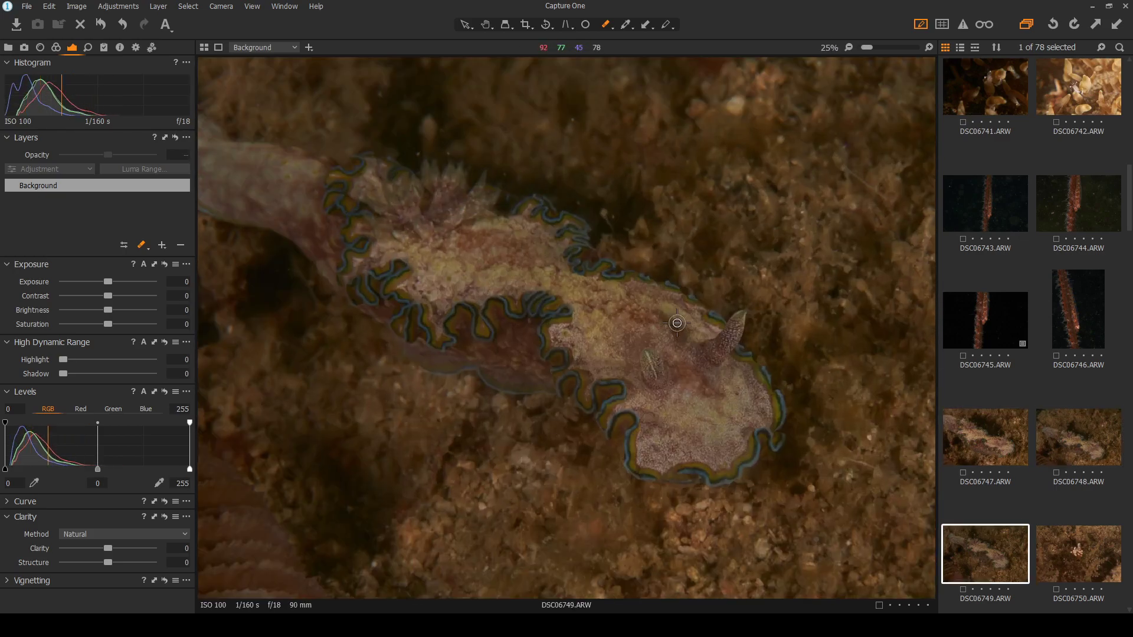
scroll(676, 322, "down", 1)
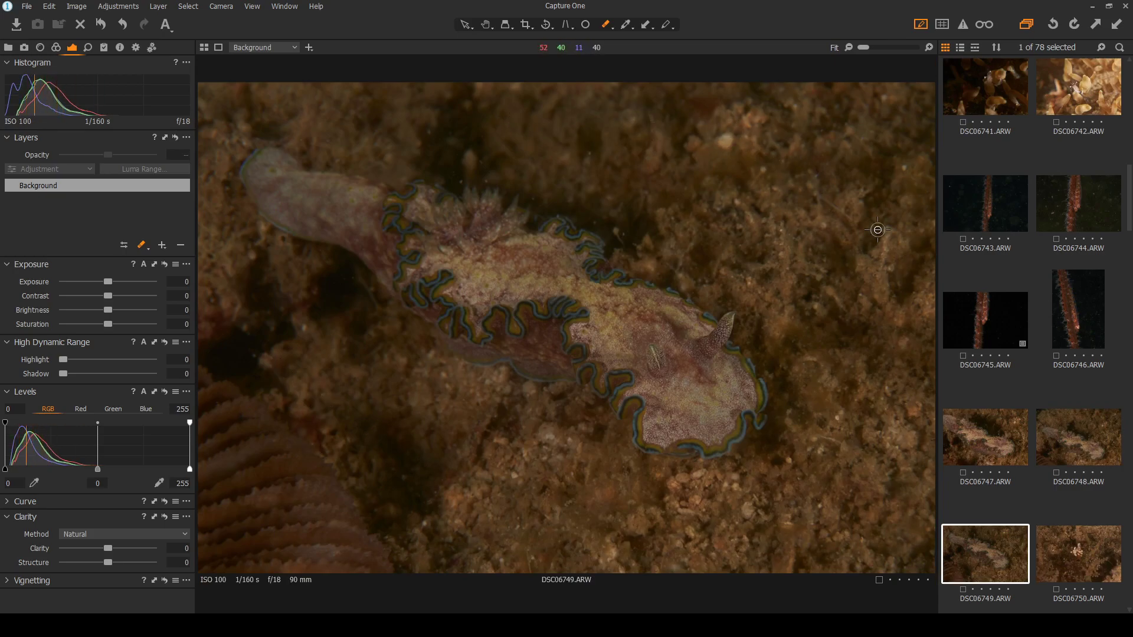
Set DSC06749 to exposure 0.16, Highlight 41 and Shadow 22, zooming in to check the sea slug
left_click_drag(108, 282, 110, 281)
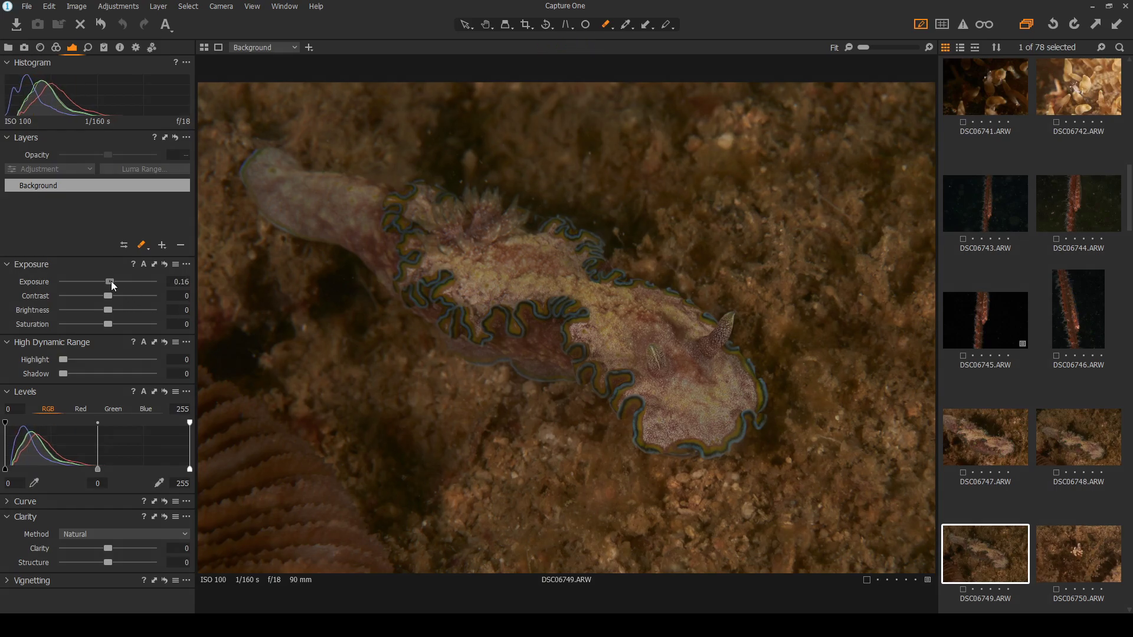
mouse_move(70, 357)
left_mouse_down()
mouse_move(103, 360)
mouse_move(84, 374)
left_mouse_up()
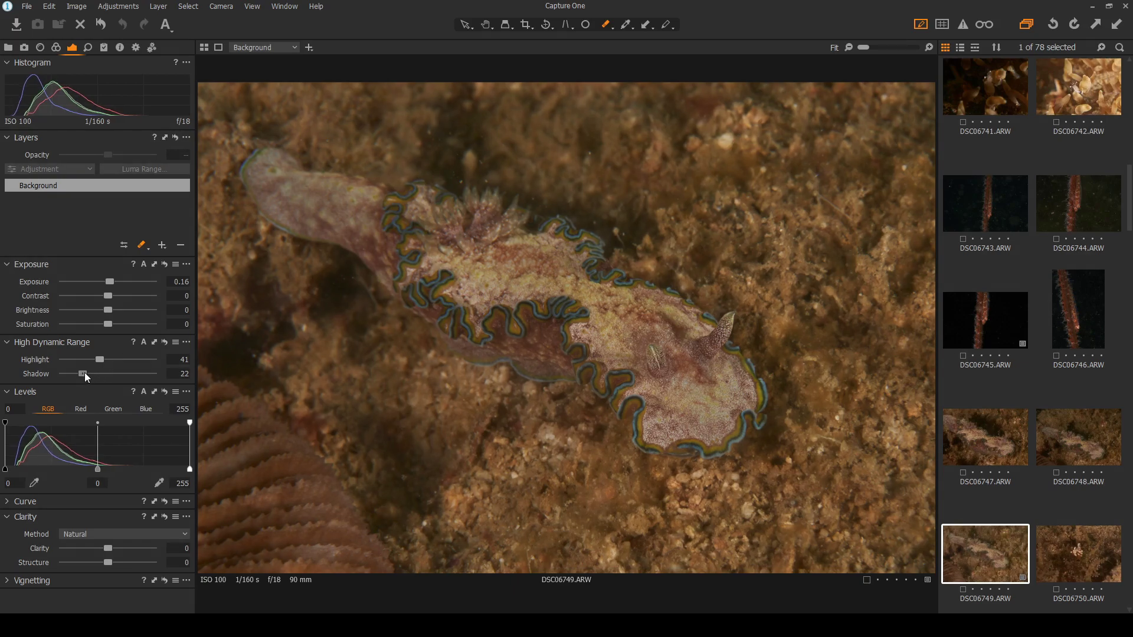
scroll(603, 288, "up", 1)
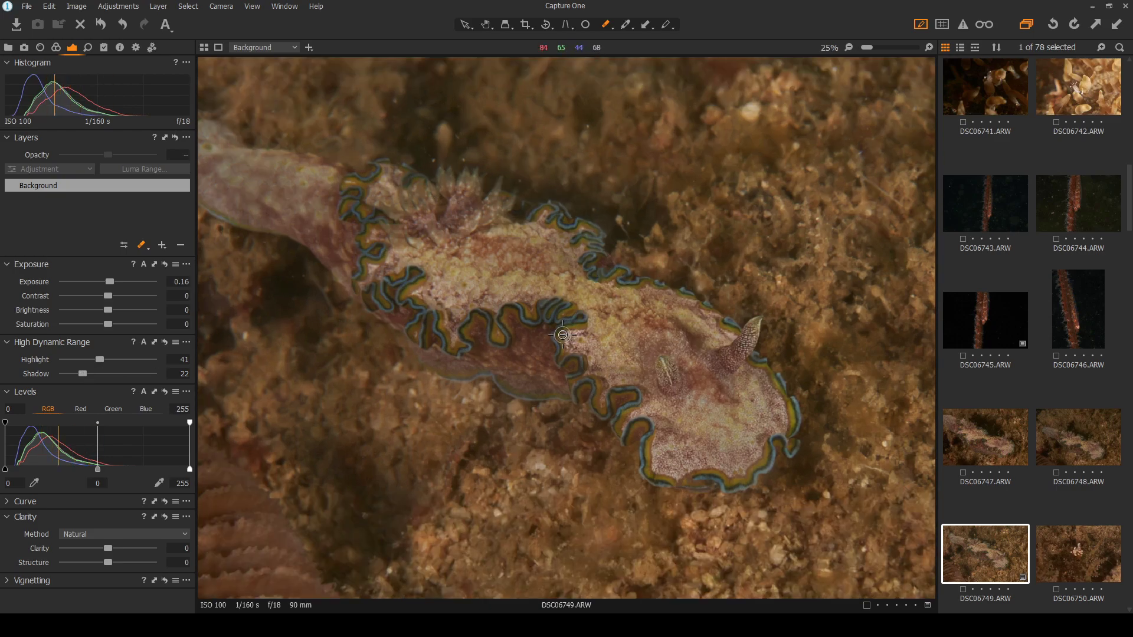
scroll(555, 335, "up", 1)
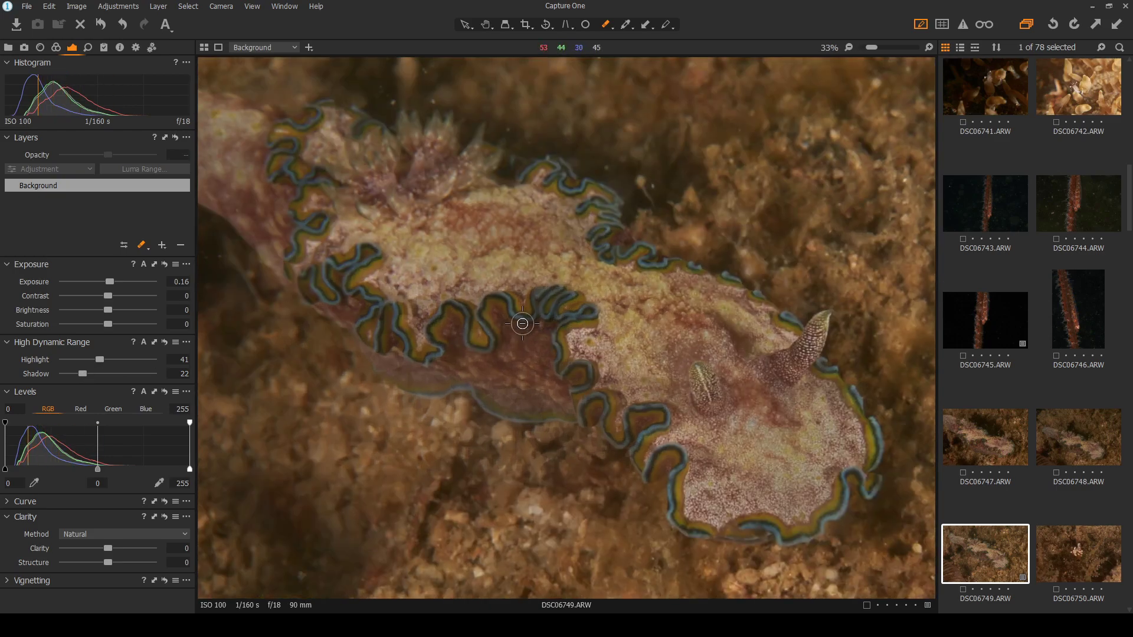
scroll(522, 323, "down", 2)
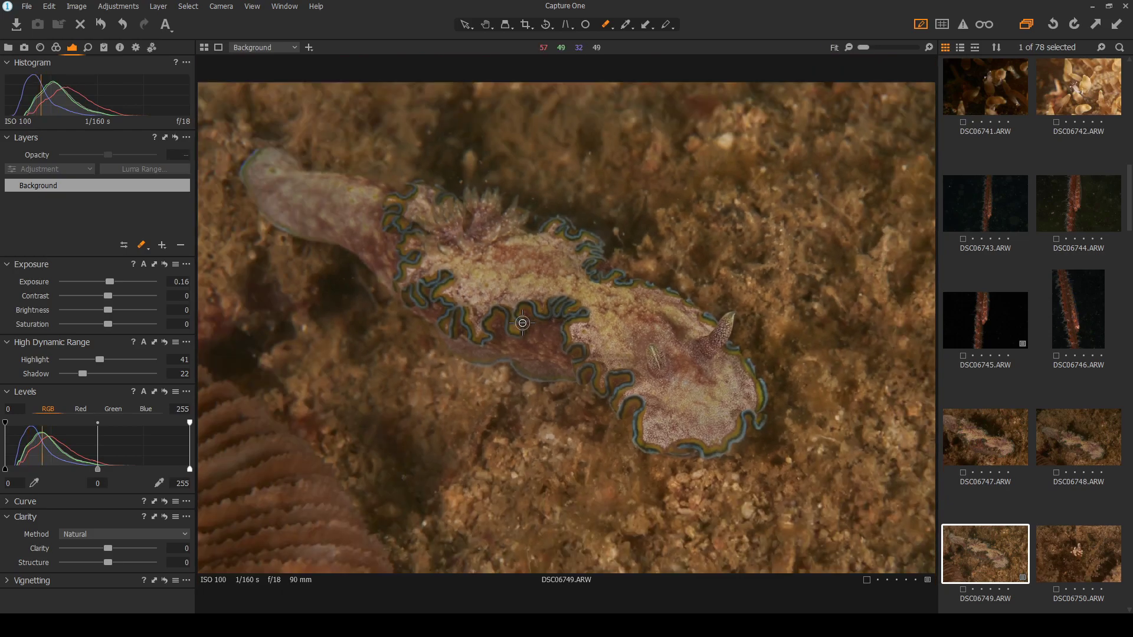
scroll(701, 375, "up", 2)
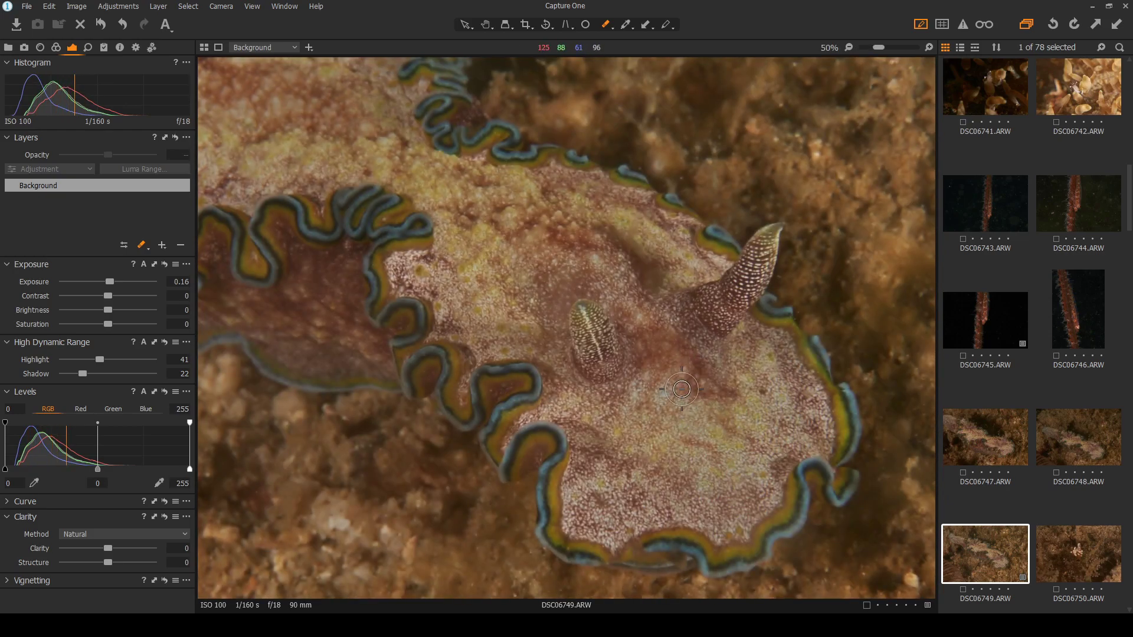
scroll(682, 389, "down", 2)
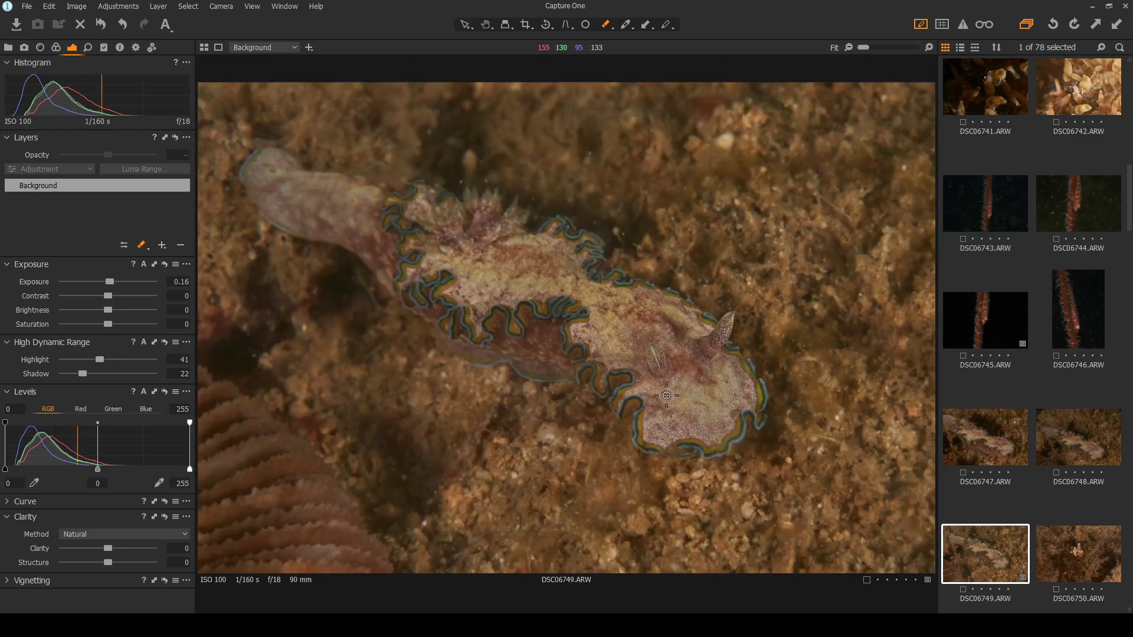
Compare the unedited DSC06747 and DSC06748 against the adjusted DSC06749
left_click(1070, 446)
left_click(976, 466)
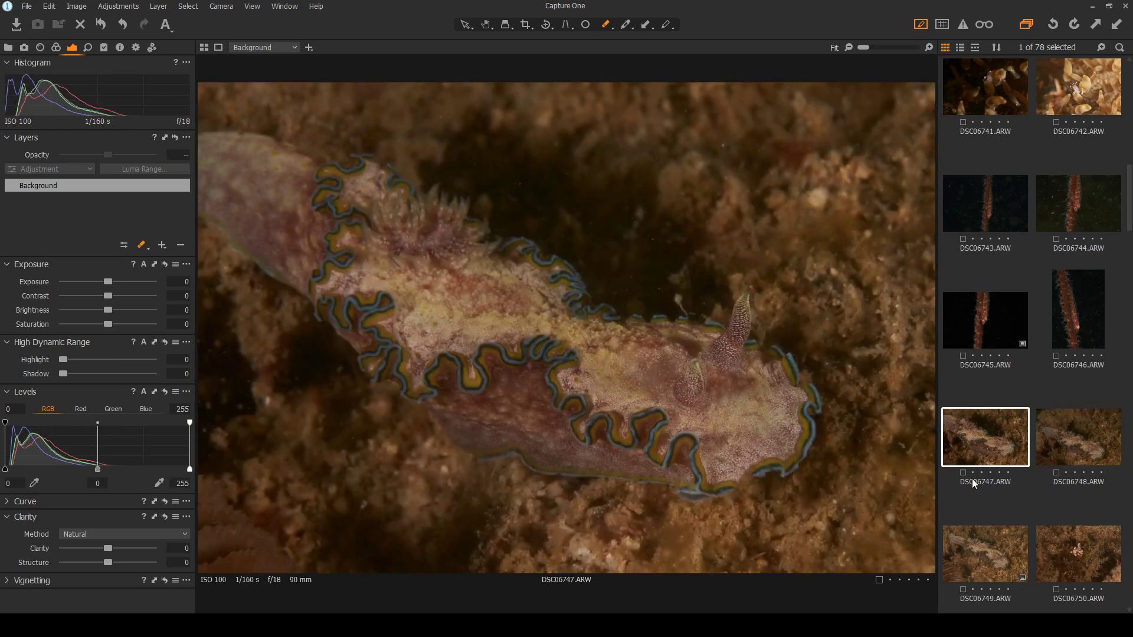
left_click(967, 547)
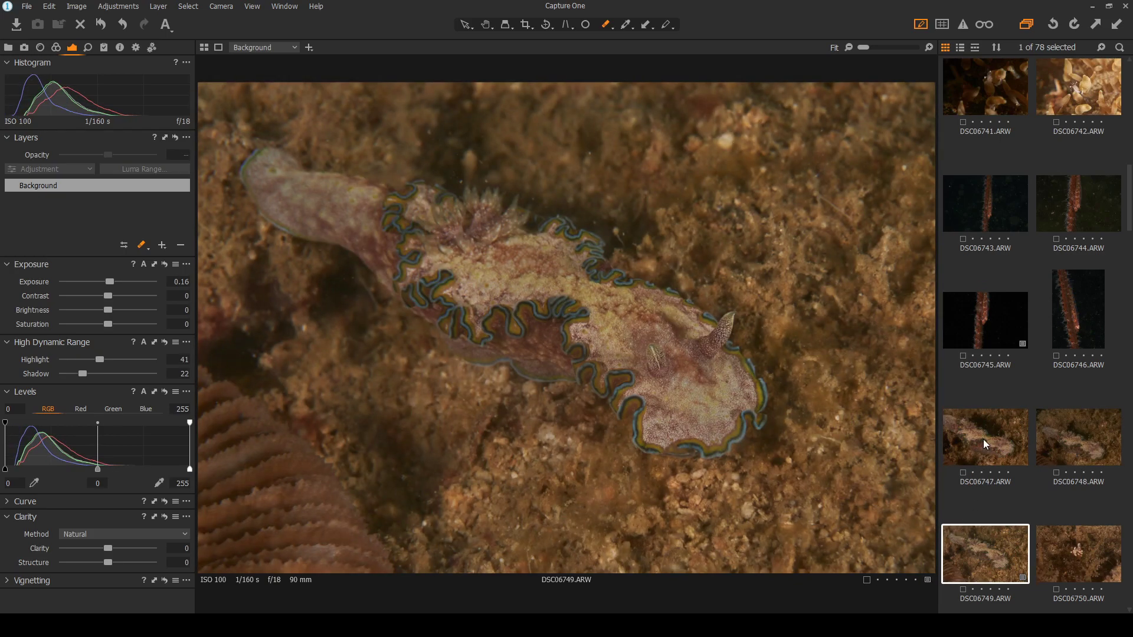
left_click(983, 439)
left_click(972, 569)
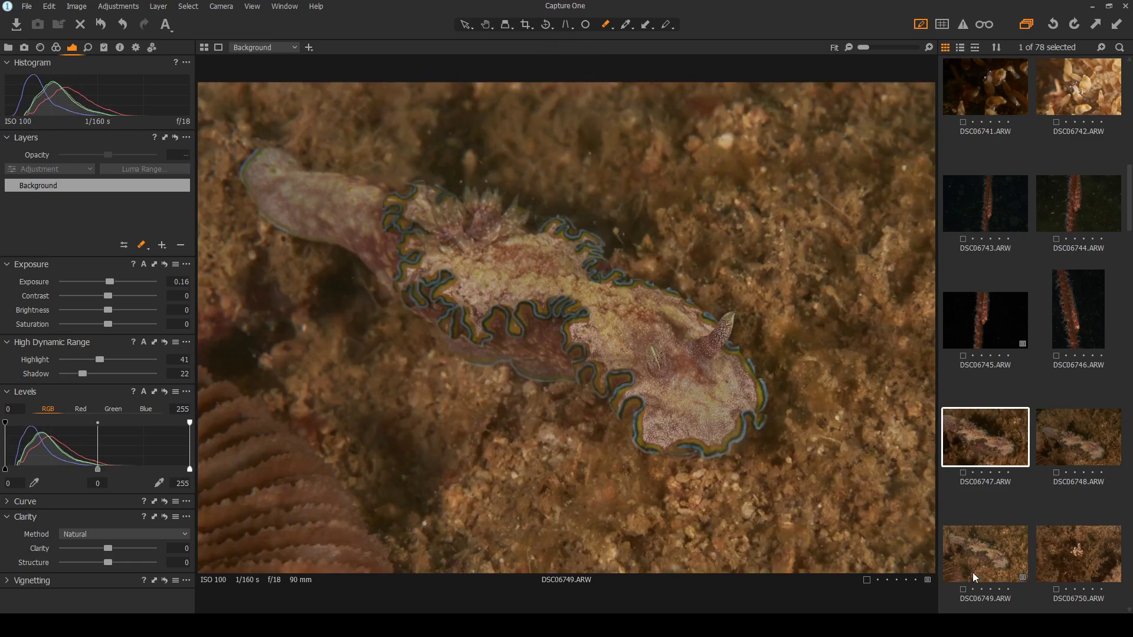
left_click(977, 448)
left_click(1063, 444)
left_click(1010, 444)
Keep alternating DSC06747 with the adjusted DSC06749, settling on DSC06747 to edit
left_click(984, 532)
left_click(1062, 446)
left_click(1003, 451)
left_click(975, 558)
left_click(981, 452)
left_click(987, 542)
left_click(984, 449)
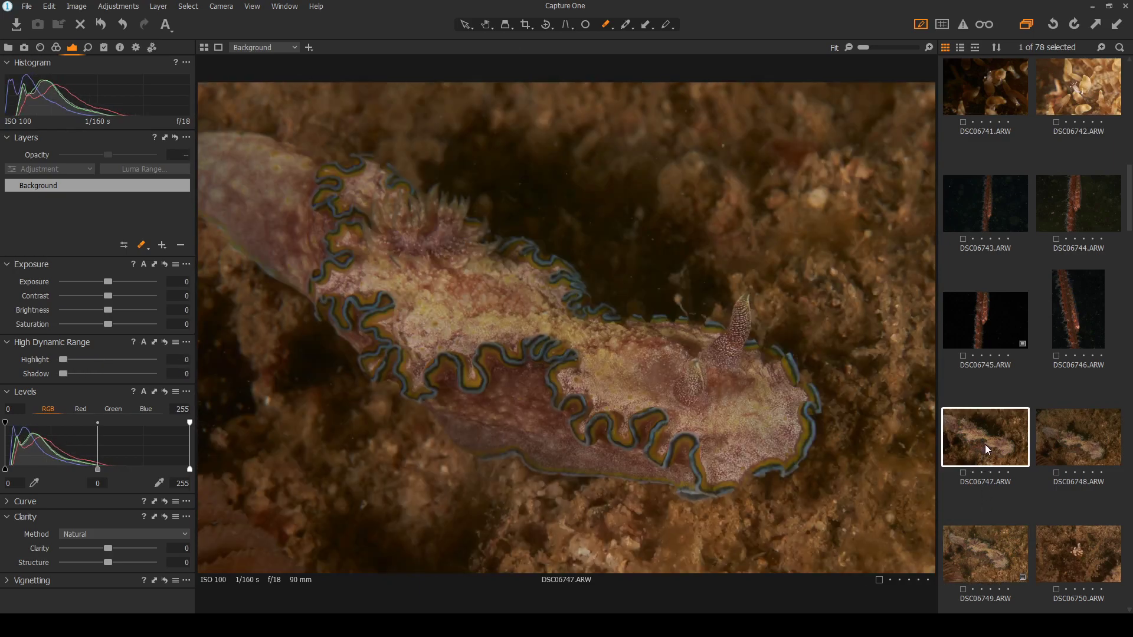
left_click(971, 563)
left_click(991, 455)
left_click(988, 567)
left_click(988, 460)
left_click(989, 530)
left_click(989, 462)
Set DSC06747 to exposure 0.32, contrast 10, Highlight 62 and Shadow 11, and add a repair layer
mouse_move(81, 360)
left_mouse_down()
mouse_move(113, 360)
mouse_move(76, 375)
left_mouse_up()
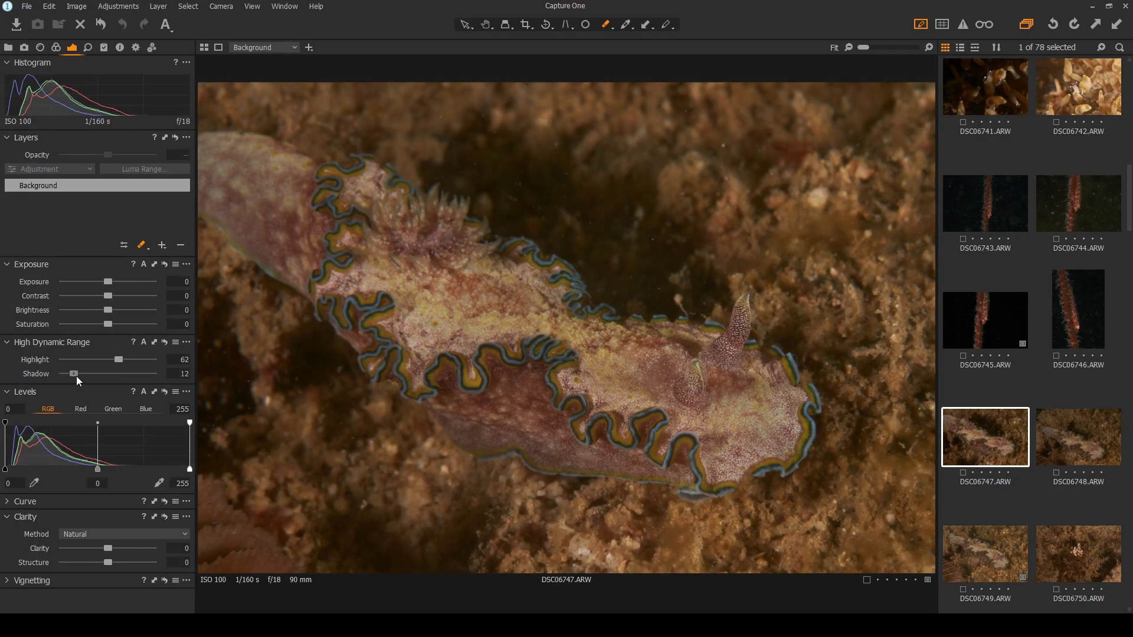
mouse_move(112, 295)
left_mouse_down()
mouse_move(122, 293)
mouse_move(111, 281)
mouse_move(115, 293)
left_mouse_up()
left_click_drag(112, 282, 114, 281)
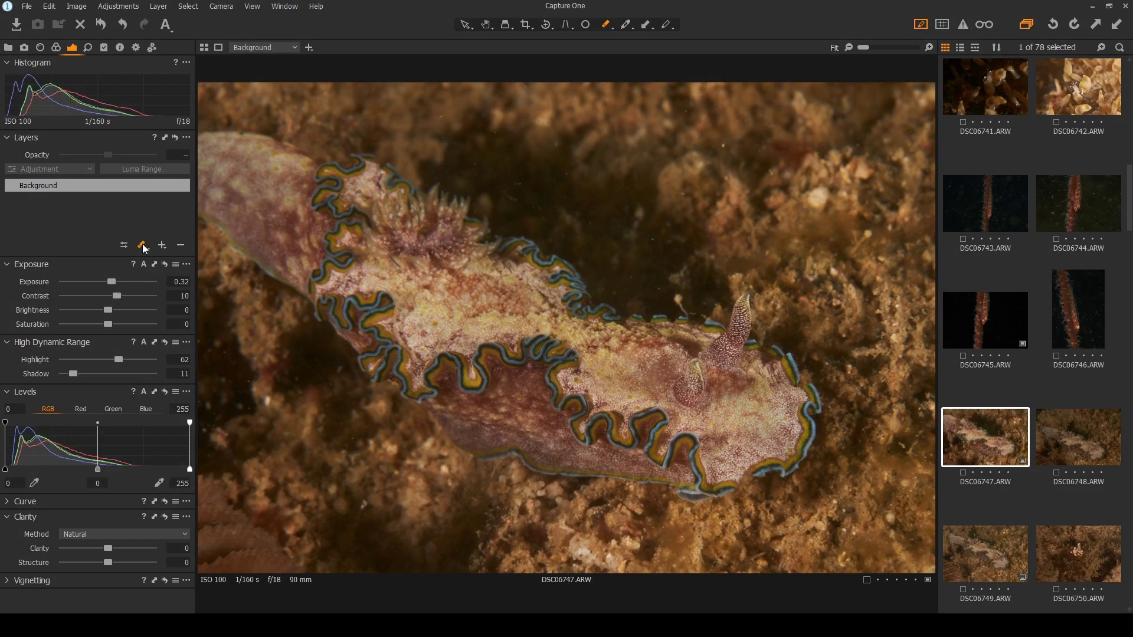
left_click(216, 298)
Place heal spots on backscatter specks at the left, above the nudibranch and near the rhinophores
left_click(585, 26)
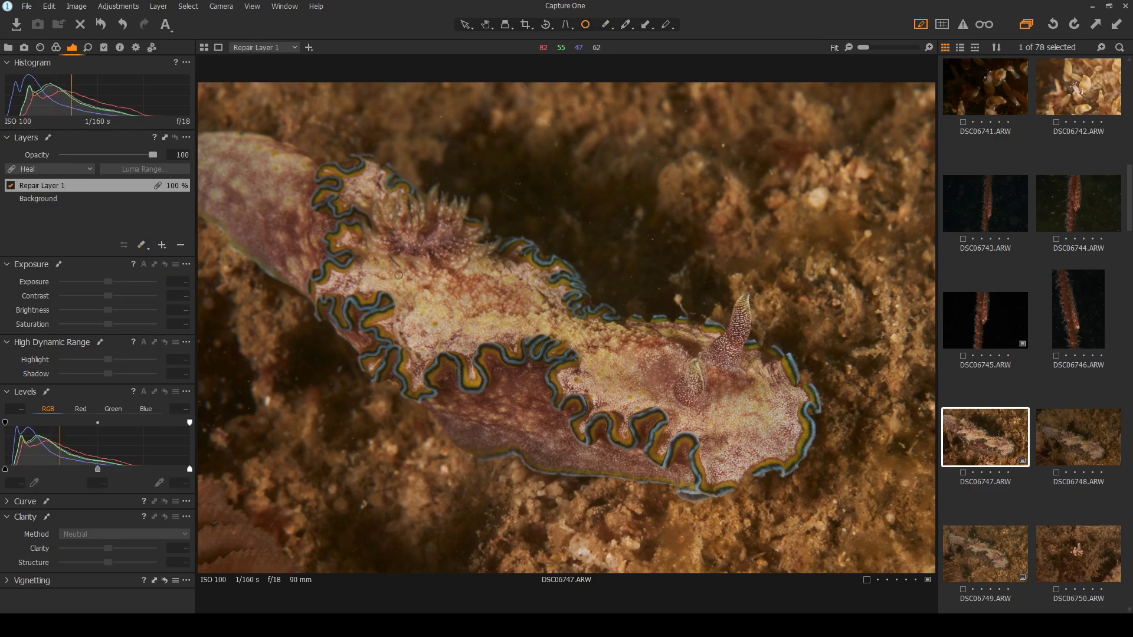
left_click(250, 383)
left_click(249, 409)
left_click(212, 427)
left_click(209, 351)
left_click(519, 182)
left_click(566, 175)
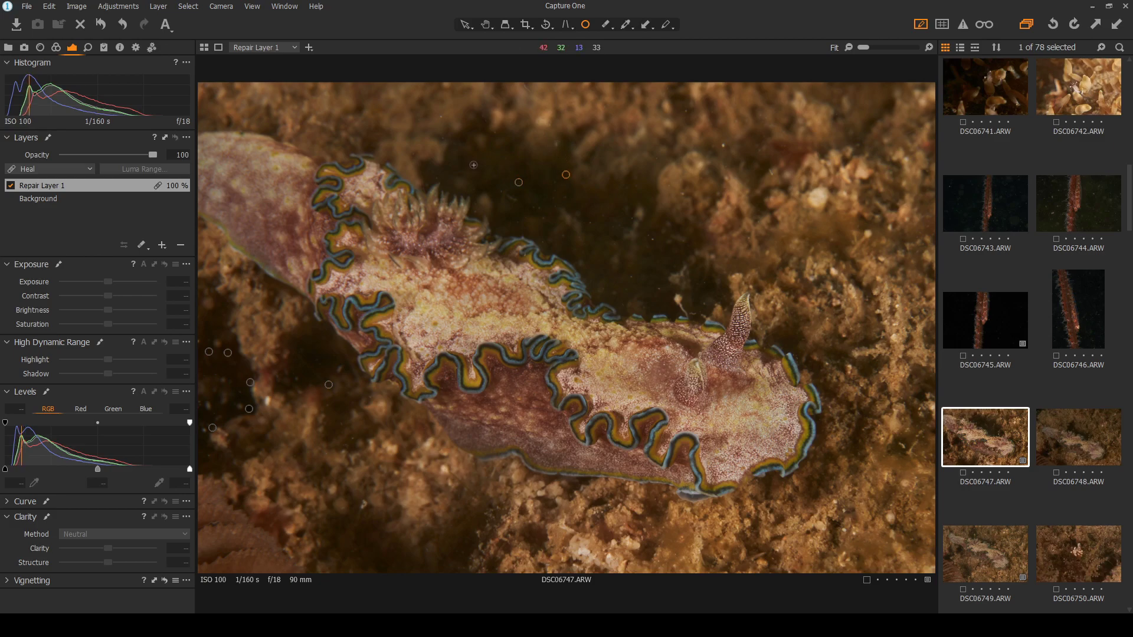
left_click(442, 116)
left_click(724, 145)
left_click(683, 192)
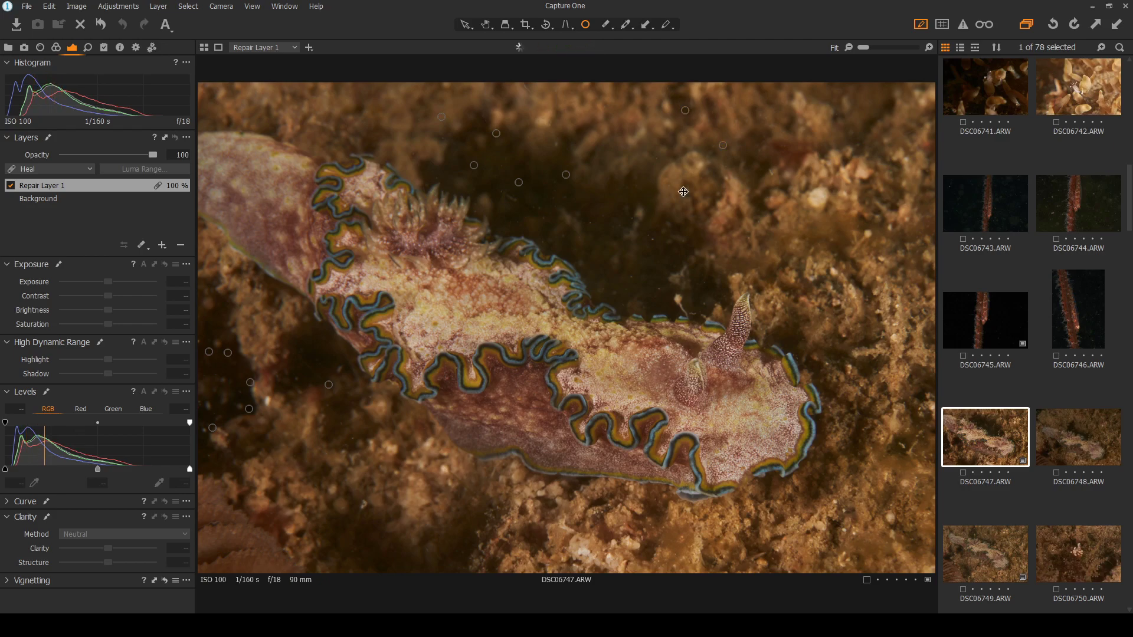
left_click(557, 145)
left_click(652, 238)
left_click(659, 288)
left_click(702, 304)
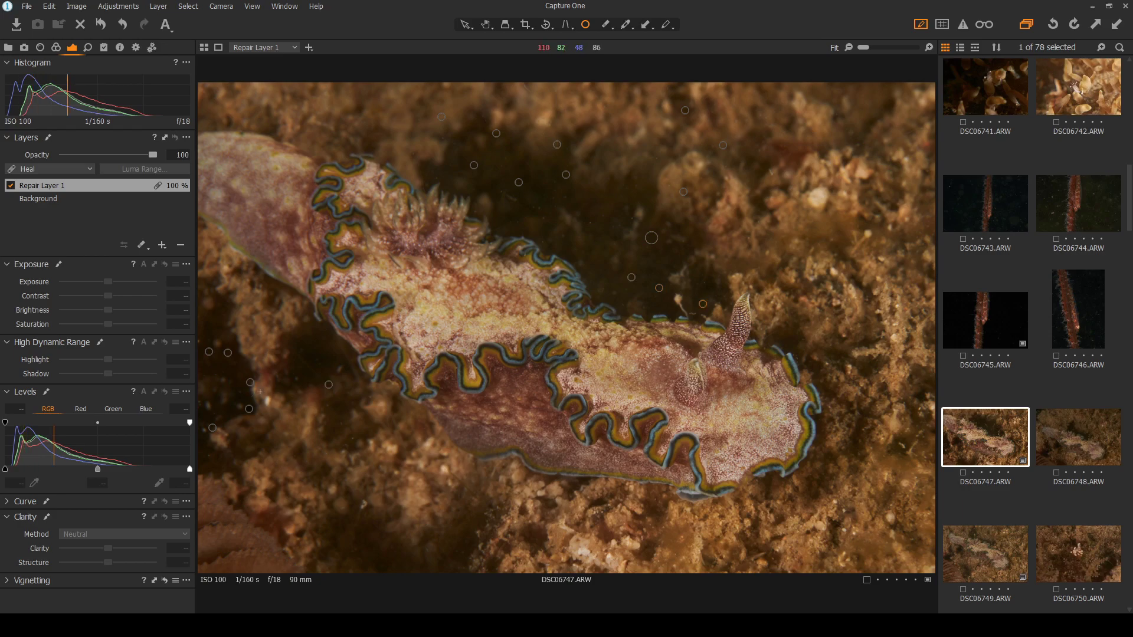
left_click(351, 439)
left_click(343, 425)
left_click(372, 398)
left_click(200, 403)
left_click(773, 173)
Check the result with spots hidden, then zoom in and heal specks above the body, deleting one unwanted spot
left_click(464, 24)
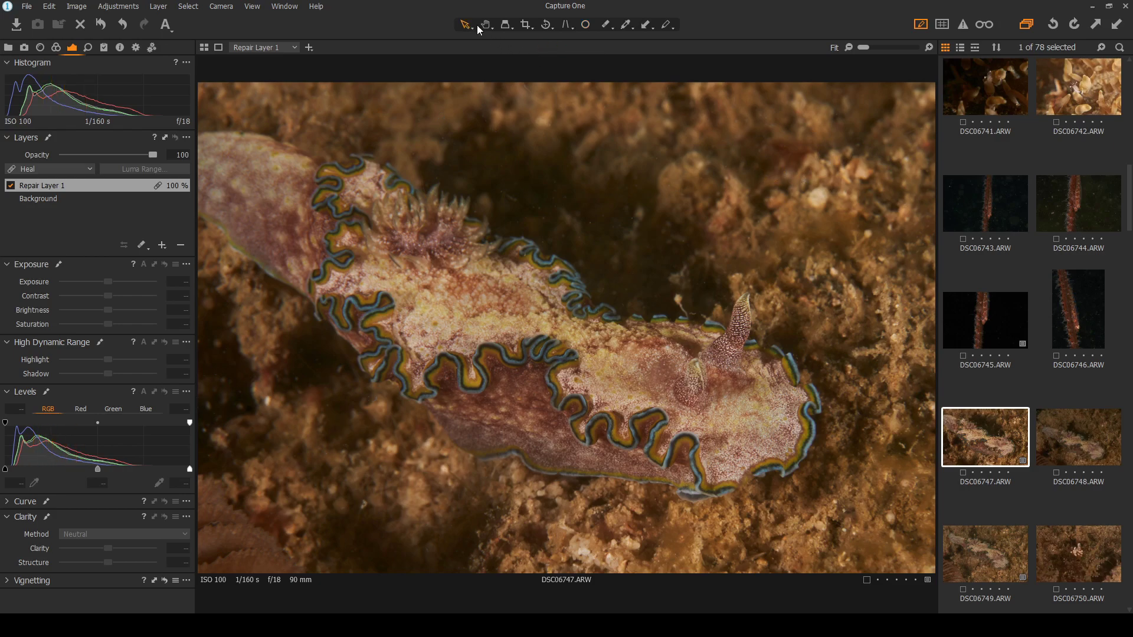
left_click(584, 24)
scroll(496, 183, "up", 2)
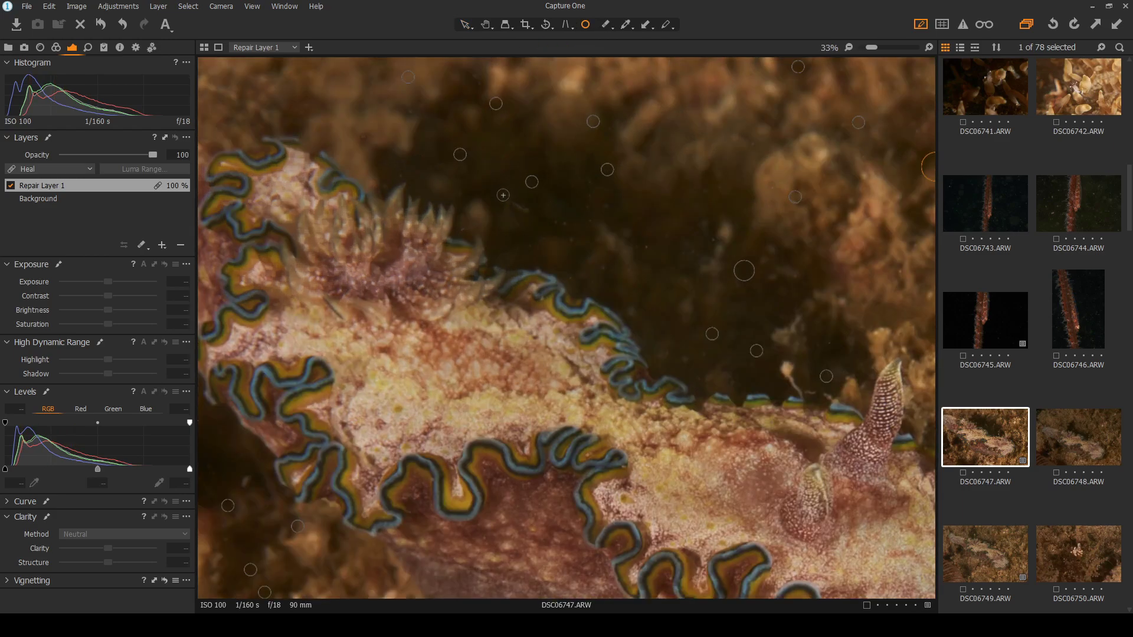
left_click(645, 248)
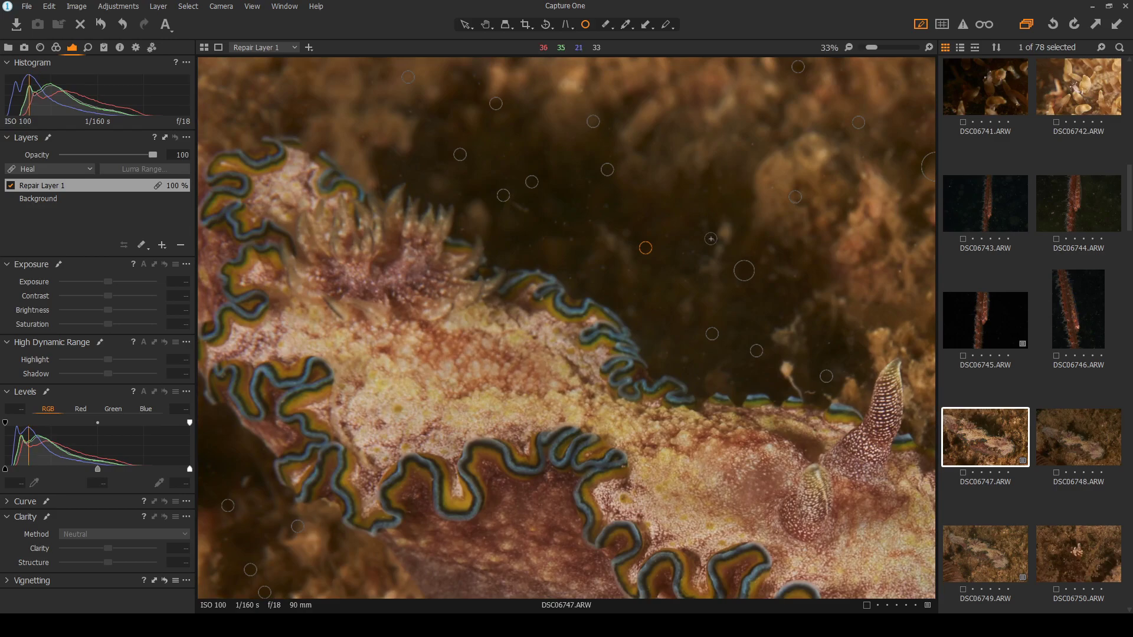
left_click(603, 267)
left_click(560, 225)
left_click_drag(567, 225, 569, 224)
left_click(587, 222)
left_click(570, 240)
left_click(627, 233)
left_click(637, 233)
key("Delete")
left_click_drag(633, 231, 635, 231)
scroll(627, 233, "down", 2)
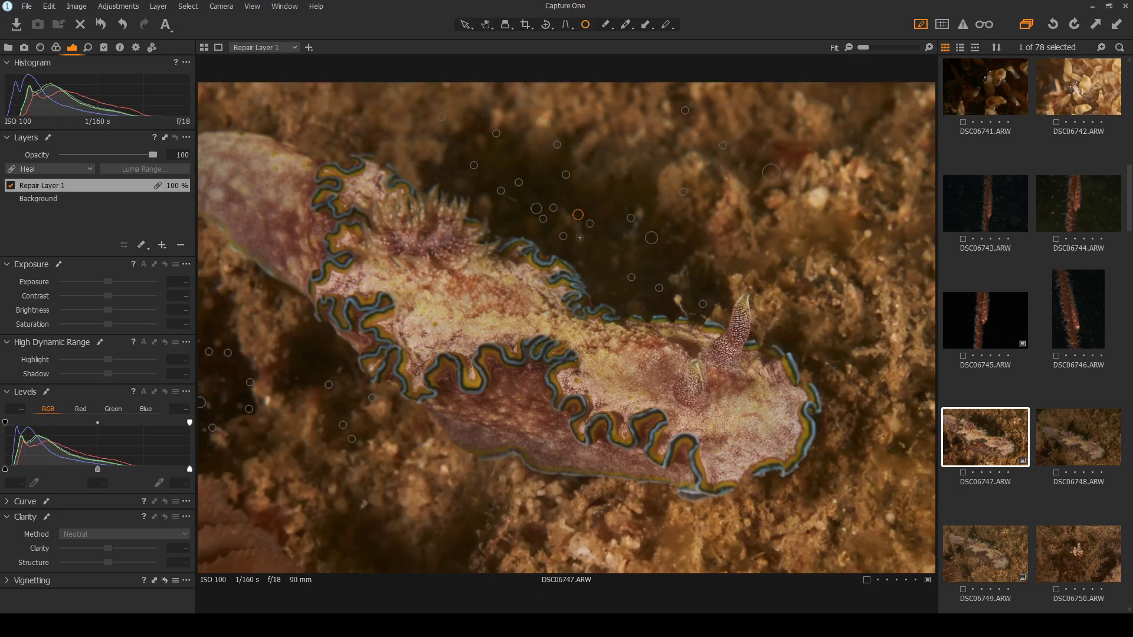
scroll(455, 105, "up", 3)
Heal the remaining specks near the gills, top and right edge, then fit the photo to the viewer
left_click(426, 148)
left_click(410, 239)
left_click(524, 100)
left_click_drag(526, 98, 527, 97)
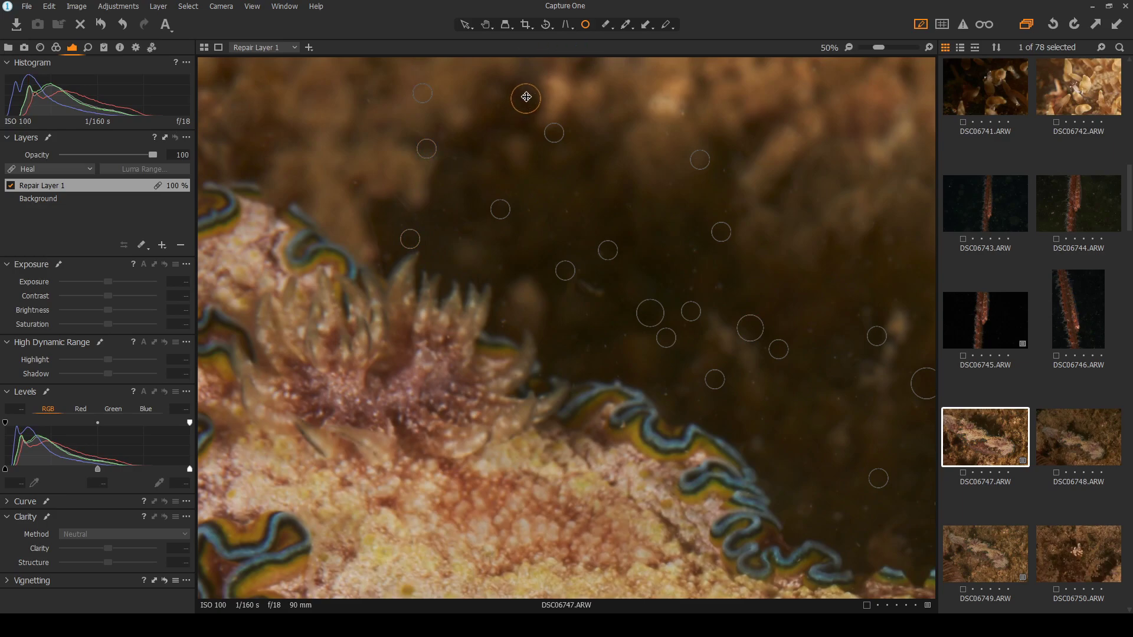
left_click(682, 113)
left_click(725, 173)
left_click(723, 204)
left_click_drag(723, 204, 717, 206)
left_click(604, 348)
left_click(506, 321)
left_click(566, 209)
left_click(718, 285)
left_click(855, 315)
left_click(810, 331)
left_click(836, 355)
left_click(835, 398)
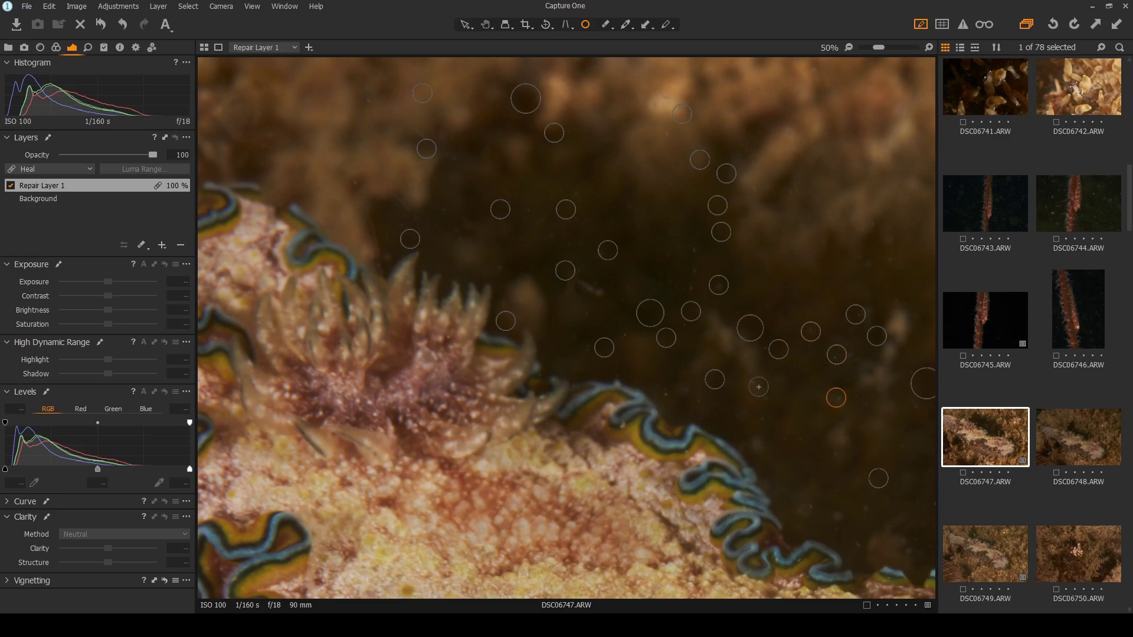
key("ctrl+0")
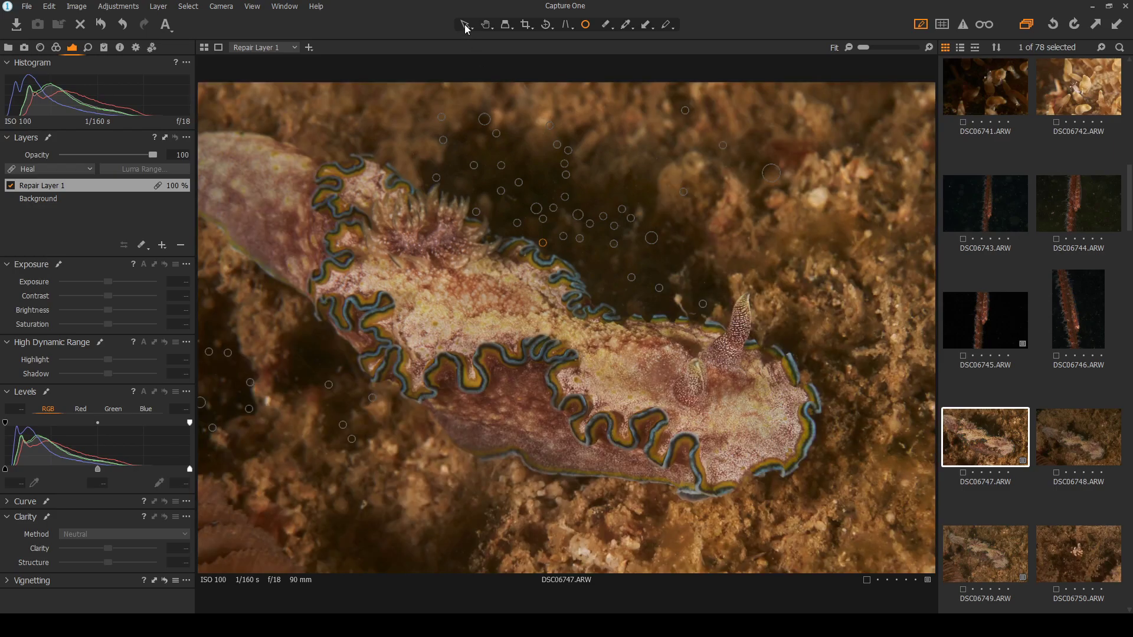
Review the cleaned image, then heal more backscatter specks on DSC06747, enlarging one spot
left_click(465, 24)
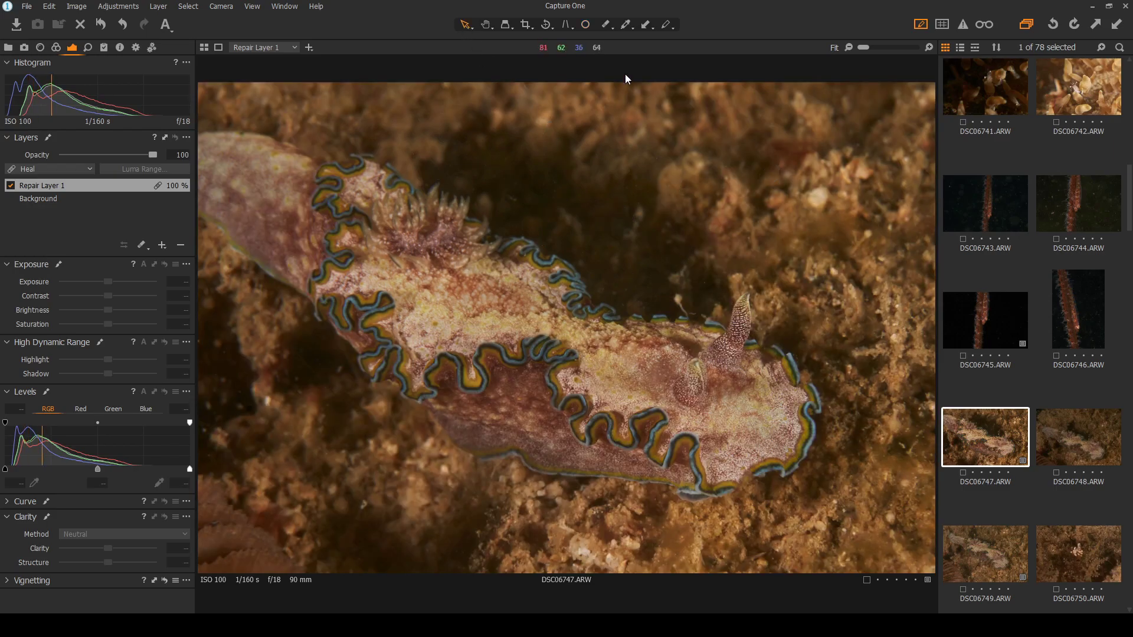
left_click(585, 24)
scroll(211, 464, "up", 2)
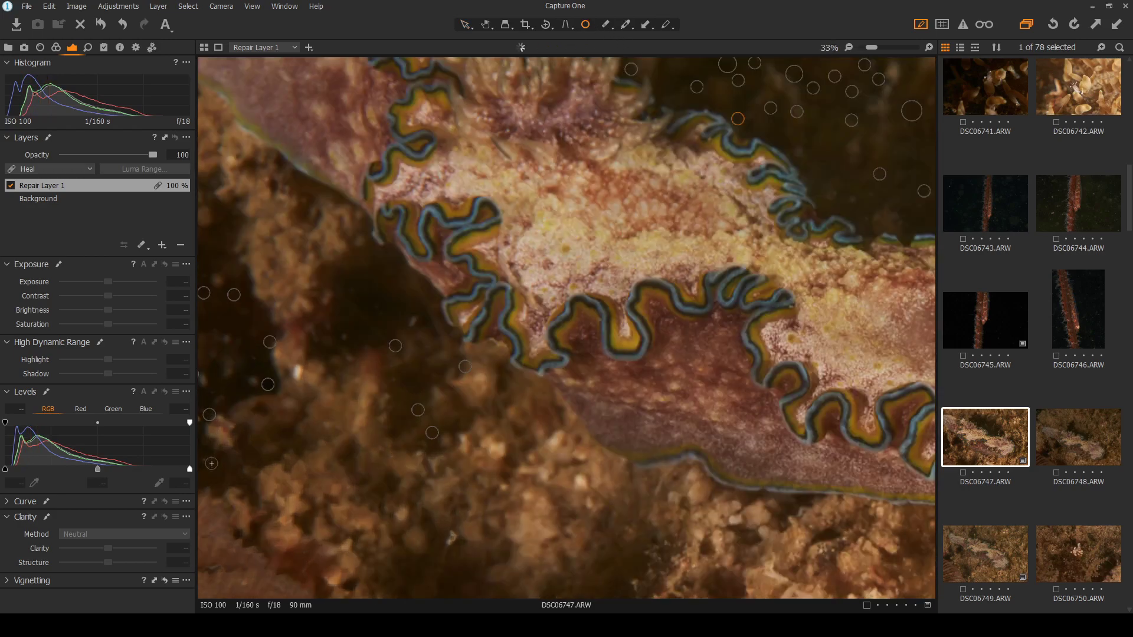
scroll(211, 464, "up", 2)
left_click(297, 251)
left_click(612, 176)
mouse_move(626, 177)
left_mouse_down()
mouse_move(638, 180)
mouse_move(627, 177)
left_mouse_up()
Heal specks near the nudibranch's edge and lower left, then hide the spots to review
left_click(477, 208)
scroll(580, 298, "down", 3)
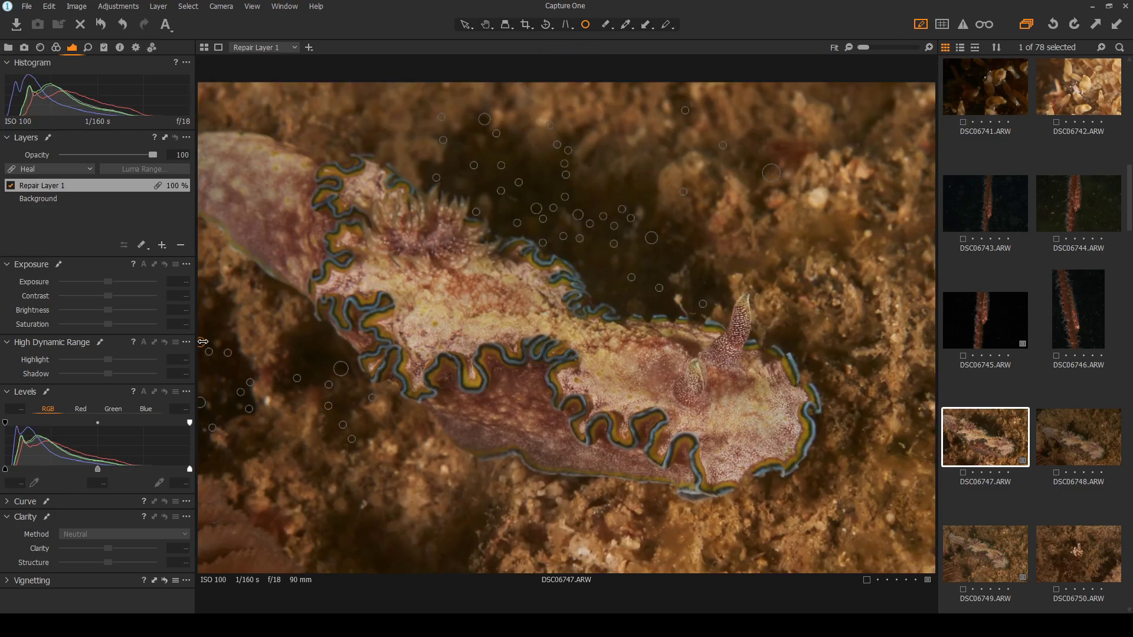
left_click(208, 454)
left_click(465, 24)
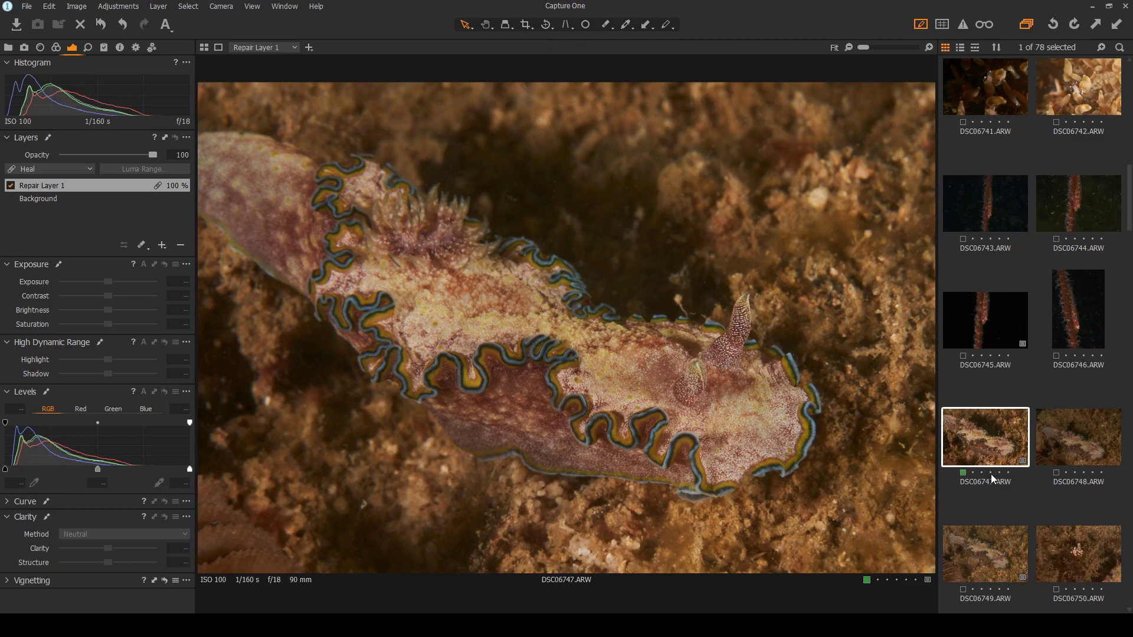
scroll(990, 473, "down", 2)
Step from DSC06749 to the shrimp shots, comparing DSC06750 and DSC06751
left_click(1000, 414)
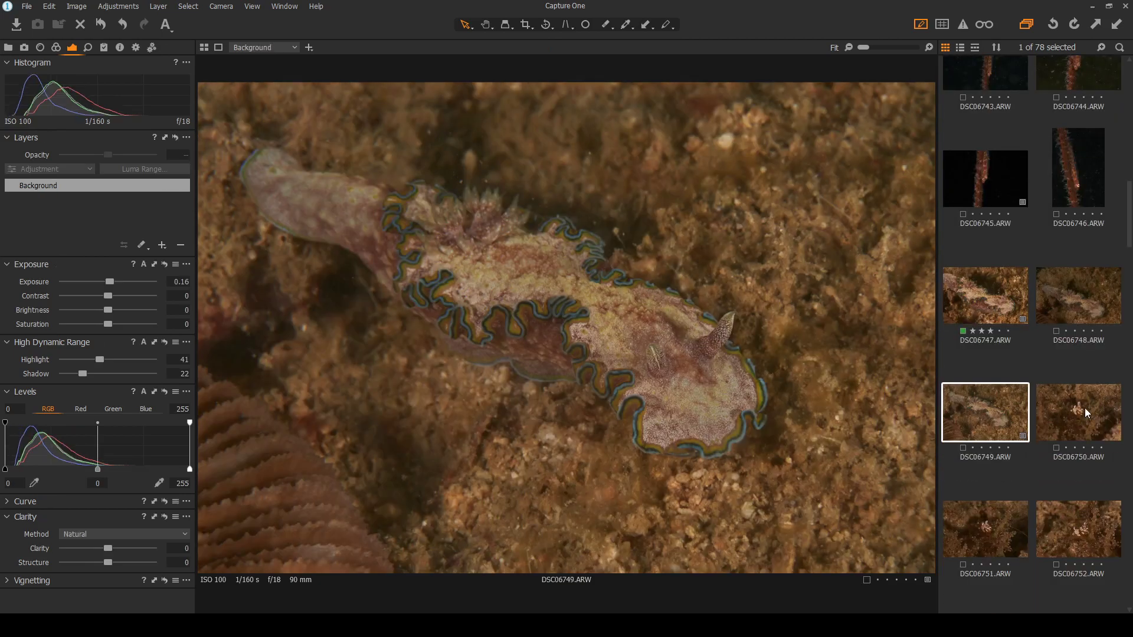
left_click(1084, 408)
scroll(1085, 408, "down", 1)
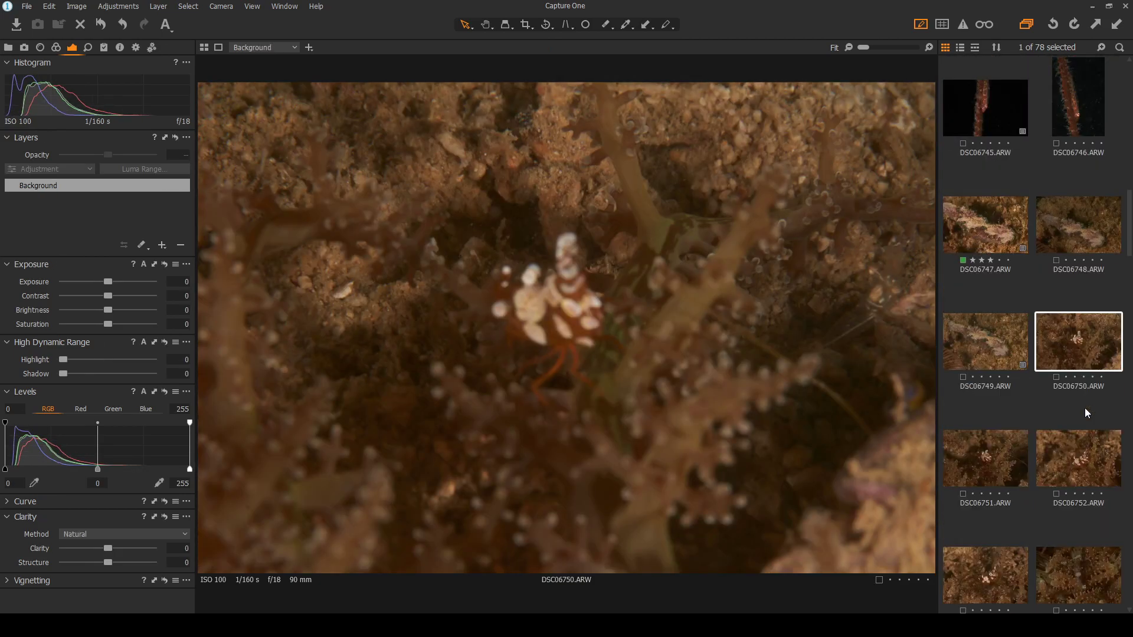
left_click(990, 460)
left_click(1067, 367)
left_click(984, 456)
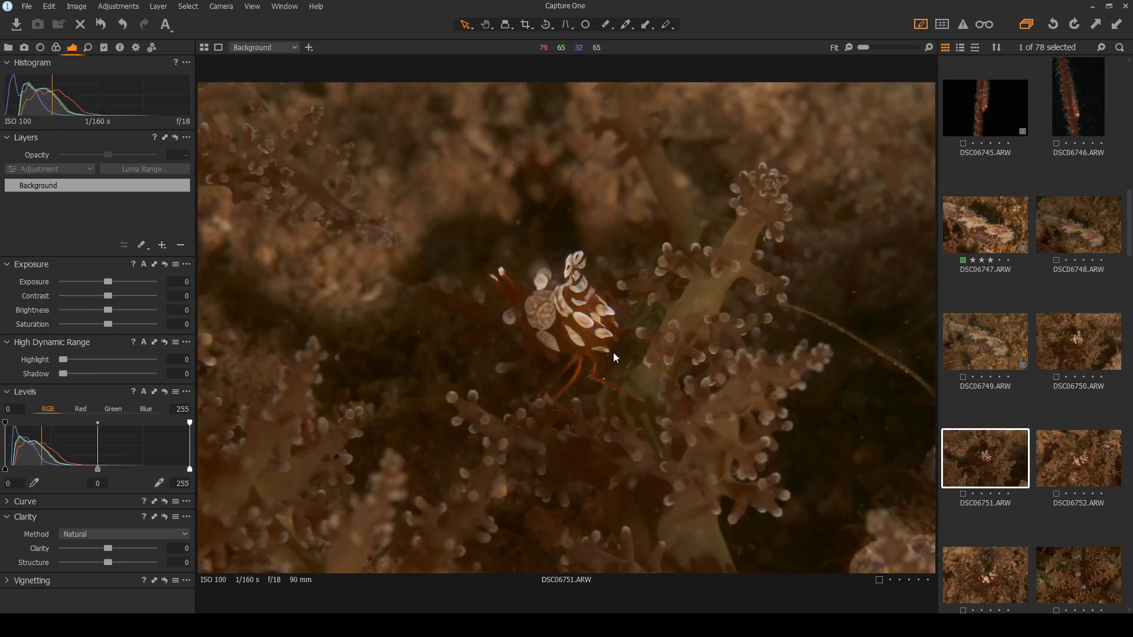
scroll(608, 351, "up", 2)
scroll(616, 320, "up", 1)
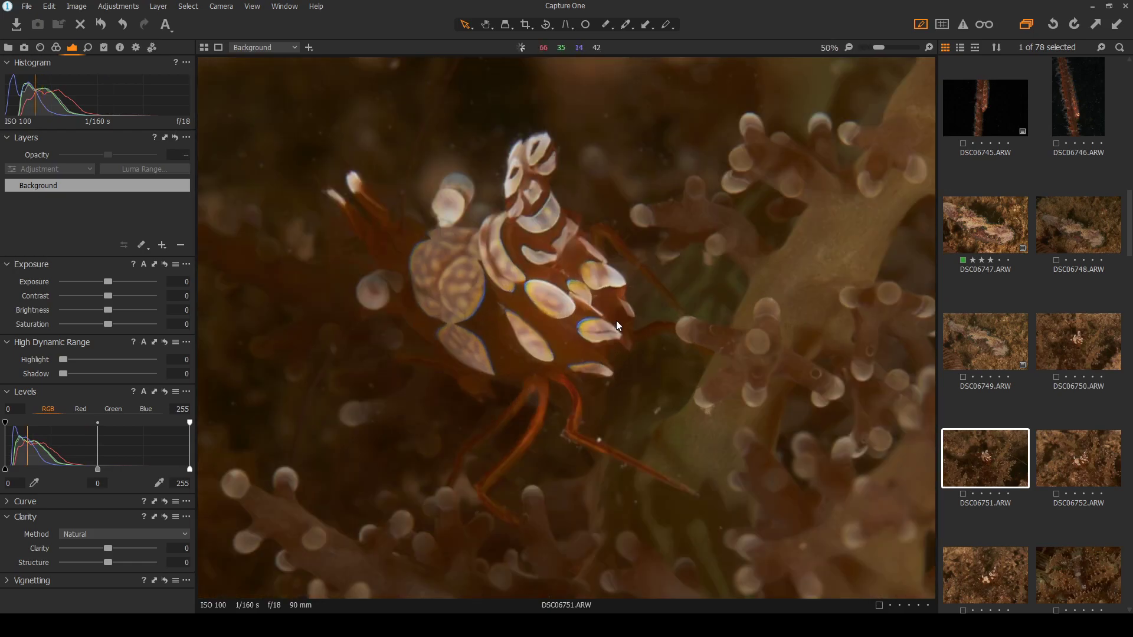
Compare DSC06752 and DSC06753 against DSC06750, finishing on DSC06753
left_click(1063, 464)
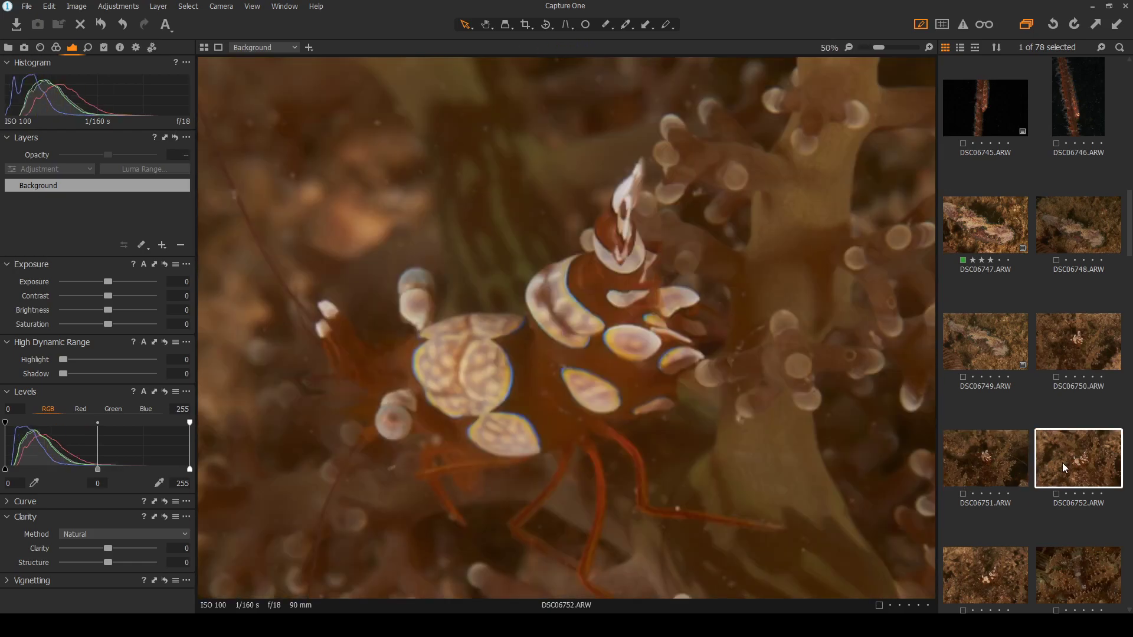
scroll(506, 402, "down", 3)
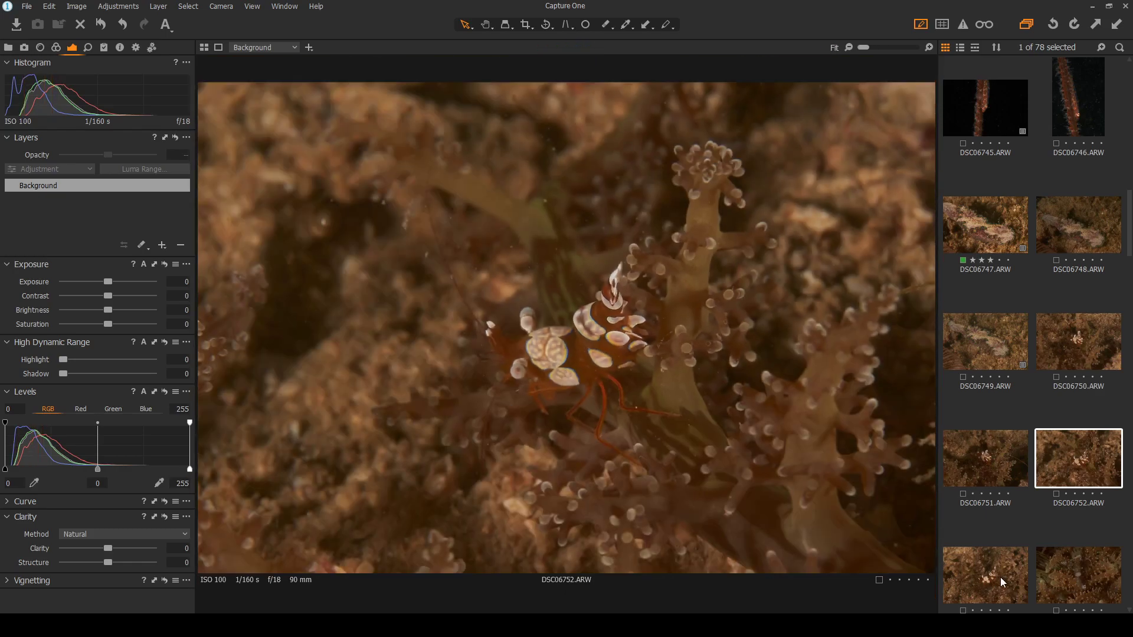
scroll(996, 452, "down", 1)
left_click(977, 506)
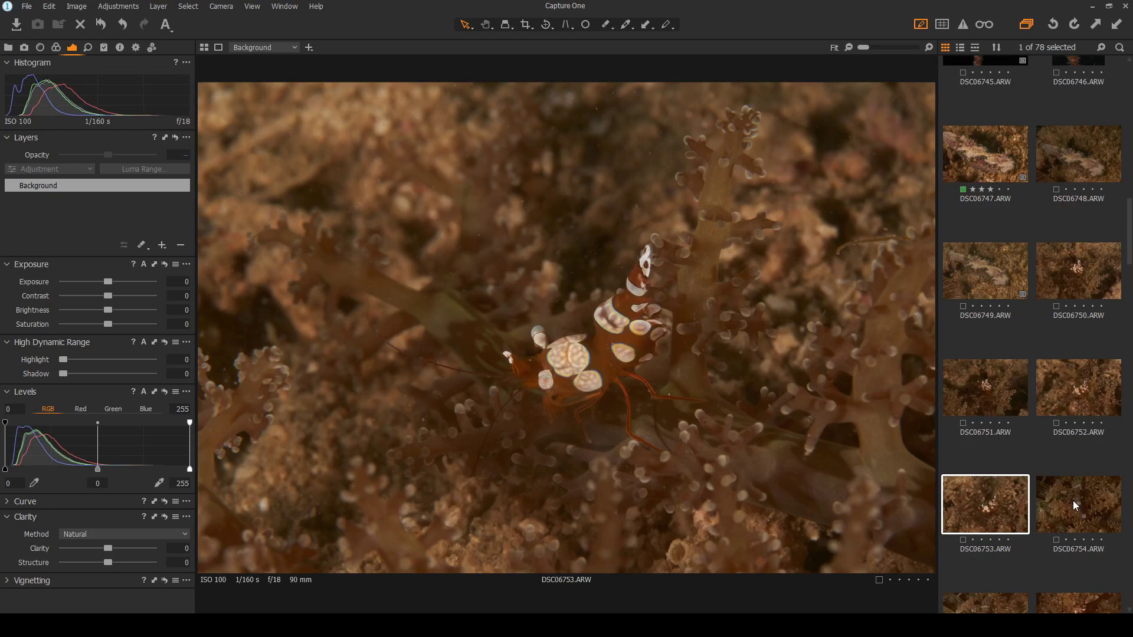
scroll(1074, 500, "down", 1)
left_click(1078, 202)
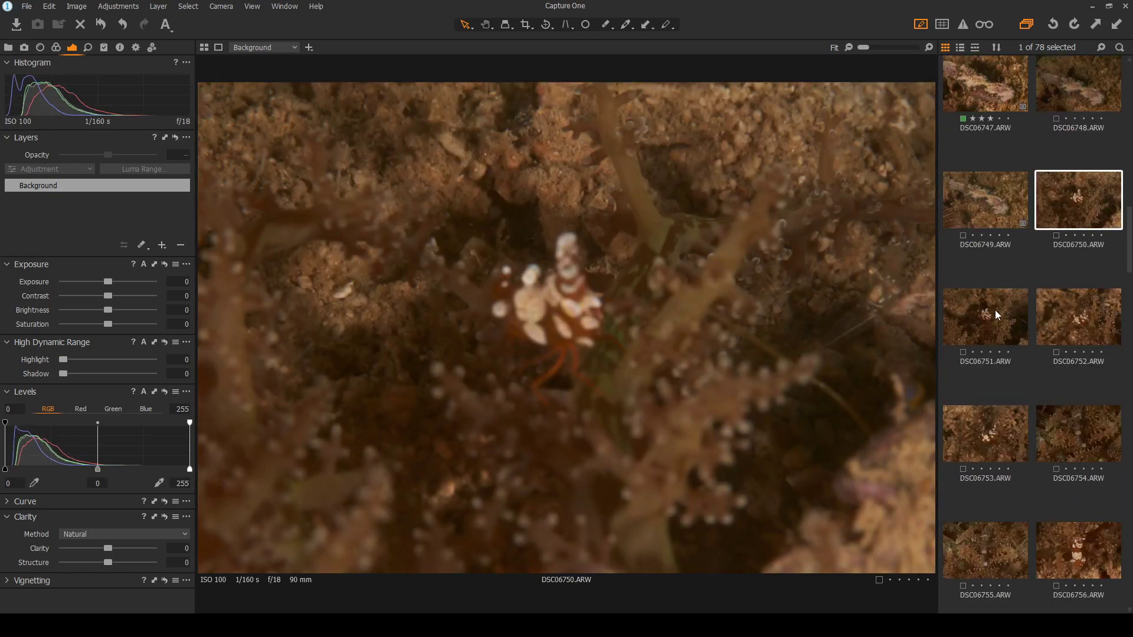
left_click(1060, 309)
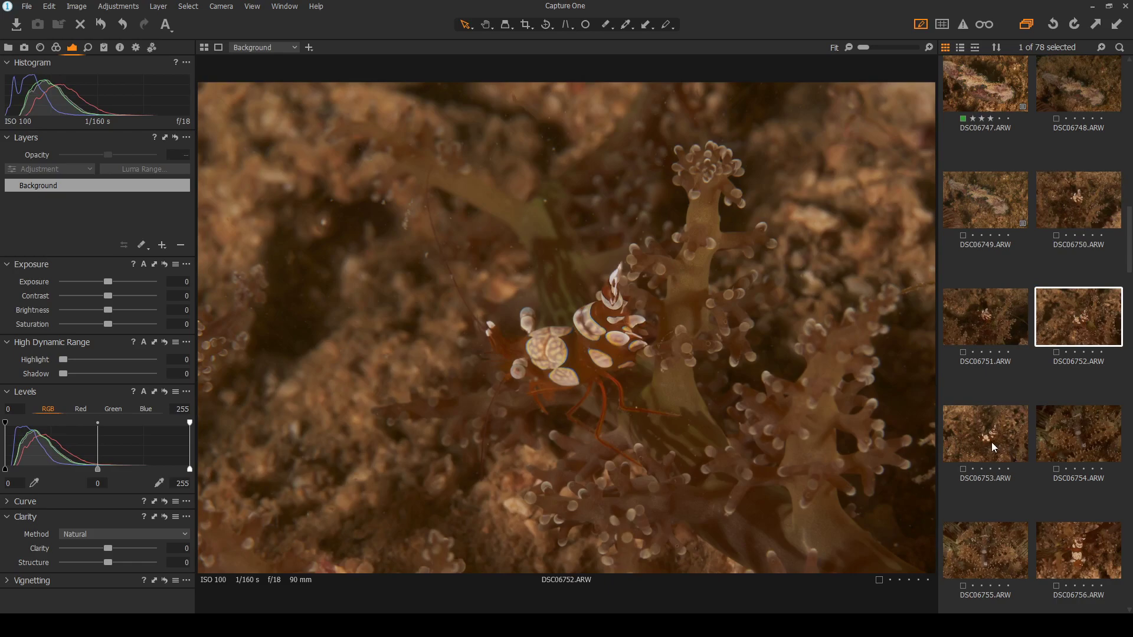
left_click(979, 439)
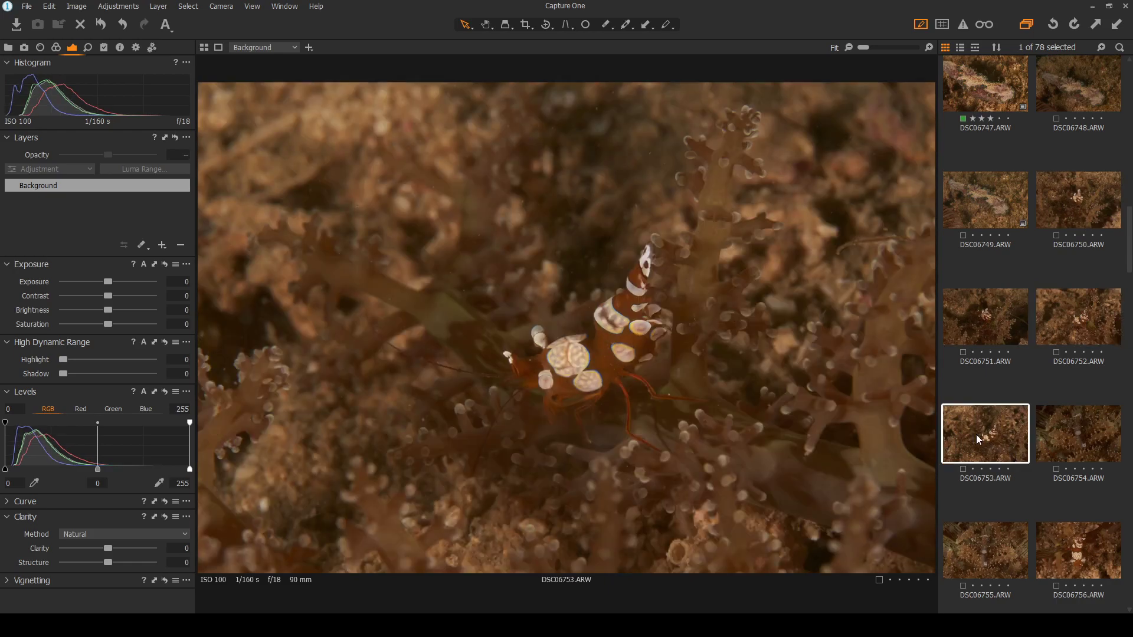
scroll(682, 341, "up", 1)
scroll(508, 354, "up", 1)
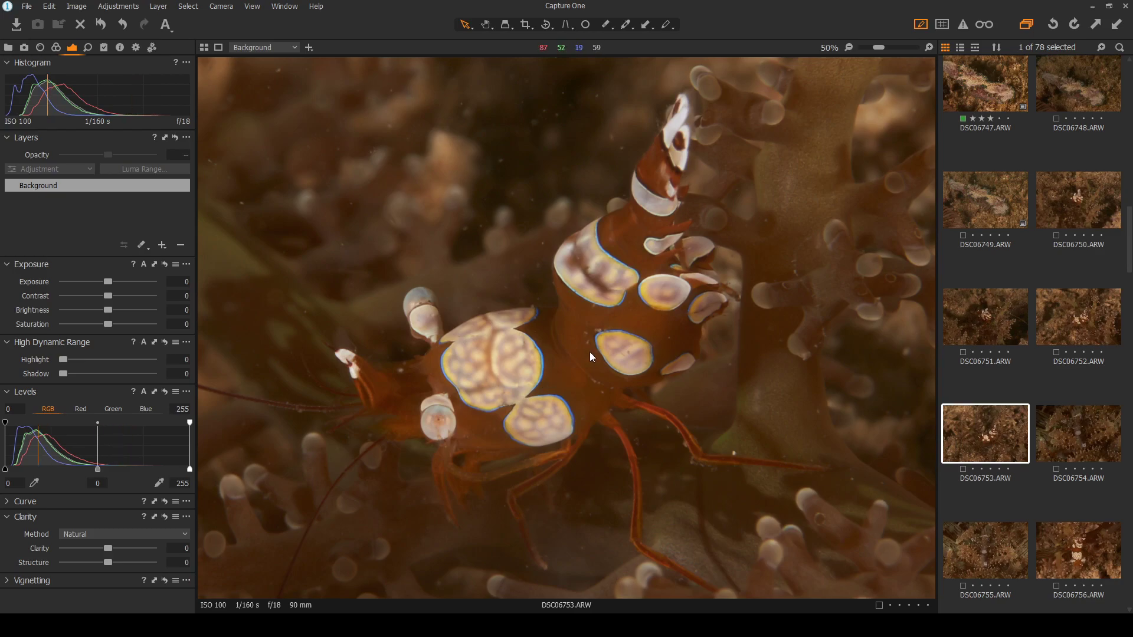
scroll(589, 352, "down", 2)
scroll(1003, 448, "down", 2)
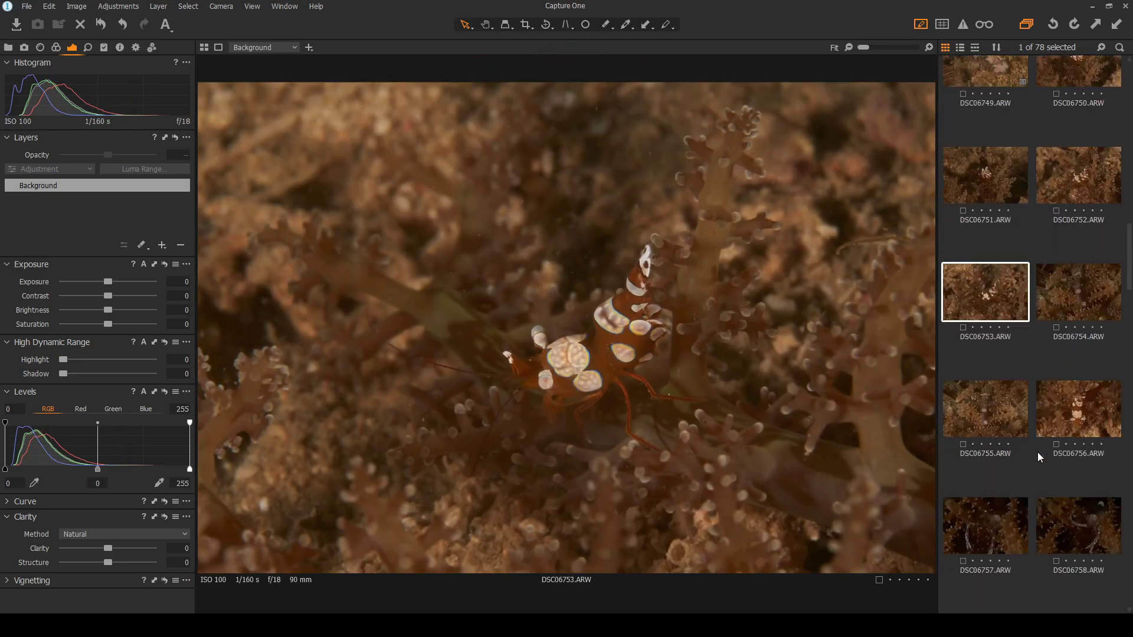
left_click(1074, 406)
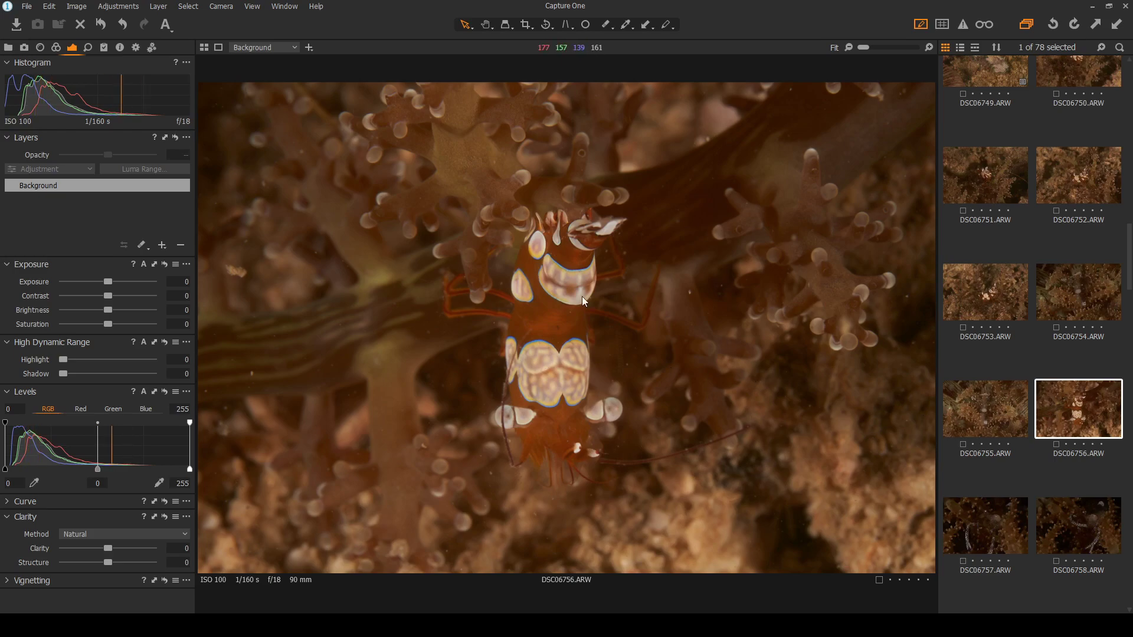
left_click(1006, 307)
left_click(1103, 425)
left_click(973, 309)
scroll(650, 359, "up", 2)
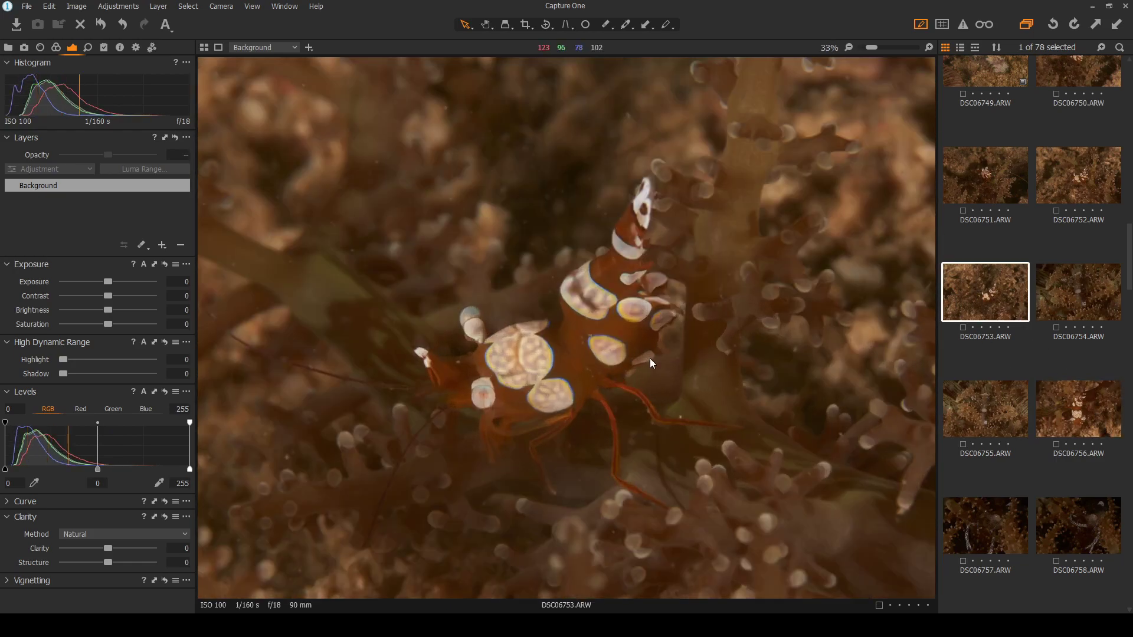
scroll(649, 359, "down", 2)
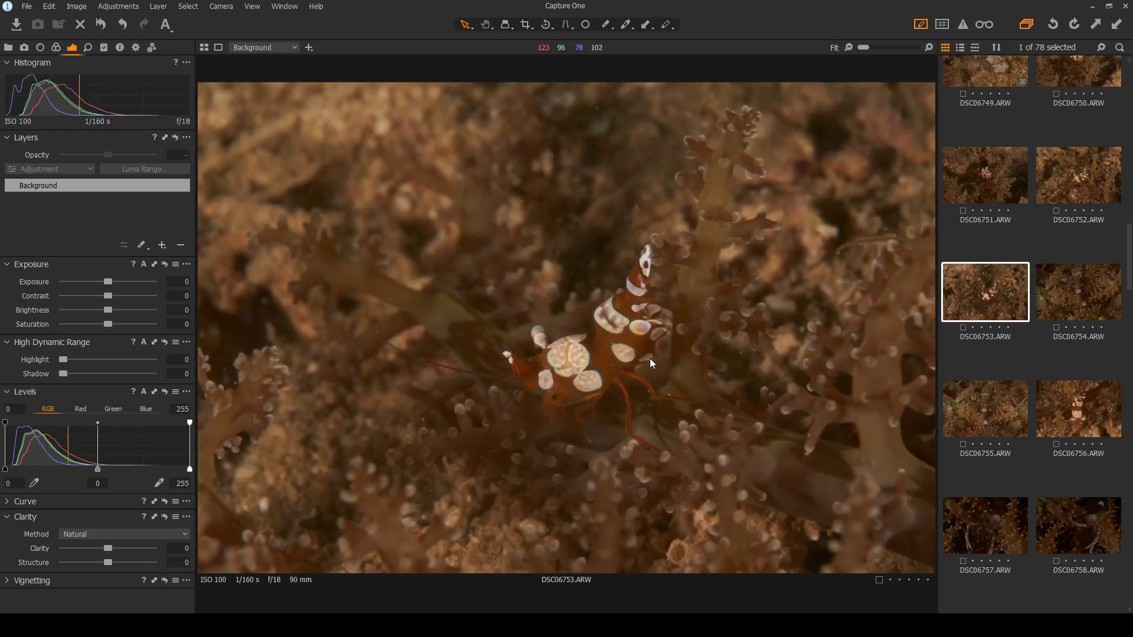
left_click(1085, 398)
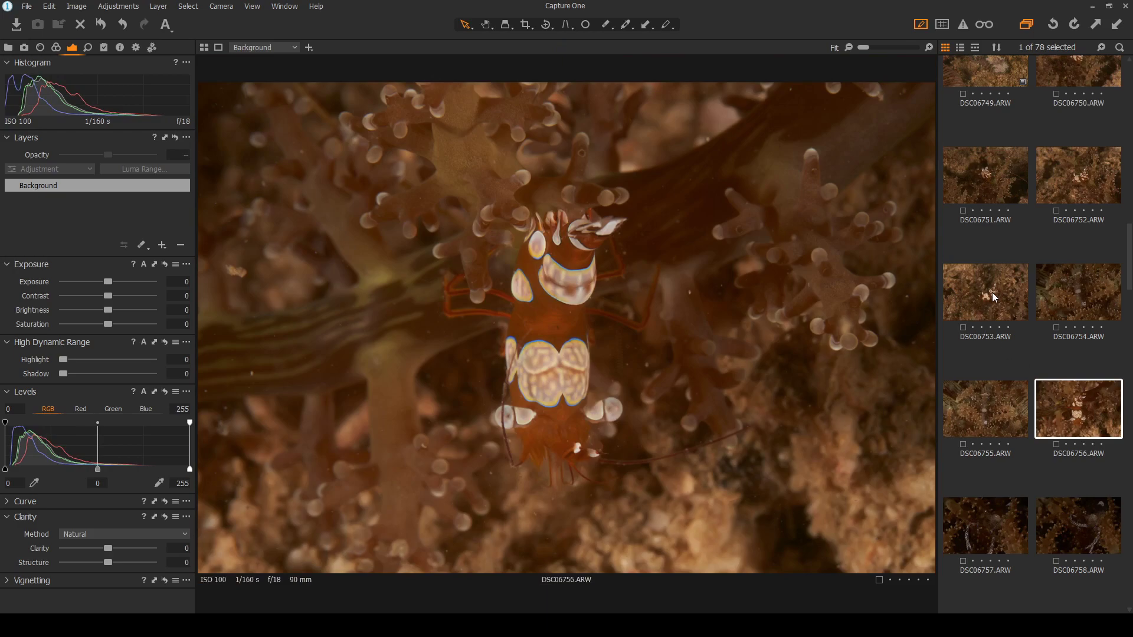
key("Left")
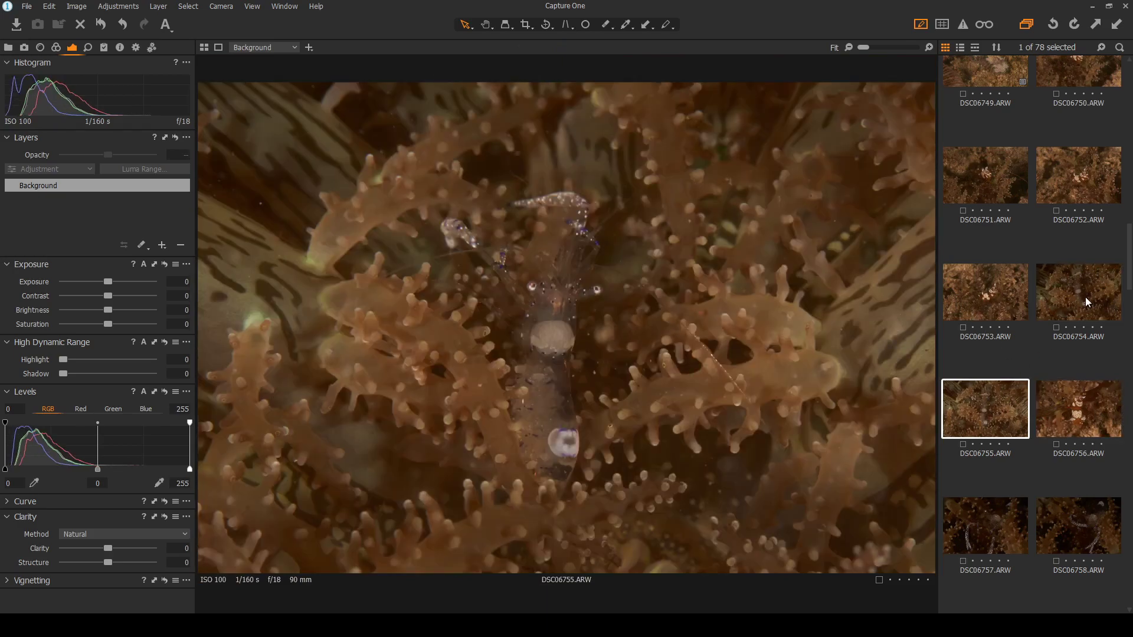
left_click(1085, 296)
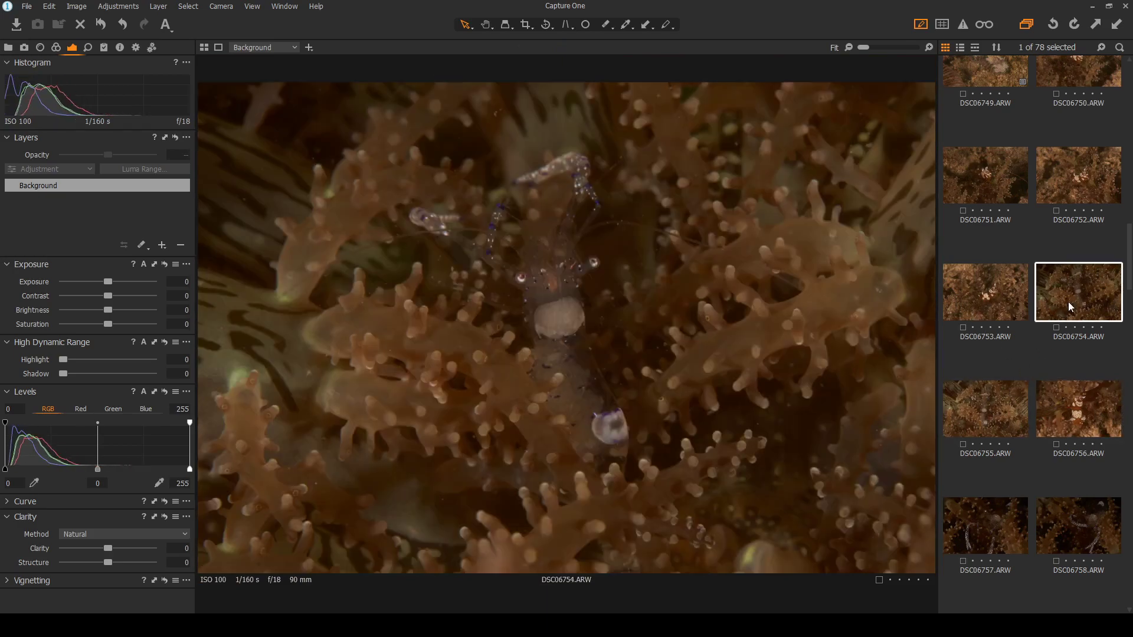
left_click(1007, 413)
key("Right")
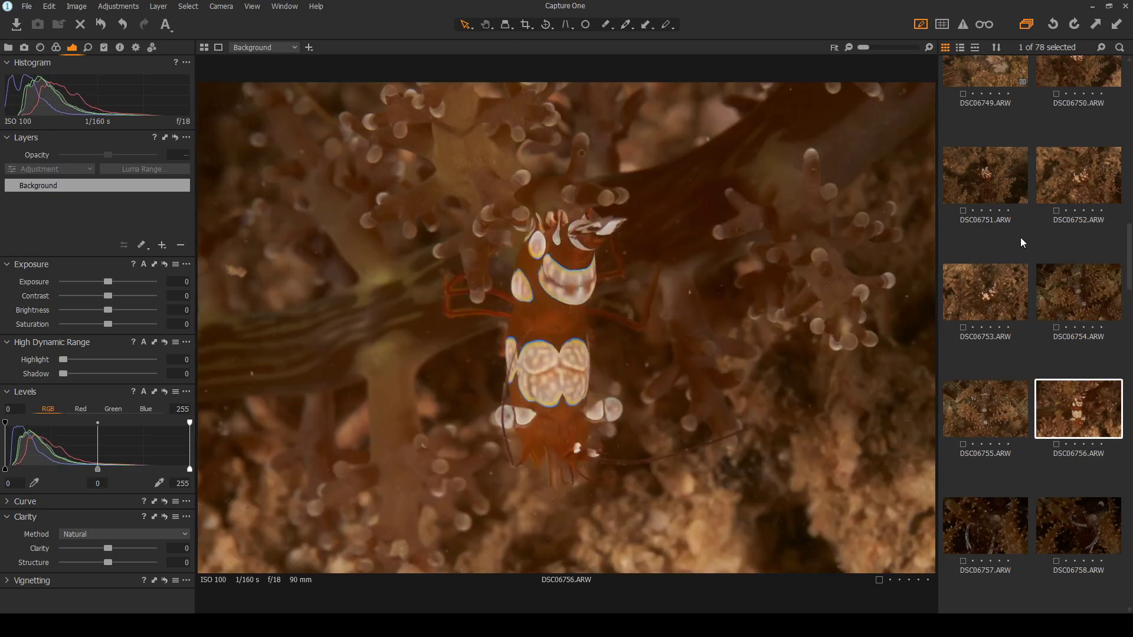
left_click(986, 293)
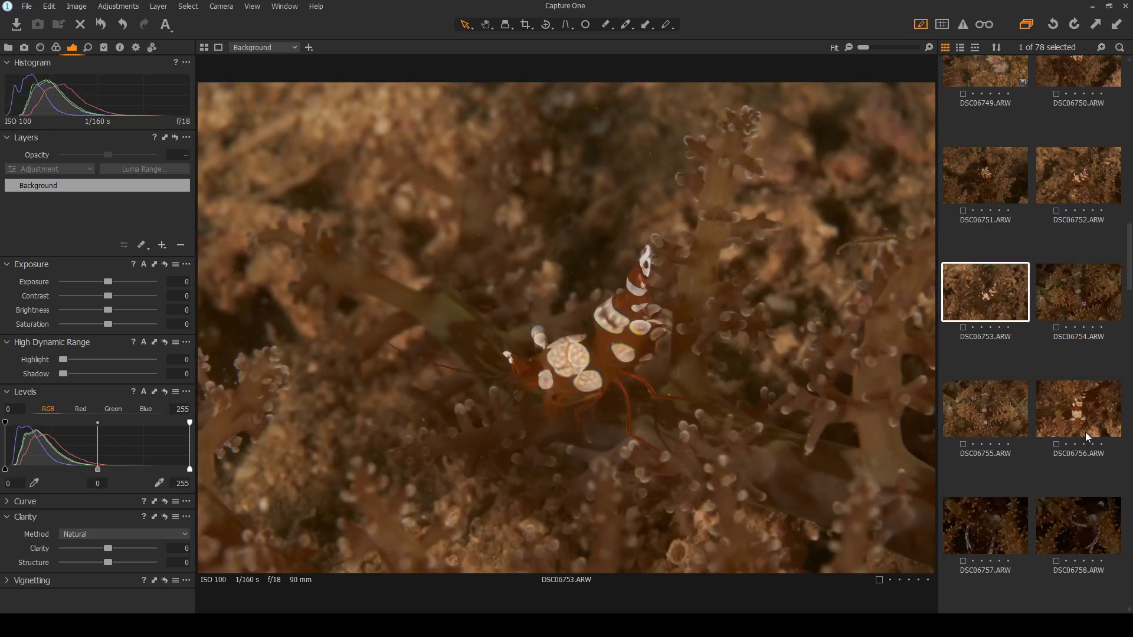
left_click(1084, 422)
left_click(991, 299)
left_click(1082, 404)
left_click(975, 301)
left_click(511, 370)
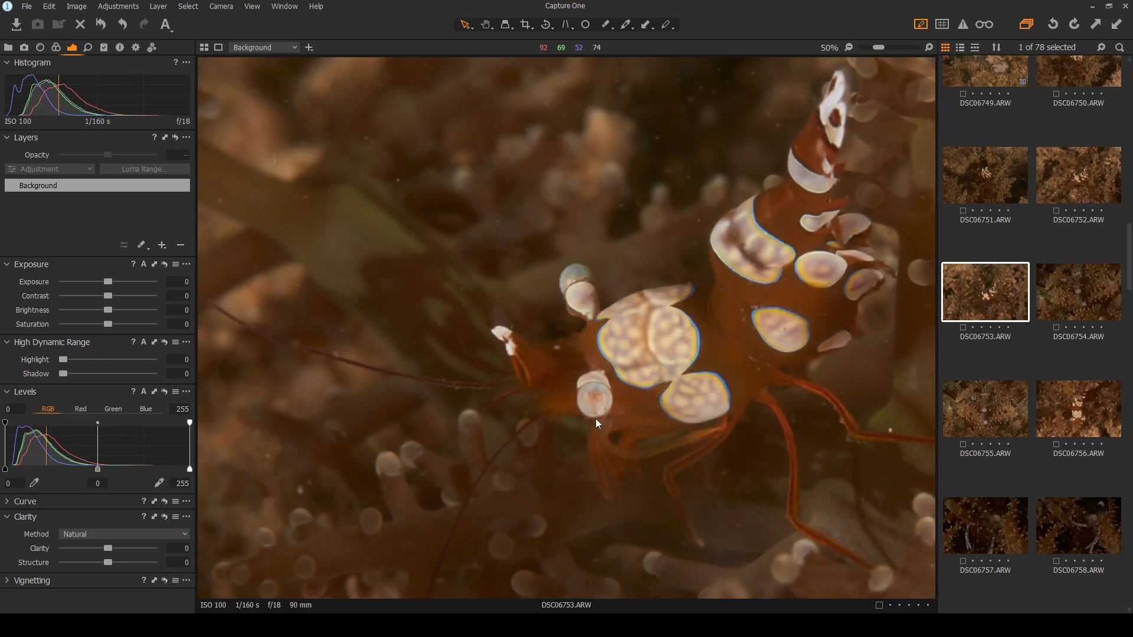
left_click(809, 395)
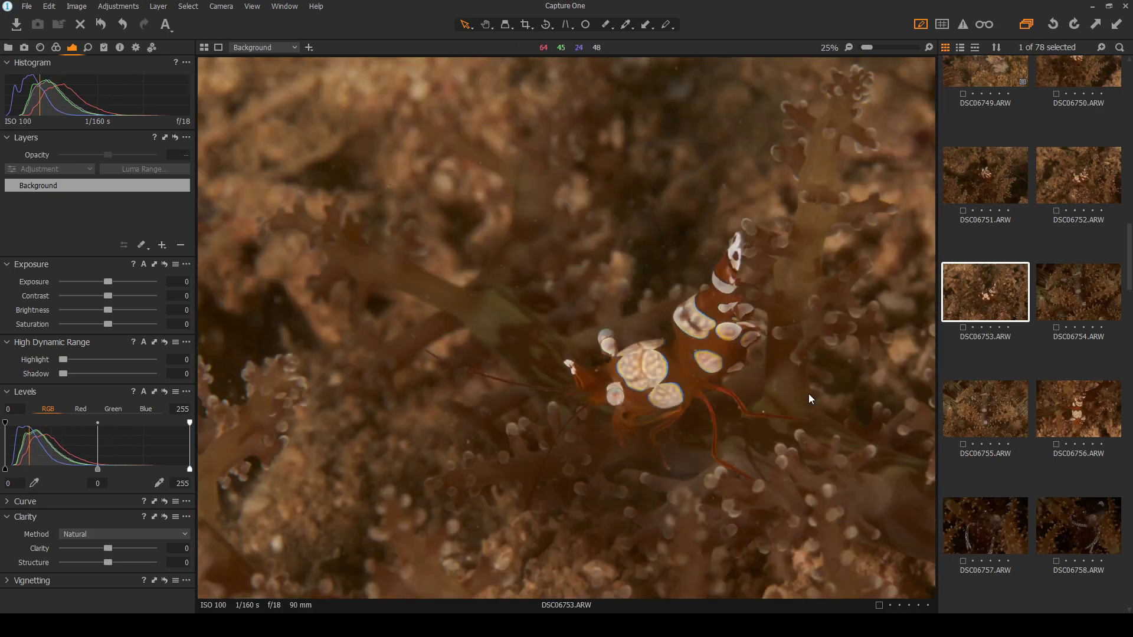
left_click(1078, 417)
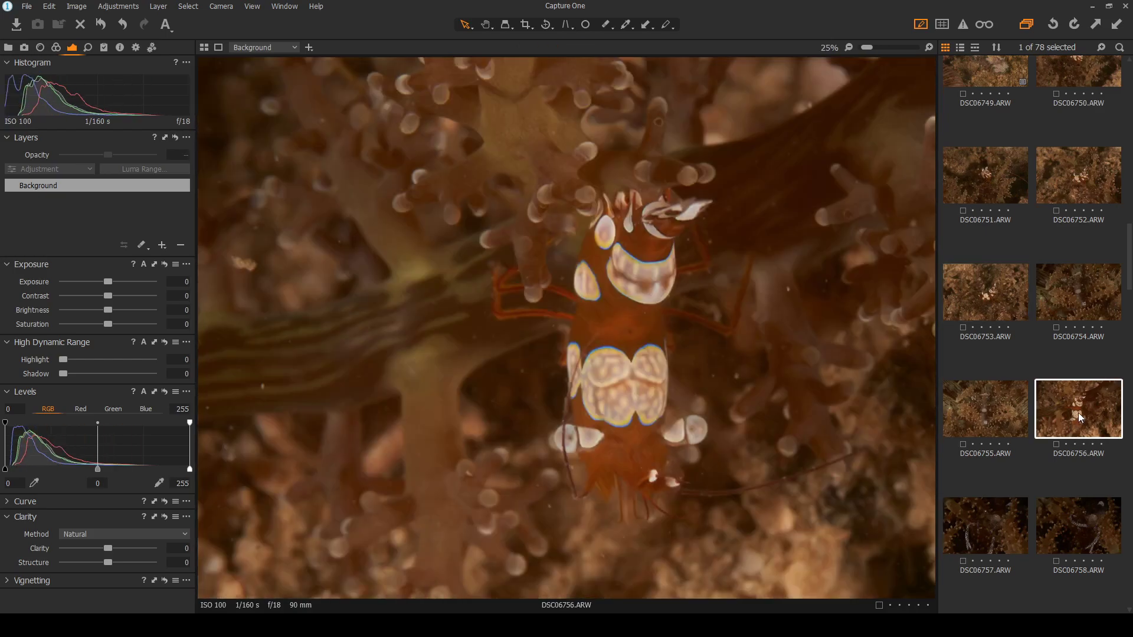
left_click(653, 318)
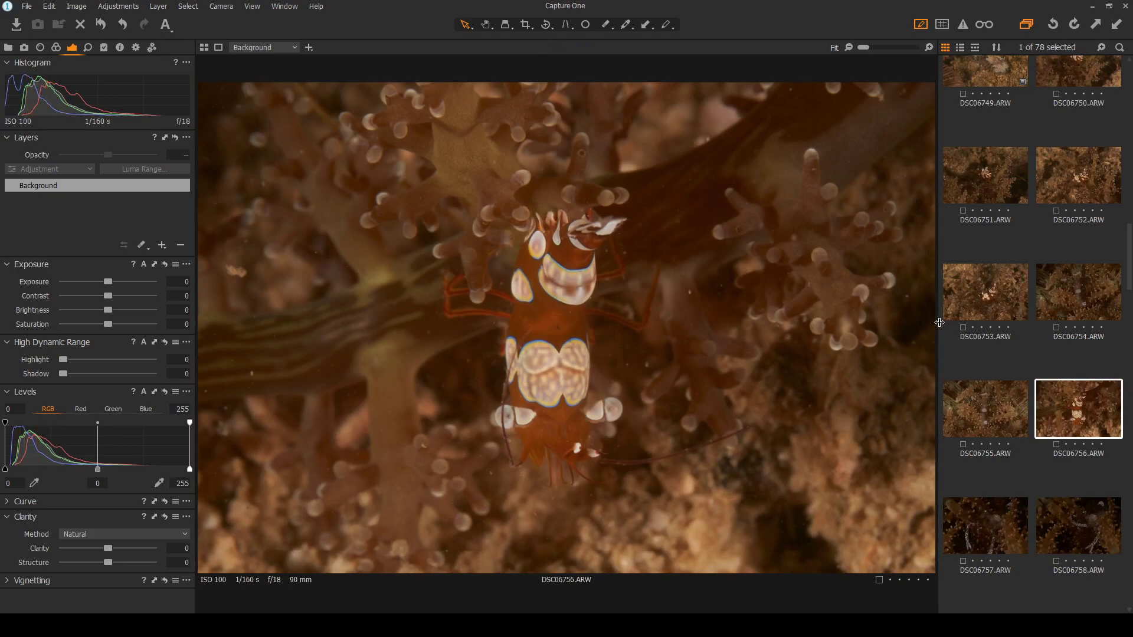
left_click(583, 216)
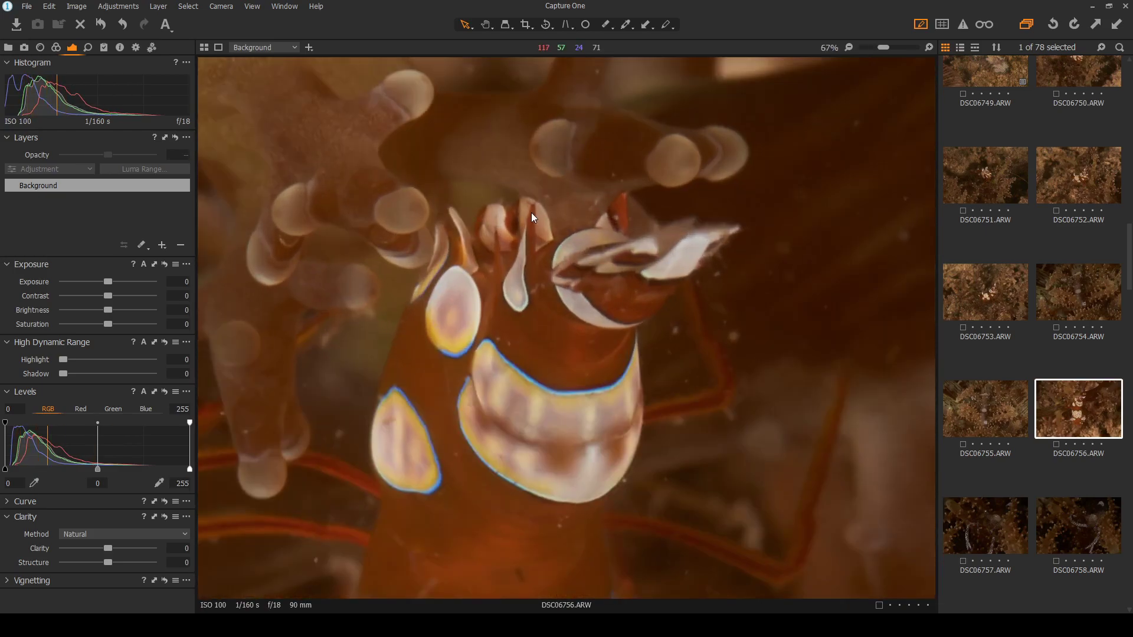
left_click(538, 236)
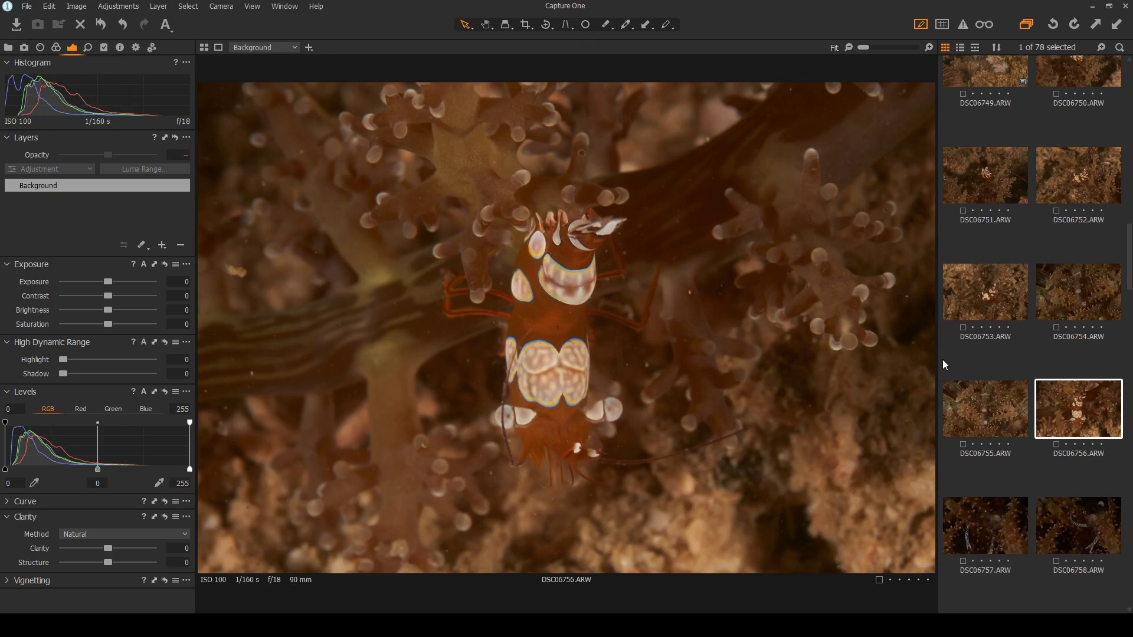
left_click(992, 289)
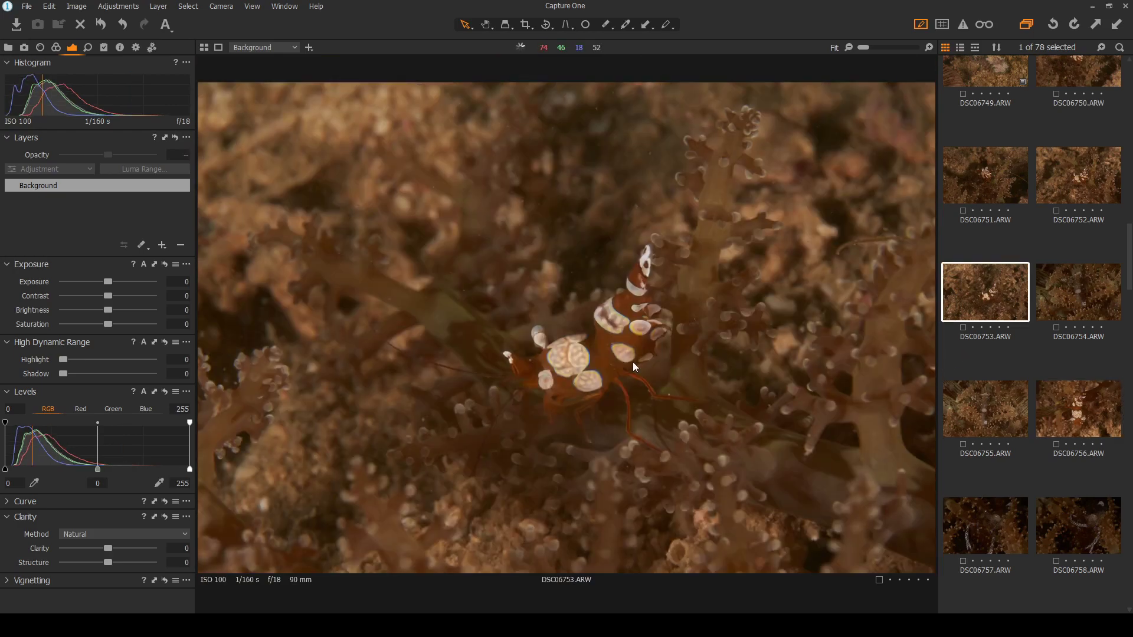
Reset shadow recovery to zero, set highlight recovery to 100 and raise contrast on DSC06753
left_click_drag(63, 375, 65, 373)
double_click(86, 368)
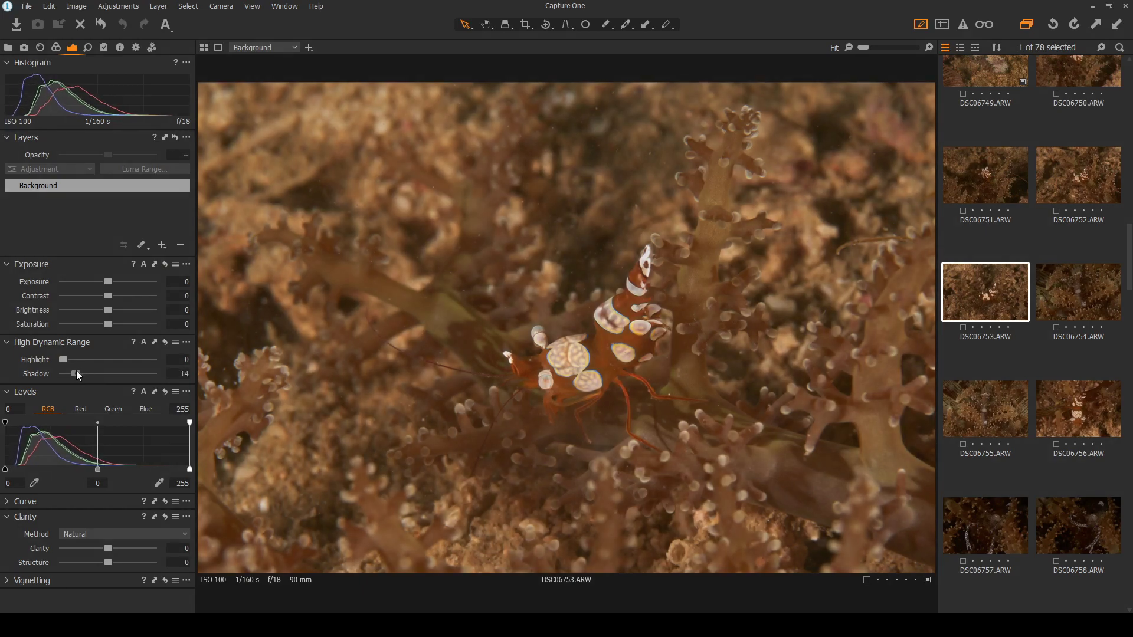
left_click_drag(61, 362, 158, 362)
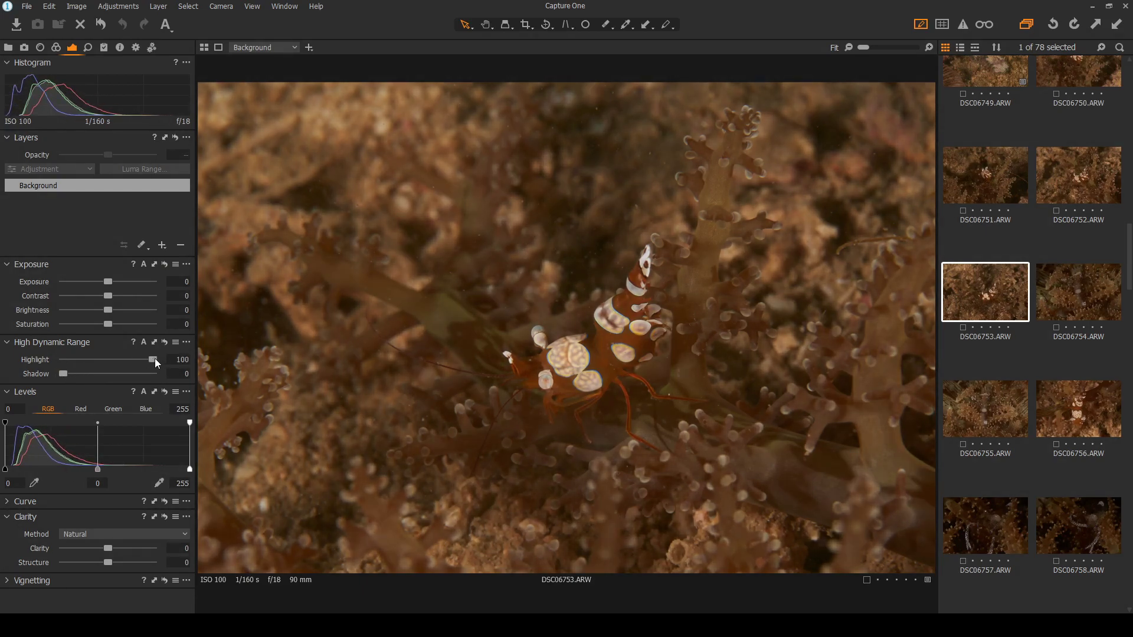
mouse_move(109, 295)
left_mouse_down()
mouse_move(112, 282)
mouse_move(118, 293)
left_mouse_up()
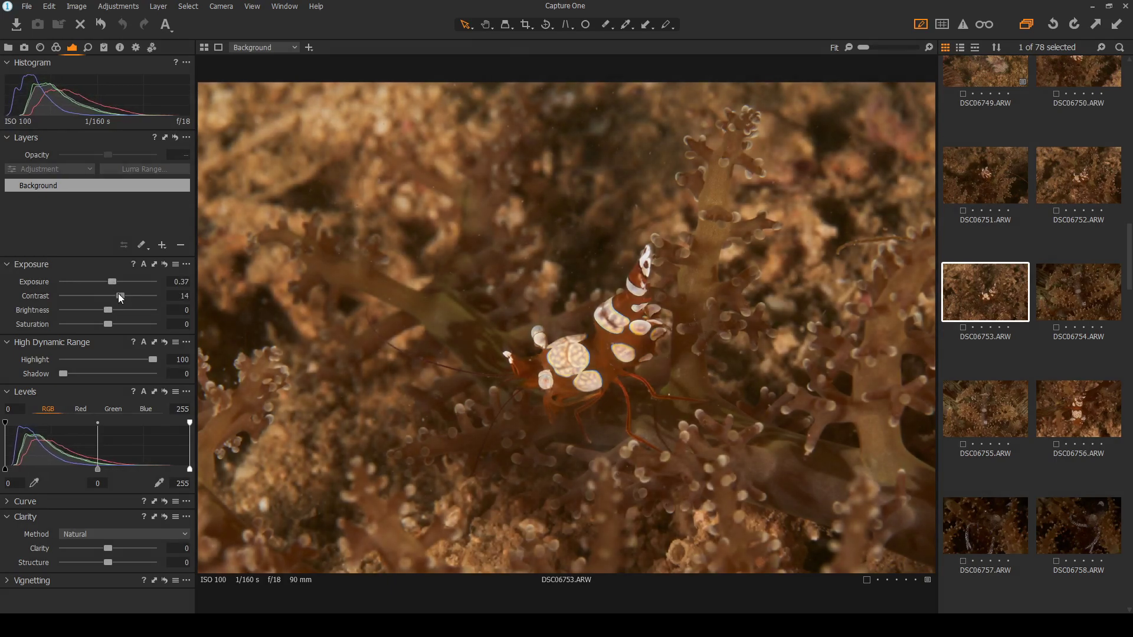
Add a new heal repair layer and heal a speck near the photo's left edge
left_click(165, 244)
left_click(206, 303)
left_click(585, 24)
scroll(224, 371, "up", 1)
left_click(225, 371)
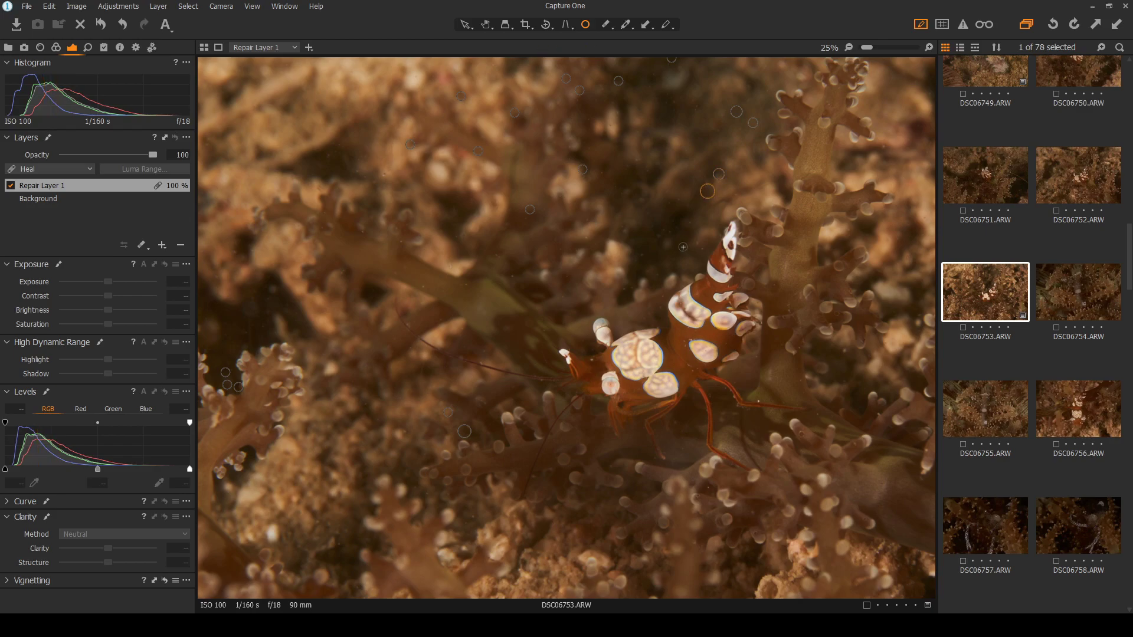
Fit the shrimp photo in view and nudge the left-edge heal spot slightly left and down
scroll(721, 223, "up", 3)
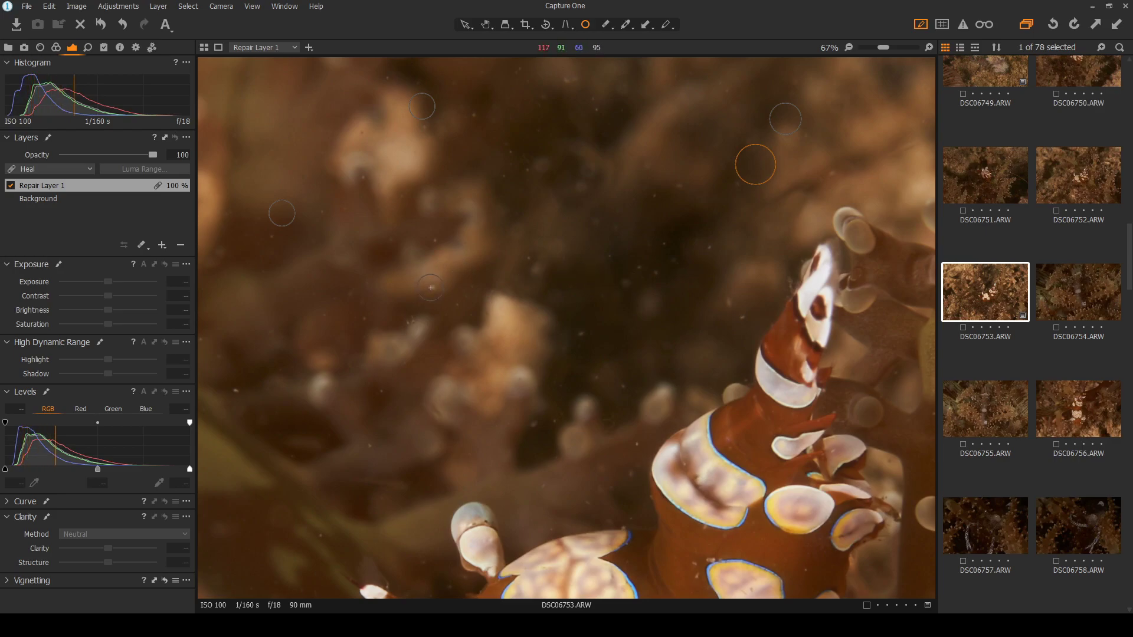
key("ctrl+0")
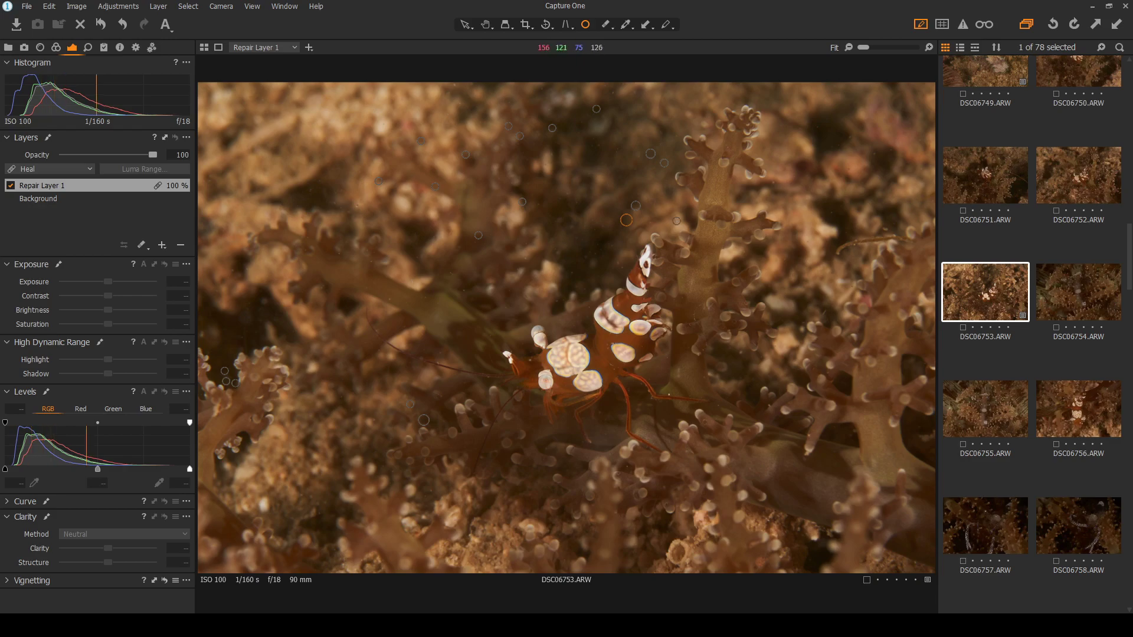
scroll(602, 223, "up", 2)
scroll(577, 226, "up", 3)
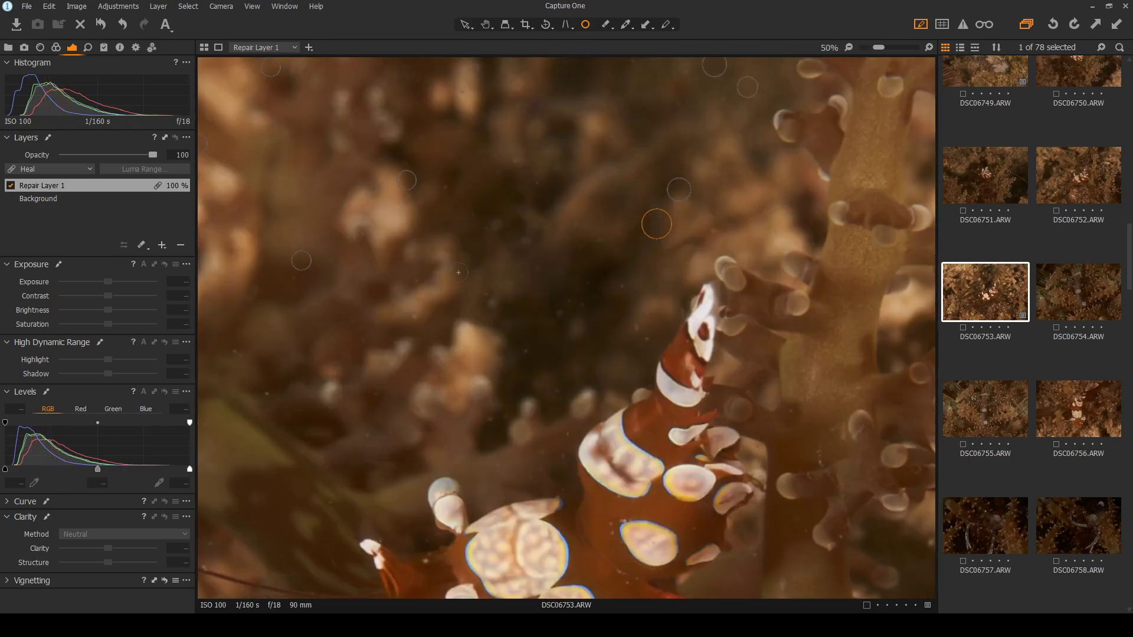
left_click_drag(374, 352, 361, 361)
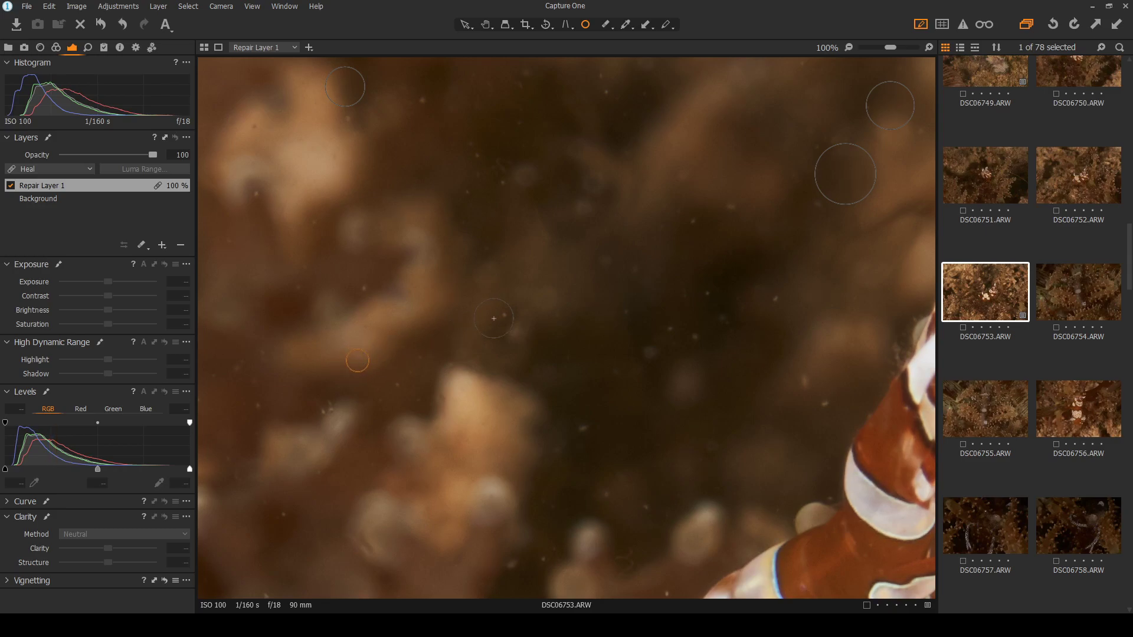
Heal the specks in the middle background, shrinking spots and moving sources to clean water
left_click(504, 317)
left_click_drag(522, 308, 512, 313)
left_click(644, 354)
left_click_drag(682, 309, 682, 332)
left_click(710, 290)
left_click_drag(760, 309, 769, 295)
left_click(822, 411)
left_click(826, 406)
left_click_drag(845, 398, 836, 402)
Heal the backscatter specks in the lower background down to the bottom edge
left_click(581, 427)
left_click(603, 495)
left_click(647, 506)
left_click(510, 564)
left_click(545, 557)
left_click(668, 590)
left_click_drag(678, 572, 672, 582)
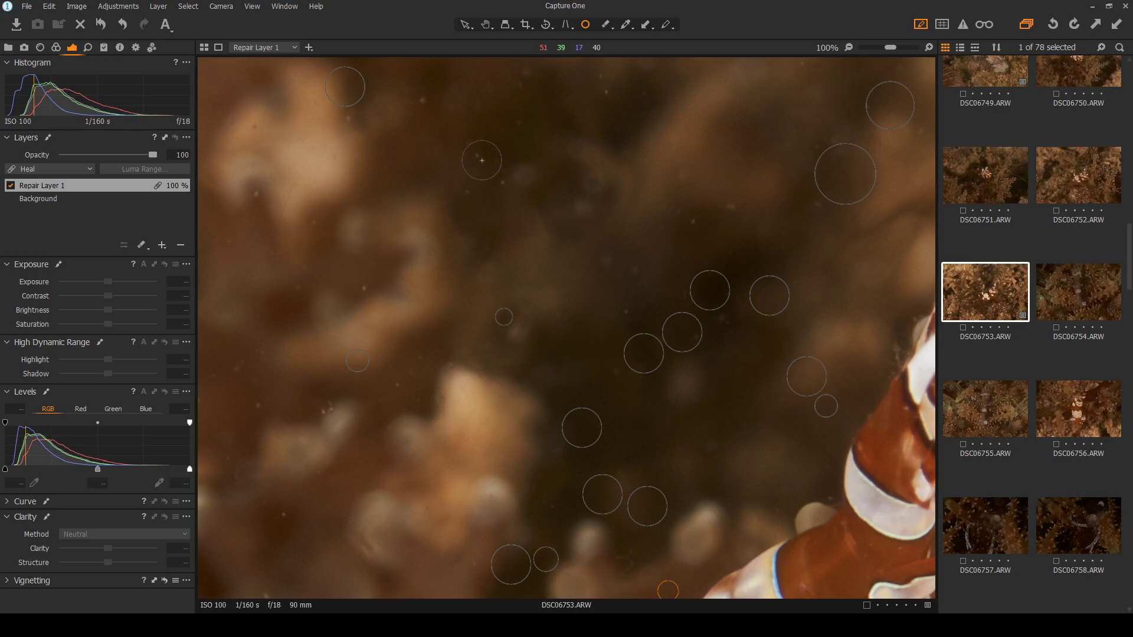
Heal the specks in the upper and left background, shrinking spots to fit each speck
left_click(465, 191)
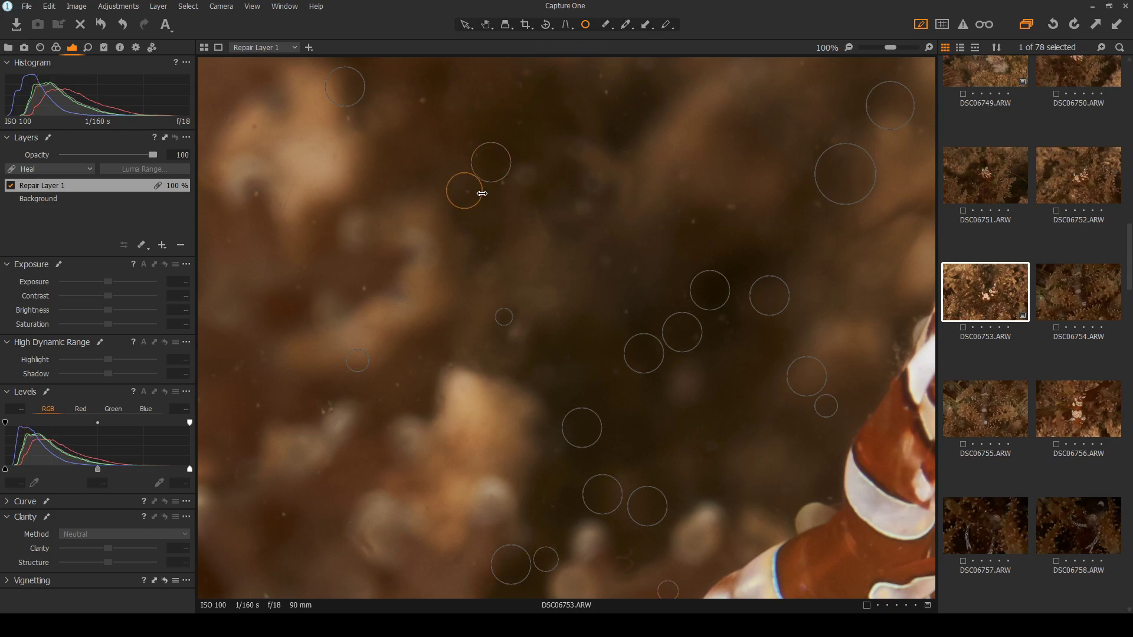
mouse_move(509, 156)
left_mouse_down()
mouse_move(479, 154)
mouse_move(506, 174)
left_mouse_up()
left_click(502, 181)
left_click(364, 288)
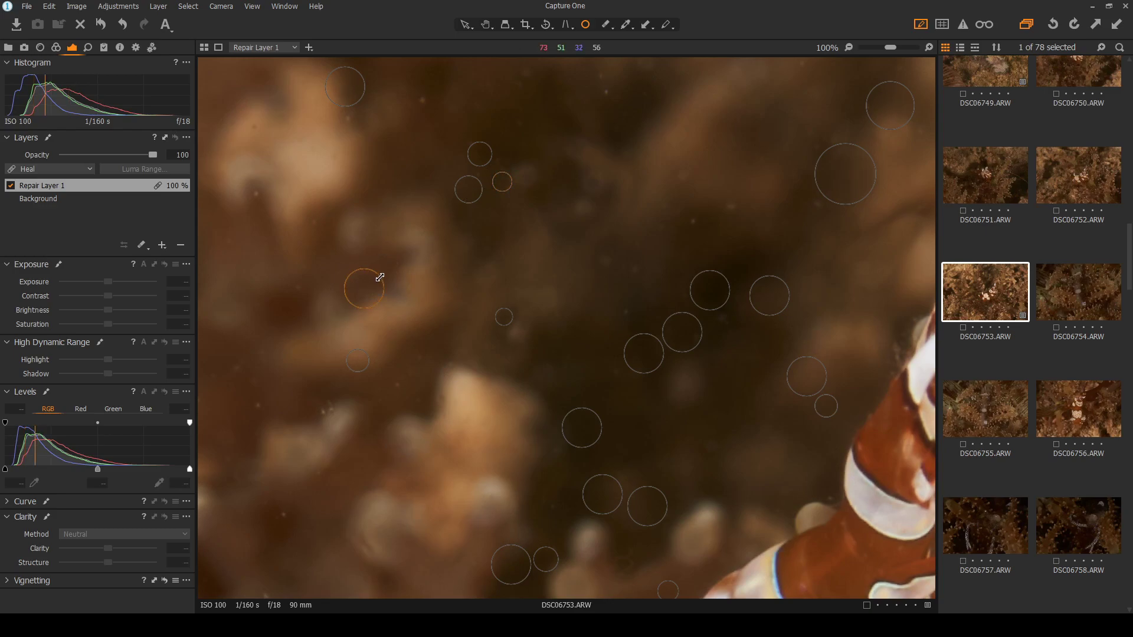
left_click(397, 380)
left_click(694, 222)
left_click_drag(708, 205, 700, 212)
left_click(732, 203)
left_click(531, 173)
left_click_drag(550, 161, 540, 171)
Heal the remaining specks near the top and along the left and lower-left edges
left_click(602, 84)
left_click(422, 99)
left_click(259, 193)
left_click_drag(278, 187, 264, 191)
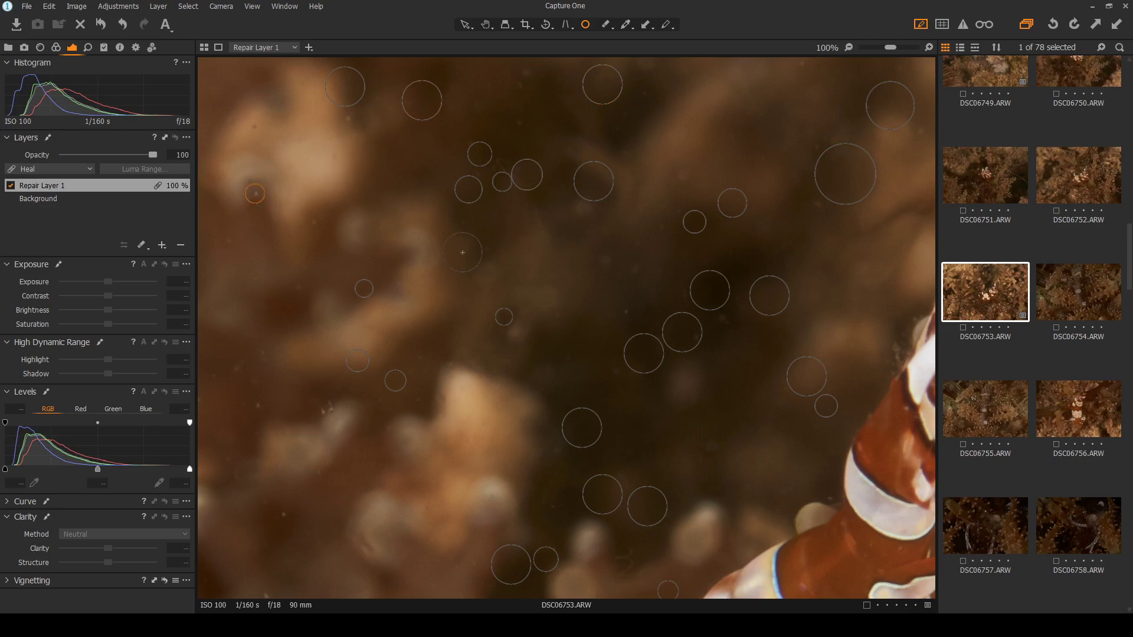
left_click(327, 406)
left_click(255, 403)
left_click(283, 513)
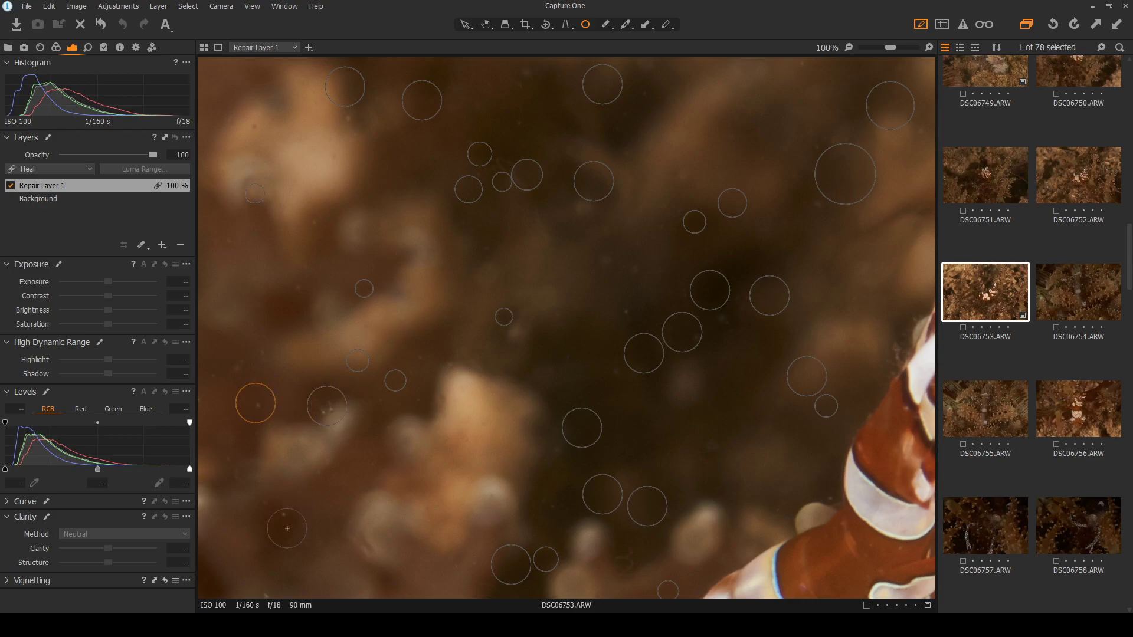
scroll(282, 517, "down", 5)
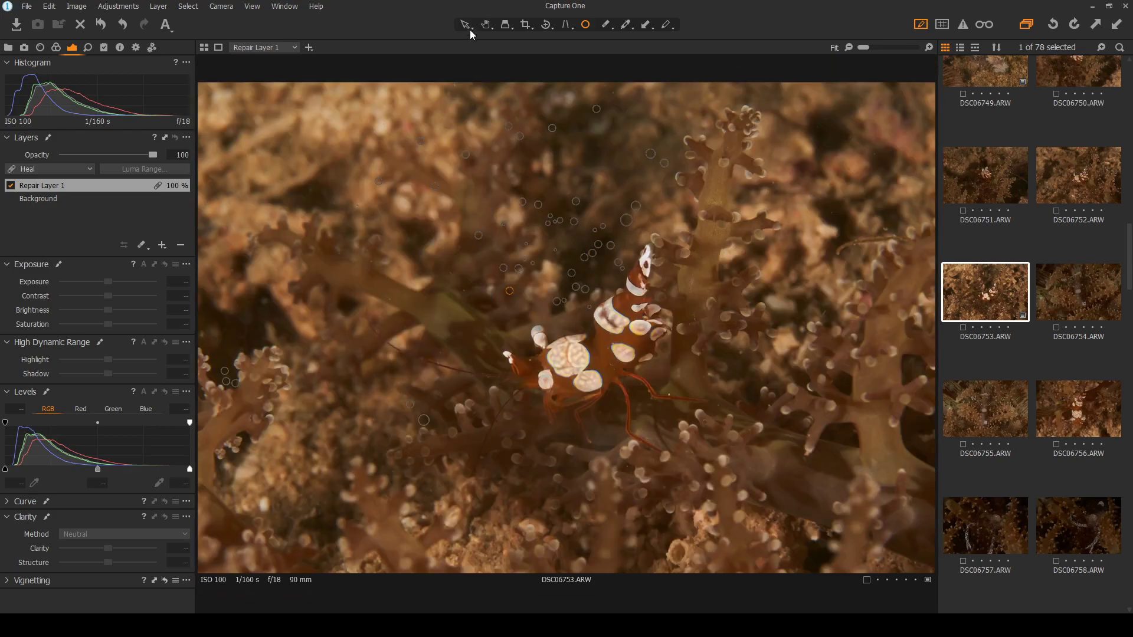
Review the photo, pan to another background area and heal two specks there
left_click(460, 26)
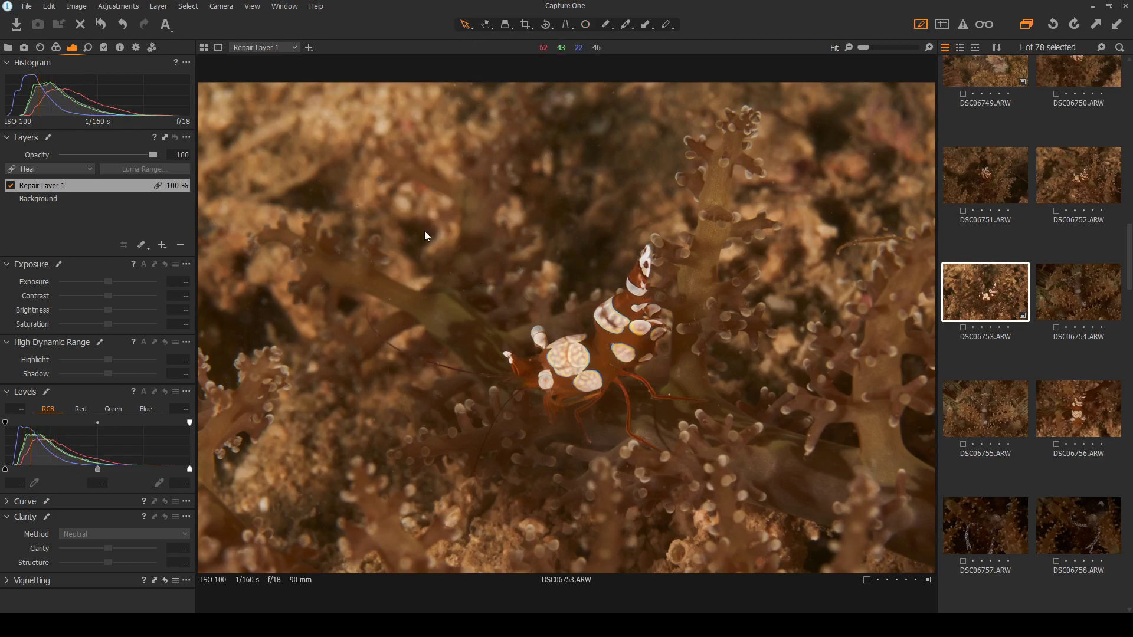
left_click(587, 26)
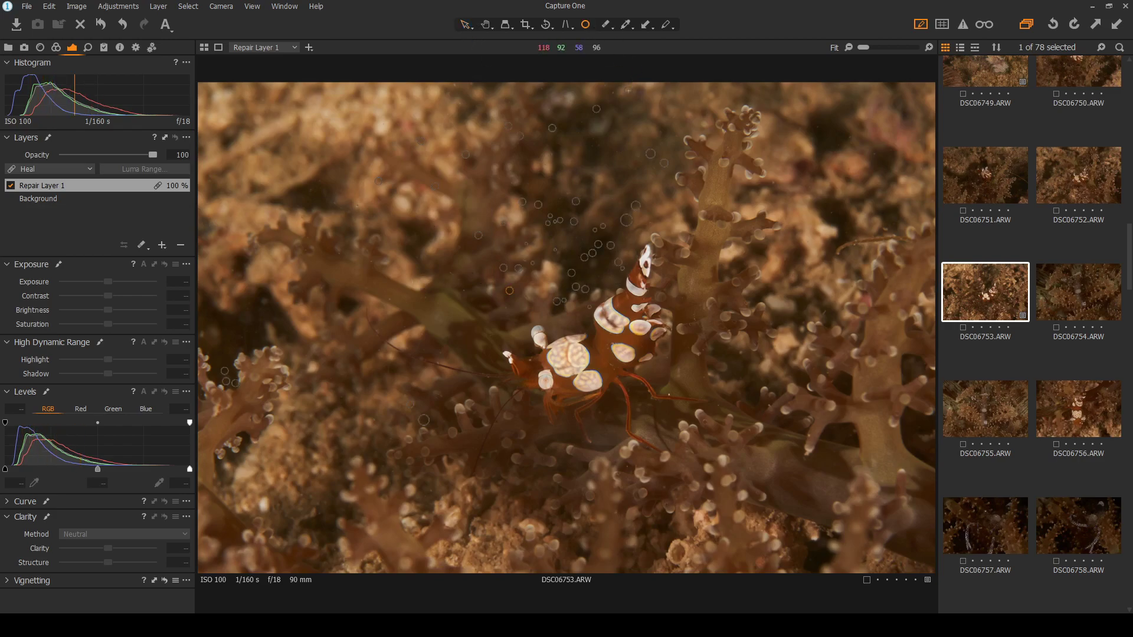
scroll(605, 64, "up", 3)
left_click(464, 25)
left_click(486, 26)
left_click_drag(663, 155, 651, 214)
left_click(588, 25)
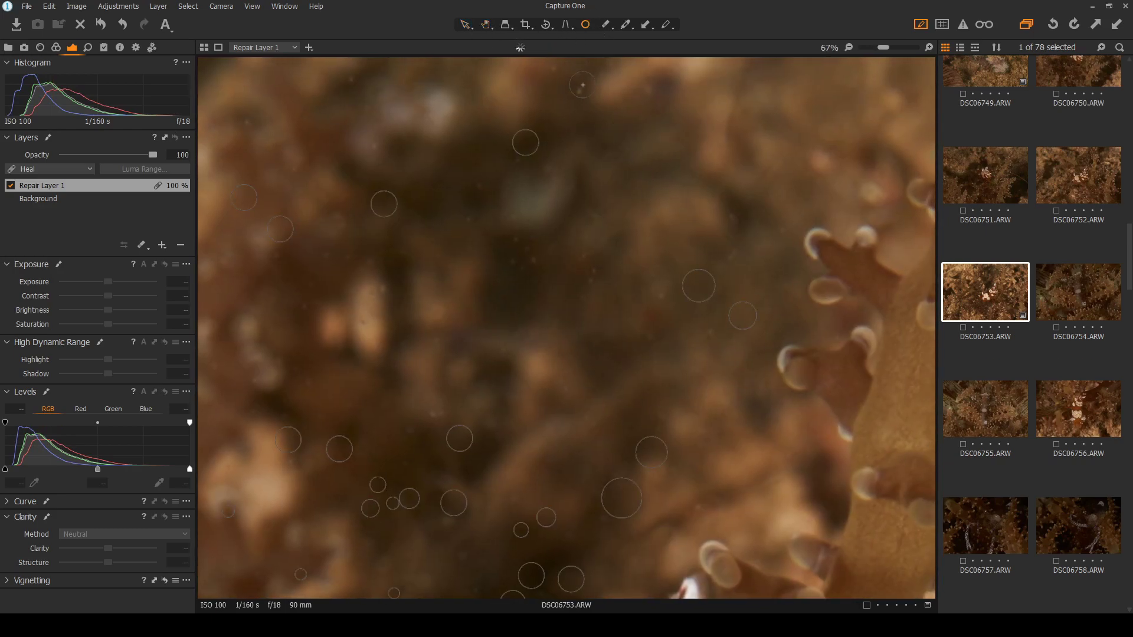
left_click(521, 255)
left_click_drag(536, 251, 547, 254)
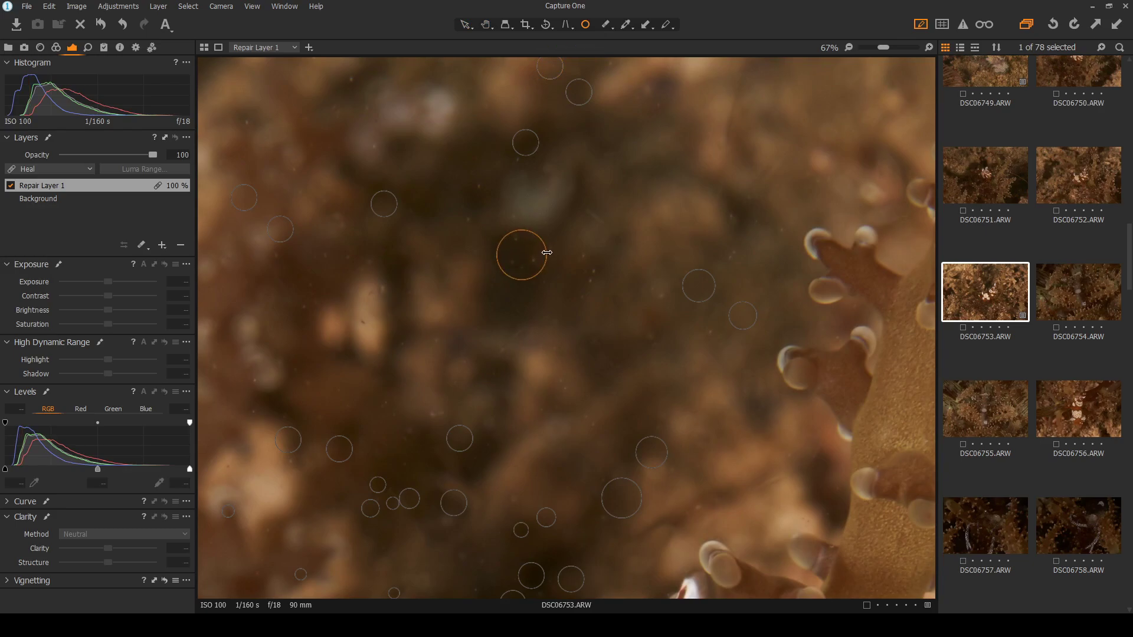
left_click(589, 267)
Zoom in left of the shrimp and heal specks over the seaweed, antennae and claw
double_click(429, 244)
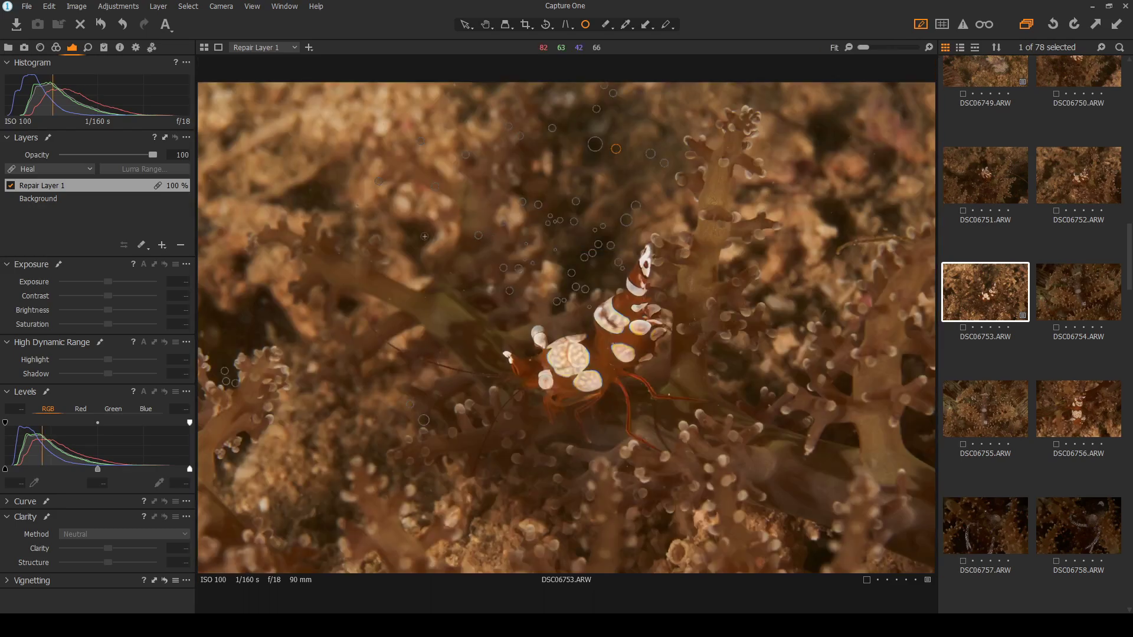
double_click(431, 294)
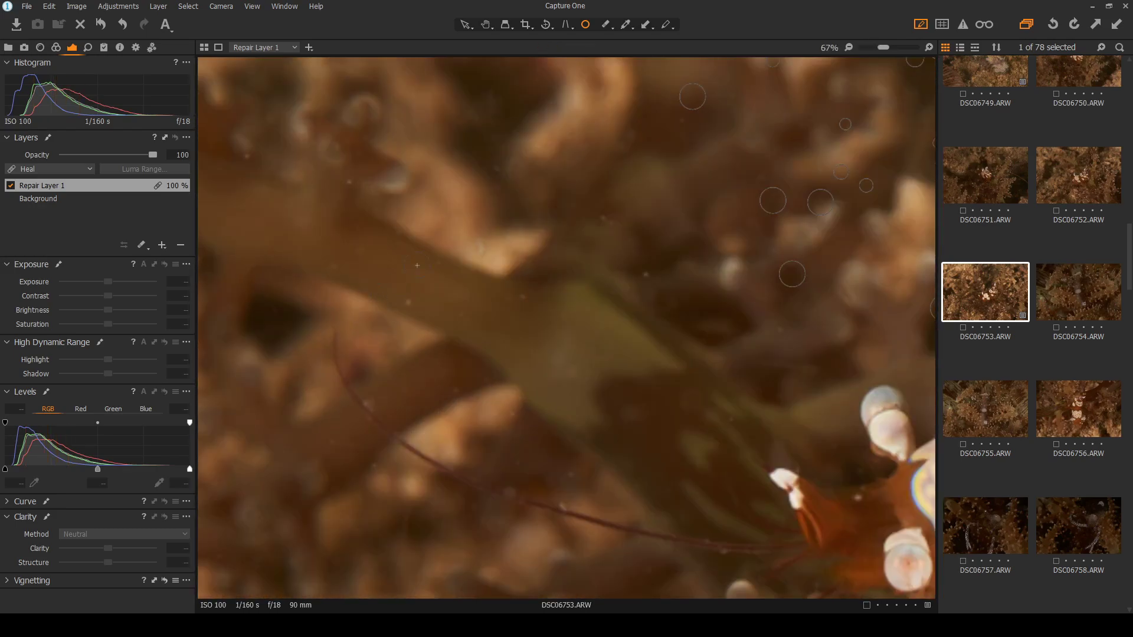
left_click(409, 301)
left_click(246, 157)
left_click(479, 249)
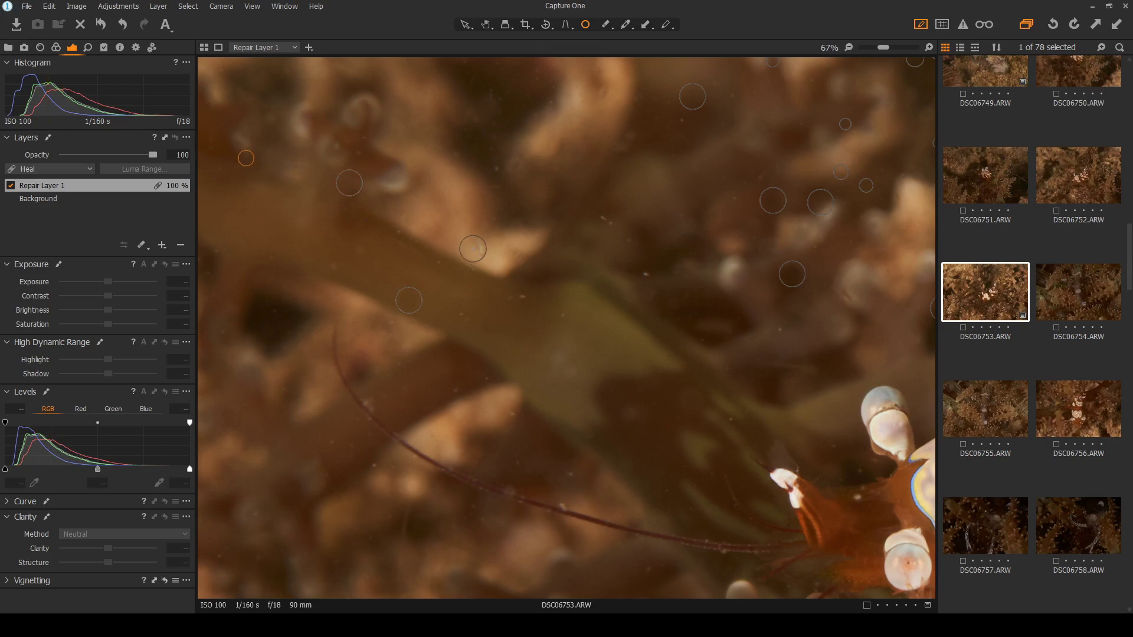
left_click(522, 299)
left_click(564, 318)
left_click(462, 314)
left_click(647, 274)
left_click(606, 218)
left_click(780, 330)
left_click(730, 420)
left_click(511, 413)
Heal more specks around the antenna and on the left, shrinking the spots to fit
left_click(485, 374)
left_click_drag(498, 374, 464, 391)
left_click(455, 390)
left_click(332, 443)
left_click_drag(385, 463, 383, 463)
left_click(571, 473)
Heal specks in the upper background, shrink one spot, then review the whole photo at Fit
left_click(497, 170)
left_click(680, 119)
left_click(730, 95)
left_click_drag(742, 96, 738, 97)
left_click(540, 73)
left_click(466, 24)
double_click(581, 339)
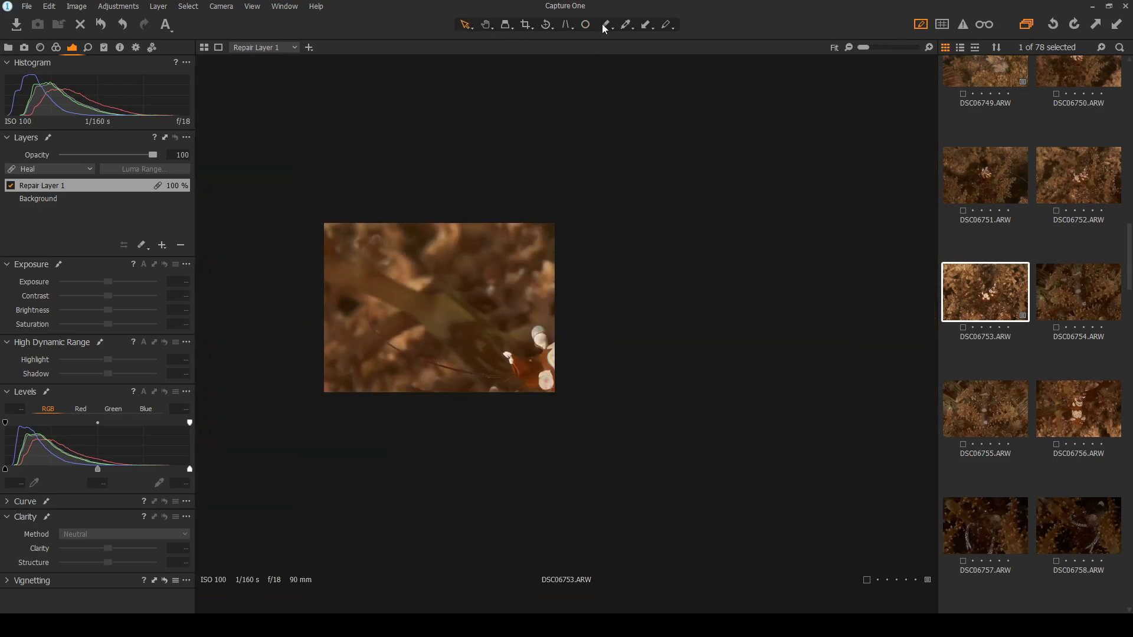
left_click(584, 25)
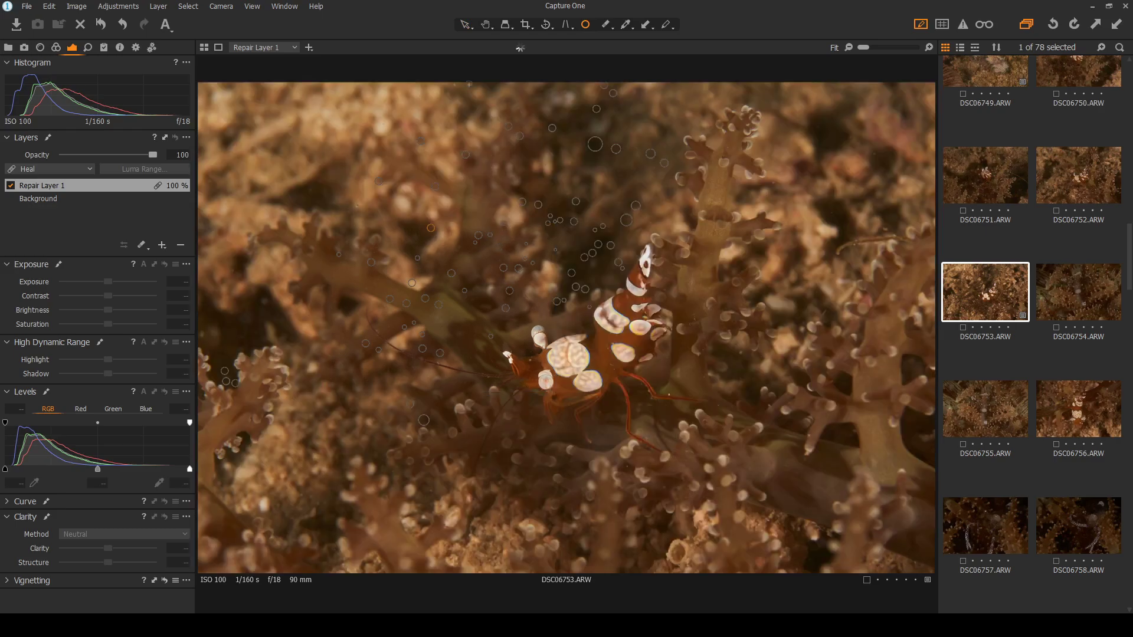
Review the retouch, heal three final specks at top, upper right and left, then hide the spots
left_click(466, 26)
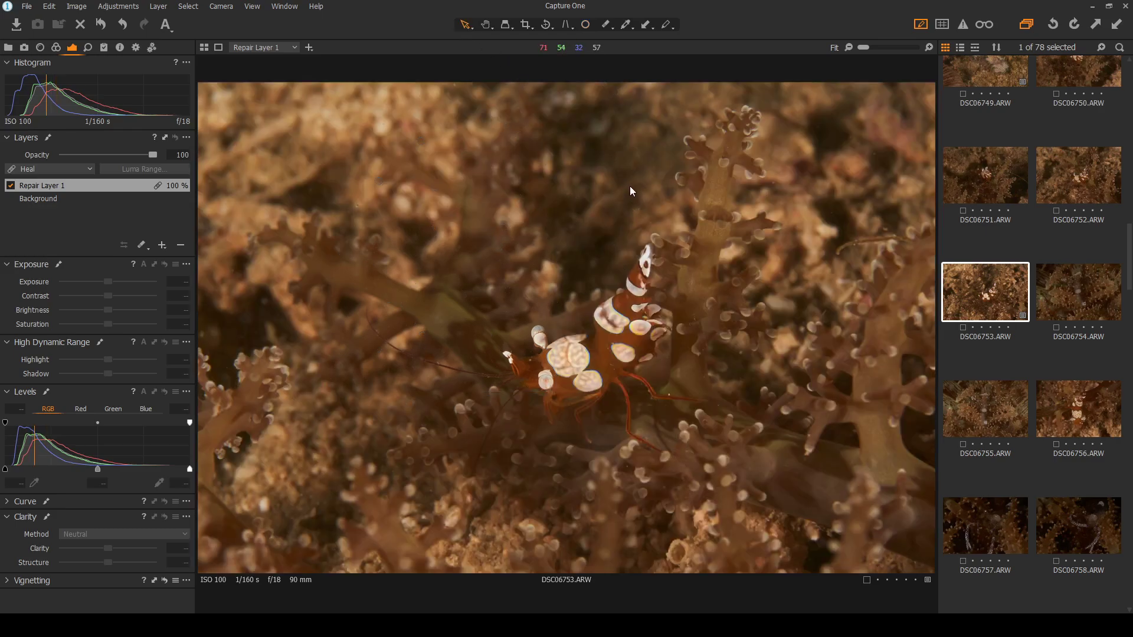
left_click(585, 26)
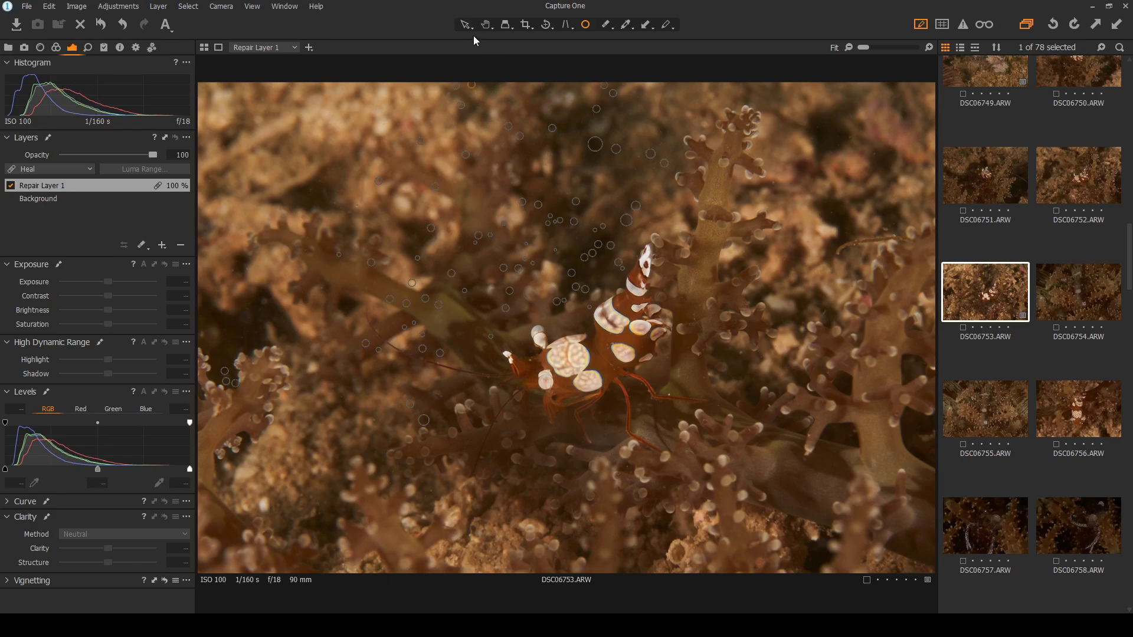
left_click(586, 25)
left_click(818, 127)
left_click(889, 153)
left_click(233, 271)
left_click(203, 335)
left_click(465, 27)
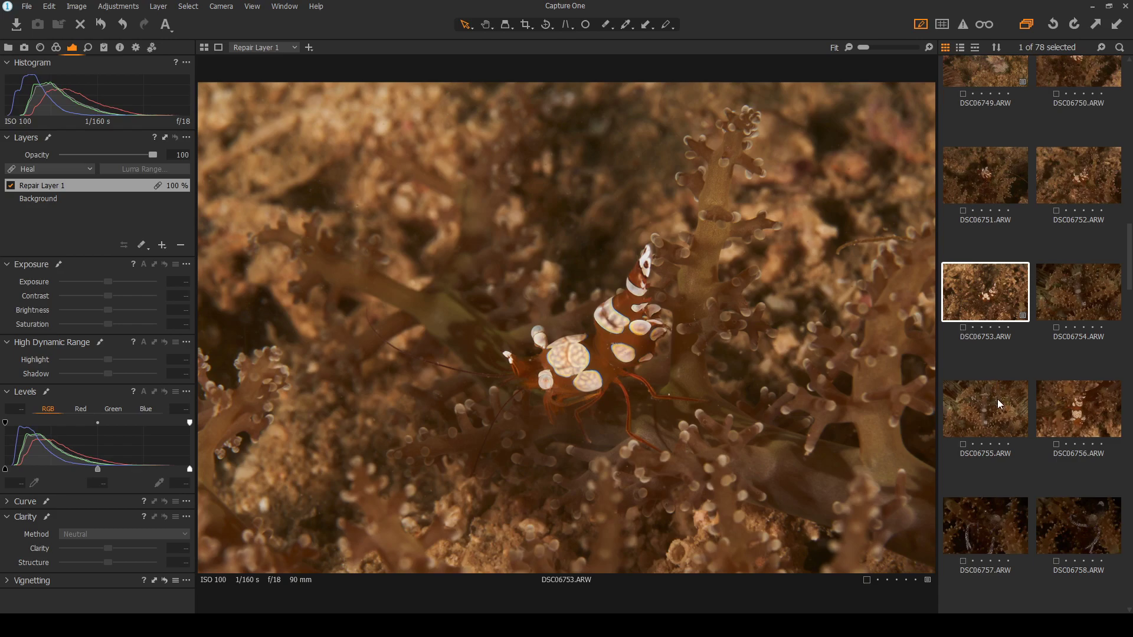
Give DSC06753 a blue colour tag and five stars, then view DSC06754 and DSC06755
key("9")
left_click(1010, 331)
left_click(1088, 293)
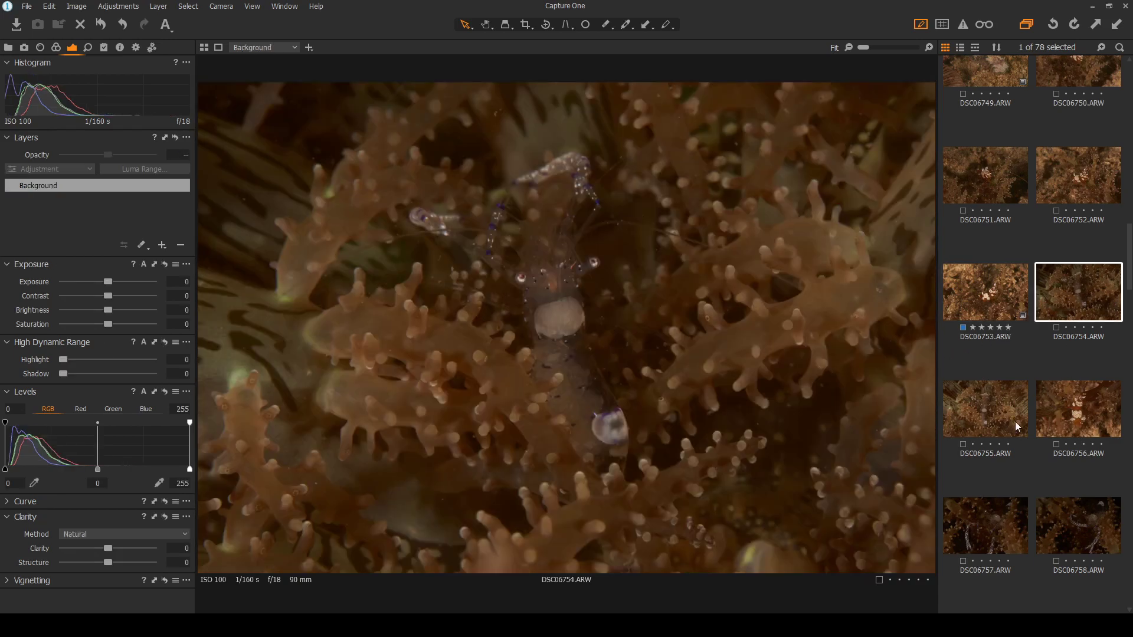
left_click(985, 413)
scroll(577, 263, "up", 1)
scroll(577, 264, "up", 1)
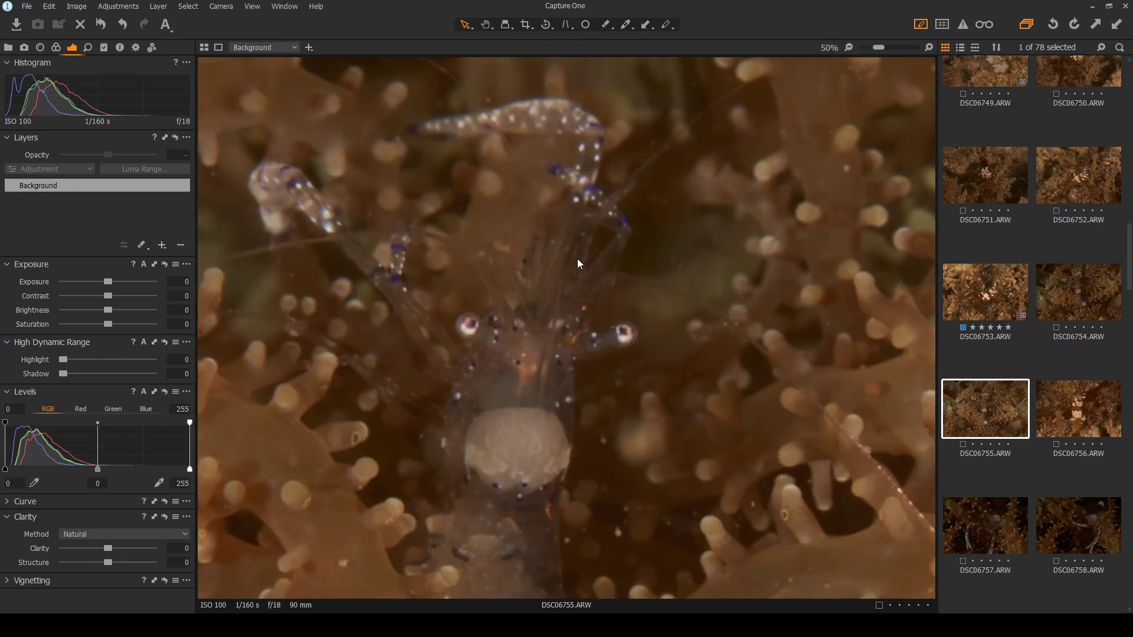
Compare DSC06754 and DSC06755 back and forth, ending on DSC06755
left_click(1073, 298)
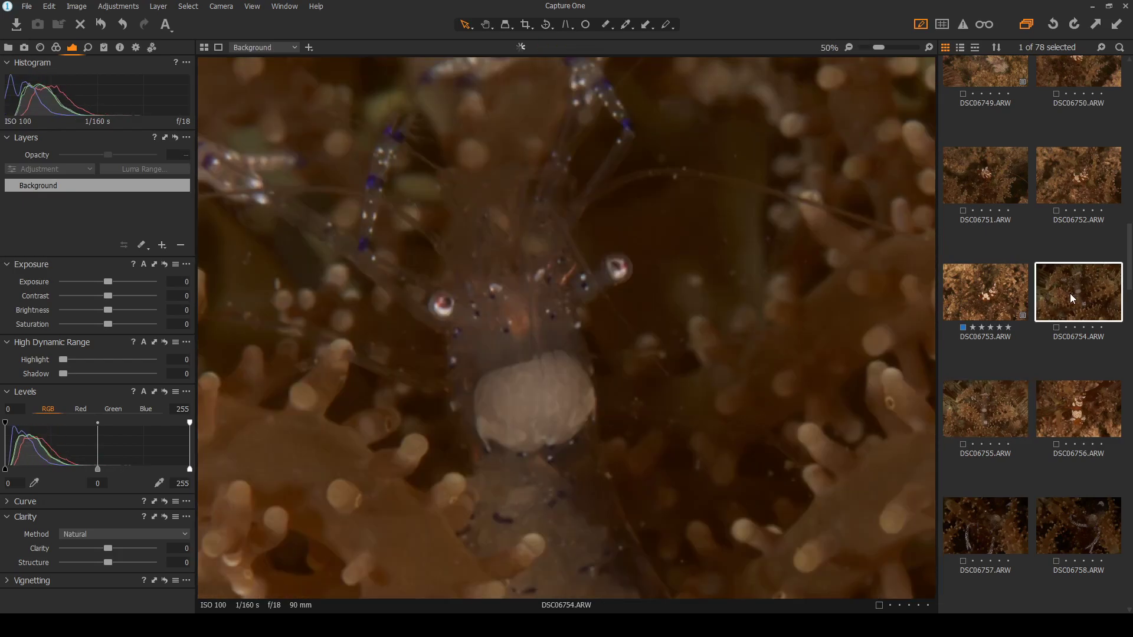
scroll(618, 314, "down", 2)
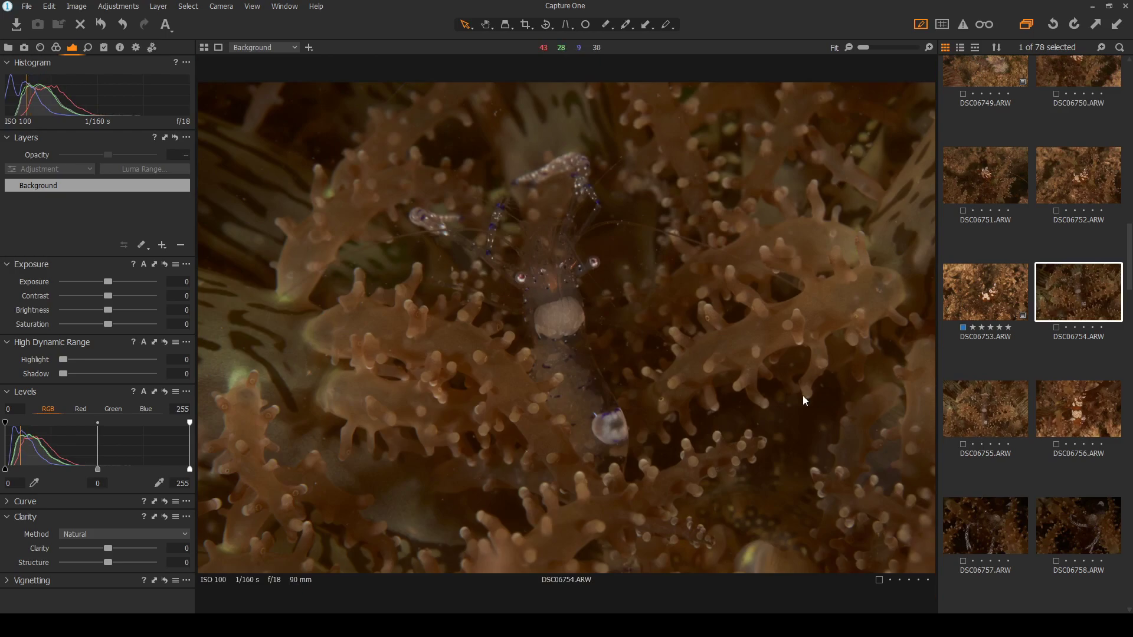
left_click(980, 411)
left_click(1082, 298)
left_click(984, 412)
scroll(515, 368, "up", 1)
scroll(515, 368, "up", 1)
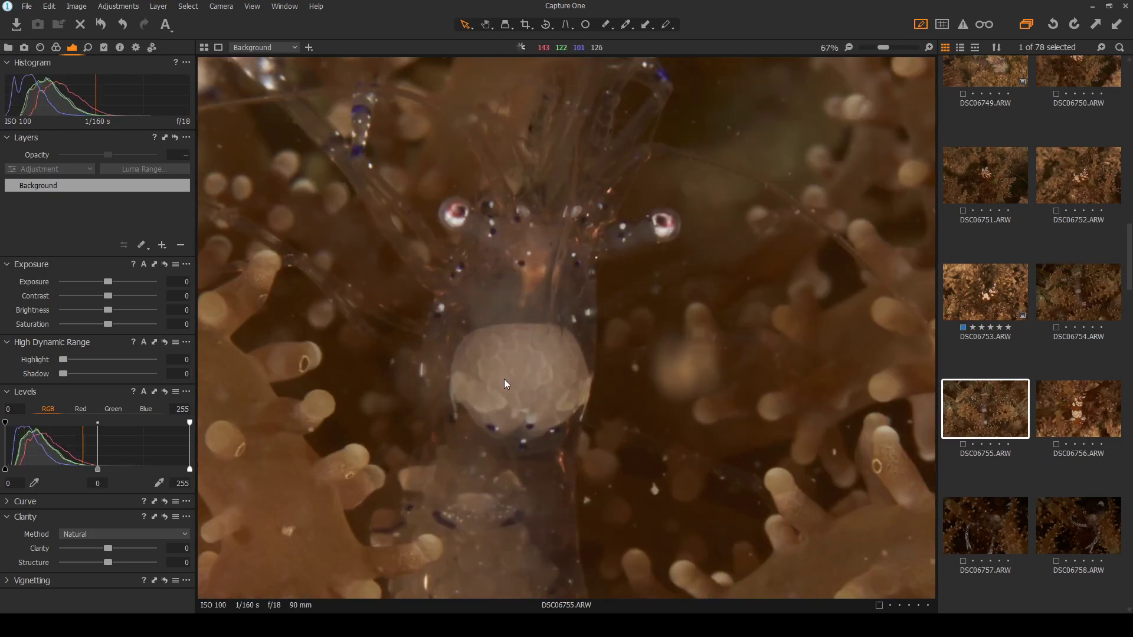
scroll(508, 369, "up", 2)
scroll(512, 373, "down", 3)
scroll(536, 385, "down", 4)
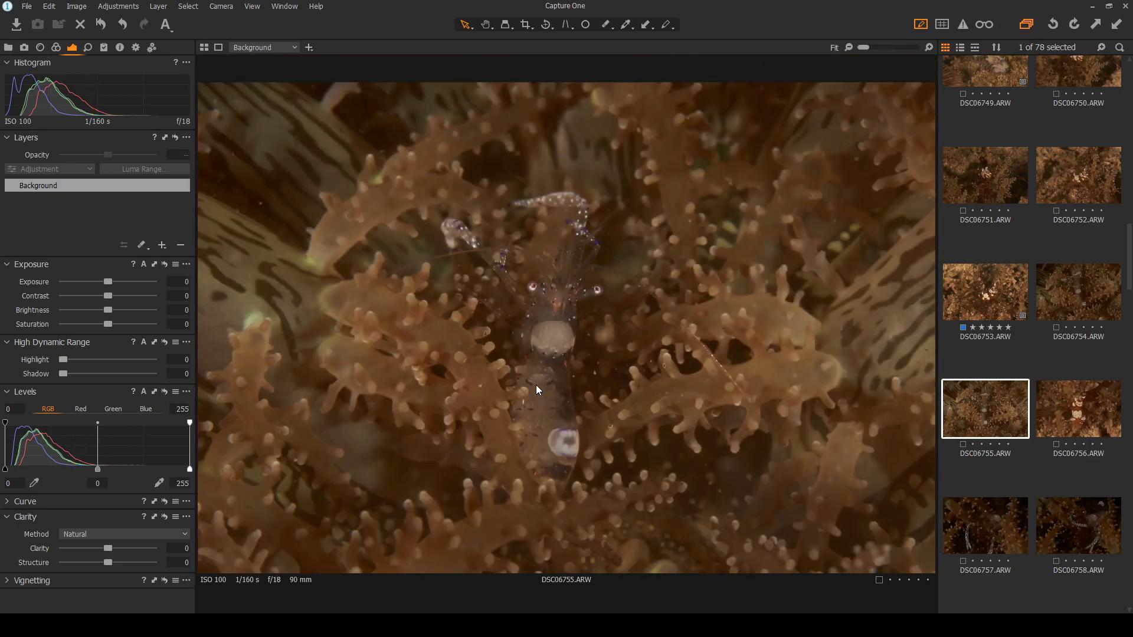
left_click(1063, 290)
left_click(993, 415)
left_click(1049, 322)
left_click(986, 413)
Review DSC06757, DSC06758 and DSC06759, then return to DSC06754
left_click(986, 529)
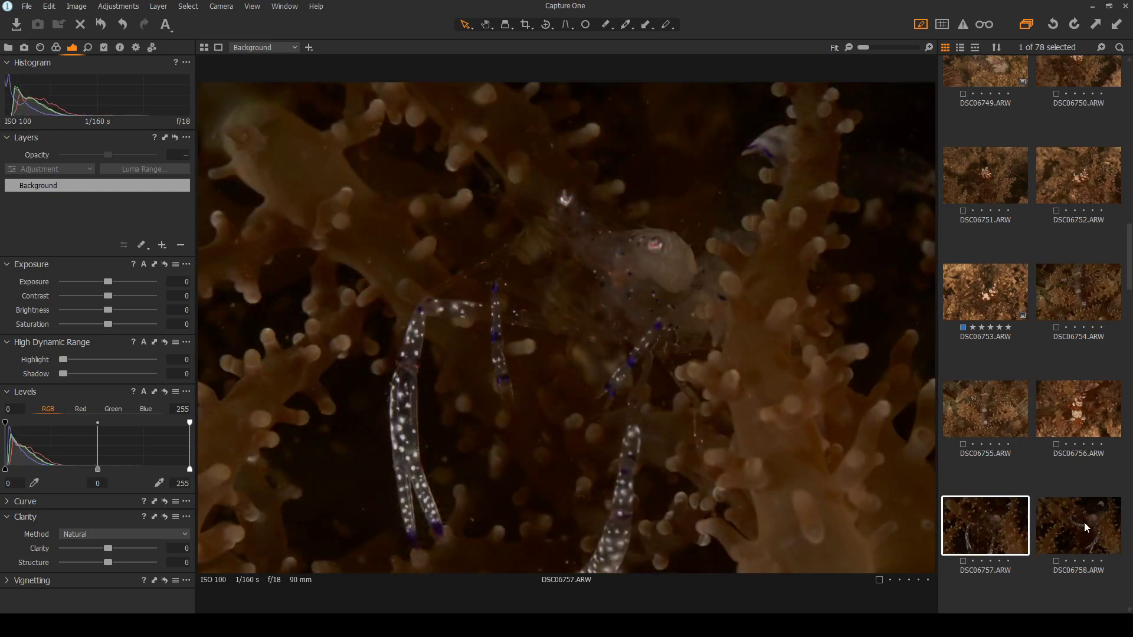
left_click(1090, 525)
left_click(978, 519)
scroll(668, 208, "up", 2)
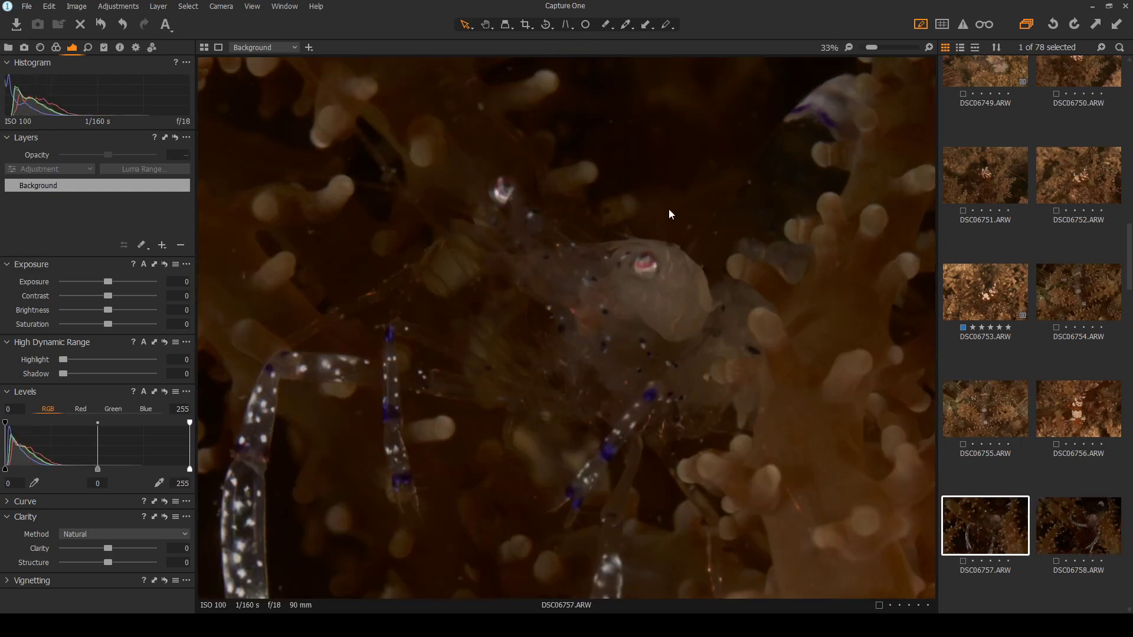
scroll(585, 286, "down", 2)
scroll(1059, 428, "down", 2)
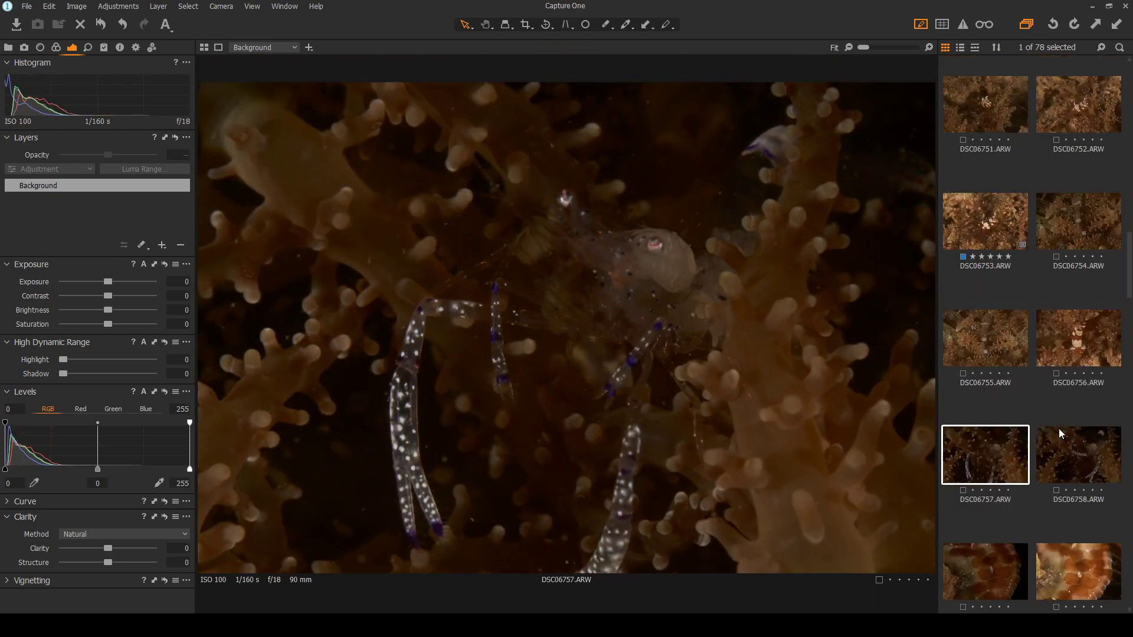
left_click(1009, 500)
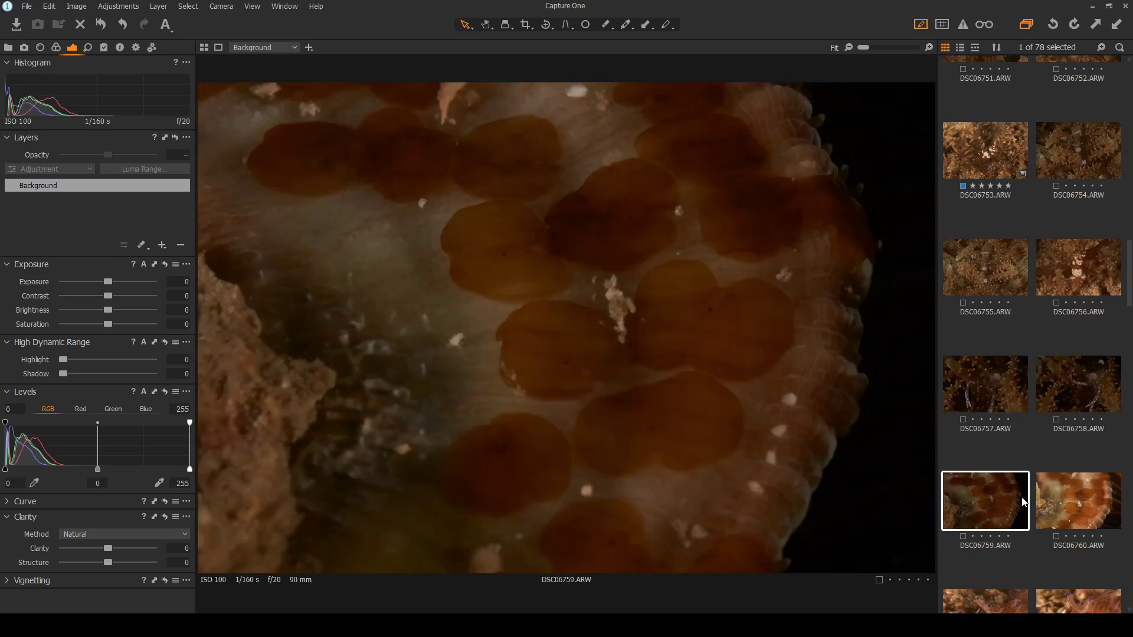
left_click(1068, 387)
scroll(1067, 388, "up", 1)
scroll(1062, 366, "up", 1)
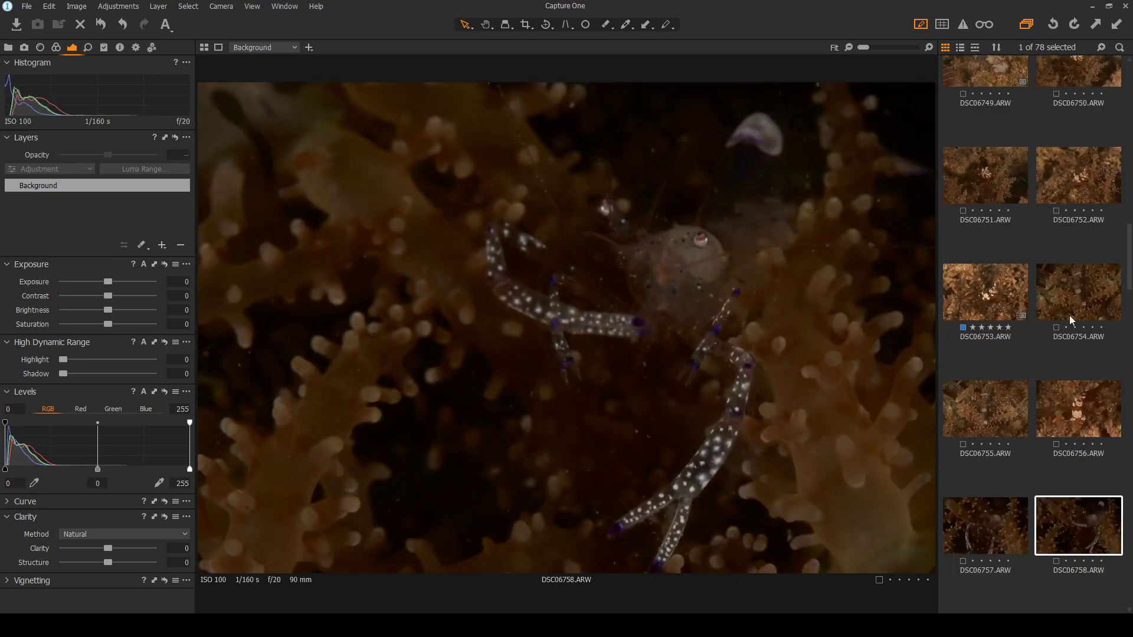
left_click(1047, 306)
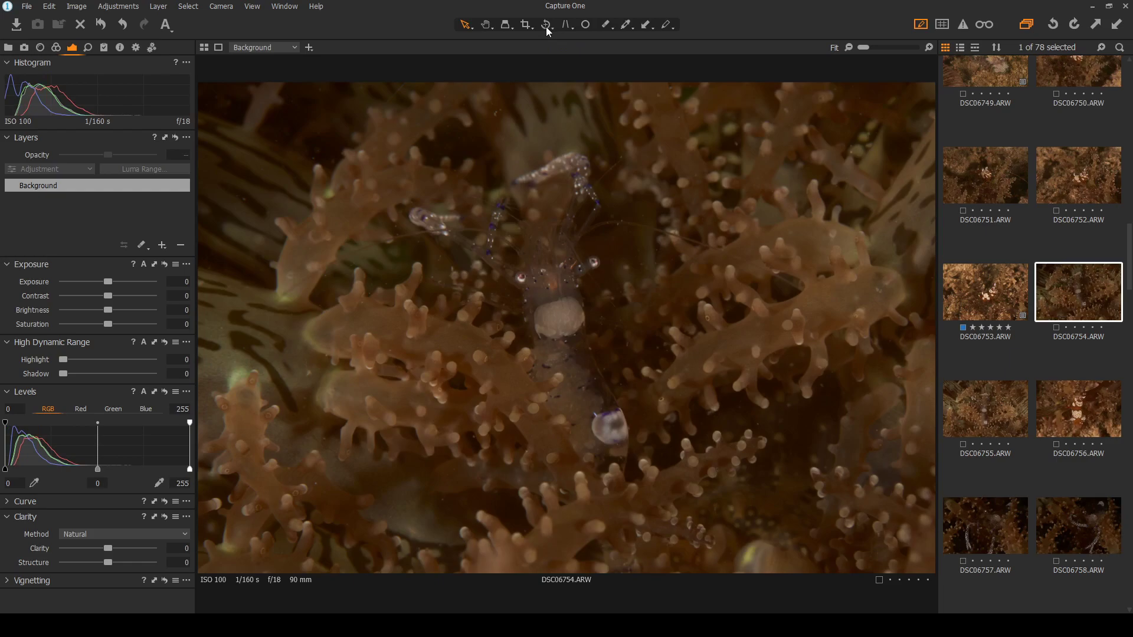
Rotate DSC06754 in quarter turns until it sits in portrait orientation
left_click(570, 64)
left_click(589, 241)
left_click(589, 240)
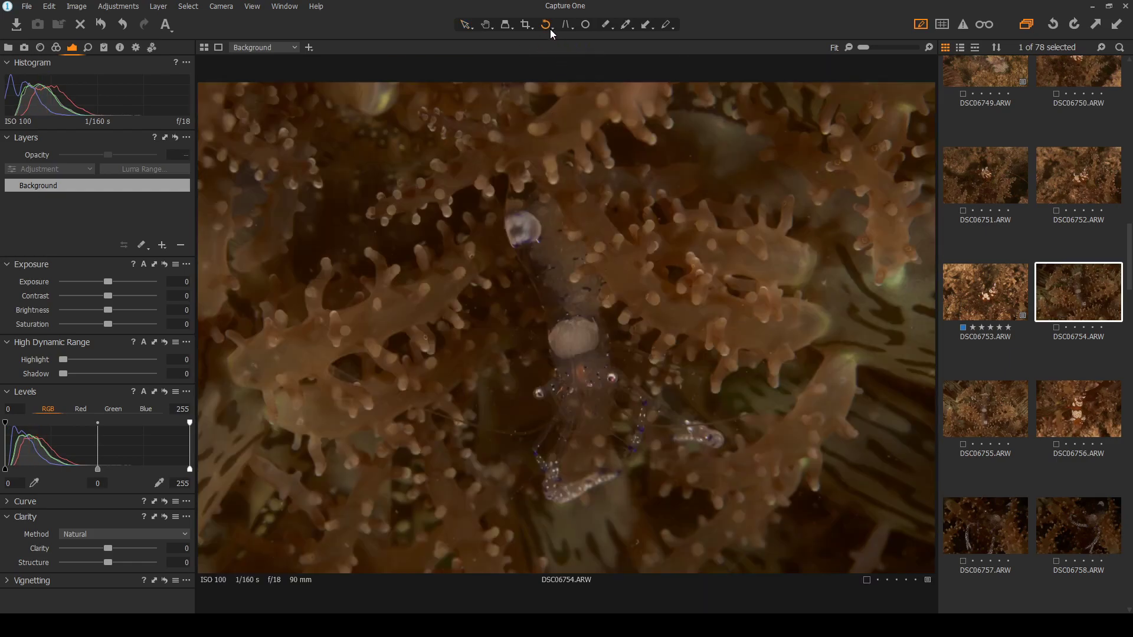
left_click(652, 229)
left_click(591, 326)
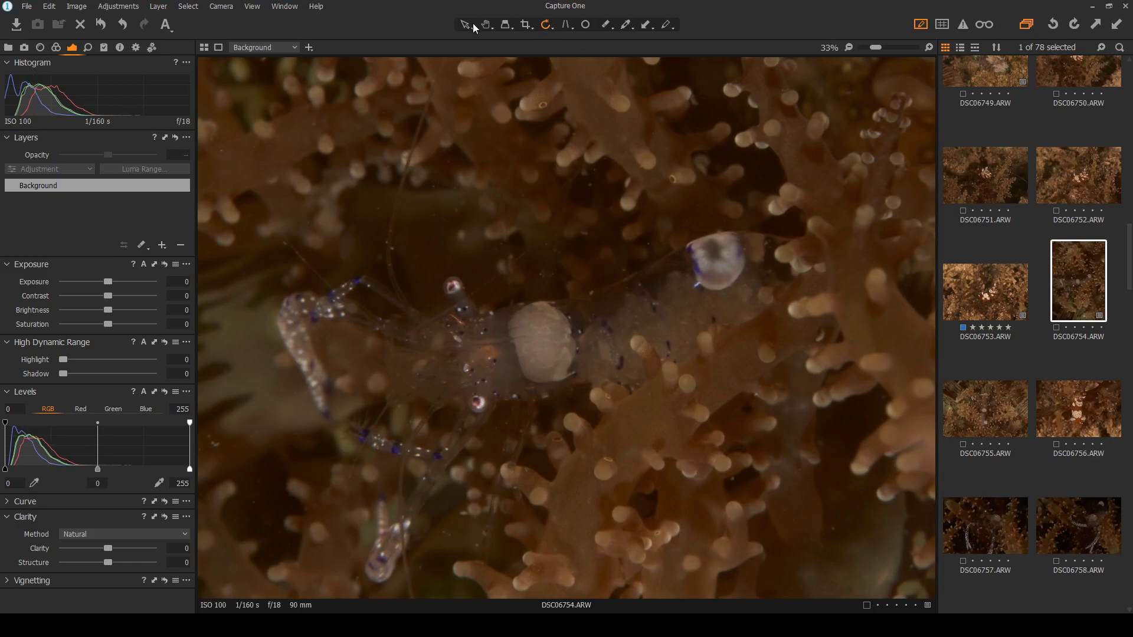
left_click(551, 225)
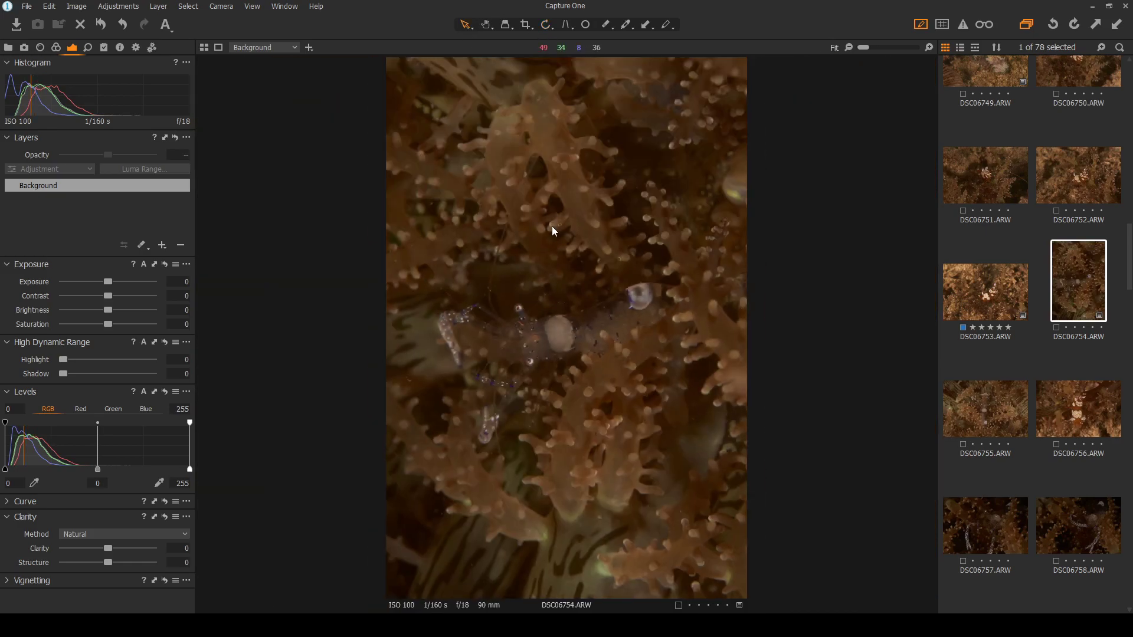
Open DSC06755, turn it to portrait, and compare it against DSC06754
left_click(975, 409)
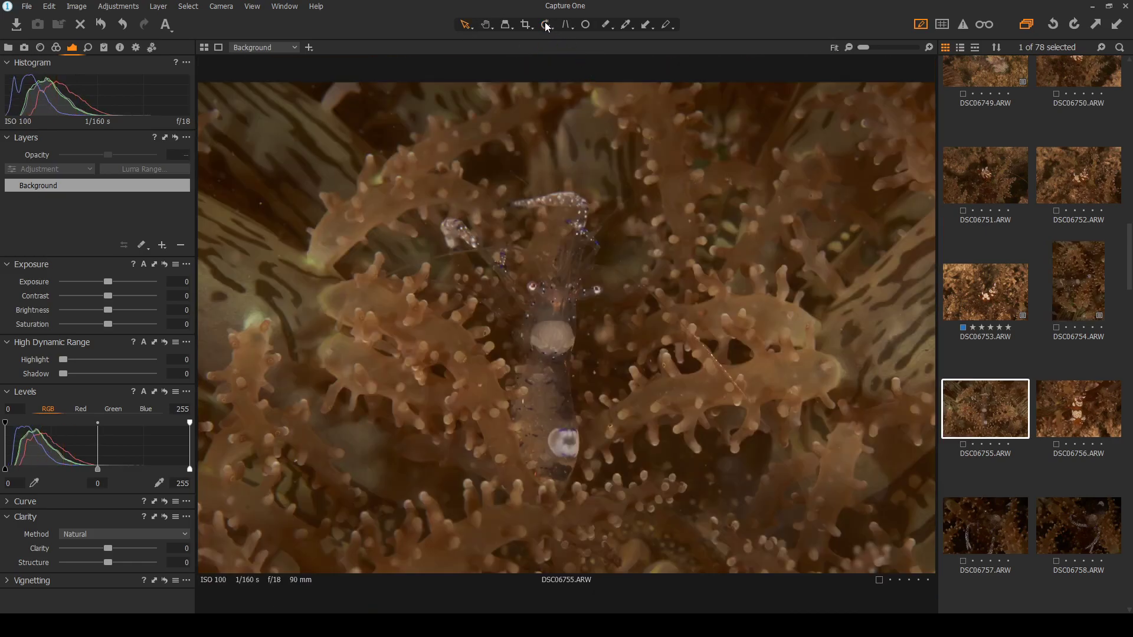
left_click(568, 62)
left_click(558, 261)
left_click(464, 25)
scroll(531, 258, "up", 2)
scroll(608, 496, "down", 2)
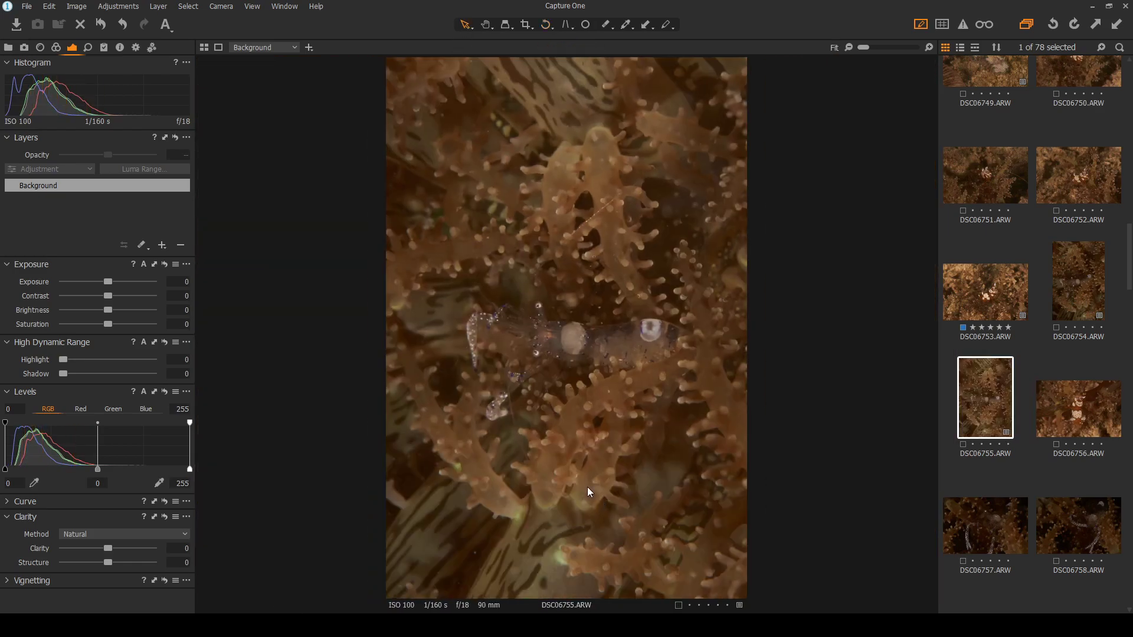
scroll(590, 421, "up", 2)
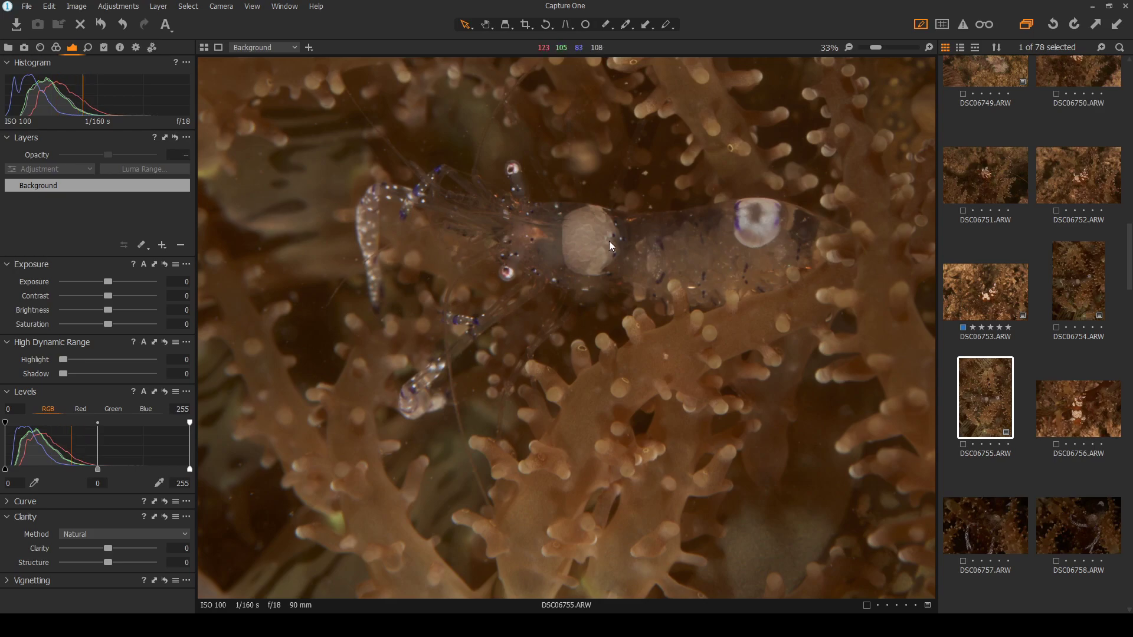
scroll(759, 262, "up", 3)
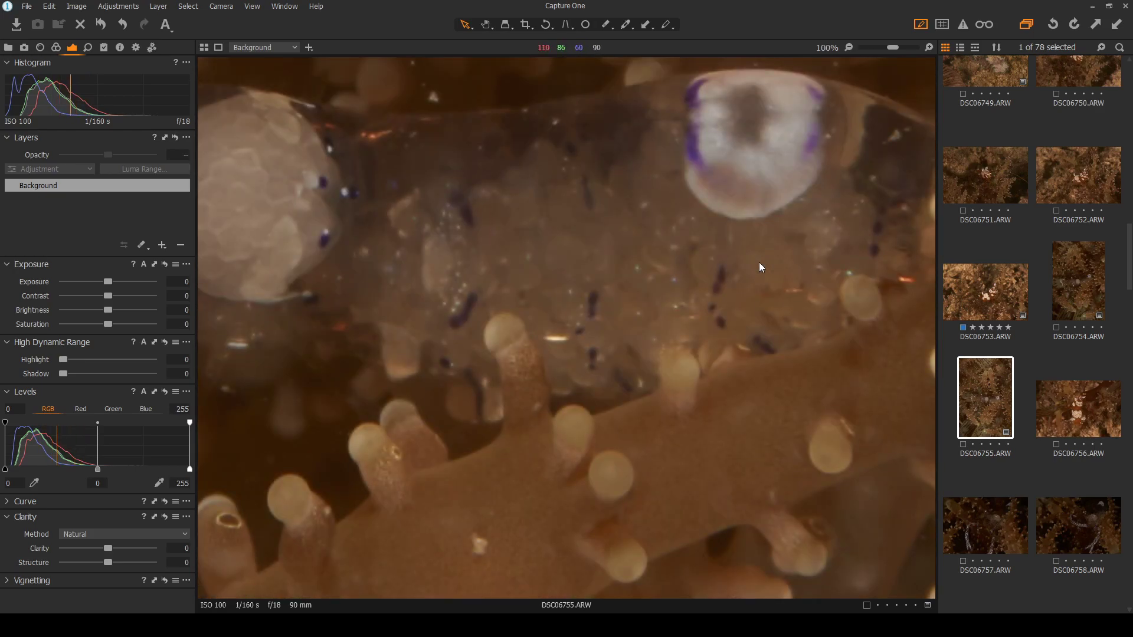
scroll(759, 262, "down", 1)
left_click(1077, 283)
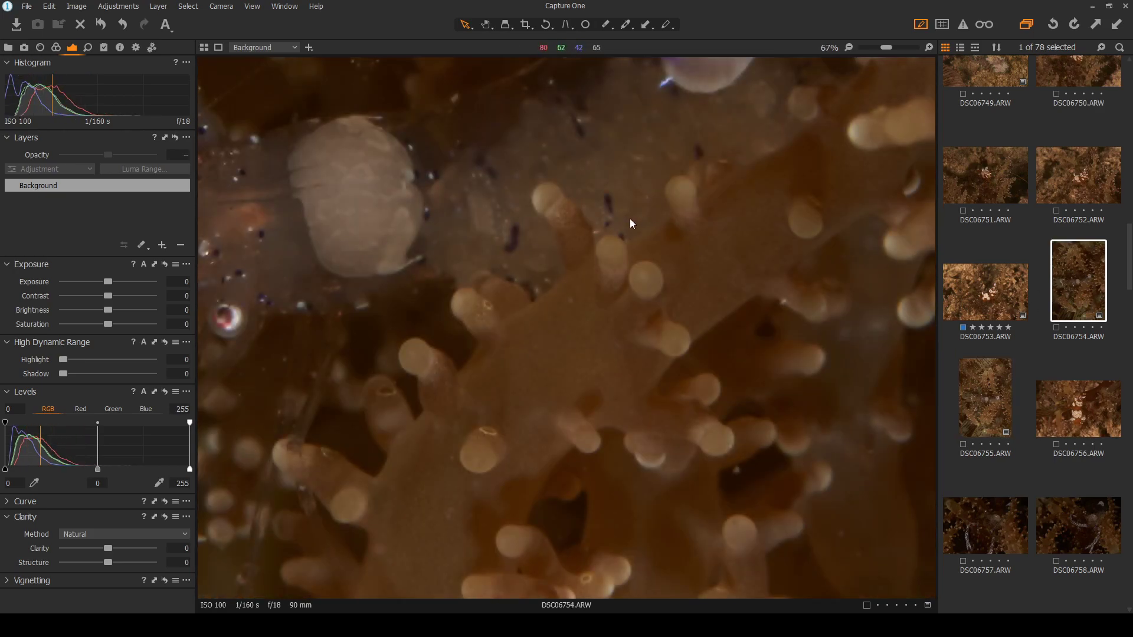
left_click(994, 399)
scroll(553, 232, "down", 1)
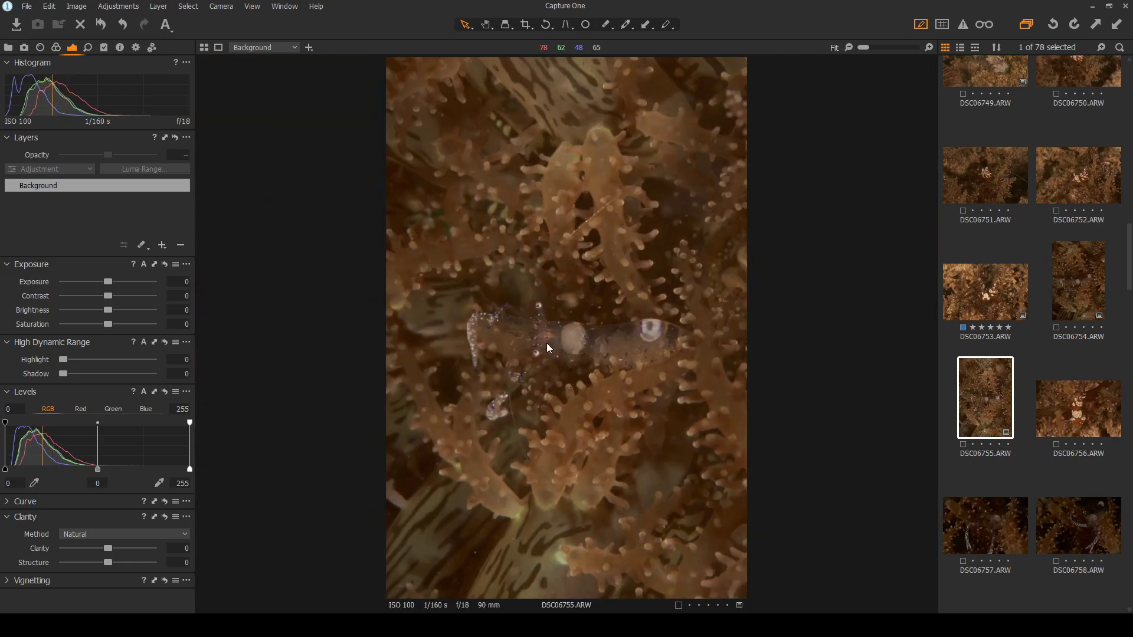
Try further rotations on DSC06755, return it to landscape, and restore the Select tool
left_click(546, 24)
left_click(579, 158)
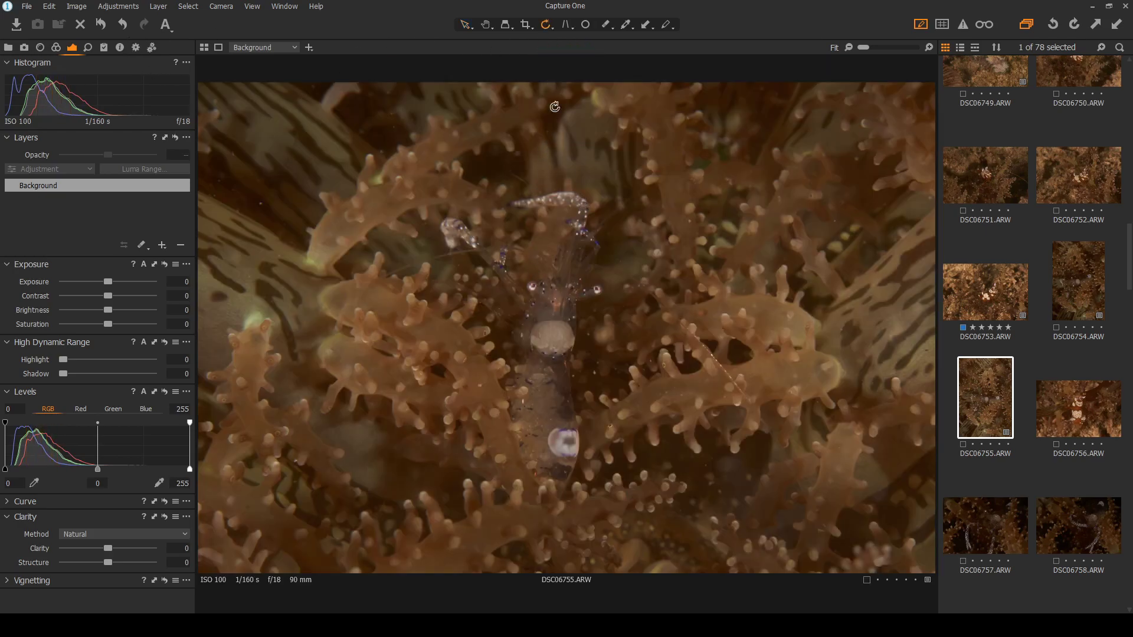
double_click(567, 255)
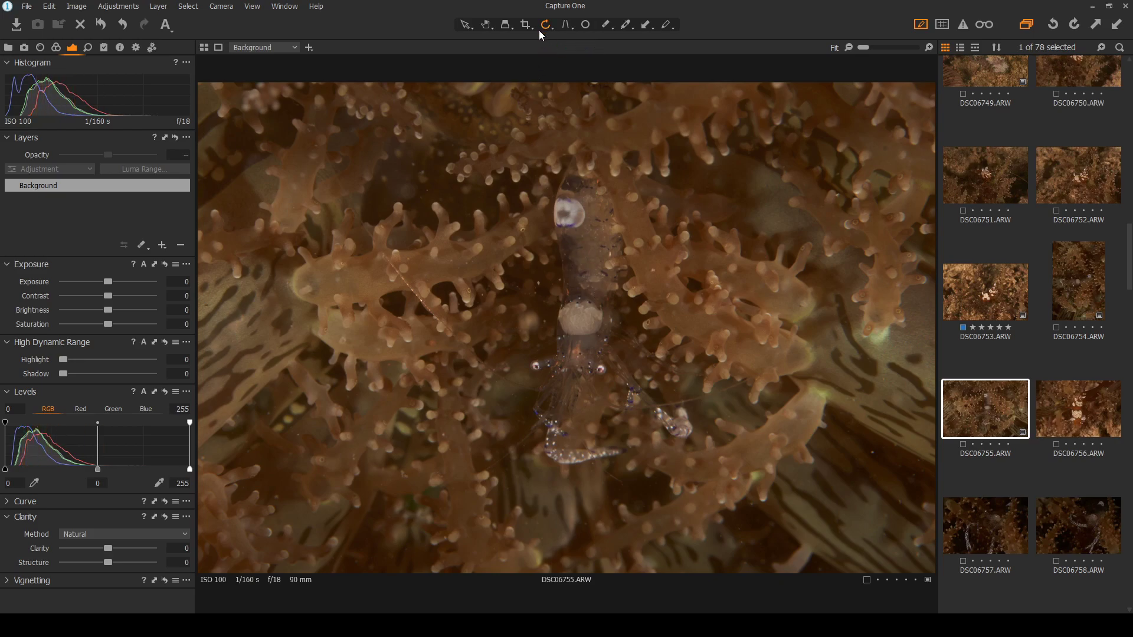
left_click(616, 241)
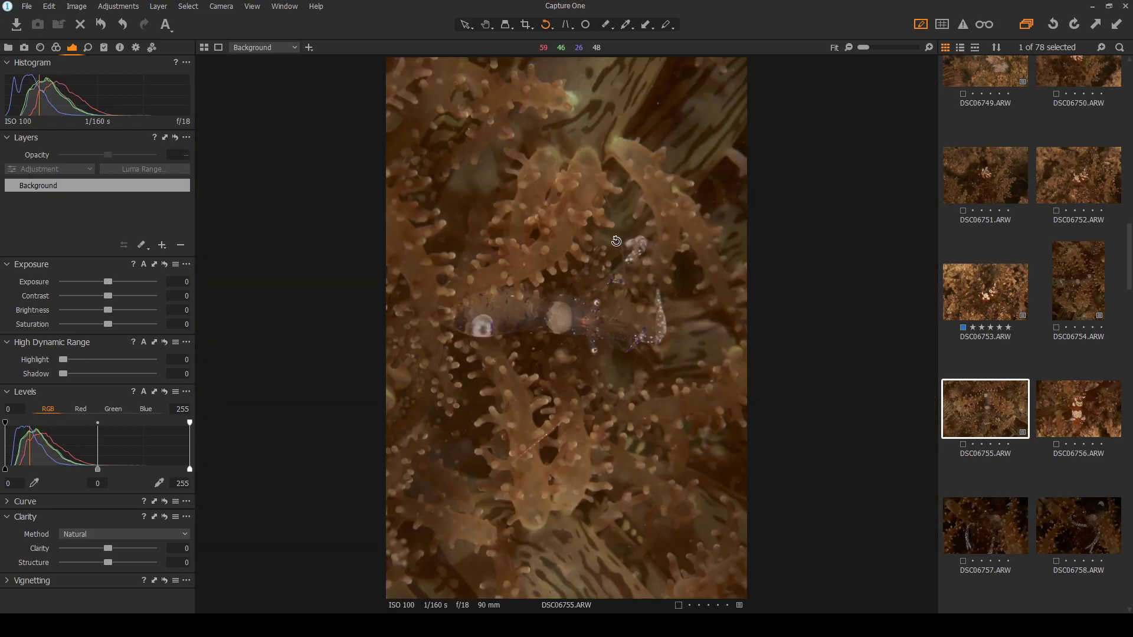
left_click(616, 240)
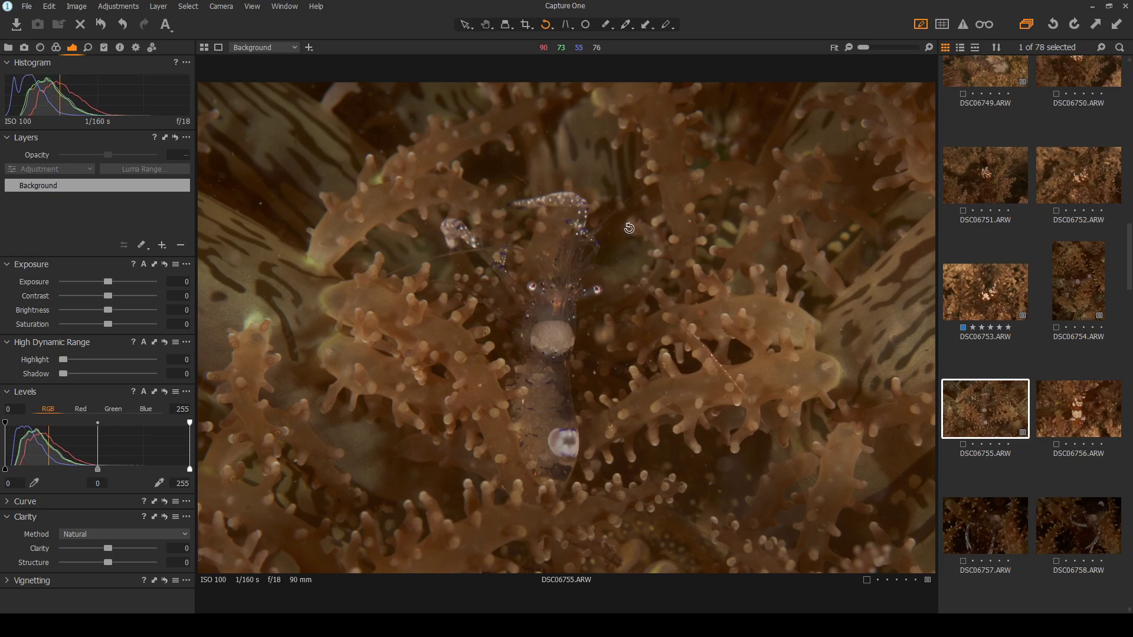
left_click(629, 228)
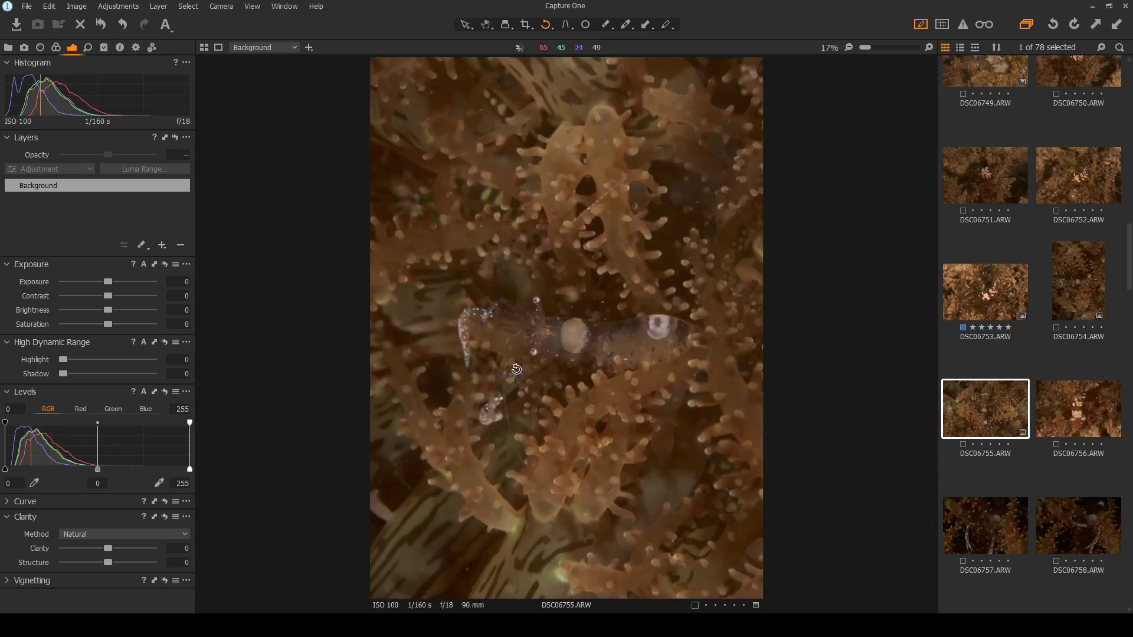
scroll(516, 368, "up", 2)
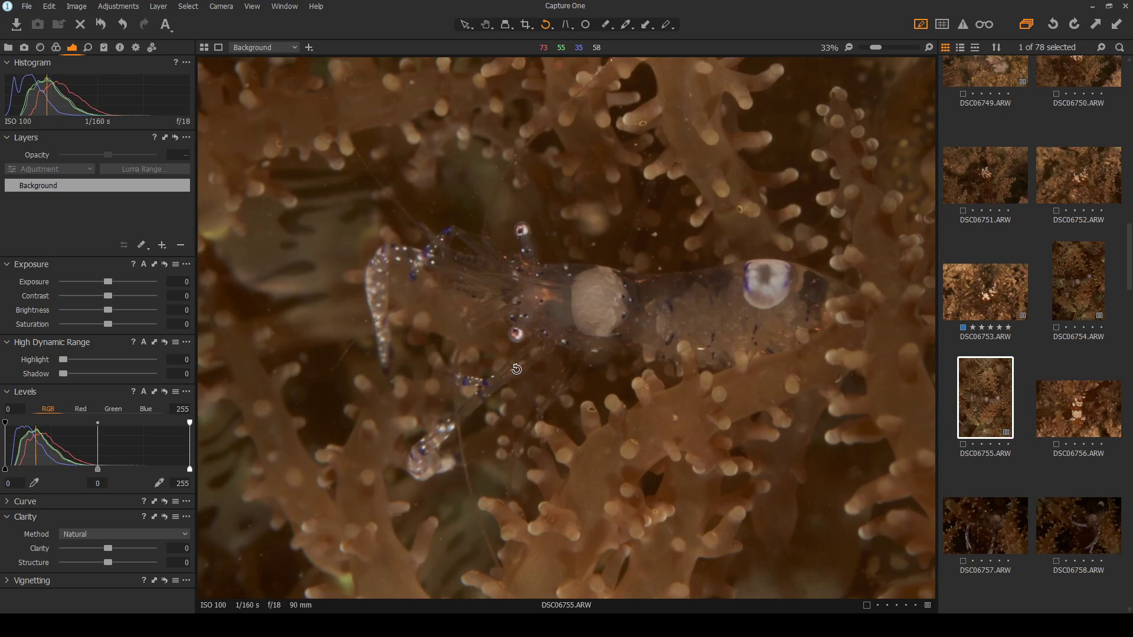
scroll(517, 368, "down", 2)
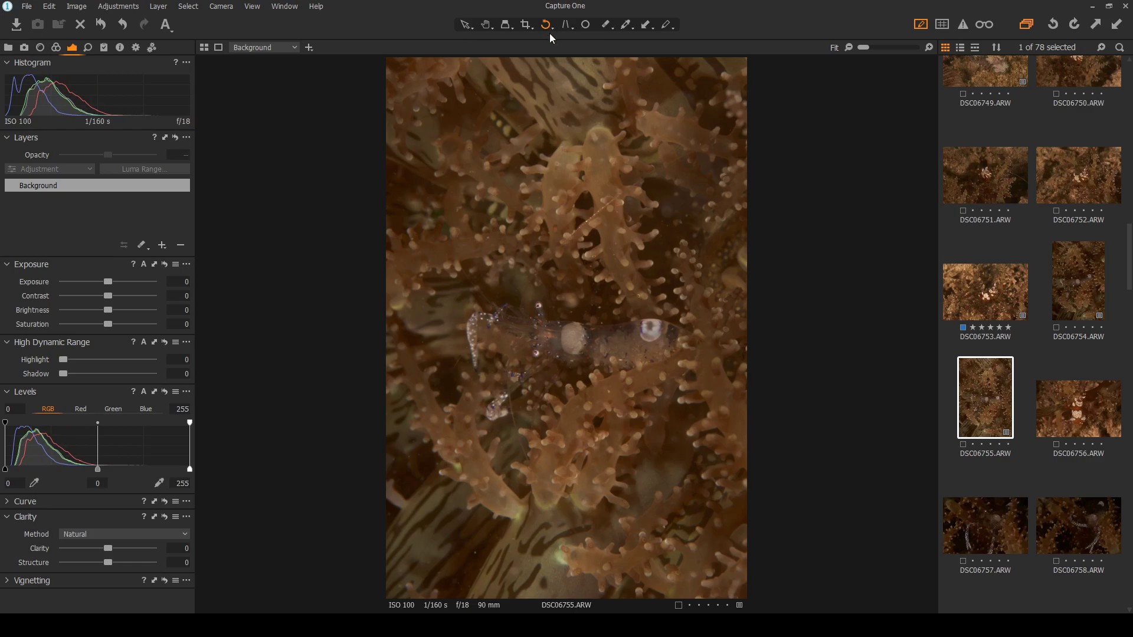
left_click(574, 74)
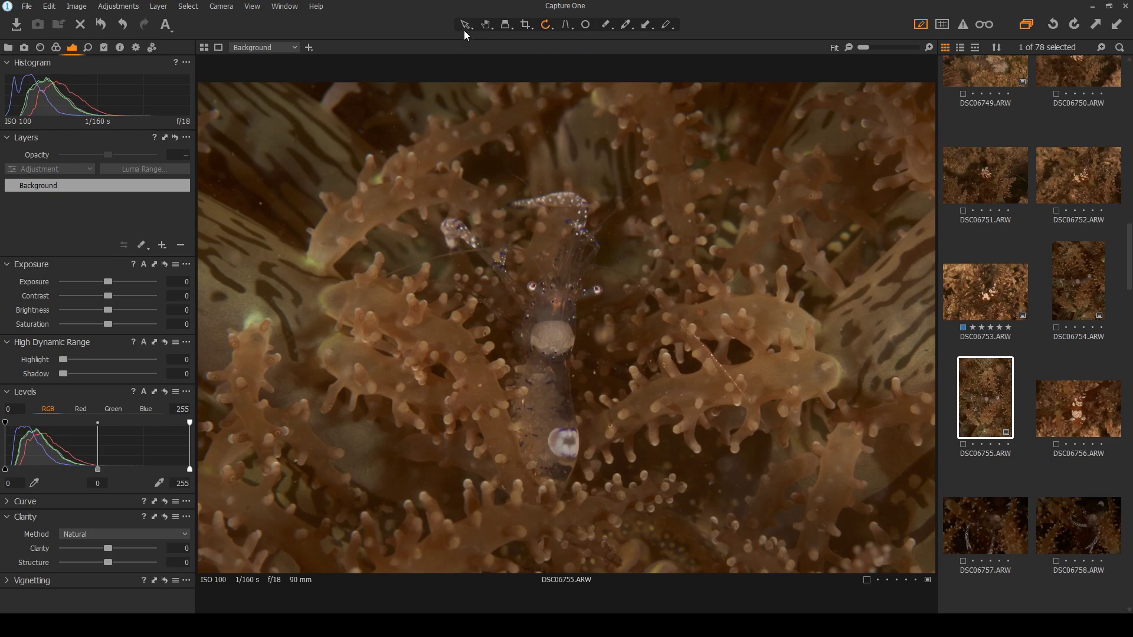
left_click(464, 26)
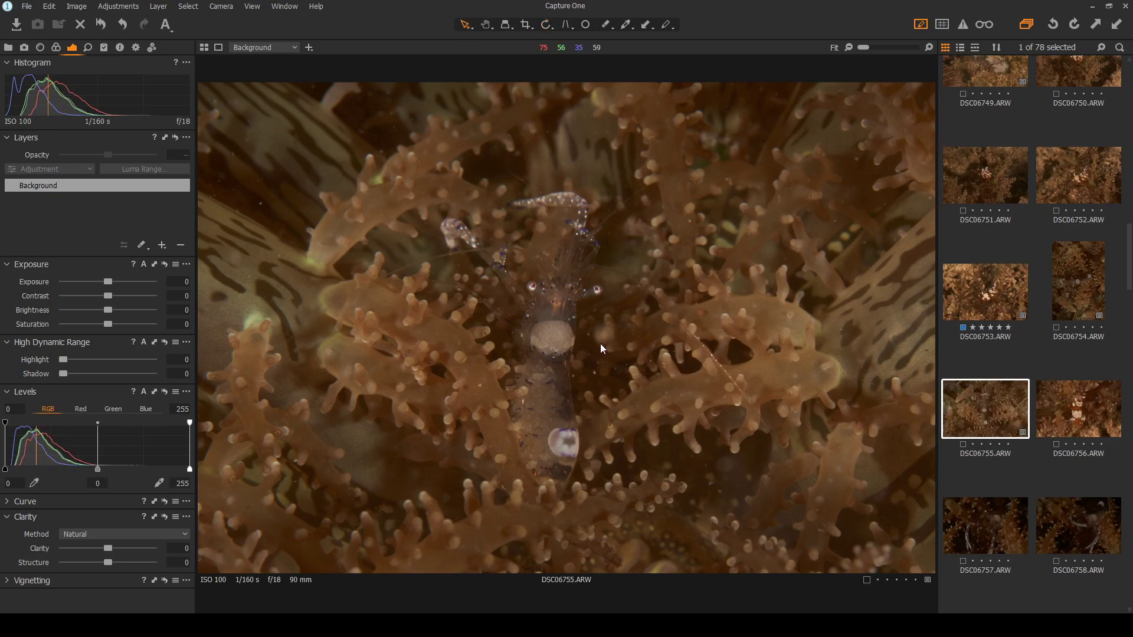
scroll(555, 354, "up", 2)
scroll(552, 354, "up", 1)
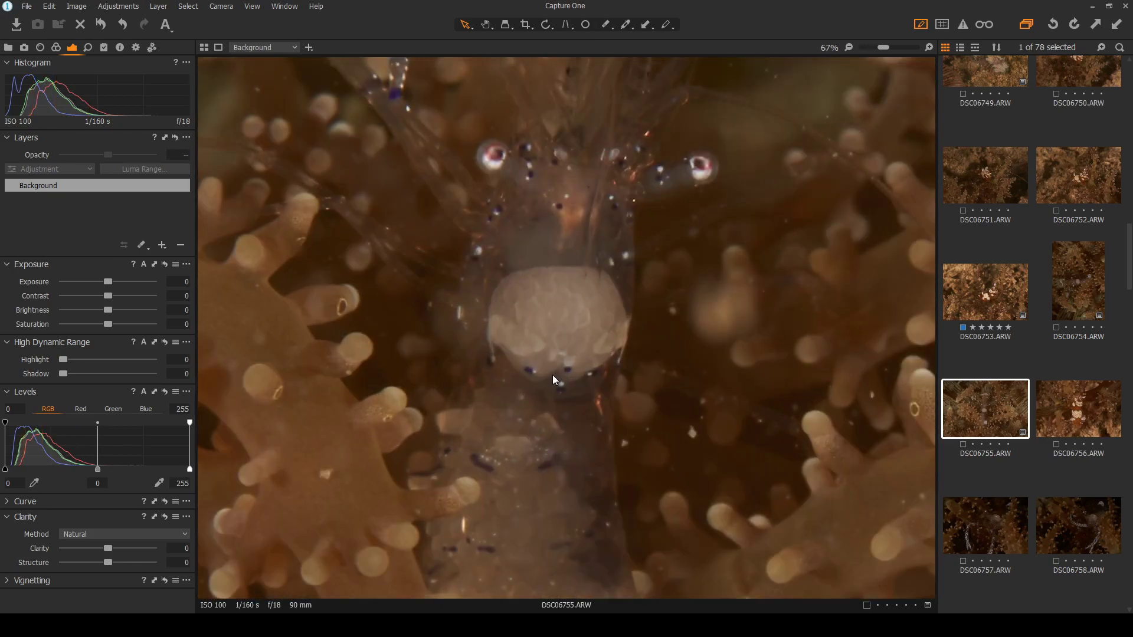
scroll(548, 386, "down", 3)
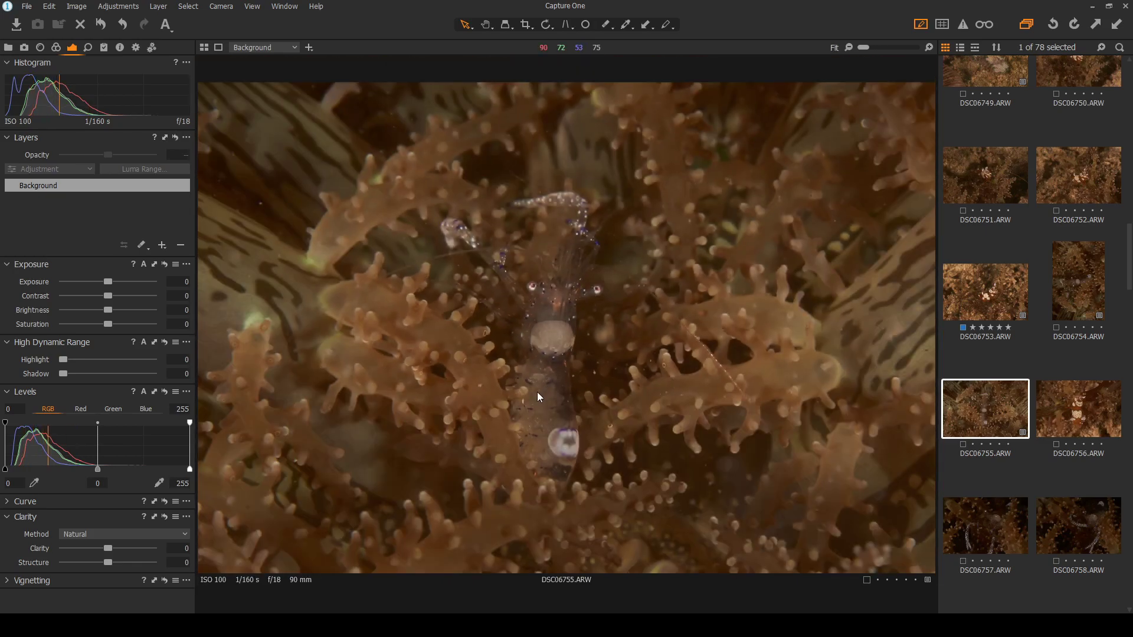
scroll(535, 360, "up", 2)
scroll(543, 231, "down", 2)
scroll(1035, 383, "down", 1)
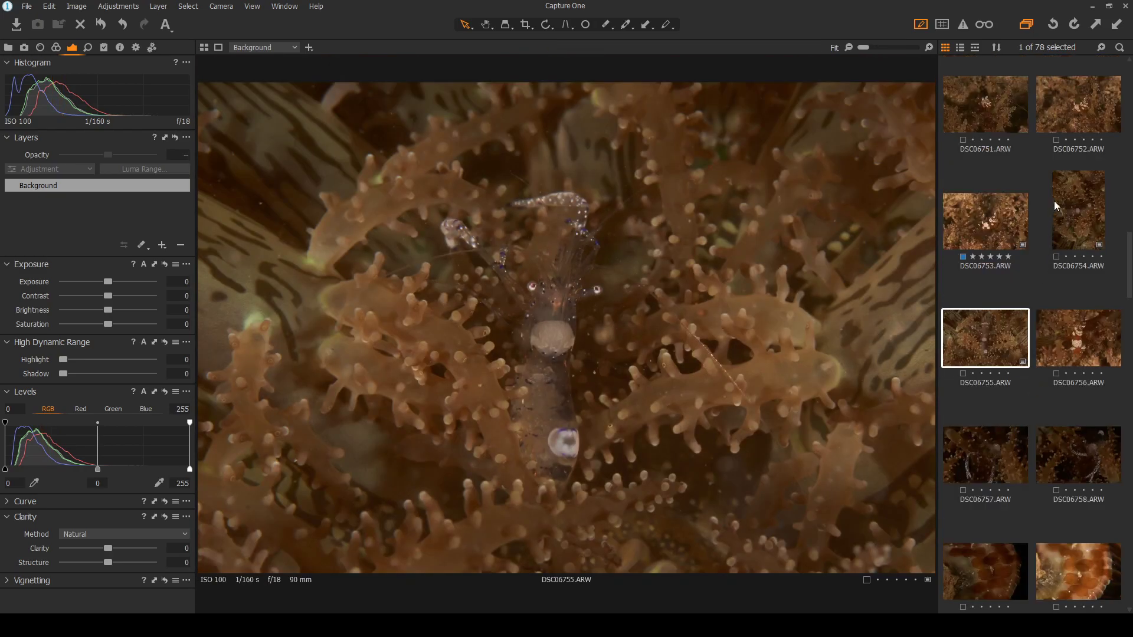
Flip between DSC06754, DSC06755, DSC06757 and DSC06758 to compare, settling on DSC06757
left_click(1079, 229)
left_click(989, 357)
left_click(1081, 210)
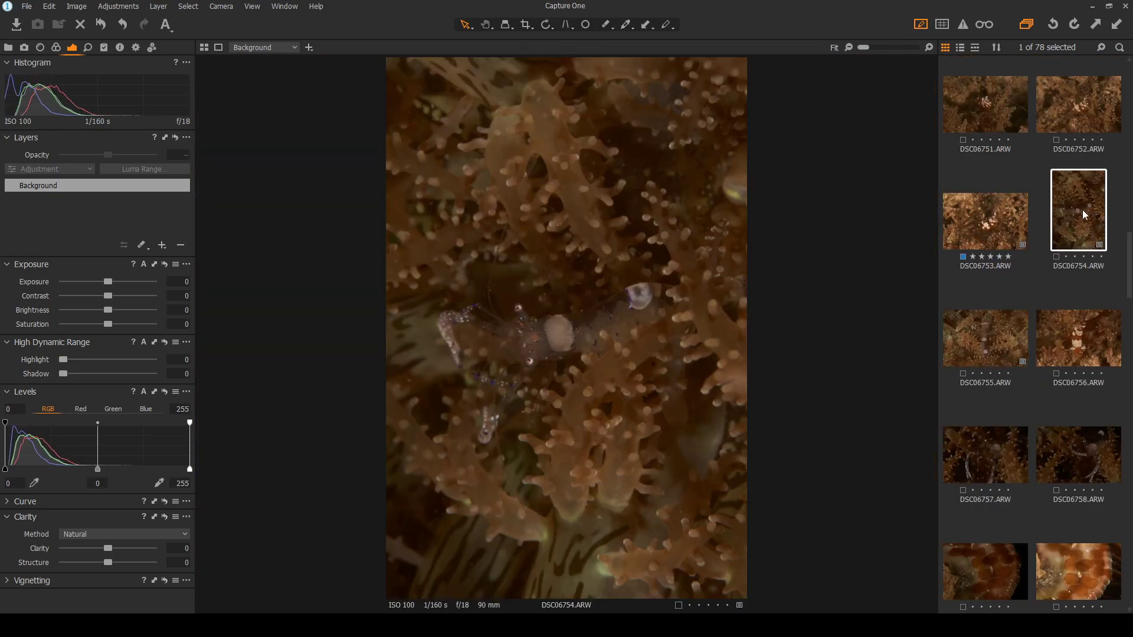
left_click(996, 333)
left_click(965, 450)
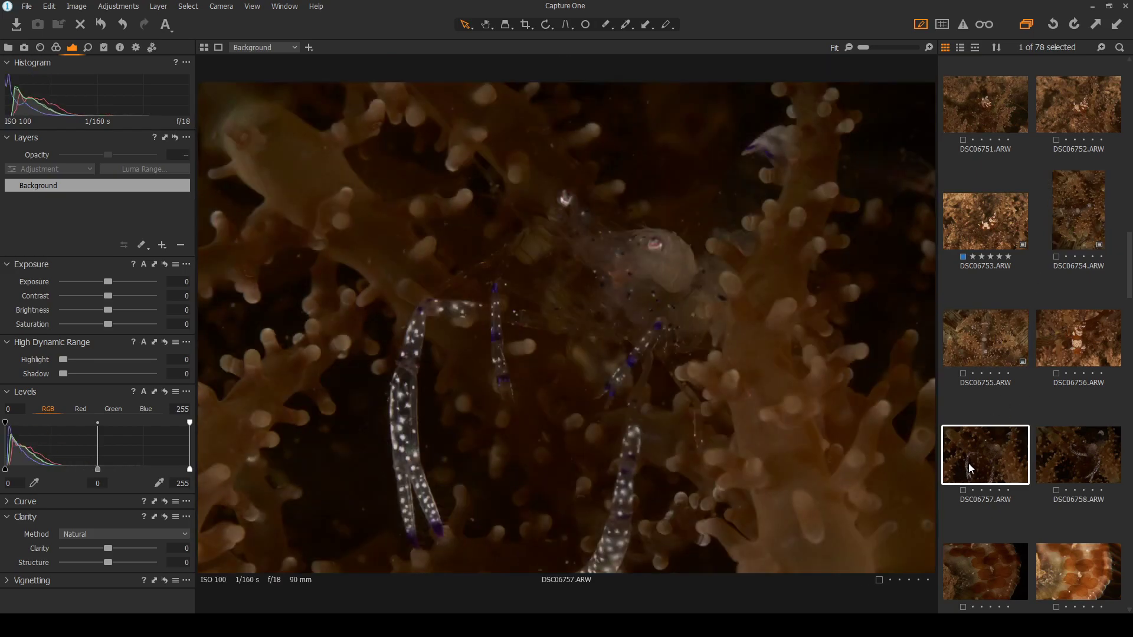
left_click(1078, 458)
left_click(992, 463)
left_click(1059, 460)
left_click(963, 456)
Give DSC06757 contrast 14 and shadows 62, with exposure reset to 0
left_click_drag(112, 296, 123, 294)
mouse_move(63, 374)
left_mouse_down()
mouse_move(122, 373)
mouse_move(53, 376)
left_mouse_up()
left_click_drag(107, 285, 123, 296)
left_click(165, 264)
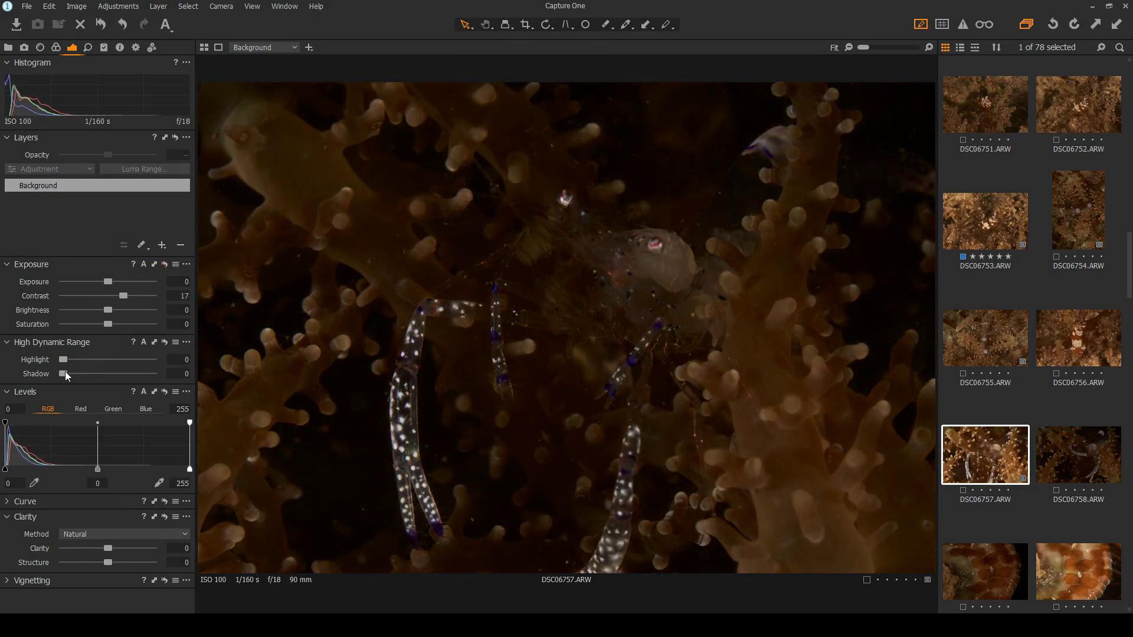
left_click_drag(63, 373, 120, 373)
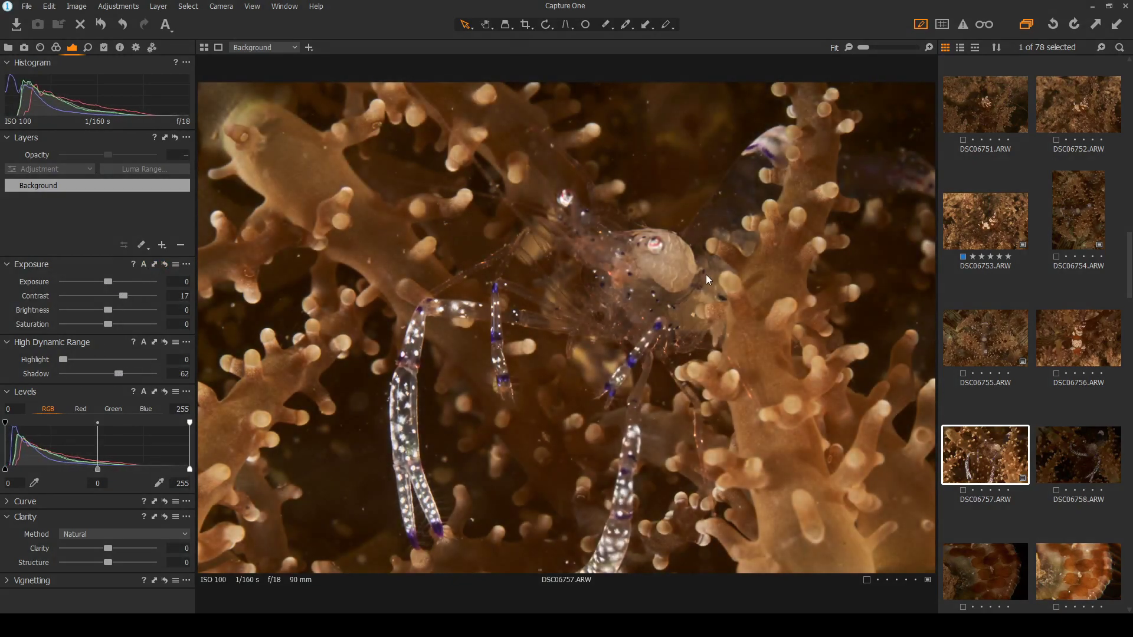
Set DSC06758's shadows to 63 and contrast to 14
left_click(1091, 463)
left_click_drag(62, 373, 120, 373)
left_click_drag(109, 297, 122, 298)
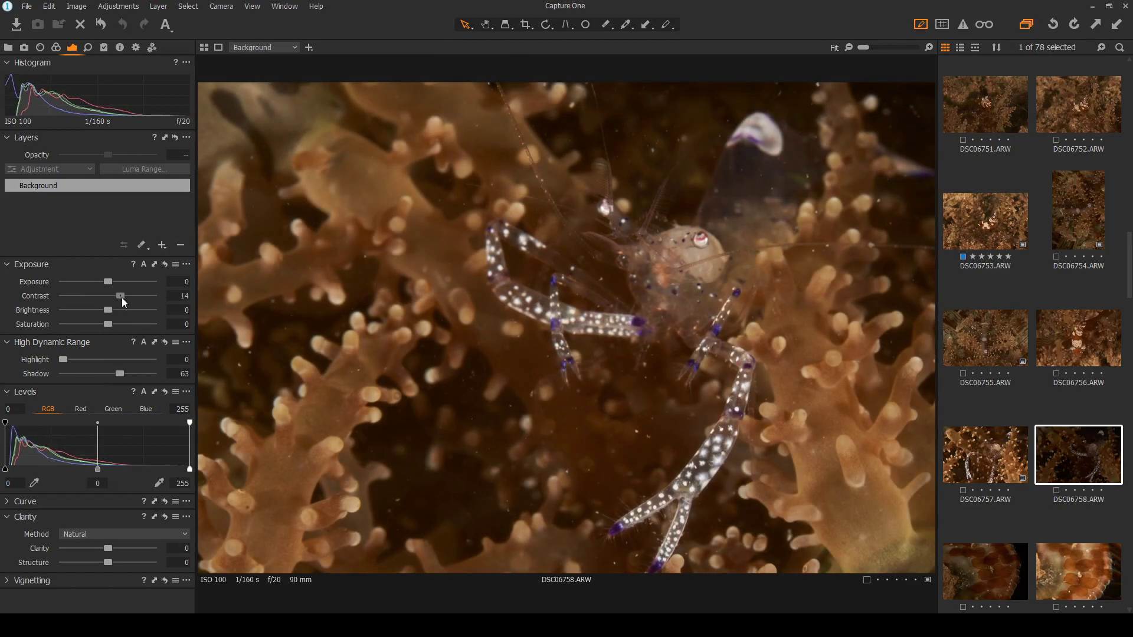
Zoom in on the shrimp while switching between DSC06758 and DSC06757
left_click(1011, 466)
left_click(1066, 451)
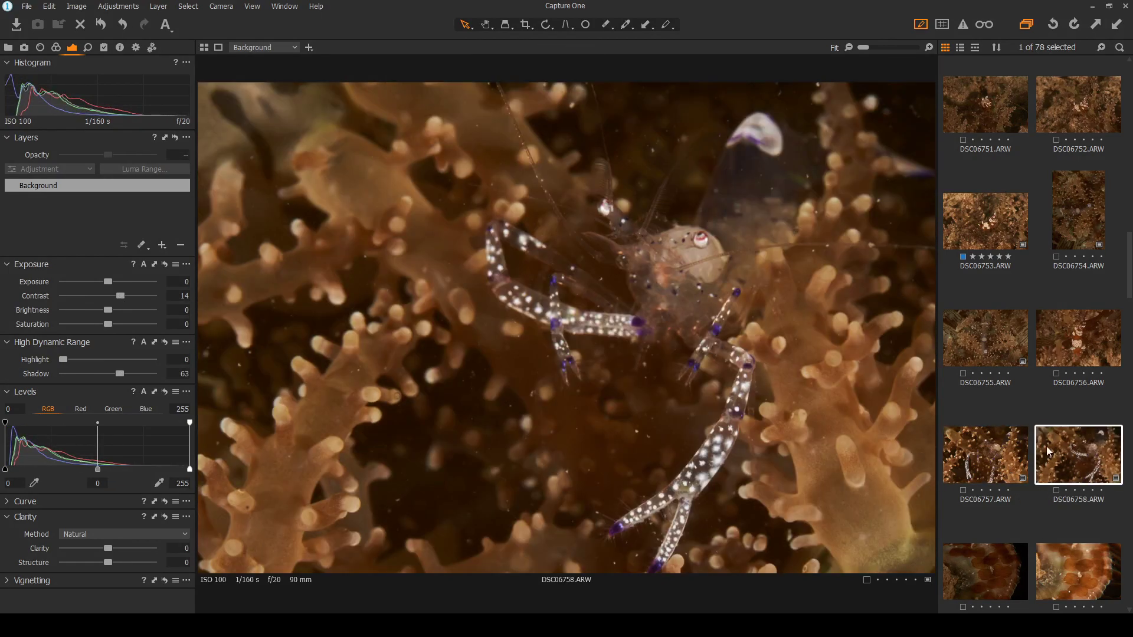
scroll(661, 317, "up", 2)
scroll(676, 328, "up", 1)
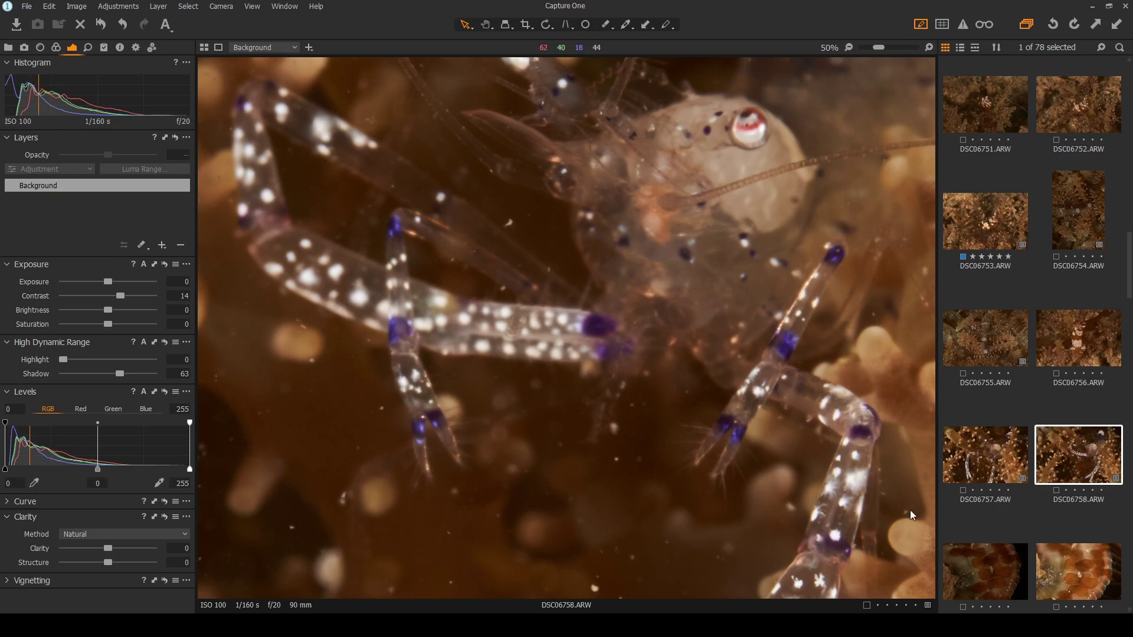
left_click(964, 453)
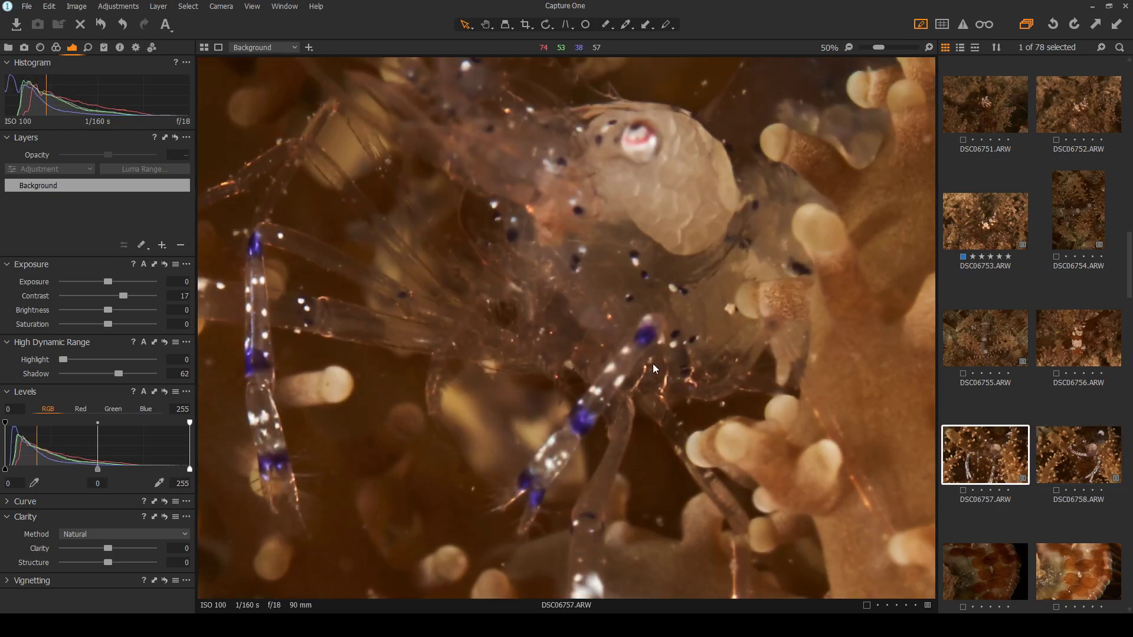
scroll(653, 363, "down", 1)
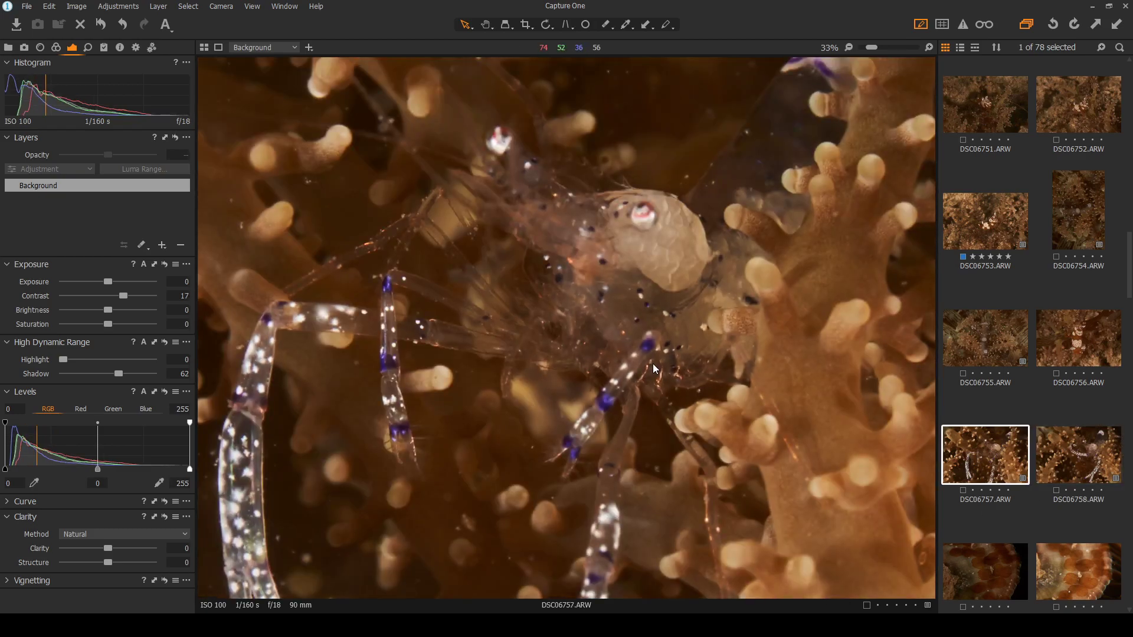
scroll(653, 363, "down", 2)
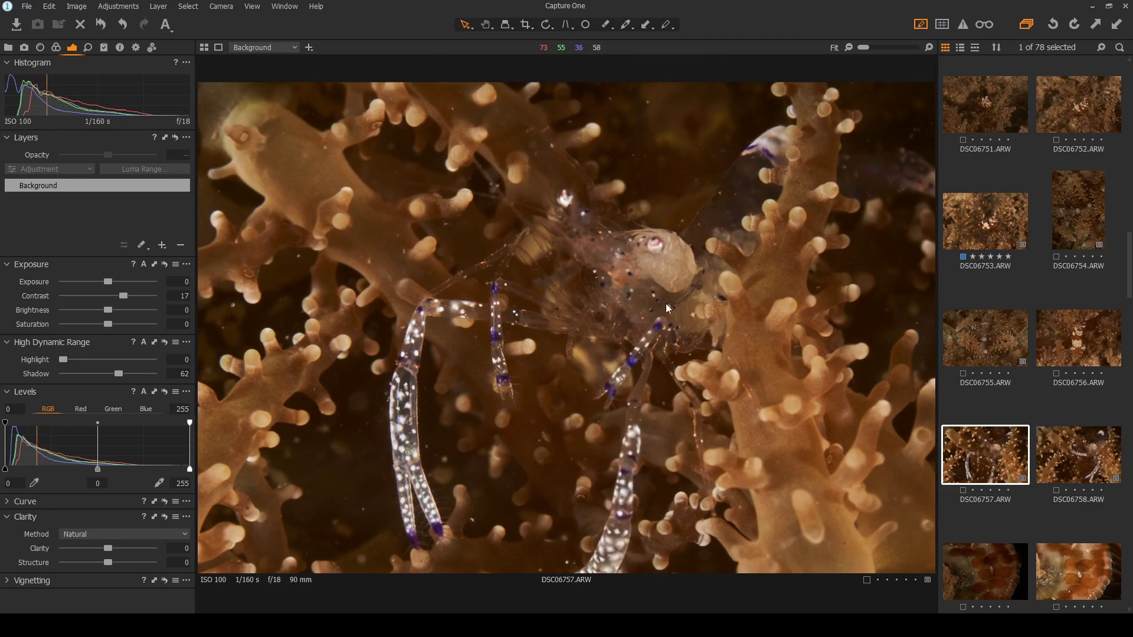
Compare shrimp detail and sharpness in both photos, ending zoomed out on DSC06757
key("Right")
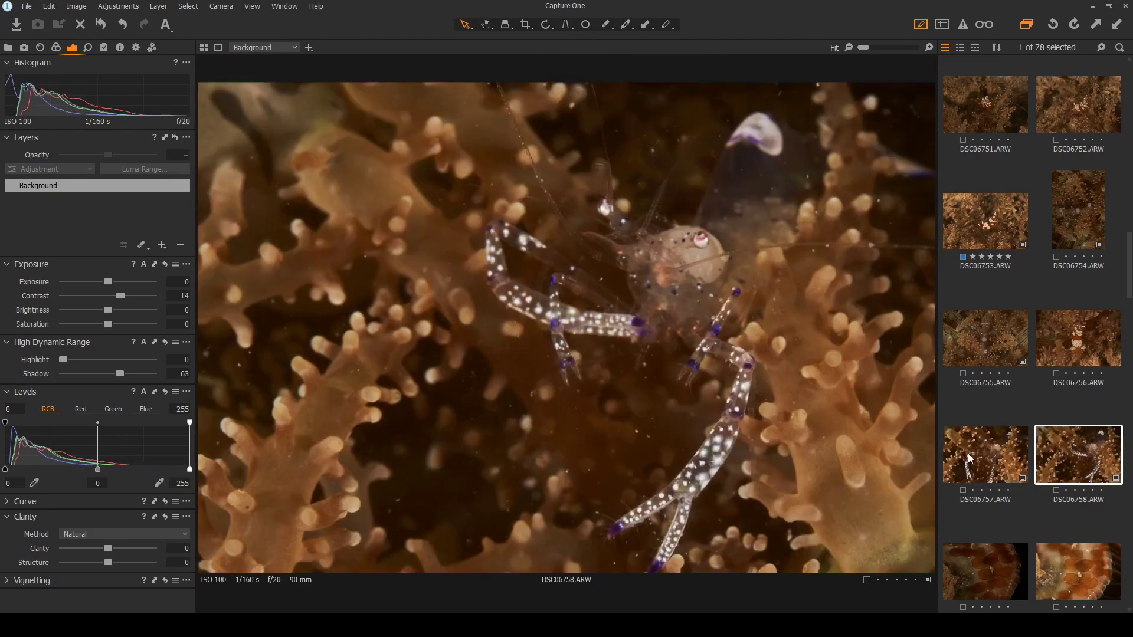
left_click(966, 456)
scroll(643, 231, "up", 2)
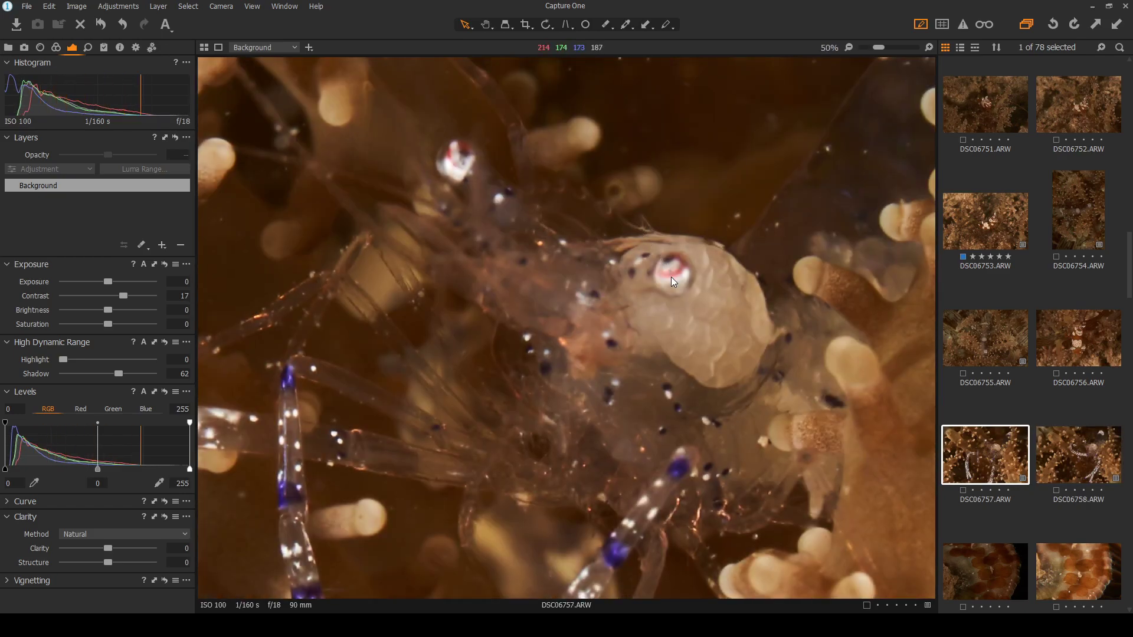
left_click(1065, 463)
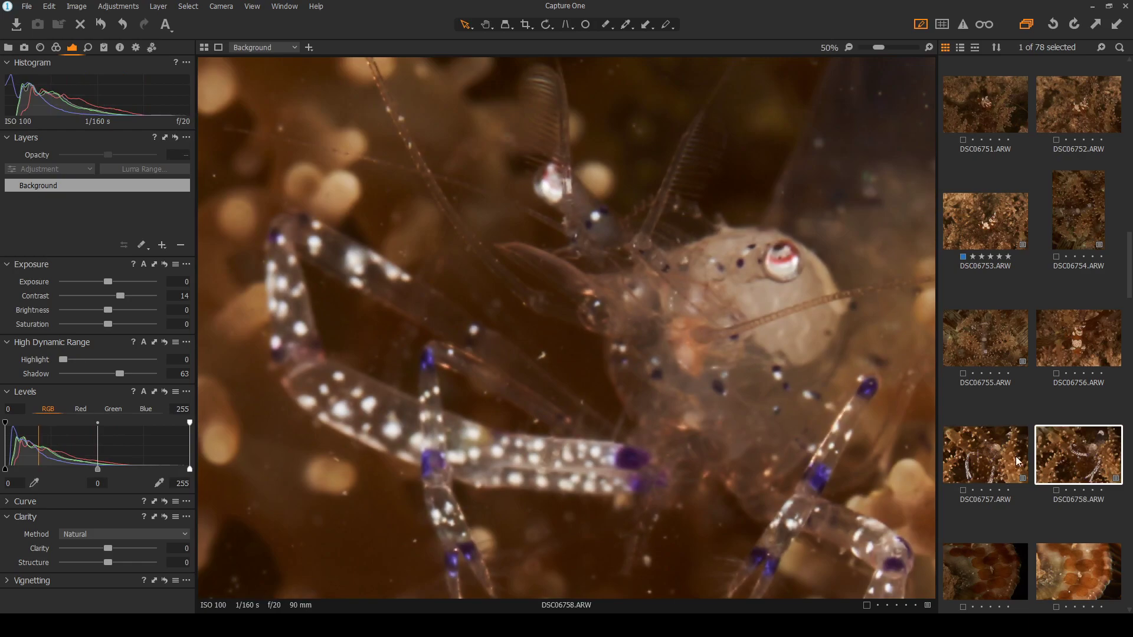
left_click(982, 467)
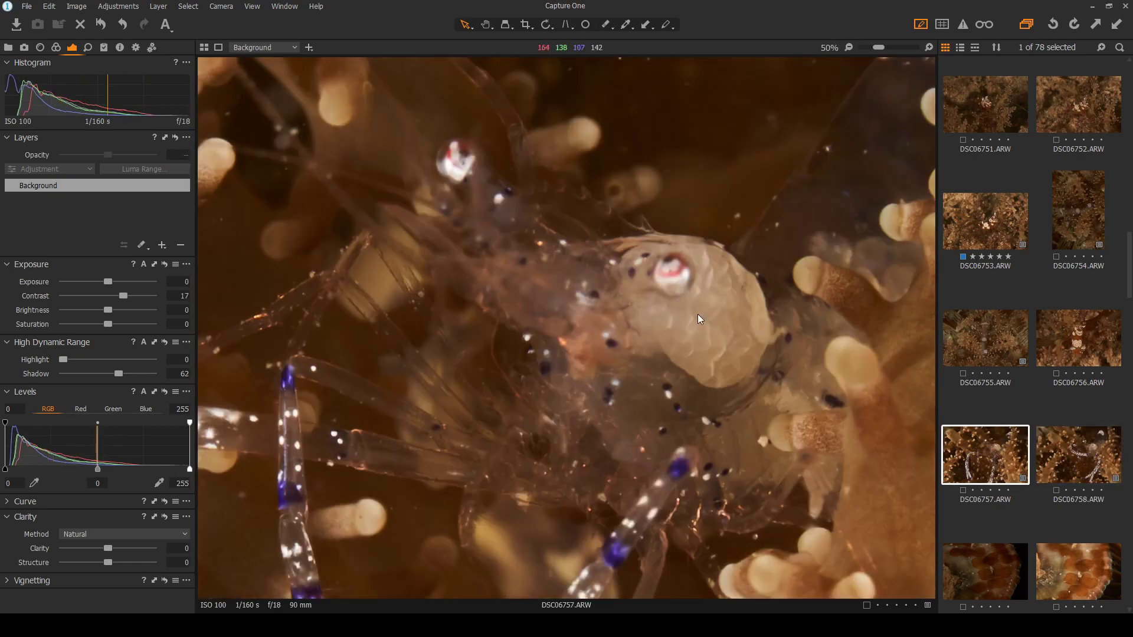
scroll(696, 314, "down", 3)
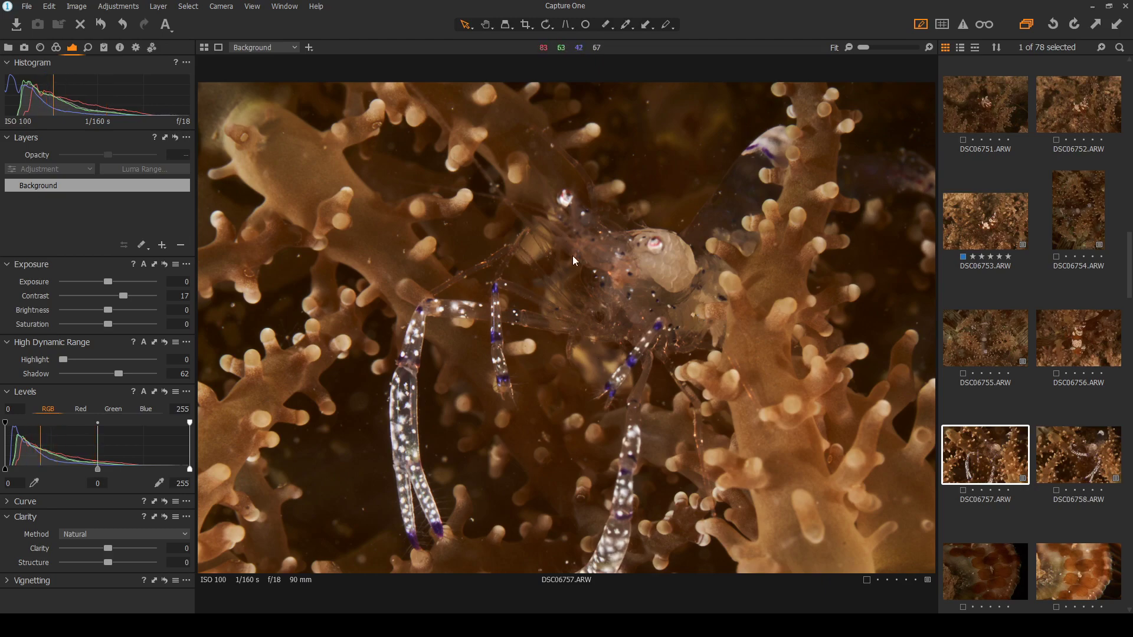
scroll(620, 304, "up", 3)
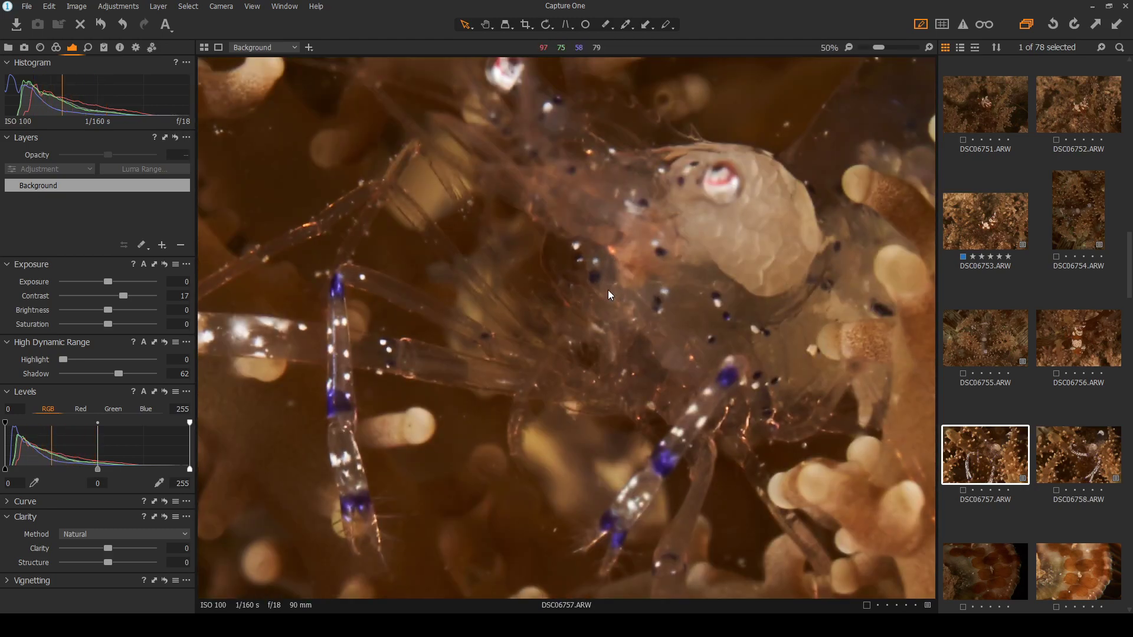
scroll(607, 289, "up", 1)
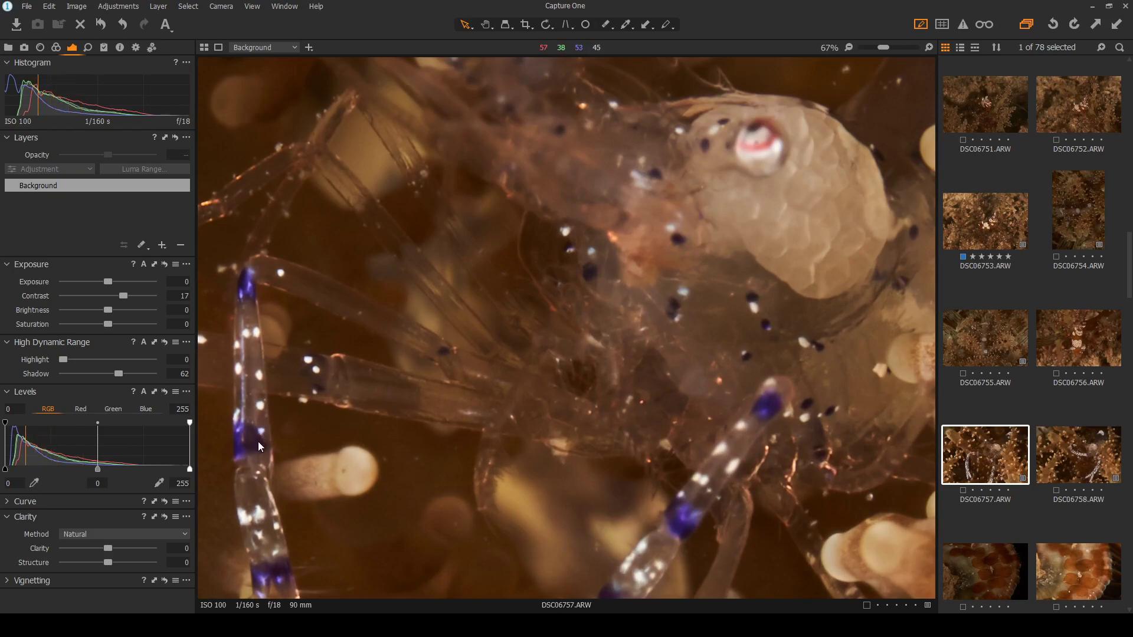
scroll(255, 471, "down", 4)
scroll(703, 237, "up", 3)
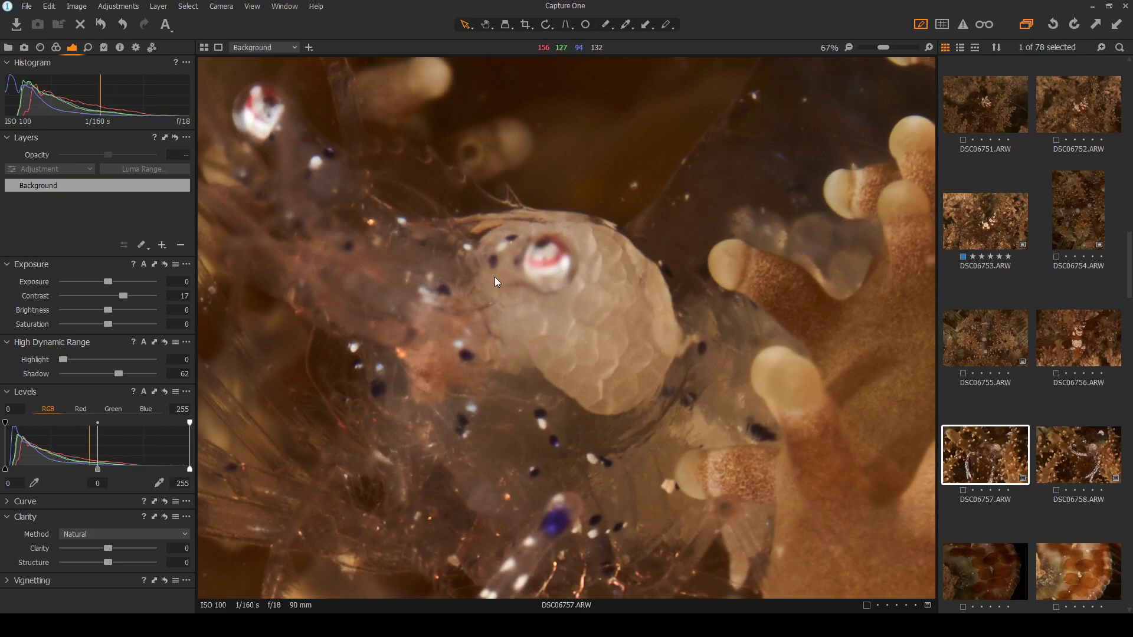
scroll(406, 292, "down", 3)
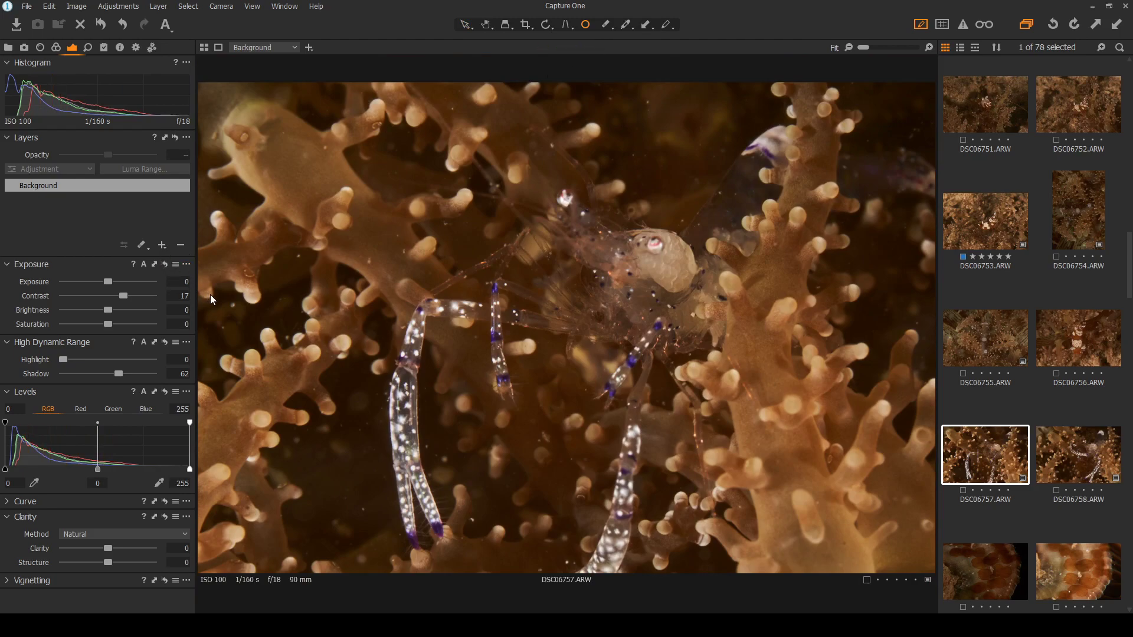
Add a heal repair layer on DSC06757 and heal specks near the top, left and beside the shrimp
left_click(215, 278)
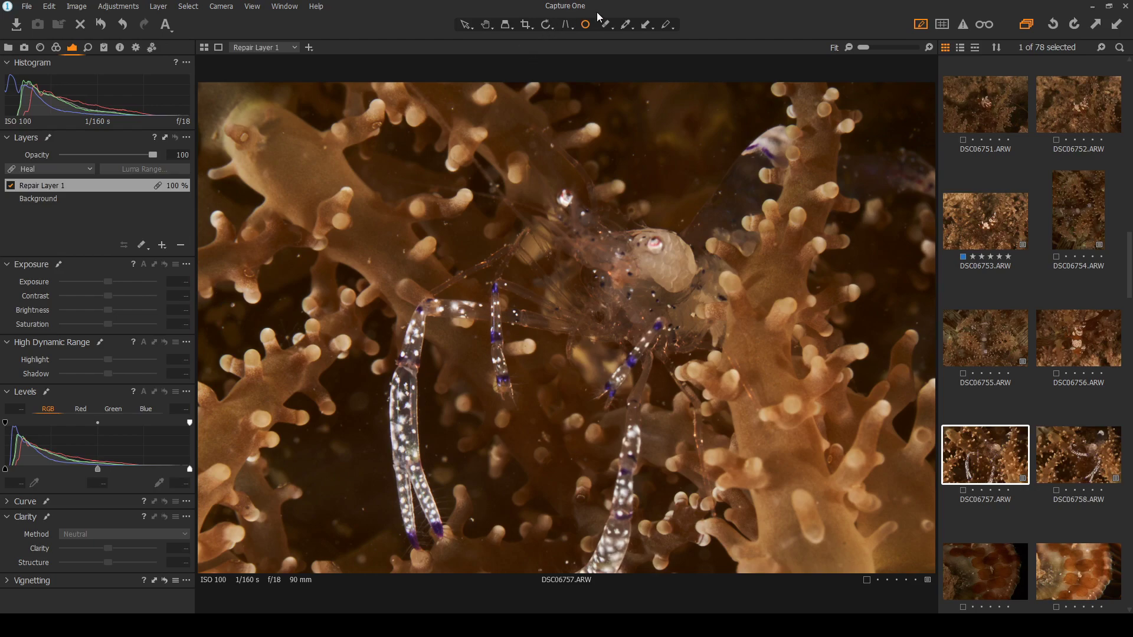
left_click(648, 100)
left_click(232, 307)
left_click(222, 330)
left_click(298, 257)
left_click(370, 260)
left_click(396, 234)
scroll(489, 448, "up", 3)
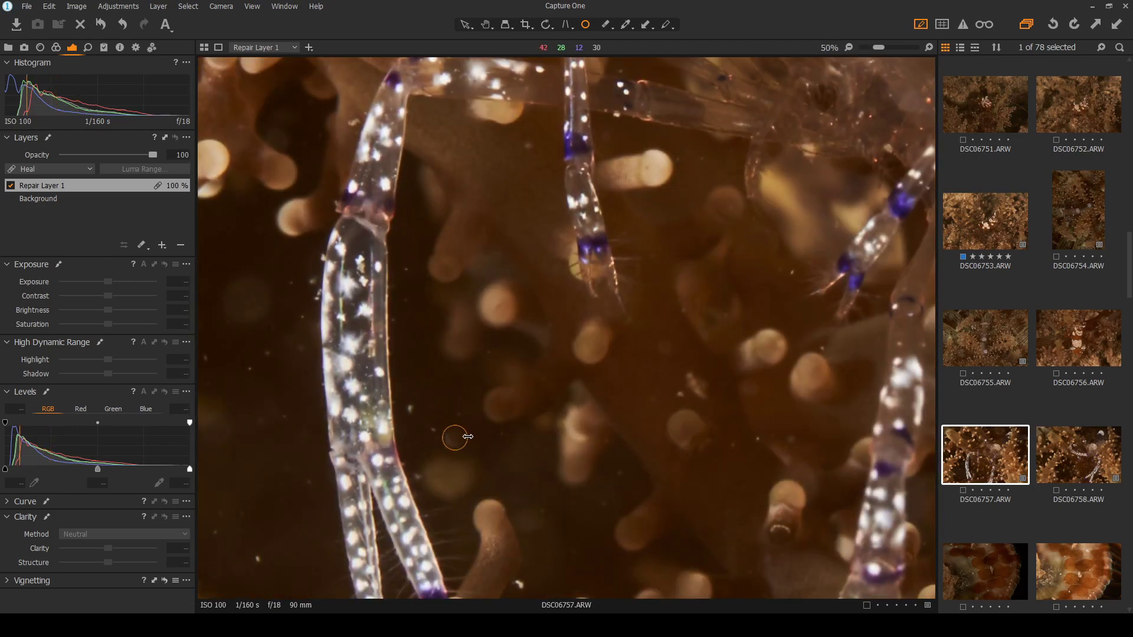
Heal specks between the shrimp's legs, left of the leg, and near the left edge
left_click(411, 408)
left_click(307, 282)
left_click_drag(313, 281, 301, 284)
left_click(303, 317)
left_click(270, 351)
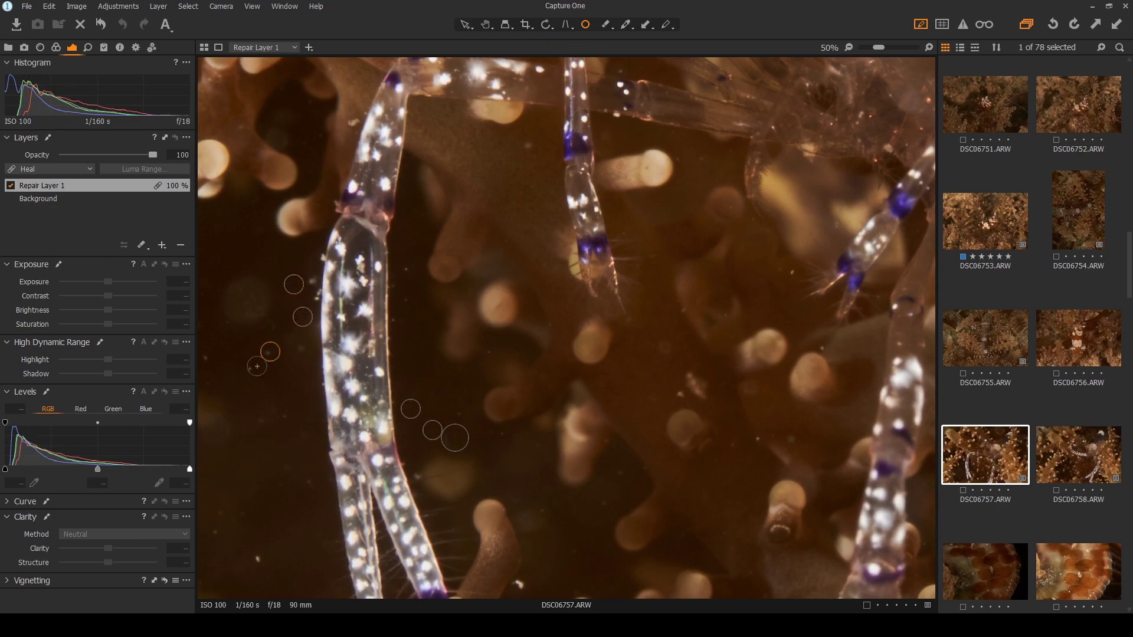
left_click(209, 360)
left_click(259, 559)
Heal specks right of the leg, along the bottom edge, by the right legs and top left
left_click(617, 470)
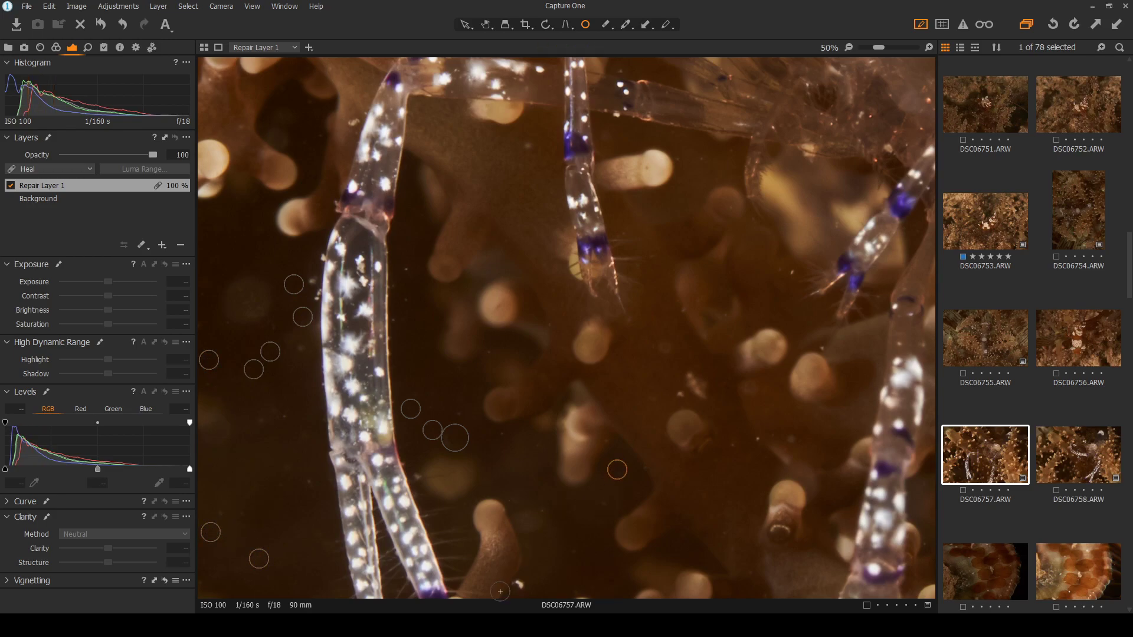
left_click(521, 587)
left_click(678, 395)
left_click(790, 272)
left_click(531, 150)
left_click(353, 122)
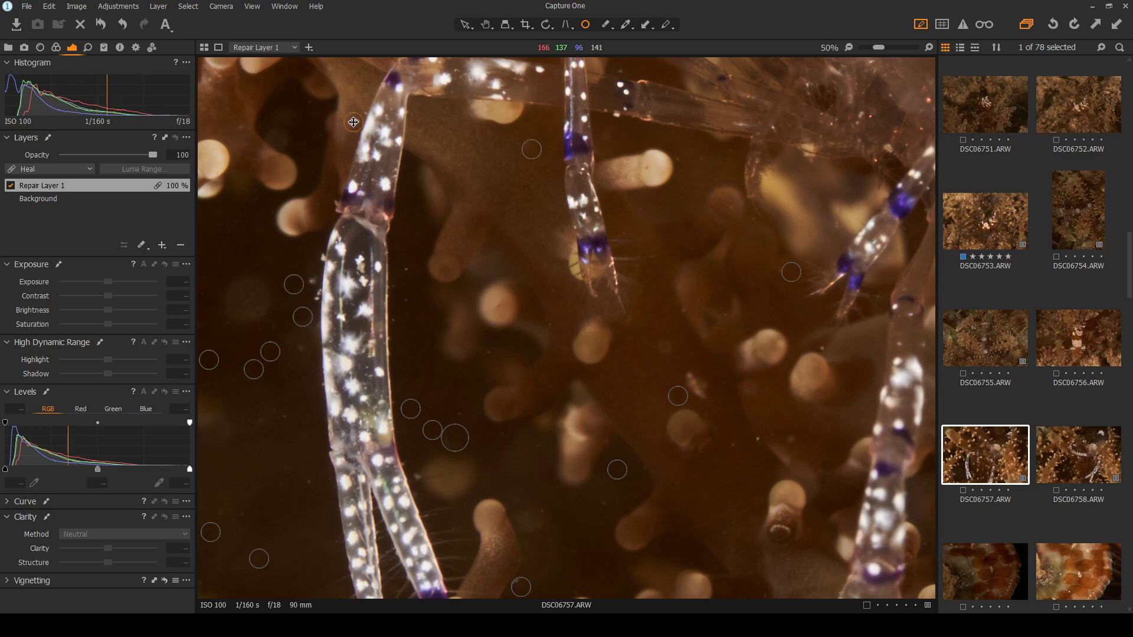
scroll(301, 260, "down", 4)
scroll(320, 348, "up", 4)
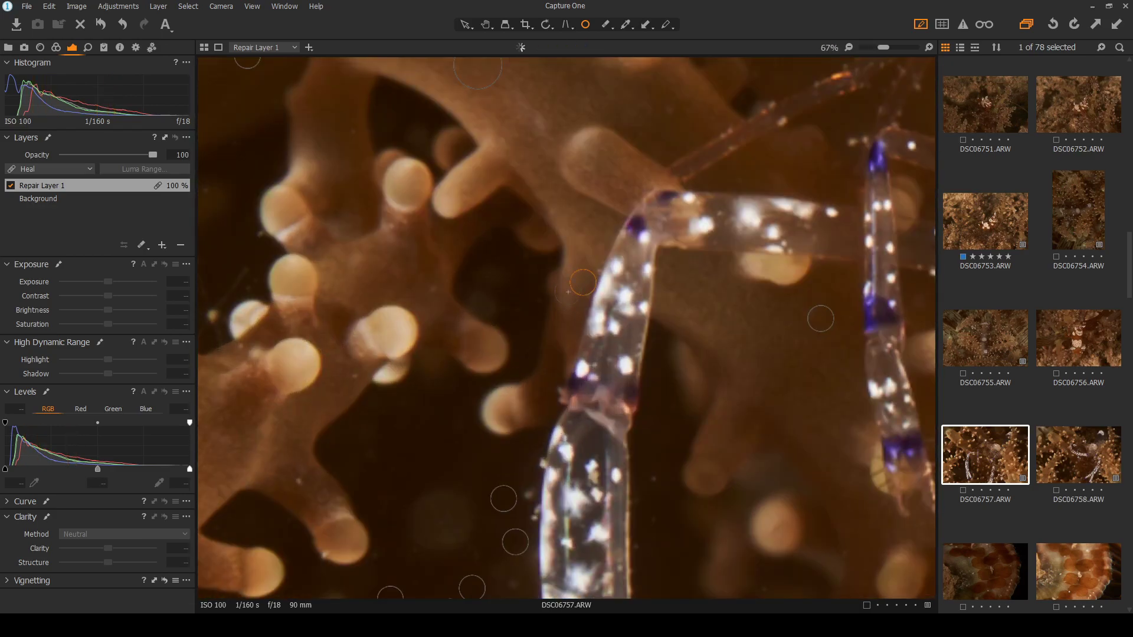
scroll(497, 240, "down", 3)
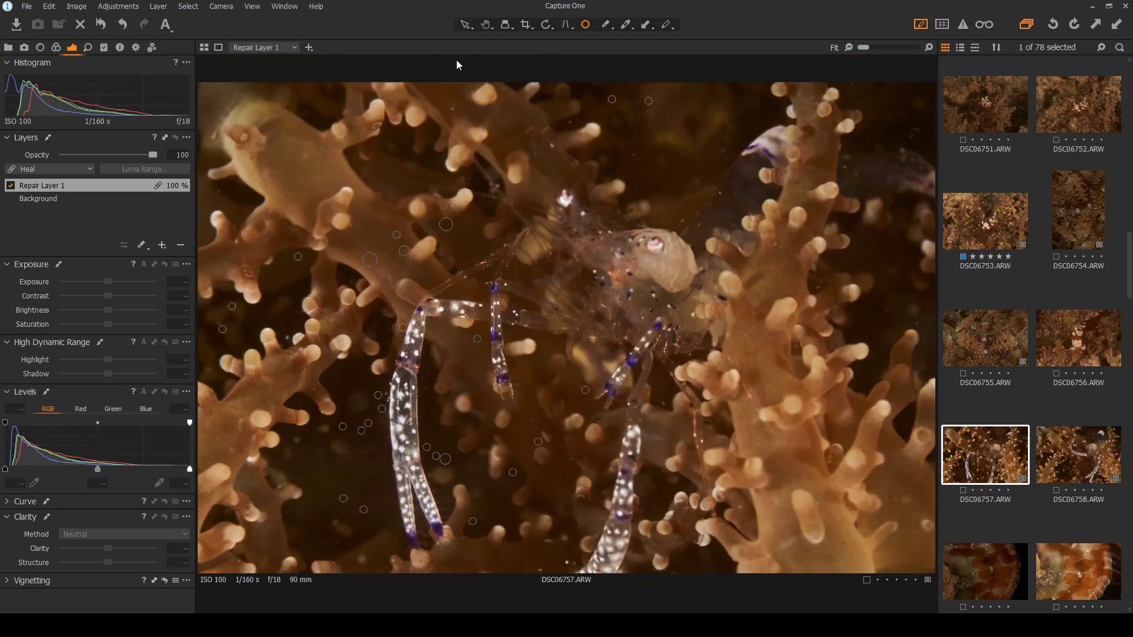
Check the result with spots hidden, then heal and shrink a spot on a speck among the coral polyps
left_click(468, 24)
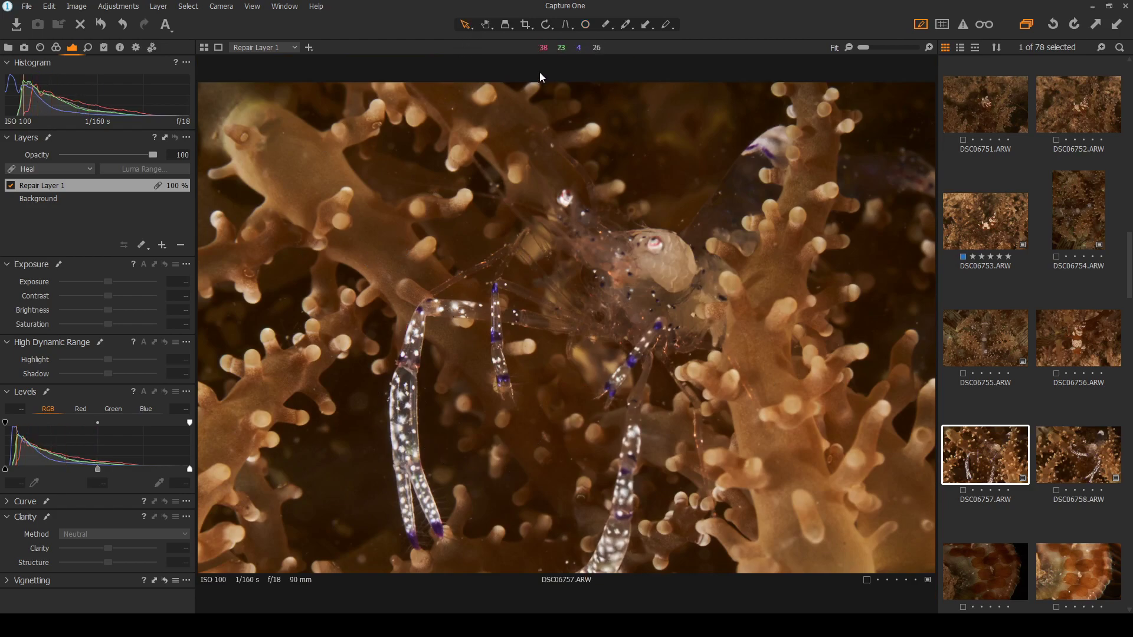
left_click(585, 24)
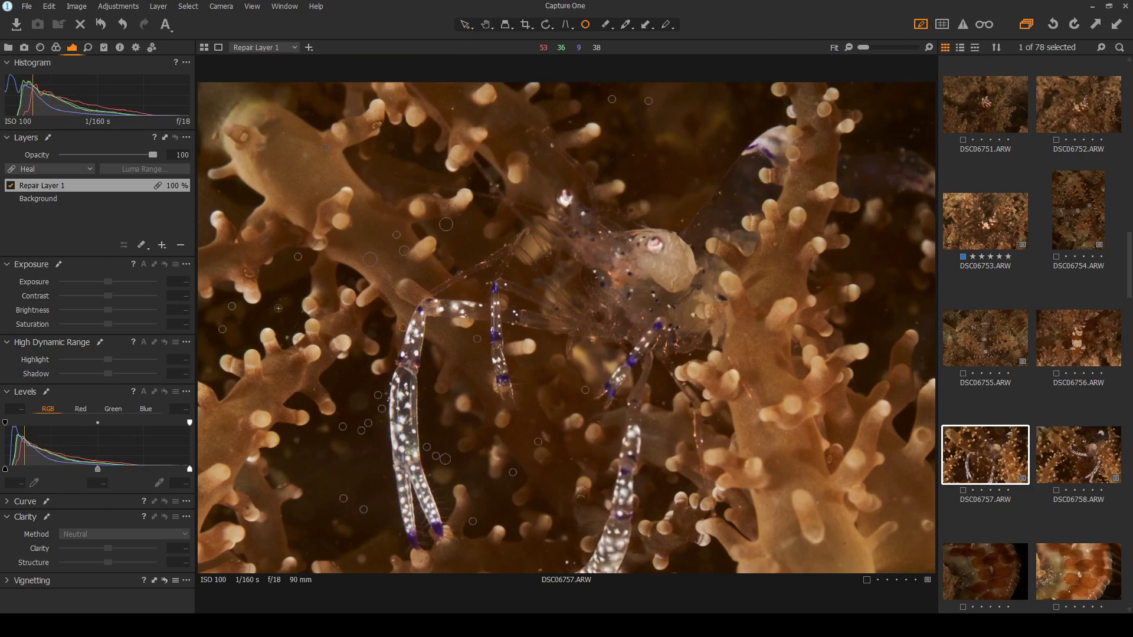
scroll(253, 337, "up", 2)
scroll(253, 337, "up", 1)
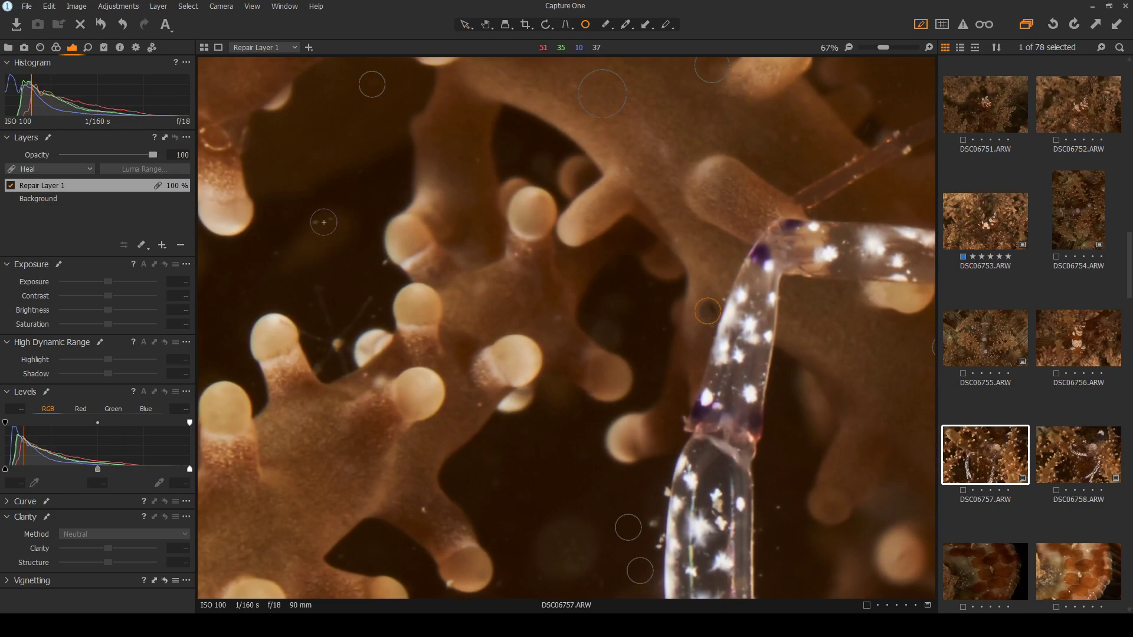
left_click(275, 255)
left_click_drag(364, 269, 384, 267)
key("ctrl+0")
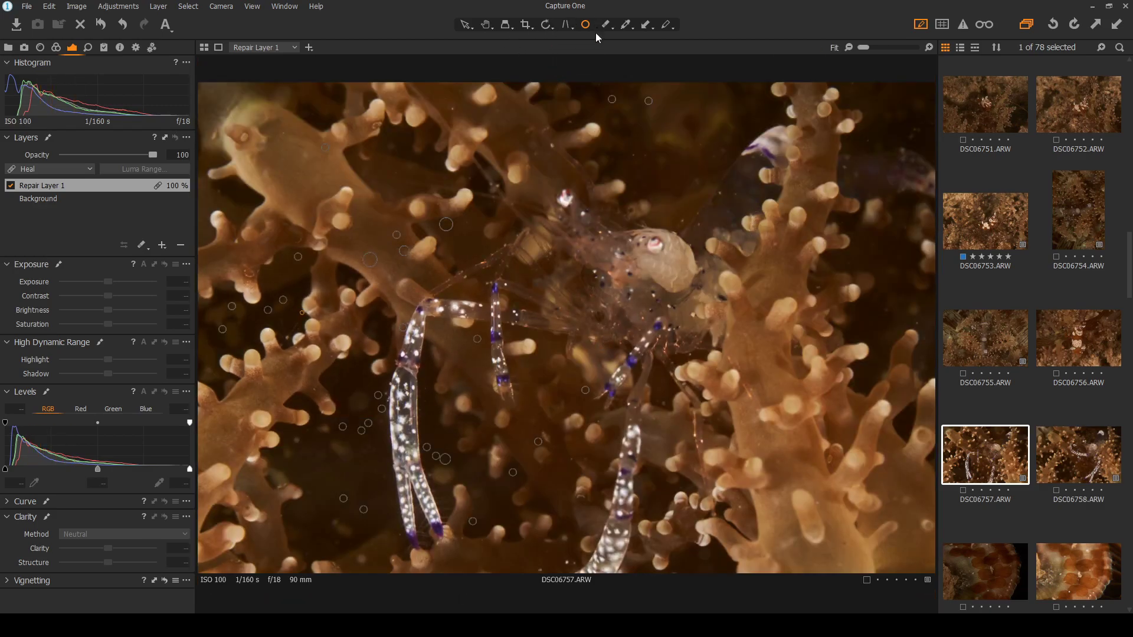
key("ctrl+alt+0")
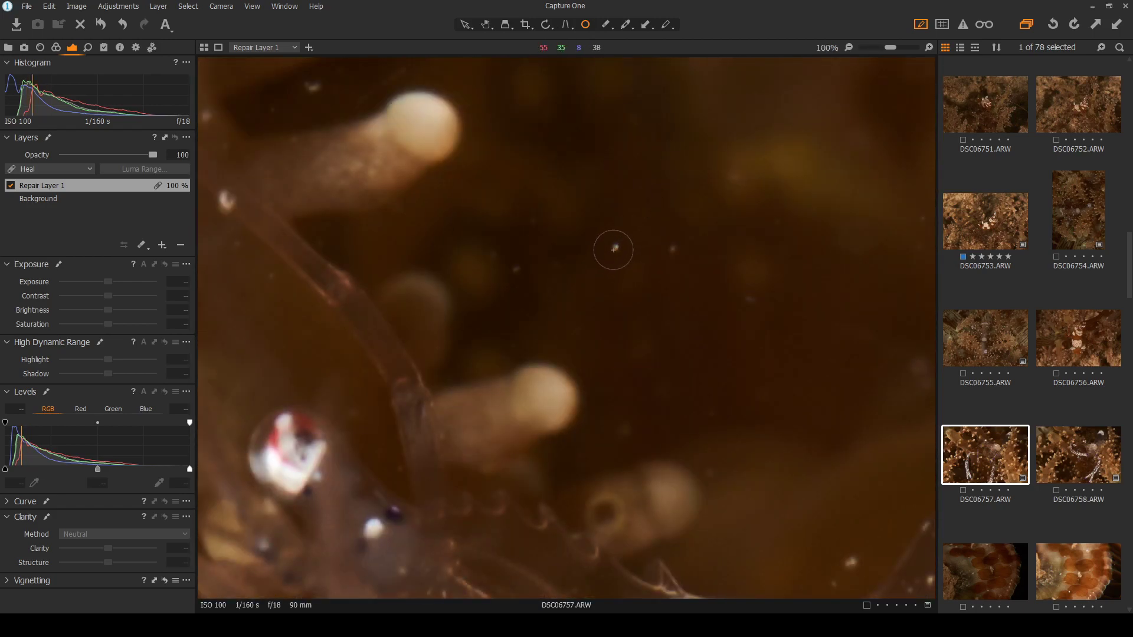
At 100% zoom, heal the white speck and faint specks around the centre, top and near the shrimp
left_click(613, 249)
left_click(523, 272)
left_click(753, 305)
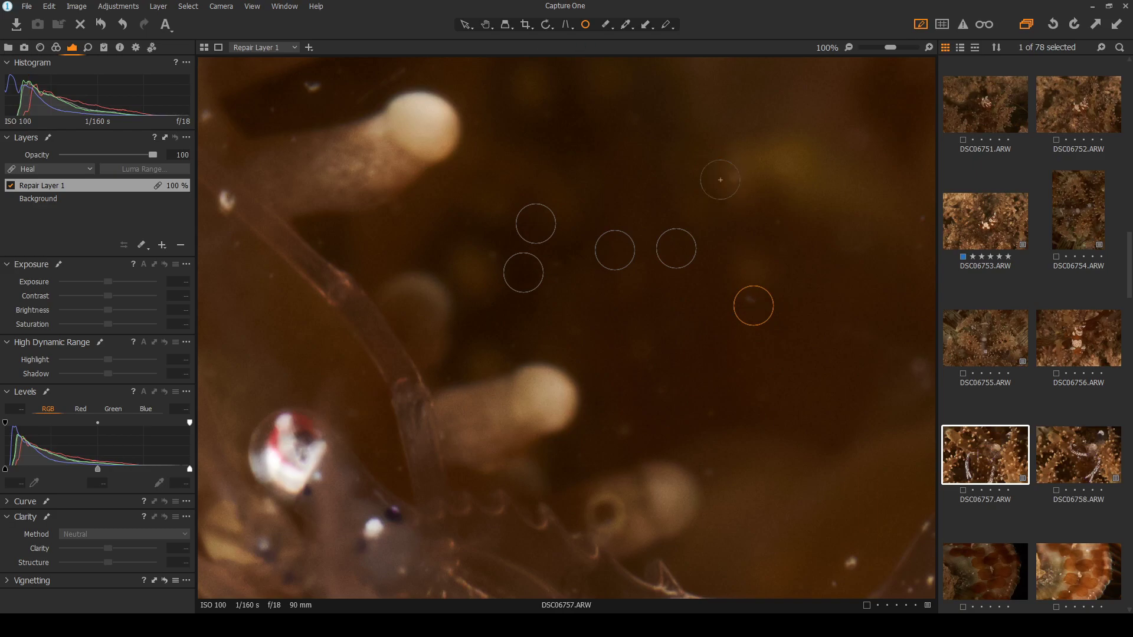
left_click(314, 88)
scroll(865, 270, "down", 1)
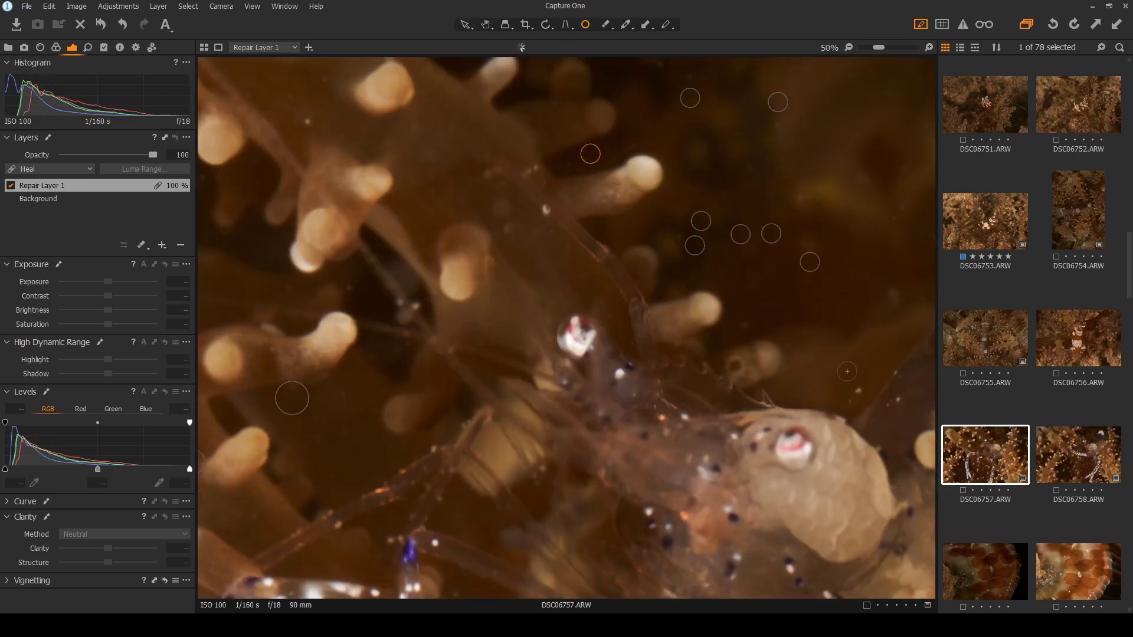
scroll(840, 366, "down", 1)
scroll(567, 334, "up", 4)
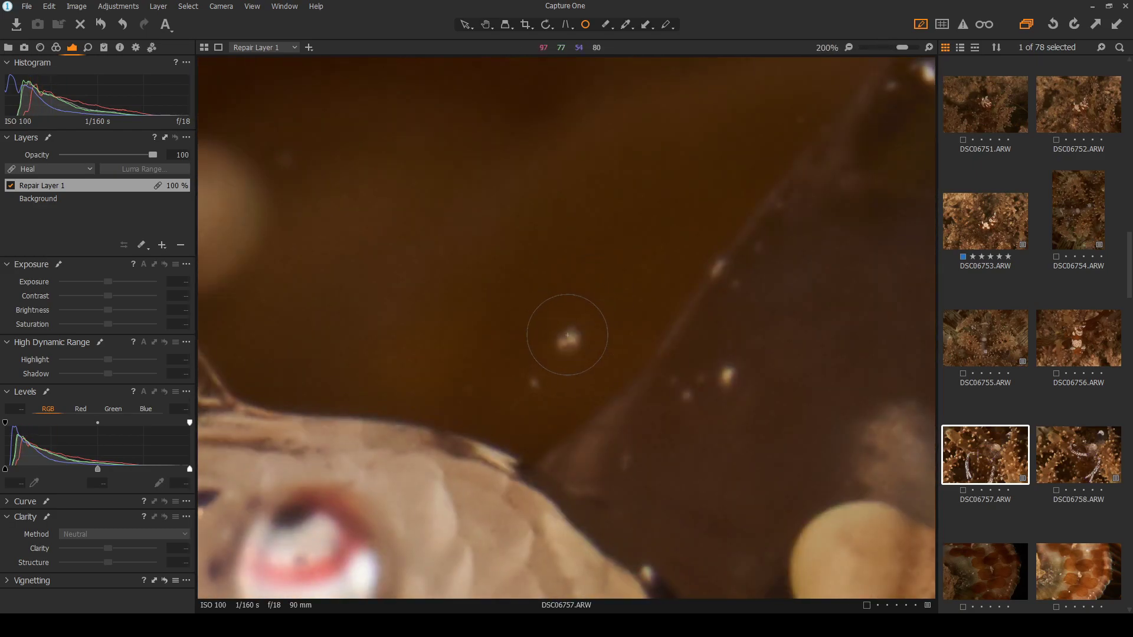
left_click(567, 334)
mouse_move(574, 386)
left_mouse_down()
mouse_move(543, 394)
mouse_move(572, 370)
left_mouse_up()
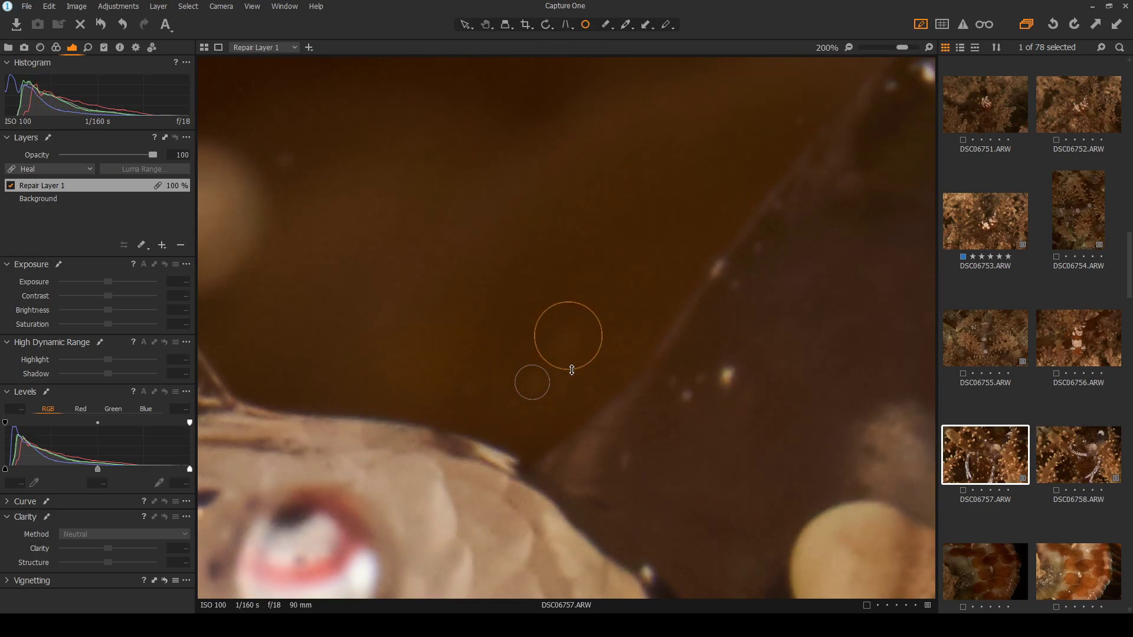
left_click(726, 375)
scroll(788, 295, "down", 3)
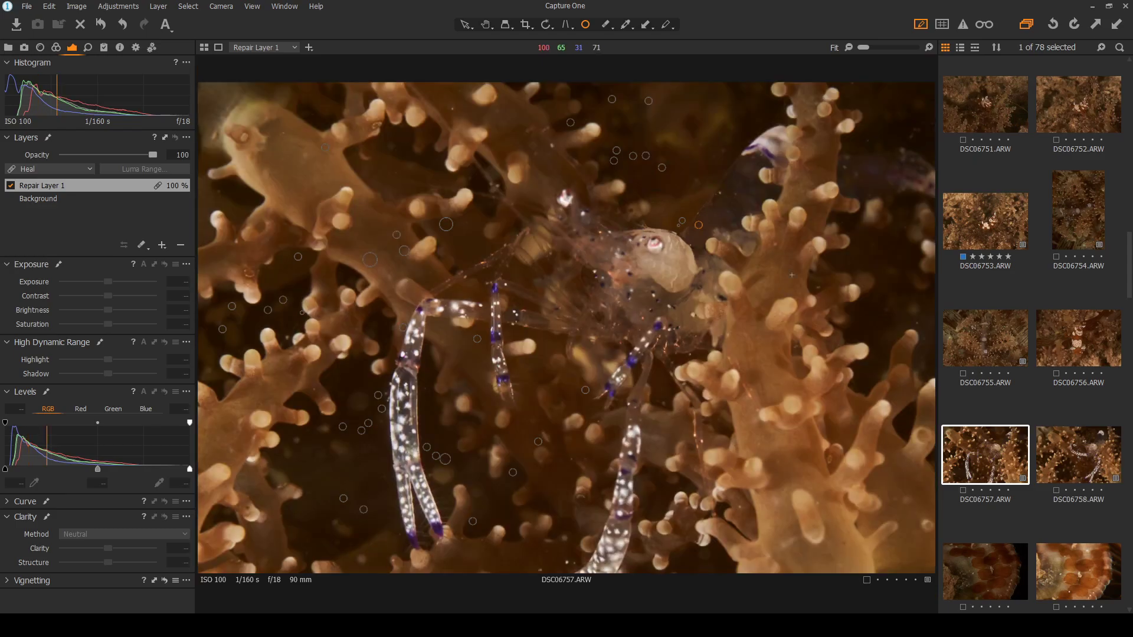
scroll(777, 176, "up", 3)
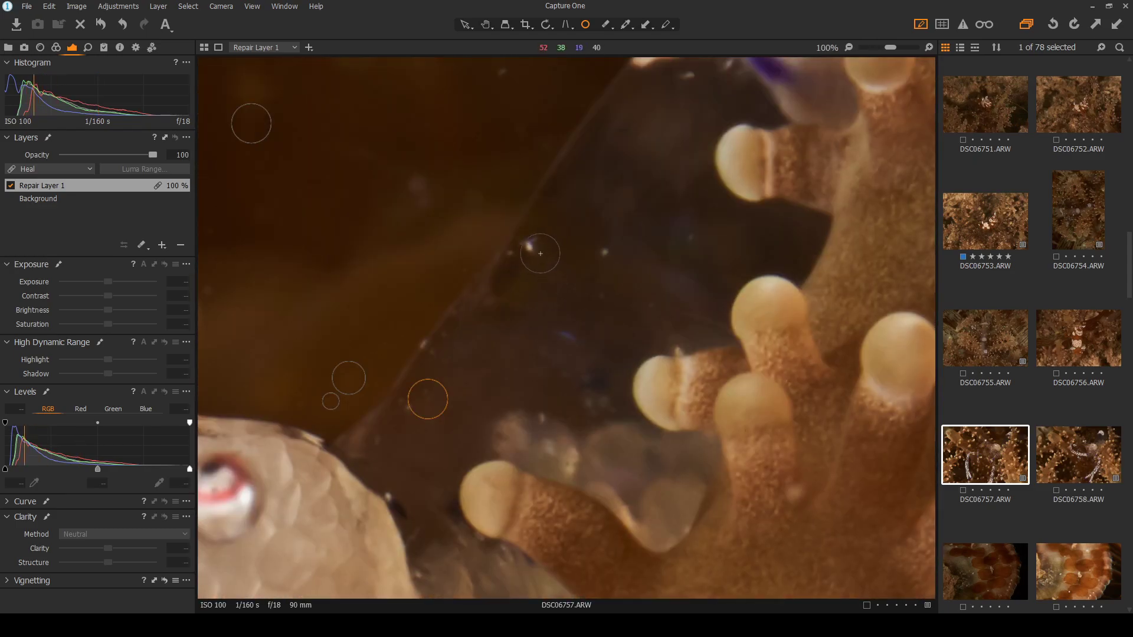
Heal the bright blobs and specks at the upper right, enlarging the spots to cover them
left_click(526, 247)
scroll(720, 210, "down", 3)
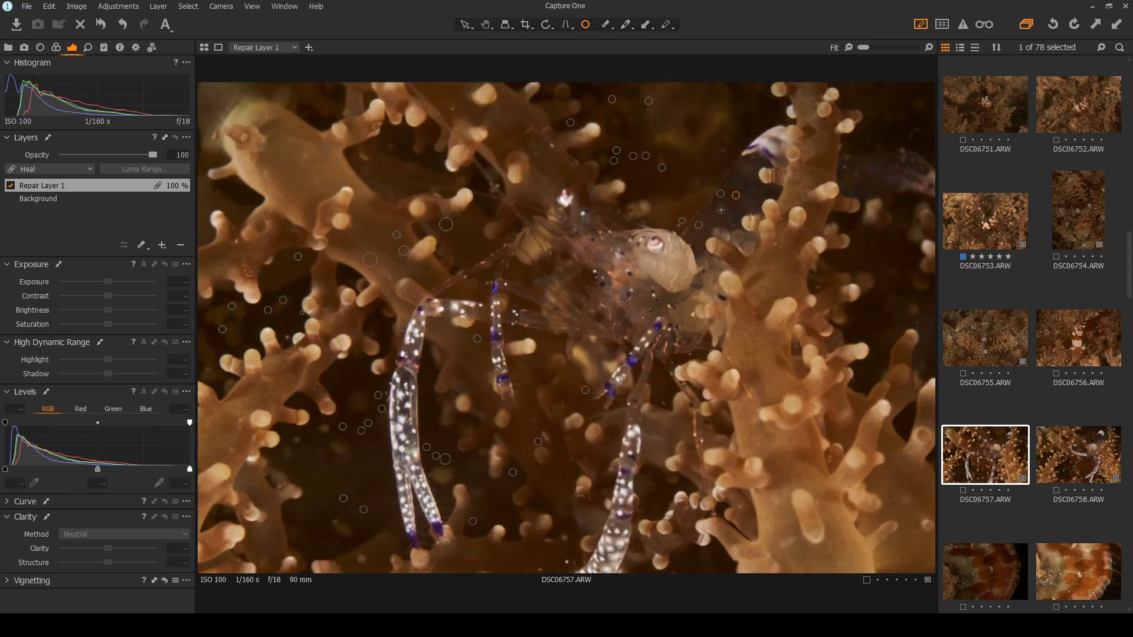
scroll(885, 116, "up", 3)
scroll(852, 122, "down", 2)
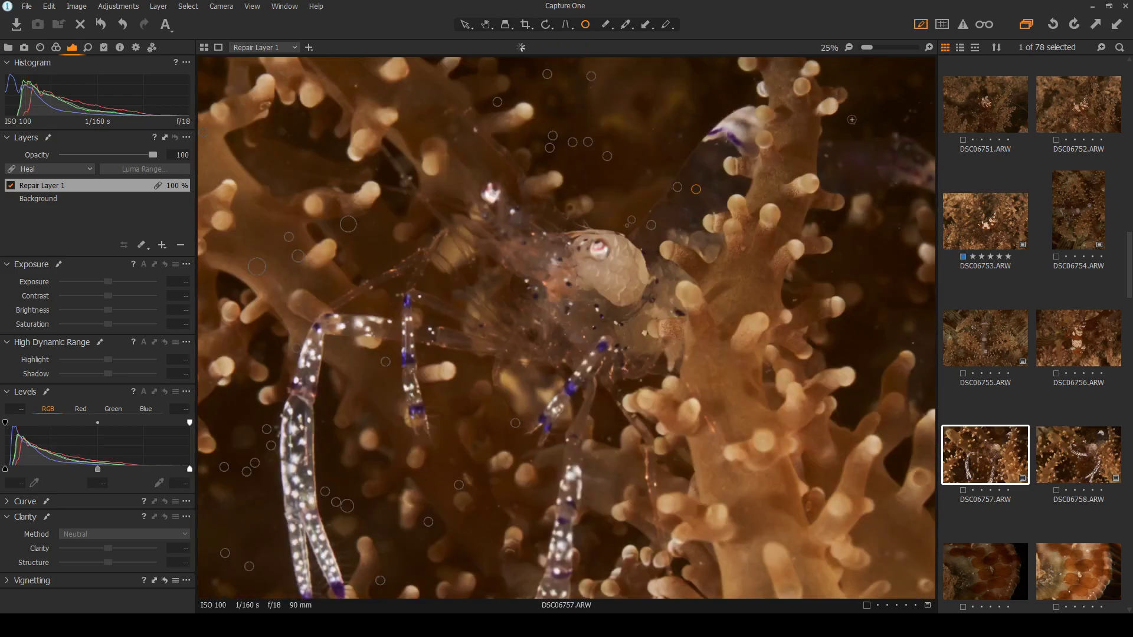
scroll(855, 94, "down", 2)
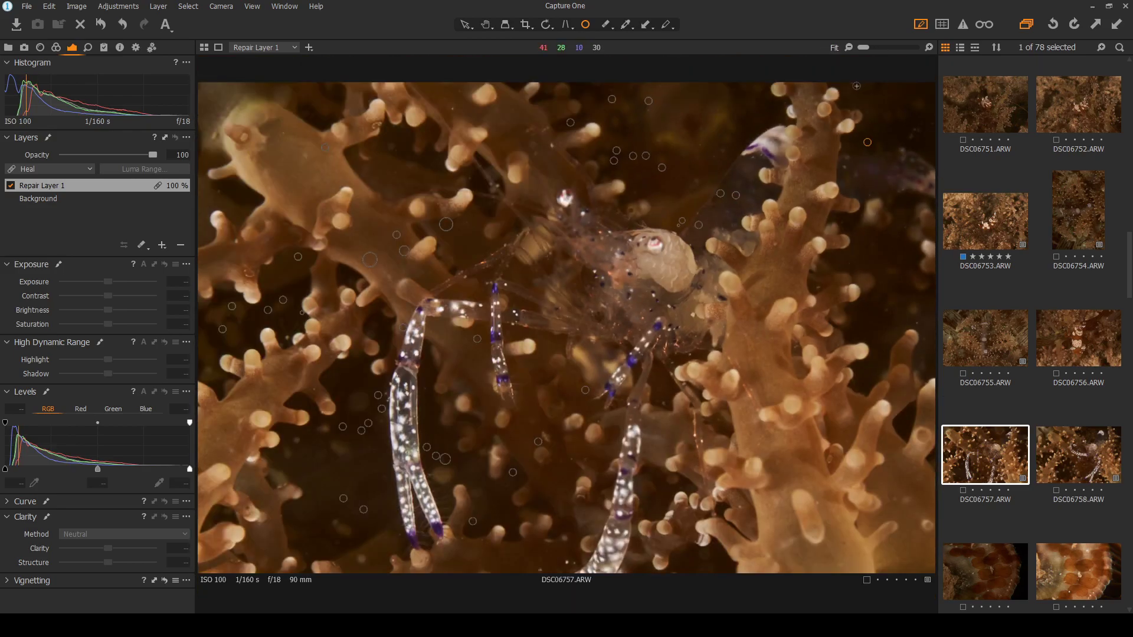
scroll(912, 121, "up", 4)
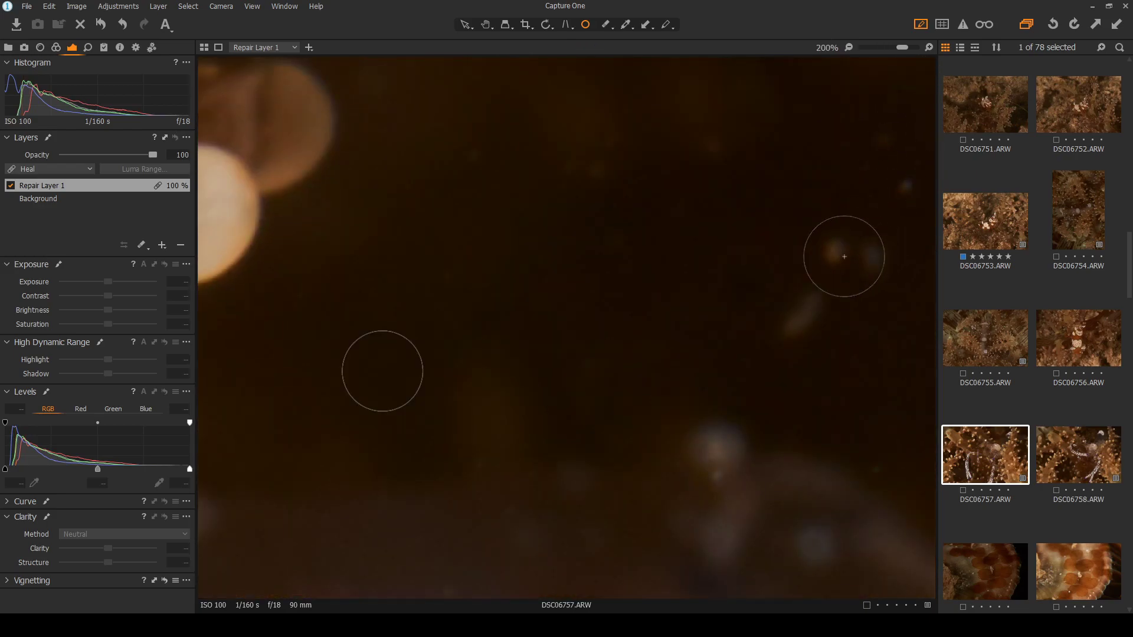
left_click(855, 248)
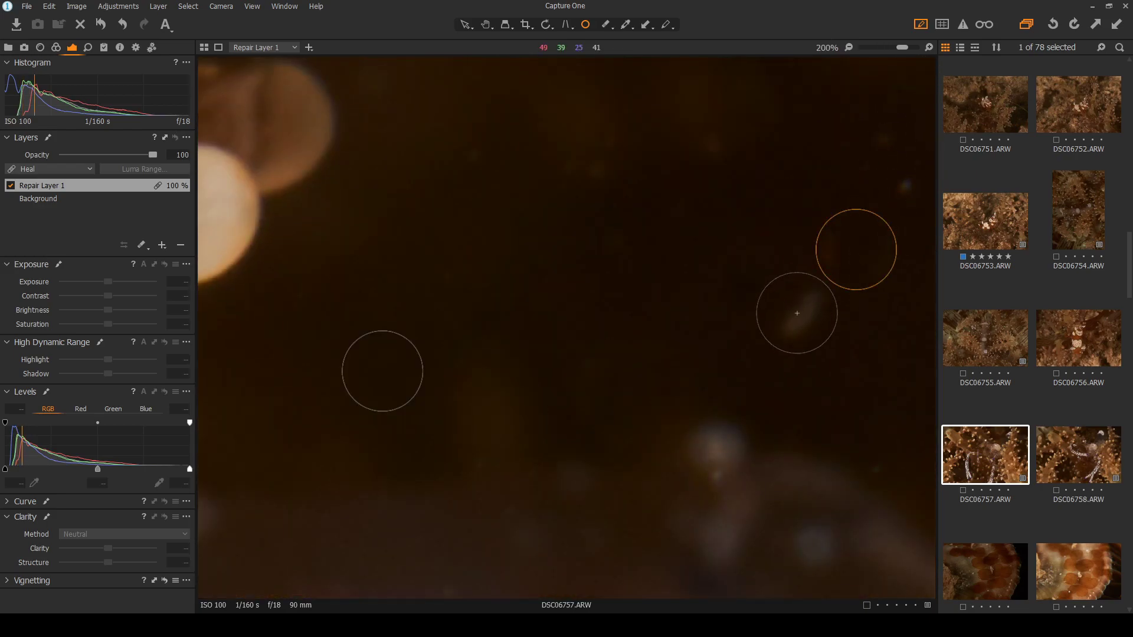
left_click(893, 158)
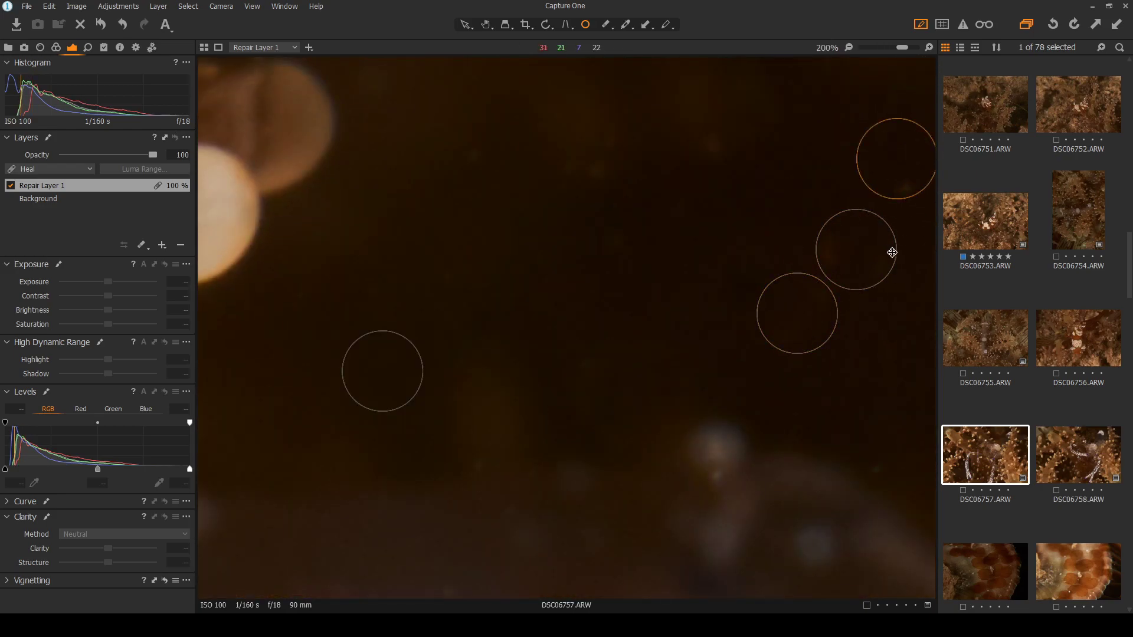
left_click_drag(896, 252, 900, 255)
left_click_drag(915, 197, 918, 199)
scroll(619, 262, "down", 5)
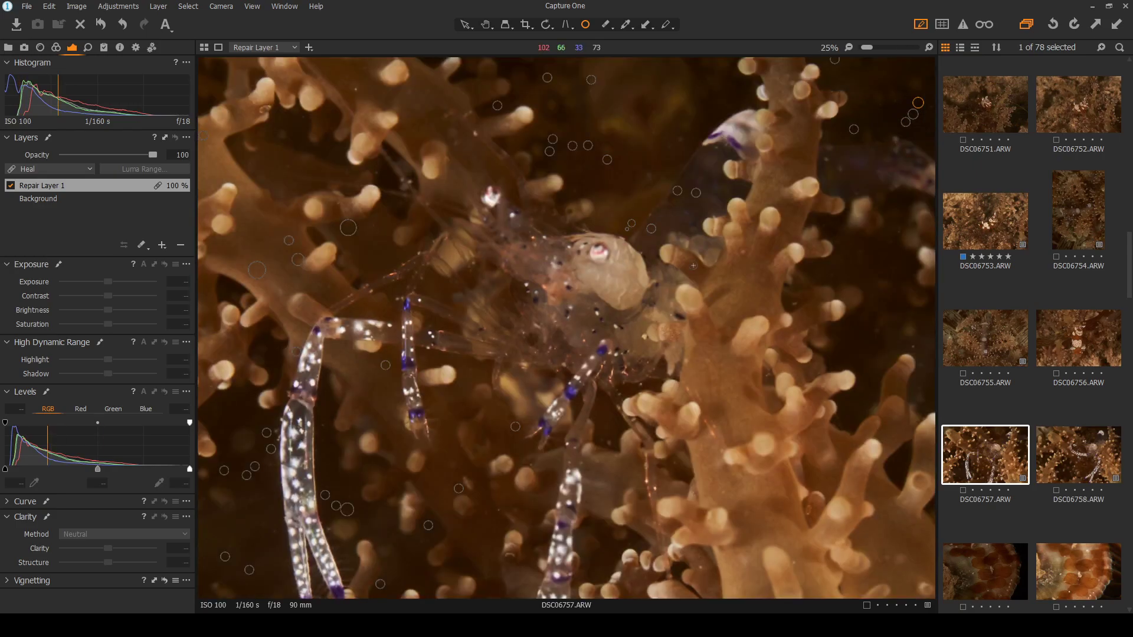
Heal the last specks on the right, above the shrimp, near the bottom and on the left coral
left_click(466, 26)
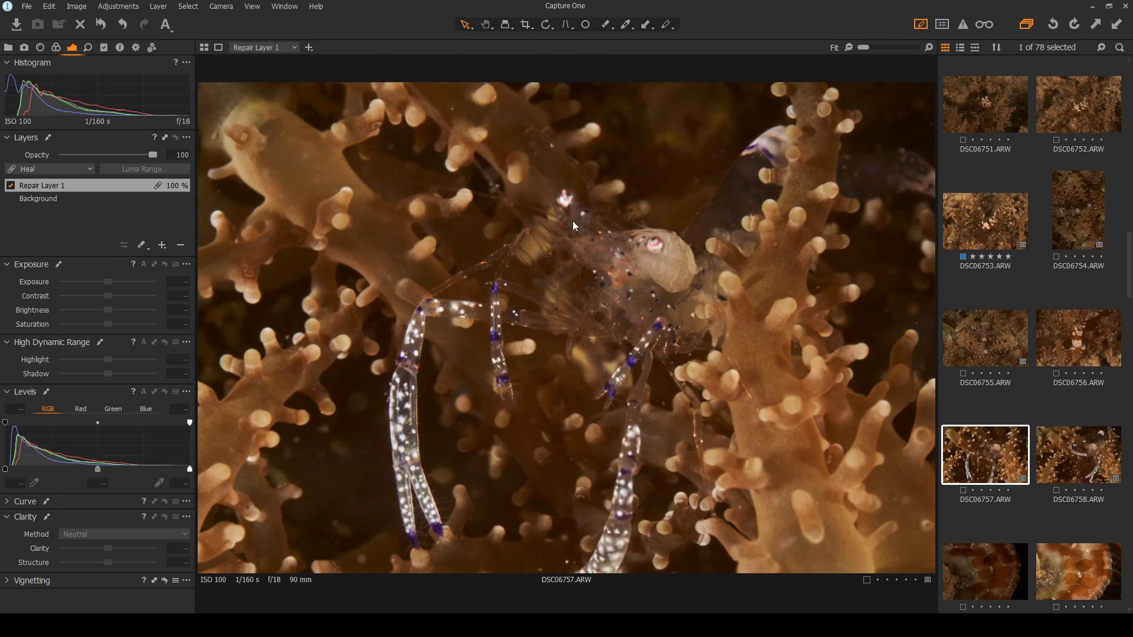
left_click(585, 25)
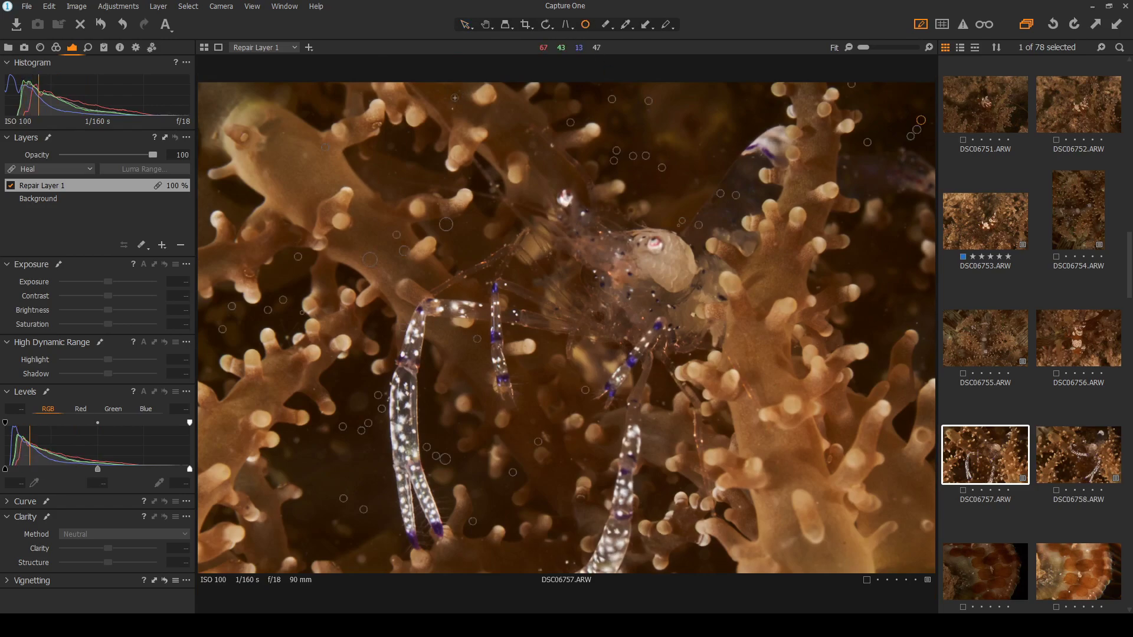
left_click(925, 341)
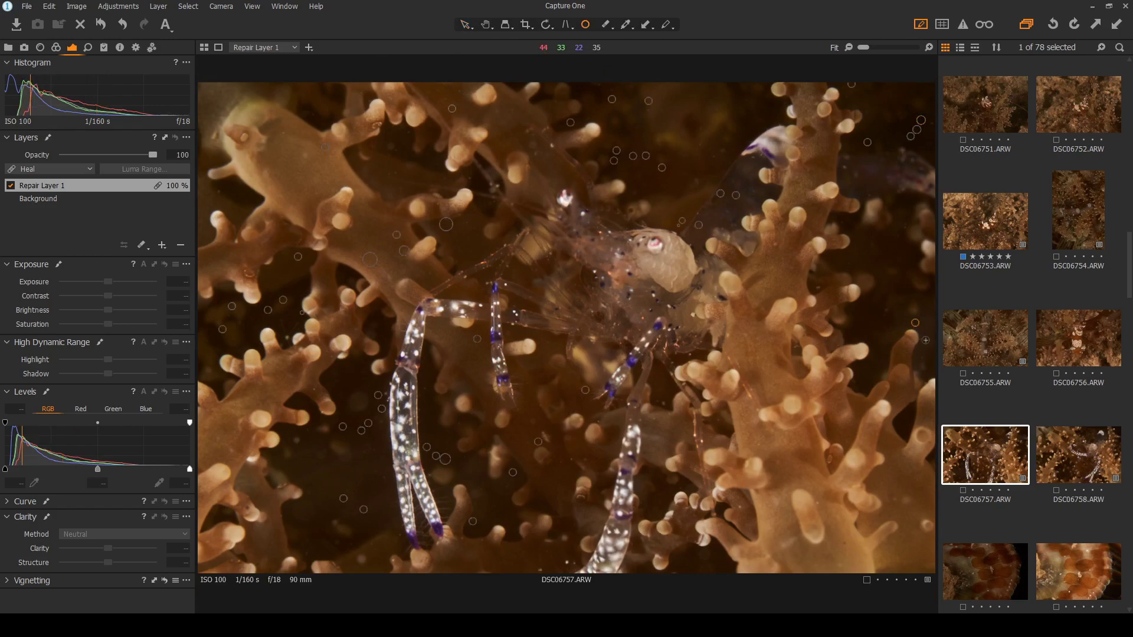
left_click(817, 287)
left_click(567, 563)
left_click(541, 571)
left_click(313, 390)
left_click(465, 26)
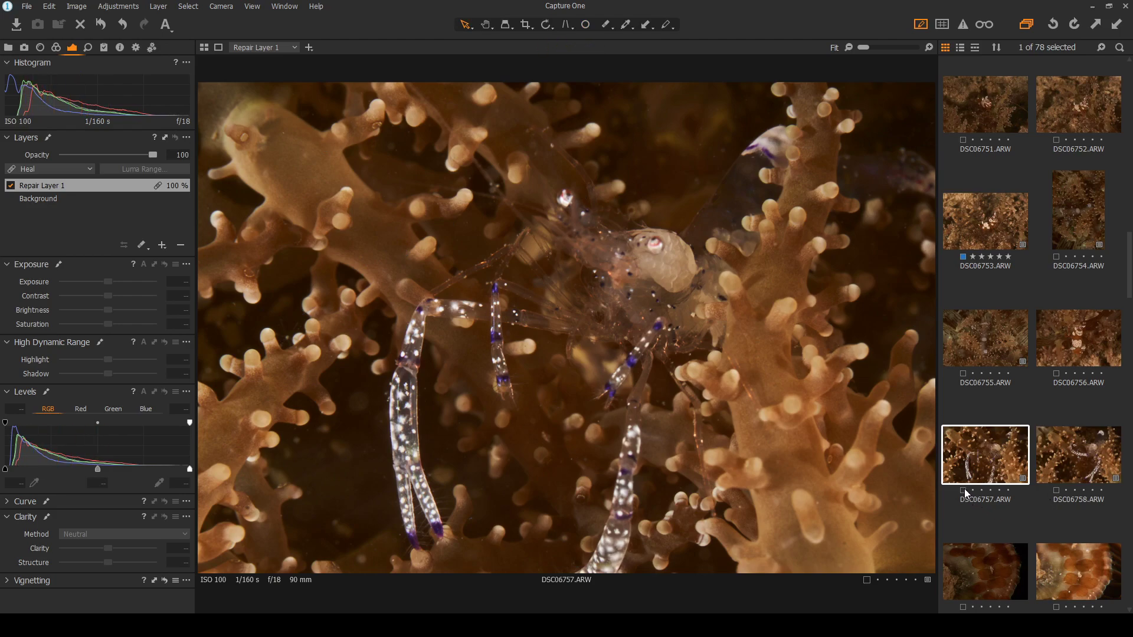
Give DSC06757 a star rating, then open DSC06758 in the viewer
left_click(1007, 492)
left_click(1077, 453)
left_click(1002, 463)
left_click(1098, 469)
scroll(1047, 476, "down", 1)
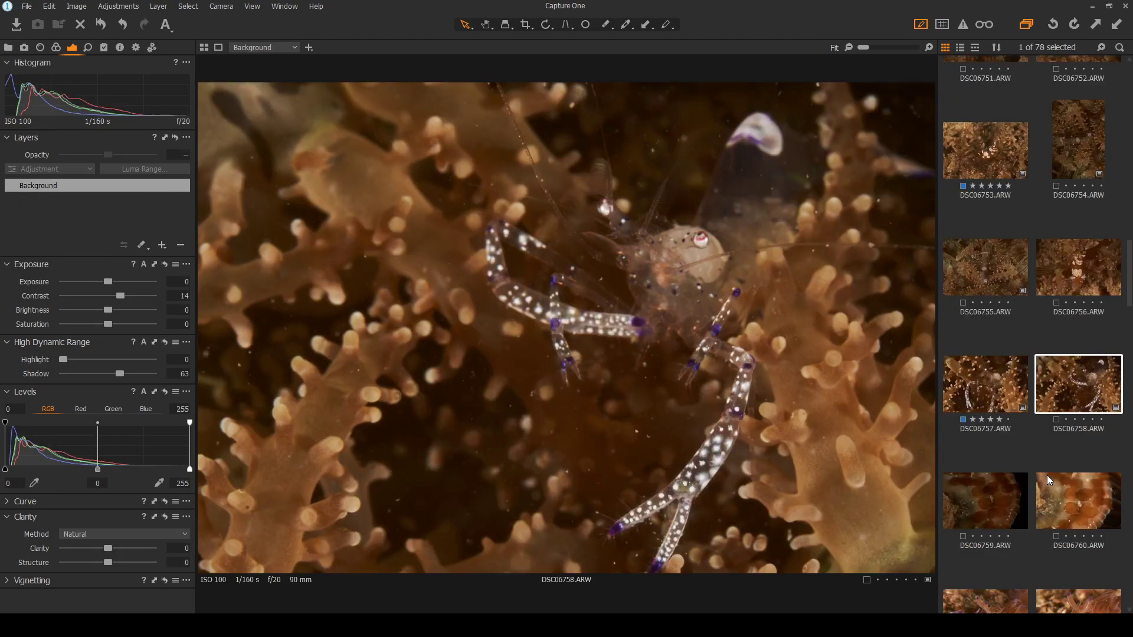
Flip between DSC06759 and DSC06760, ending with DSC06760 open in the viewer
left_click(991, 503)
left_click(1078, 513)
left_click(974, 516)
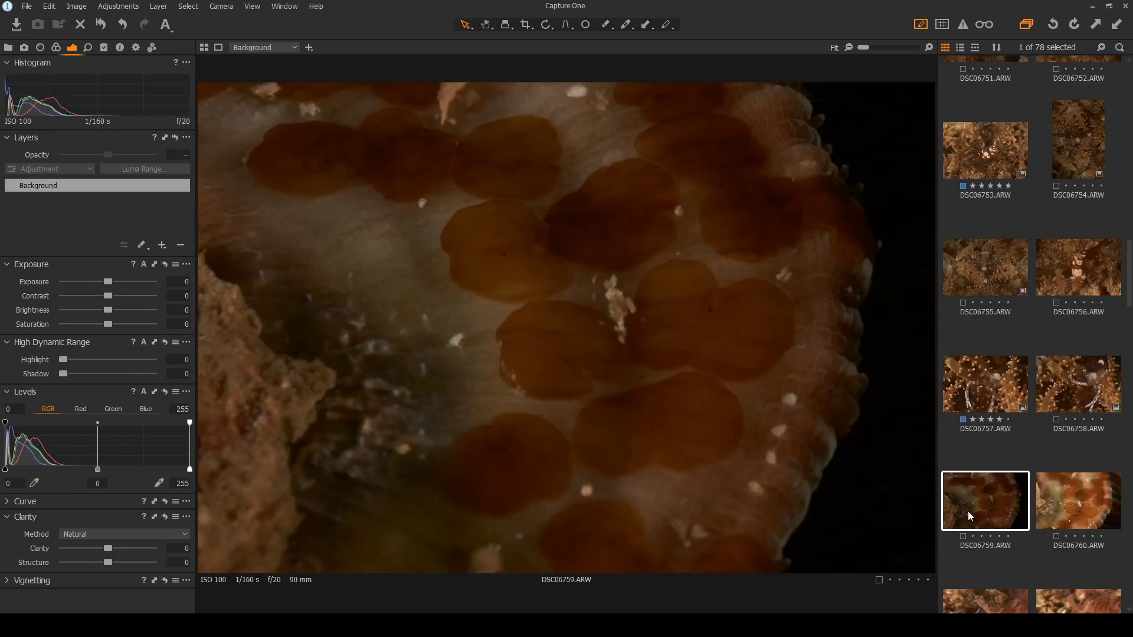
scroll(1057, 479, "down", 1)
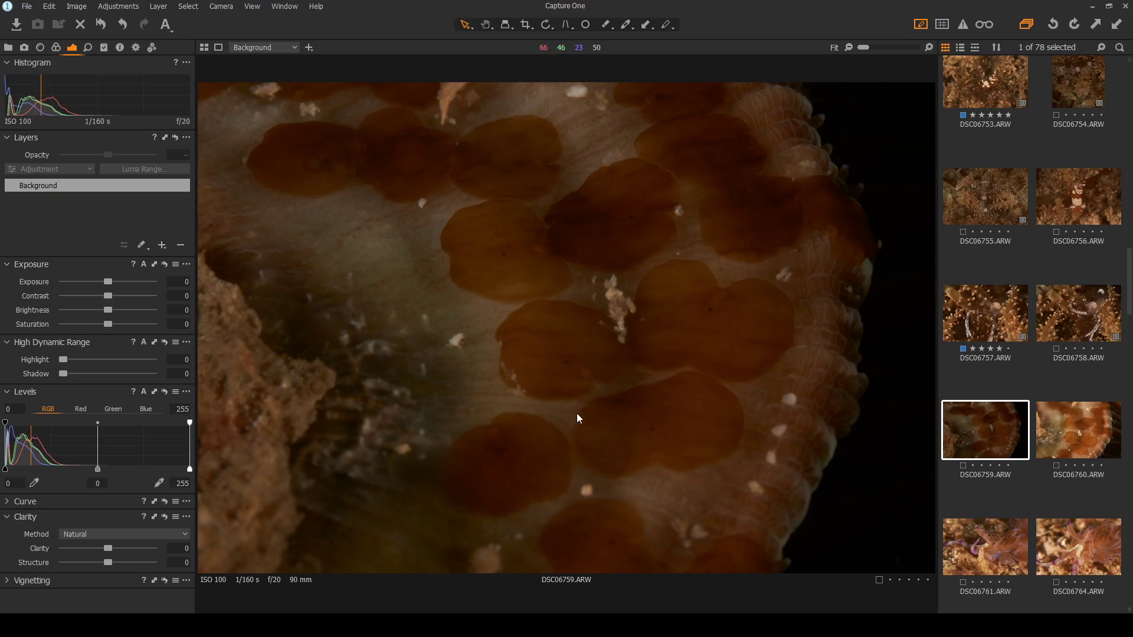
left_click(1081, 437)
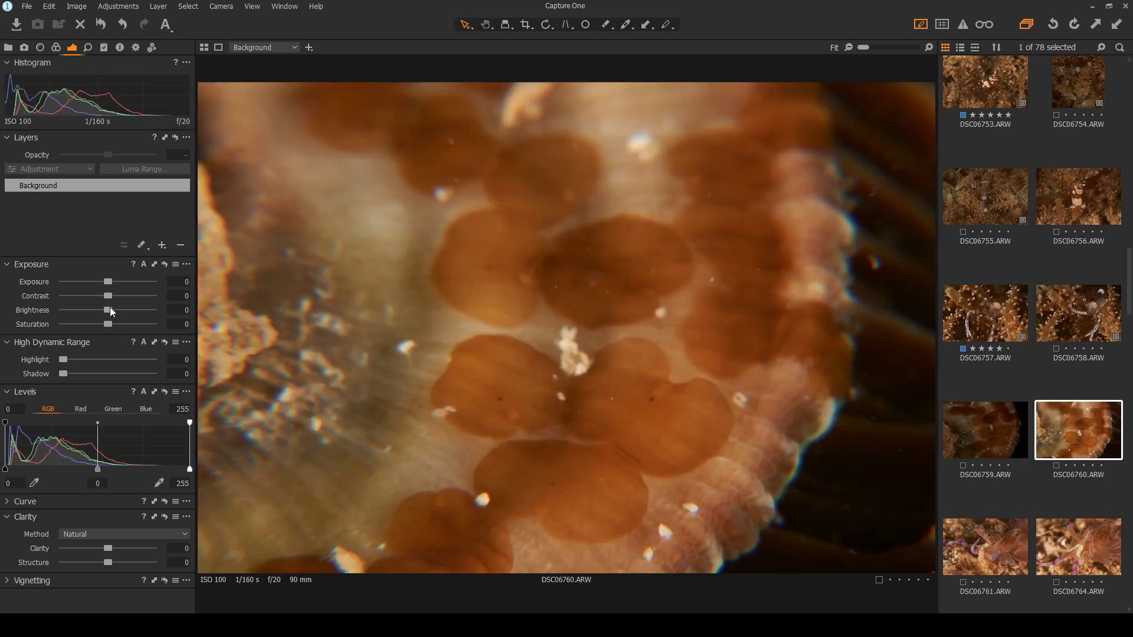
Raise DSC06760's Contrast to 11 and zoom in to inspect the result
left_click_drag(109, 299, 123, 296)
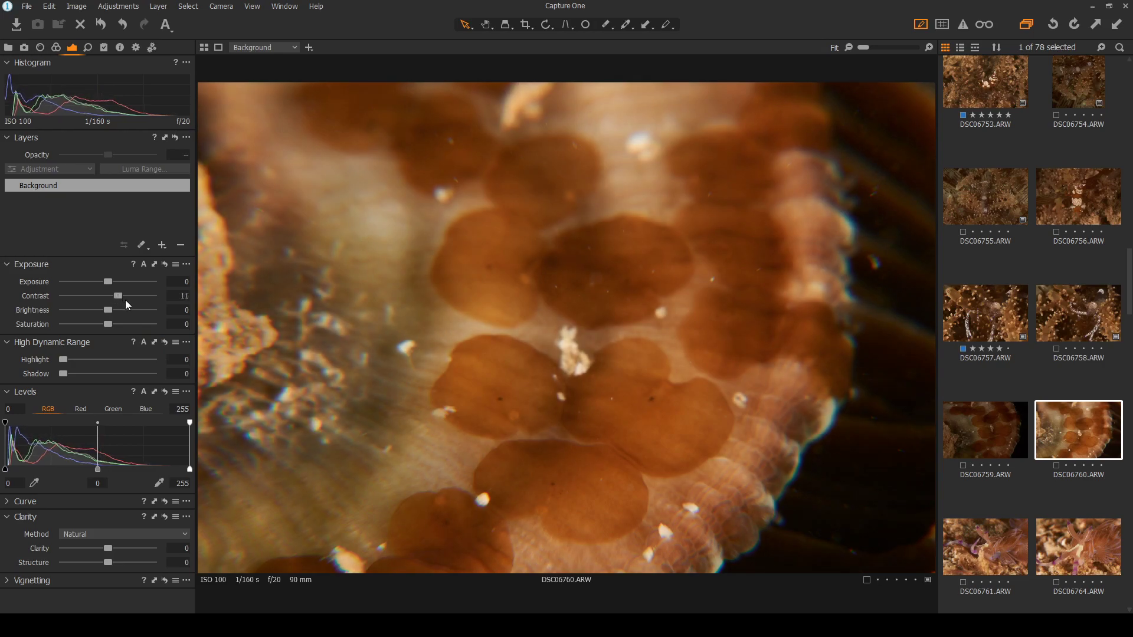
scroll(635, 419, "up", 1)
scroll(635, 419, "up", 1)
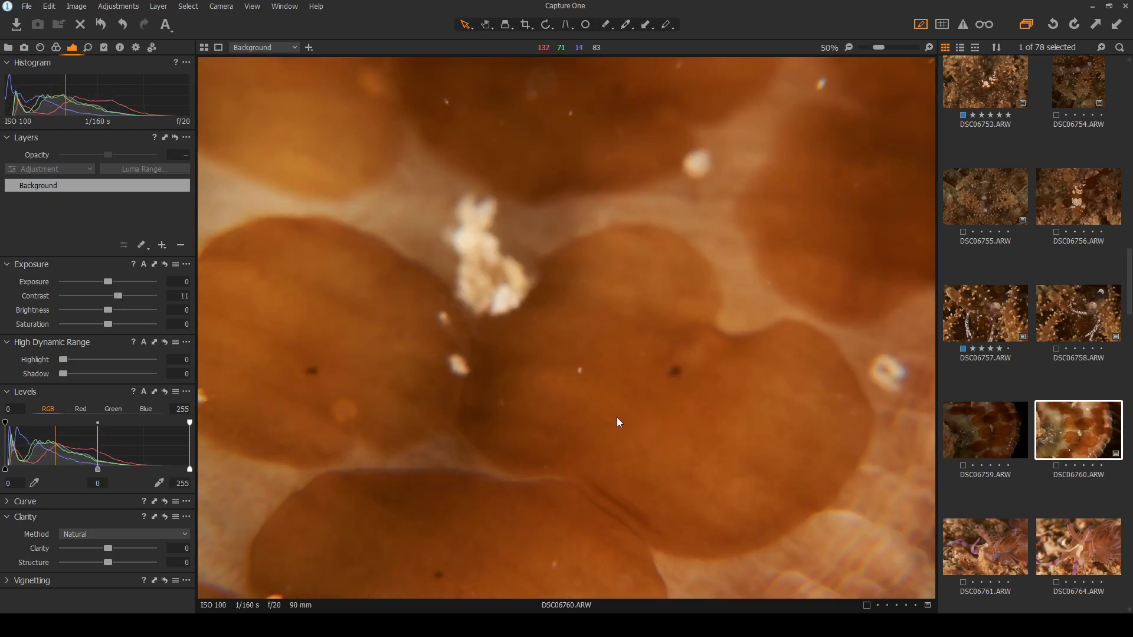
scroll(617, 416, "down", 2)
scroll(665, 422, "up", 3)
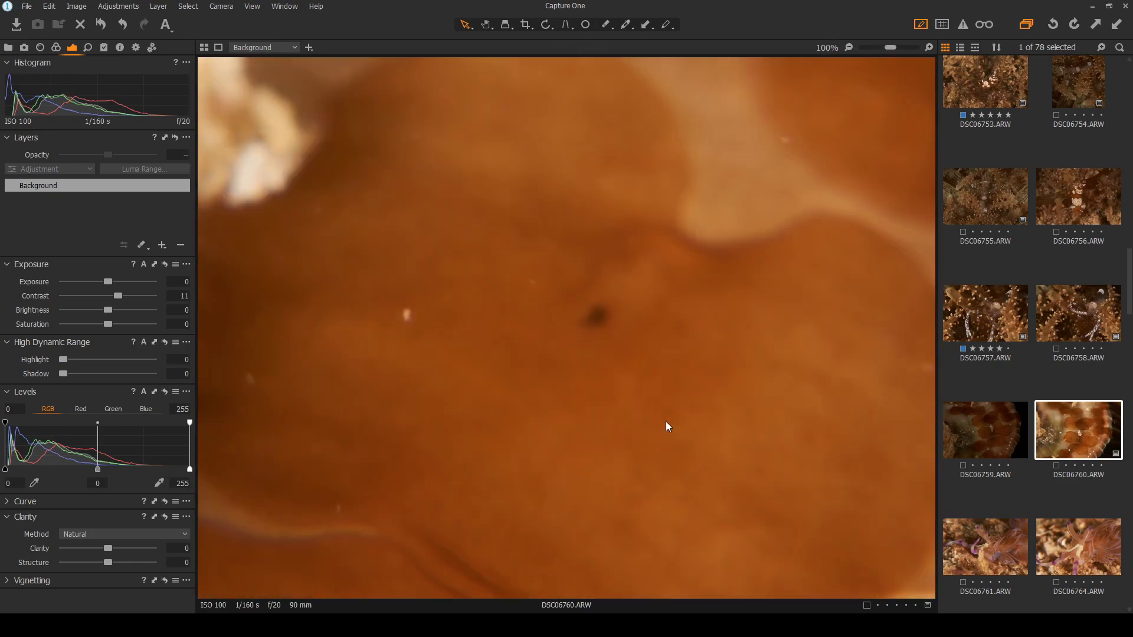
scroll(666, 421, "down", 2)
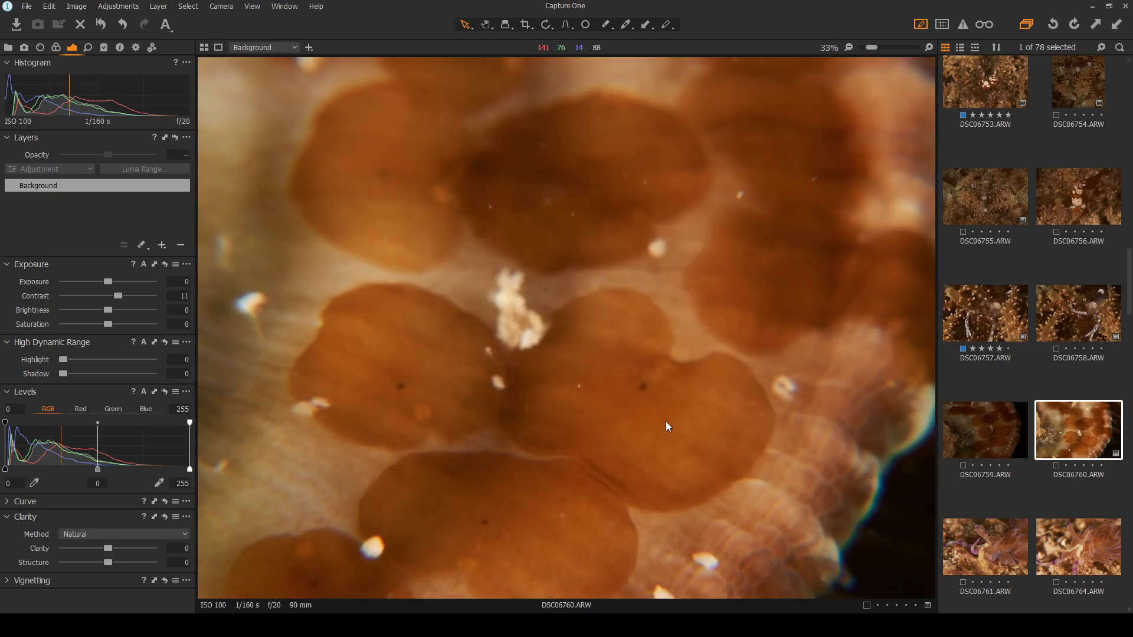
Set DSC06759's Contrast to 14 and HDR Shadow to 100, check zoomed, then return to DSC06760
left_click(986, 429)
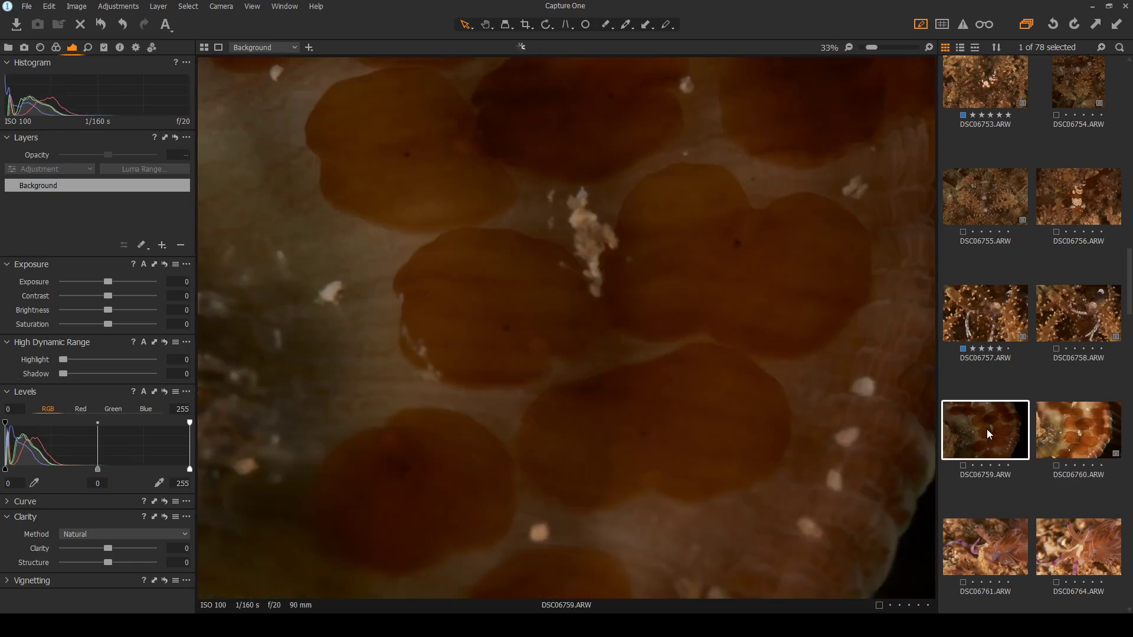
left_click_drag(108, 296, 121, 295)
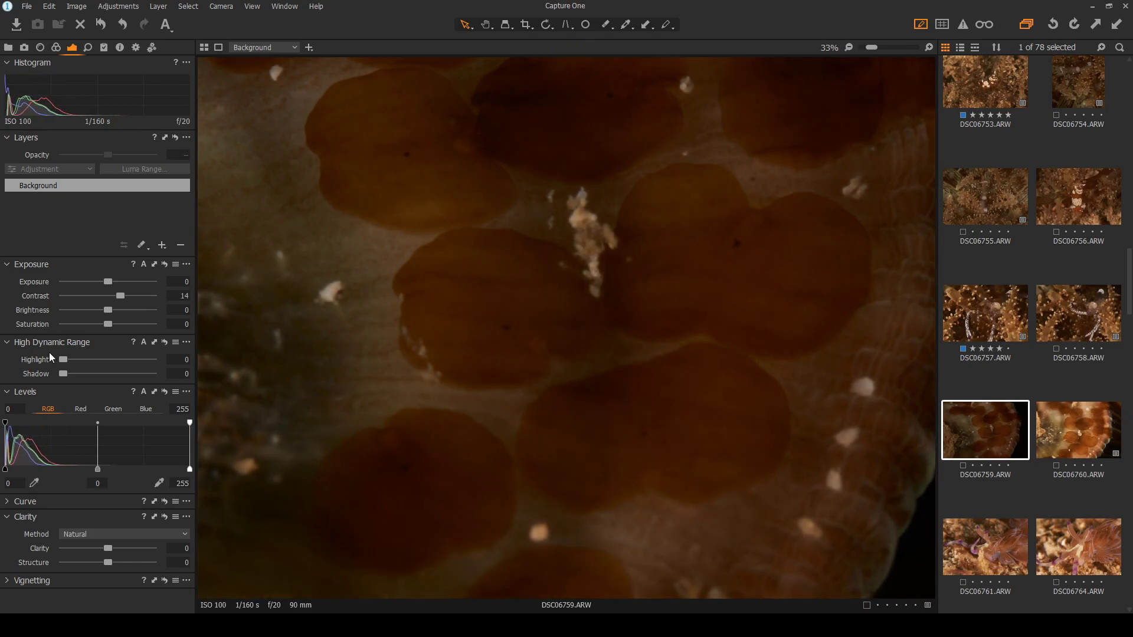
left_click_drag(102, 377, 159, 377)
scroll(788, 199, "up", 1)
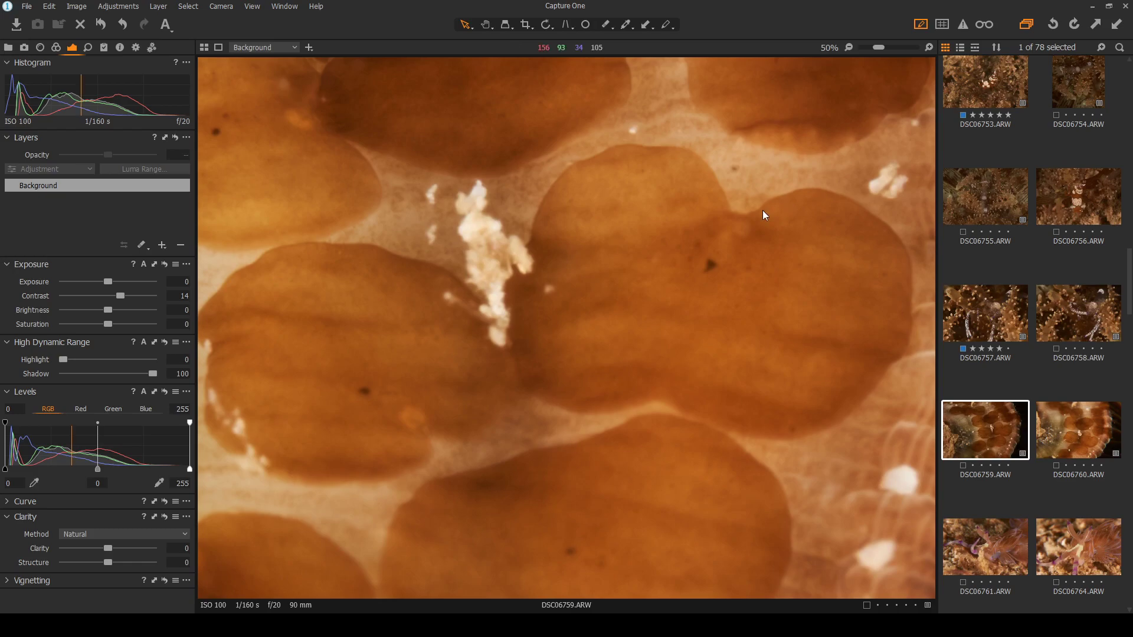
scroll(708, 277, "down", 1)
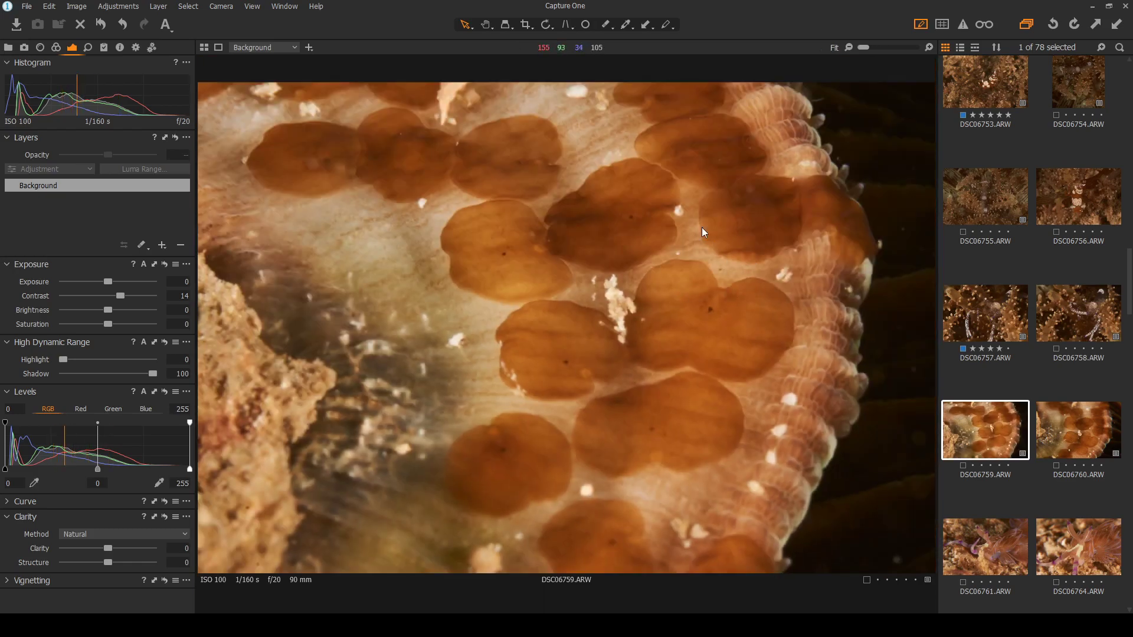
scroll(627, 149, "up", 1)
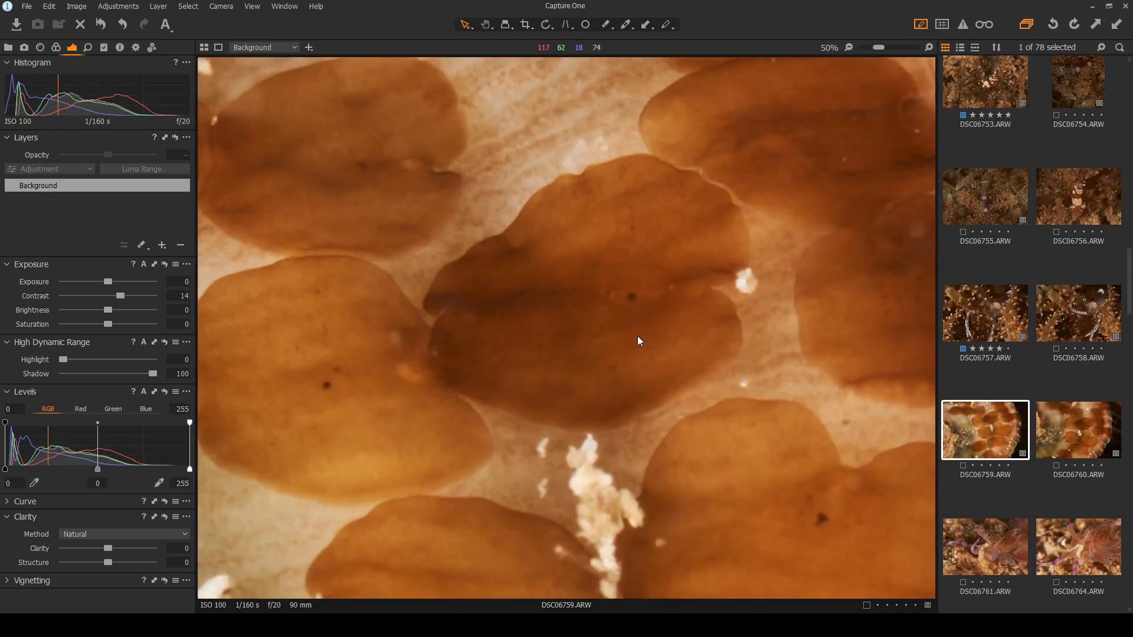
scroll(614, 318, "down", 1)
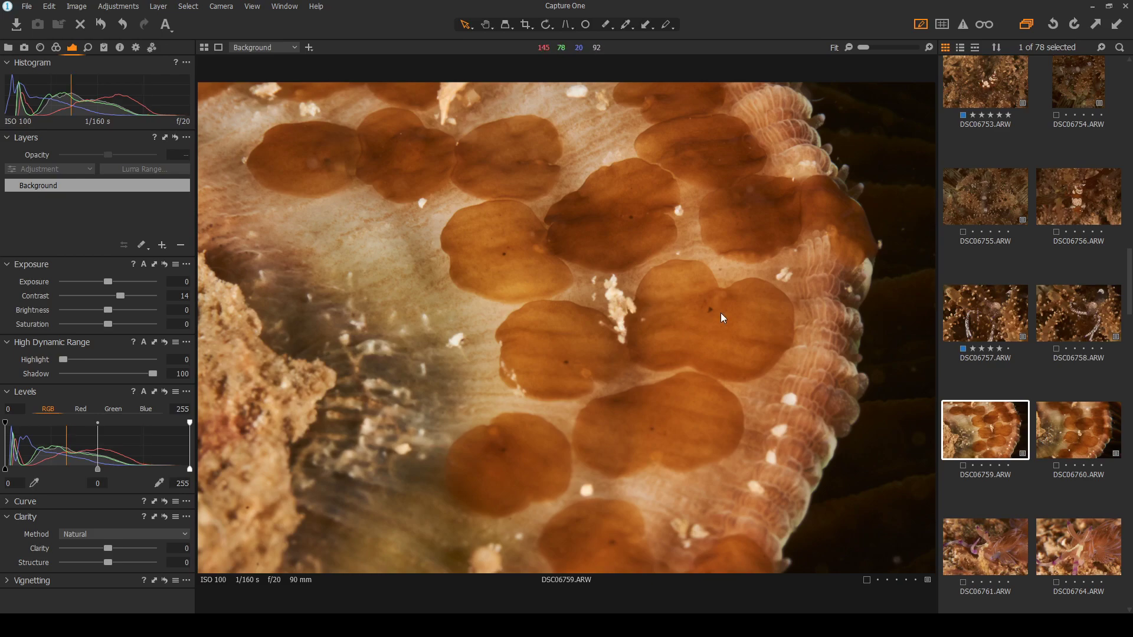
left_click(1061, 435)
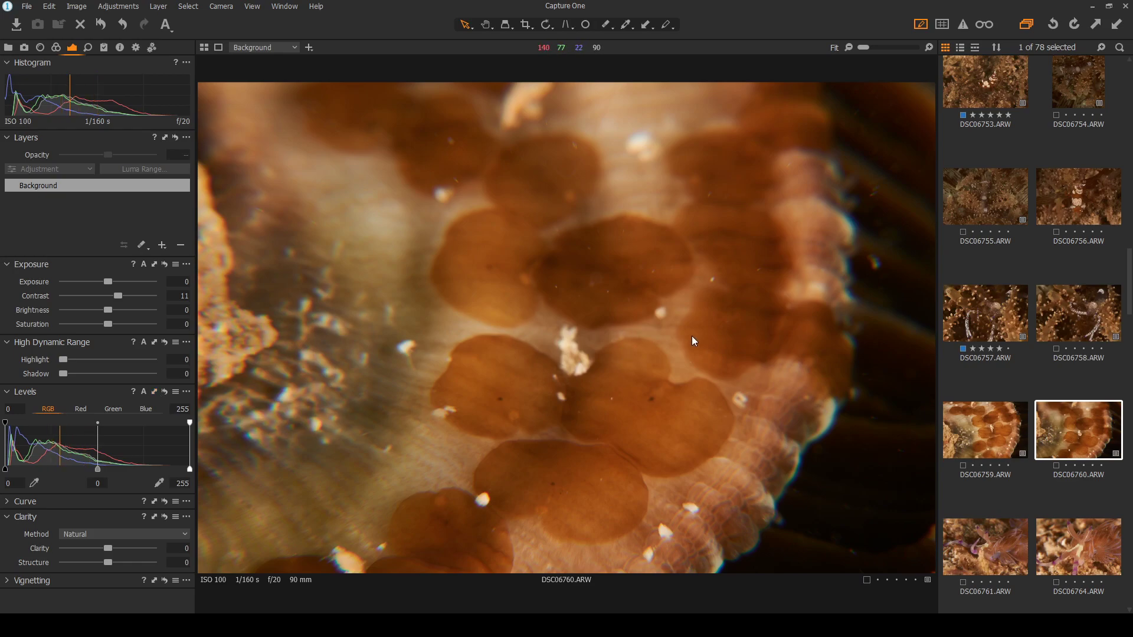
Switch back and forth between DSC06759 and DSC06760 to compare them
left_click(996, 426)
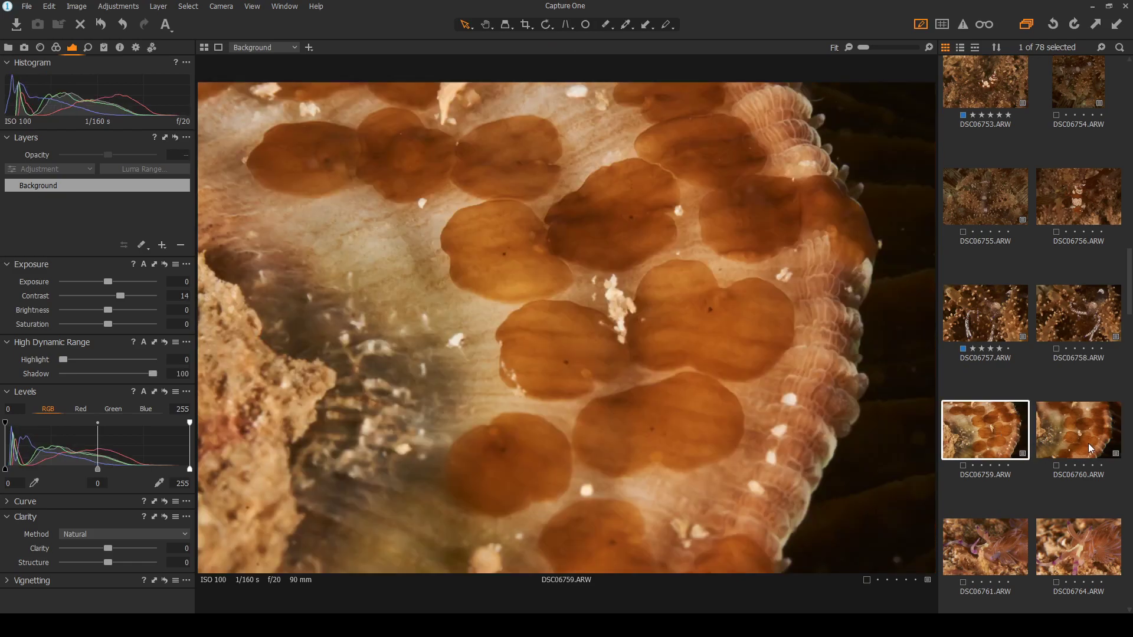
left_click(1086, 444)
left_click(1008, 443)
left_click(1062, 427)
left_click(974, 435)
Reselect DSC06759 and give it a blue colour tag
left_click(965, 468)
left_click(984, 426)
key("9")
Add a Heal layer, heal five spots along DSC06759's dark right edge, then advance to DSC06761
key("q")
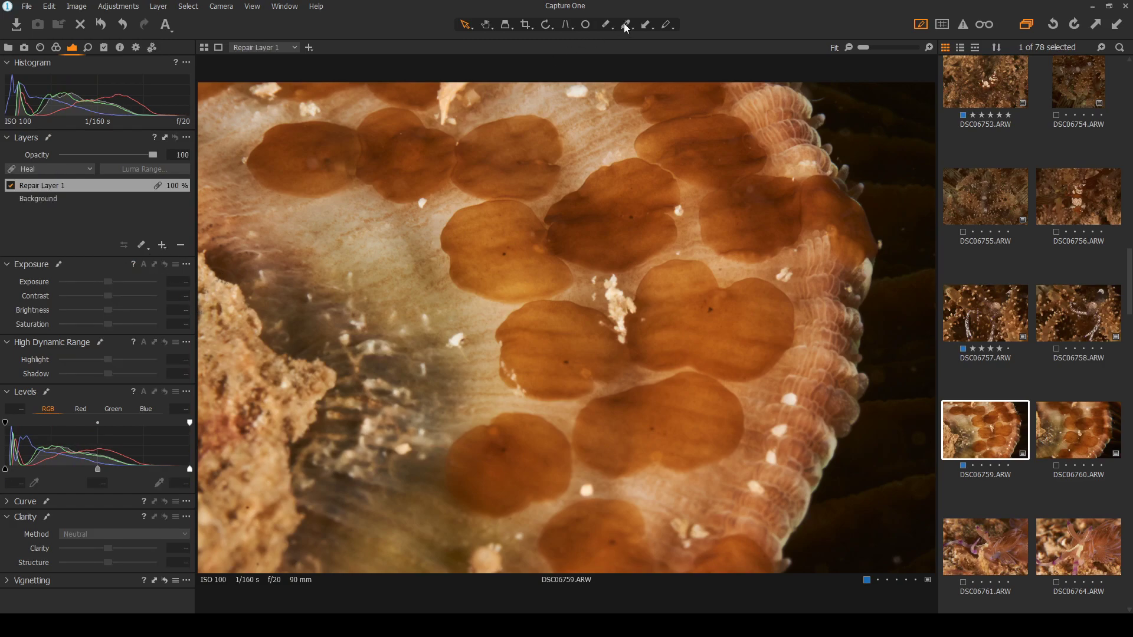
left_click(584, 26)
left_click(895, 561)
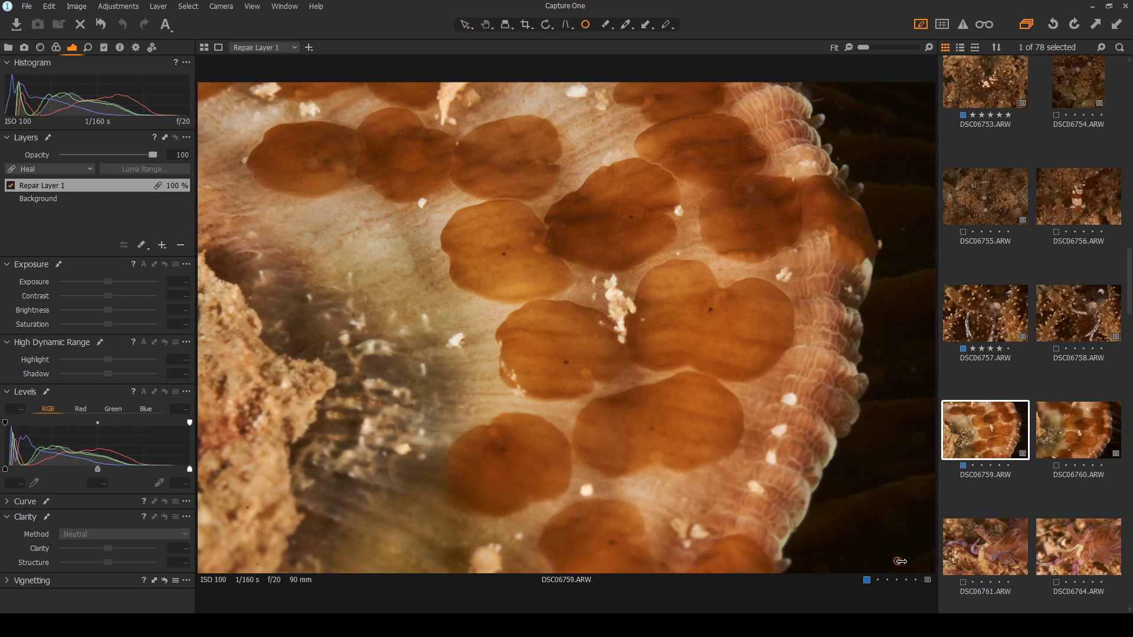
left_click(916, 440)
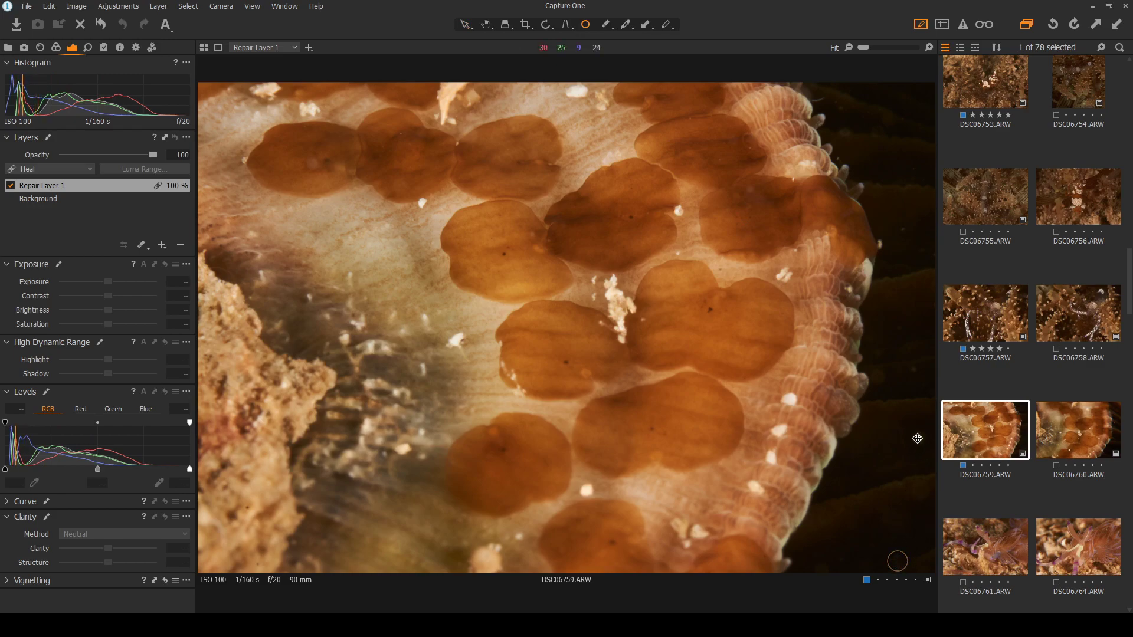
left_click(912, 369)
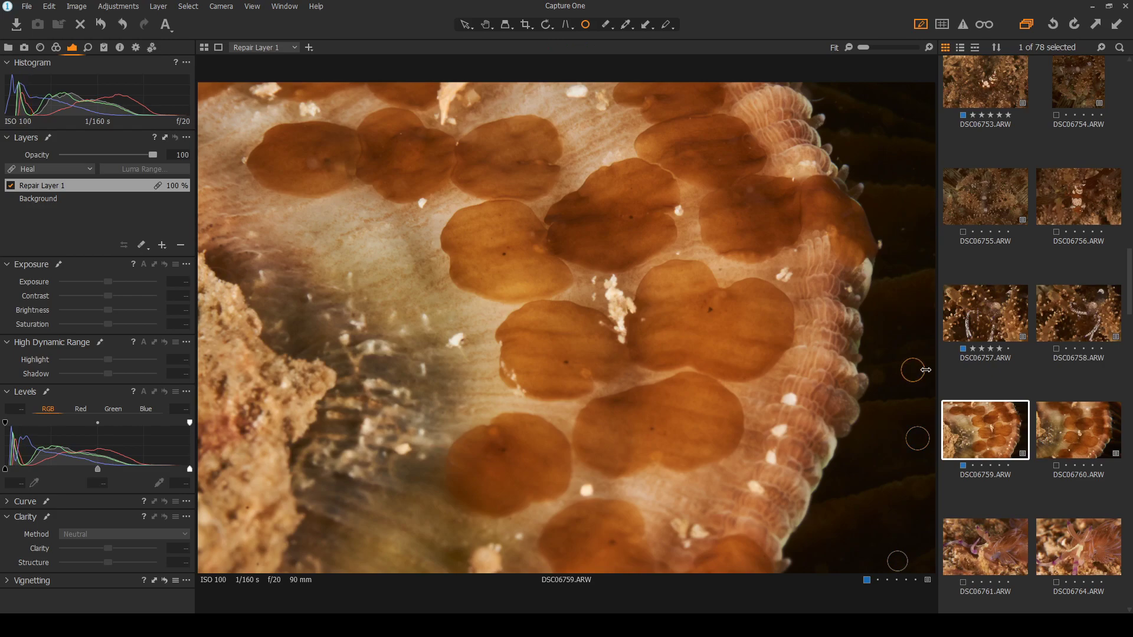
left_click(903, 228)
left_click(838, 156)
left_click(467, 24)
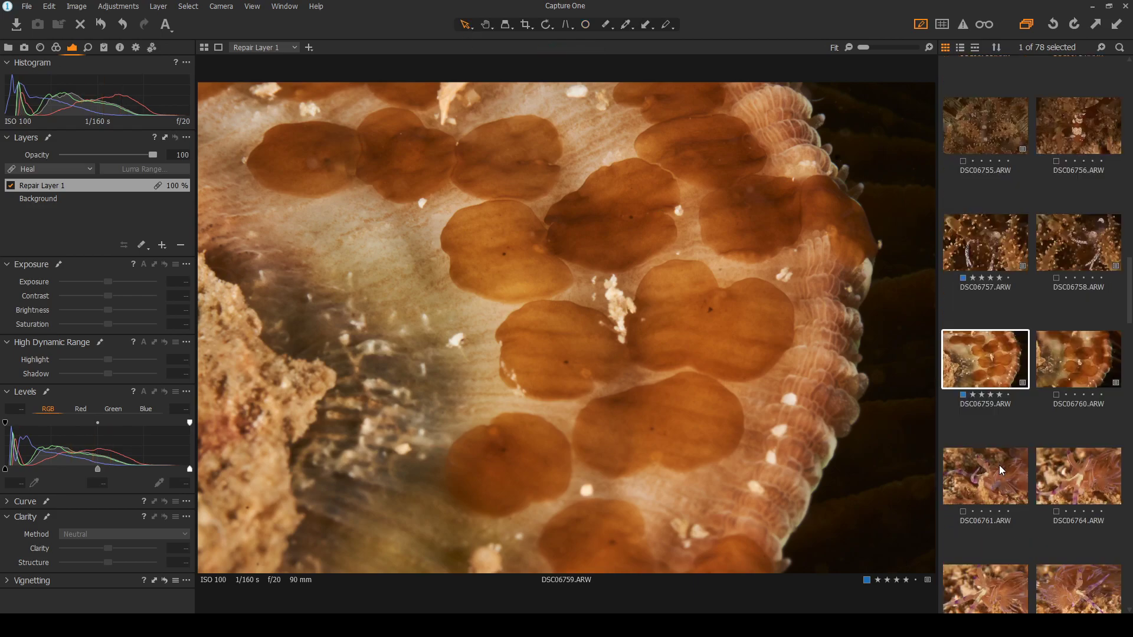
key("Down")
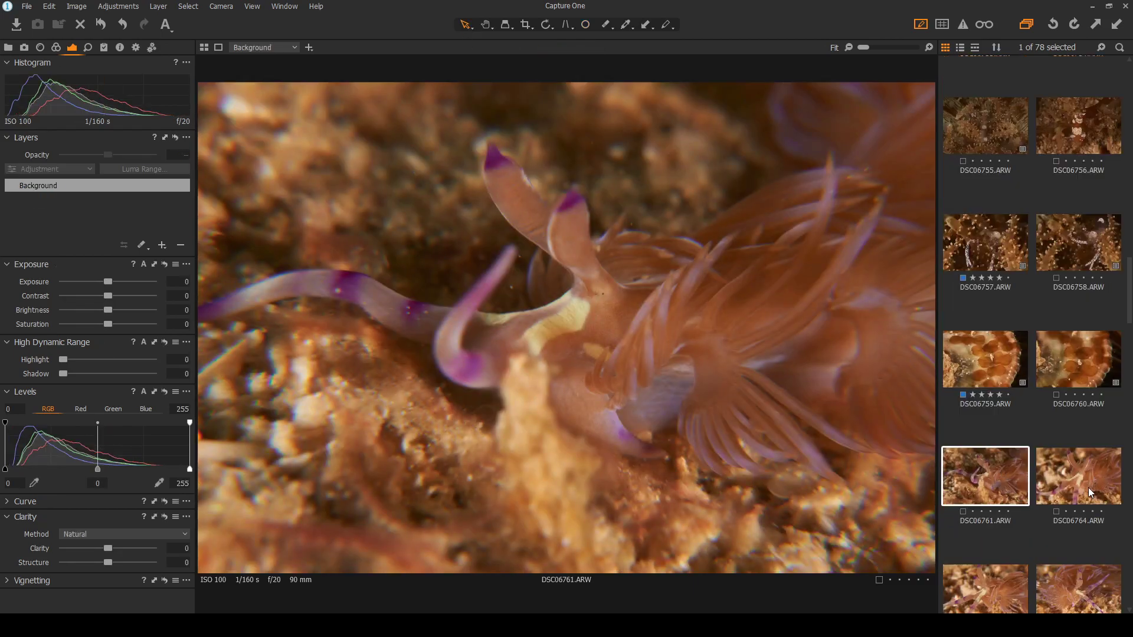
Browse the nudibranch shots DSC06761 through DSC06767 in the viewer
left_click(1084, 491)
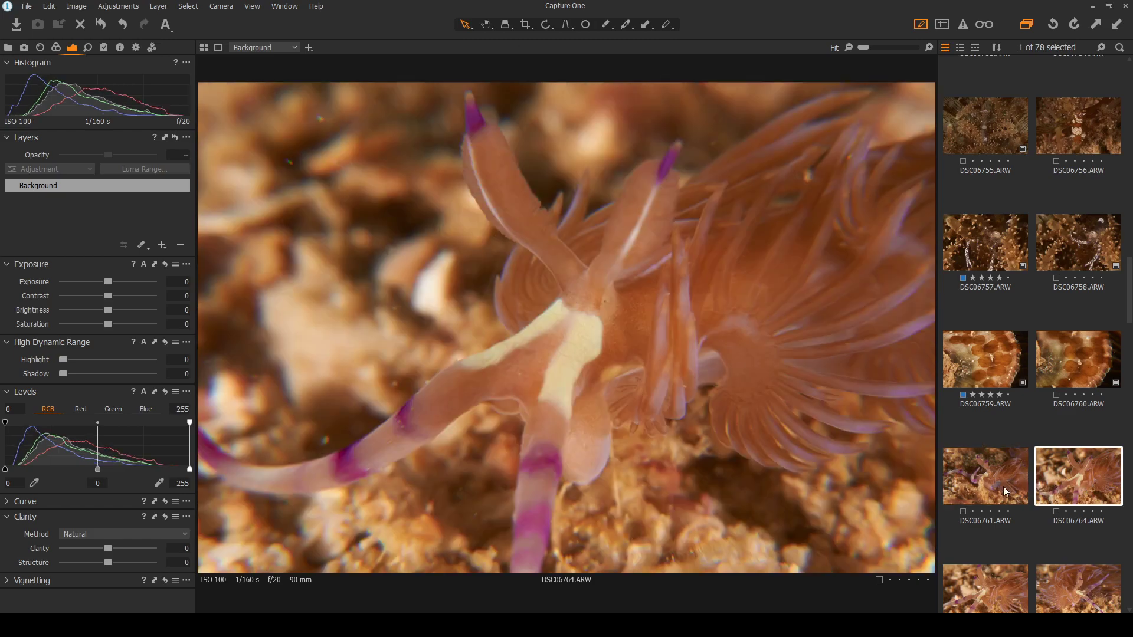
left_click(991, 487)
left_click(1108, 492)
scroll(996, 525, "down", 1)
left_click(996, 524)
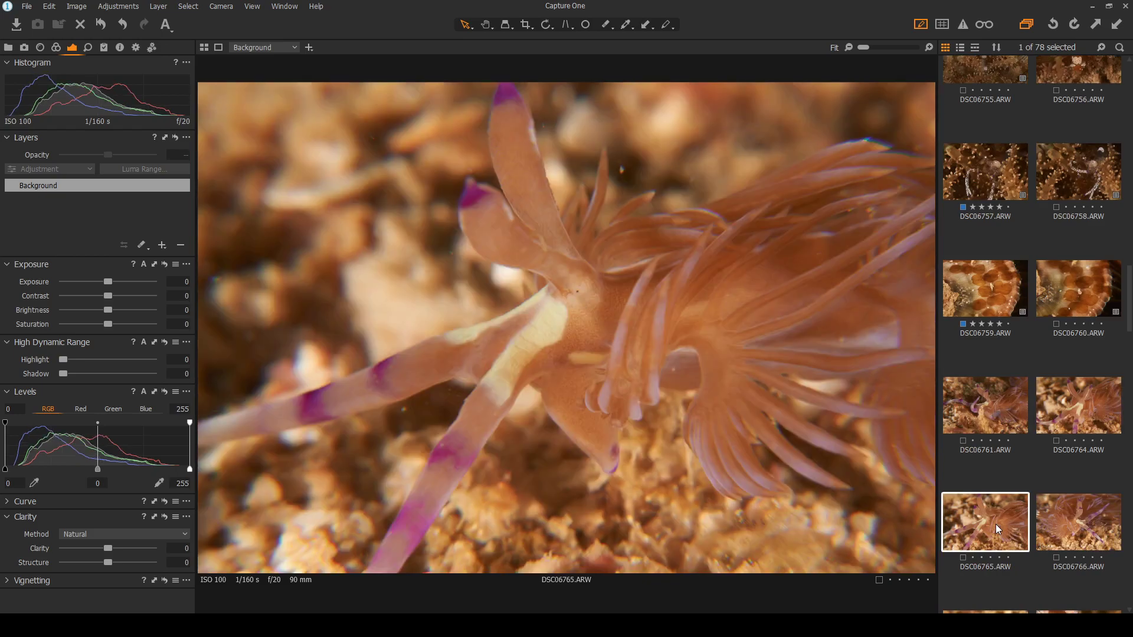
scroll(1071, 525, "down", 1)
left_click(1077, 447)
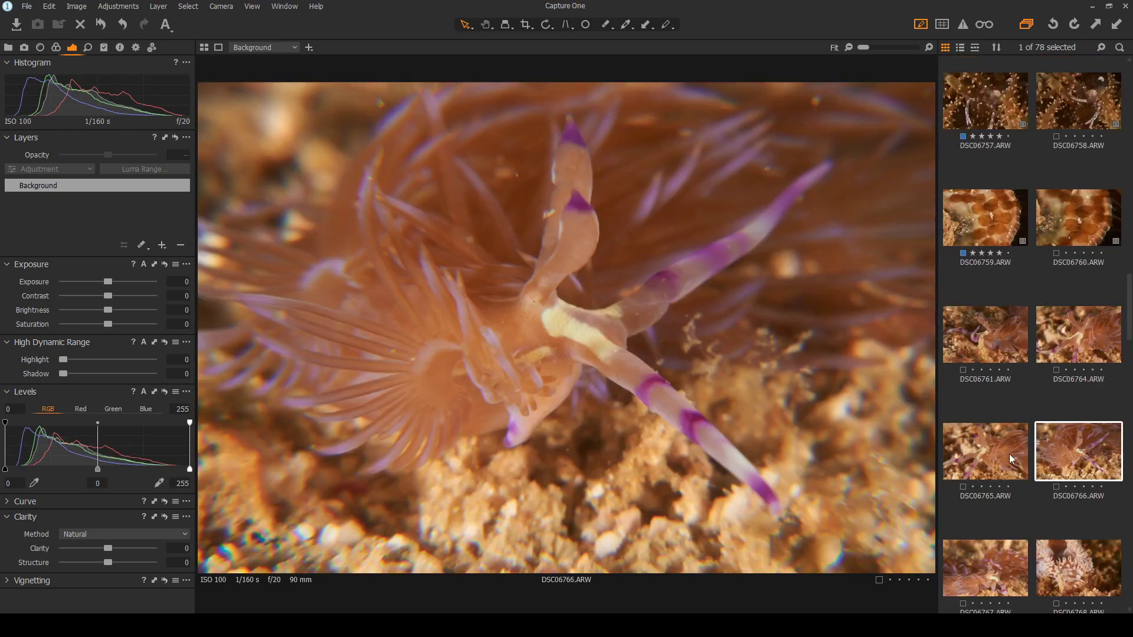
left_click(998, 564)
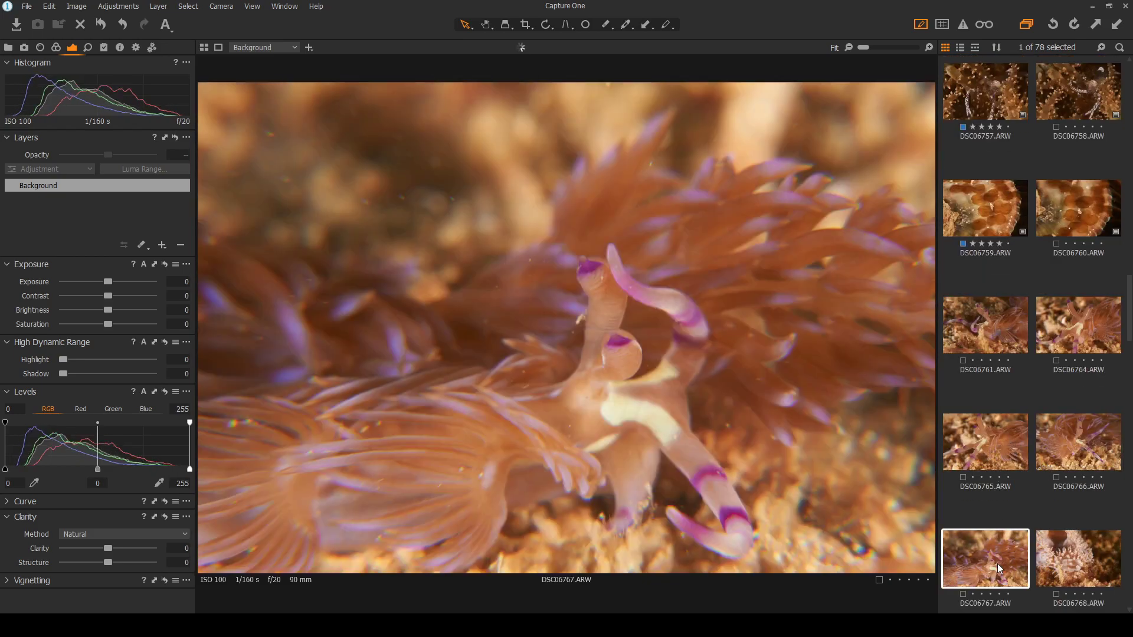
left_click(1061, 438)
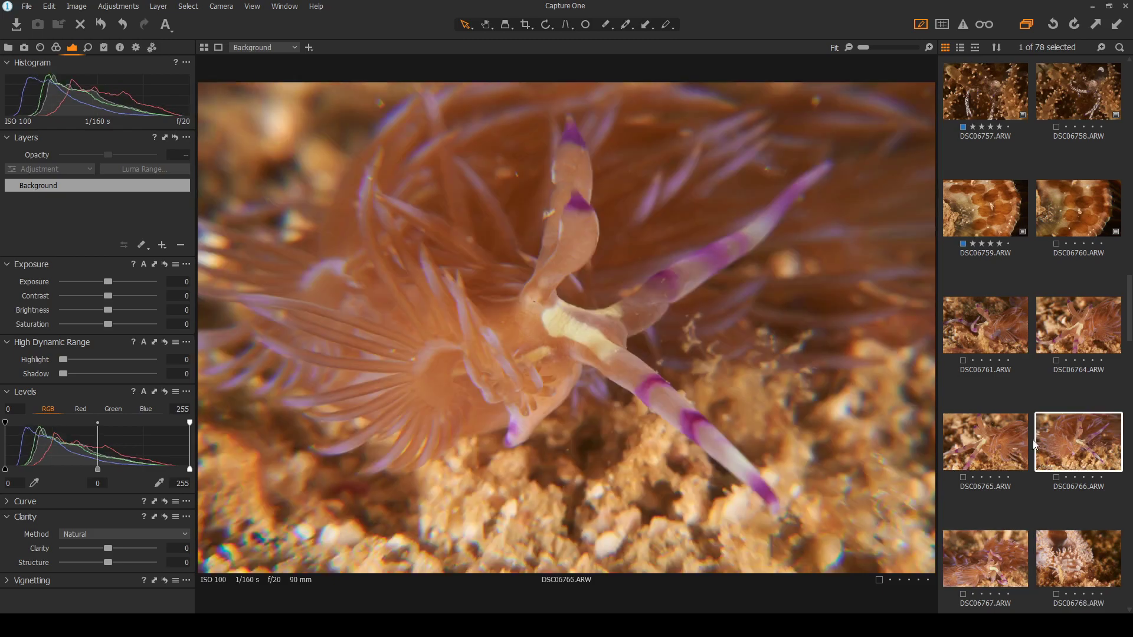
left_click(986, 448)
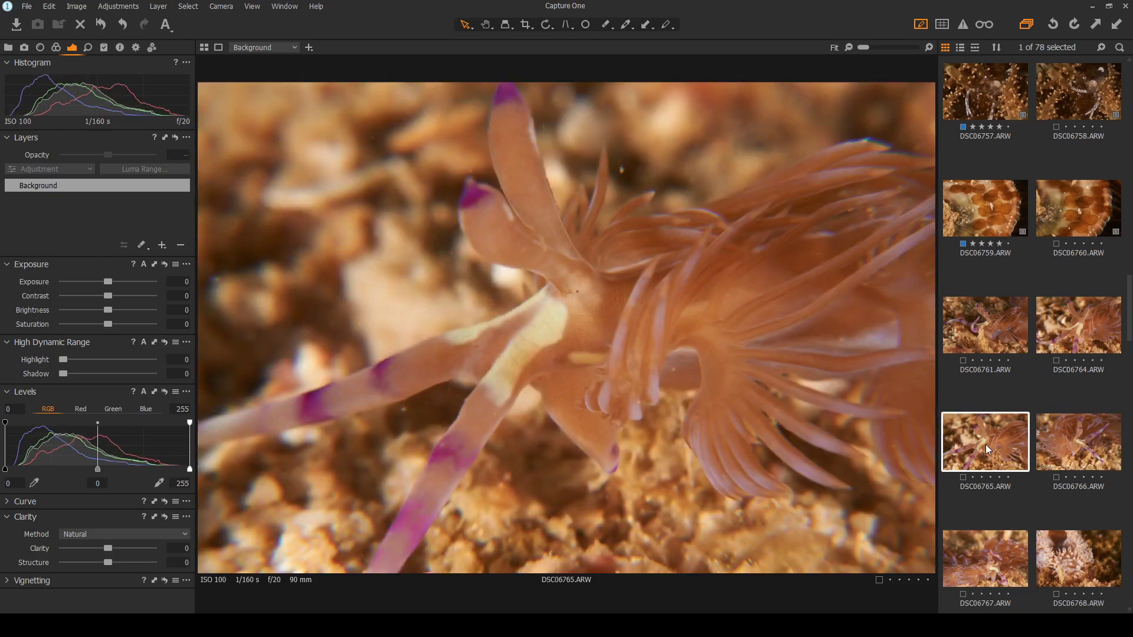
Compare DSC06761 against DSC06764, then DSC06764 against DSC06765
left_click(1064, 326)
left_click(998, 323)
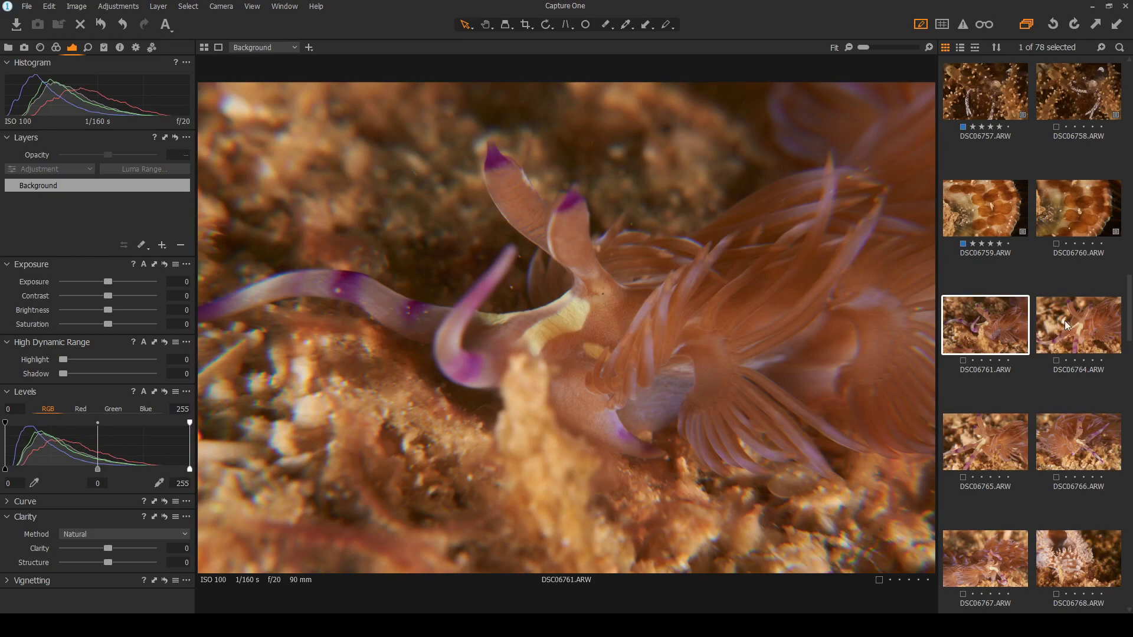
left_click(1083, 326)
left_click(989, 333)
left_click(1095, 328)
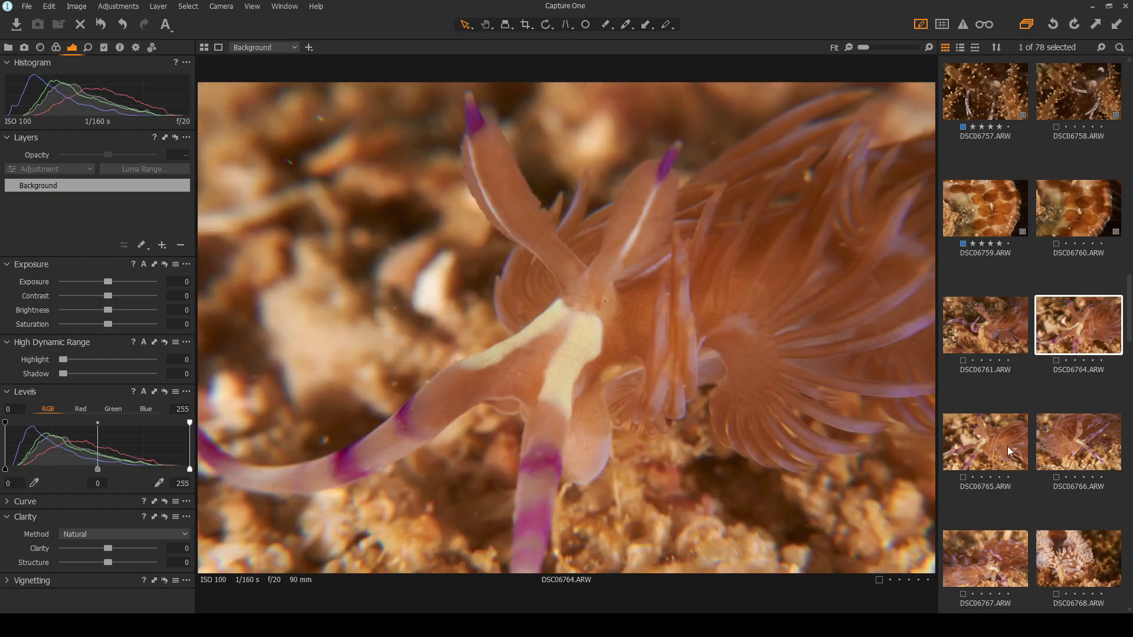
left_click(1009, 450)
left_click(1086, 321)
left_click(999, 440)
Zoom in to check DSC06764's focus against DSC06765, then select DSC06764
left_click(1075, 337)
scroll(514, 171, "up", 3)
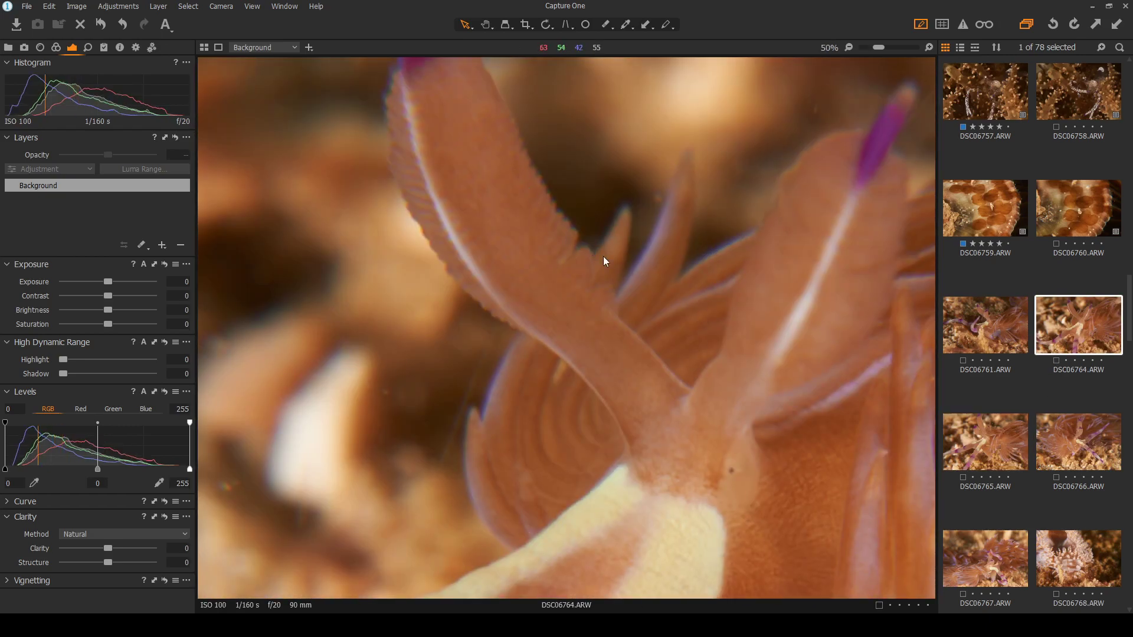
scroll(744, 372, "down", 3)
left_click(984, 462)
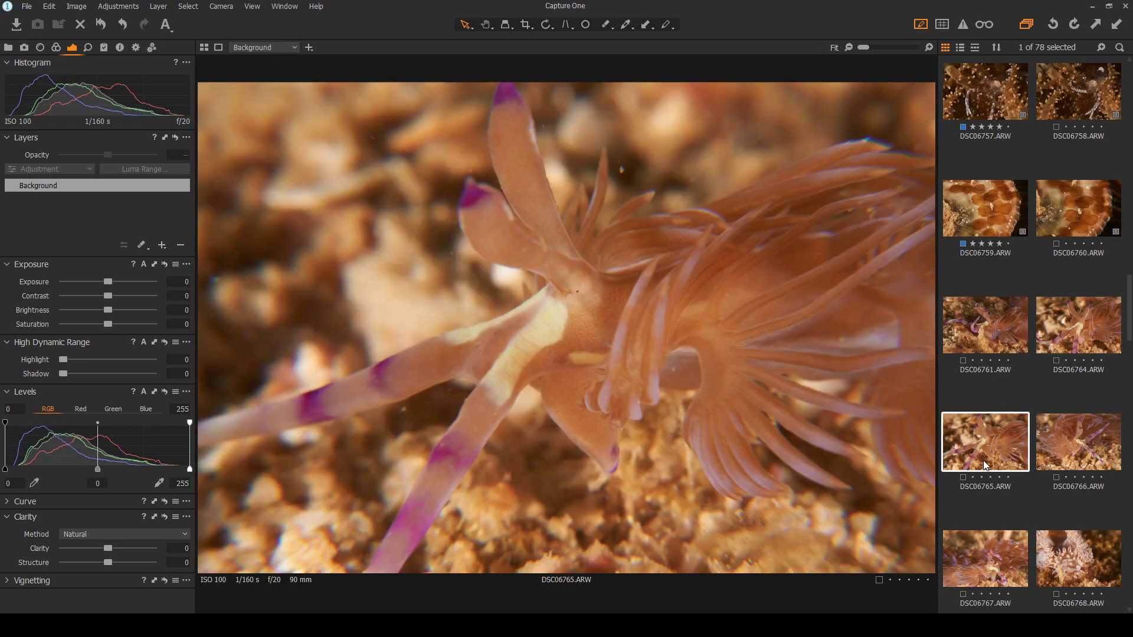
left_click(1080, 336)
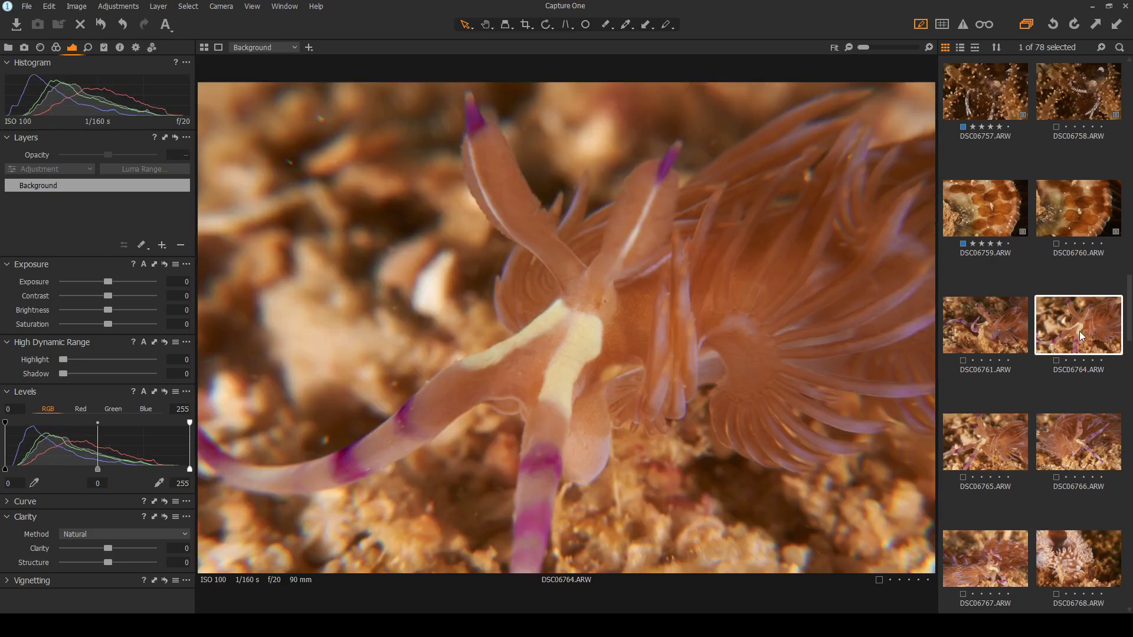
left_click(998, 456)
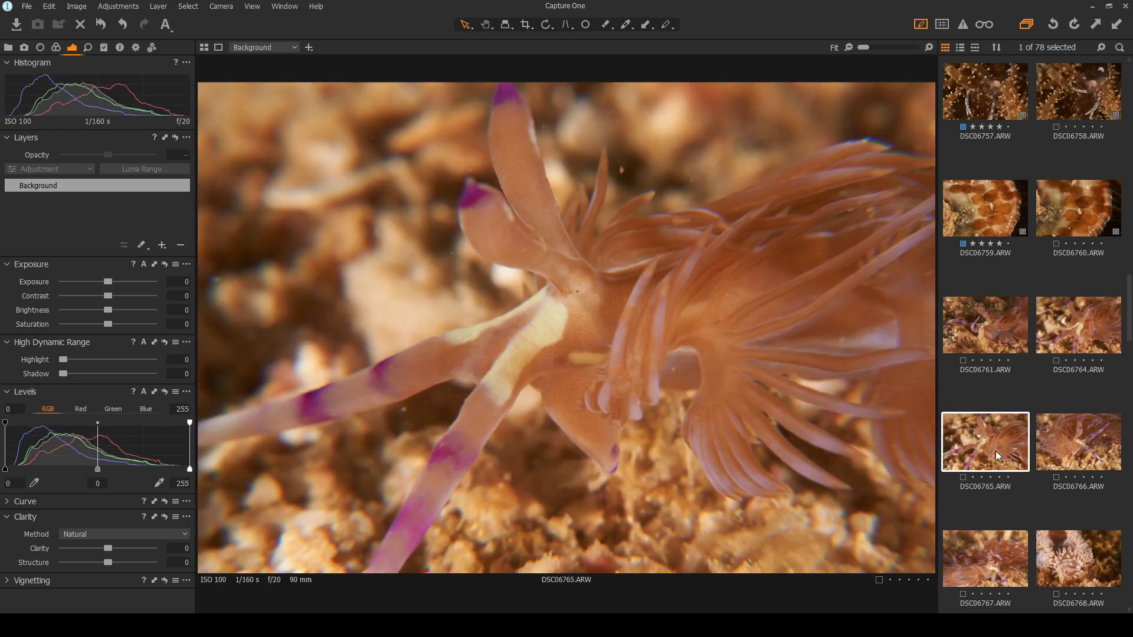
left_click(1092, 332)
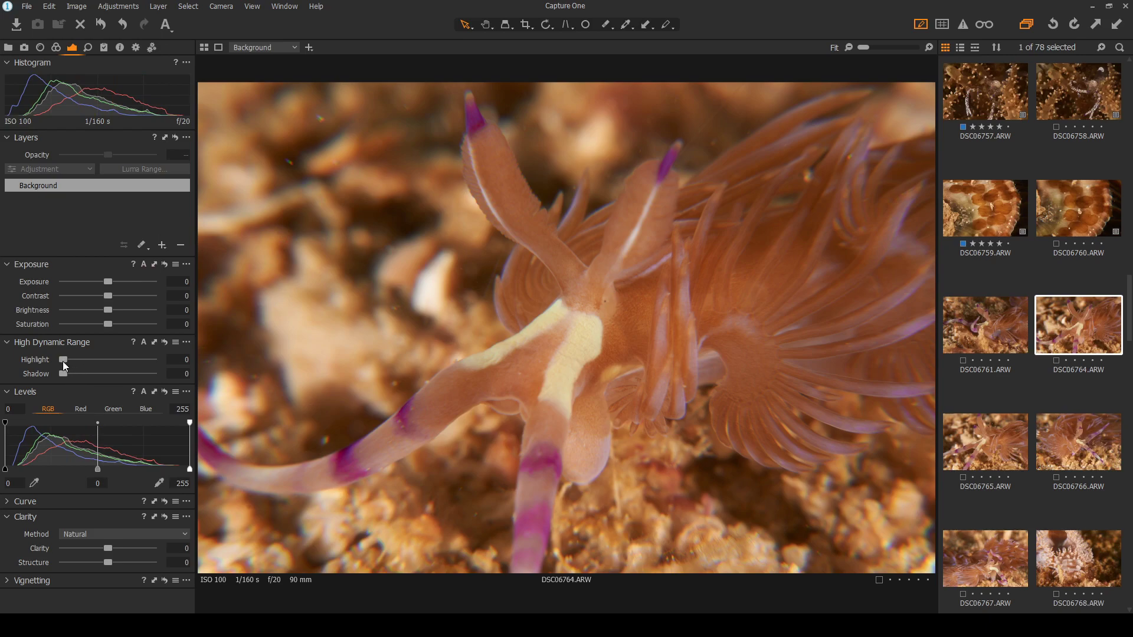
Preview a Highlight change on DSC06764, leave it at 0, and add a Heal repair layer
left_click_drag(63, 360, 37, 388)
left_click(207, 293)
Heal two background backscatter specks and the rainbow flare above the arm, enlarging that spot
left_click(584, 25)
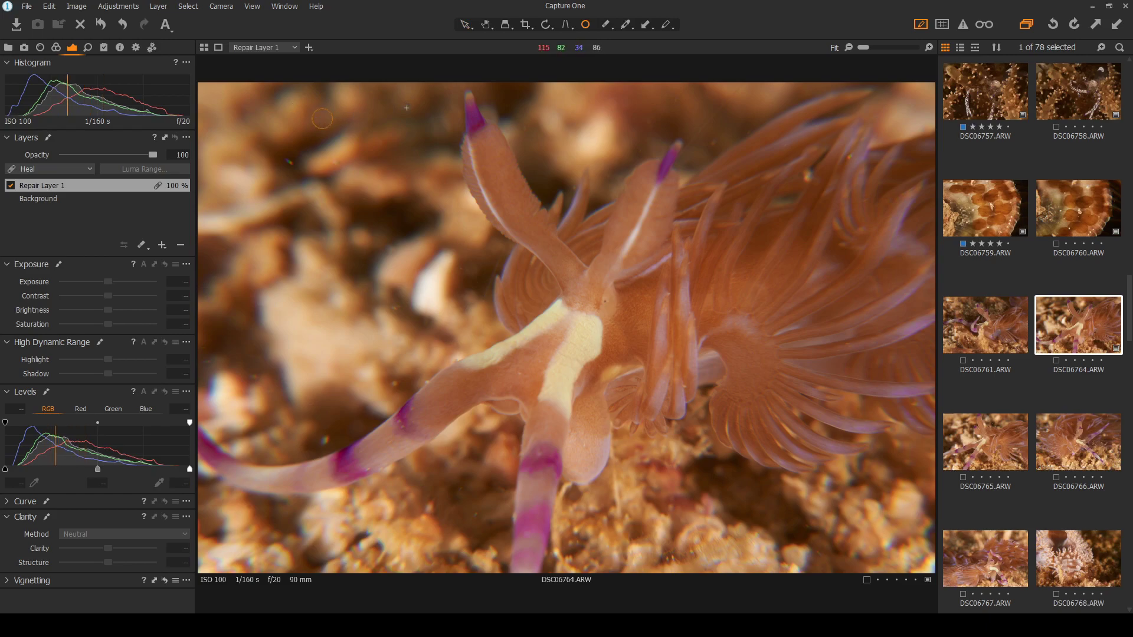
left_click_drag(407, 108, 412, 112)
left_click(291, 162)
scroll(305, 475, "up", 2)
scroll(305, 476, "up", 2)
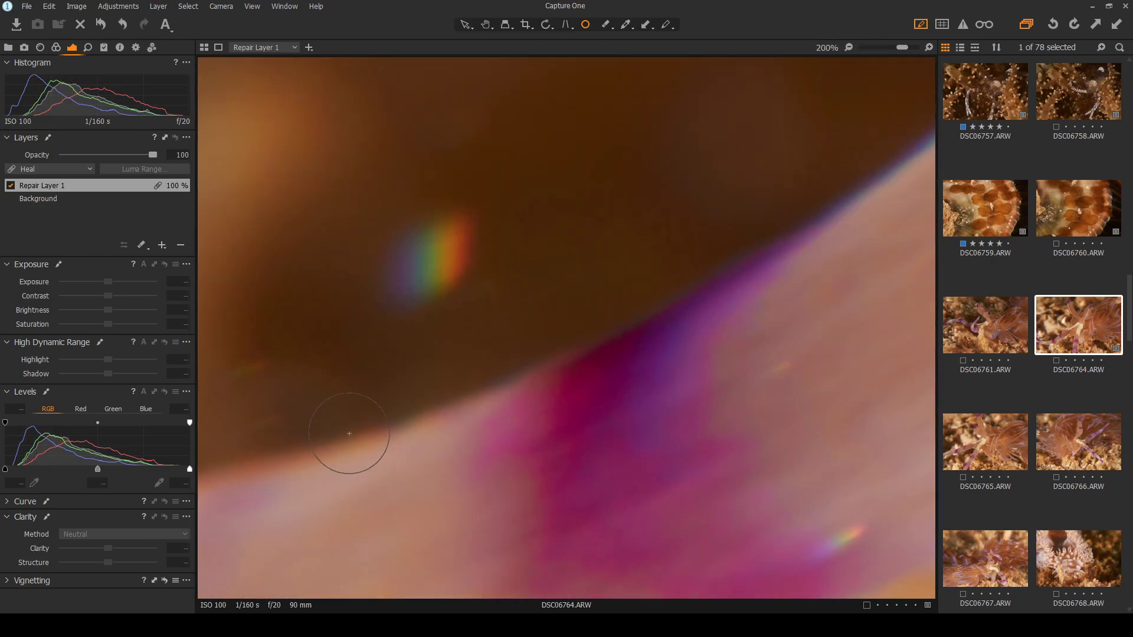
left_click(428, 262)
left_click_drag(469, 254, 513, 246)
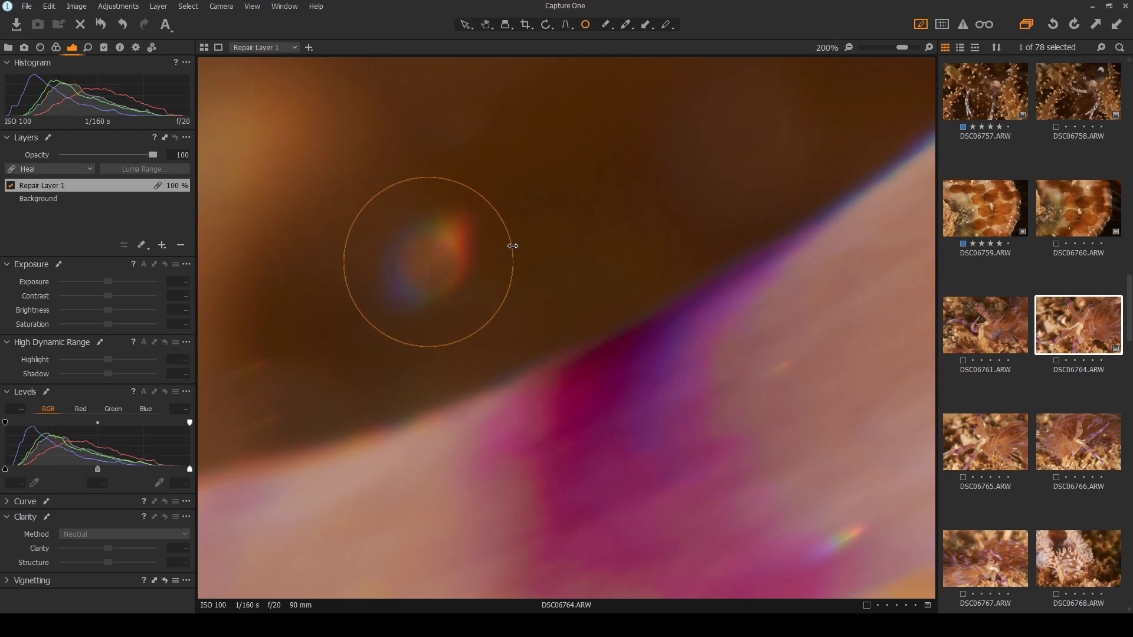
Heal the rainbow flare beside the arm and more specks, repositioning one heal spot
scroll(379, 377, "down", 4)
scroll(379, 377, "up", 2)
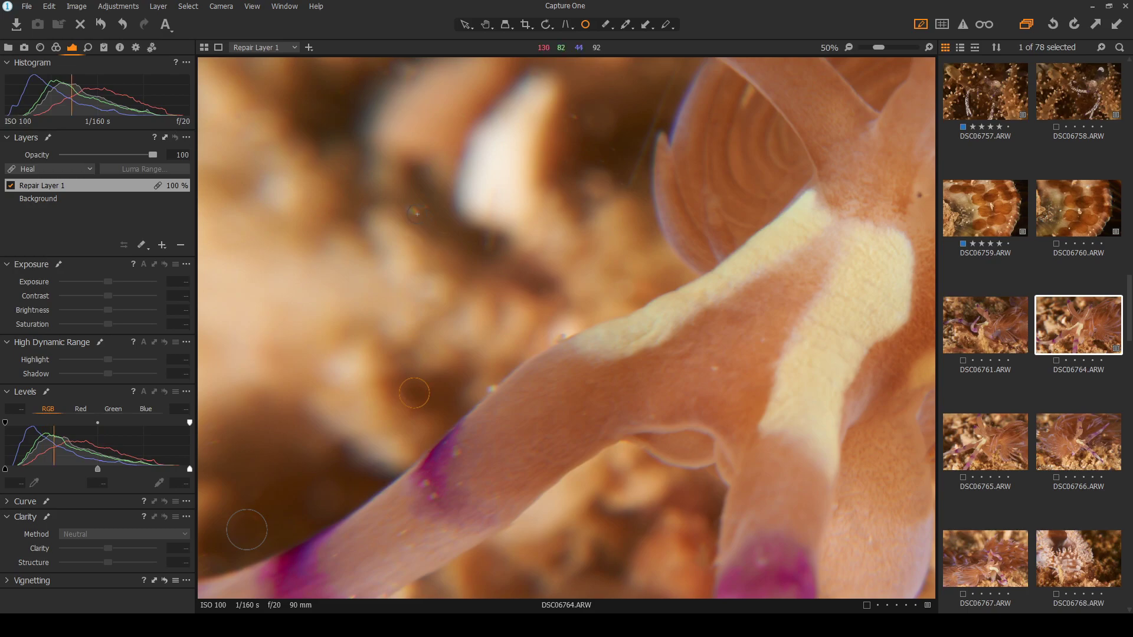
left_click(416, 211)
left_click(571, 118)
scroll(431, 111, "down", 1)
scroll(501, 232, "down", 1)
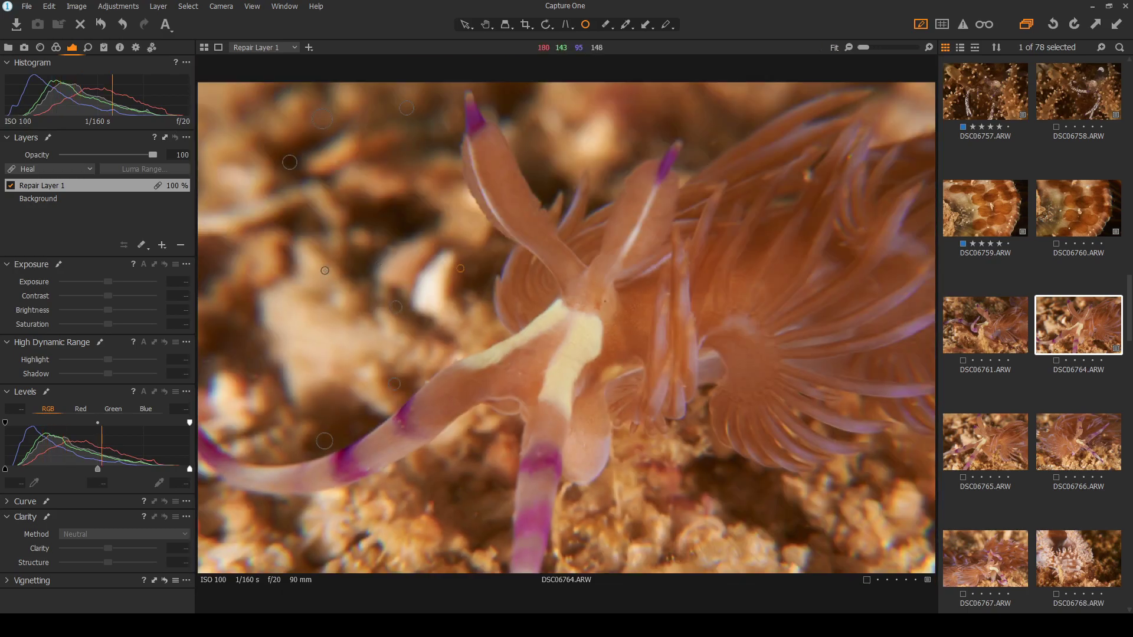
scroll(214, 399, "up", 3)
mouse_move(319, 339)
left_mouse_down()
mouse_move(304, 345)
mouse_move(322, 328)
mouse_move(295, 341)
left_mouse_up()
left_click(355, 392)
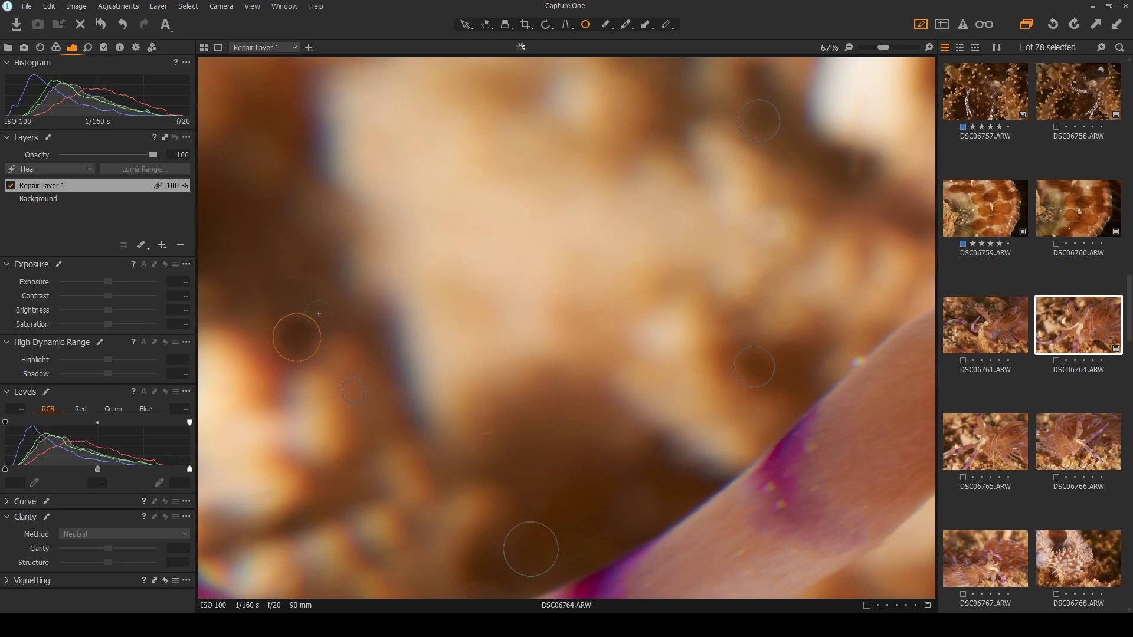
Replace the oversized heal spot with a smaller one, then toggle spots off and on to check
key("Delete")
left_click(302, 344)
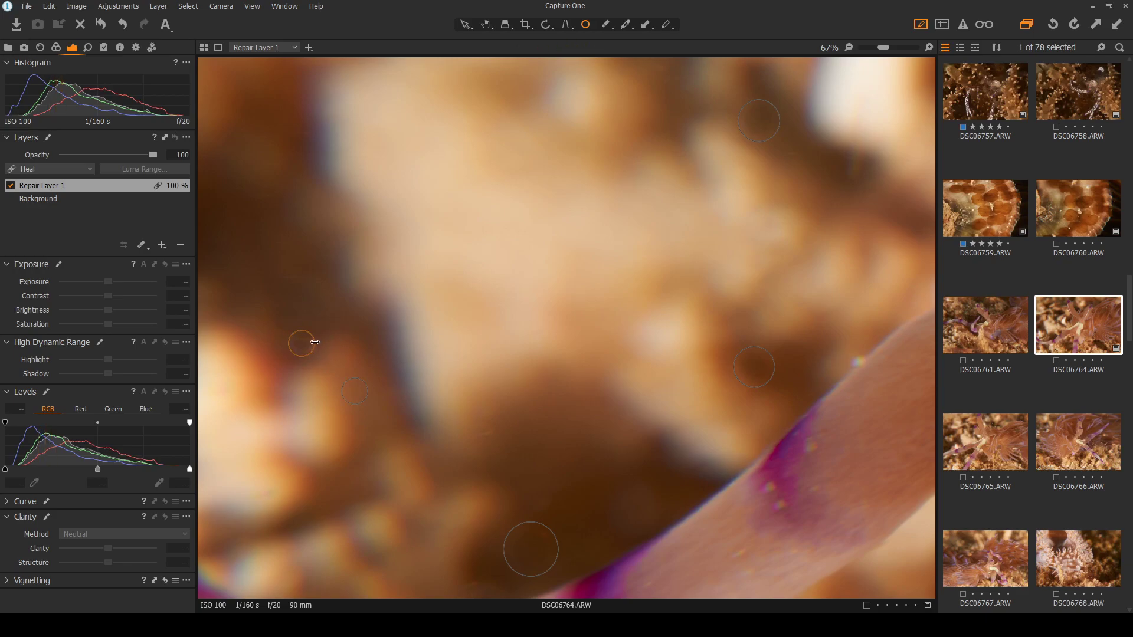
left_click_drag(314, 342, 319, 341)
left_click(465, 25)
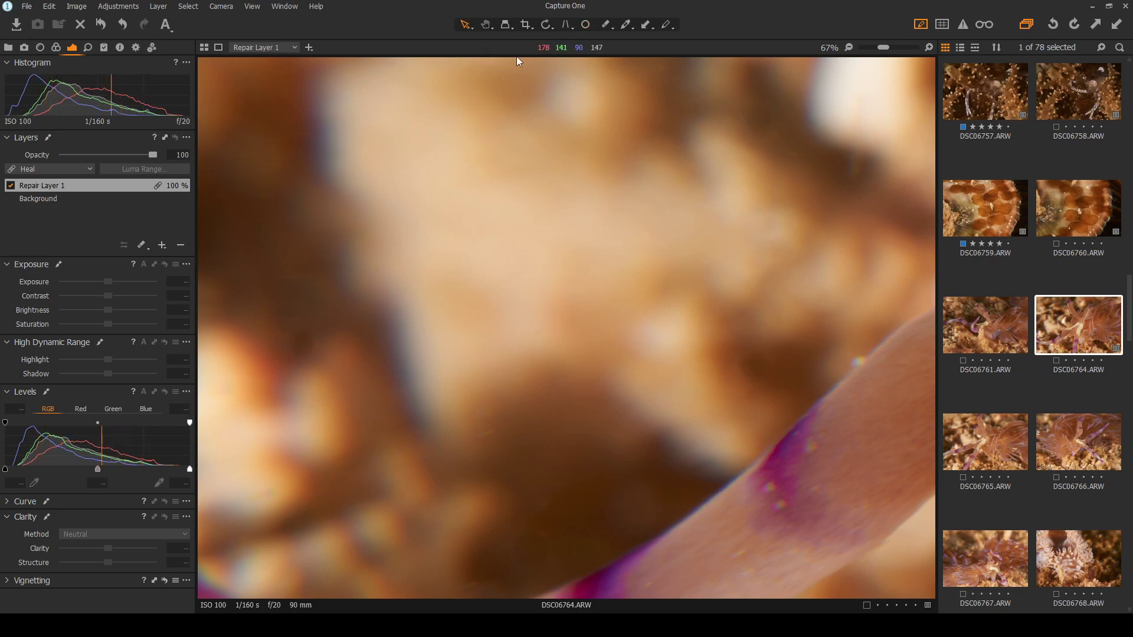
left_click(586, 25)
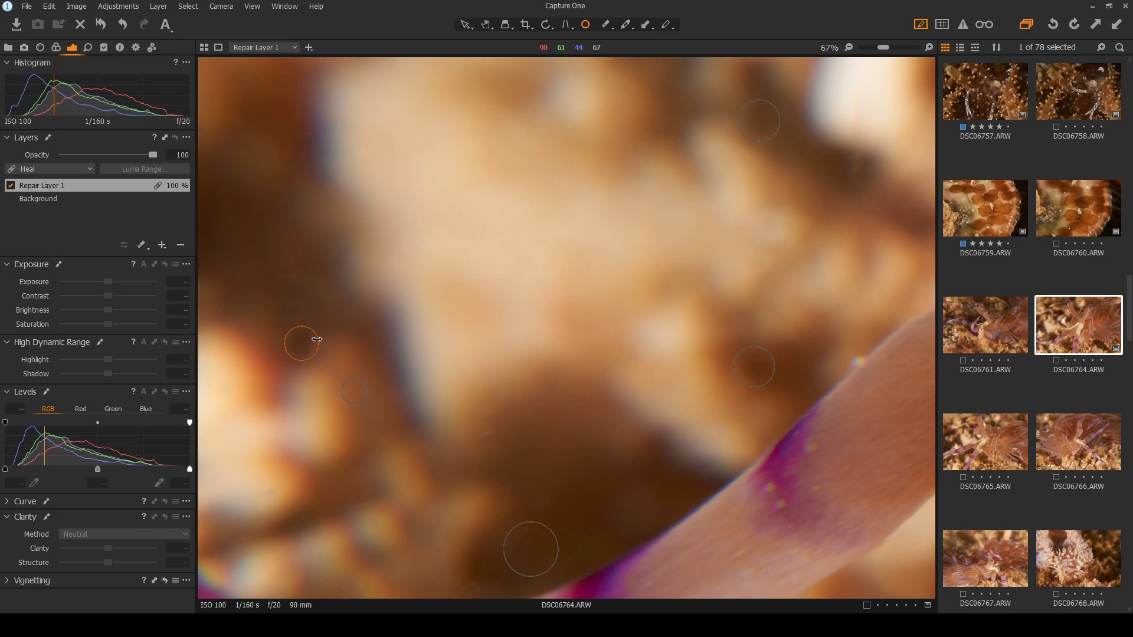
Fit the photo in the viewer and heal three flare specks in the dark background
left_click(466, 26)
double_click(437, 263)
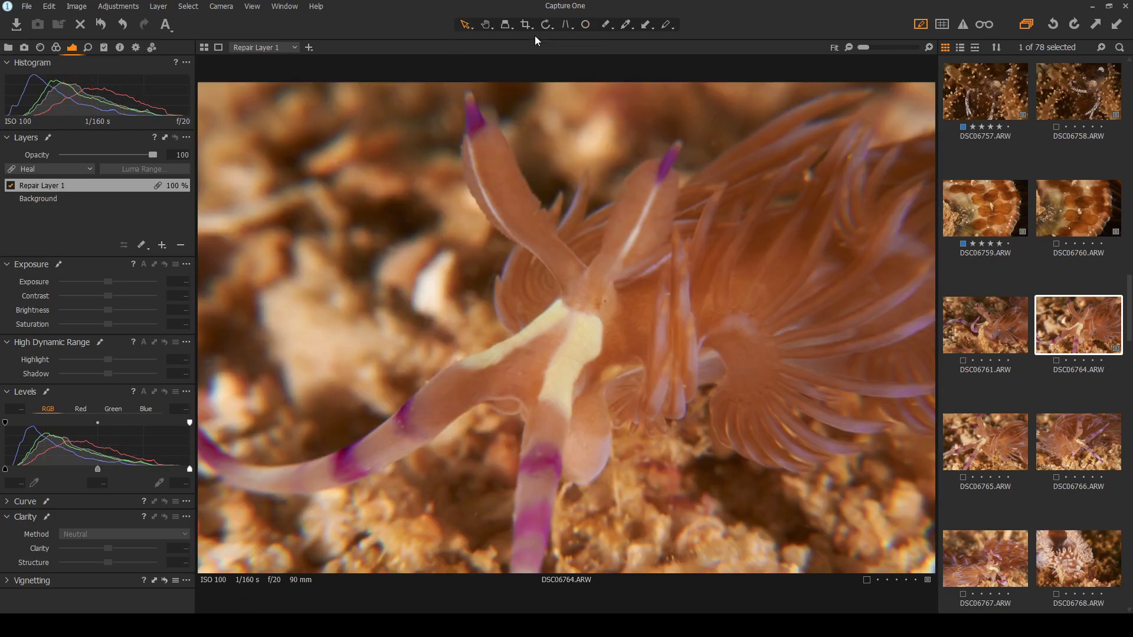
left_click(584, 25)
scroll(740, 109, "up", 4)
scroll(740, 105, "up", 3)
left_click(403, 323)
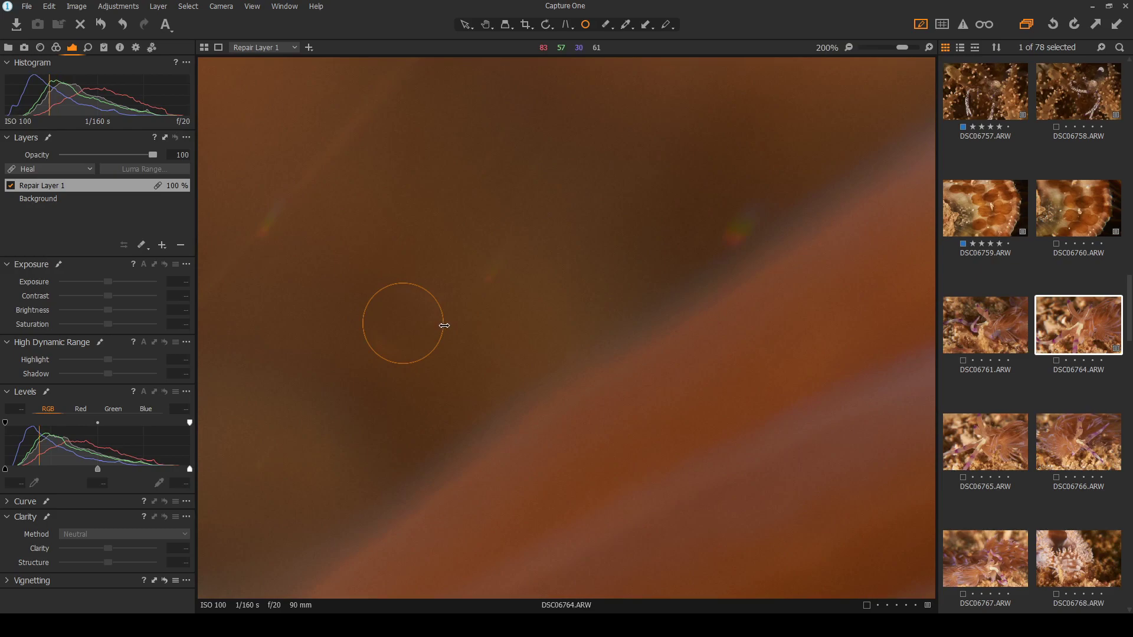
left_click(508, 267)
left_click(741, 214)
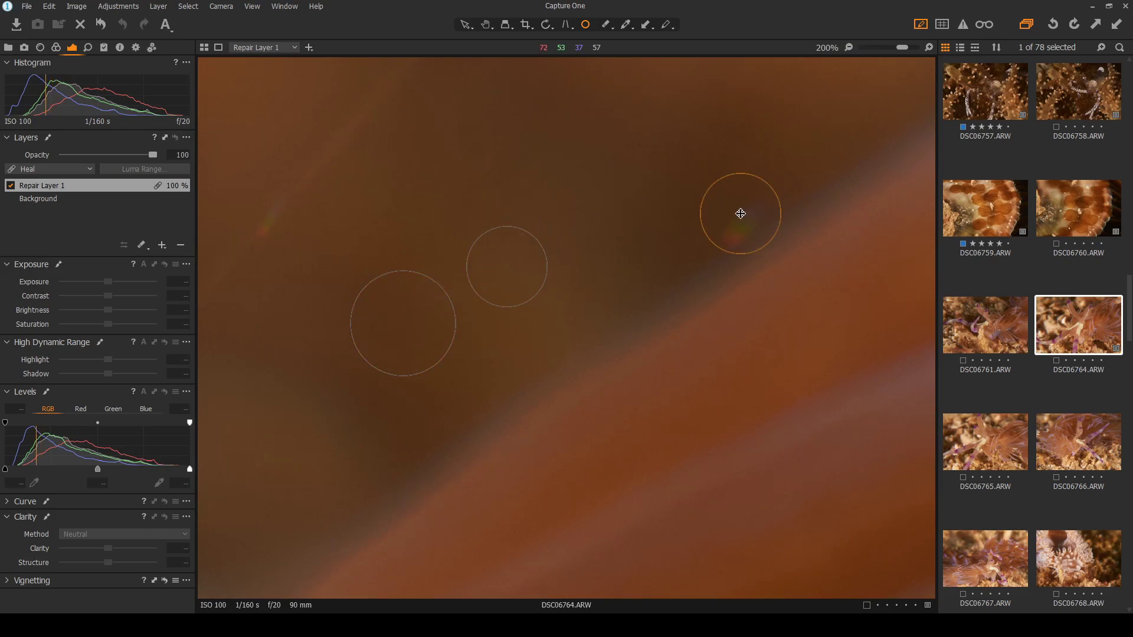
scroll(787, 155, "down", 4)
scroll(503, 201, "up", 4)
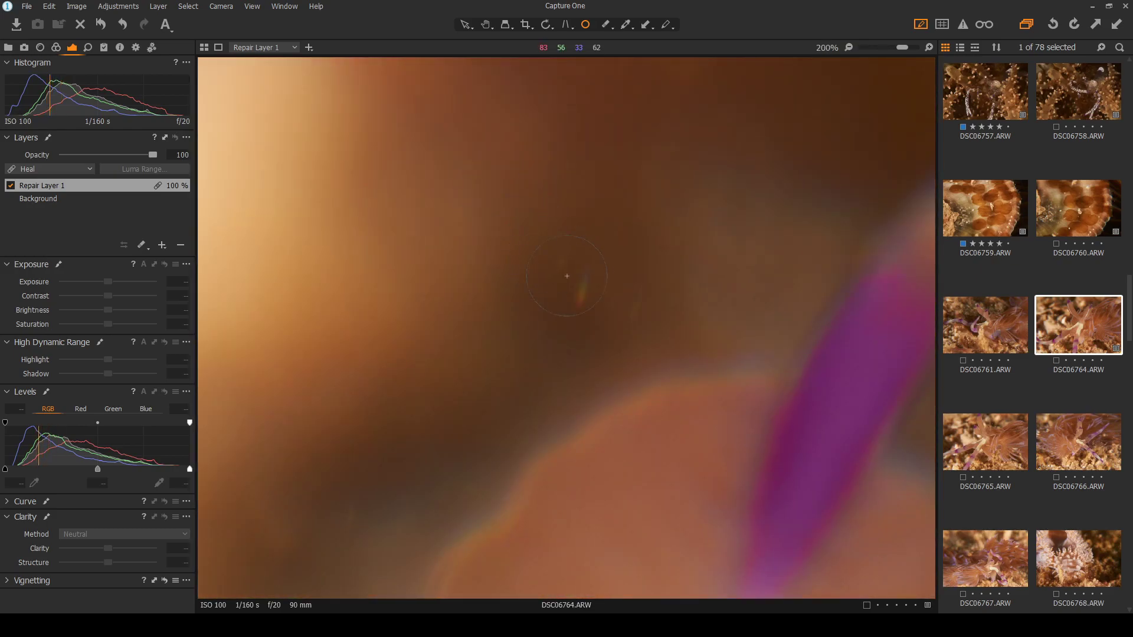
scroll(581, 287, "down", 2)
scroll(465, 160, "up", 2)
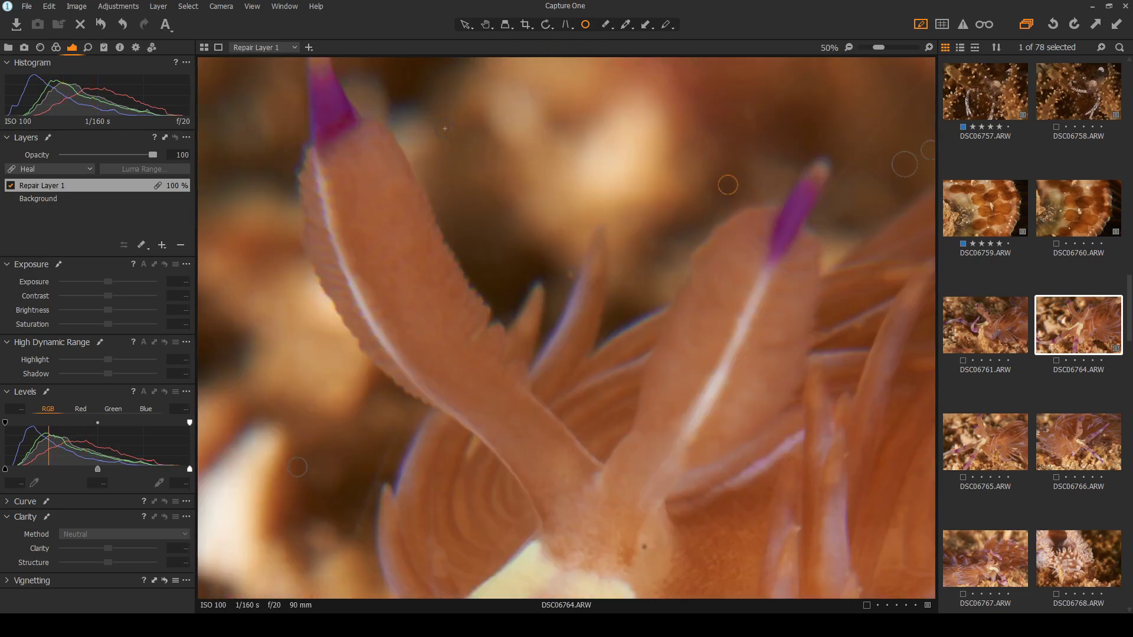
scroll(653, 303, "down", 2)
scroll(654, 305, "up", 1)
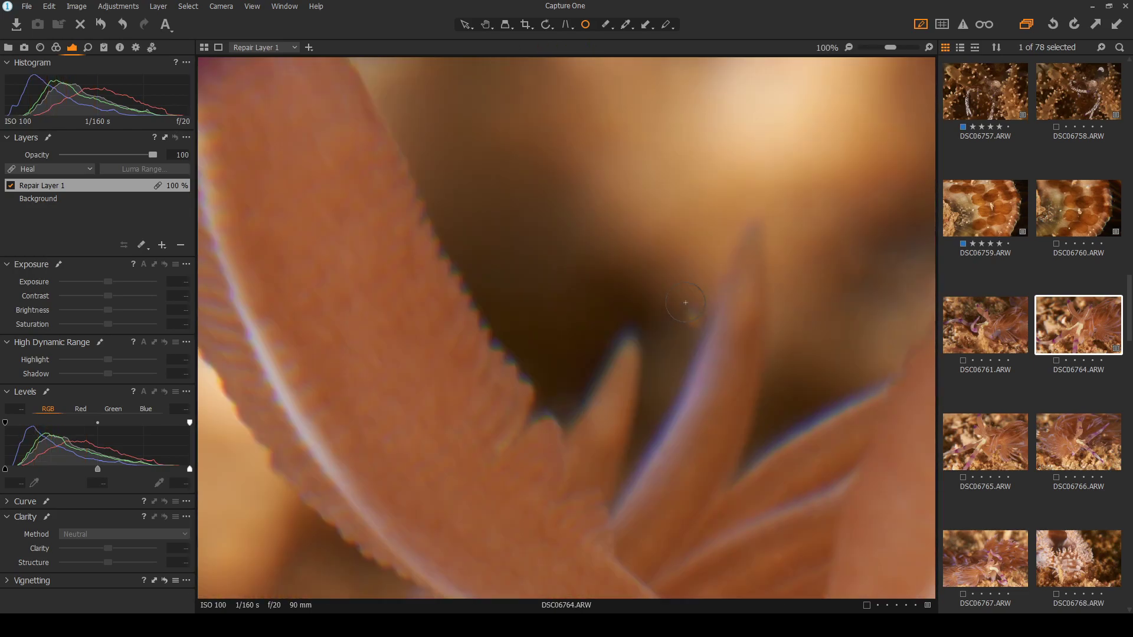
Heal a speck near the tentacle branches and the rainbow flare on the tentacle
left_click(687, 316)
scroll(893, 249, "down", 2)
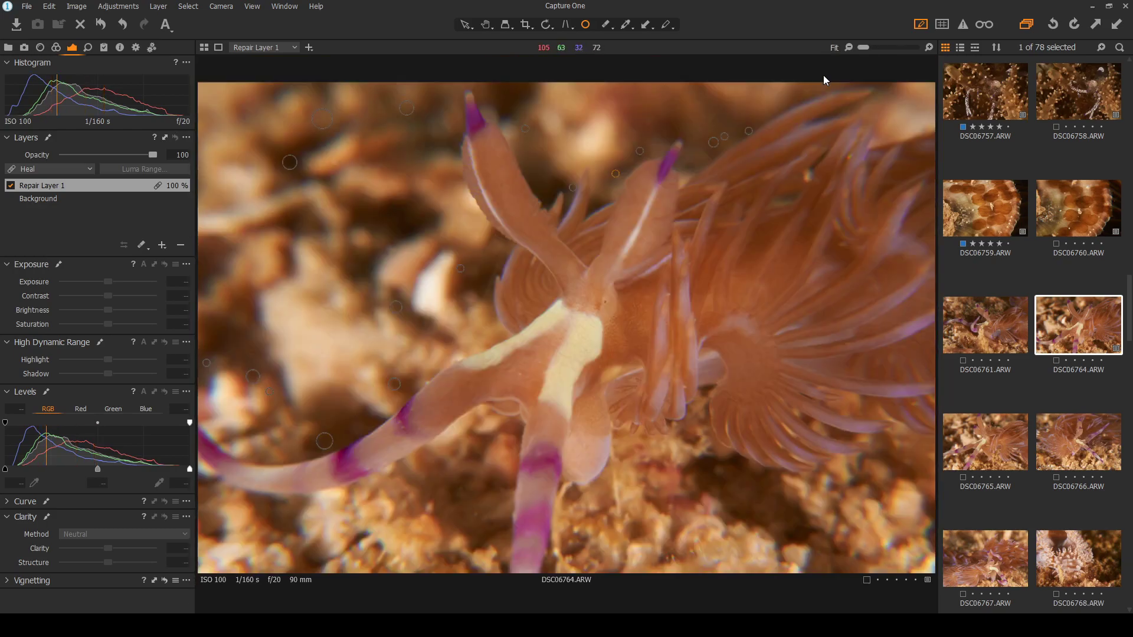
scroll(754, 112, "up", 2)
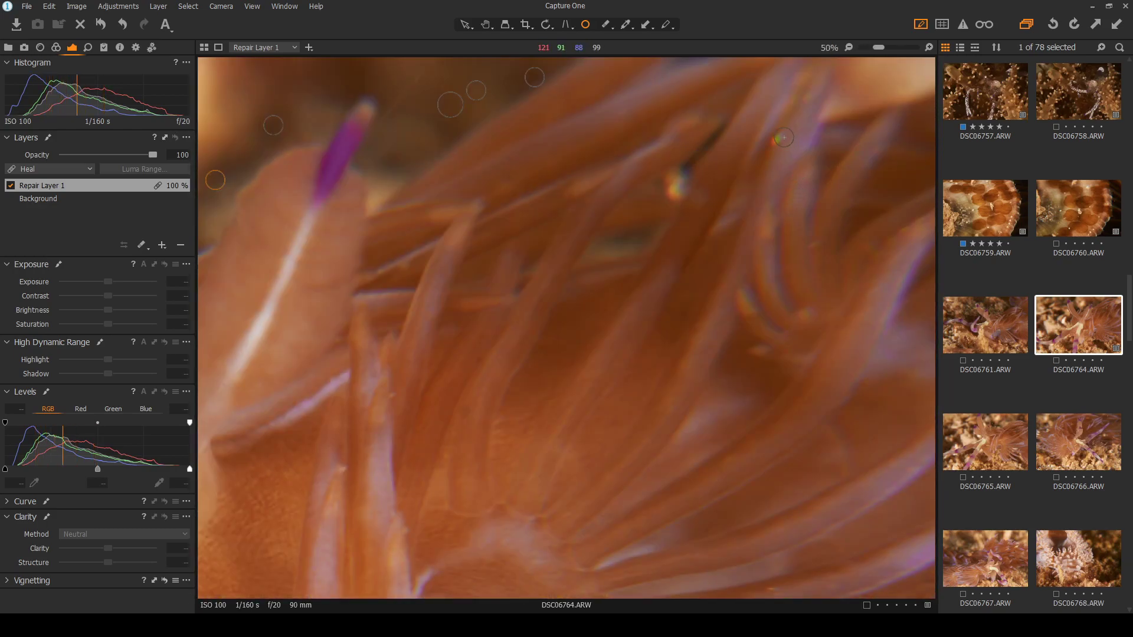
scroll(804, 124, "up", 2)
left_click(644, 219)
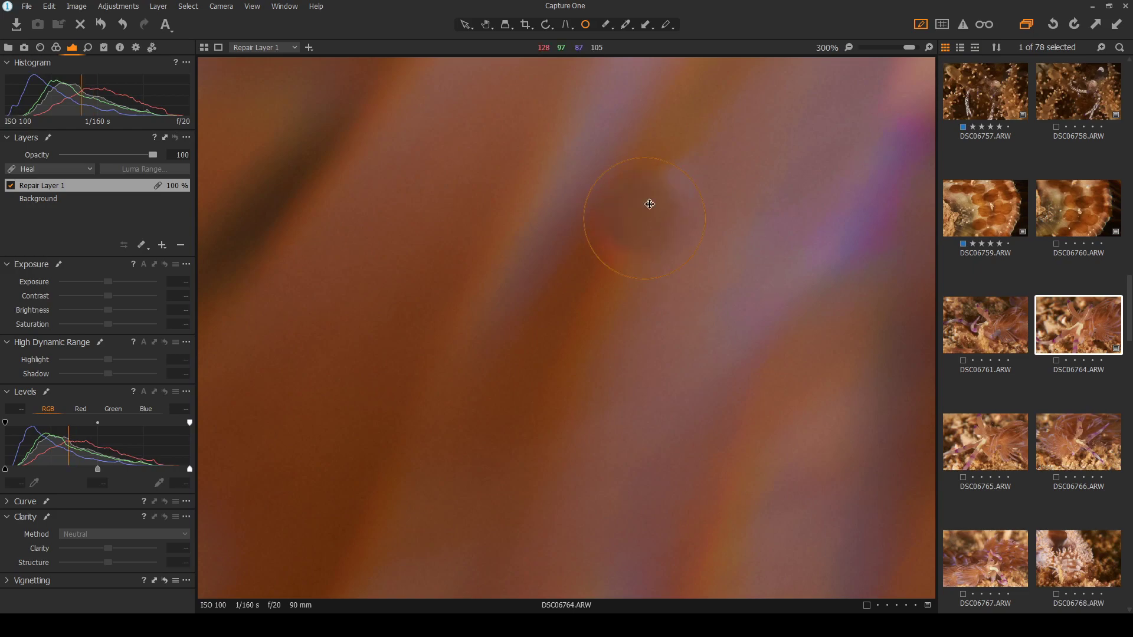
scroll(530, 62, "down", 3)
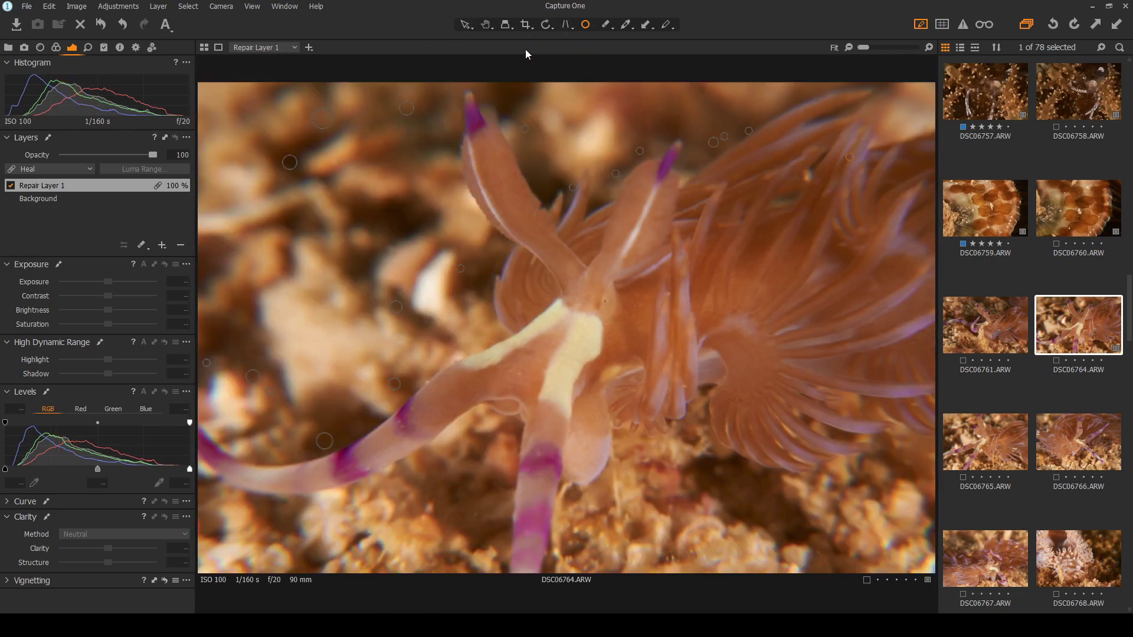
left_click(465, 26)
left_click(585, 24)
Enlarge heal spots over the right-side flare and a background speck, and heal another speck
scroll(732, 121, "up", 2)
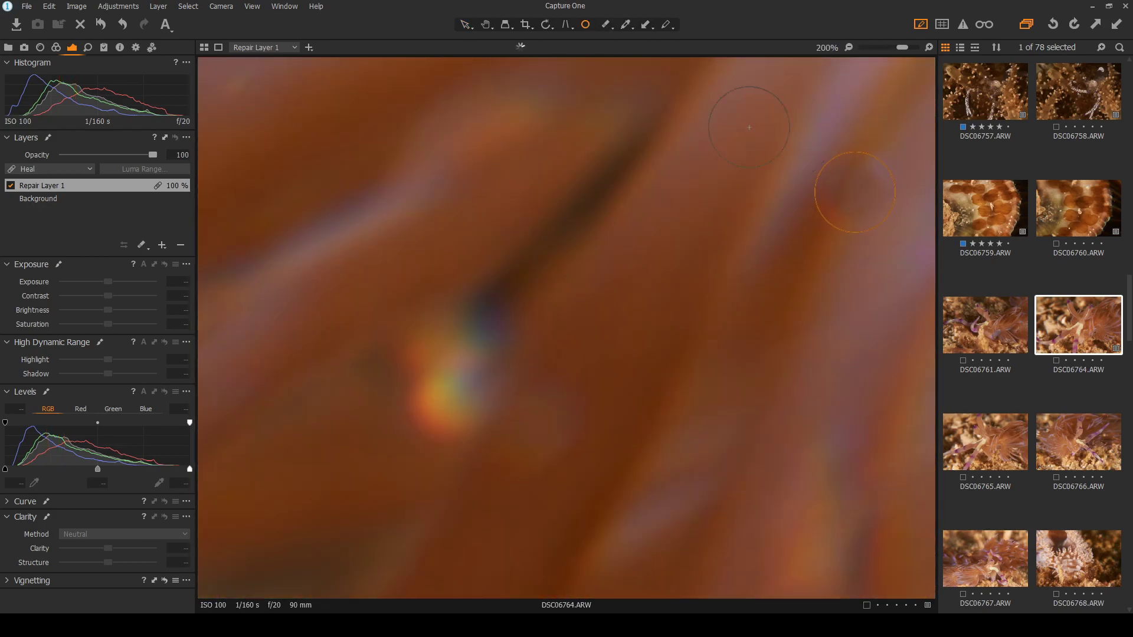
scroll(731, 122, "up", 1)
left_click_drag(907, 208, 919, 208)
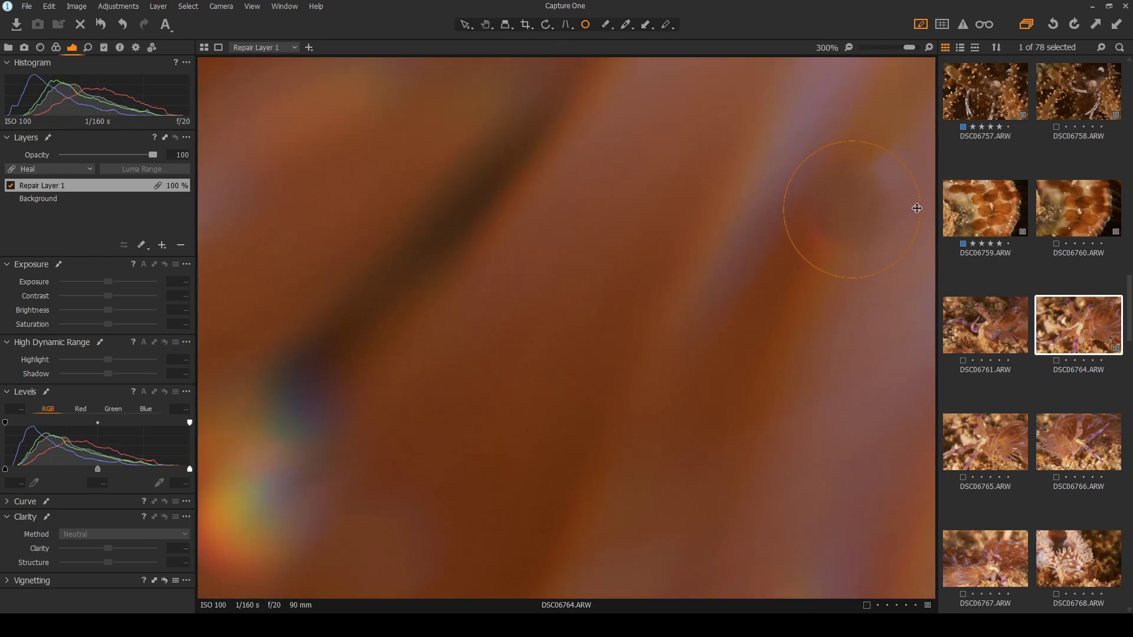
scroll(583, 238, "down", 1)
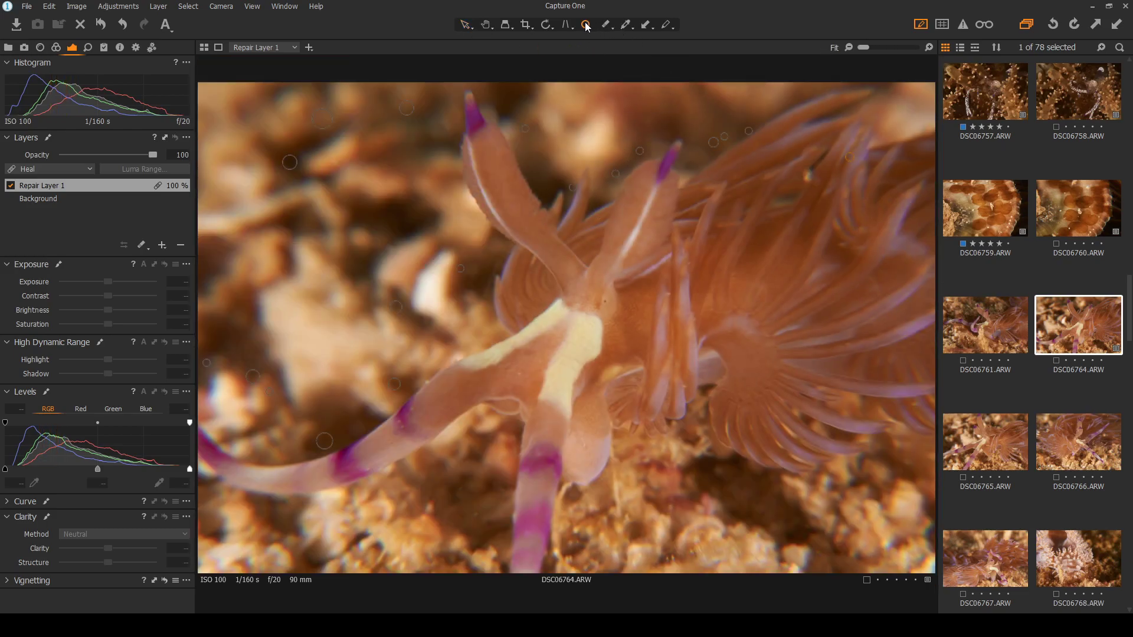
left_click(466, 26)
left_click(586, 26)
scroll(330, 155, "up", 3)
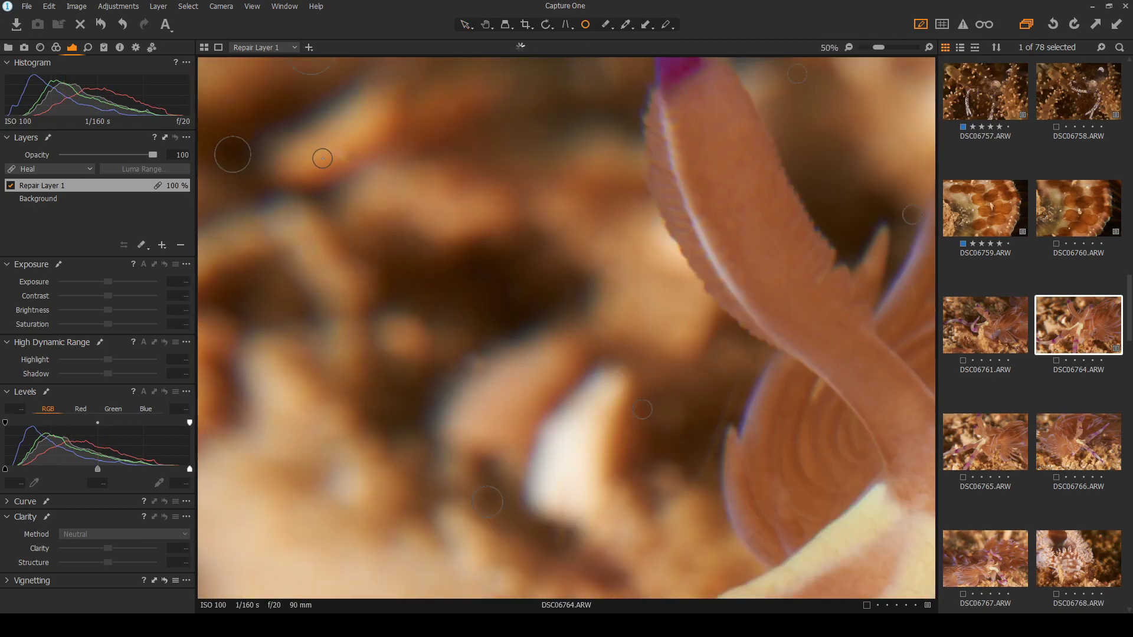
left_click_drag(372, 152, 374, 153)
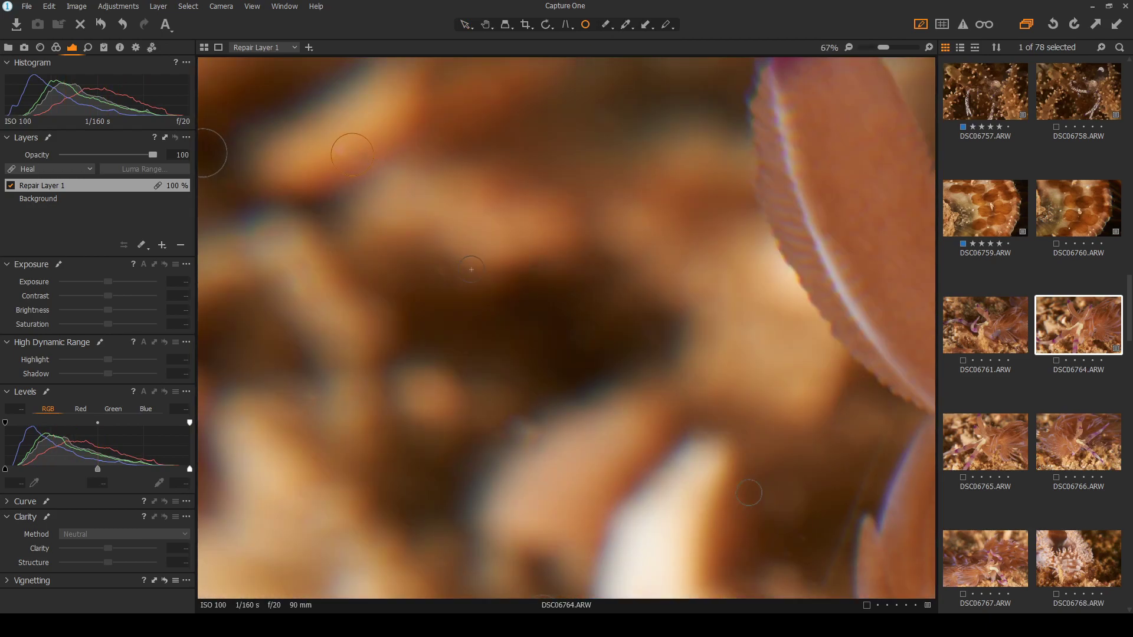
left_click(309, 395)
scroll(652, 400, "down", 4)
left_click(466, 26)
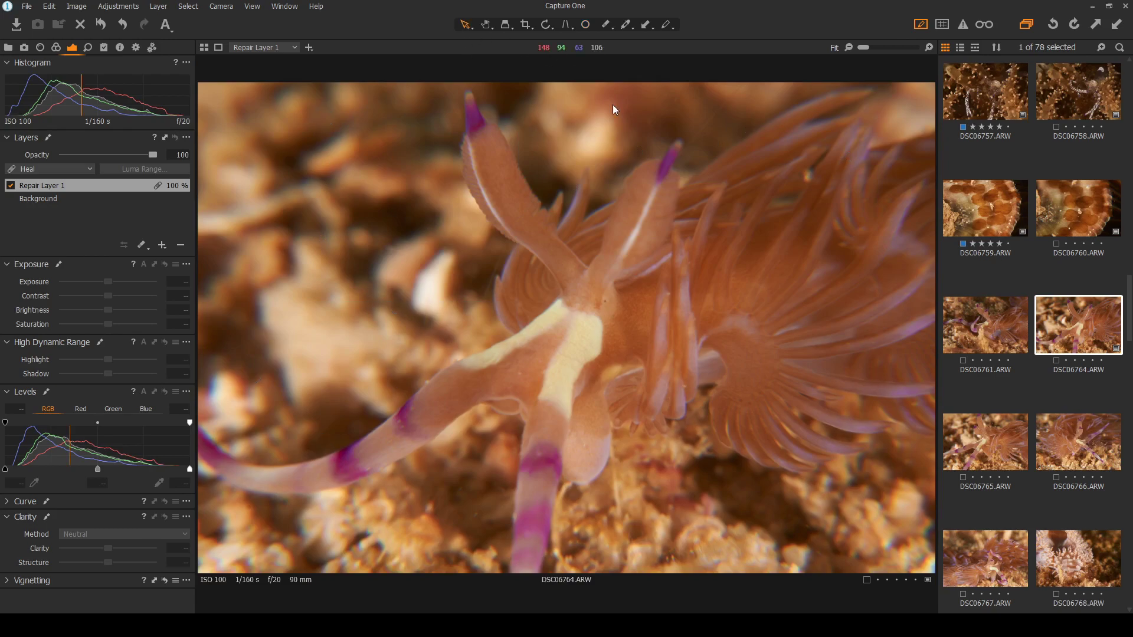
left_click(584, 24)
Heal a speck near the top and a blurry background speck, then review the cleaned photo
scroll(691, 106, "up", 4)
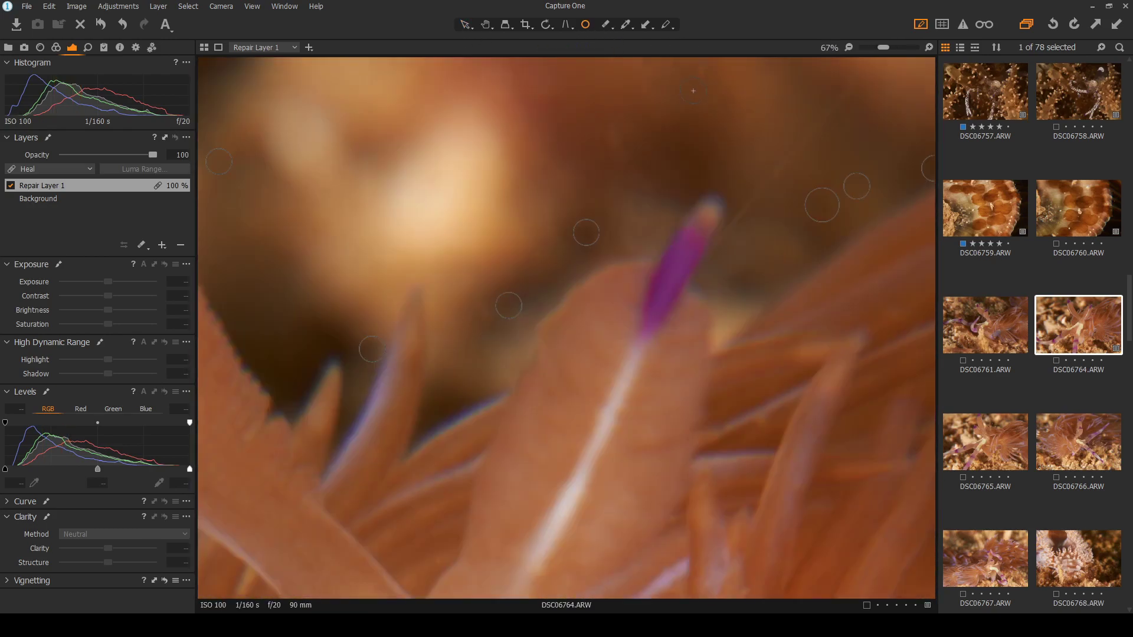
left_click(698, 73)
scroll(615, 142, "down", 4)
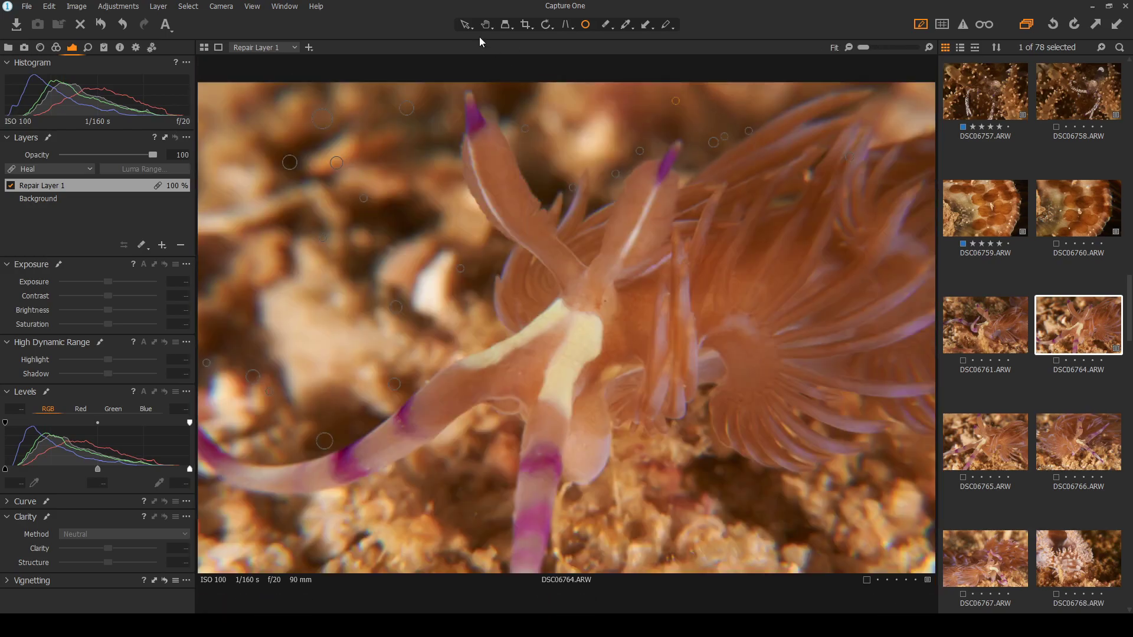
left_click(465, 26)
left_click(586, 25)
scroll(289, 162, "up", 4)
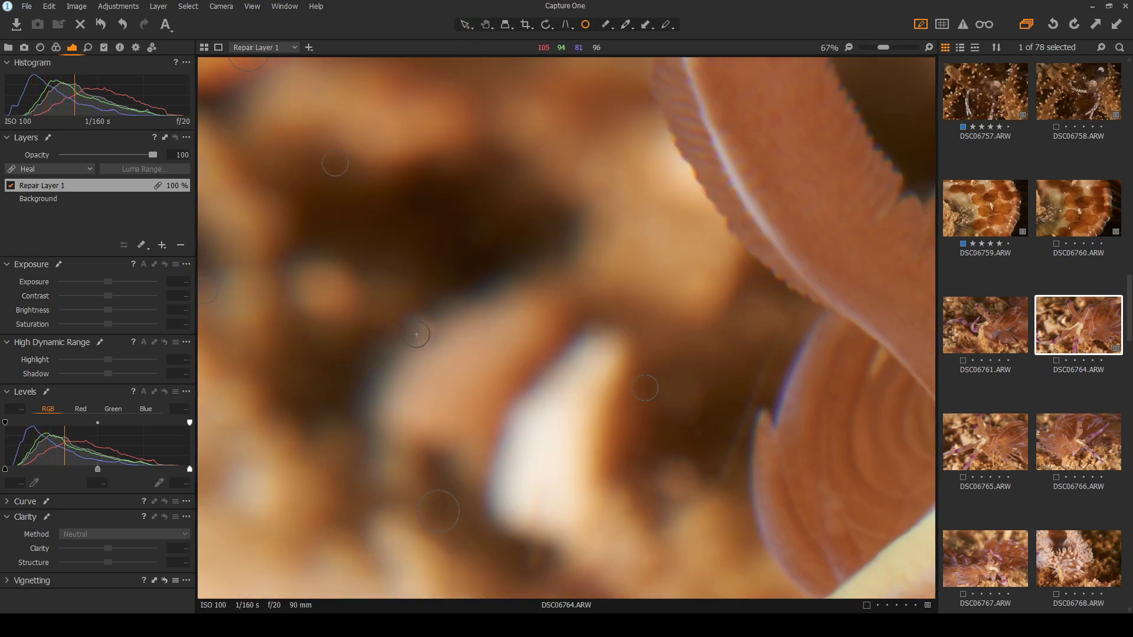
left_click_drag(437, 327, 444, 327)
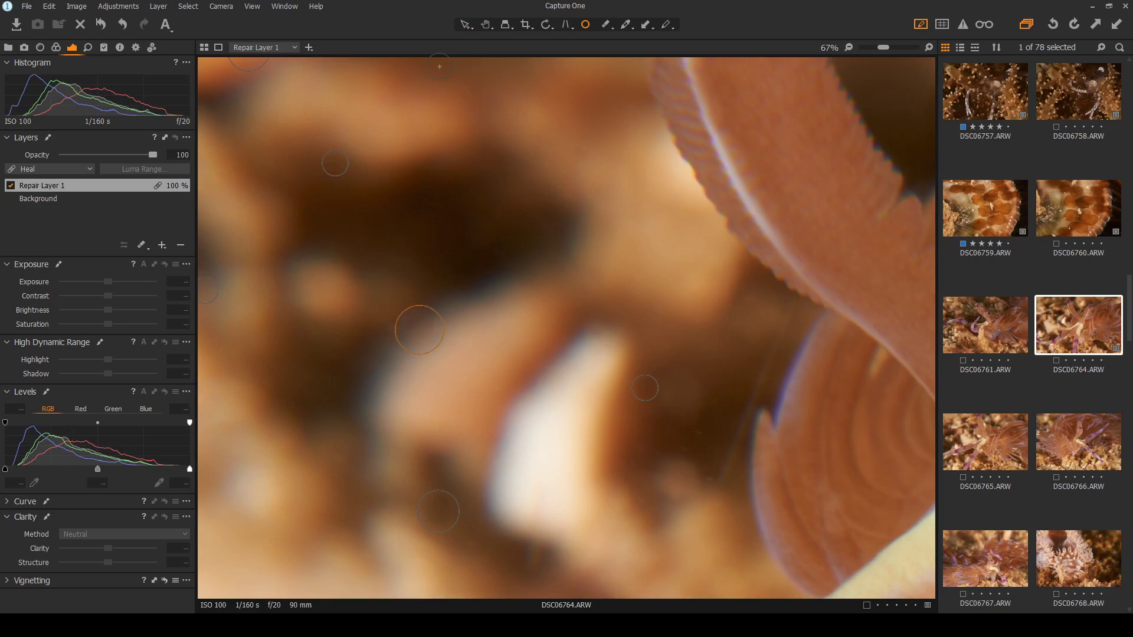
left_click(465, 27)
scroll(516, 215, "down", 4)
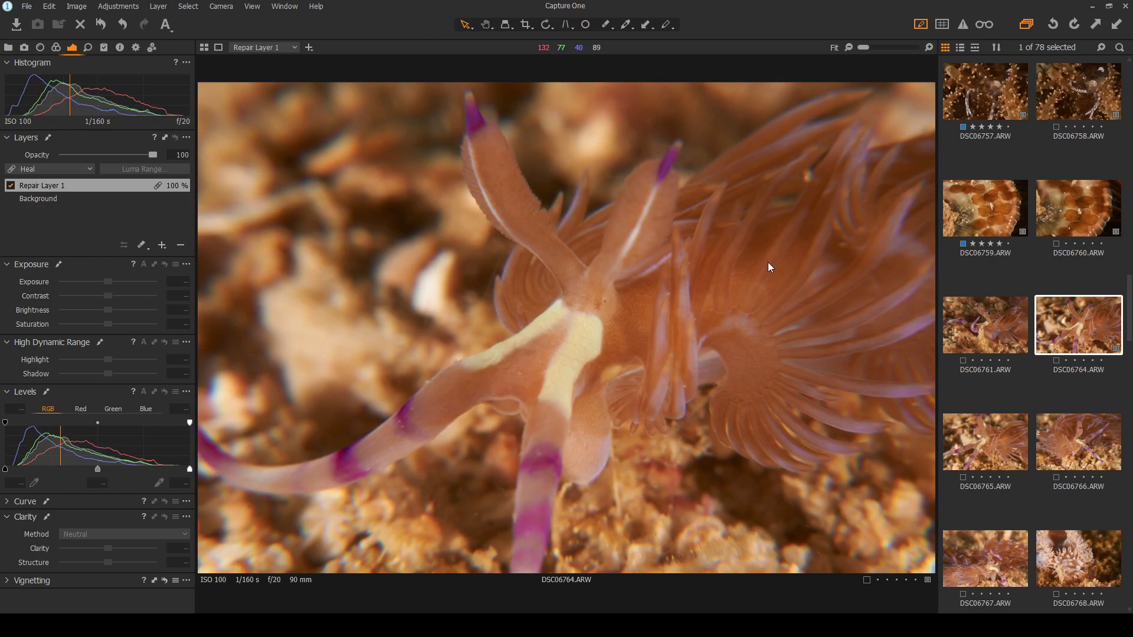
scroll(451, 566, "up", 4)
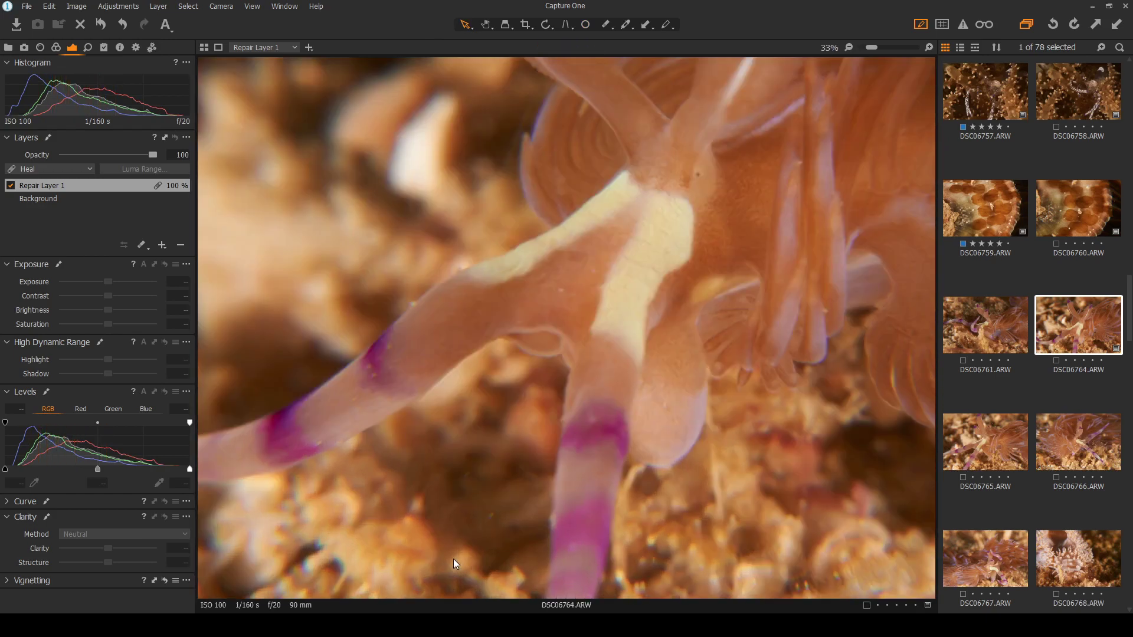
scroll(448, 412, "up", 3)
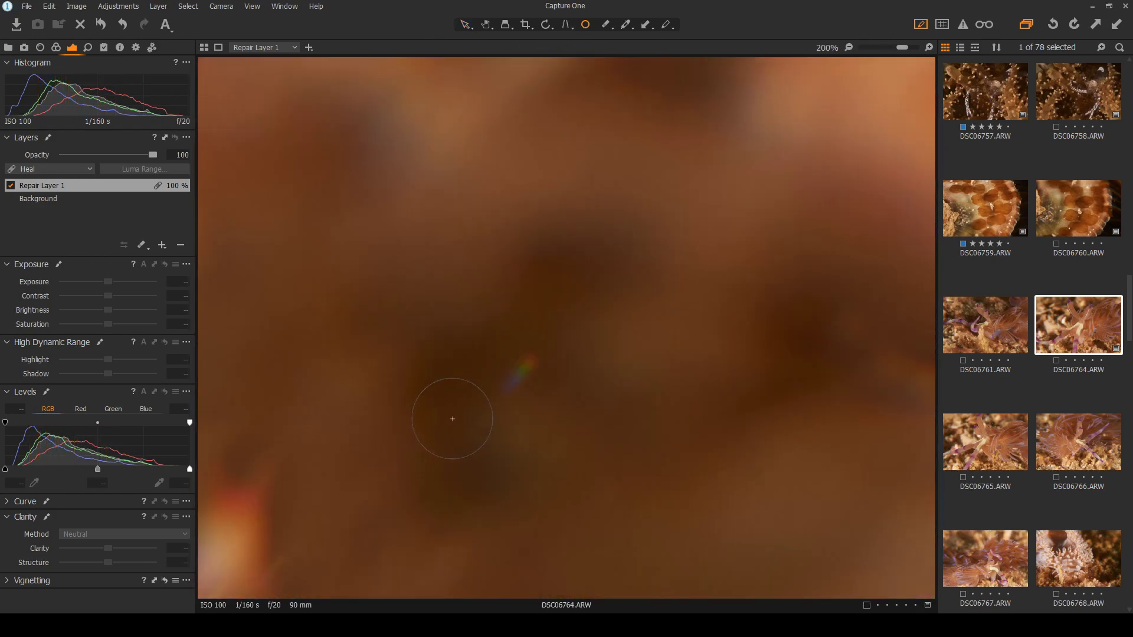
scroll(491, 370, "down", 4)
scroll(529, 394, "up", 2)
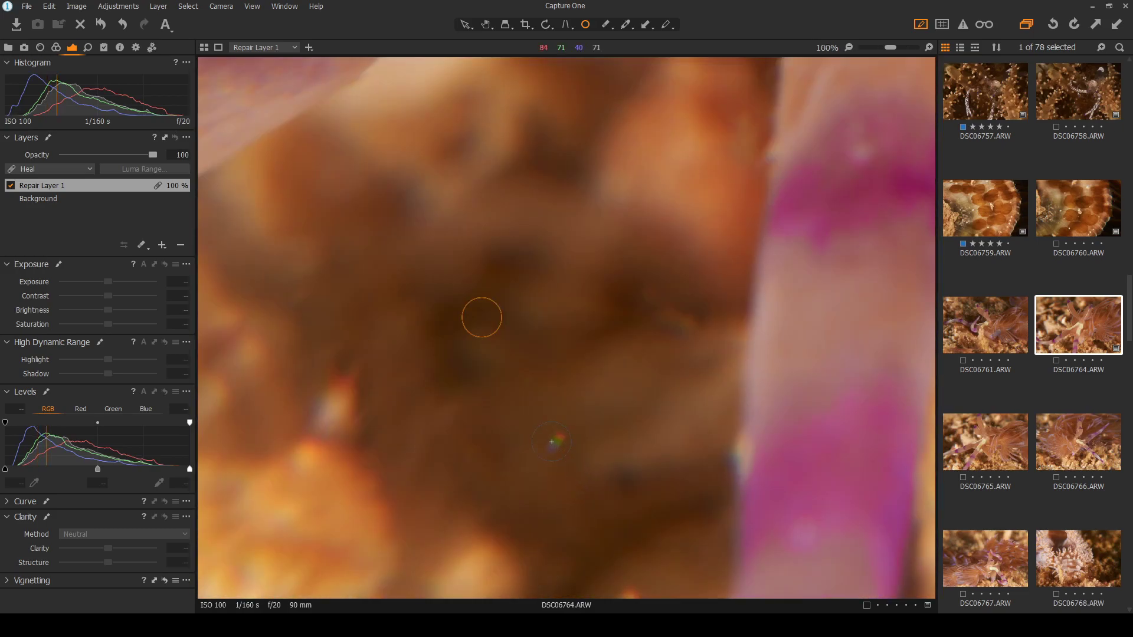
scroll(554, 437, "down", 4)
left_click(465, 24)
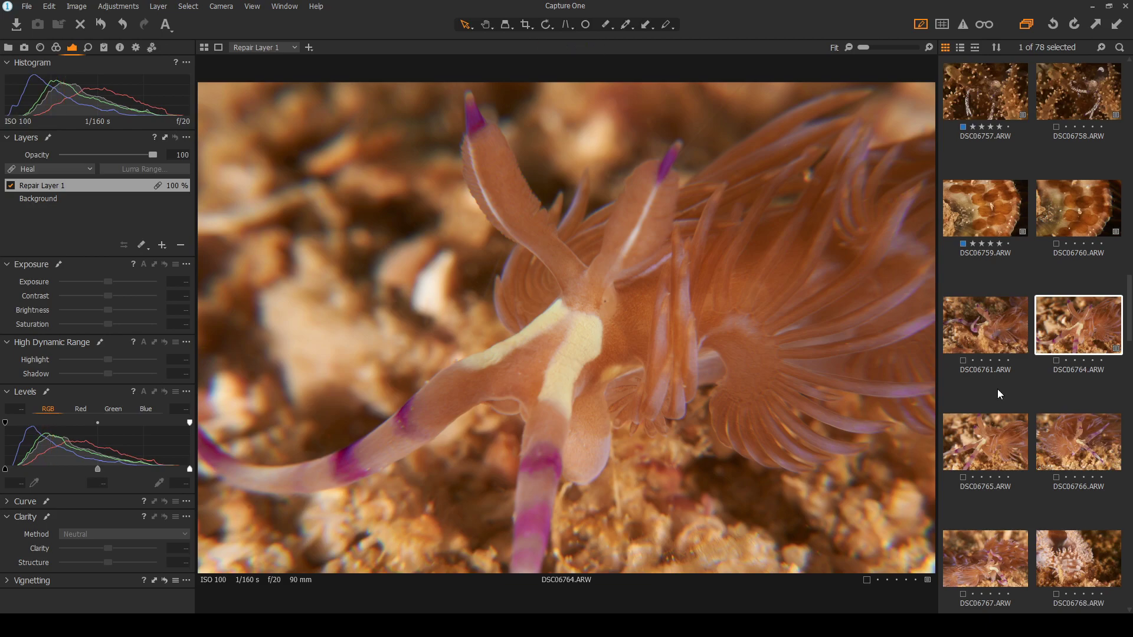
Zoom in and out repeatedly on DSC06764 to inspect its detail up close
scroll(250, 460, "up", 2)
scroll(247, 459, "down", 2)
scroll(230, 427, "up", 2)
scroll(354, 414, "down", 2)
scroll(621, 230, "up", 1)
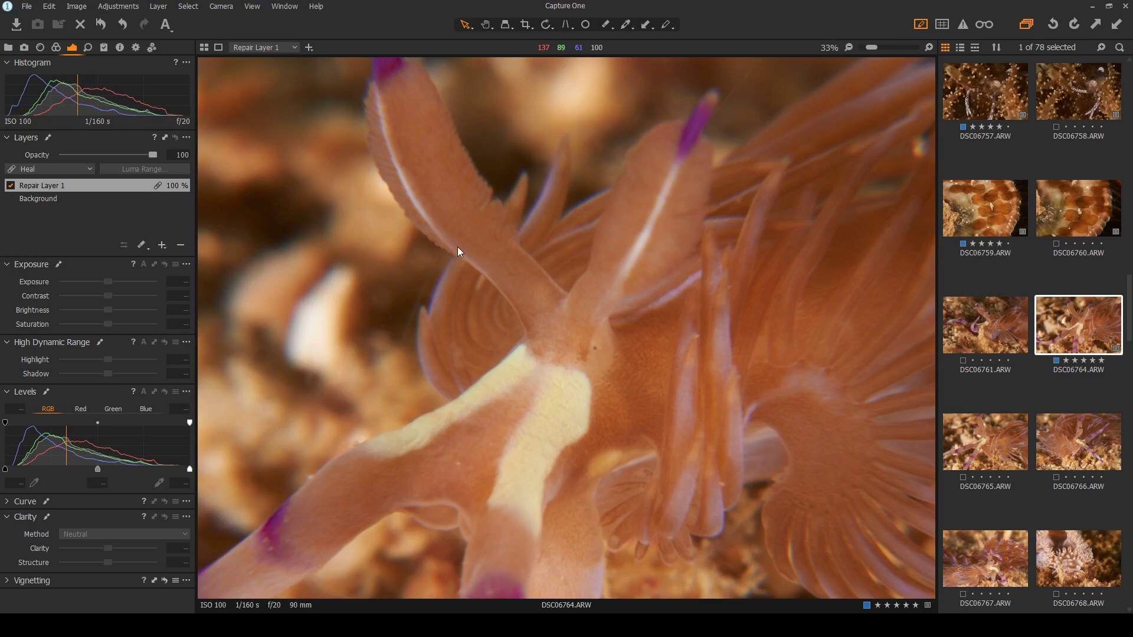
scroll(642, 194, "up", 1)
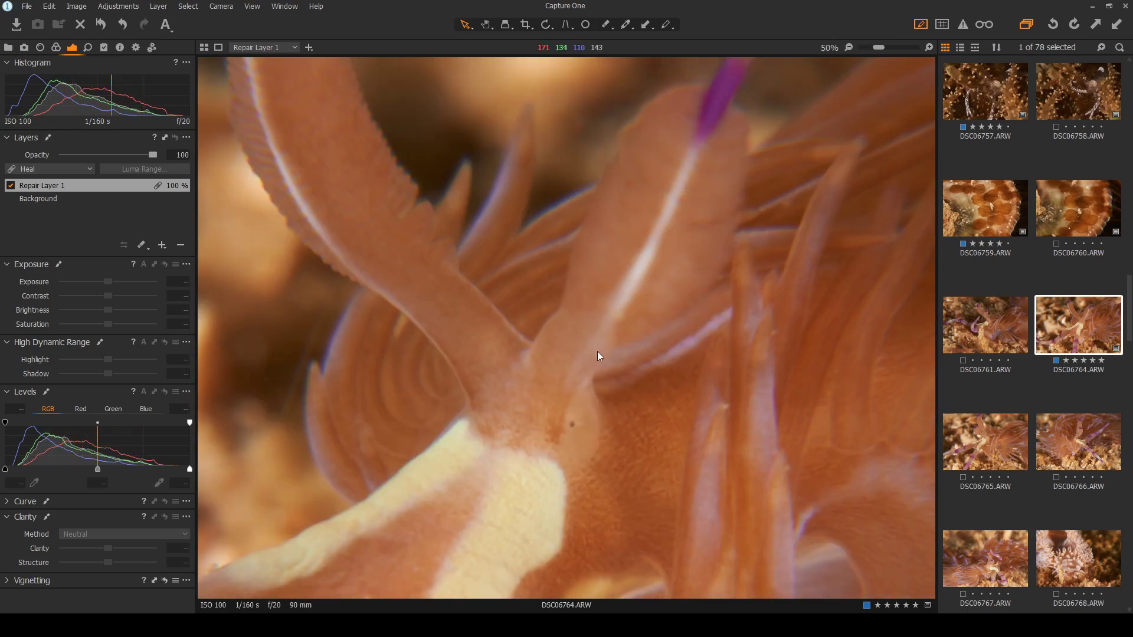
scroll(600, 312, "down", 1)
scroll(598, 345, "down", 1)
scroll(607, 313, "up", 3)
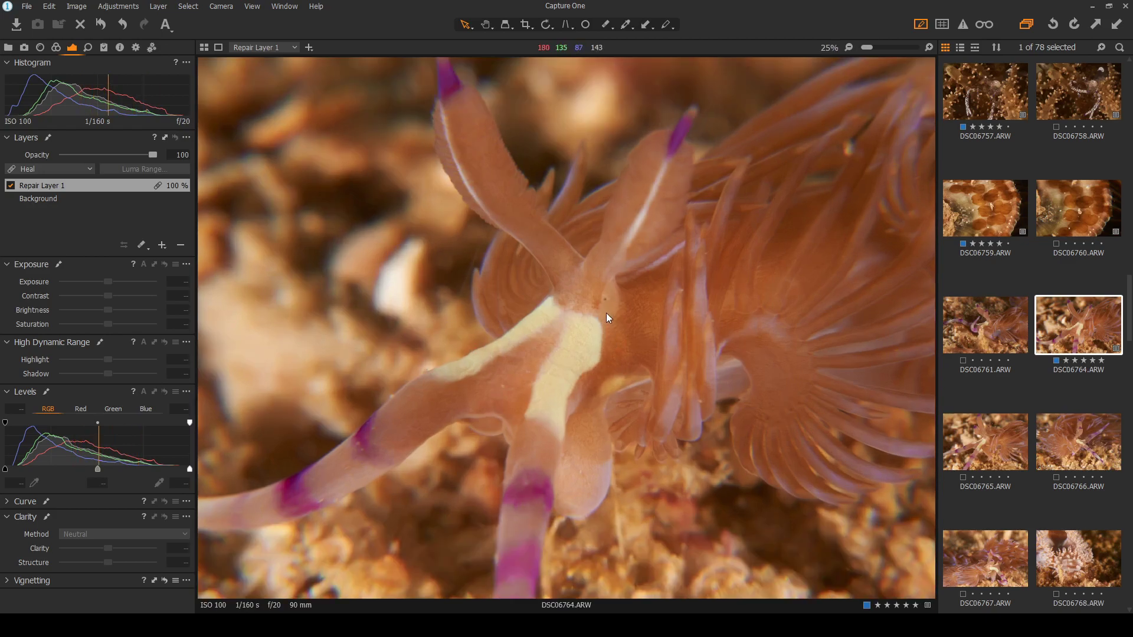
scroll(597, 261, "down", 1)
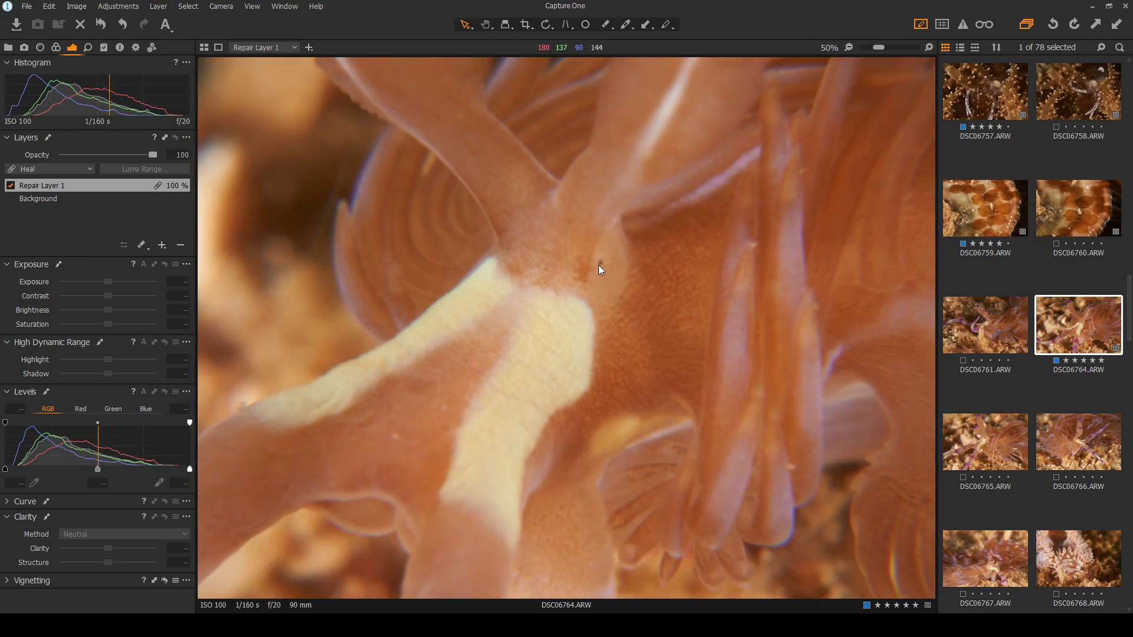
scroll(567, 287, "down", 1)
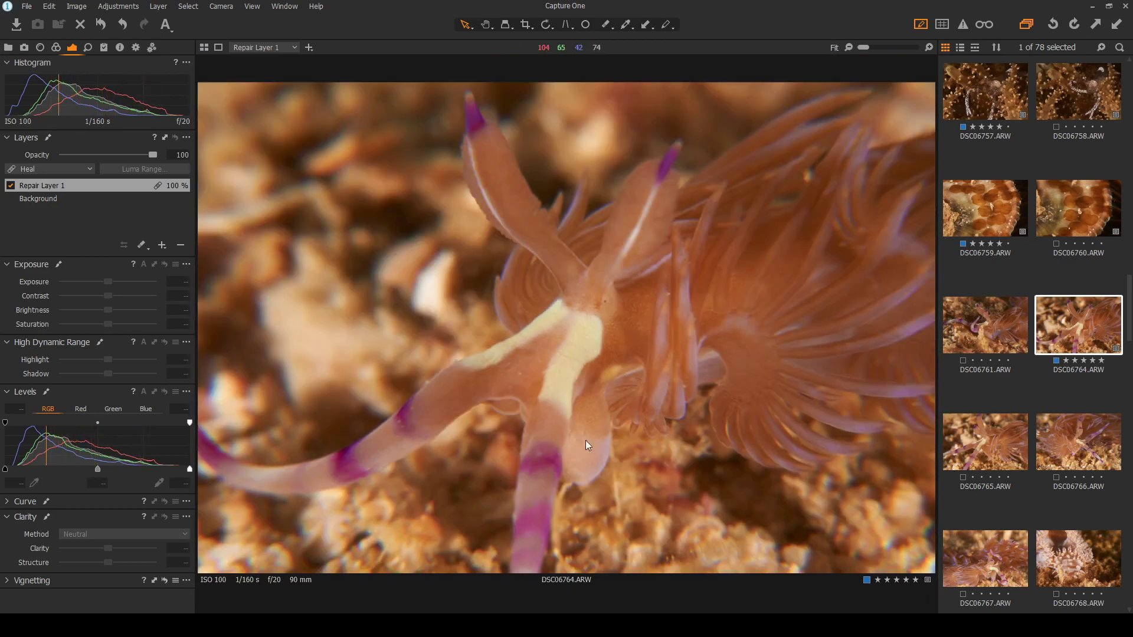
Compare the DSC06761, DSC06764 and DSC06766 thumbnails against DSC06765 in the viewer
left_click(990, 439)
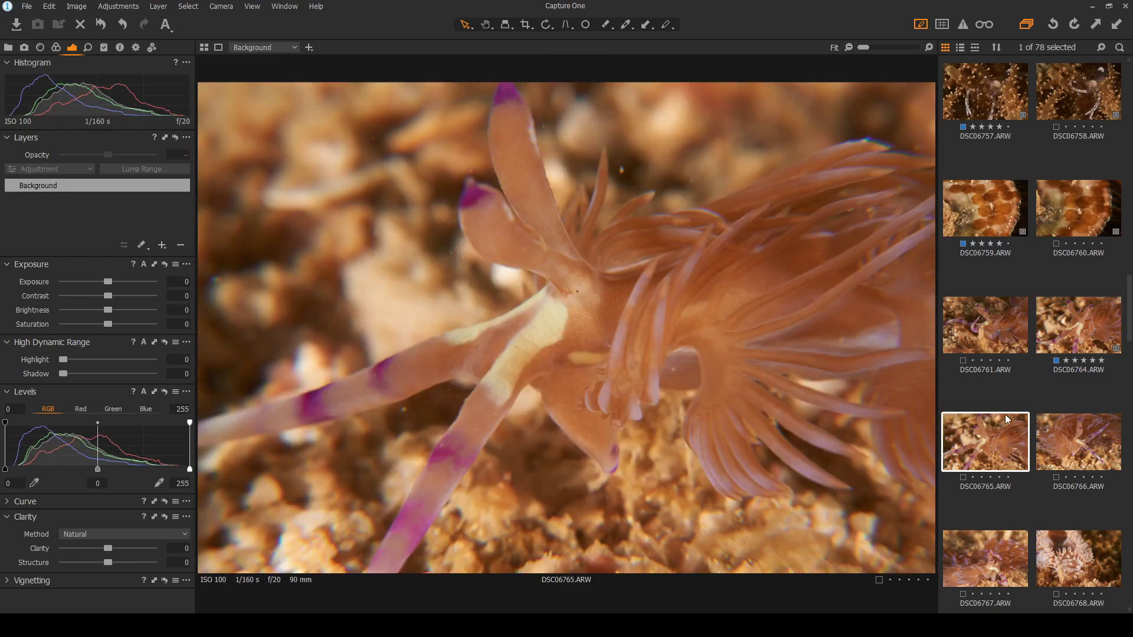
left_click(1027, 330)
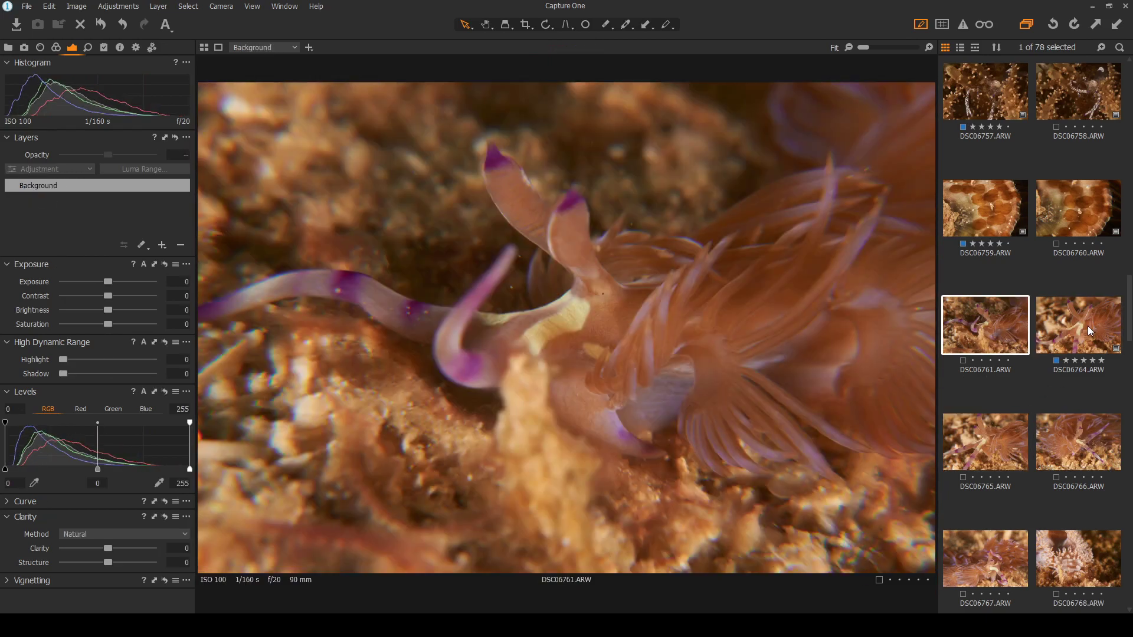
left_click(1088, 326)
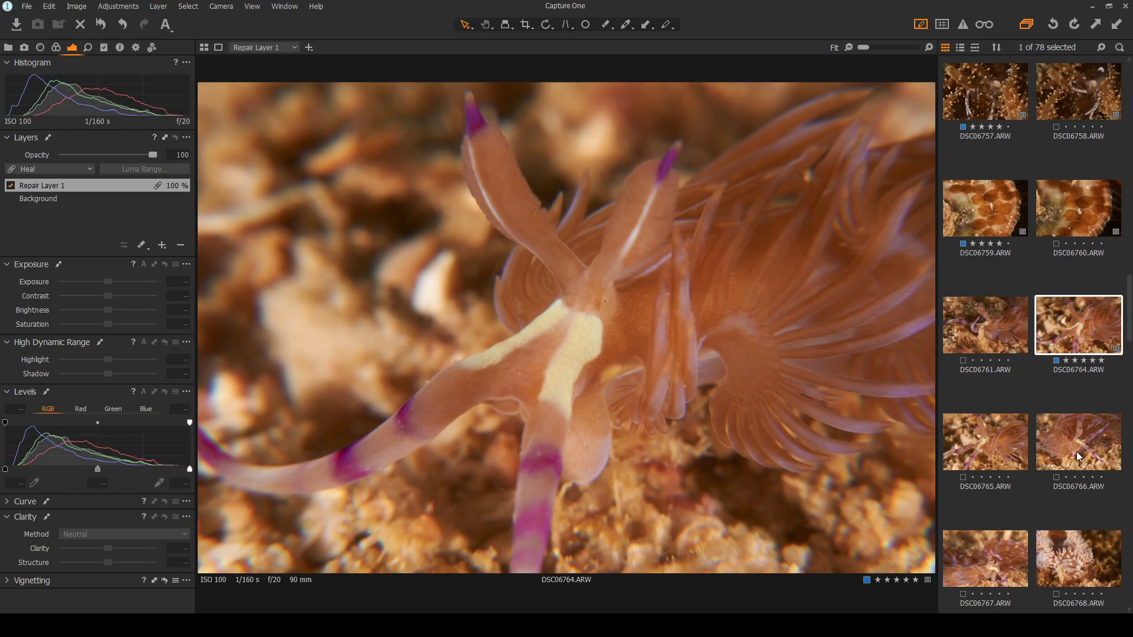
left_click(981, 444)
left_click(1070, 436)
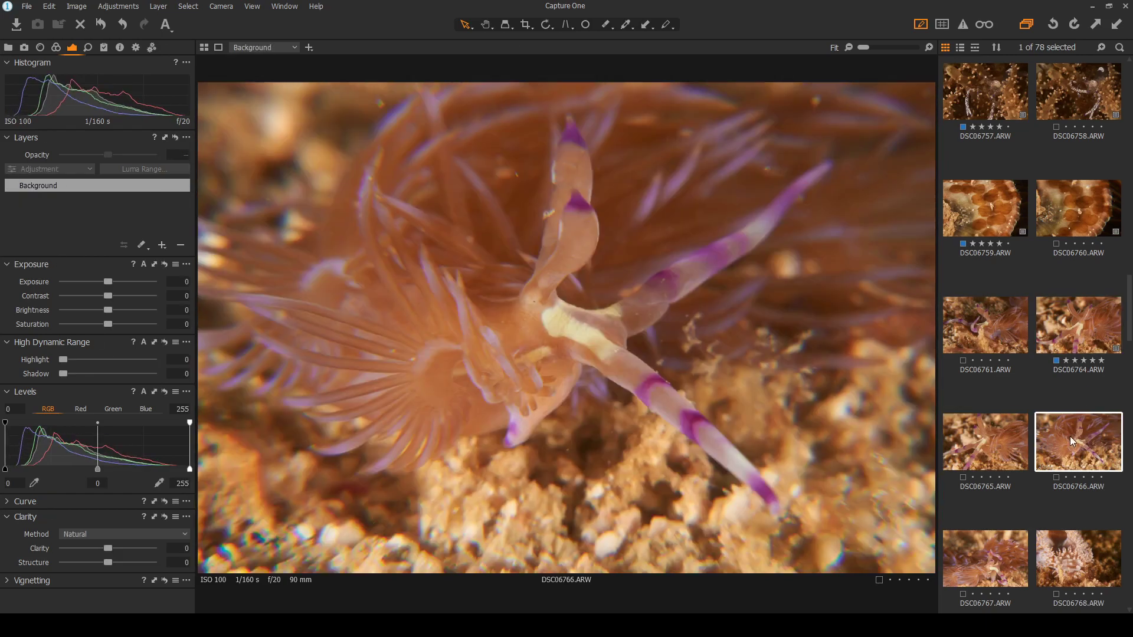
left_click(963, 445)
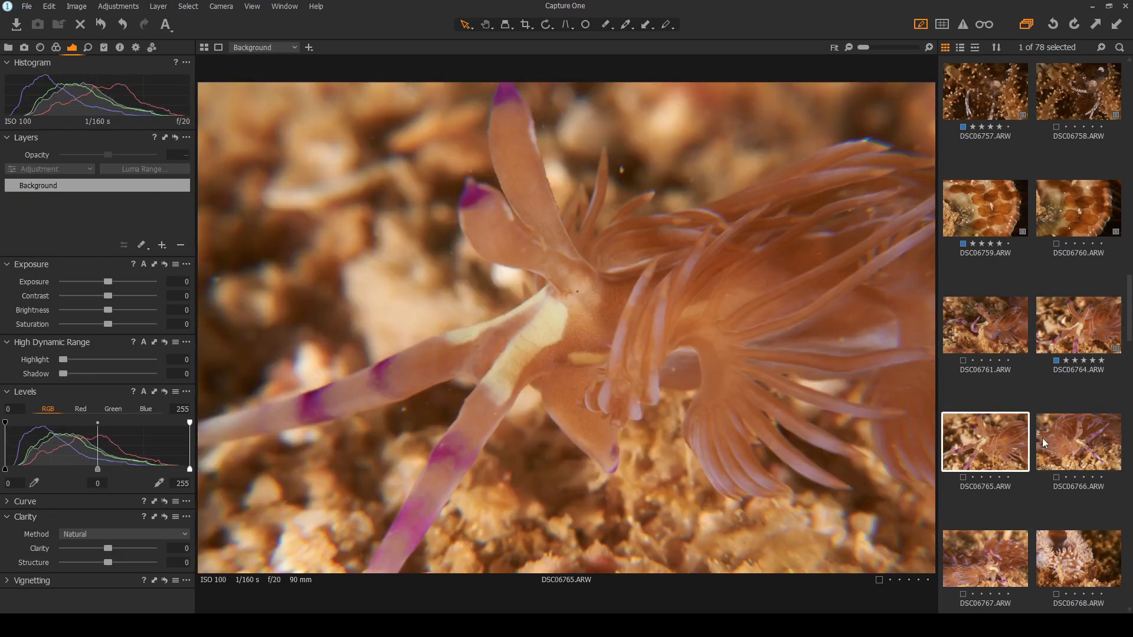
Settle on DSC06765 and add a Heal repair layer using circle spot removal
left_click(1059, 438)
left_click(992, 441)
left_click(241, 297)
left_click(586, 25)
Heal five backscatter specks in the lower background of DSC06765
scroll(223, 279, "up", 2)
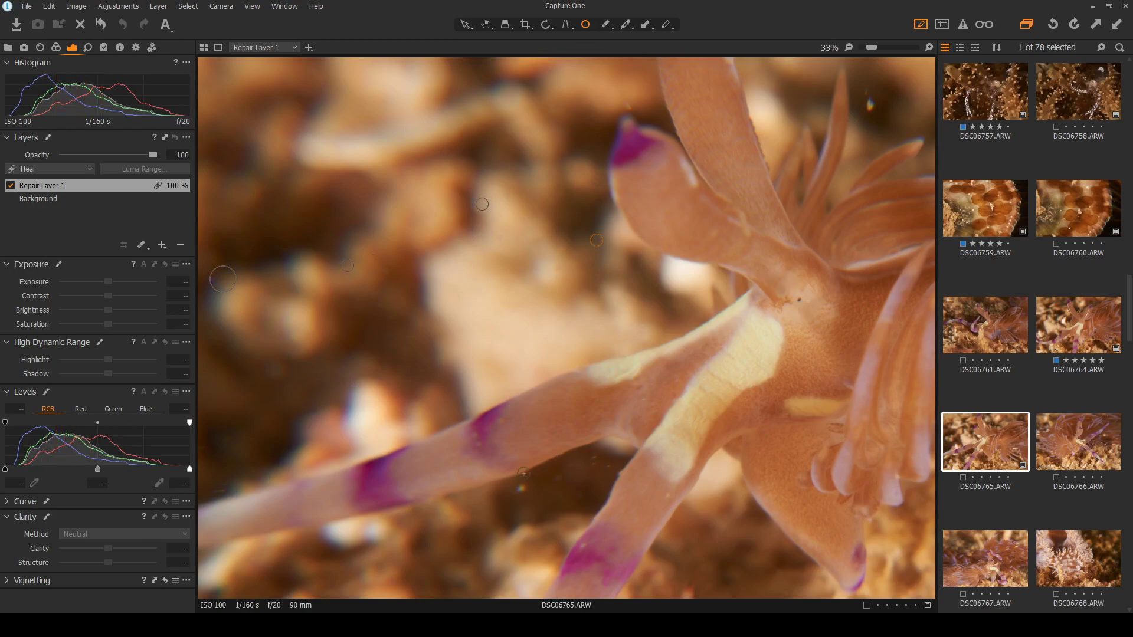
left_click_drag(521, 489, 533, 489)
left_click(558, 477)
left_click(592, 458)
left_click(668, 497)
left_click(582, 545)
Try an enlarged, repositioned heal spot on the coloured flare, then delete it
scroll(482, 242, "down", 2)
scroll(483, 241, "up", 3)
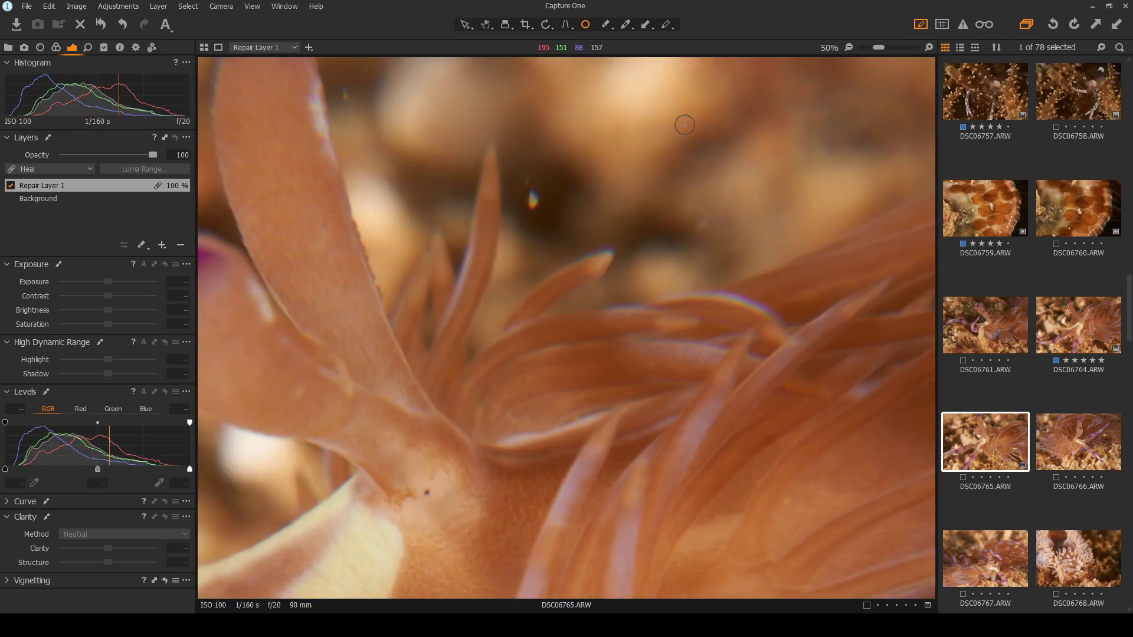
left_click(579, 232)
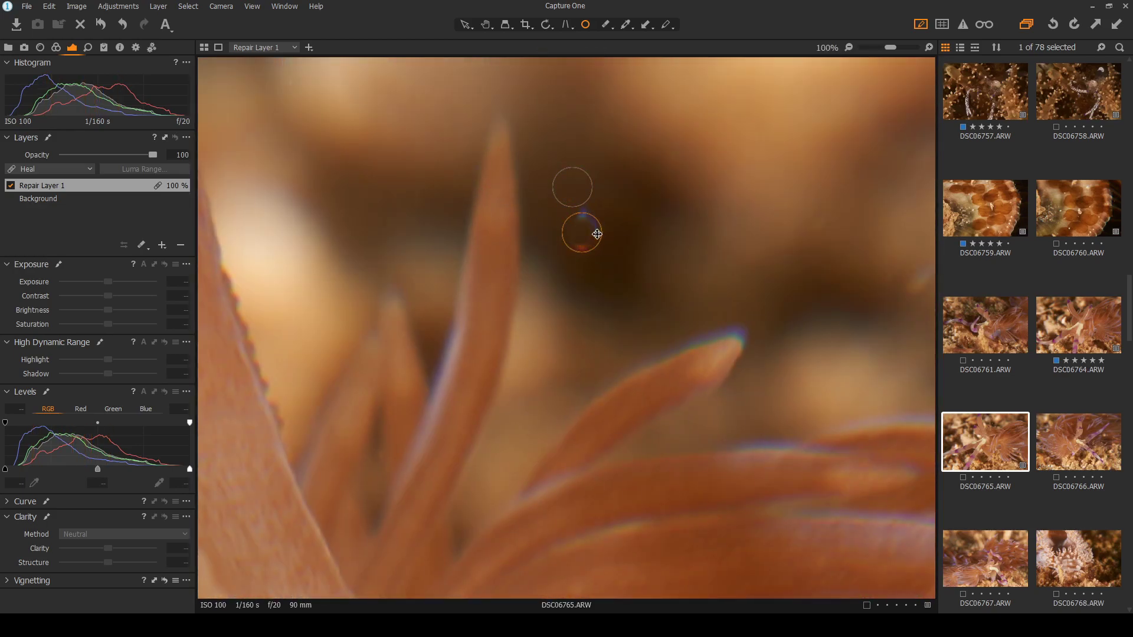
mouse_move(603, 235)
left_mouse_down()
mouse_move(618, 240)
mouse_move(592, 246)
left_mouse_up()
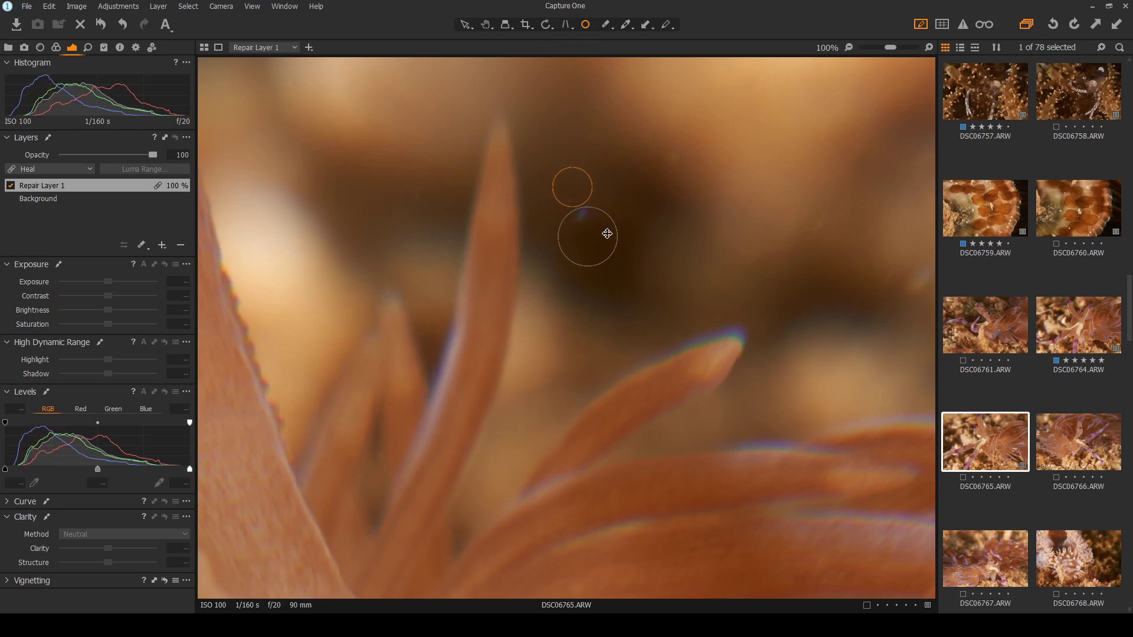
mouse_move(592, 236)
left_mouse_down()
mouse_move(584, 209)
mouse_move(629, 246)
mouse_move(605, 248)
mouse_move(636, 230)
left_mouse_up()
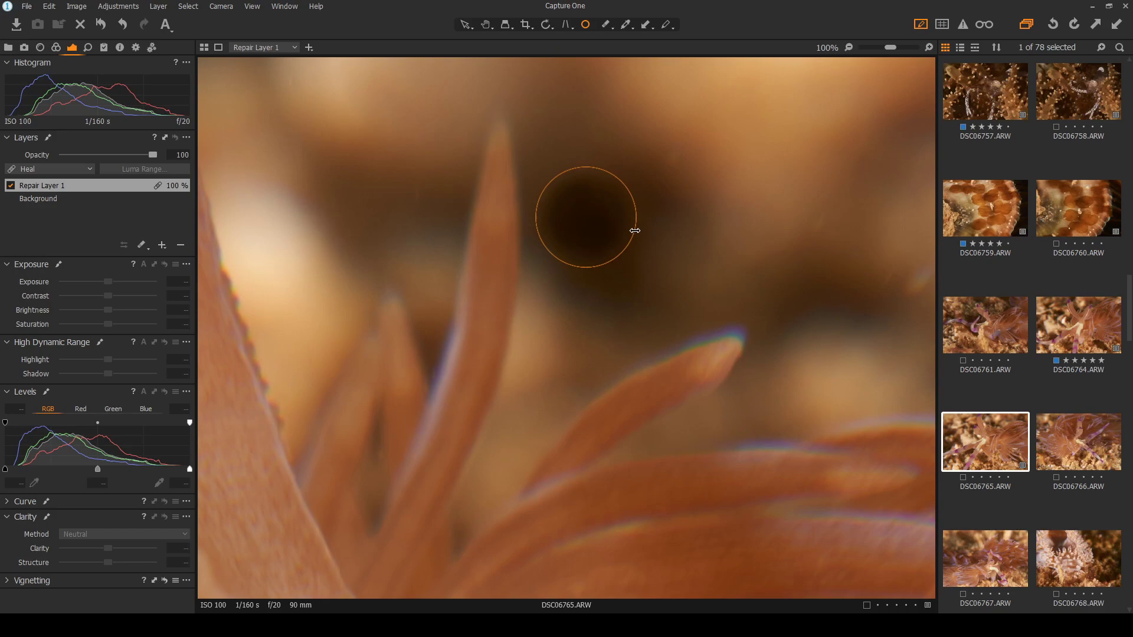
key("Delete")
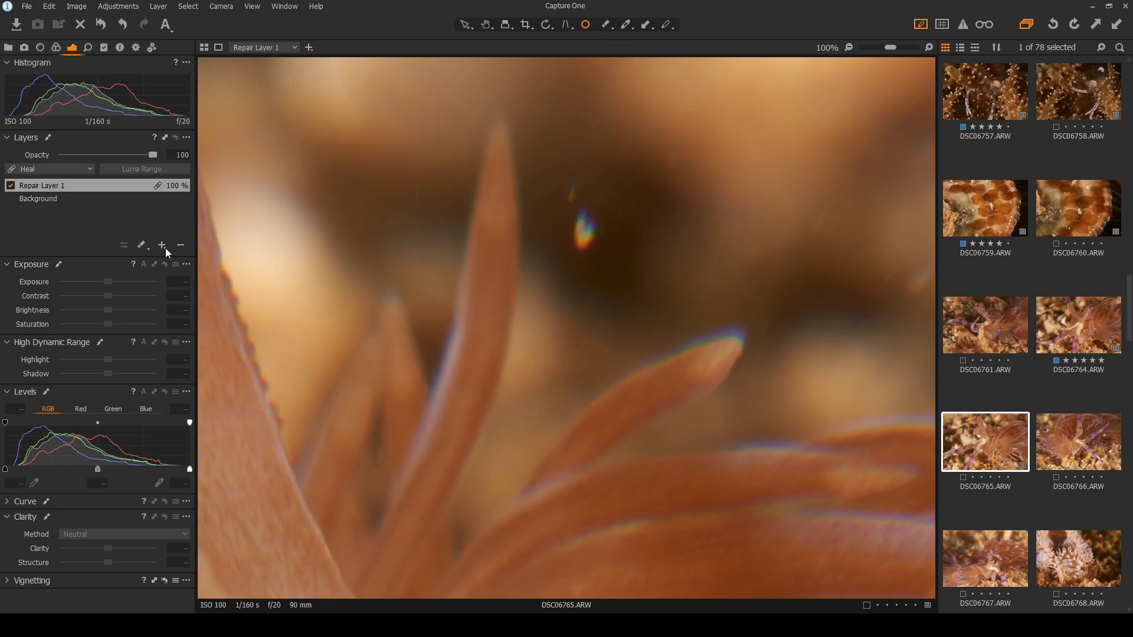
Add a Clone repair layer, paint over the coloured flare, and move the source to cleaner water
left_click(648, 23)
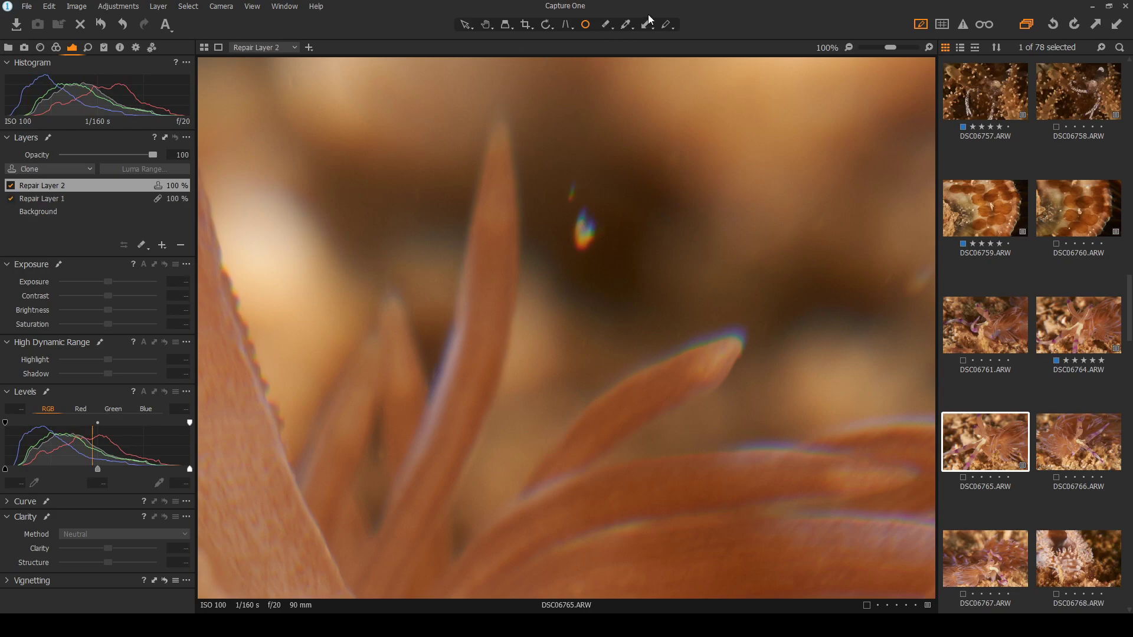
left_click(607, 28)
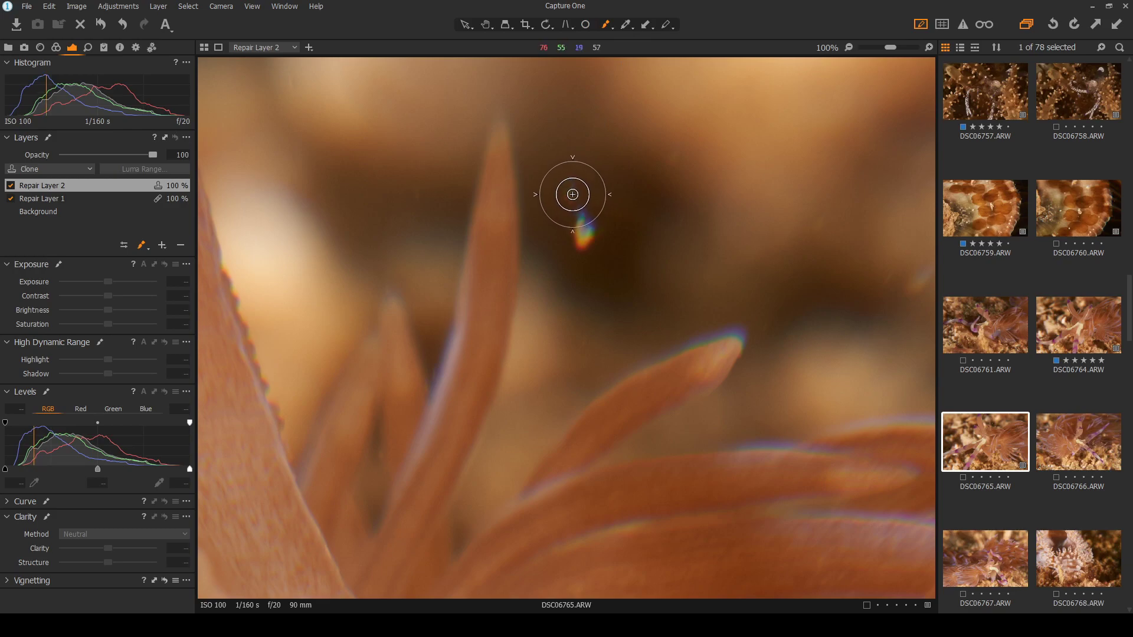
left_click_drag(571, 190, 584, 259)
mouse_move(537, 229)
left_mouse_down()
mouse_move(556, 253)
mouse_move(623, 238)
mouse_move(643, 203)
mouse_move(681, 193)
mouse_move(667, 220)
mouse_move(630, 228)
mouse_move(624, 195)
mouse_move(647, 194)
mouse_move(613, 170)
mouse_move(631, 189)
left_mouse_up()
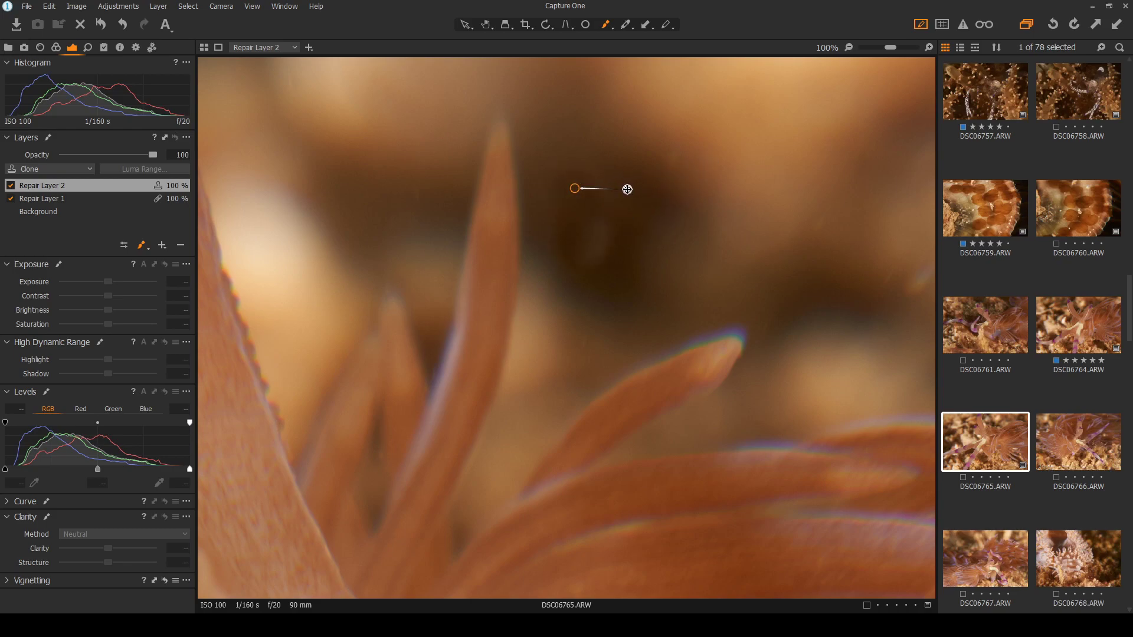
Toggle between selection, spot-removal circles and clone brush, then switch off Repair Layer 2
scroll(651, 183, "down", 3)
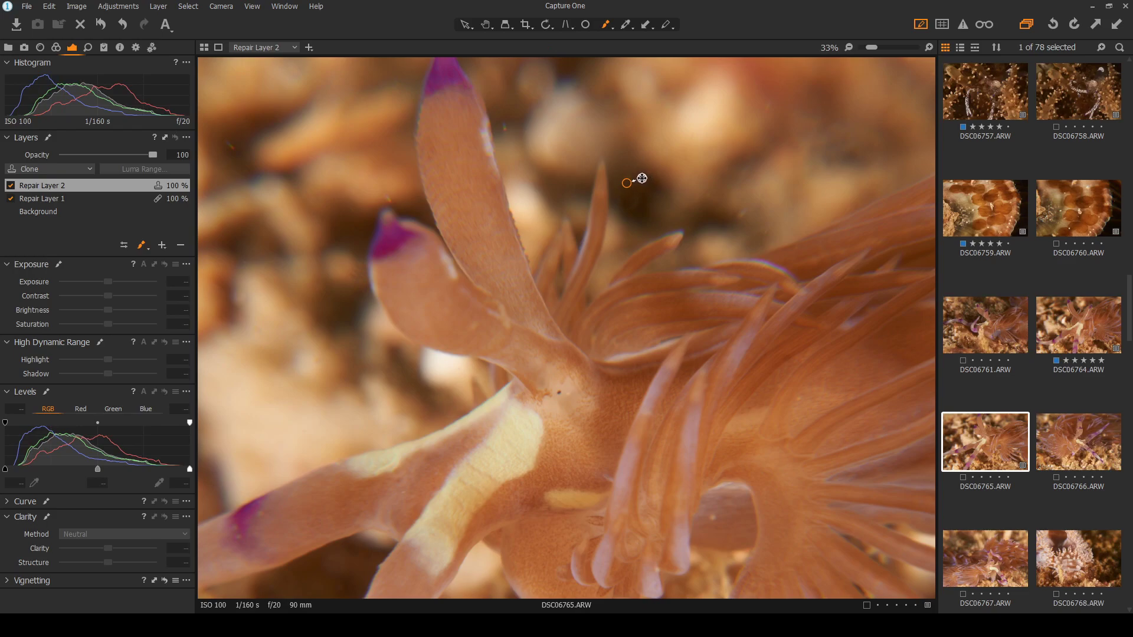
left_click(464, 26)
left_click(584, 26)
left_click(603, 26)
left_click(462, 25)
scroll(640, 158, "down", 2)
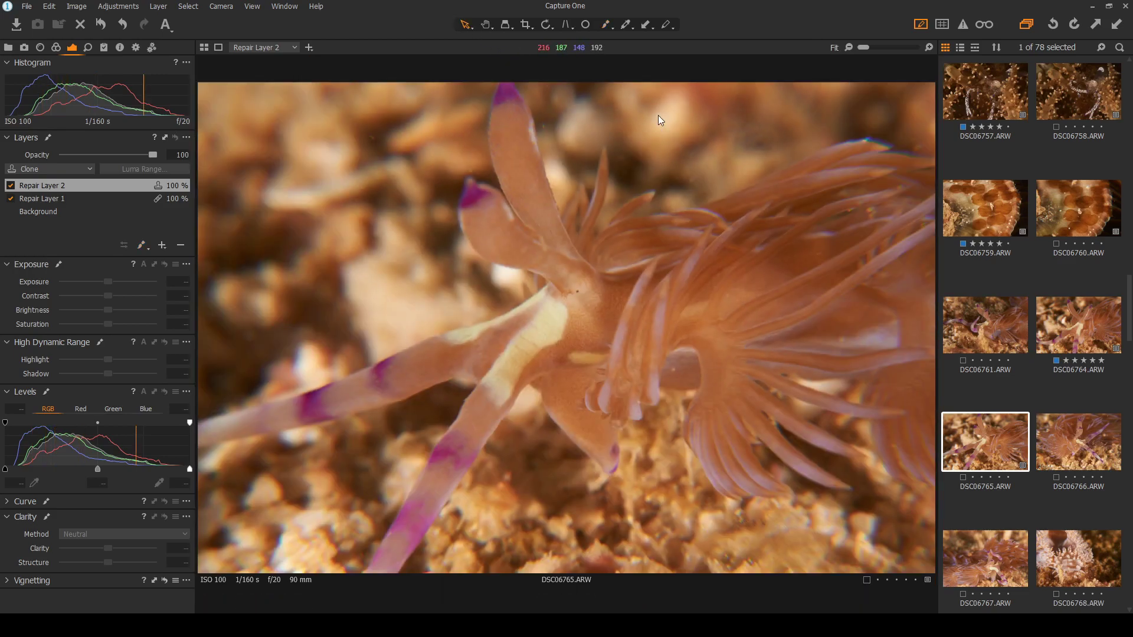
left_click(584, 26)
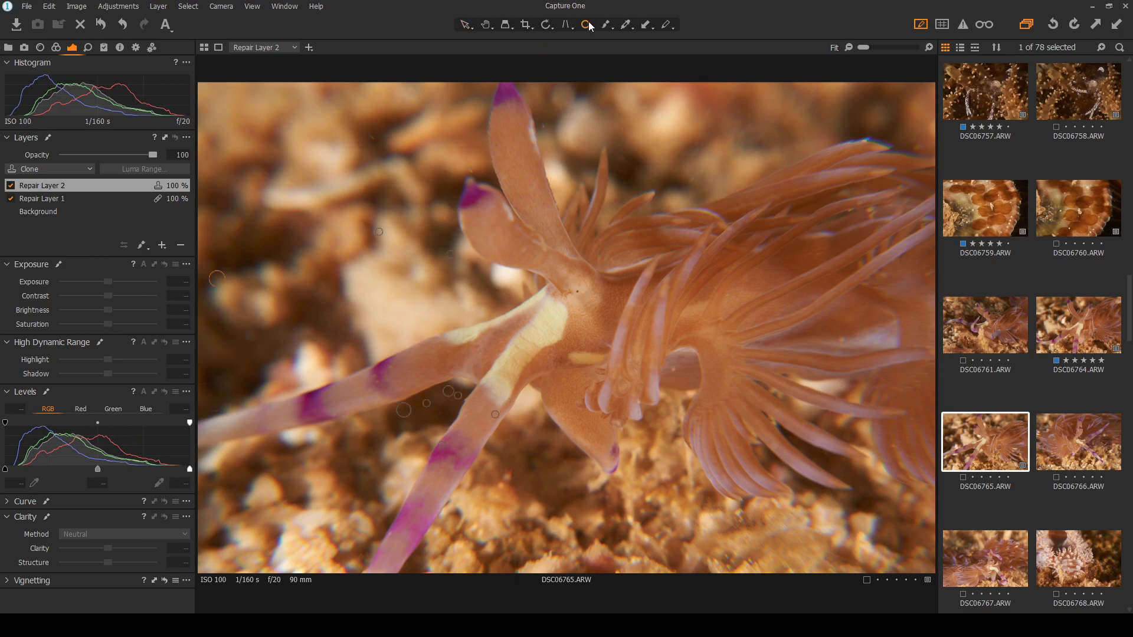
left_click(606, 25)
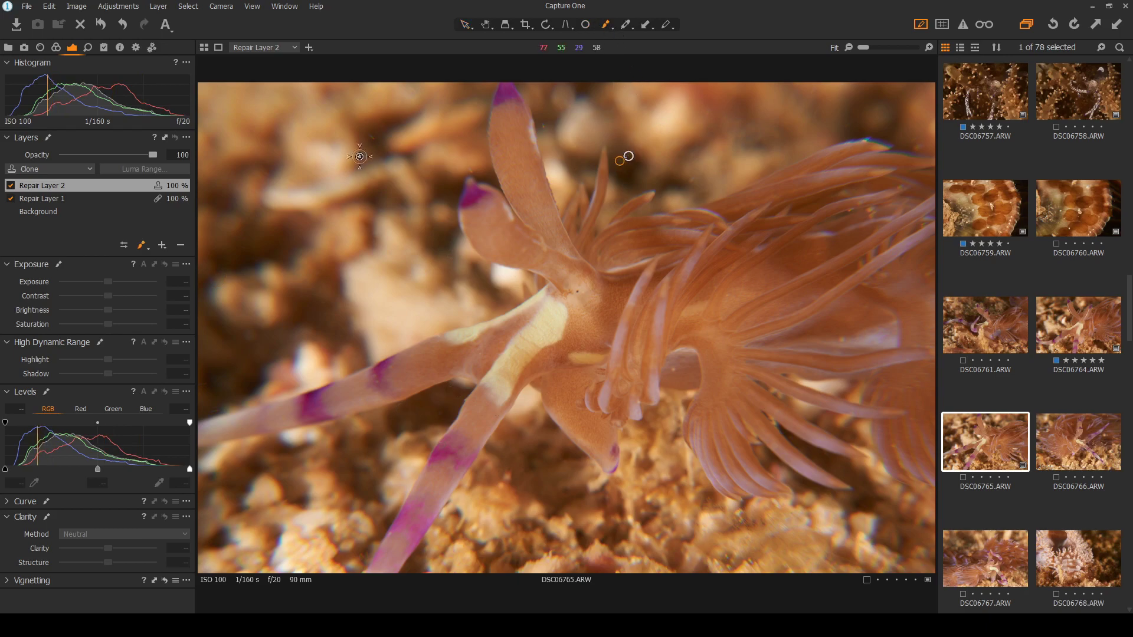
left_click(11, 186)
scroll(632, 175, "up", 4)
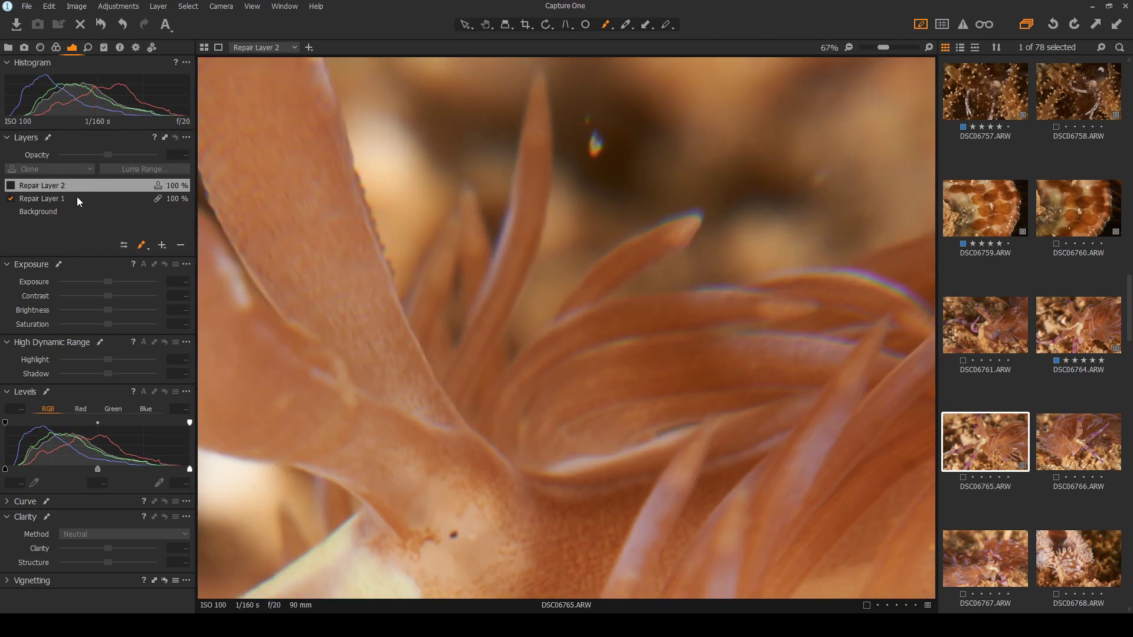
Delete Repair Layer 2 and cover the rainbow flare with a resized Repair Layer 1 heal spot
left_click(181, 245)
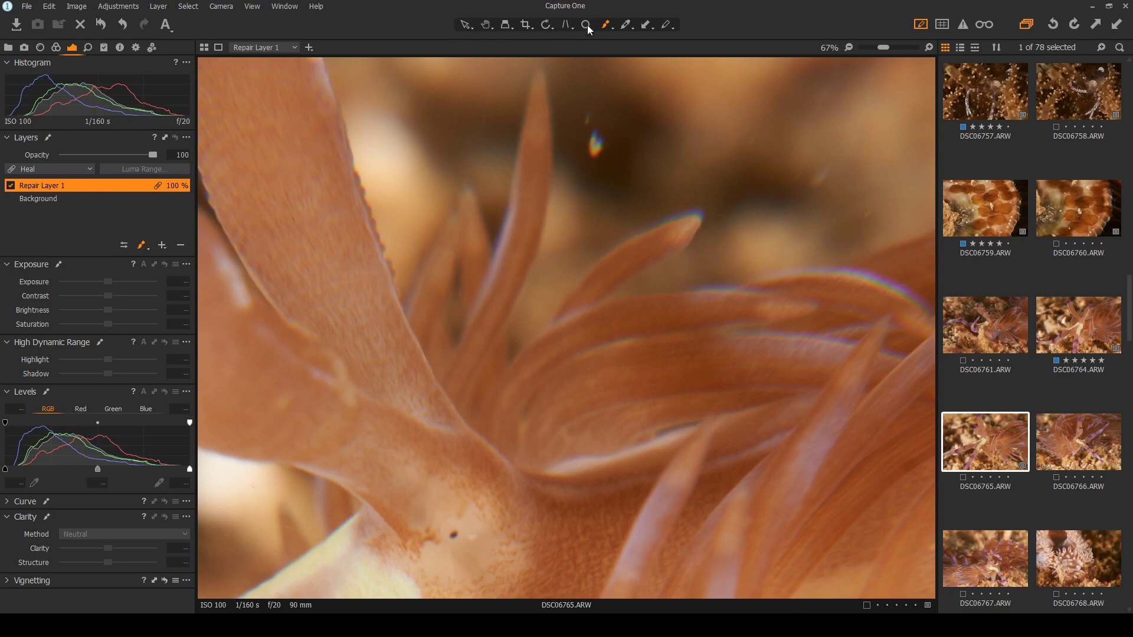
scroll(587, 89, "up", 4)
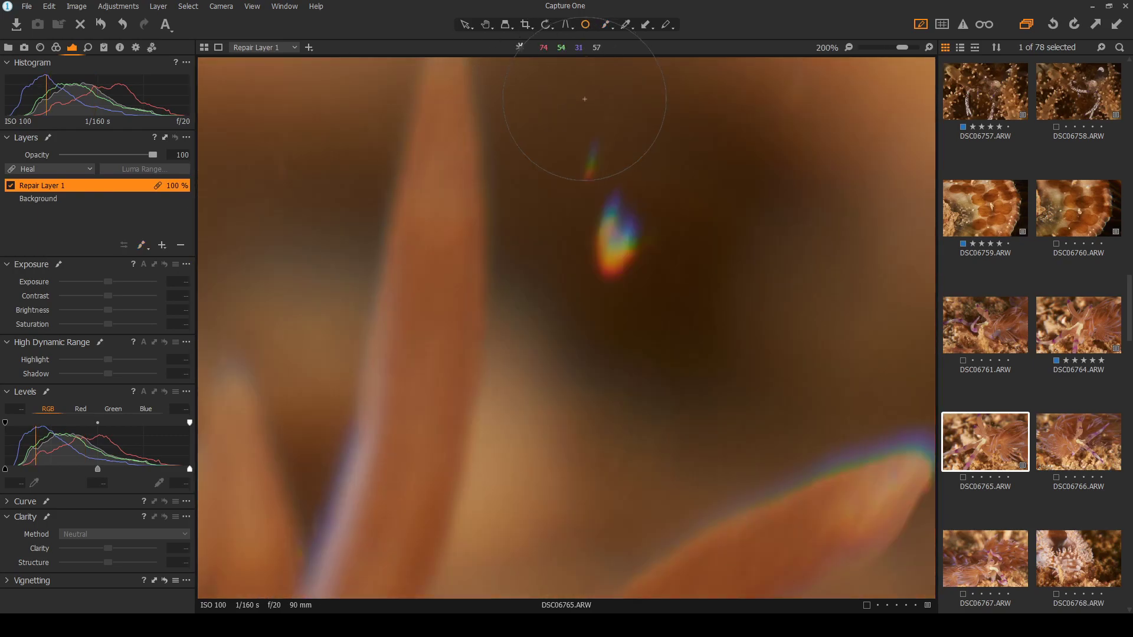
left_click(594, 161)
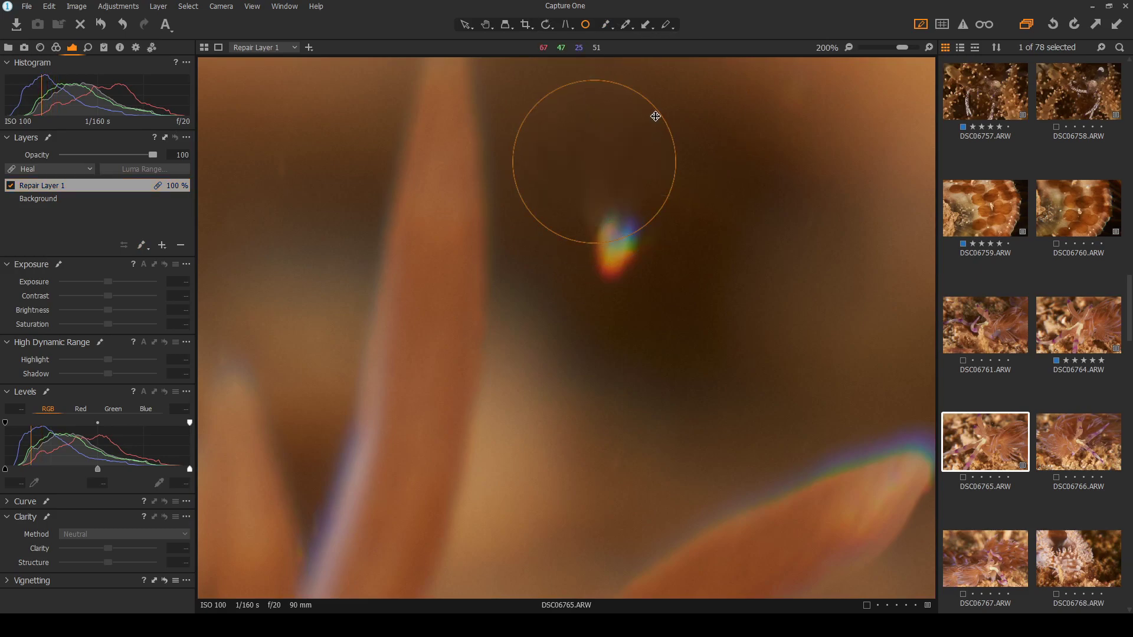
mouse_move(662, 116)
left_mouse_down()
mouse_move(635, 133)
mouse_move(635, 247)
mouse_move(669, 237)
mouse_move(678, 245)
left_mouse_up()
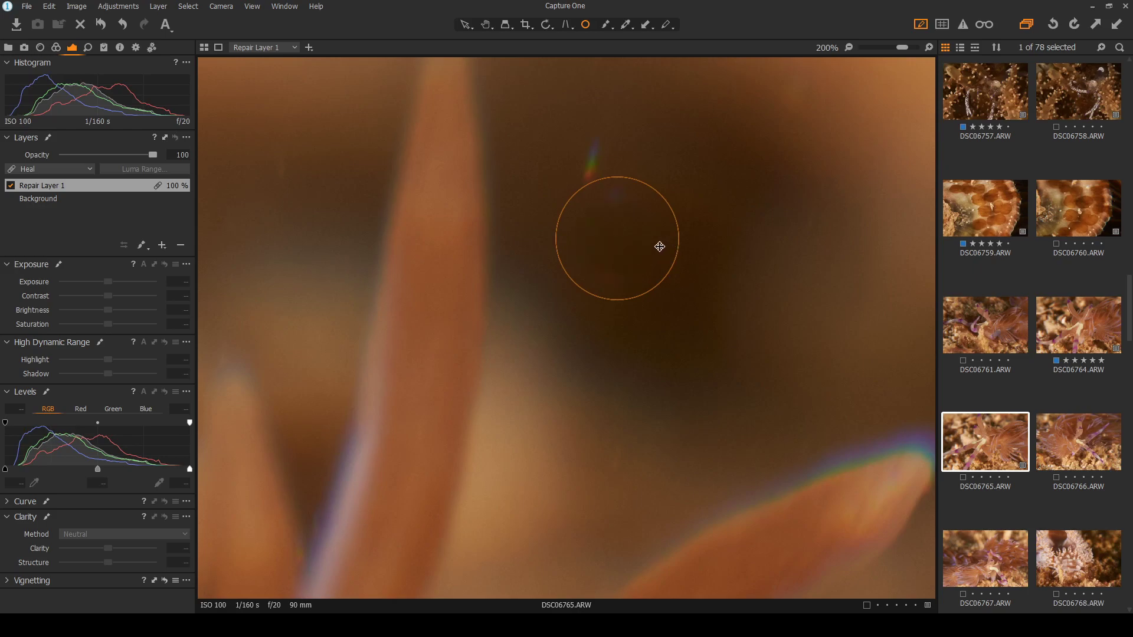
left_click(465, 24)
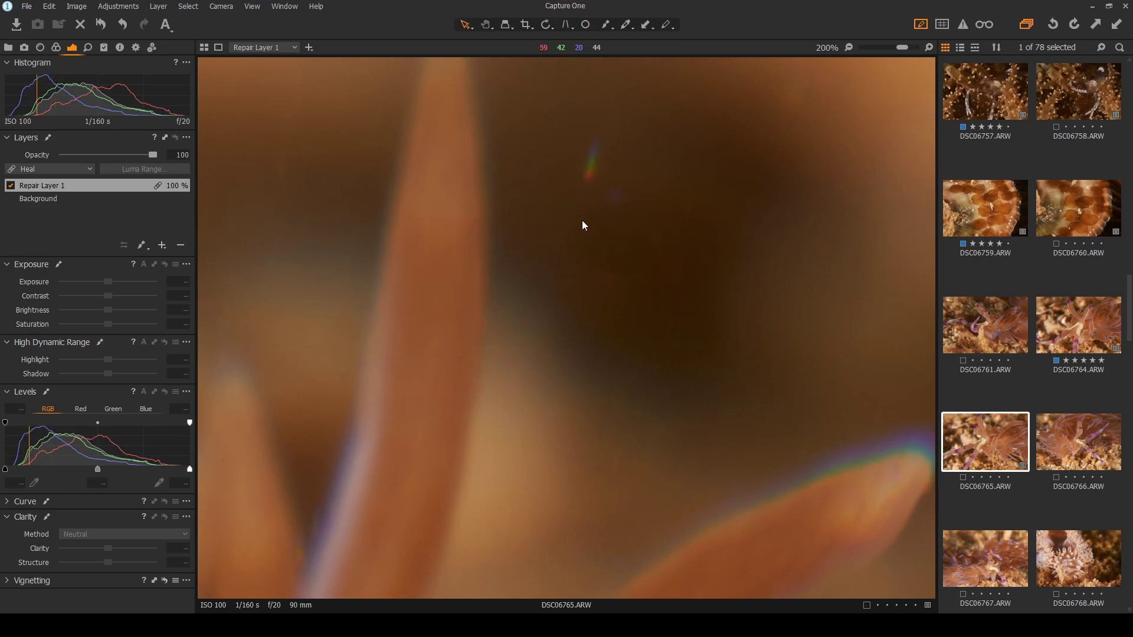
scroll(550, 156, "down", 6)
scroll(570, 105, "up", 4)
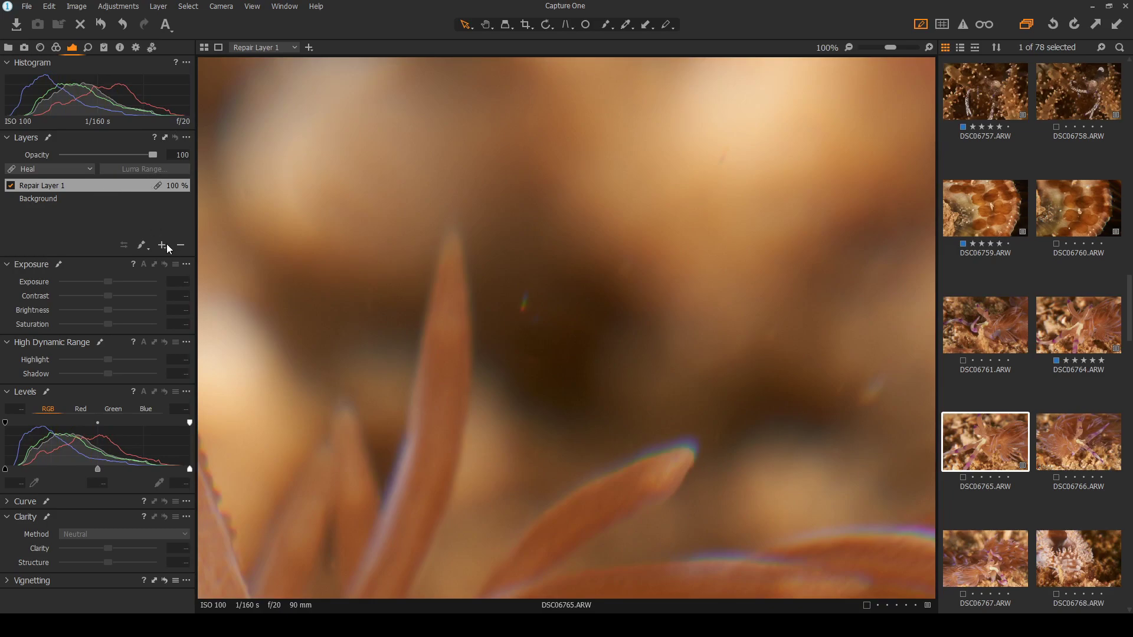
Add a Clone layer below Repair Layer 1, paint a dark-background patch, and reposition its source
left_click(205, 278)
left_click_drag(90, 186, 96, 207)
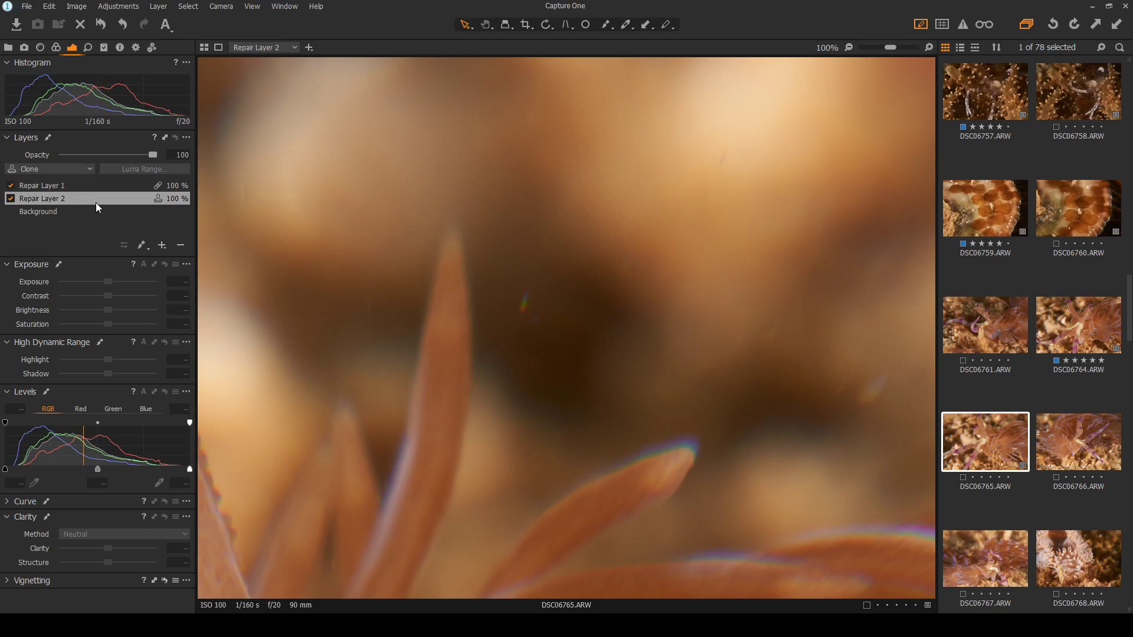
left_click(604, 26)
scroll(527, 242, "up", 2)
left_click_drag(499, 347, 498, 404)
scroll(628, 383, "down", 2)
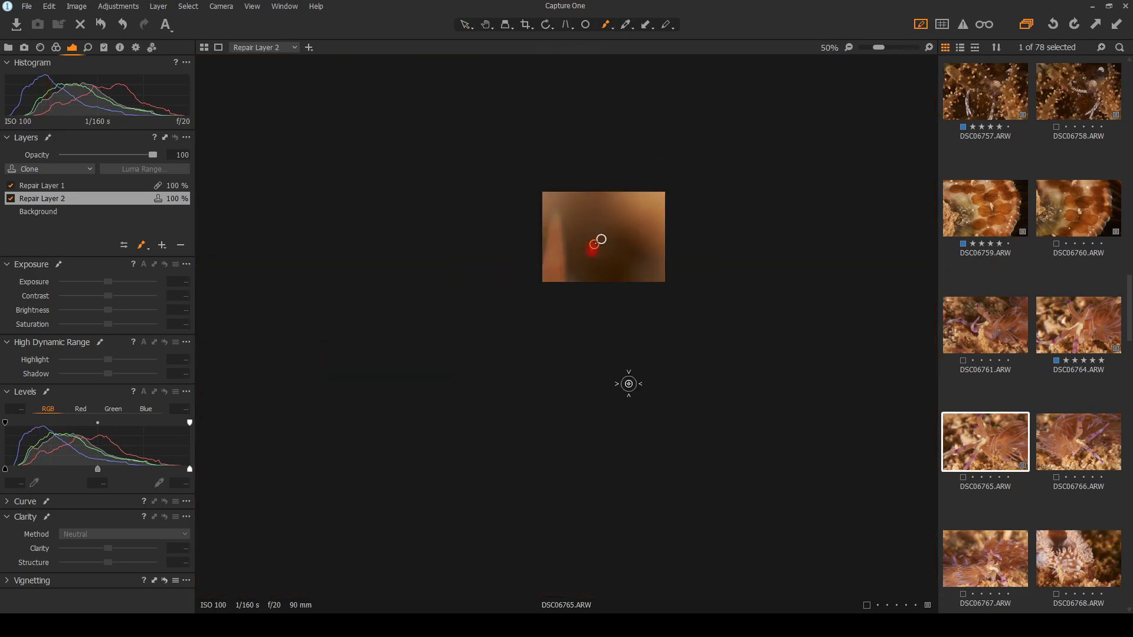
scroll(669, 277, "up", 1)
mouse_move(580, 224)
left_mouse_down()
mouse_move(601, 263)
mouse_move(614, 243)
mouse_move(608, 227)
left_mouse_up()
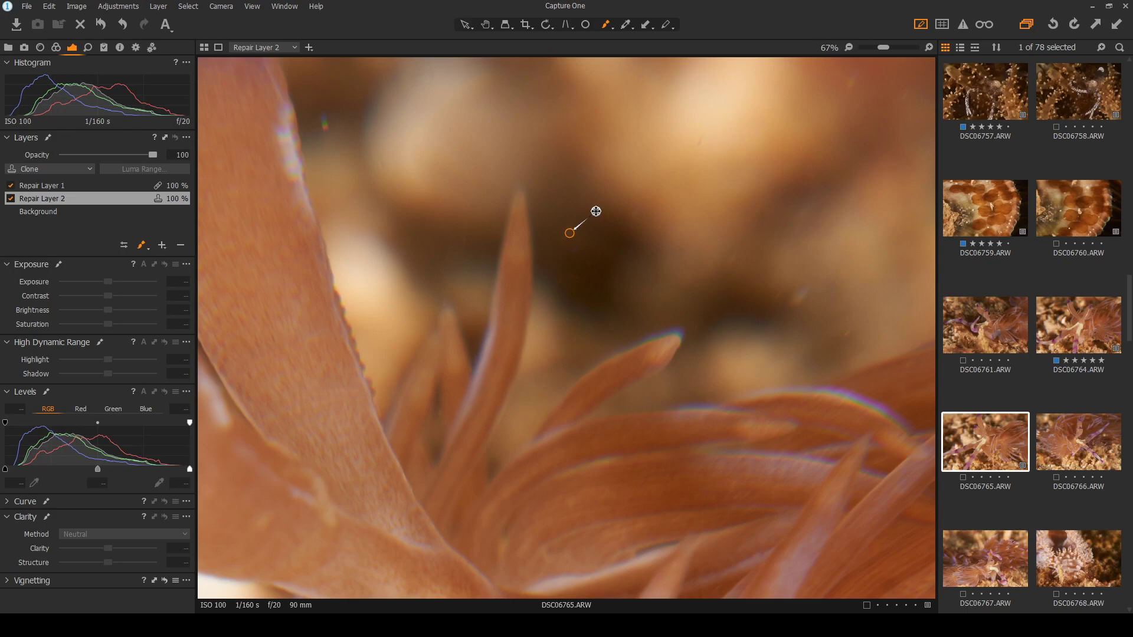
Nudge the Repair Layer 2 clone source slightly right for cleaner background, then fit the photo
scroll(596, 211, "up", 5)
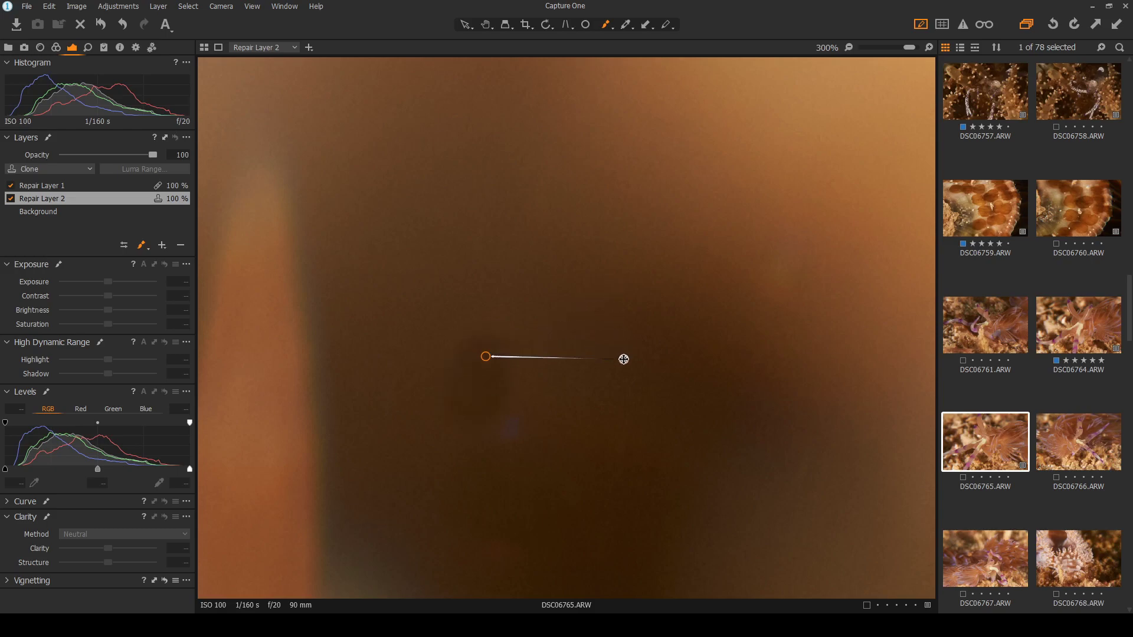
left_click_drag(583, 346, 590, 346)
scroll(507, 167, "down", 5)
left_click(466, 25)
double_click(564, 219)
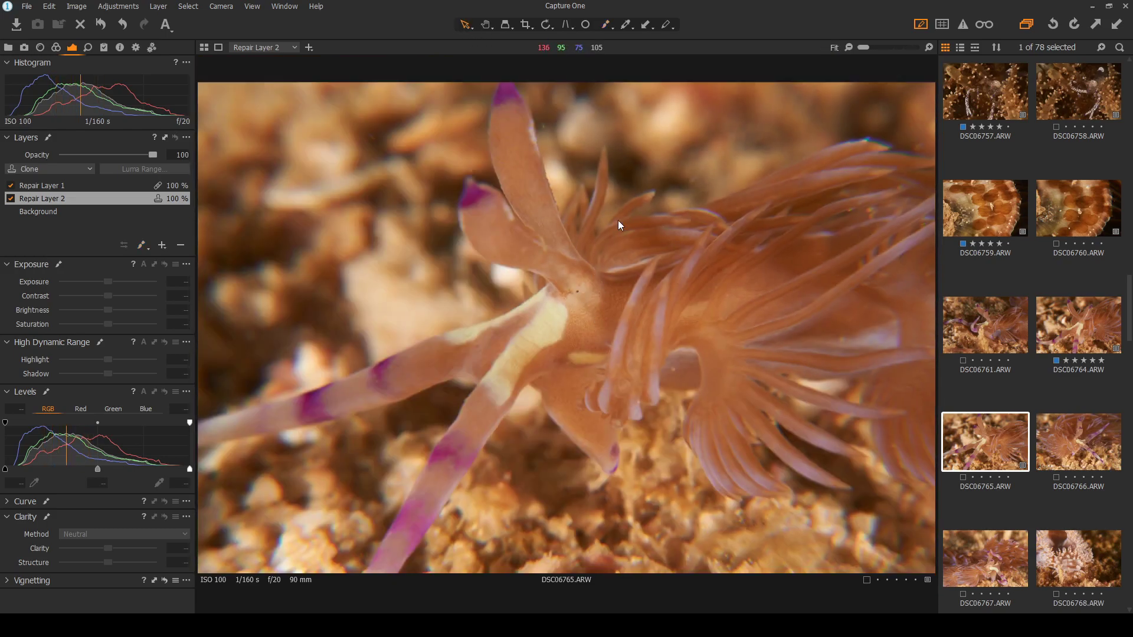
On Repair Layer 1 (Heal), place heal spots over two dark background specks
left_click(74, 187)
left_click(586, 25)
scroll(566, 112, "up", 3)
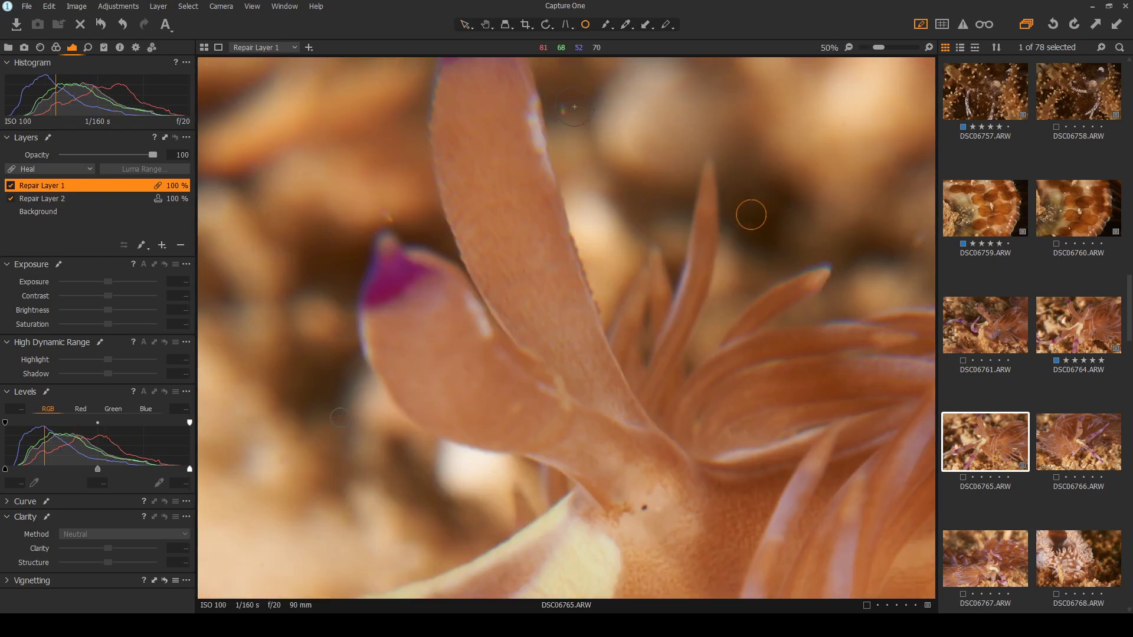
left_click_drag(580, 104, 571, 107)
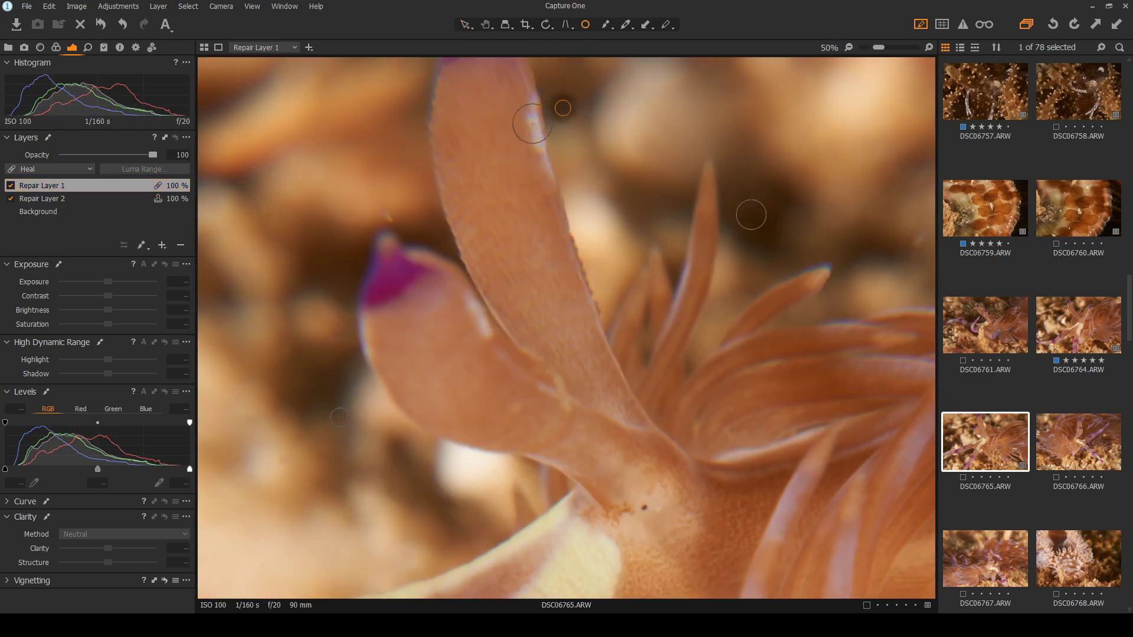
left_click(387, 215)
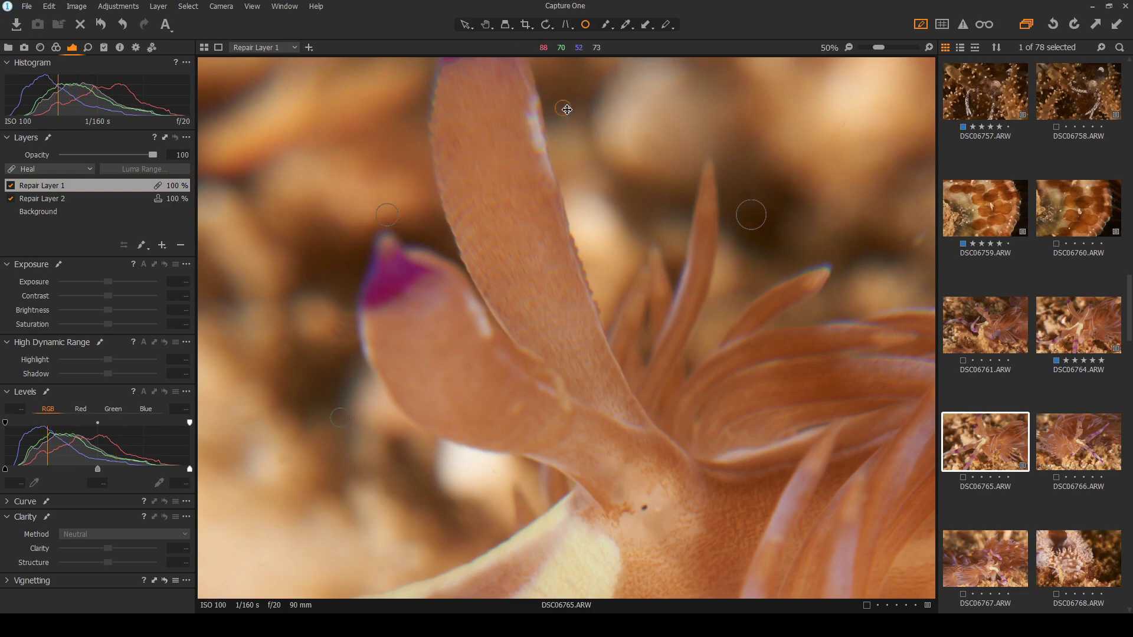
Check the result with spots hidden, nudge one heal spot and enlarge another to cover more
scroll(614, 167, "down", 3)
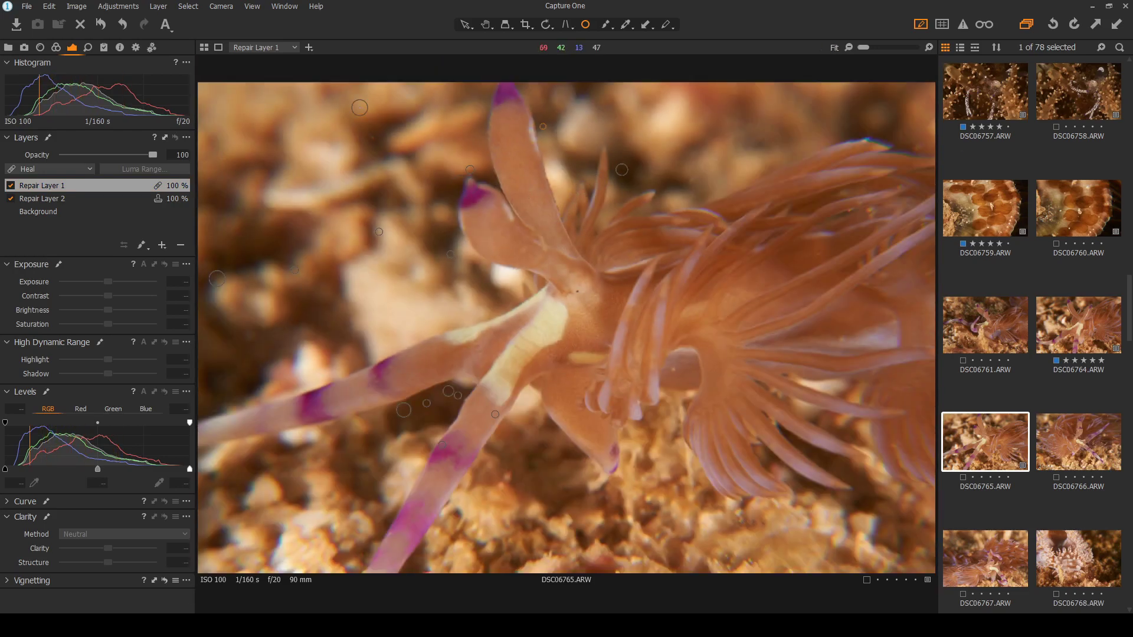
scroll(345, 115, "up", 3)
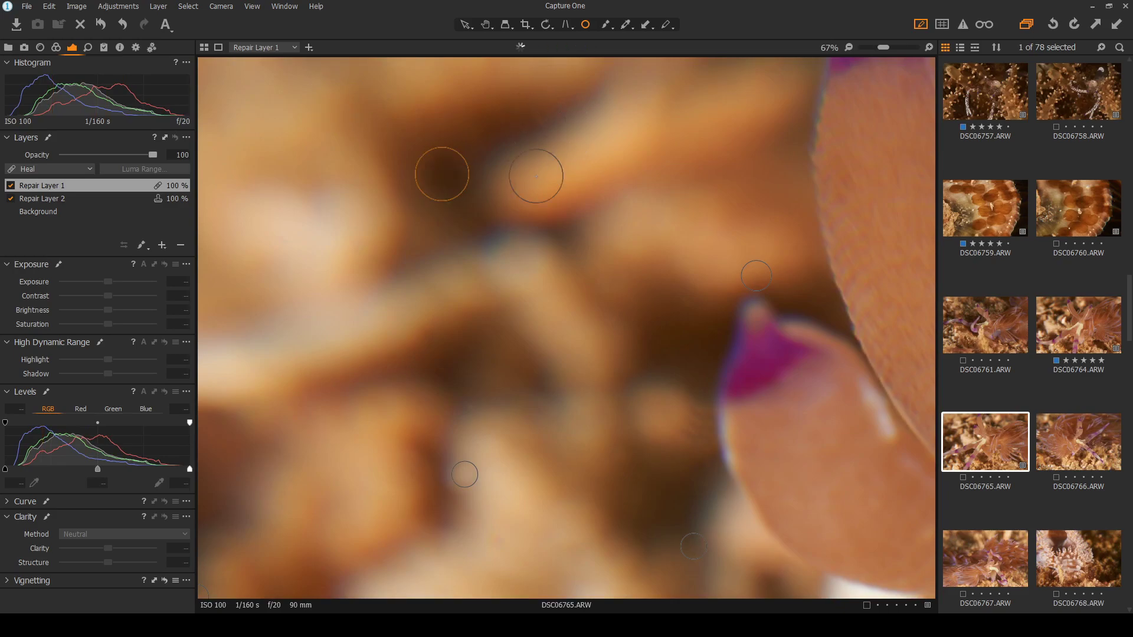
scroll(536, 162, "down", 3)
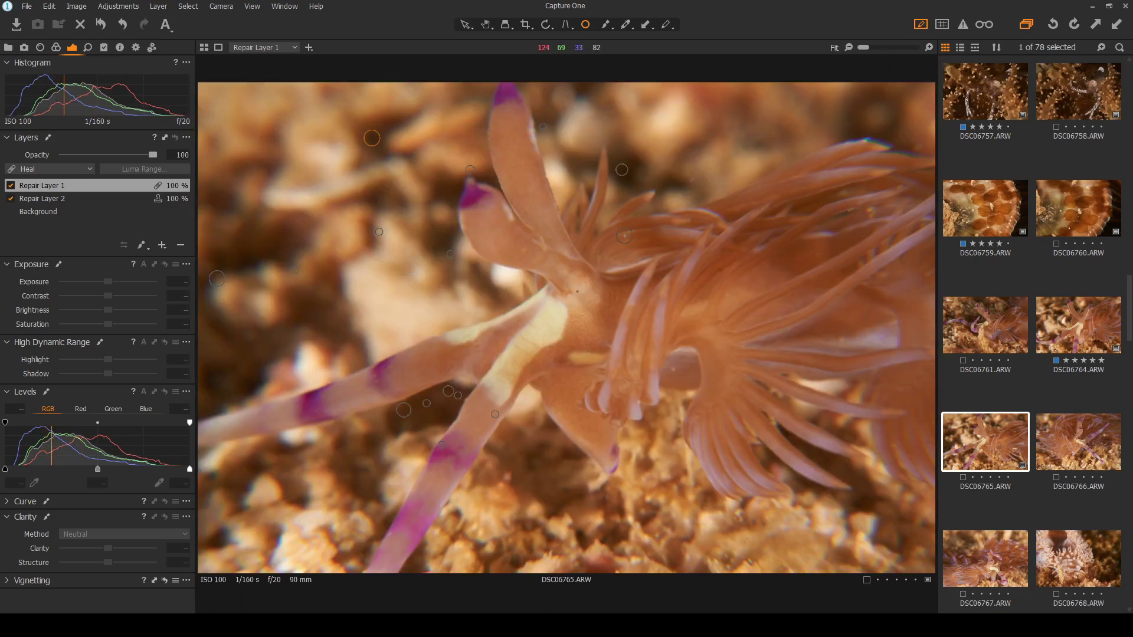
left_click(466, 26)
left_click(585, 26)
left_click_drag(693, 178, 692, 179)
key("v")
left_click(585, 26)
left_click_drag(256, 335, 264, 335)
left_click(466, 24)
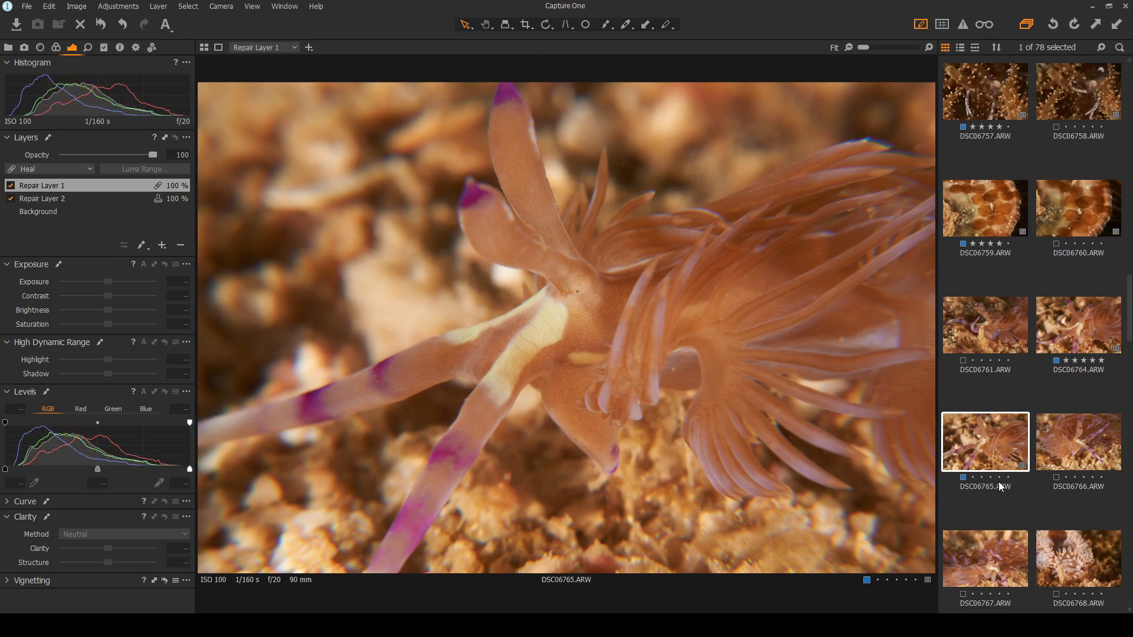
Compare DSC06765 with DSC06764 and DSC06766, zooming in to check the nudibranch's sharpness
left_click(1070, 328)
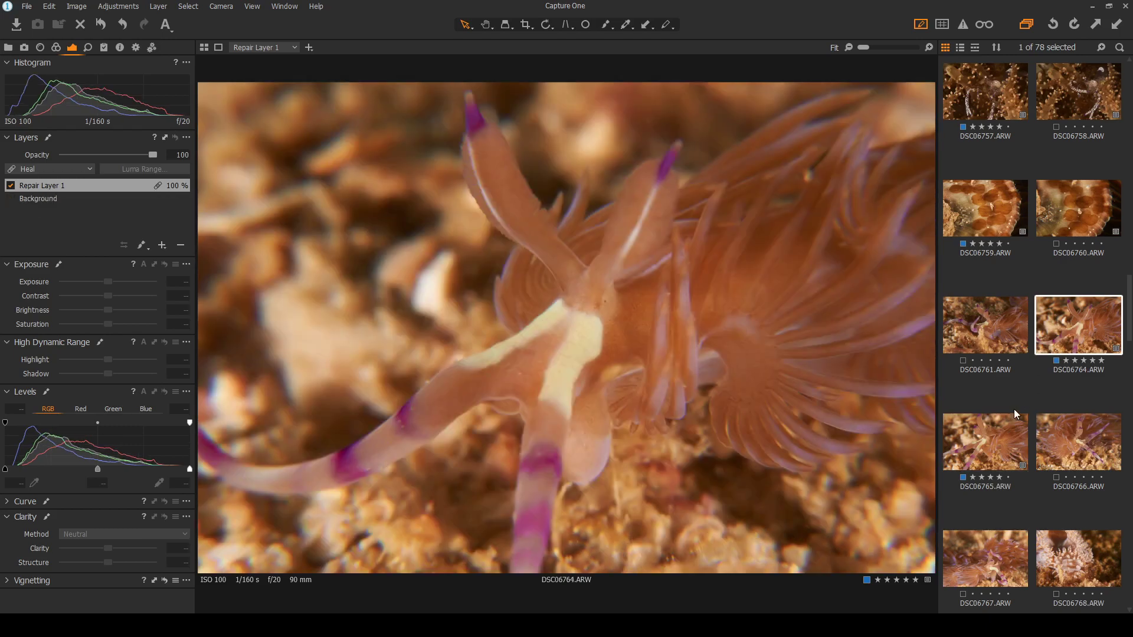
left_click(979, 443)
scroll(980, 442, "down", 2)
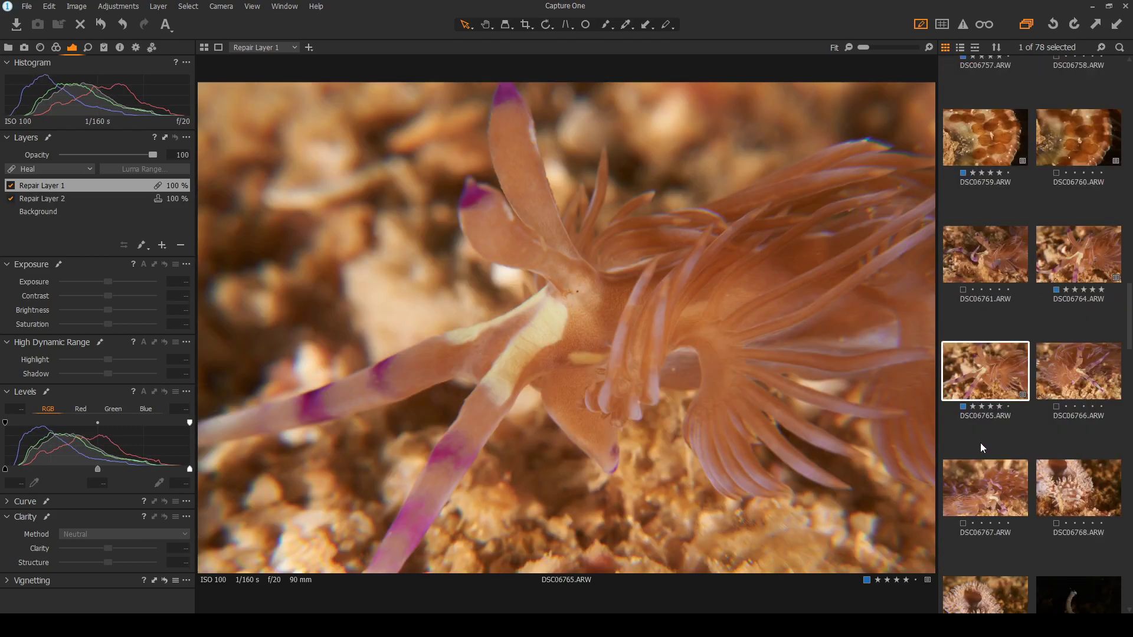
left_click(1074, 303)
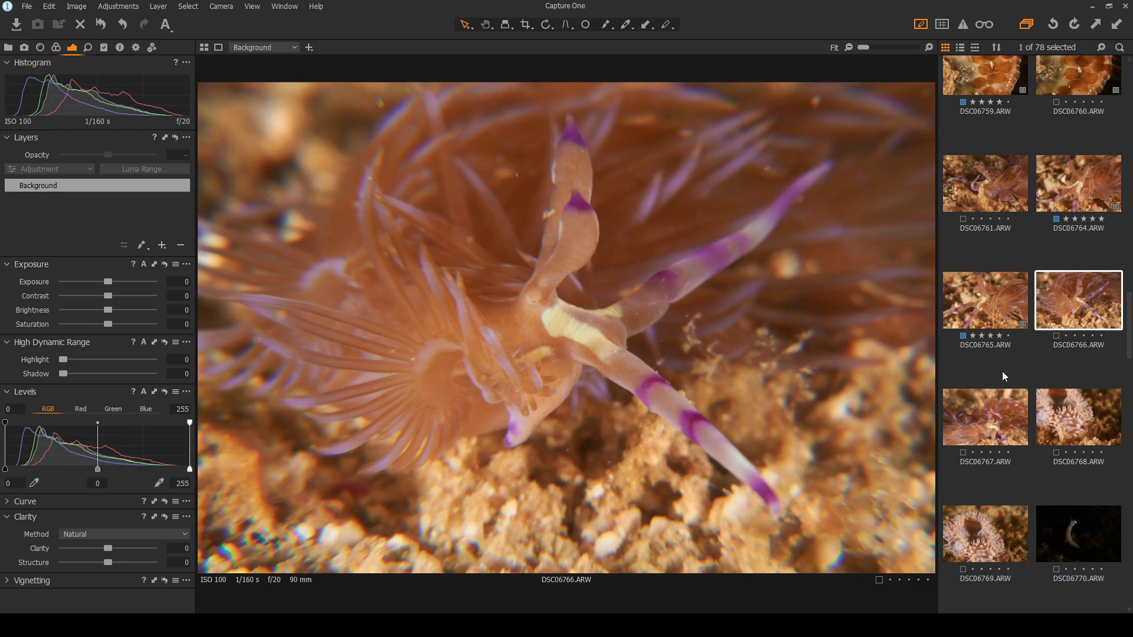
double_click(529, 247)
double_click(618, 392)
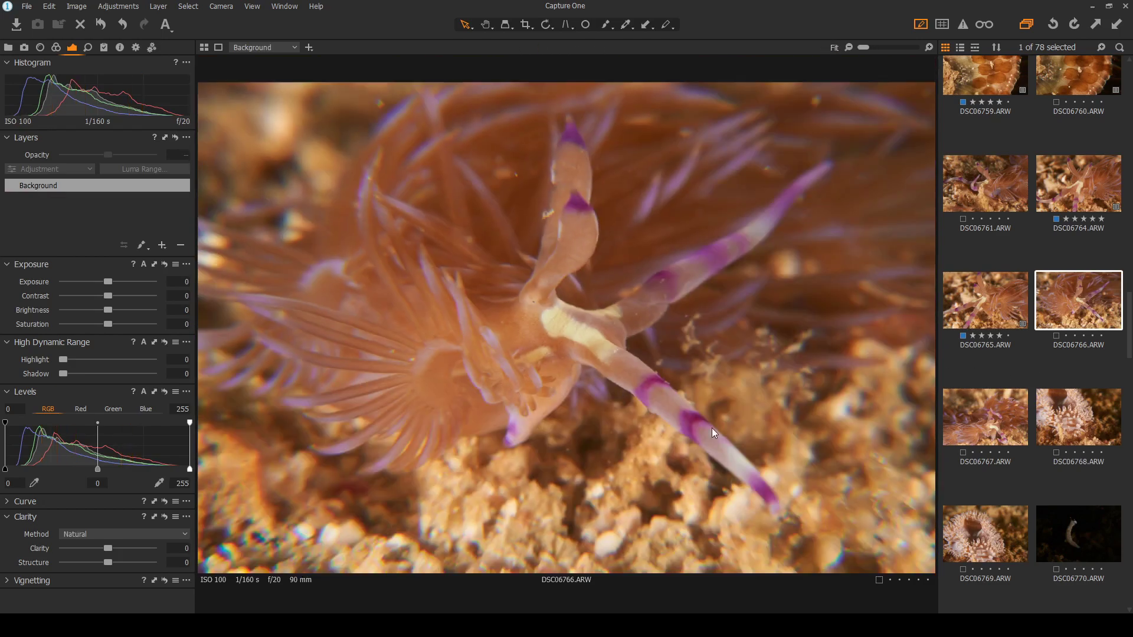
Step through frames DSC06767 to DSC06771 and settle on the dark slug photo DSC06770
key("Right")
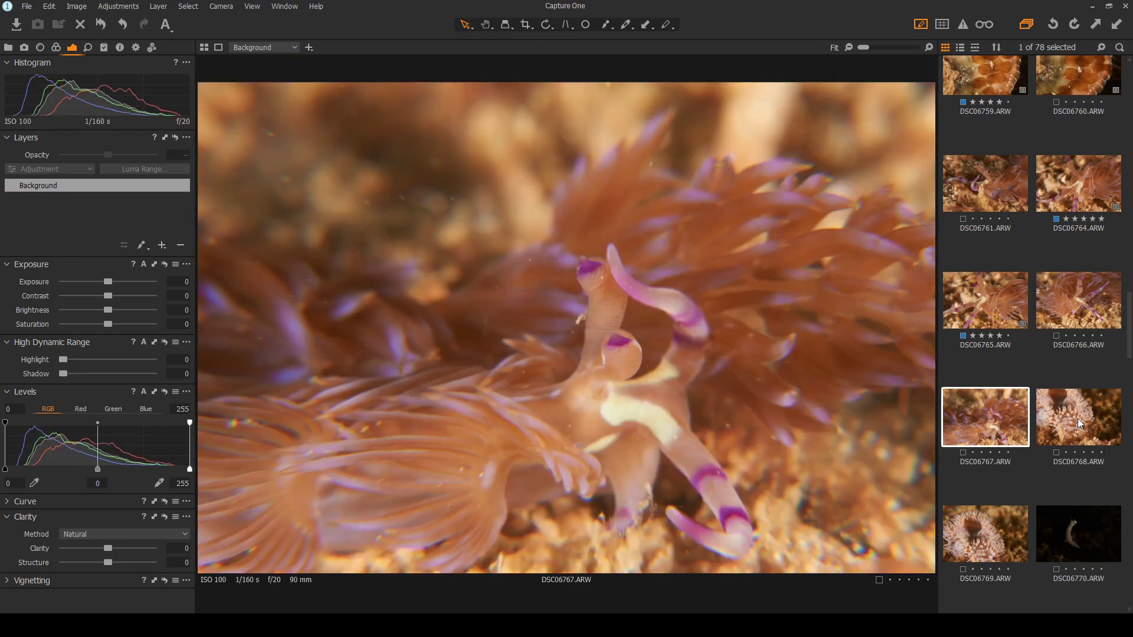
left_click(1079, 423)
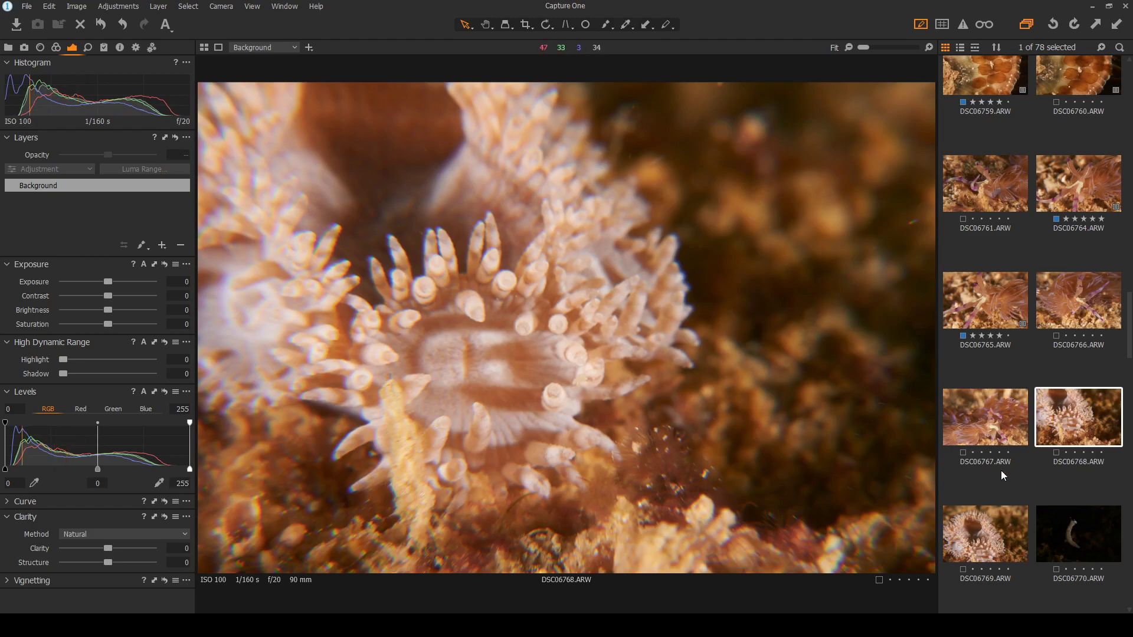
left_click(985, 545)
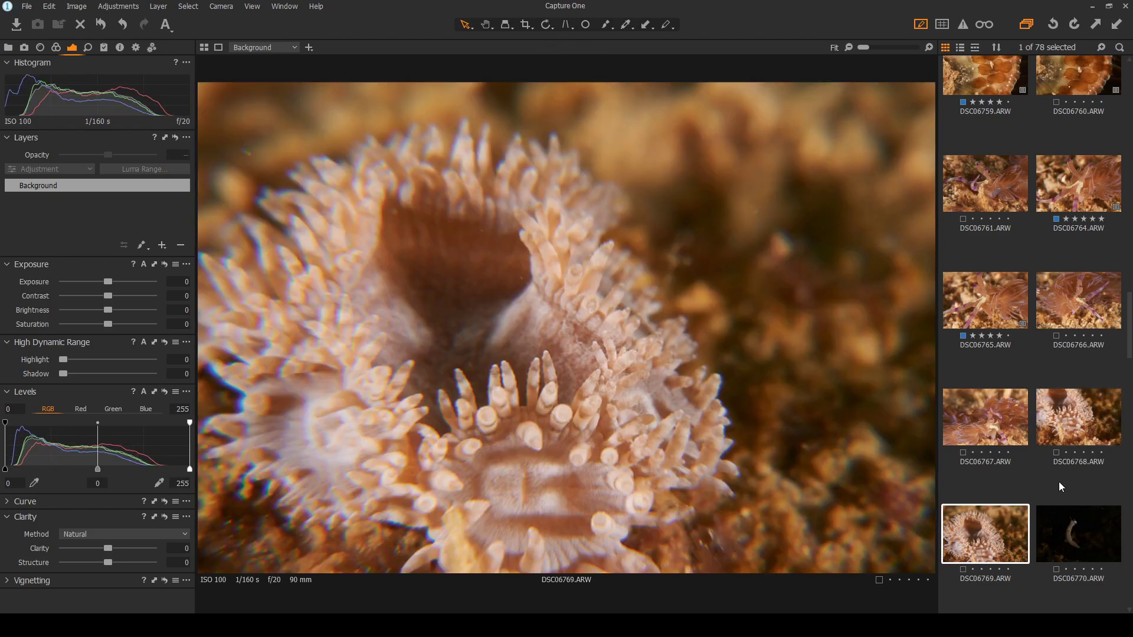
left_click(1078, 431)
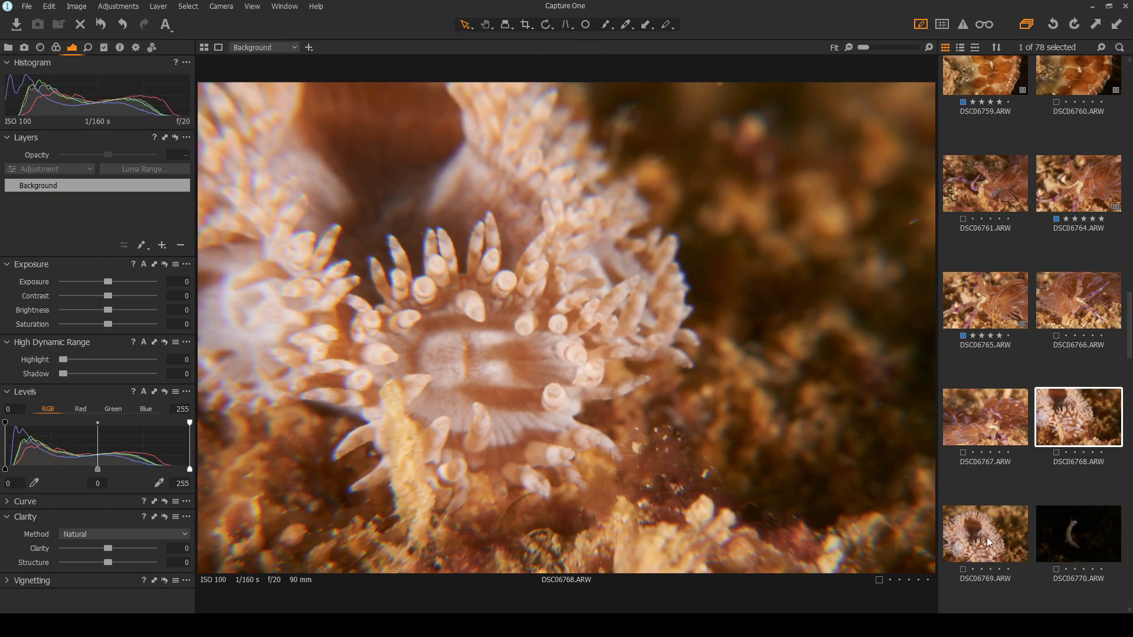
key("Right")
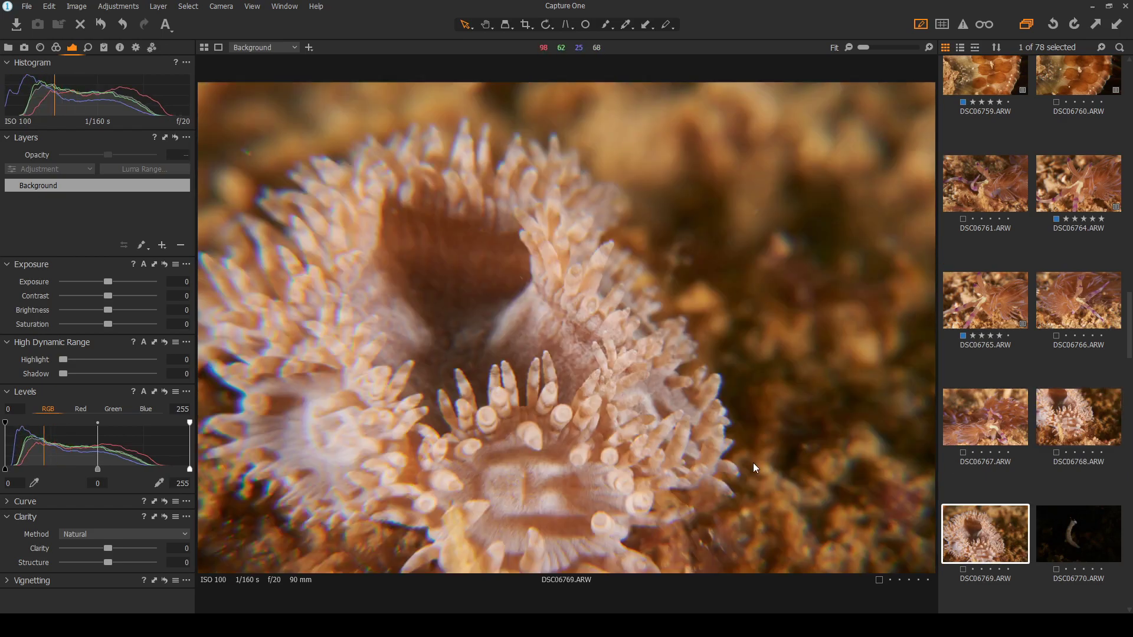
left_click(1070, 537)
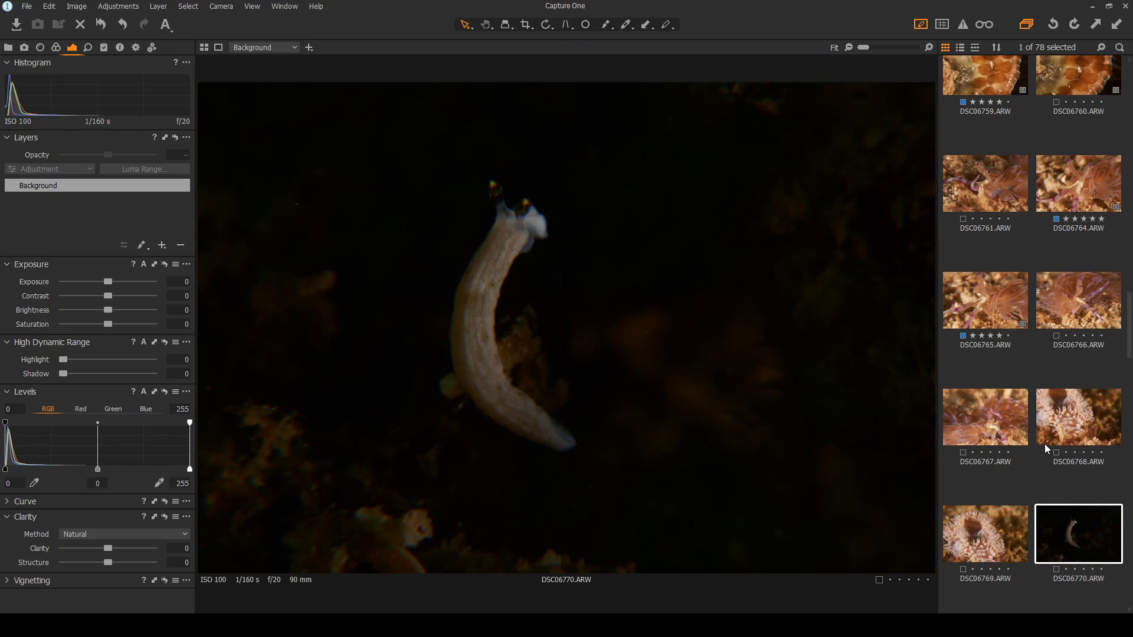
scroll(1044, 444, "down", 1)
left_click(996, 583)
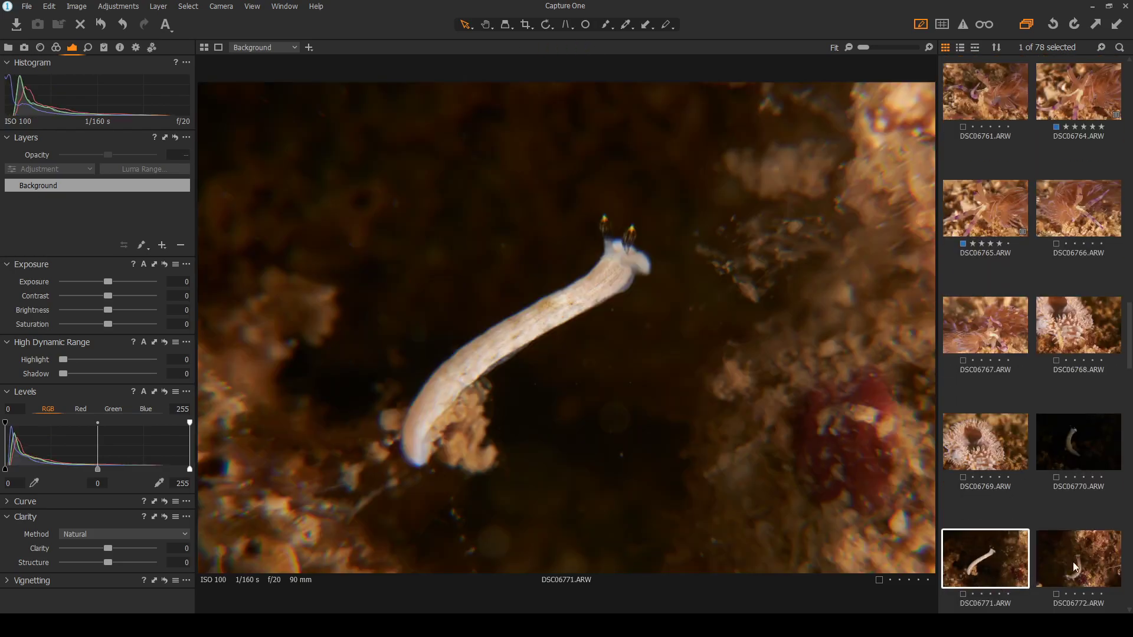
scroll(528, 294, "up", 2)
left_click(1096, 443)
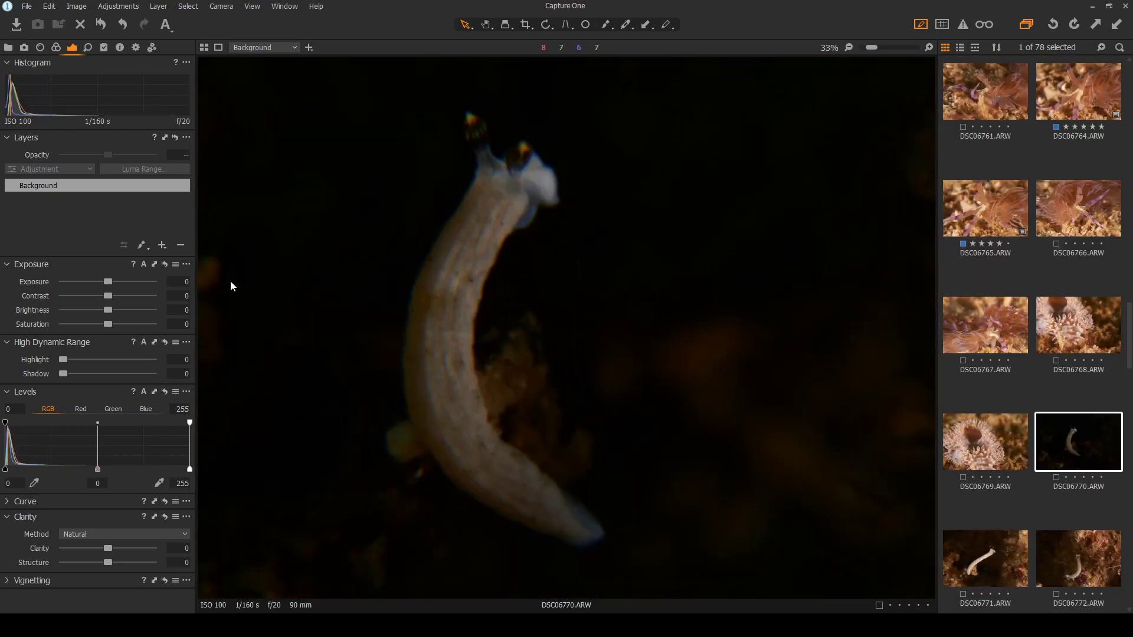
Lift DSC06770's HDR Shadow to 28, Contrast to 22 and Exposure to 1.11, then open DSC06772
left_click_drag(61, 370, 88, 371)
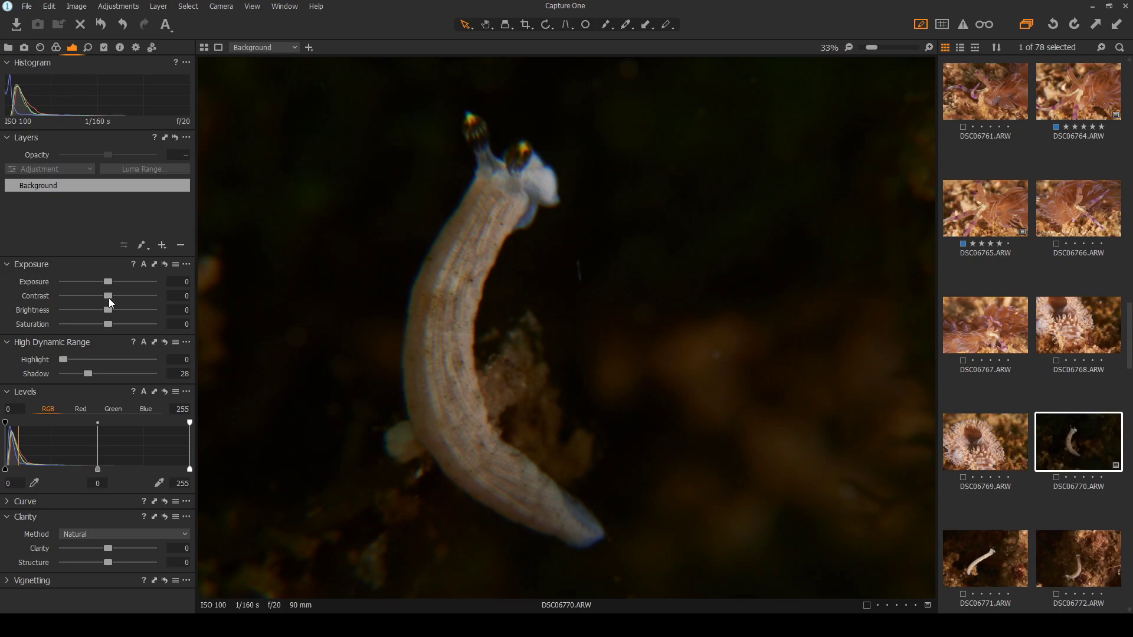
mouse_move(107, 297)
left_mouse_down()
mouse_move(126, 296)
mouse_move(123, 281)
left_mouse_up()
scroll(636, 388, "down", 2)
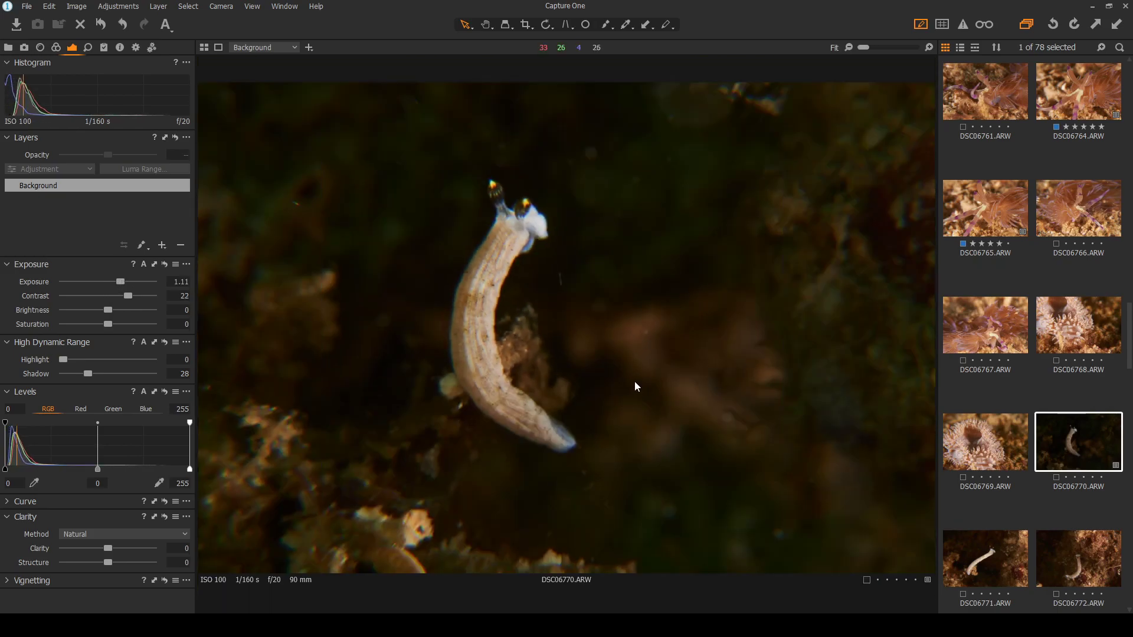
scroll(508, 241, "up", 2)
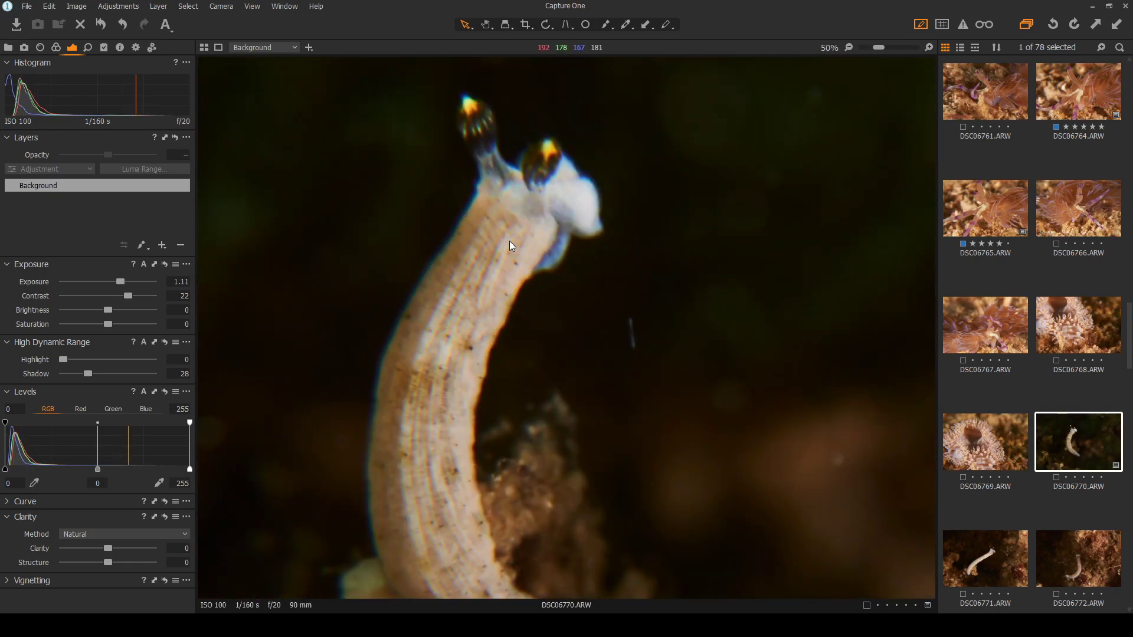
scroll(524, 259, "down", 2)
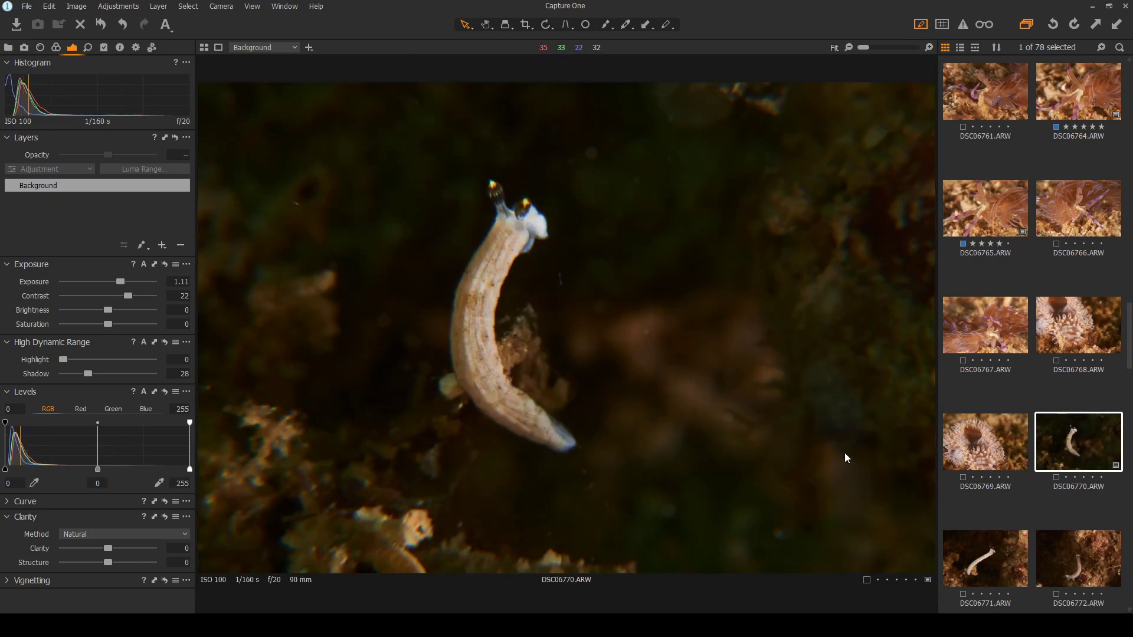
left_click(985, 558)
left_click(1078, 562)
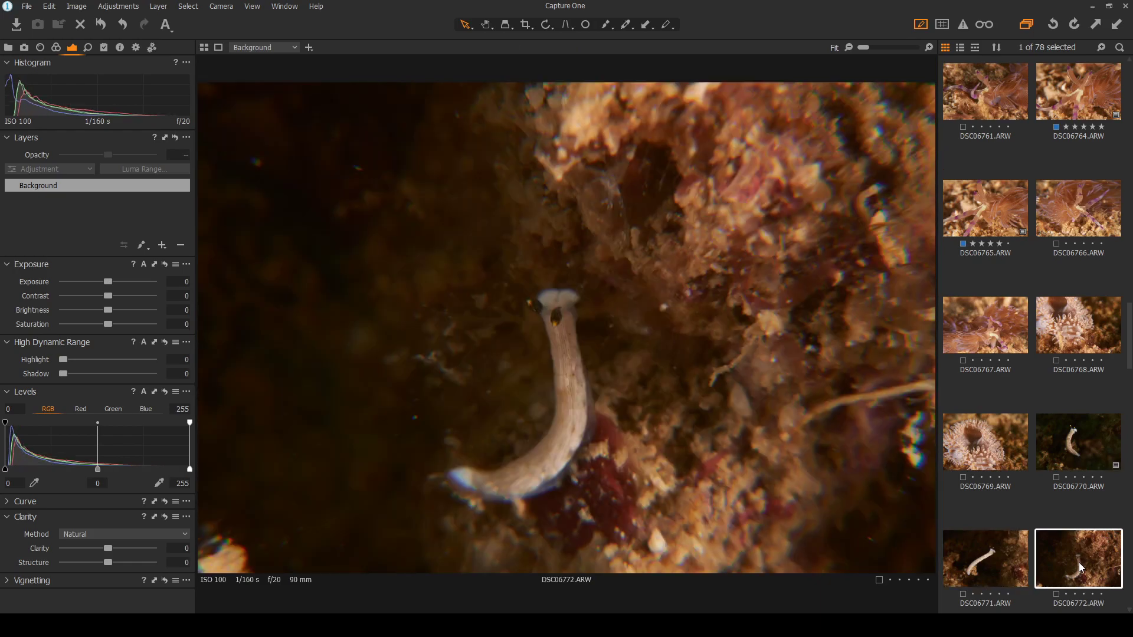
Browse frames DSC06773 to DSC06775, then return via DSC06771 to the edited DSC06770
scroll(1078, 562, "down", 2)
left_click(975, 550)
left_click(1066, 547)
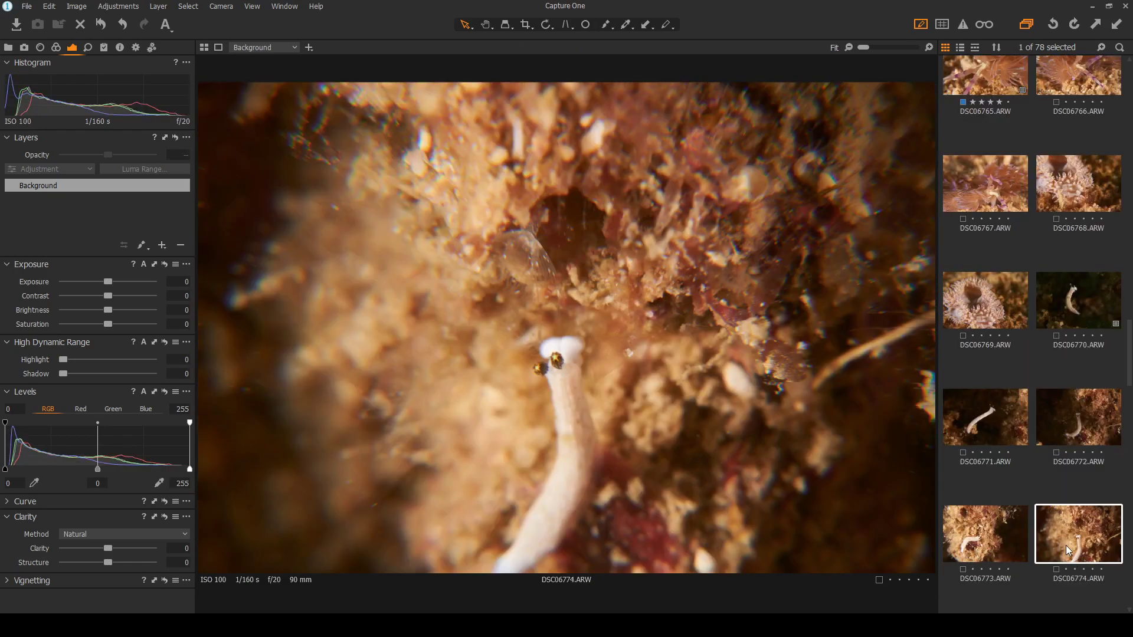
scroll(1056, 543, "down", 2)
left_click(1001, 515)
left_click(1061, 413)
left_click(987, 410)
left_click(997, 287)
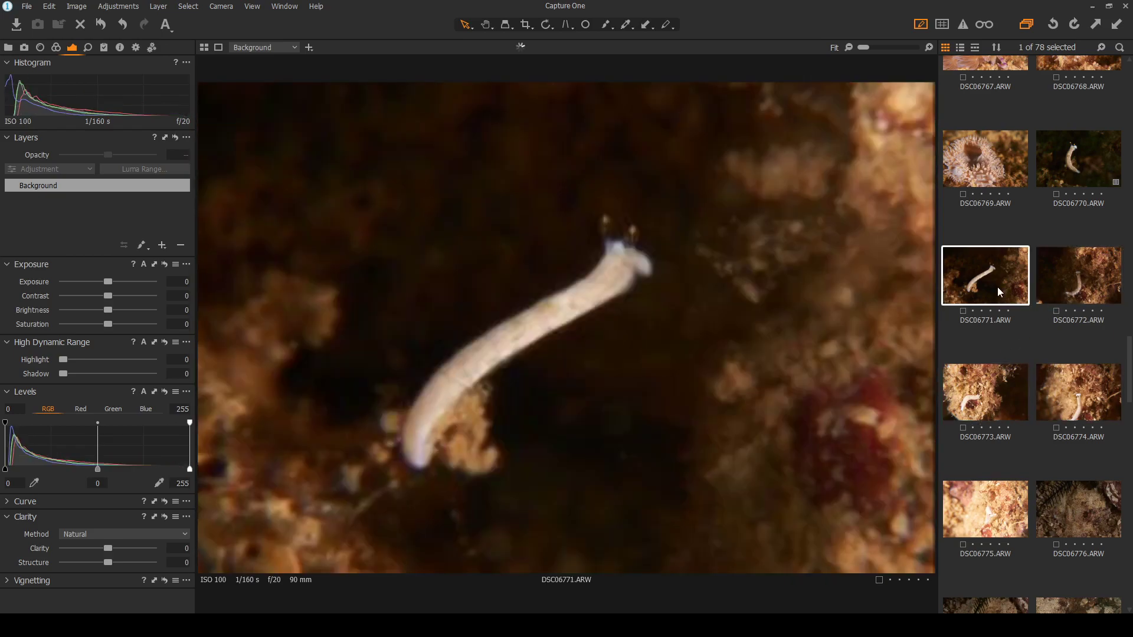
scroll(536, 239, "up", 3)
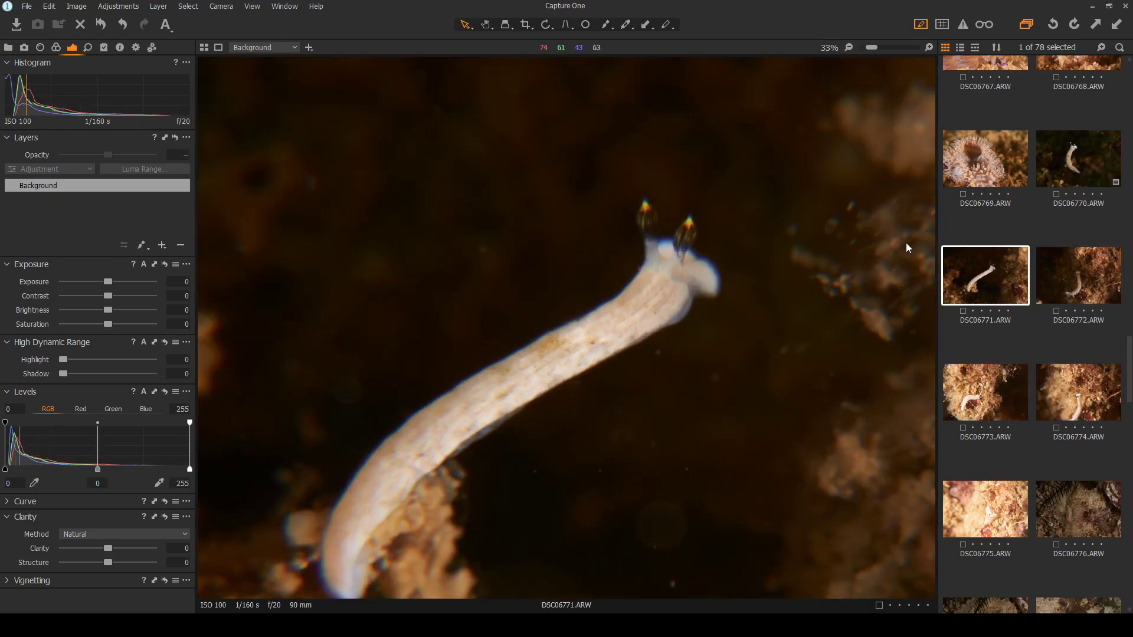
left_click(1071, 159)
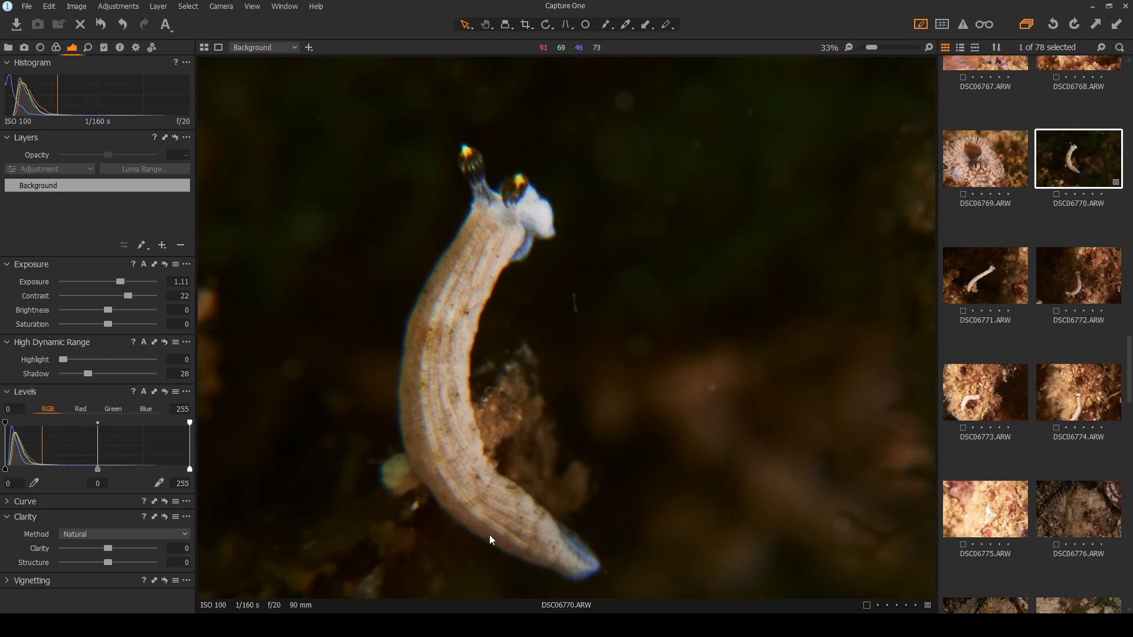
Compare DSC06771, DSC06770 and DSC06772, ending zoomed into the unedited DSC06772
left_click(997, 289)
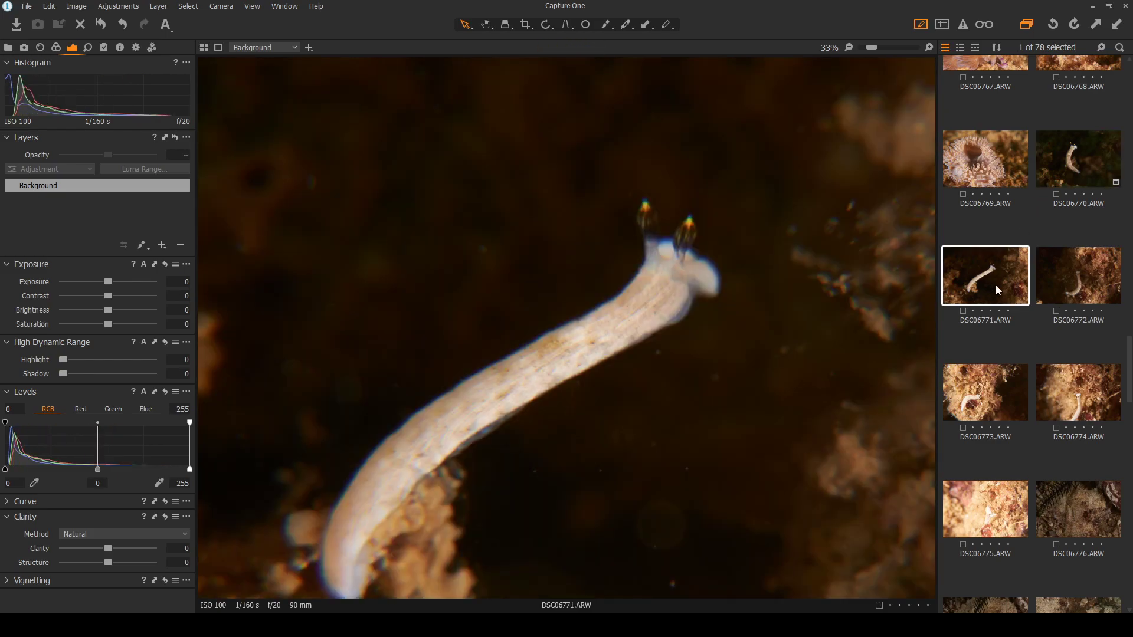
left_click(1068, 204)
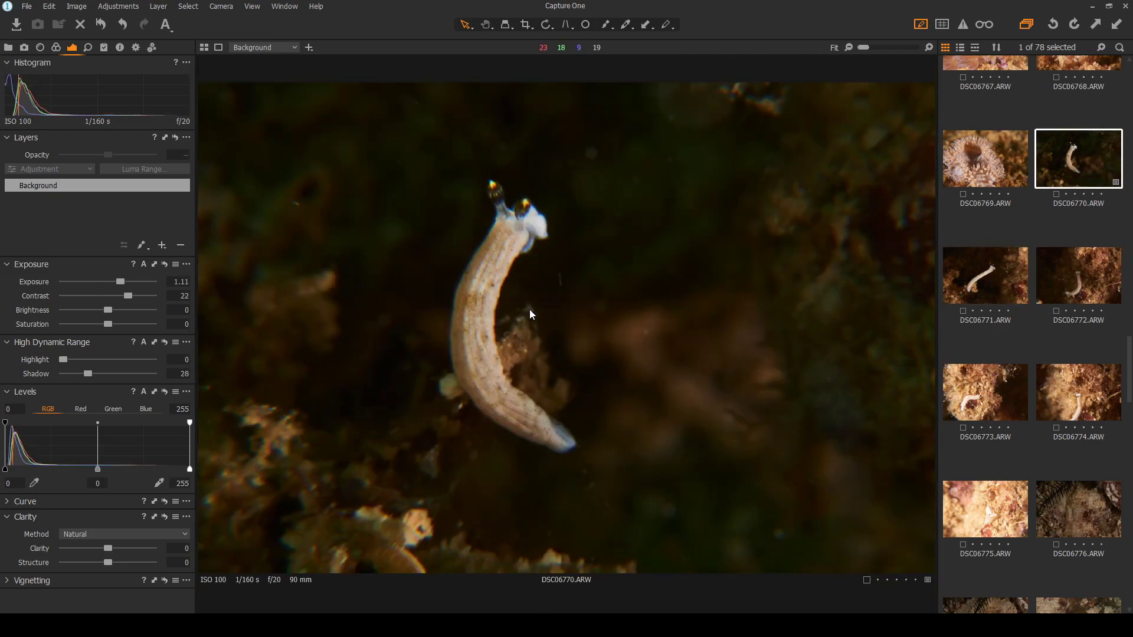
left_click(1101, 279)
left_click(1005, 279)
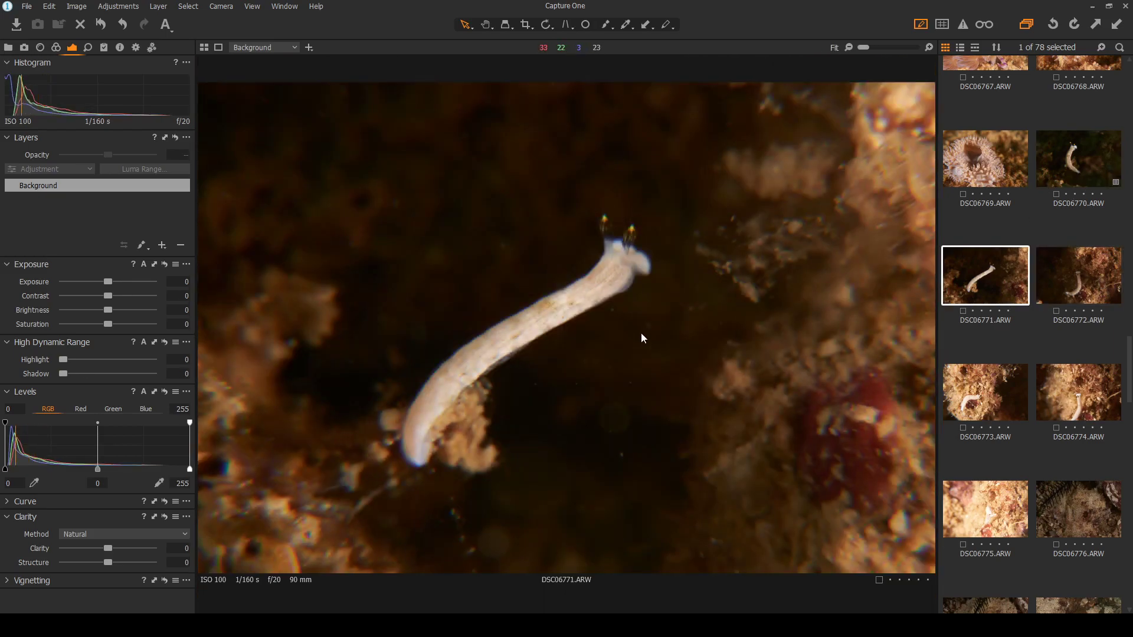
key("Right")
scroll(525, 337, "up", 1)
scroll(525, 338, "up", 1)
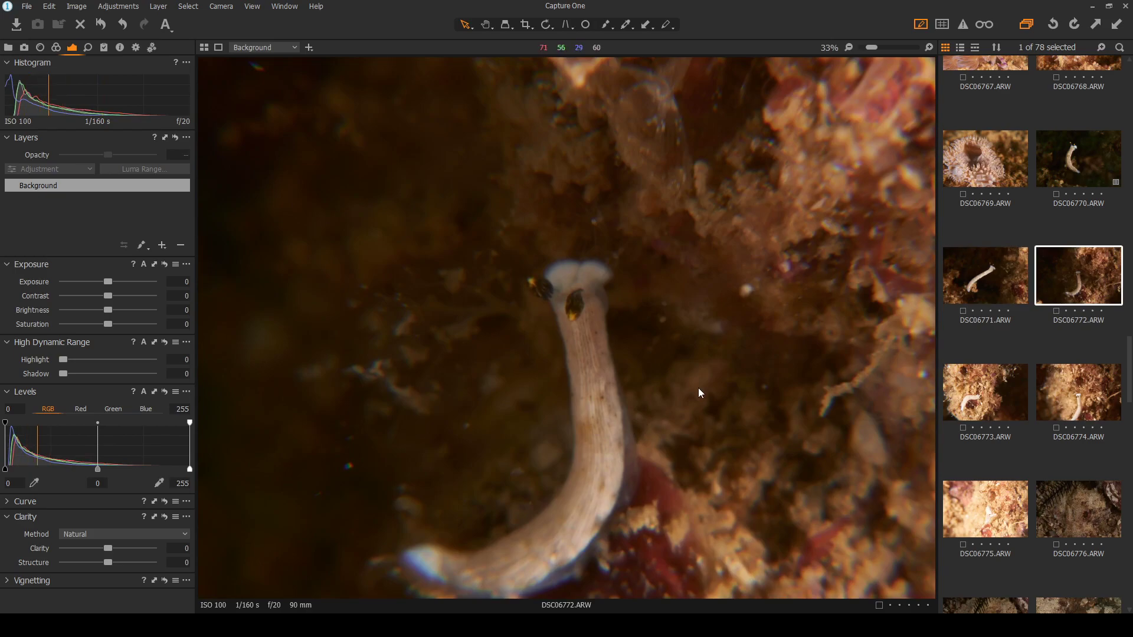
Set DSC06772 to Exposure 0.42, Contrast 9, Highlight 28 and Shadow 63
left_click_drag(109, 297, 112, 282)
left_click_drag(62, 360, 121, 375)
scroll(510, 415, "down", 1)
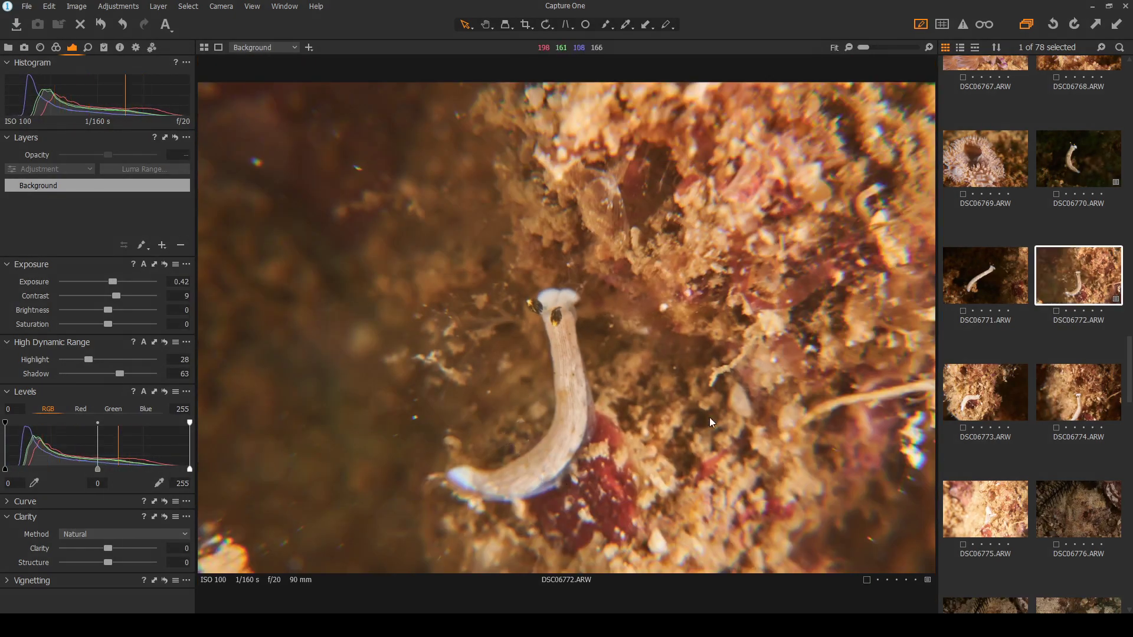
Review frames DSC06773 through DSC06776, then return to DSC06771
left_click(1011, 394)
scroll(430, 391, "up", 1)
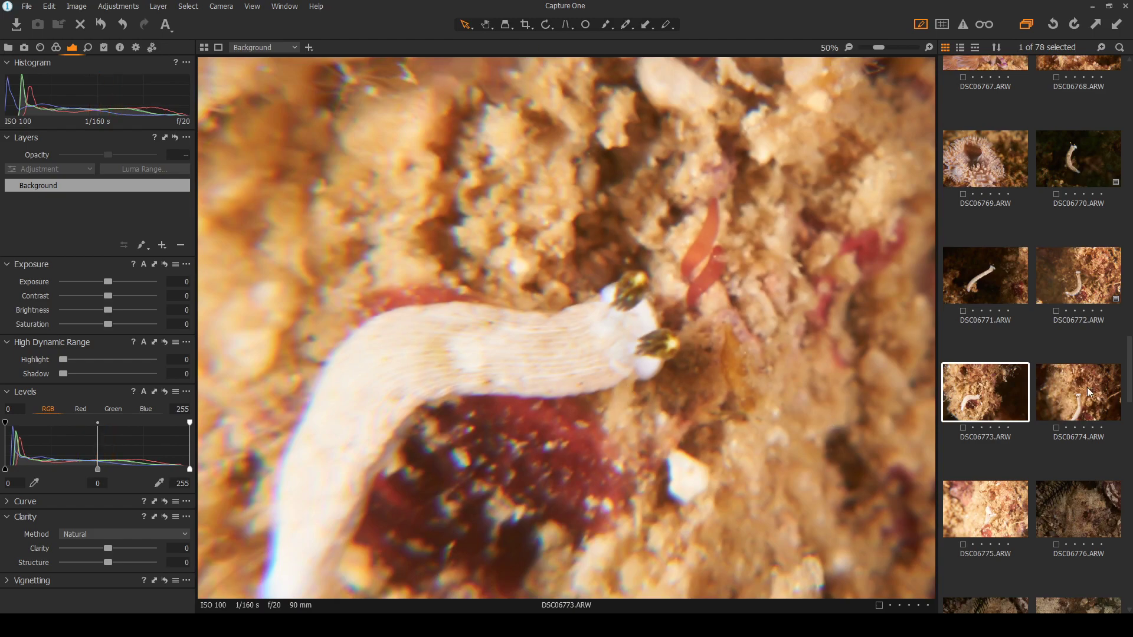
key("Right")
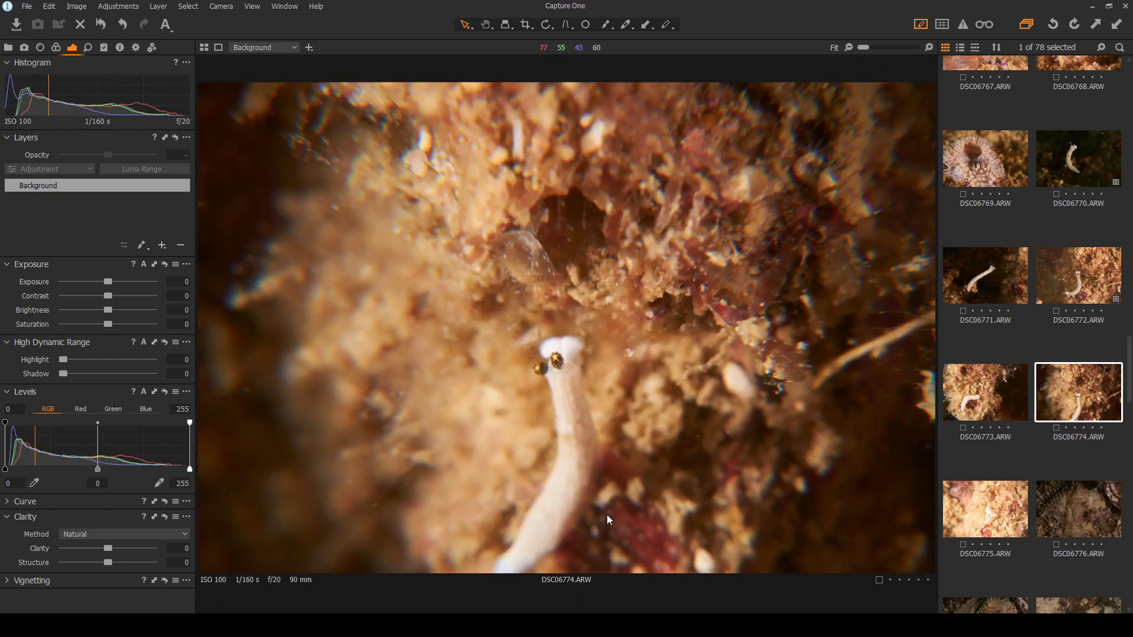
scroll(568, 501, "up", 1)
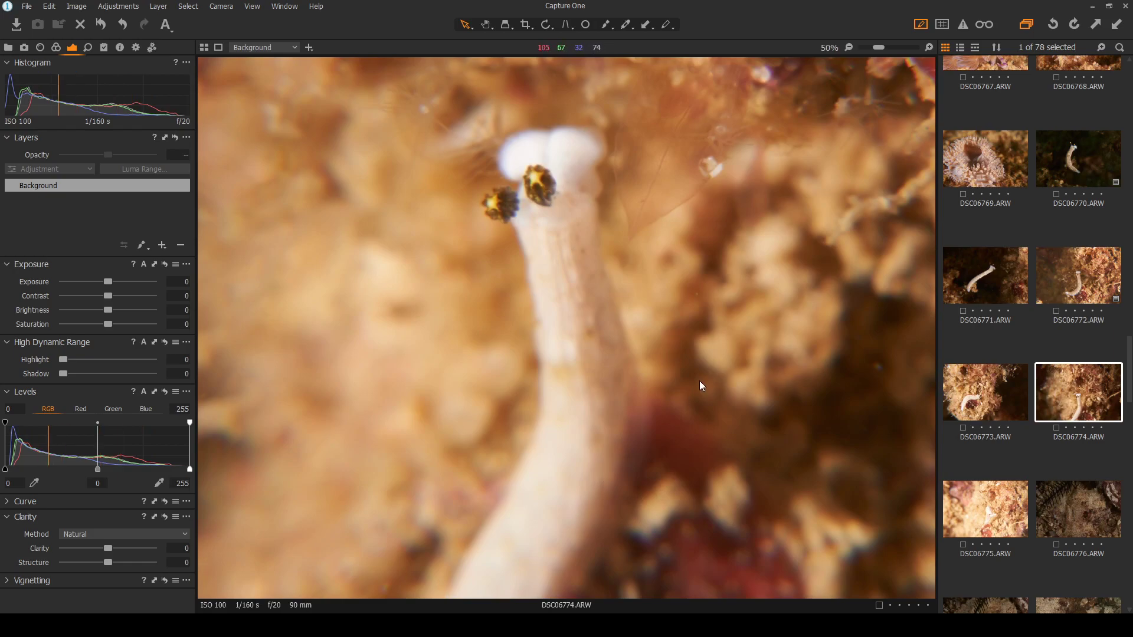
left_click(986, 514)
left_click(1075, 505)
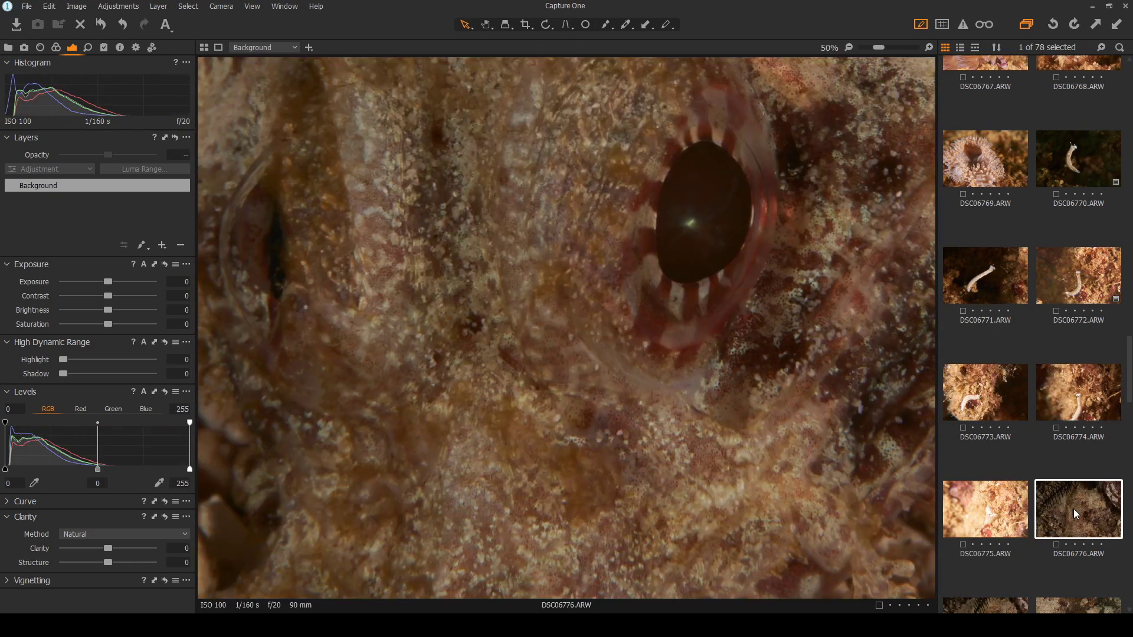
scroll(734, 403, "down", 1)
left_click(990, 278)
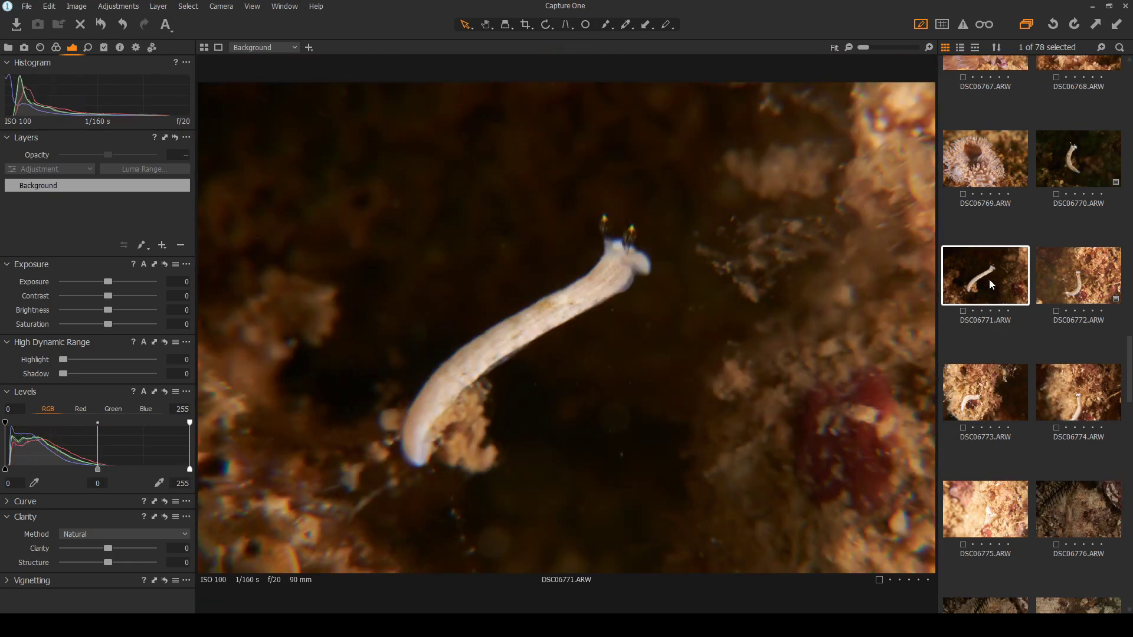
scroll(631, 266, "up", 1)
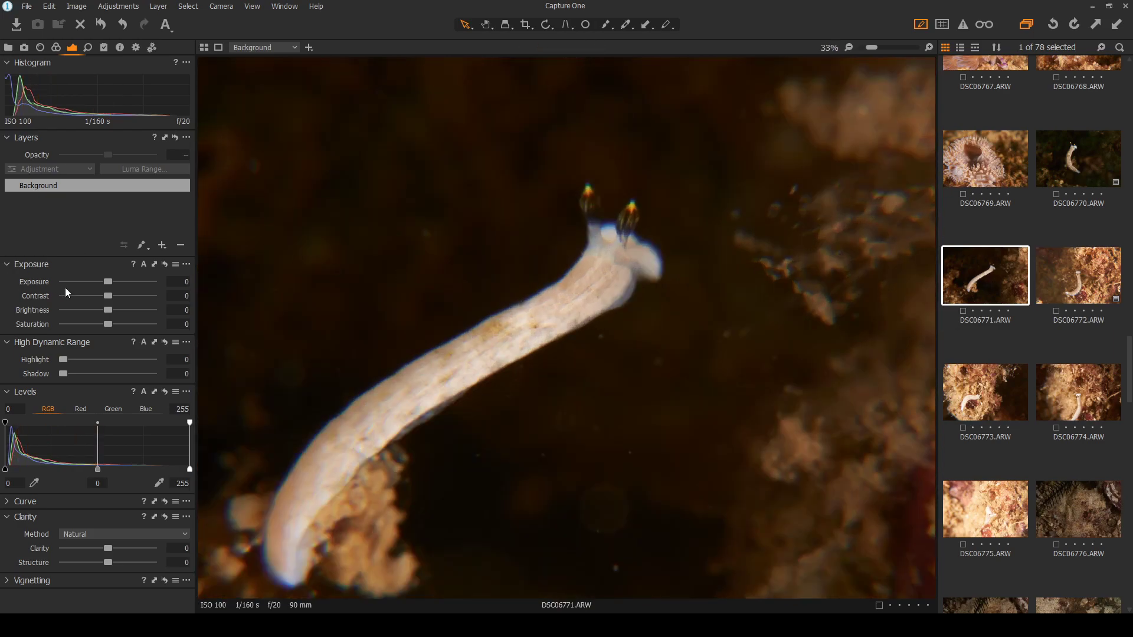
Give DSC06771 Contrast 7, test higher sharpening, then reset it to the default 180
mouse_move(108, 297)
left_mouse_down()
mouse_move(128, 297)
mouse_move(113, 299)
left_mouse_up()
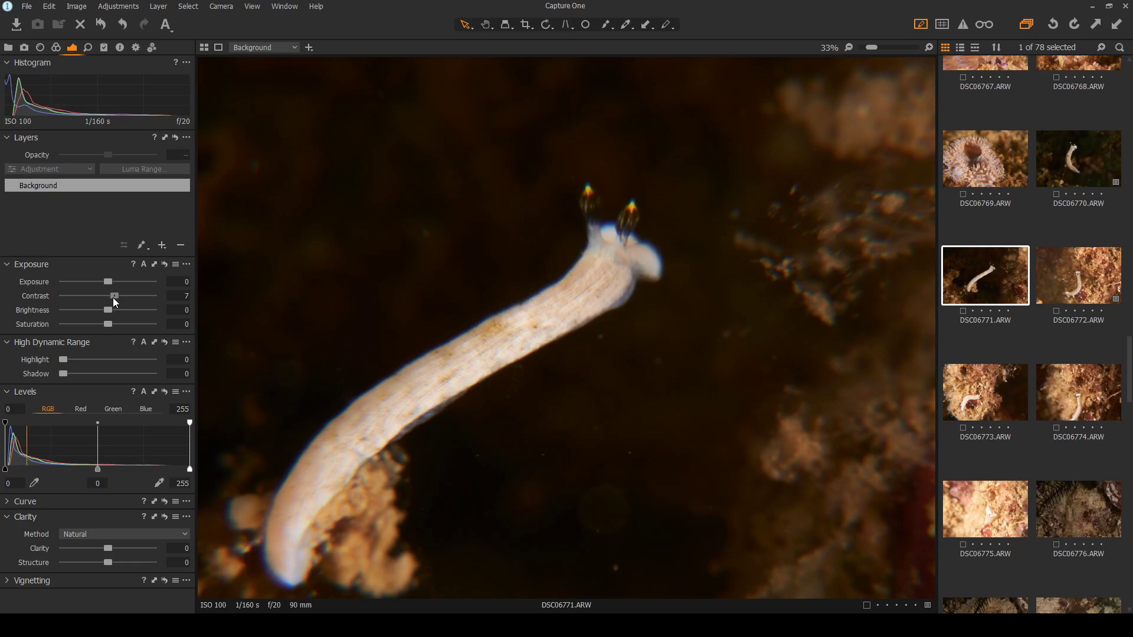
left_click(87, 48)
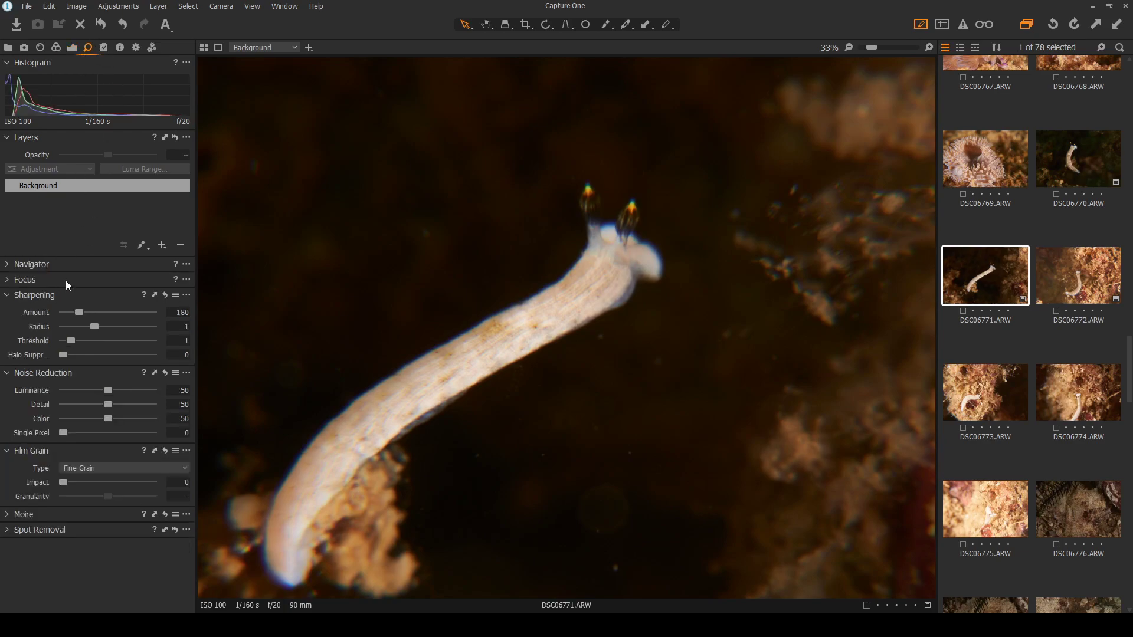
left_click_drag(80, 314, 115, 313)
left_click_drag(118, 312, 136, 312)
left_click(165, 299)
scroll(819, 421, "down", 1)
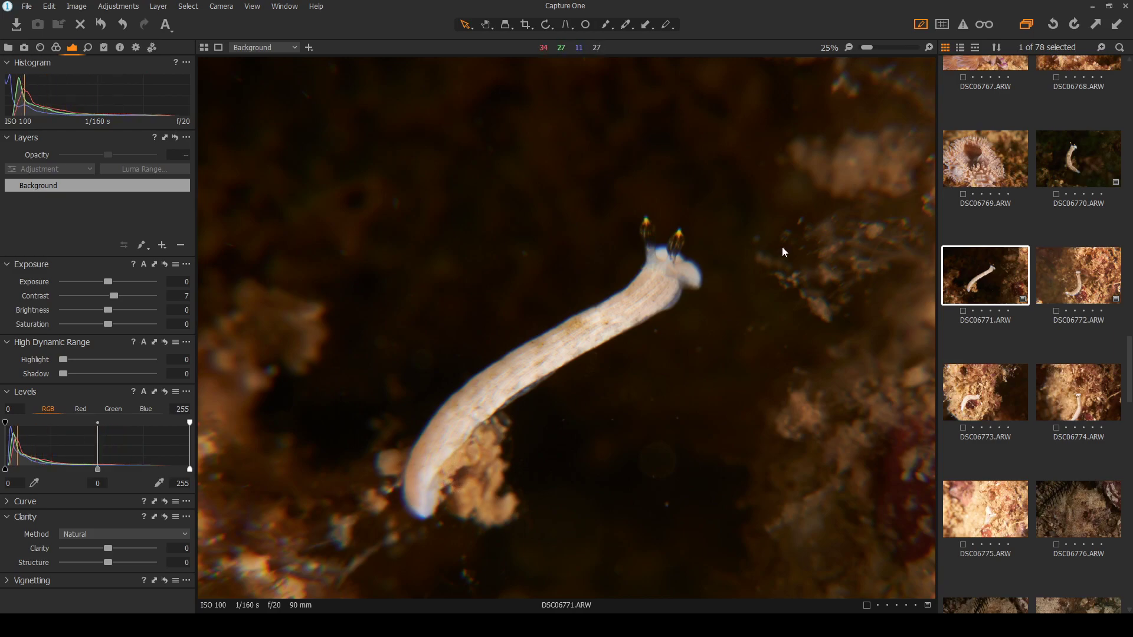
Flip between thumbnails DSC06770, DSC06771, DSC06772 and DSC06773 to compare them
left_click(1083, 290)
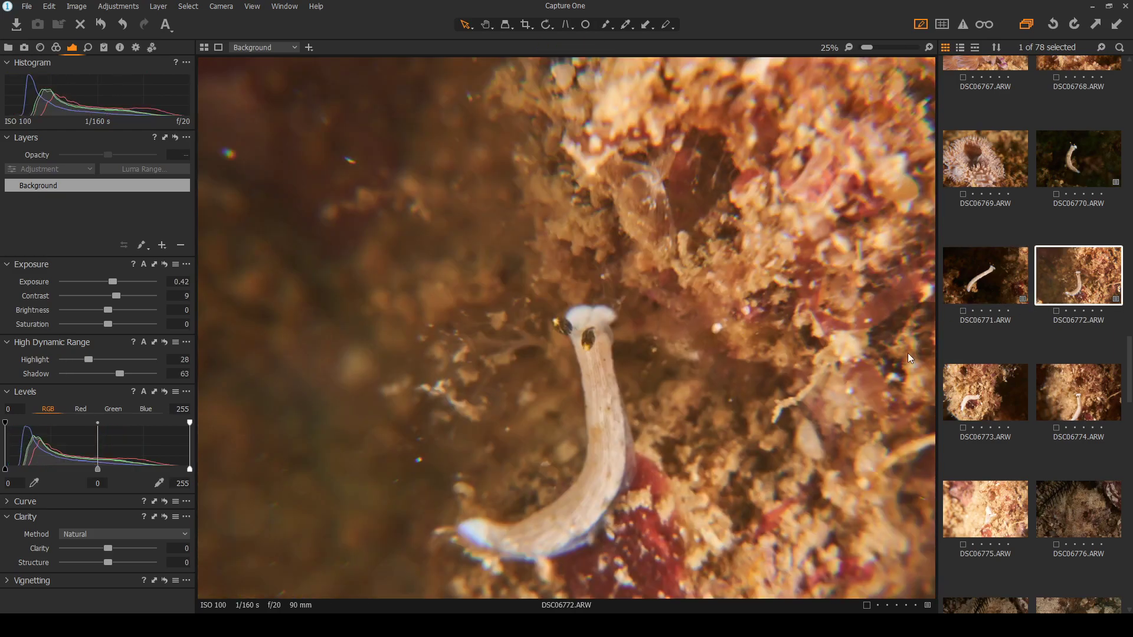
left_click(1074, 162)
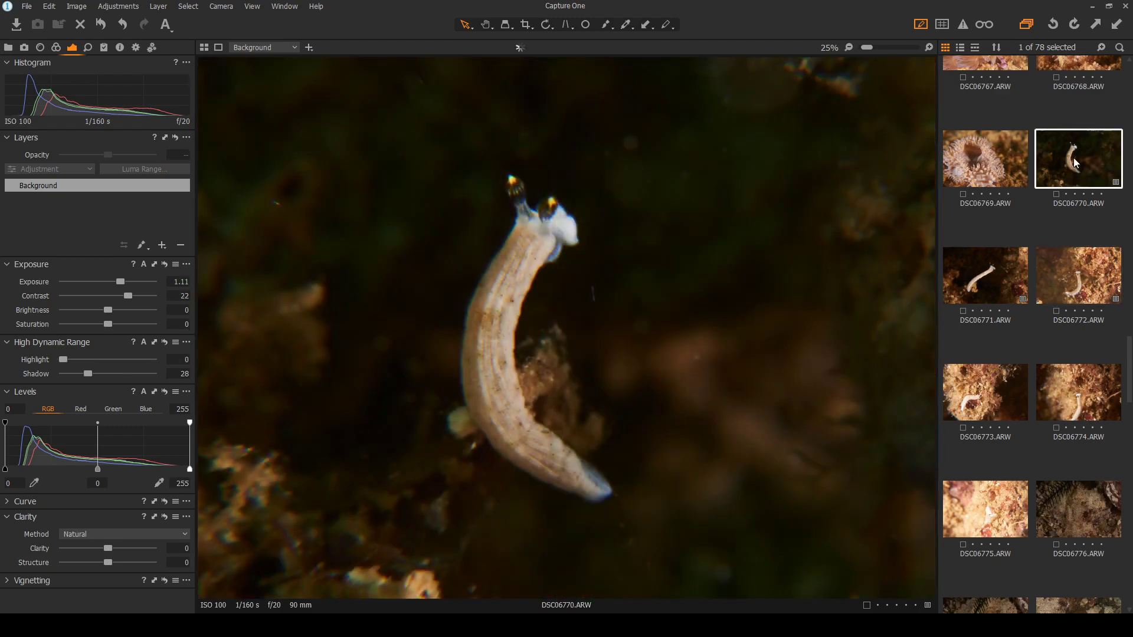
left_click(974, 391)
left_click(1079, 276)
left_click(1072, 151)
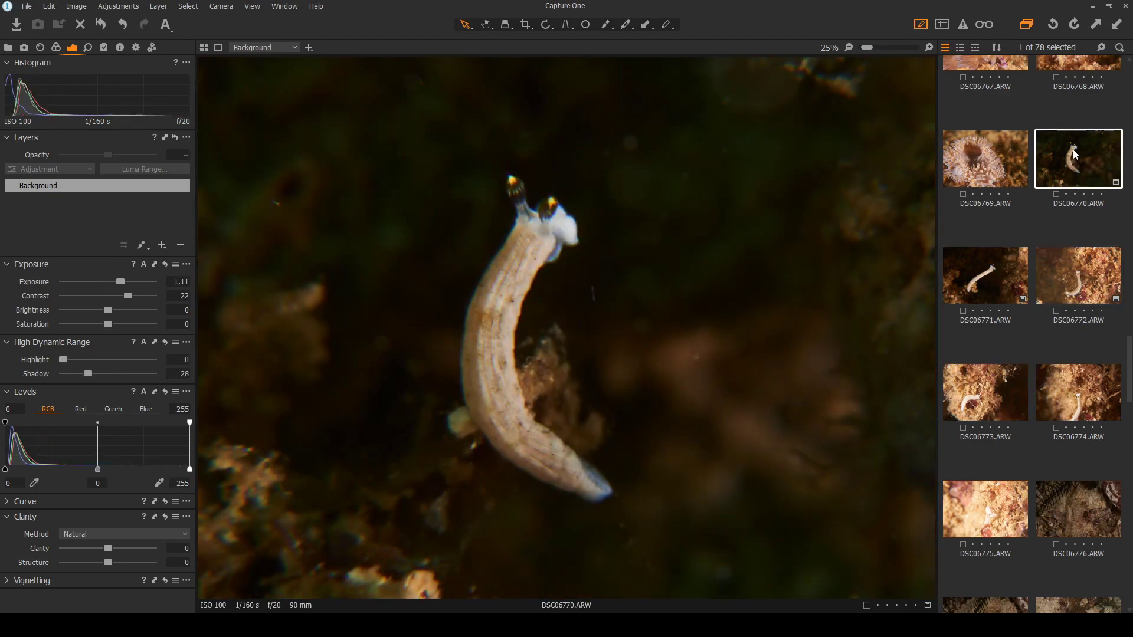
left_click(973, 283)
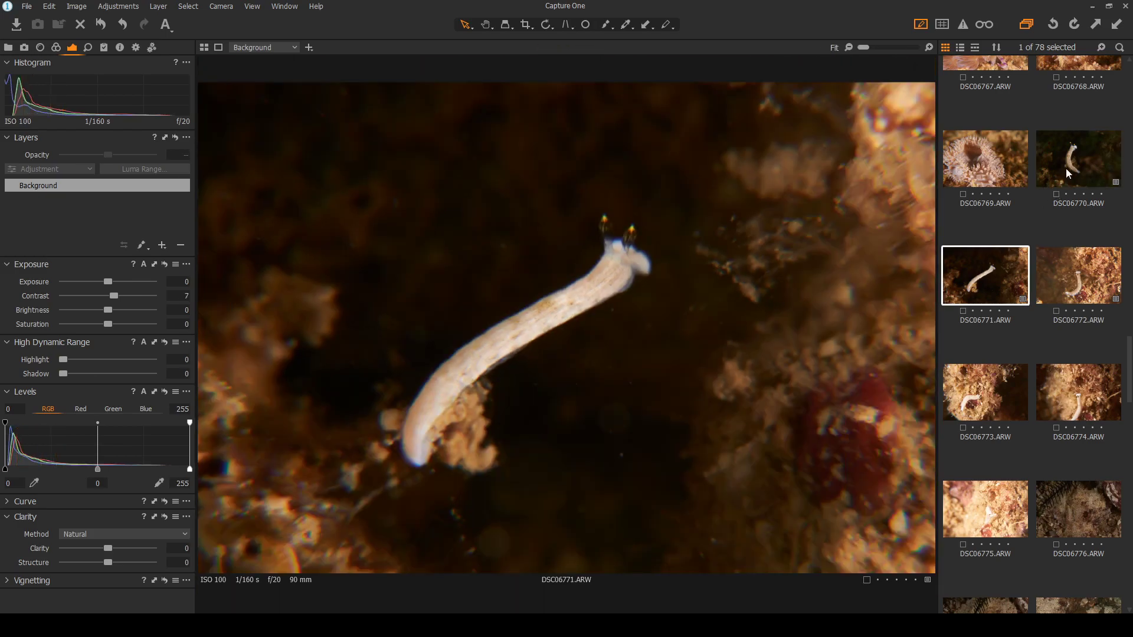
left_click(1065, 176)
left_click(1074, 286)
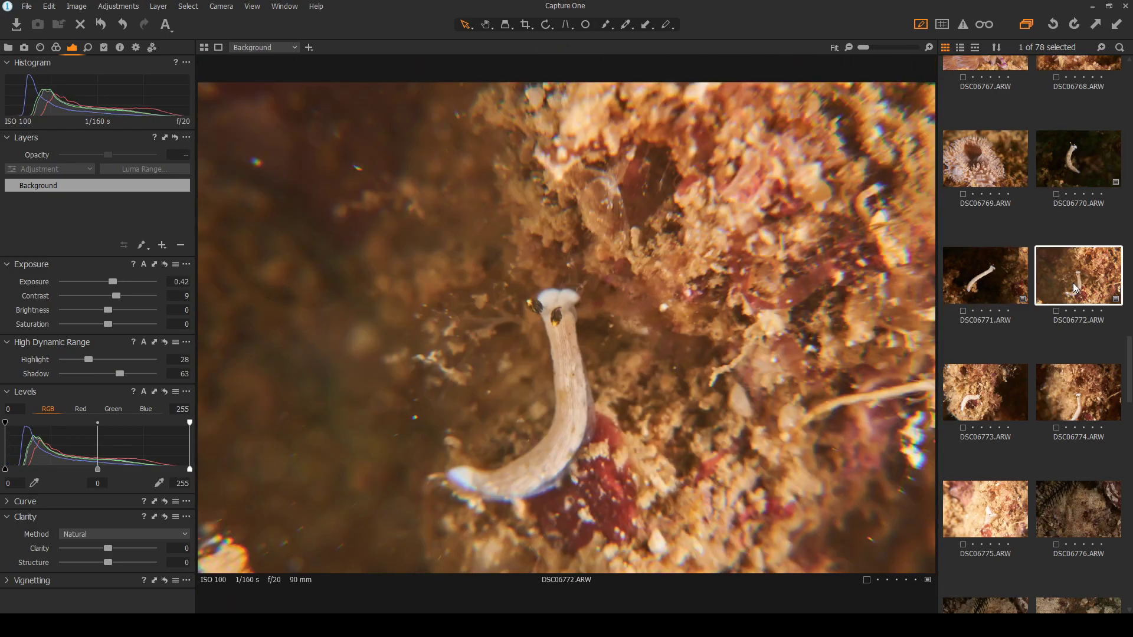
Zoom in on the slug's head in DSC06772 and DSC06770 to compare detail
left_click(560, 372)
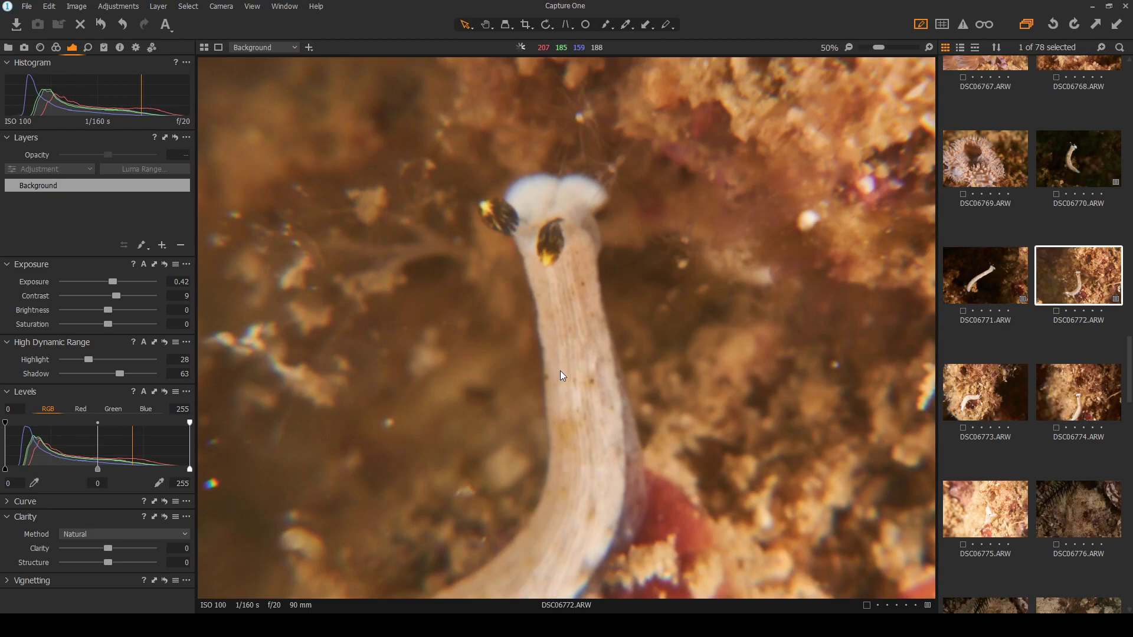
left_click(1086, 163)
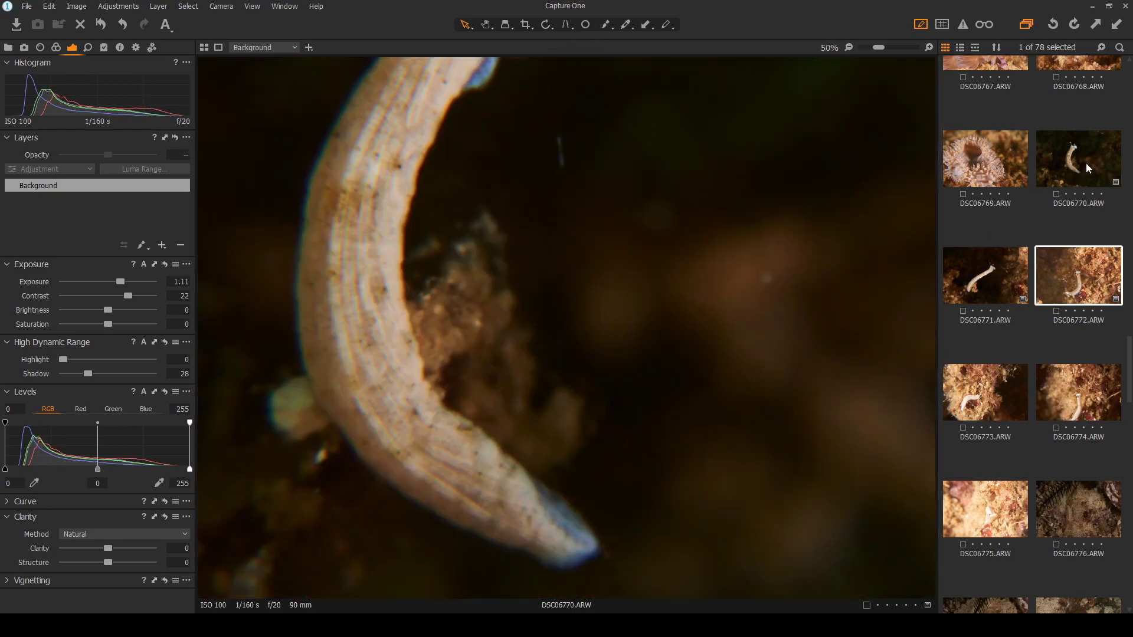
left_click(401, 274)
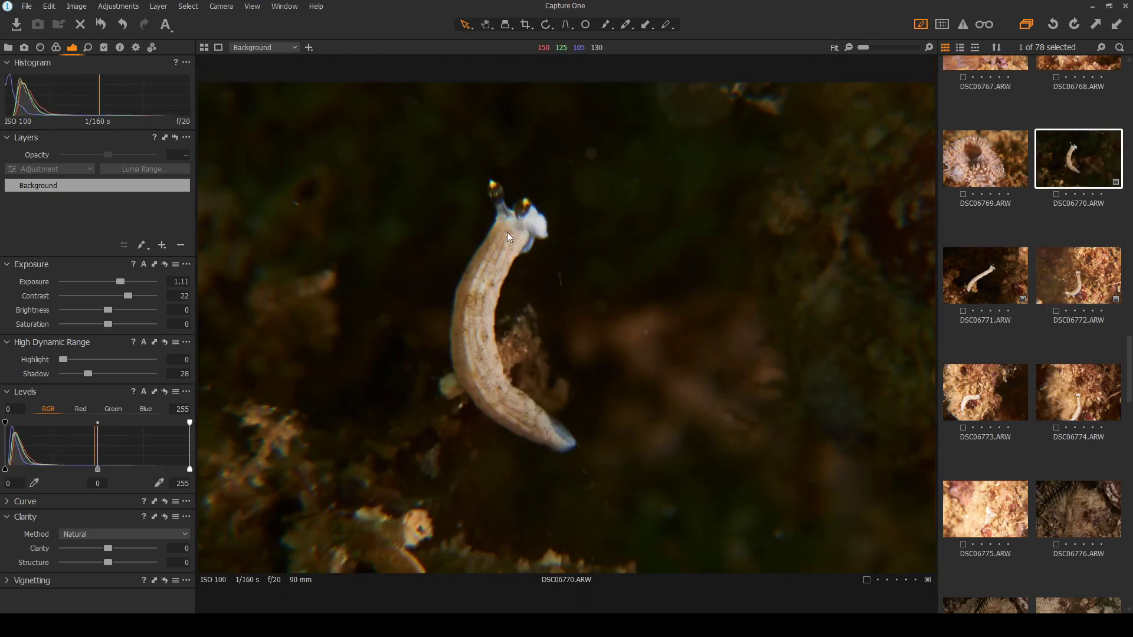
left_click(986, 283)
left_click(1098, 163)
left_click(1077, 265)
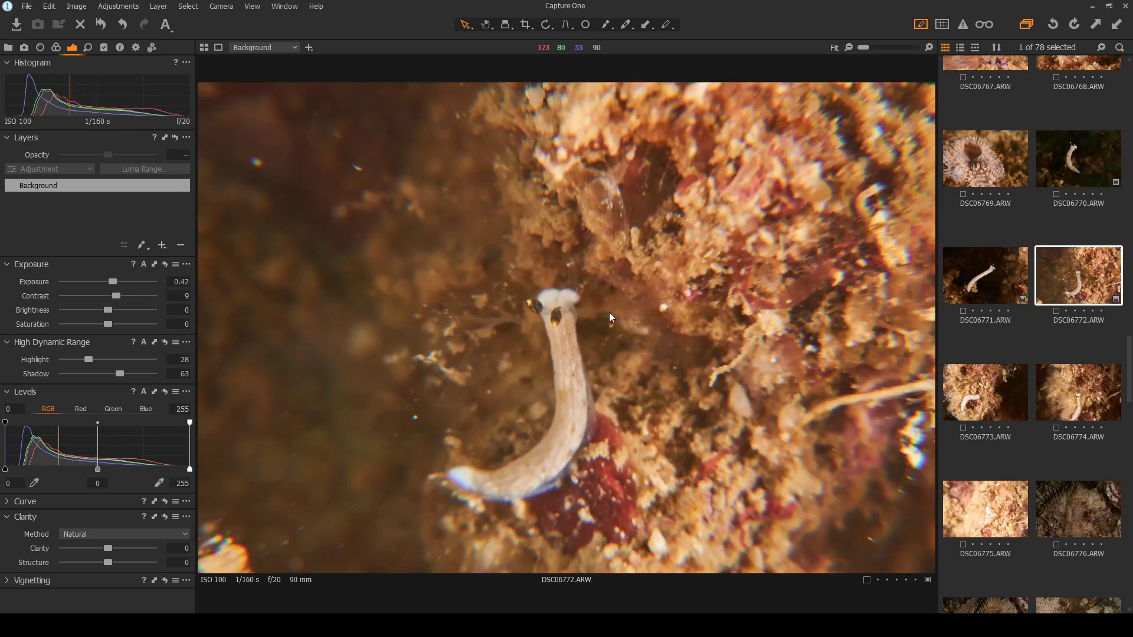
left_click(565, 345)
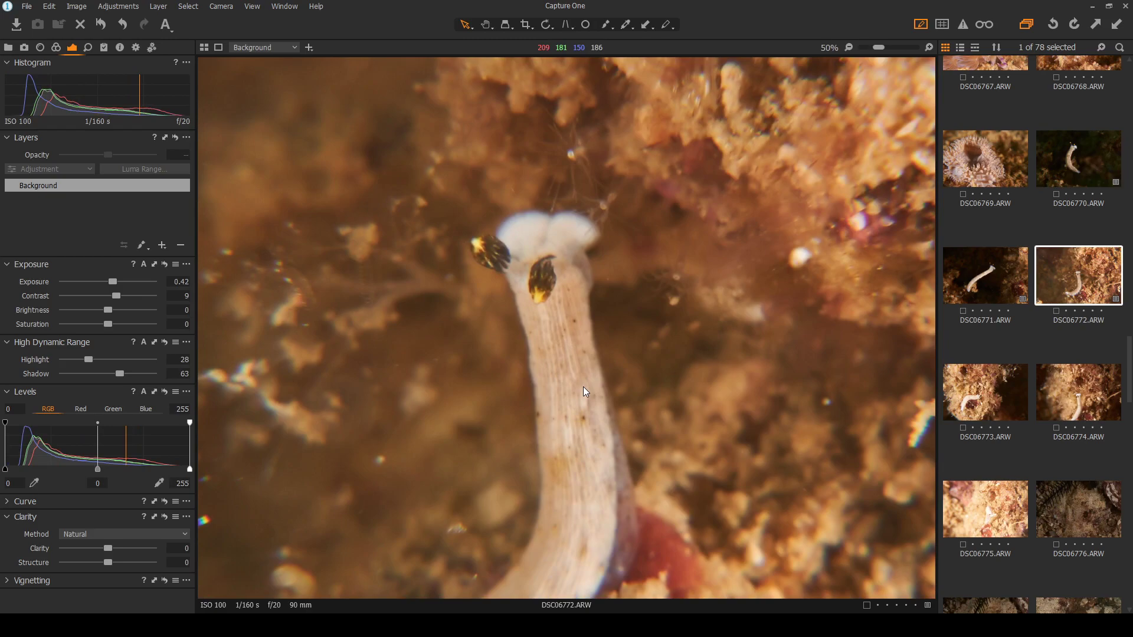
left_click(583, 387)
left_click(1084, 155)
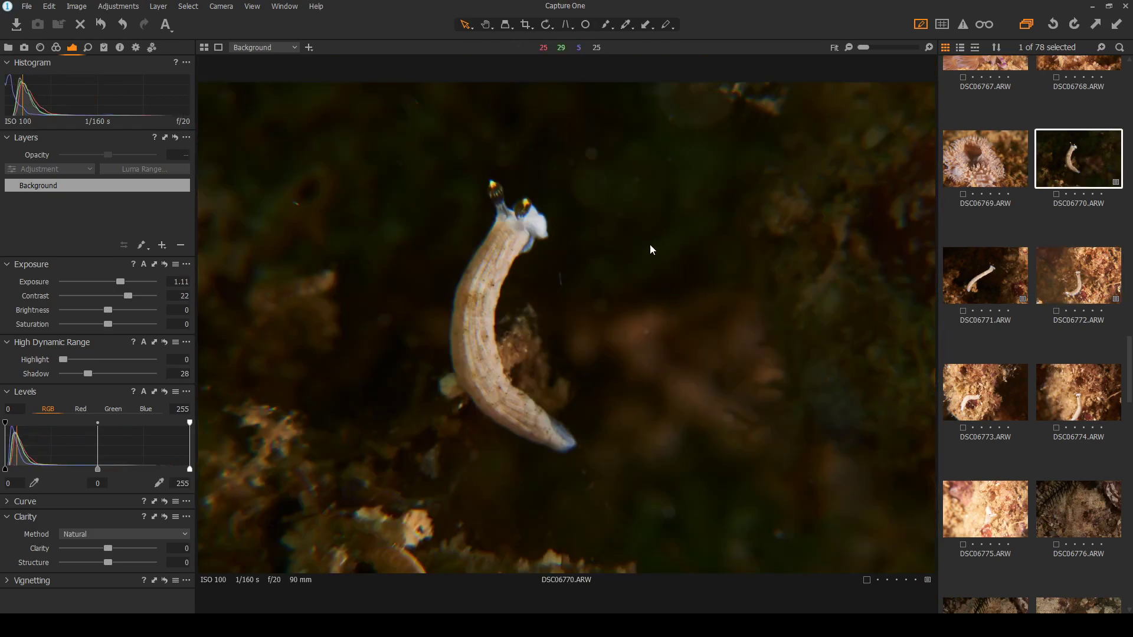
left_click(473, 226)
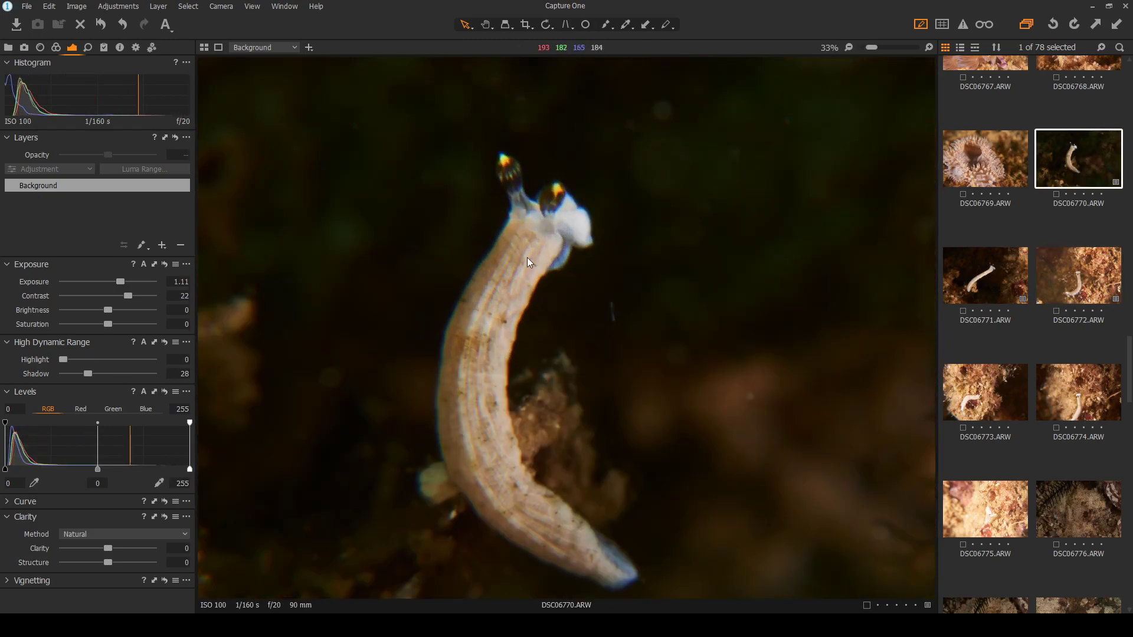
Raise DSC06770's sharpening Amount to 431 after a reset, then return to the Exposure tools
left_click(88, 47)
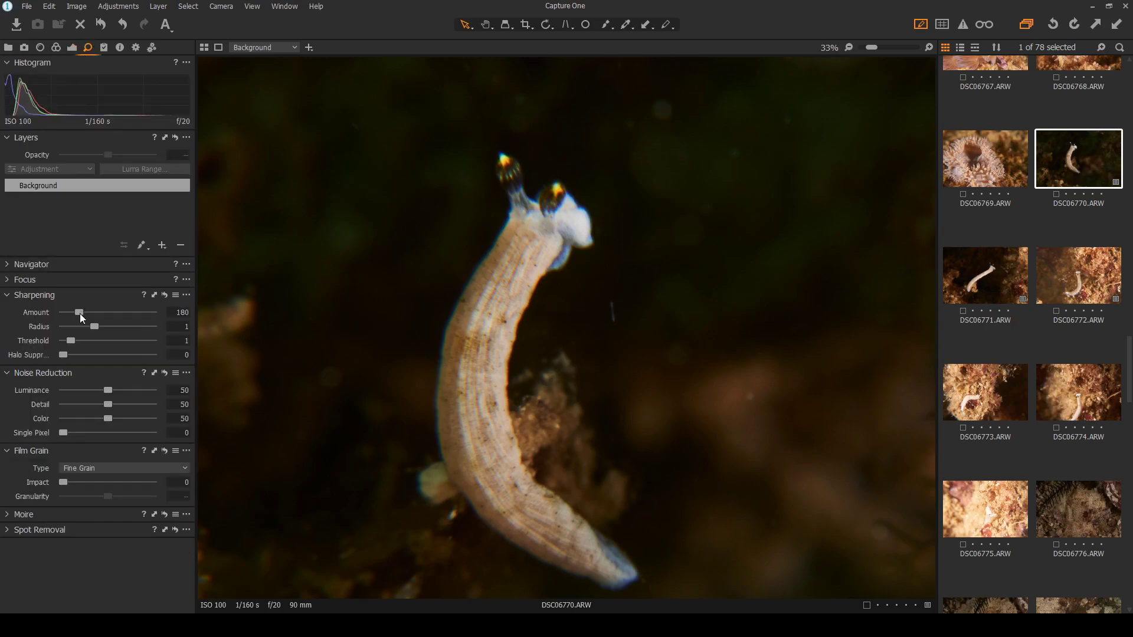
left_click_drag(81, 314, 115, 313)
left_click(164, 295)
left_click_drag(83, 312, 122, 312)
left_click(46, 280)
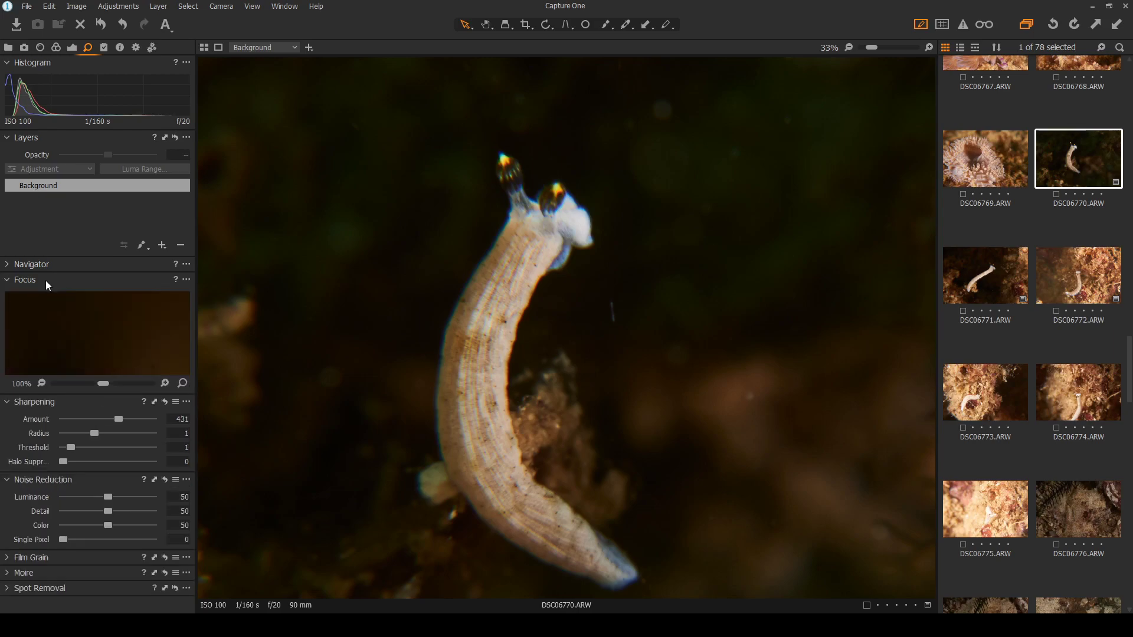
left_click(46, 282)
left_click(61, 263)
left_click(62, 264)
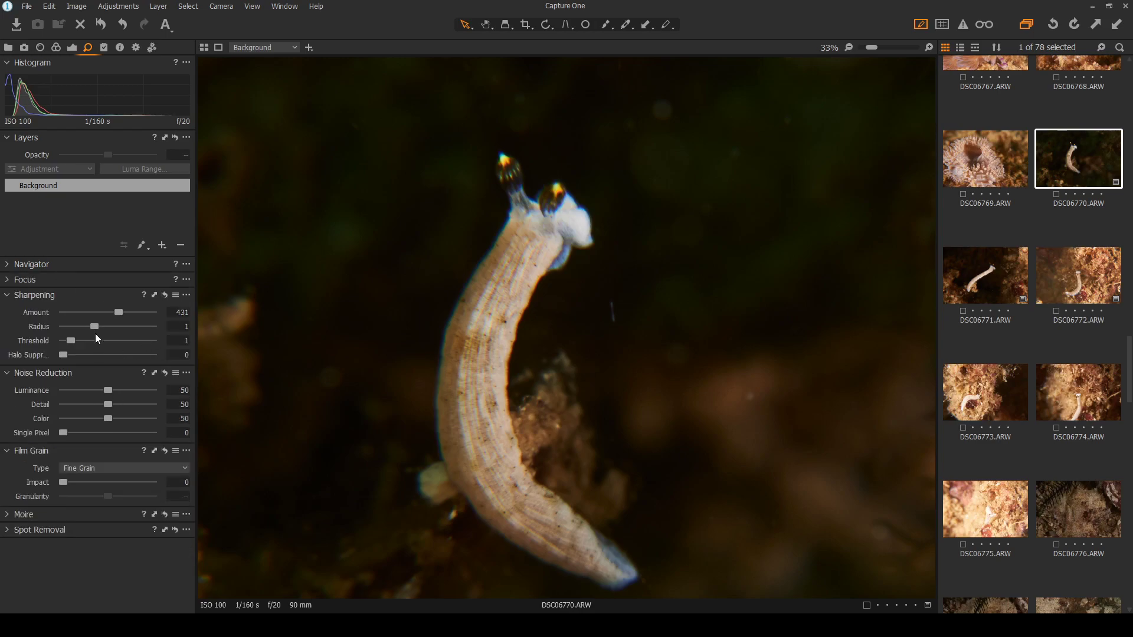
left_click(70, 47)
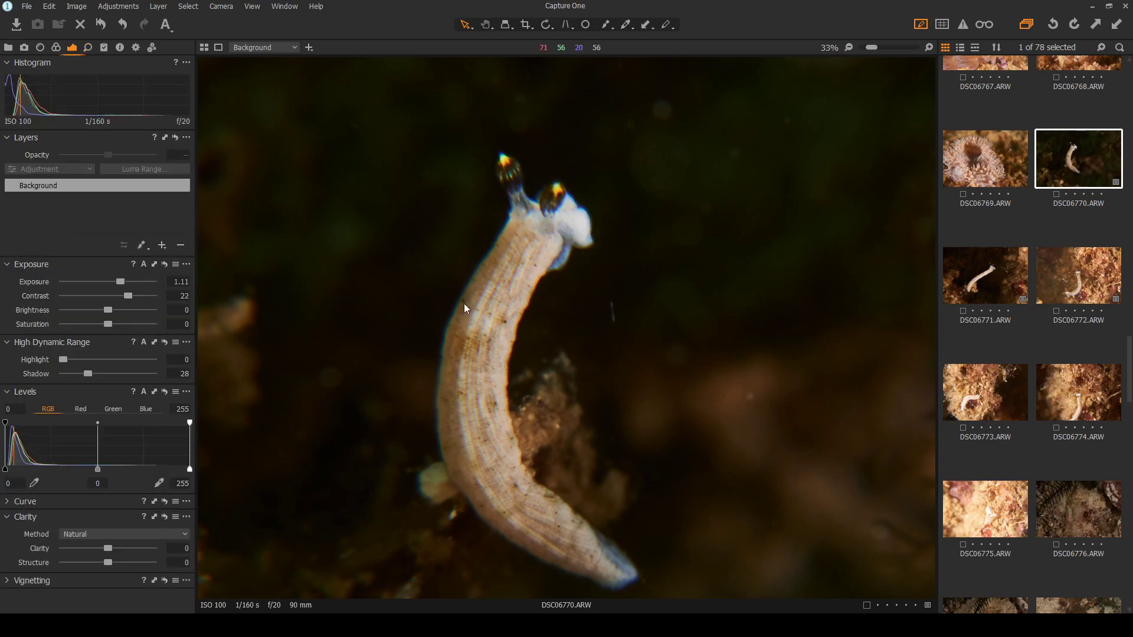
Heal backscatter specks in the dark background above and right of the flatworm
key("ctrl+0")
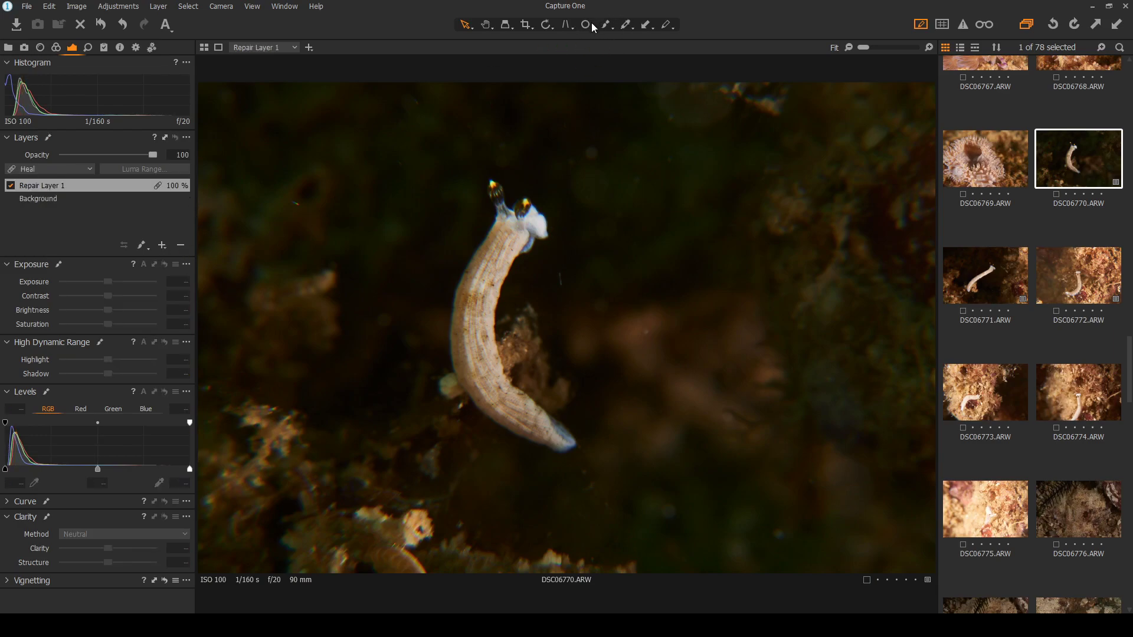
left_click(584, 26)
left_click(293, 204)
left_click(401, 163)
left_click(501, 144)
left_click(592, 154)
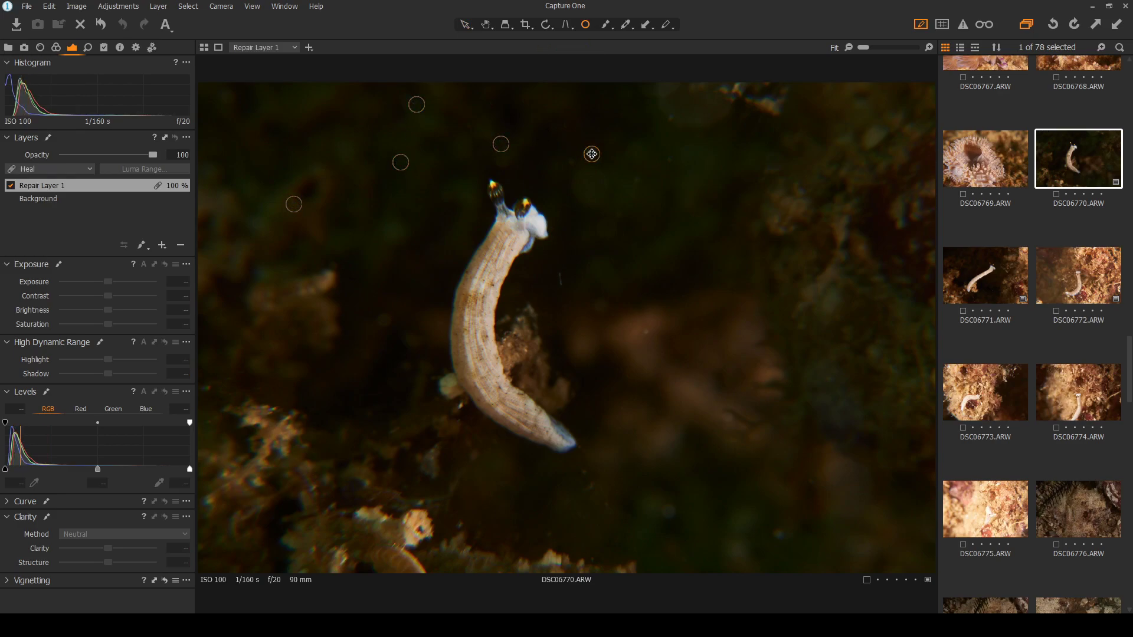
left_click(673, 117)
left_click(636, 181)
Heal the remaining specks beside the worm and along the bottom of the photo
left_click(569, 161)
left_click(559, 278)
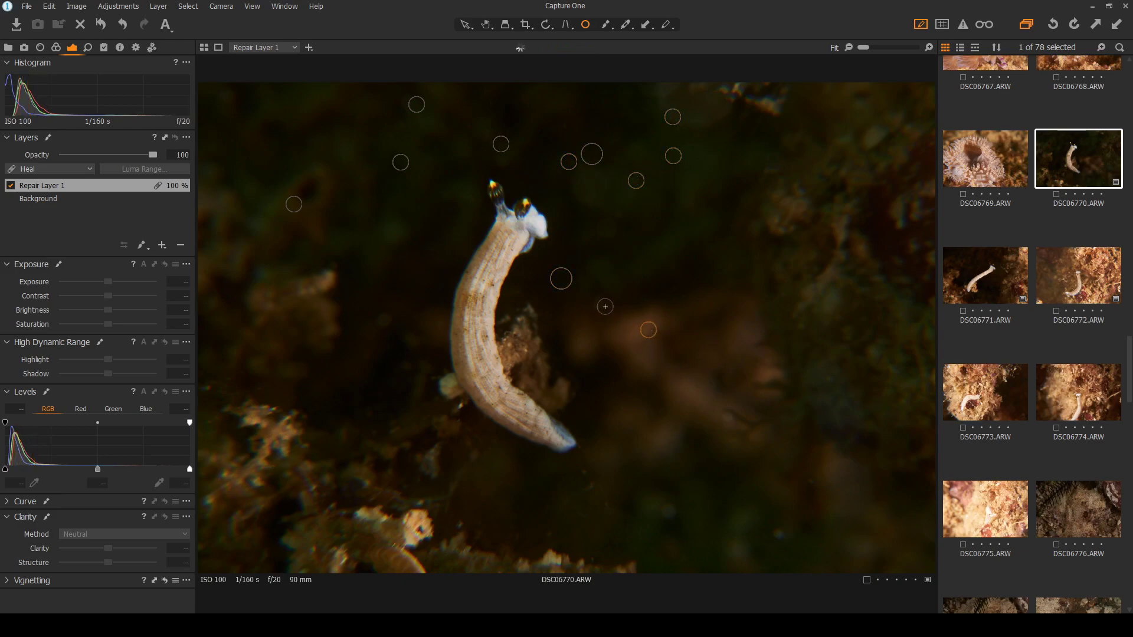
left_click(602, 307)
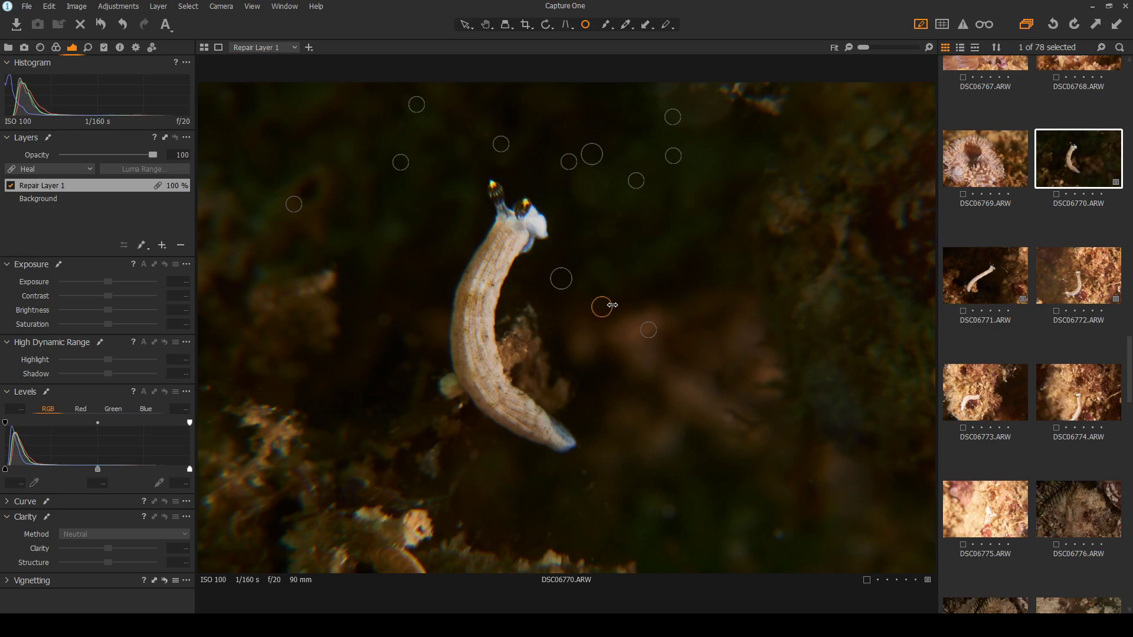
left_click(669, 509)
left_click(779, 536)
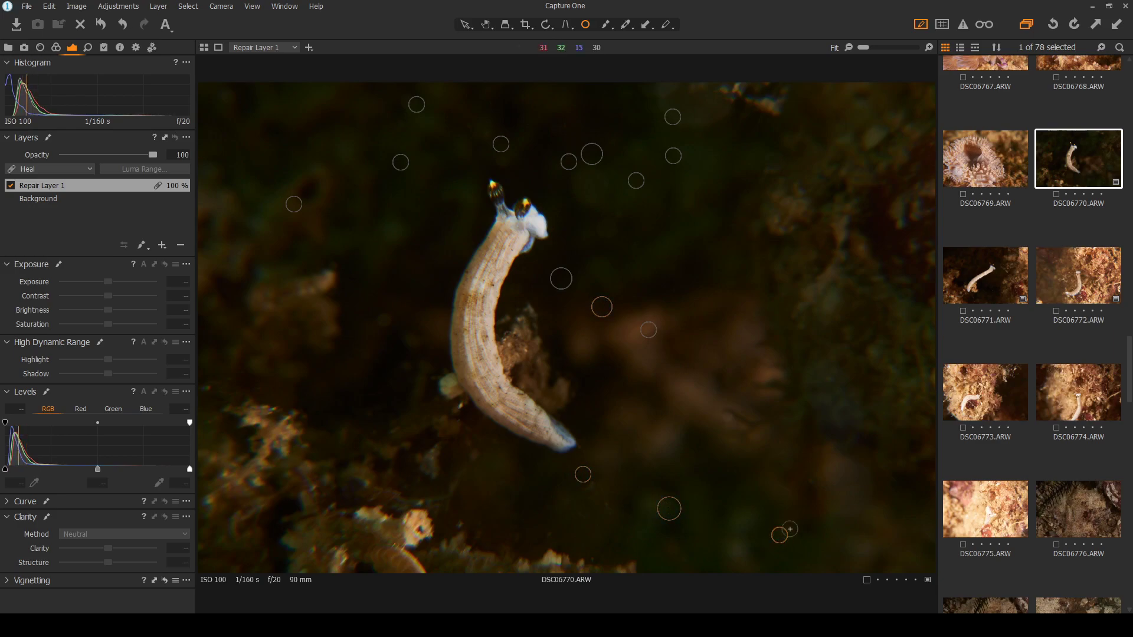
left_click(385, 320)
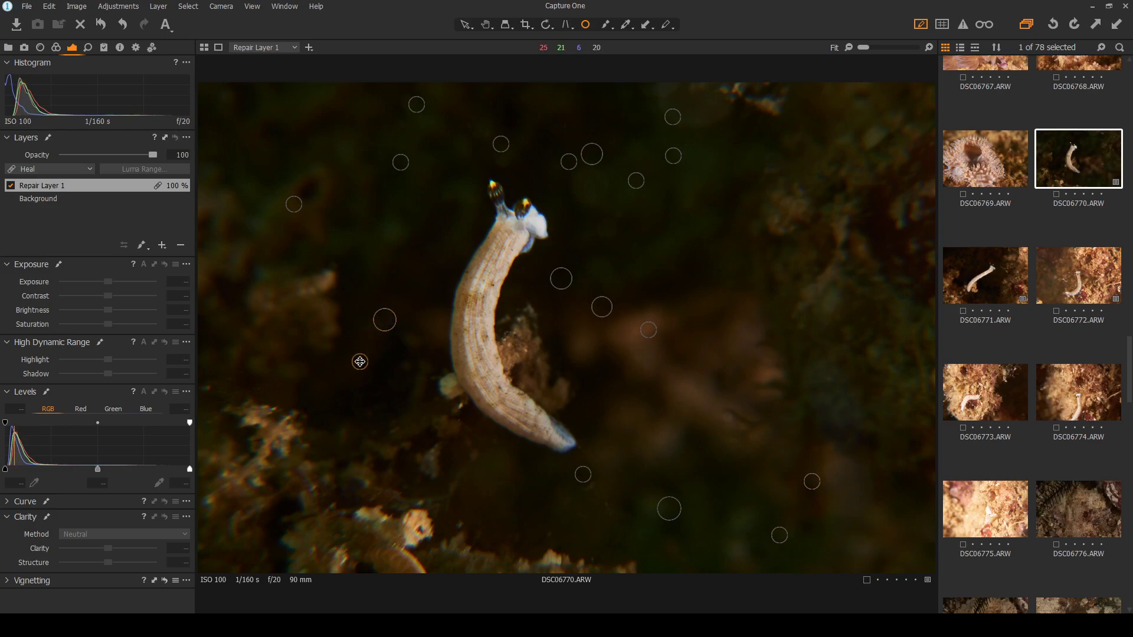
Hide the heal markers, then give DSC06770 a green colour tag and four stars
left_click(466, 25)
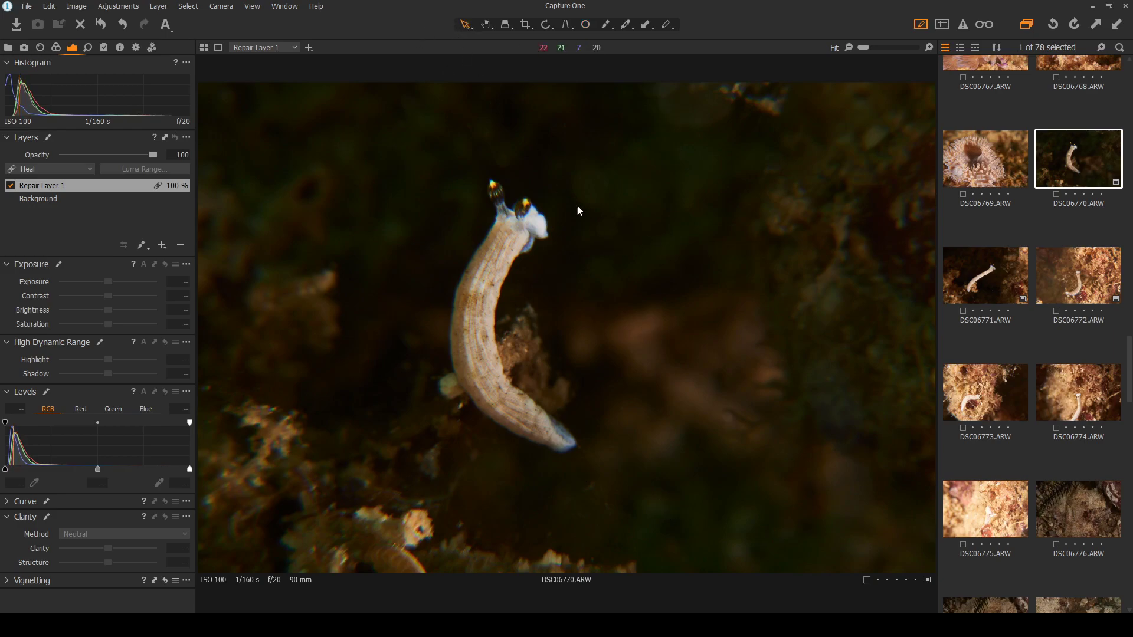
scroll(635, 145, "up", 2)
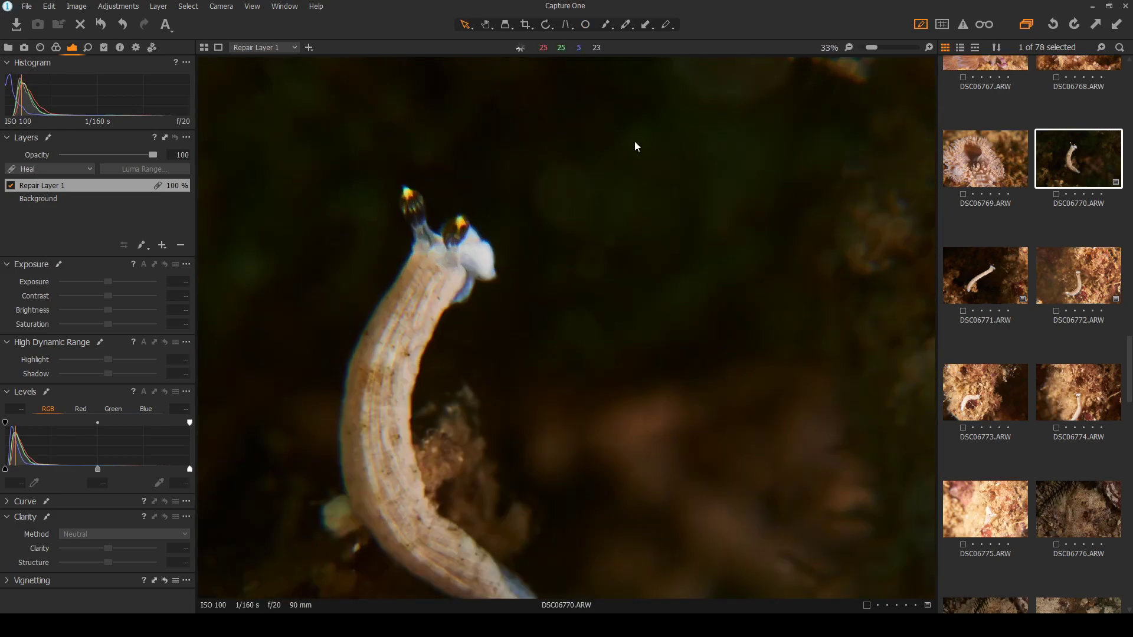
scroll(433, 271, "down", 2)
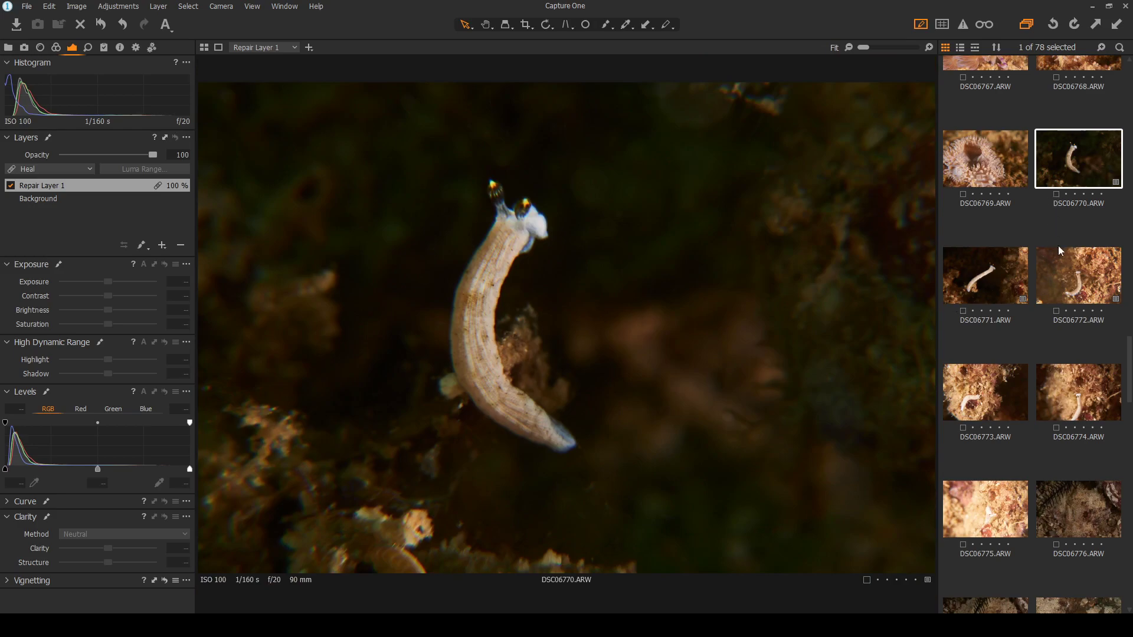
key("plus")
left_click(1092, 195)
Glance at DSC06771 and DSC06772, then return to the healed DSC06770
left_click(975, 277)
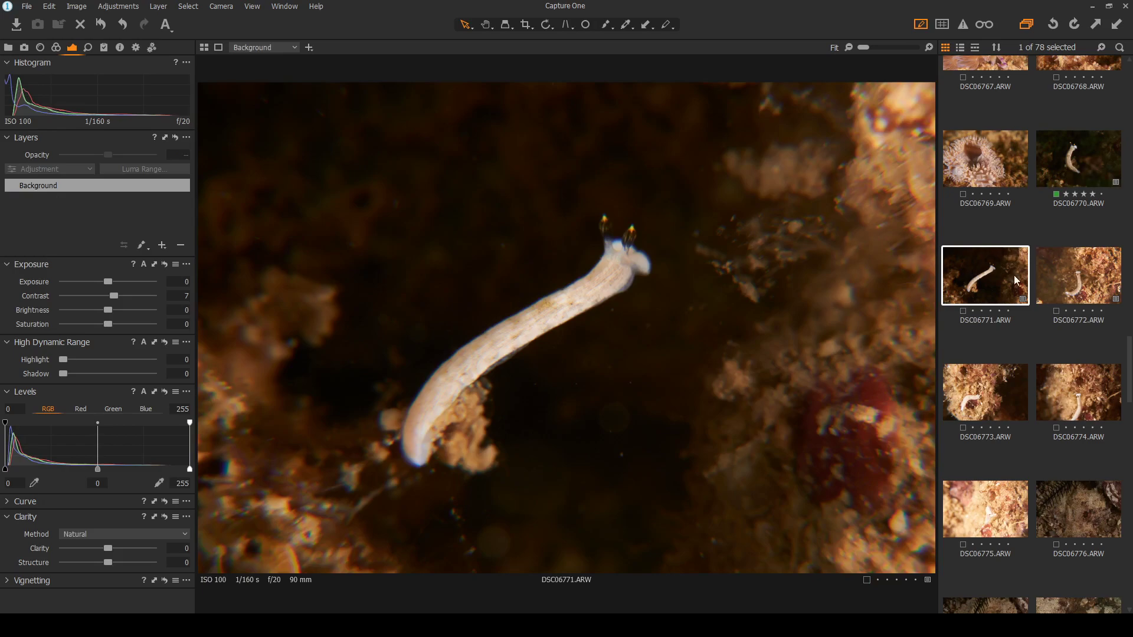
left_click(1069, 278)
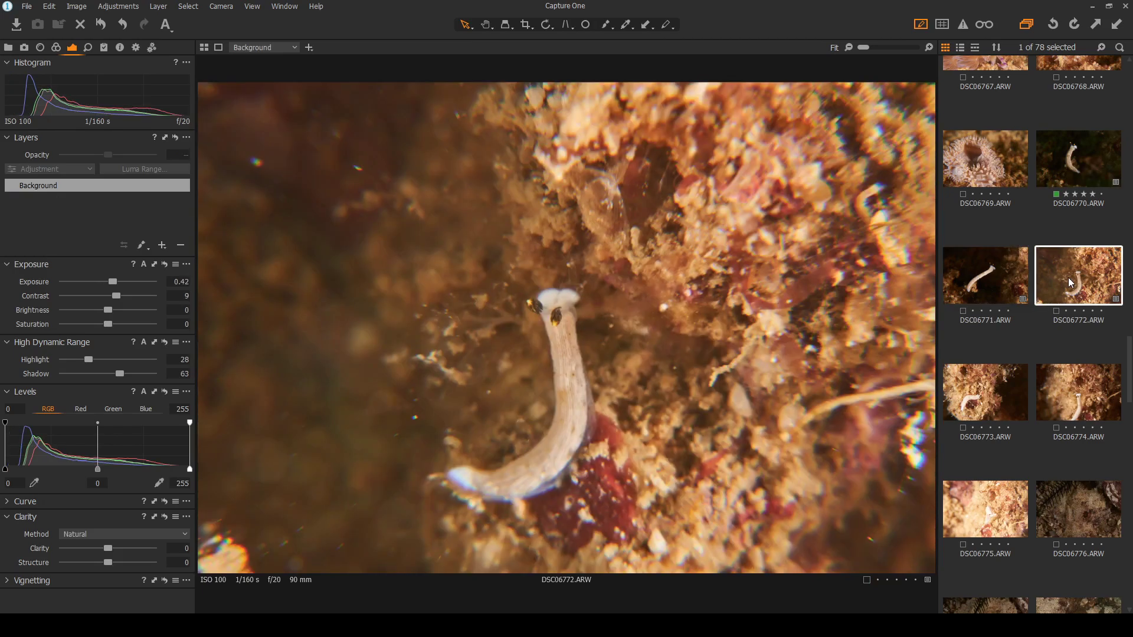
left_click(1097, 172)
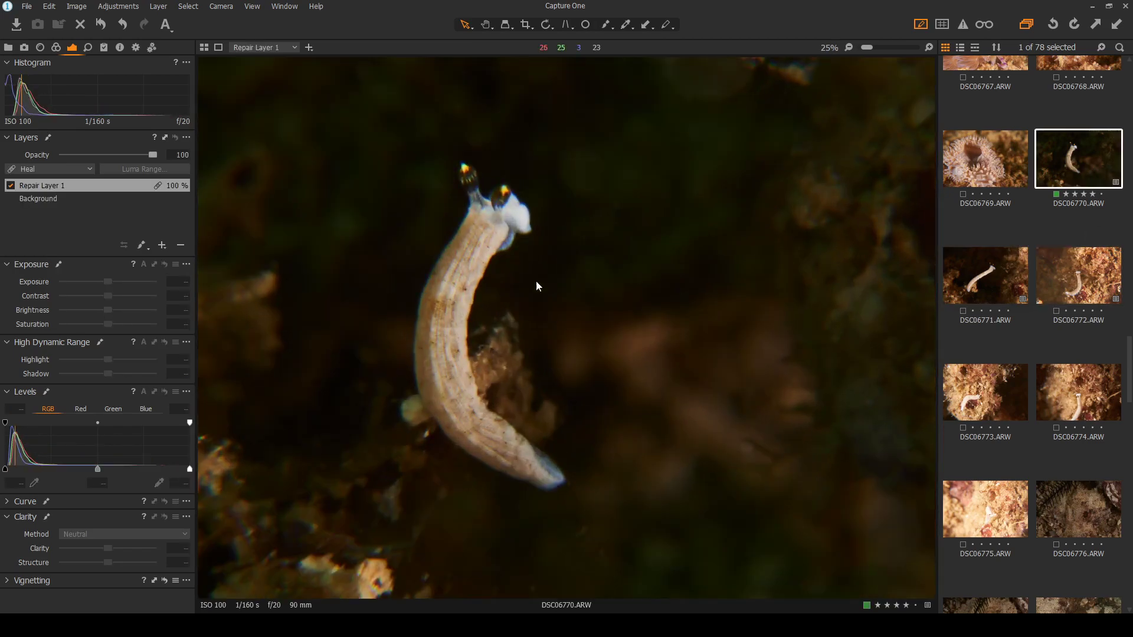
Inspect DSC06770 at 100% zoom, fit it back, then open DSC06772
scroll(444, 275, "up", 1)
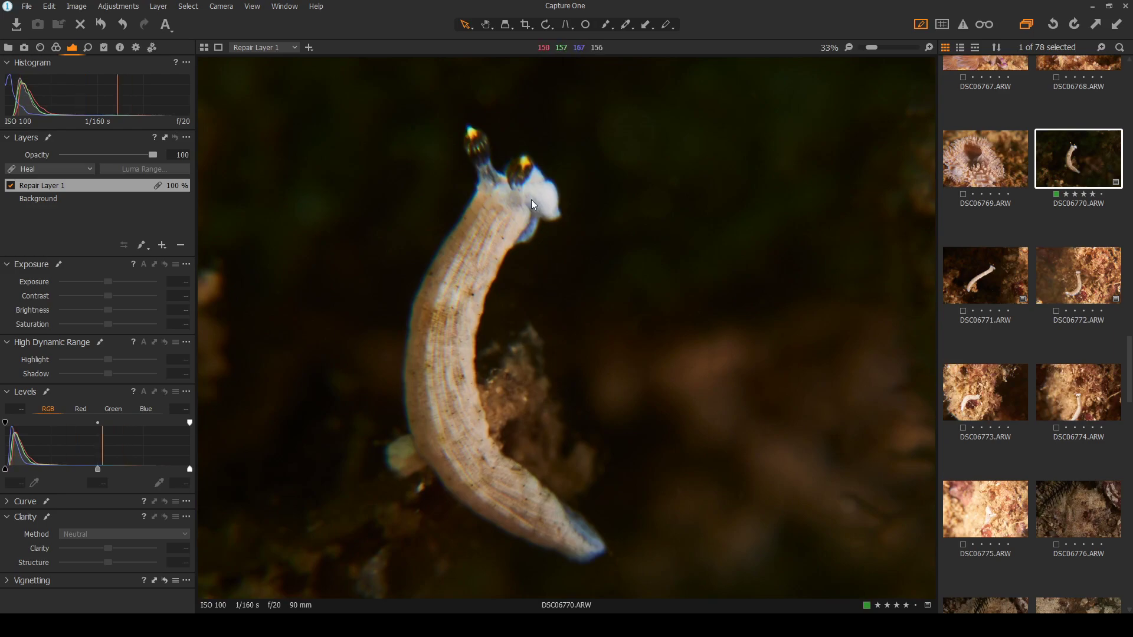
scroll(535, 204, "up", 3)
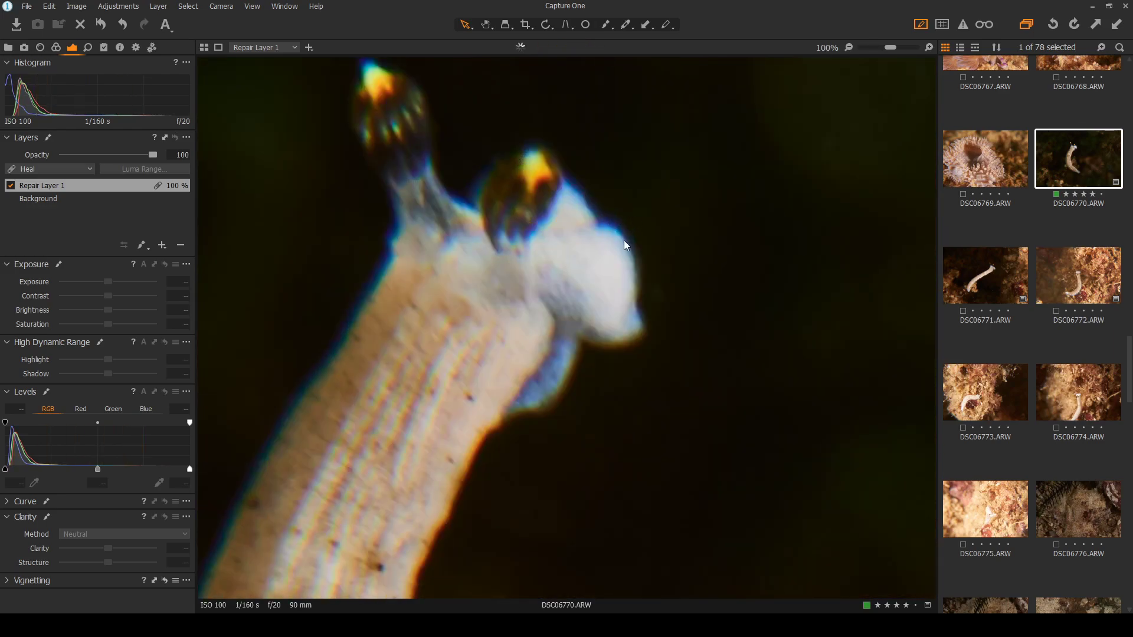
scroll(635, 307, "down", 2)
scroll(635, 307, "down", 2)
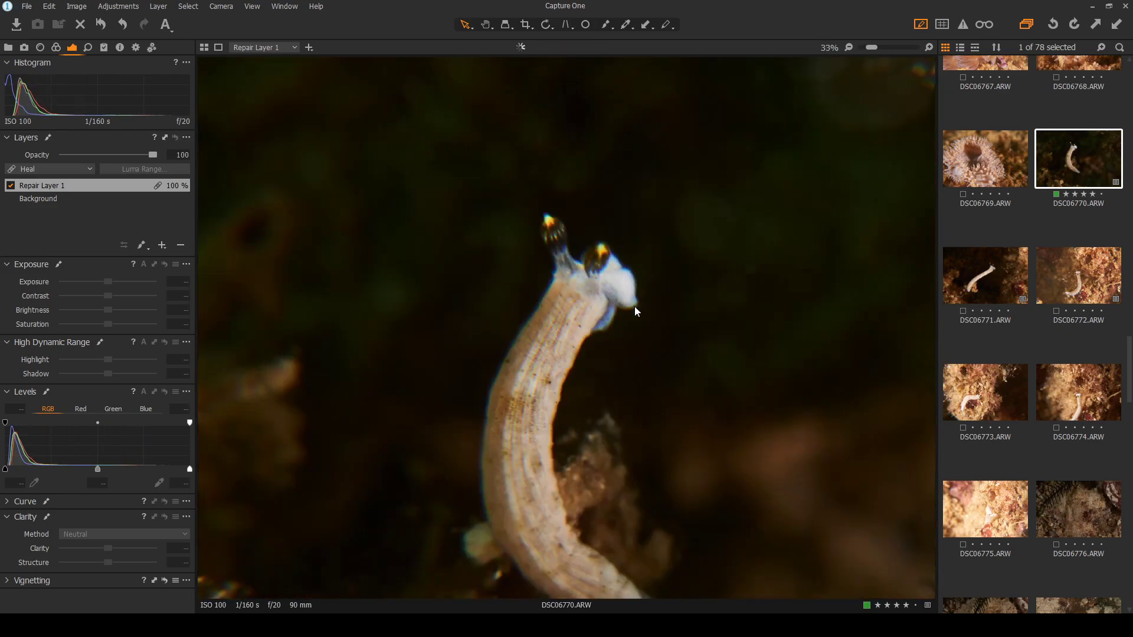
scroll(601, 254, "down", 1)
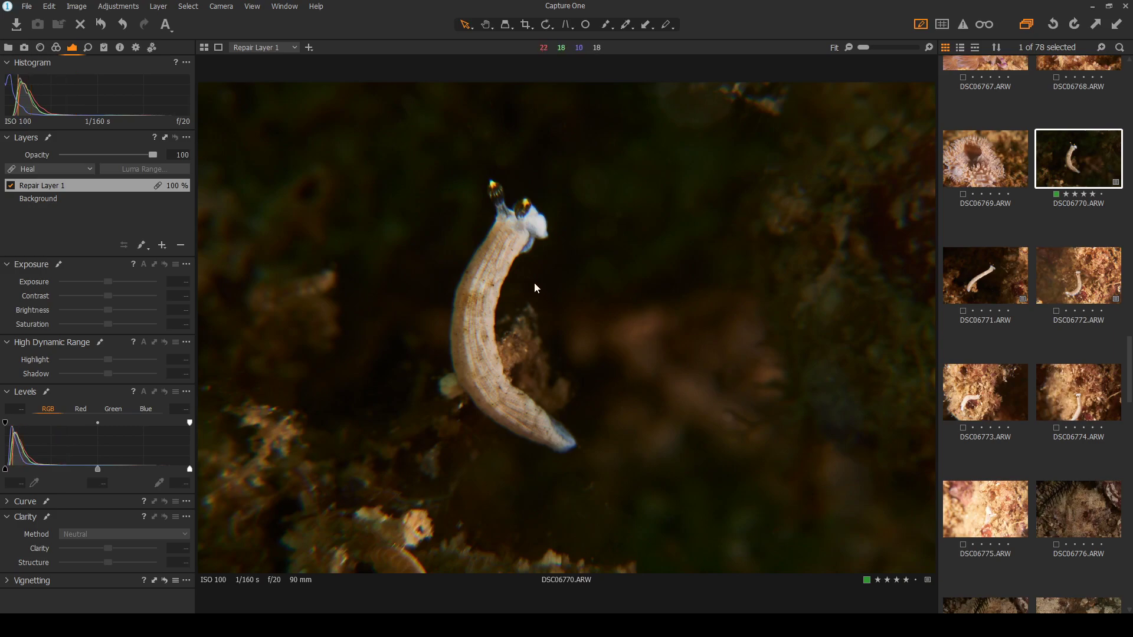
scroll(490, 241, "up", 1)
scroll(490, 243, "up", 1)
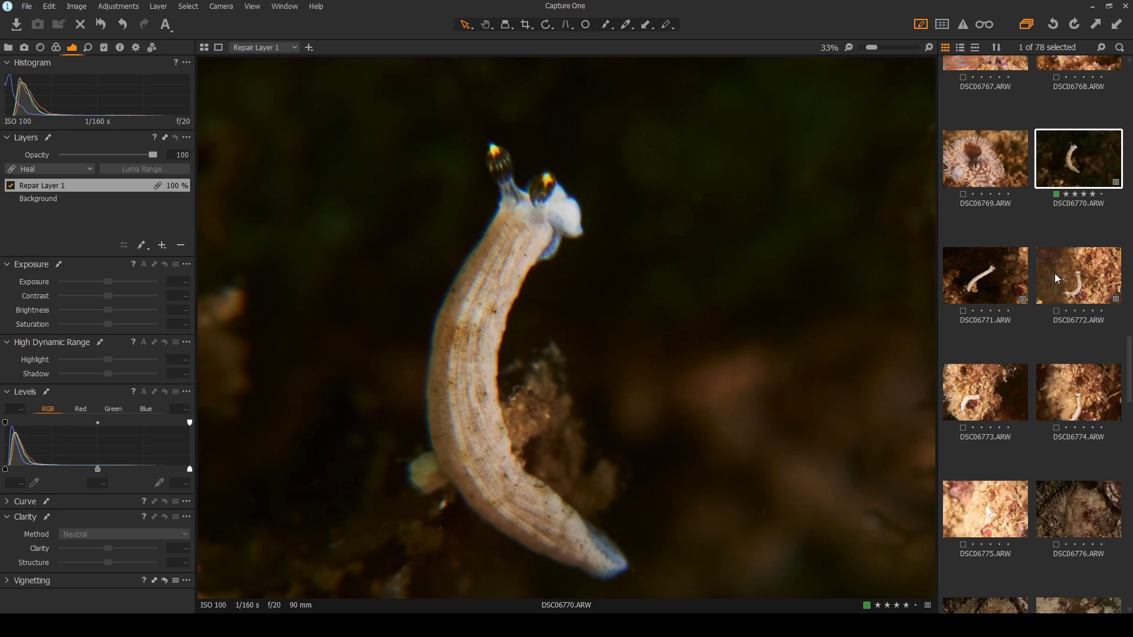
scroll(590, 335, "down", 2)
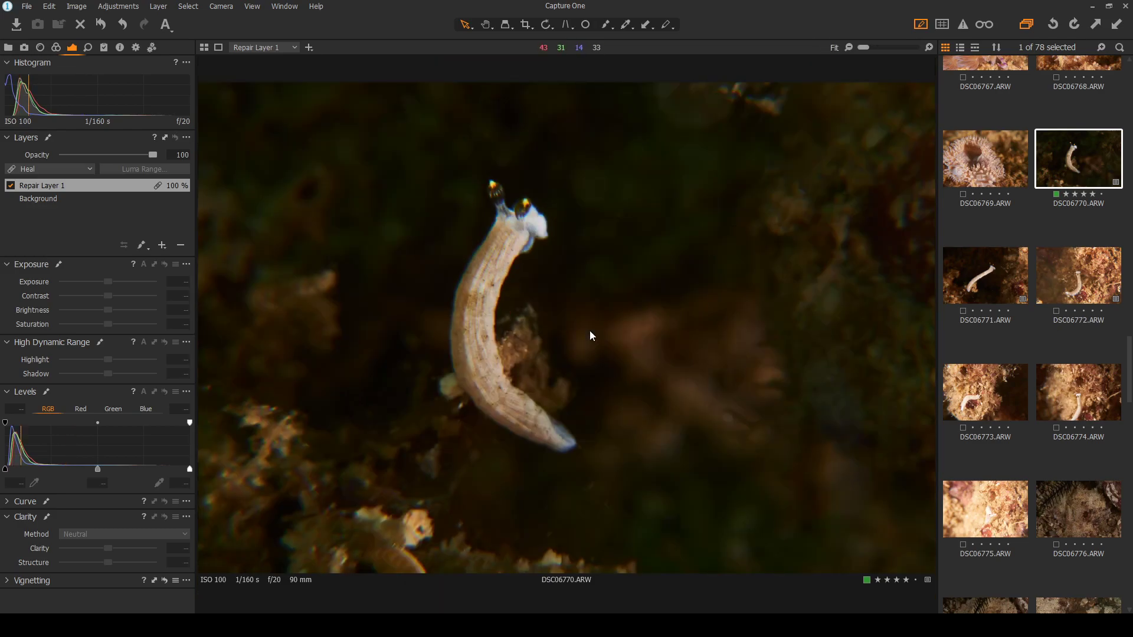
left_click(1079, 272)
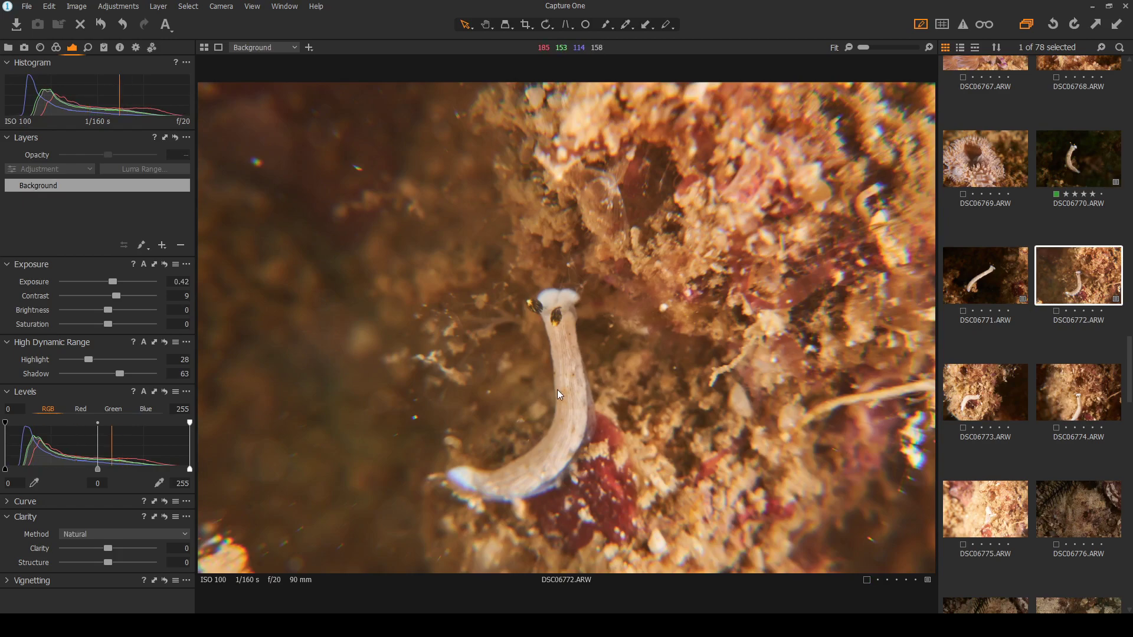
Browse through frames DSC06773 to DSC06778 to compare the fish shots
left_click(1011, 394)
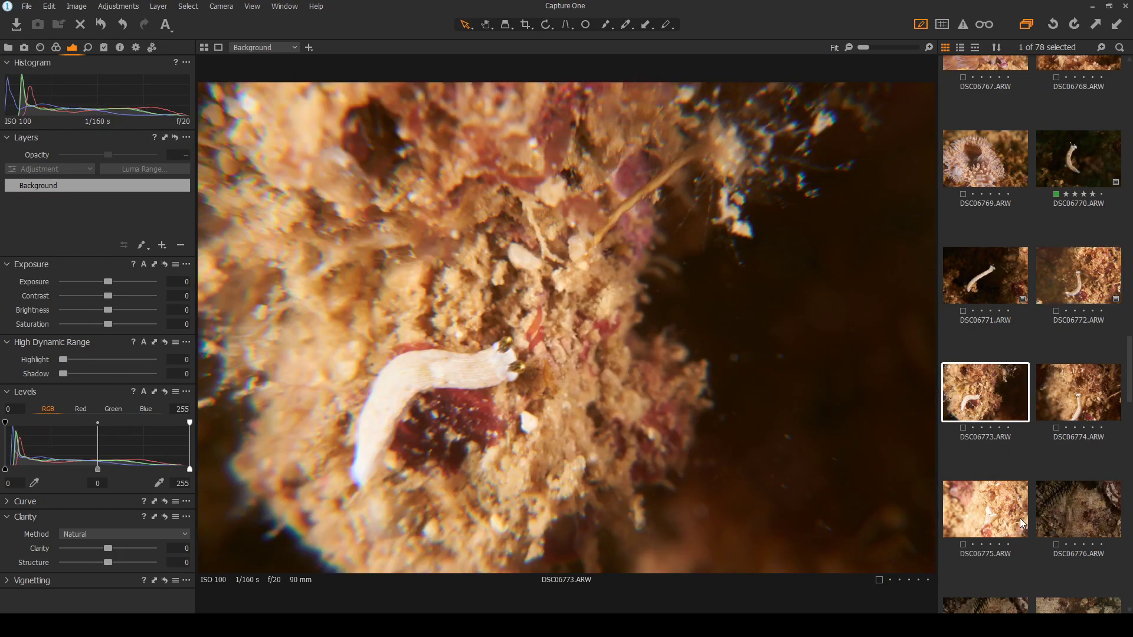
left_click(1079, 413)
scroll(1080, 413, "down", 2)
left_click(1065, 364)
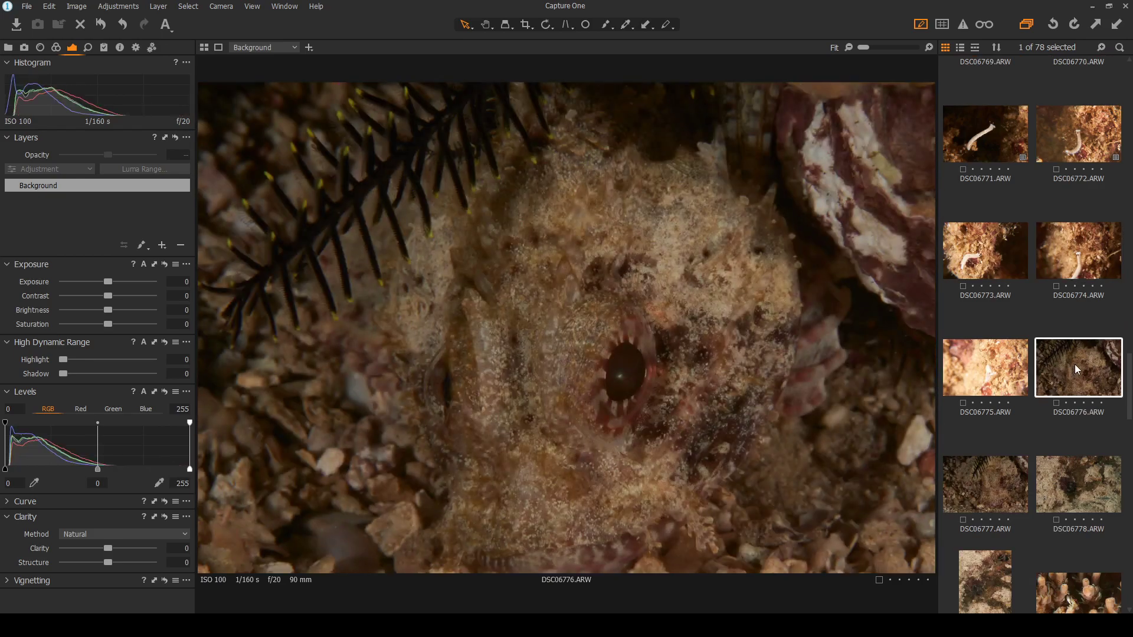
left_click(980, 486)
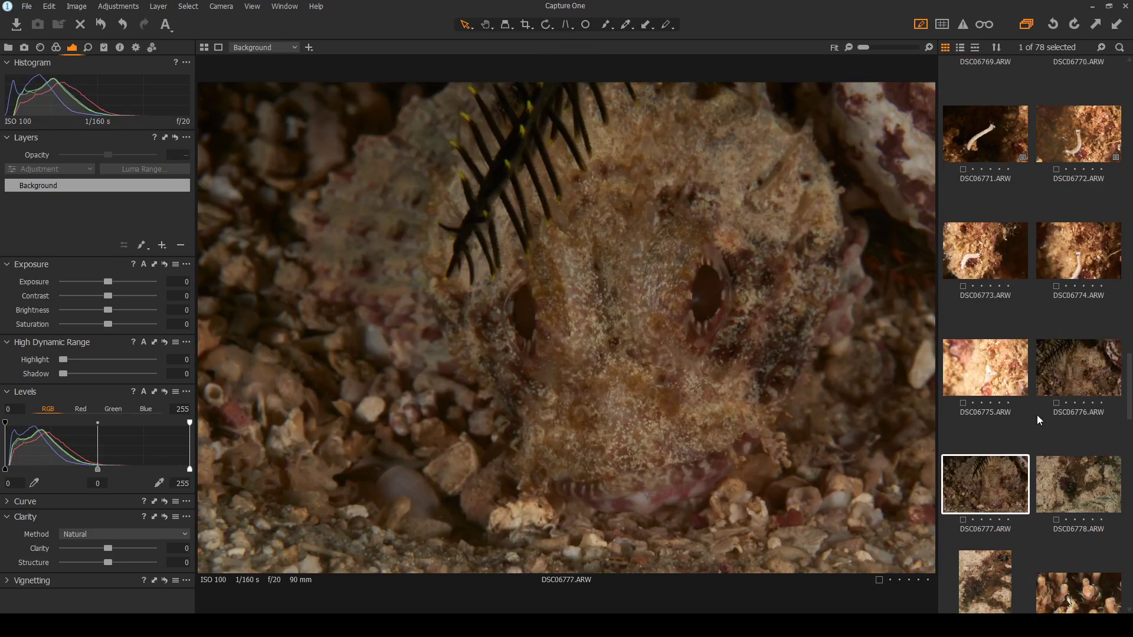
left_click(1071, 377)
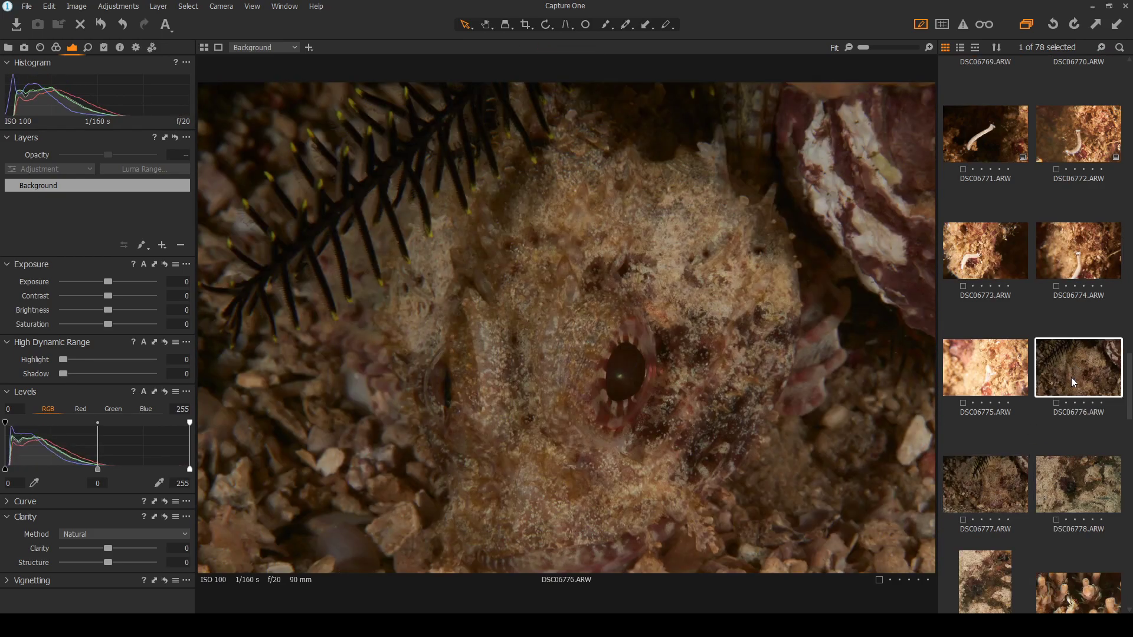
left_click(999, 457)
left_click(1056, 488)
left_click(981, 486)
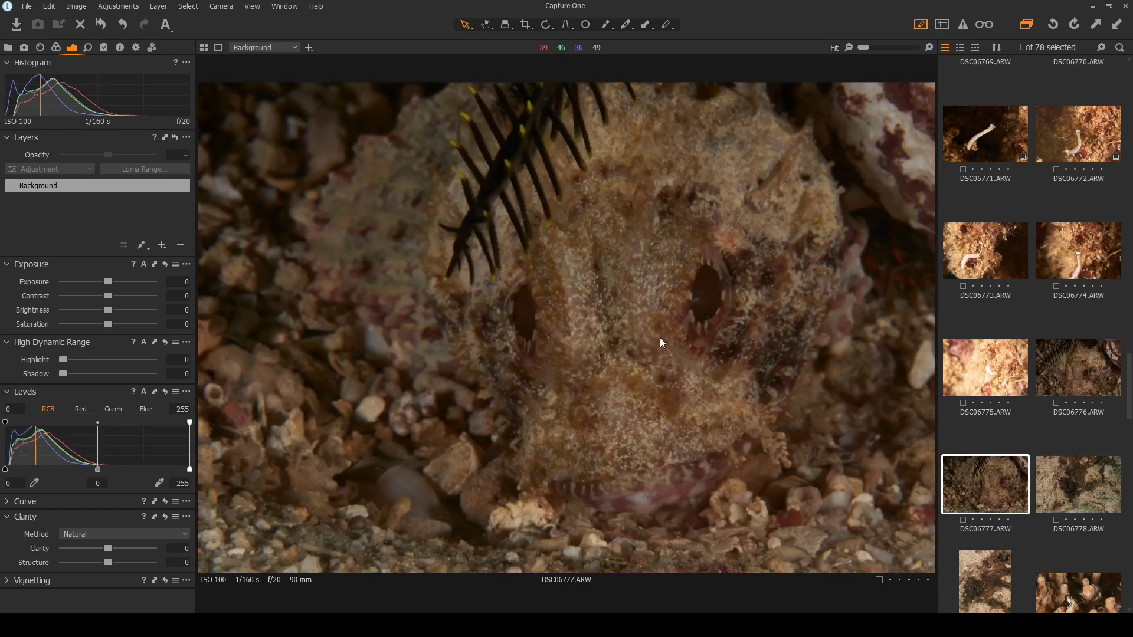
Brighten DSC06776 to exposure 0.42, contrast 10, and DSC06777 to exposure 0.68, contrast 5
left_click(1048, 378)
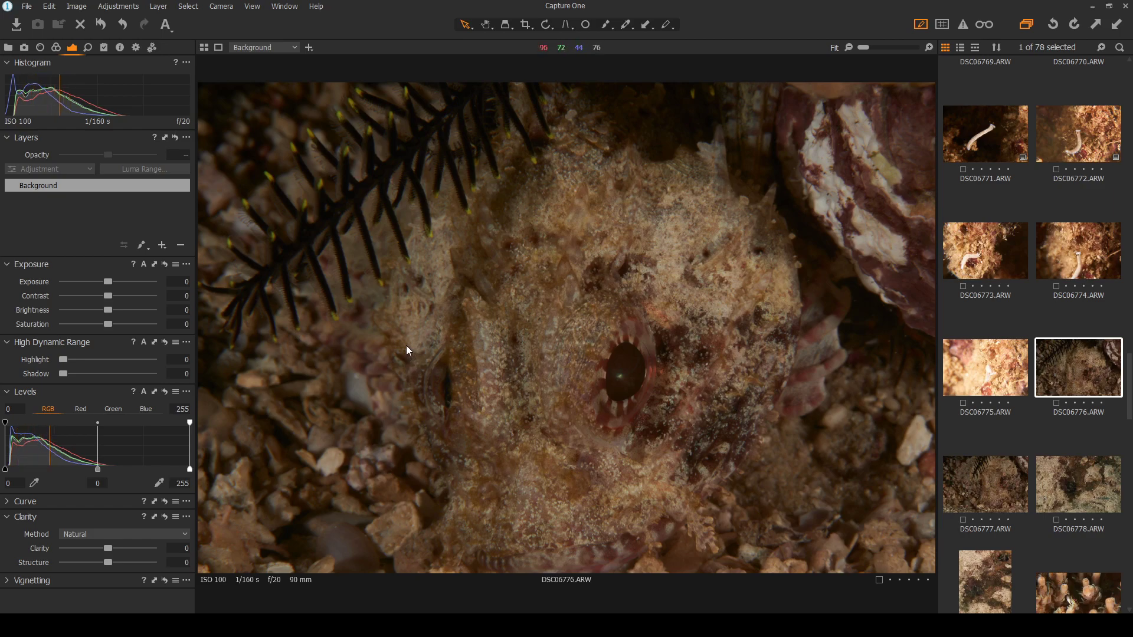
left_click_drag(110, 295, 116, 284)
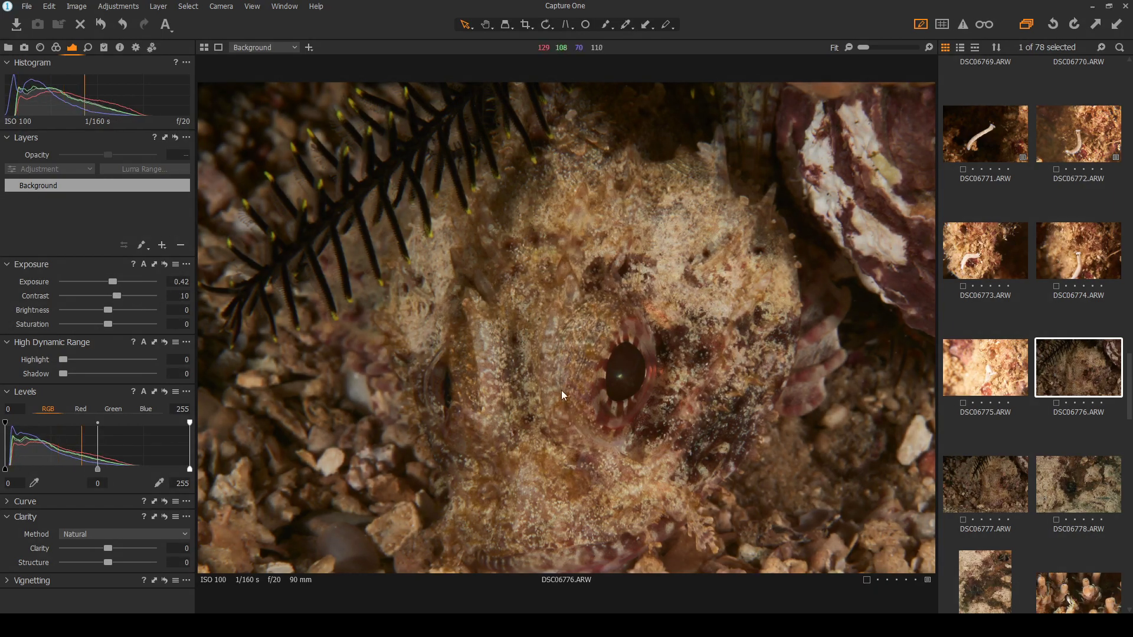
left_click(989, 491)
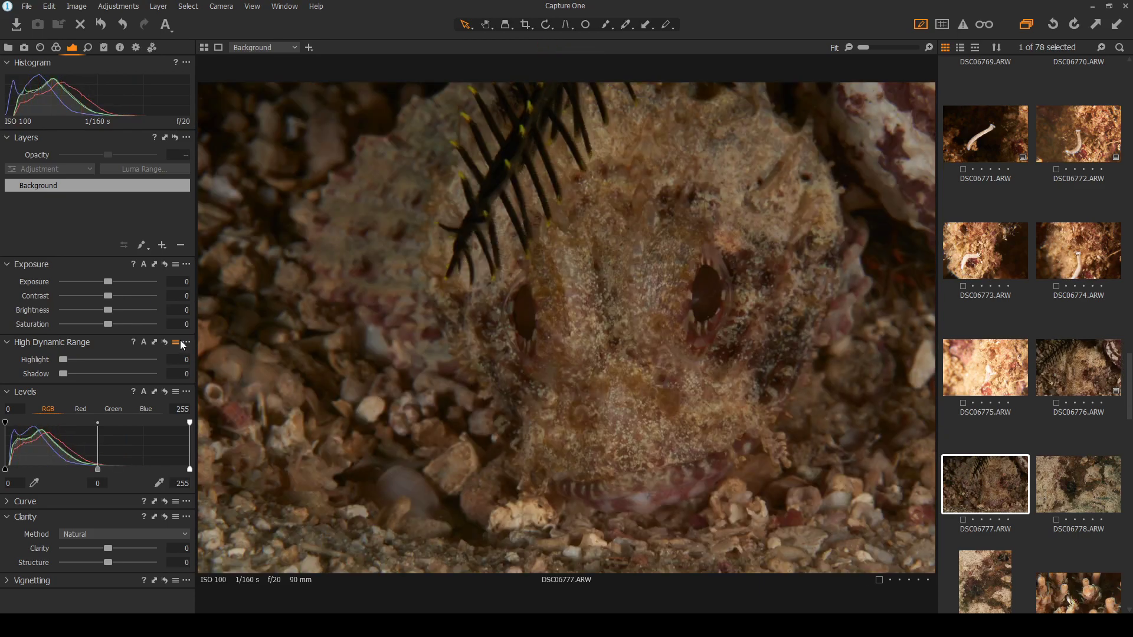
left_click_drag(109, 295, 118, 282)
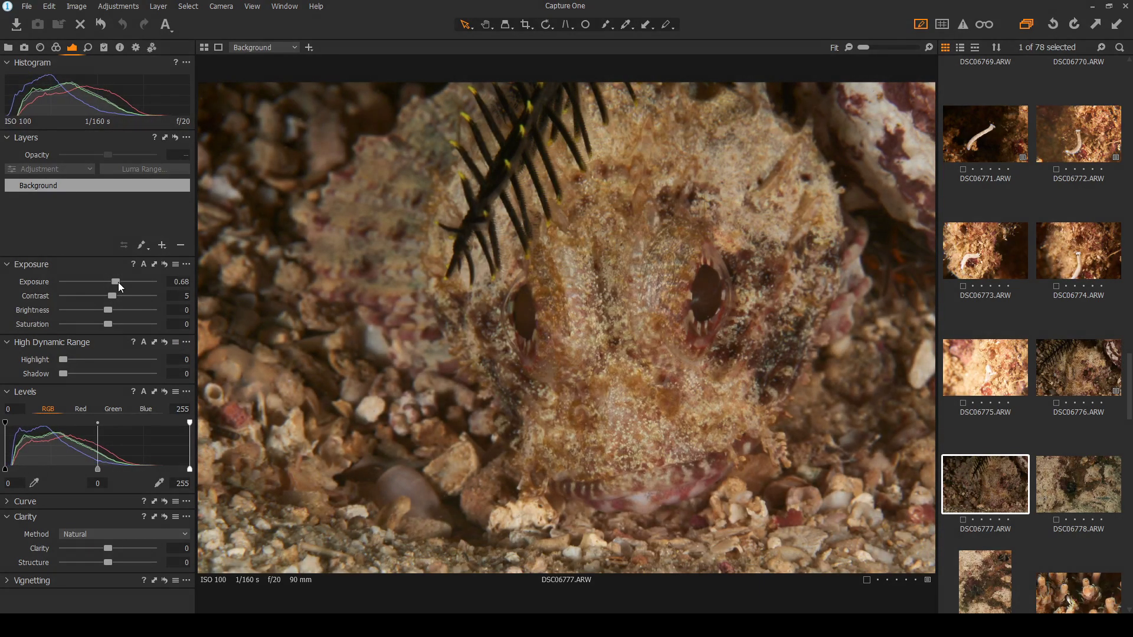
Compare the edited DSC06776 and DSC06777, then display the unedited DSC06778
left_click(1089, 390)
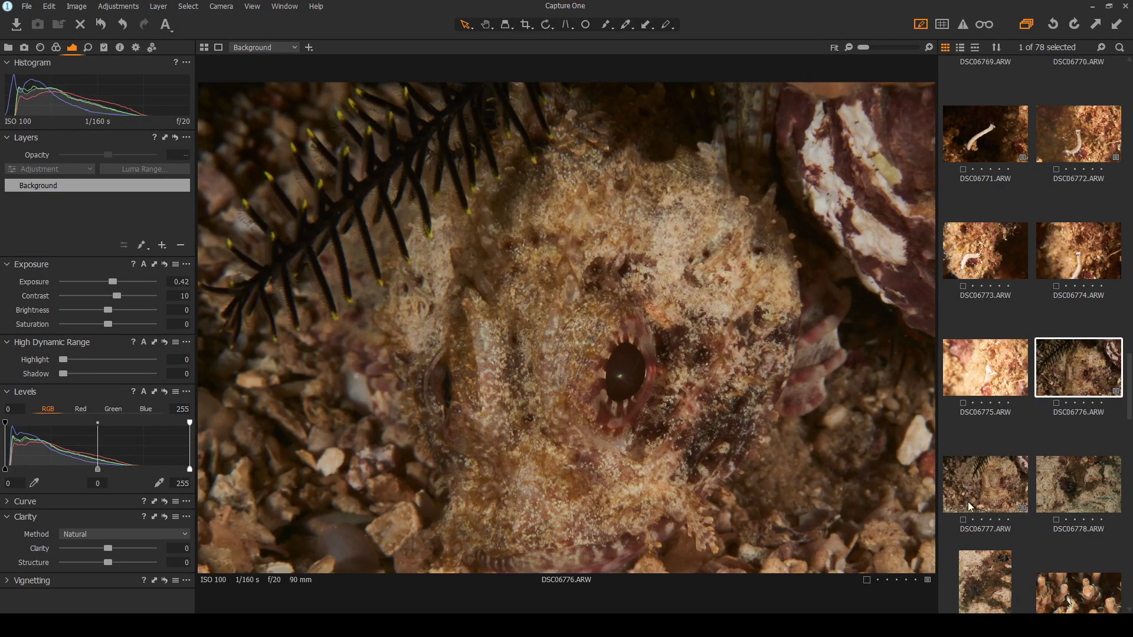
left_click(978, 481)
left_click(1079, 380)
left_click(989, 505)
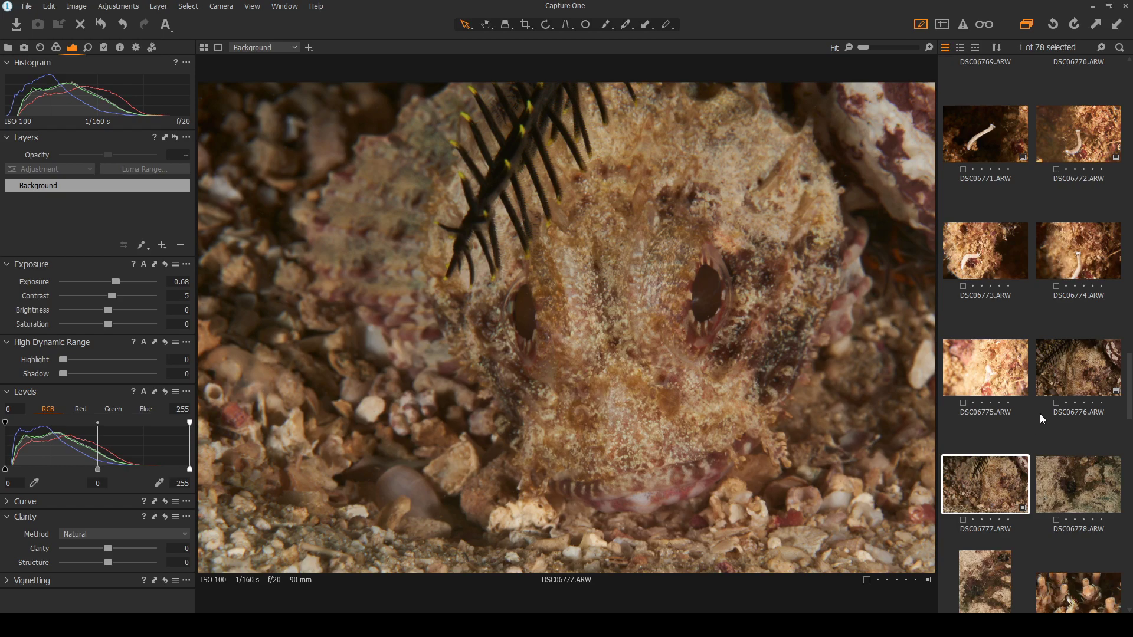
left_click(1084, 362)
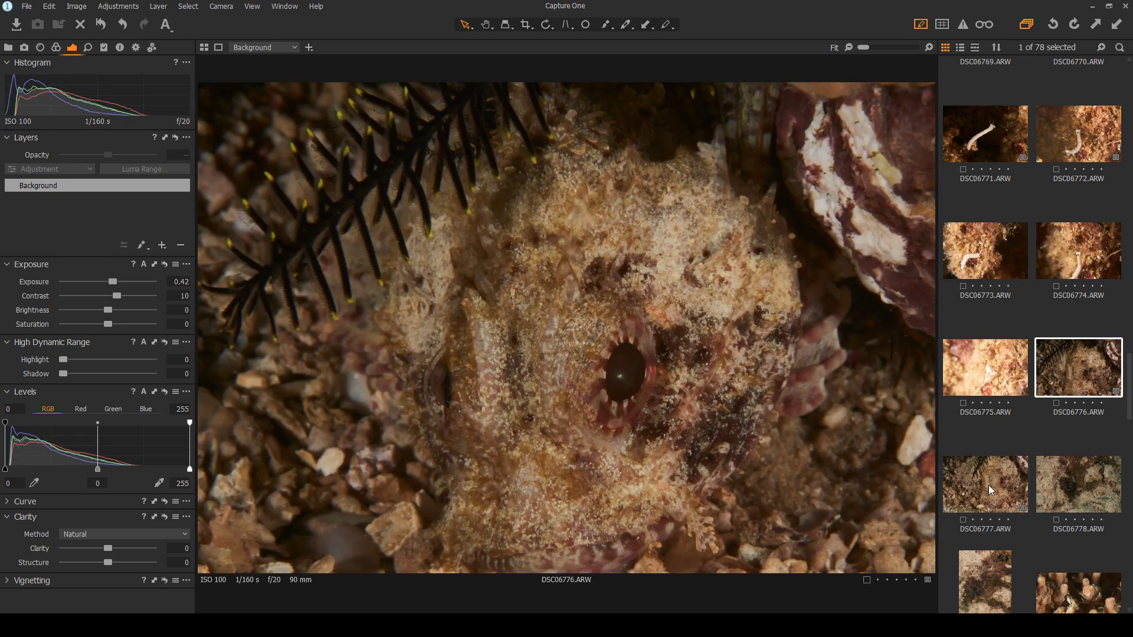
left_click(980, 500)
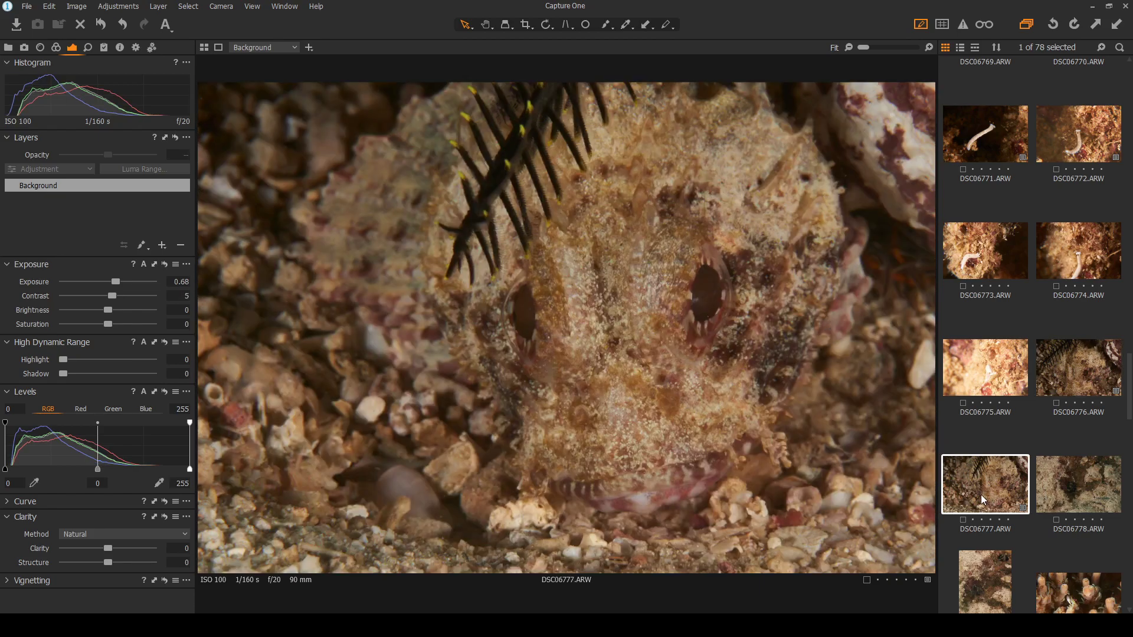
left_click(1079, 486)
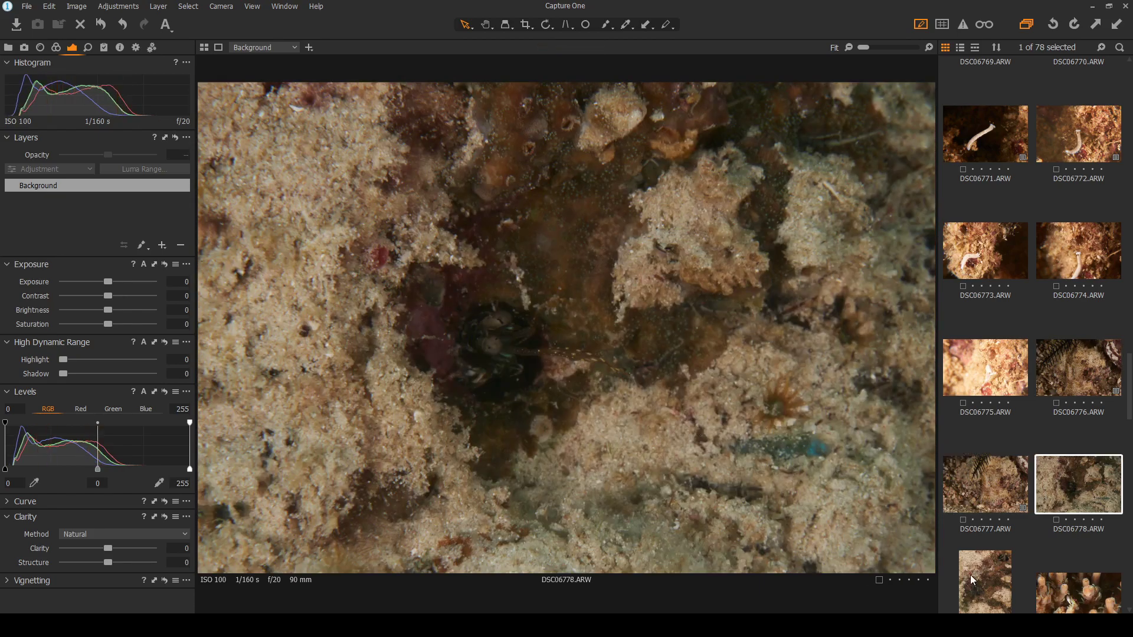
Return to DSC06778 and lift its HDR shadows to 66
left_click(973, 576)
left_click(1077, 474)
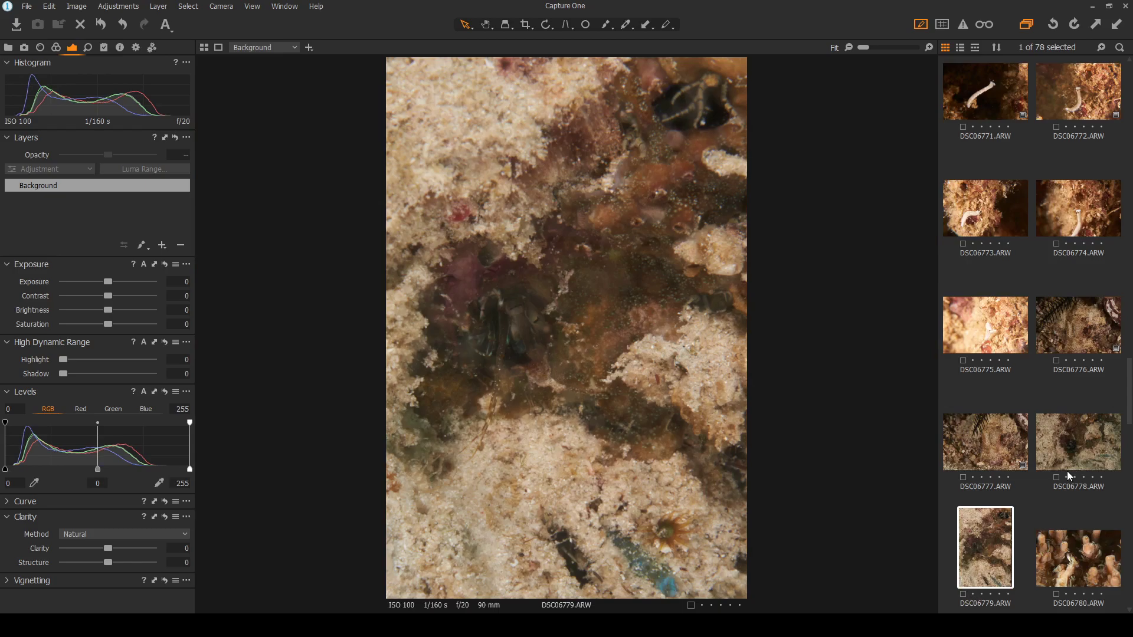
scroll(592, 389, "up", 2)
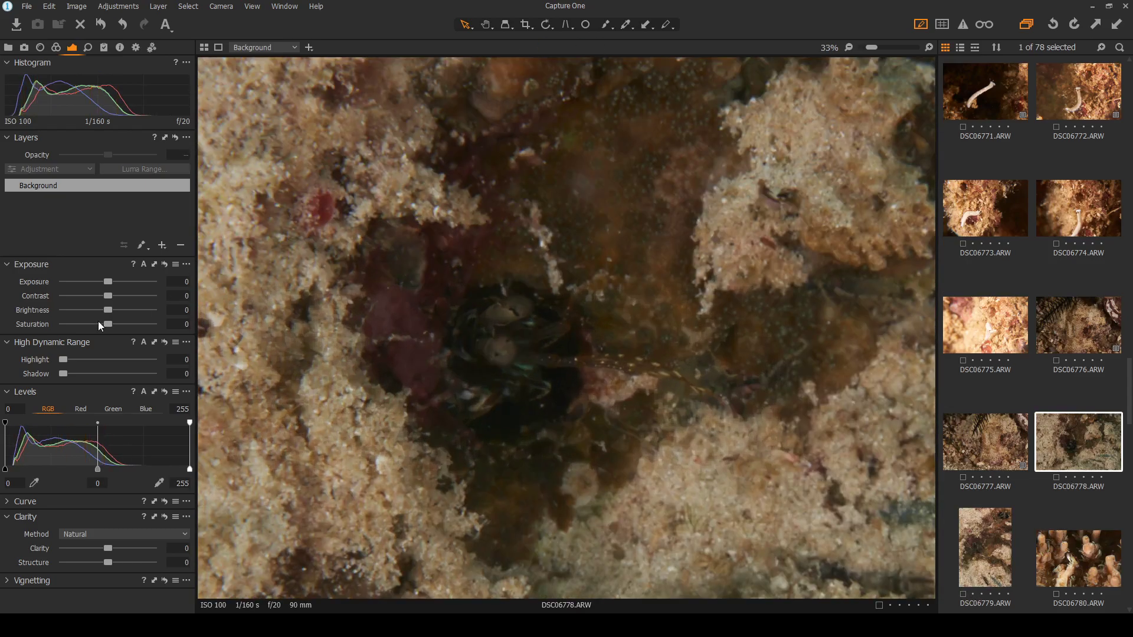
left_click_drag(61, 374, 121, 372)
key("ctrl+0")
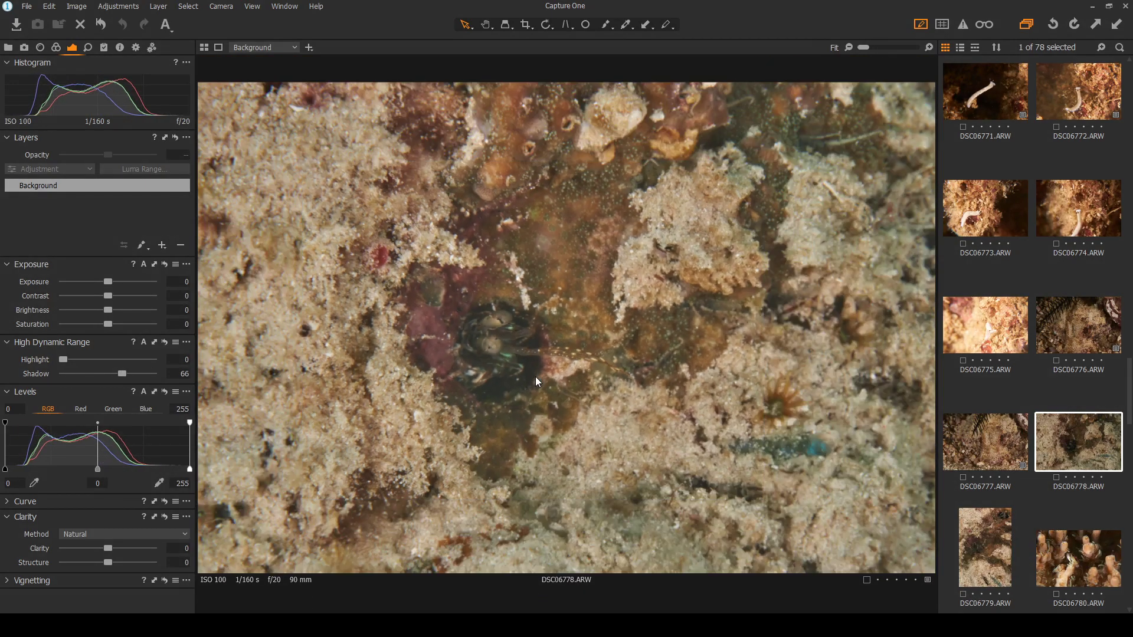
Set highlight recovery to 100, contrast to 11 and brightness to -7 on DSC06778
left_click_drag(111, 295, 135, 295)
left_click_drag(64, 359, 153, 361)
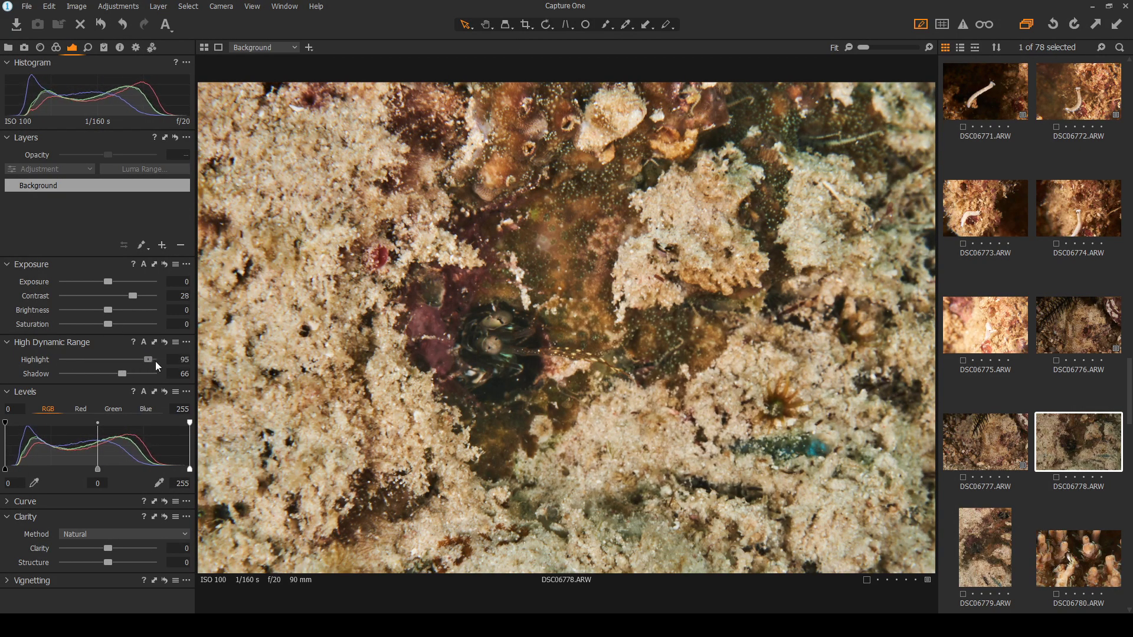
left_click_drag(127, 297, 116, 303)
scroll(492, 369, "up", 3)
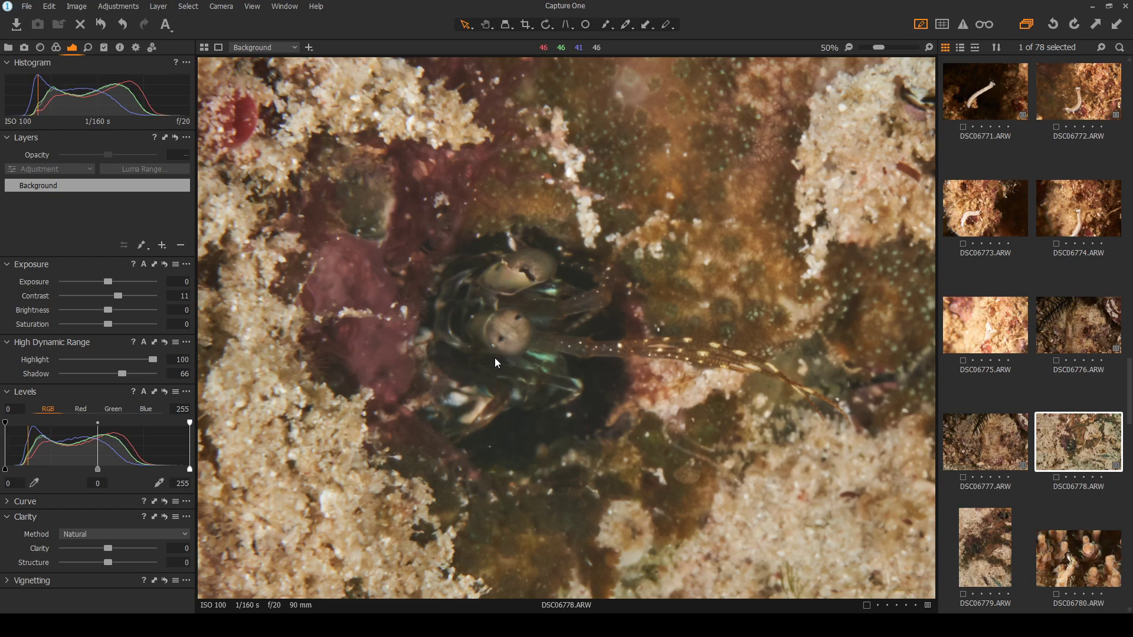
scroll(494, 358, "up", 1)
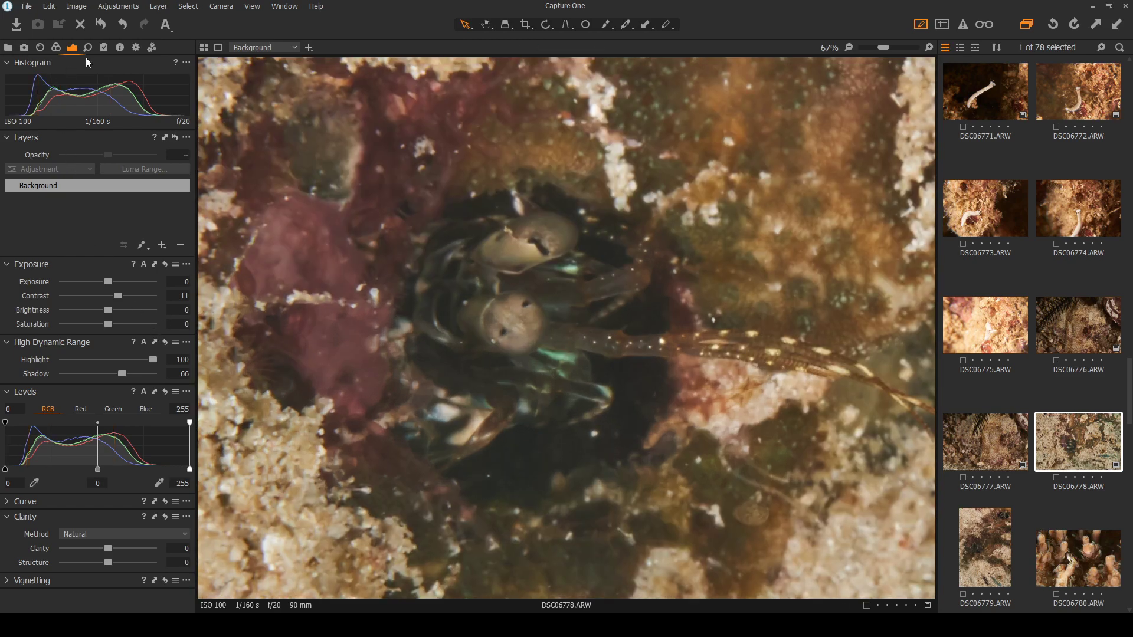
left_click_drag(108, 309, 101, 310)
scroll(468, 358, "down", 3)
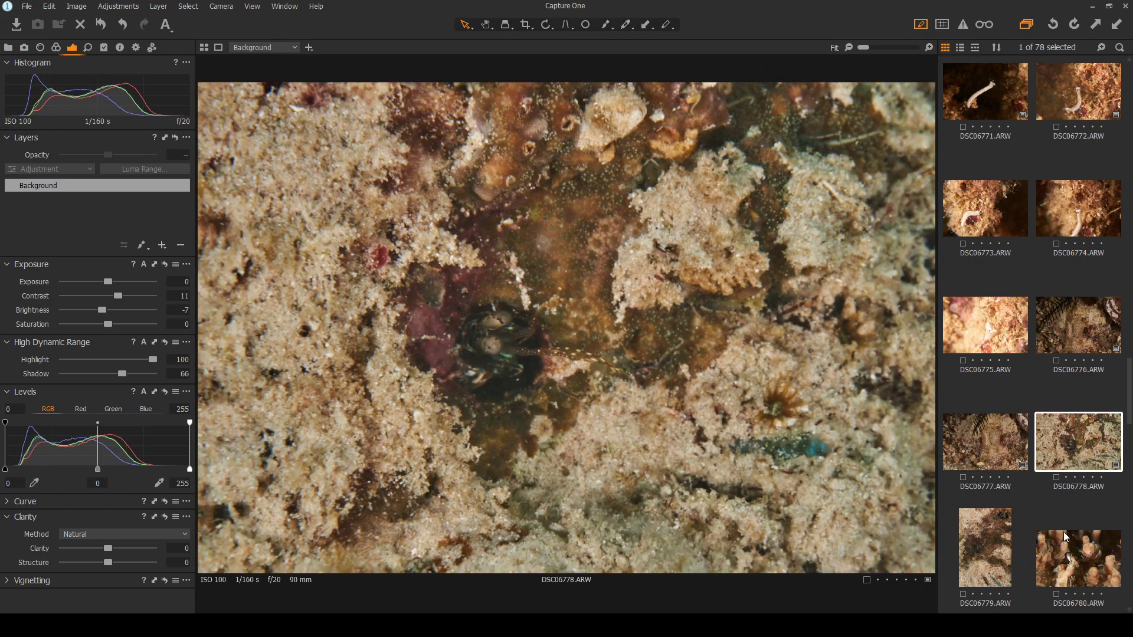
Give DSC06779 shadow 47 and contrast 19
left_click(973, 547)
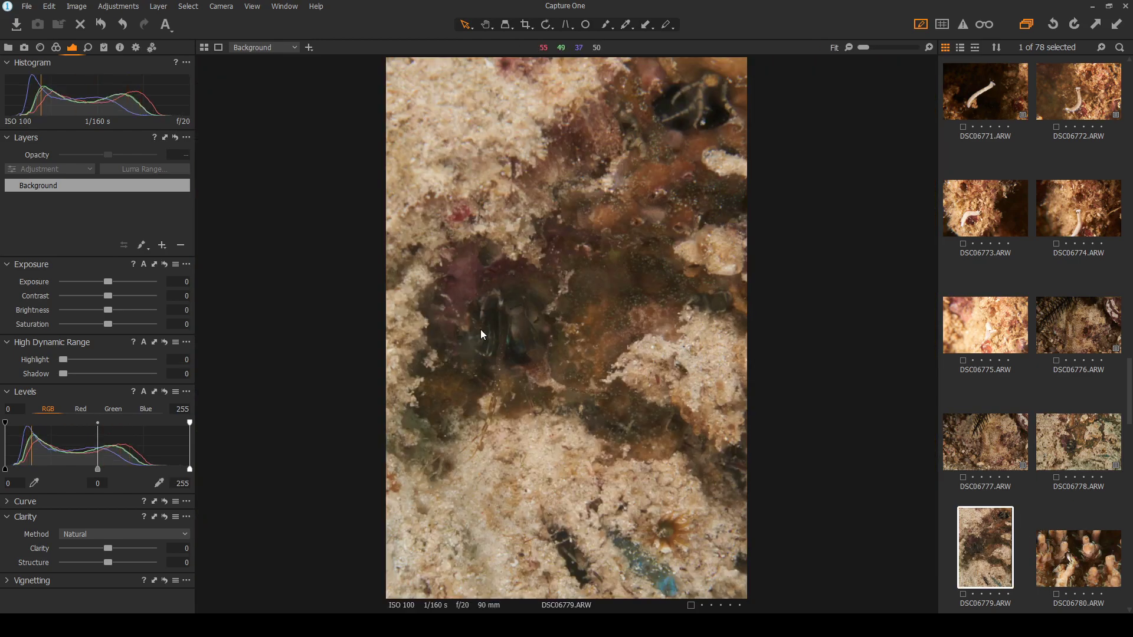
scroll(508, 336, "up", 2)
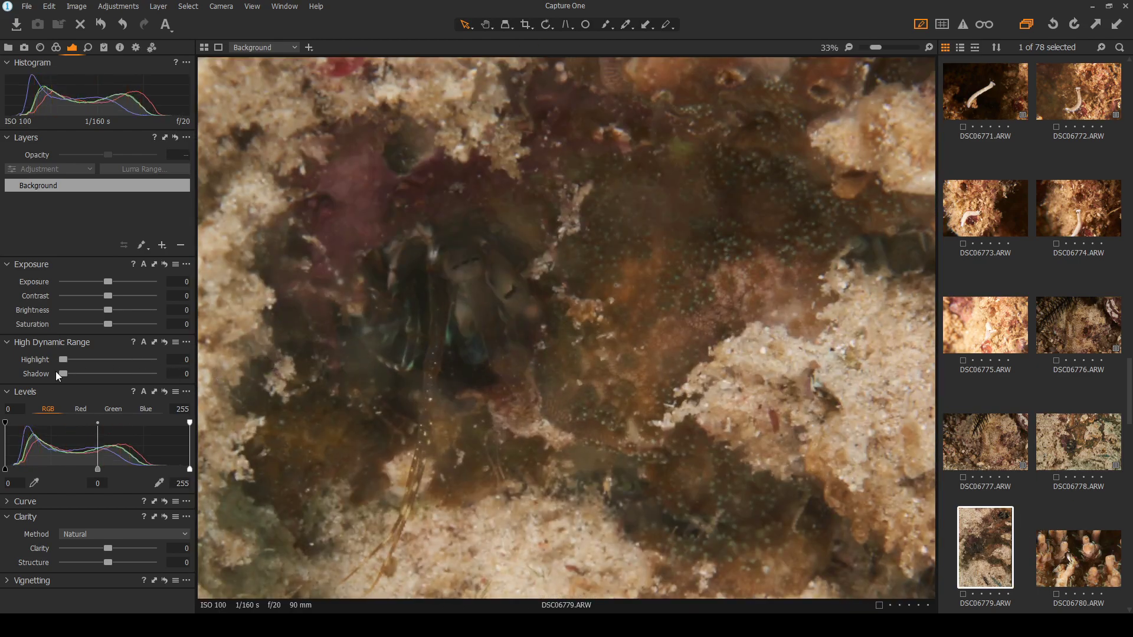
left_click_drag(65, 374, 107, 374)
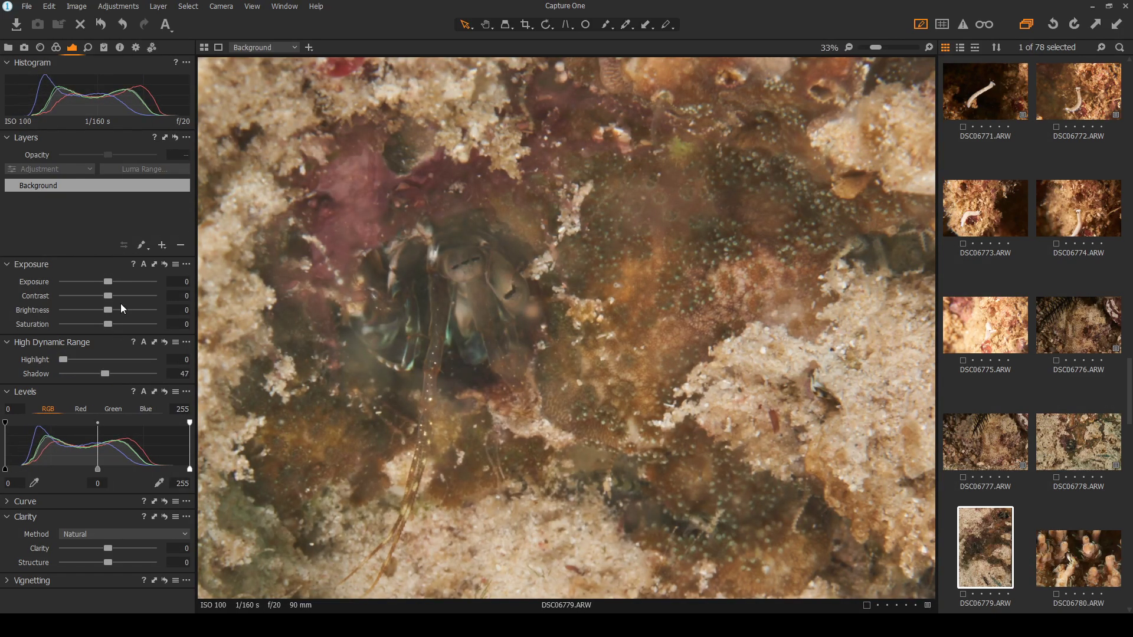
left_click_drag(109, 296, 128, 293)
scroll(412, 342, "down", 2)
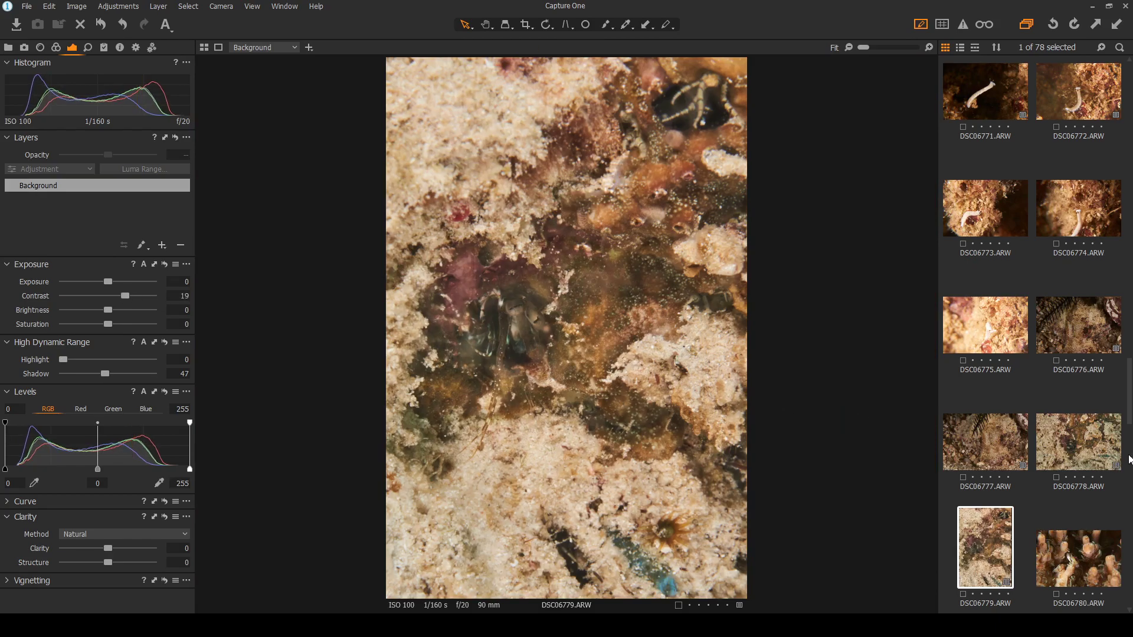
Rotate DSC06778 a quarter turn to portrait with the Rotate tool
left_click(1083, 449)
left_click(976, 541)
left_click(1081, 462)
left_click(546, 25)
left_click(599, 232)
scroll(593, 246, "up", 2)
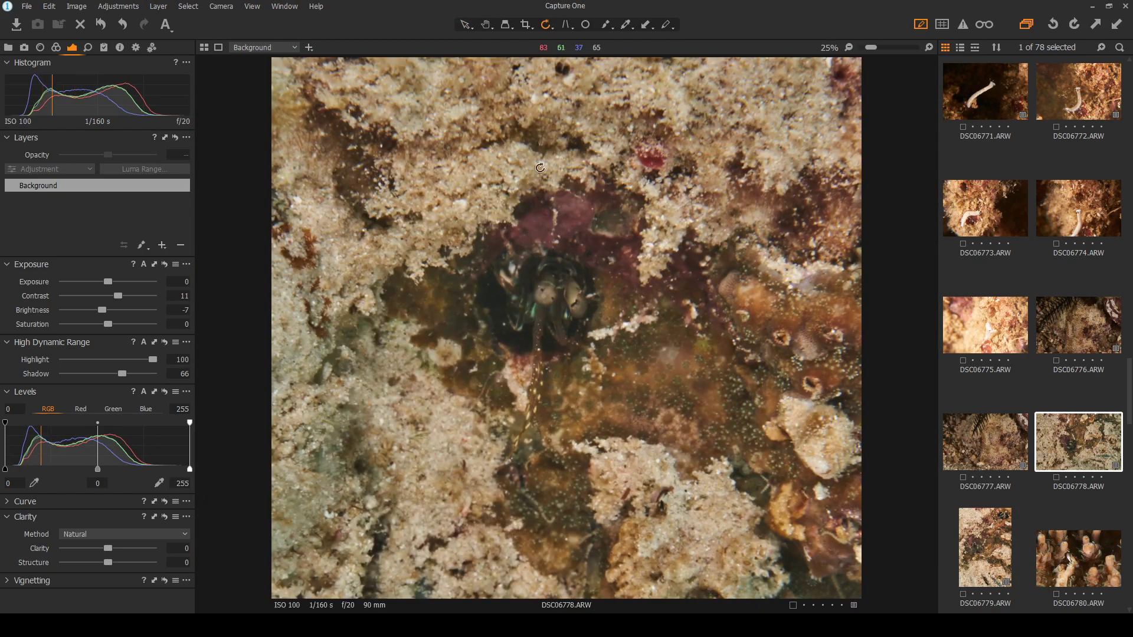
Try several further quarter-turn rotations on DSC06778
left_click(602, 233)
left_click(571, 265)
scroll(571, 265, "down", 2)
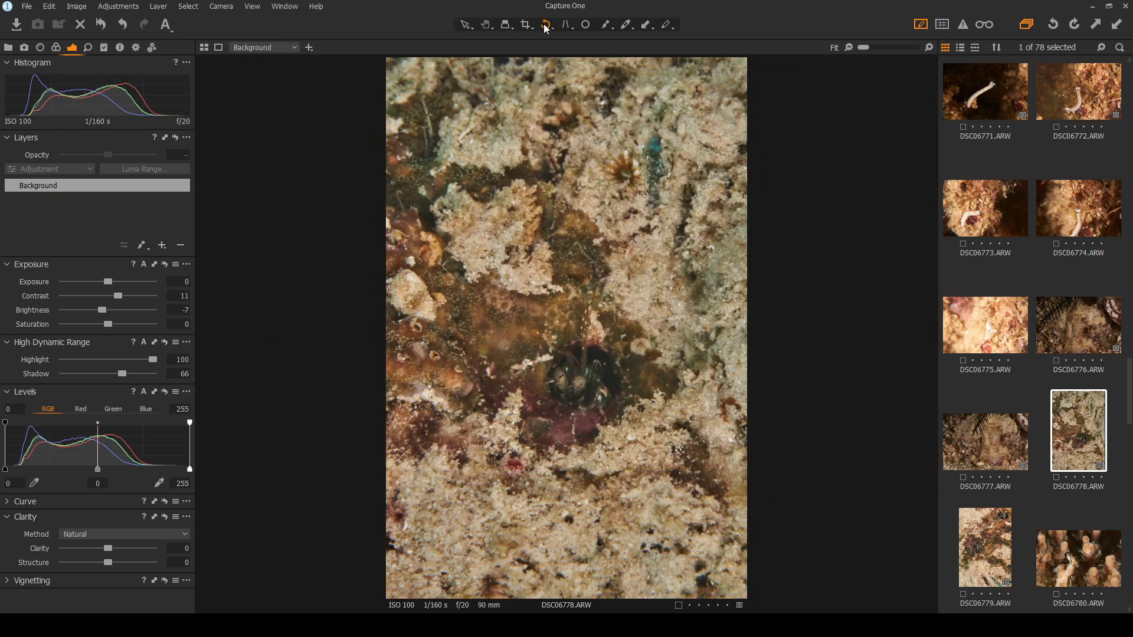
left_click(575, 272)
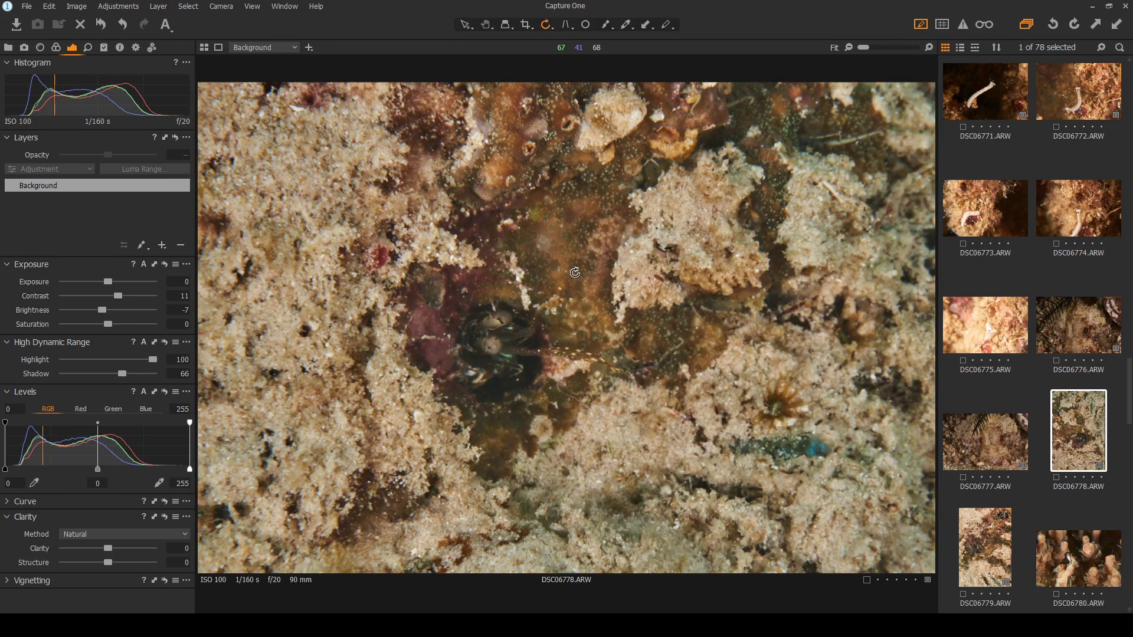
left_click(575, 272)
left_click(575, 272)
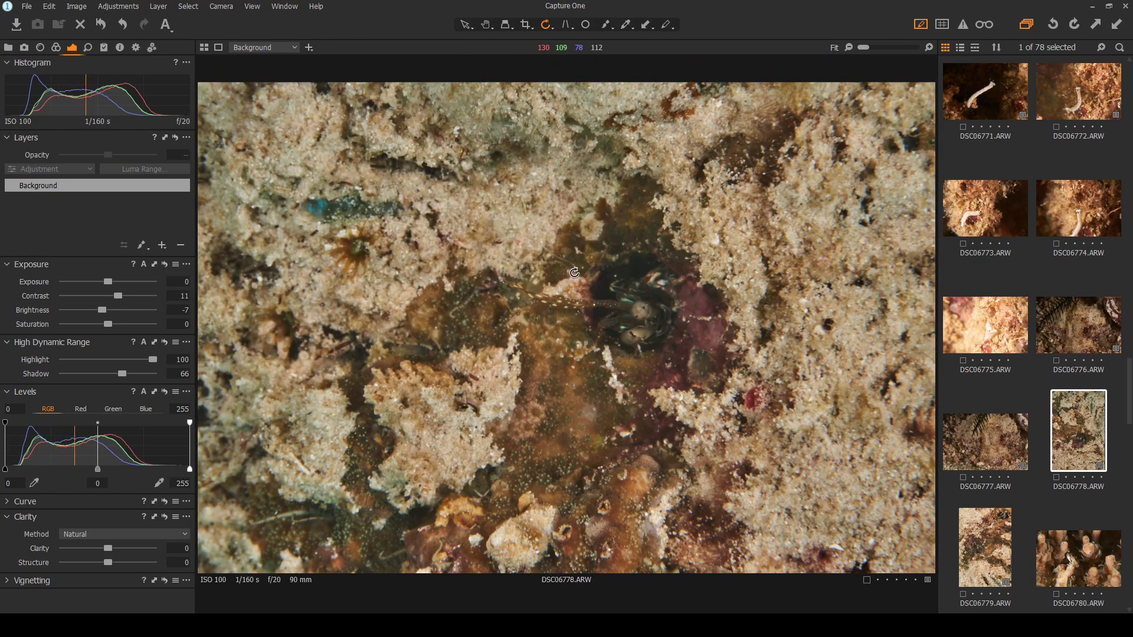
Undo twice to restore landscape, switch back to the Select tool, and recheck against DSC06779
left_click(123, 23)
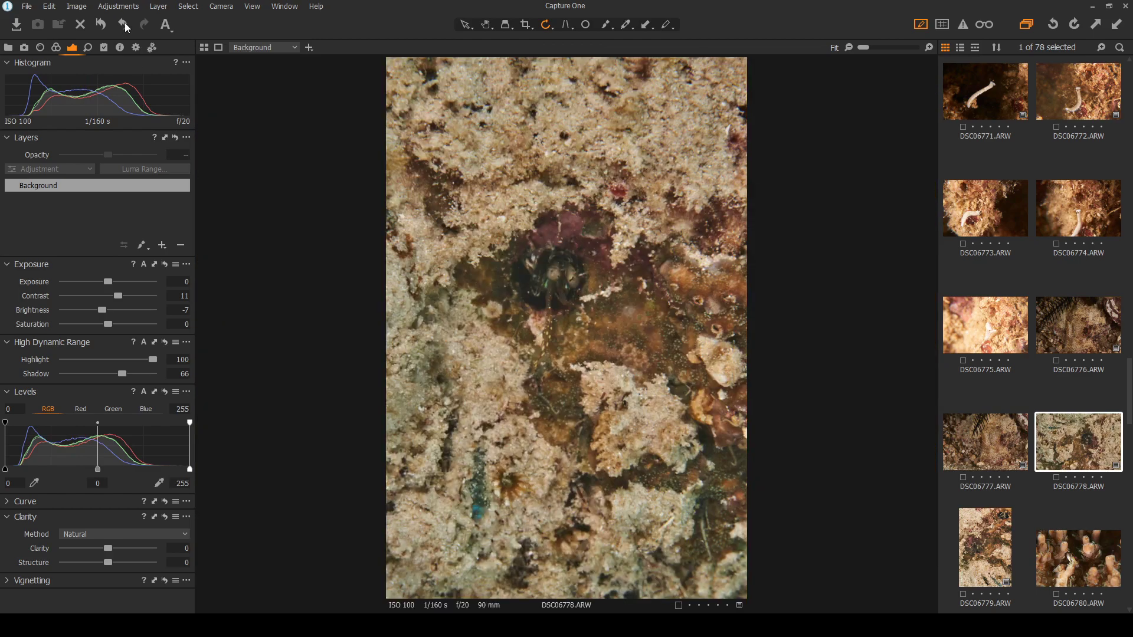
left_click(125, 23)
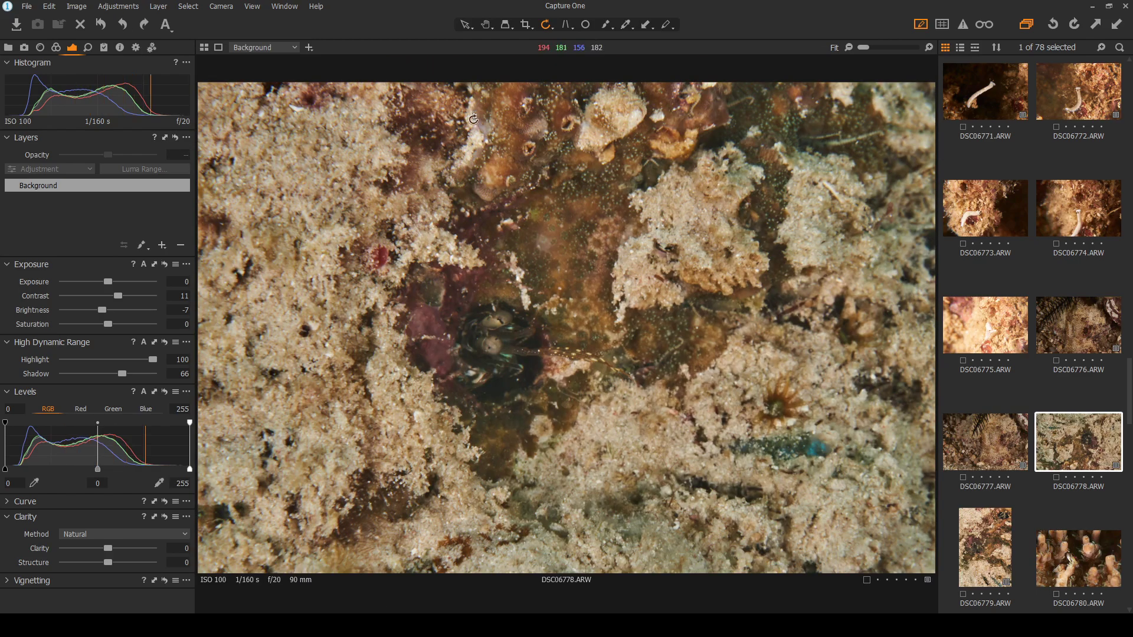
left_click(463, 25)
scroll(476, 354, "up", 2)
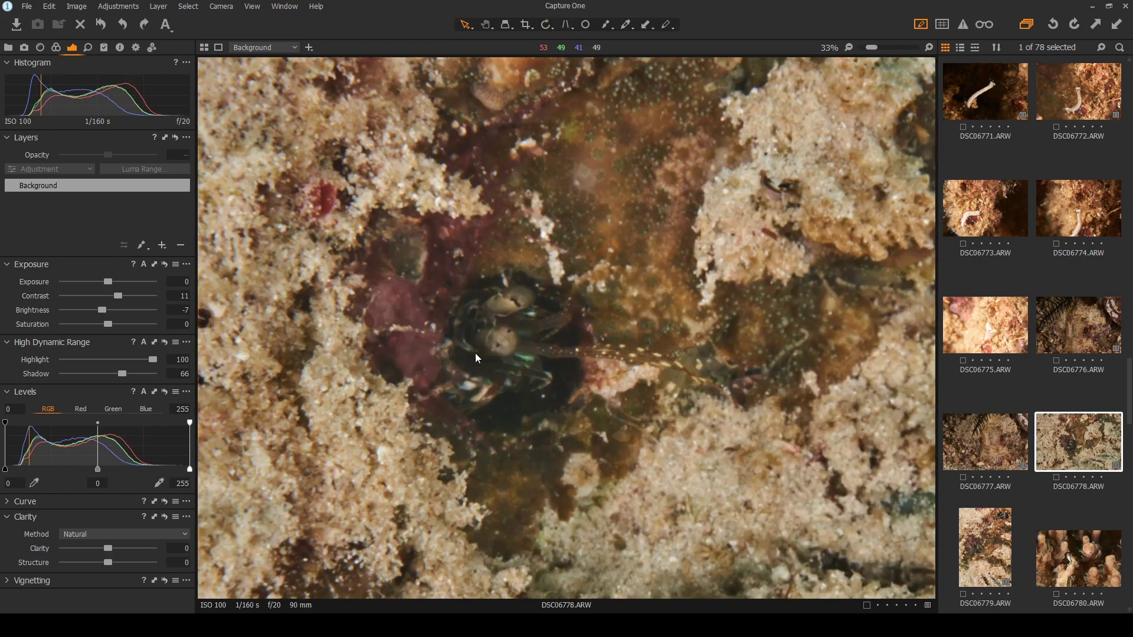
scroll(476, 353, "up", 1)
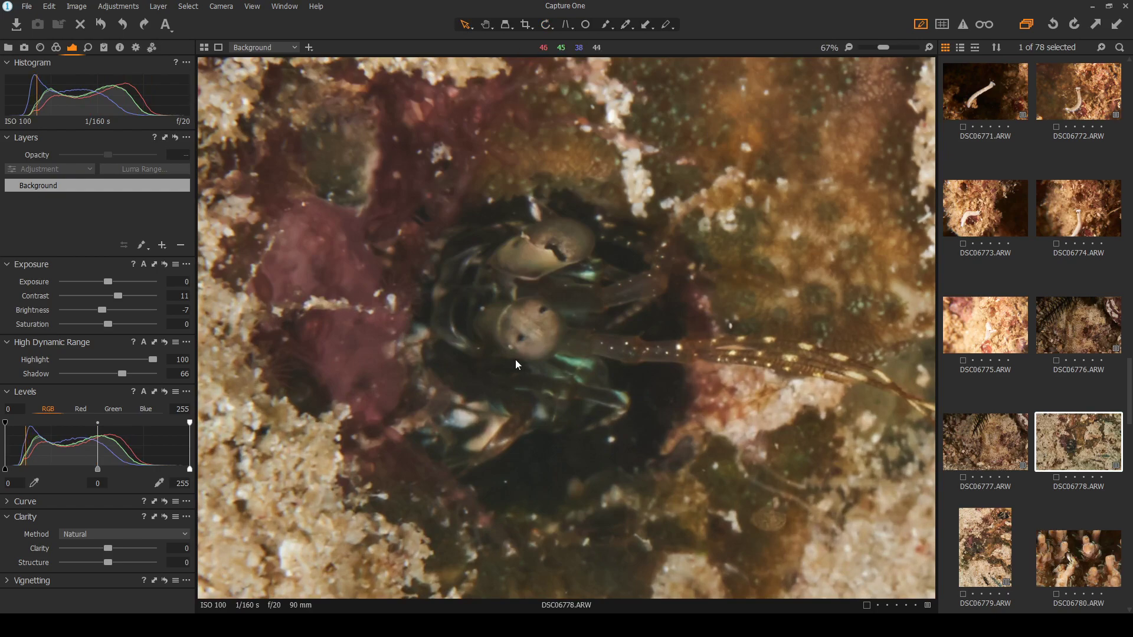
scroll(494, 348, "down", 3)
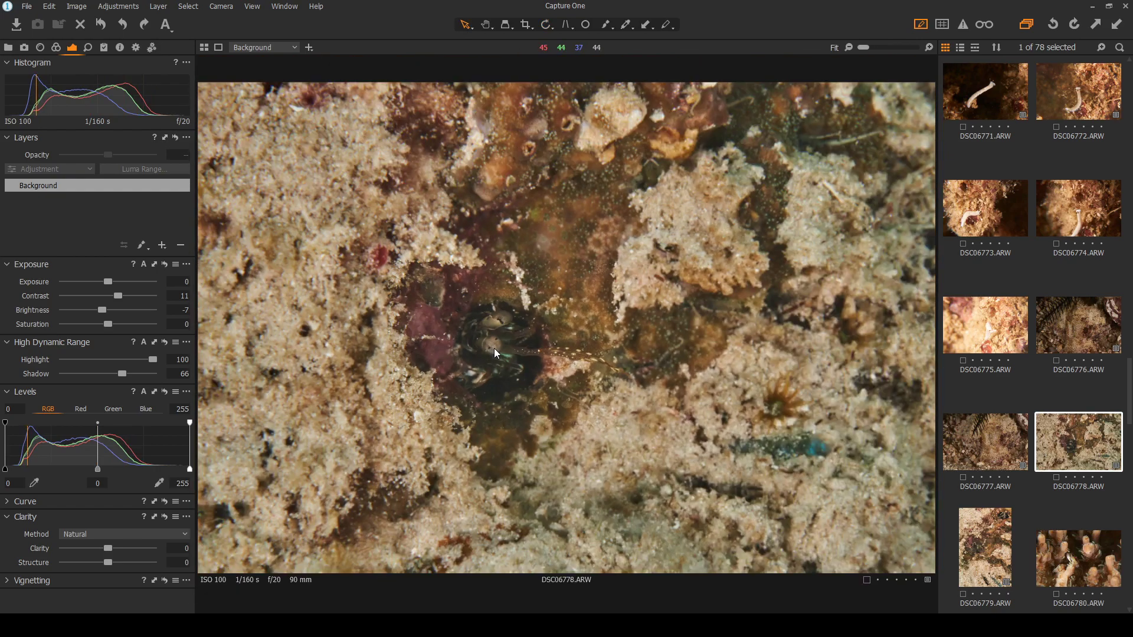
left_click(990, 534)
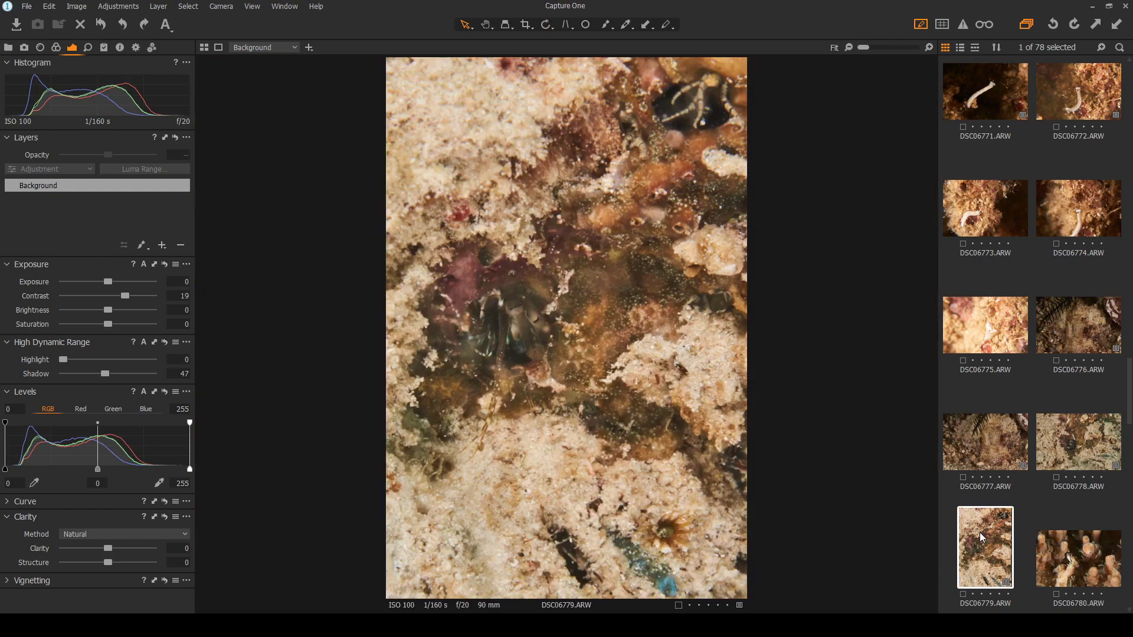
left_click(1074, 443)
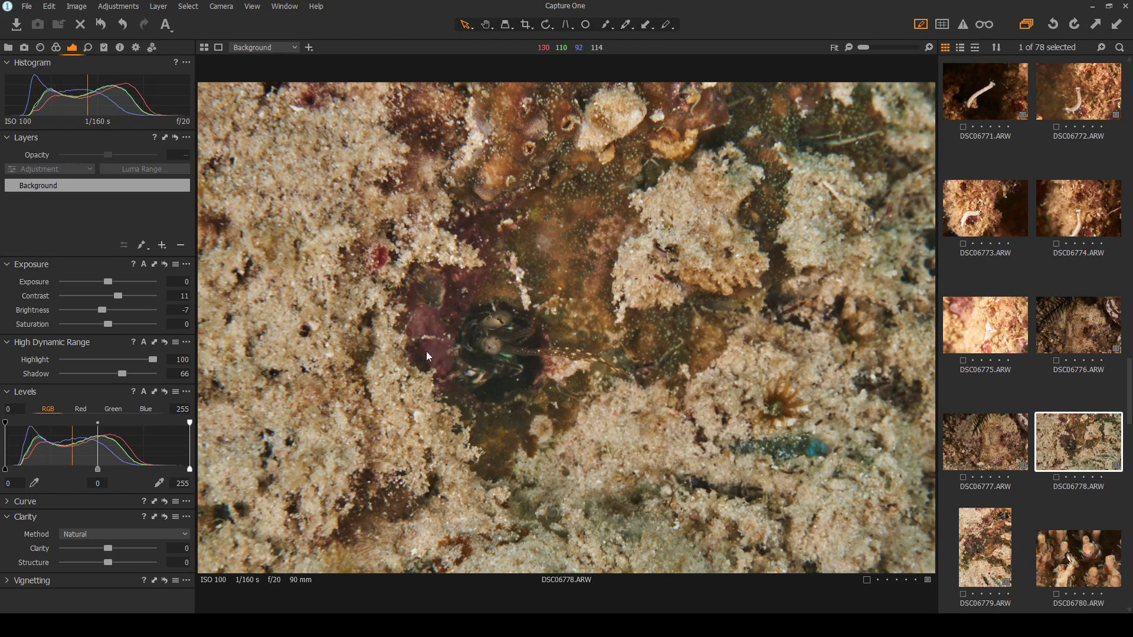
Zoom around the shrimp's detail, then show the Details tool's sharpening and noise settings
scroll(540, 373, "up", 3)
scroll(512, 330, "down", 3)
scroll(535, 360, "up", 2)
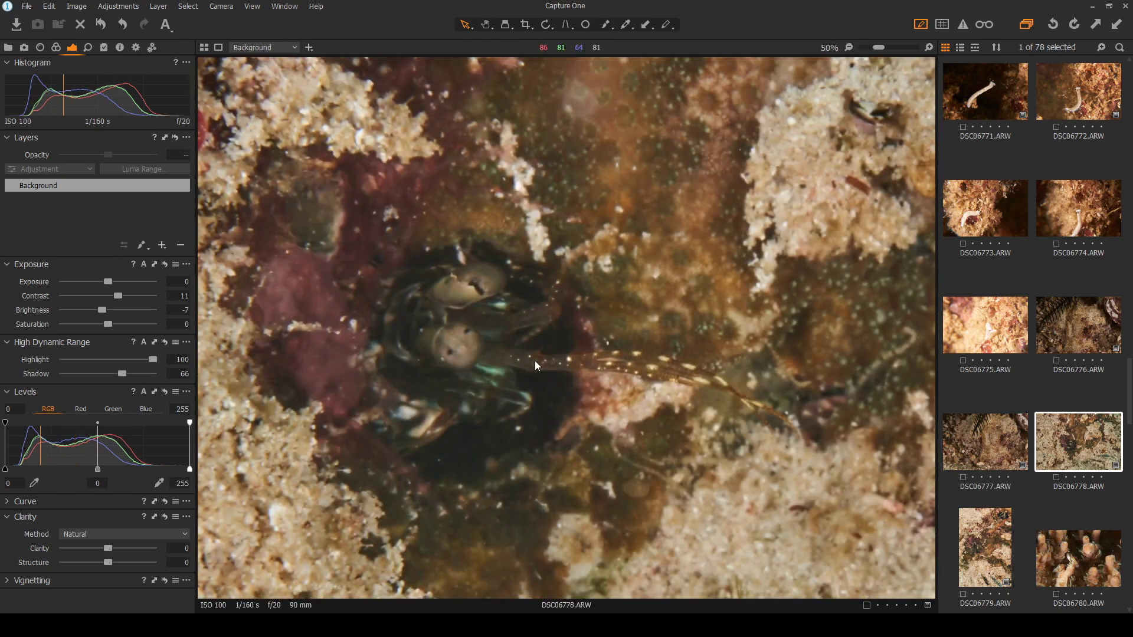
scroll(408, 343, "up", 1)
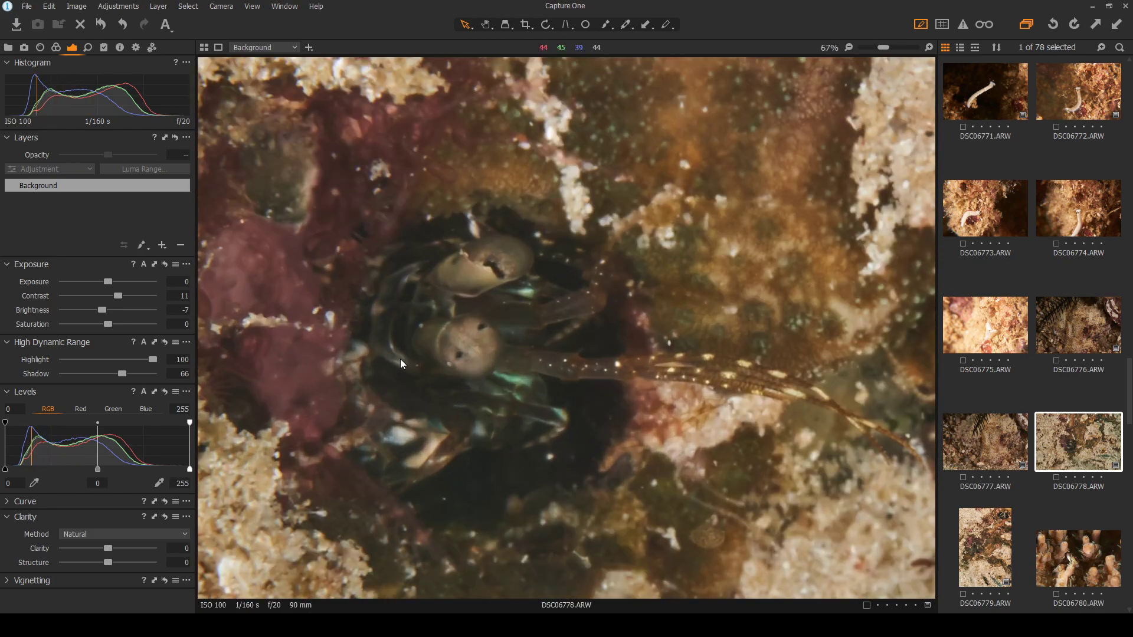
scroll(519, 375, "down", 2)
scroll(509, 401, "up", 1)
scroll(508, 401, "down", 1)
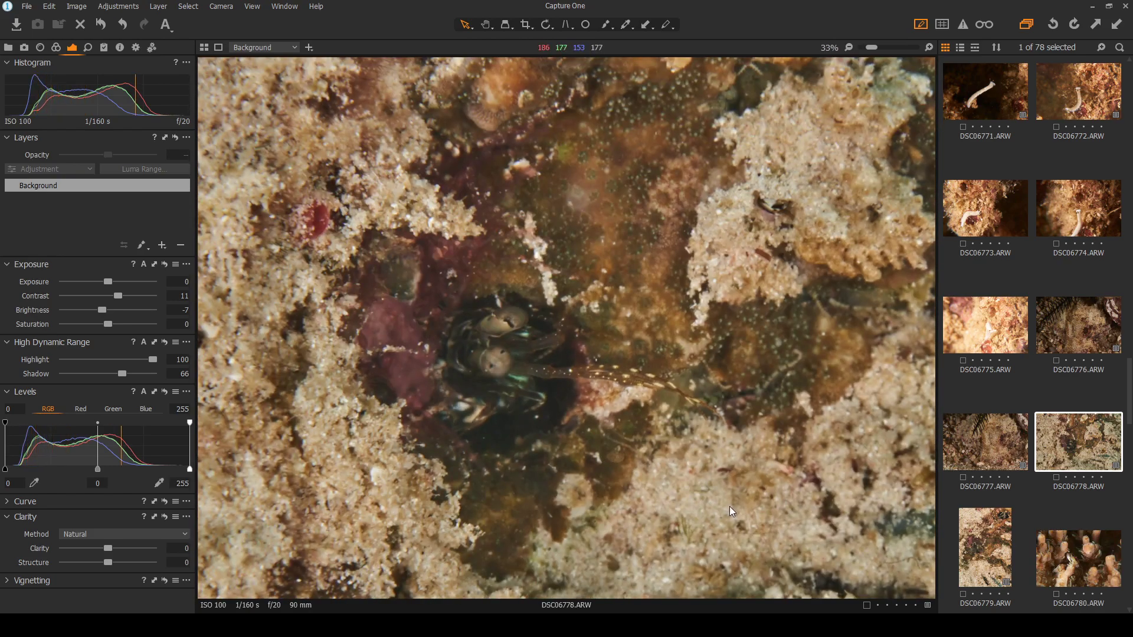
scroll(729, 506, "up", 1)
scroll(392, 371, "down", 2)
scroll(365, 325, "up", 1)
scroll(558, 367, "up", 1)
scroll(660, 403, "up", 1)
scroll(661, 407, "down", 1)
scroll(849, 455, "up", 1)
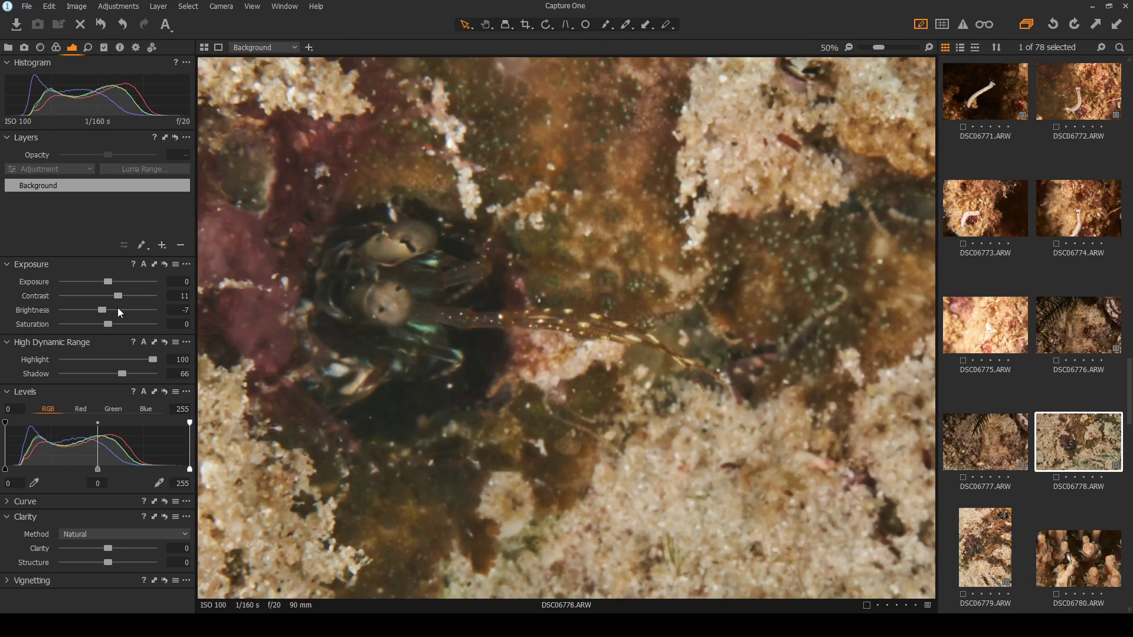
left_click(95, 48)
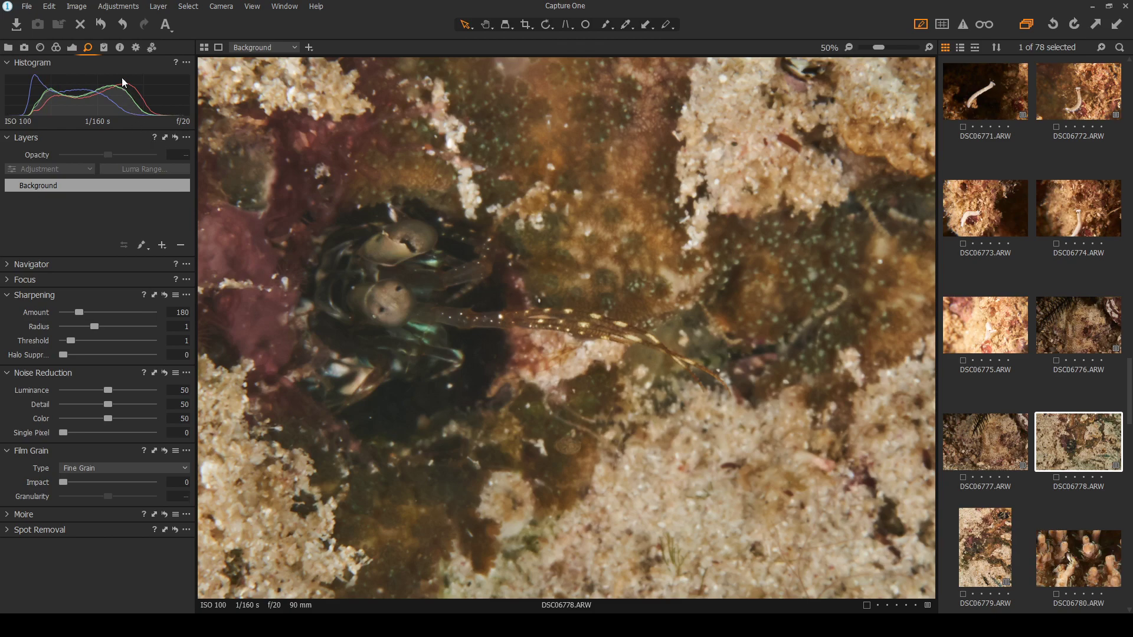
Undo the saturation change and set DSC06778 to exposure 0.58, contrast 13, brightness -10, shadow 57
left_click(72, 48)
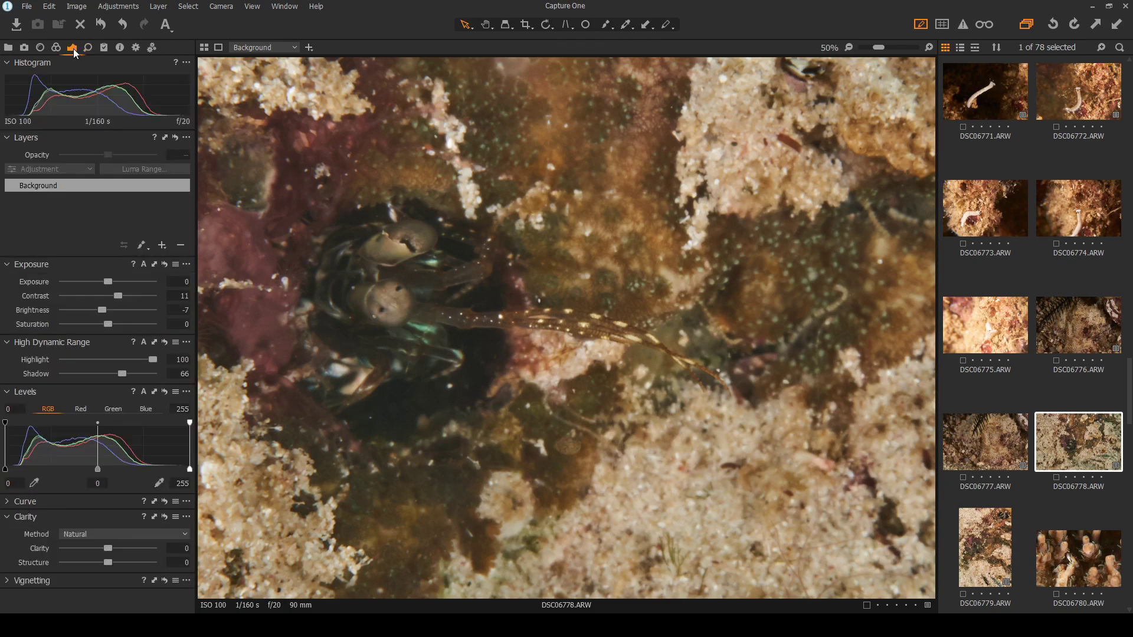
left_click_drag(118, 294, 109, 323)
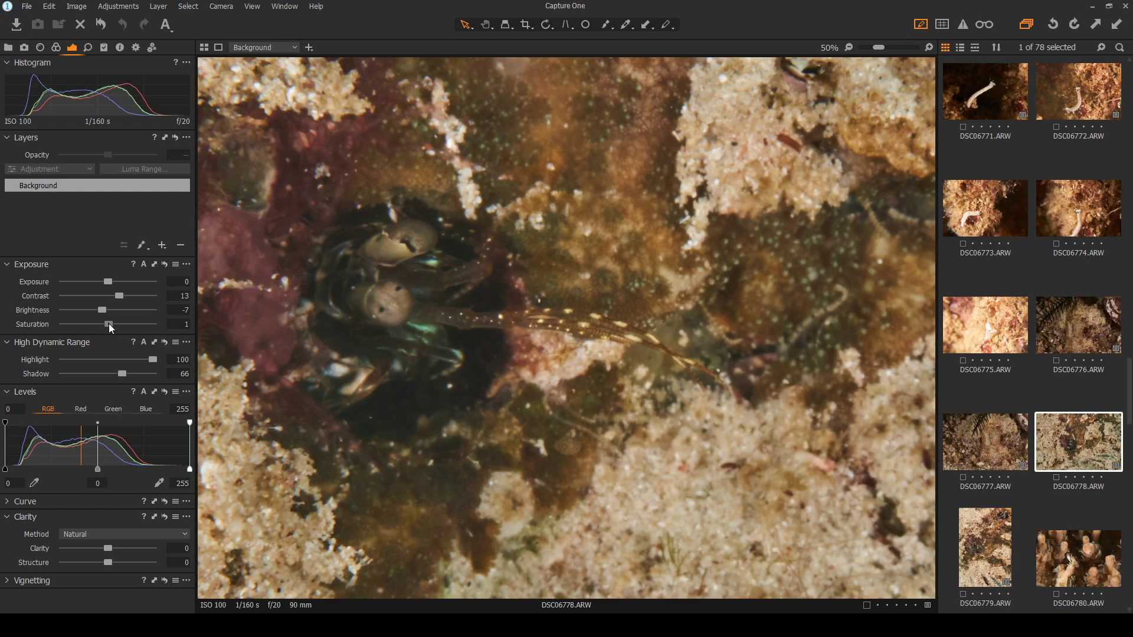
left_click(121, 23)
left_click_drag(106, 281, 101, 309)
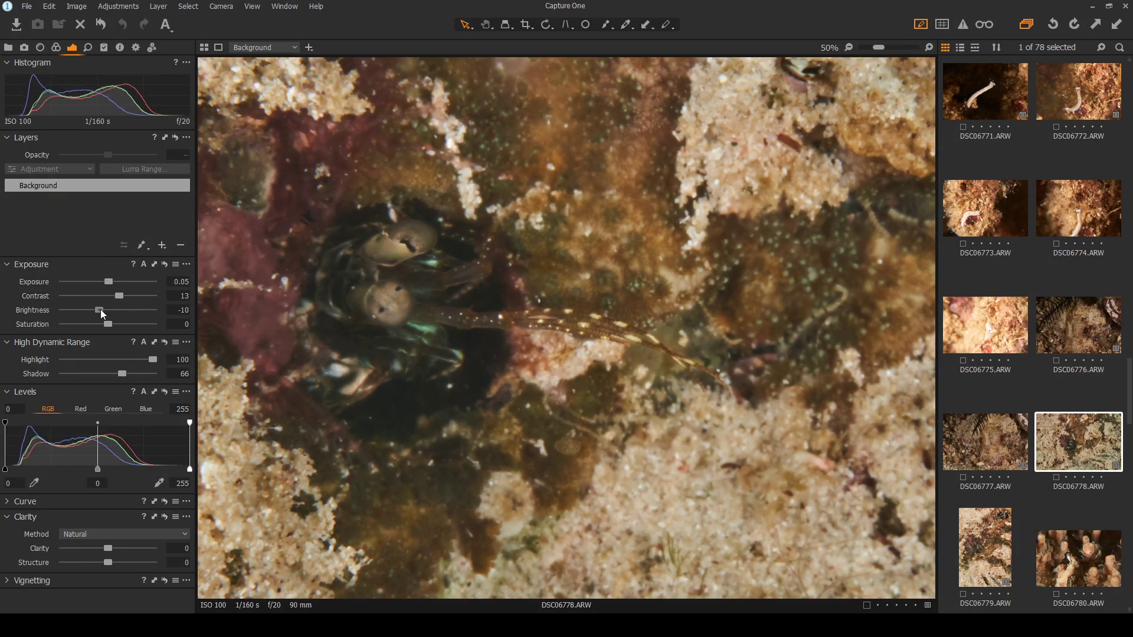
left_click_drag(120, 374, 113, 374)
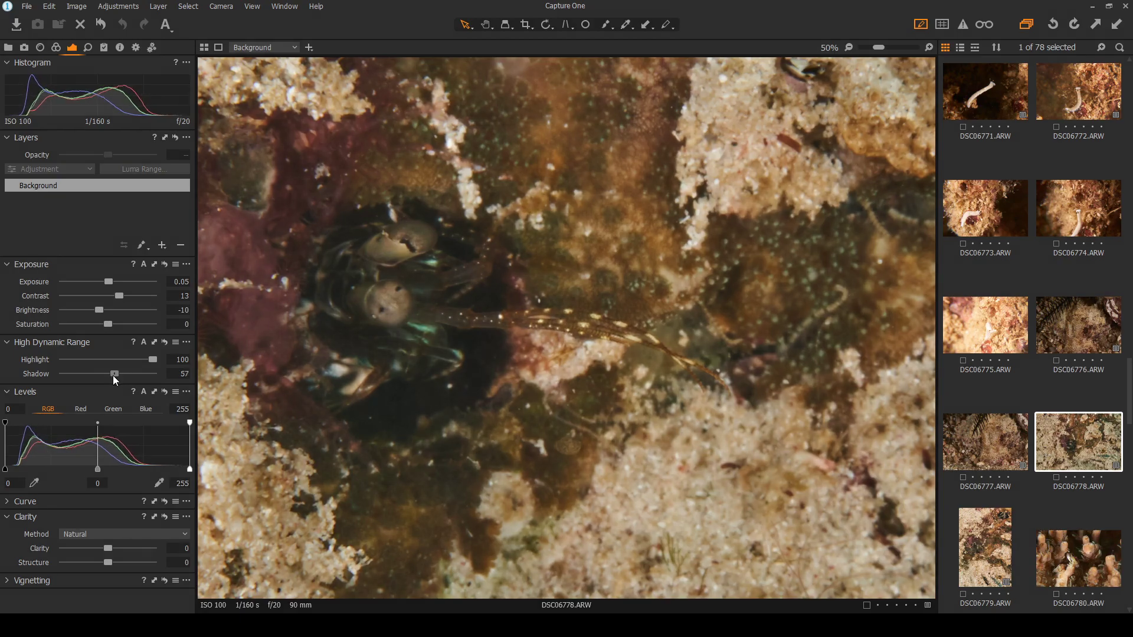
left_click_drag(109, 281, 115, 284)
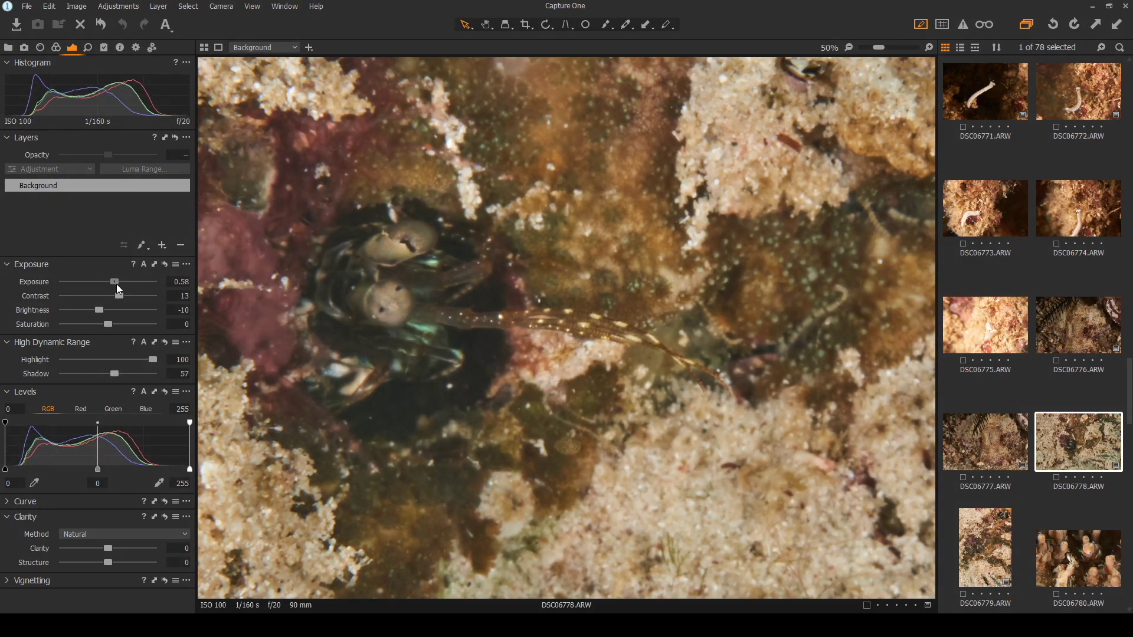
scroll(457, 321, "down", 2)
scroll(536, 370, "up", 1)
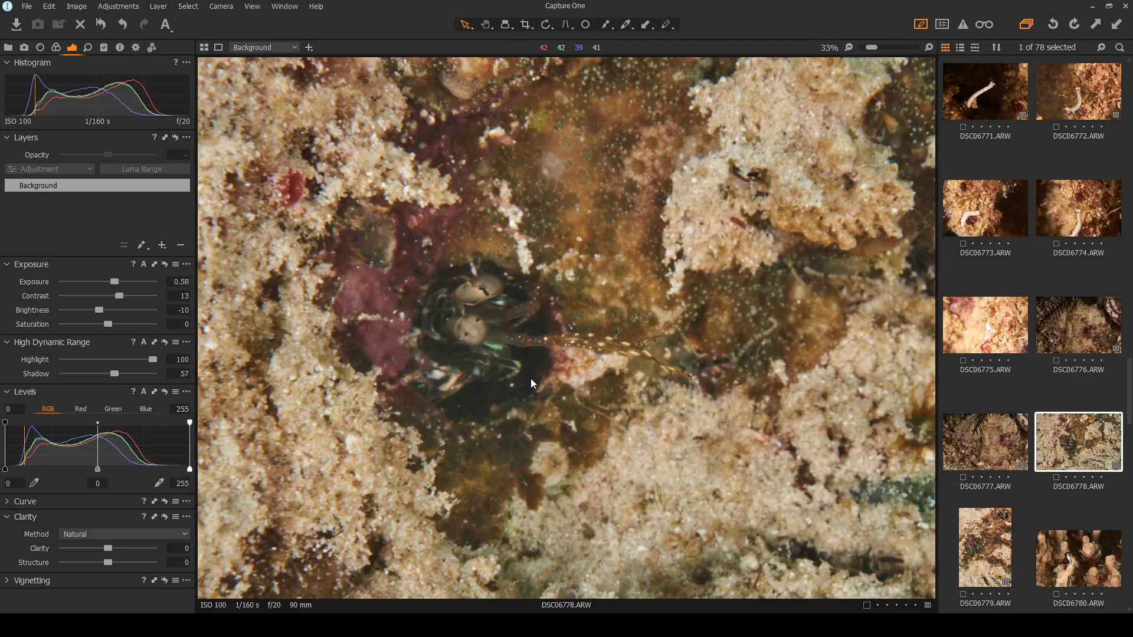
scroll(489, 382, "up", 1)
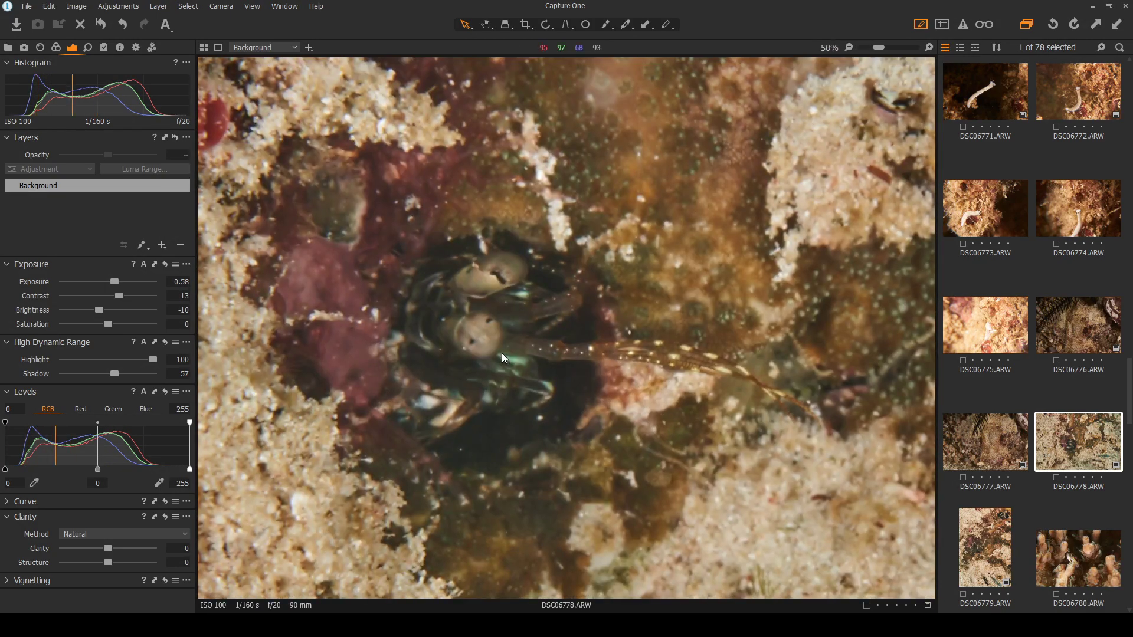
scroll(502, 357, "up", 1)
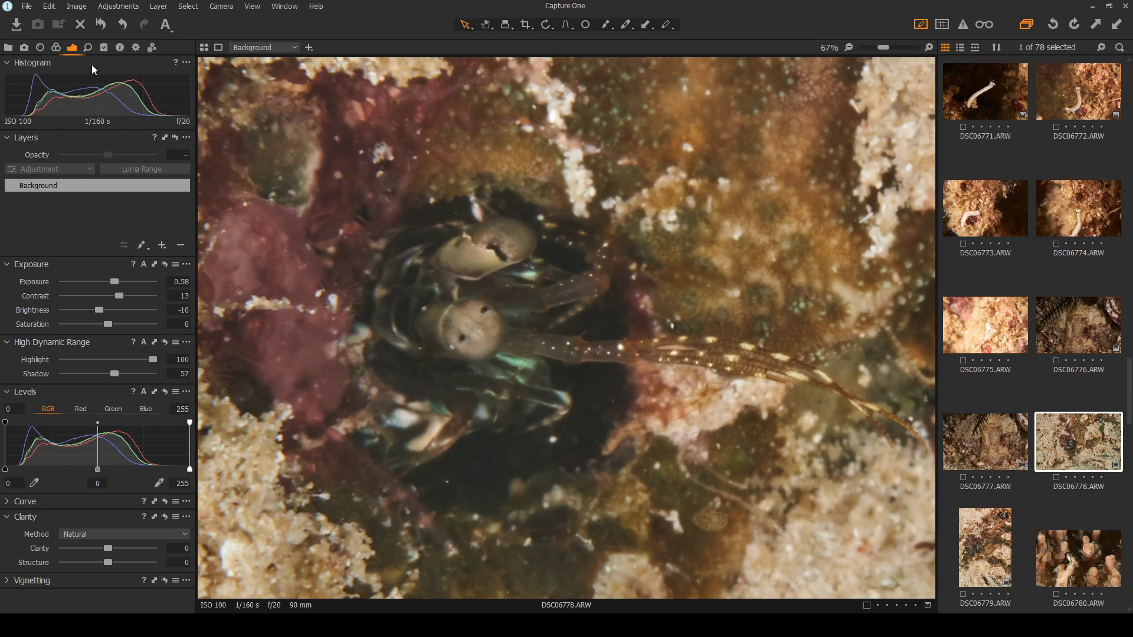
left_click(56, 47)
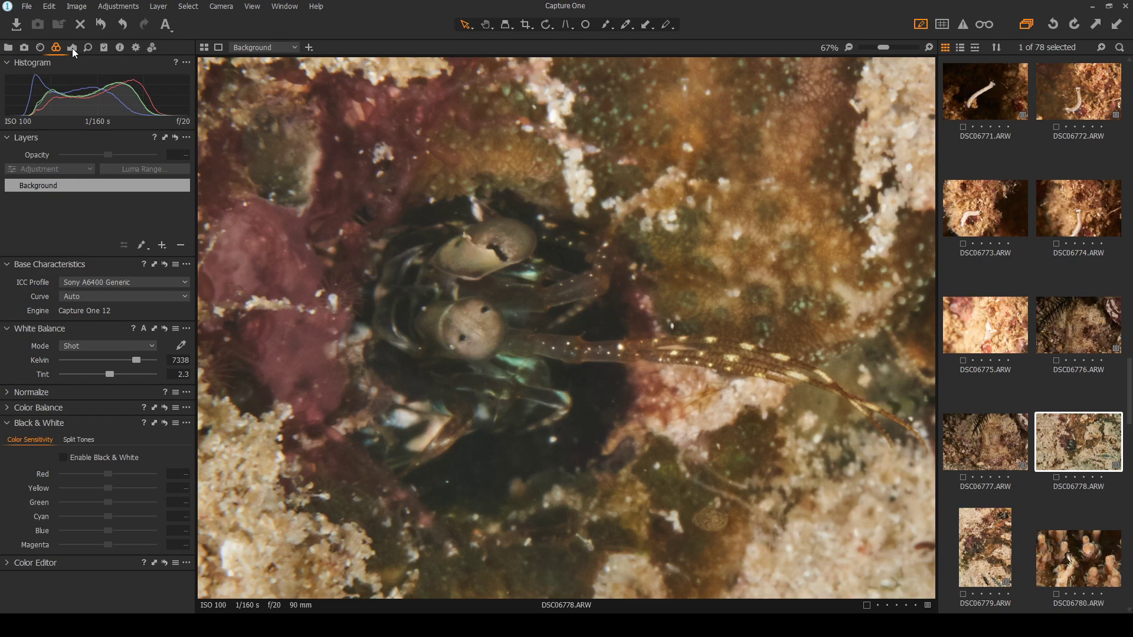
left_click(72, 49)
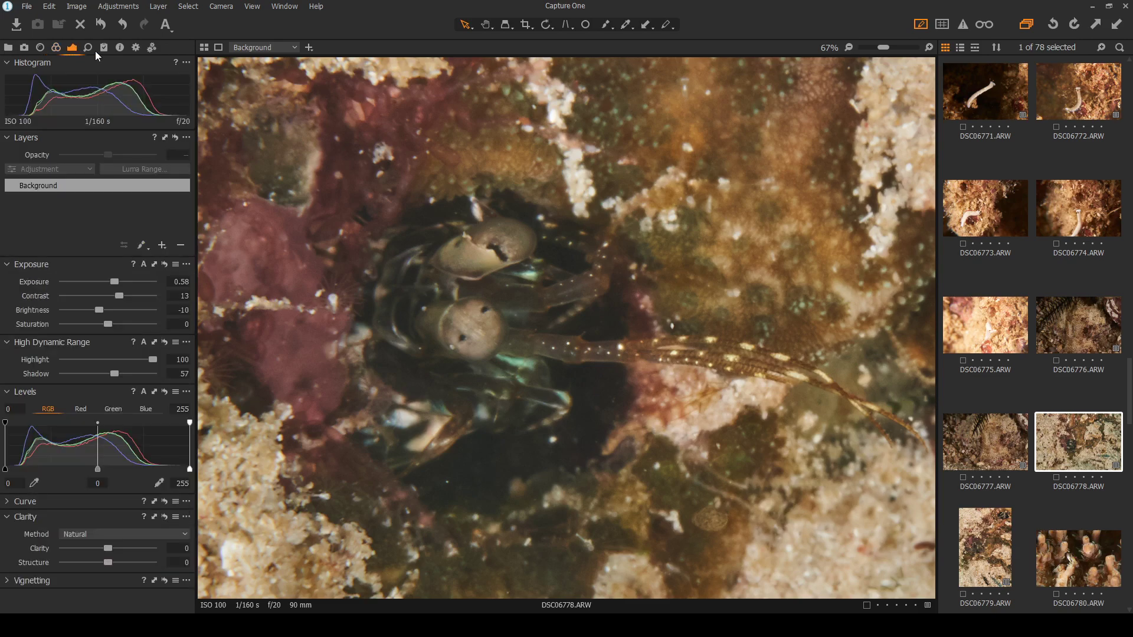
left_click(89, 49)
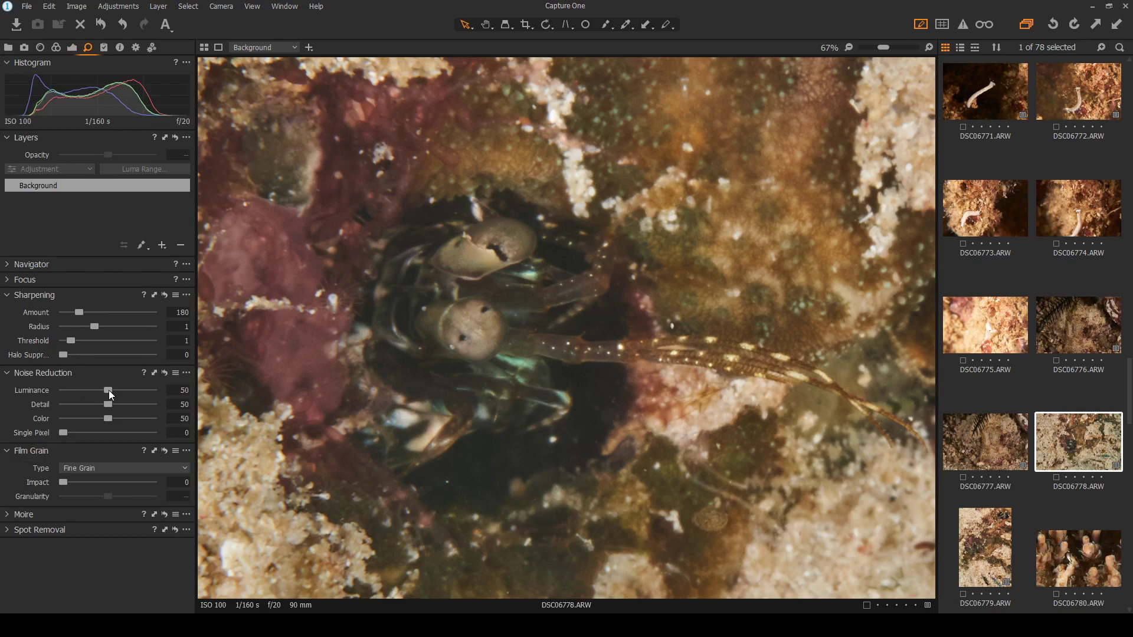
left_click_drag(108, 391, 154, 394)
left_click(166, 373)
mouse_move(63, 483)
left_mouse_down()
mouse_move(173, 482)
mouse_move(43, 484)
left_mouse_up()
left_click(72, 48)
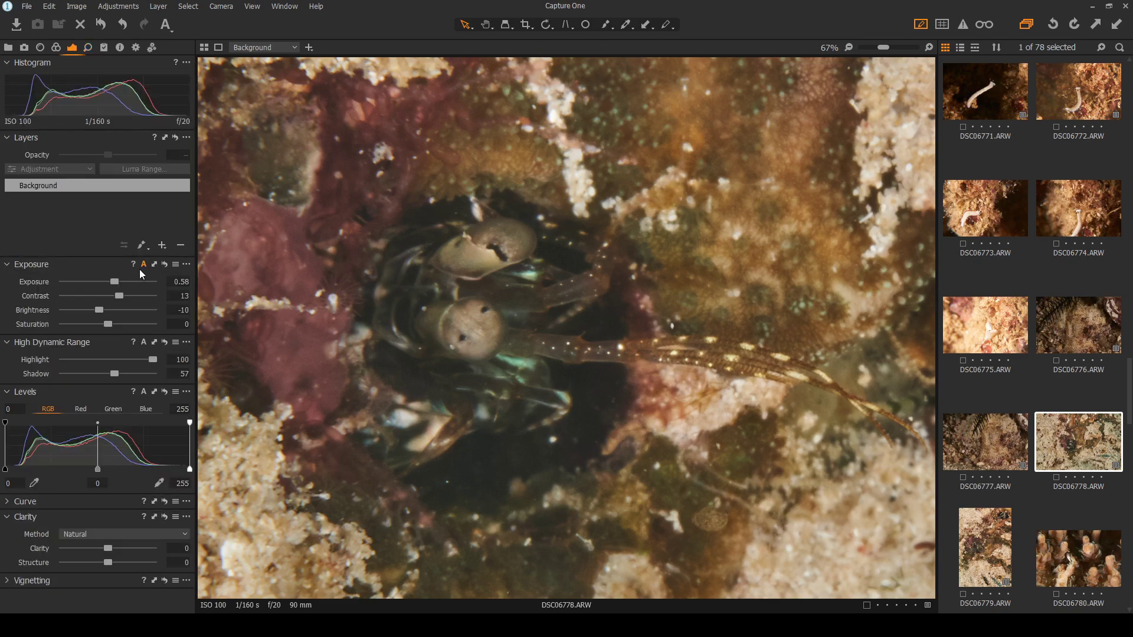
Lower DSC06778's exposure to -0.26 and brightness to -5
scroll(437, 383, "down", 4)
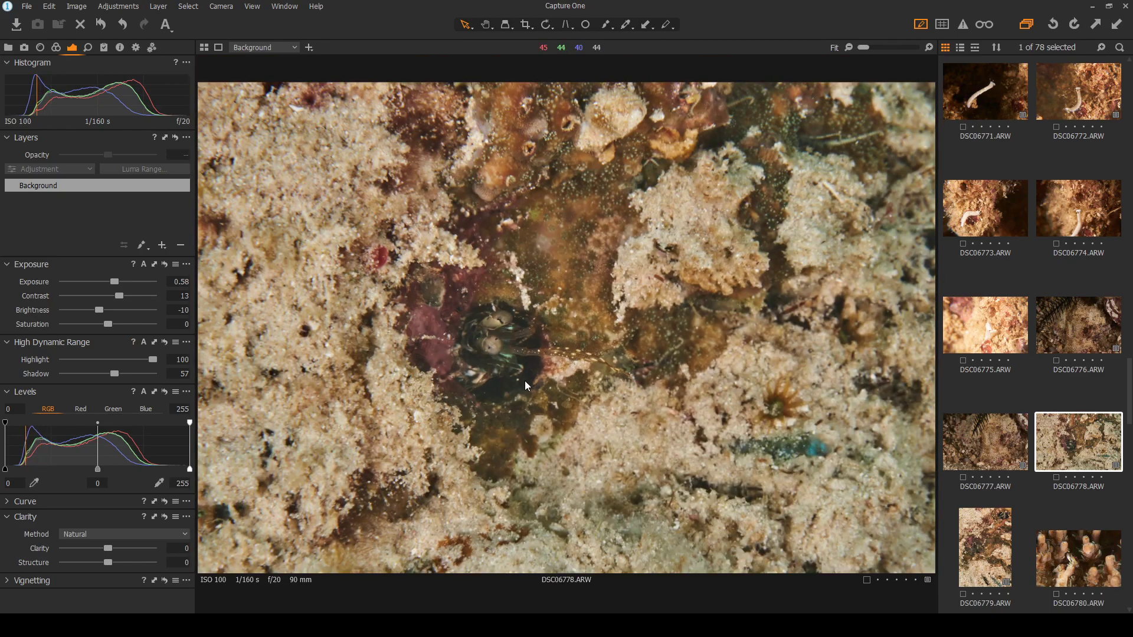
scroll(525, 380, "up", 1)
scroll(526, 382, "down", 1)
scroll(525, 380, "up", 2)
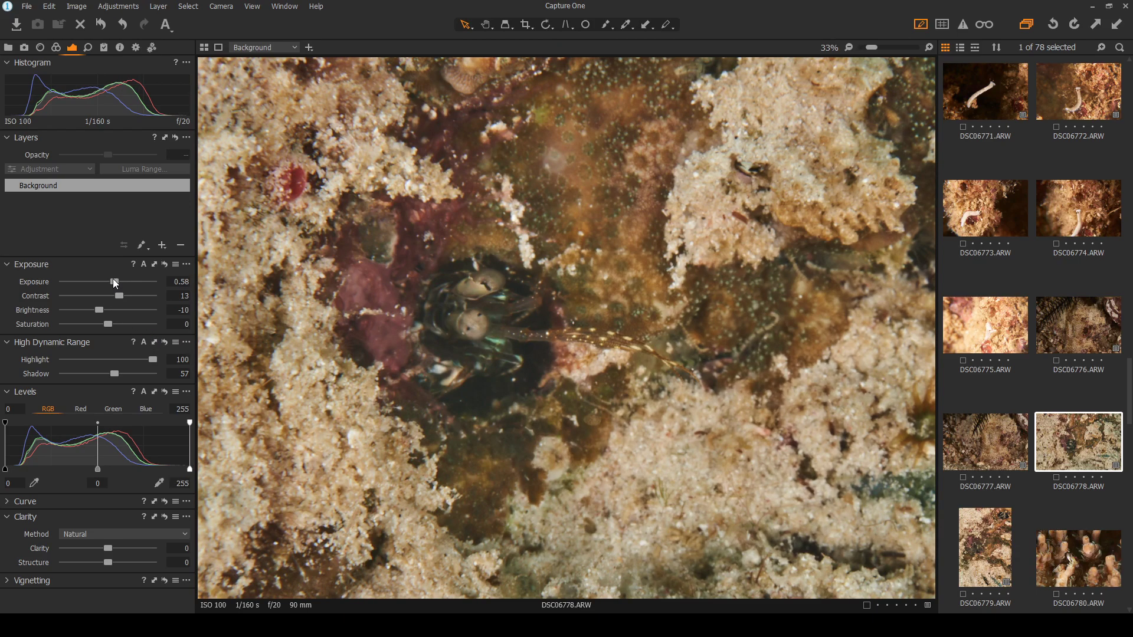
left_click_drag(114, 279, 102, 281)
scroll(413, 315, "down", 1)
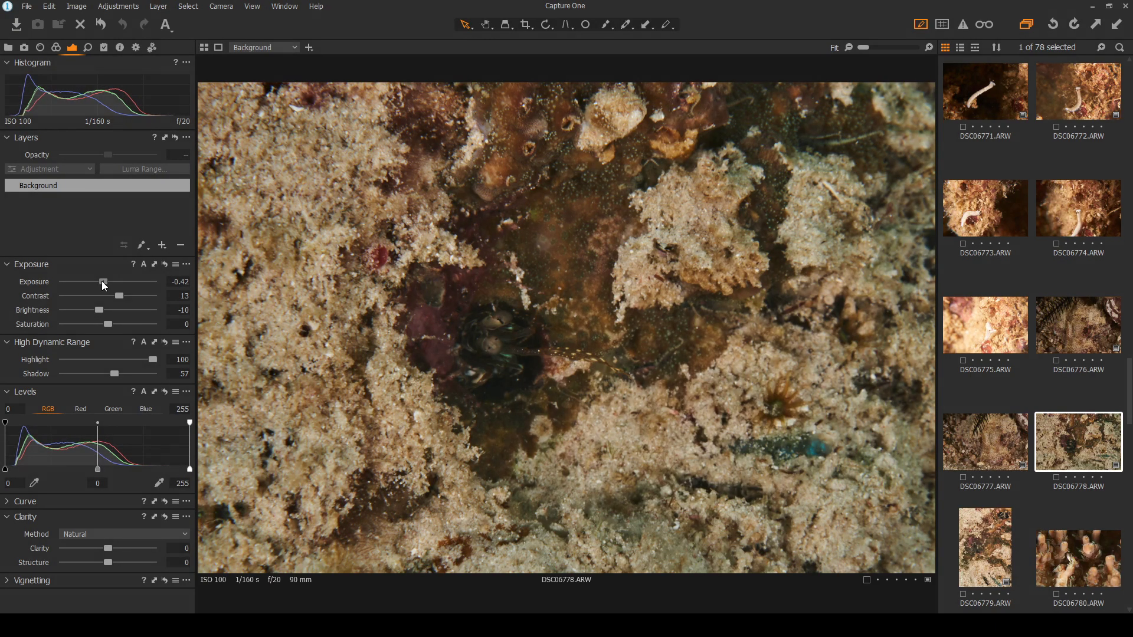
scroll(534, 373, "up", 2)
scroll(397, 324, "up", 1)
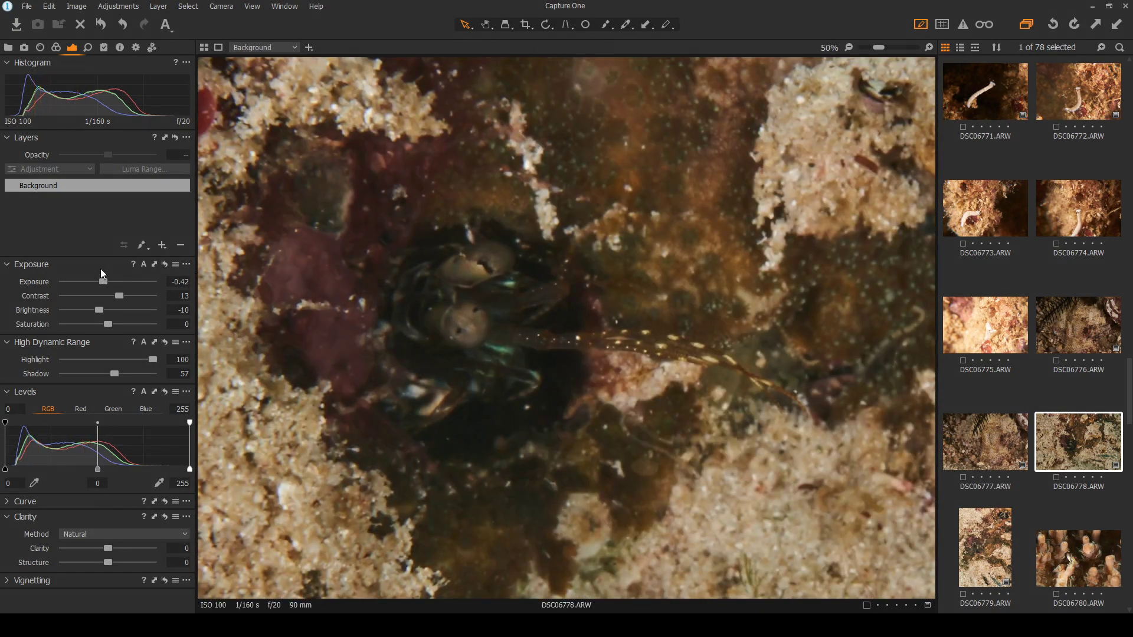
left_click_drag(100, 310, 106, 283)
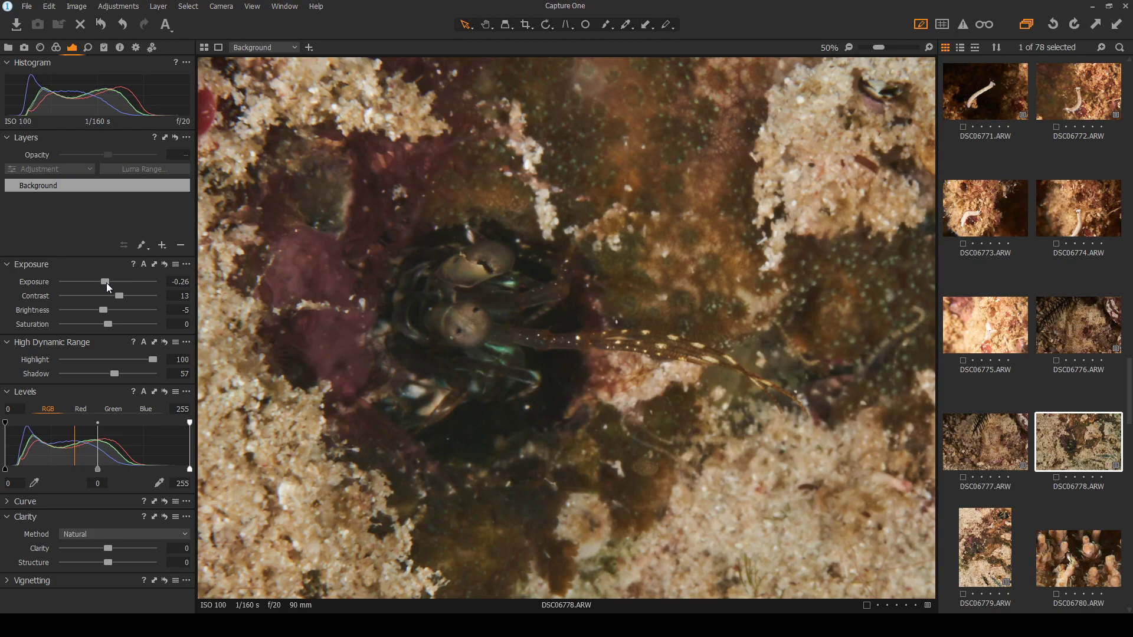
Open up the shadows to 86, checking the shrimp at Fit and 50% zoom
double_click(500, 320)
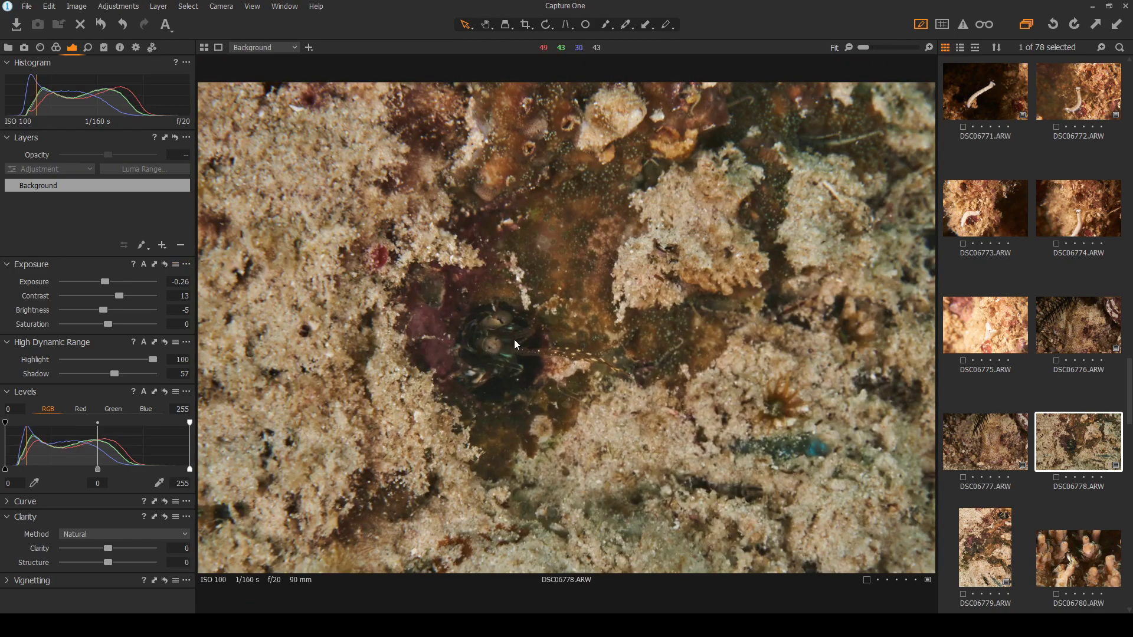
double_click(514, 339)
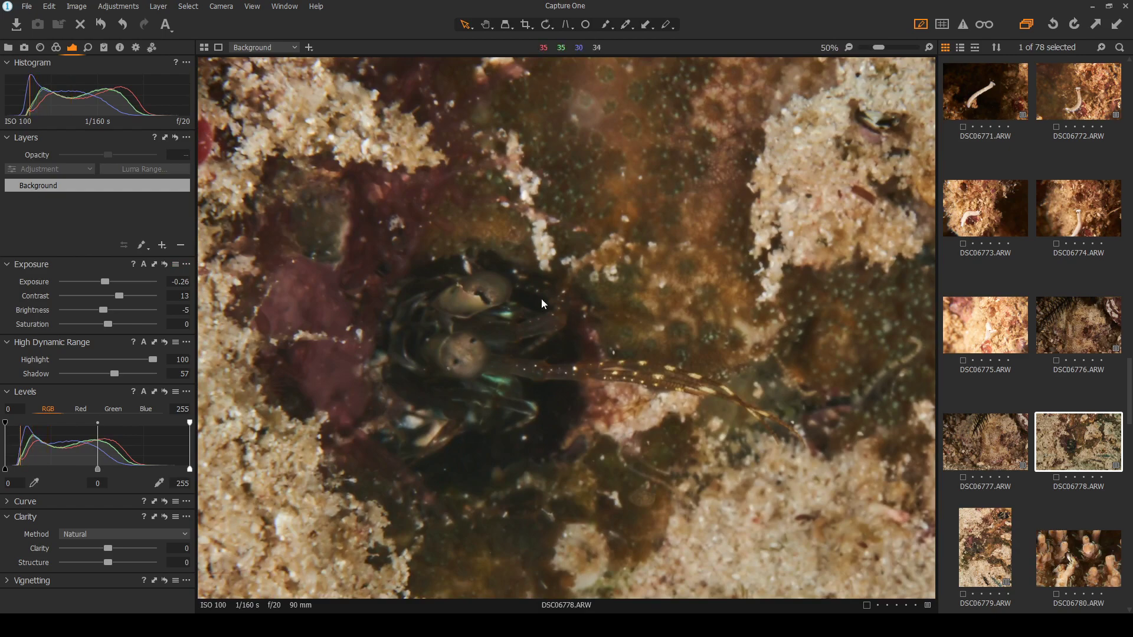
left_click_drag(113, 373, 139, 369)
double_click(536, 405)
scroll(536, 405, "up", 1)
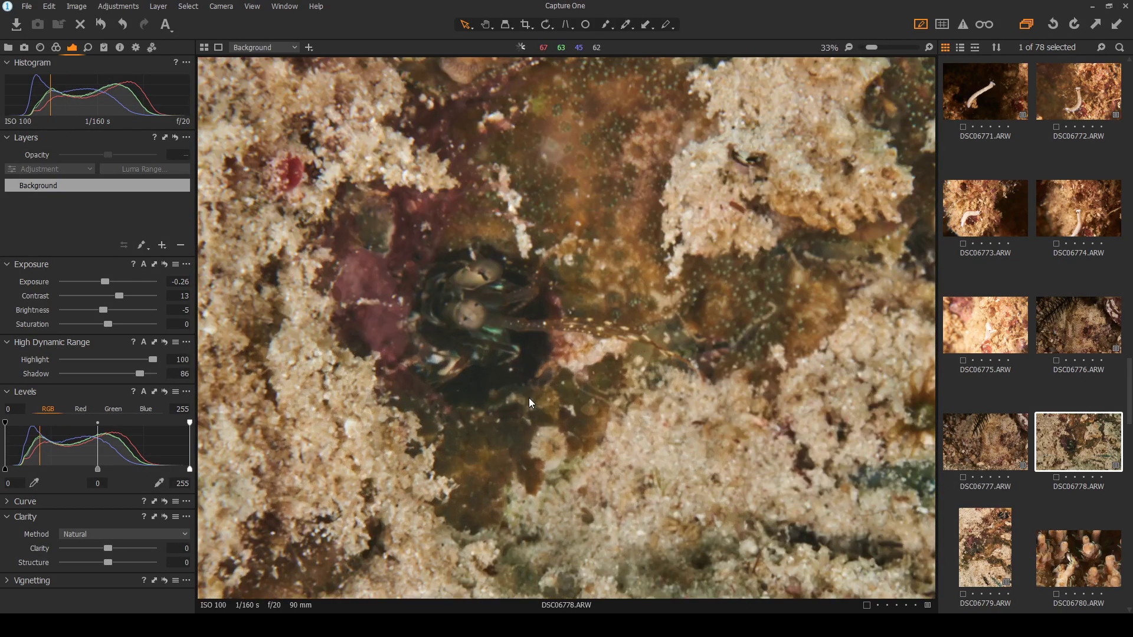
scroll(477, 322, "up", 2)
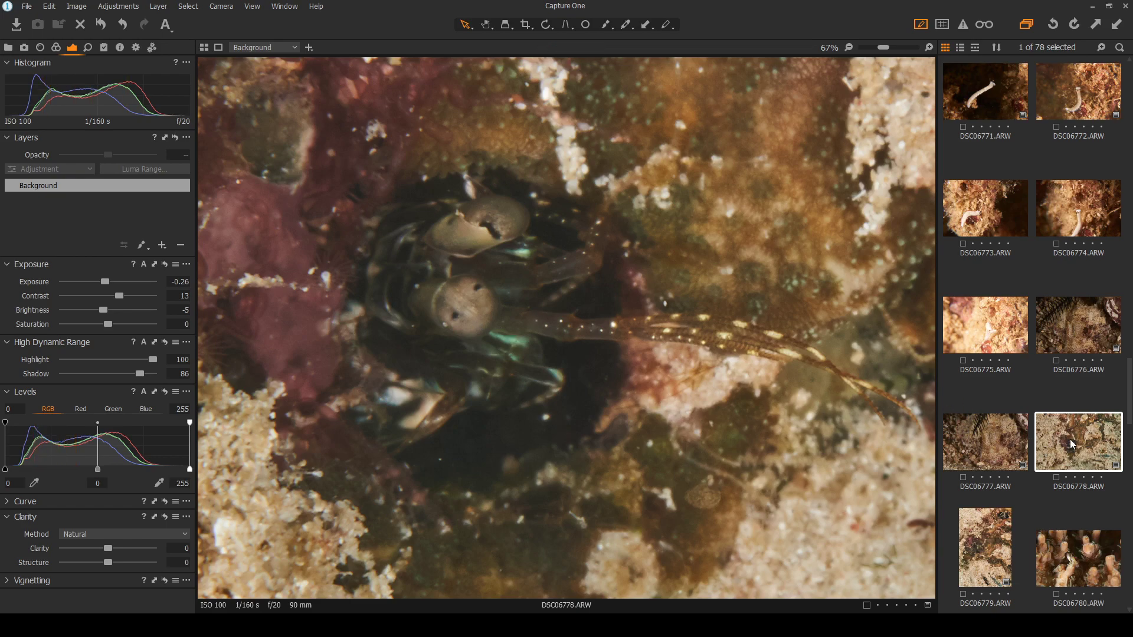
left_click(968, 557)
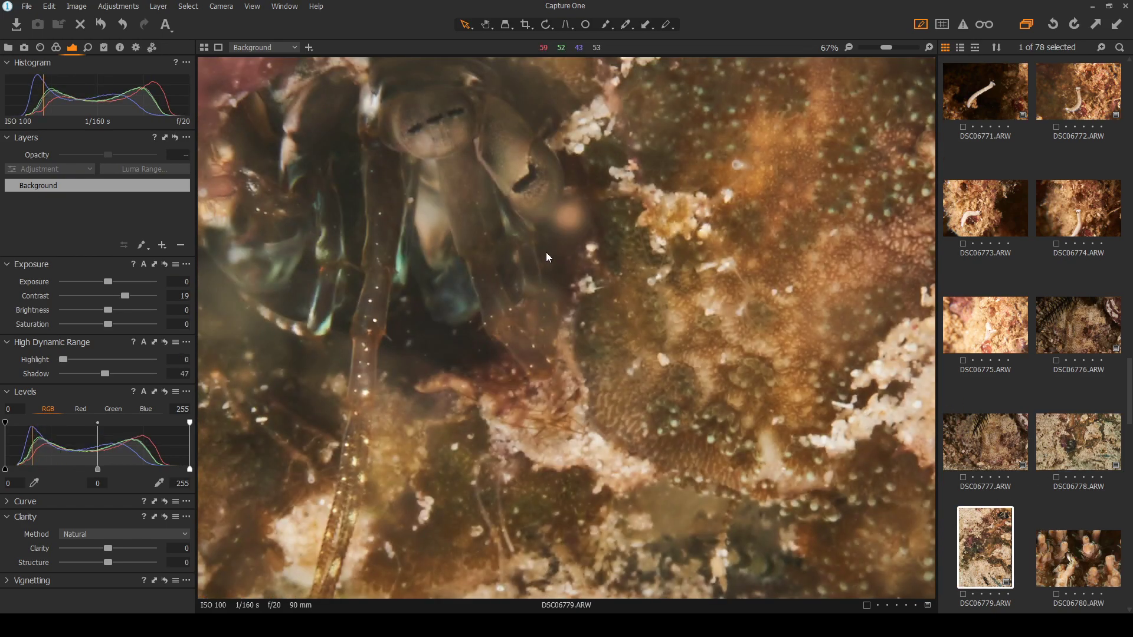
scroll(546, 252, "down", 1)
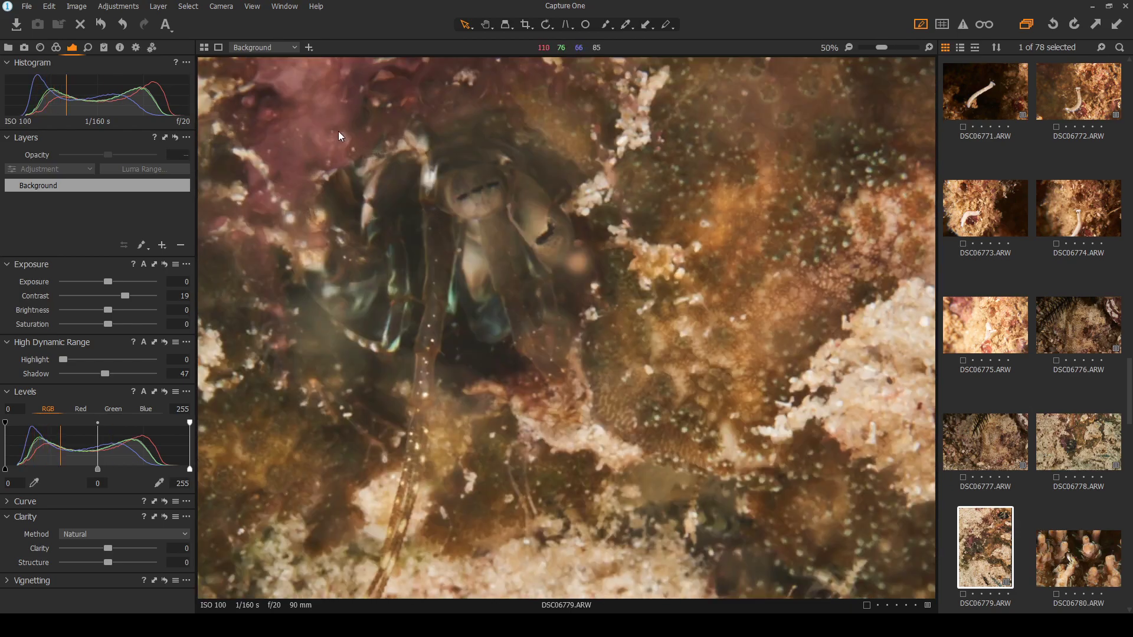
left_click(1062, 438)
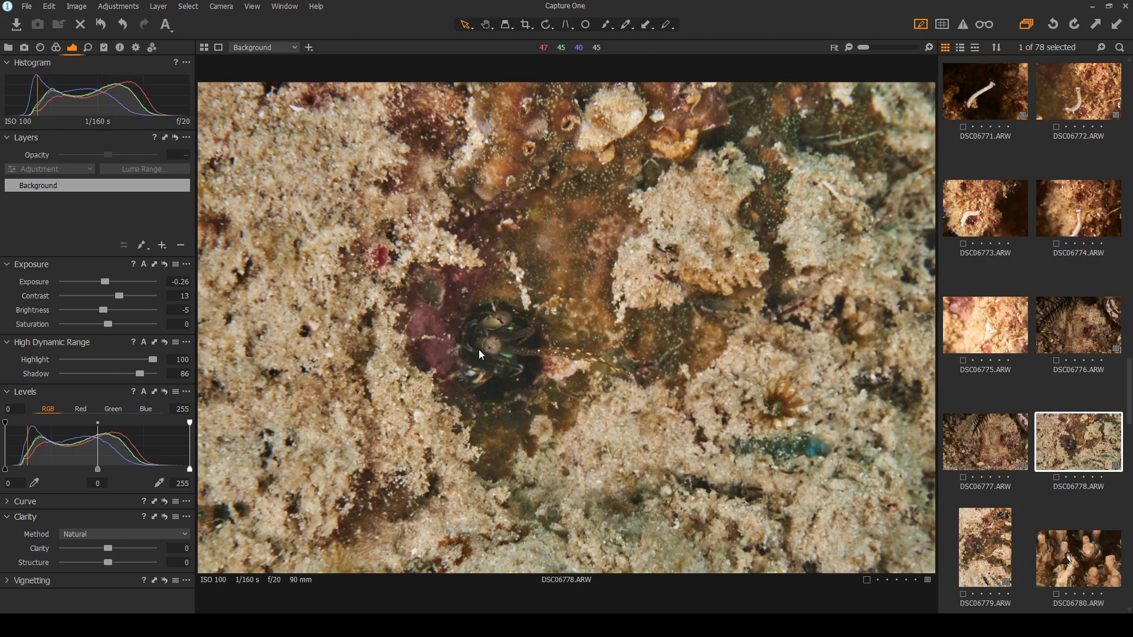
scroll(508, 345, "up", 2)
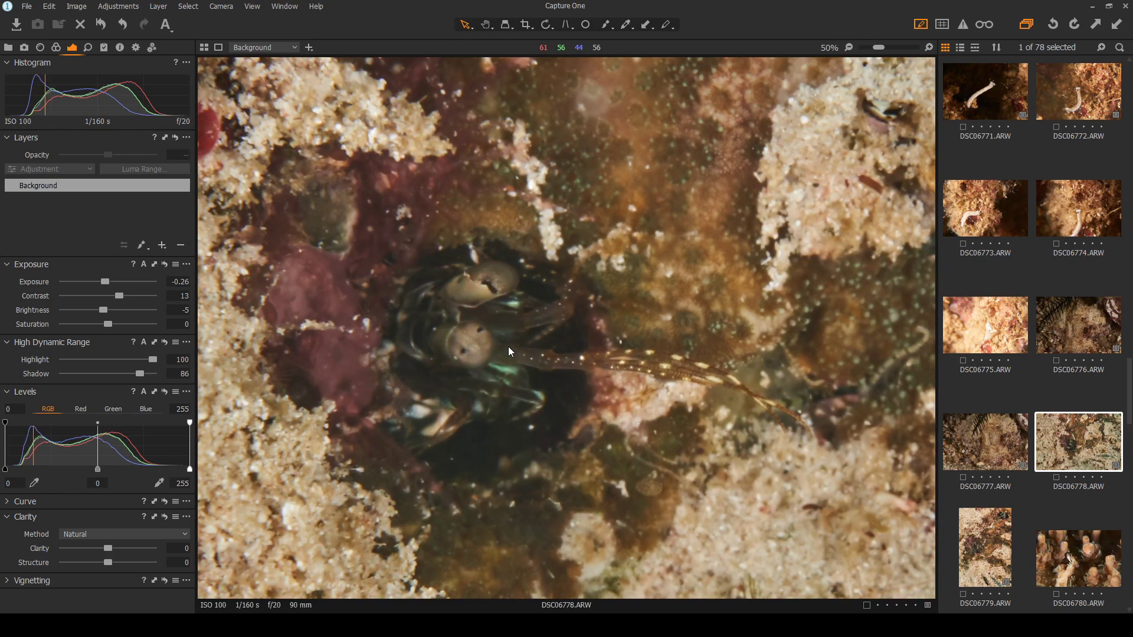
scroll(508, 346, "up", 1)
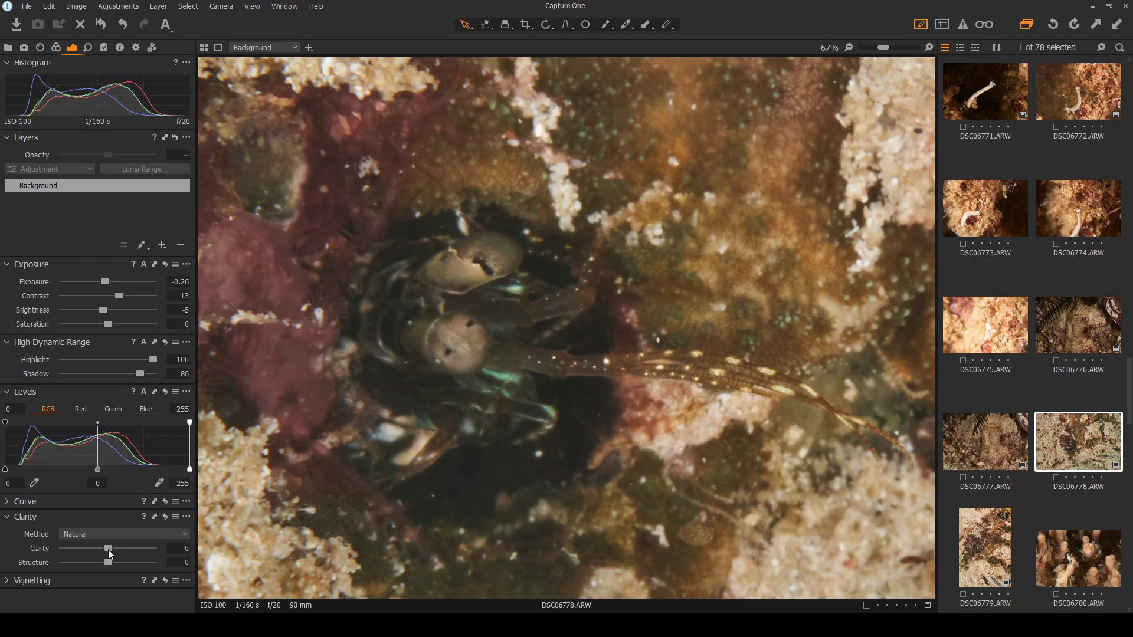
Try different Clarity values on DSC06778, settling on clarity 28
left_click_drag(109, 549, 69, 565)
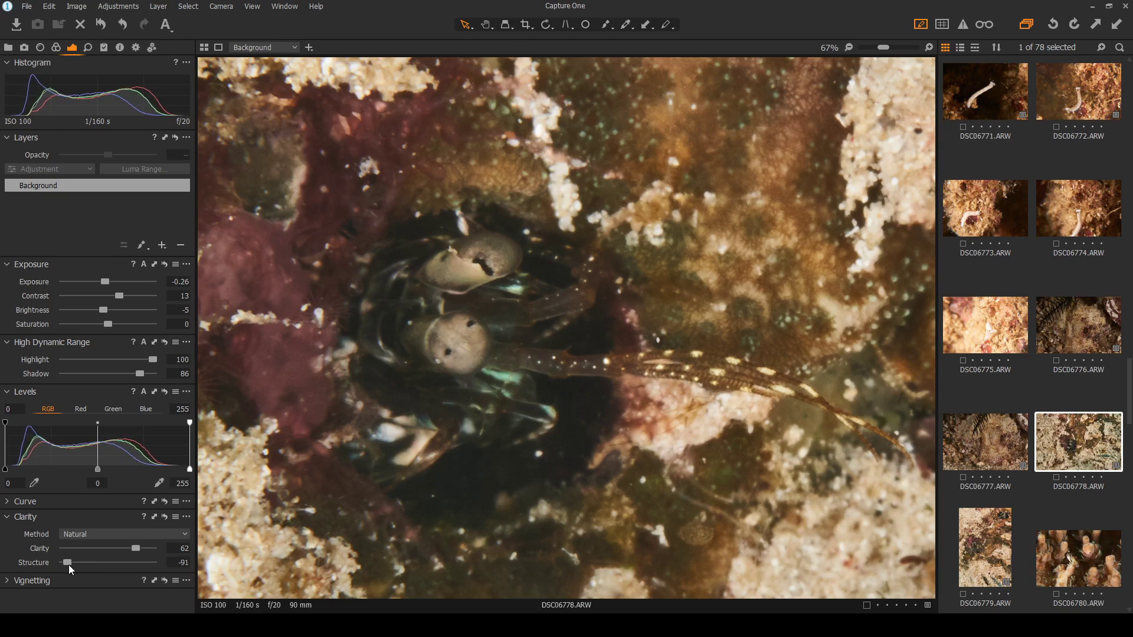
left_click(164, 517)
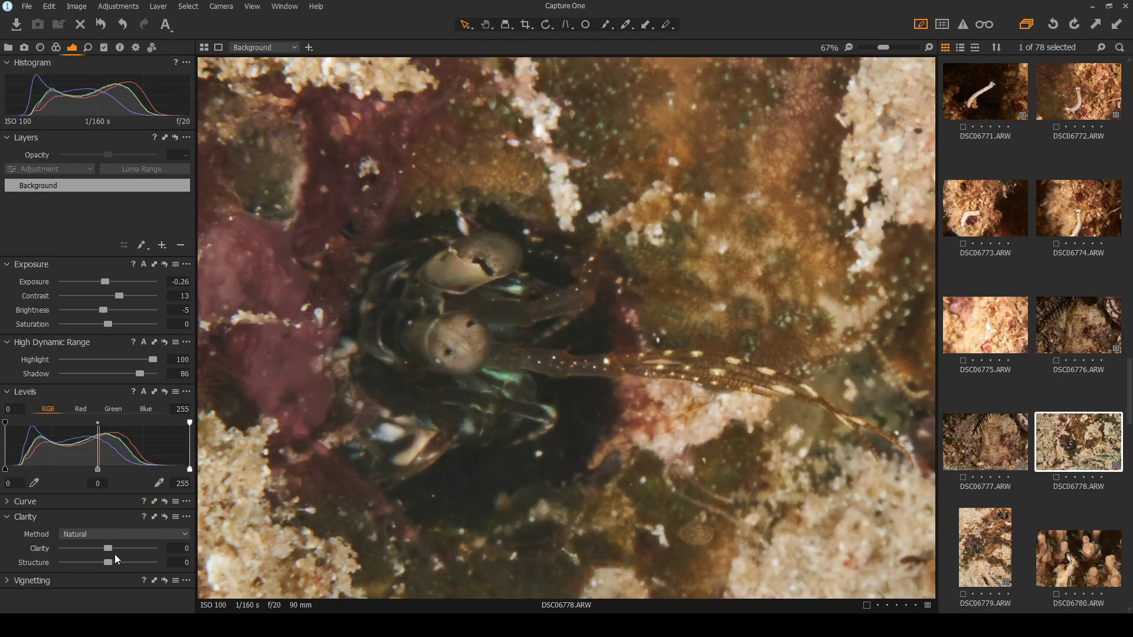
left_click_drag(108, 549, 164, 550)
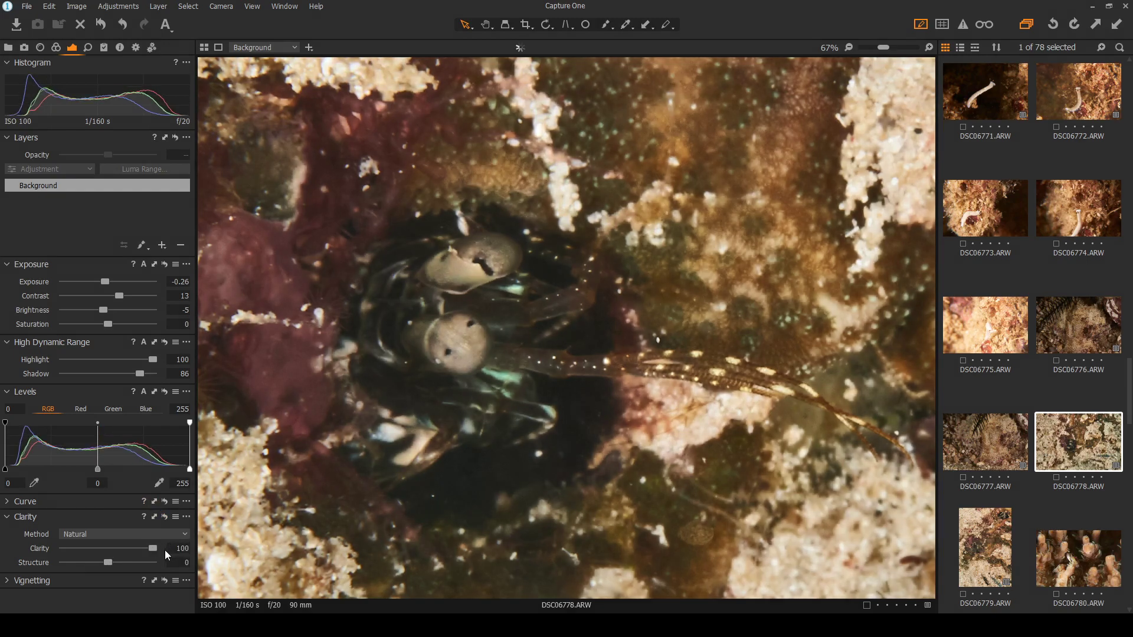
scroll(494, 451, "down", 5)
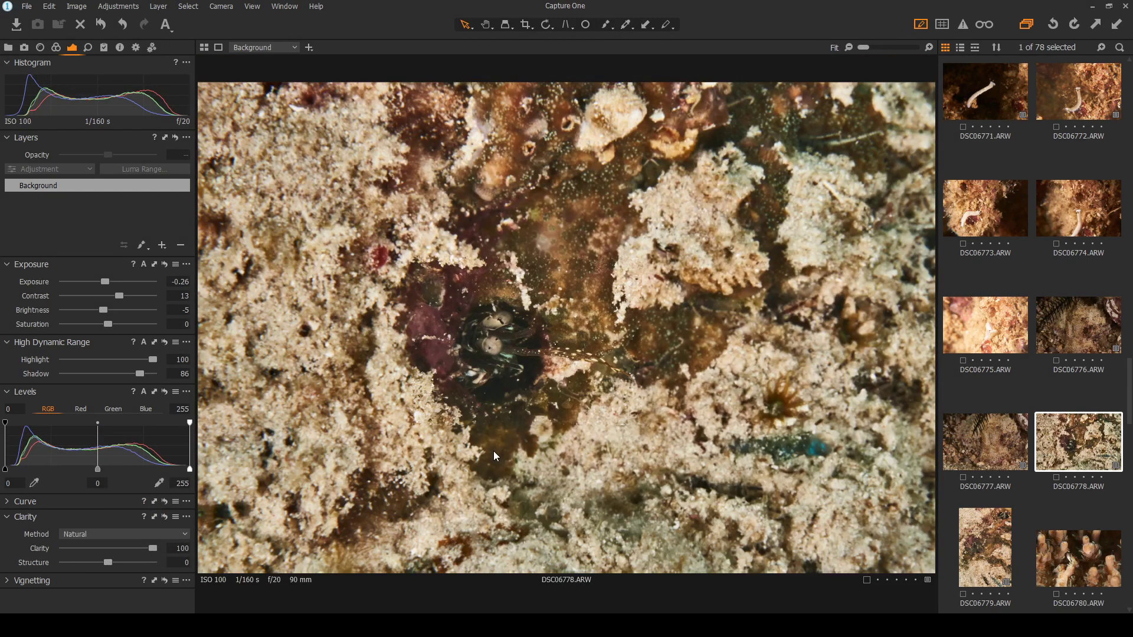
left_click(167, 517)
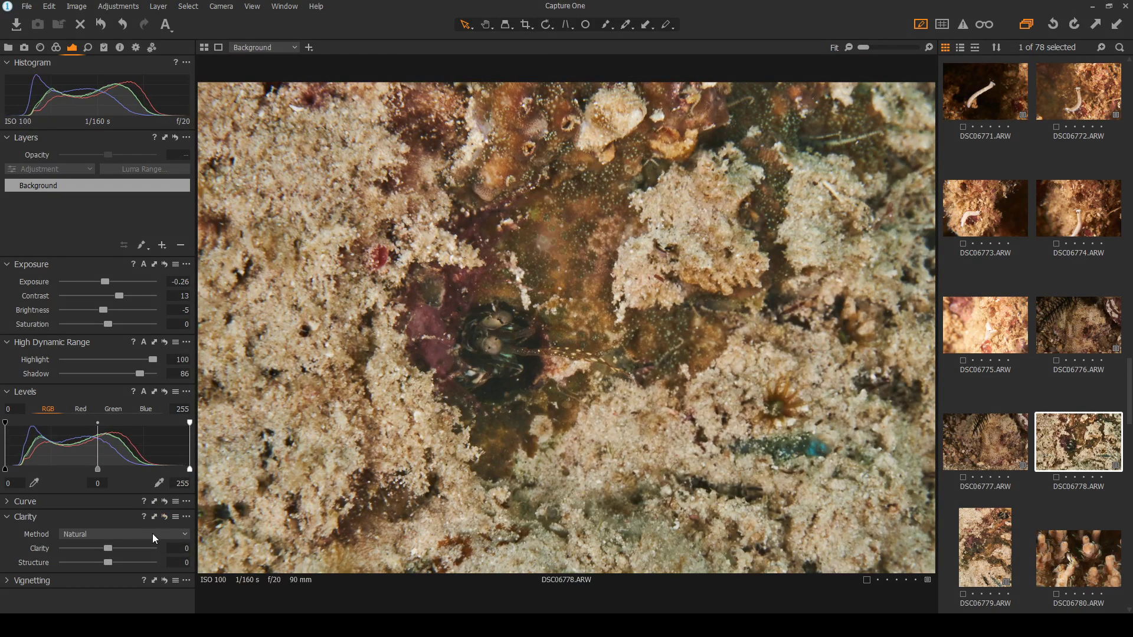
left_click_drag(115, 547, 122, 546)
double_click(118, 547)
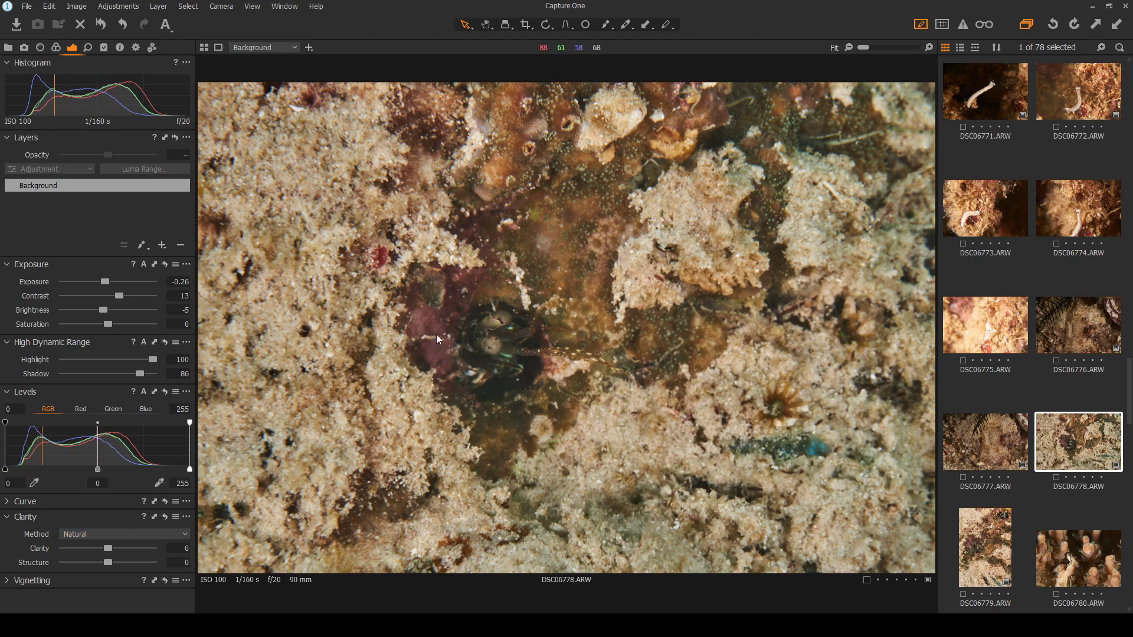
scroll(447, 359, "up", 3)
scroll(562, 368, "up", 1)
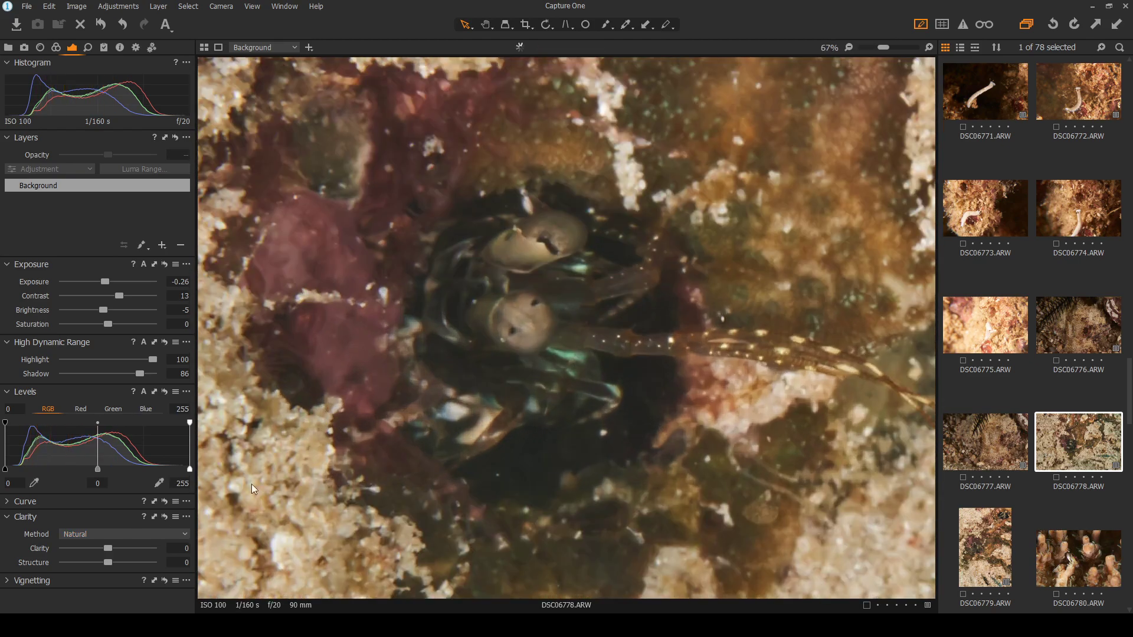
left_click_drag(111, 546, 122, 543)
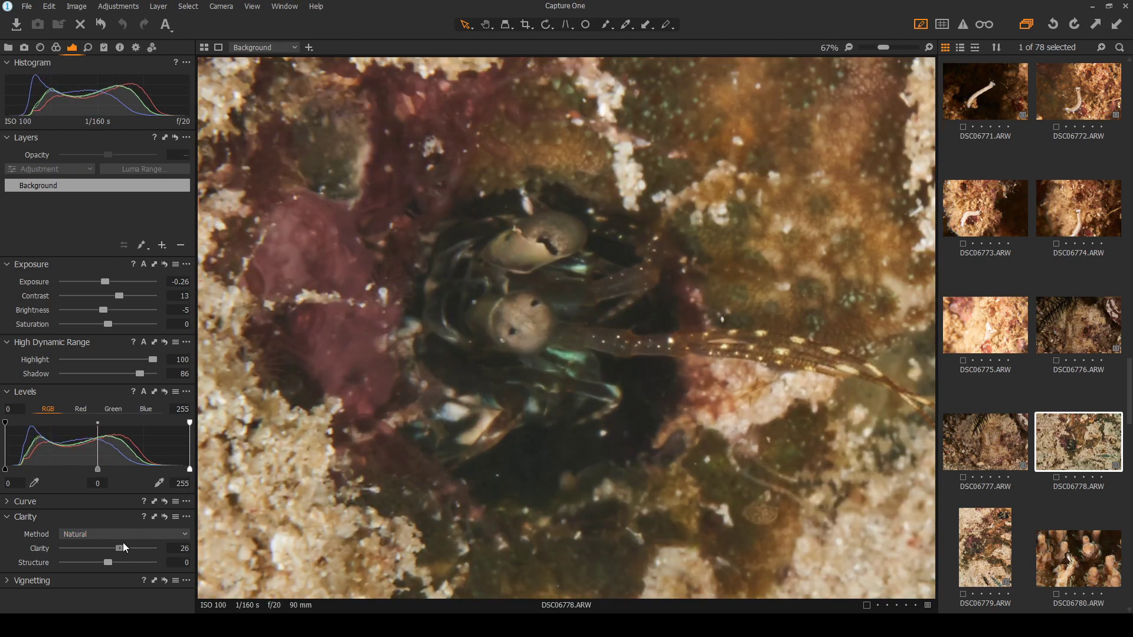
scroll(647, 370, "down", 2)
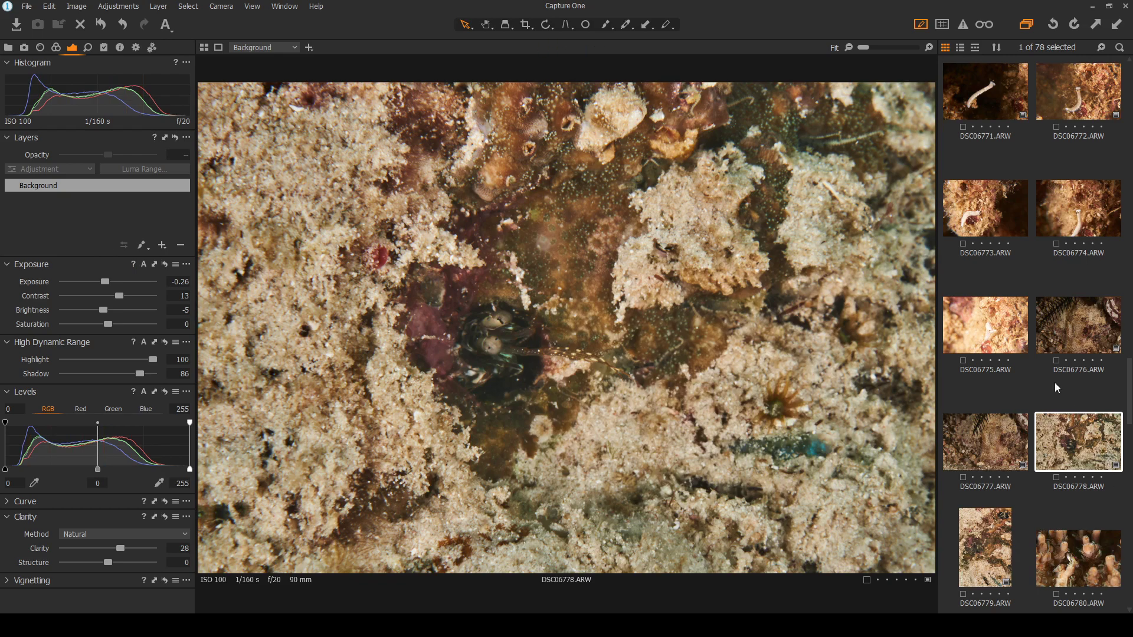
Create a new unedited variant of DSC06778 and switch between it and the edited one
key("F2")
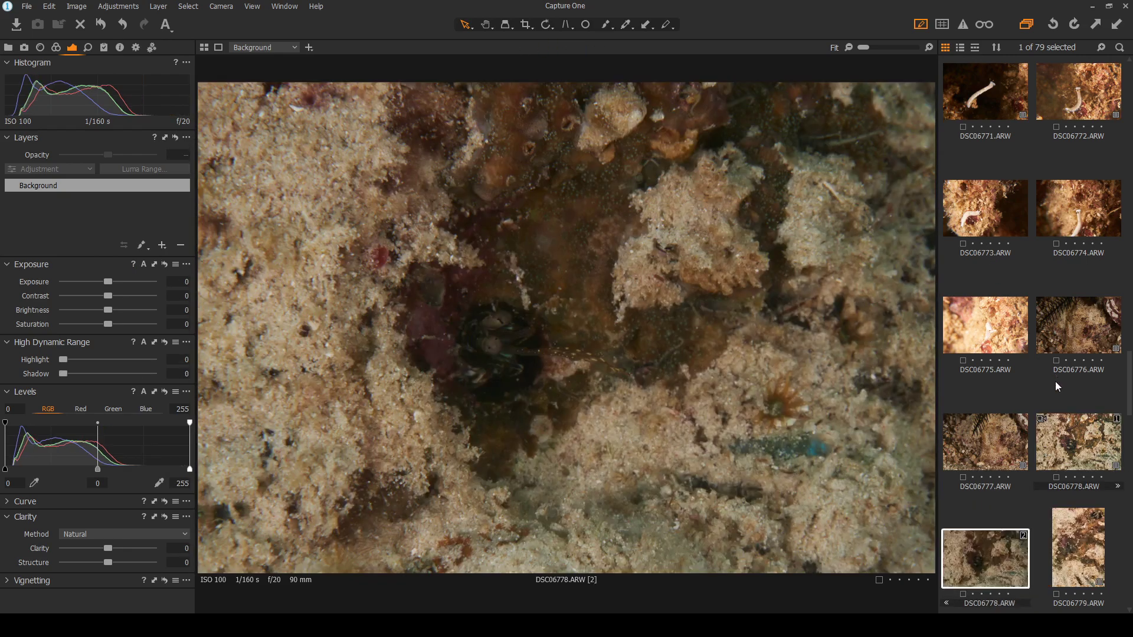
left_click(1078, 448)
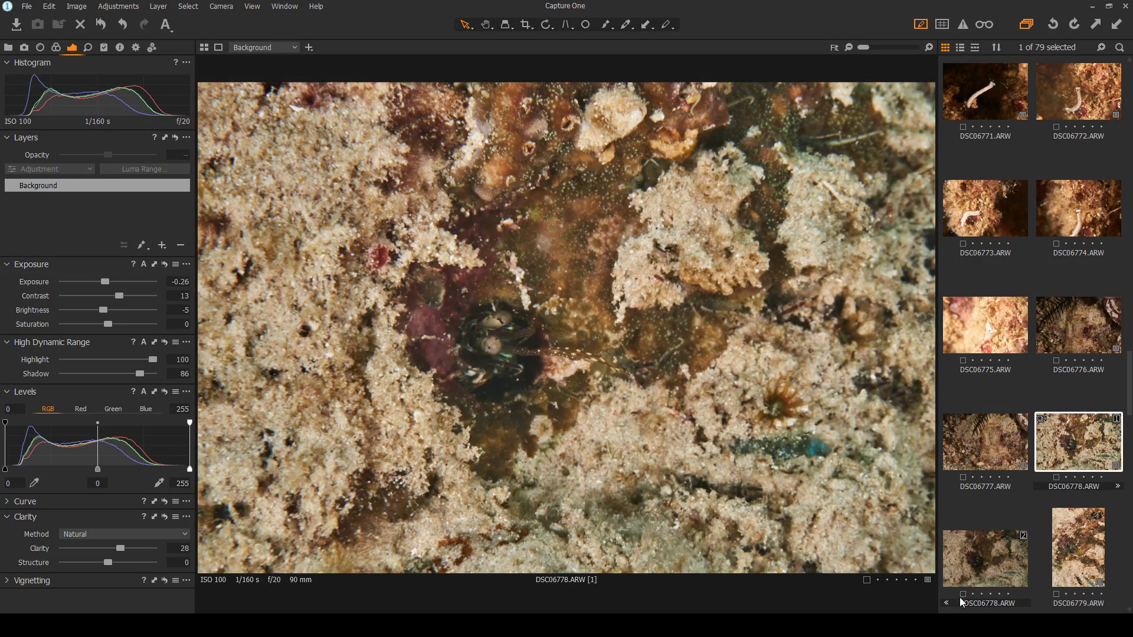
left_click(986, 564)
left_click(1075, 439)
left_click(991, 562)
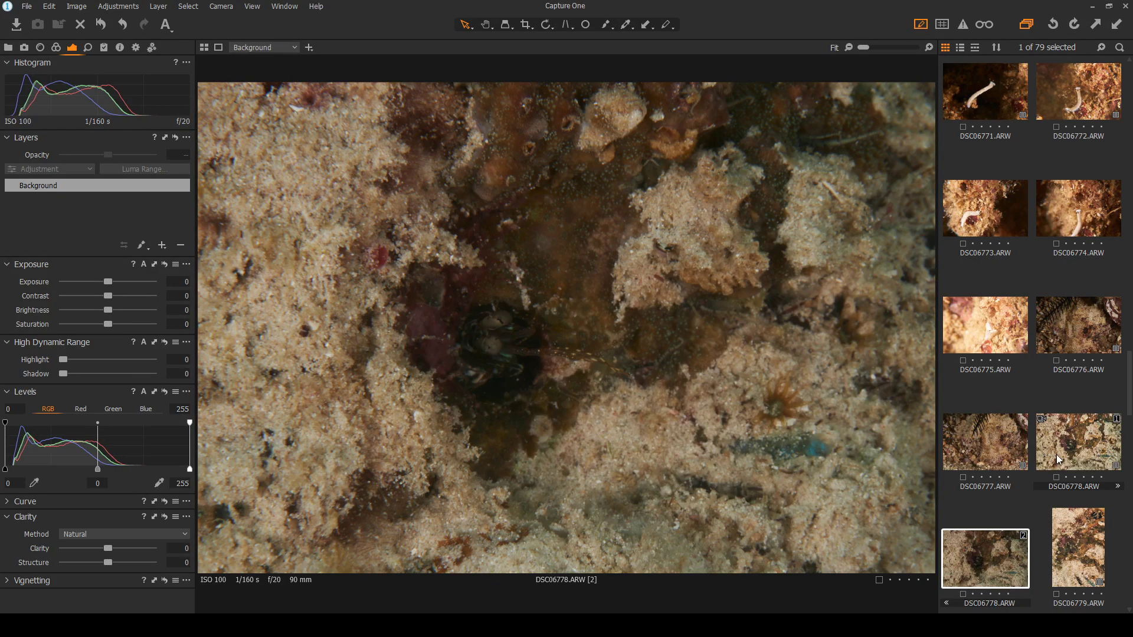
left_click(1073, 441)
left_click(981, 562)
left_click(1073, 452)
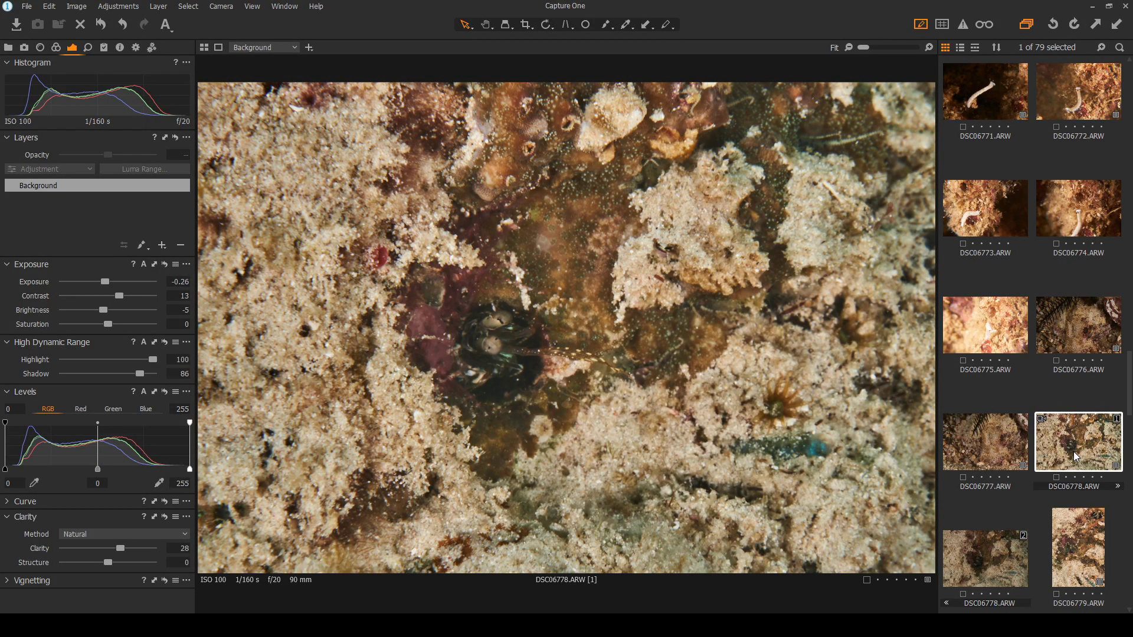
Keep comparing the edited [1] and unedited [2] variants, ending on the unedited one
scroll(486, 349, "up", 3)
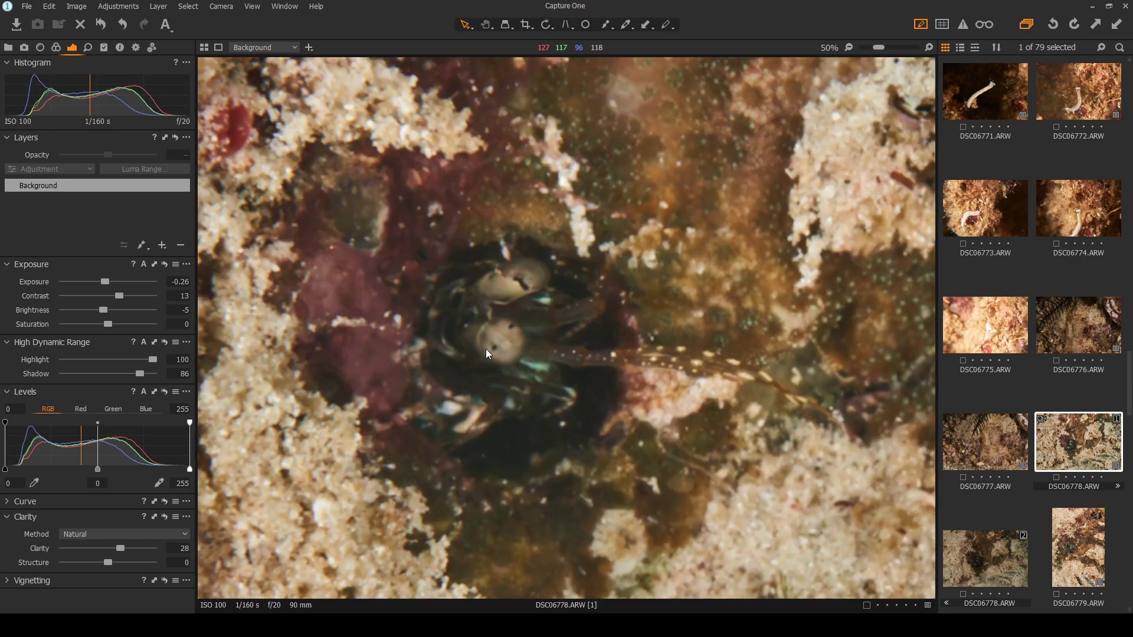
left_click(999, 558)
scroll(505, 300, "up", 1)
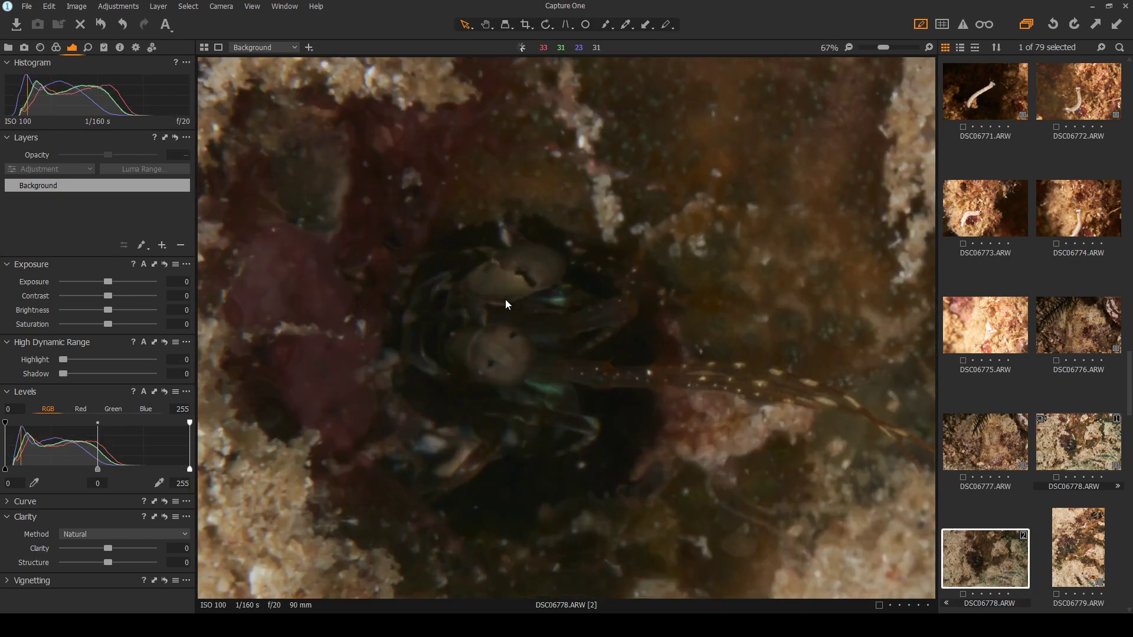
left_click(1087, 450)
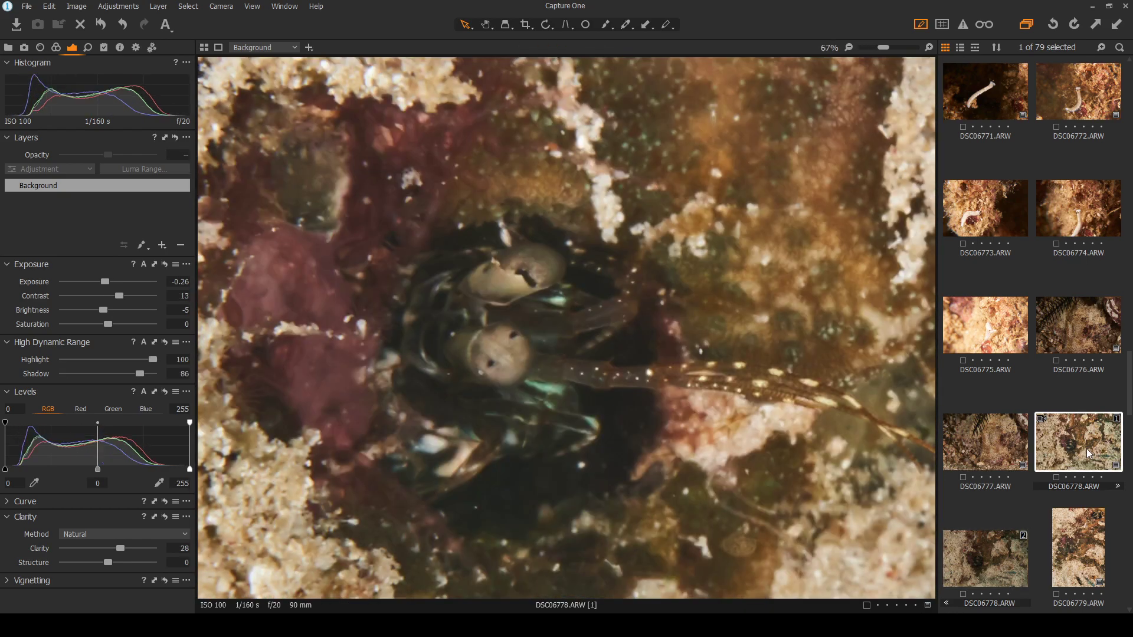
left_click(970, 572)
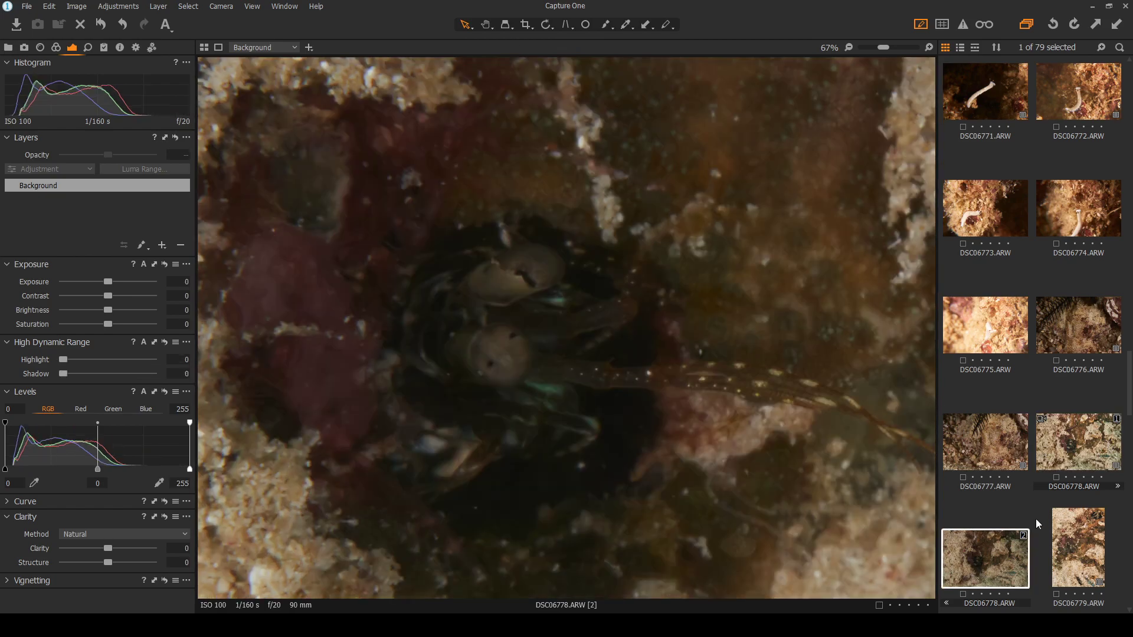
left_click(1071, 442)
left_click(976, 557)
scroll(657, 438, "down", 1)
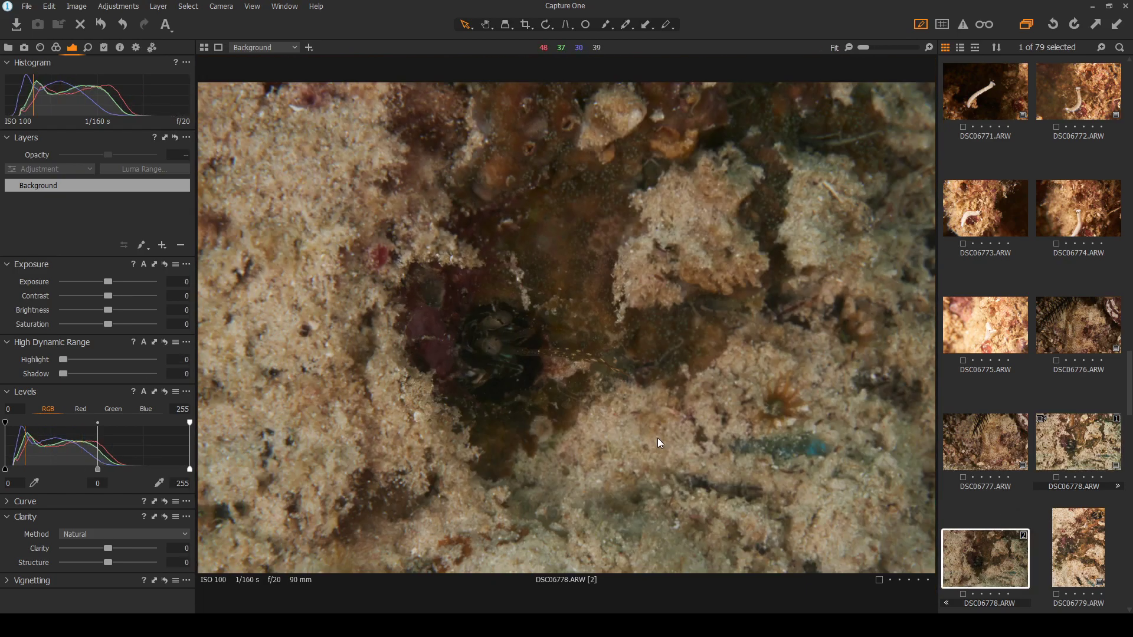
left_click(1072, 444)
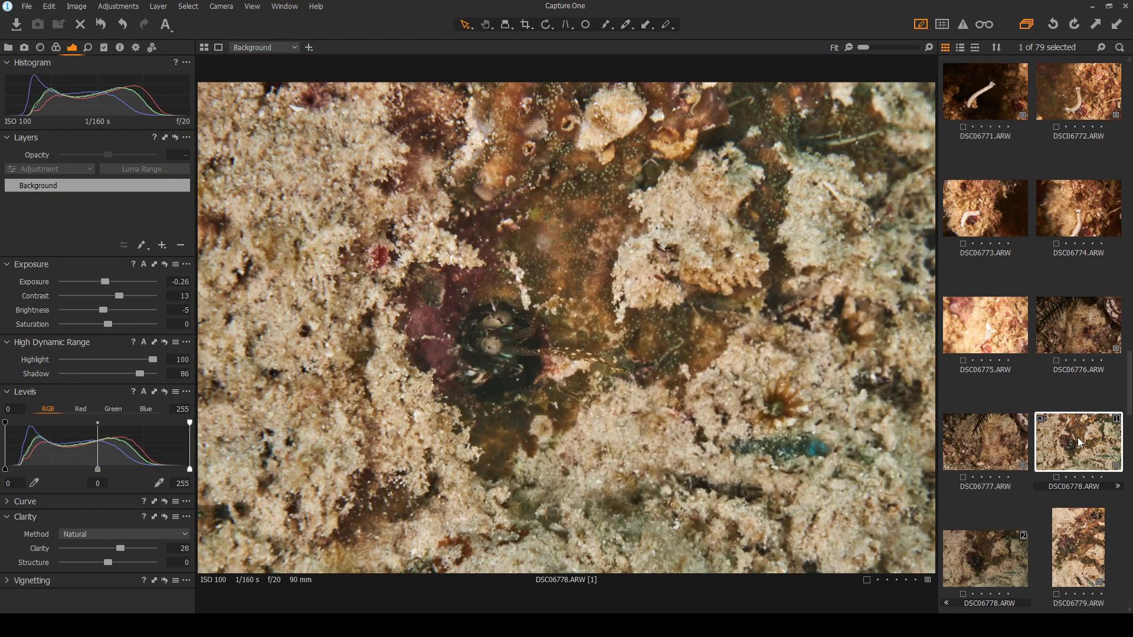
left_click(1007, 551)
scroll(1006, 551, "down", 2)
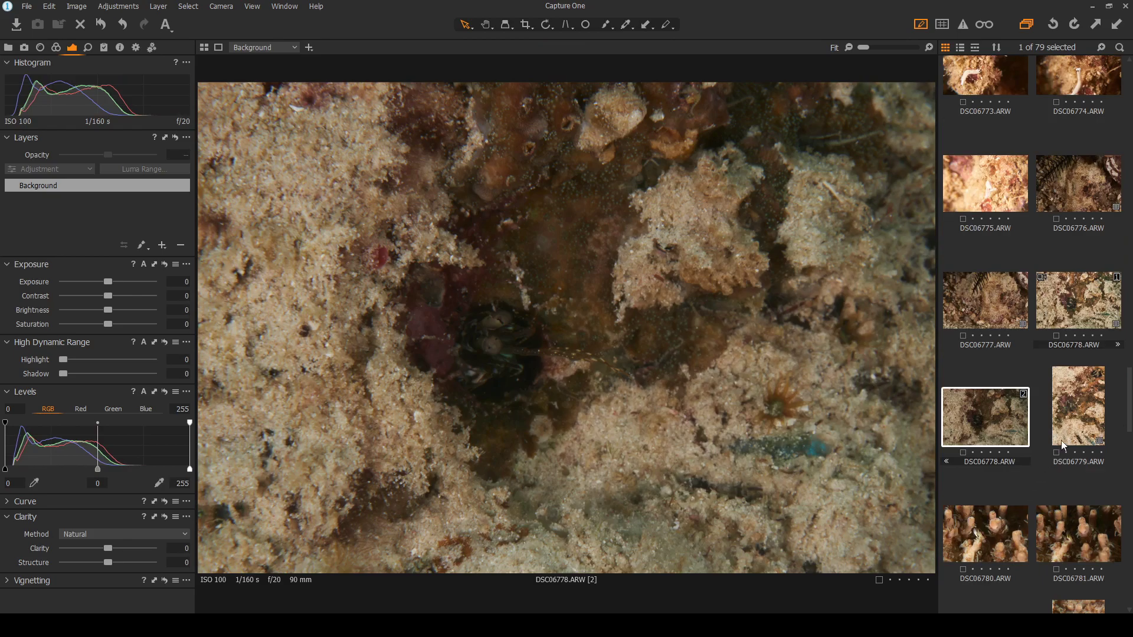
Step through the coral crab frames DSC06779 to DSC06783, zooming in to check focus
left_click(1088, 413)
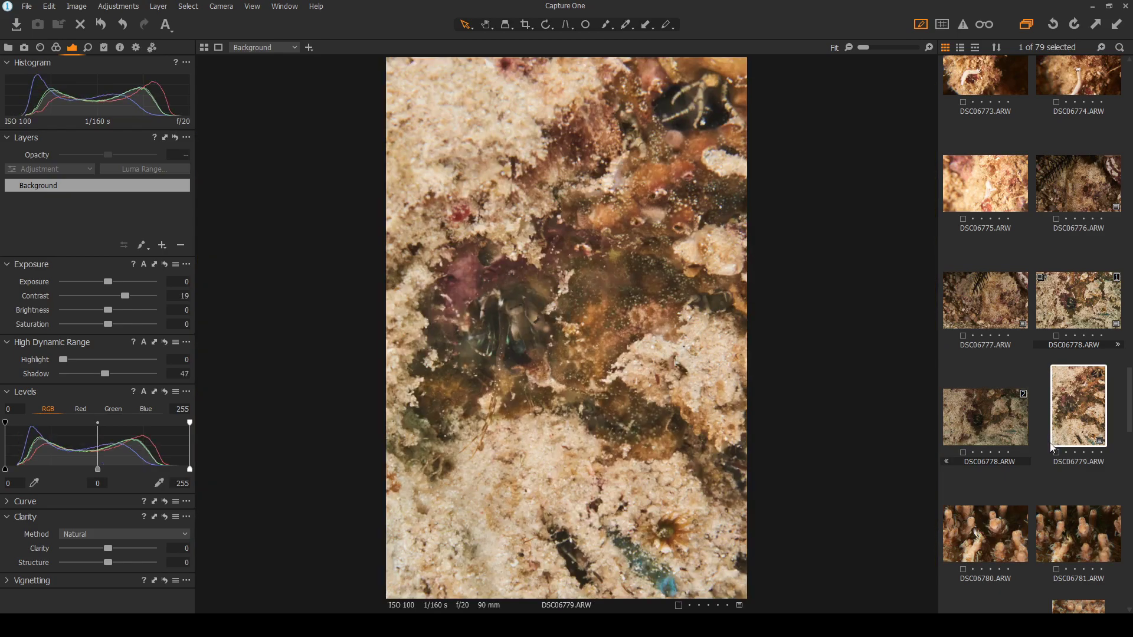
left_click(999, 537)
scroll(488, 297, "up", 3)
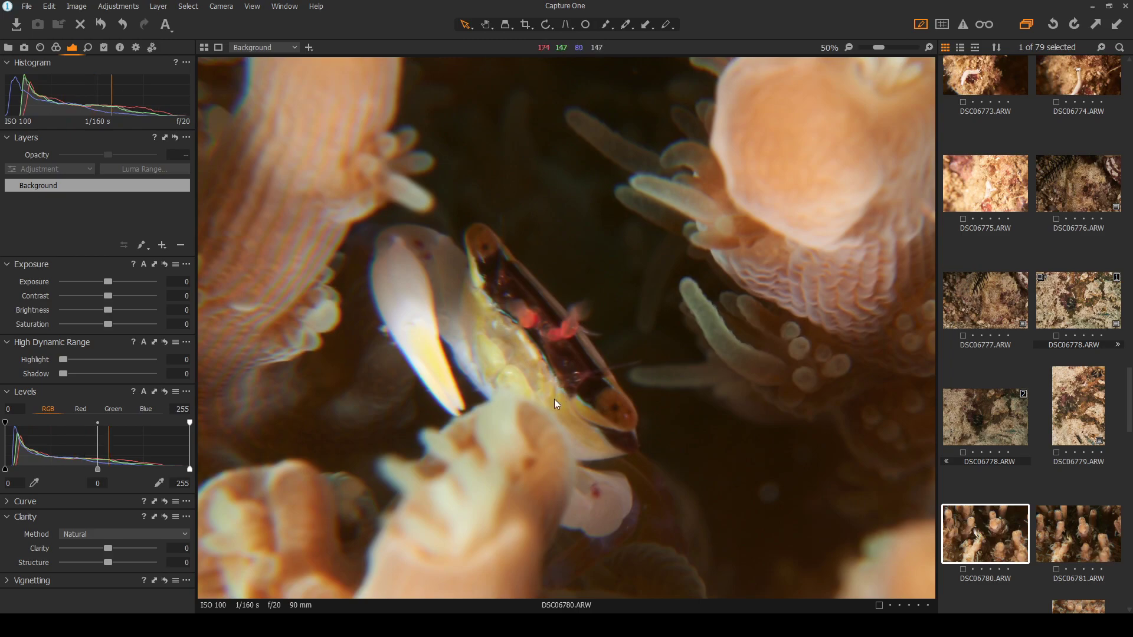
scroll(541, 399, "down", 3)
left_click(1078, 534)
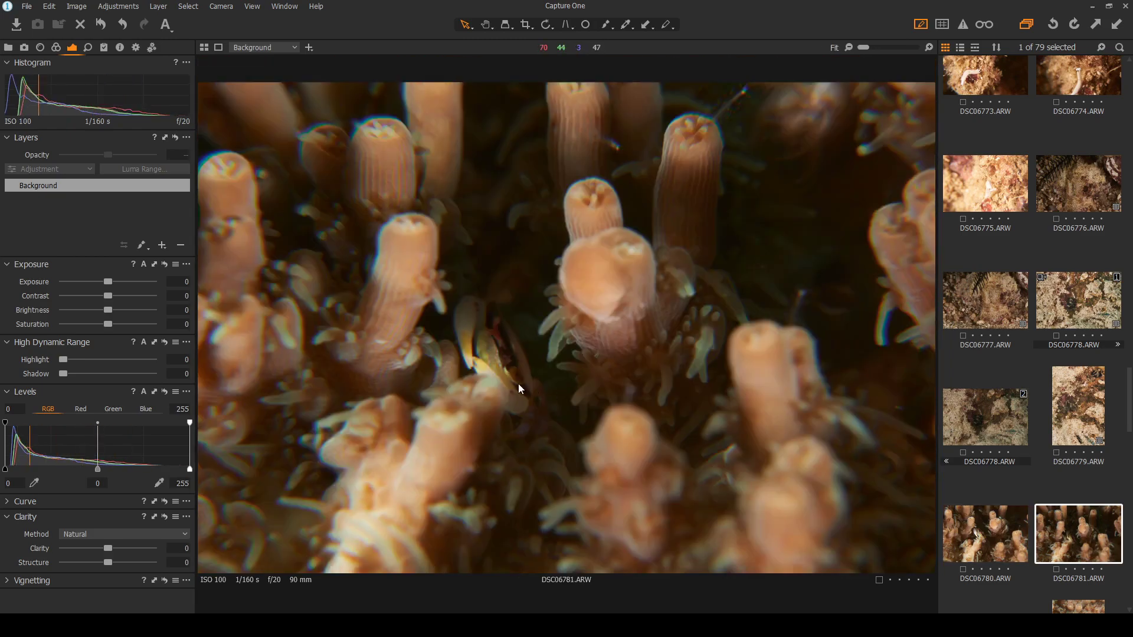
scroll(518, 384, "up", 3)
scroll(1021, 510, "down", 3)
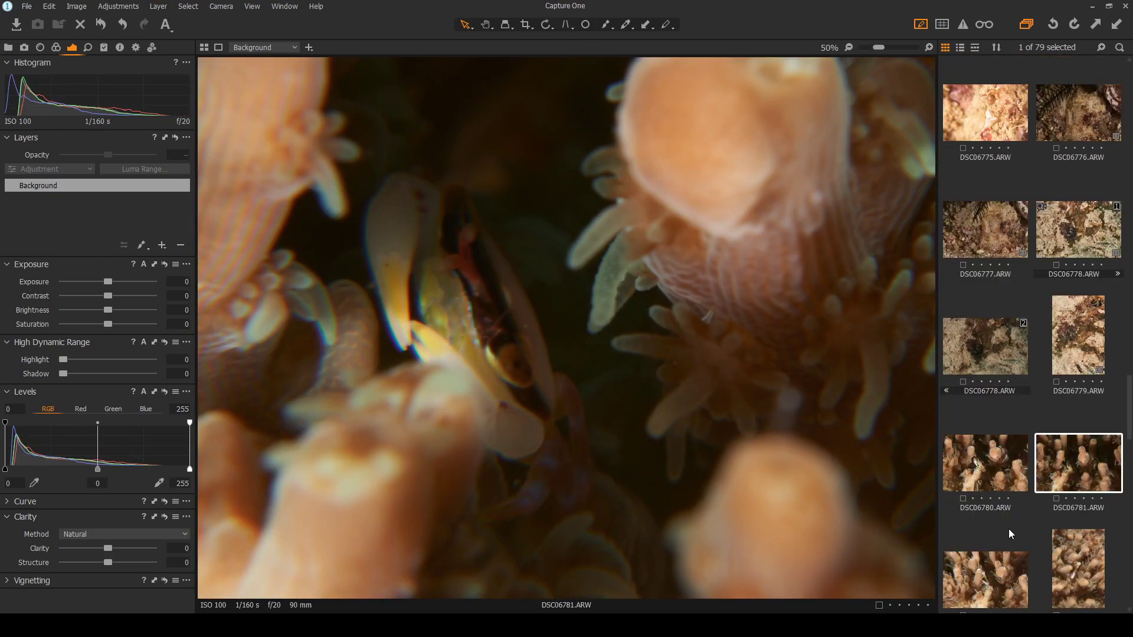
scroll(975, 476, "up", 1)
left_click(988, 510)
scroll(689, 352, "down", 1)
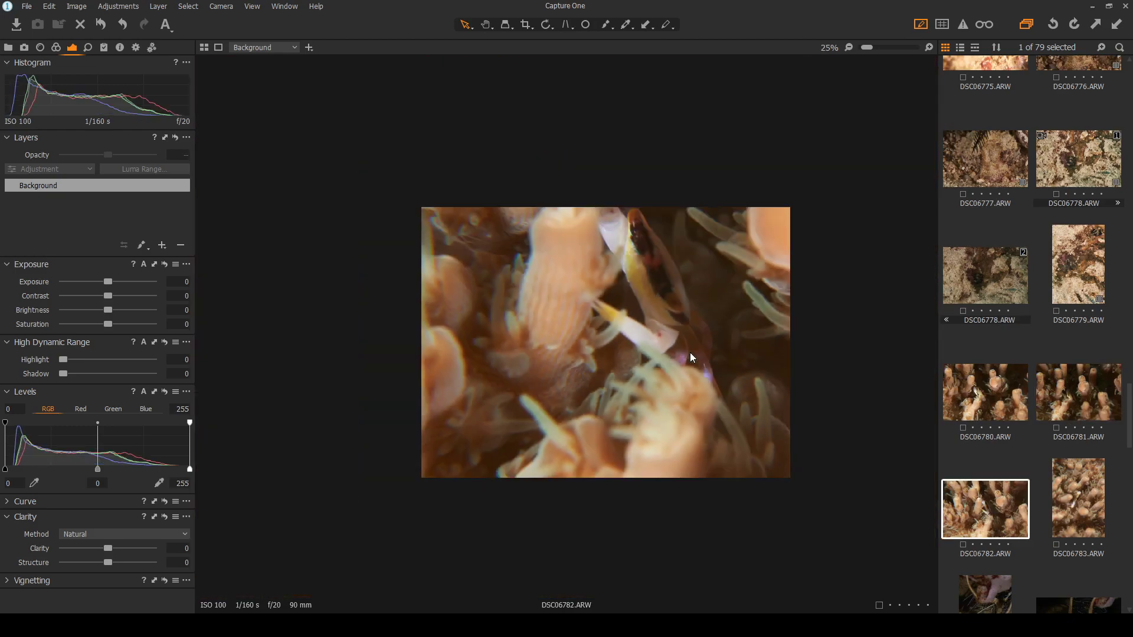
scroll(743, 248, "up", 2)
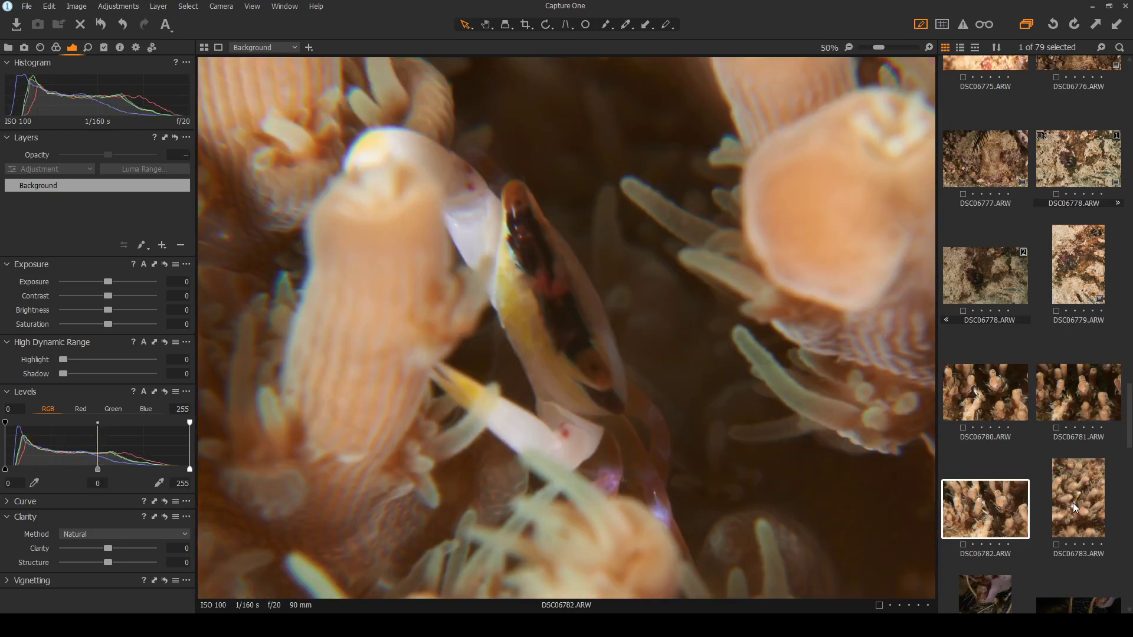
left_click(1079, 504)
scroll(644, 398, "down", 2)
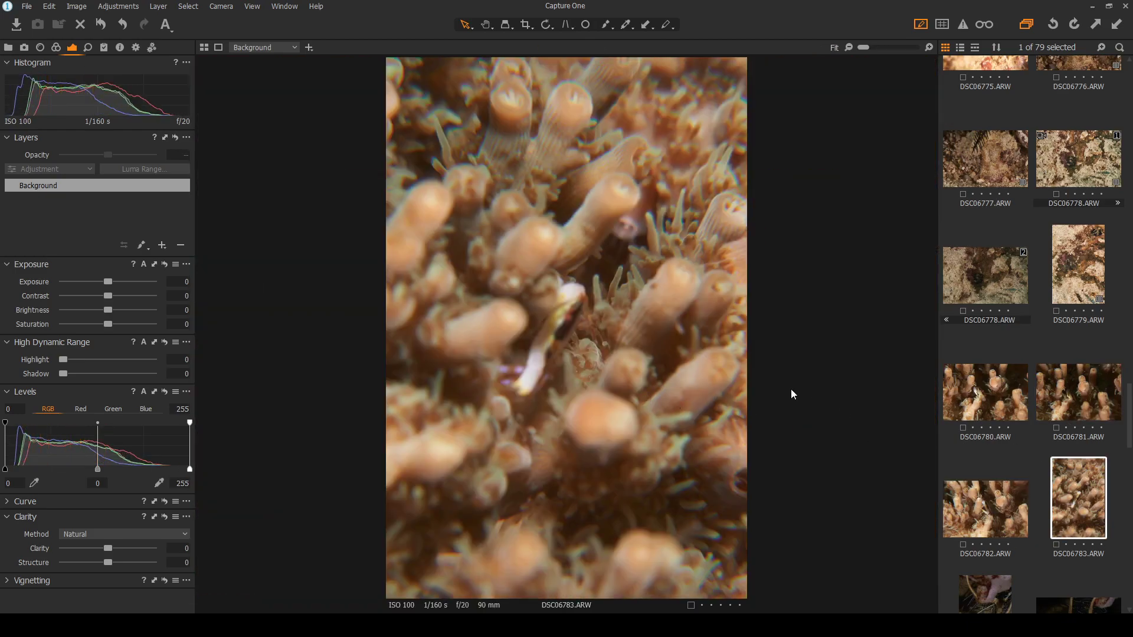
Revisit DSC06782 and DSC06780, then settle on DSC06781
left_click(997, 501)
scroll(596, 314, "up", 2)
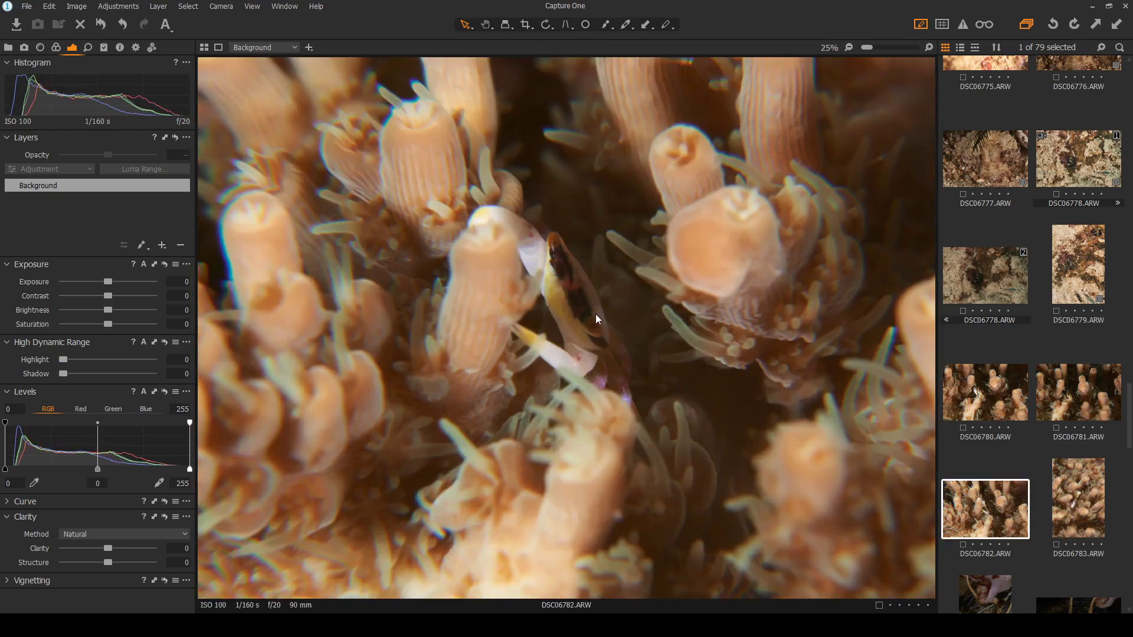
scroll(643, 325, "down", 2)
left_click(1010, 392)
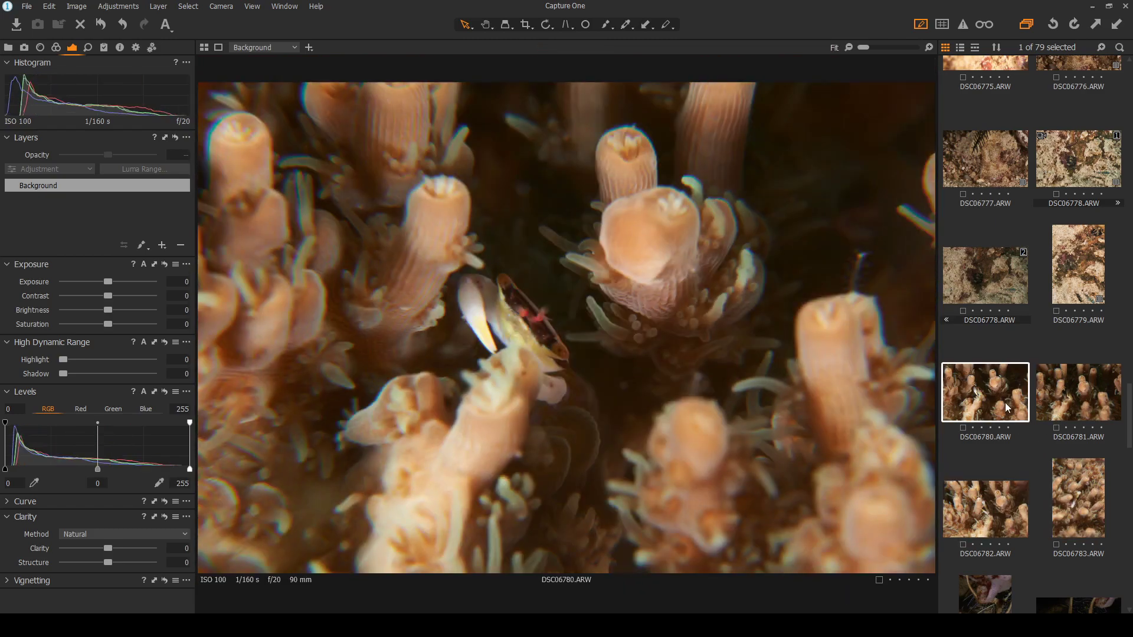
left_click(1061, 390)
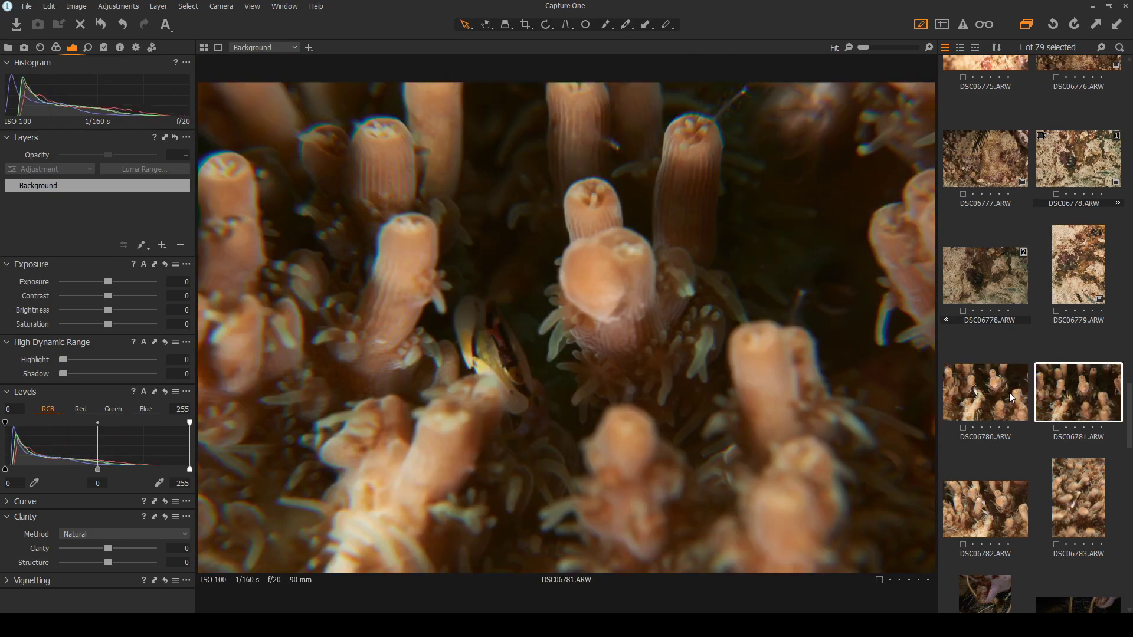
Try lifting shadows: DSC06781 to 100, DSC06780 slightly, DSC06782 to 74
left_click_drag(66, 377, 165, 359)
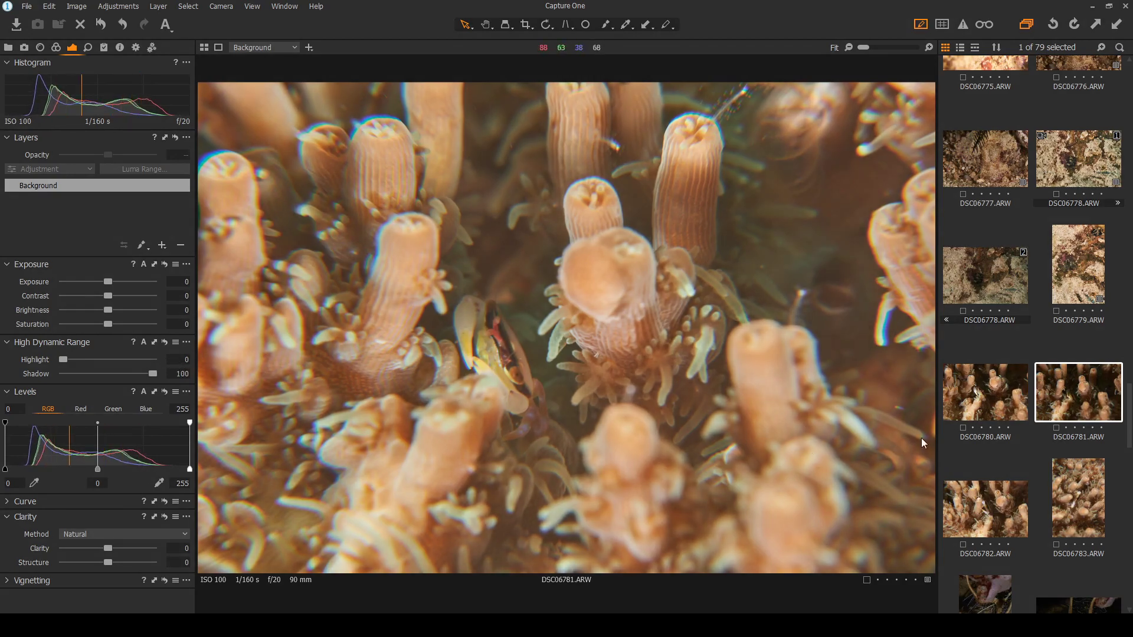
left_click(992, 395)
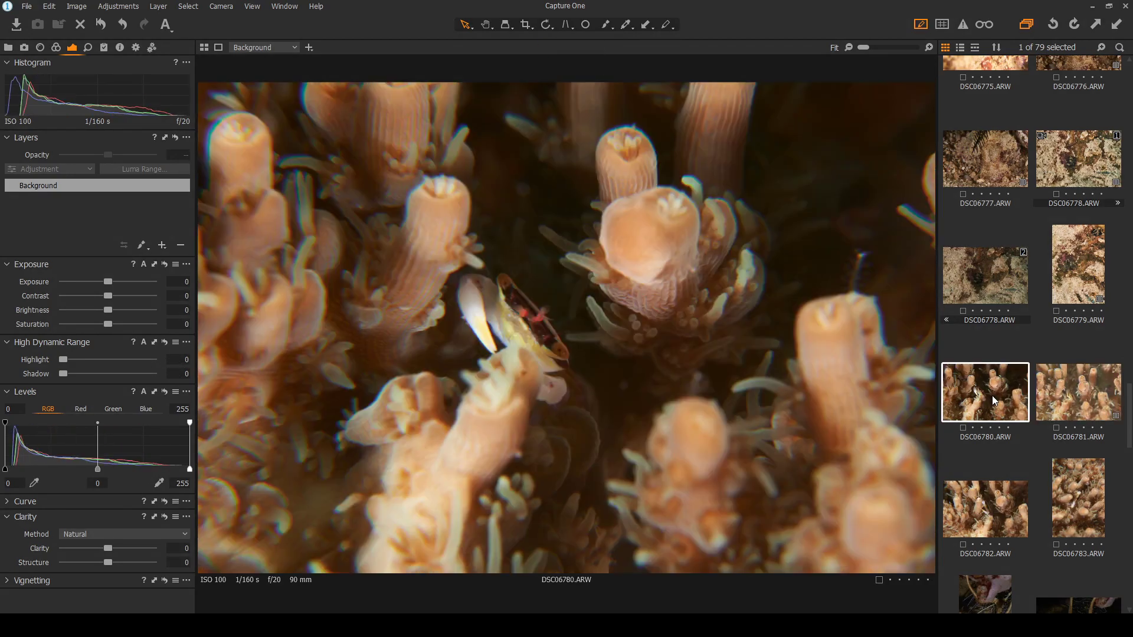
left_click_drag(65, 377, 83, 372)
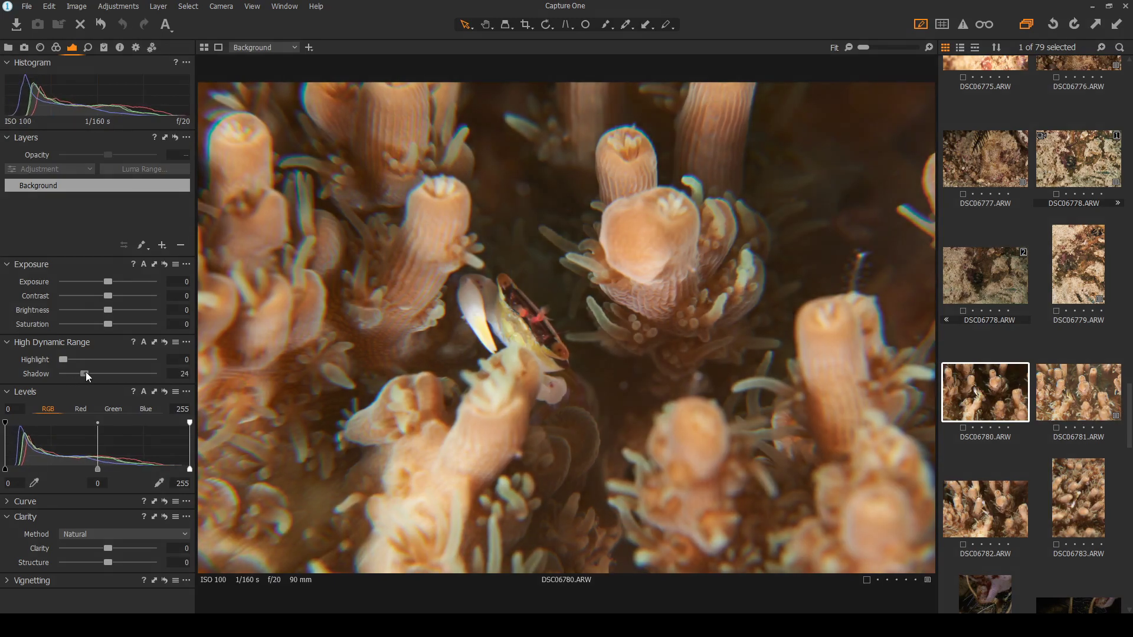
left_click(1006, 522)
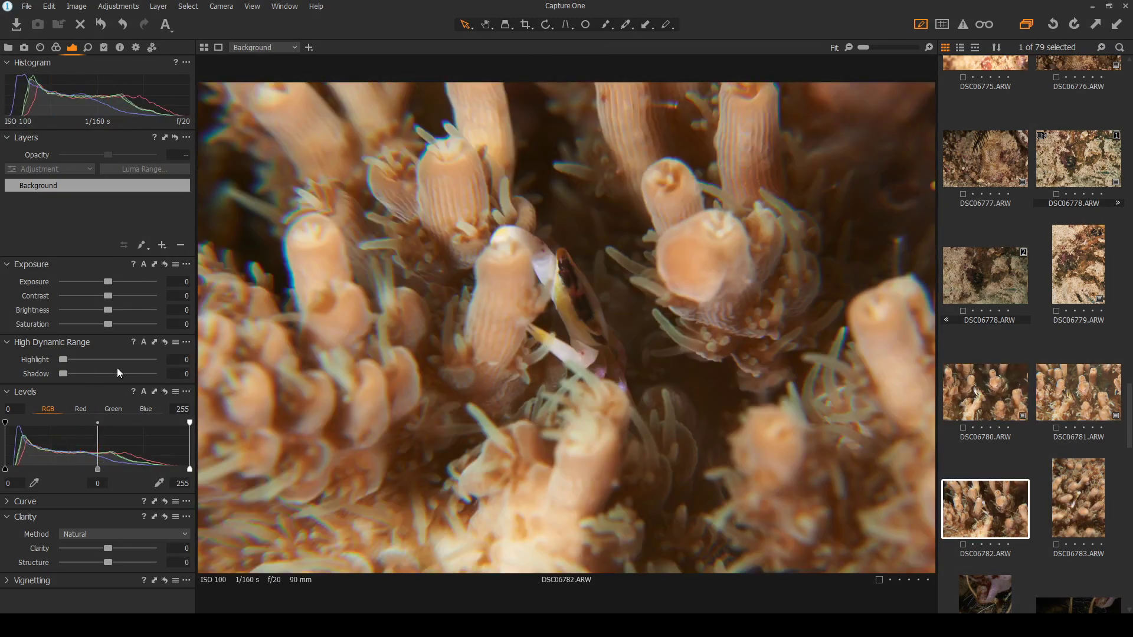
left_click_drag(63, 374, 129, 374)
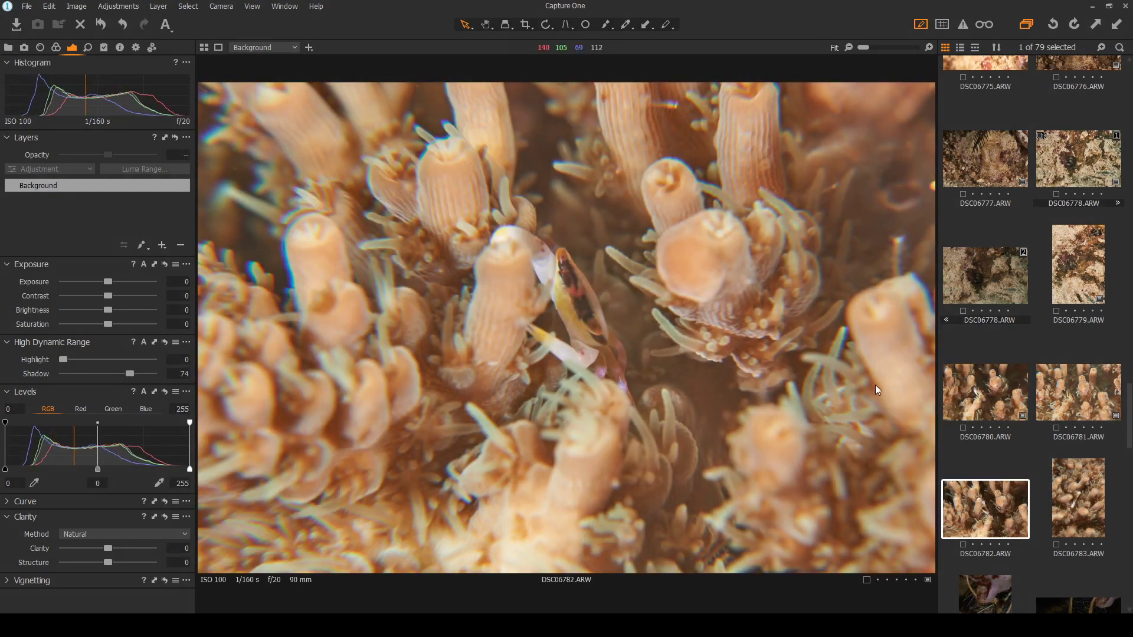
Flip between DSC06780 and the brightened DSC06782 to compare them, zooming in on detail
left_click(982, 394)
left_click(984, 515)
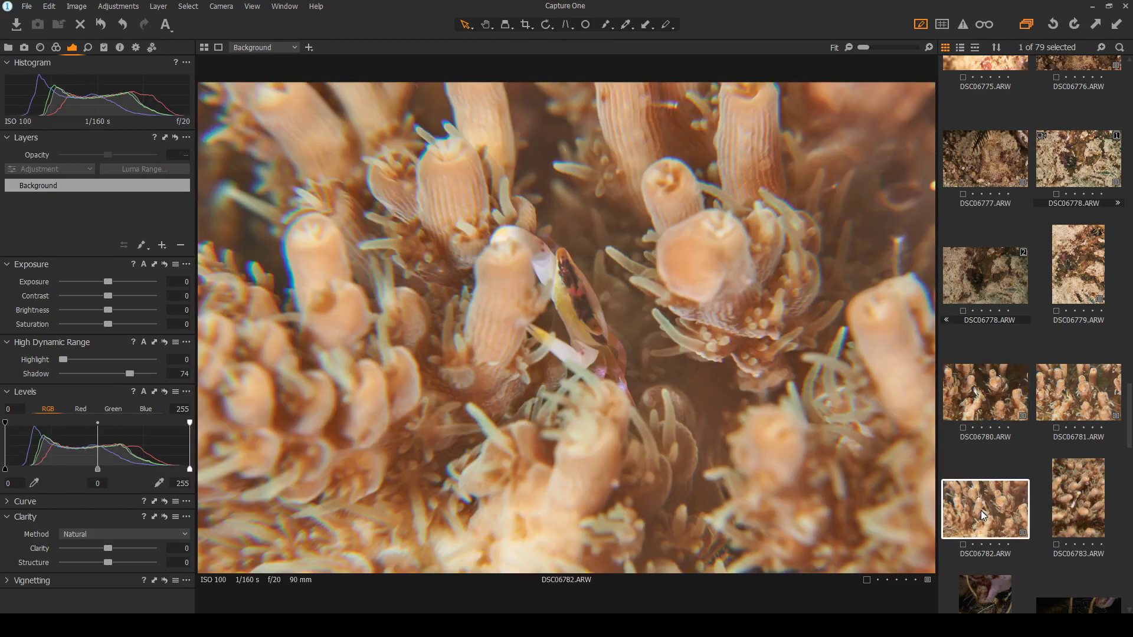
left_click(990, 404)
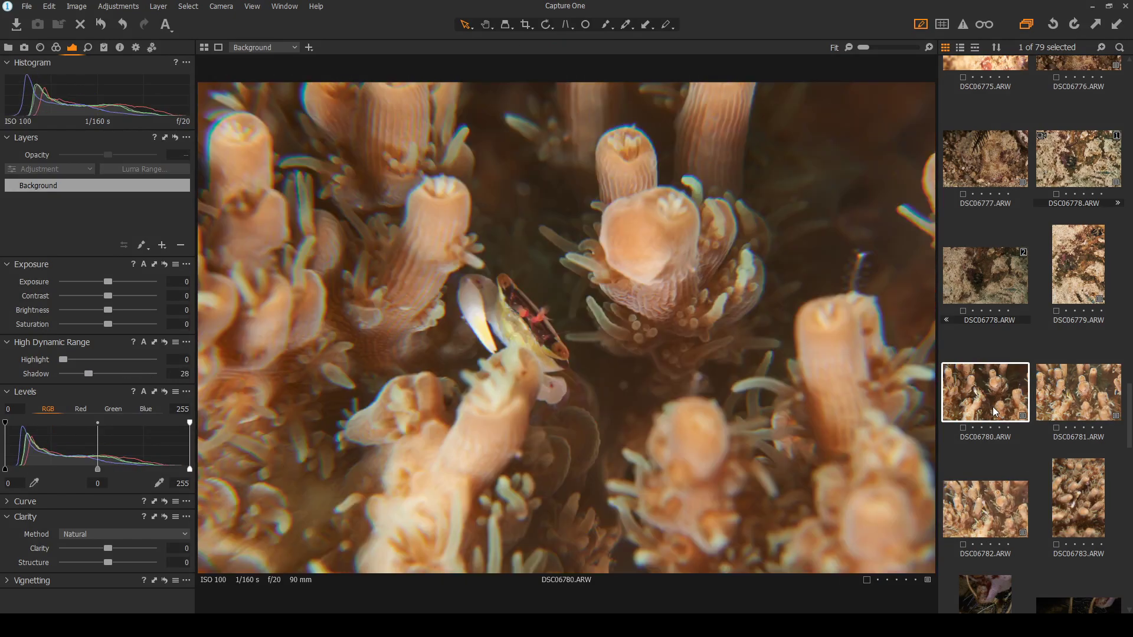
left_click(1000, 518)
left_click(1002, 413)
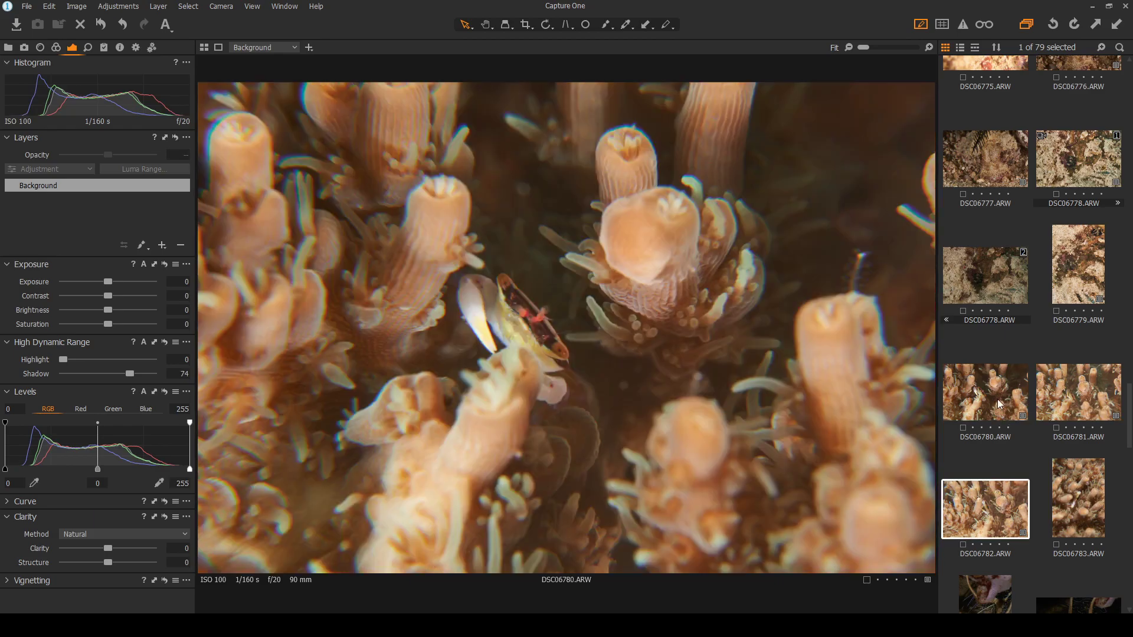
left_click(997, 510)
left_click(997, 393)
left_click(988, 495)
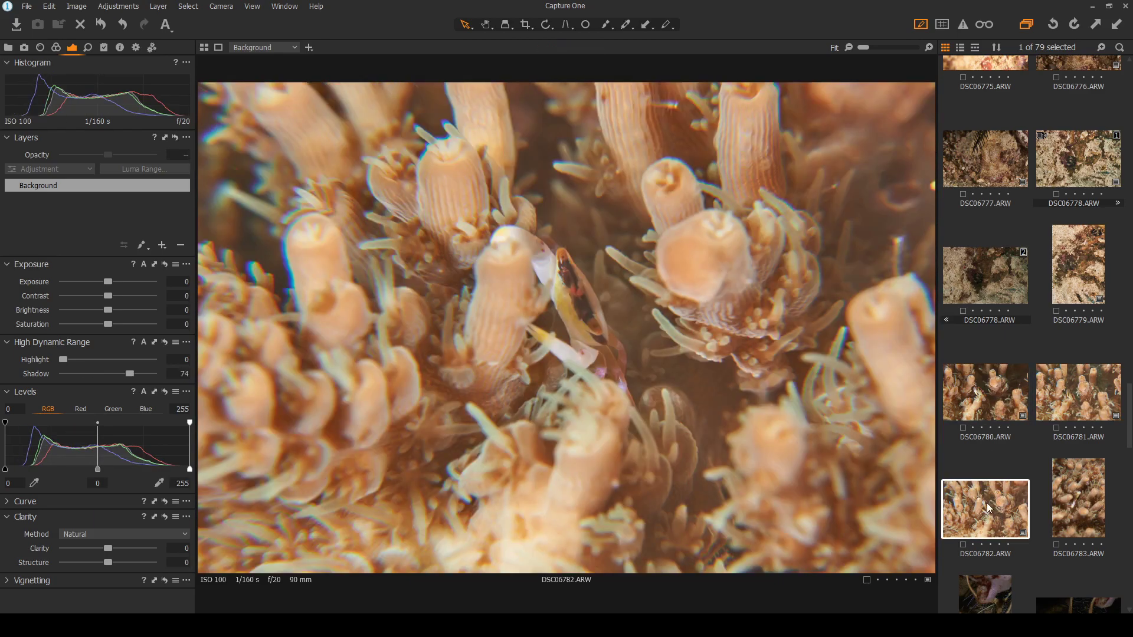
scroll(610, 290, "up", 5)
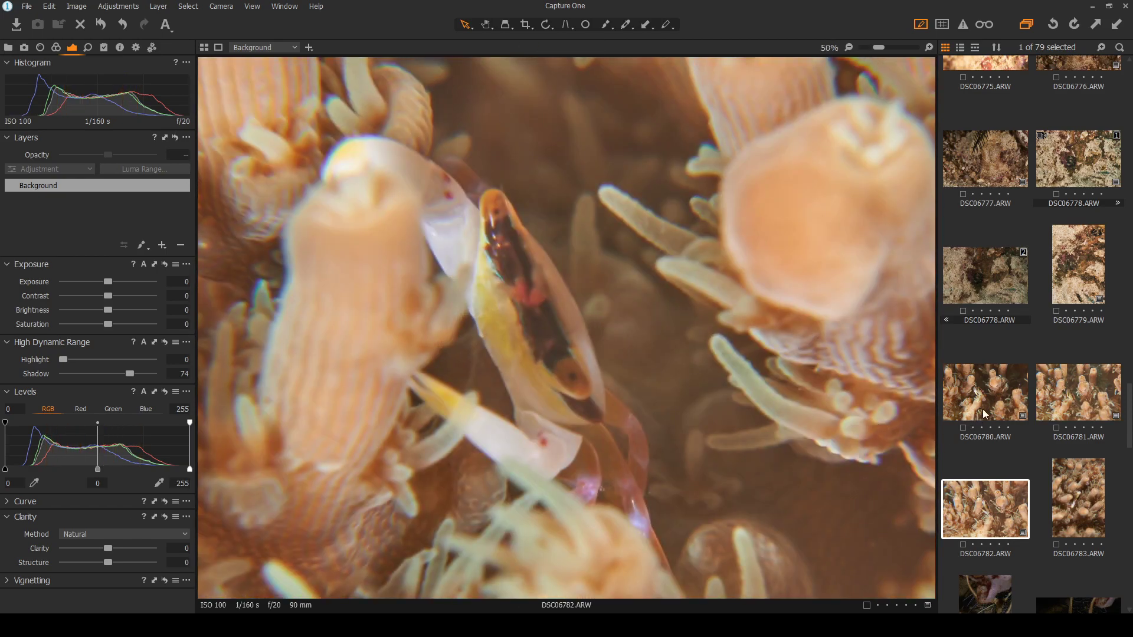
left_click(996, 401)
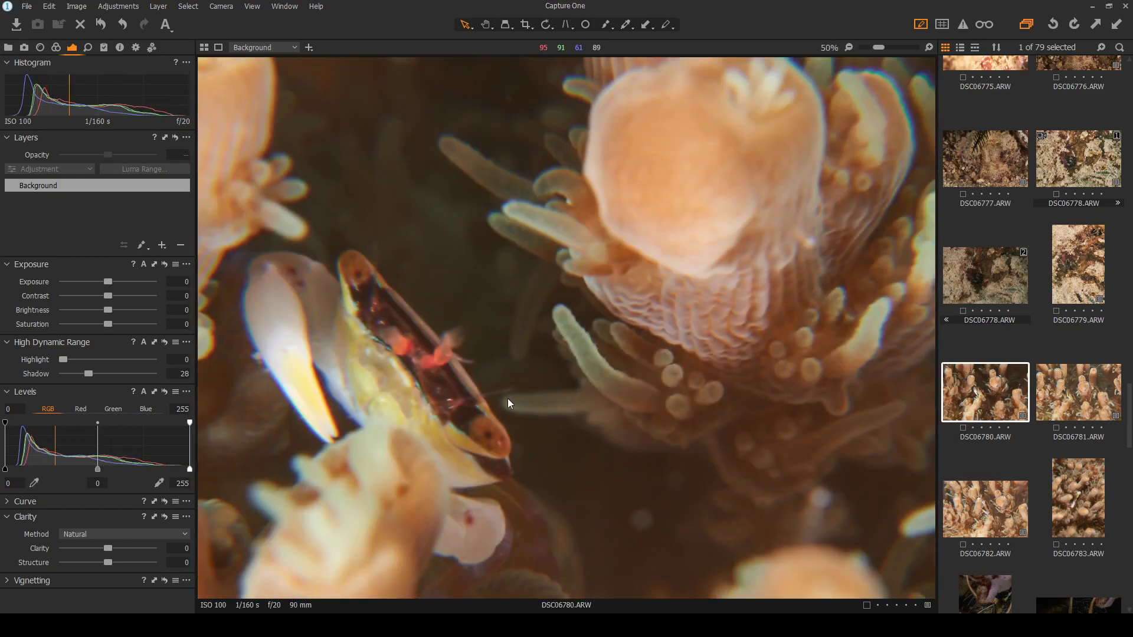
scroll(391, 429, "up", 1)
scroll(391, 429, "up", 1)
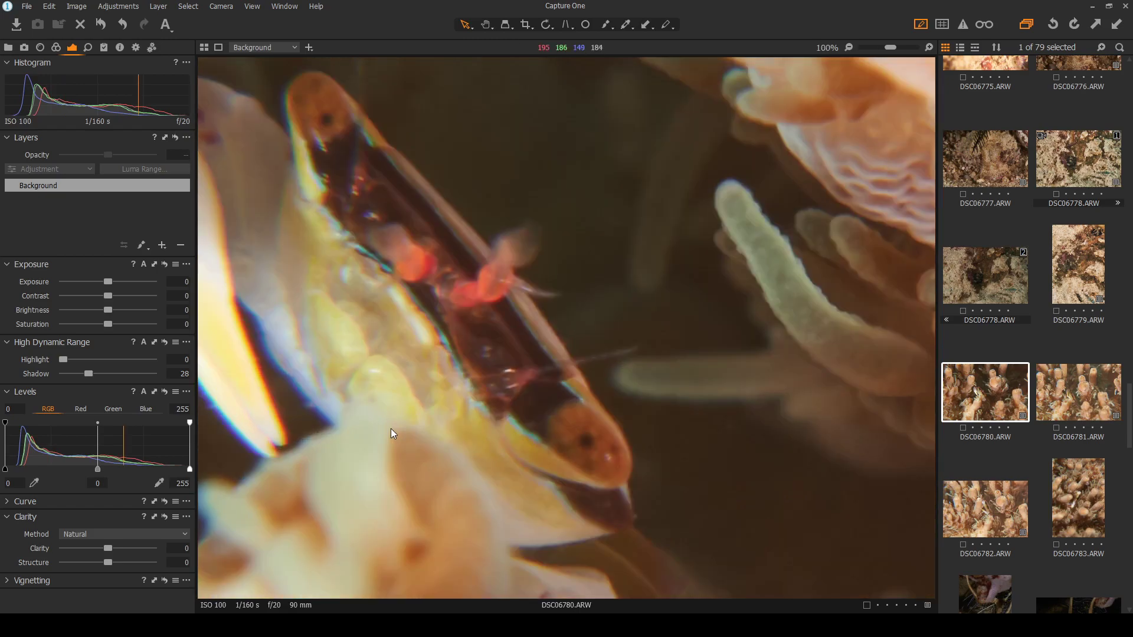
scroll(391, 428, "down", 2)
left_click(990, 506)
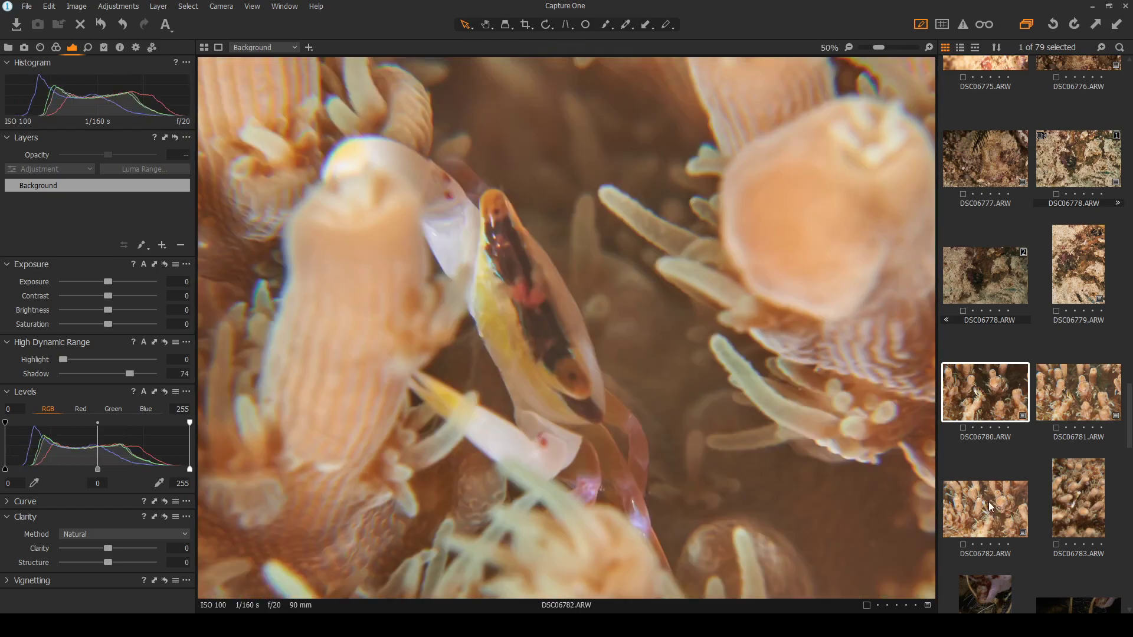
scroll(566, 283, "up", 2)
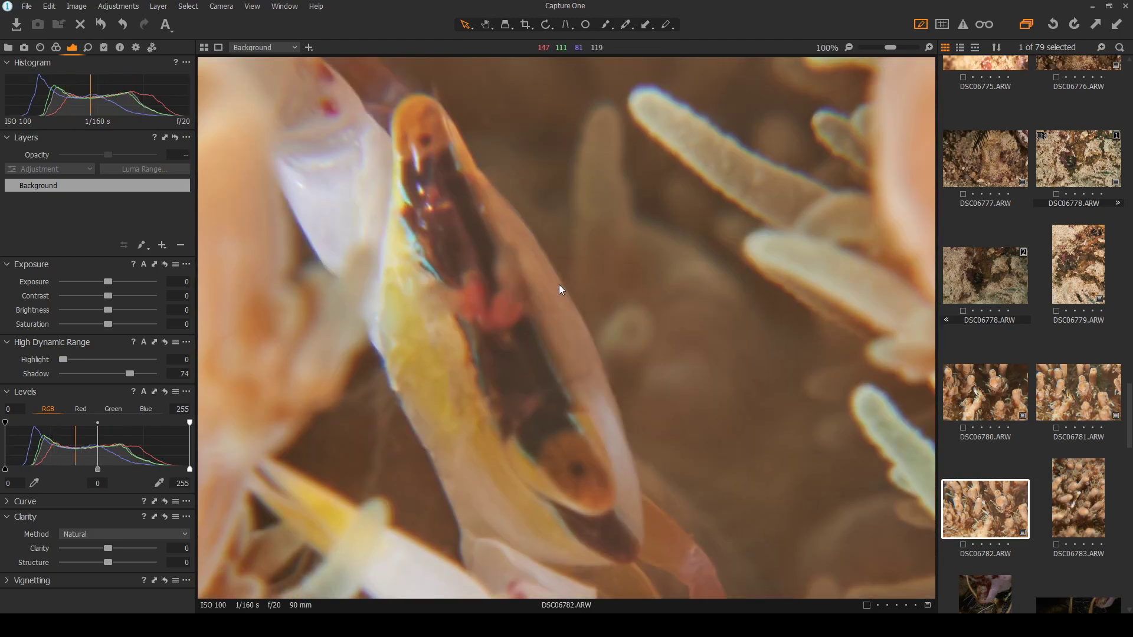
scroll(558, 285, "down", 2)
key("Up")
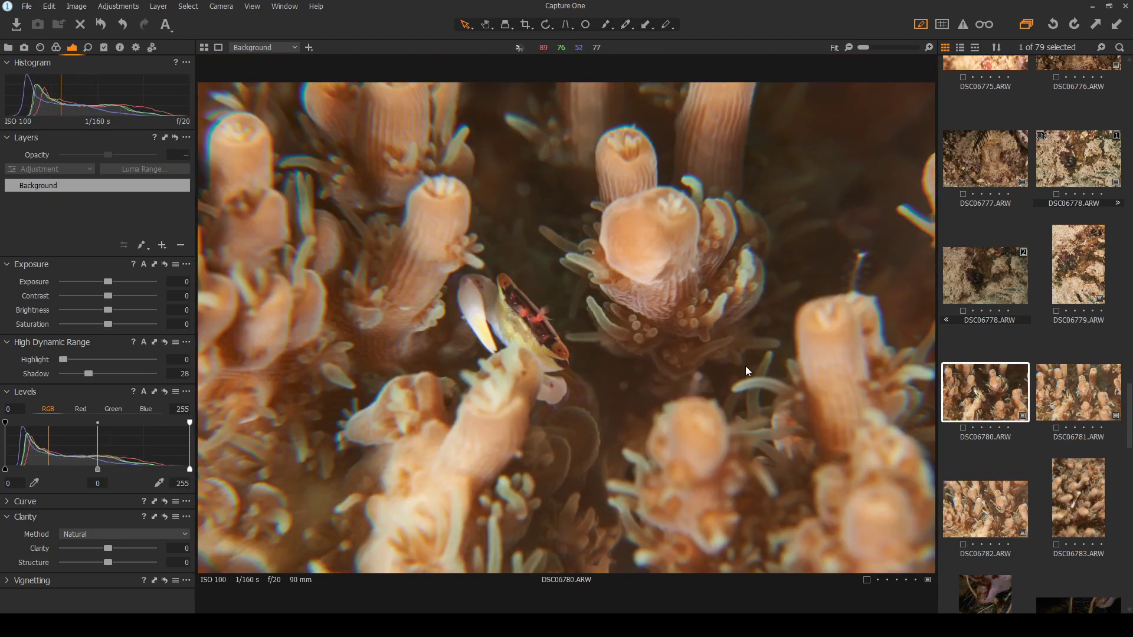
key("Down")
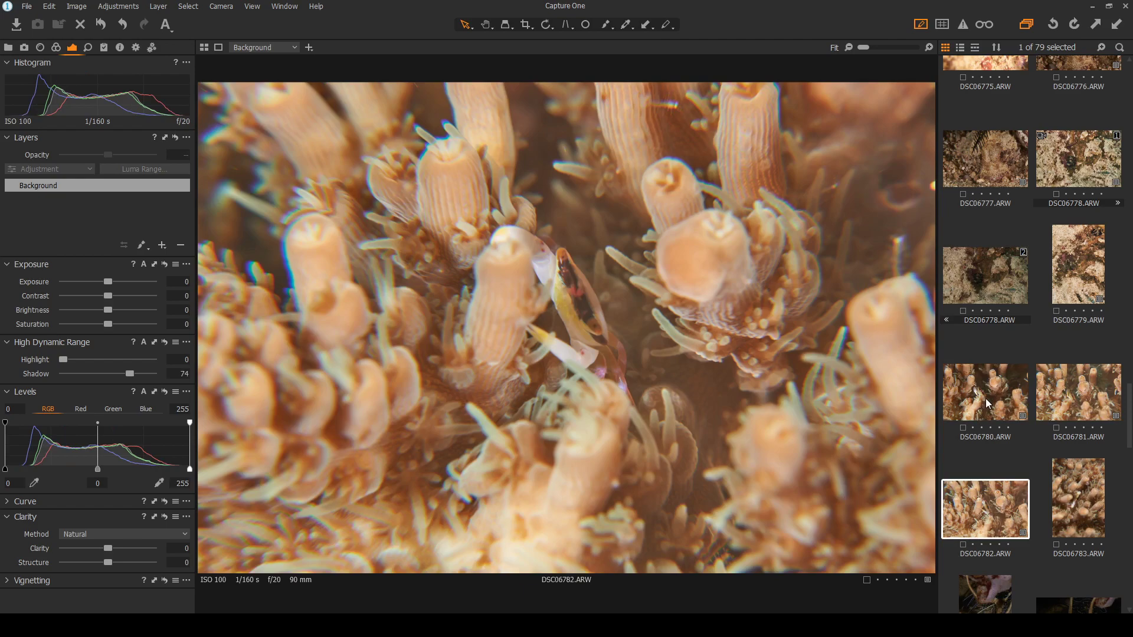
Select DSC06780 and set its contrast to 10 and shadows from 28 to 30
left_click(988, 404)
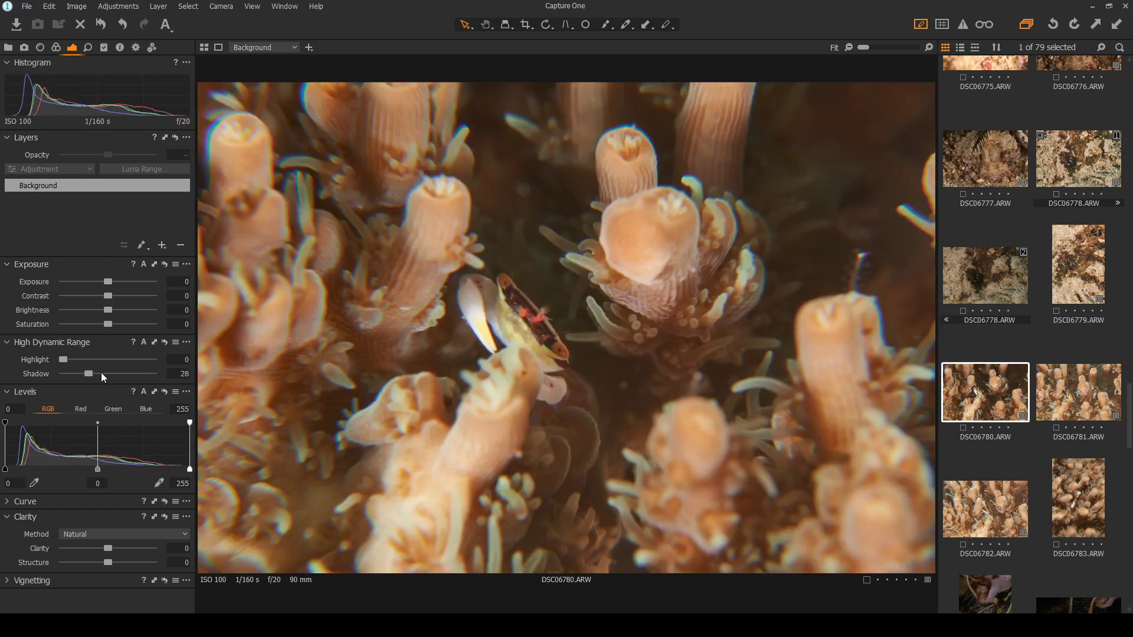
left_click_drag(108, 295, 117, 294)
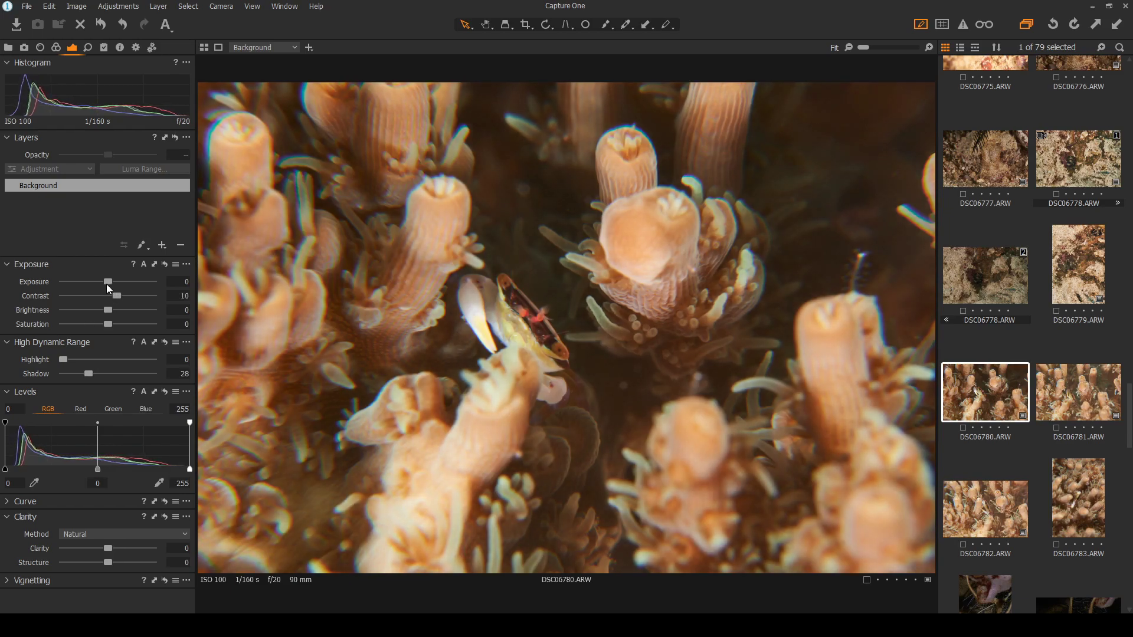
left_click_drag(89, 372, 92, 371)
scroll(451, 349, "up", 1)
scroll(450, 350, "up", 2)
scroll(710, 326, "down", 3)
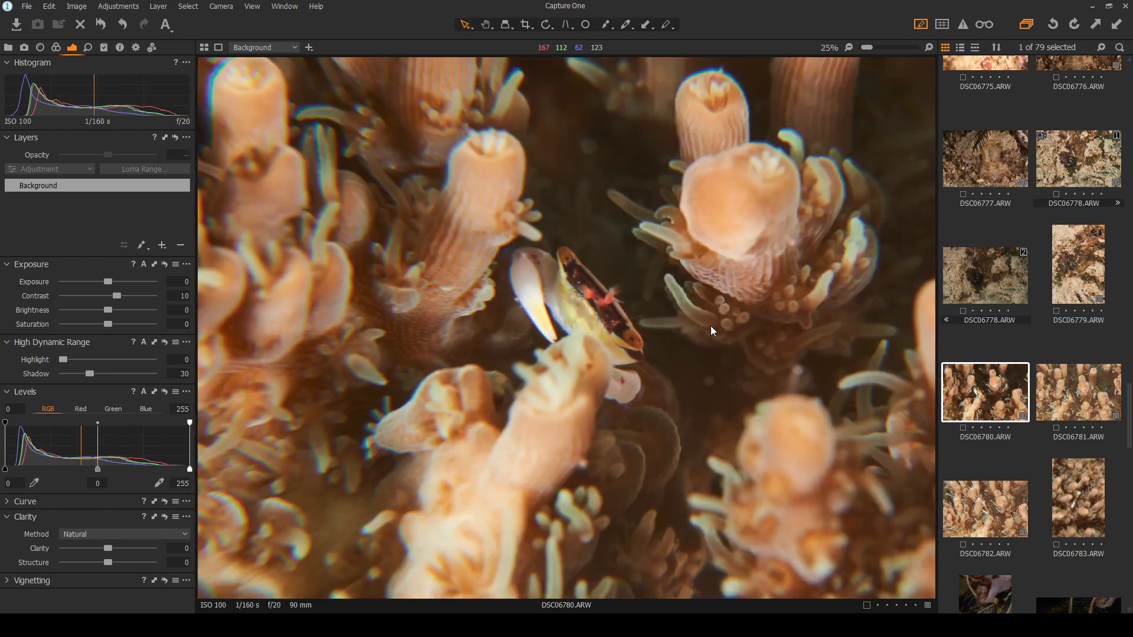
scroll(533, 325, "up", 1)
scroll(534, 324, "up", 1)
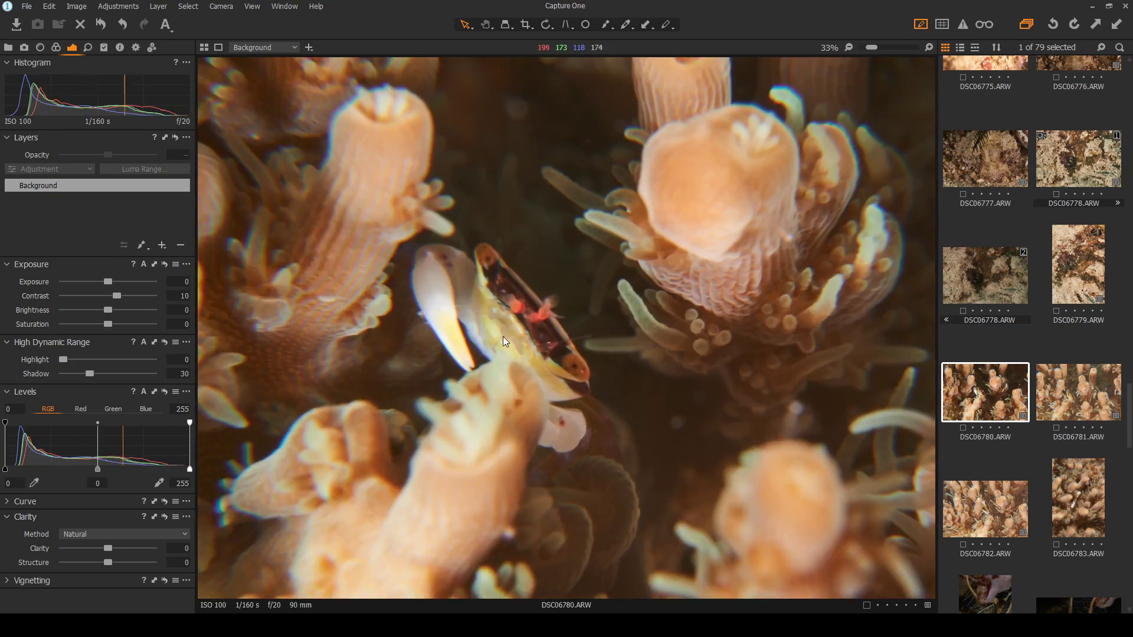
scroll(468, 342, "up", 1)
scroll(468, 342, "down", 3)
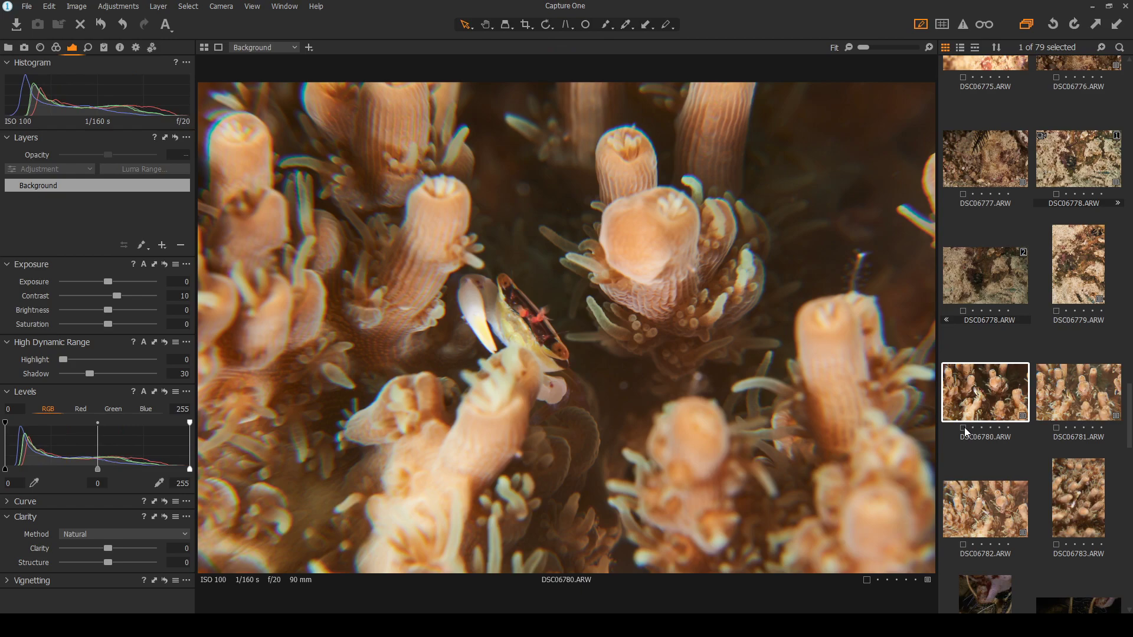
Tag DSC06780 with a blue colour label and rate it five stars
key("9")
left_click(1008, 427)
scroll(607, 171, "up", 1)
scroll(607, 162, "down", 1)
Add a Heal repair layer and spot-remove the blemish in the water right of the crab
left_click(162, 245)
left_click(586, 25)
scroll(694, 412, "up", 1)
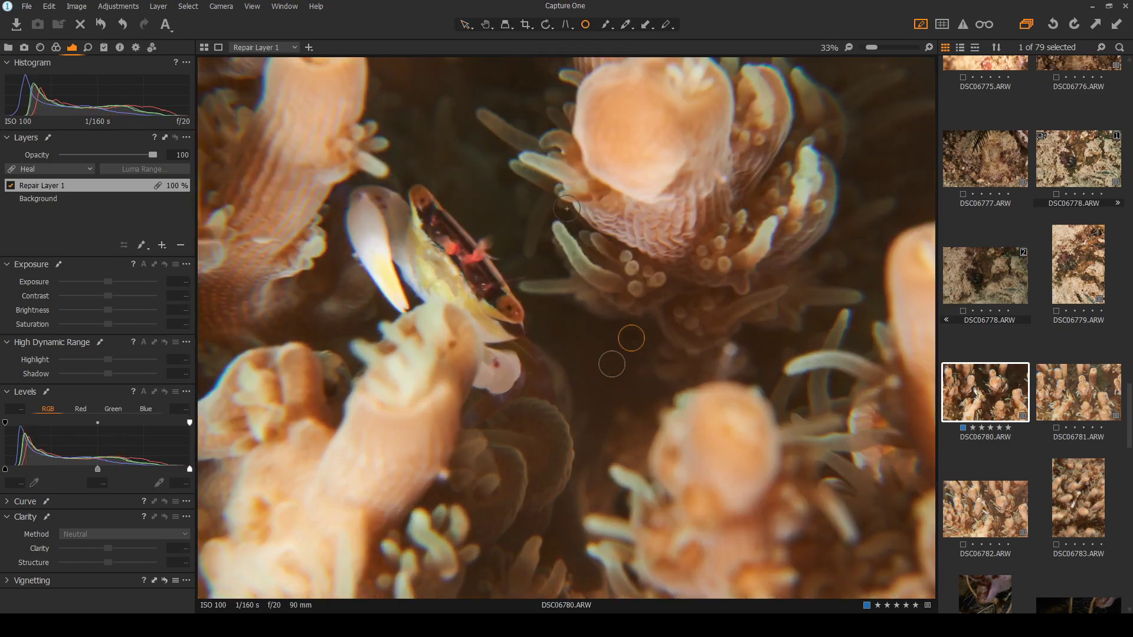
scroll(617, 338, "down", 1)
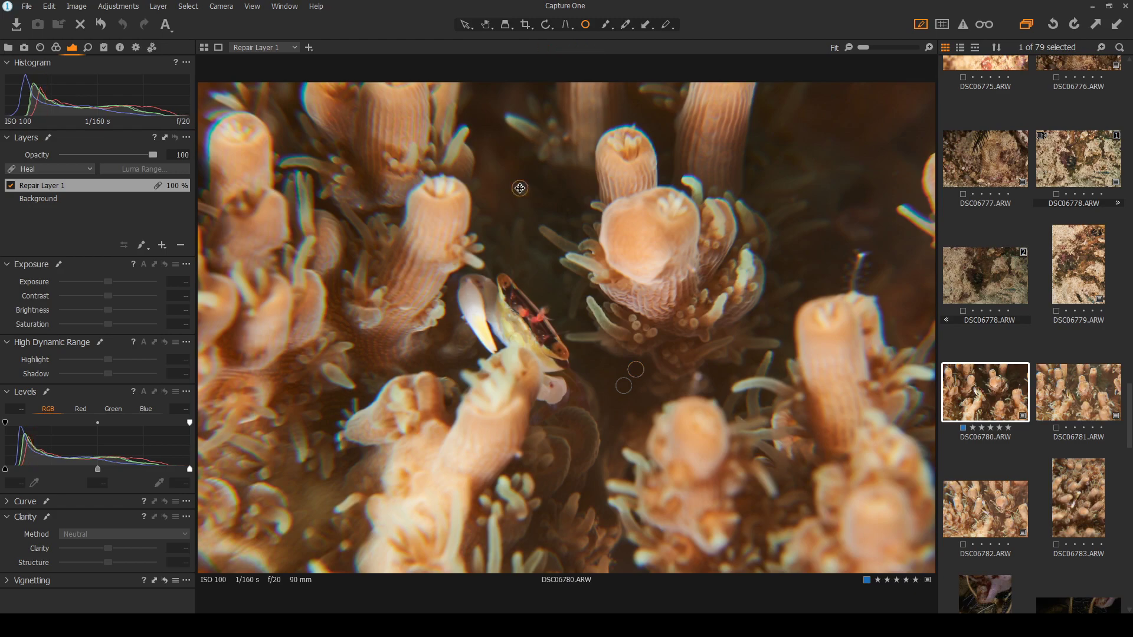
left_click(524, 189)
left_click(466, 25)
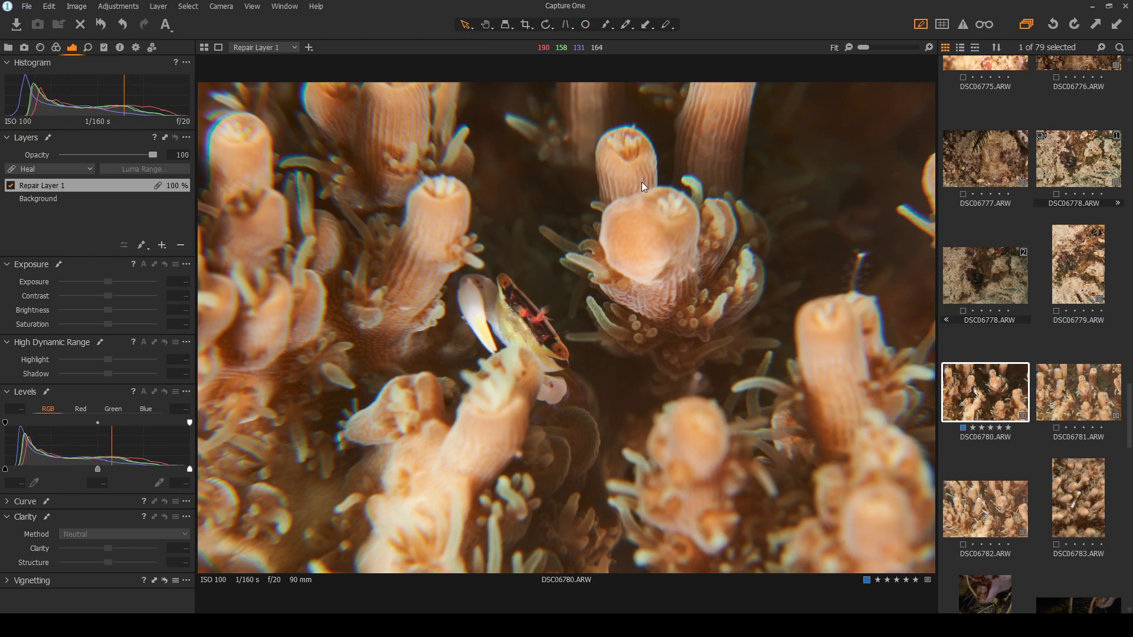
scroll(487, 334, "up", 2)
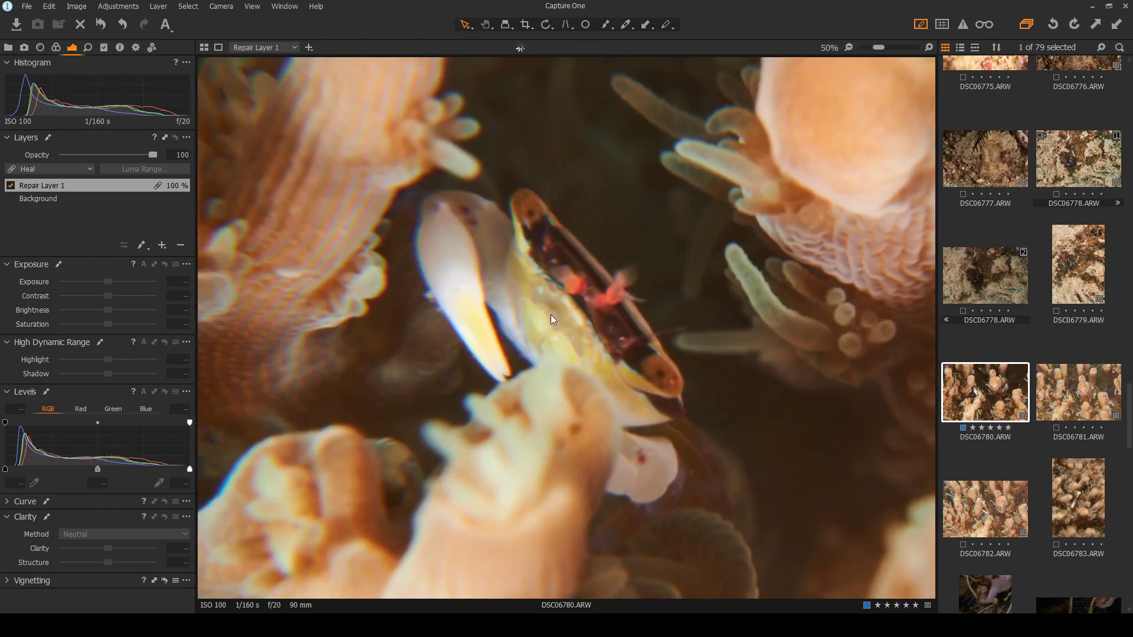
scroll(630, 296, "down", 2)
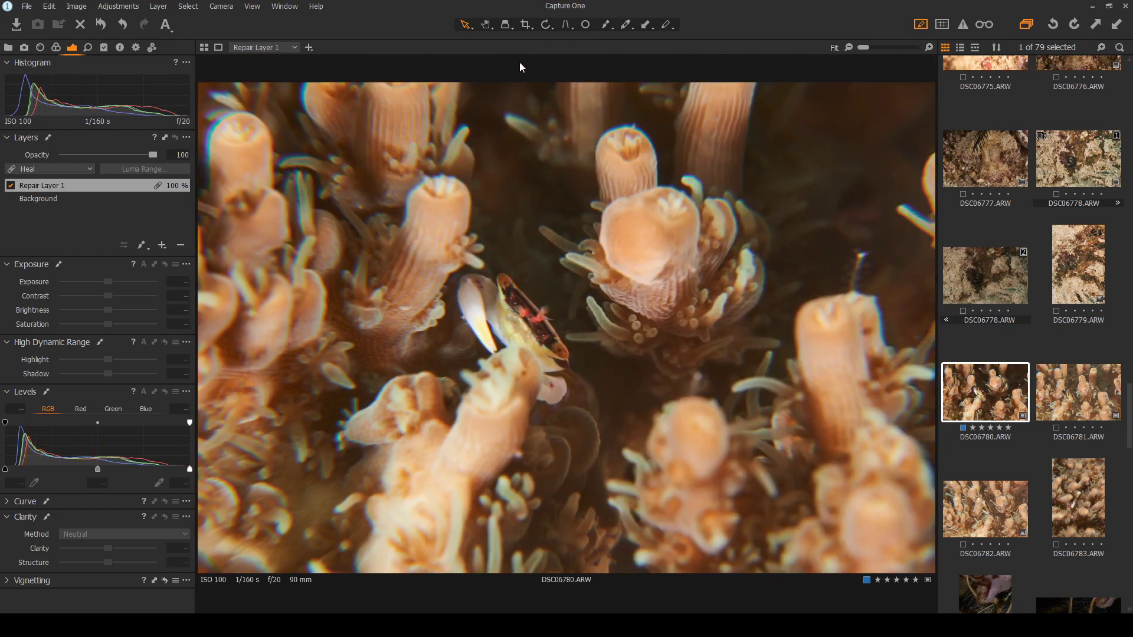
scroll(505, 355, "up", 2)
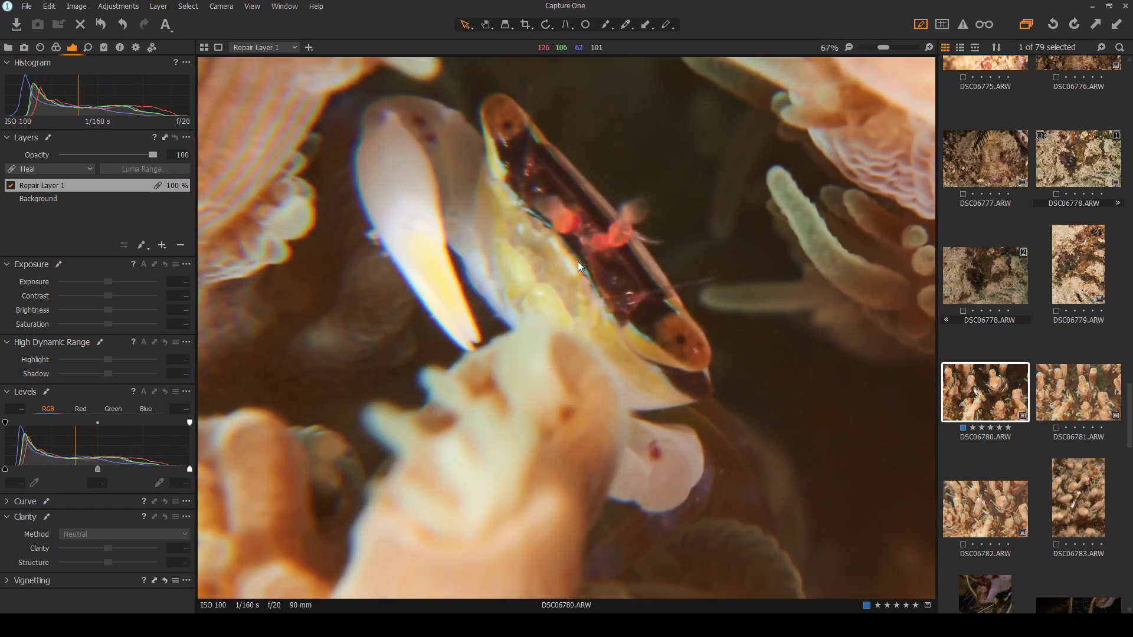
scroll(578, 261, "down", 2)
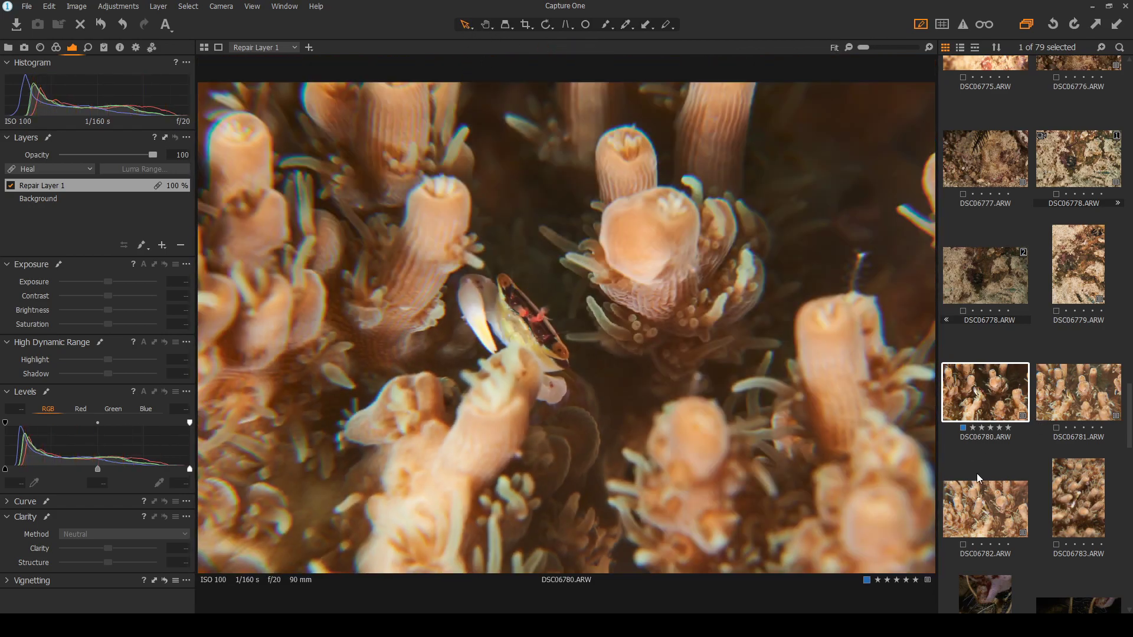
left_click(989, 518)
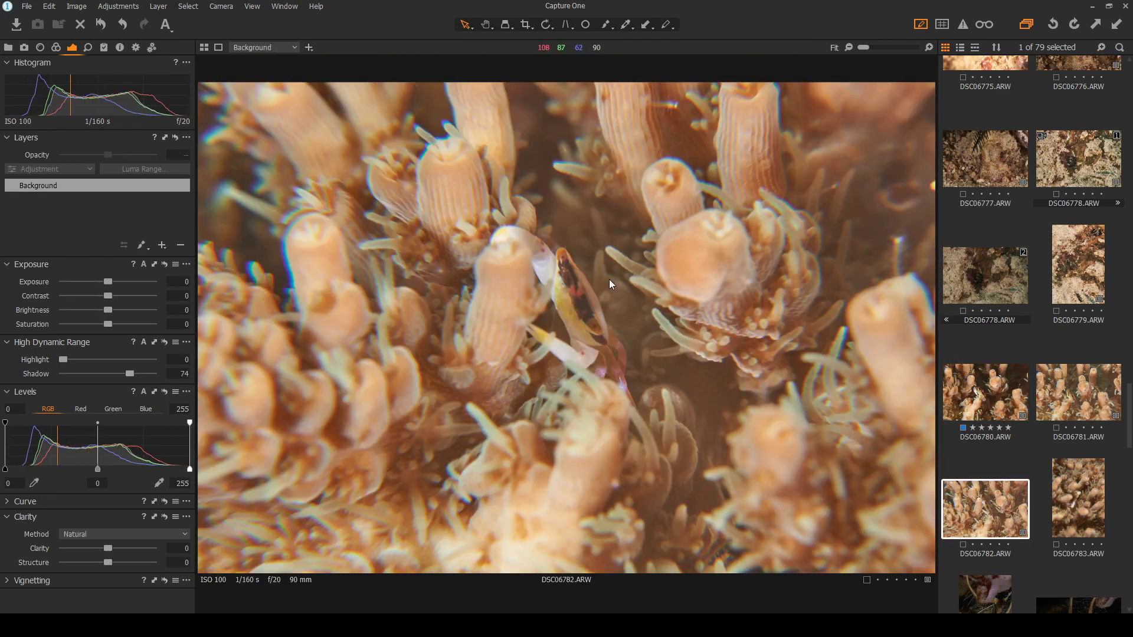
Raise DSC06782's contrast to 10 and tag it with a blue colour label
scroll(609, 279, "up", 1)
scroll(609, 278, "up", 1)
scroll(610, 276, "down", 2)
scroll(561, 316, "up", 1)
scroll(571, 306, "down", 1)
left_click_drag(105, 297, 114, 297)
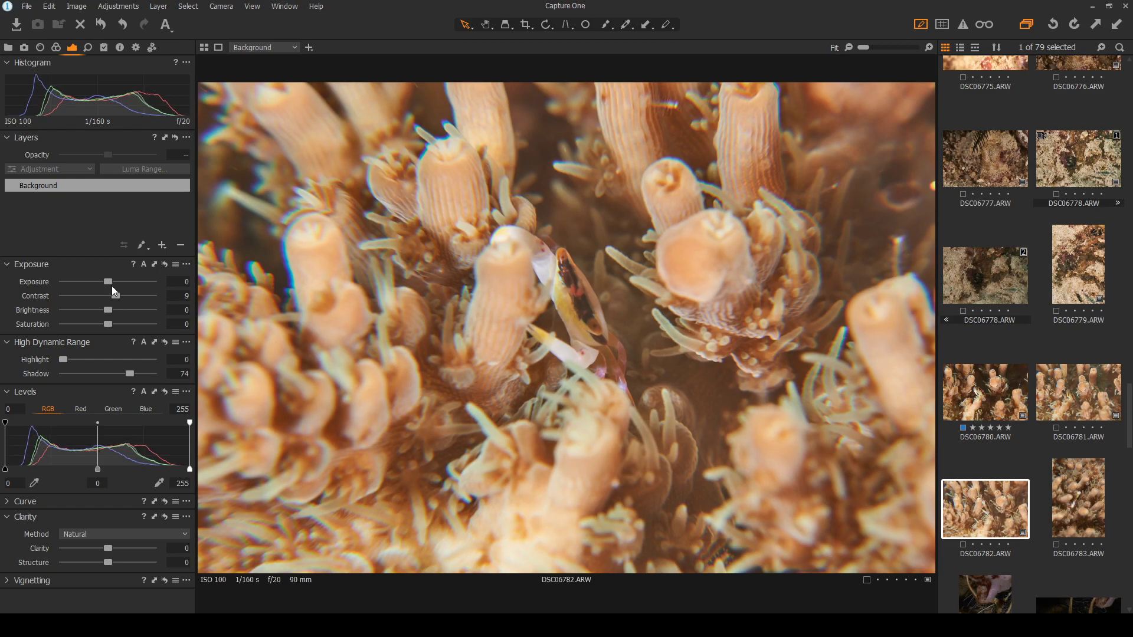
left_click_drag(115, 296, 116, 296)
left_click(963, 544)
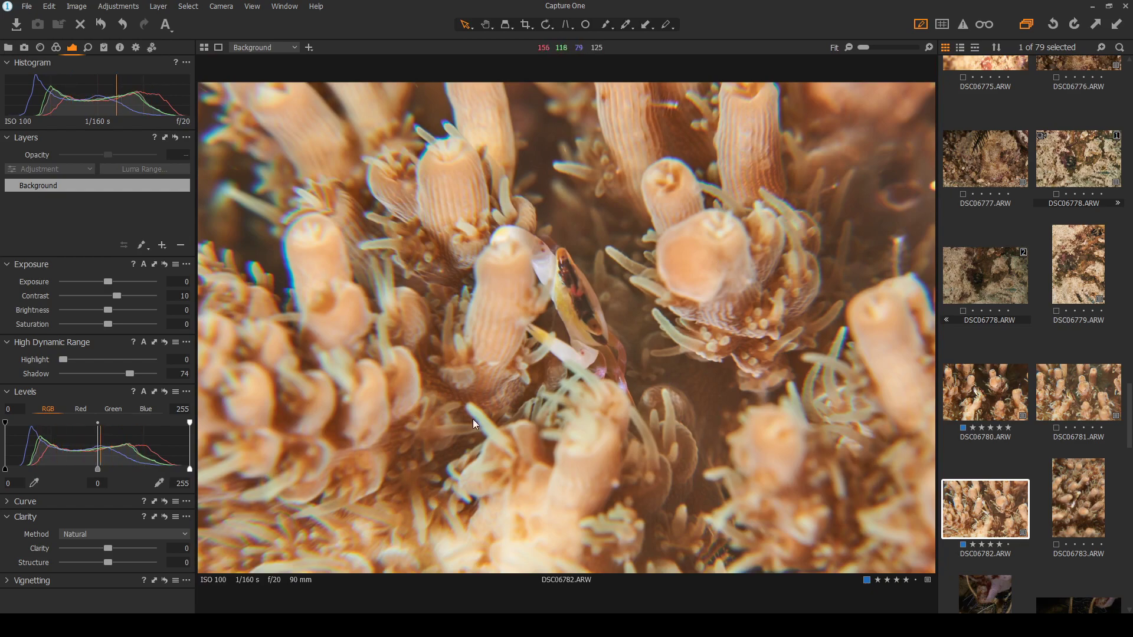
After comparing with DSC06782, raise DSC06780's Background layer exposure to 0.63
left_click(989, 409)
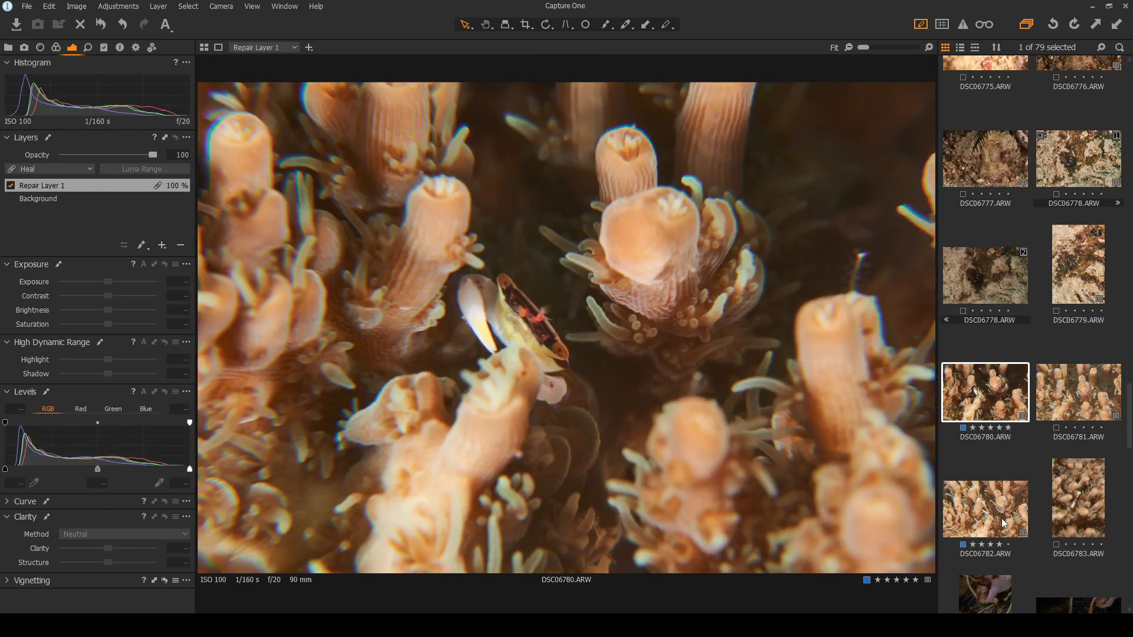
left_click(1003, 522)
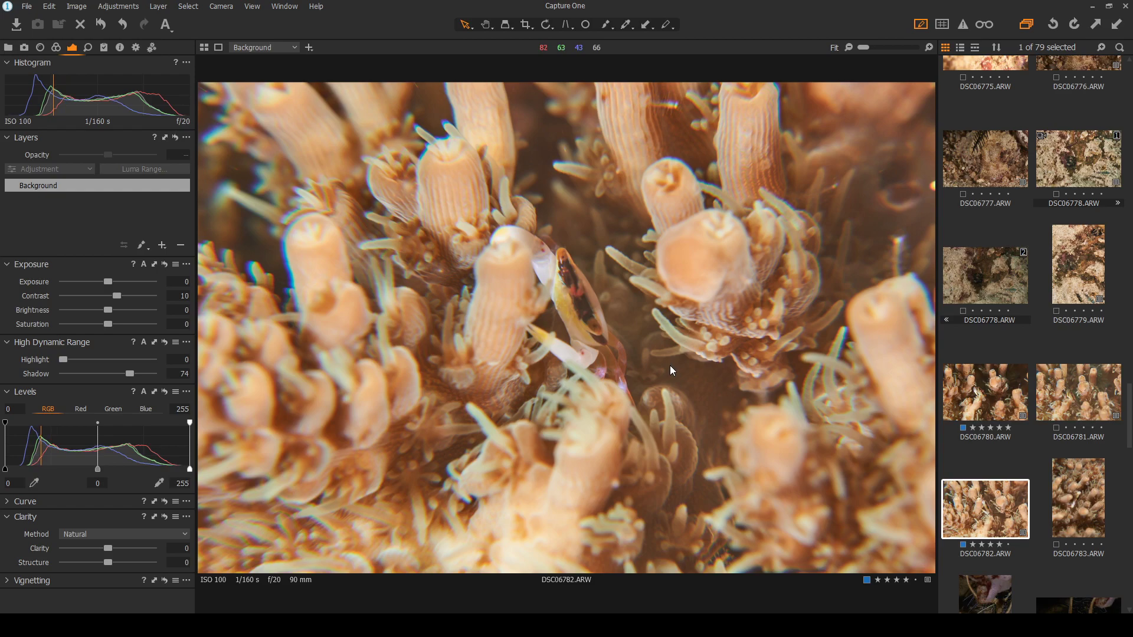
left_click(990, 407)
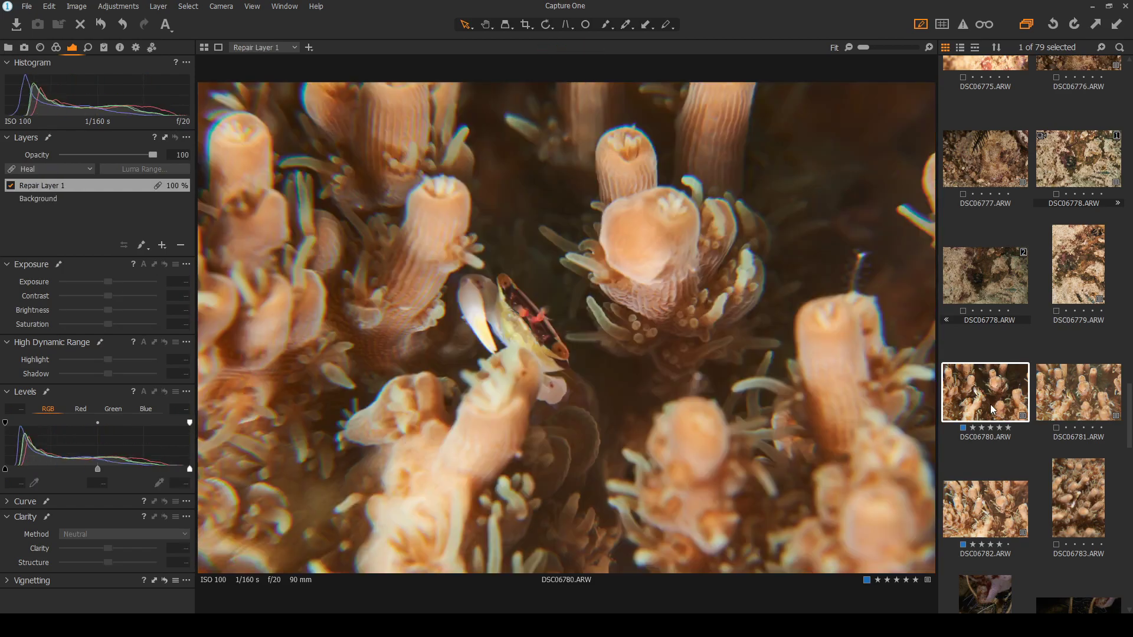
left_click(1006, 519)
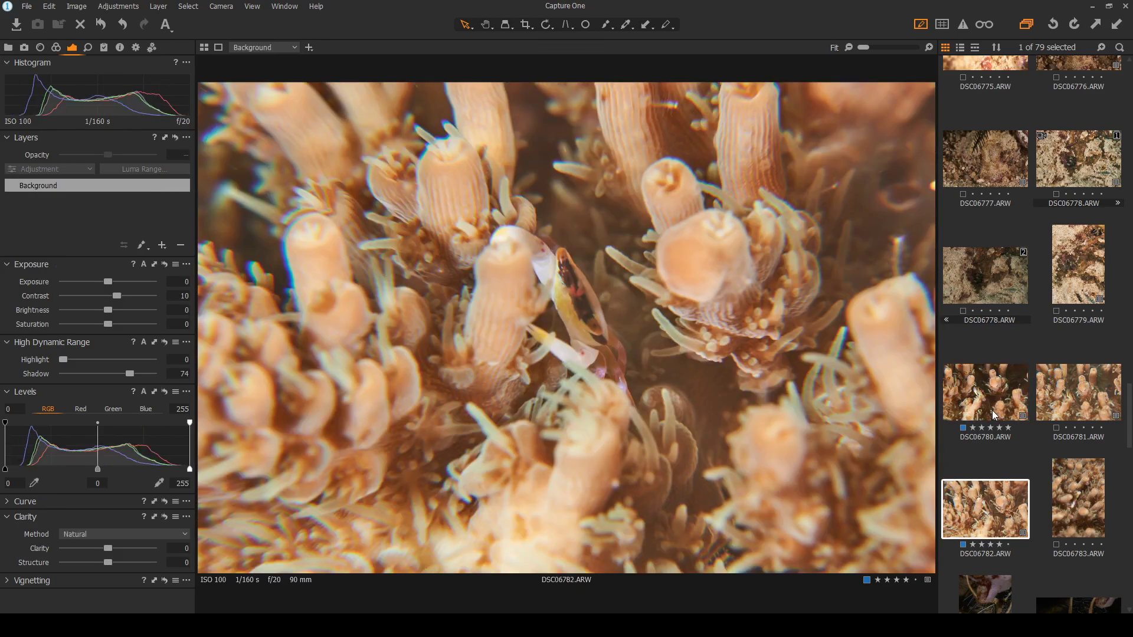
left_click(990, 400)
left_click(1010, 512)
left_click(990, 400)
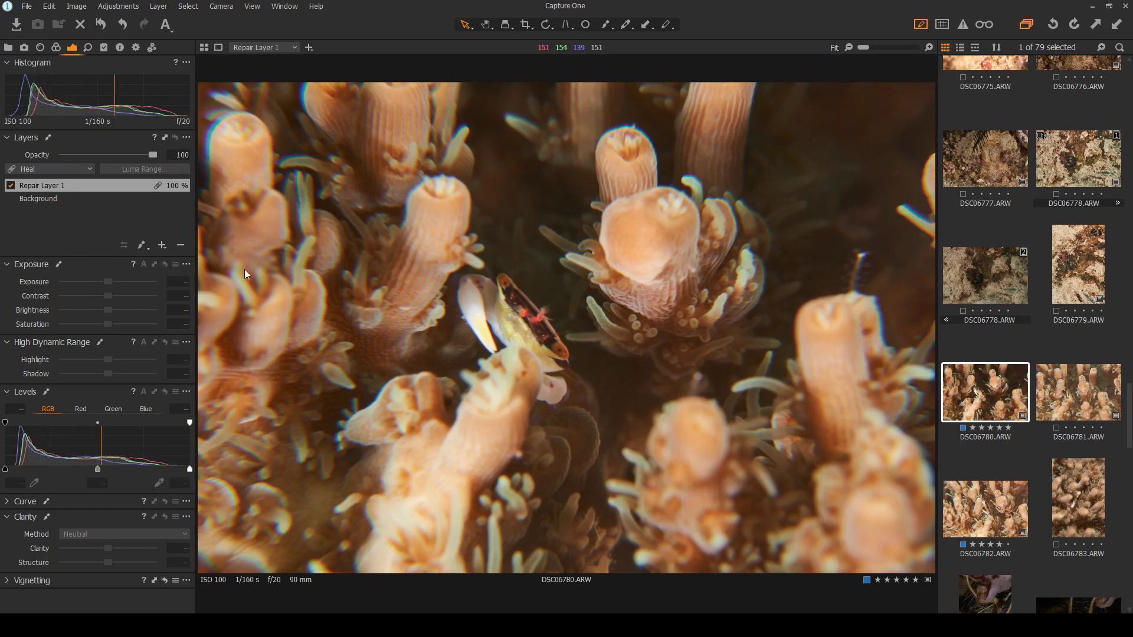
left_click(52, 196)
left_click_drag(108, 281, 116, 282)
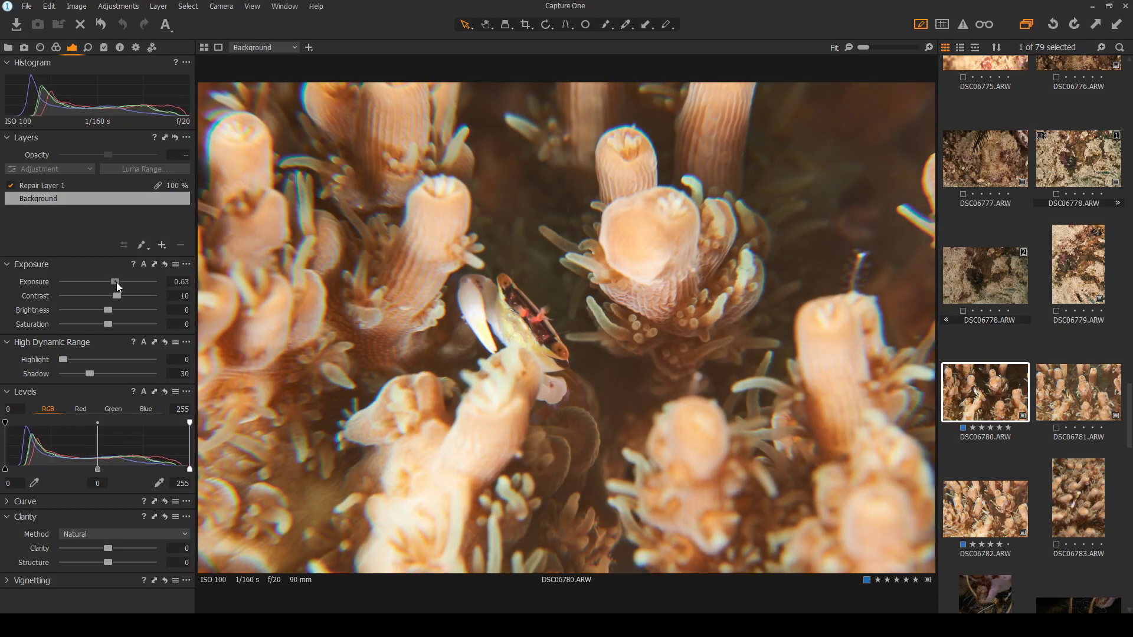
Compare the edited DSC06780 against DSC06782, then move on to lobster frame DSC06784
left_click(996, 516)
left_click(968, 406)
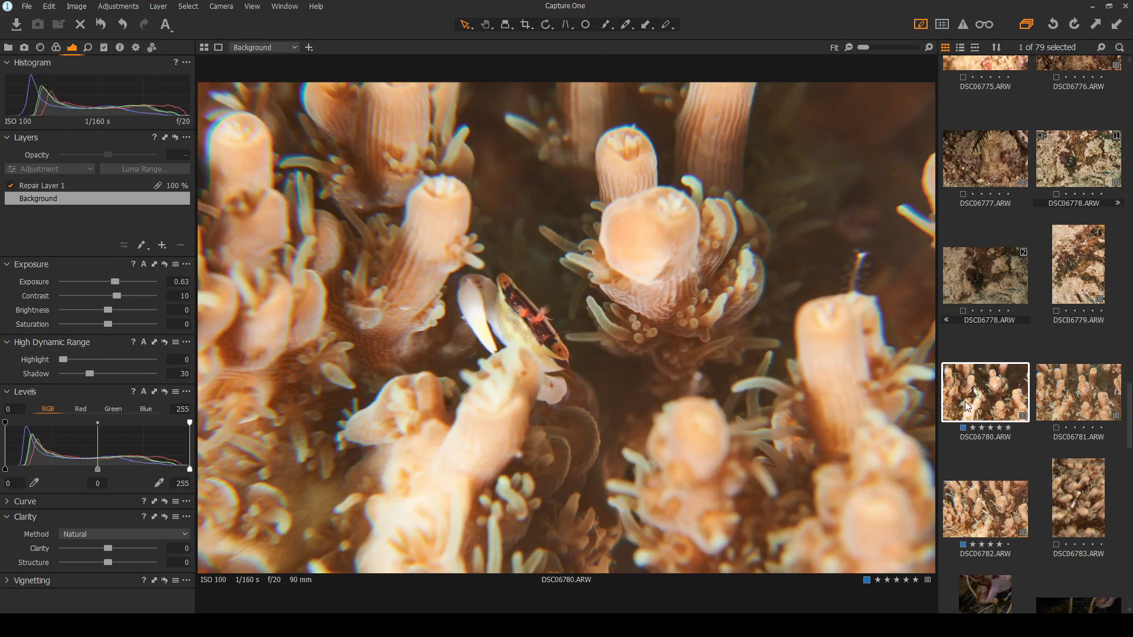
scroll(968, 405, "down", 1)
left_click(985, 436)
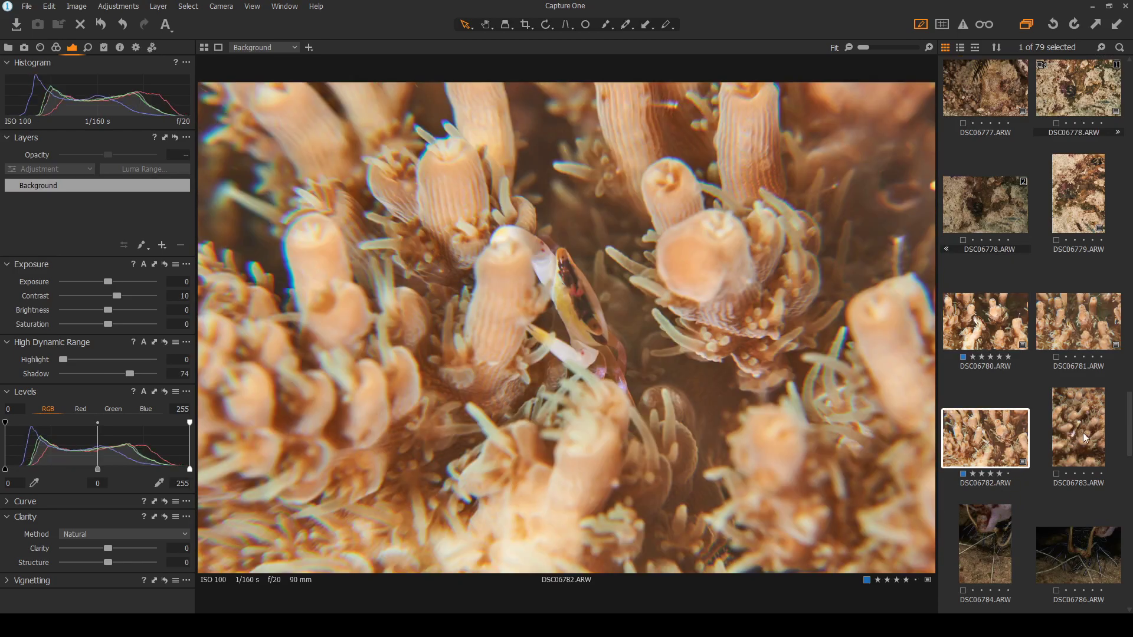
left_click(987, 340)
left_click(980, 434)
left_click(982, 334)
left_click(976, 431)
left_click(997, 328)
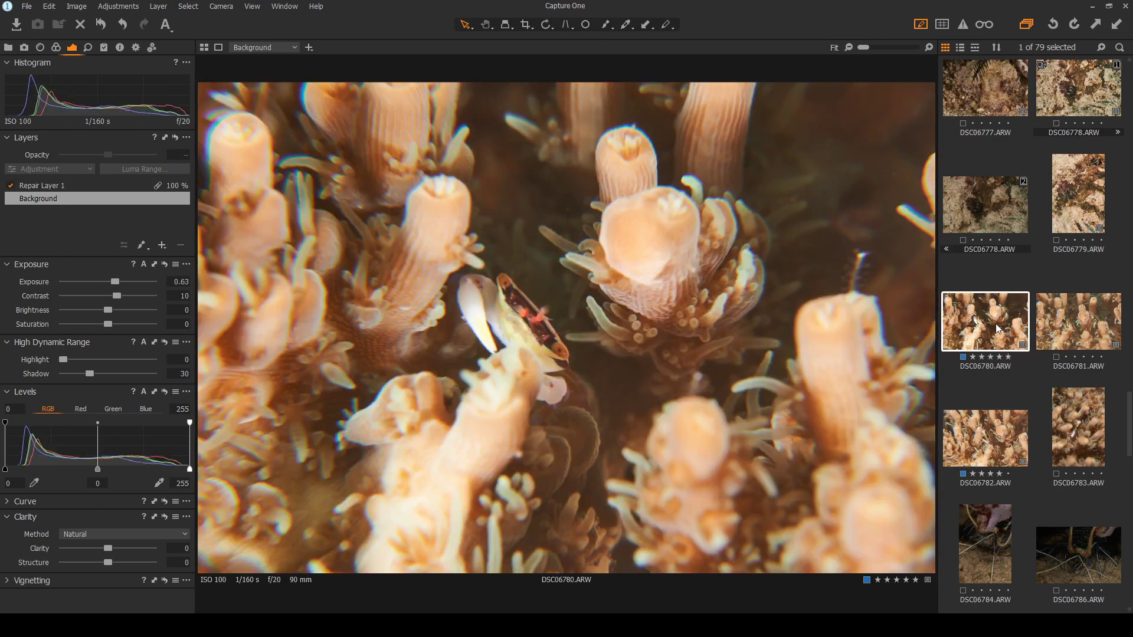
scroll(997, 329, "down", 2)
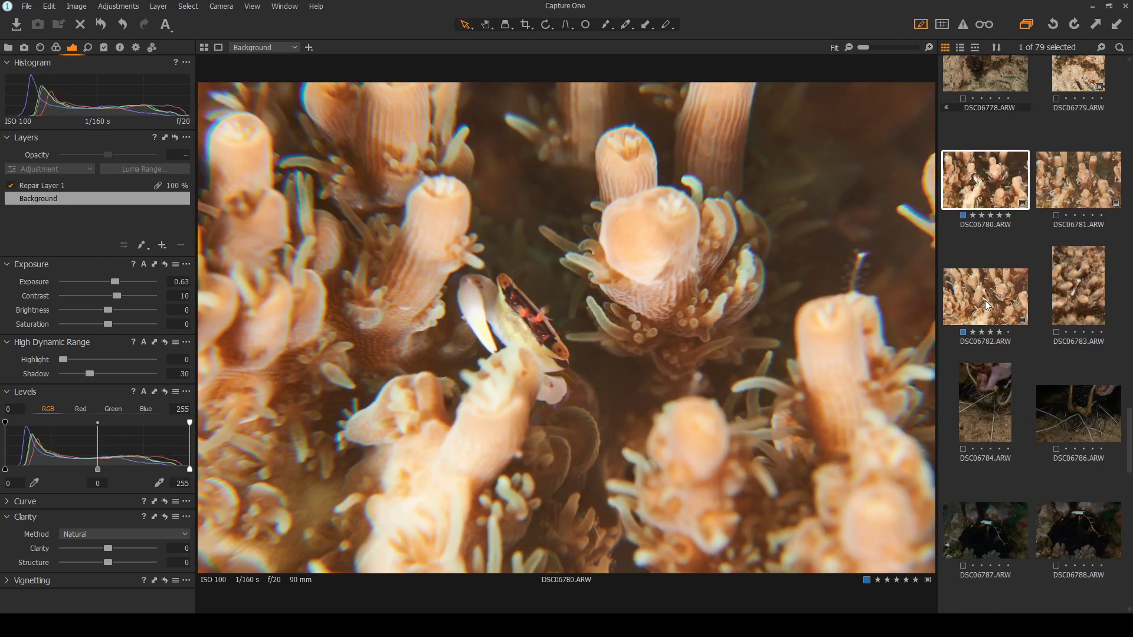
left_click(986, 299)
left_click(996, 170)
left_click(990, 308)
scroll(660, 313, "up", 4)
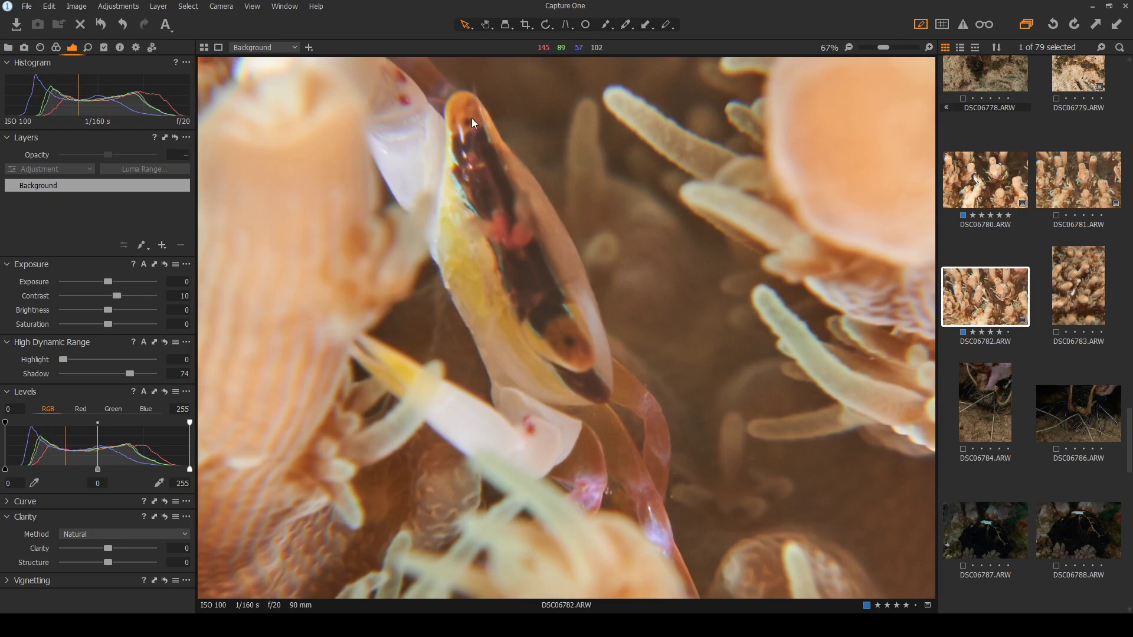
scroll(575, 357, "down", 3)
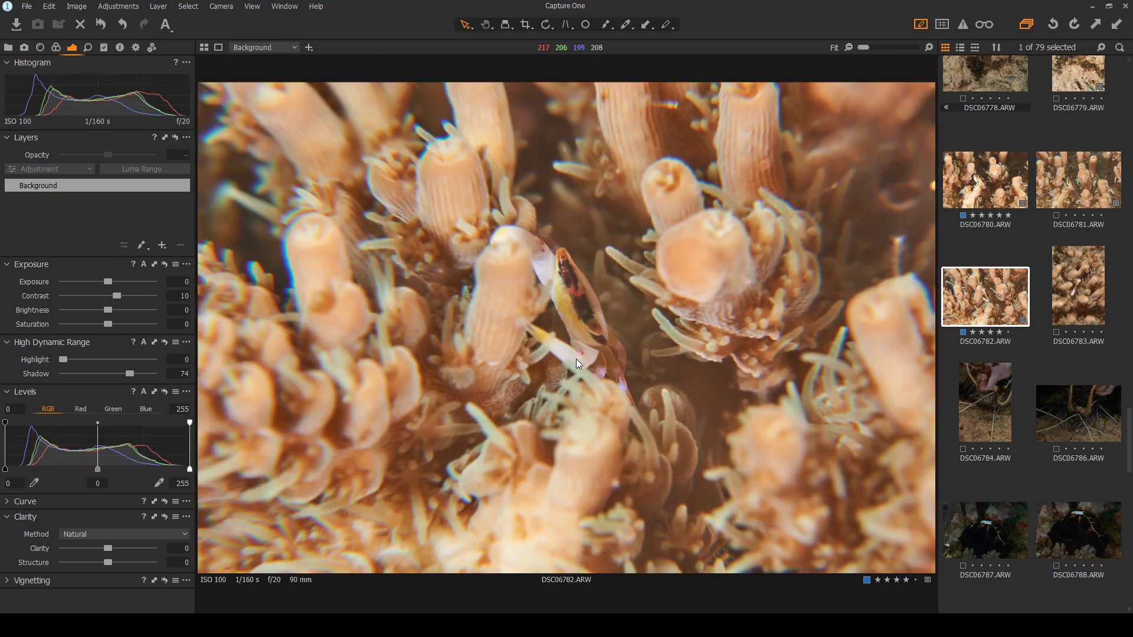
left_click(1008, 412)
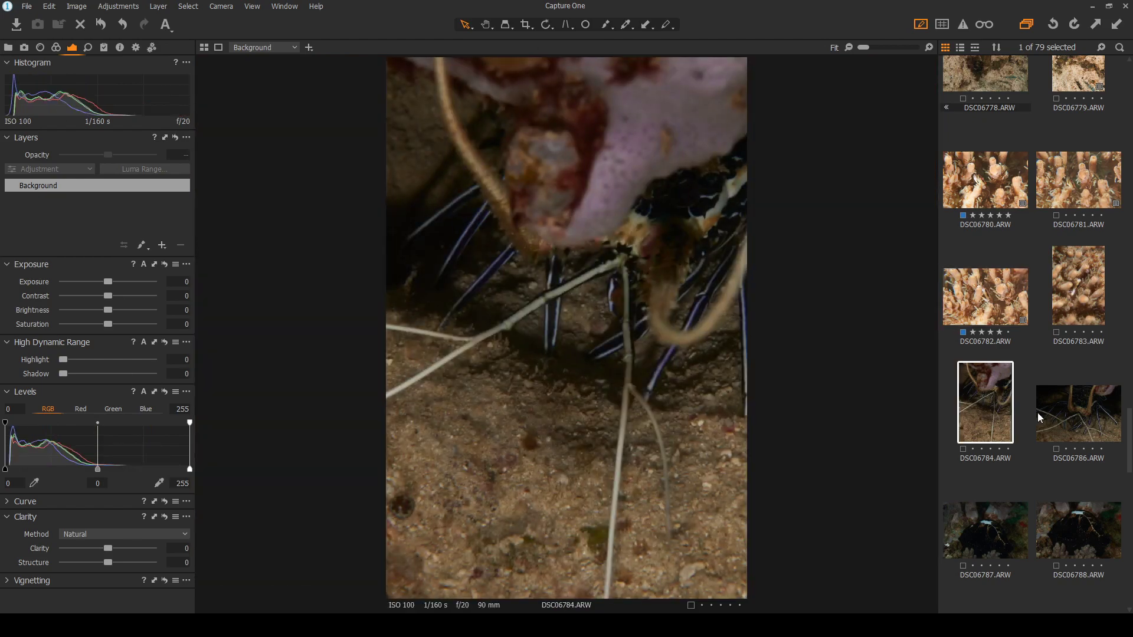
Set lobster frame DSC06786 to contrast 15 and shadows 77, checking it against DSC06784
left_click(1065, 423)
left_click(990, 416)
left_click(1067, 423)
left_click_drag(108, 296, 116, 295)
left_click_drag(61, 374, 133, 358)
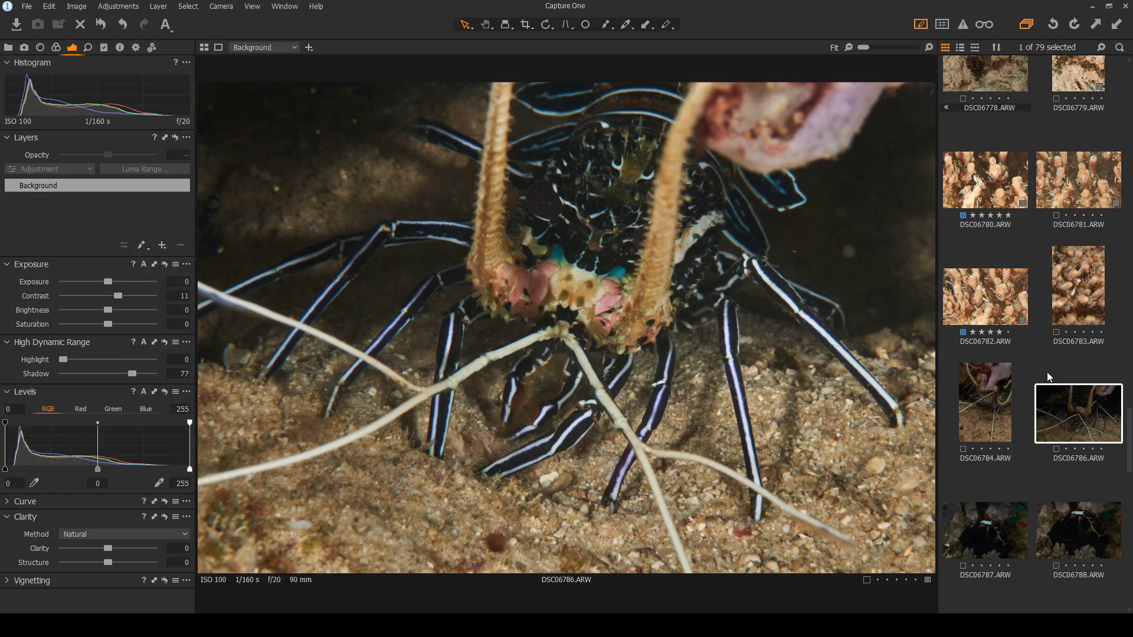
left_click(983, 412)
left_click(1049, 423)
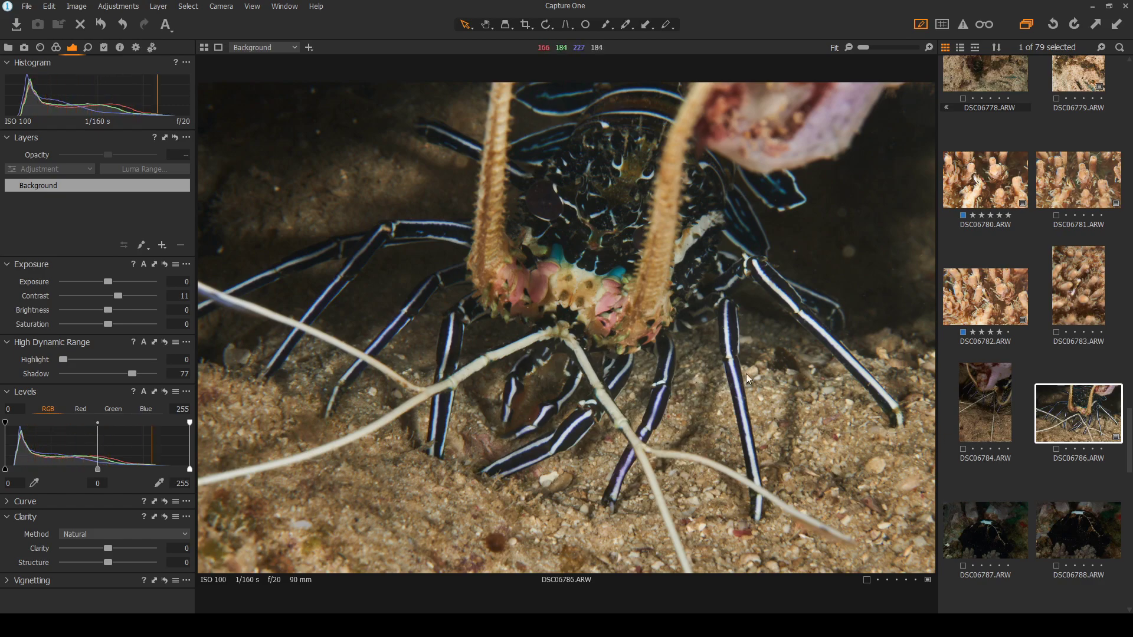
left_click_drag(121, 295, 125, 296)
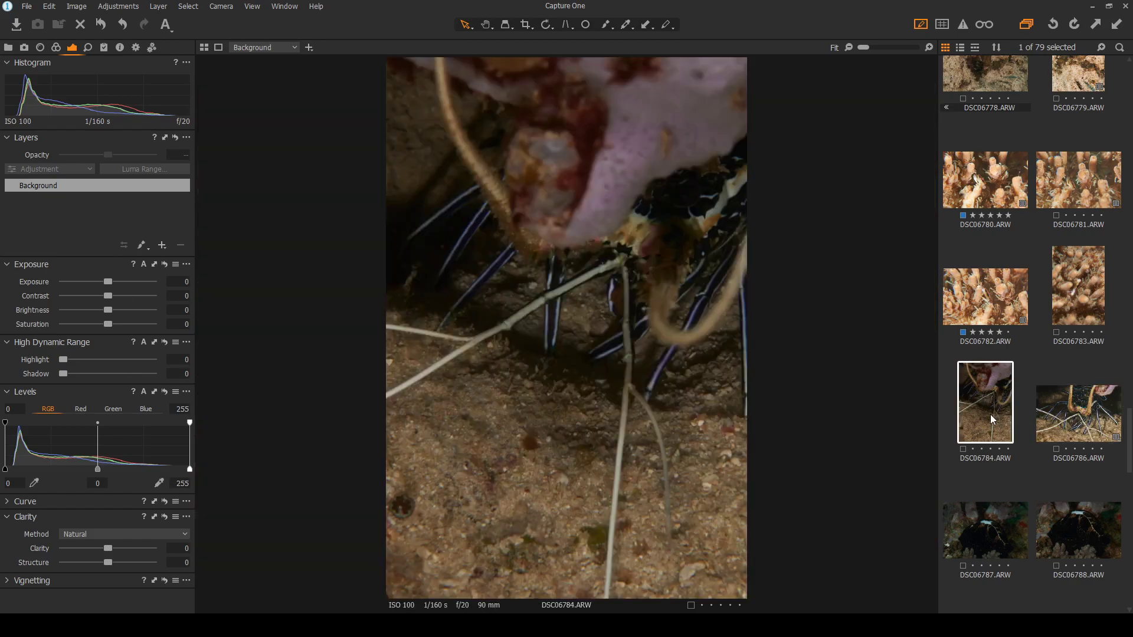
left_click(1012, 416)
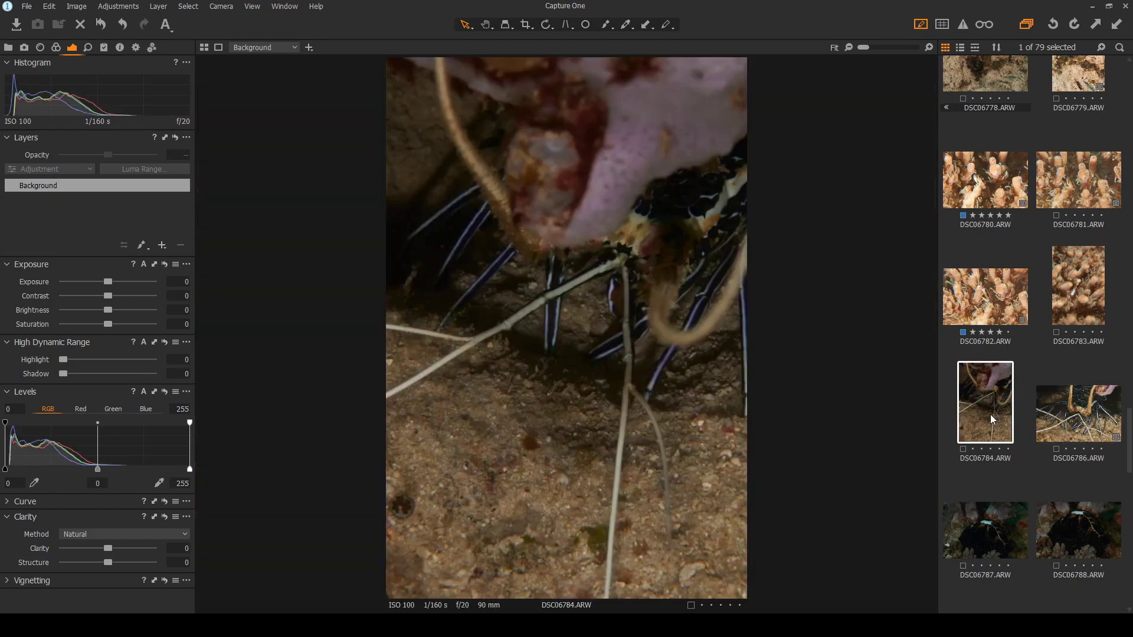
left_click(1075, 429)
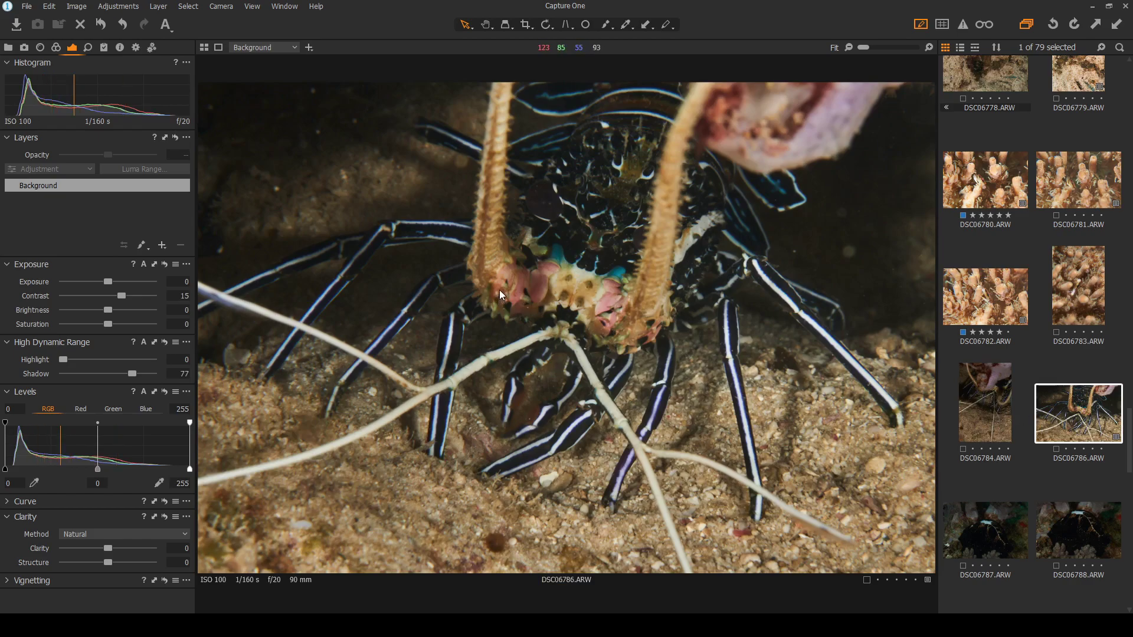
scroll(641, 228, "up", 2)
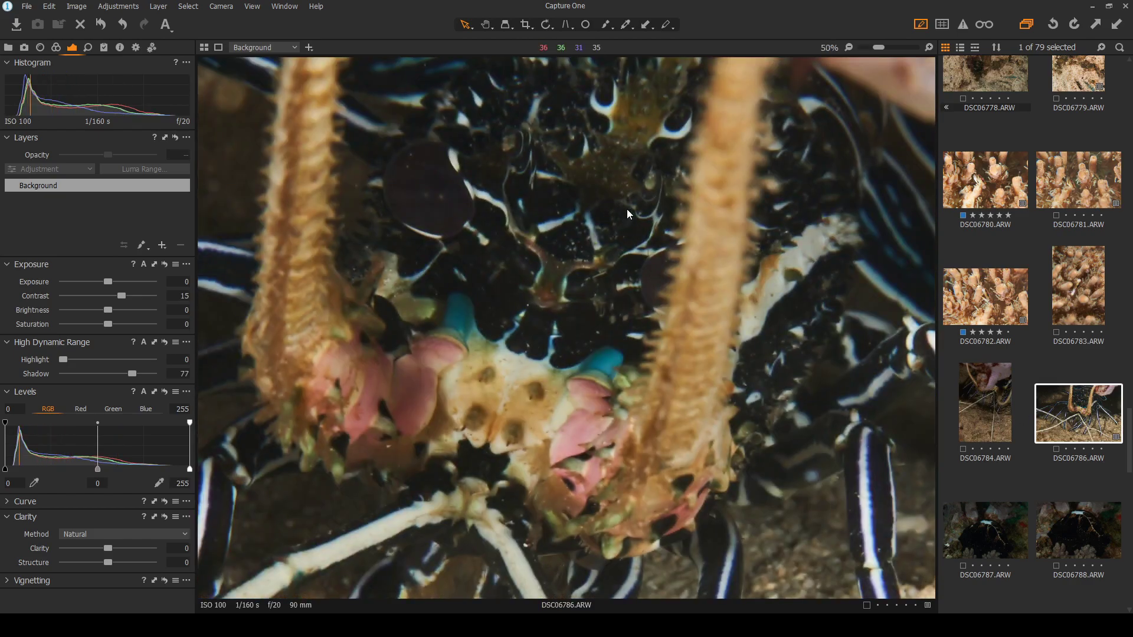
scroll(627, 210, "down", 2)
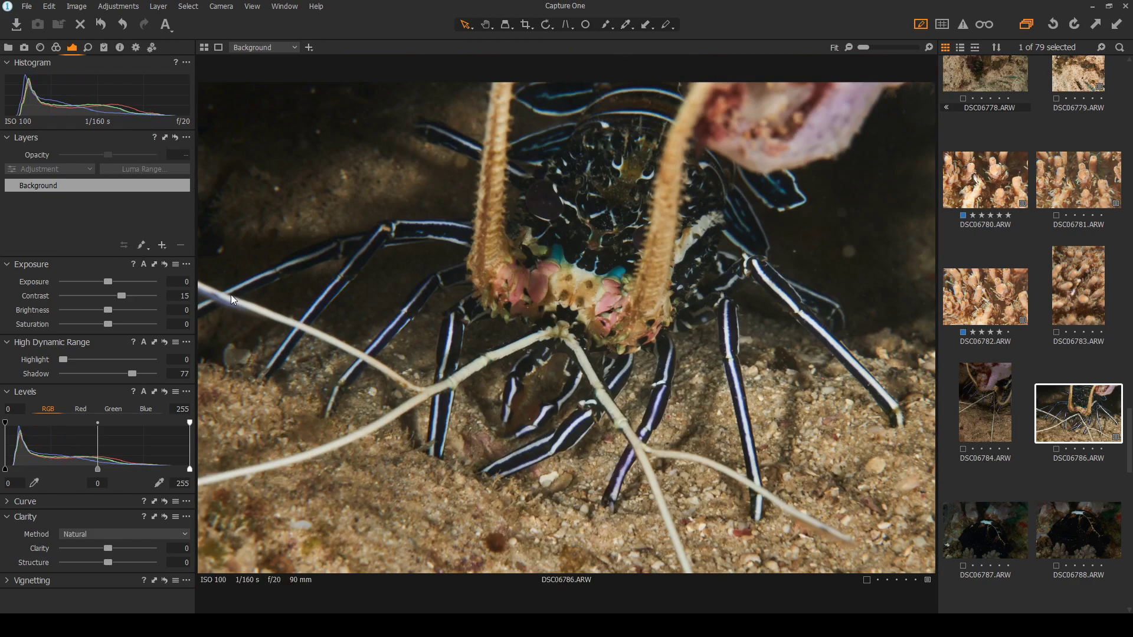
Add a heal layer and remove backscatter specks right of the lobster and in the upper background
key("q")
left_click(849, 254)
left_click(843, 213)
left_click(796, 251)
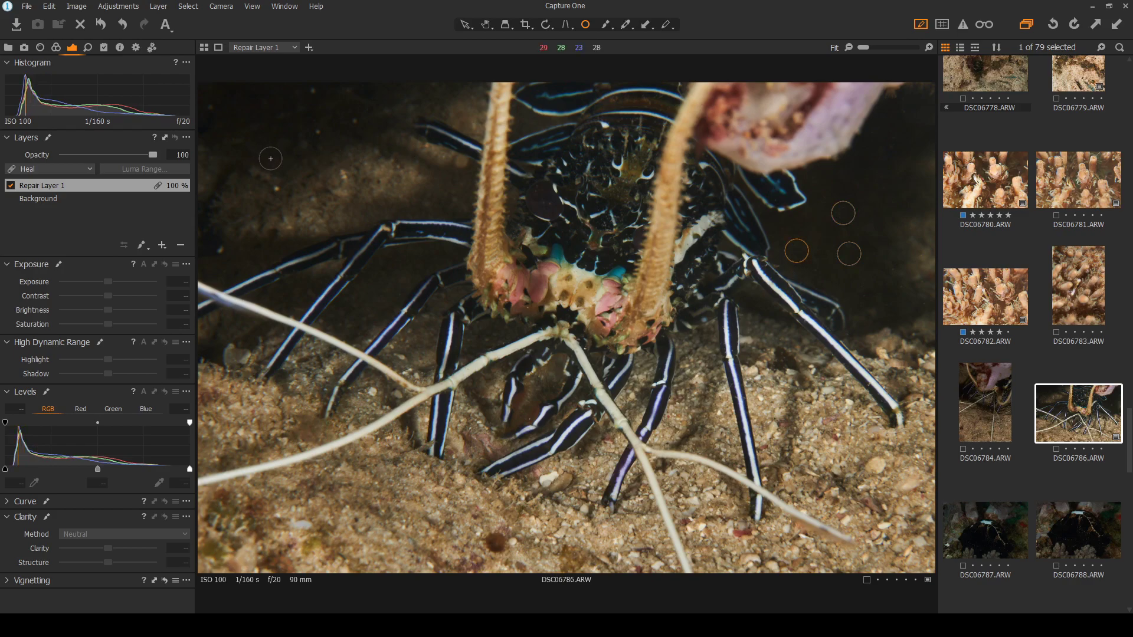
left_click(317, 129)
left_click(314, 92)
left_click(208, 107)
left_click(353, 122)
Heal the remaining left-side specks, shrink one heal spot, and rate DSC06786 four stars
left_click(218, 251)
left_click(277, 189)
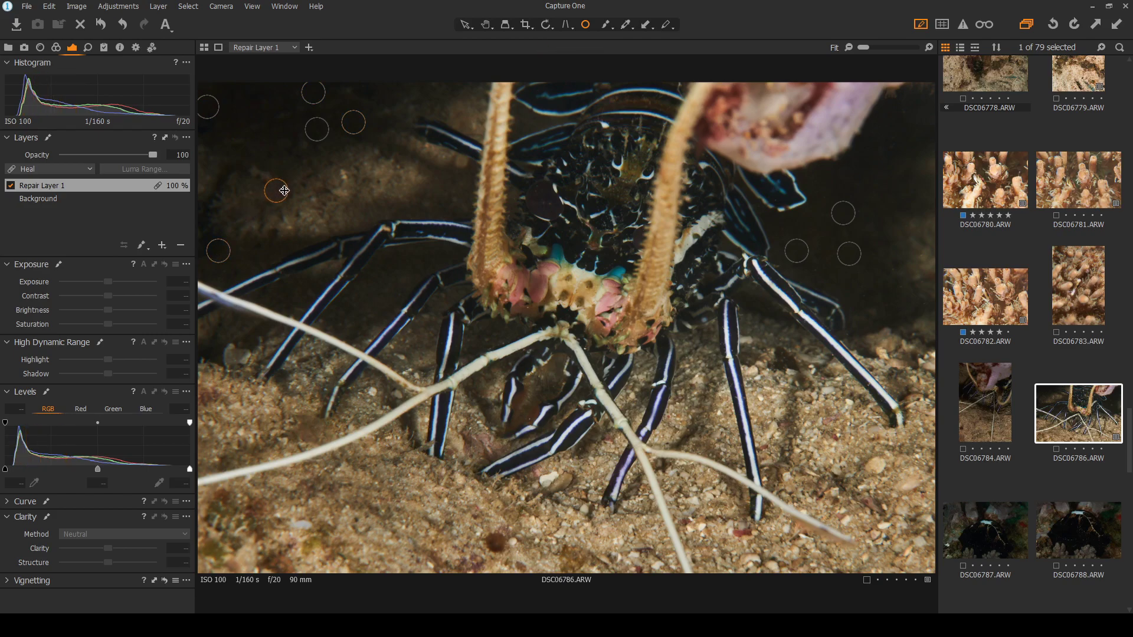
left_click_drag(289, 189, 282, 189)
left_click(465, 25)
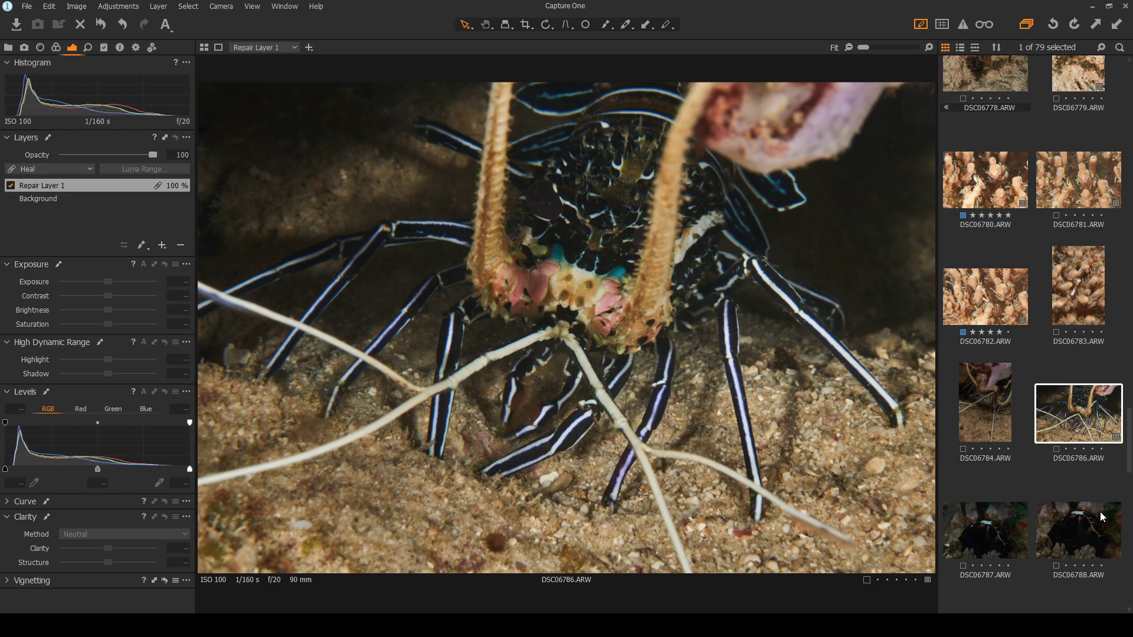
left_click(1092, 450)
left_click(65, 198)
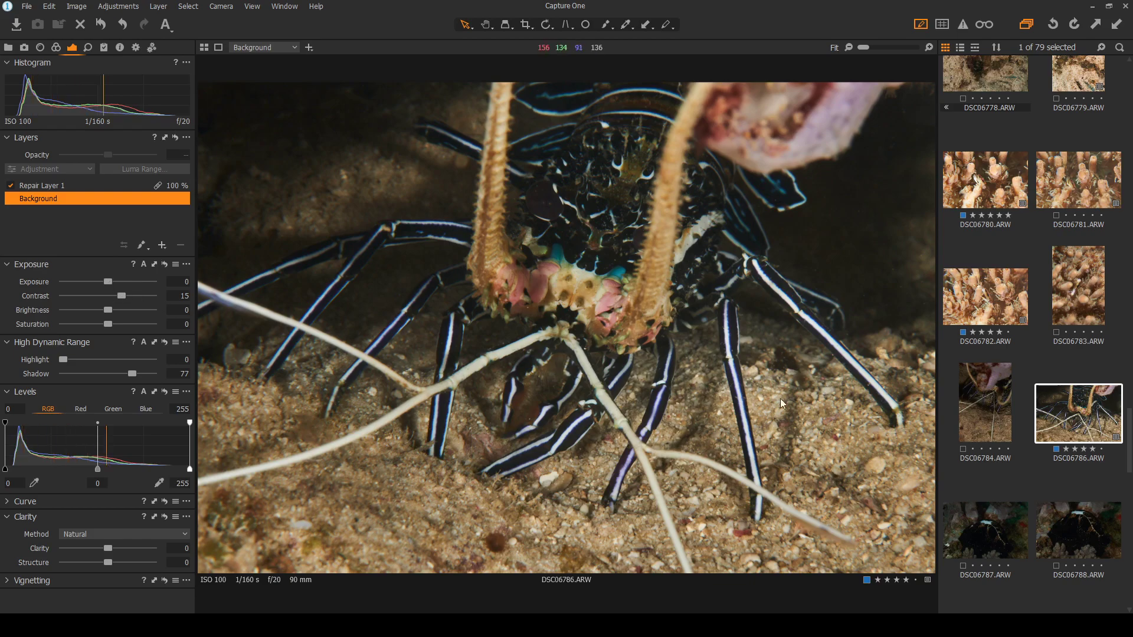
Browse the nudibranch frames DSC06787 through DSC06790
left_click(988, 539)
left_click(1080, 532)
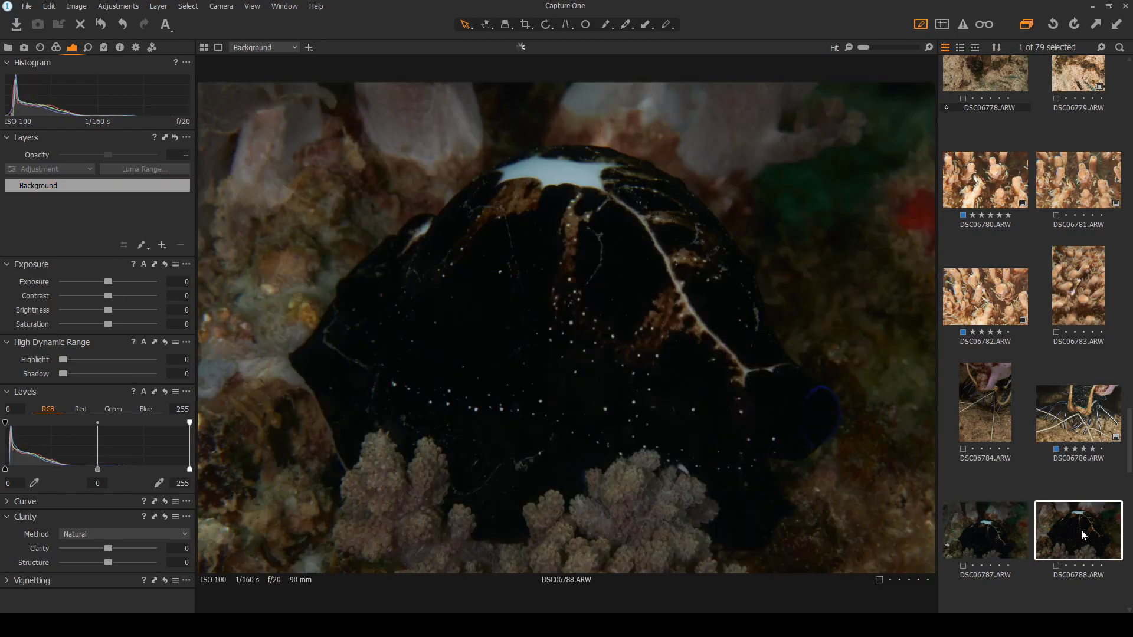
scroll(1082, 532, "down", 3)
left_click(997, 320)
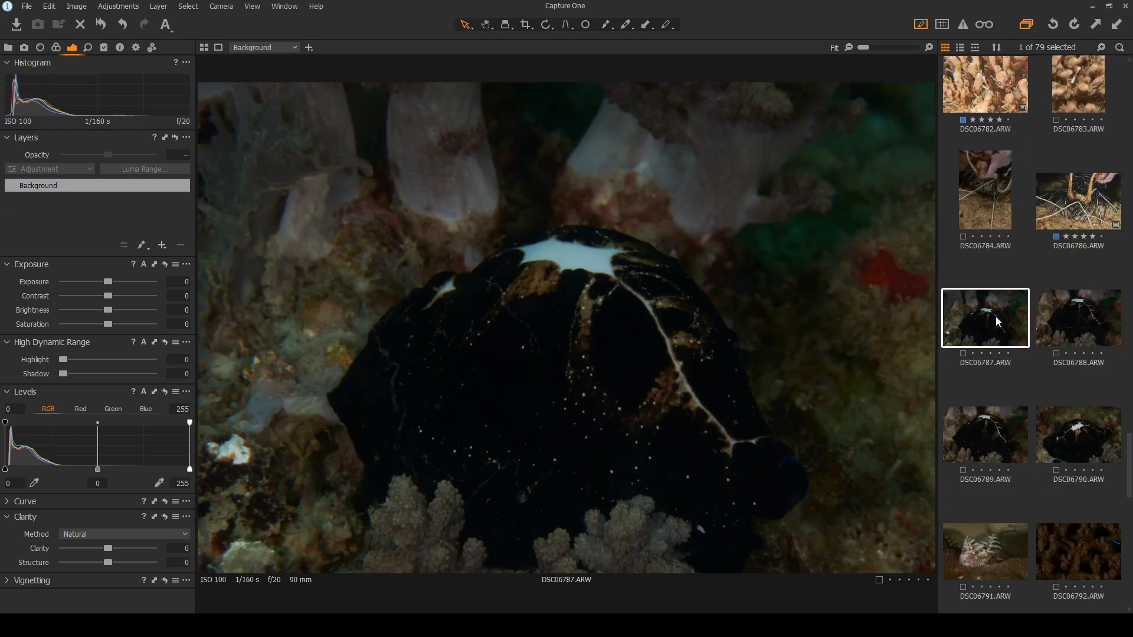
left_click(1068, 440)
left_click(1090, 348)
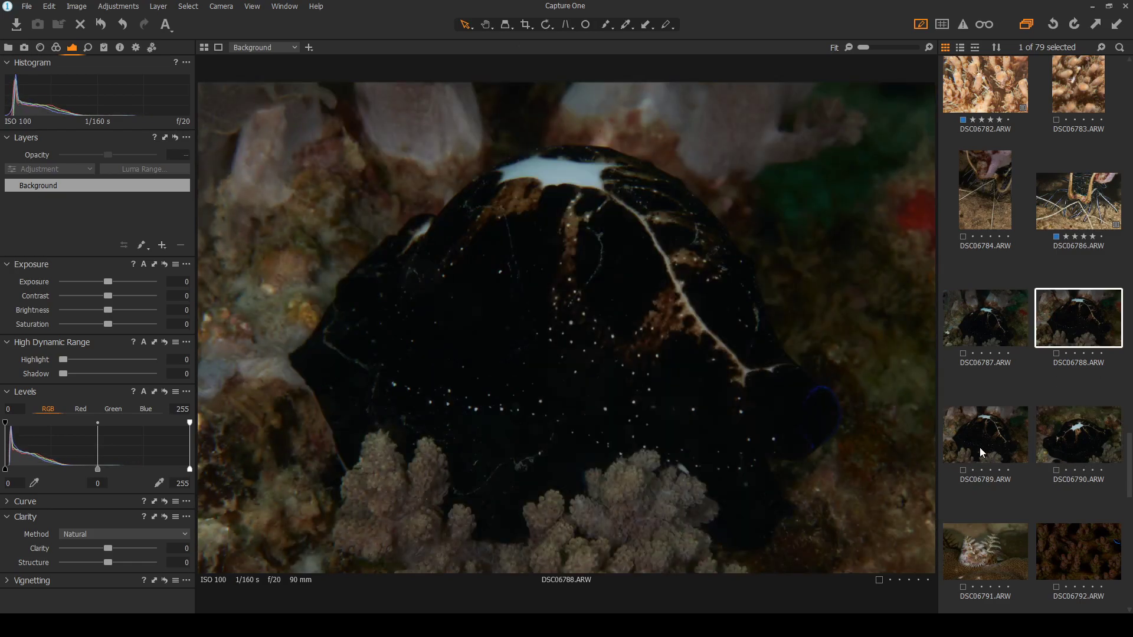
left_click(983, 451)
Compare DSC06788 against DSC06787, DSC06789 and DSC06790
left_click(1052, 308)
left_click(996, 332)
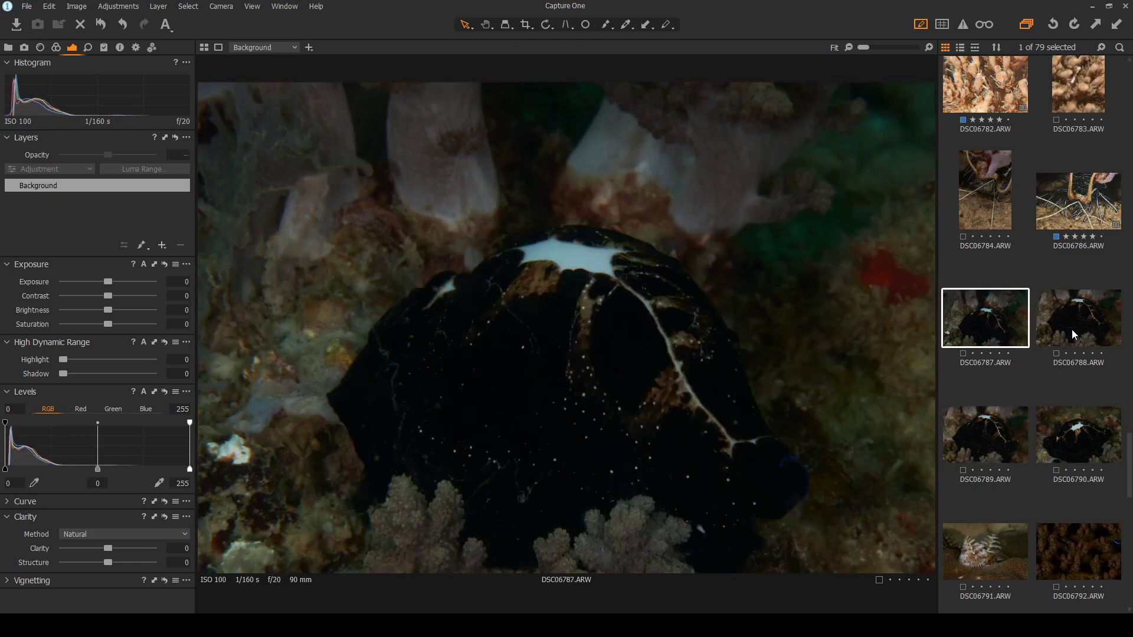
left_click(1072, 330)
left_click(996, 456)
key("Right")
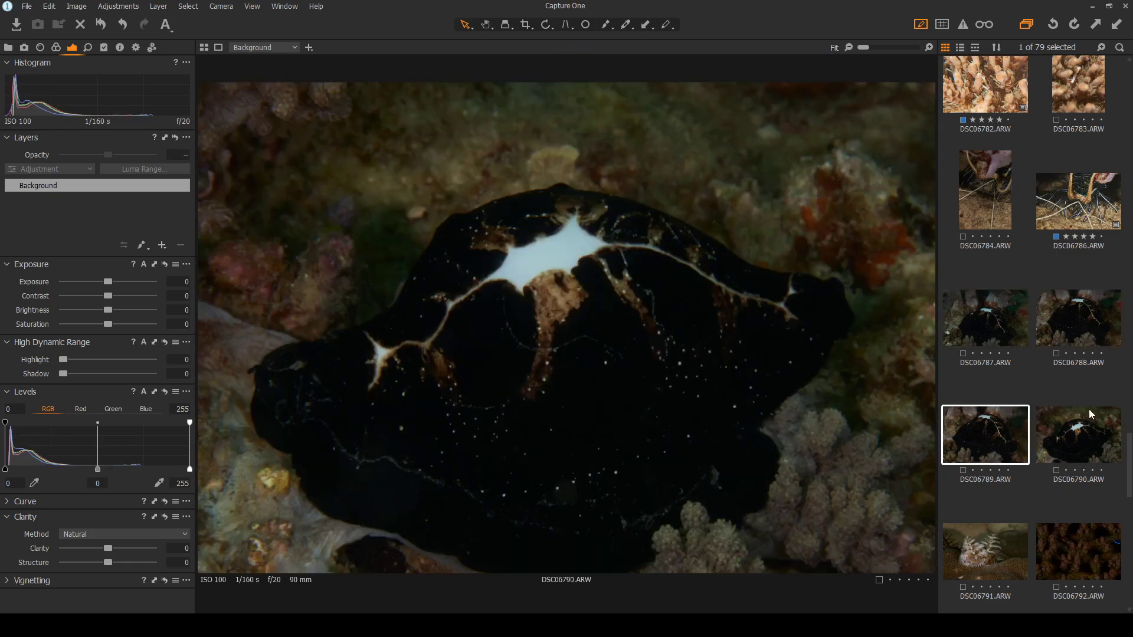
key("Left")
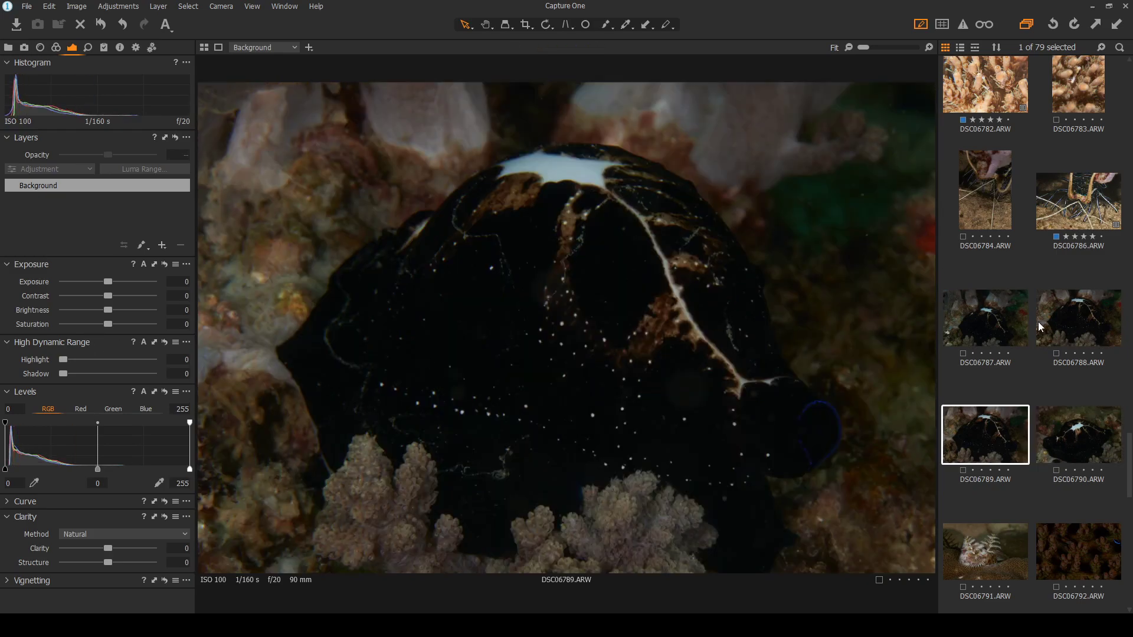
Give DSC06788 contrast 9 and shadows 49, checking it against DSC06789
left_click(1081, 321)
left_click_drag(108, 295, 117, 296)
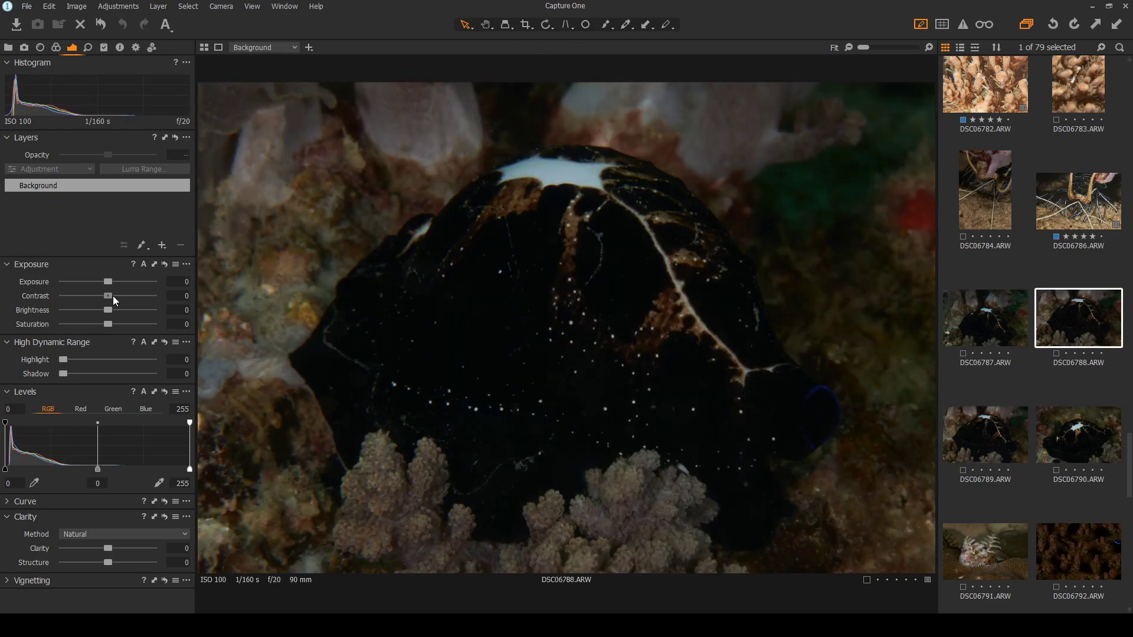
left_click_drag(63, 374, 95, 373)
left_click(1001, 444)
left_click(1046, 312)
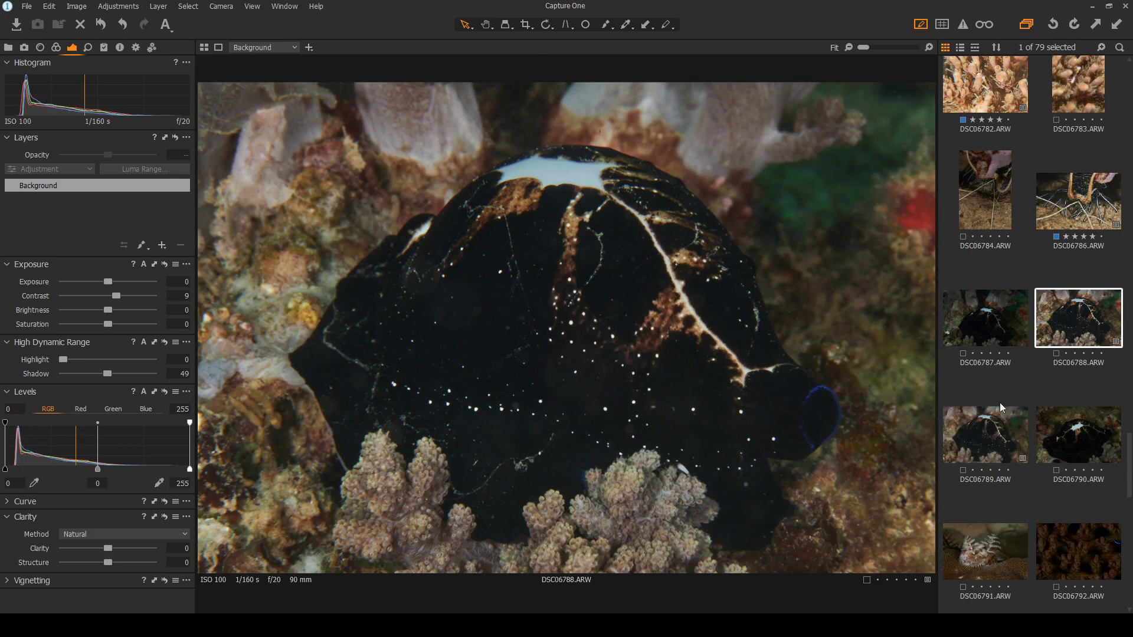
Lift DSC06787's shadows to 38, then return to the edited DSC06788
left_click(1013, 329)
left_click(1041, 323)
left_click(1019, 342)
left_click_drag(63, 373, 97, 371)
left_click(1083, 318)
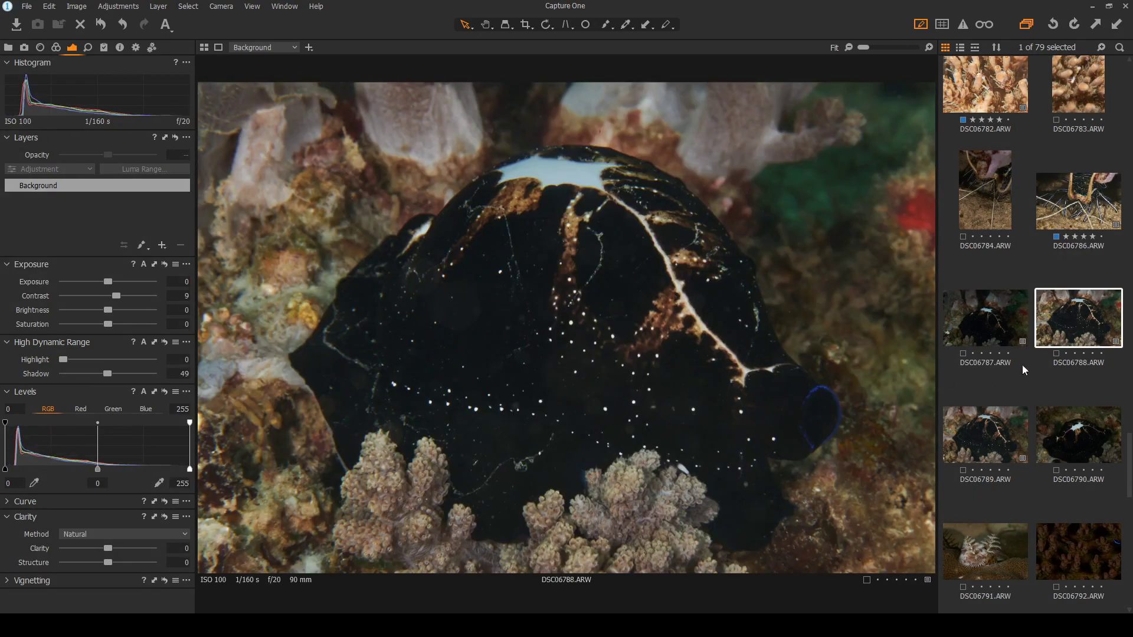
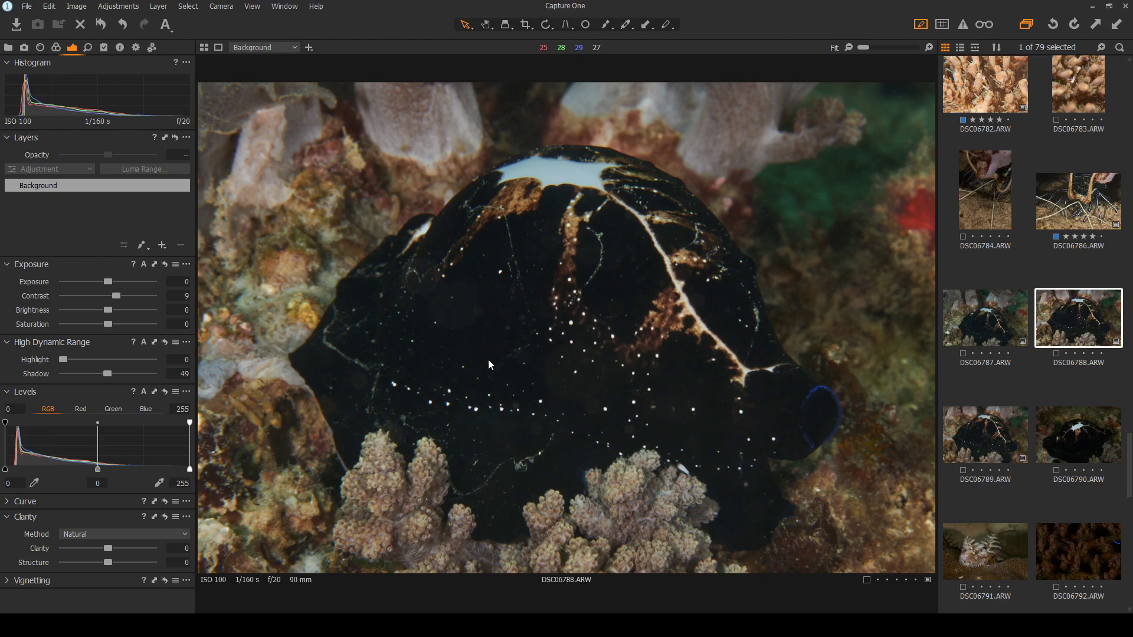
Raise DSC06788's contrast to 22 and exposure to 0.37, and lower its shadows to 28
left_click(1079, 439)
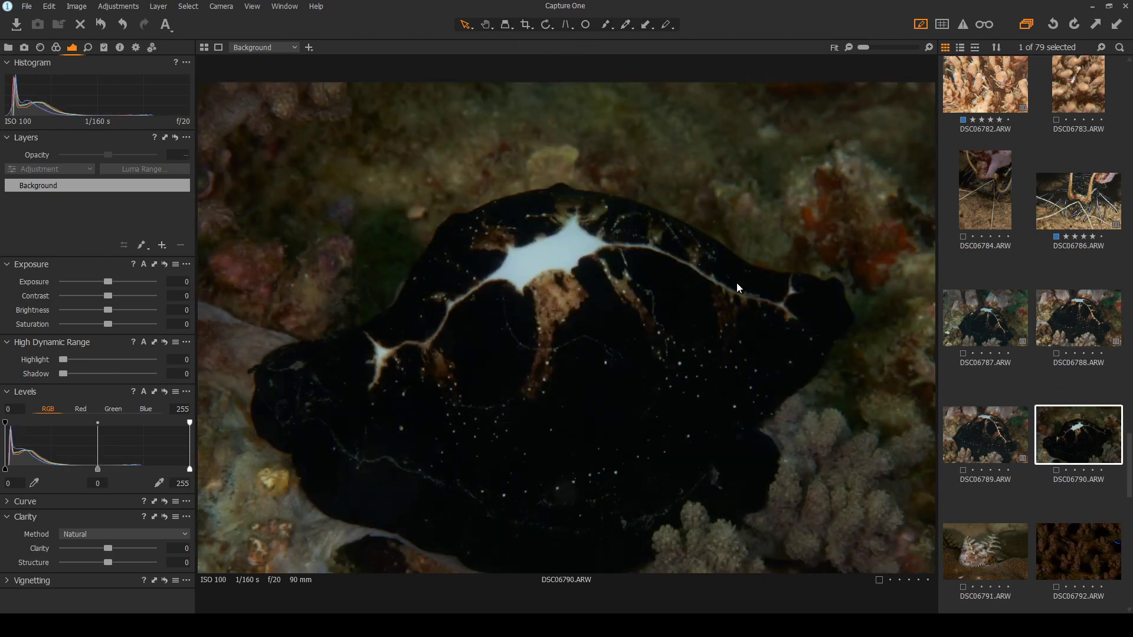
key("Up")
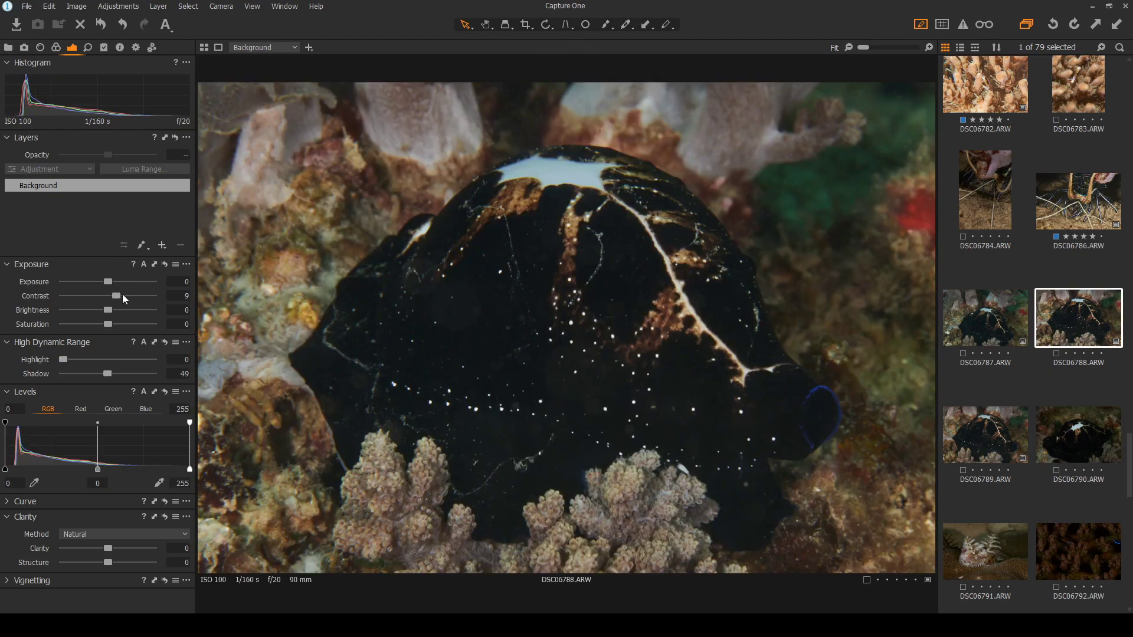
left_click_drag(118, 293, 128, 300)
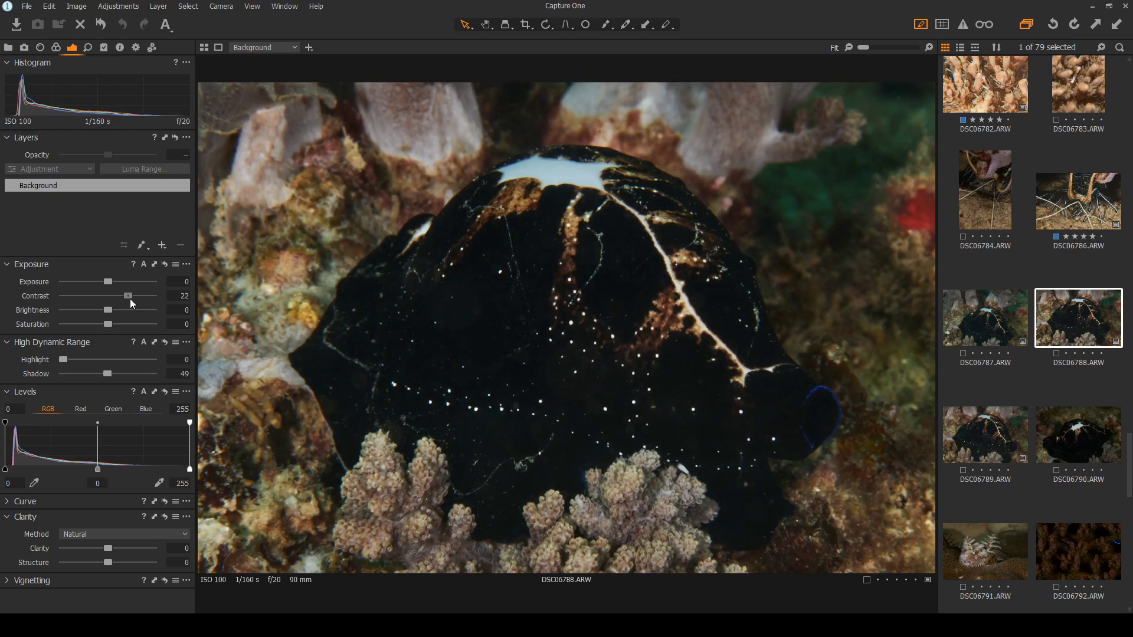
left_click_drag(106, 373, 97, 373)
left_click_drag(108, 282, 112, 283)
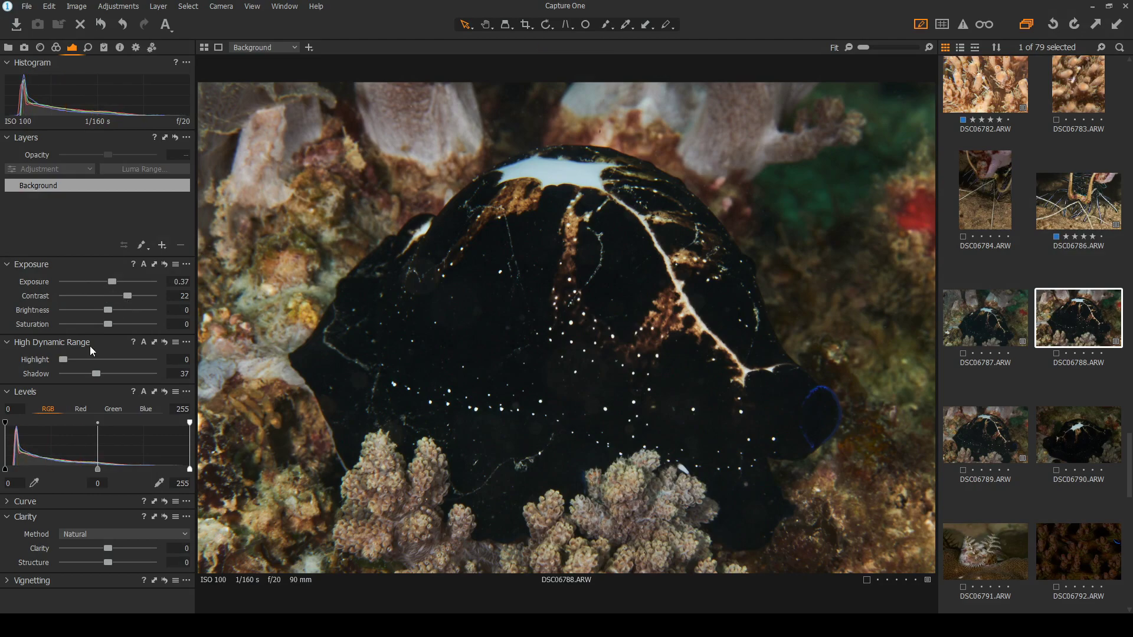
left_click_drag(97, 372, 180, 351)
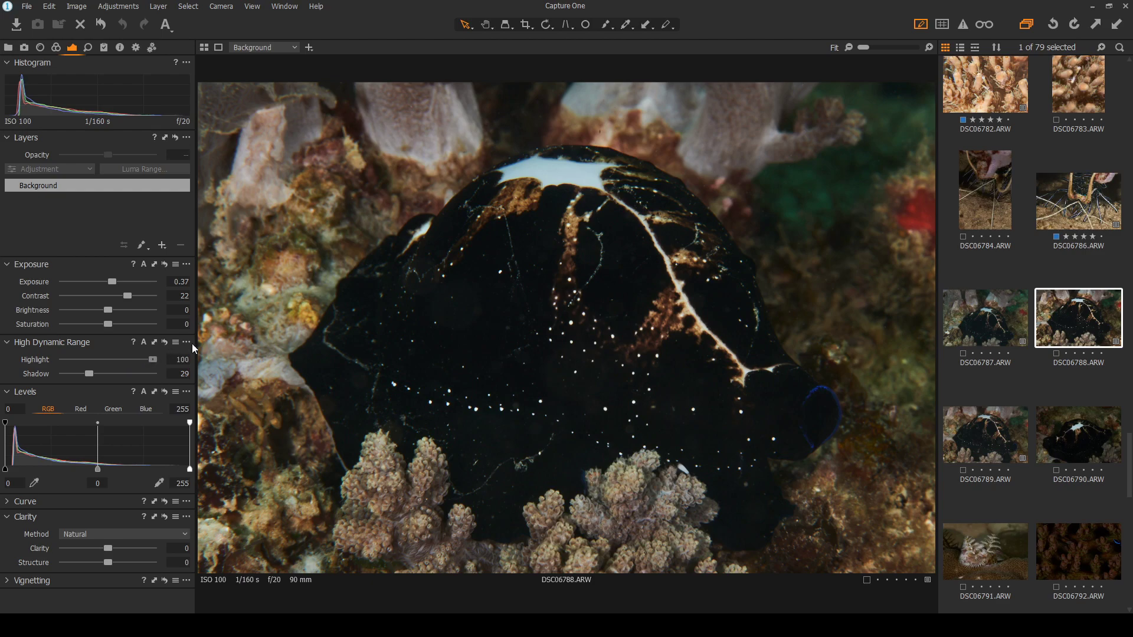
left_click_drag(87, 375, 86, 375)
Compare against DSC06787, DSC06789 and DSC06790, ease contrast to 18, then tag green with three stars
left_click(988, 308)
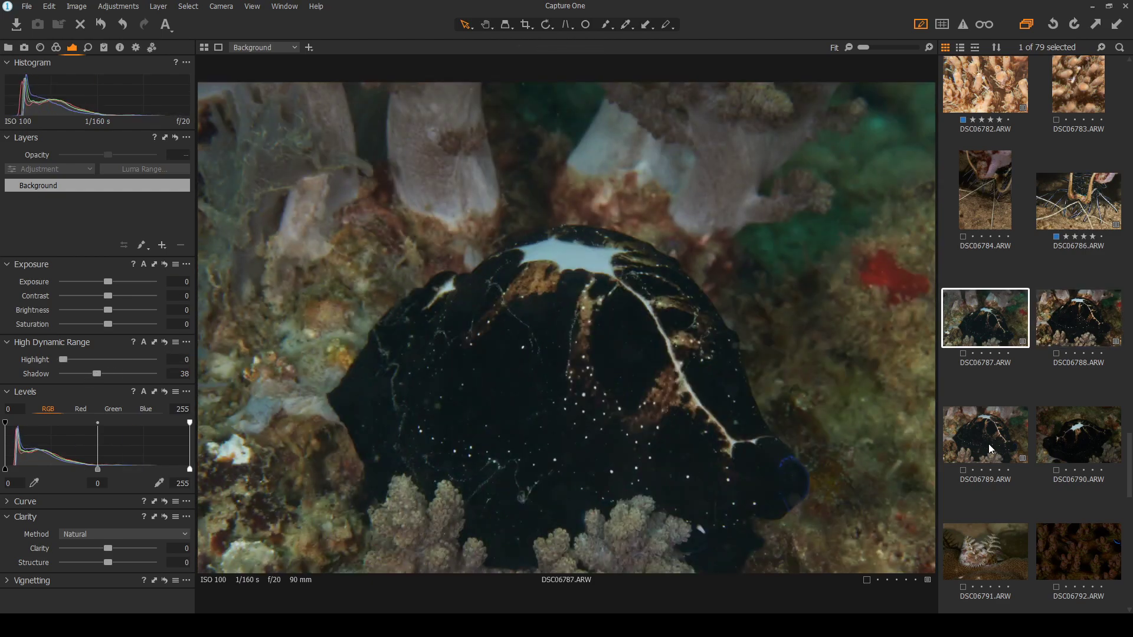
left_click(989, 458)
left_click(1085, 313)
left_click(1082, 455)
left_click(1082, 324)
left_click_drag(131, 296, 124, 296)
left_click(1057, 354)
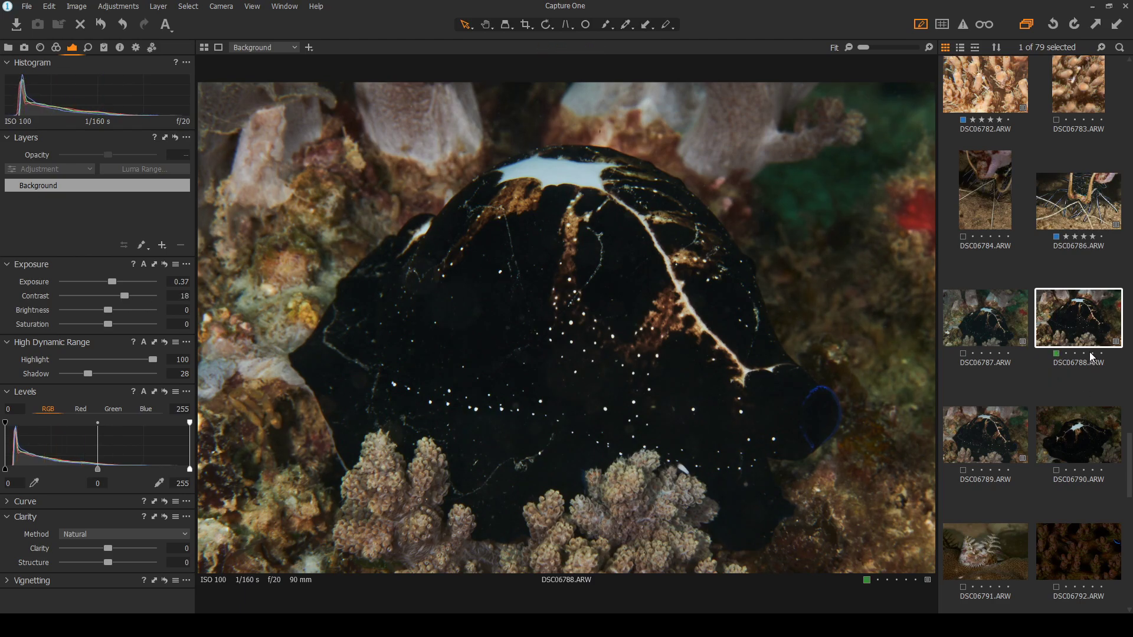
left_click(1083, 353)
Heal three white specks on the animal's body and a spot near the top-right corner
key("q")
scroll(461, 296, "up", 3)
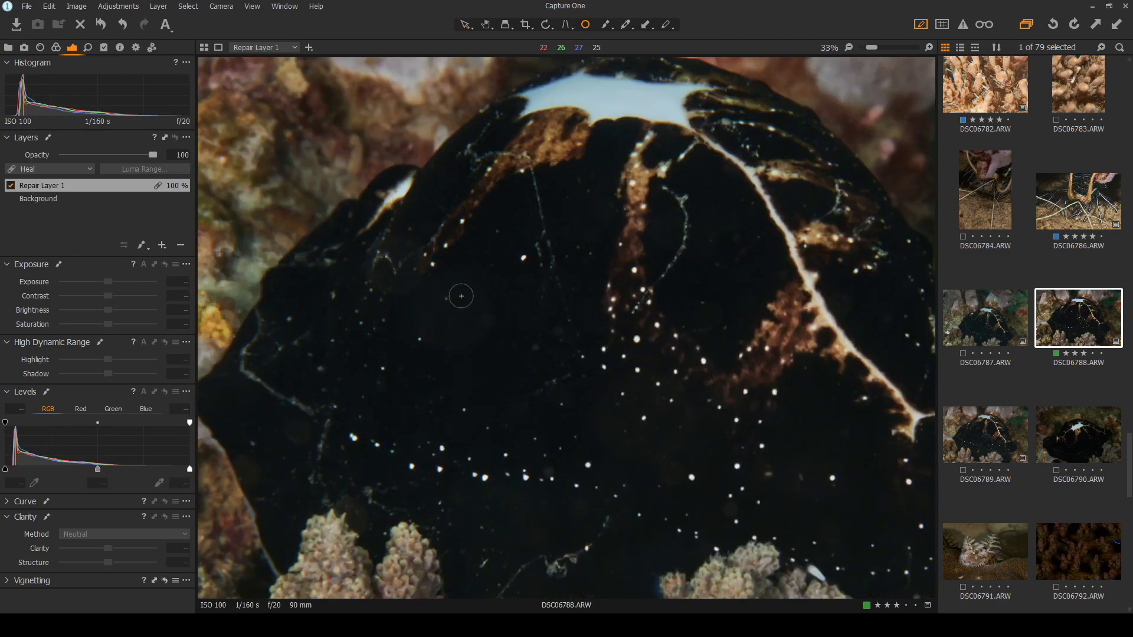
left_click(495, 331)
left_click(572, 376)
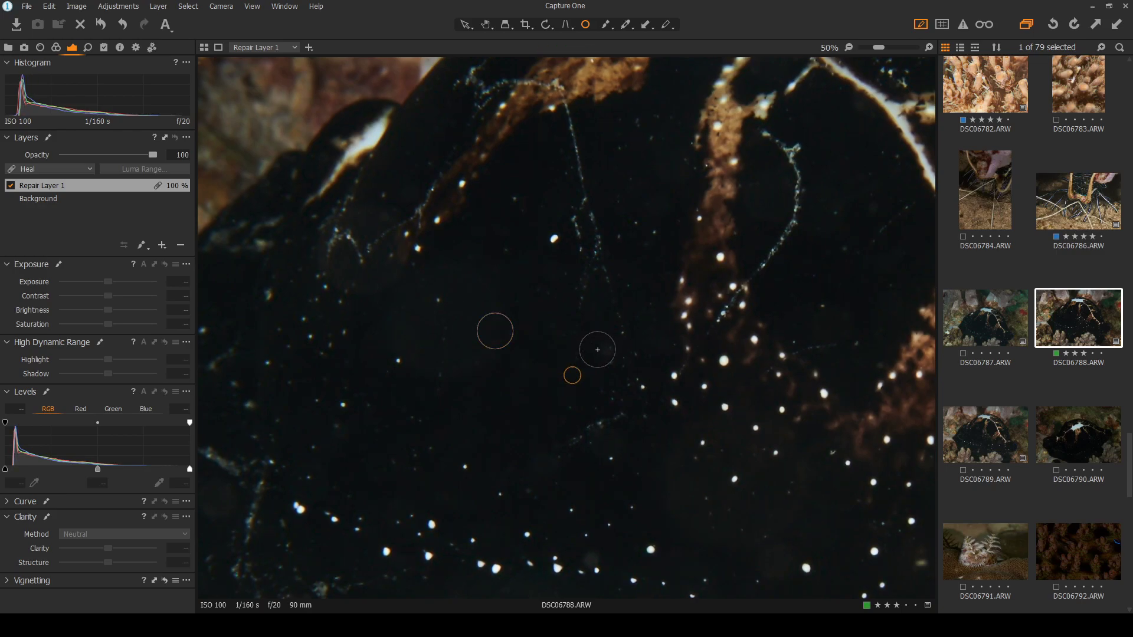
left_click(605, 347)
key("ctrl+0")
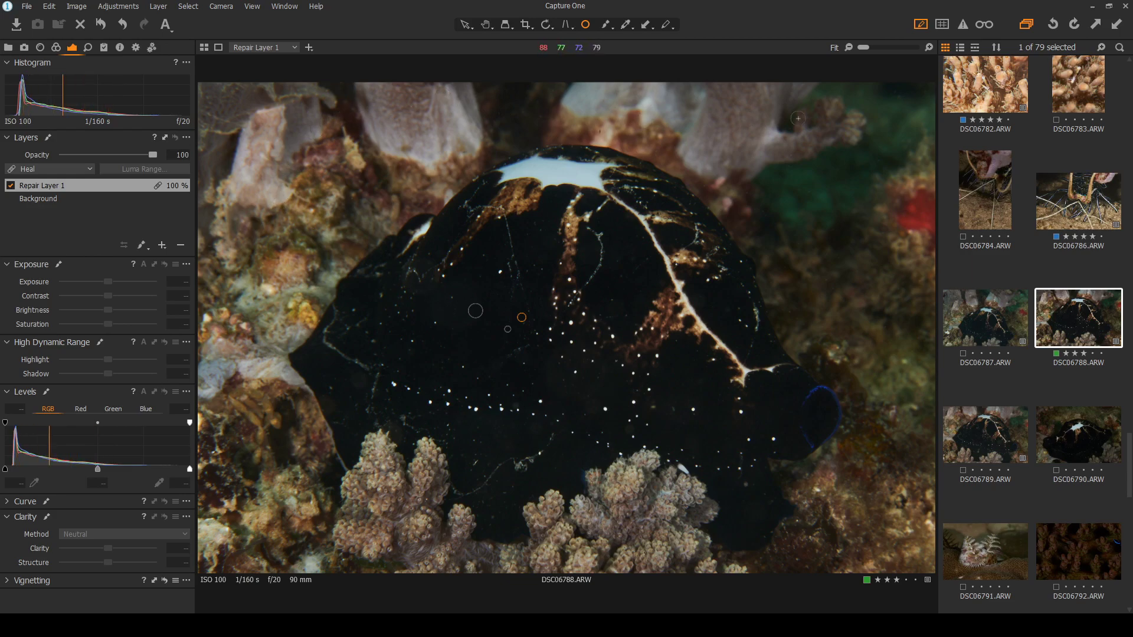
left_click(897, 94)
left_click(465, 23)
Zoom to 200% and heal the dark background dust spot, then check the full photo against DSC06787
scroll(630, 84, "up", 6)
left_click(585, 25)
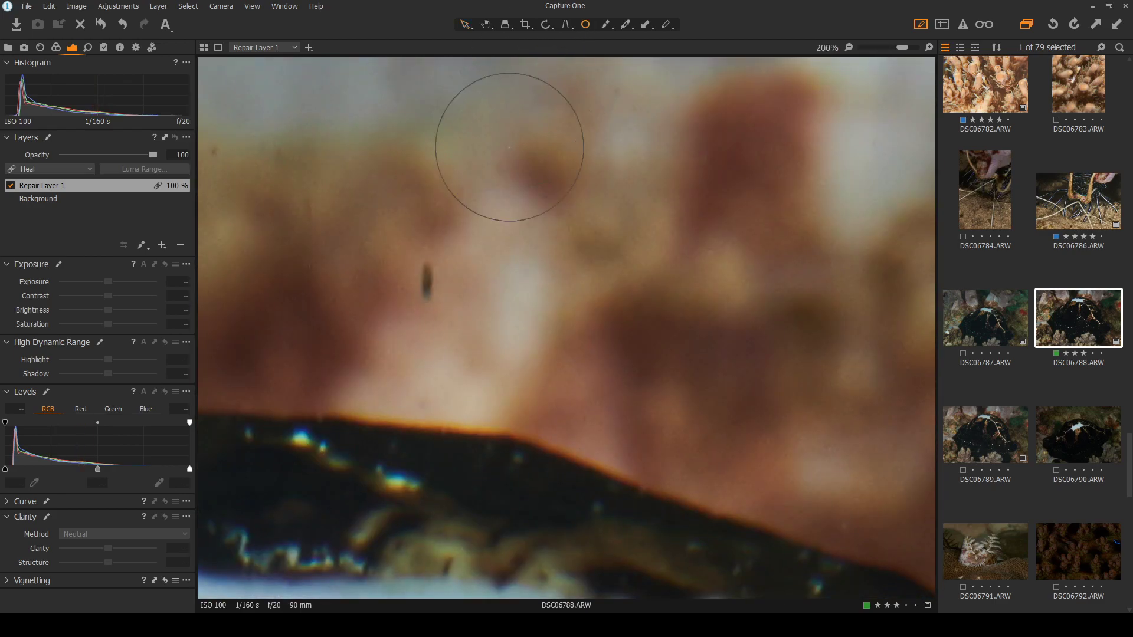
left_click(425, 285)
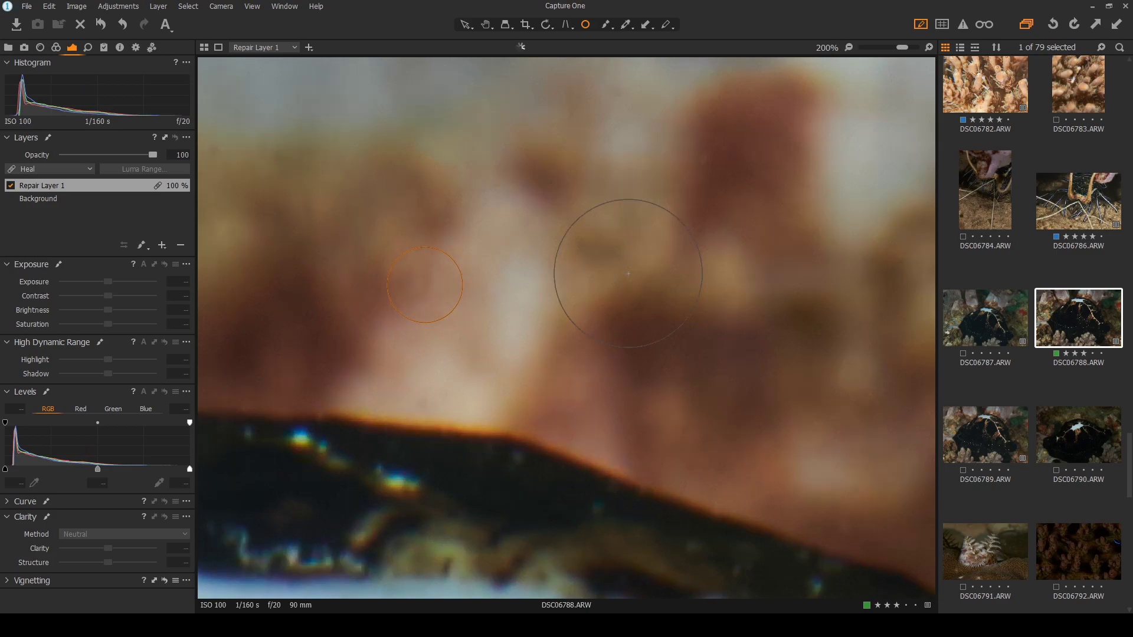
left_click(466, 26)
double_click(599, 197)
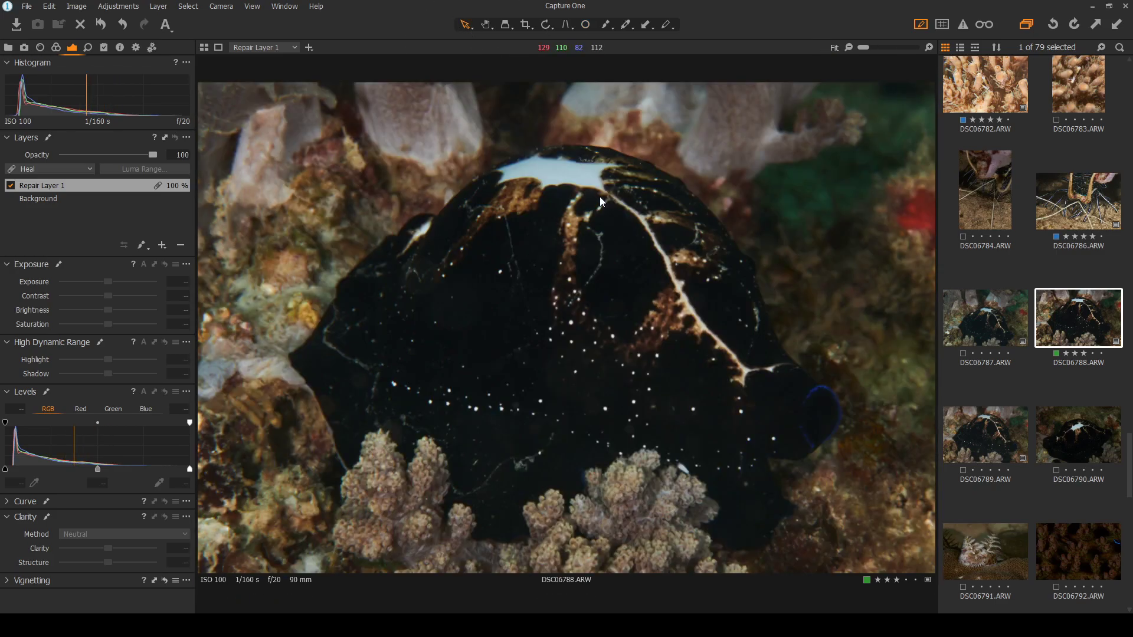
left_click(984, 317)
left_click(1079, 319)
Set DSC06790's contrast to 13 and lift its shadows to about 57, then return to DSC06788
left_click(1078, 435)
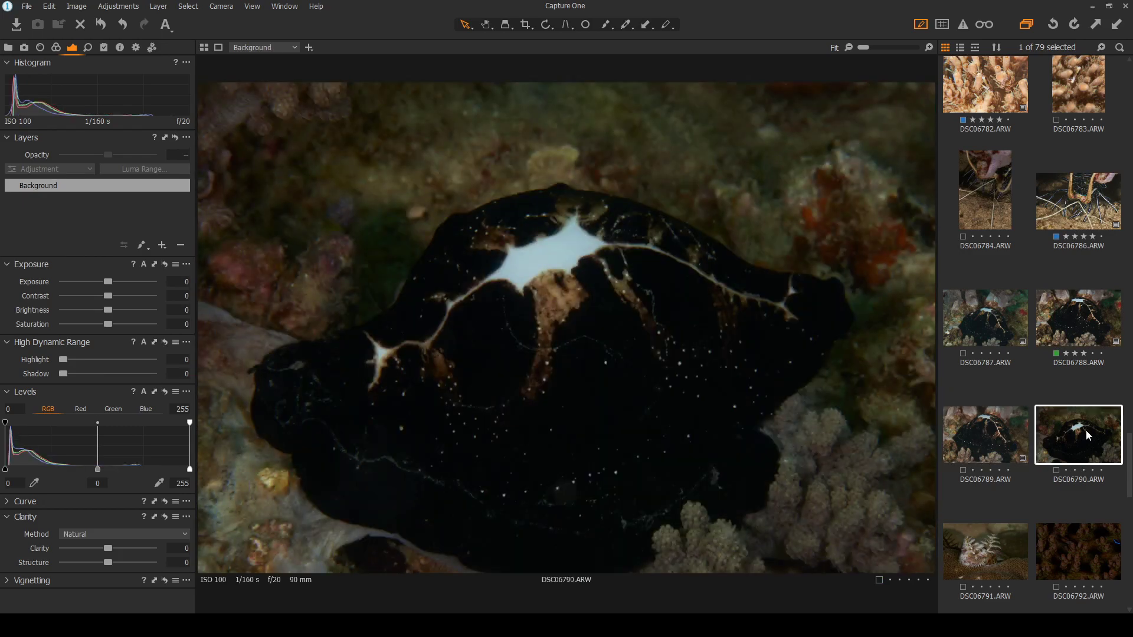
left_click_drag(108, 296, 119, 295)
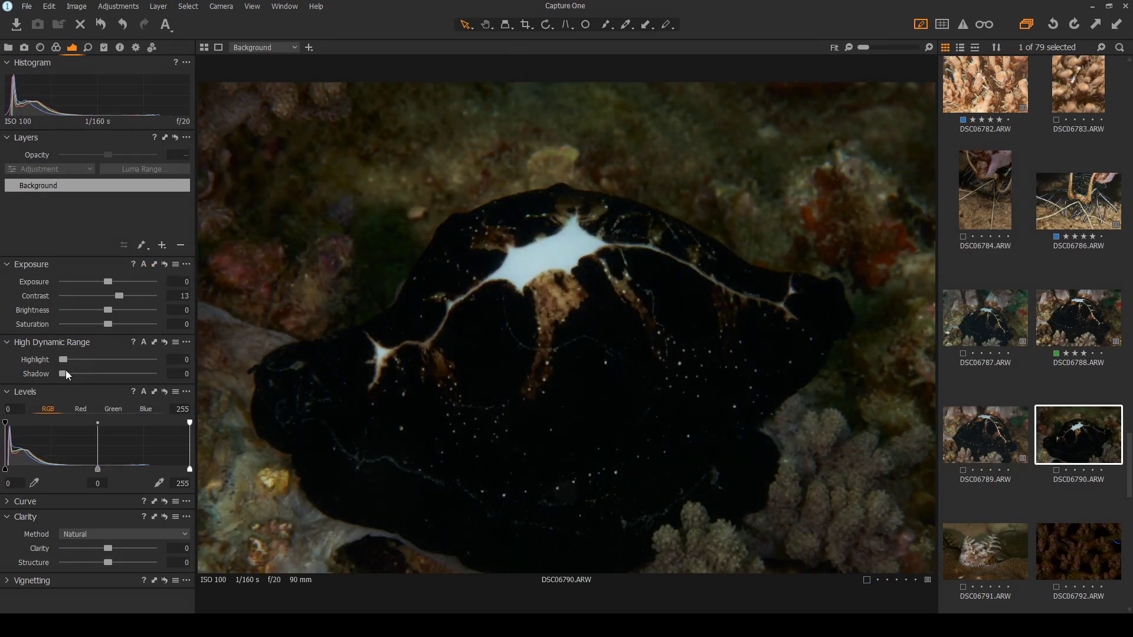
left_click_drag(69, 374, 113, 380)
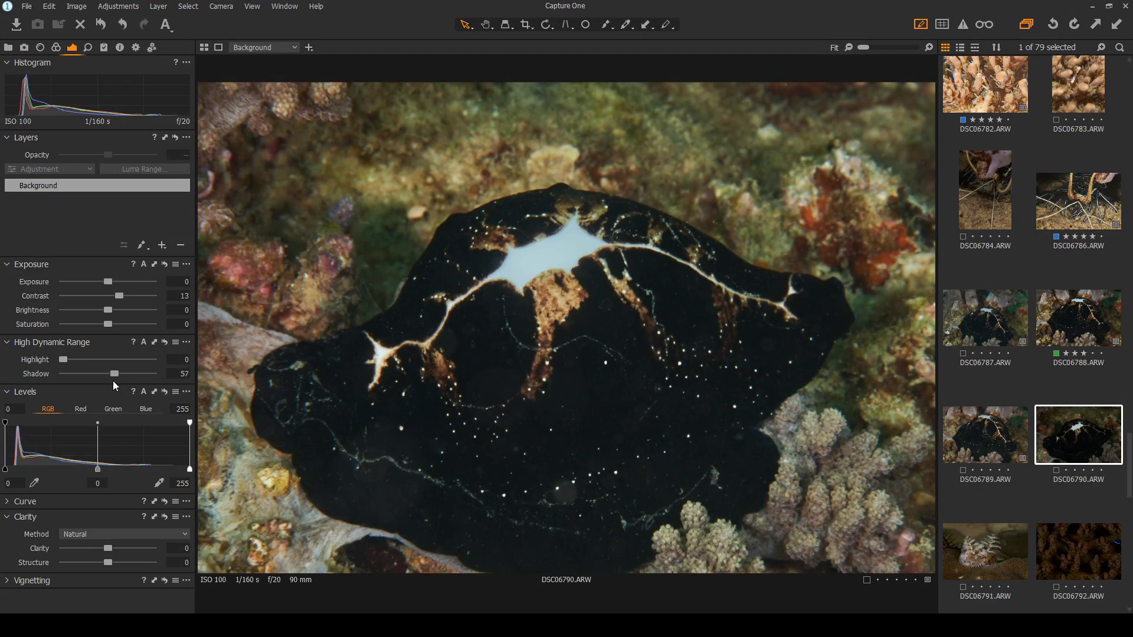
left_click(1071, 320)
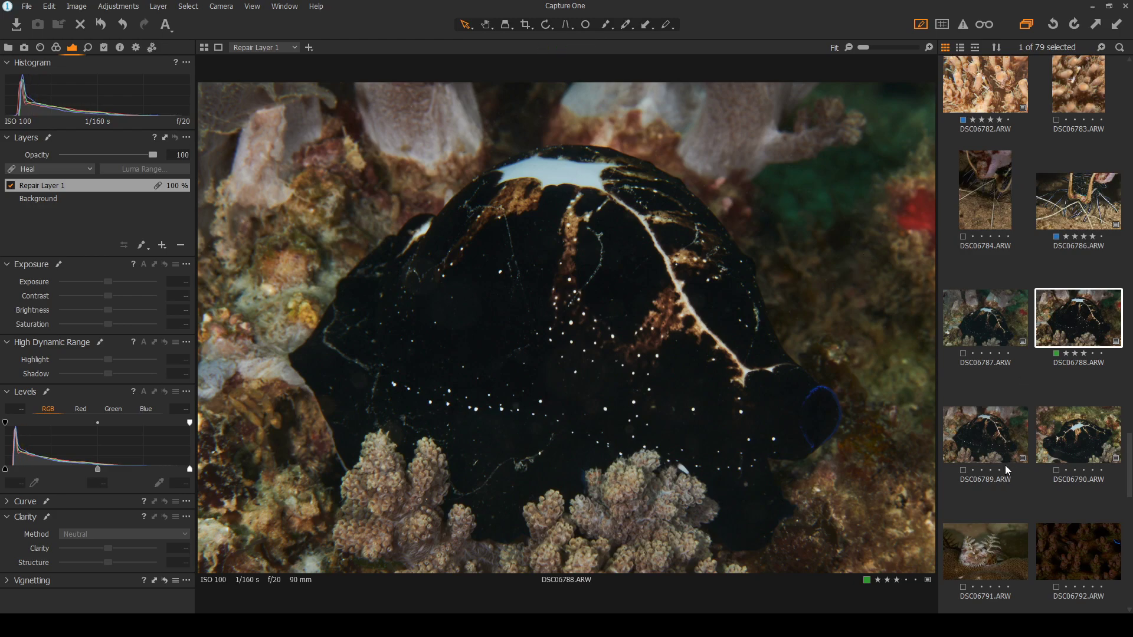
Heal two dust specks in DSC06791's dark background, tag it blue, then open DSC06792
left_click(996, 550)
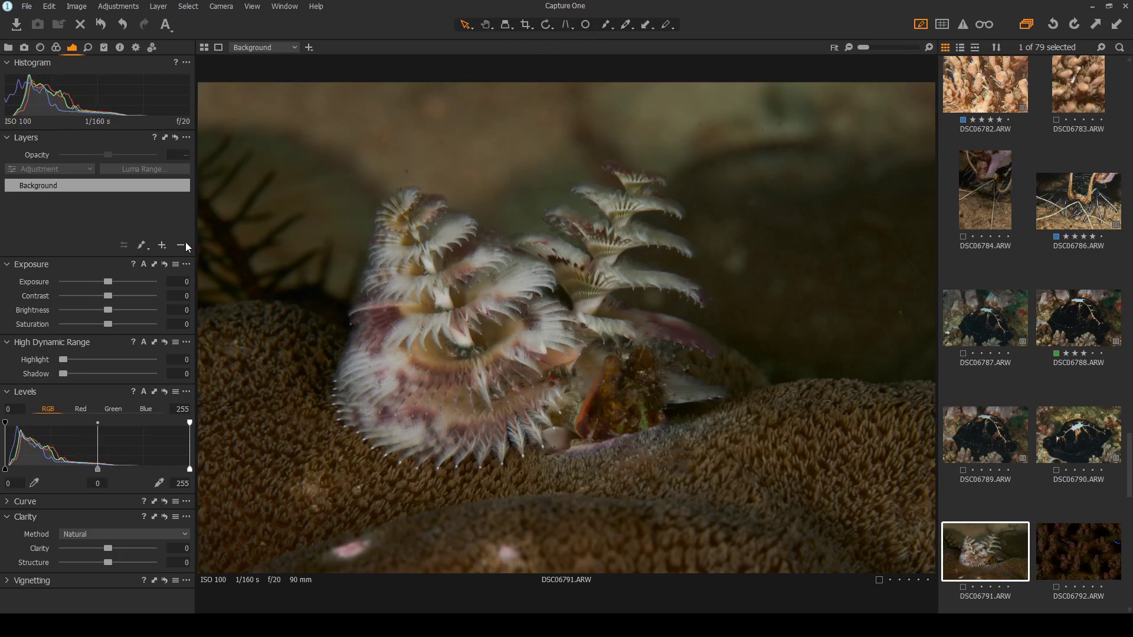
left_click(204, 297)
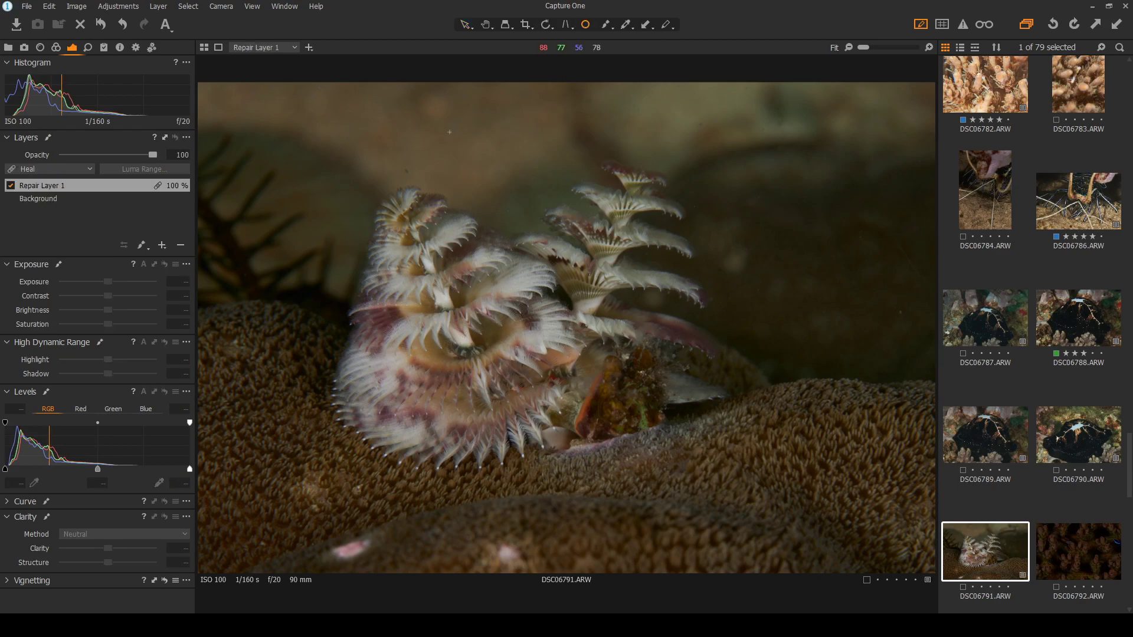
scroll(414, 148, "up", 3)
left_click(394, 174)
scroll(394, 174, "down", 3)
left_click(700, 123)
double_click(478, 193)
double_click(827, 415)
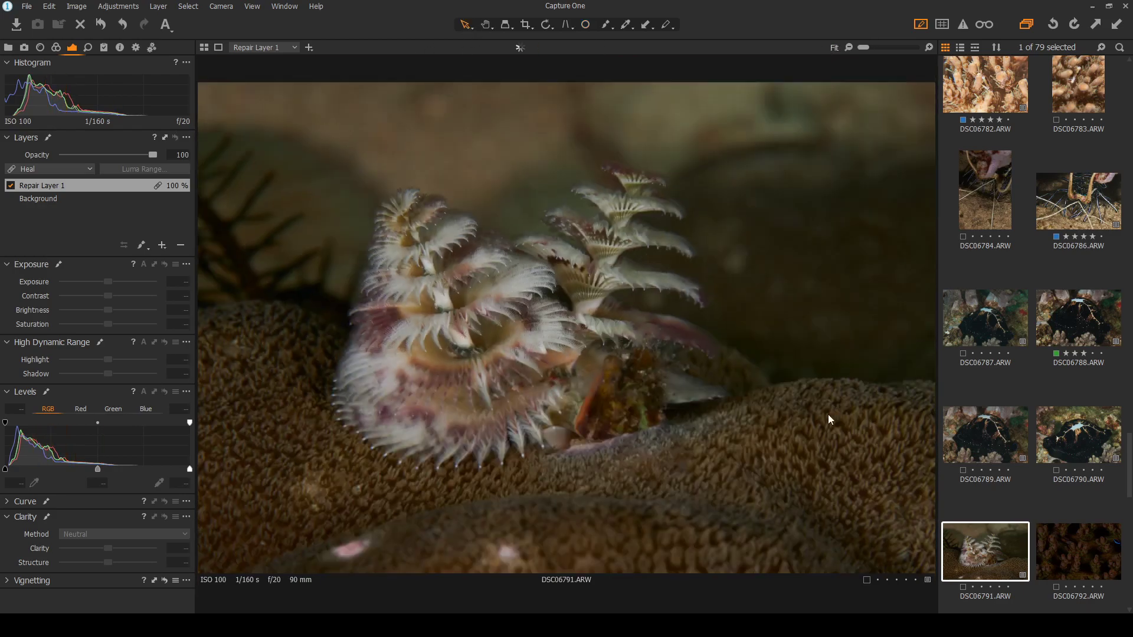
left_click(962, 587)
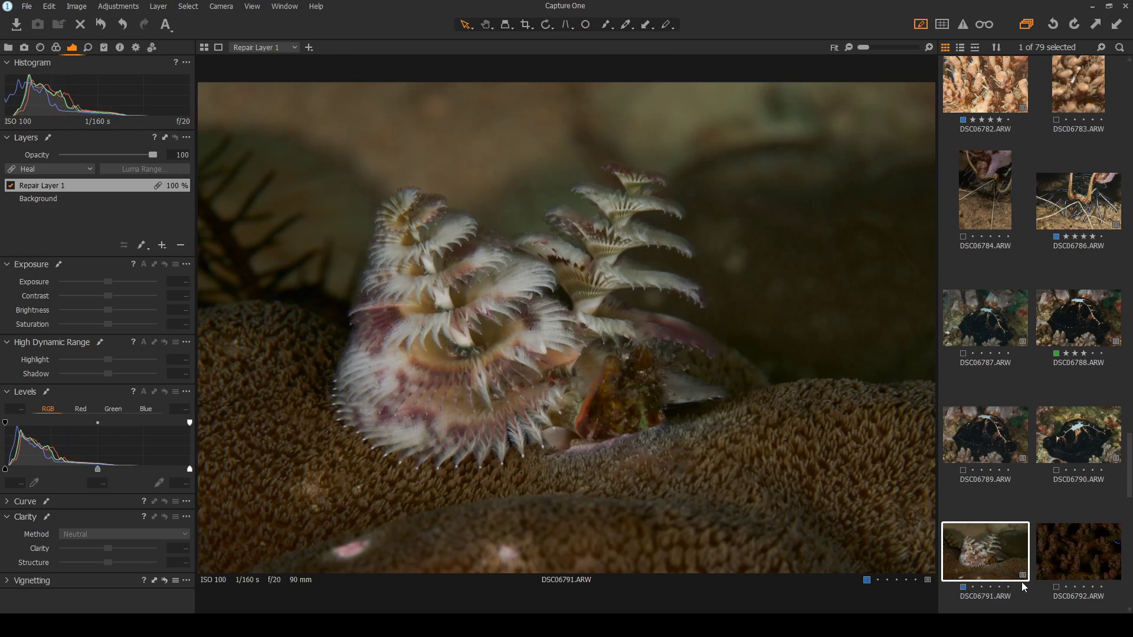
left_click(1068, 544)
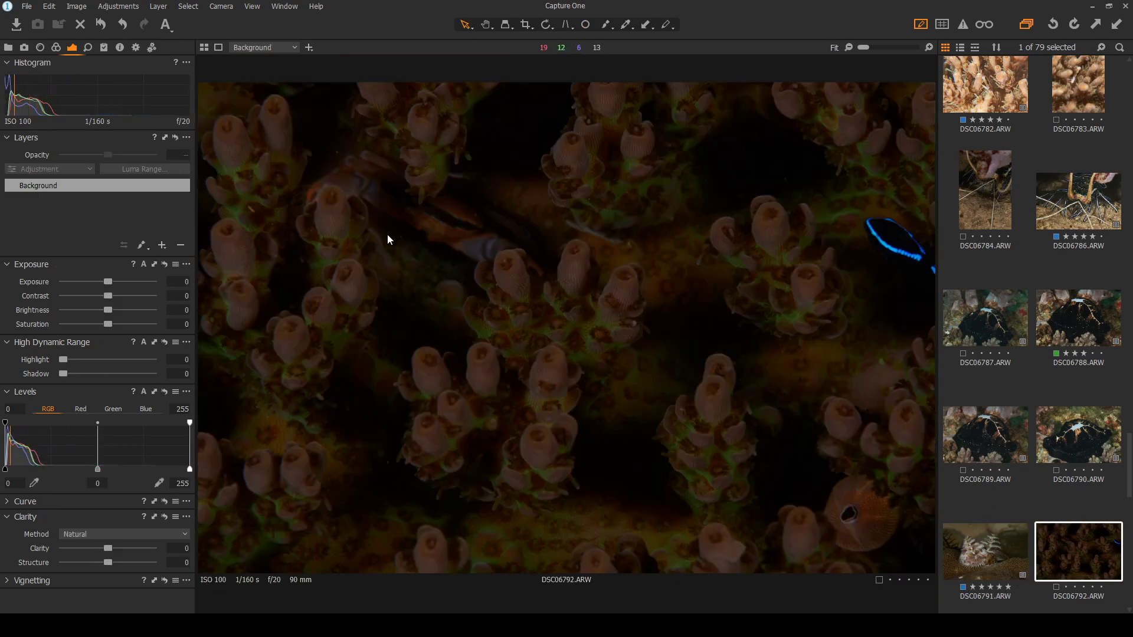
Open DSC06794, lift its shadows to 51 and contrast to 13, and zoom in to check the crab
scroll(1035, 459, "down", 5)
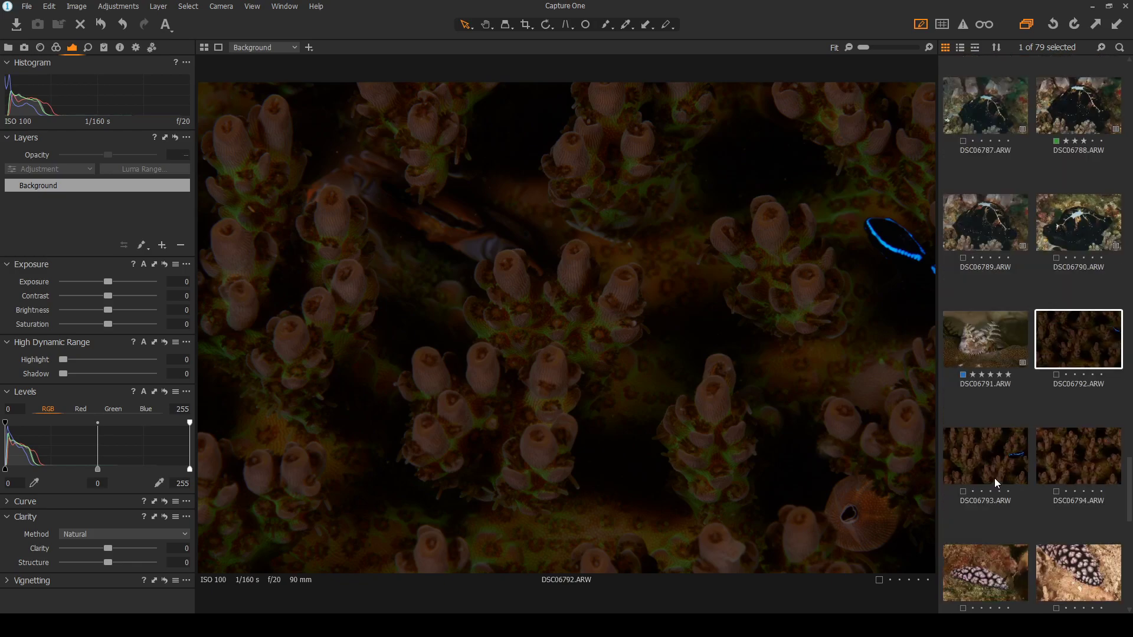
left_click(994, 395)
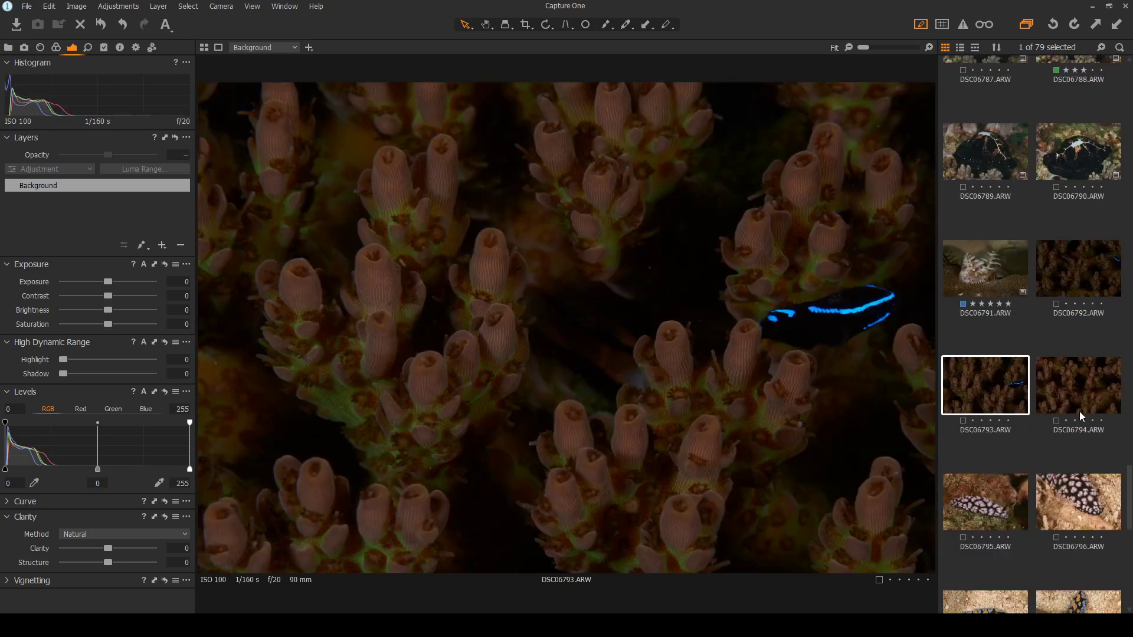
left_click(1079, 412)
scroll(342, 387, "up", 1)
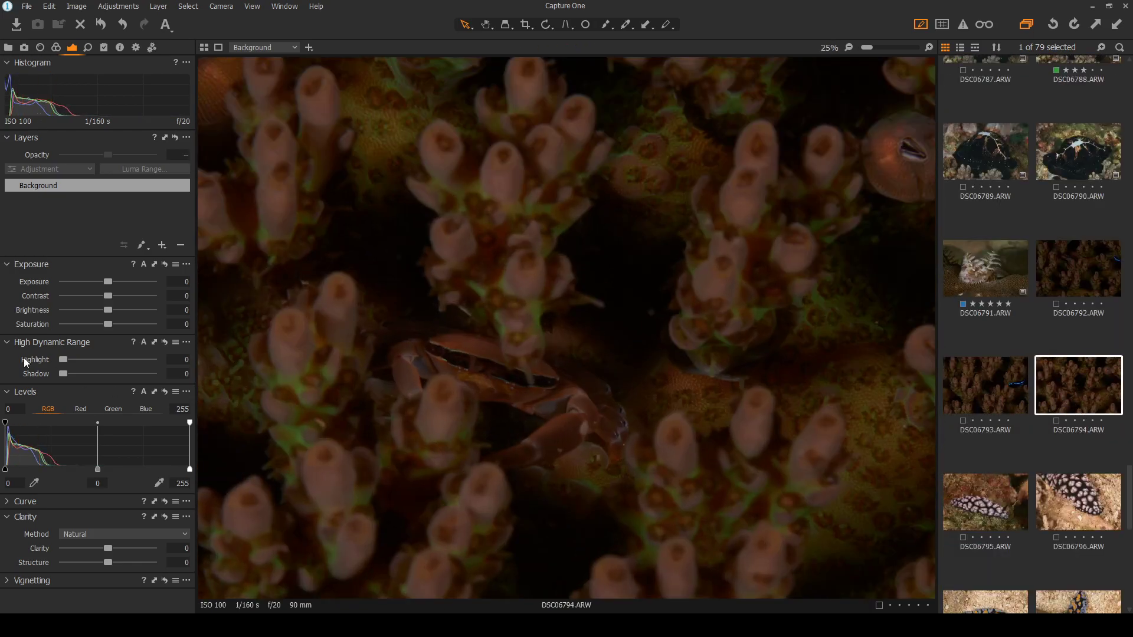
left_click_drag(63, 374, 108, 374)
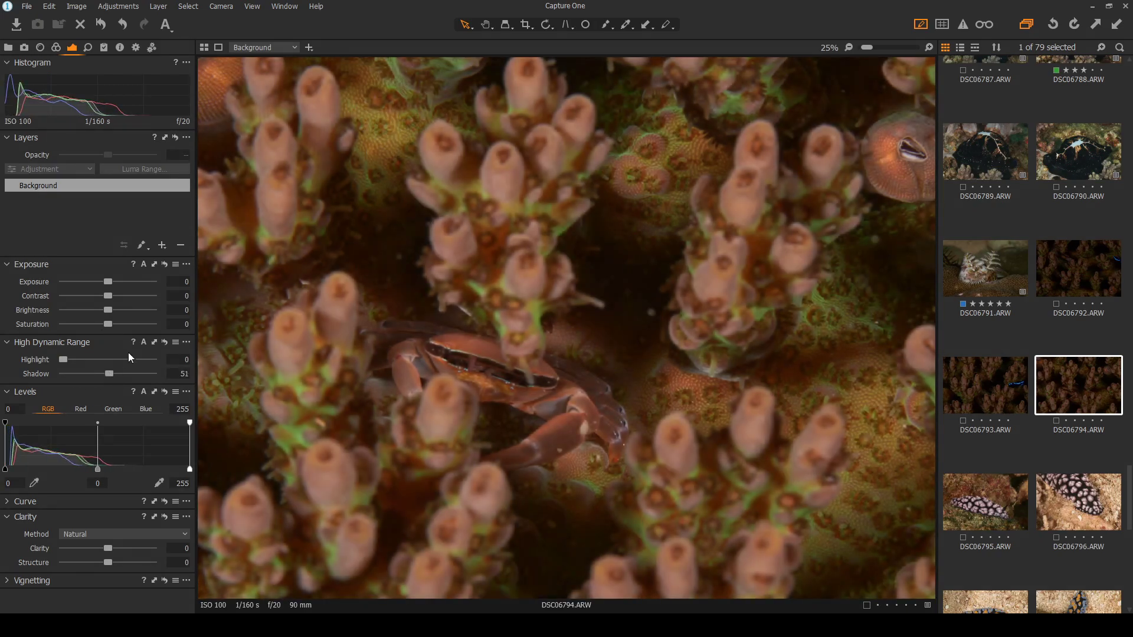
scroll(423, 426, "up", 1)
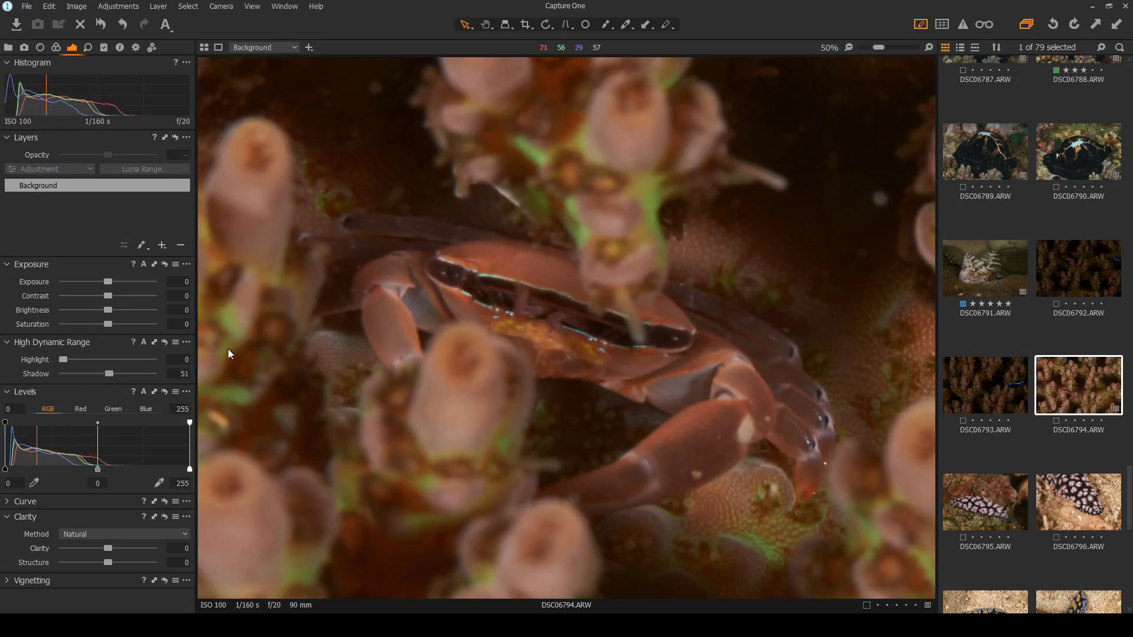
left_click_drag(108, 296, 120, 296)
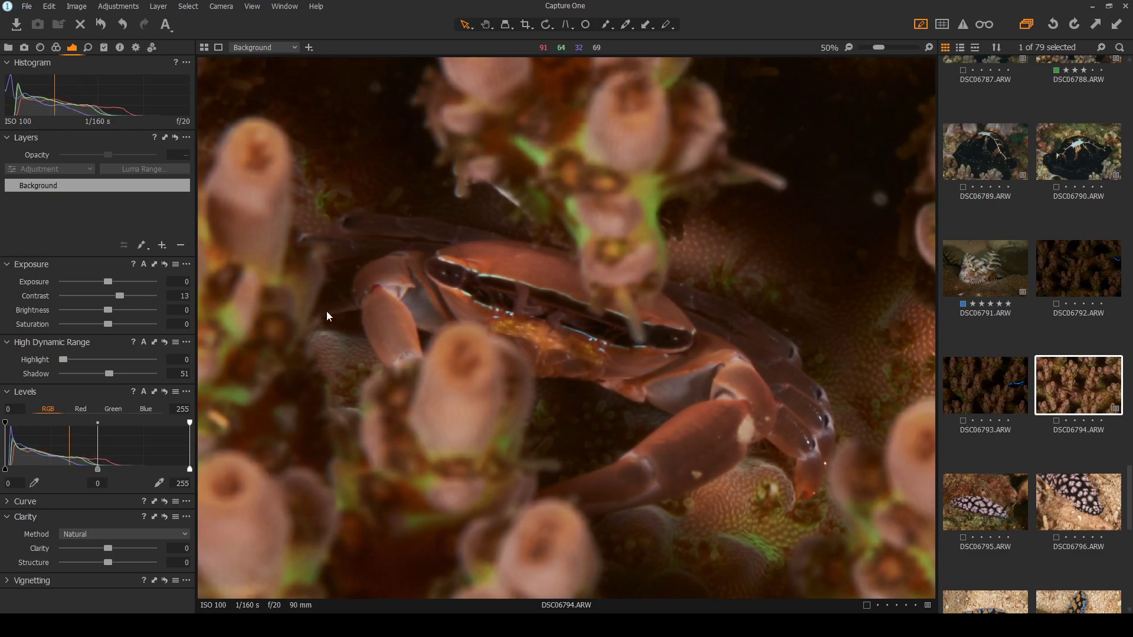
scroll(251, 306, "down", 2)
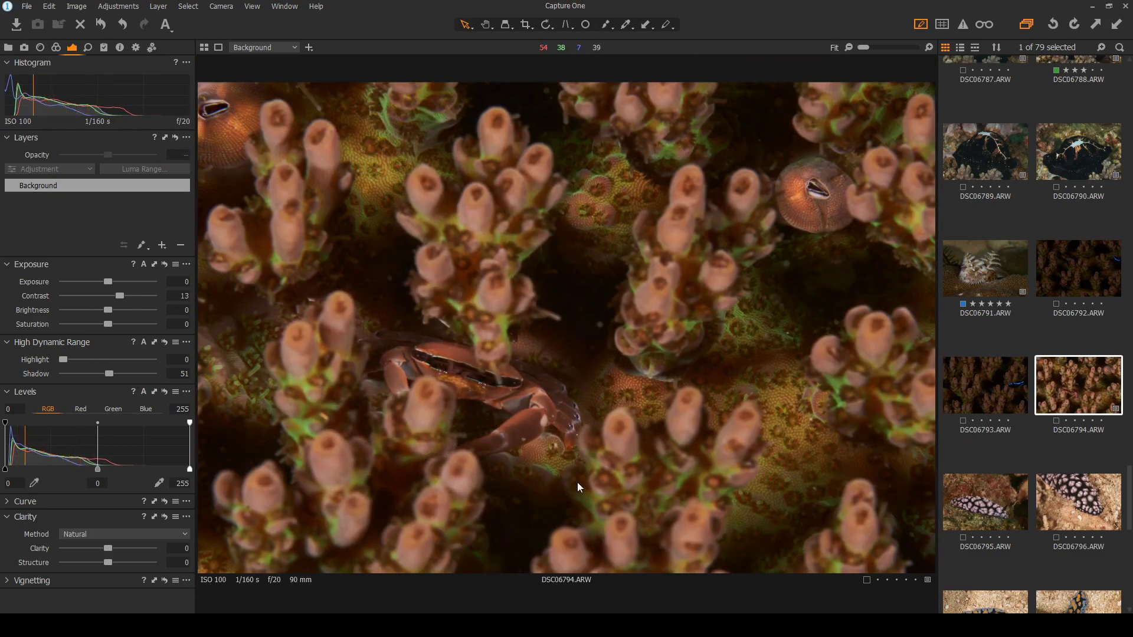
scroll(462, 430, "up", 2)
scroll(399, 304, "up", 1)
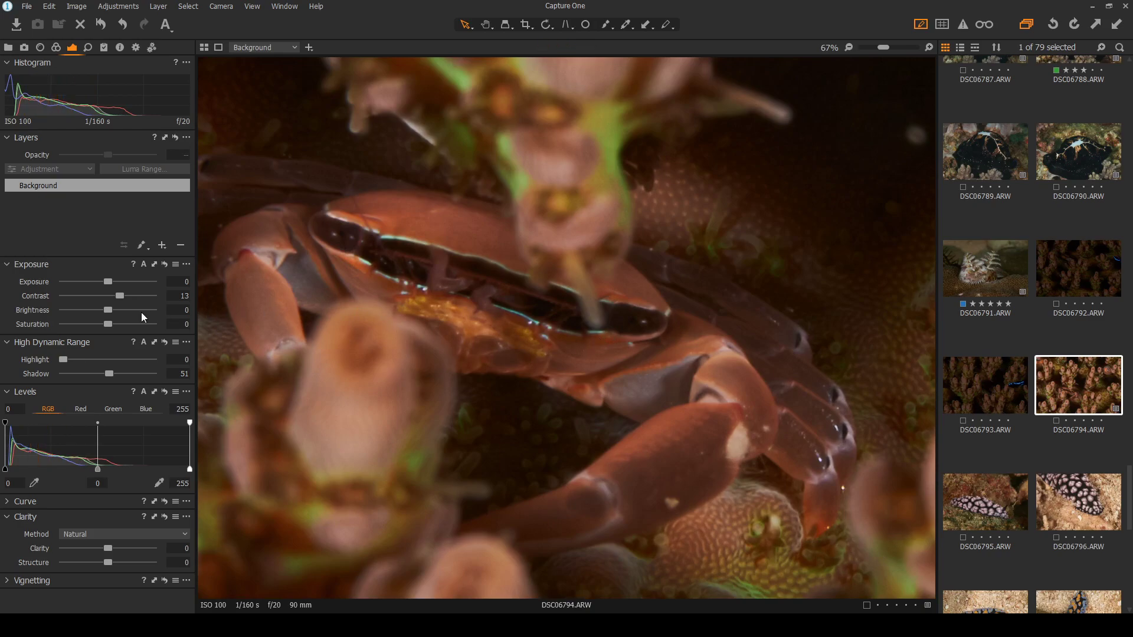
key("ctrl+0")
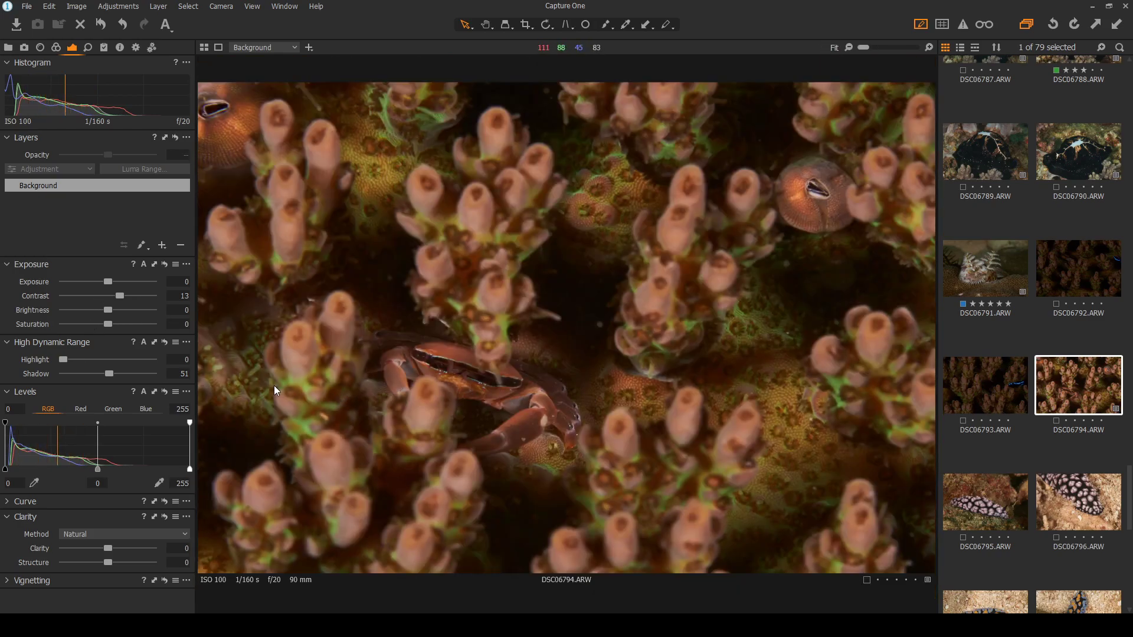
Give DSC06794 a blue colour tag and a five-star rating
left_click(1057, 421)
left_click(1088, 489)
left_click(1101, 421)
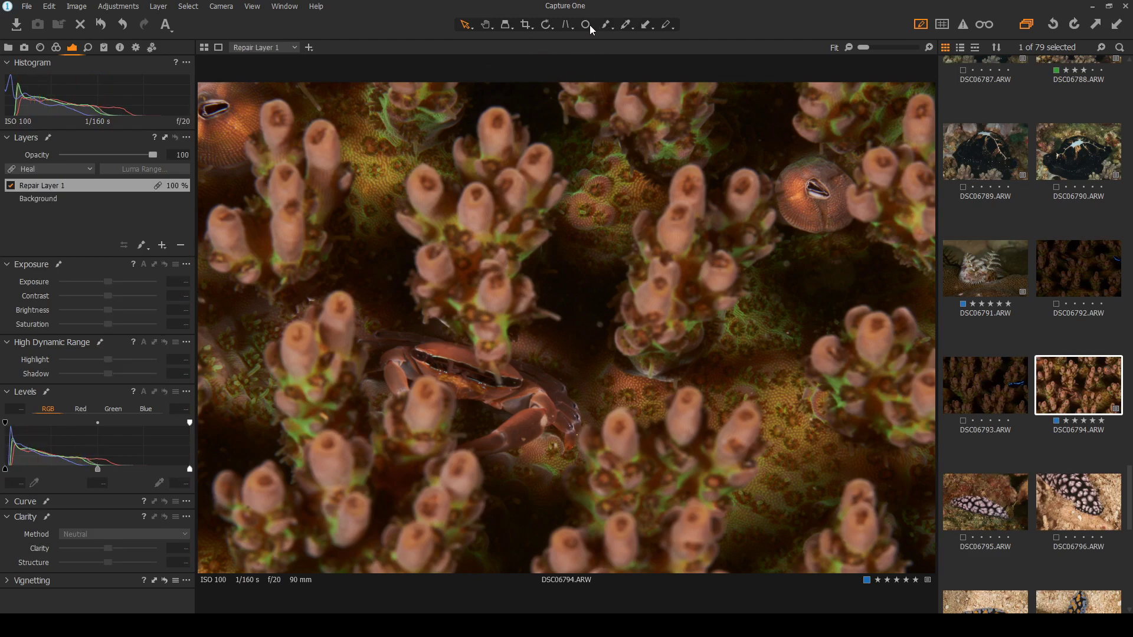
Heal a spot near the top and one on the right side of DSC06794, then open DSC06795
left_click(587, 25)
left_click(544, 91)
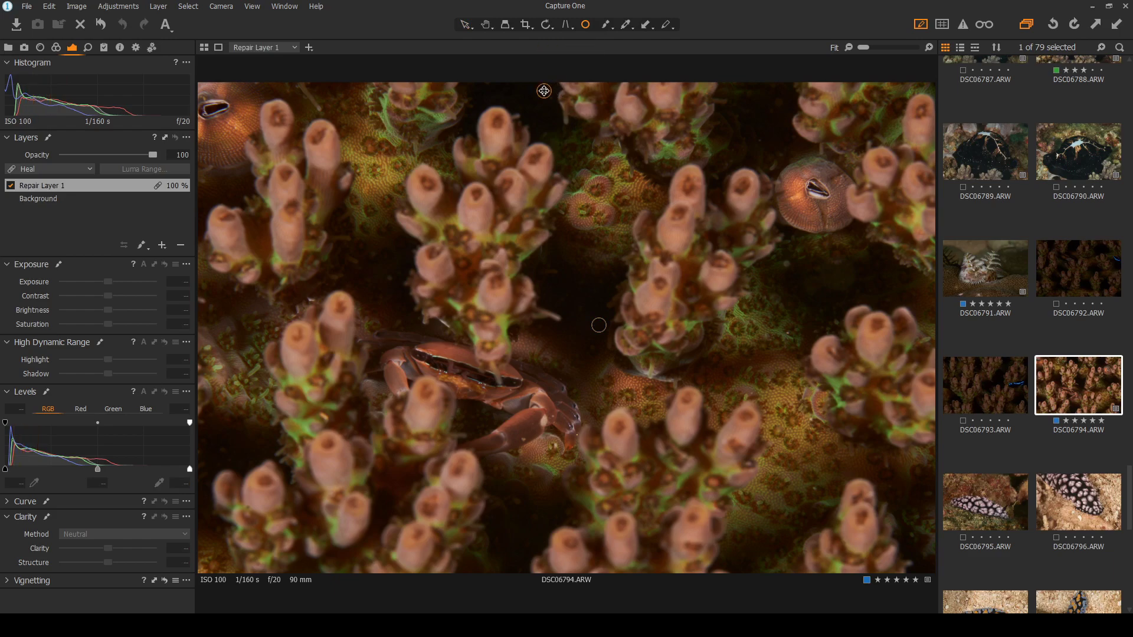
left_click(787, 264)
left_click(466, 26)
scroll(417, 376, "up", 3)
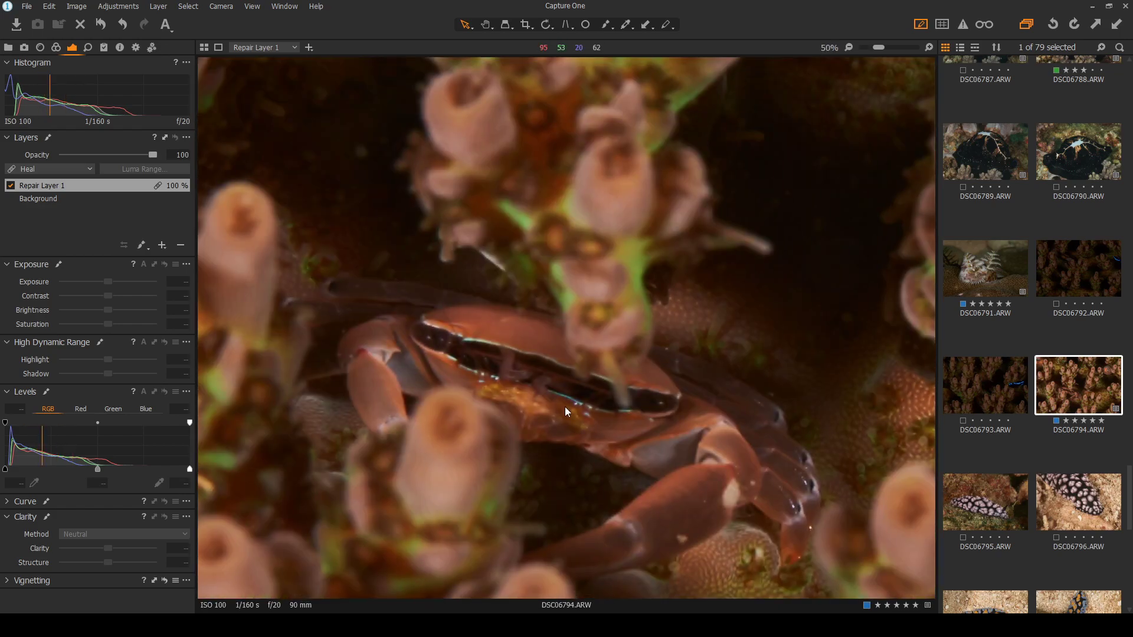
scroll(565, 406, "down", 3)
left_click(983, 505)
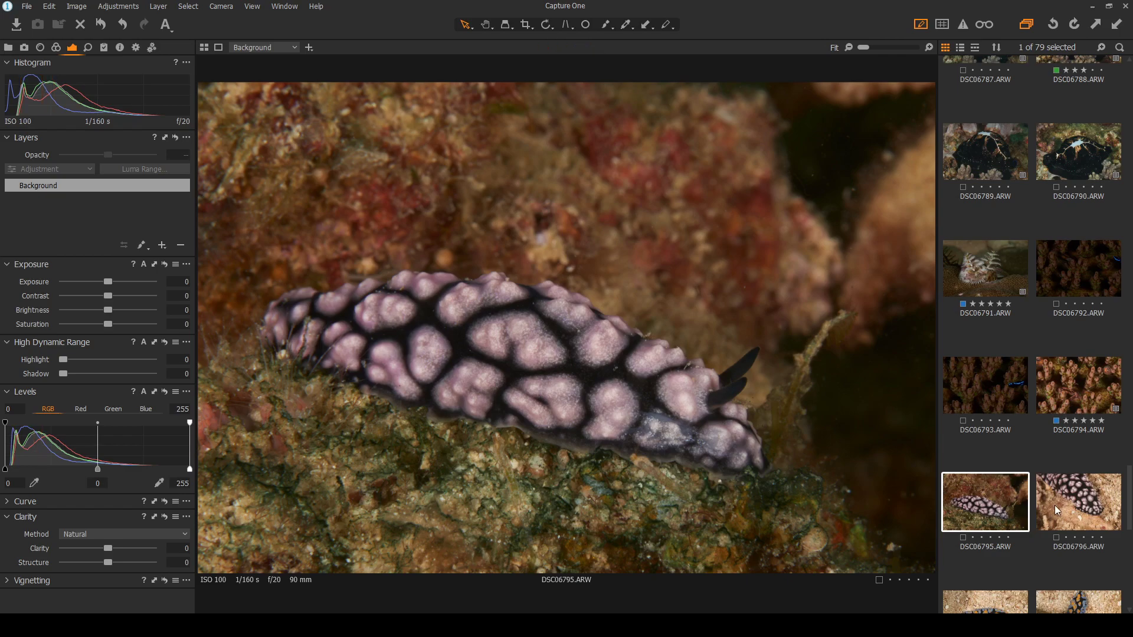
Browse the nudibranch shots DSC06795 through DSC06800
left_click(1080, 502)
left_click(1008, 500)
scroll(1045, 483, "down", 2)
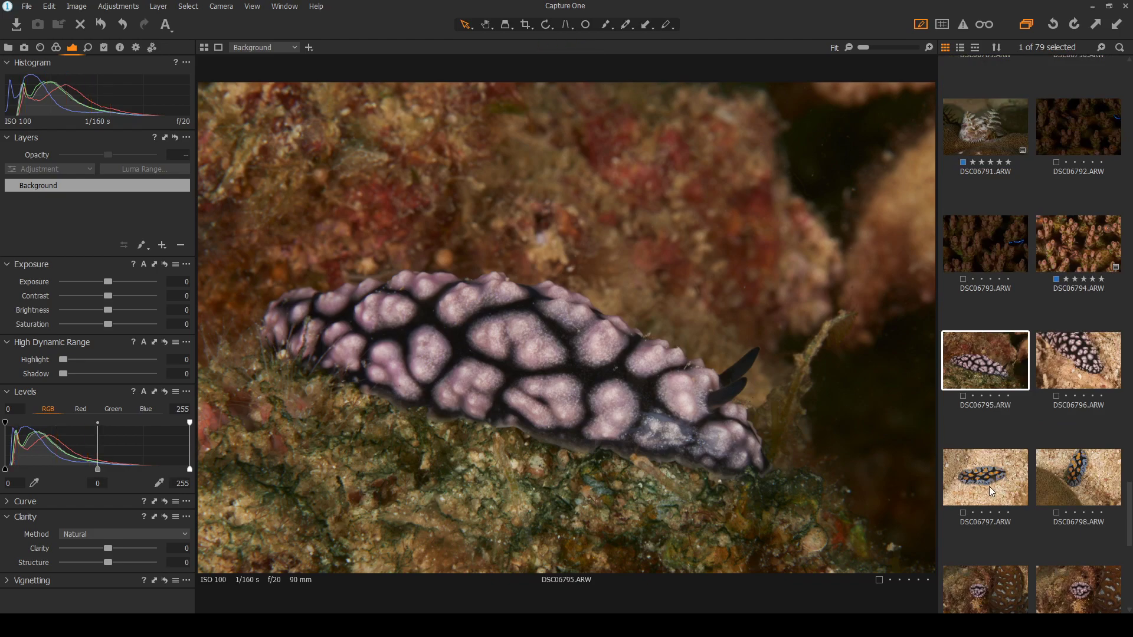
left_click(993, 494)
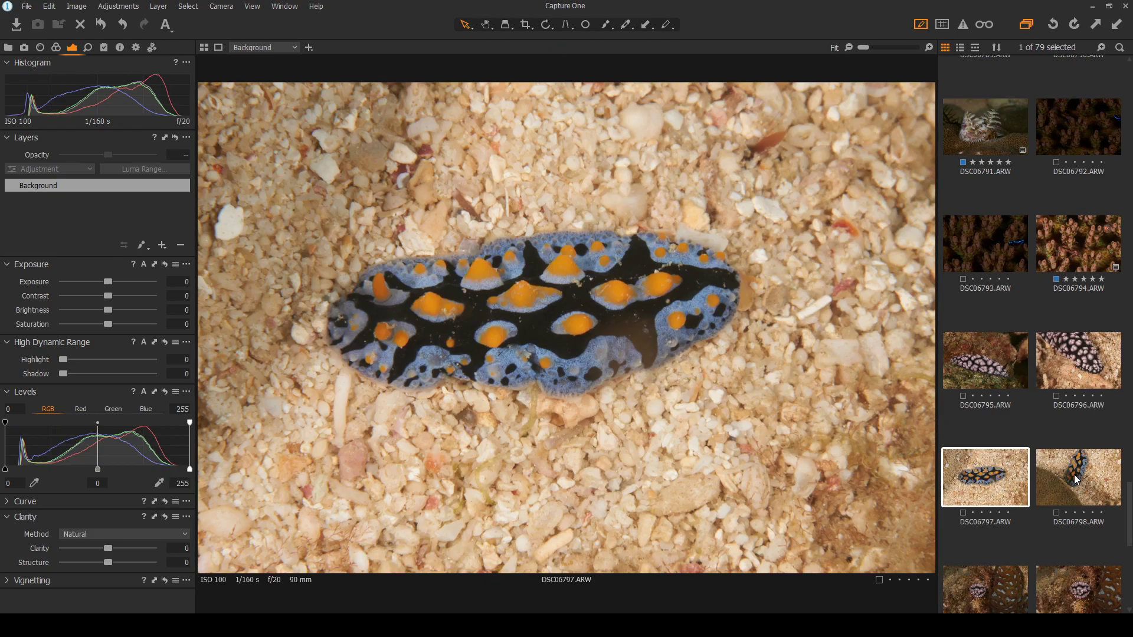
left_click(1076, 479)
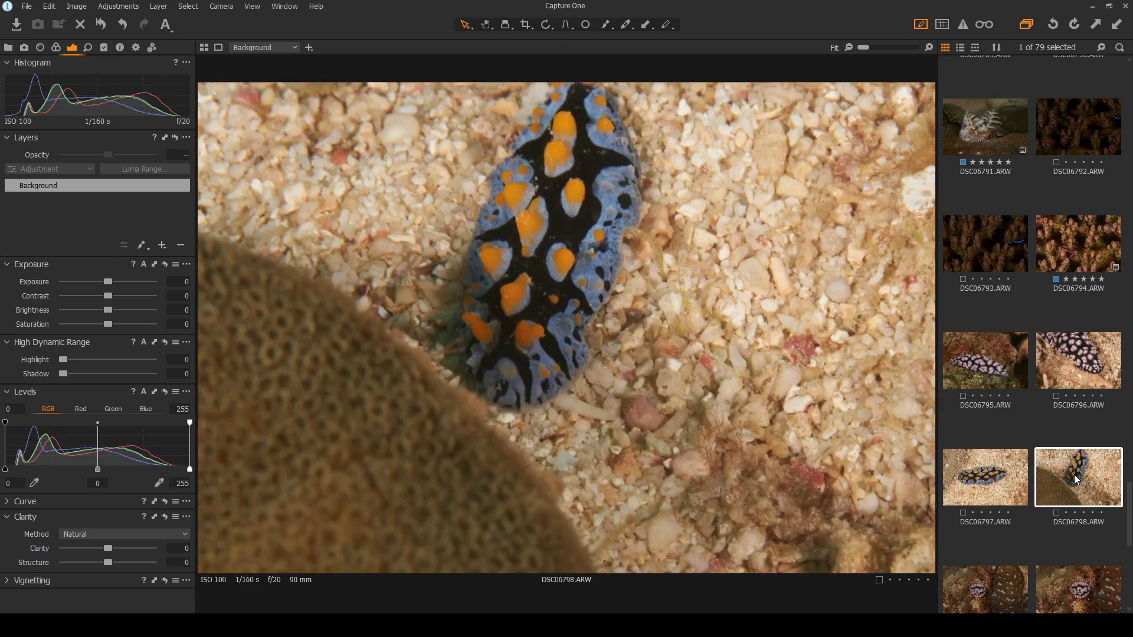
scroll(1075, 479, "down", 1)
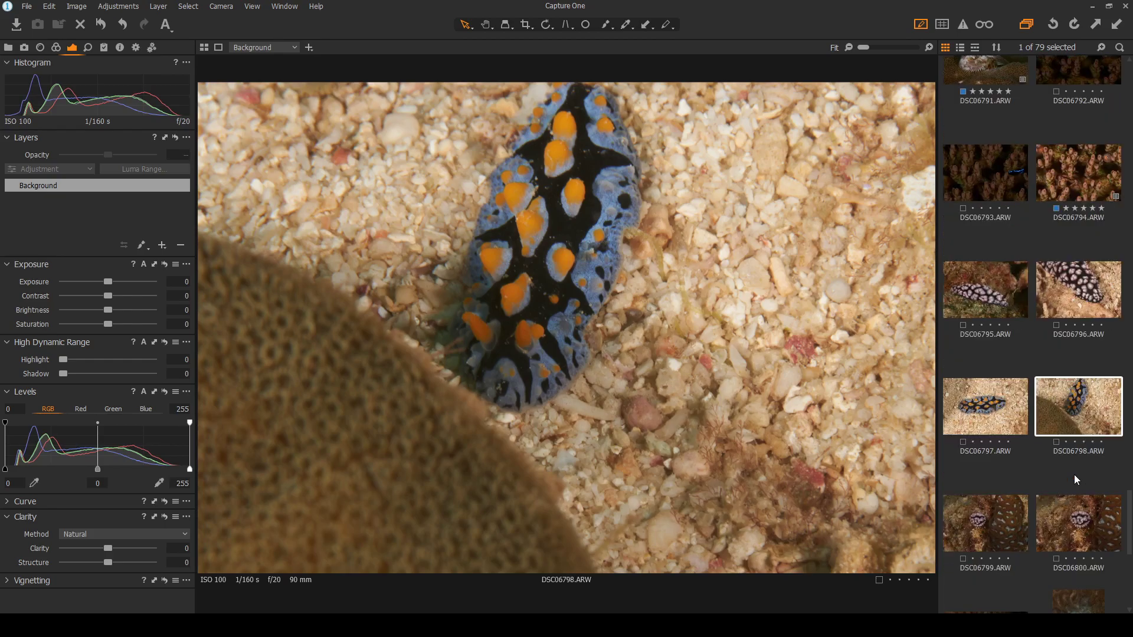
left_click(993, 532)
left_click(1072, 526)
scroll(1071, 525, "down", 2)
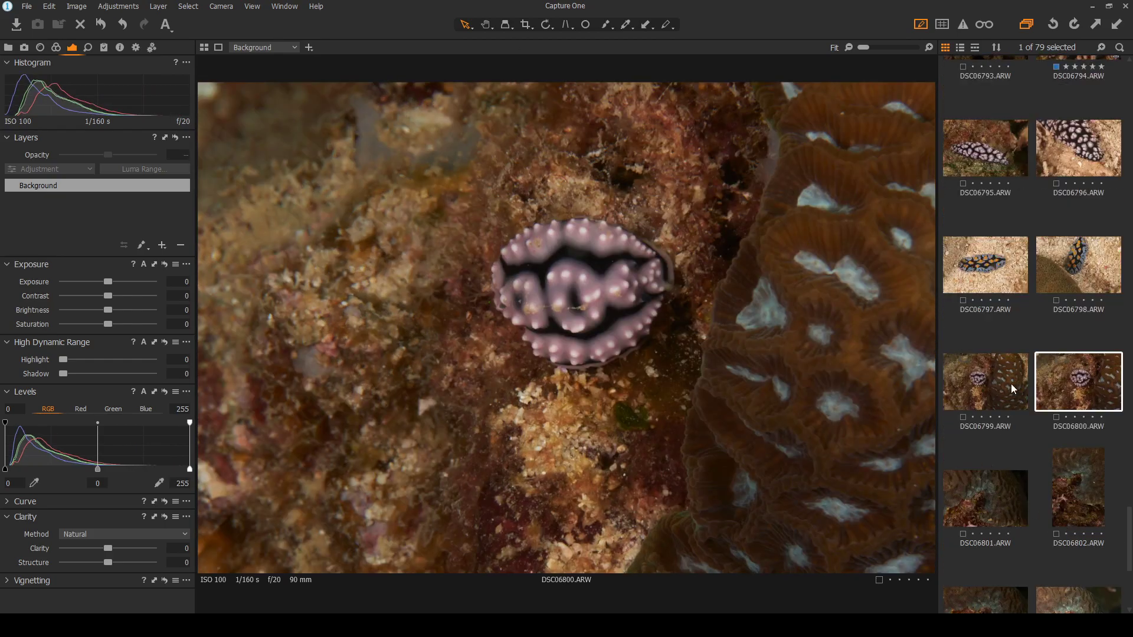
scroll(1011, 383, "up", 1)
Flip back and forth among DSC06795–DSC06800 to compare the nudibranch shots
left_click(986, 222)
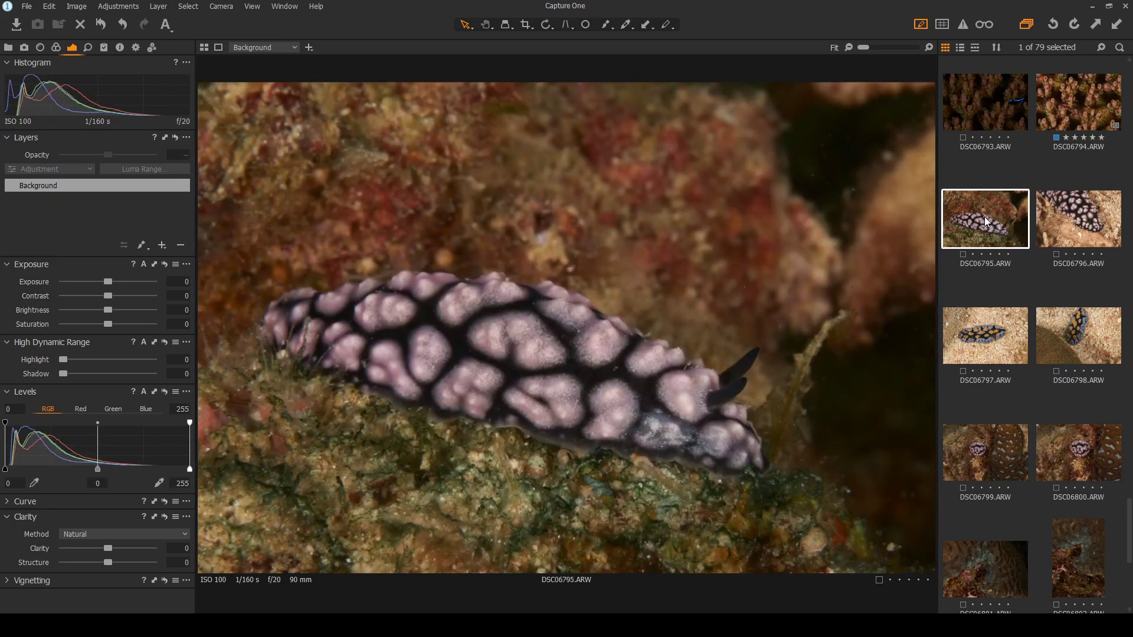
left_click(1050, 222)
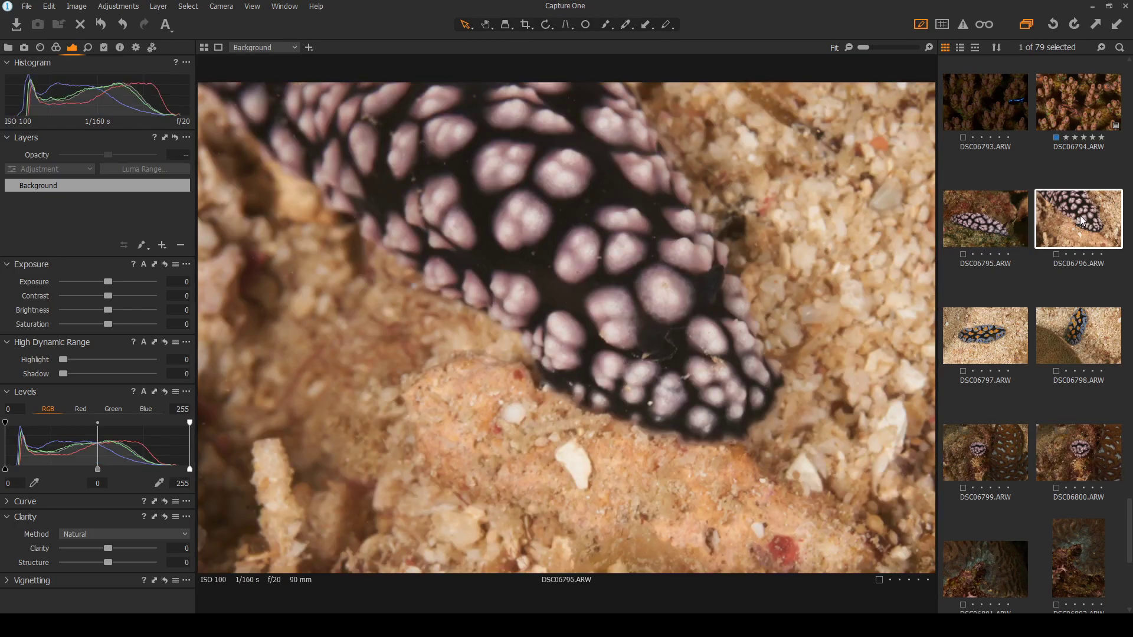
left_click(995, 348)
left_click(1089, 341)
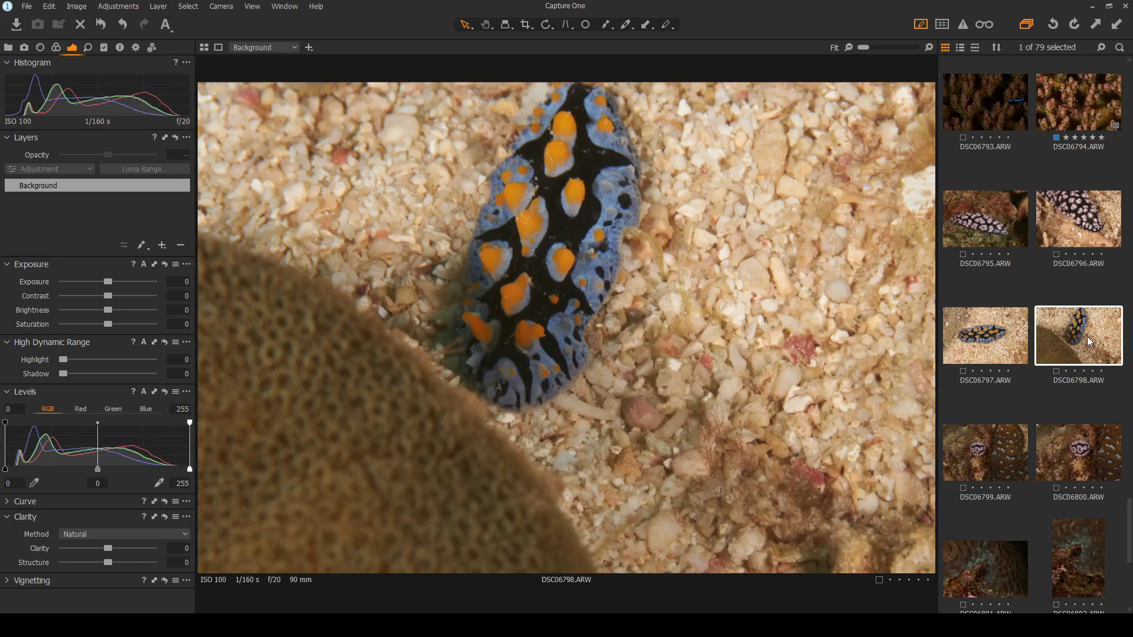
left_click(1004, 443)
left_click(994, 358)
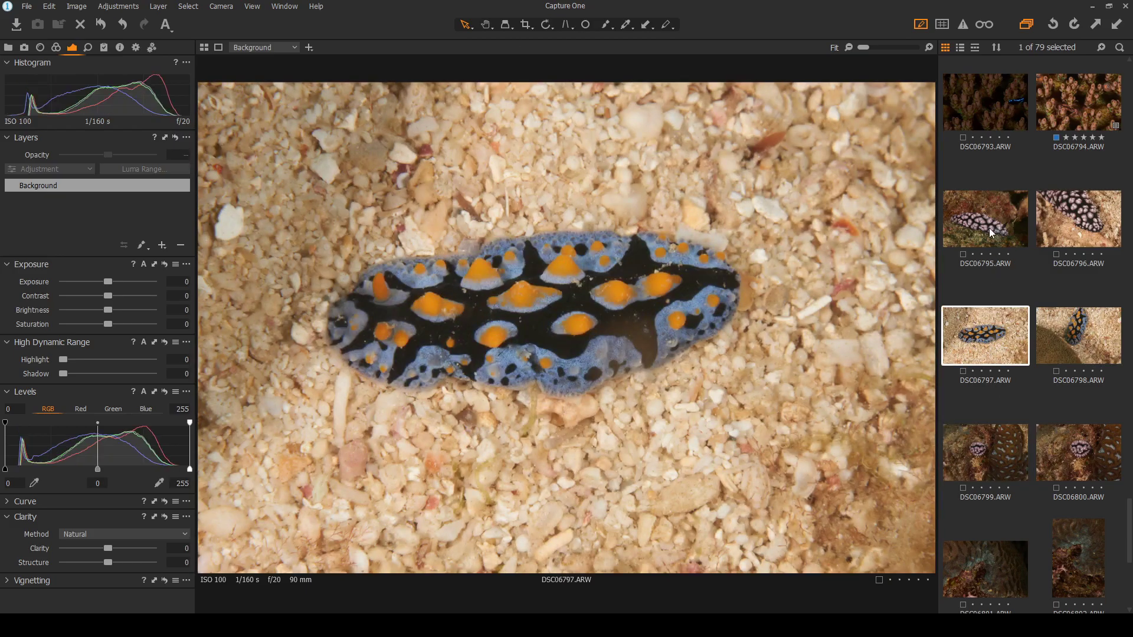
left_click(991, 233)
left_click(984, 348)
left_click(1062, 339)
left_click(993, 436)
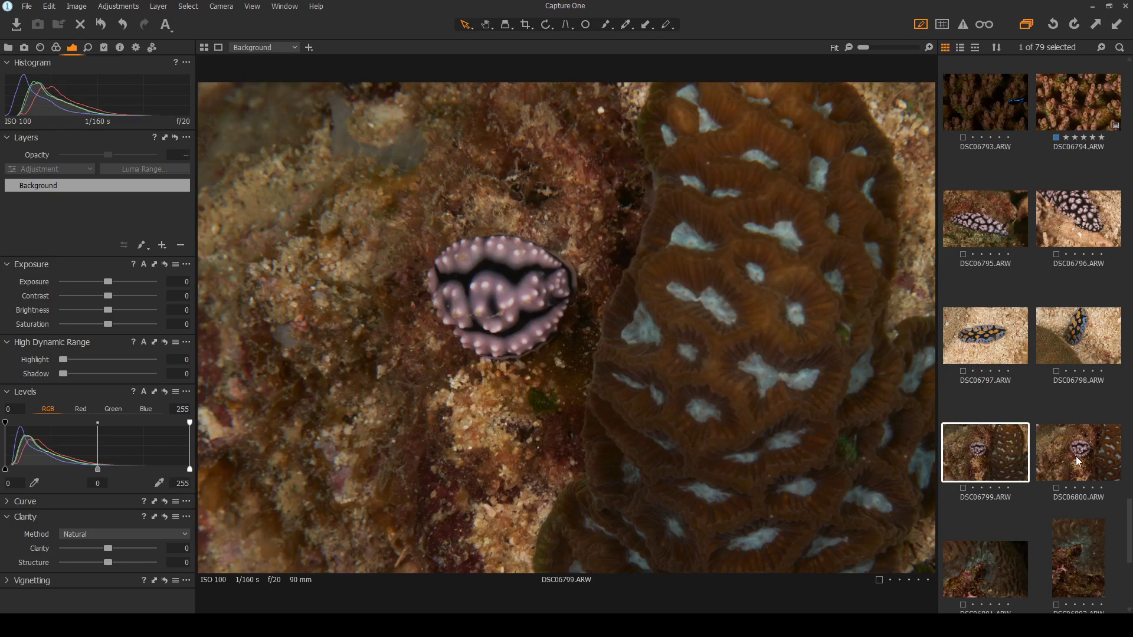
left_click(1075, 458)
View the blenny shots DSC06801 to DSC06804, zooming into the DSC06804 blenny, then select DSC06801
scroll(1075, 455, "down", 2)
left_click(986, 431)
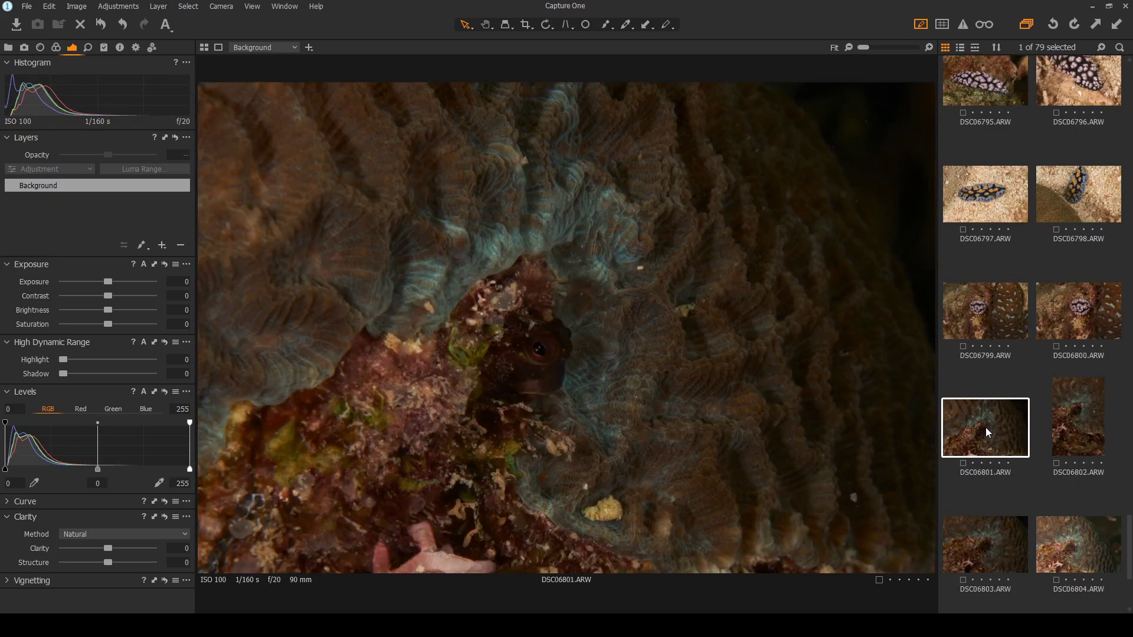
left_click(1075, 437)
scroll(1040, 426, "down", 1)
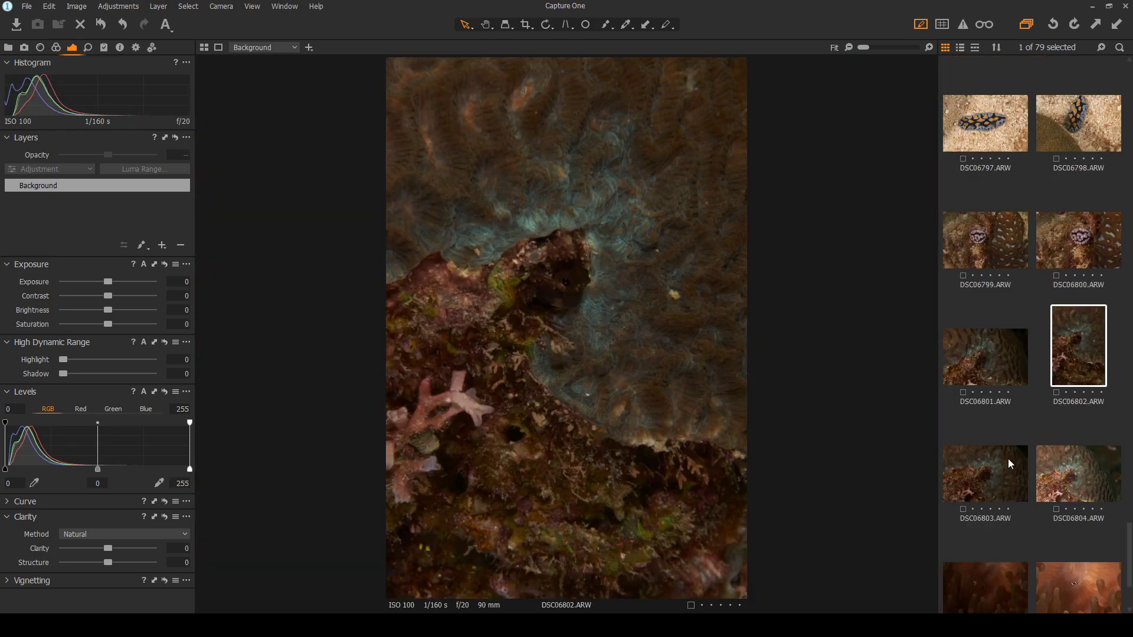
left_click(1009, 458)
left_click(1055, 468)
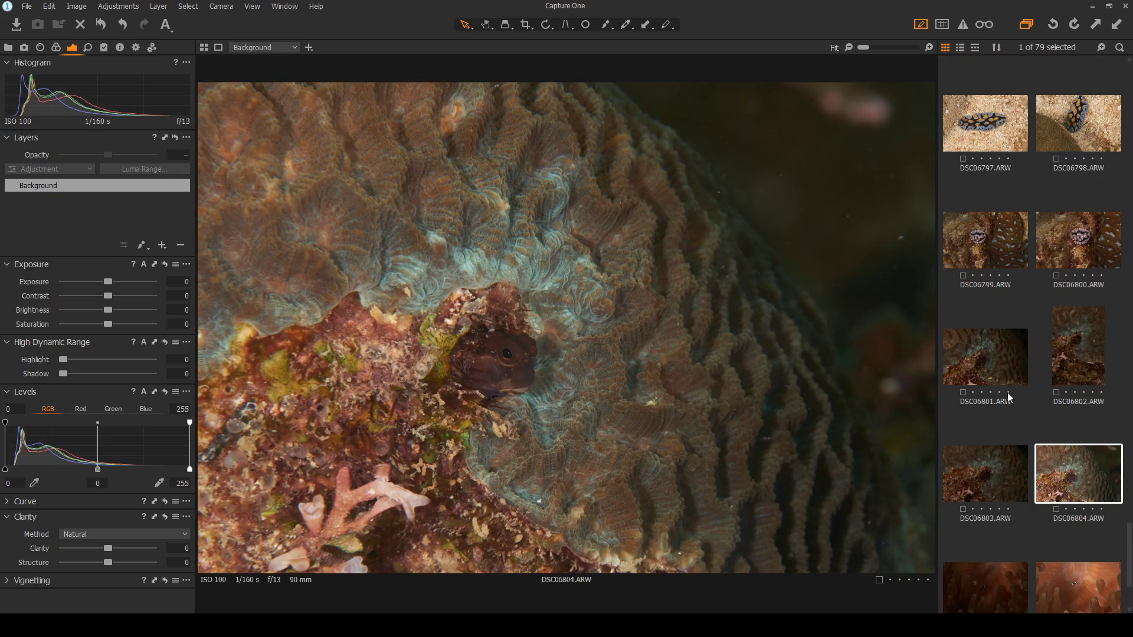
scroll(496, 380, "up", 3)
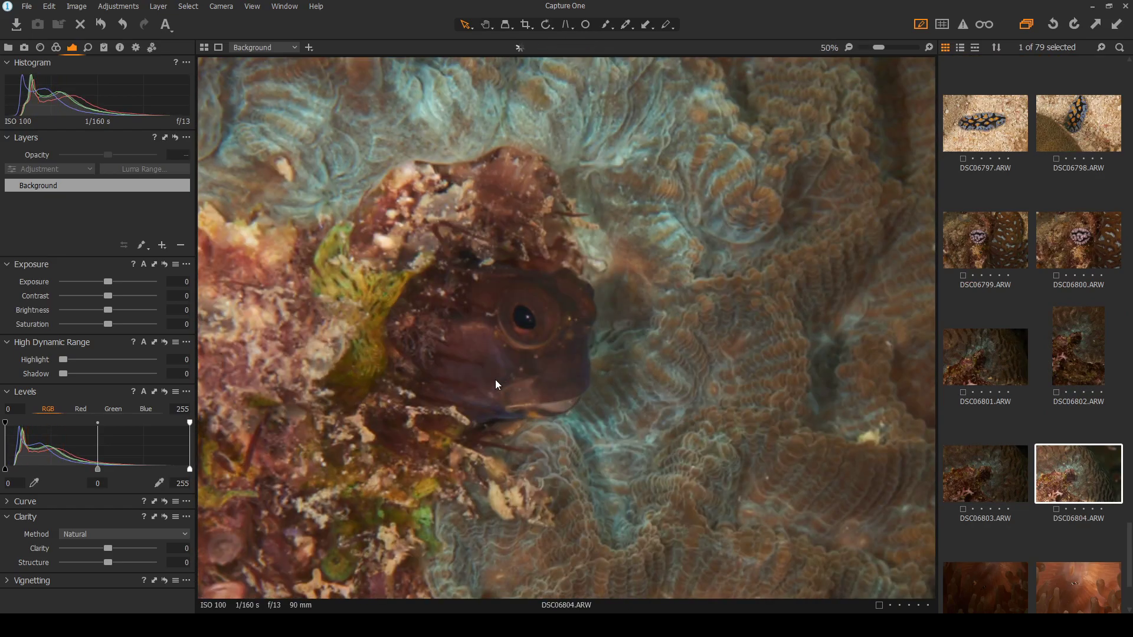
scroll(695, 419, "down", 3)
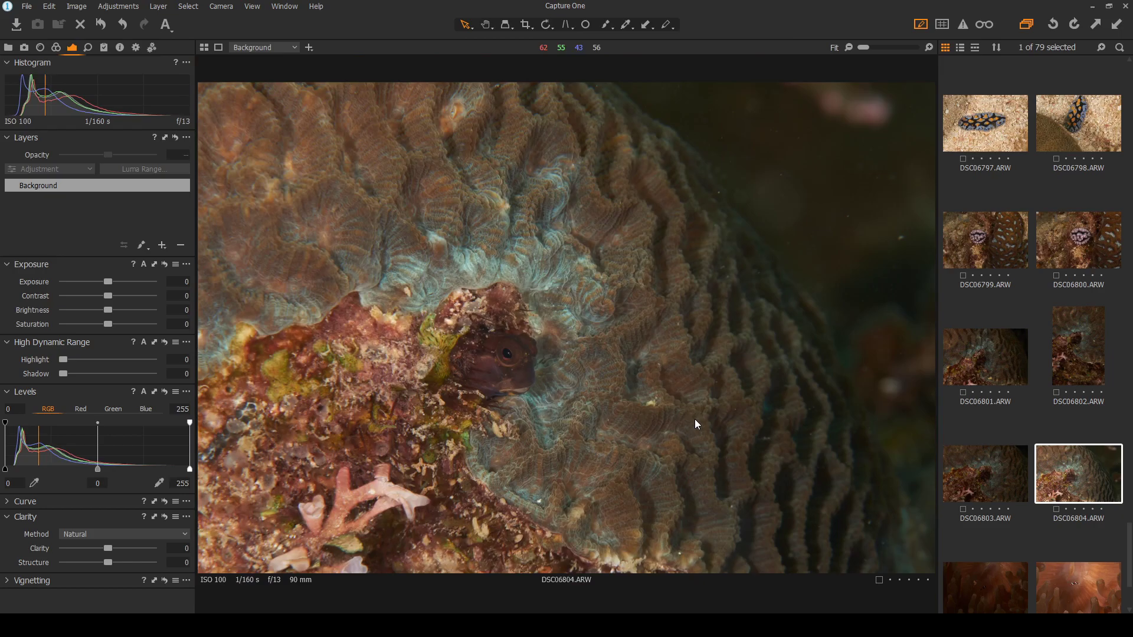
scroll(990, 440, "down", 1)
scroll(426, 321, "up", 2)
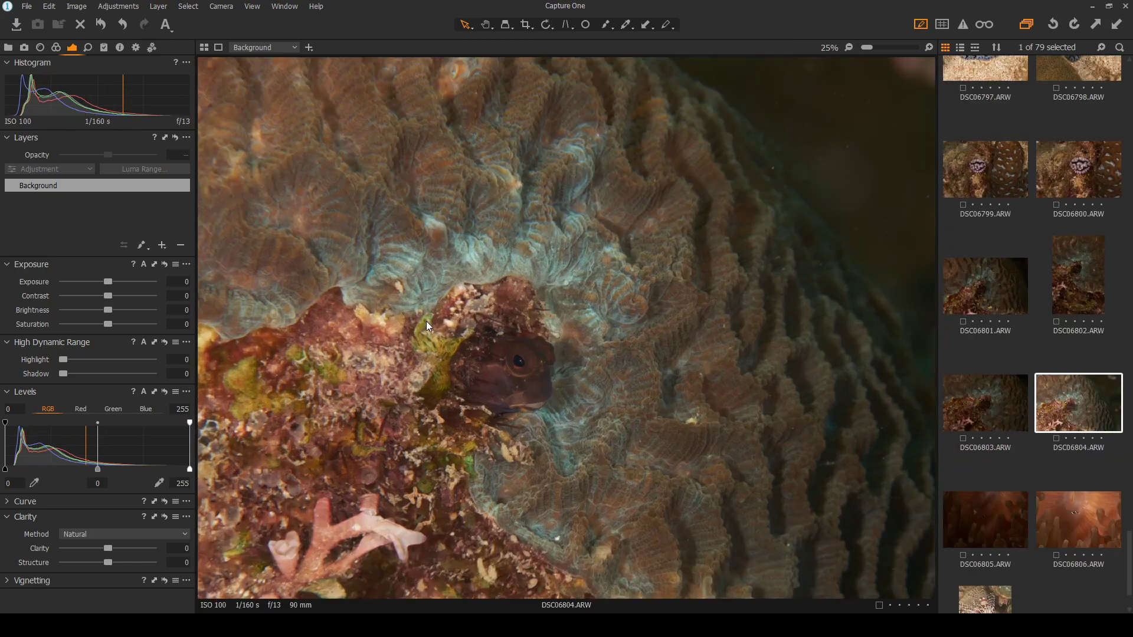
scroll(565, 455, "down", 2)
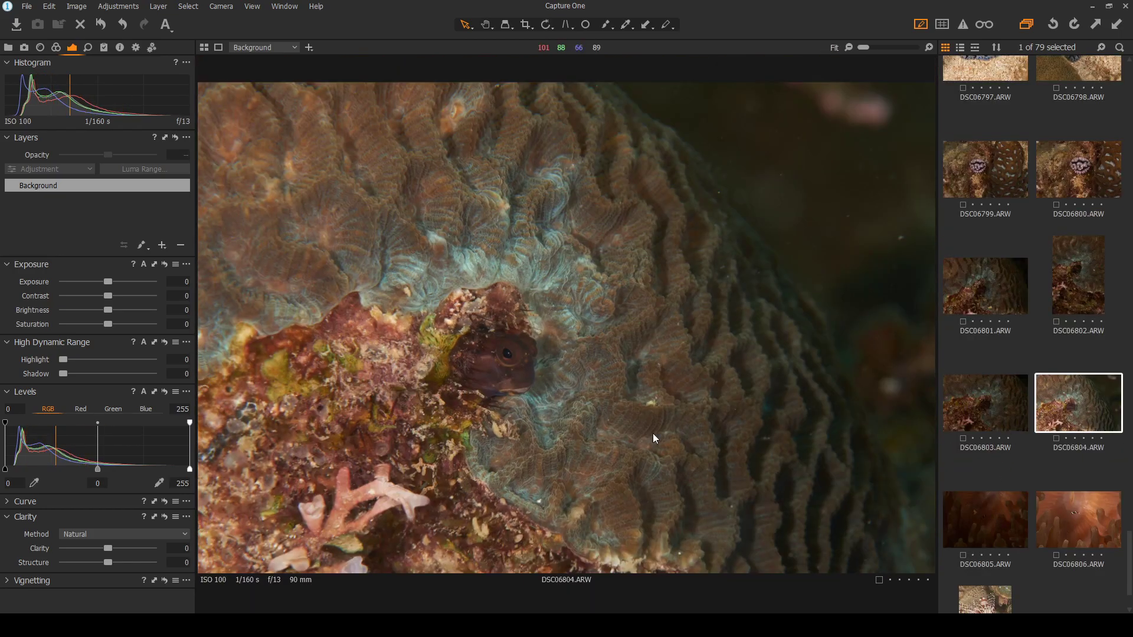
left_click(973, 294)
Give DSC06802 slight contrast and shadows 55, and raise DSC06801's shadows from 16 to 41
left_click(1085, 285)
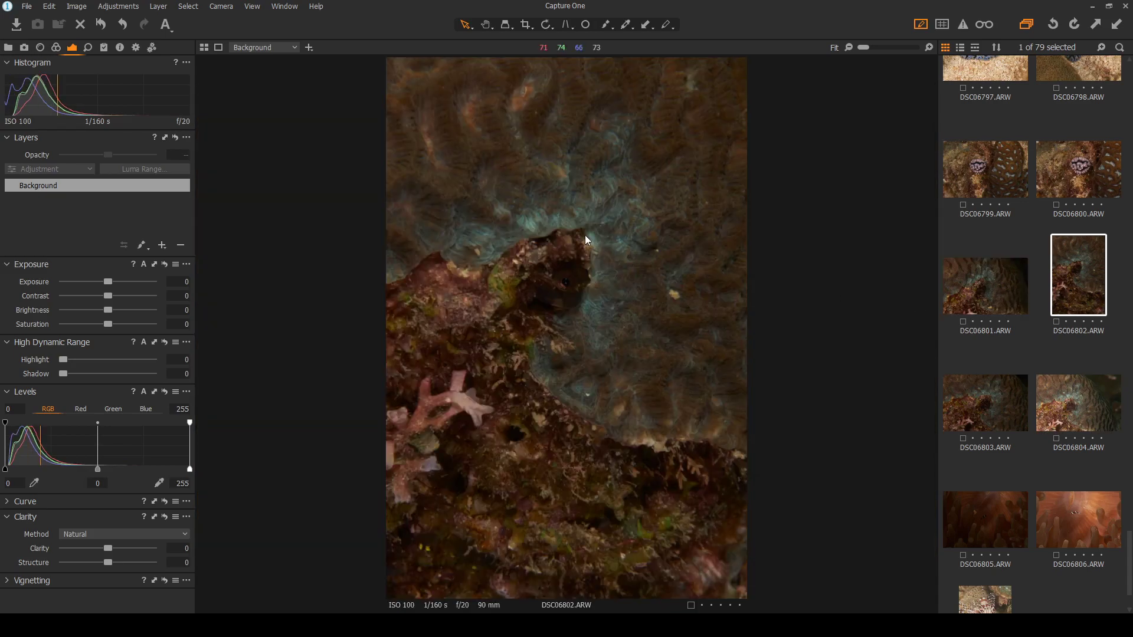
left_click_drag(110, 295, 118, 295)
left_click_drag(60, 375, 114, 380)
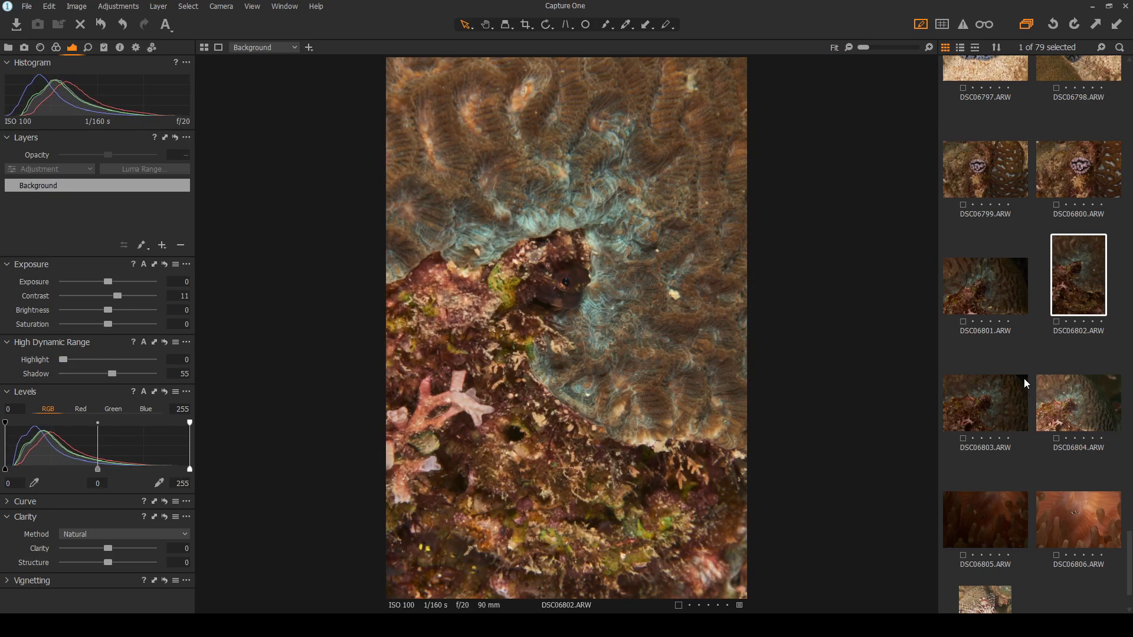
left_click(995, 321)
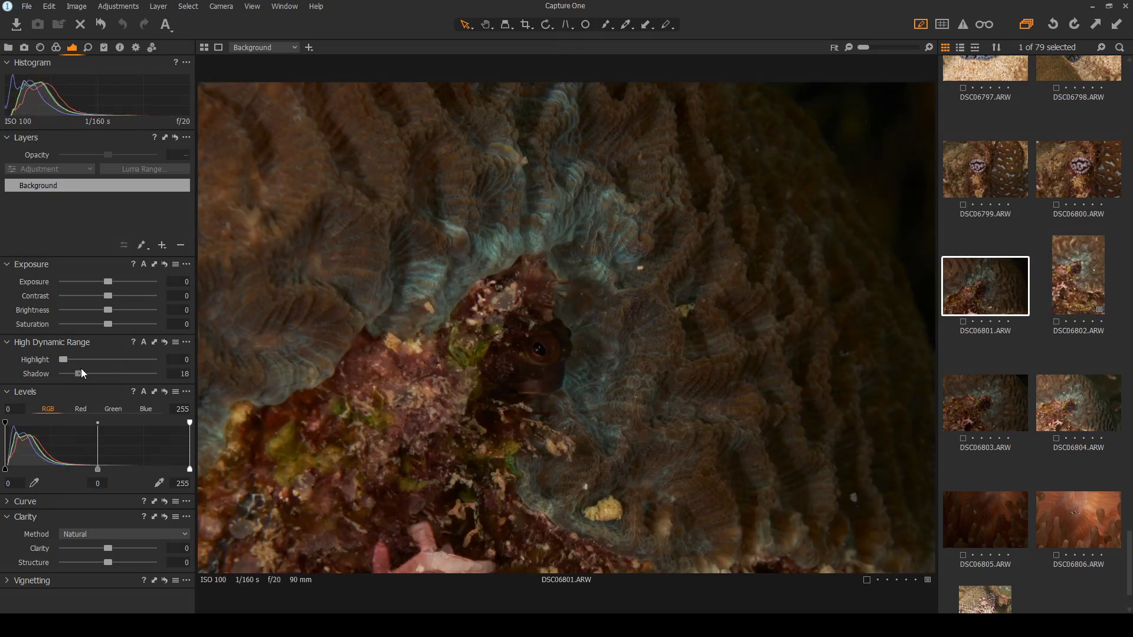
left_click_drag(77, 374, 99, 374)
Compare DSC06801 with DSC06802 and DSC06804, raising DSC06804's highlight recovery to 36
left_click(989, 420)
left_click(1006, 286)
left_click(1072, 289)
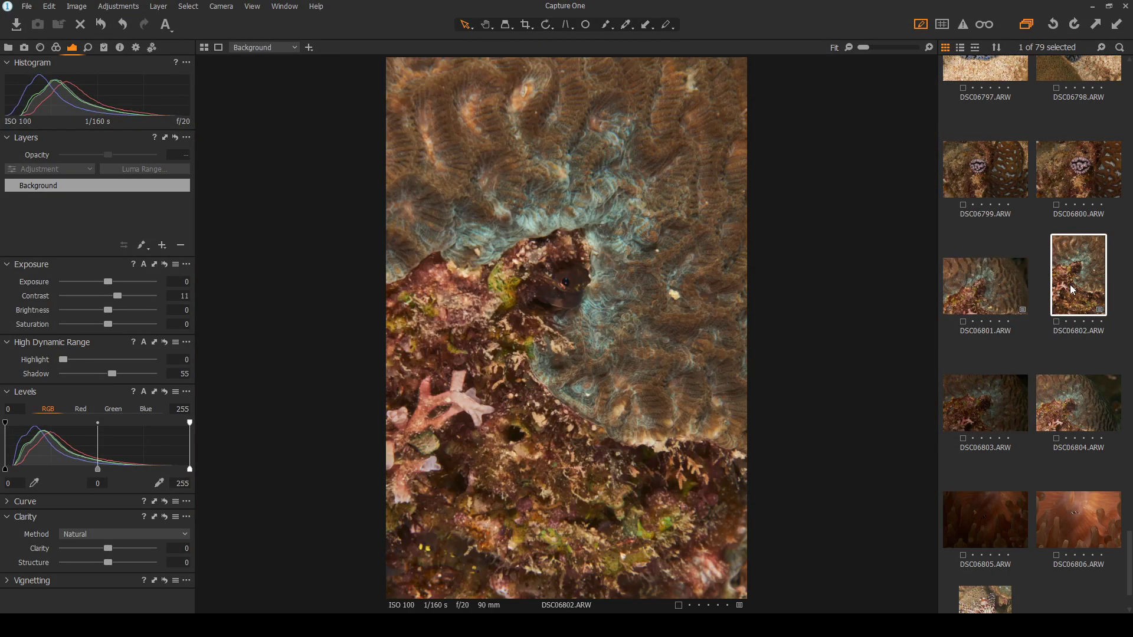
left_click(1075, 402)
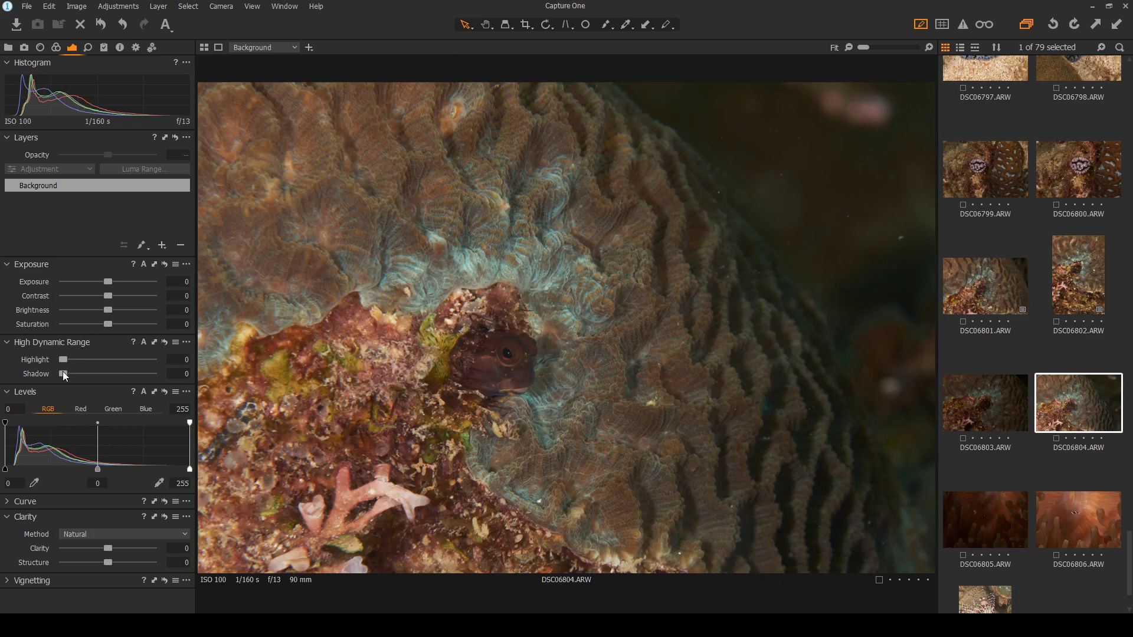
left_click_drag(67, 357, 102, 363)
left_click(999, 297)
left_click(1079, 403)
left_click(993, 283)
left_click(1077, 396)
left_click(991, 295)
left_click(1082, 415)
left_click(990, 290)
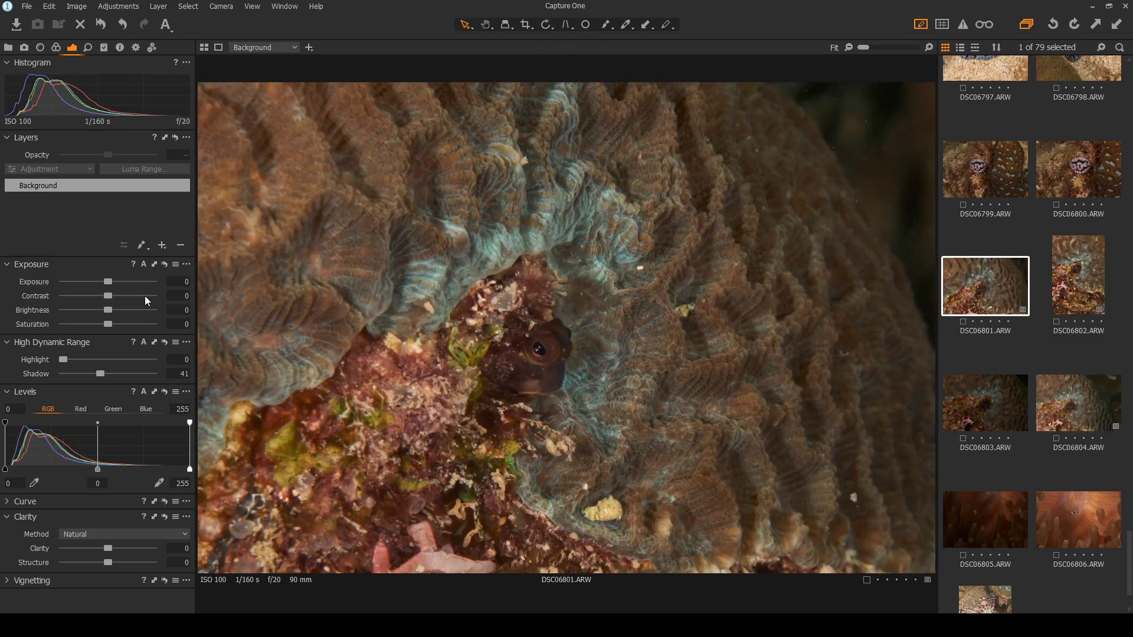
Nudge DSC06801's contrast to 1 and heal six backscatter specks along the right side
left_click_drag(108, 299, 111, 299)
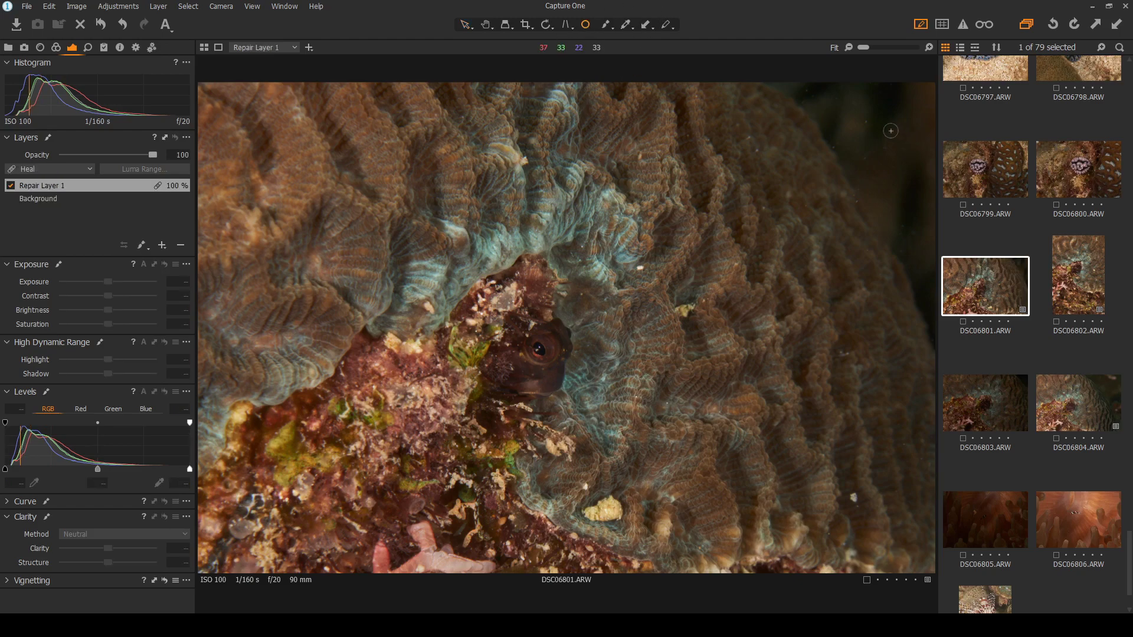
left_click(865, 122)
left_click(835, 142)
left_click(864, 156)
left_click(887, 150)
left_click(856, 195)
left_click(902, 223)
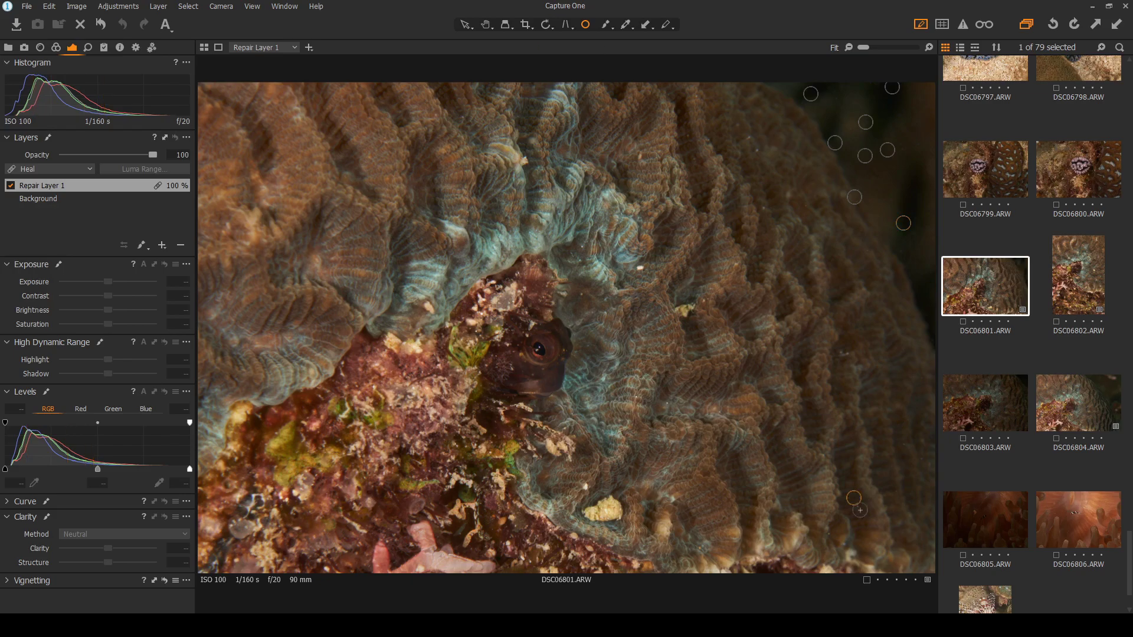
Shrink one heal spot to cover just its speck, then hide the spot markers
scroll(853, 498, "up", 5)
scroll(801, 525, "up", 2)
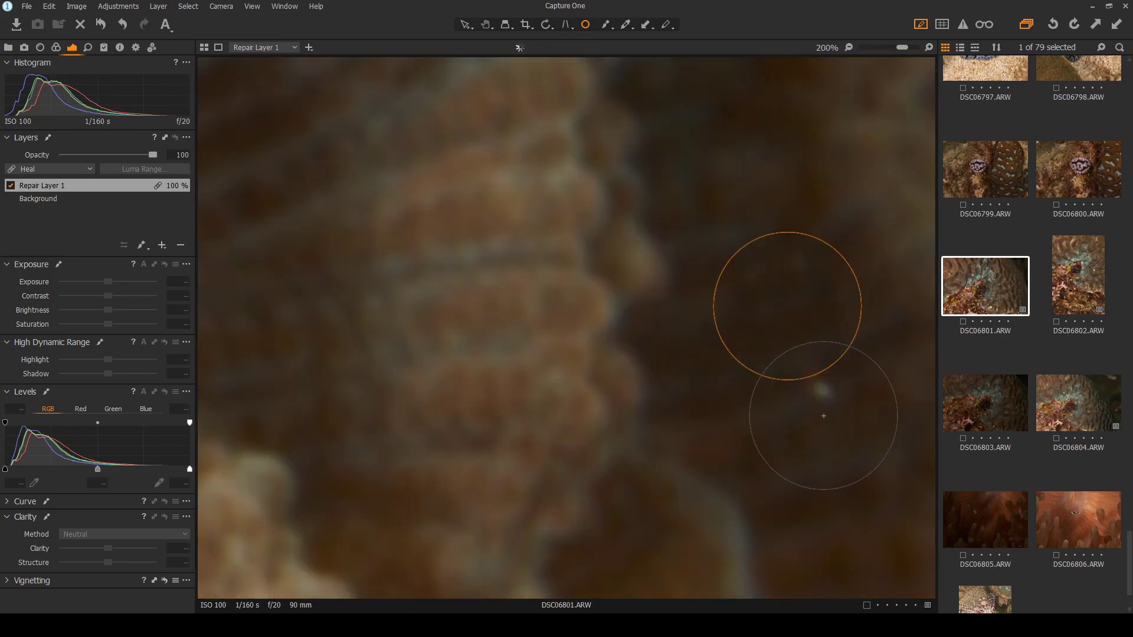
mouse_move(868, 335)
left_mouse_down()
mouse_move(819, 392)
mouse_move(832, 391)
left_mouse_up()
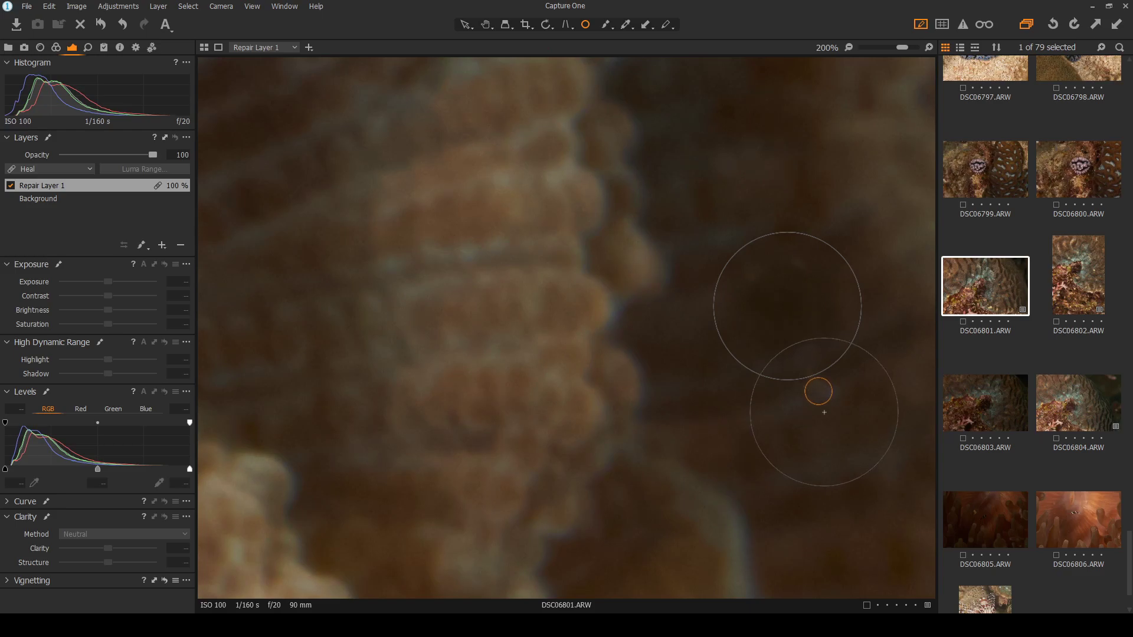
scroll(783, 430, "down", 5)
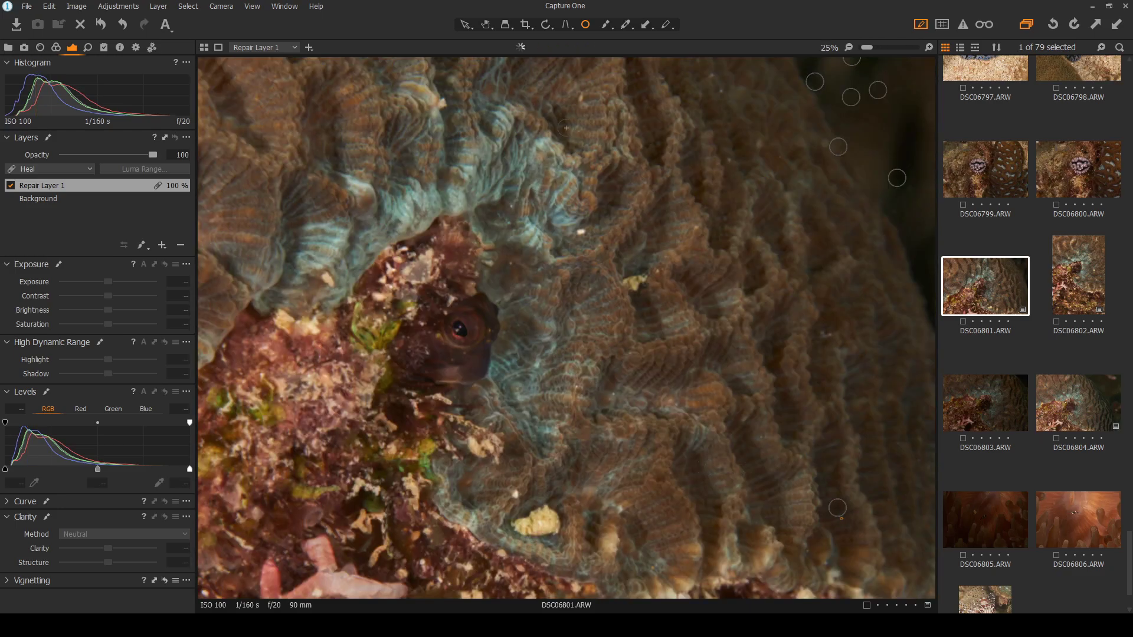
left_click(466, 24)
scroll(654, 325, "down", 1)
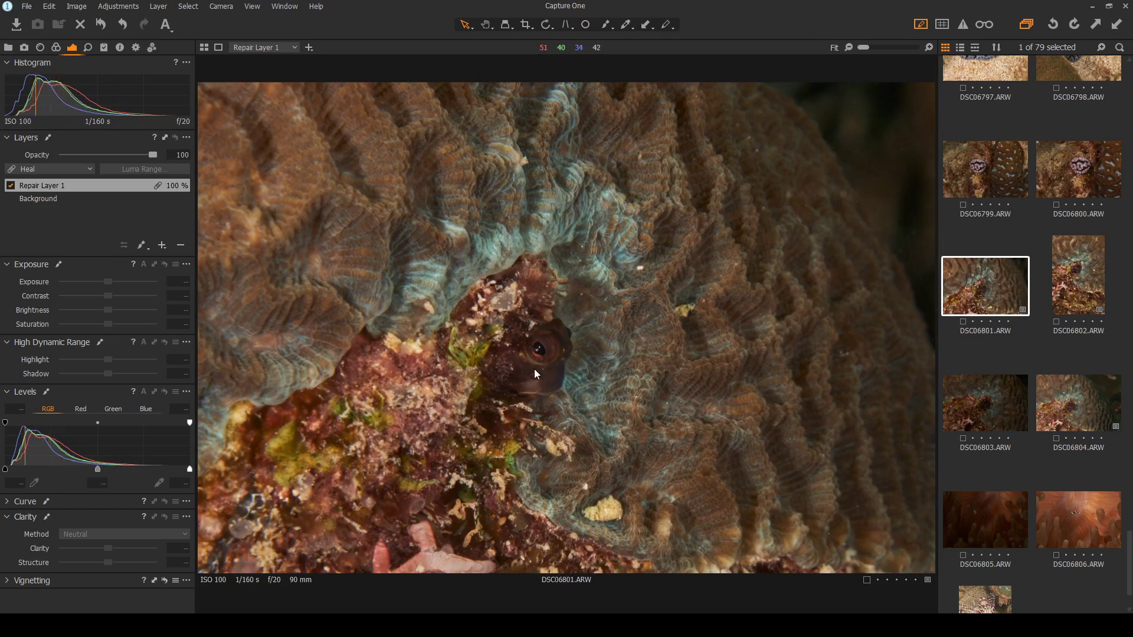
scroll(537, 362, "up", 2)
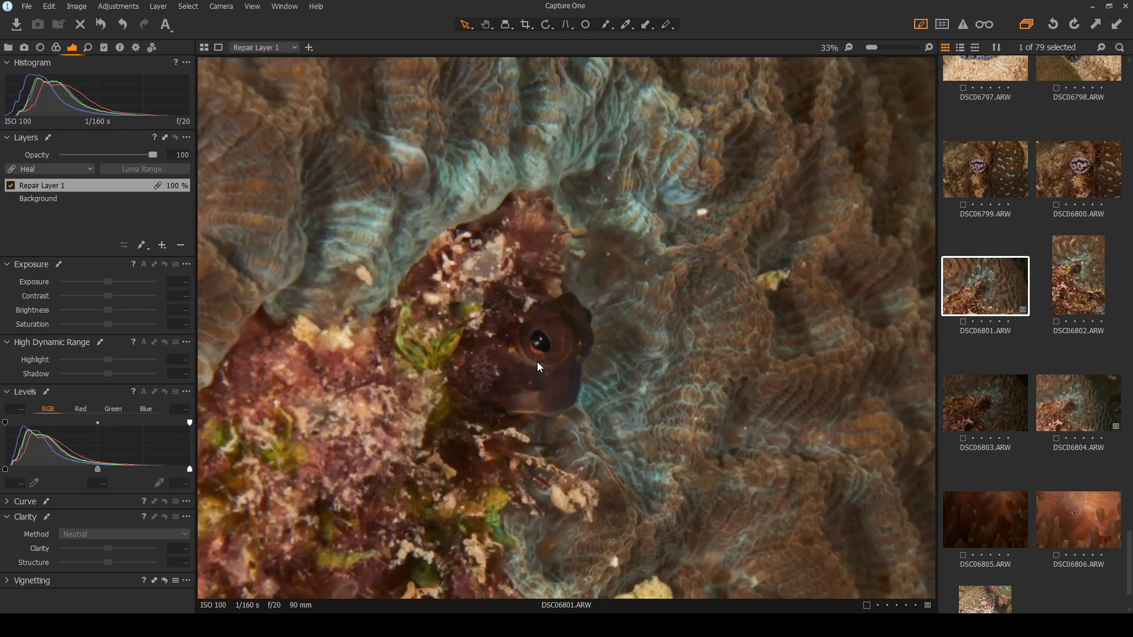
scroll(537, 366, "up", 2)
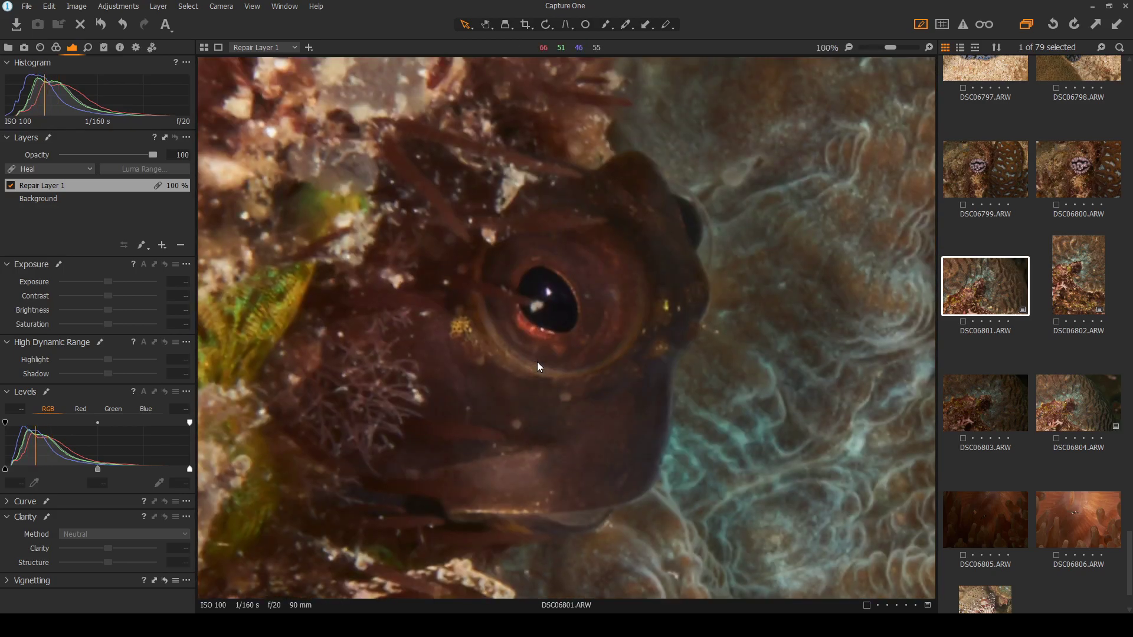
scroll(537, 362, "down", 4)
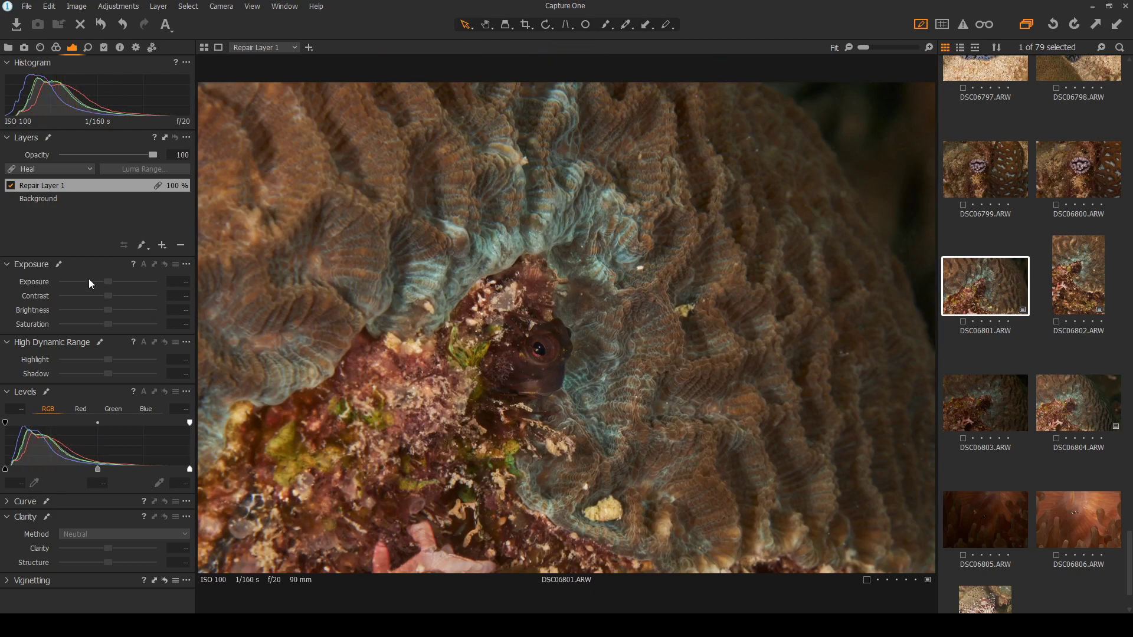
Try a slight exposure drop on DSC06801, undo it, then give it four stars and a green tag
left_click(88, 200)
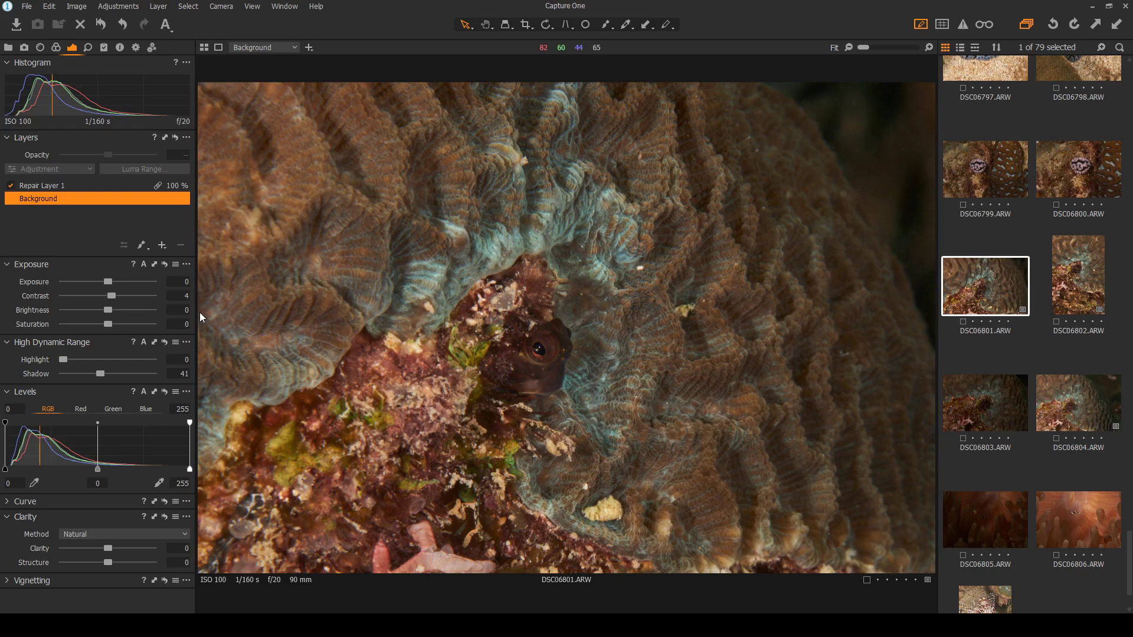
left_click_drag(105, 282, 104, 282)
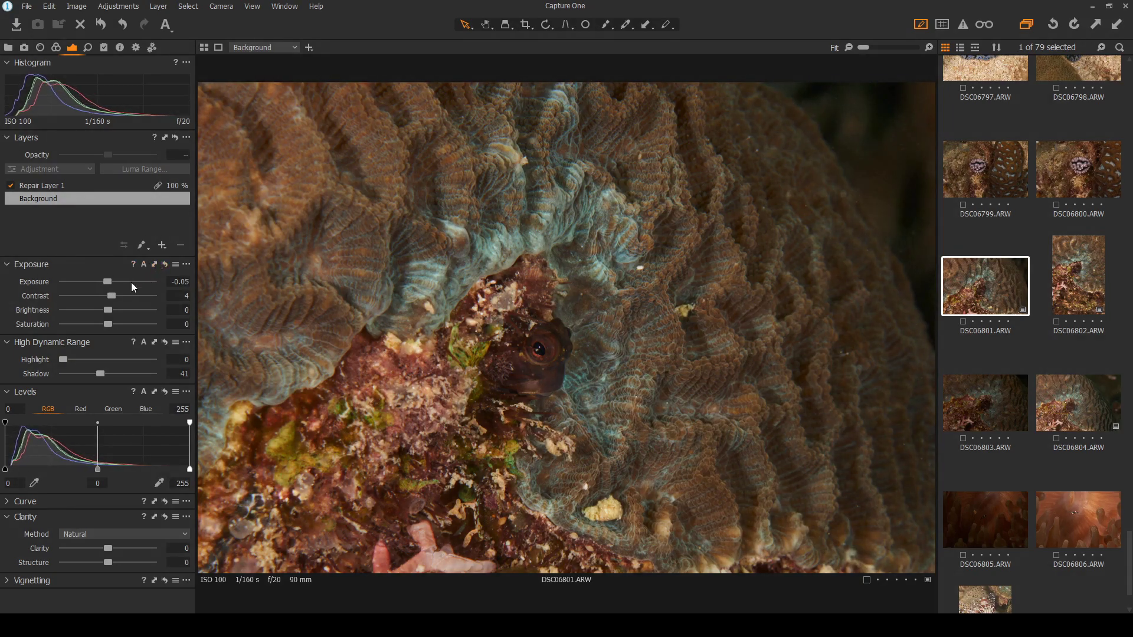
left_click(123, 23)
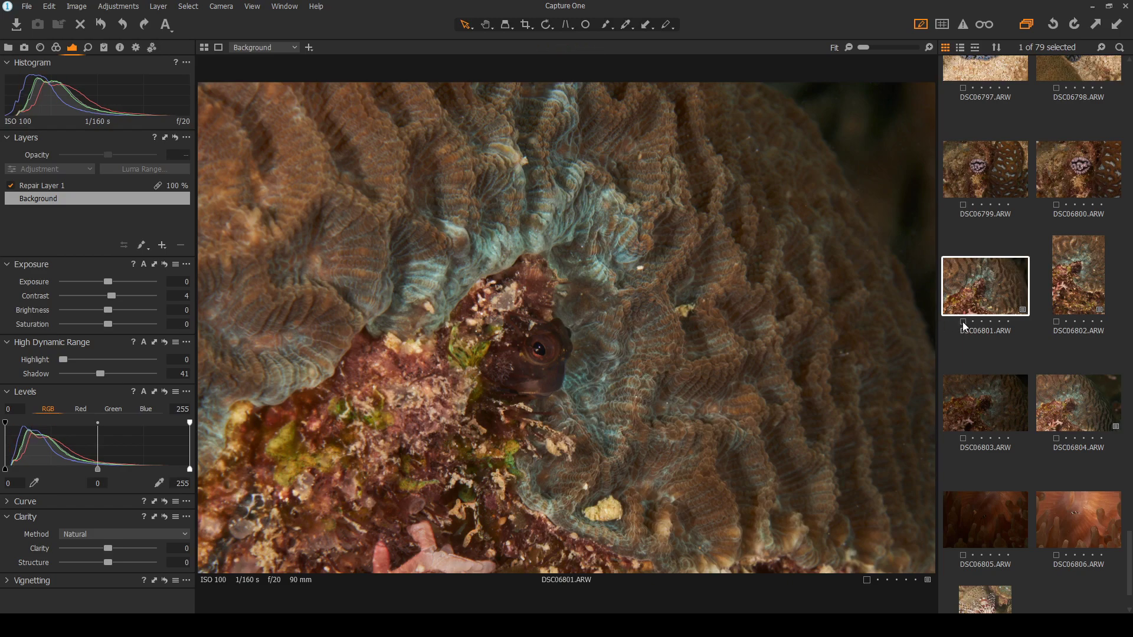
left_click(1000, 322)
Browse forward through DSC06802 and DSC06803 to DSC06804
left_click(1083, 301)
left_click(996, 395)
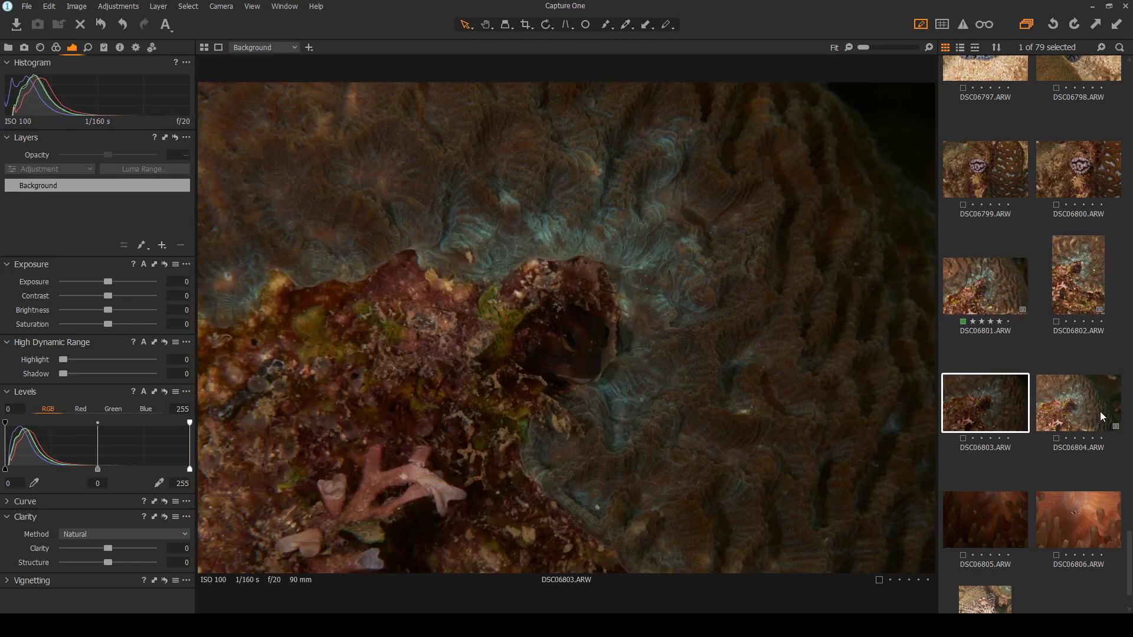
left_click(1100, 412)
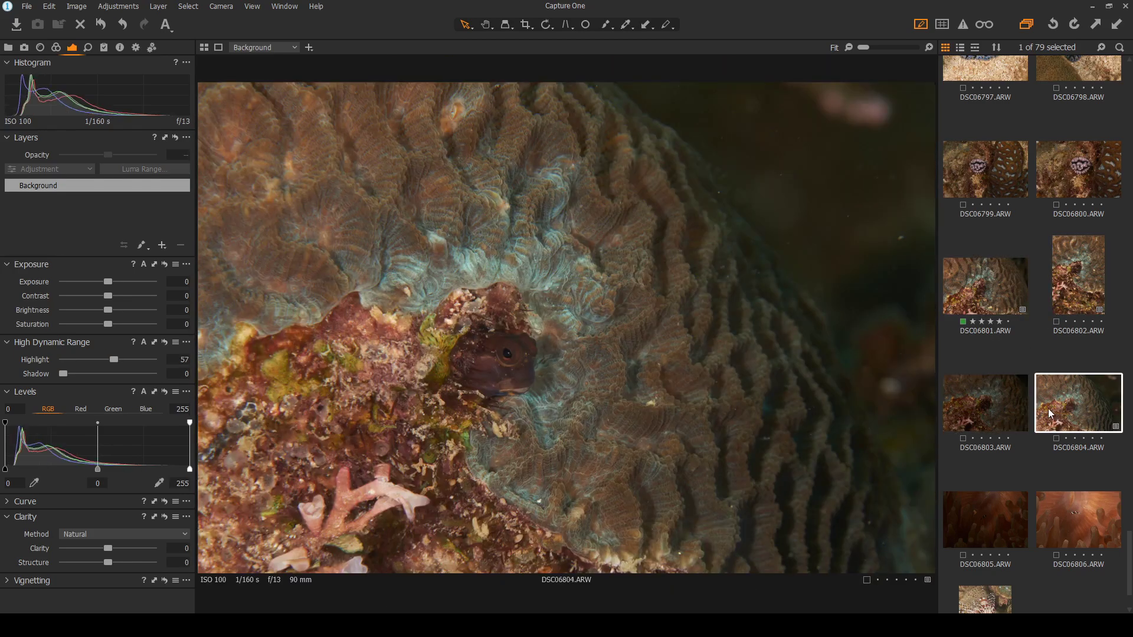
Flip back and forth between DSC06801 and DSC06804, comparing the blenny close-ups
left_click(1003, 281)
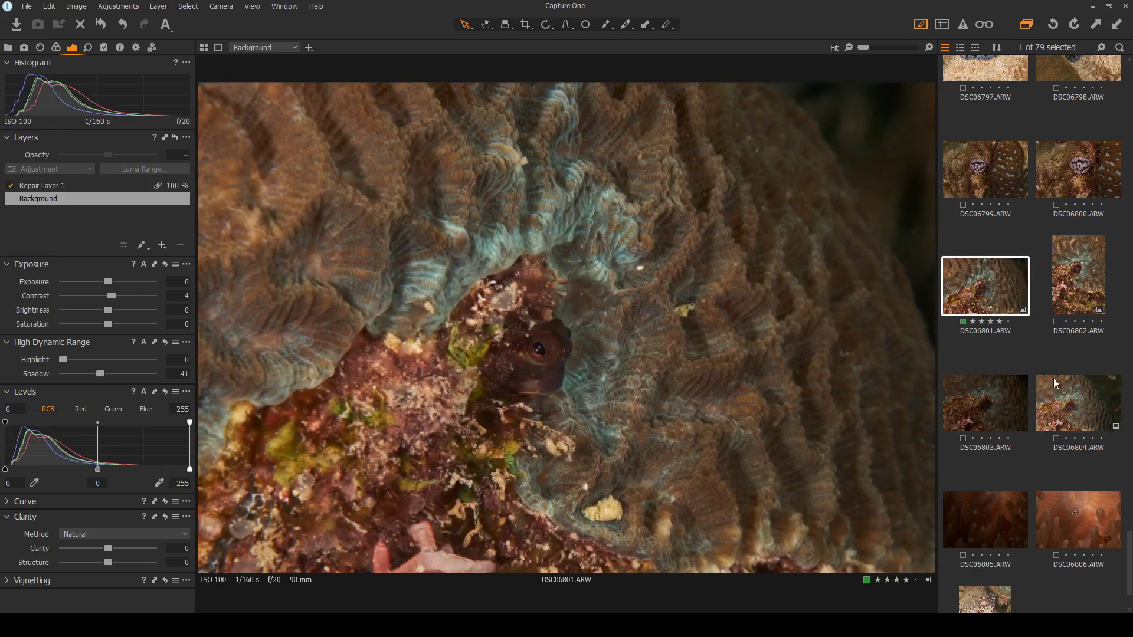
left_click(1077, 404)
left_click(986, 288)
left_click(1077, 405)
left_click(999, 289)
left_click(1078, 404)
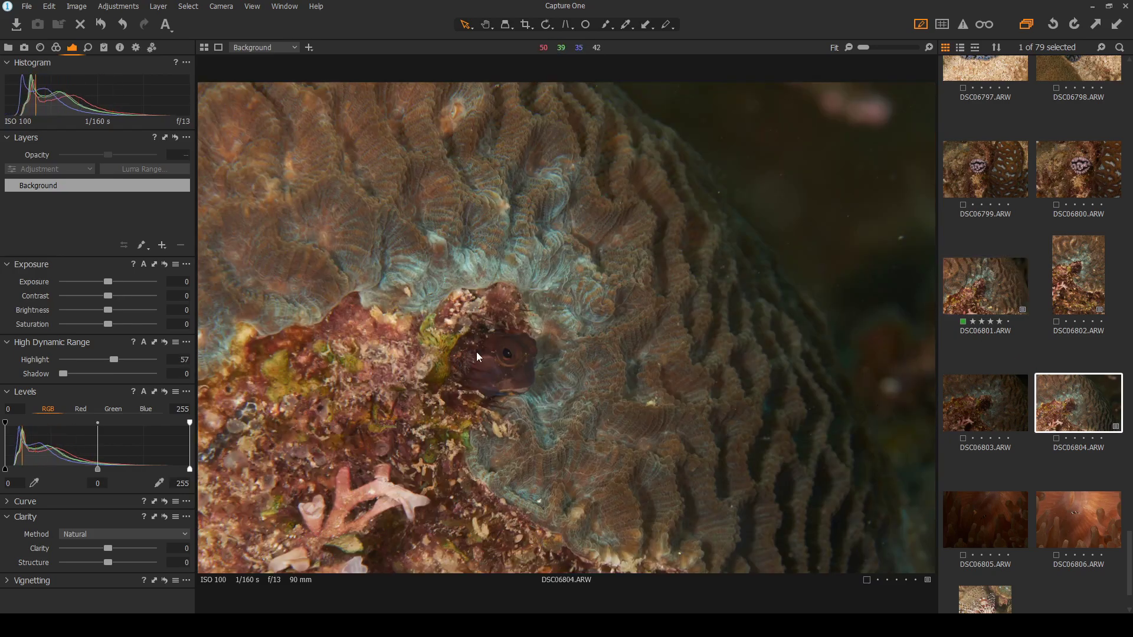
scroll(509, 367, "up", 2)
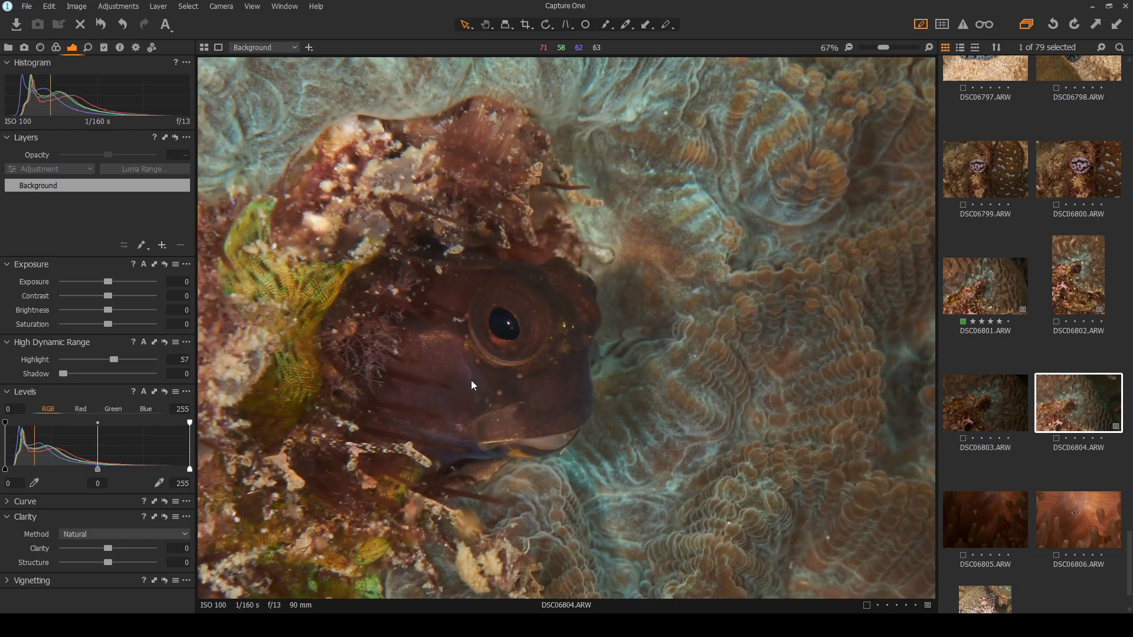
left_click(1003, 290)
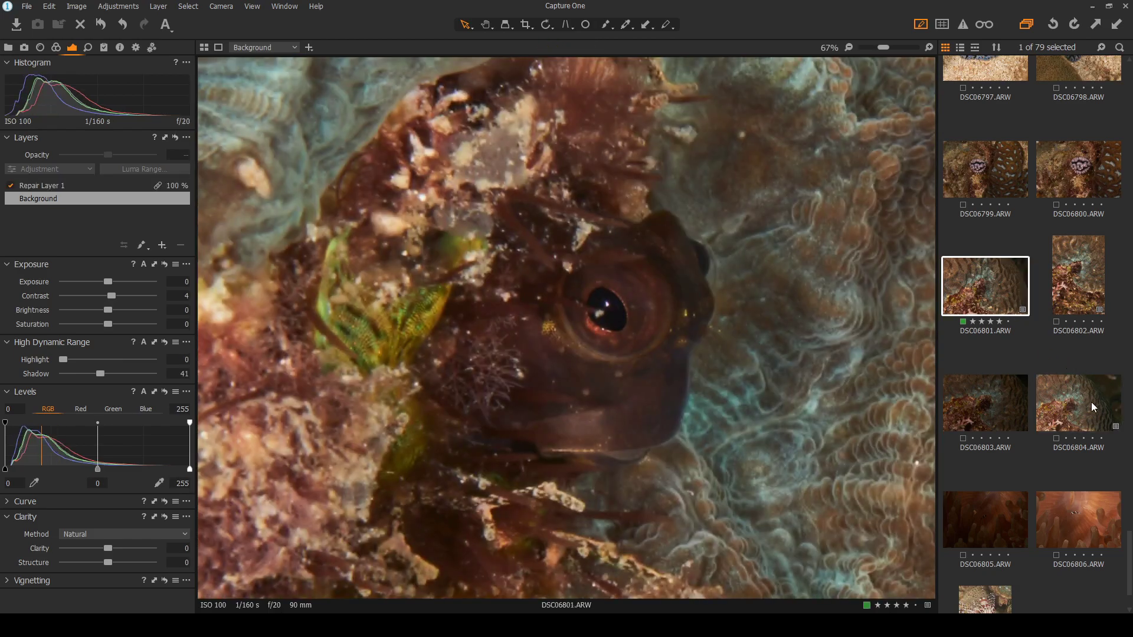
left_click(1080, 423)
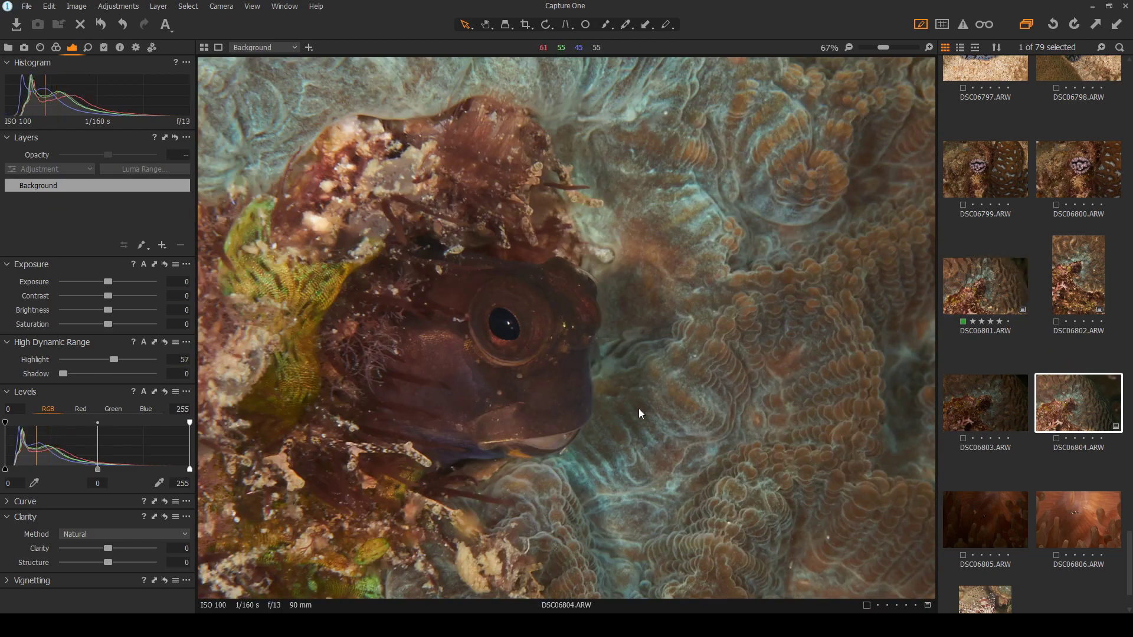
scroll(639, 408, "down", 2)
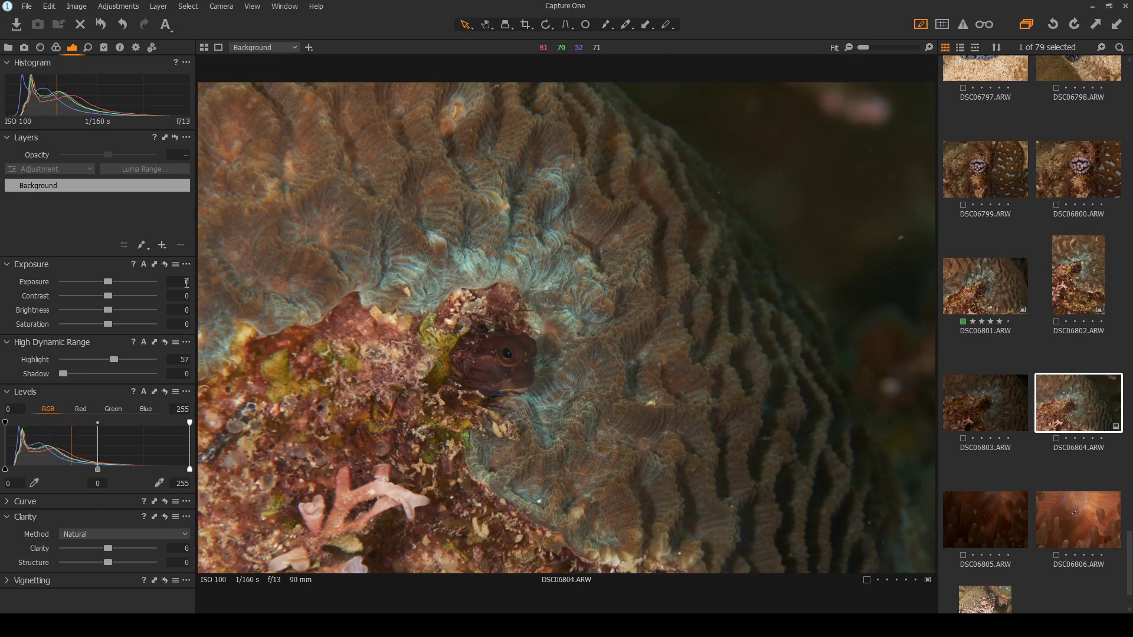
Raise DSC06804's contrast to 7, lift the shadows, and add a new adjustment layer
left_click_drag(108, 296, 115, 296)
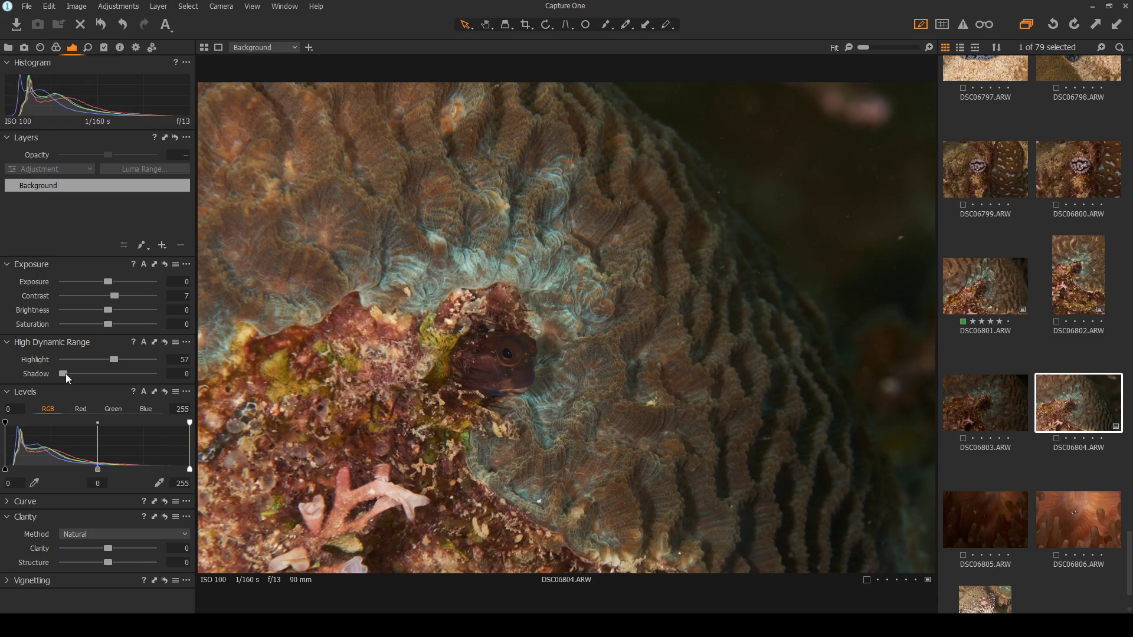
left_click_drag(66, 373, 79, 377)
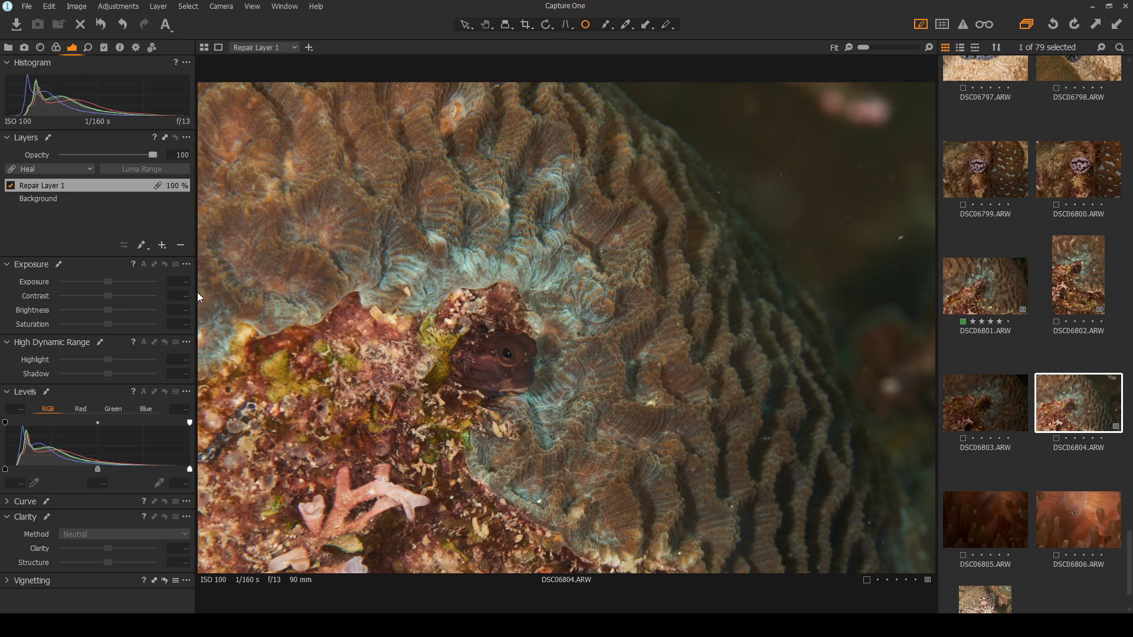
double_click(147, 214)
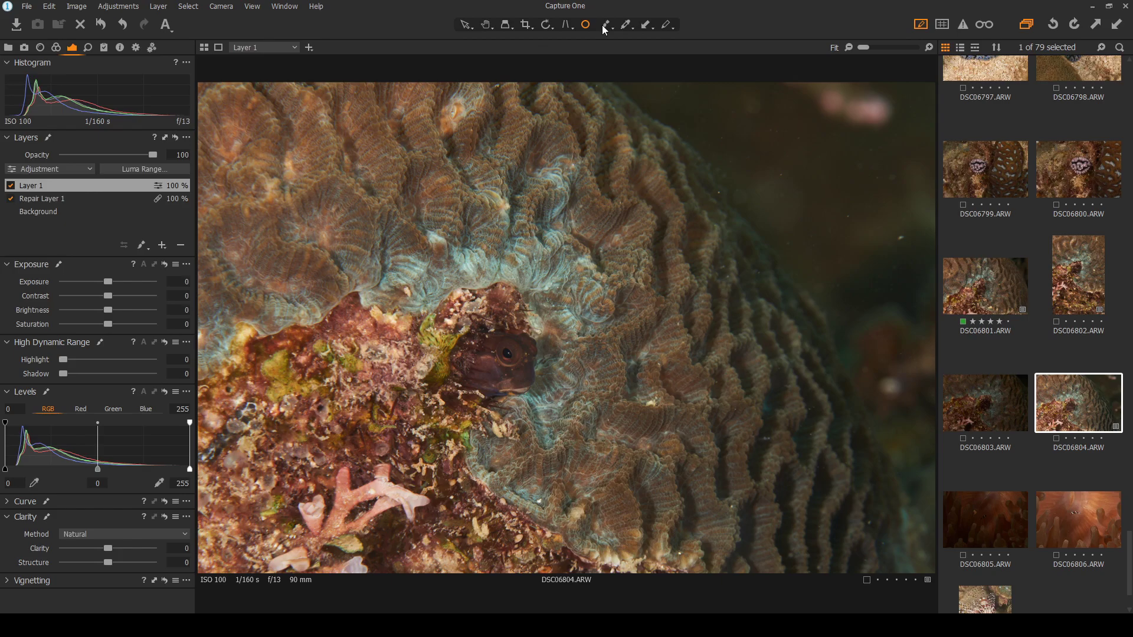
Brush a mask over the upper-right water and darken it to -0.53 exposure
key("b")
mouse_move(816, 112)
left_mouse_down()
mouse_move(906, 259)
mouse_move(939, 431)
mouse_move(939, 365)
mouse_move(830, 157)
mouse_move(729, 71)
mouse_move(685, 59)
left_mouse_up()
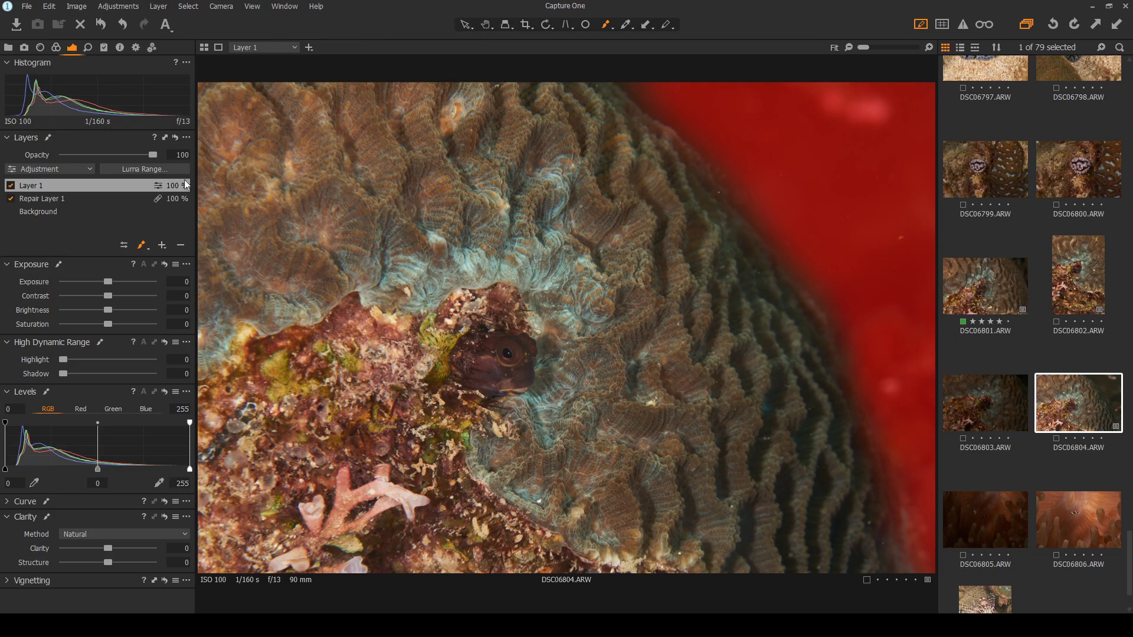
key("m")
left_click_drag(108, 283, 102, 281)
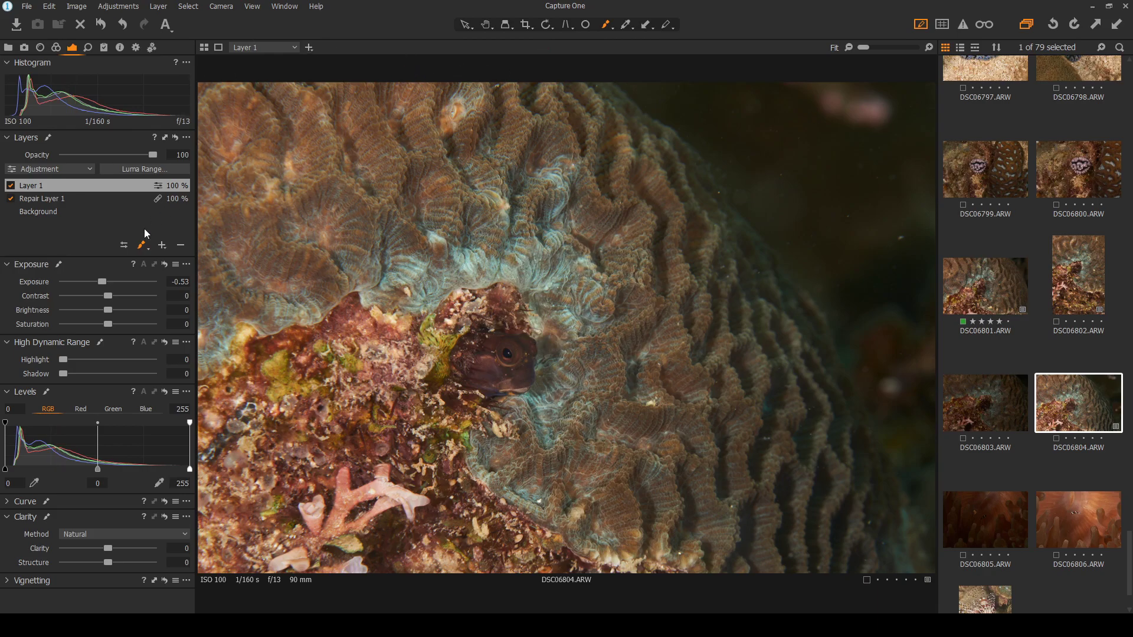
left_click(92, 201)
Zoom in with Spot Removal and heal ten backscatter specks across the dark upper-right water
left_click(586, 25)
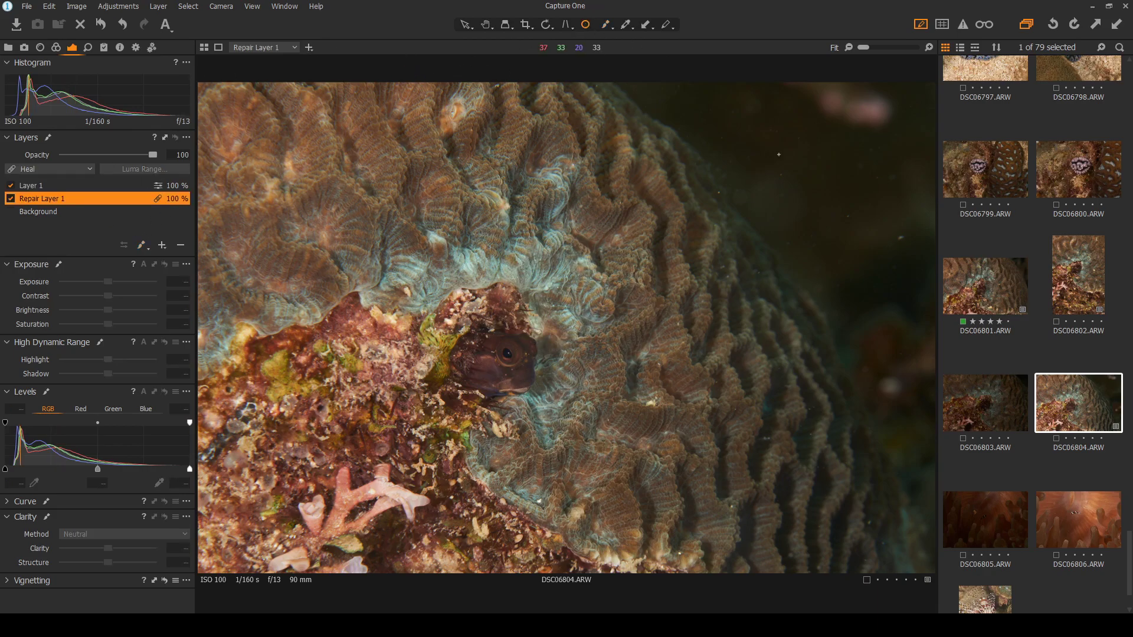
scroll(898, 235, "up", 2)
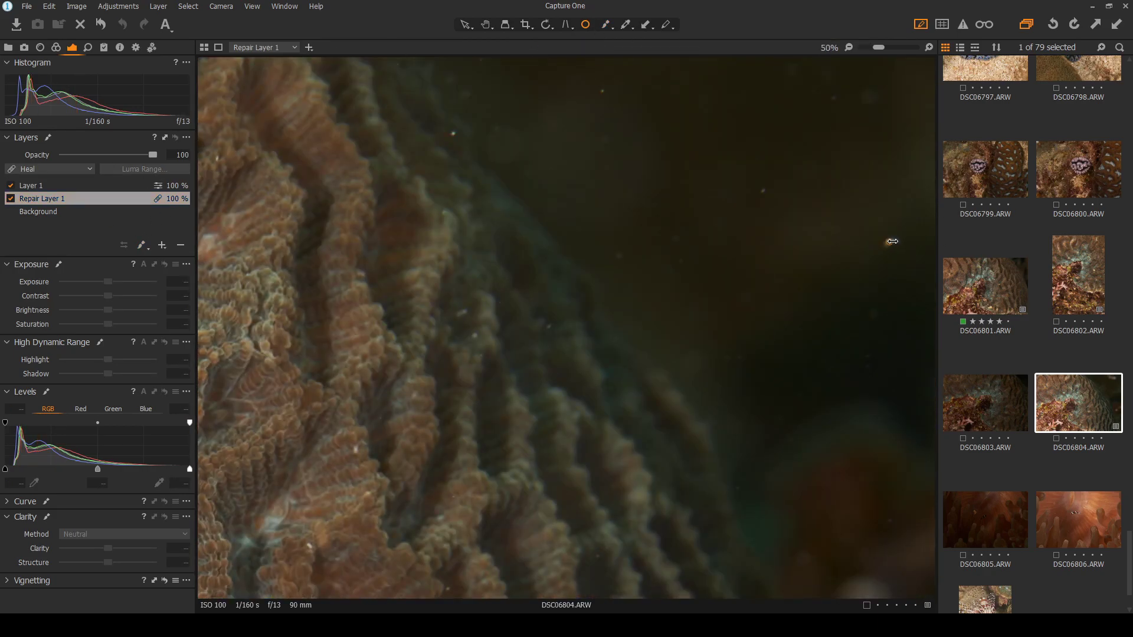
left_click_drag(763, 191, 767, 191)
left_click(602, 92)
mouse_move(501, 139)
left_mouse_down()
mouse_move(558, 139)
mouse_move(519, 147)
left_mouse_up()
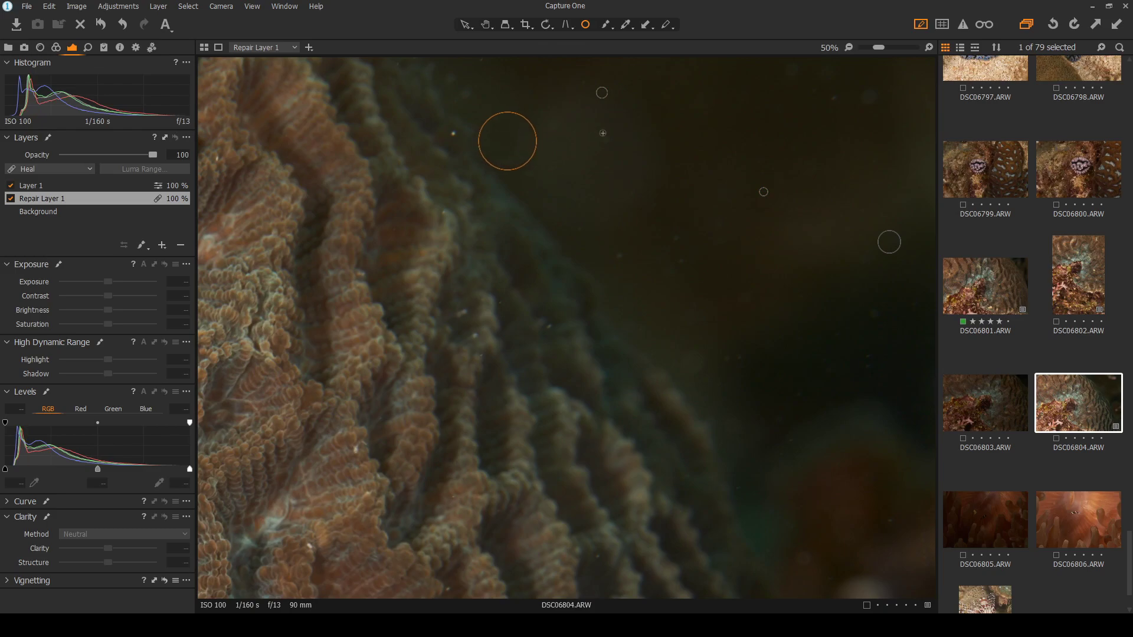
left_click(605, 139)
left_click(873, 97)
left_click(833, 100)
left_click(619, 256)
left_click(676, 241)
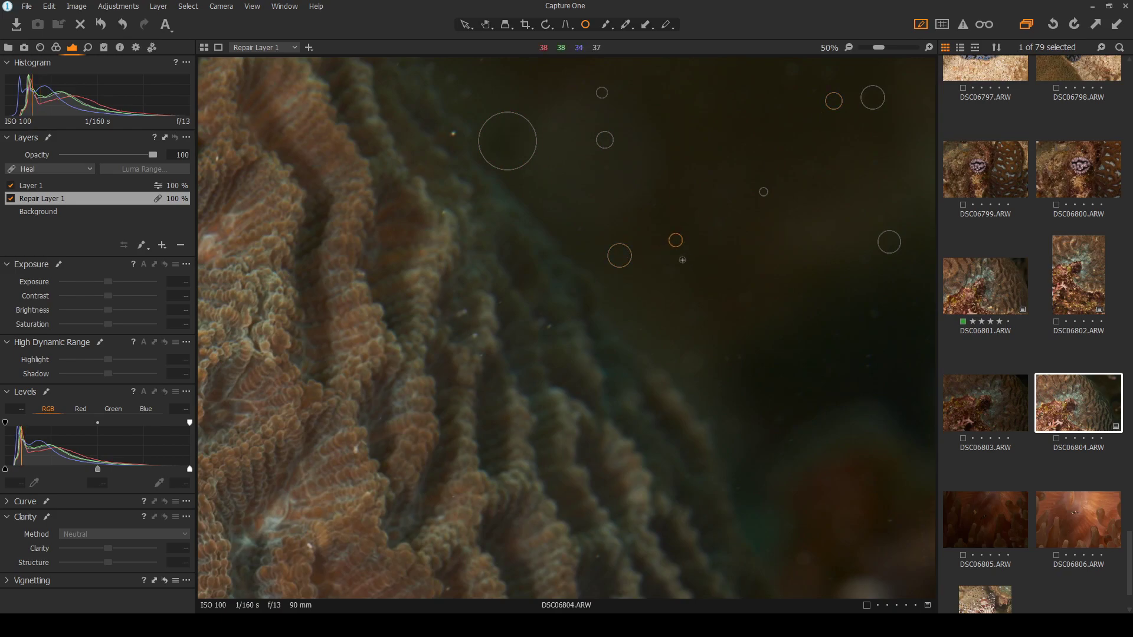
left_click(685, 261)
left_click(454, 133)
Heal six more specks and enlarge one heal spot near the coral edge, then hide the spot circles
key("ctrl+0")
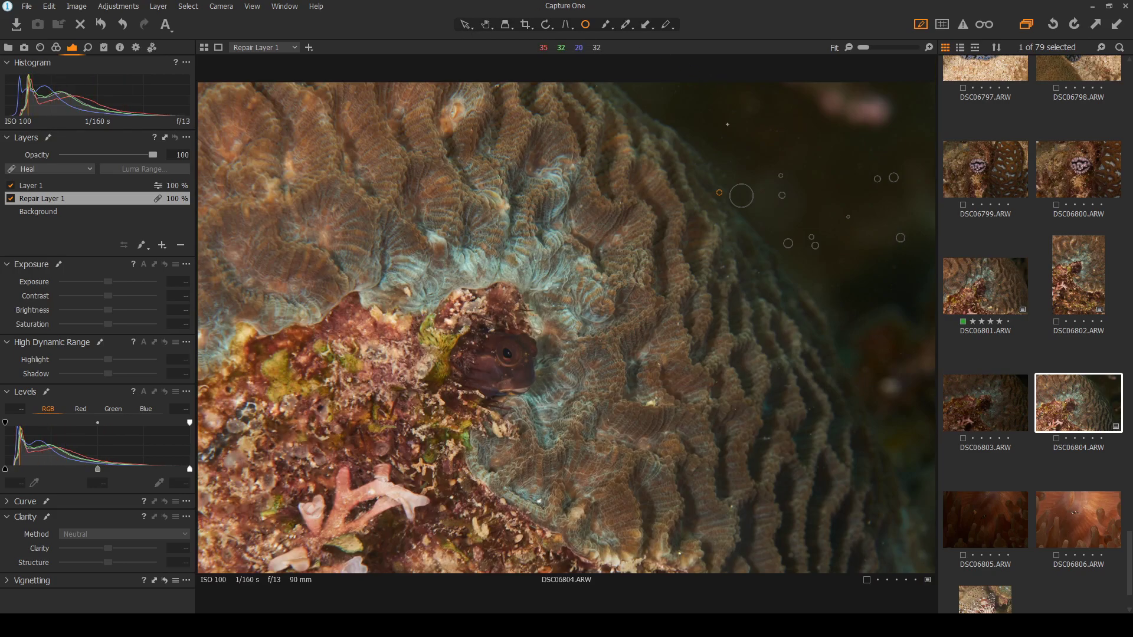
scroll(769, 136, "up", 3)
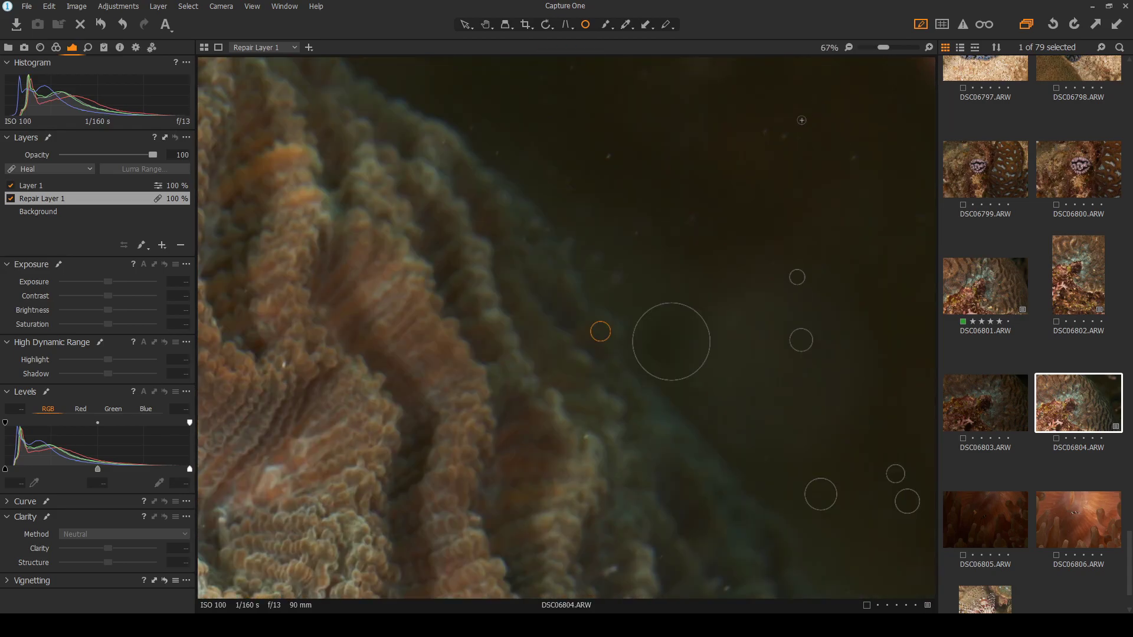
left_click(766, 133)
left_click(783, 137)
left_click(853, 156)
left_click(637, 233)
left_click(690, 220)
left_click(498, 155)
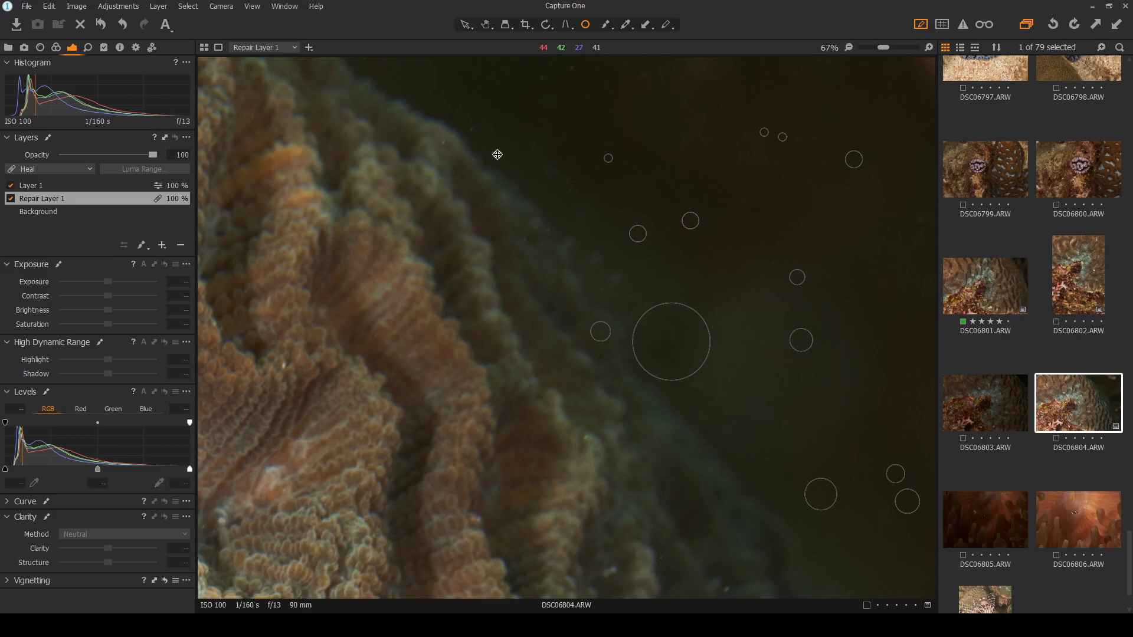
left_click_drag(473, 131, 478, 131)
scroll(885, 177, "down", 3)
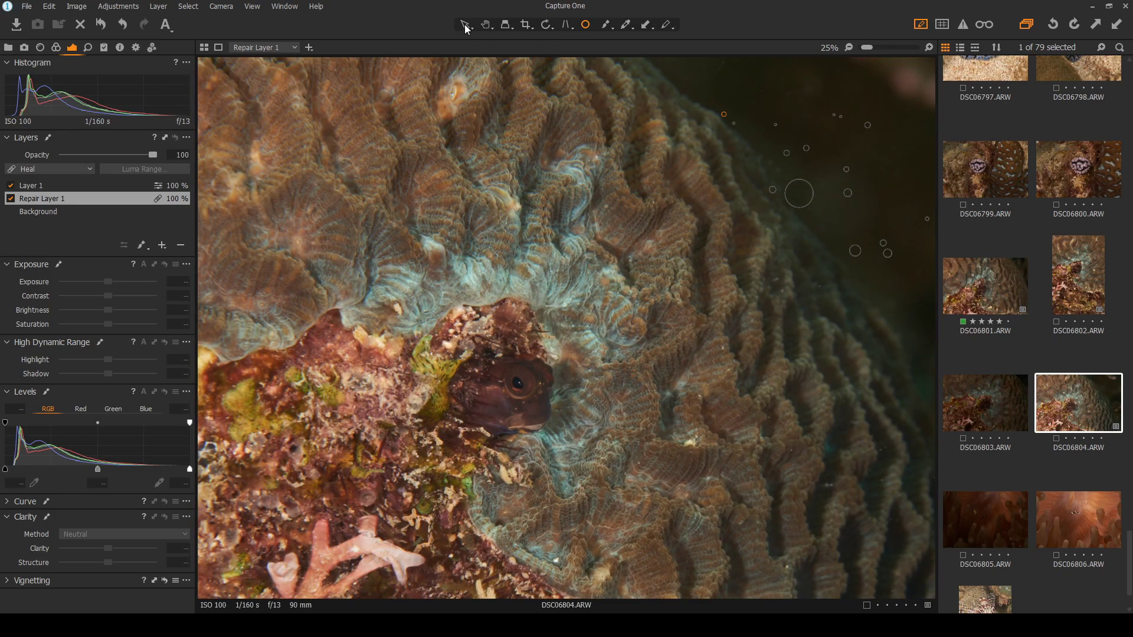
left_click(465, 23)
scroll(798, 194, "down", 1)
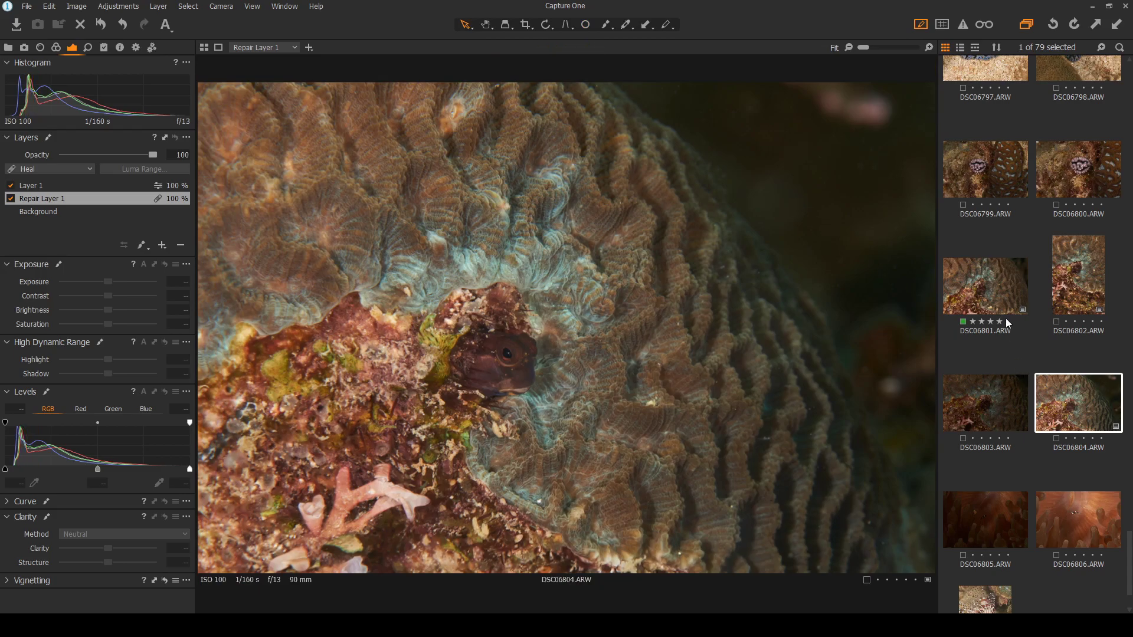
Flip between DSC06801 and DSC06804 to check the remaining backscatter
left_click(984, 296)
left_click(1080, 409)
left_click(991, 297)
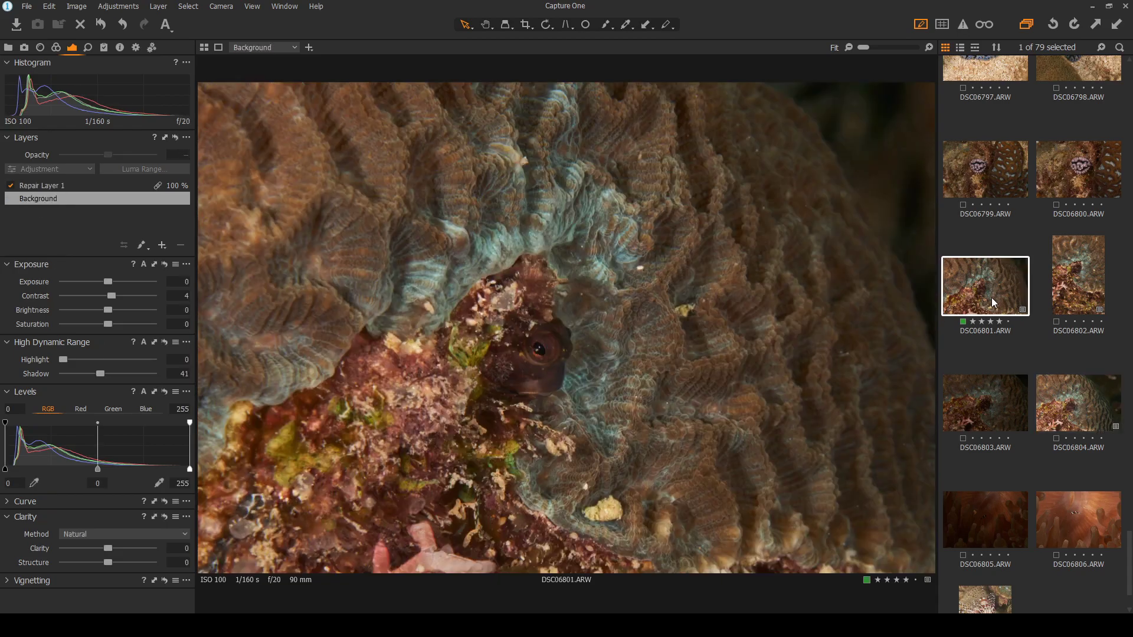
left_click(1096, 380)
Heal five leftover specks in DSC06804's upper water with Spot Removal, then fit the photo to view
left_click(584, 27)
scroll(871, 158, "up", 5)
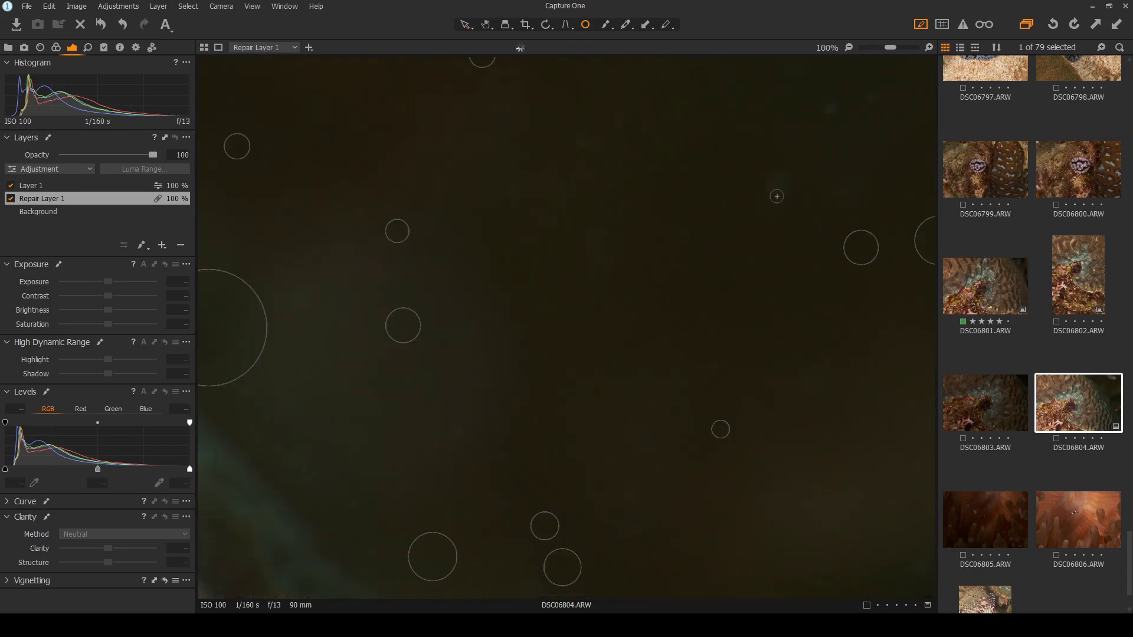
left_click(776, 180)
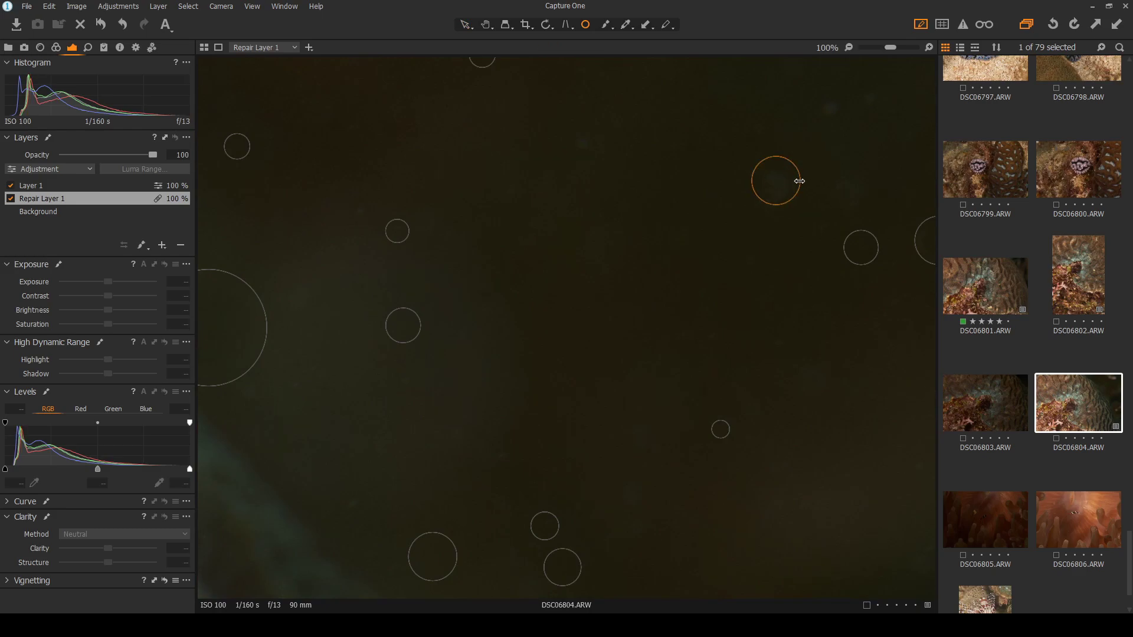
left_click(847, 192)
left_click(829, 111)
left_click(865, 101)
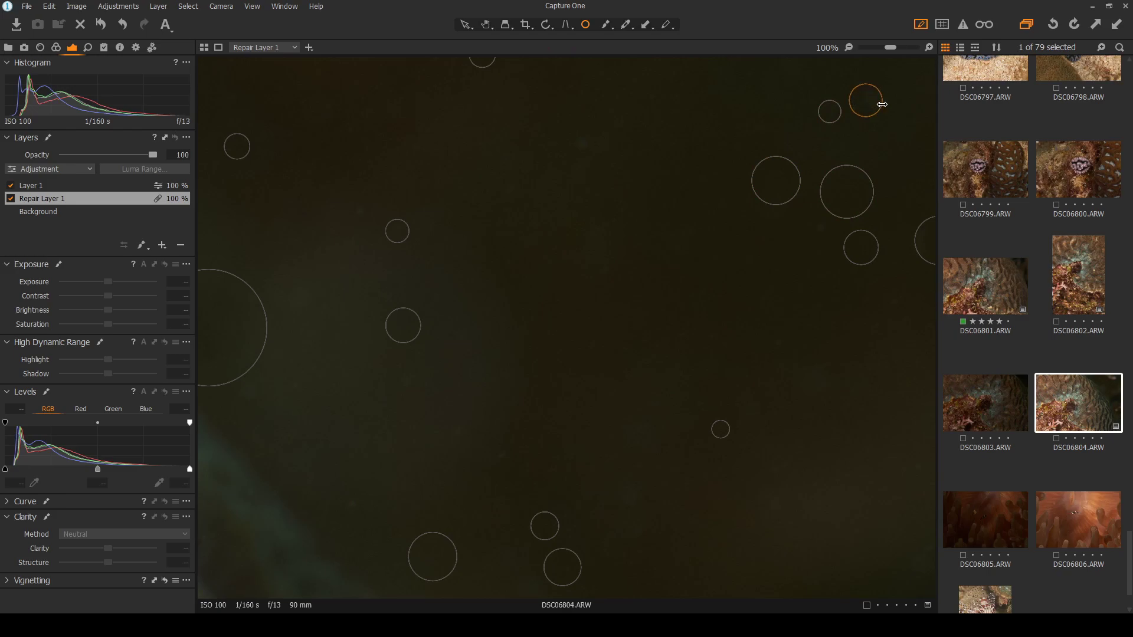
left_click(582, 144)
key("ctrl+0")
left_click(464, 24)
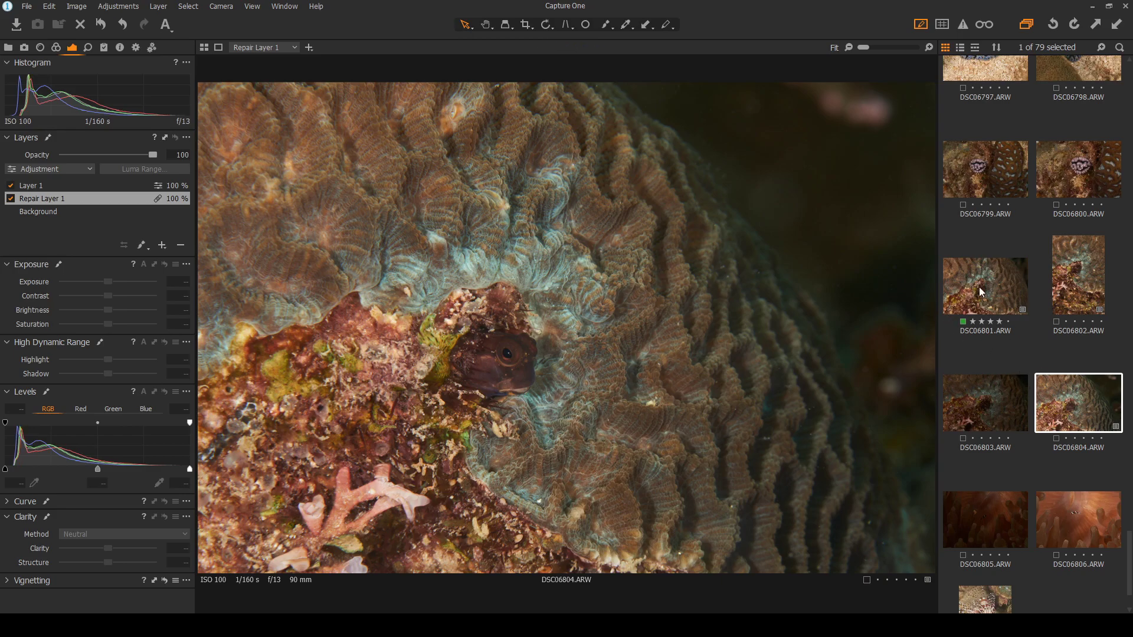
Compare the cleaned DSC06804 against DSC06801 once more
left_click(979, 288)
left_click(1073, 398)
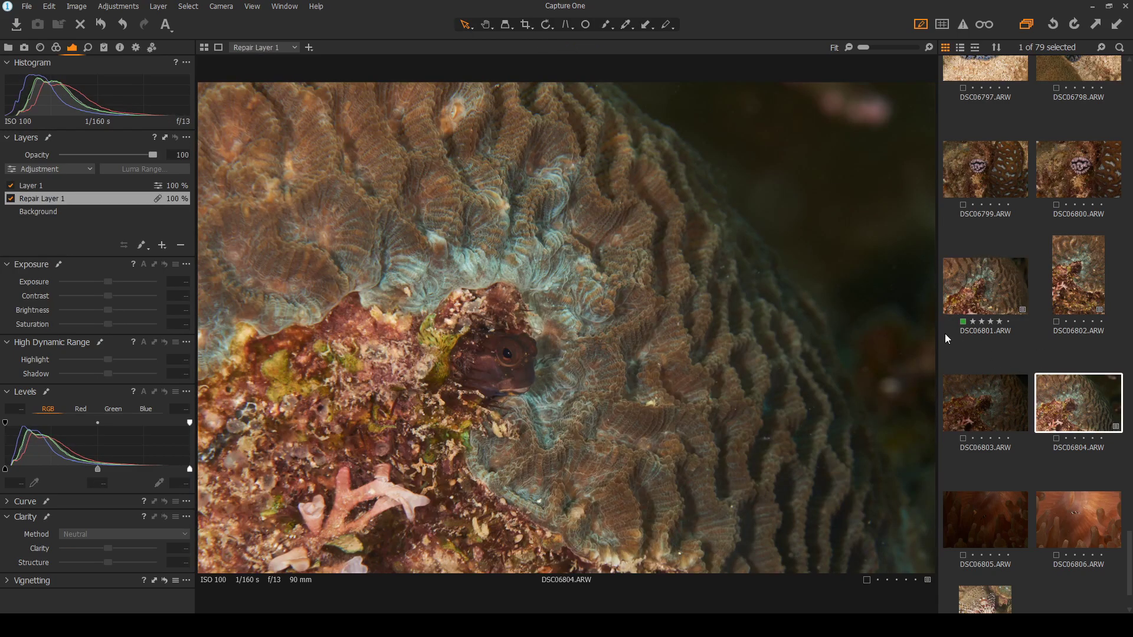
left_click(989, 289)
left_click(1074, 406)
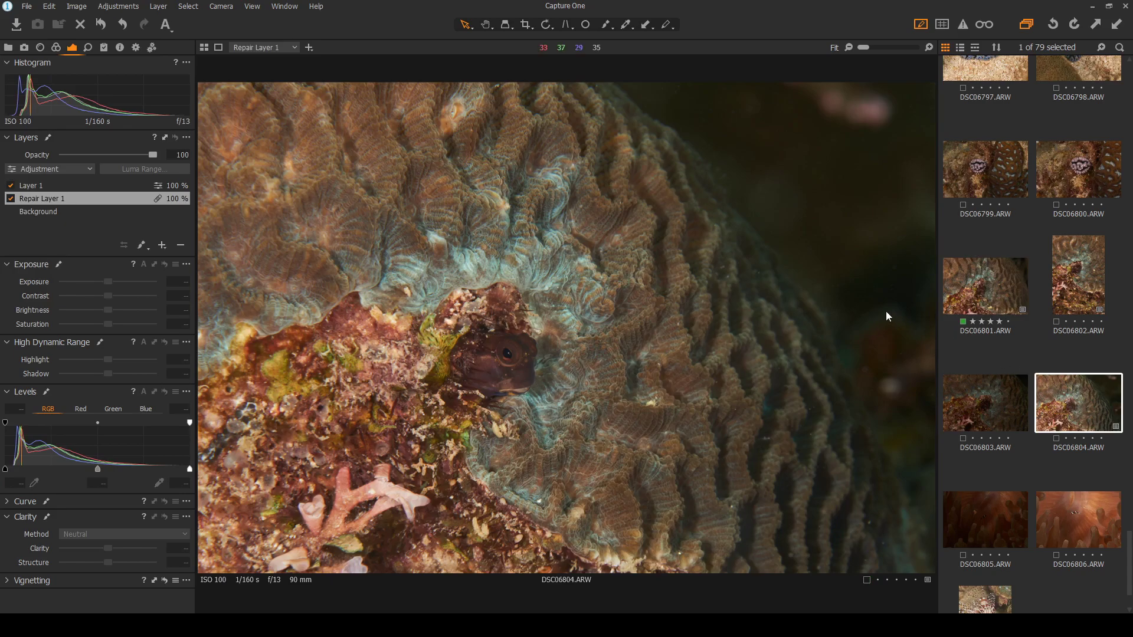
Heal one more small speck and enlarge its heal spot to cover it
left_click(586, 26)
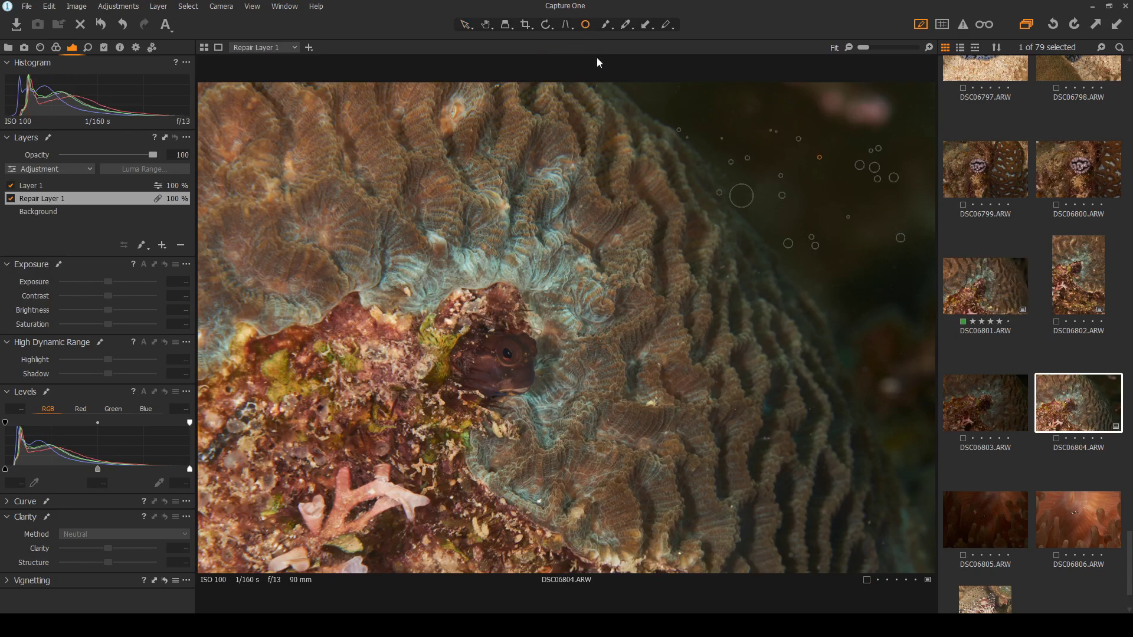
left_click(865, 369)
scroll(873, 377, "up", 2)
left_click_drag(850, 314, 857, 320)
scroll(857, 320, "down", 2)
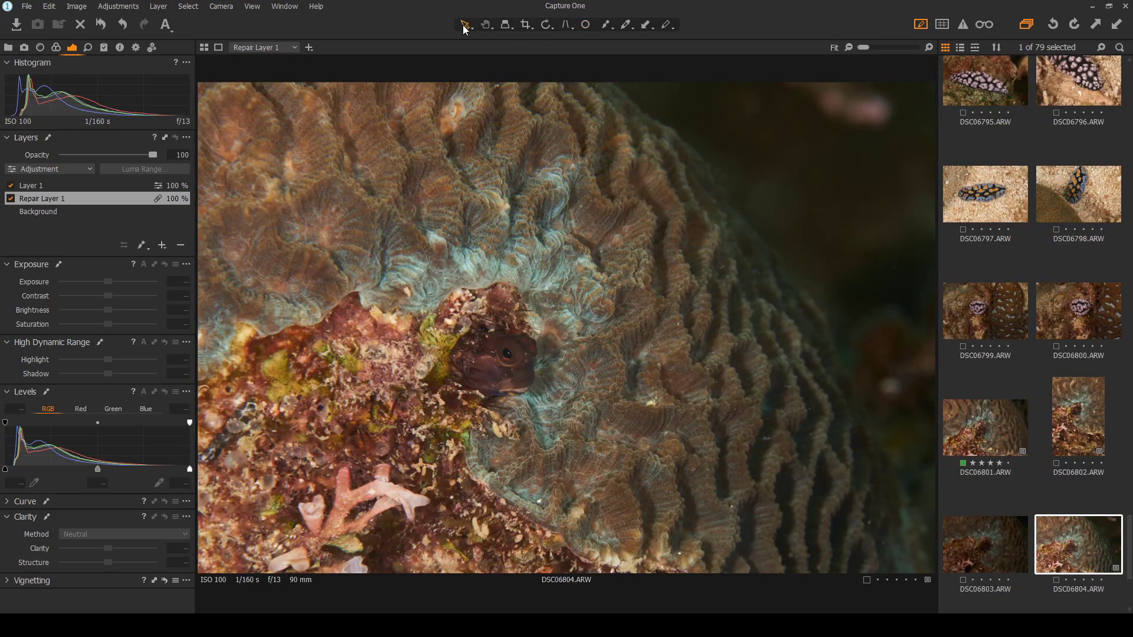
scroll(1017, 415, "down", 1)
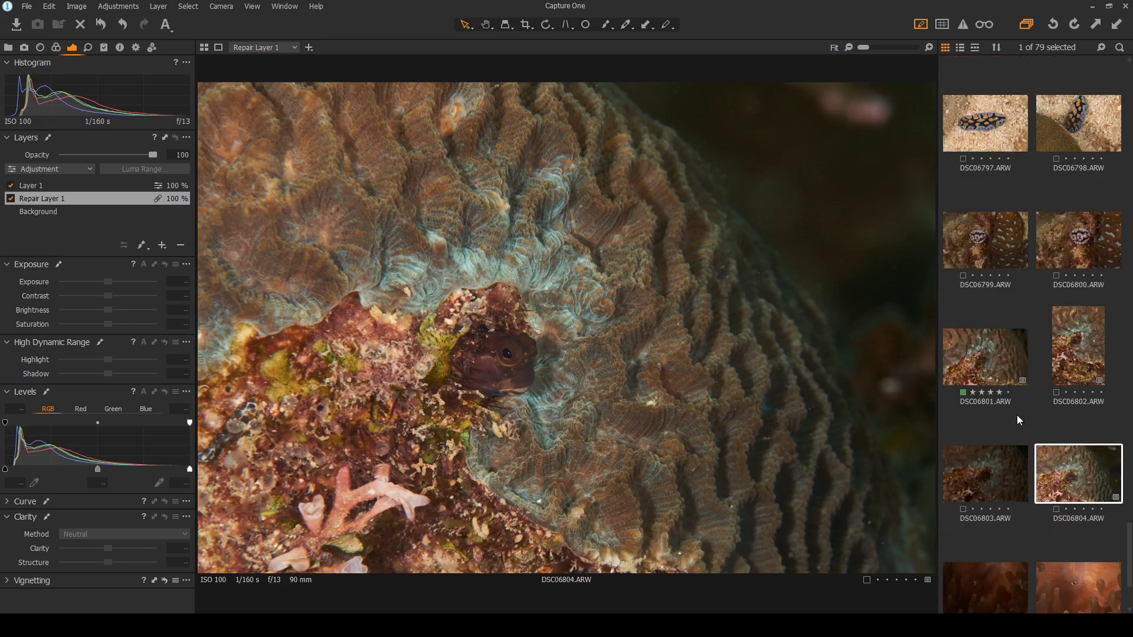
Switch repeatedly between the DSC06801 and DSC06804 blenny shots, zooming into DSC06804 for a closer look
left_click(991, 359)
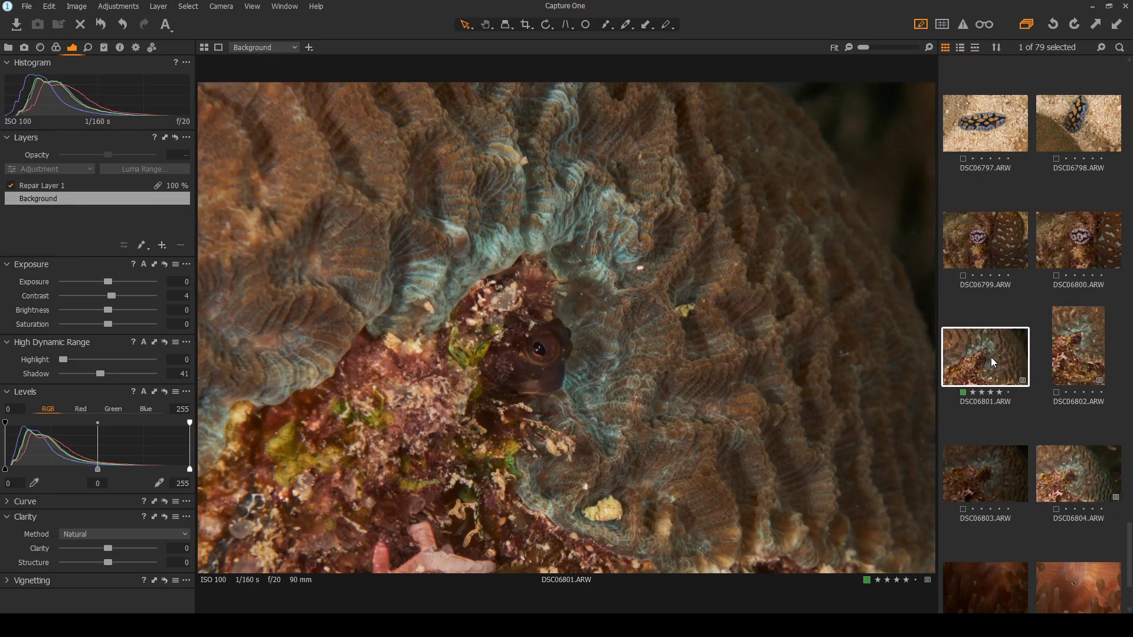
left_click(1073, 481)
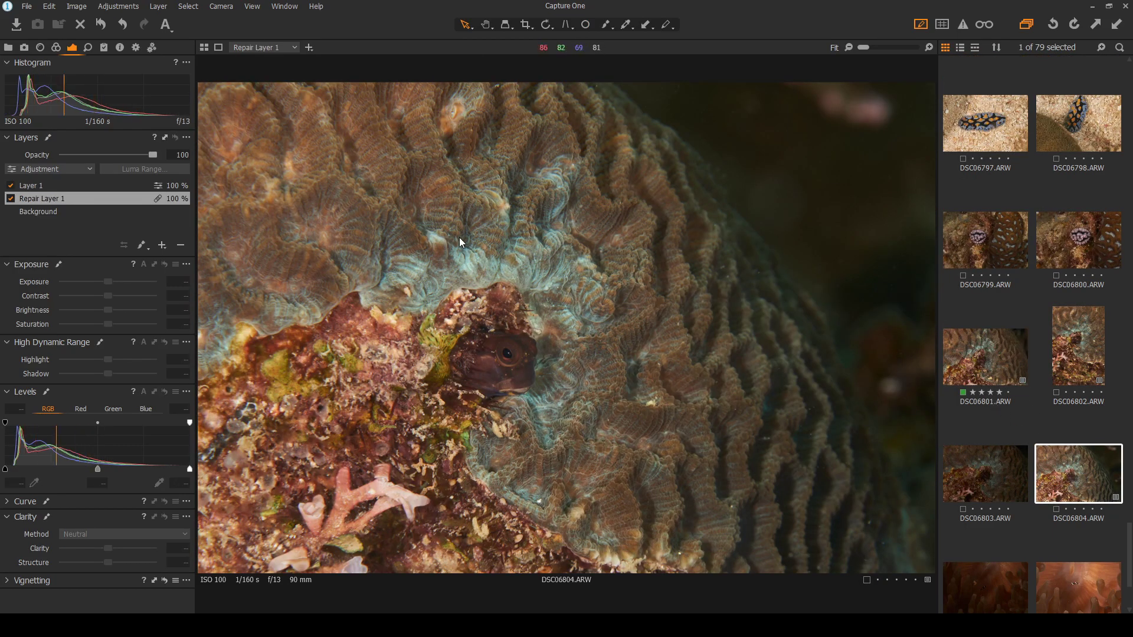
scroll(459, 237, "up", 3)
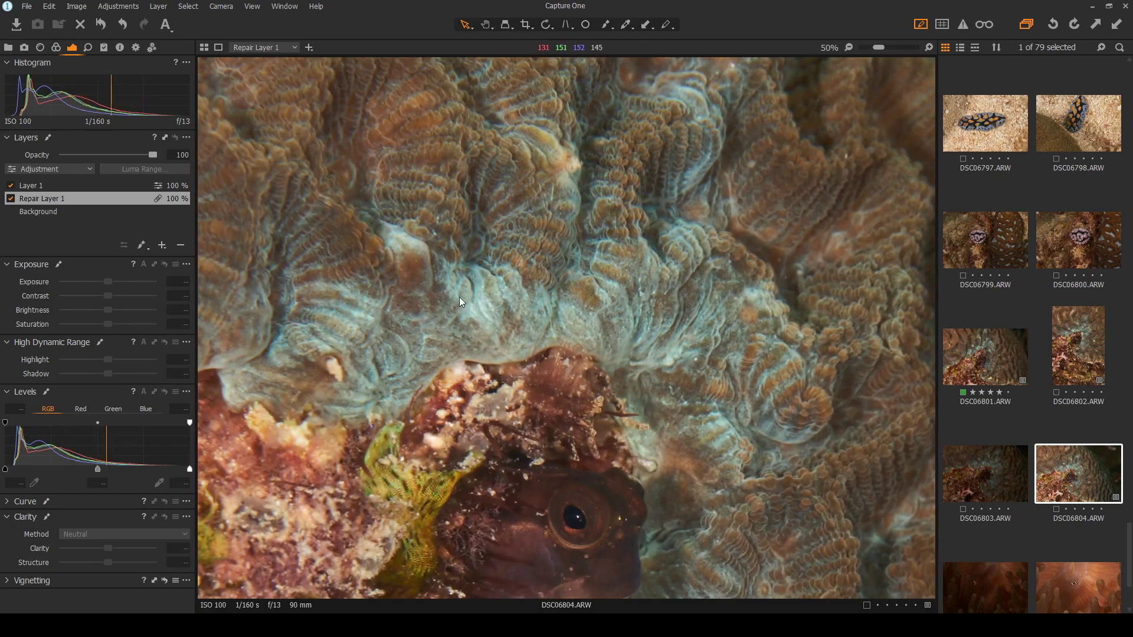
scroll(549, 299, "up", 2)
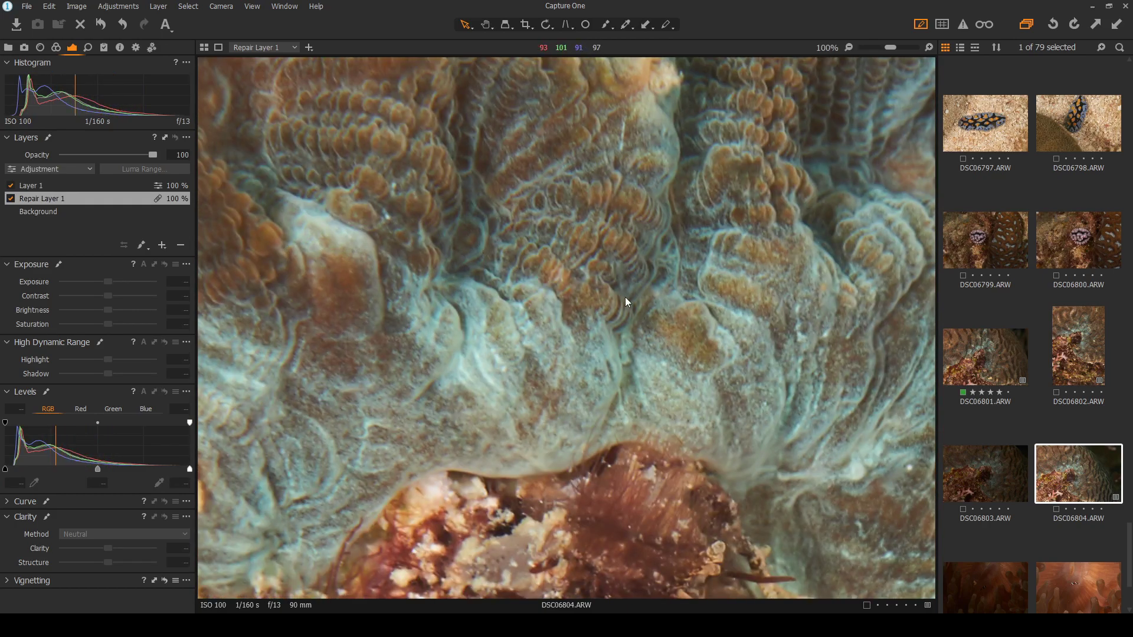
scroll(625, 296, "down", 4)
left_click(953, 371)
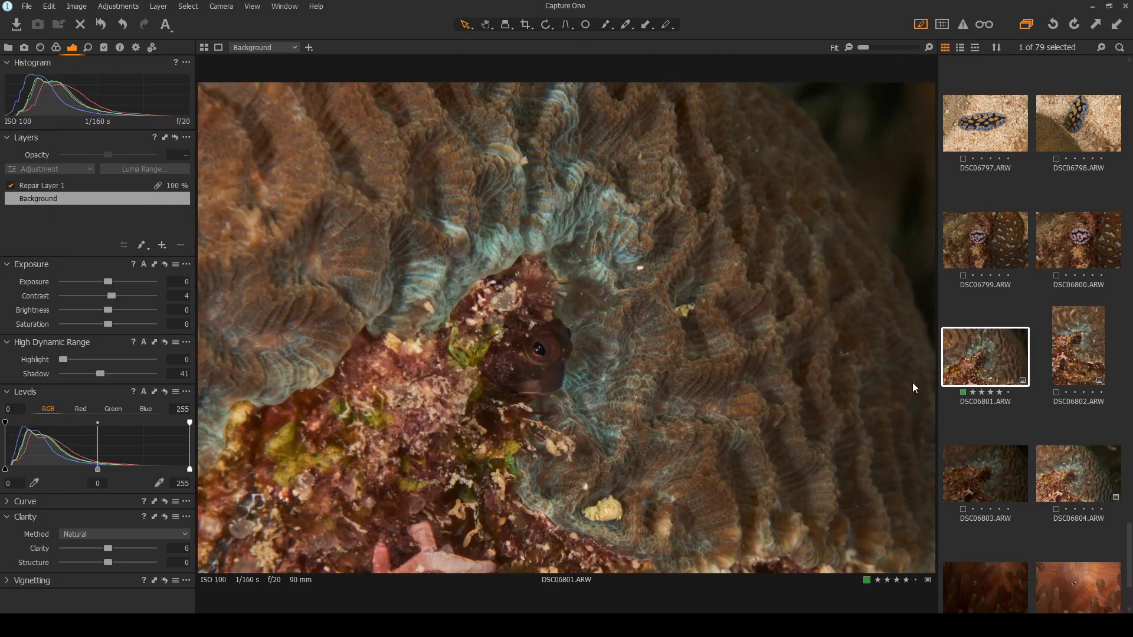
left_click(1067, 481)
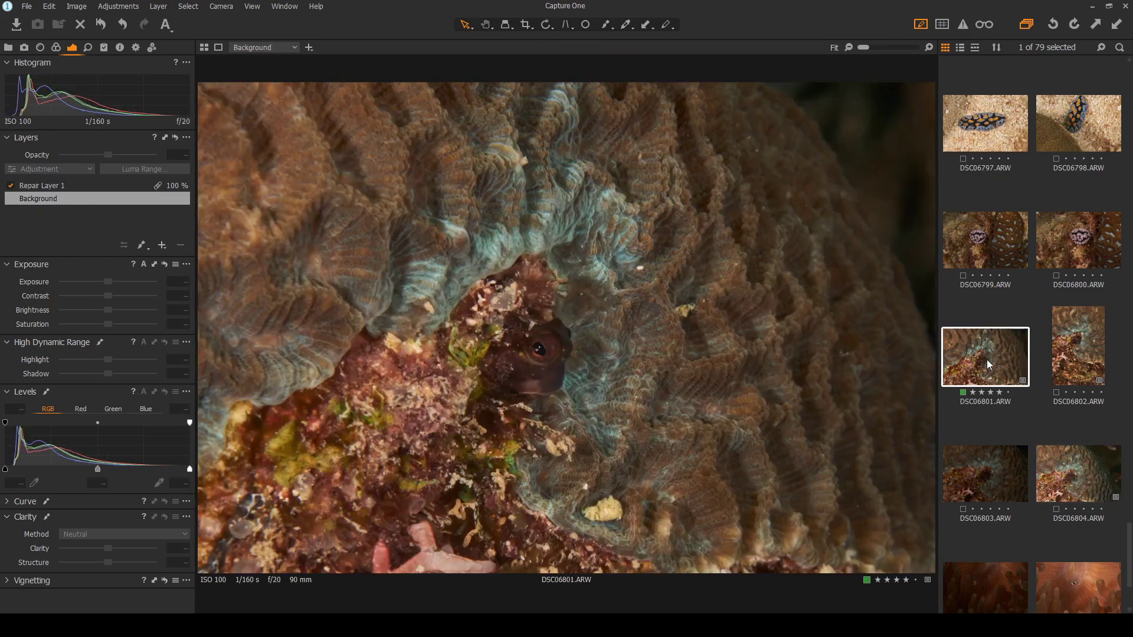
left_click(987, 360)
left_click(1054, 460)
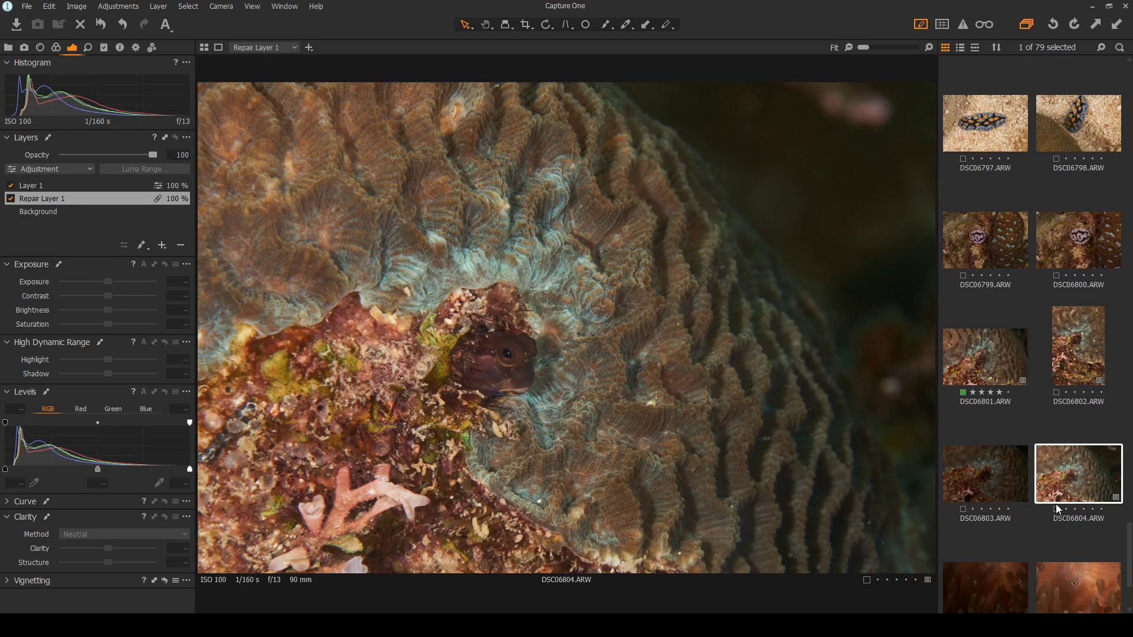
left_click(990, 354)
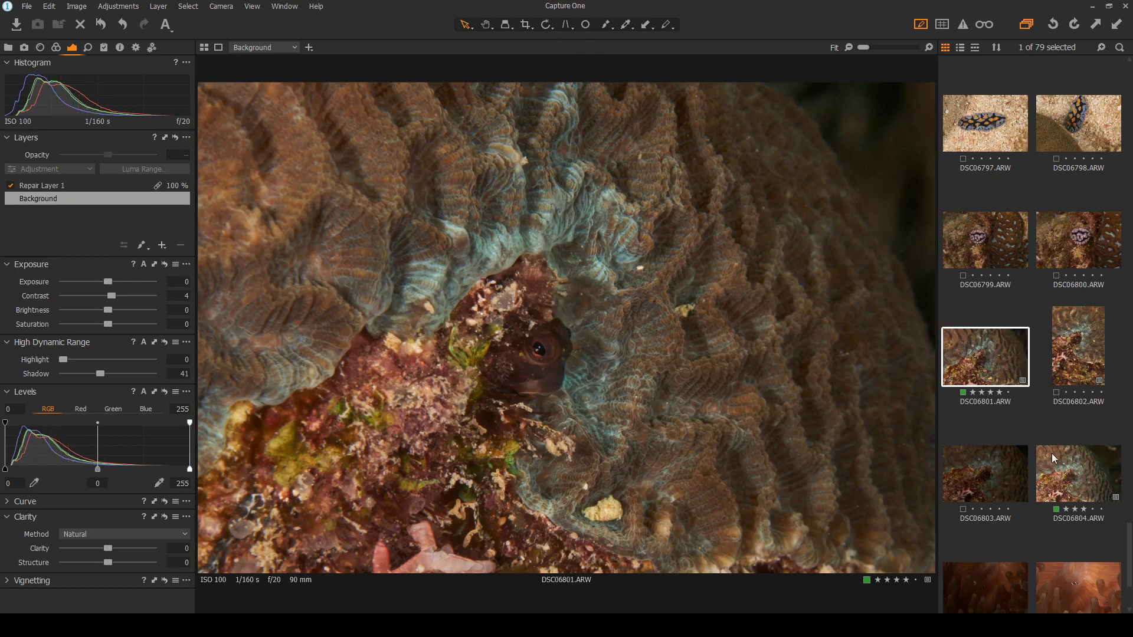
left_click(1077, 479)
scroll(1056, 454, "down", 2)
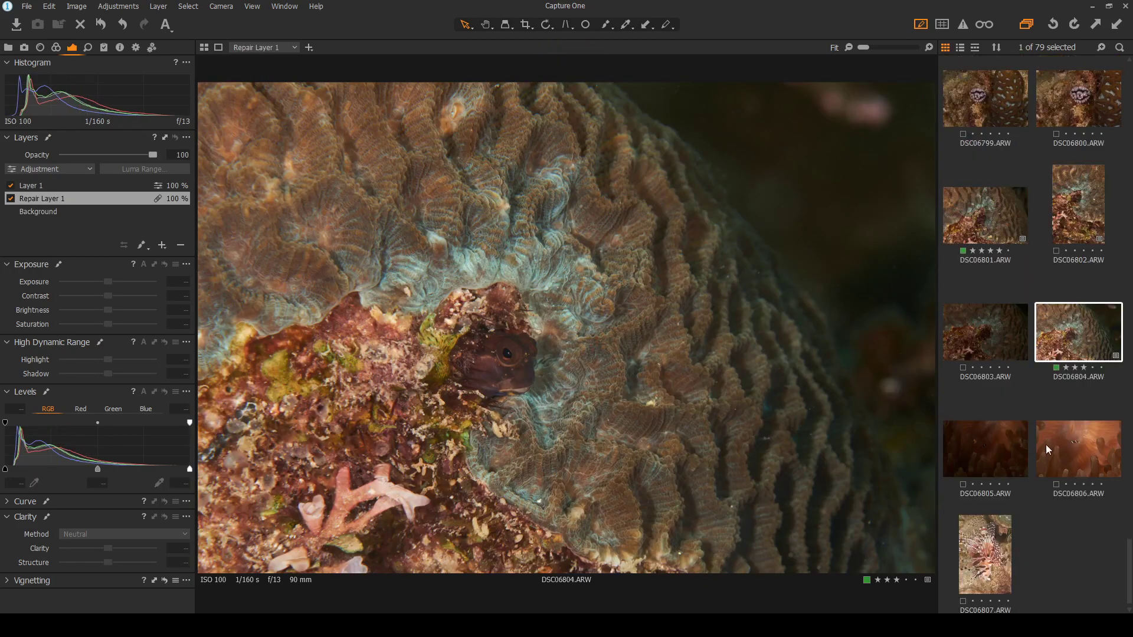
Select the darker clownfish shot DSC06805 and set Contrast 7 and Shadow 76
left_click(980, 448)
left_click(1079, 457)
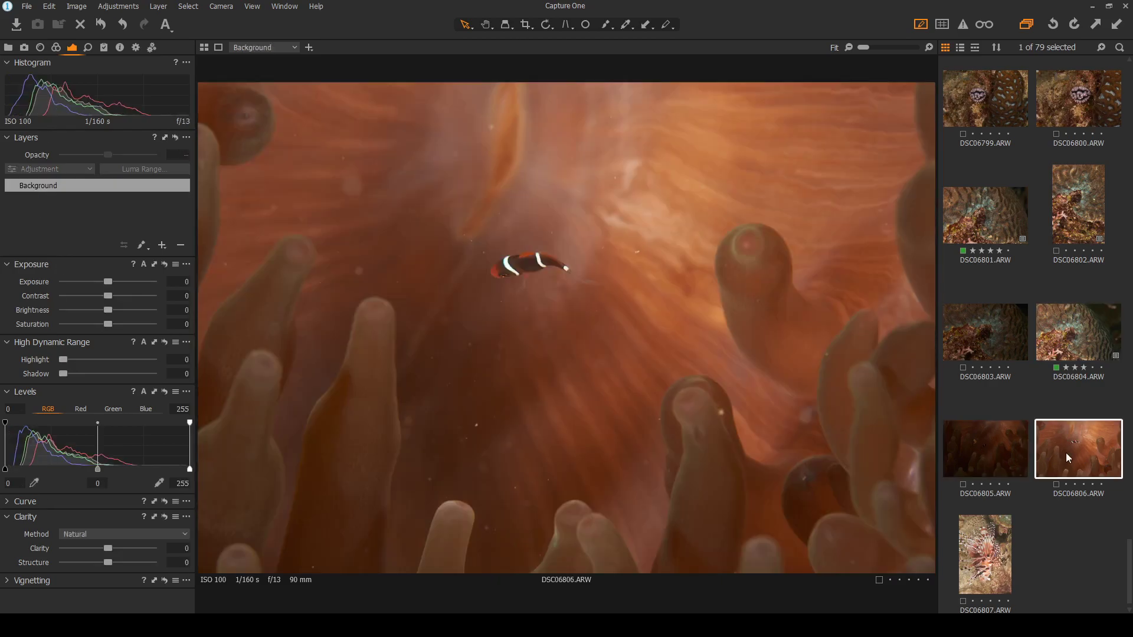
scroll(512, 262, "up", 4)
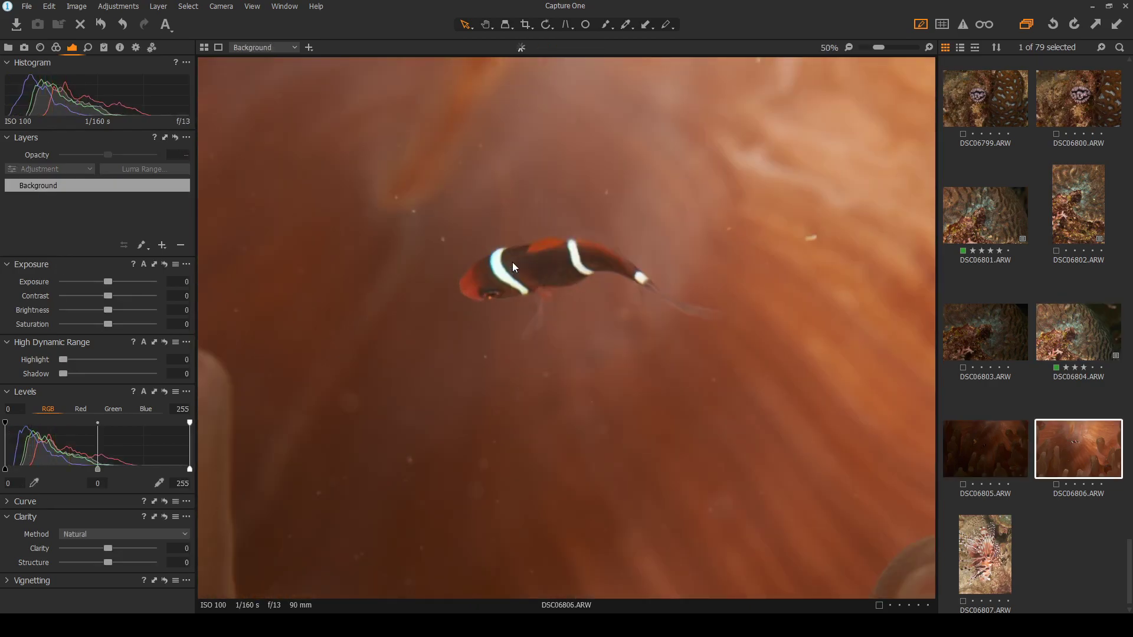
scroll(512, 262, "up", 3)
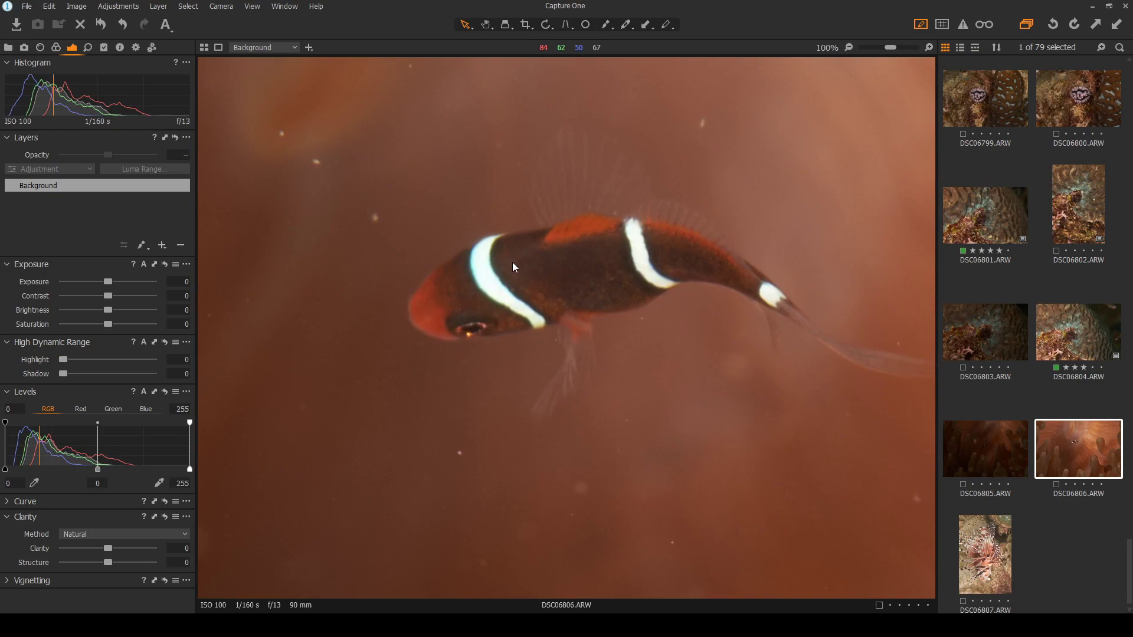
scroll(513, 262, "down", 6)
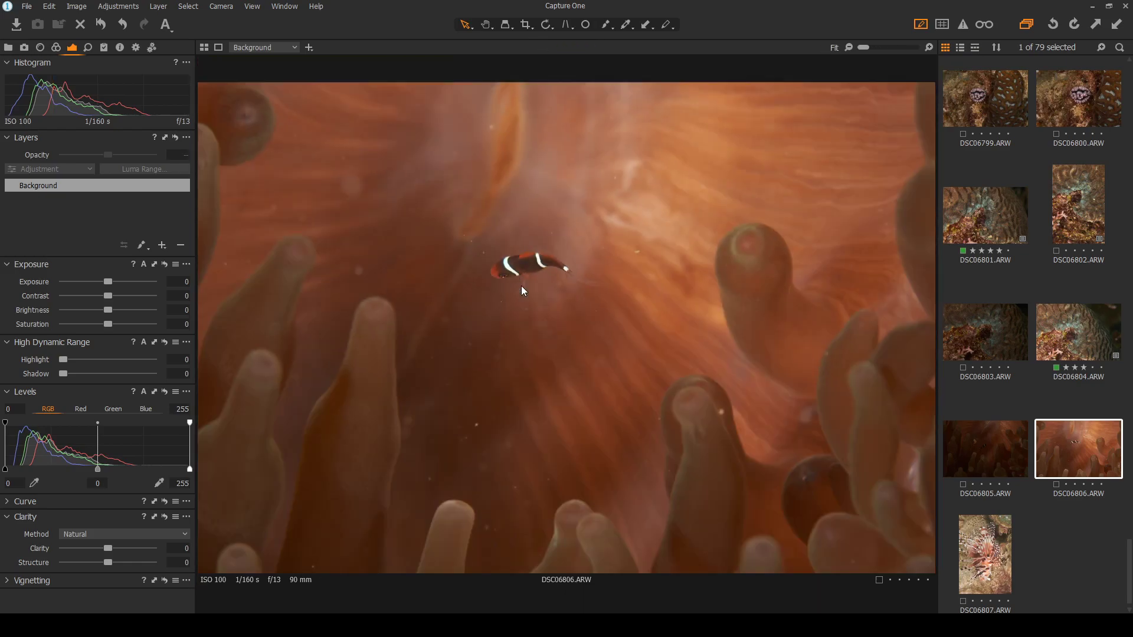
left_click(984, 446)
scroll(496, 269, "up", 1)
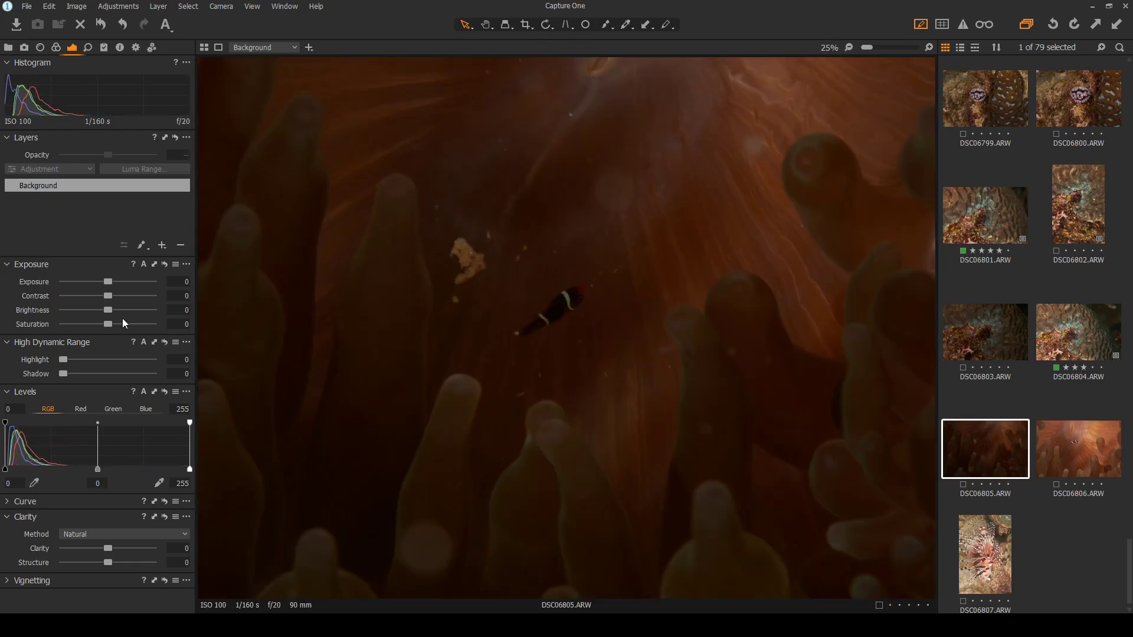
left_click_drag(107, 297, 115, 298)
left_click_drag(62, 373, 131, 374)
scroll(499, 303, "up", 3)
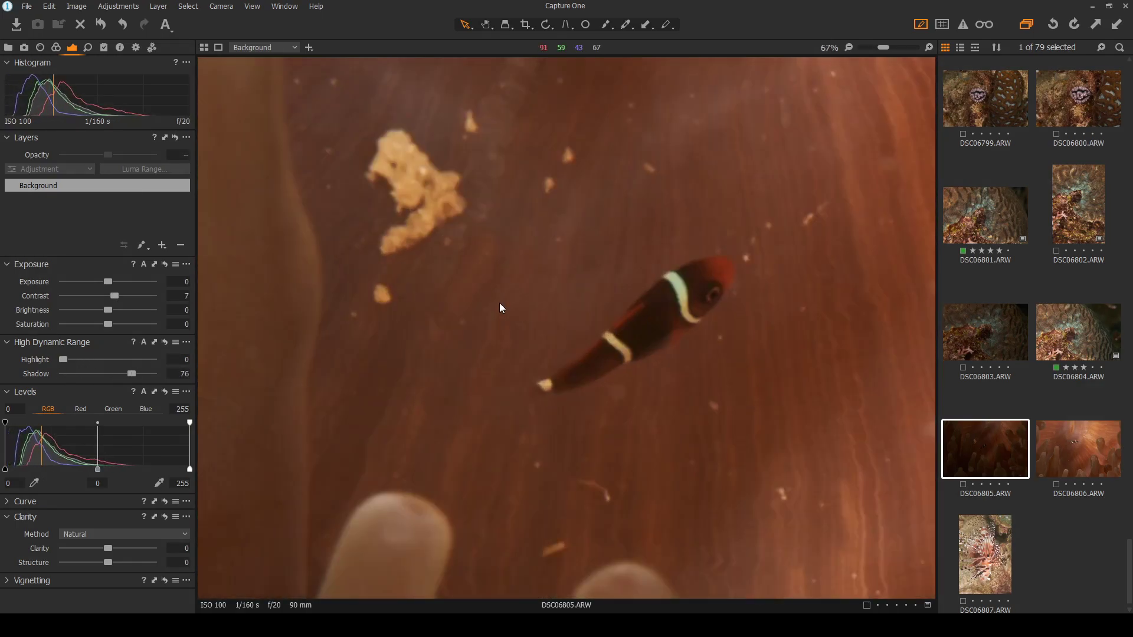
scroll(692, 385, "down", 4)
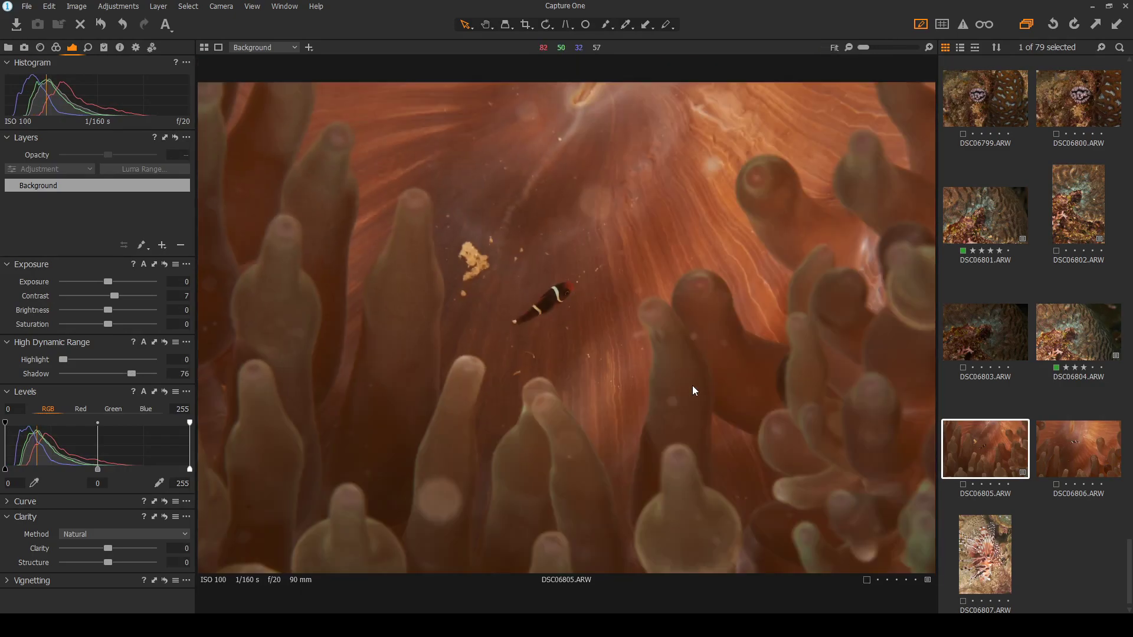
Compare the edited DSC06805 against DSC06806, then bring up the lionfish photo DSC06807
left_click(1082, 448)
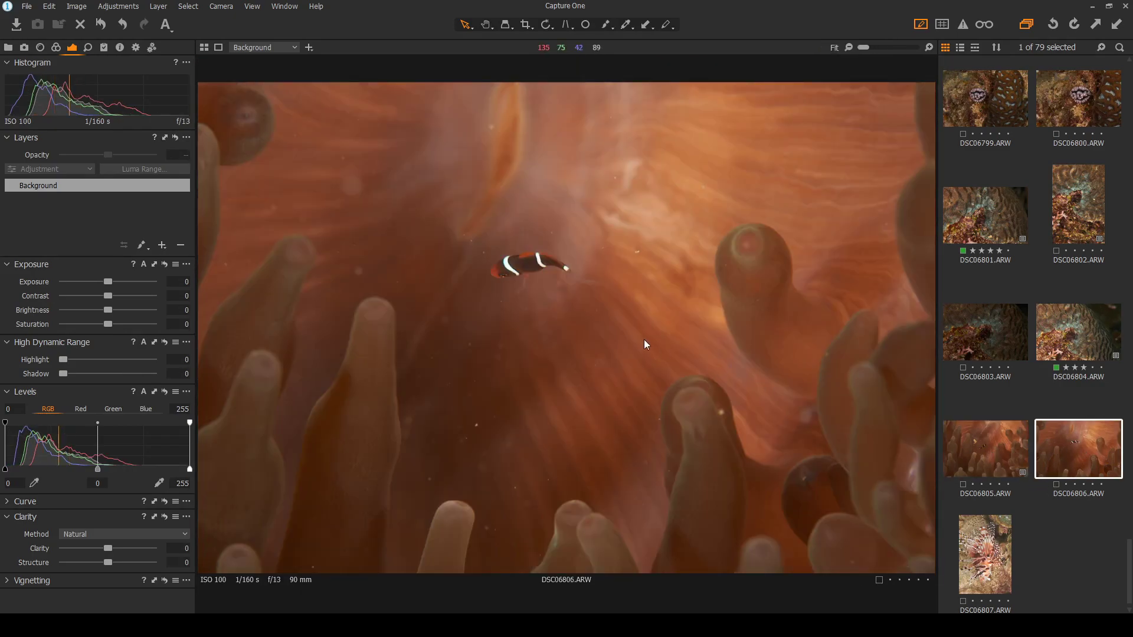
scroll(503, 242, "up", 2)
scroll(640, 376, "down", 2)
left_click(998, 463)
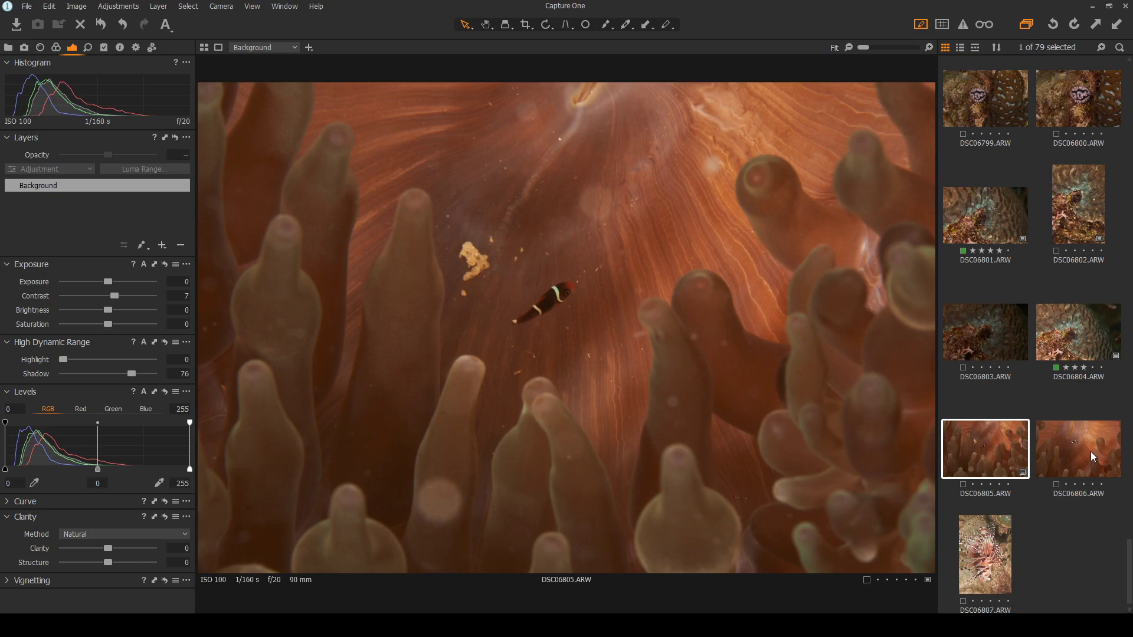
left_click(1090, 452)
left_click(973, 448)
left_click(1072, 448)
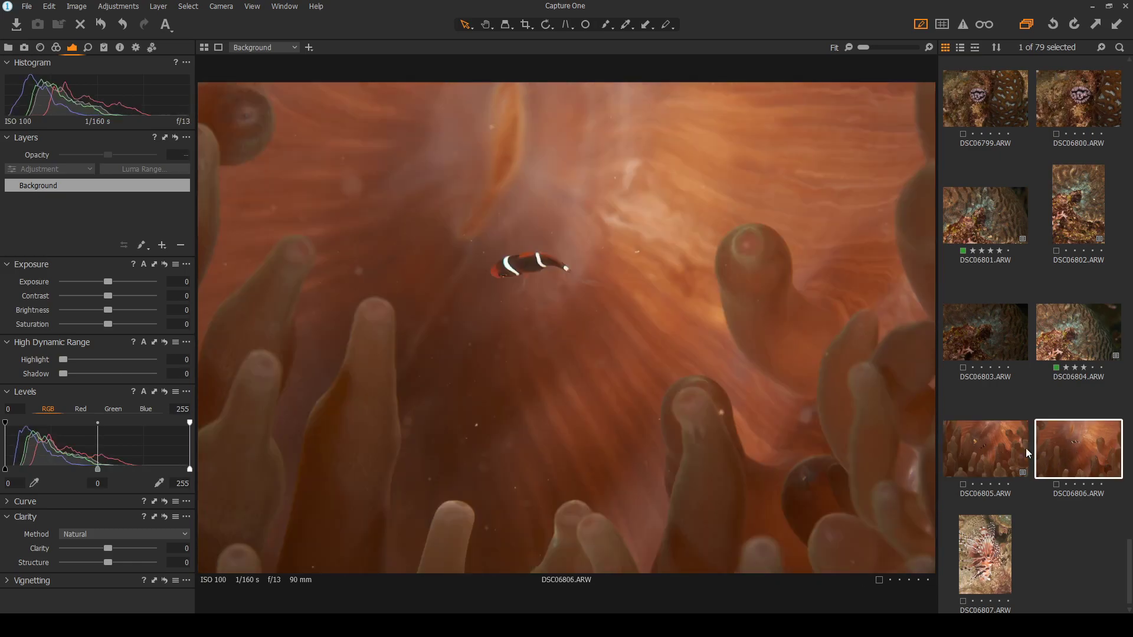
left_click(978, 449)
left_click(1065, 449)
left_click(983, 449)
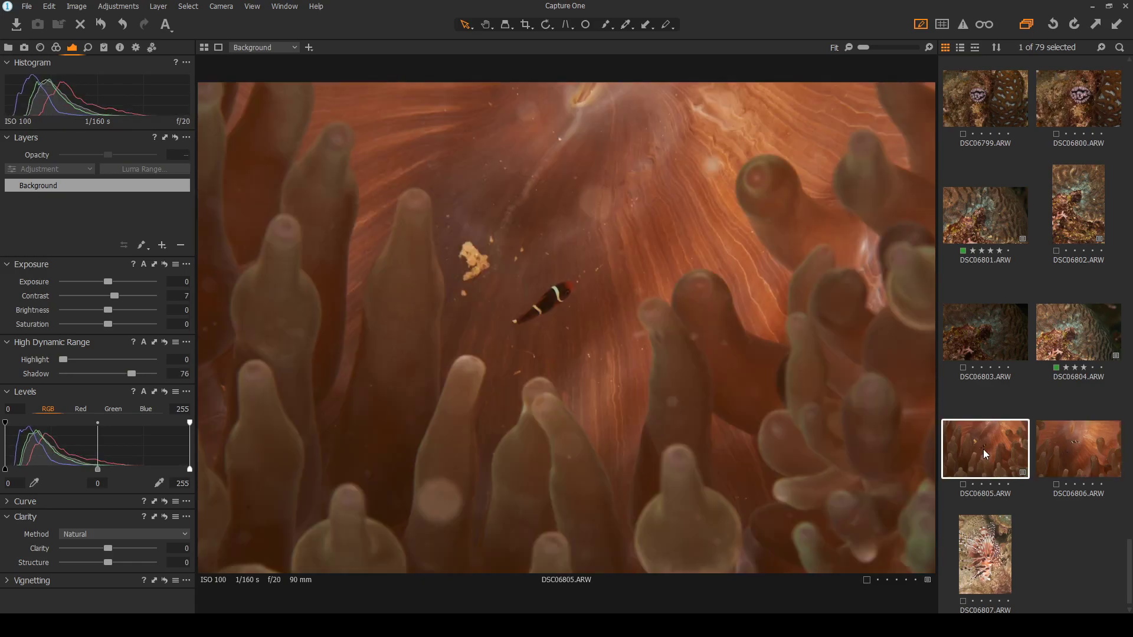
left_click(1067, 454)
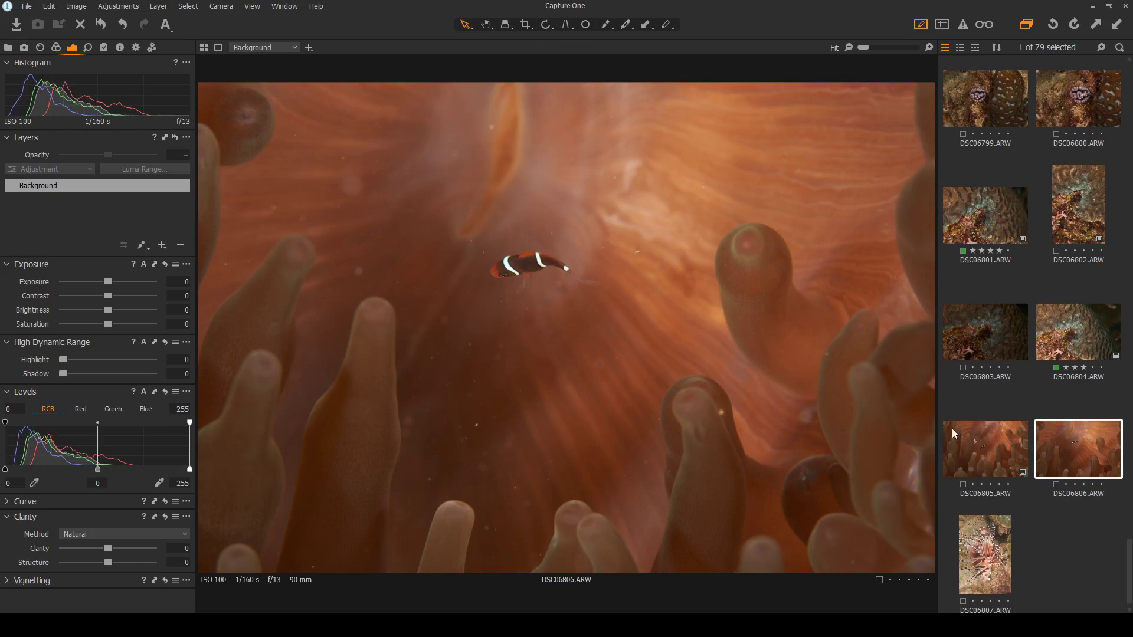
left_click(1003, 453)
left_click(1088, 454)
left_click(1012, 452)
left_click(1062, 458)
scroll(529, 245, "up", 4)
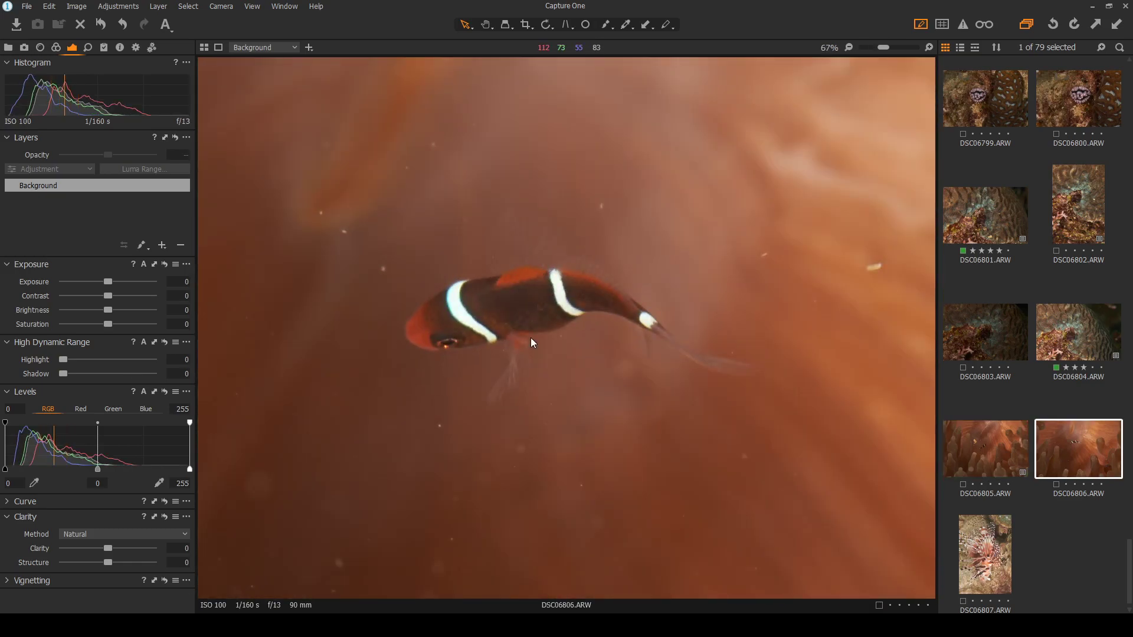
scroll(530, 337, "down", 4)
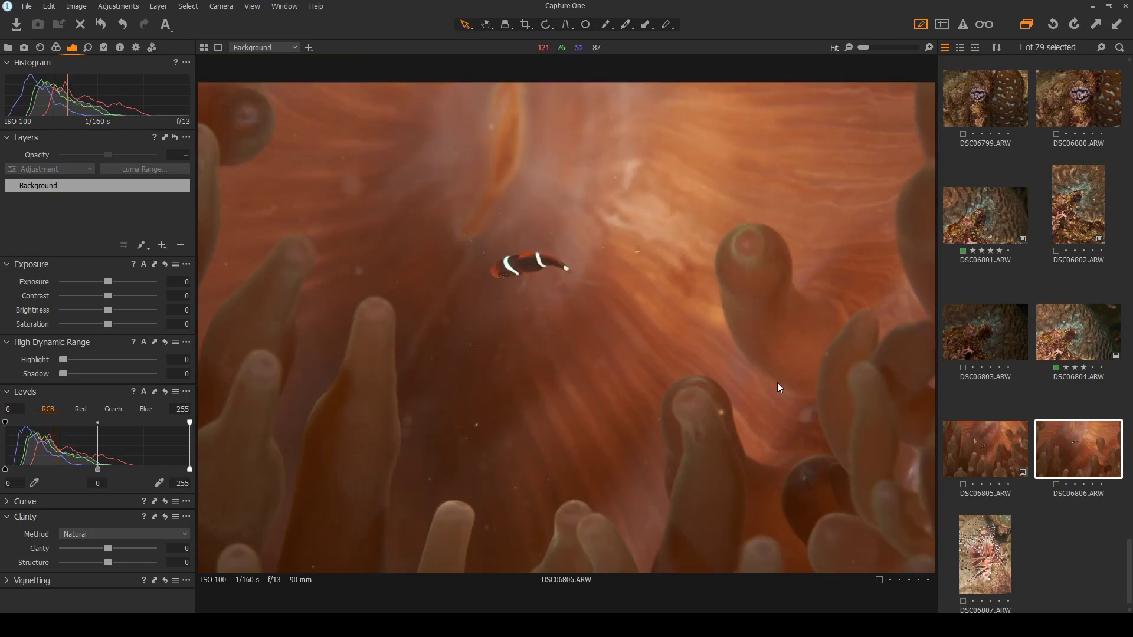
left_click(1015, 453)
scroll(561, 279, "up", 8)
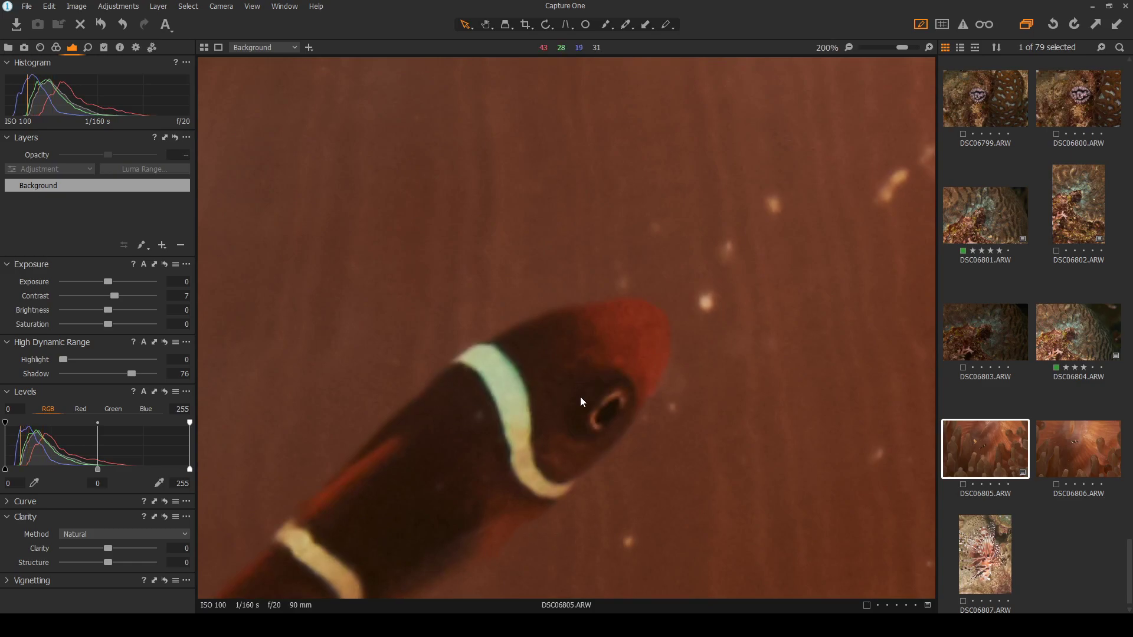
scroll(579, 396, "down", 6)
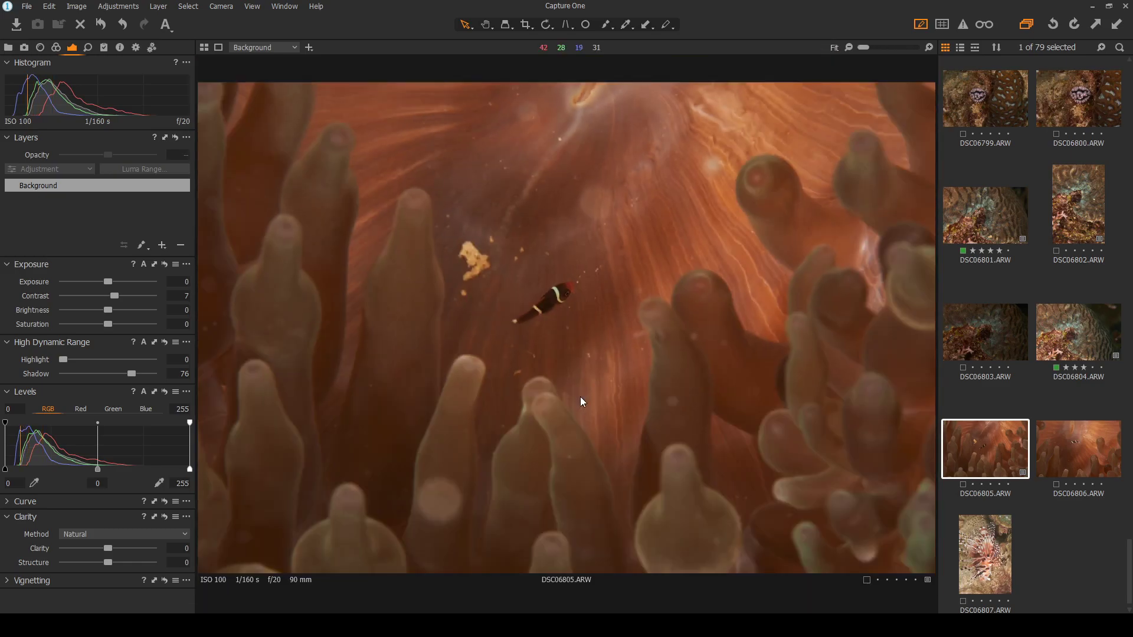
left_click(978, 552)
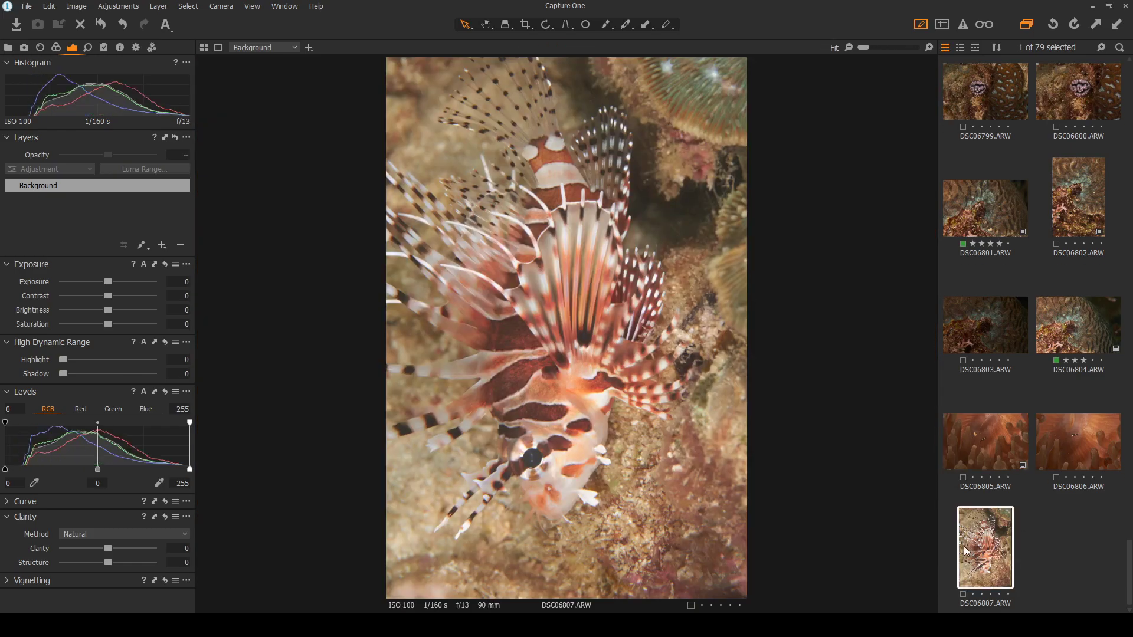
Rotate the lionfish photo DSC06807 90° clockwise to landscape
left_click(545, 27)
left_click(586, 195)
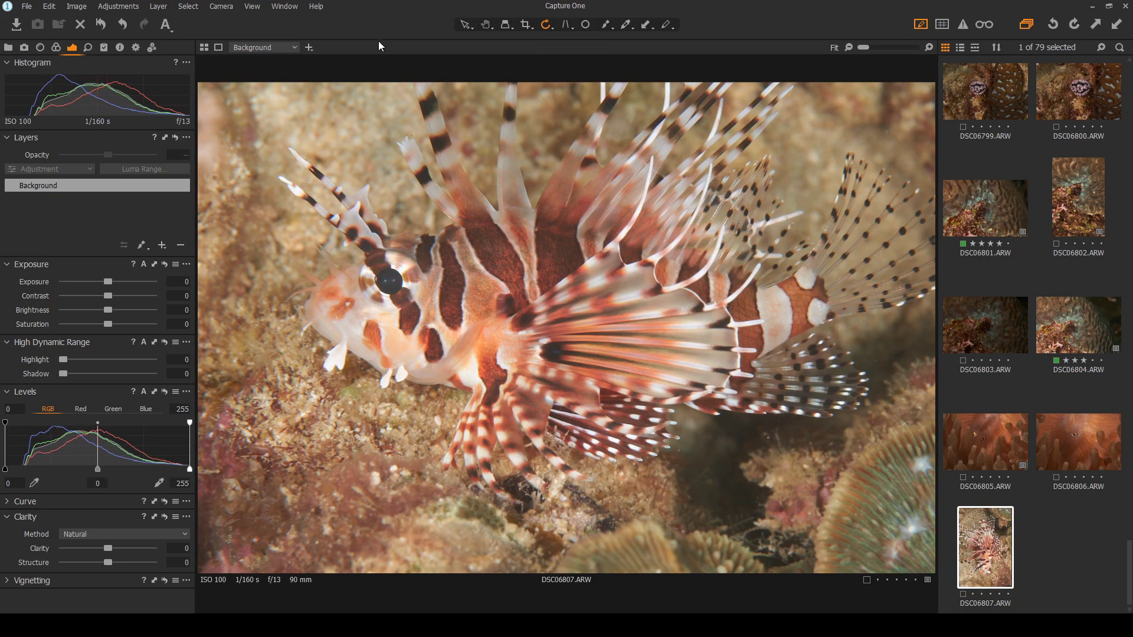
left_click(466, 25)
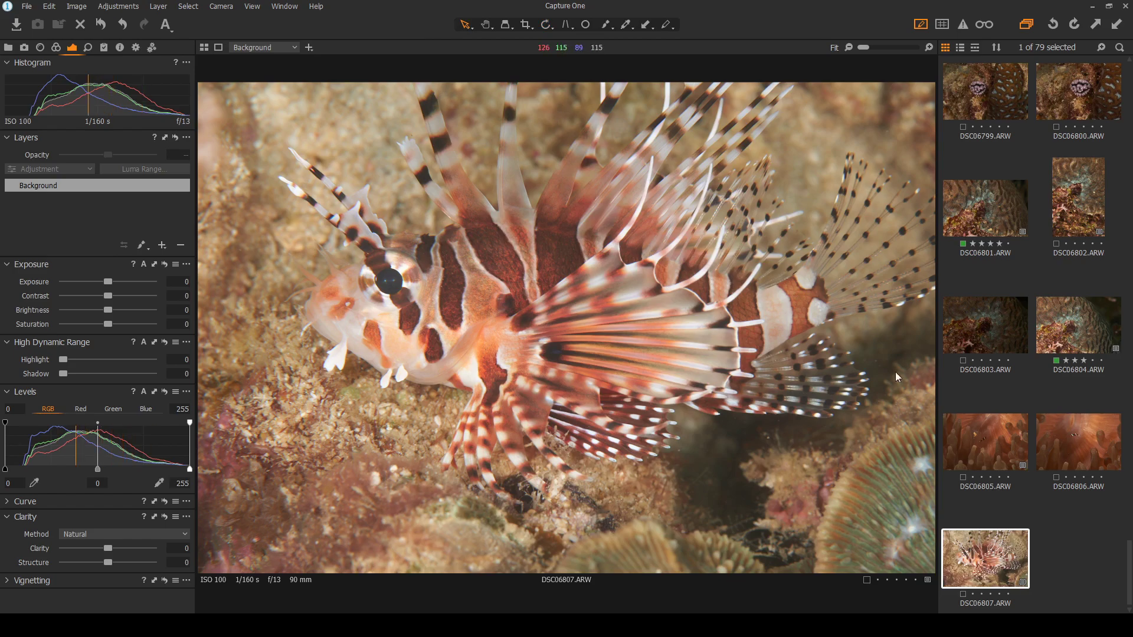
Recover the lionfish highlights to 69 and raise contrast to 5
left_click(964, 597)
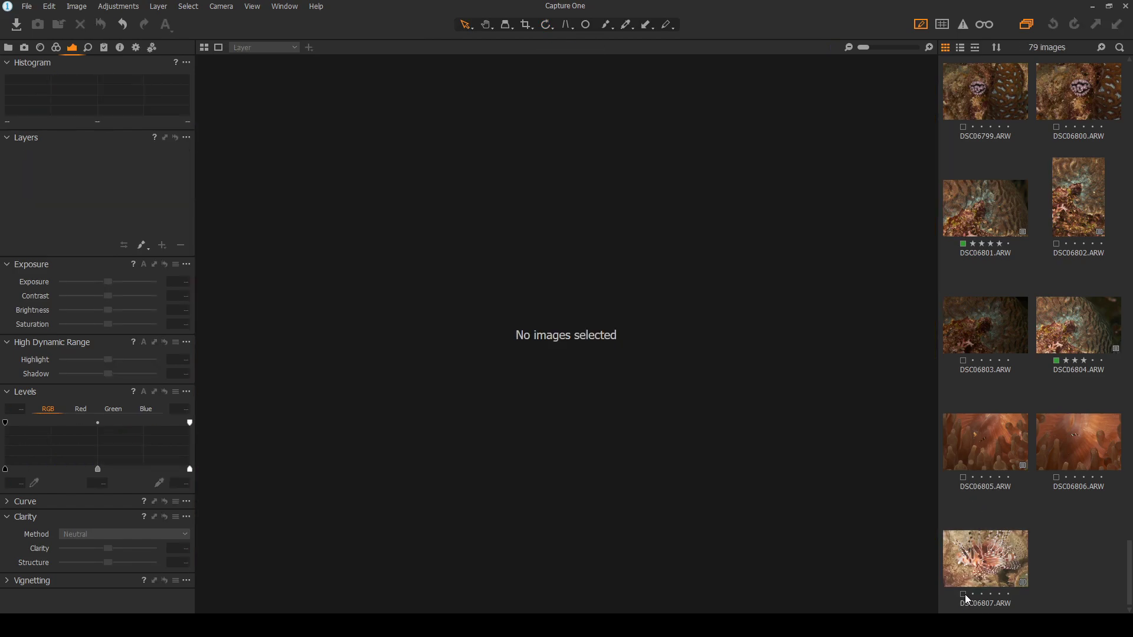
left_click(963, 568)
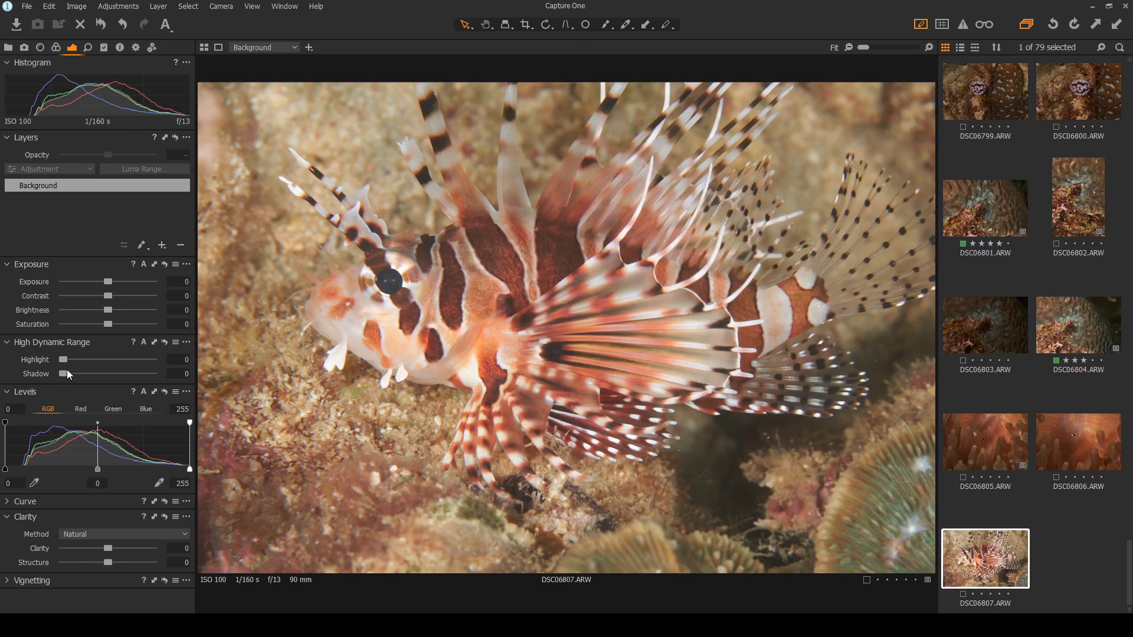
left_click_drag(64, 359, 124, 357)
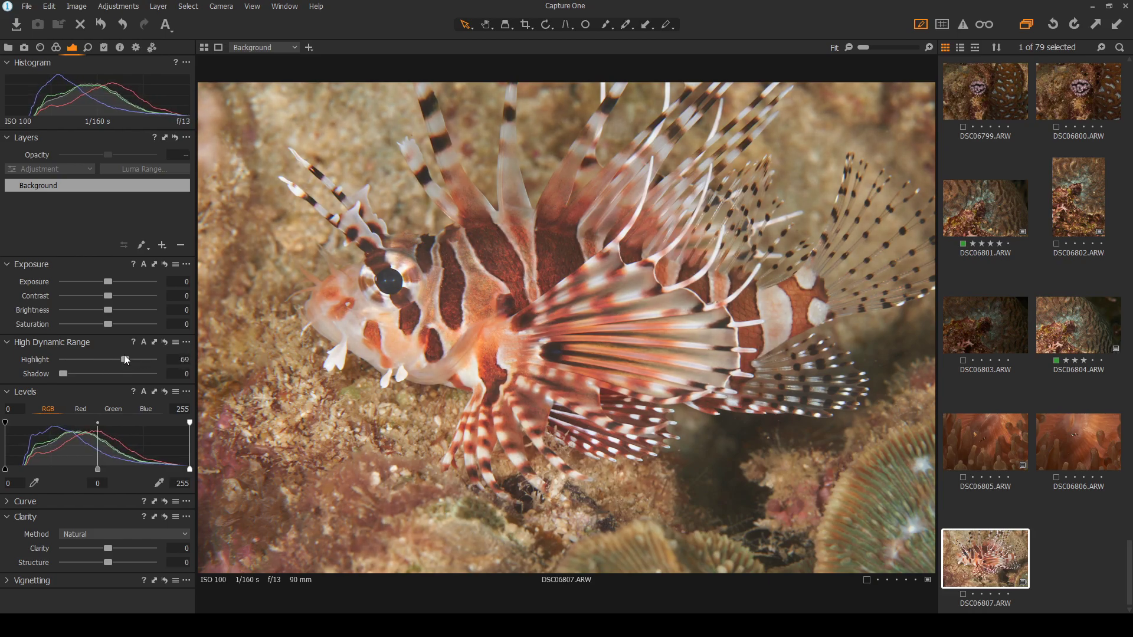
left_click_drag(109, 298, 114, 300)
Tag DSC06807 blue and rate it five stars
left_click(961, 595)
left_click(996, 579)
left_click(1001, 592)
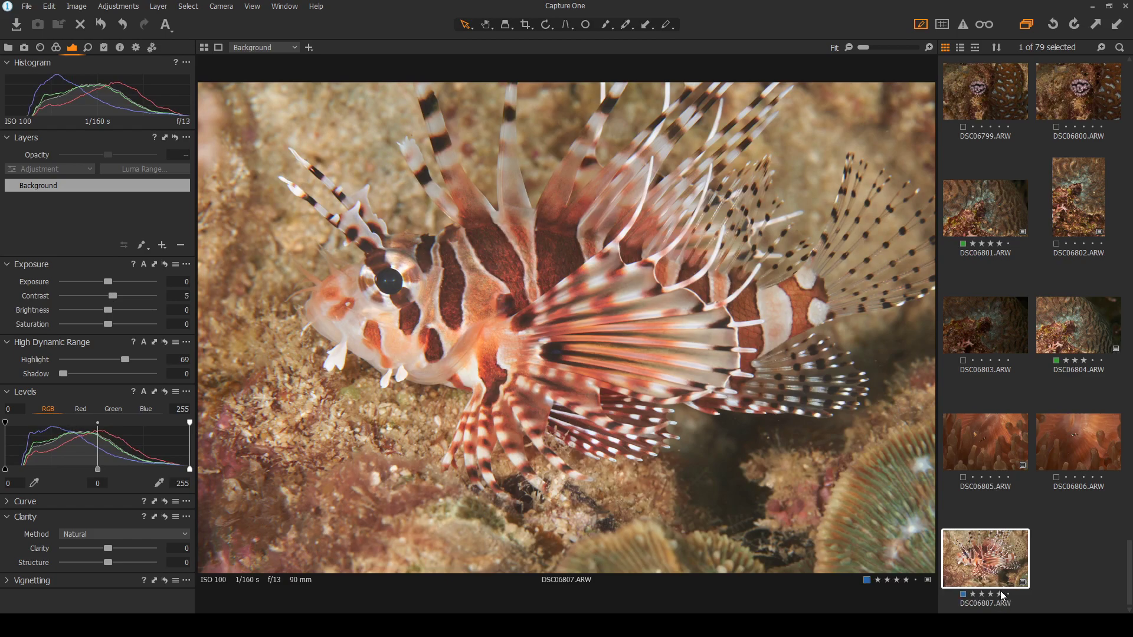
left_click(1007, 594)
scroll(1053, 102, "up", 15)
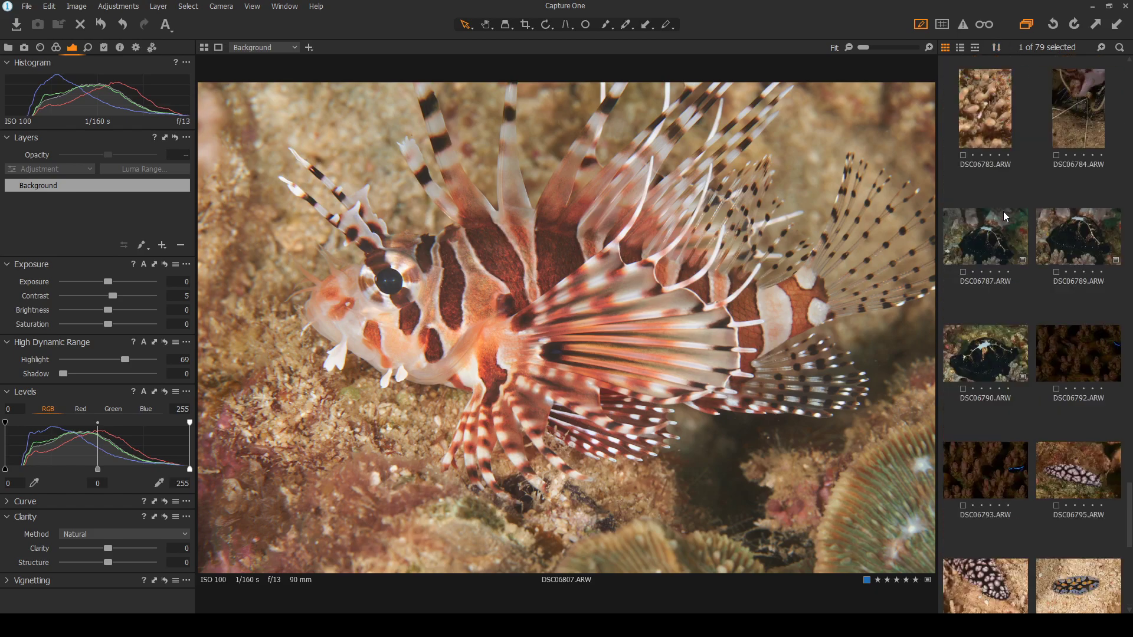
Step through the rated photos from DSC06753 to DSC06770 with the arrow keys
left_click_drag(1131, 316, 1131, 81)
left_click(984, 113)
key("Right")
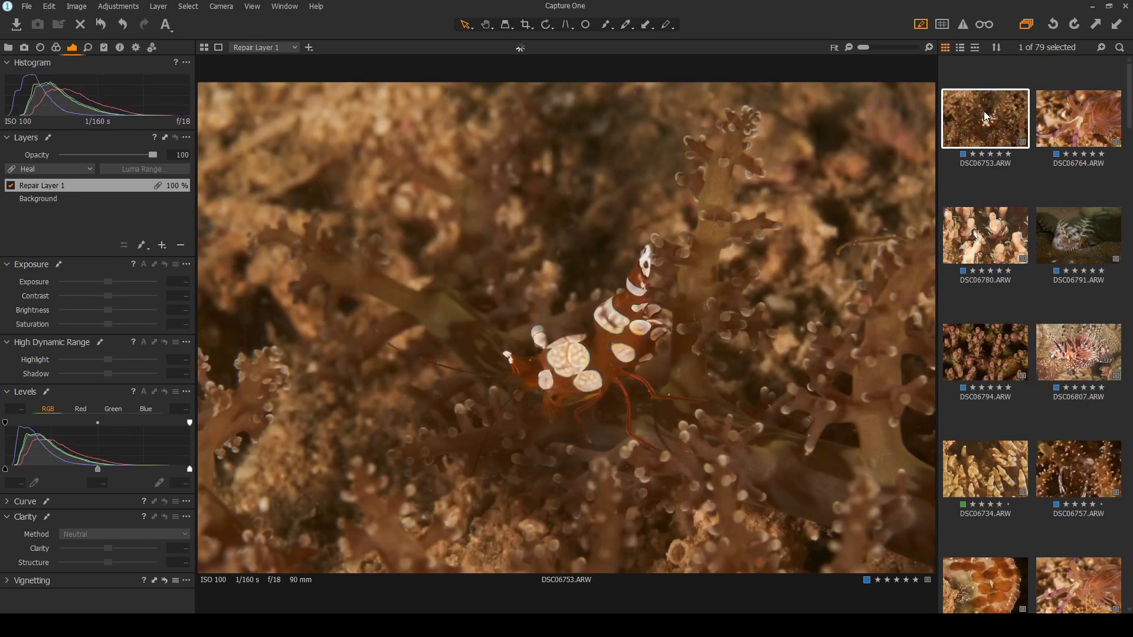
key("Right")
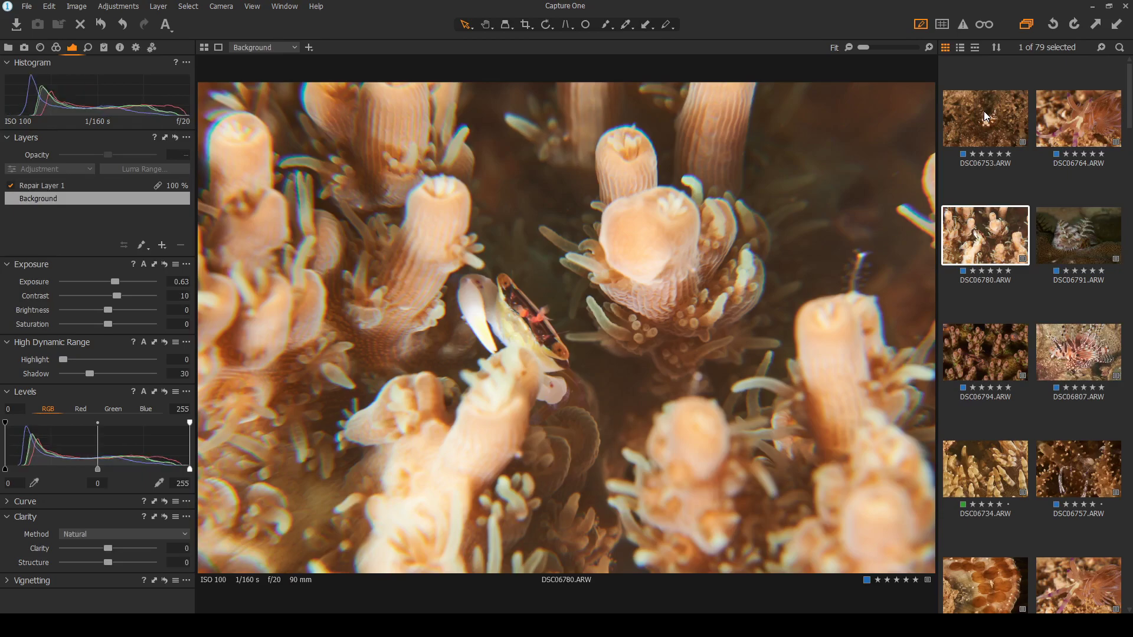
key("Right")
key("Right")
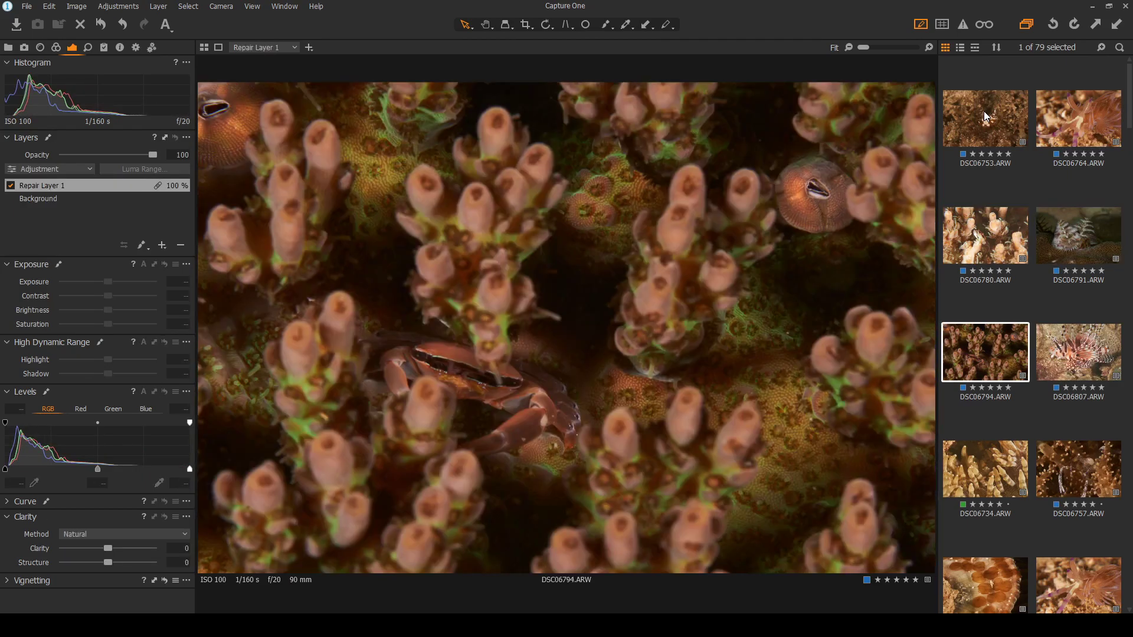
key("Right")
key("Left")
key("Right")
key("Right")
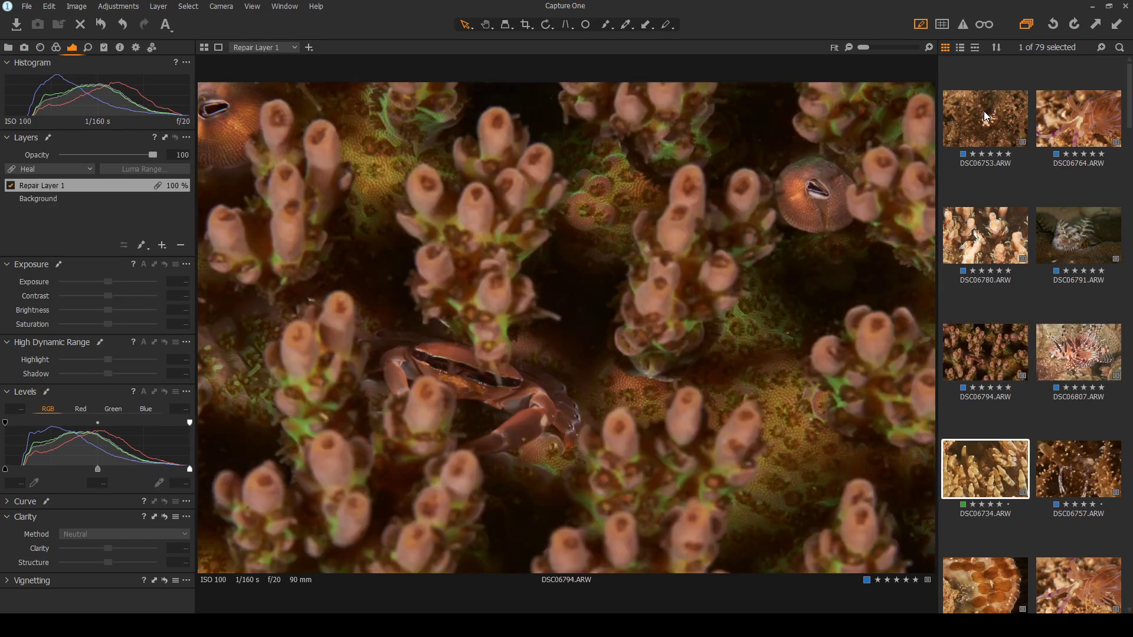
key("Right")
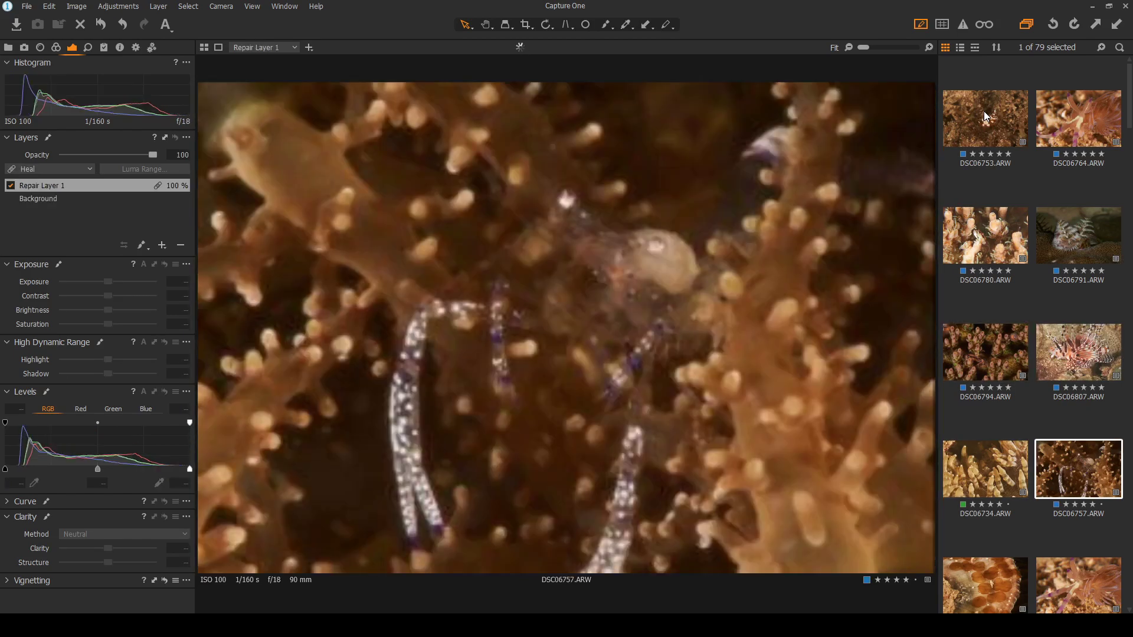
key("Right")
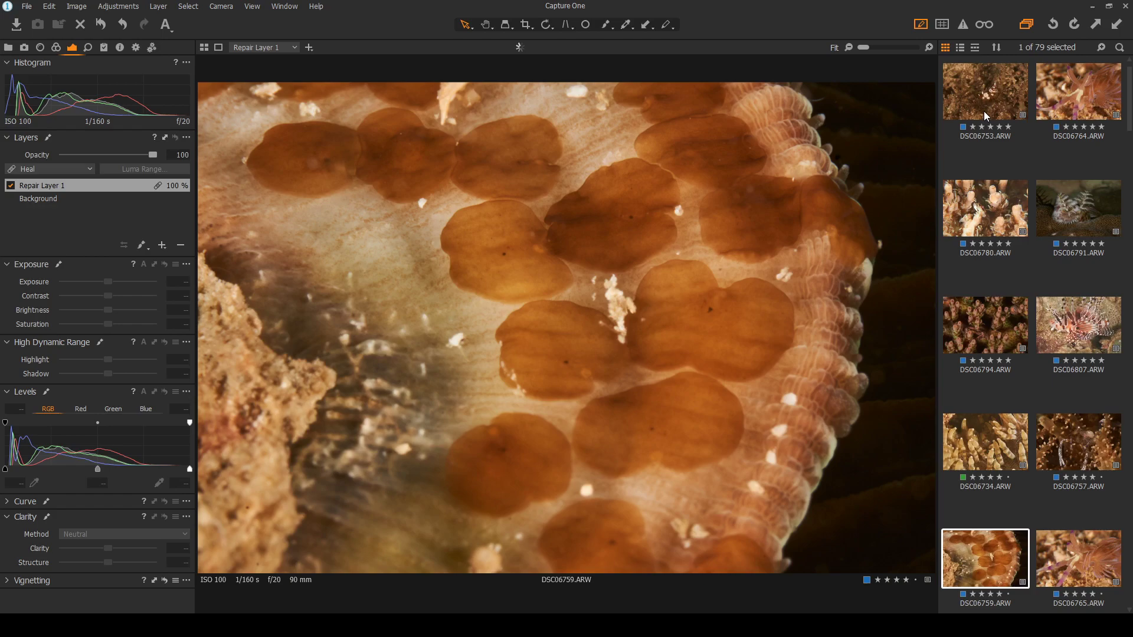
key("Right")
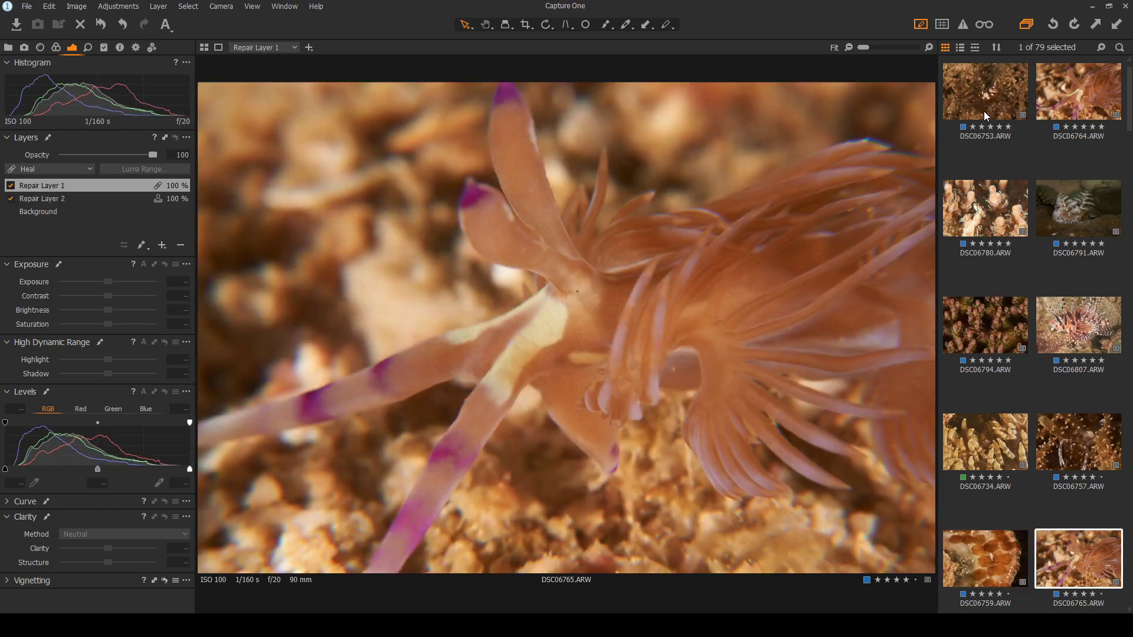
key("Right")
key("Right")
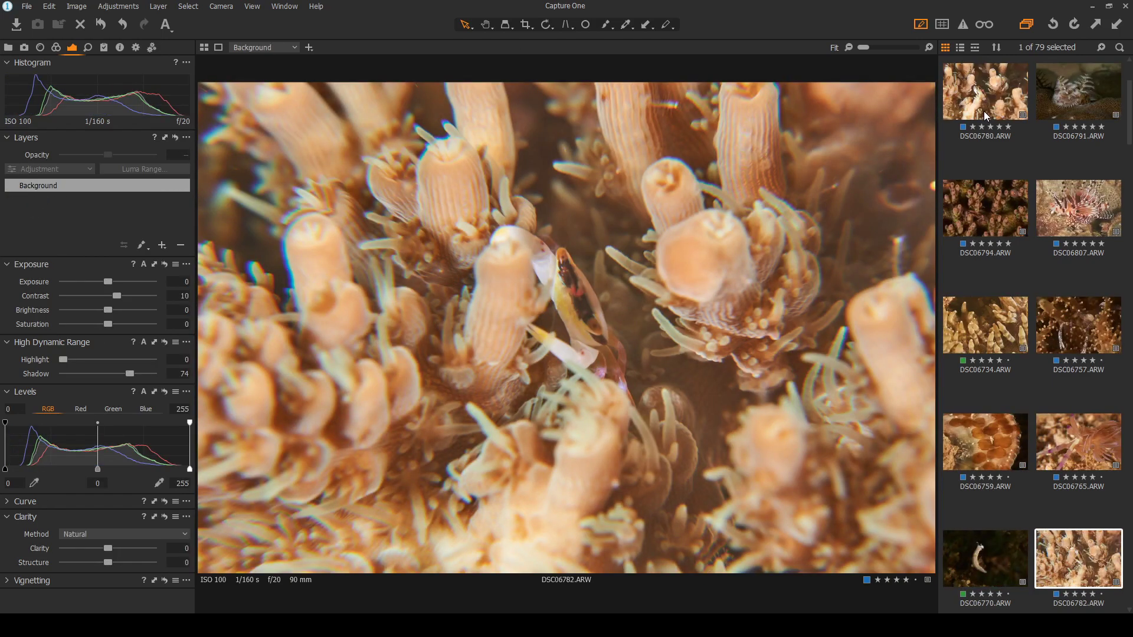
View DSC06786, DSC06801, DSC06731, DSC06737, DSC06747 and DSC06788, ending on the blenny DSC06804
scroll(1048, 254, "down", 3)
left_click(978, 460)
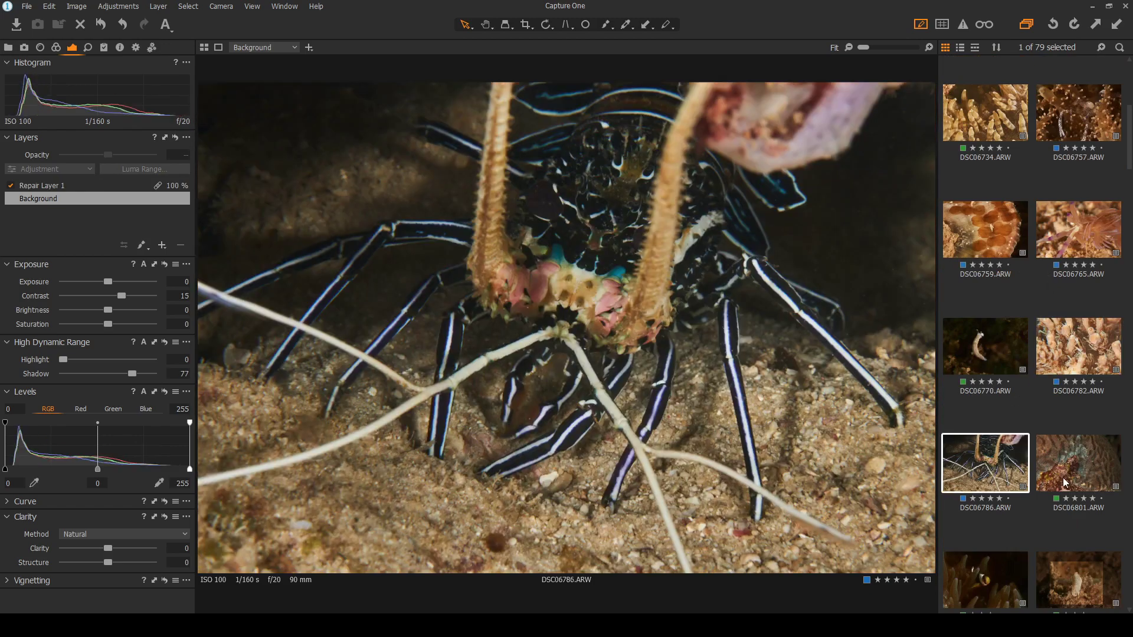
left_click(1054, 469)
scroll(957, 444, "down", 2)
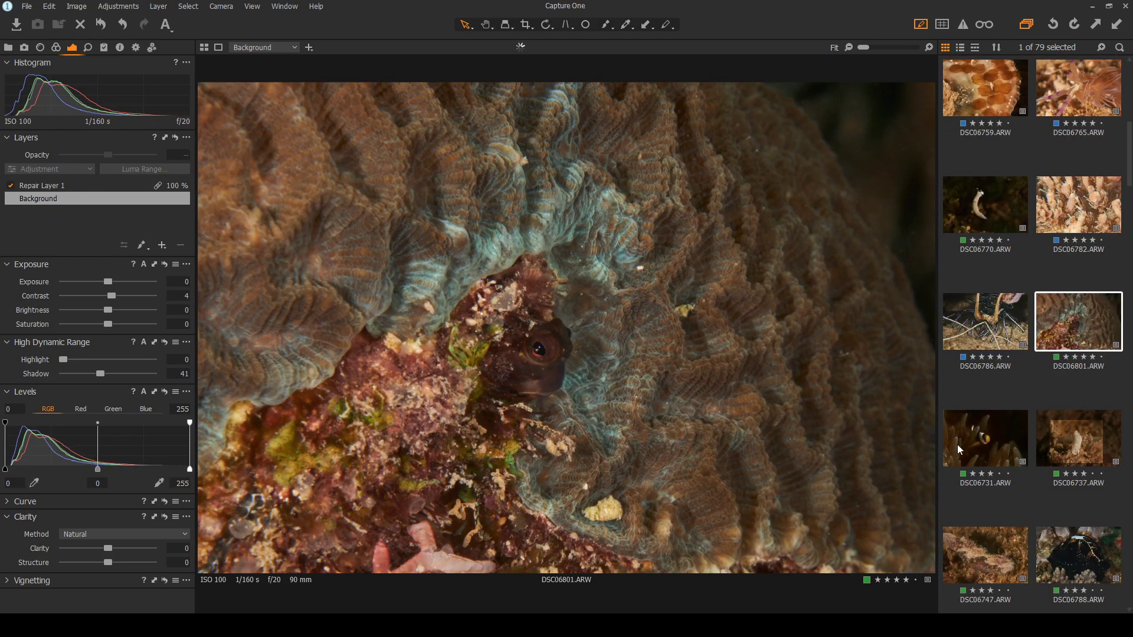
left_click(982, 446)
left_click(1070, 453)
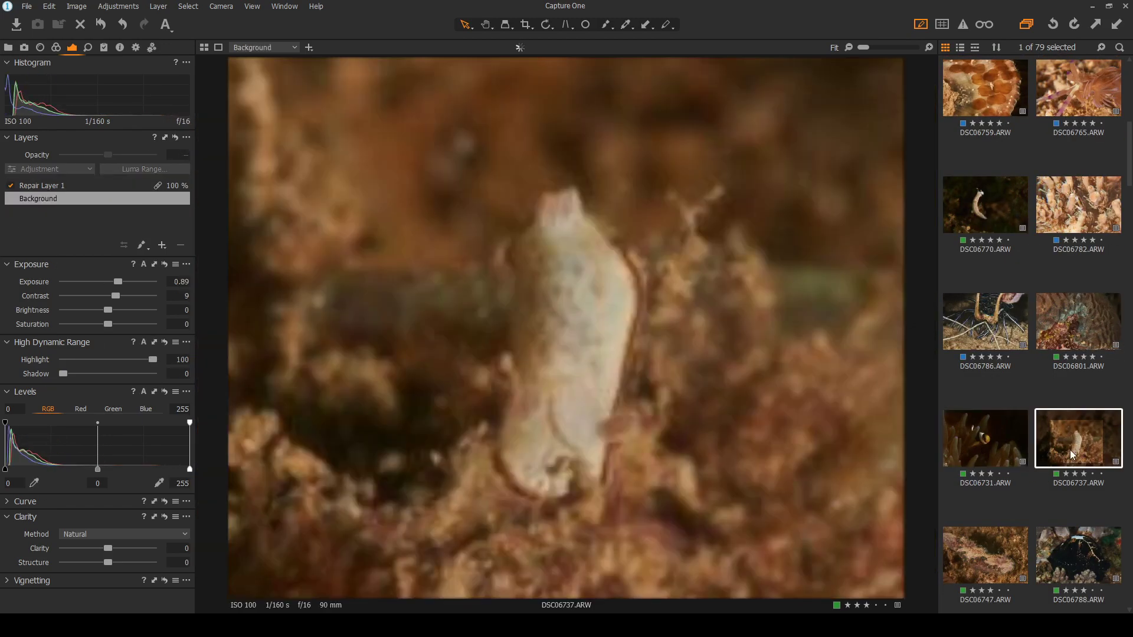
scroll(1072, 454, "down", 1)
left_click(991, 493)
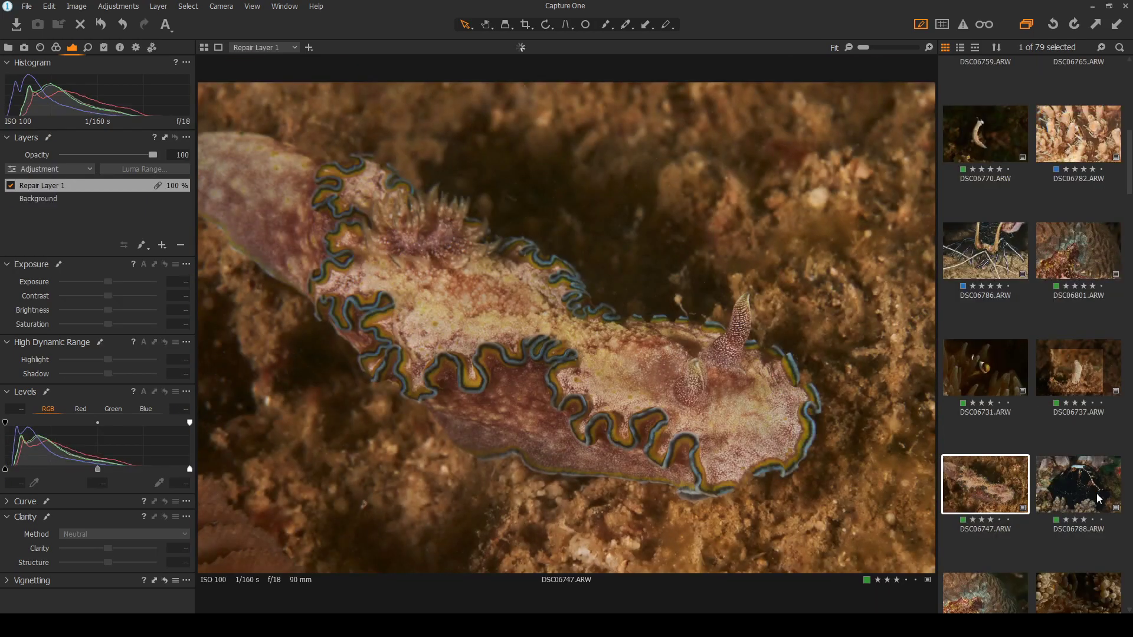
left_click(1079, 488)
scroll(1079, 484, "down", 1)
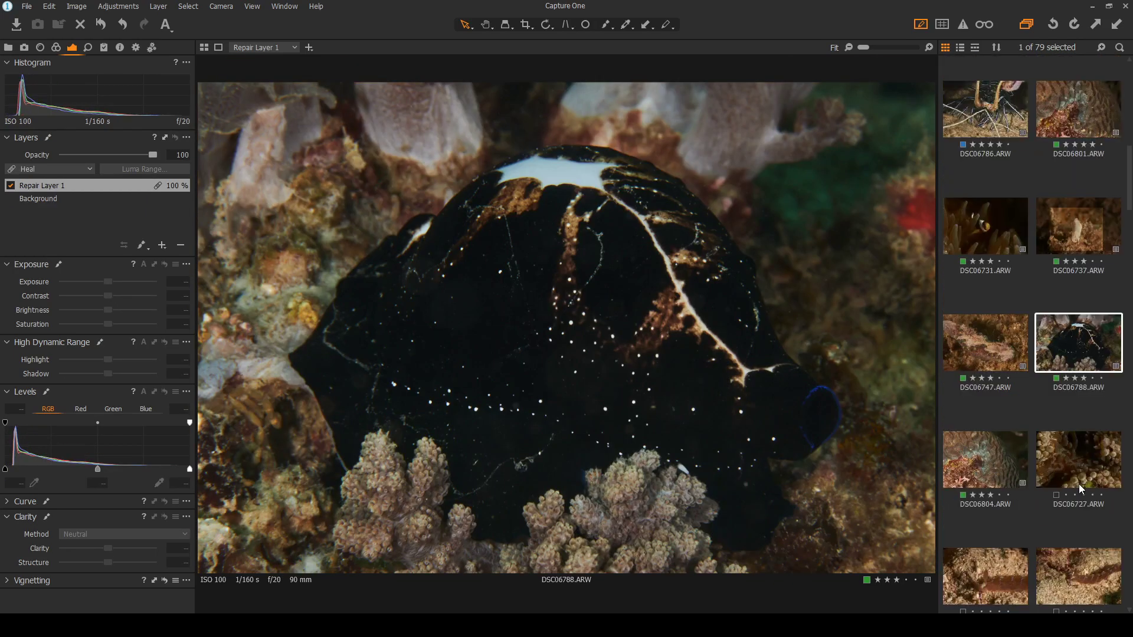
left_click(1009, 464)
scroll(1005, 434, "up", 4)
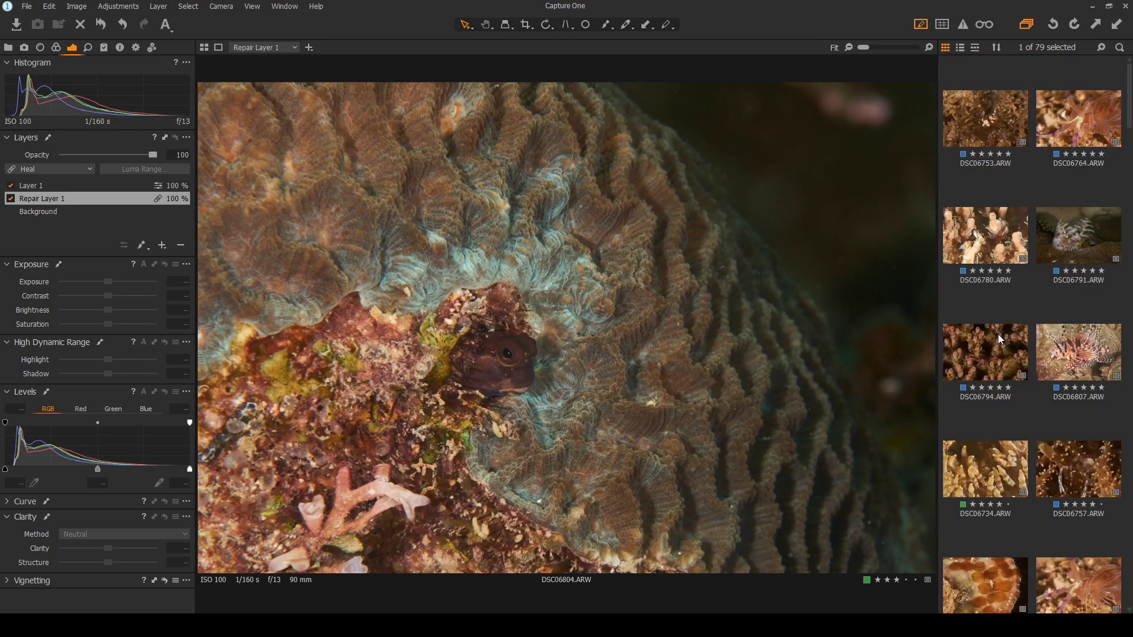
Select all 19 browser images and bring up the export process recipes
left_click(979, 129, "shift")
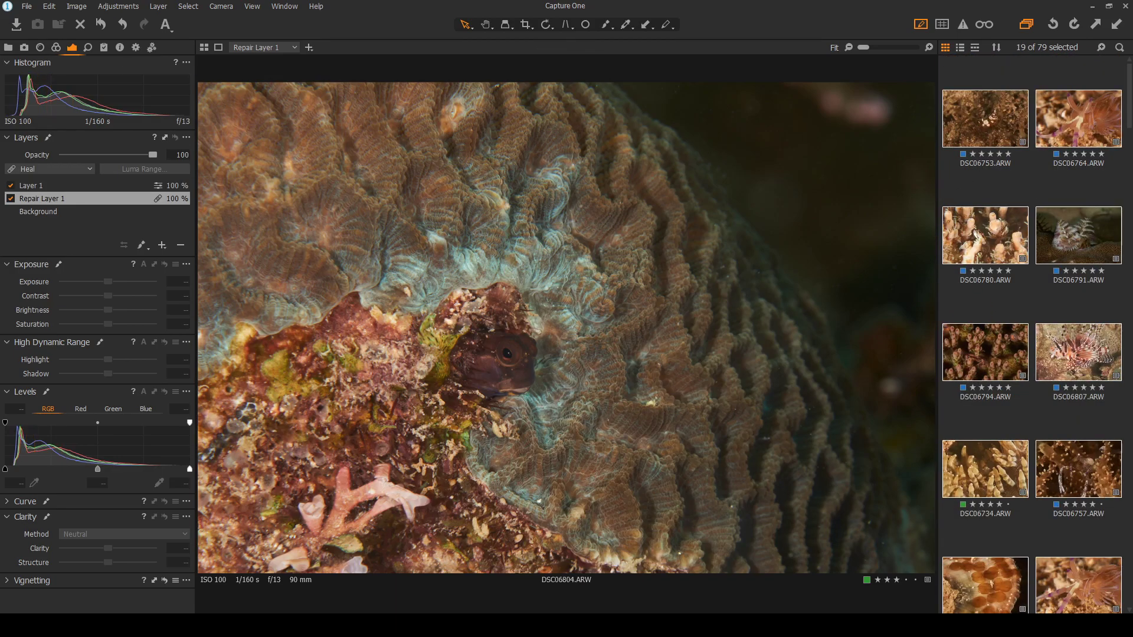
left_click(151, 47)
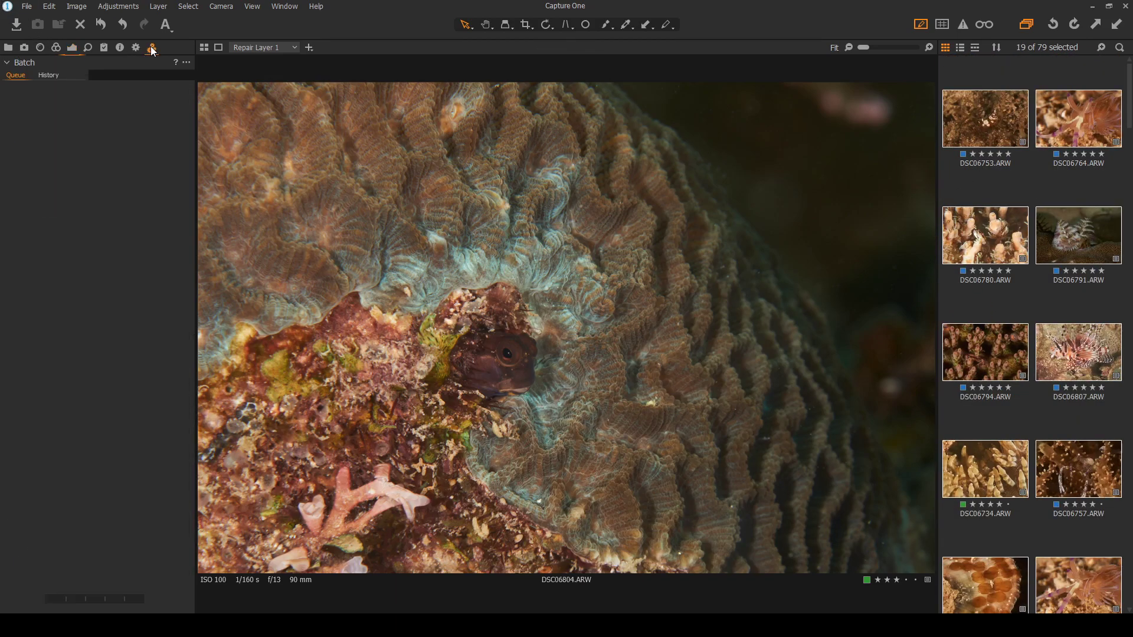
left_click(135, 47)
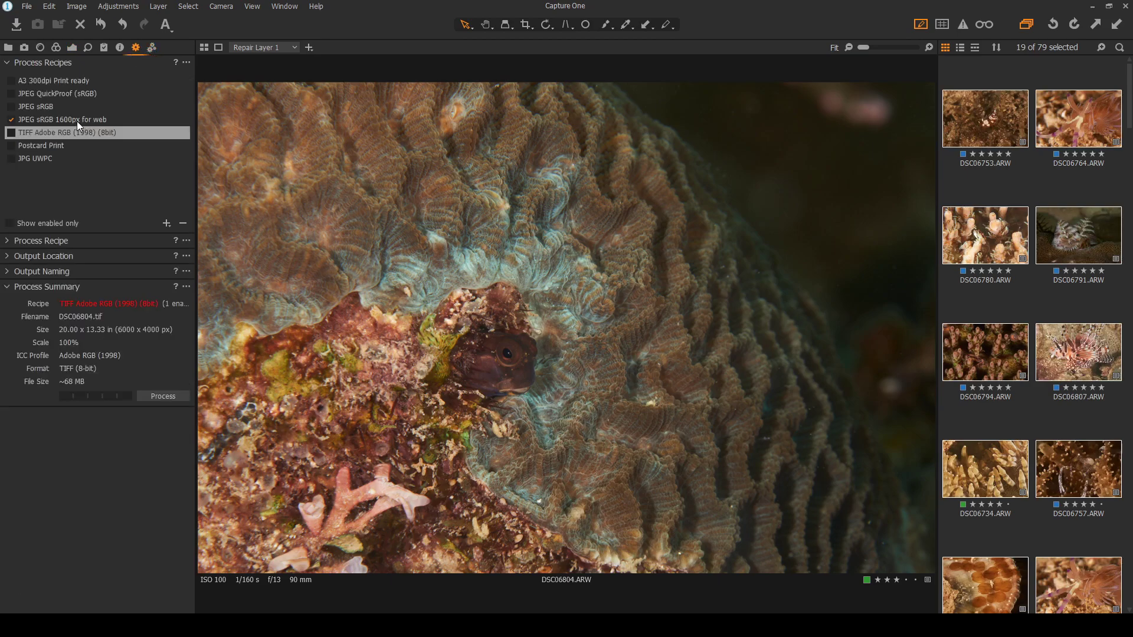
Compare the JPG UWPC and JPEG sRGB 1600px for web recipes, also checking Postcard Print
left_click(61, 158)
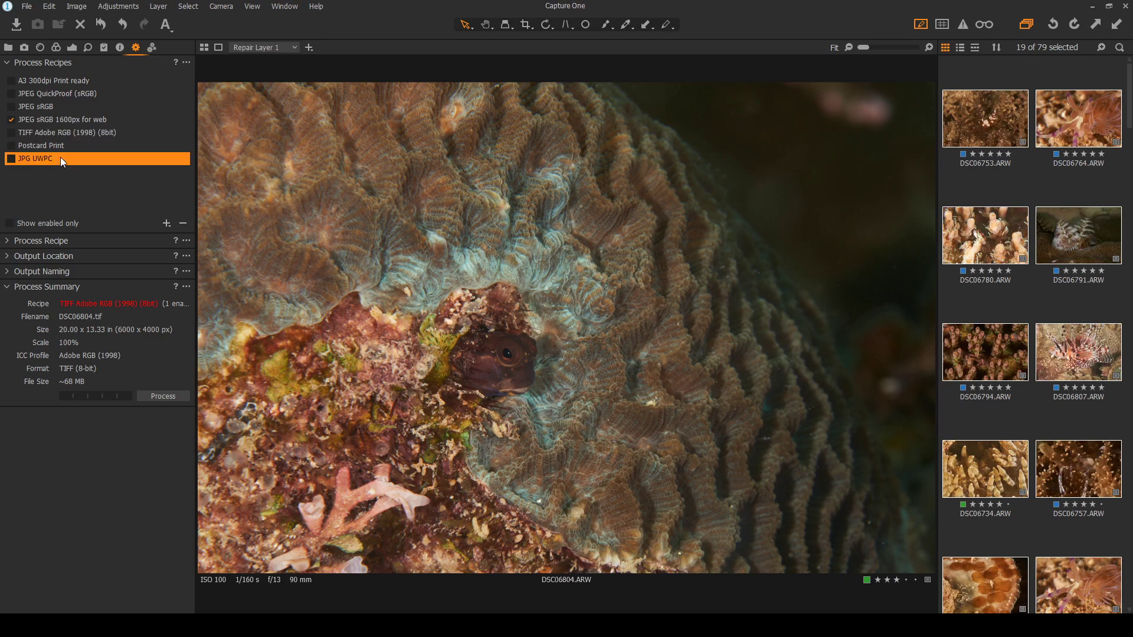
left_click(76, 117)
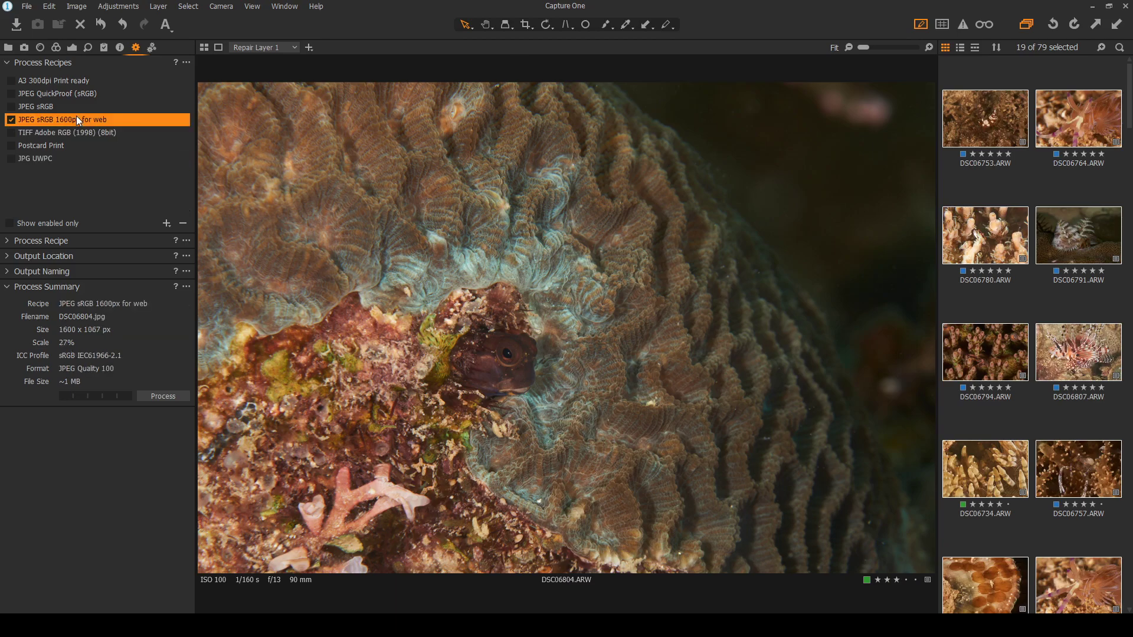
left_click(63, 157)
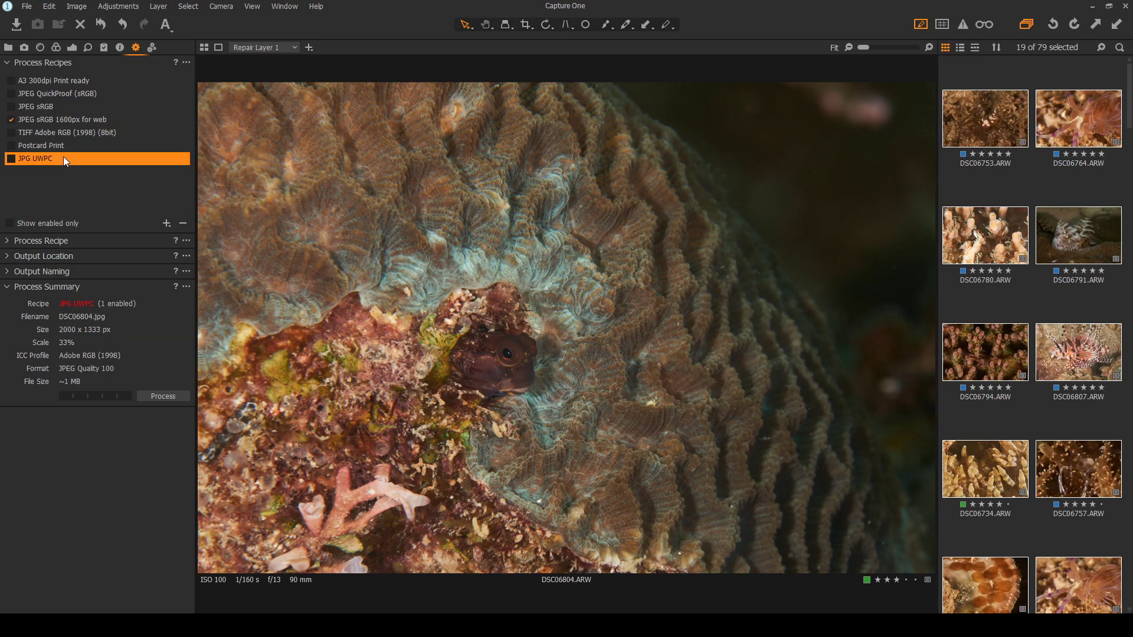
left_click(83, 119)
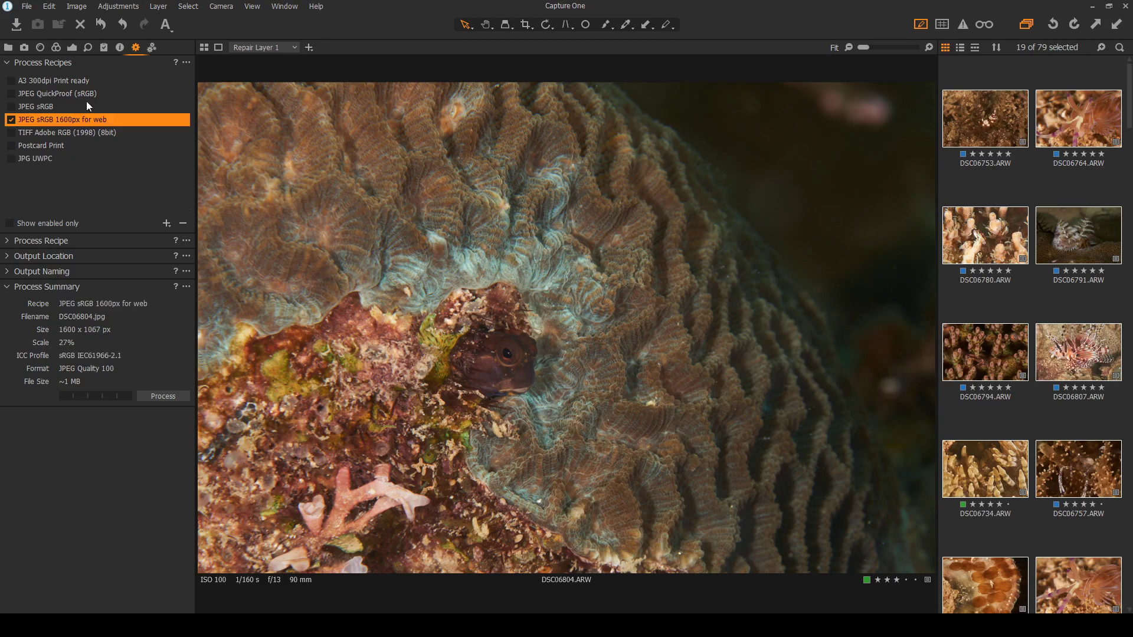
left_click(73, 160)
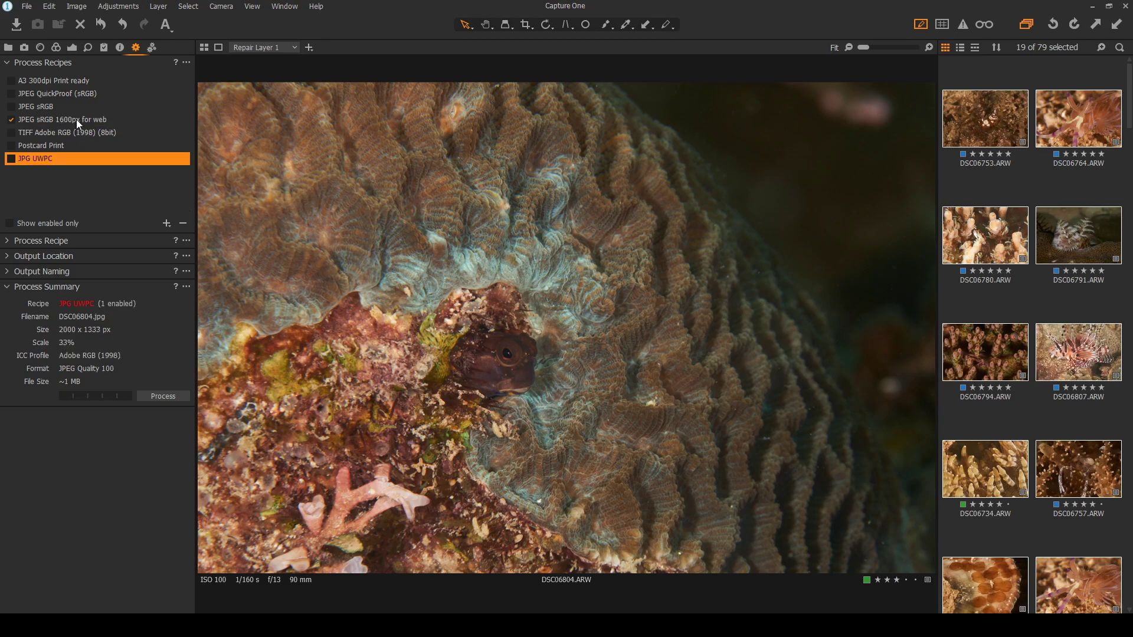
left_click(76, 119)
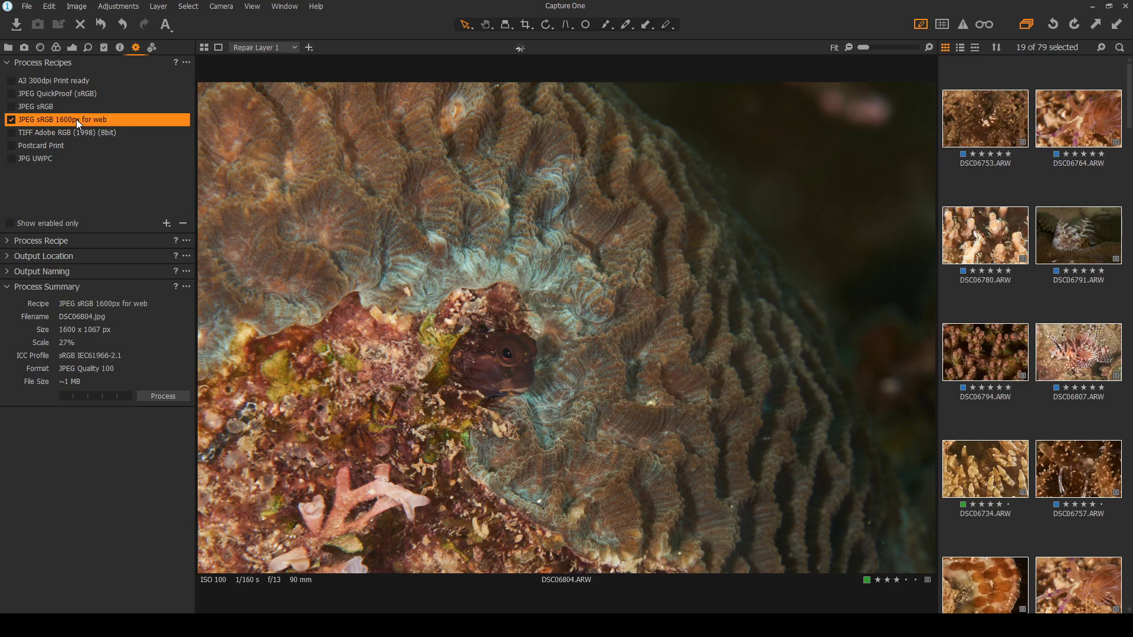
left_click(68, 159)
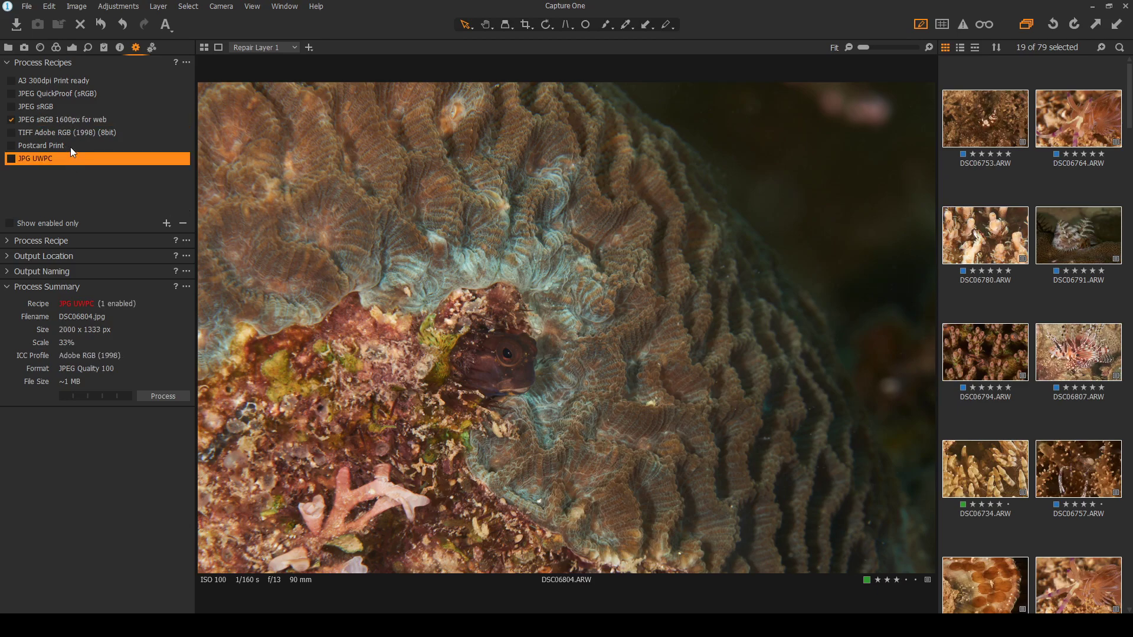
left_click(70, 147)
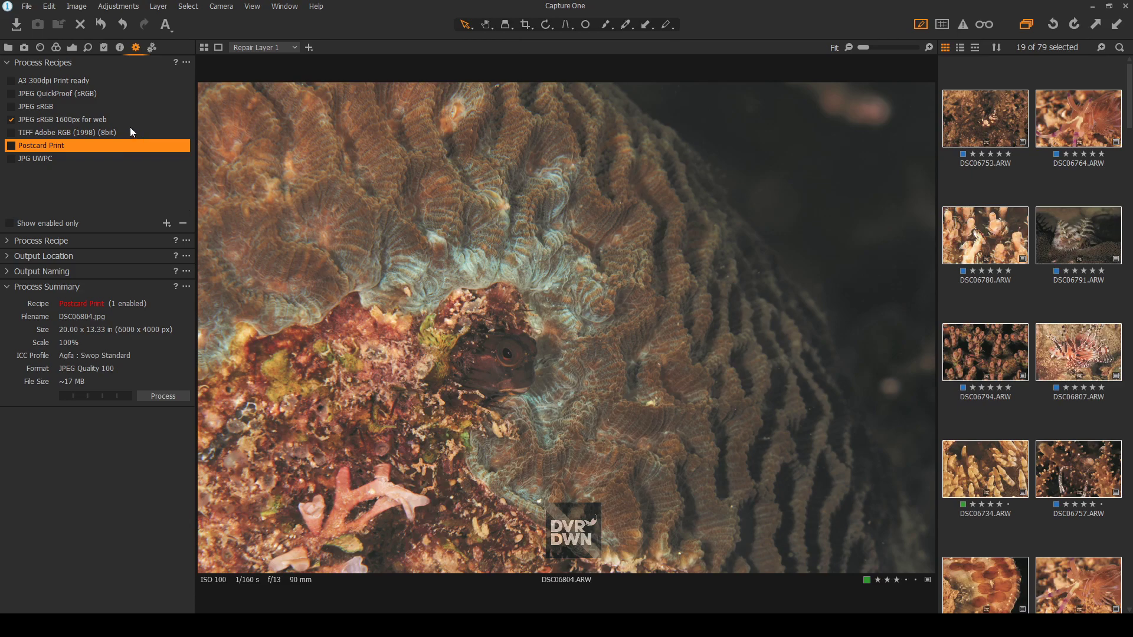
Review the QuickProof, TIFF Adobe RGB and Postcard Print recipes, settling on JPEG sRGB 1600px for web
left_click(111, 118)
left_click(101, 156)
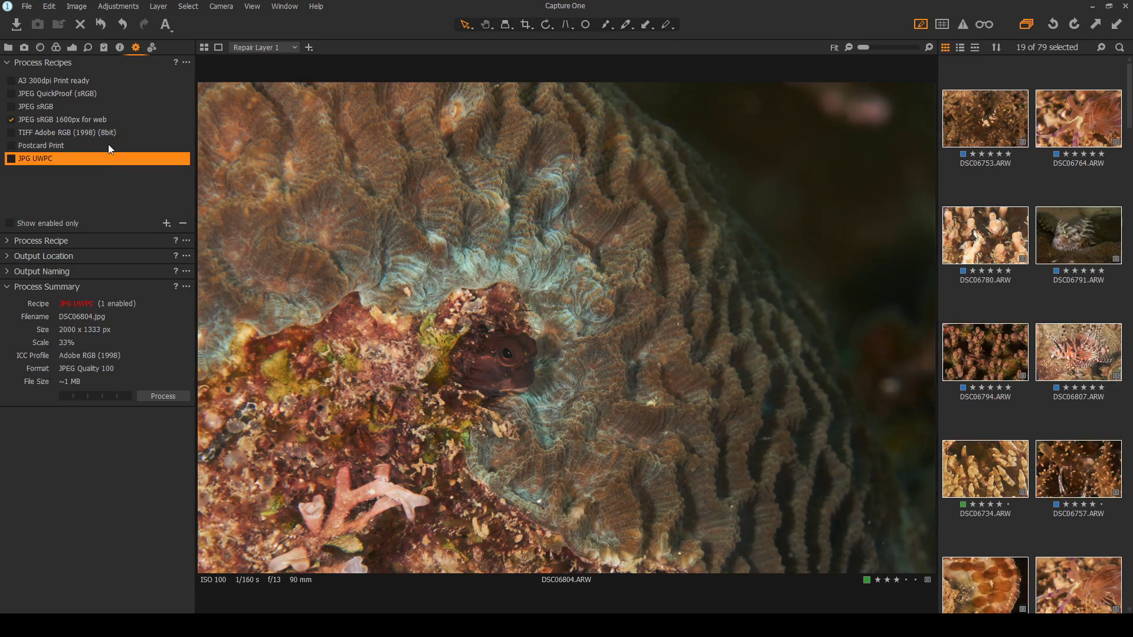
left_click(117, 93)
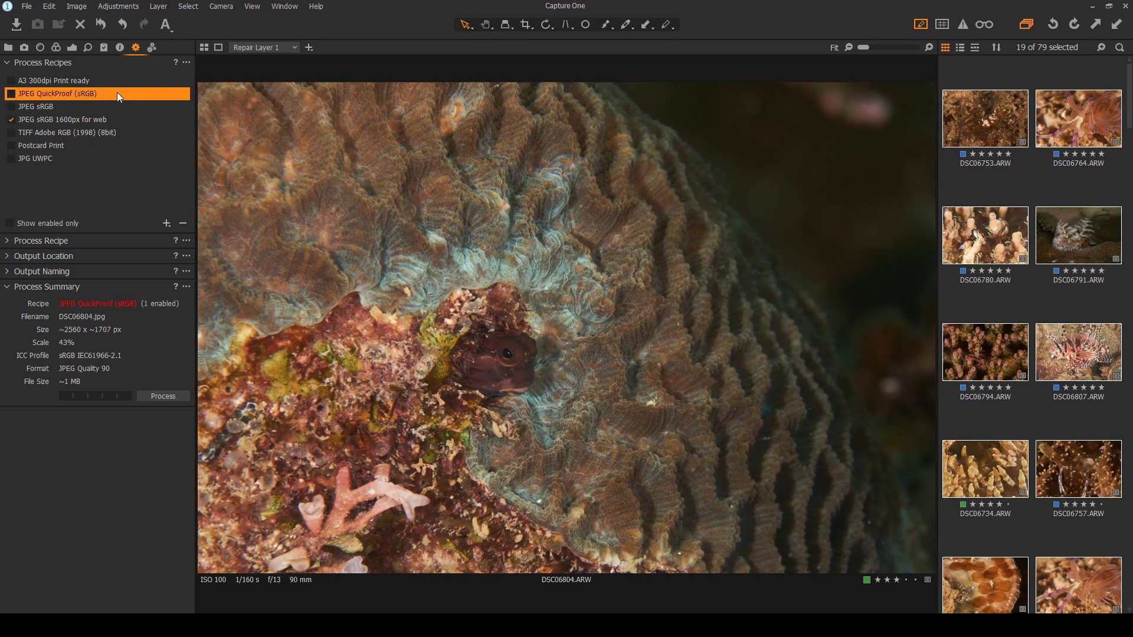
left_click(120, 118)
left_click(121, 134)
left_click(119, 147)
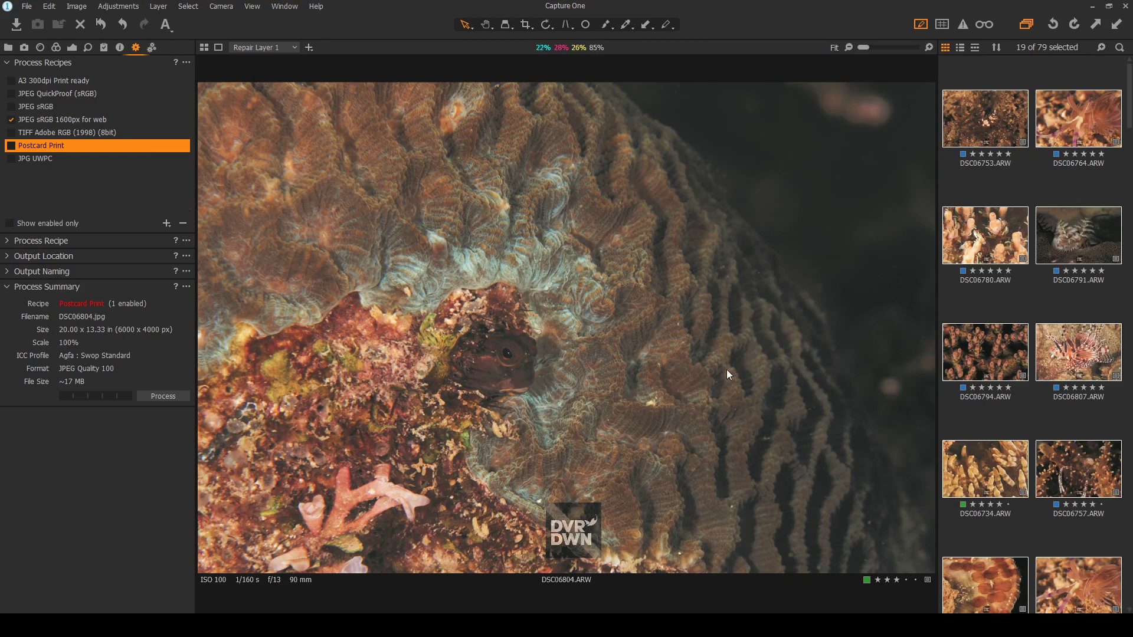
left_click(126, 134)
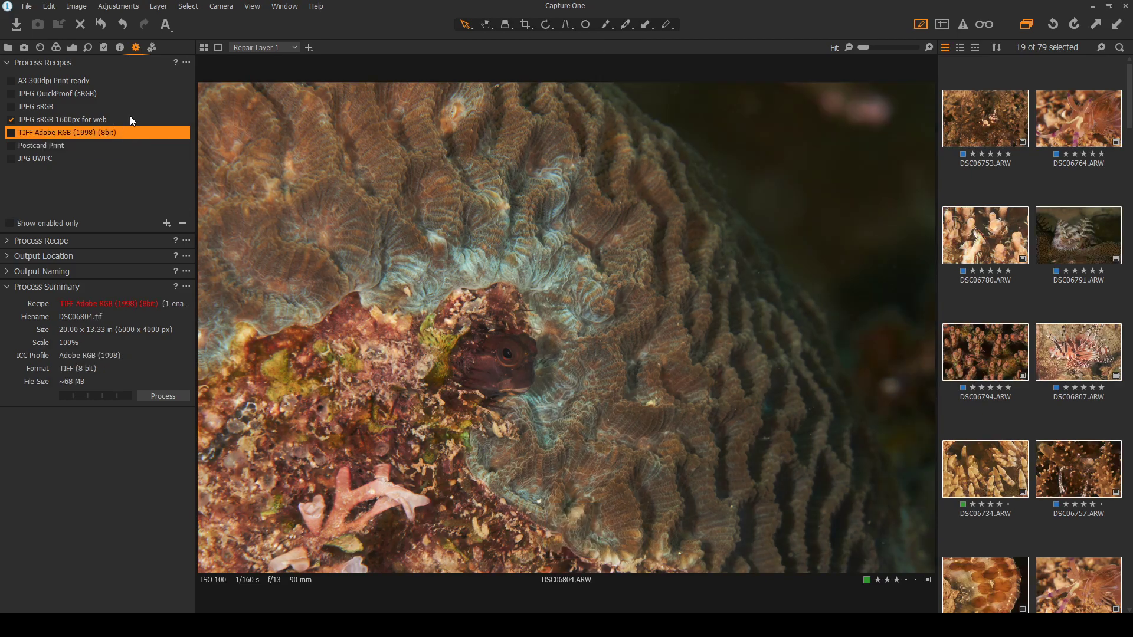
left_click(129, 118)
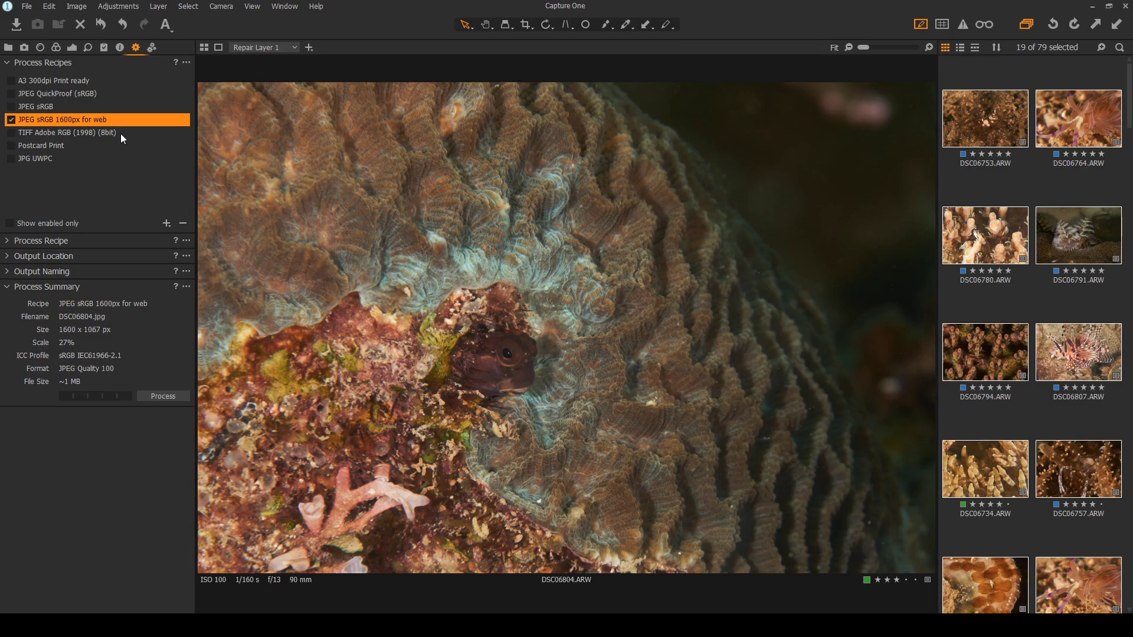